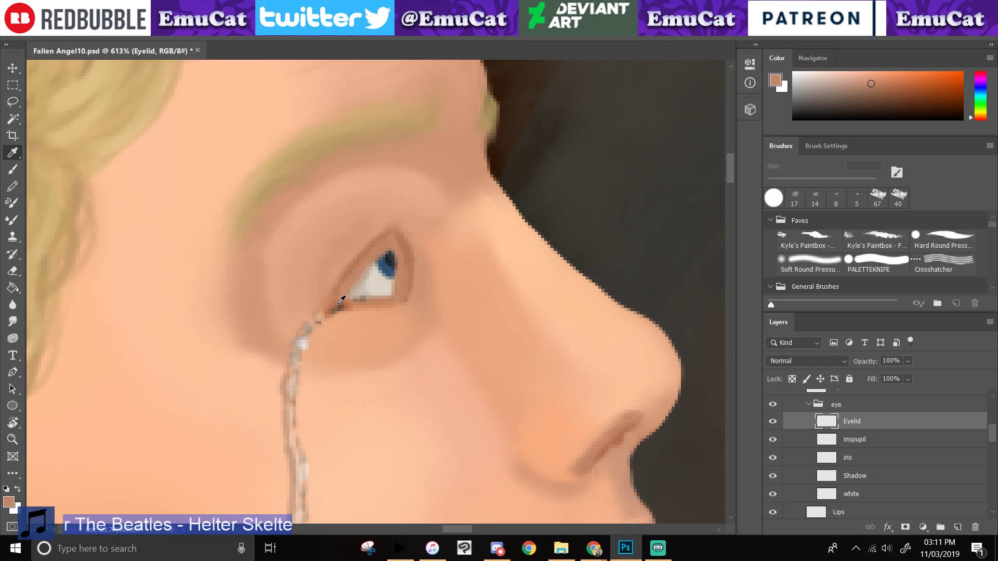
- Touch up the tear-side corner of the eye on the Eyelid layer with sampled skin tones, comparing it with the layer hidden
{"action": "left_click", "coordinate": [339, 303], "text": "alt"}
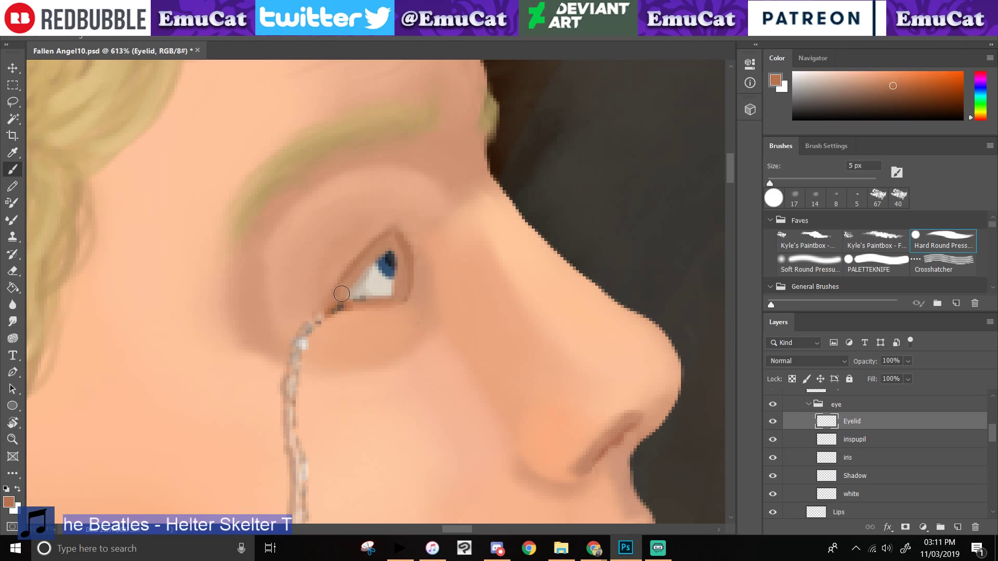
{"action": "left_click", "coordinate": [12, 152]}
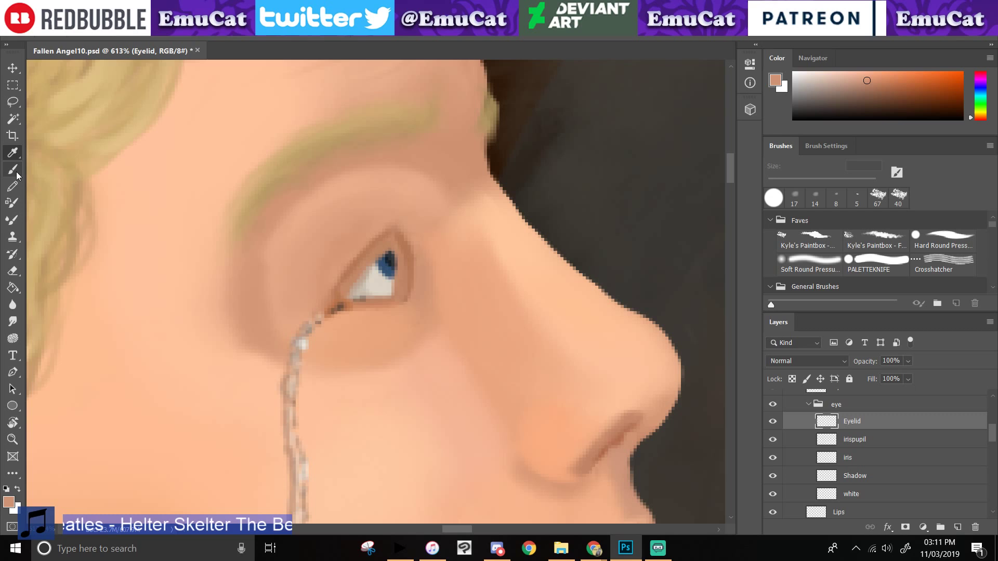
{"action": "left_click", "coordinate": [15, 172]}
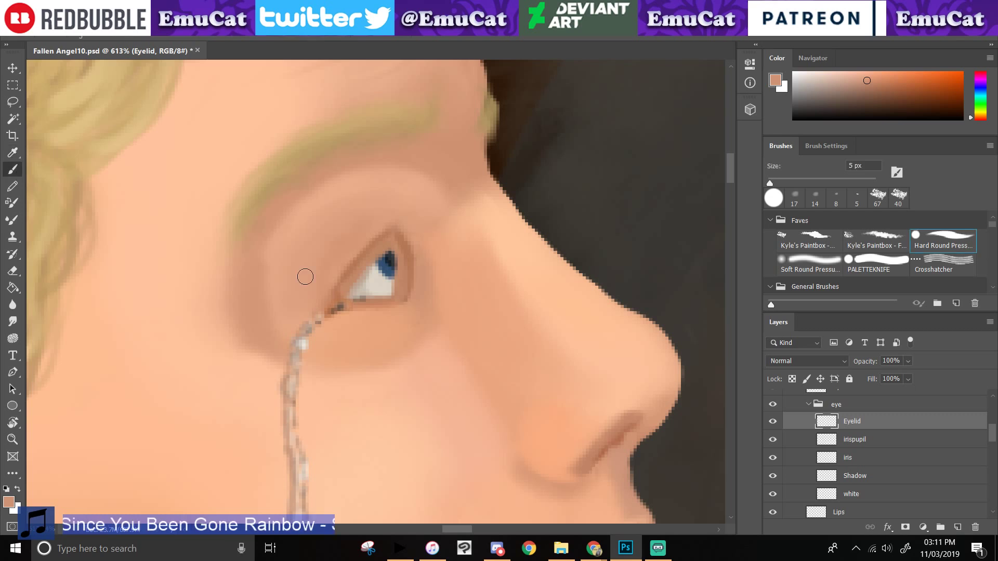
{"action": "left_click", "coordinate": [773, 422]}
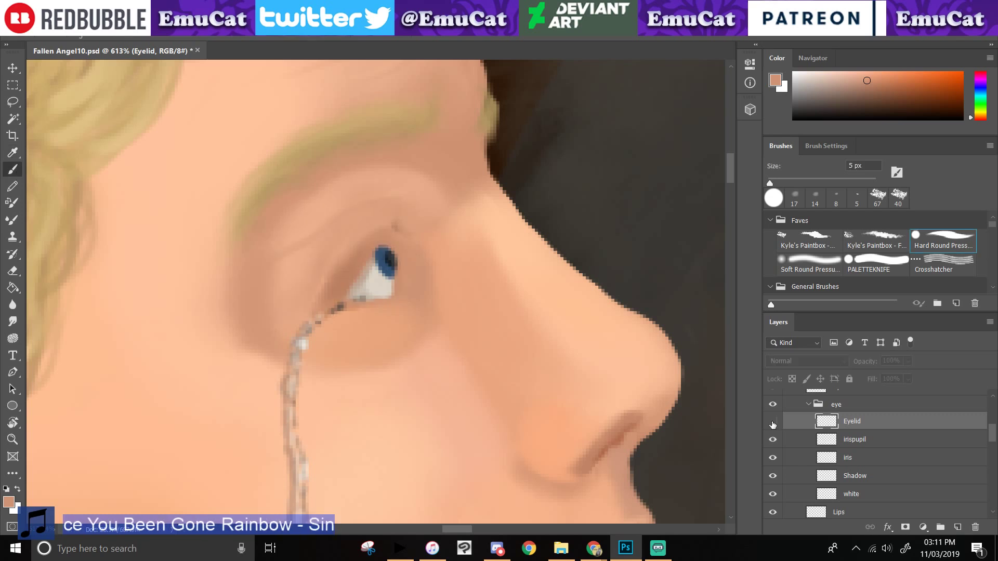
{"action": "left_click", "coordinate": [773, 422]}
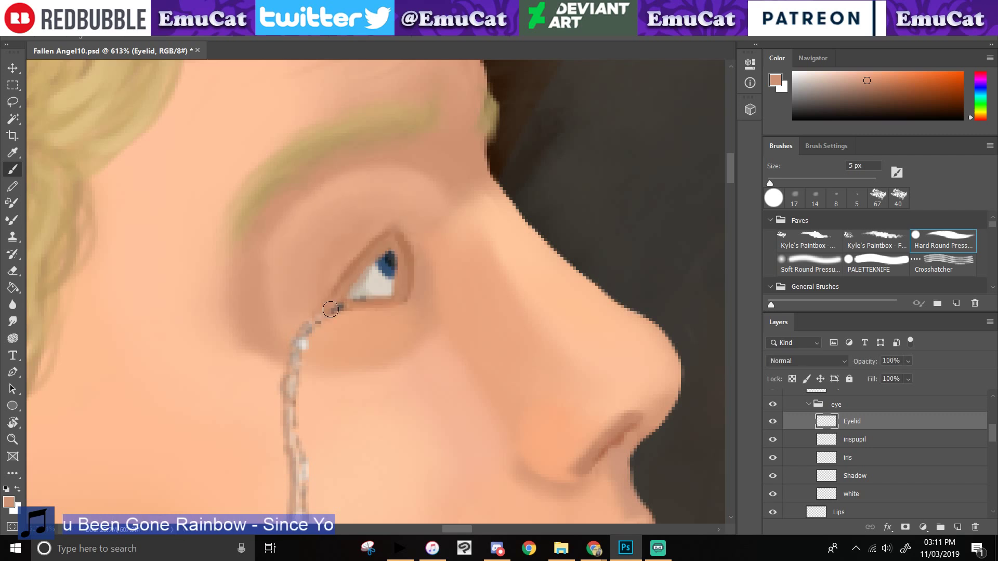
- Sample a darker brown skin tone from the upper eyelid and refine the lid line with it on the Eyelid layer
{"action": "key", "text": "z"}
{"action": "left_click_drag", "start_coordinate": [250, 412], "coordinate": [172, 387]}
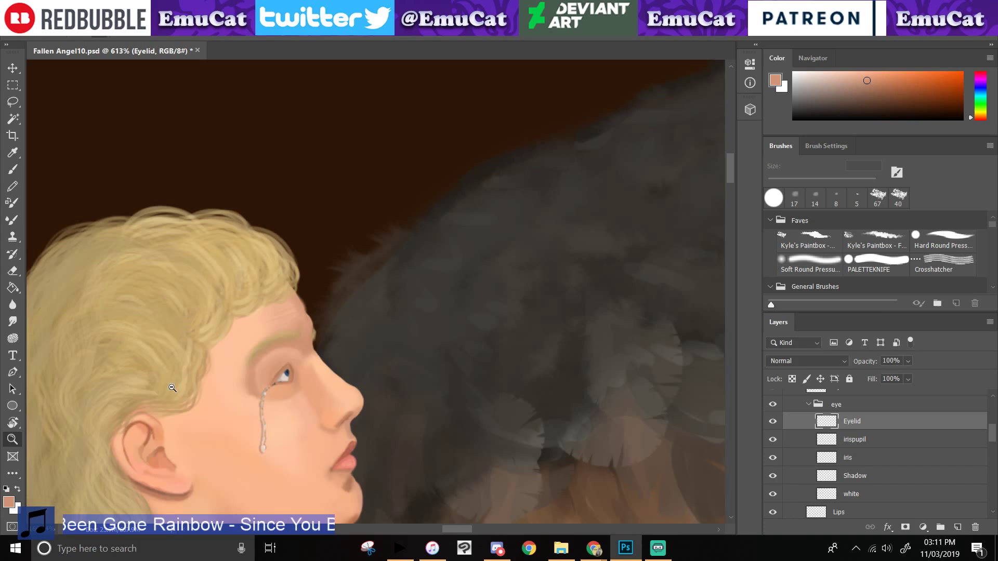
{"action": "left_click", "coordinate": [172, 388], "text": "alt"}
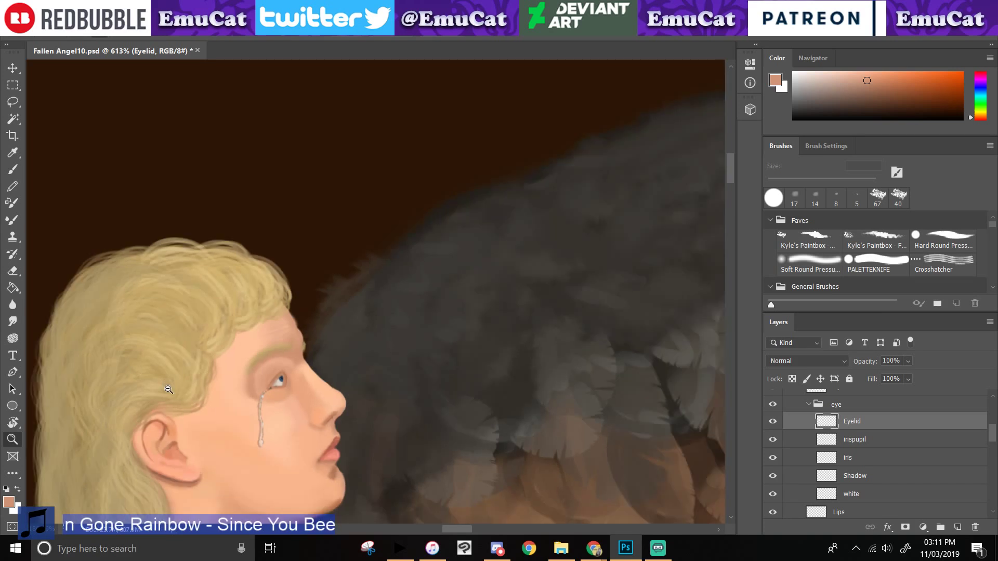
{"action": "left_click_drag", "start_coordinate": [295, 409], "coordinate": [359, 446]}
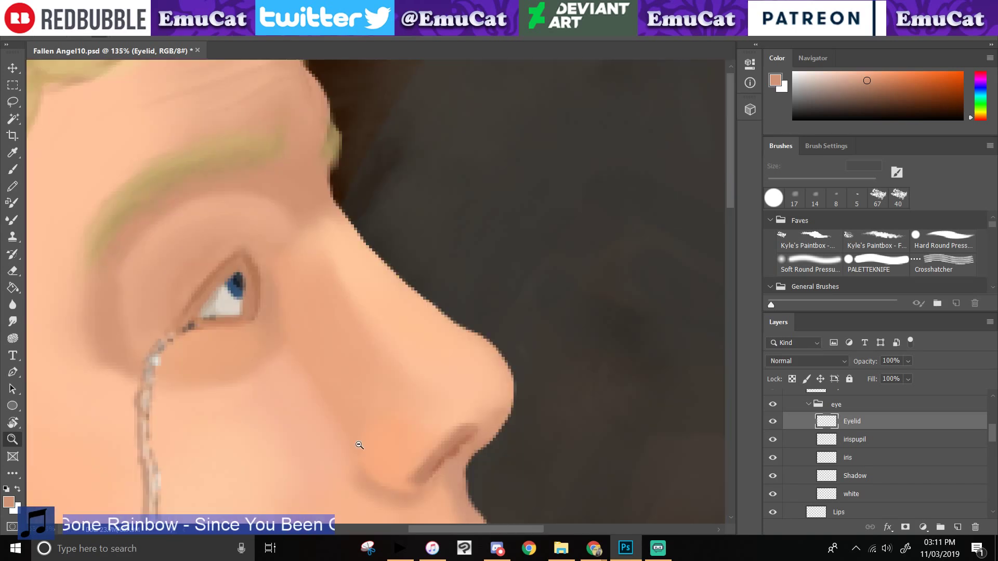
{"action": "left_click", "coordinate": [12, 153]}
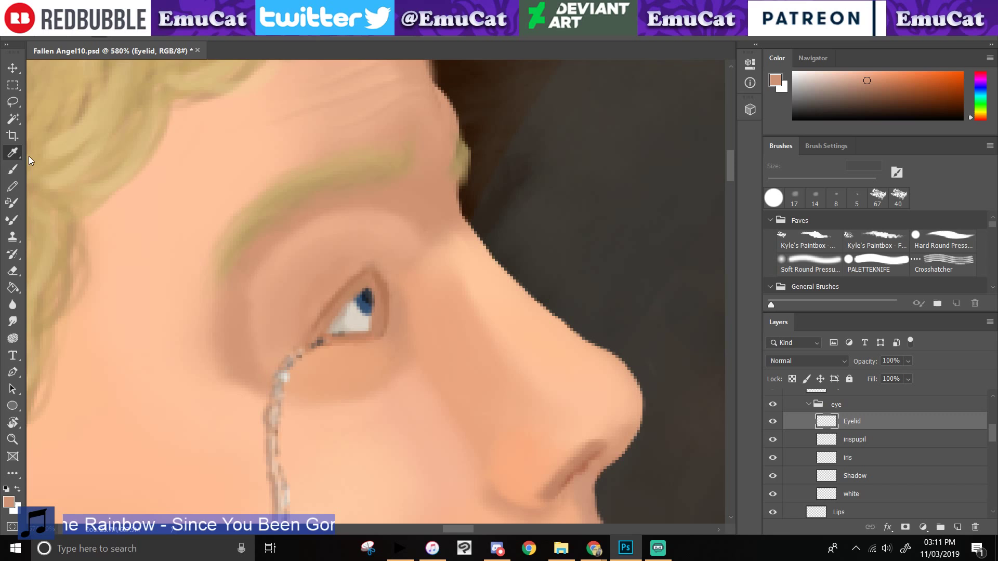
{"action": "key", "text": "b"}
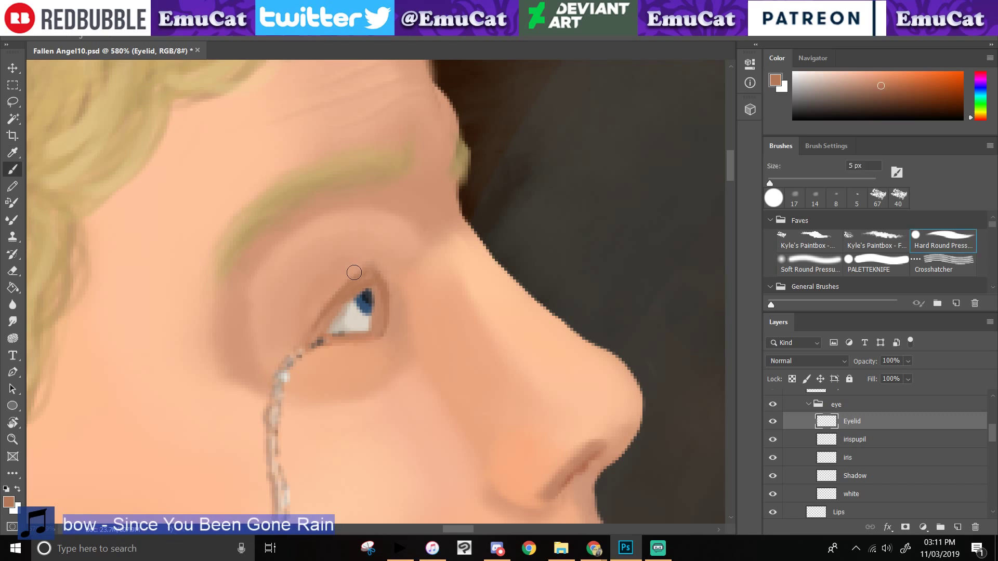
{"action": "key", "text": "i"}
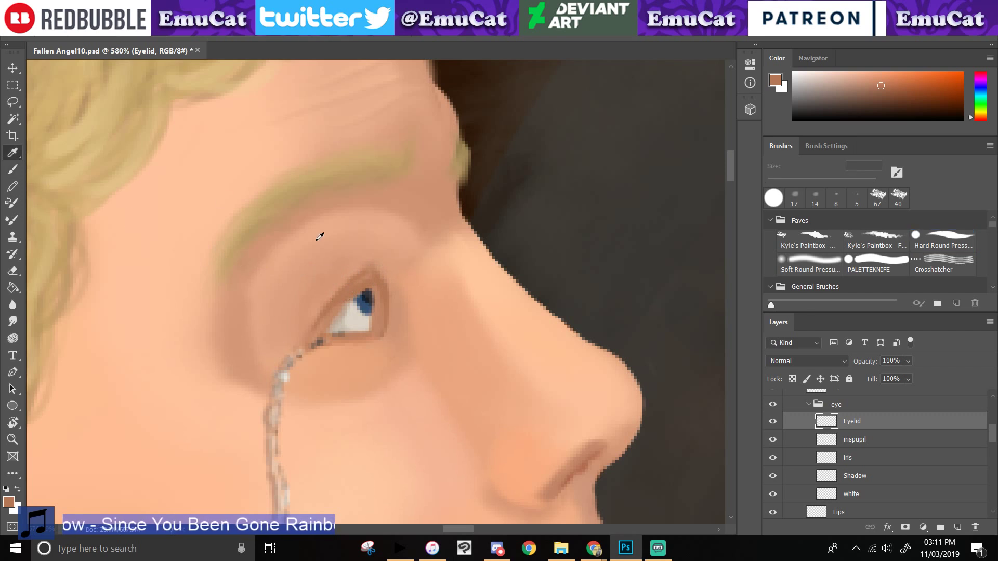
{"action": "left_click", "coordinate": [356, 278]}
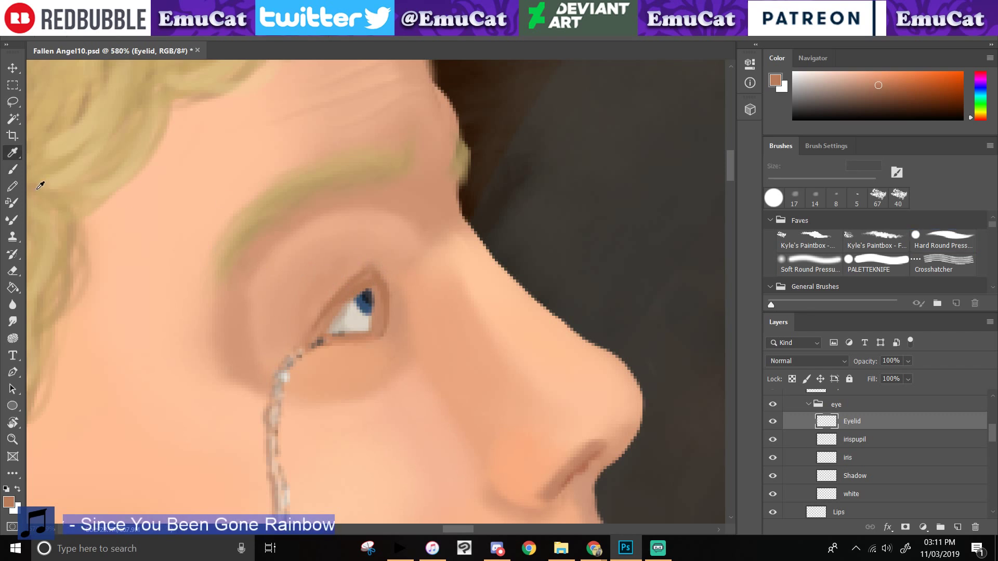
{"action": "key", "text": "b"}
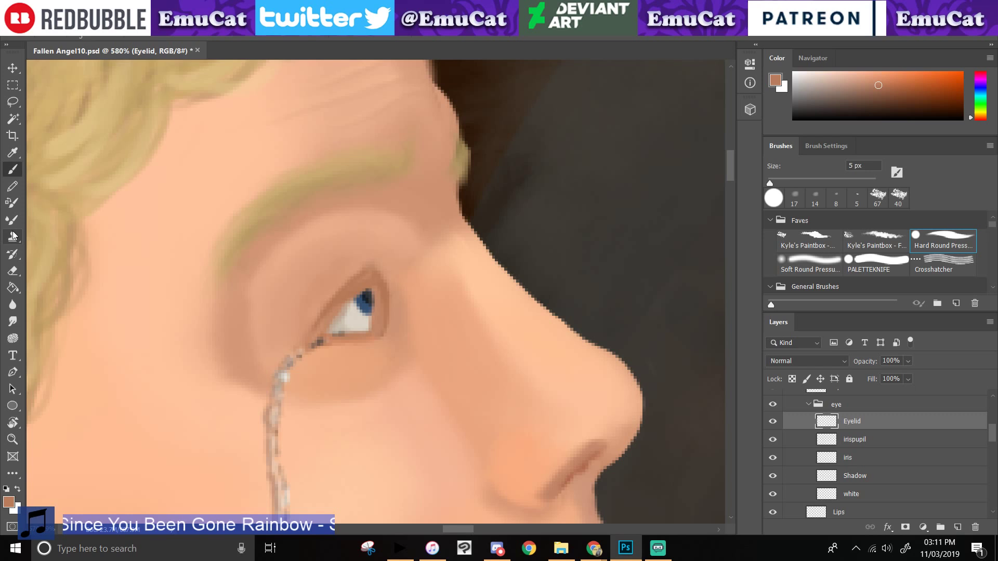
- Erase the outer edges of the eyelid outline to thin it, checking the result by toggling the Eyelid layer's visibility
{"action": "left_click", "coordinate": [13, 271]}
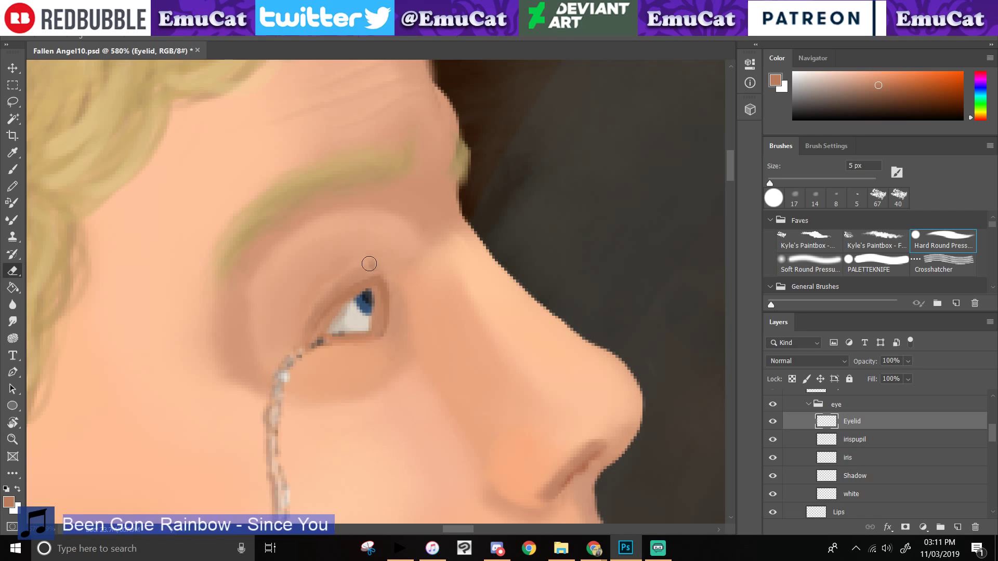
{"action": "left_click", "coordinate": [773, 421]}
{"action": "left_click", "coordinate": [773, 422]}
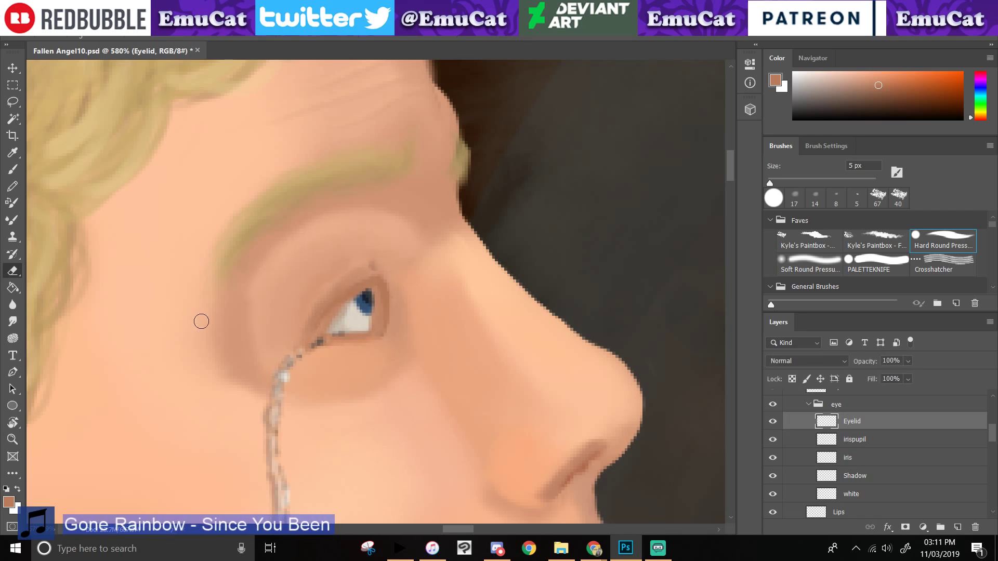
{"action": "left_click_drag", "start_coordinate": [351, 381], "coordinate": [377, 357]}
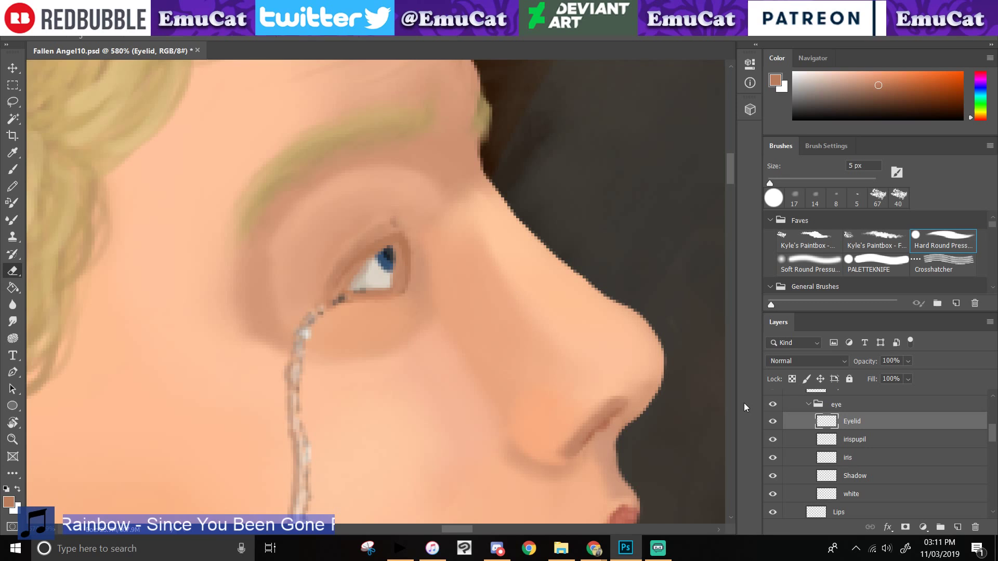
- On the white layer, sample the eyeball's off-white and extend the eye white along its nose-side edge
{"action": "left_click", "coordinate": [852, 494]}
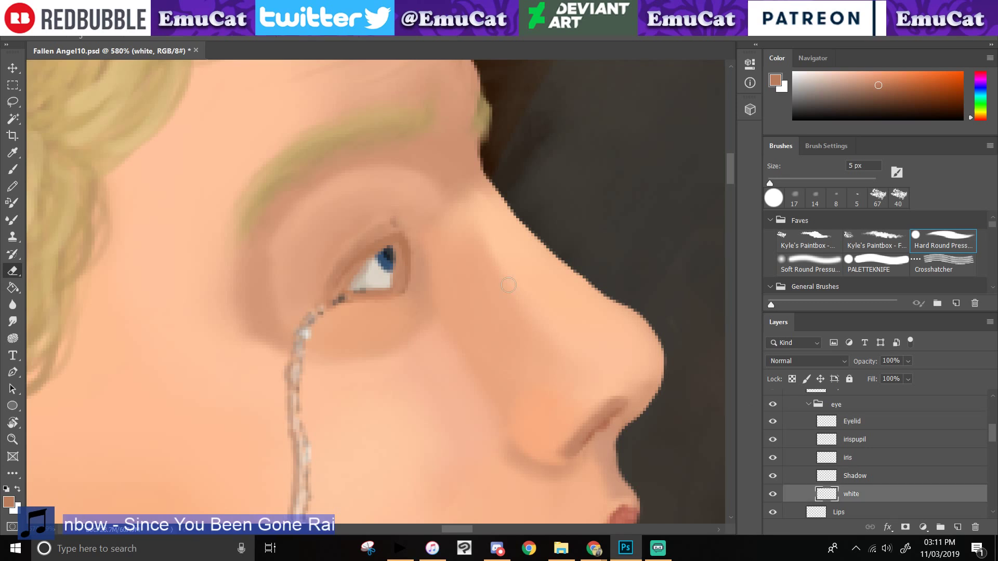
{"action": "key", "text": "i"}
{"action": "left_click", "coordinate": [379, 279]}
{"action": "left_click", "coordinate": [13, 170]}
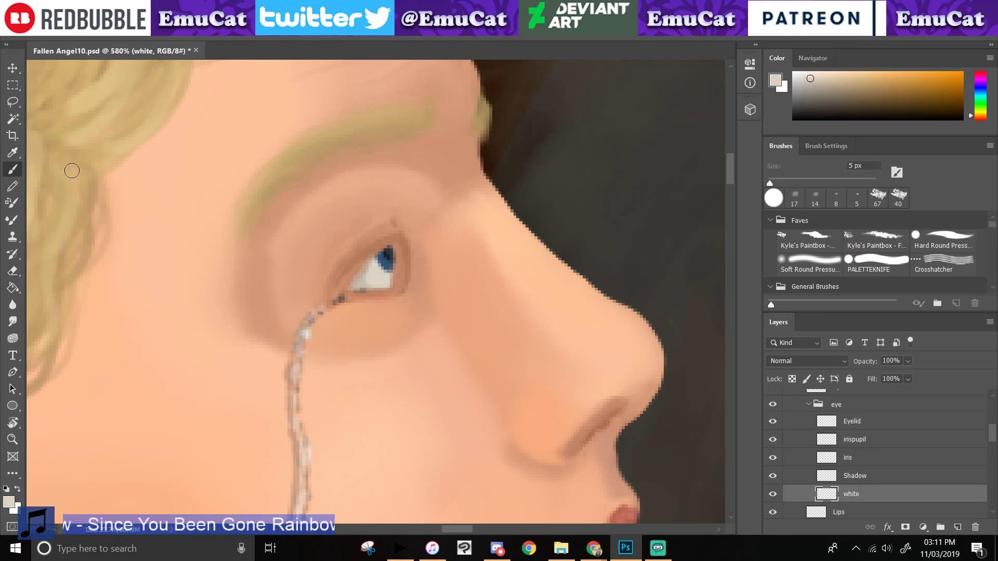
{"action": "left_click_drag", "start_coordinate": [391, 282], "coordinate": [390, 254]}
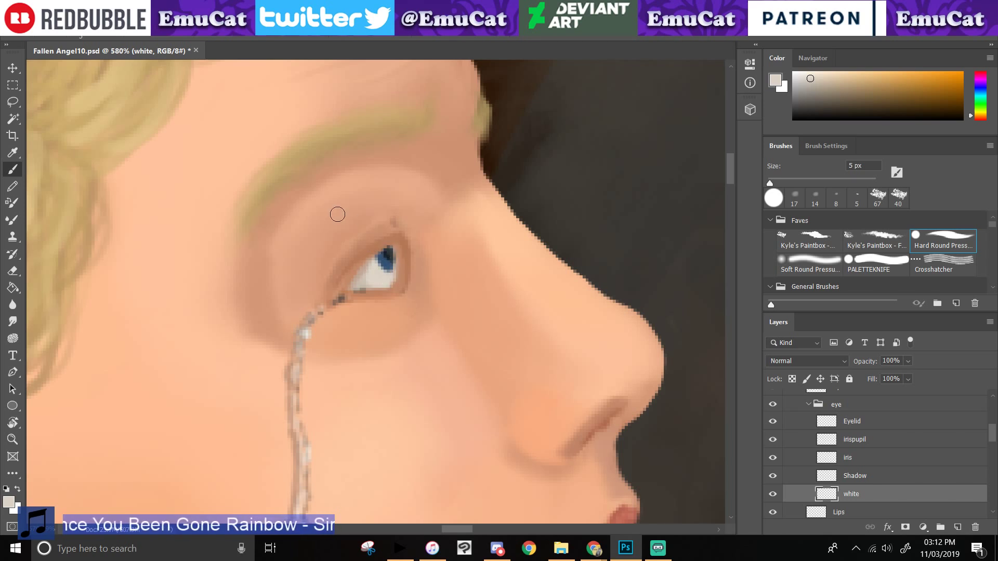
- Thin the eyelid outline along the nose side of the eye by erasing on the Eyelid layer
{"action": "left_click", "coordinate": [850, 422]}
{"action": "left_click", "coordinate": [12, 271]}
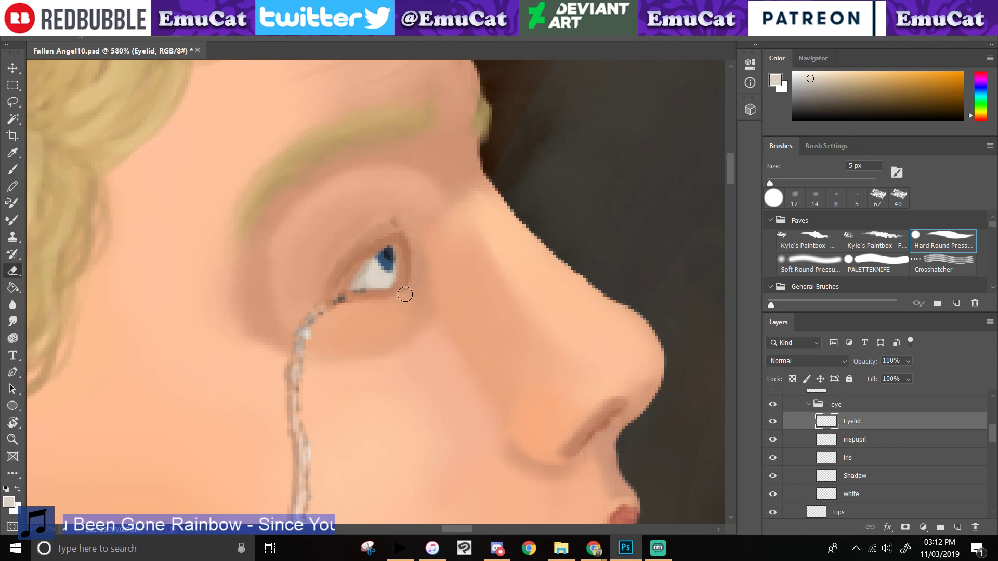
{"action": "left_click_drag", "start_coordinate": [413, 245], "coordinate": [405, 293]}
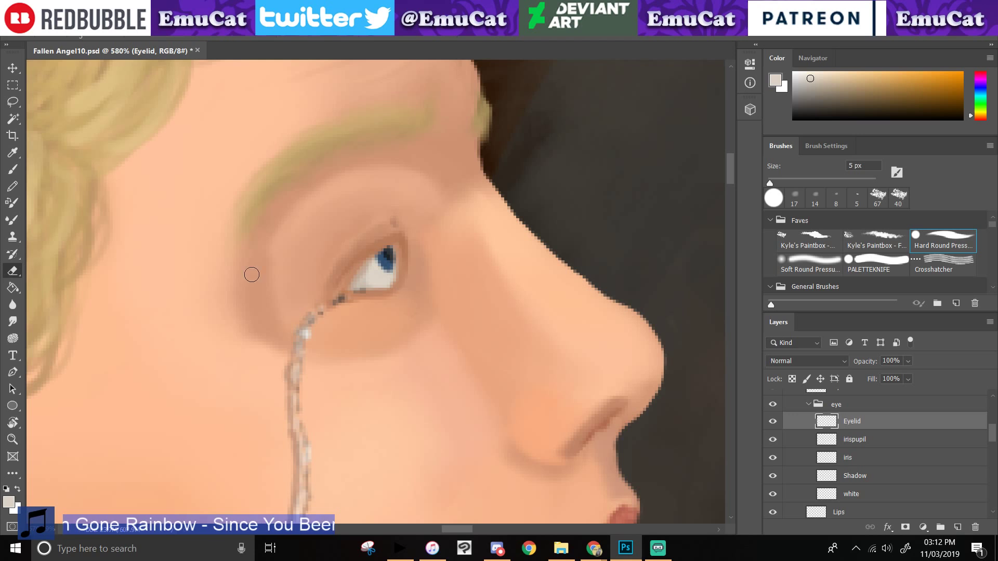
- Collapse the eye group and paint a sampled skin tone over the dark marks above the upper eyelid on the Skin layer
{"action": "left_click", "coordinate": [809, 405]}
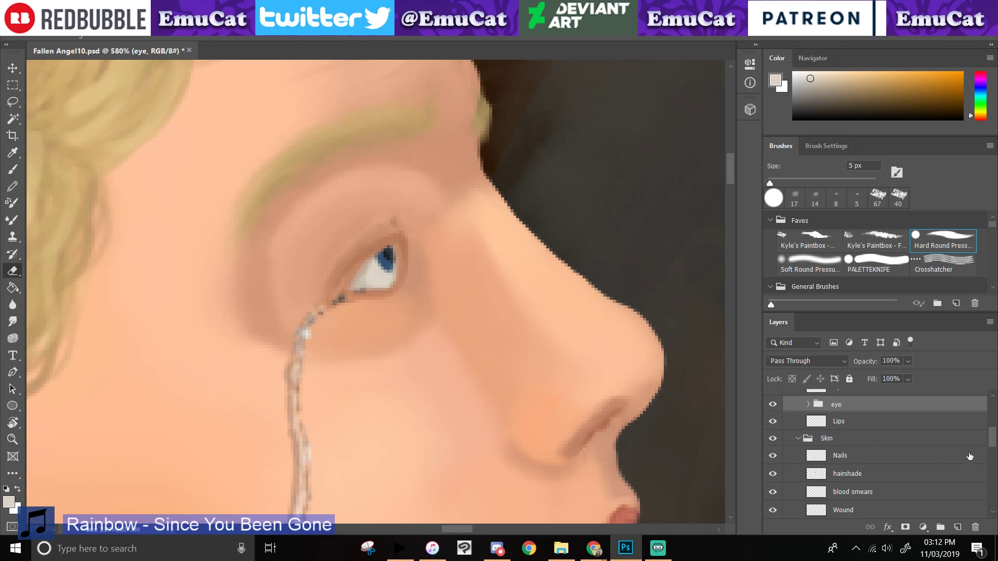
{"action": "scroll", "coordinate": [990, 458], "scroll_direction": "down", "scroll_amount": 3}
{"action": "left_click", "coordinate": [846, 475]}
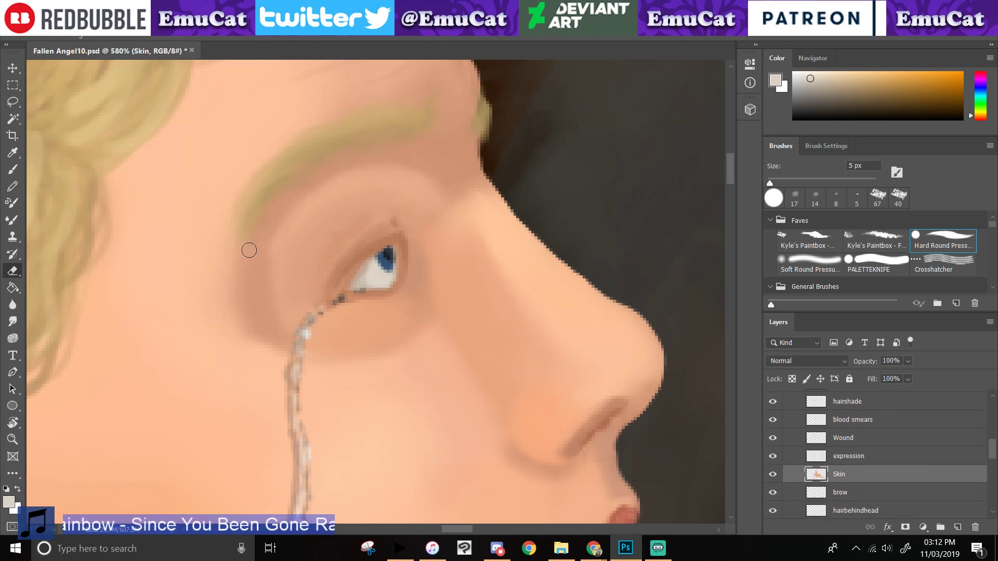
{"action": "left_click", "coordinate": [13, 169]}
{"action": "left_click", "coordinate": [13, 153]}
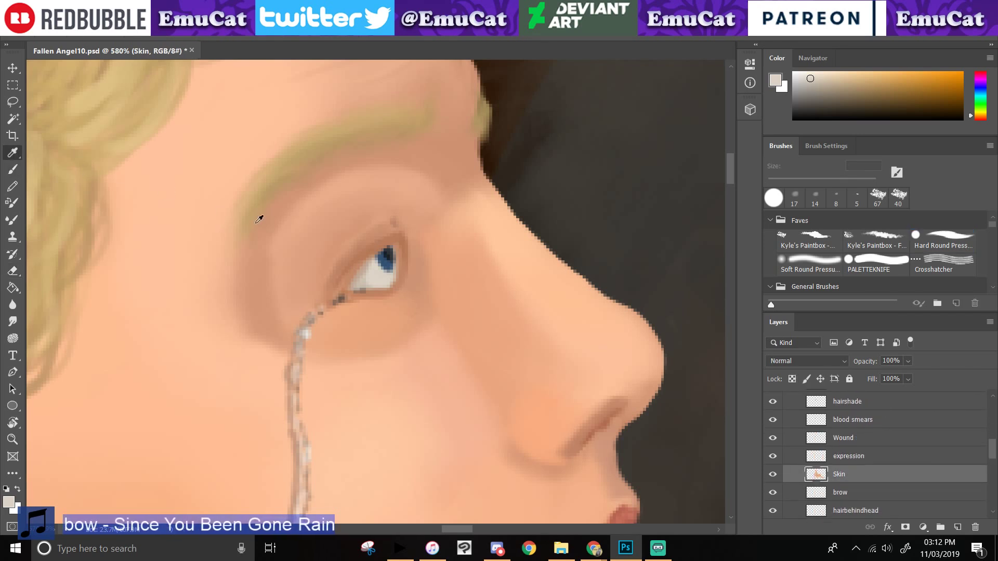
{"action": "left_click", "coordinate": [358, 241]}
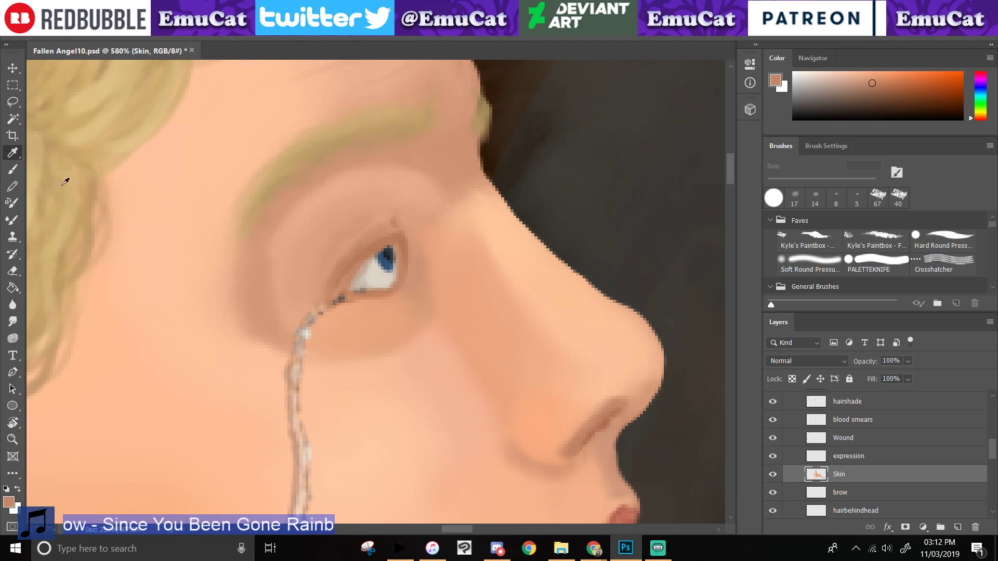
{"action": "left_click", "coordinate": [10, 171]}
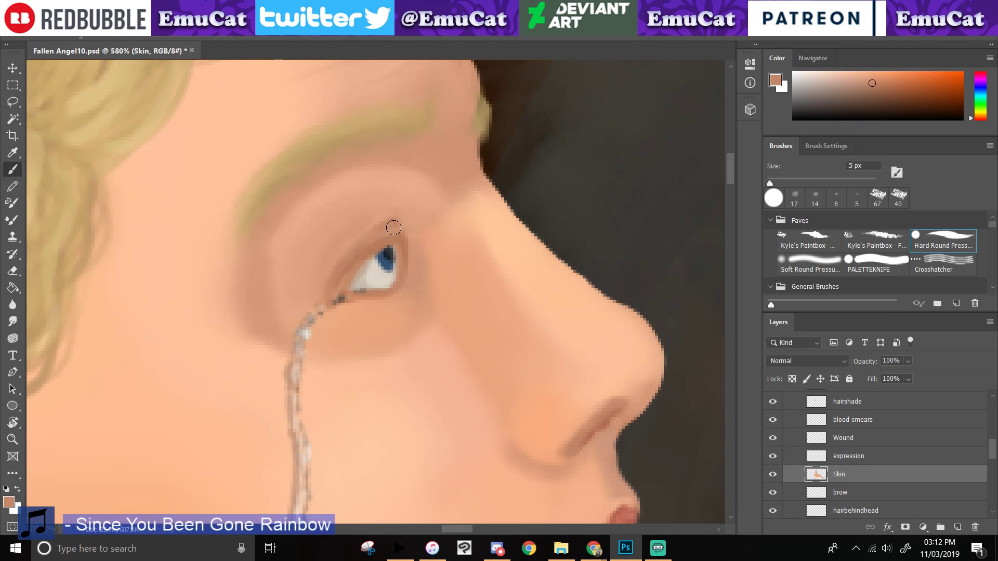
{"action": "left_click_drag", "start_coordinate": [394, 228], "coordinate": [346, 268]}
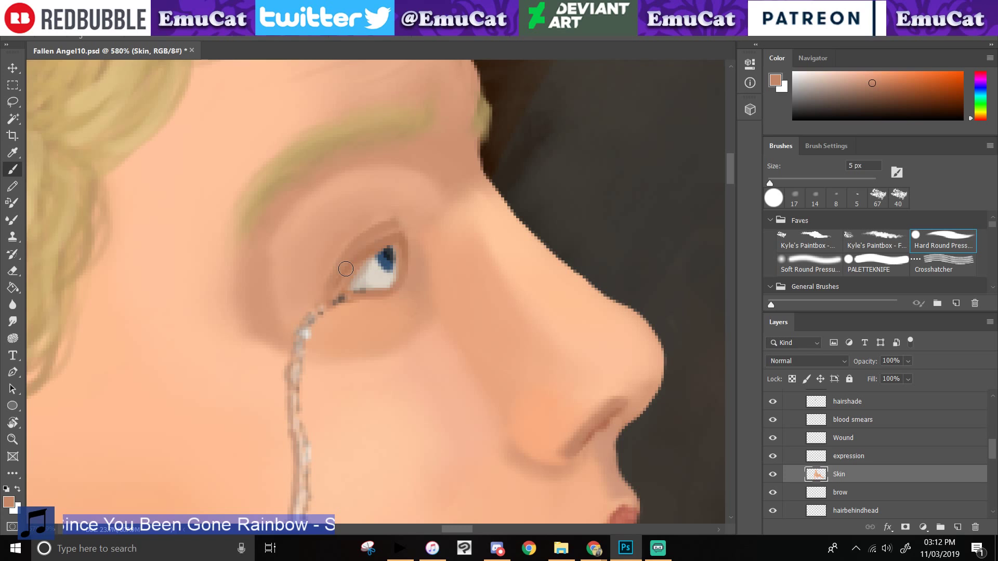
- Blend the skin above the upper eyelid with a 17 px brush and a lighter tone sampled from the lid area
{"action": "left_click", "coordinate": [794, 198]}
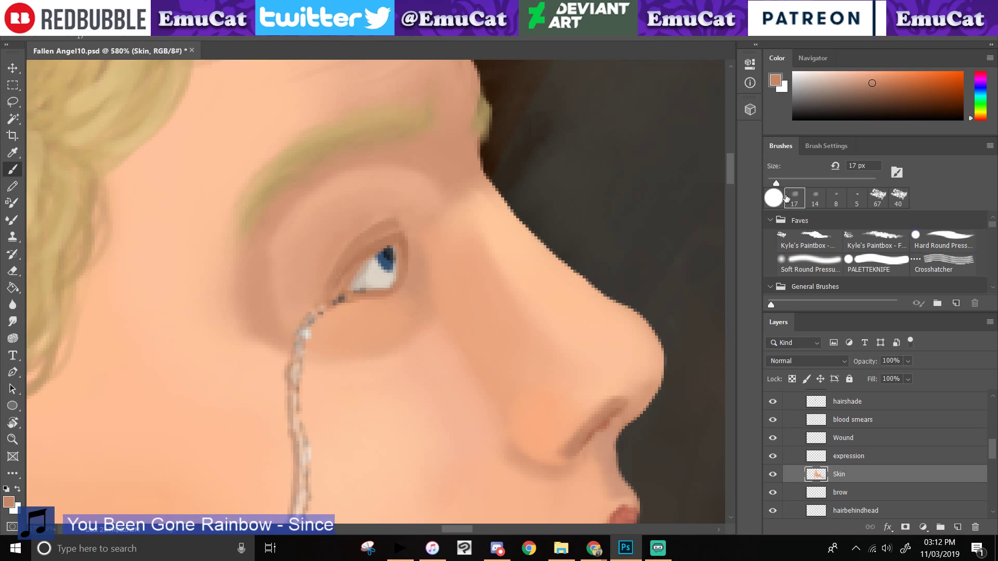
{"action": "key", "text": "i"}
{"action": "left_click", "coordinate": [370, 219]}
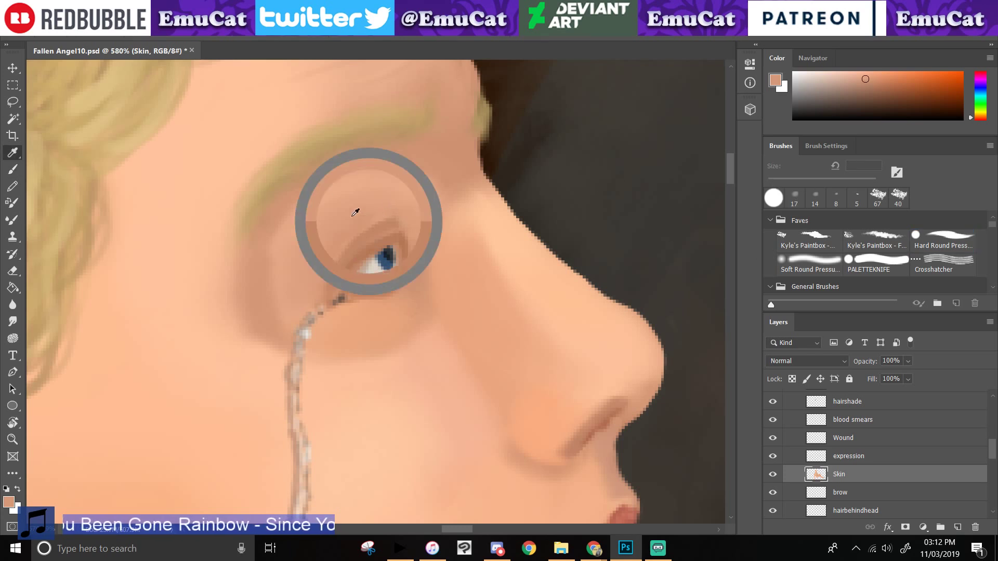
{"action": "left_click", "coordinate": [13, 169]}
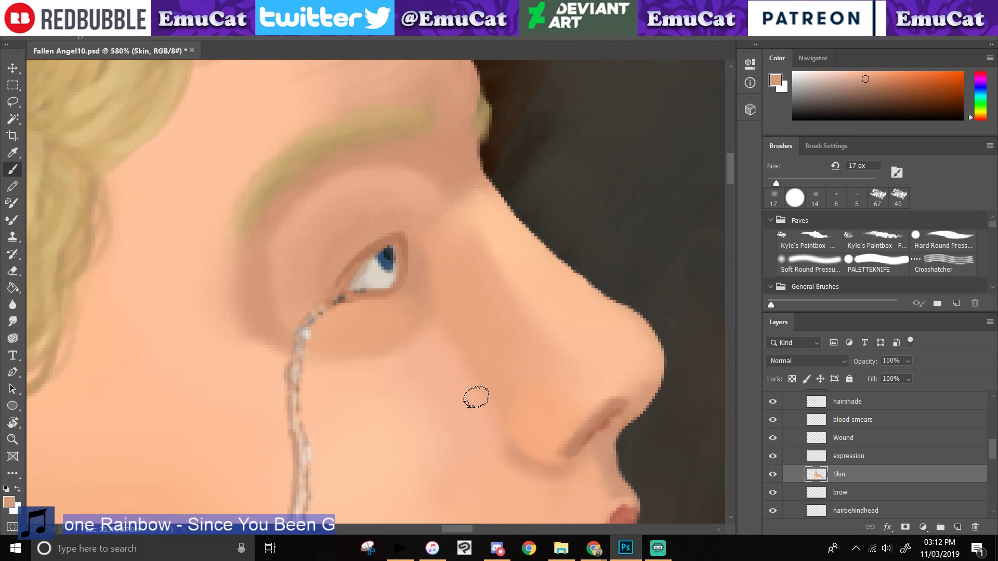
- Examine the retouched eye against the whole painting and up close, and look through the face layers
{"action": "key", "text": "z"}
{"action": "left_click_drag", "start_coordinate": [250, 433], "coordinate": [330, 255]}
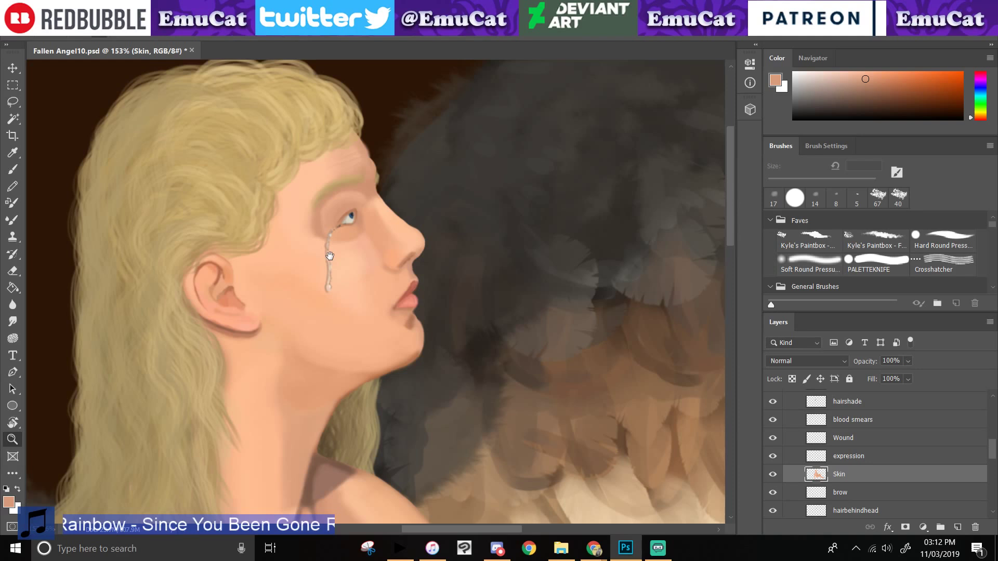
{"action": "mouse_move", "coordinate": [408, 293]}
{"action": "left_mouse_down"}
{"action": "mouse_move", "coordinate": [363, 330]}
{"action": "mouse_move", "coordinate": [339, 334]}
{"action": "left_mouse_up"}
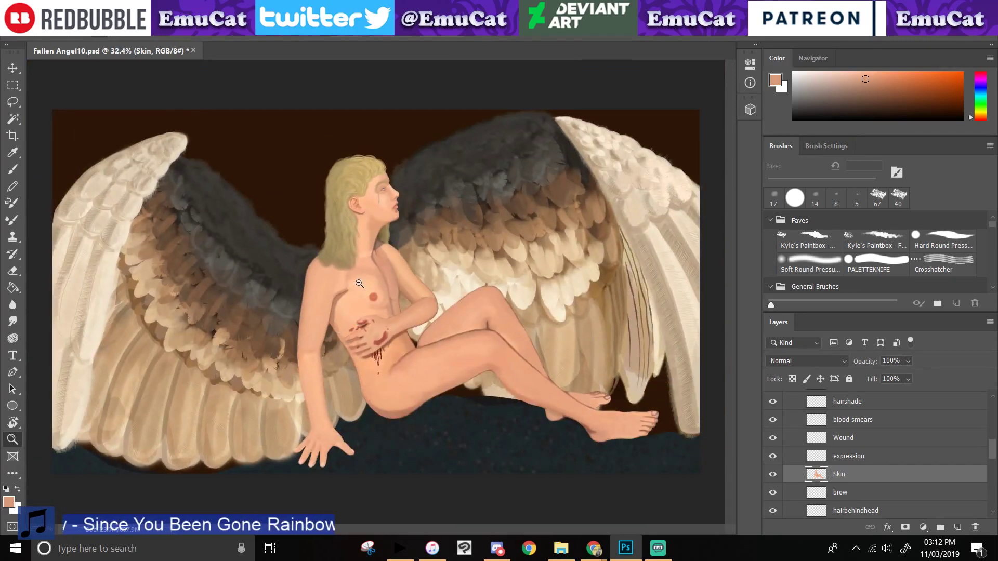
{"action": "left_click_drag", "start_coordinate": [372, 163], "coordinate": [401, 207]}
{"action": "left_click_drag", "start_coordinate": [425, 239], "coordinate": [497, 321]}
{"action": "left_click_drag", "start_coordinate": [316, 150], "coordinate": [376, 208]}
{"action": "scroll", "coordinate": [377, 207], "scroll_direction": "down", "scroll_amount": 5}
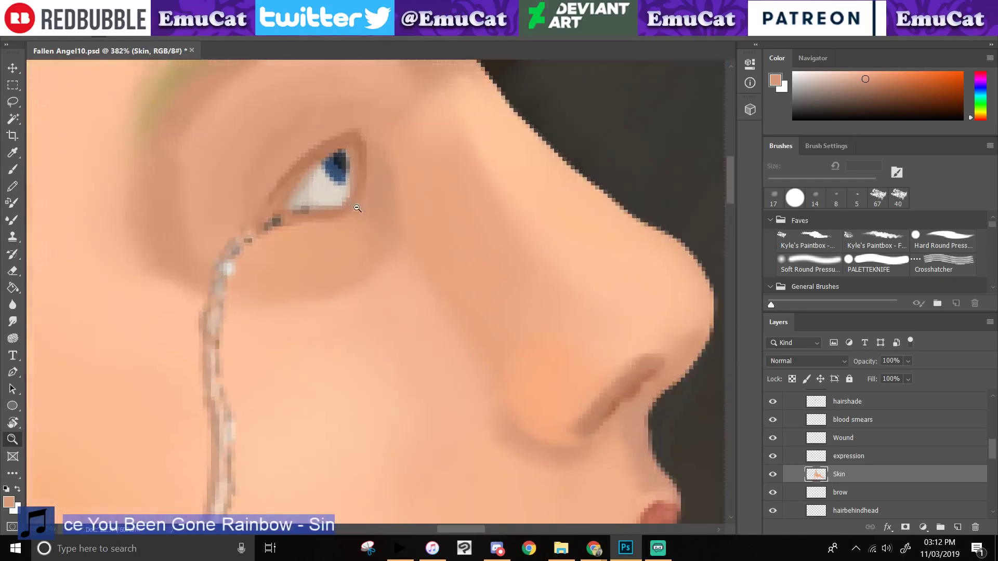
{"action": "scroll", "coordinate": [337, 274], "scroll_direction": "down", "scroll_amount": 3}
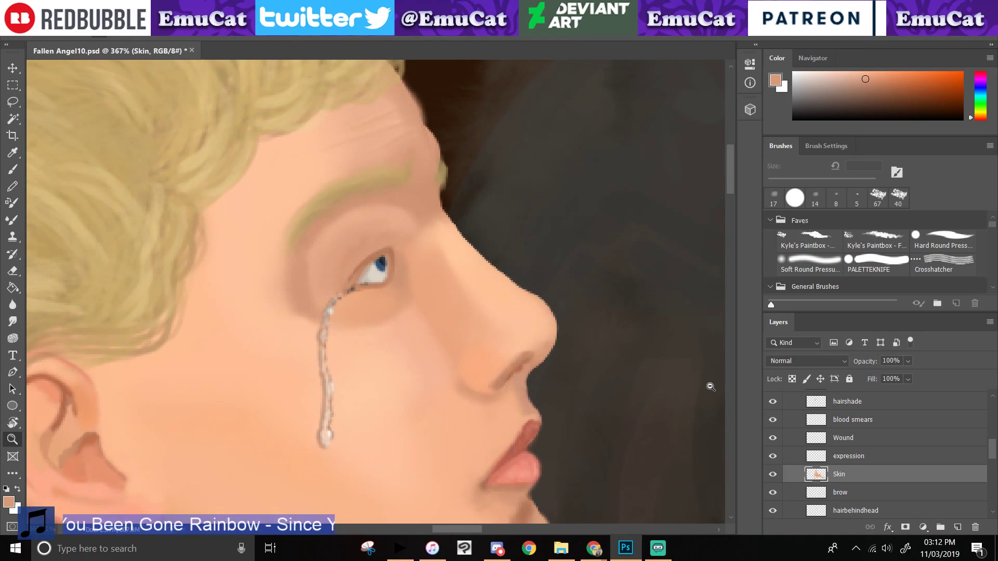
{"action": "left_click_drag", "start_coordinate": [992, 451], "coordinate": [991, 434]}
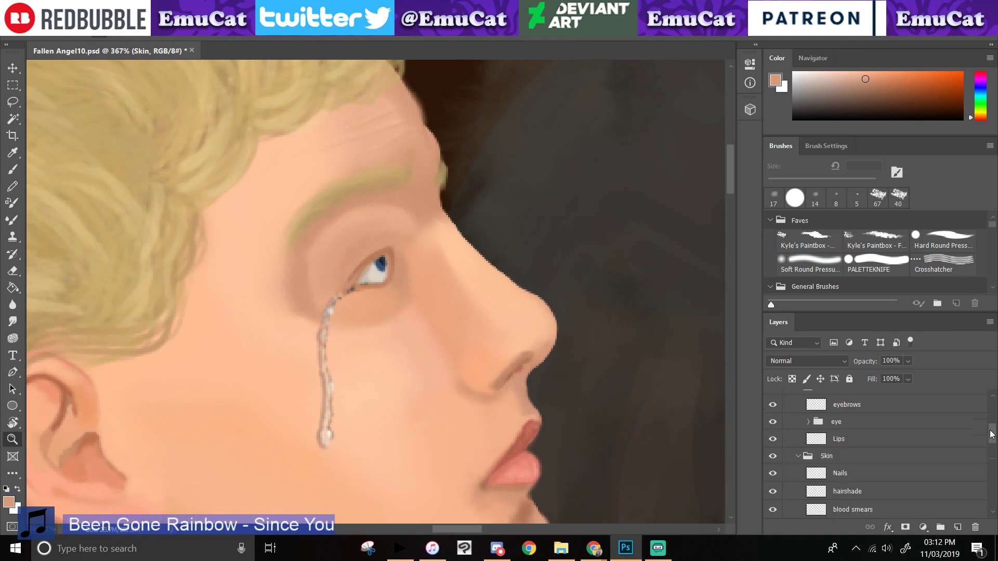
- Select the white layer in the eye group and set up an 11 px hard round brush with the off-white sampled from the eye
{"action": "left_click", "coordinate": [815, 423]}
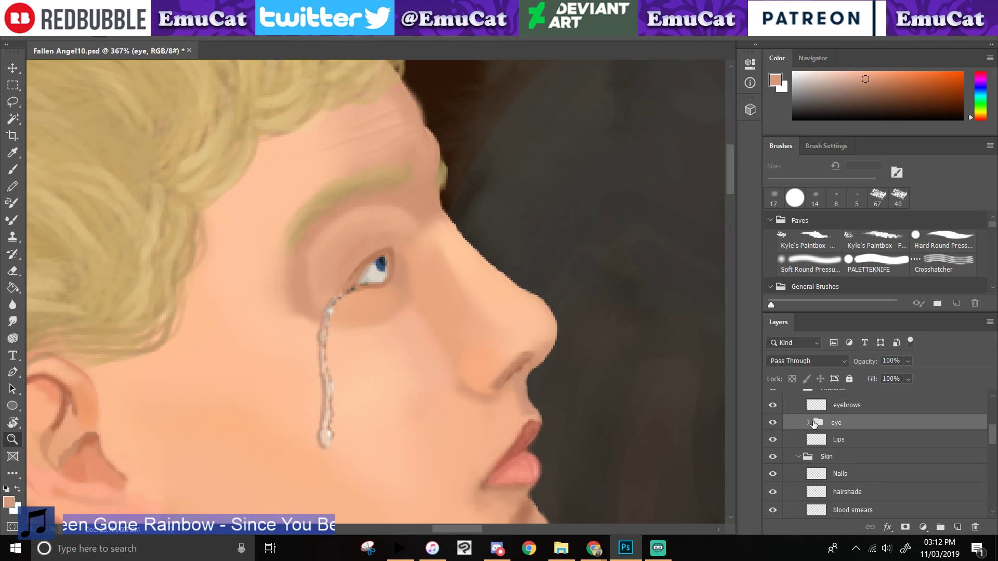
{"action": "left_click", "coordinate": [809, 423]}
{"action": "left_click_drag", "start_coordinate": [992, 439], "coordinate": [992, 451]}
{"action": "left_click", "coordinate": [873, 419]}
{"action": "scroll", "coordinate": [437, 280], "scroll_direction": "up", "scroll_amount": 3}
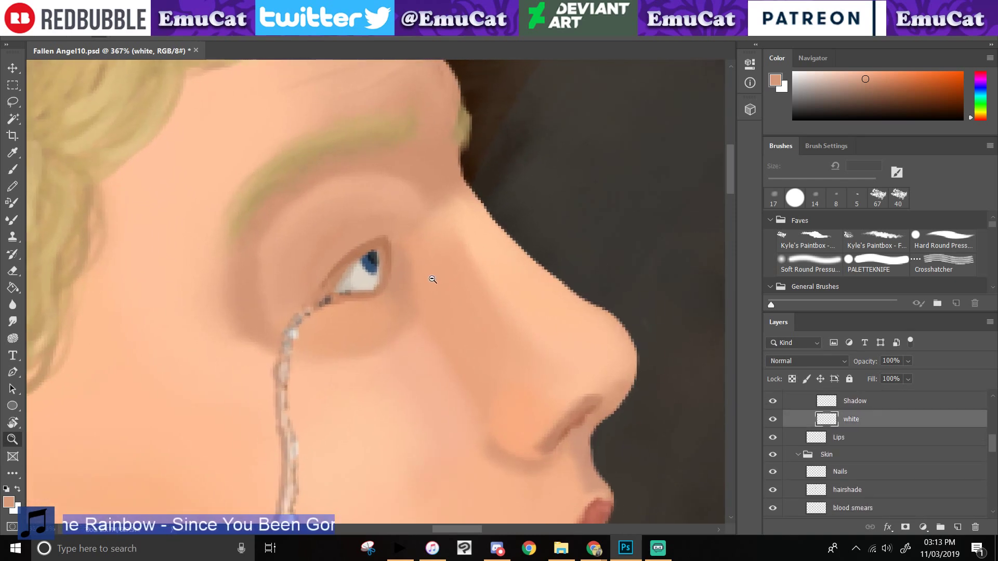
{"action": "left_click", "coordinate": [13, 153]}
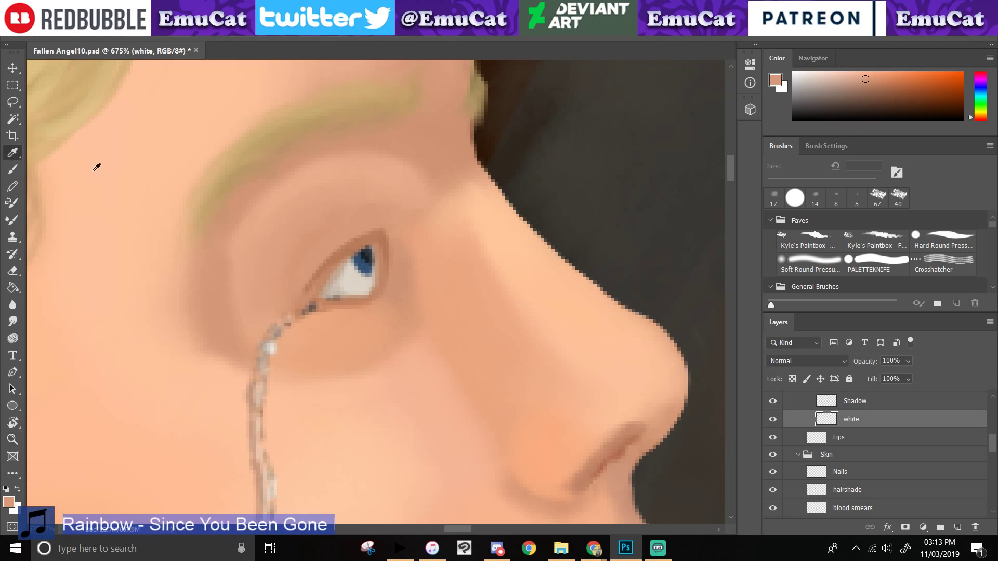
{"action": "left_click", "coordinate": [358, 275]}
{"action": "left_click", "coordinate": [13, 169]}
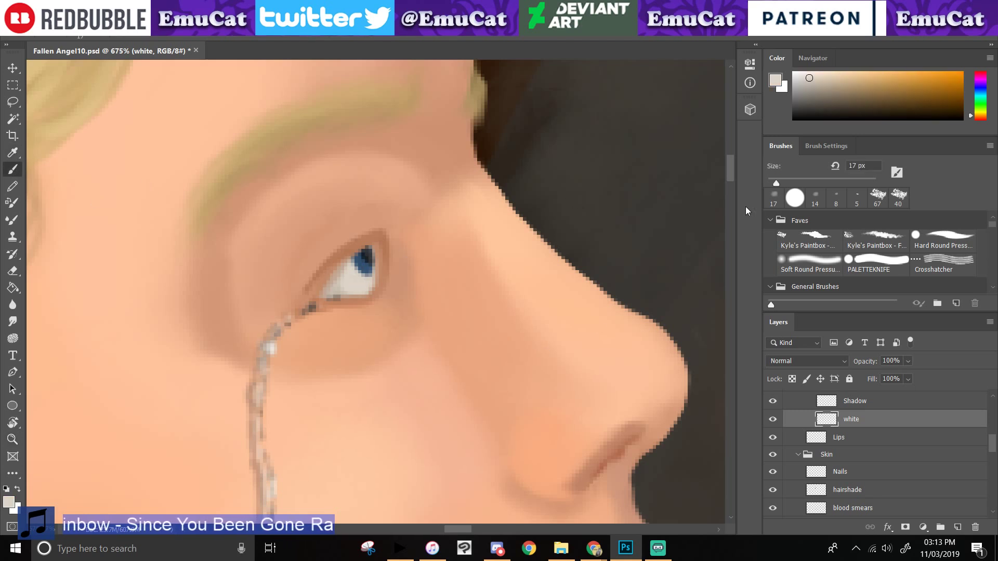
{"action": "left_click", "coordinate": [789, 203]}
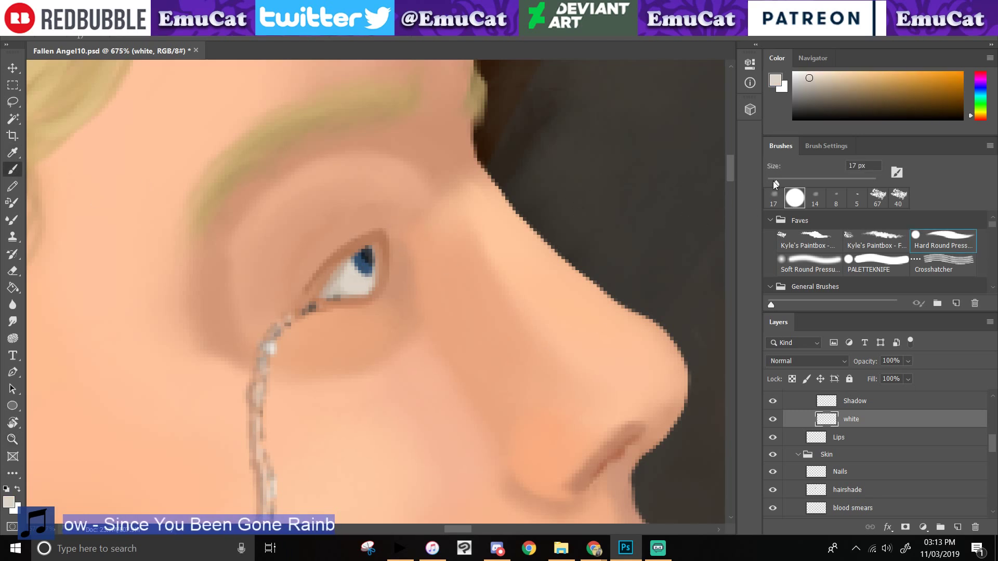
{"action": "left_click_drag", "start_coordinate": [775, 184], "coordinate": [773, 184]}
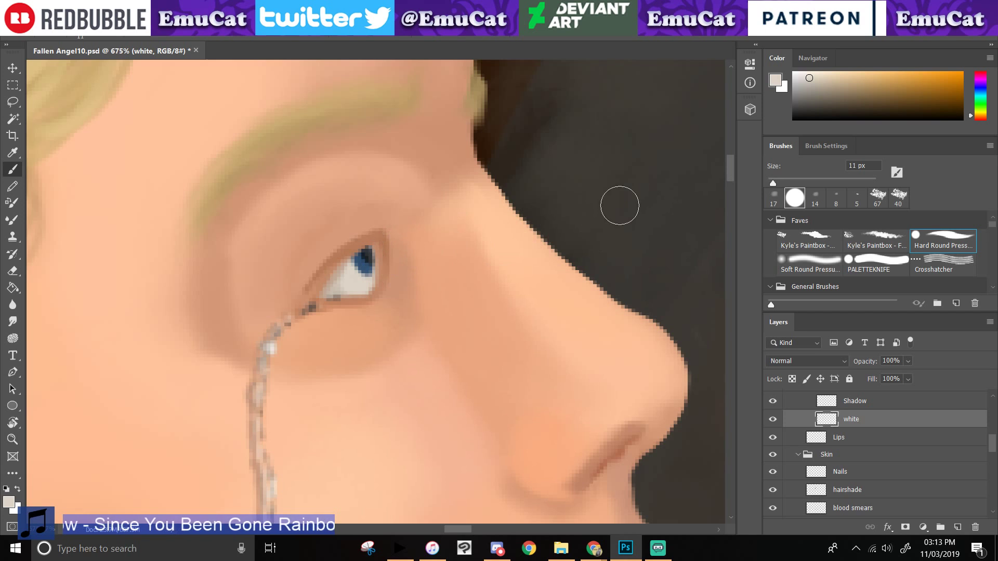
{"action": "left_click", "coordinate": [369, 285]}
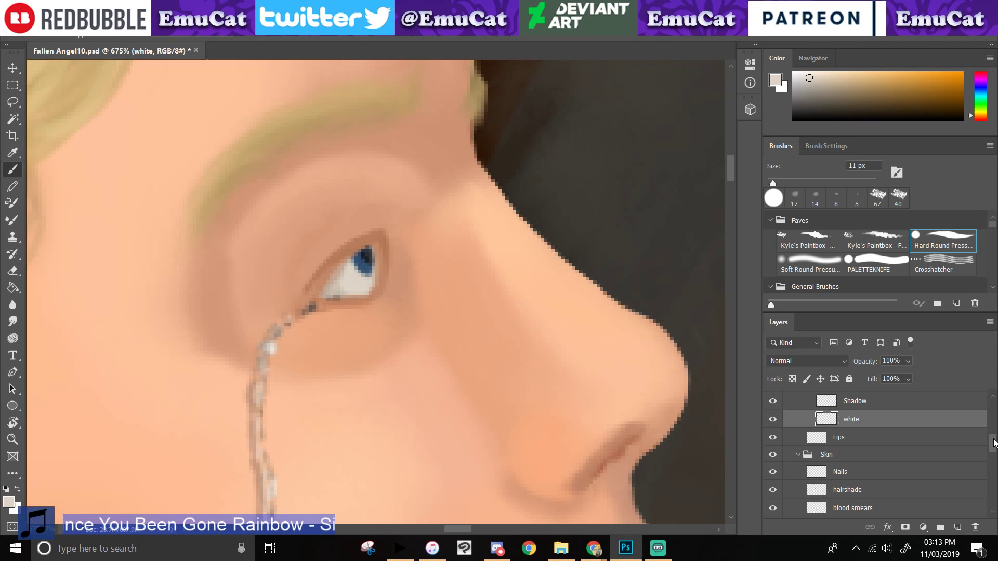
- Hide the Eyelid layer, paint the eye white into a fuller rounded shape on the white layer, and show the Eyelid layer again
{"action": "left_click_drag", "start_coordinate": [994, 442], "coordinate": [994, 436]}
{"action": "left_click", "coordinate": [774, 404]}
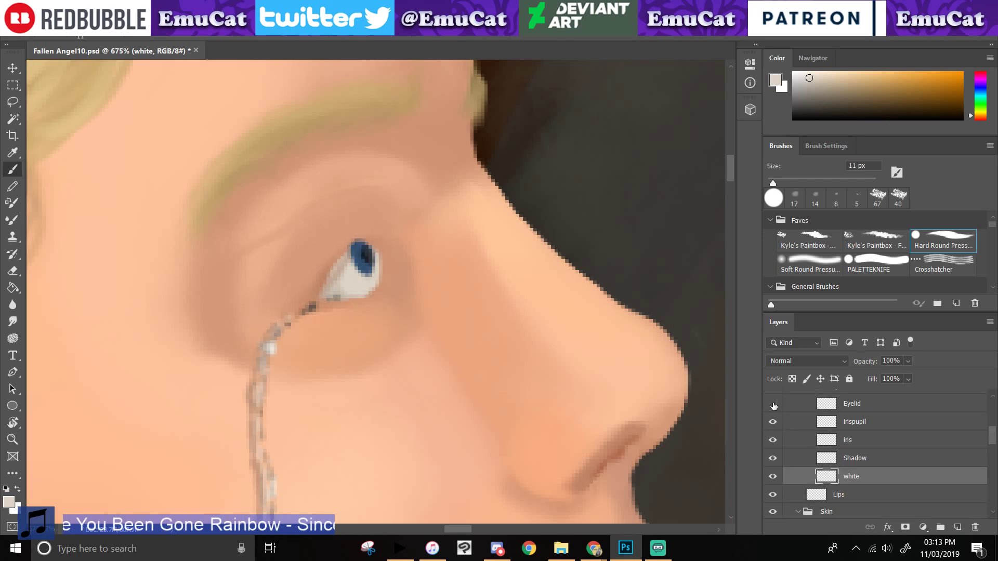
{"action": "left_click_drag", "start_coordinate": [349, 250], "coordinate": [332, 279]}
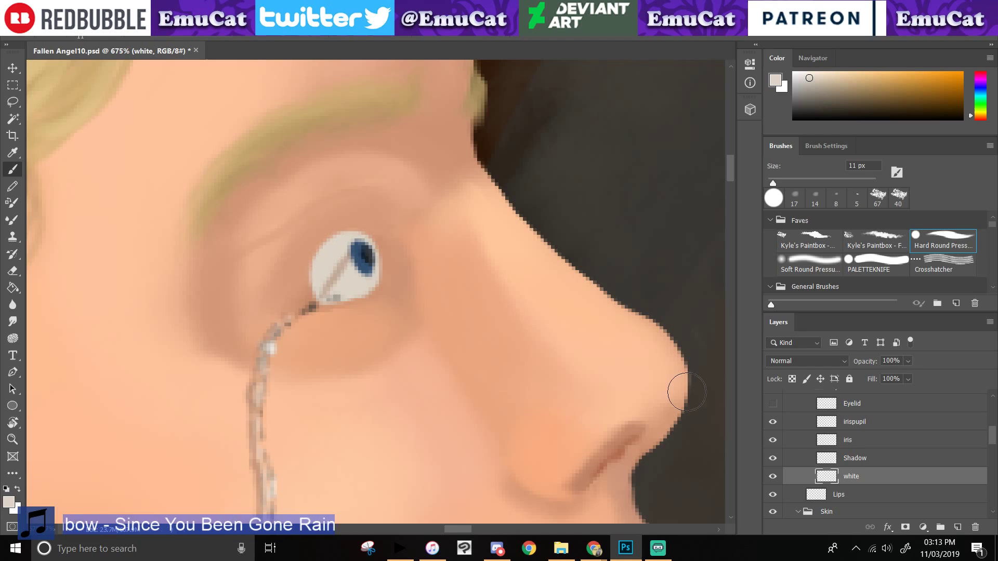
{"action": "left_click", "coordinate": [774, 404]}
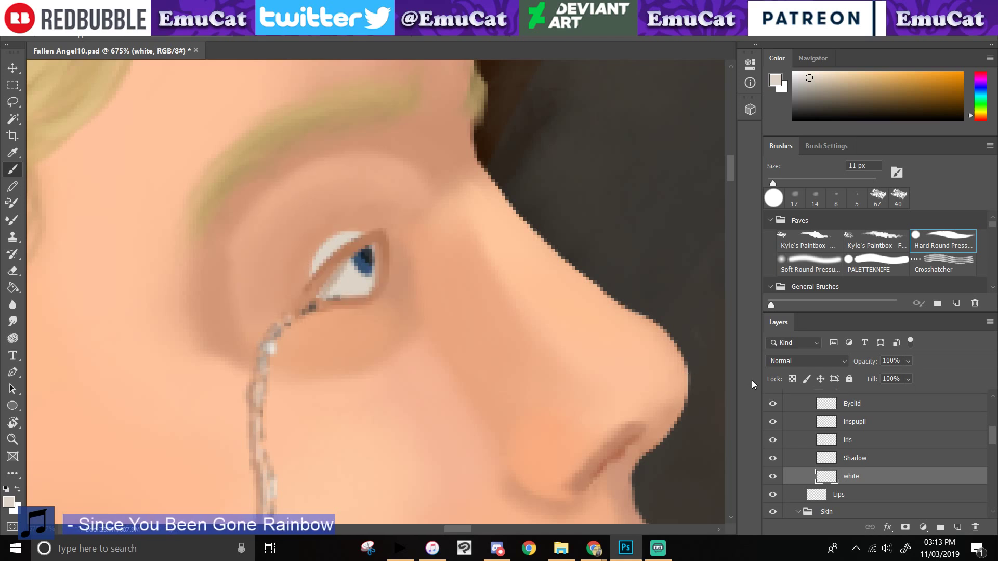
- Lasso the upper lid on the Eyelid layer, move it about 0.007 in left and 0.010 in up, and deselect
{"action": "left_click", "coordinate": [852, 406]}
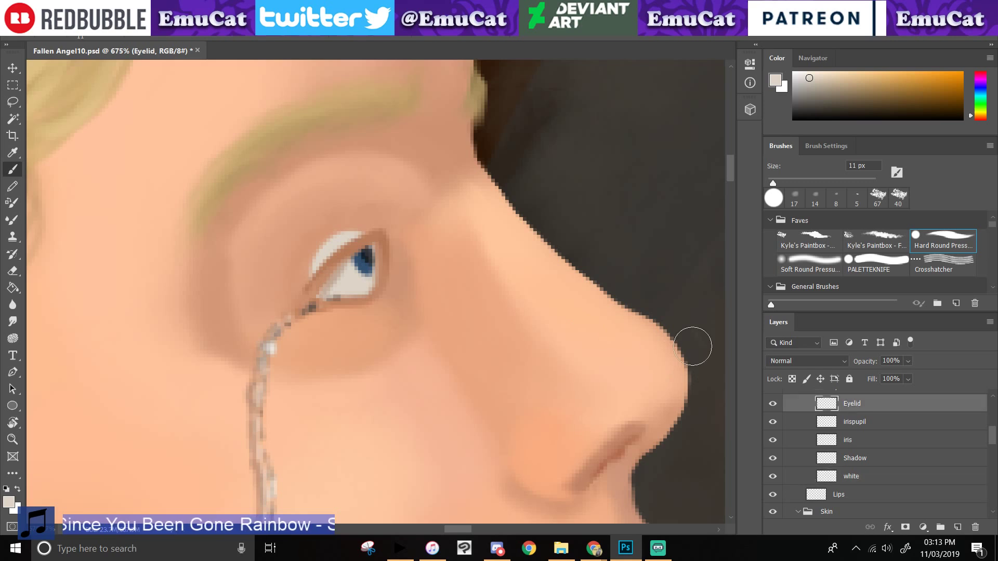
{"action": "left_click", "coordinate": [12, 103]}
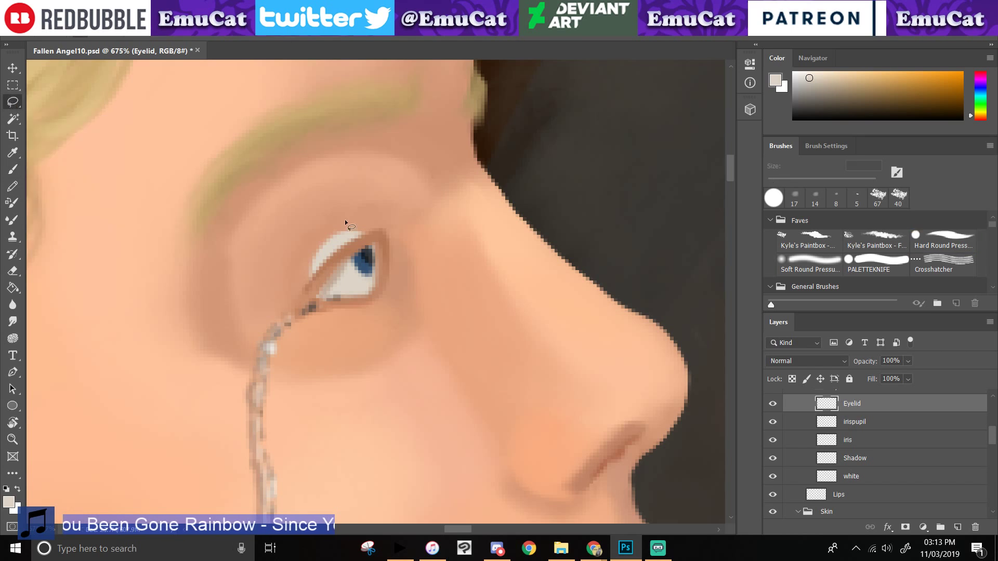
{"action": "left_click_drag", "start_coordinate": [415, 227], "coordinate": [276, 329]}
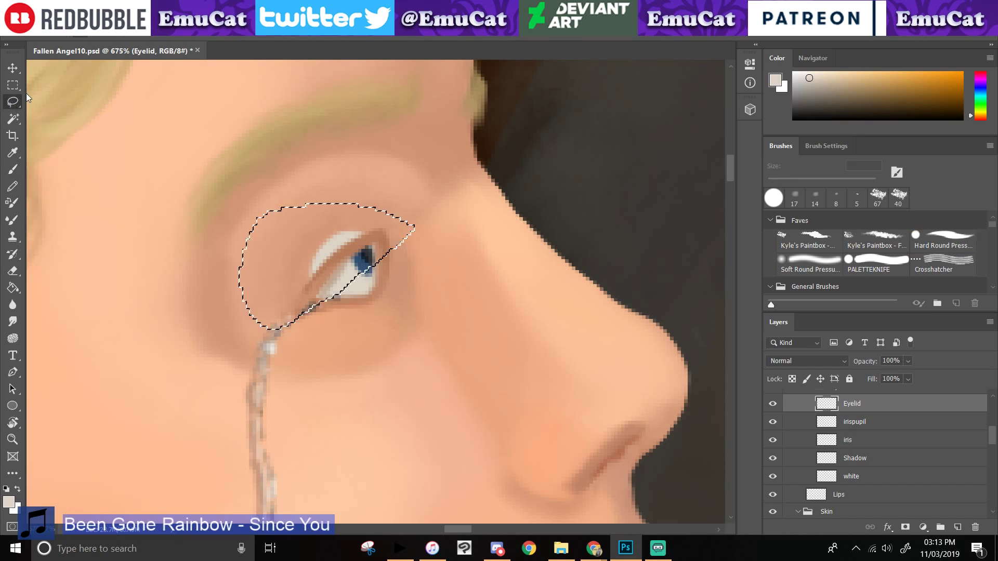
{"action": "key", "text": "v"}
{"action": "left_click_drag", "start_coordinate": [348, 283], "coordinate": [329, 257]}
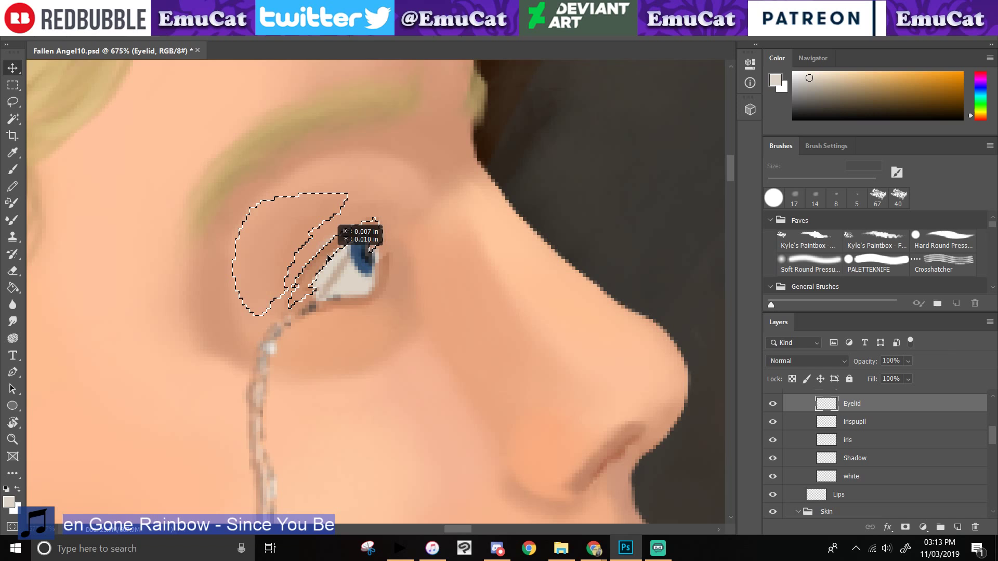
{"action": "key", "text": "l"}
{"action": "right_click", "coordinate": [163, 188]}
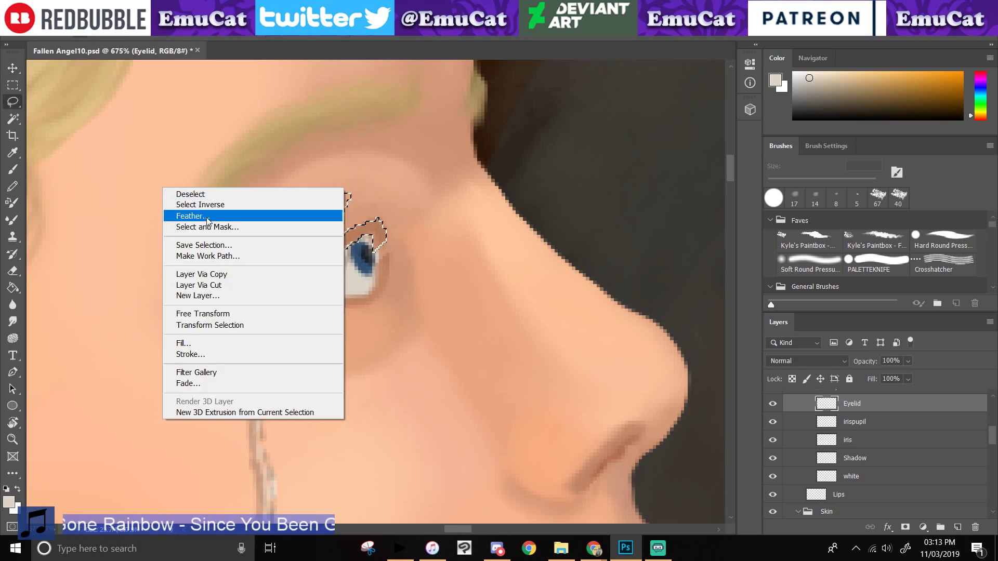
{"action": "left_click", "coordinate": [192, 195]}
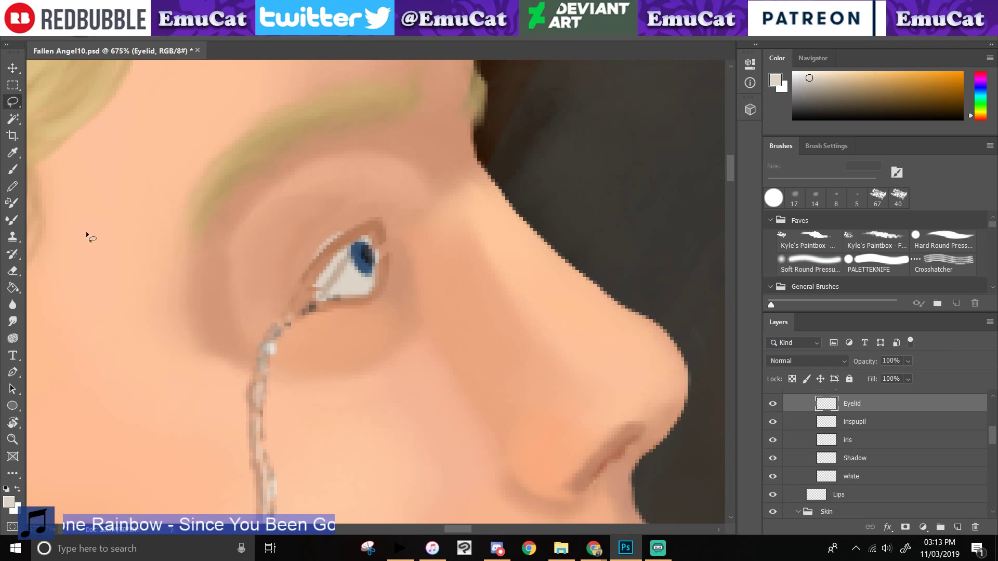
- Cover the surplus eye white above the raised lid on the white layer with a brown sampled from the lid
{"action": "left_click", "coordinate": [834, 475]}
{"action": "left_click", "coordinate": [13, 269]}
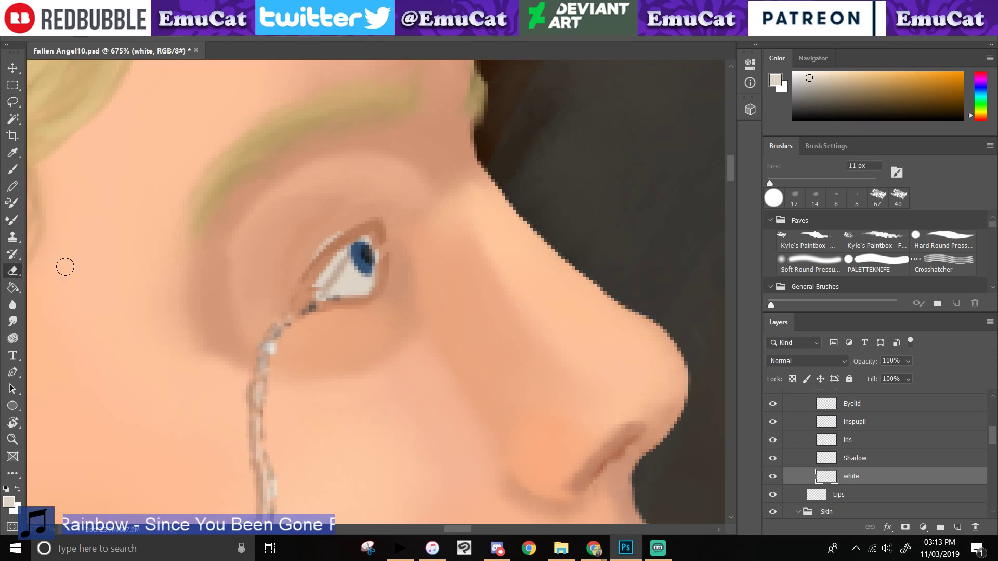
{"action": "left_click", "coordinate": [12, 152]}
{"action": "left_click", "coordinate": [348, 239]}
{"action": "key", "text": "b"}
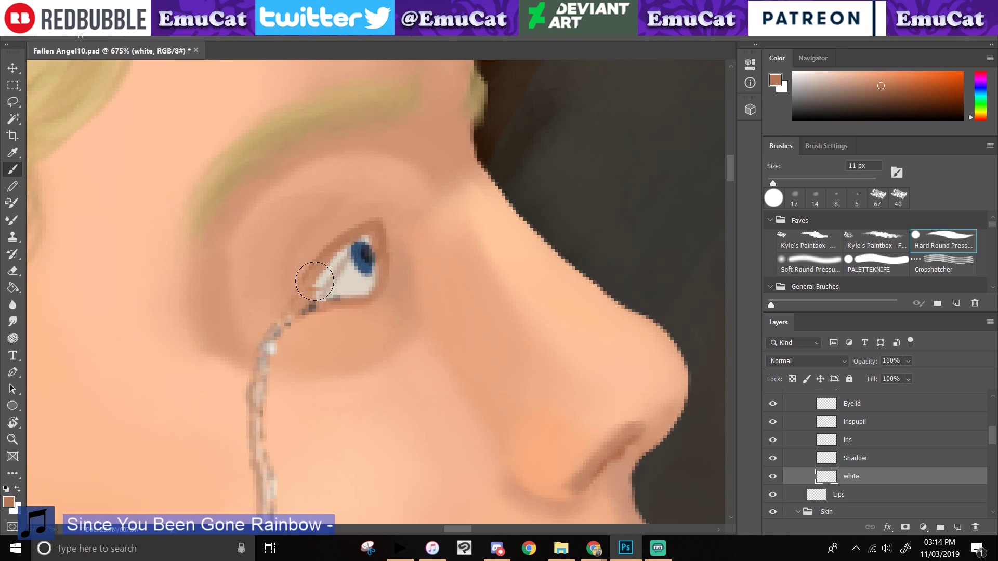
- Toggle the eye layers to find the stray line across the eye white, and delete the Shadow layer
{"action": "left_click", "coordinate": [774, 477]}
{"action": "left_click", "coordinate": [773, 477]}
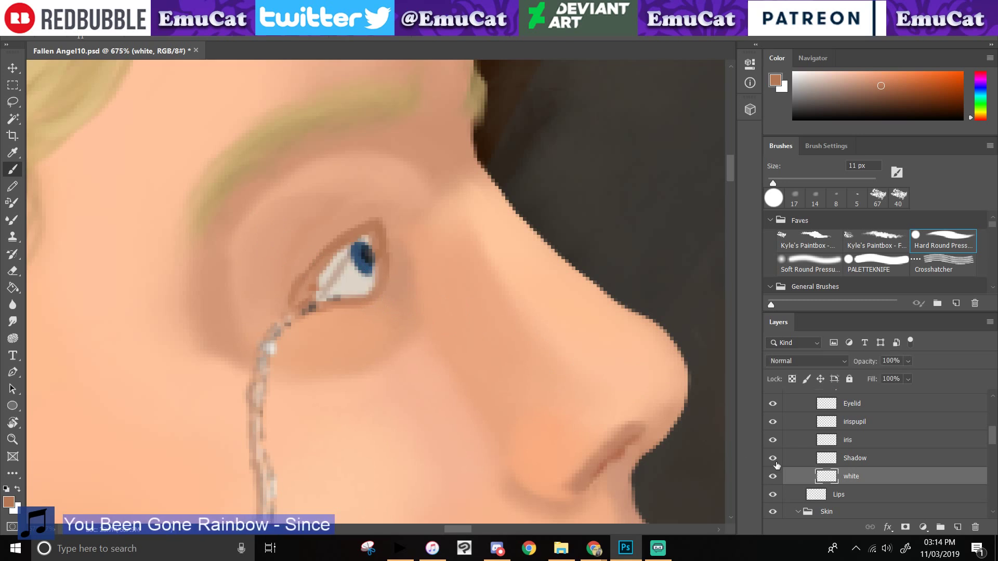
{"action": "left_click", "coordinate": [773, 404]}
{"action": "left_click", "coordinate": [773, 404]}
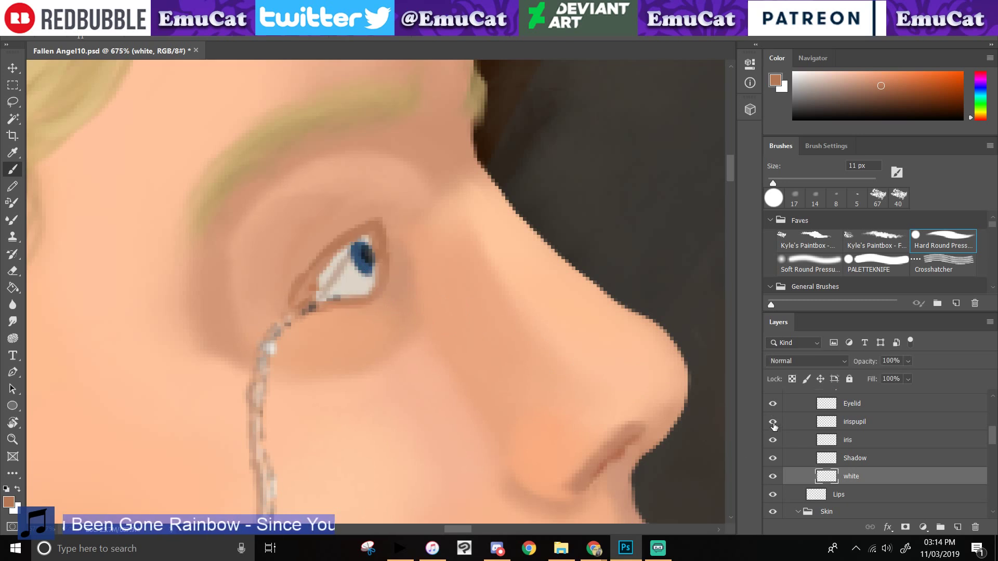
{"action": "left_click", "coordinate": [774, 422]}
{"action": "left_click", "coordinate": [773, 422]}
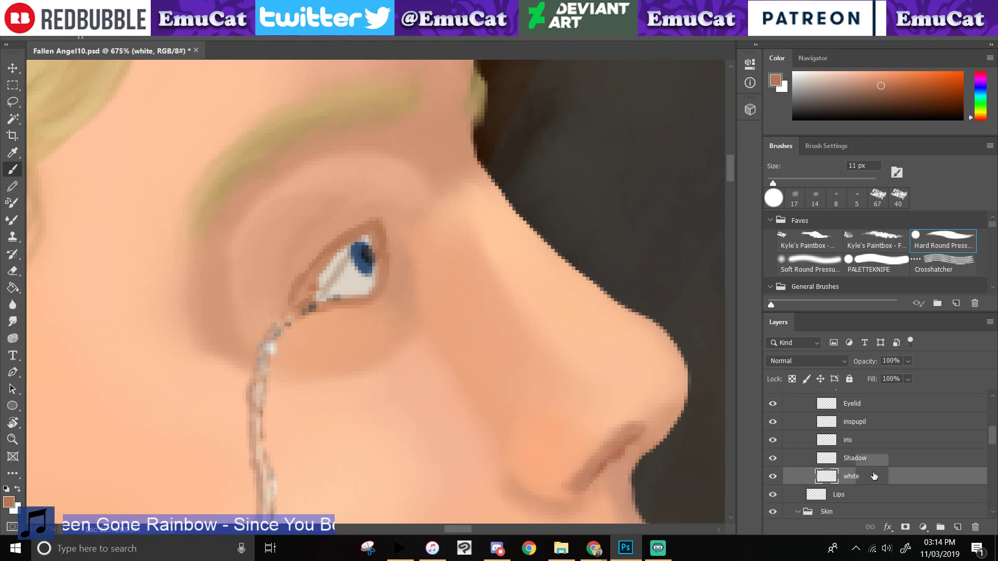
{"action": "left_click", "coordinate": [864, 459]}
{"action": "left_click", "coordinate": [976, 527]}
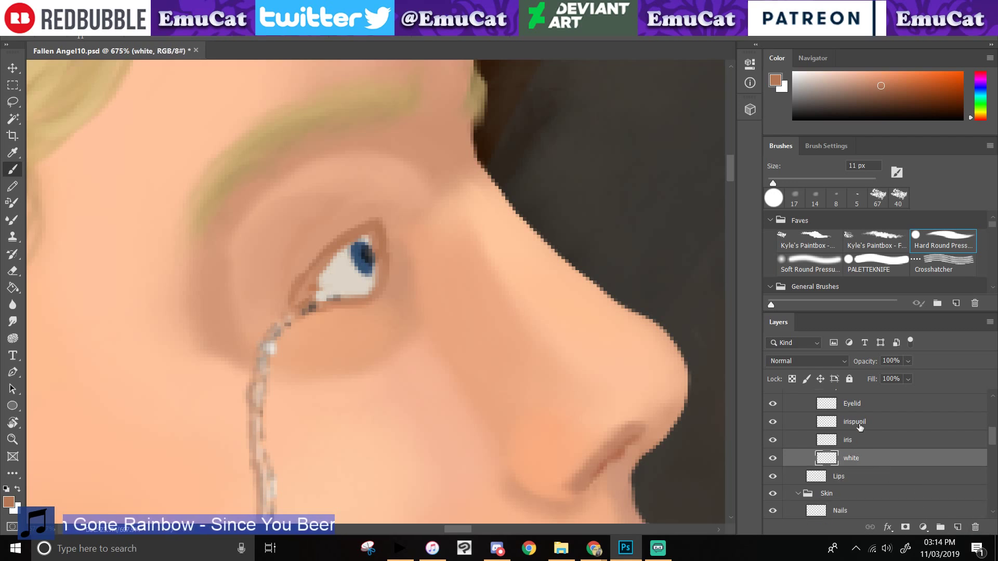
- Select the Eyelid layer and examine the reshaped eye against the face and up close
{"action": "left_click", "coordinate": [853, 406]}
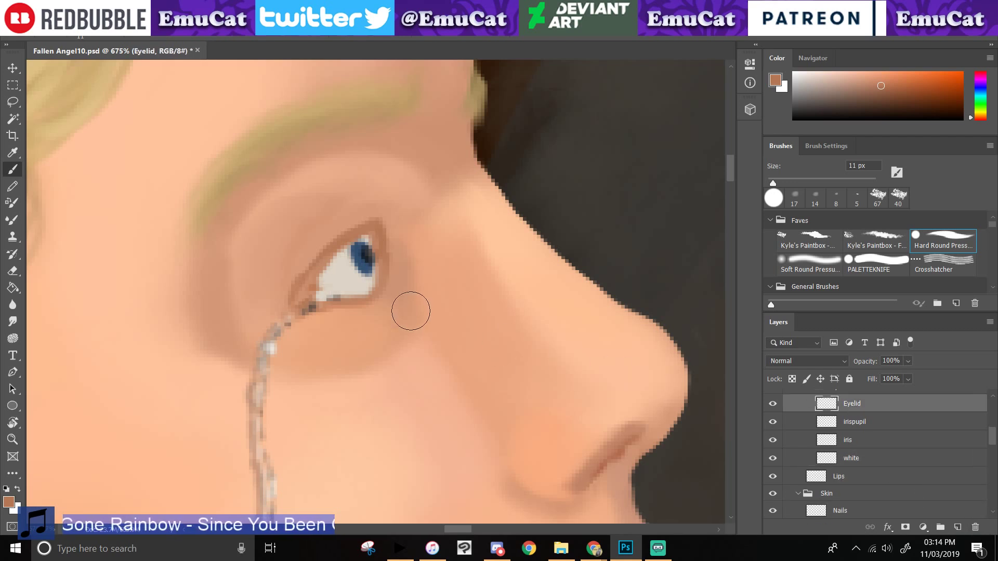
{"action": "left_click", "coordinate": [15, 442]}
{"action": "left_click", "coordinate": [101, 441], "text": "alt"}
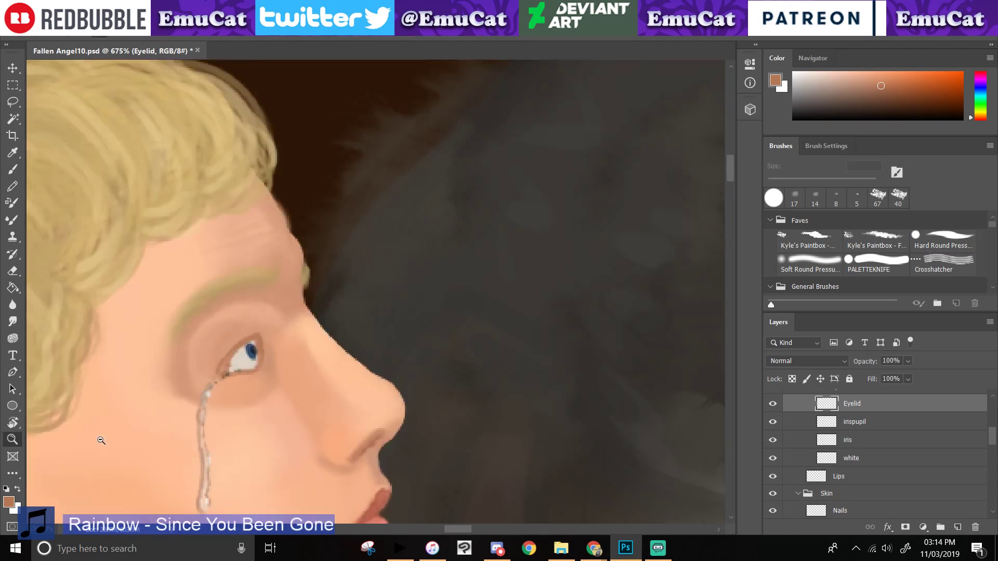
{"action": "left_click_drag", "start_coordinate": [101, 441], "coordinate": [156, 436]}
- Try to paint a sampled light skin tone along the edge of the upper lid, and undo the stroke
{"action": "key", "text": "i"}
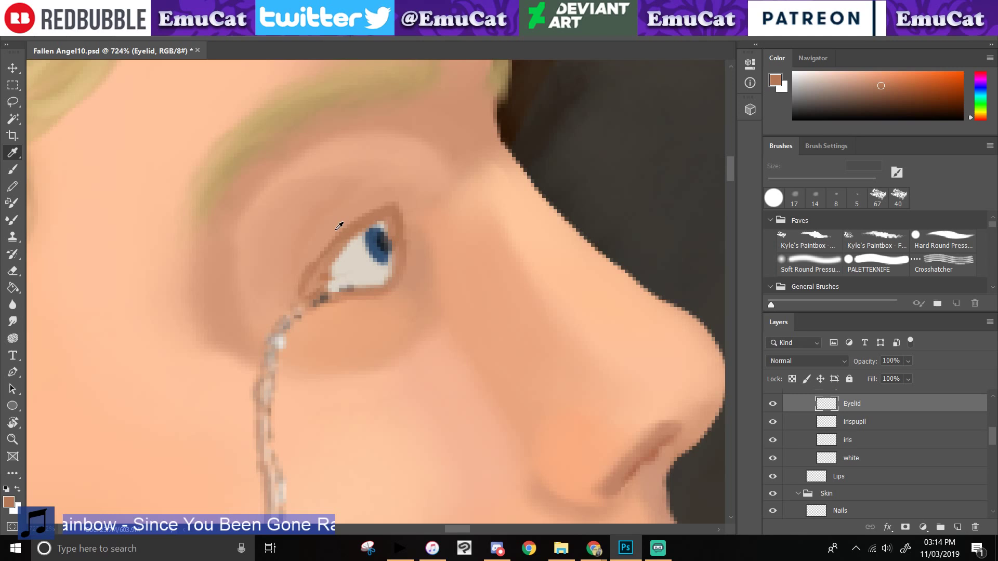
{"action": "left_click", "coordinate": [339, 226]}
{"action": "key", "text": "b"}
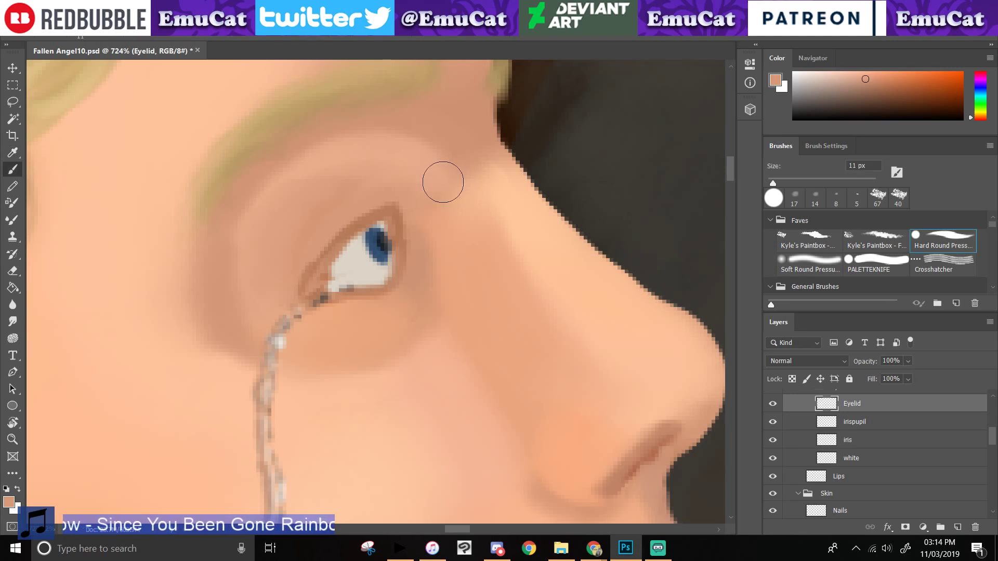
{"action": "mouse_move", "coordinate": [379, 196]}
{"action": "left_mouse_down"}
{"action": "mouse_move", "coordinate": [343, 229]}
{"action": "mouse_move", "coordinate": [357, 210]}
{"action": "mouse_move", "coordinate": [375, 208]}
{"action": "left_mouse_up"}
{"action": "key", "text": "ctrl+z"}
- Sample a darker skin tone beside the upper lid as the brush colour for the Eyelid layer
{"action": "key", "text": "i"}
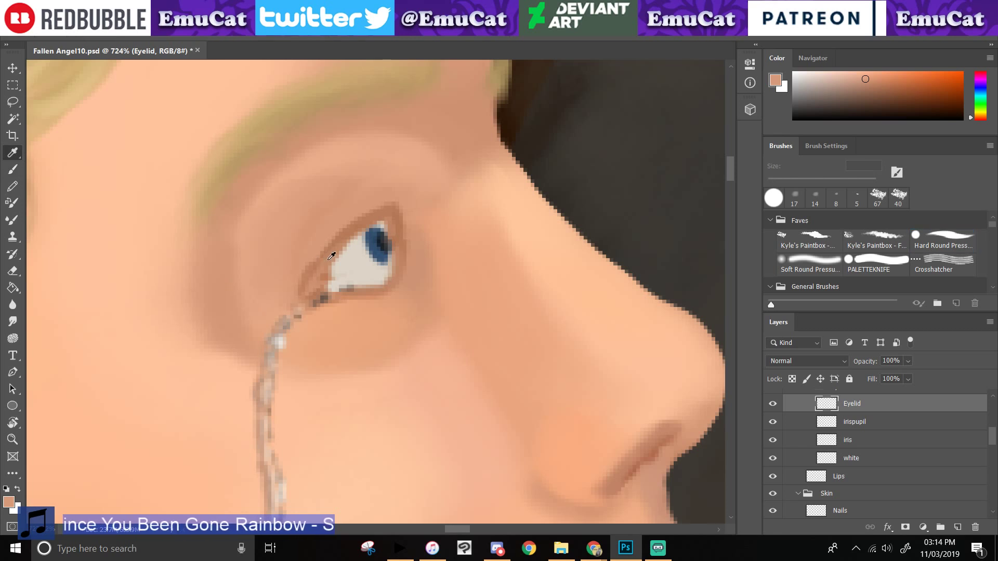
{"action": "left_click", "coordinate": [322, 250]}
{"action": "left_click", "coordinate": [15, 169]}
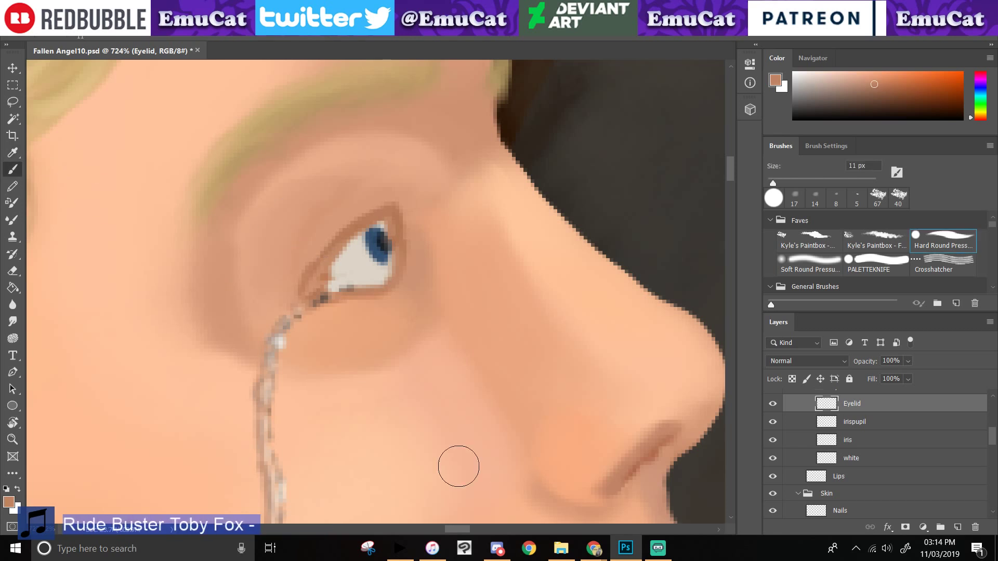
- Switch to Chrome to look at the sad face man reference photo, and return to Photoshop
{"action": "mouse_move", "coordinate": [591, 540]}
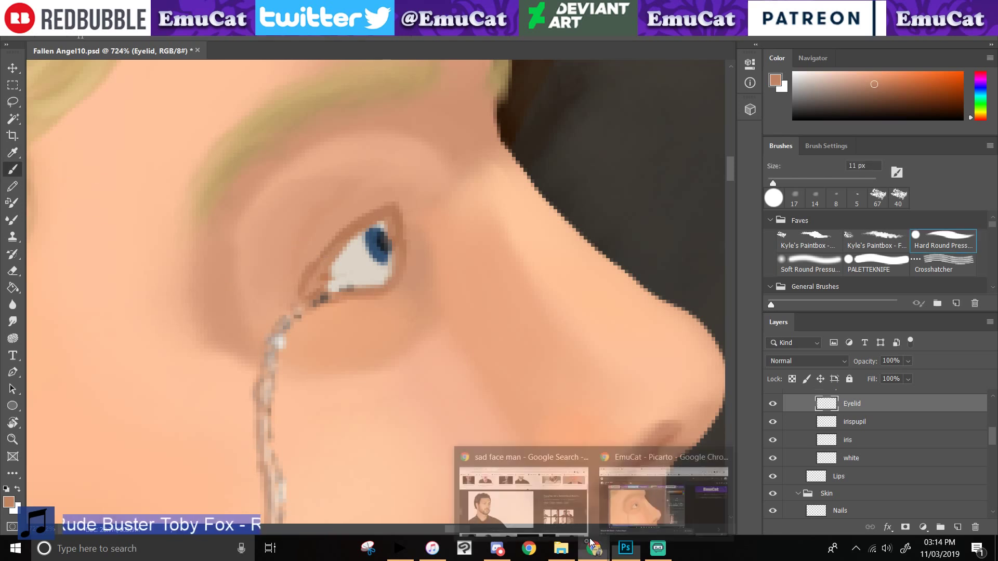
{"action": "left_click", "coordinate": [536, 502]}
{"action": "left_click", "coordinate": [653, 555]}
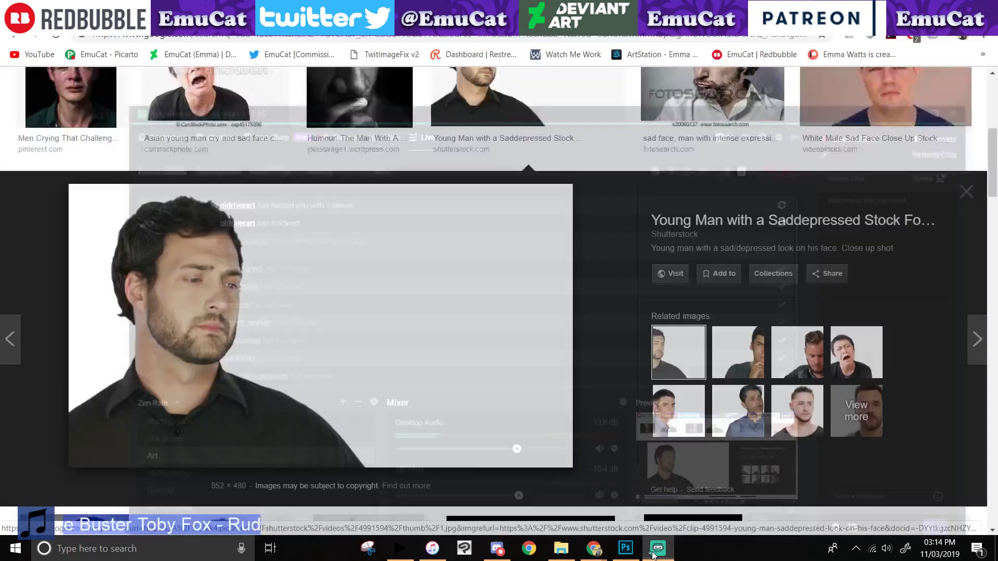
{"action": "left_click", "coordinate": [626, 547]}
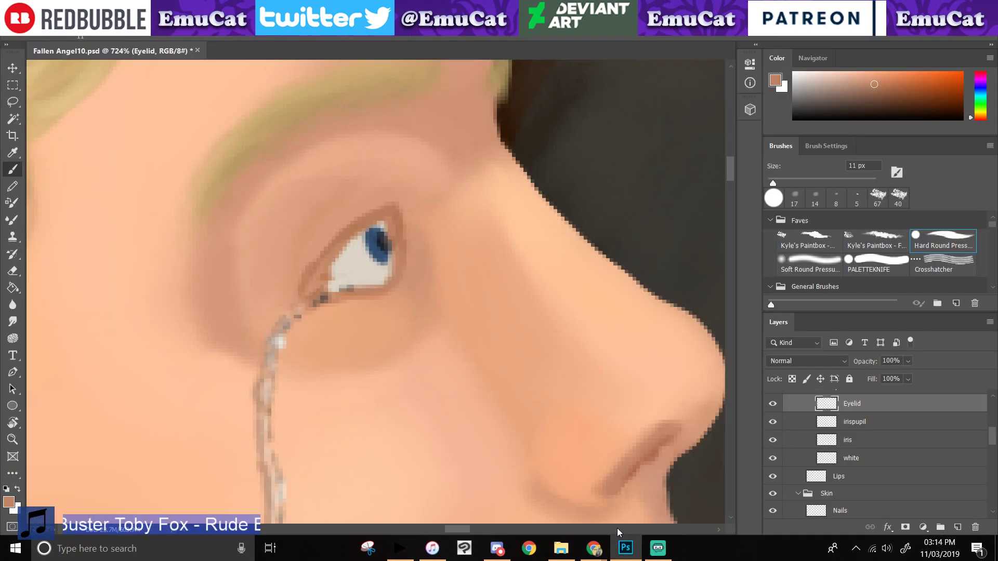
- Switch to Discord and check the chats on the Romantically Apocalyptic and EmuCat Art servers
{"action": "left_click", "coordinate": [497, 550]}
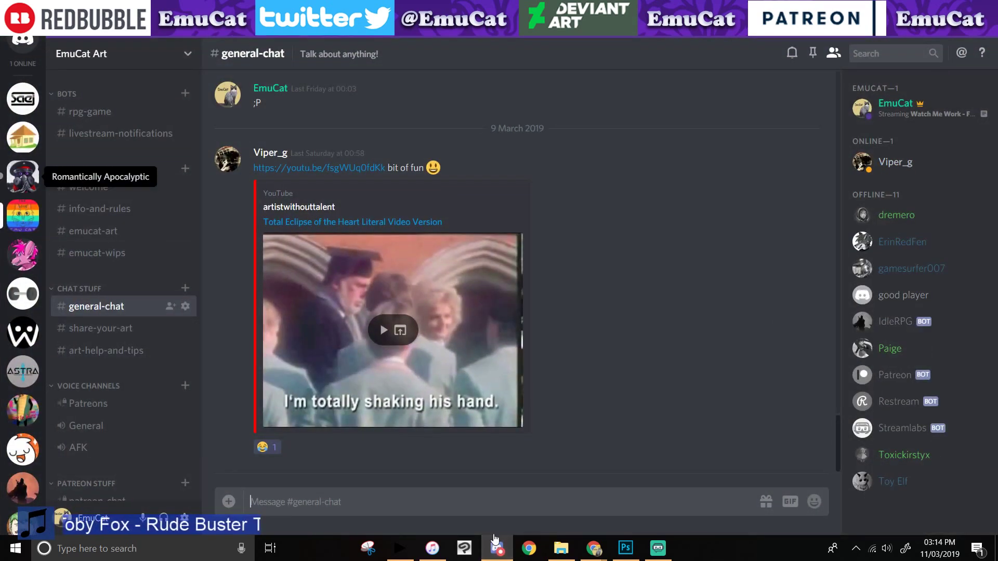
{"action": "left_click", "coordinate": [23, 177]}
{"action": "key", "text": "alt+shift+Down"}
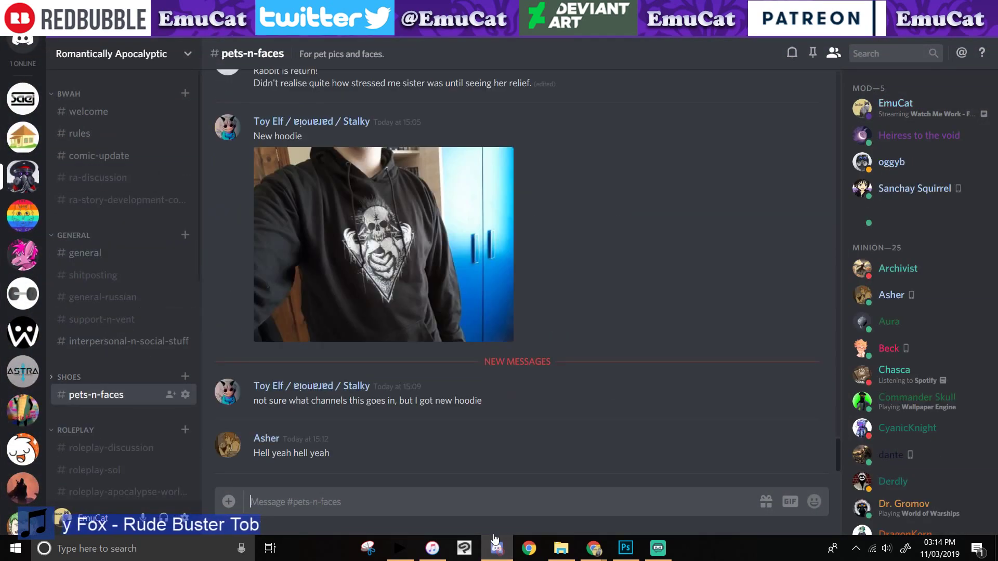
{"action": "left_click", "coordinate": [85, 253]}
{"action": "left_click", "coordinate": [23, 215]}
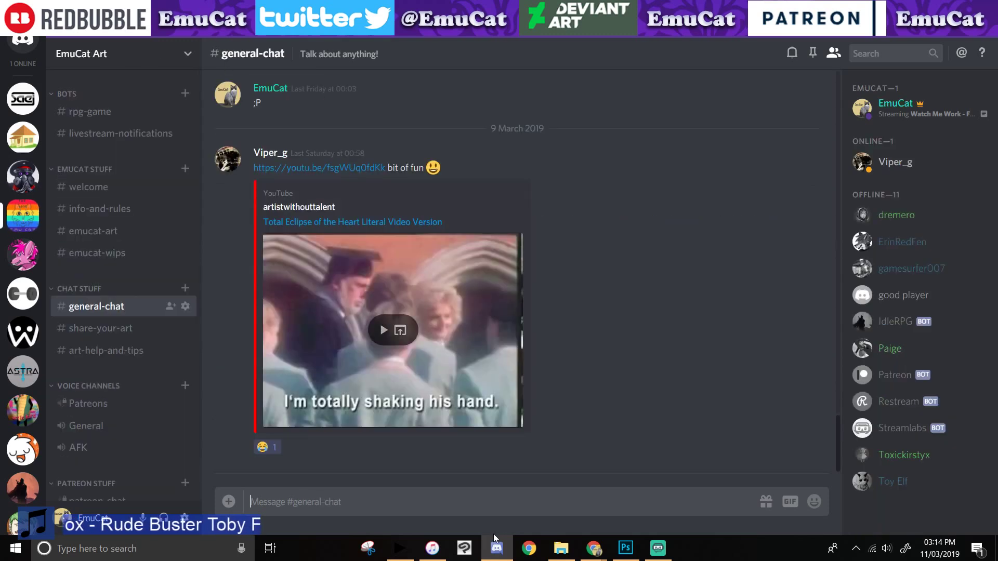
{"action": "left_click", "coordinate": [498, 544]}
{"action": "left_click", "coordinate": [508, 537]}
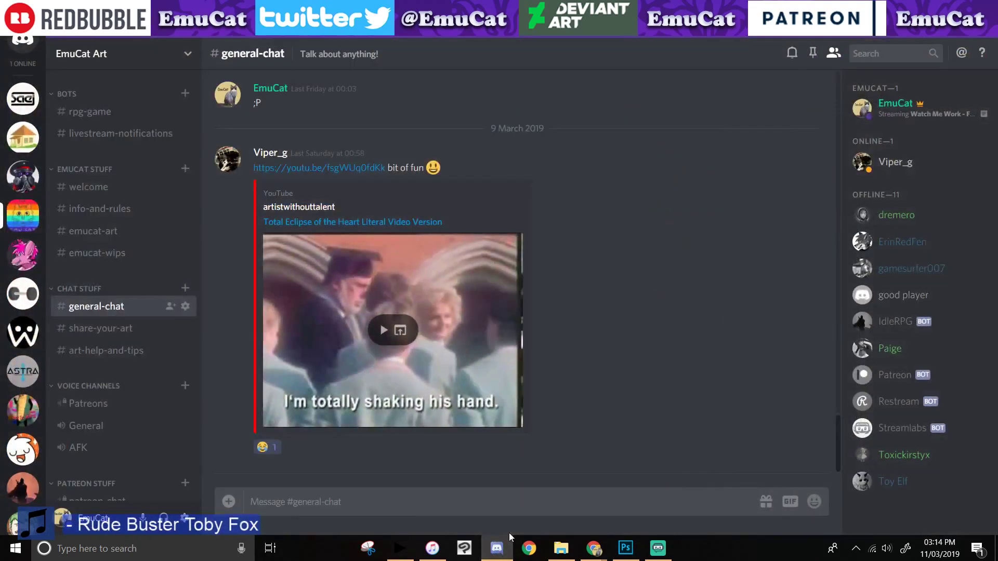
- Return to Photoshop and paint the upper eyelid's outline thicker with the sampled darker skin tone
{"action": "left_click", "coordinate": [508, 537]}
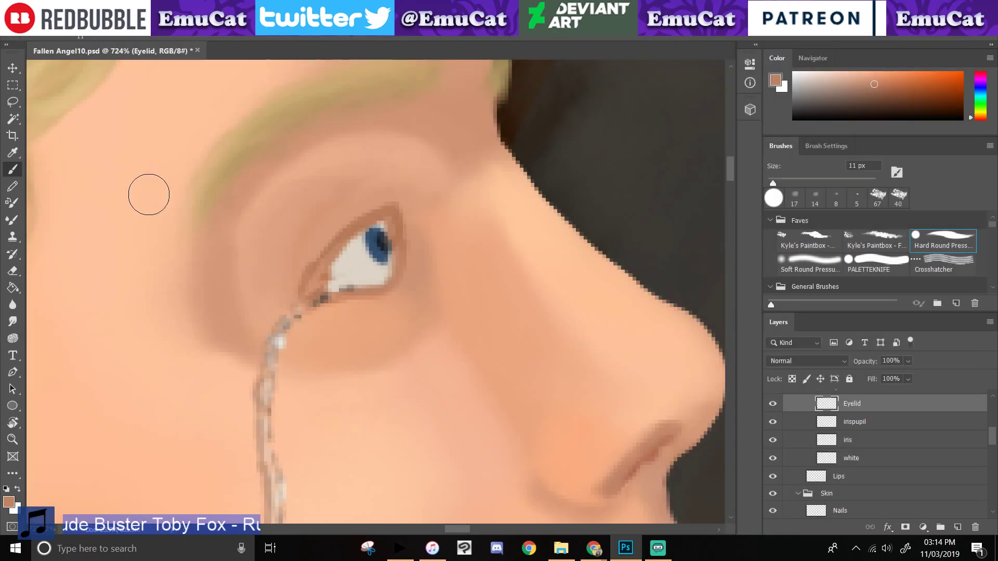
{"action": "left_click_drag", "start_coordinate": [357, 218], "coordinate": [382, 212]}
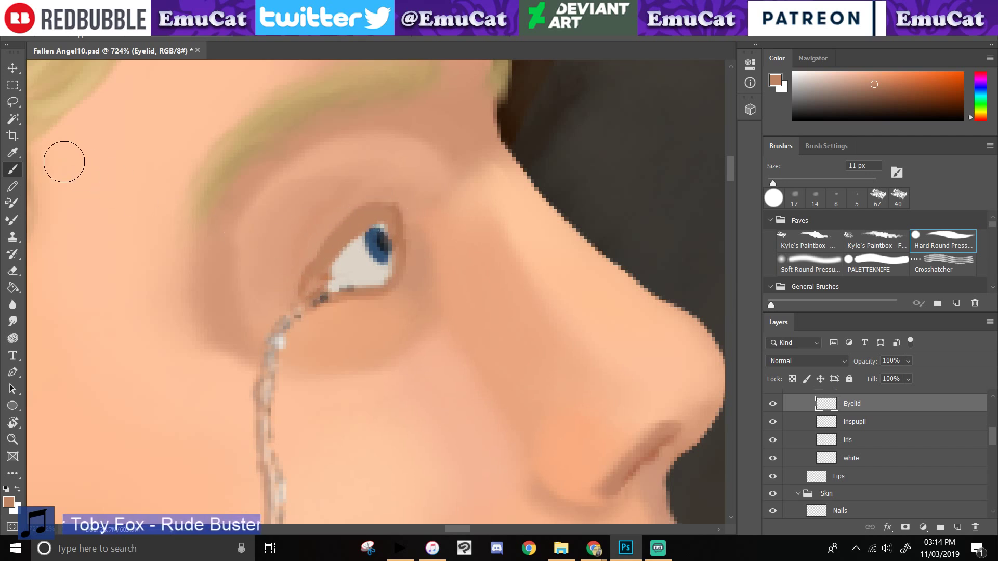
- Sample the skin tone above the eye and paint over the upper lid's outline with a textured brush at 17 px
{"action": "left_click", "coordinate": [18, 156]}
{"action": "left_click", "coordinate": [295, 252]}
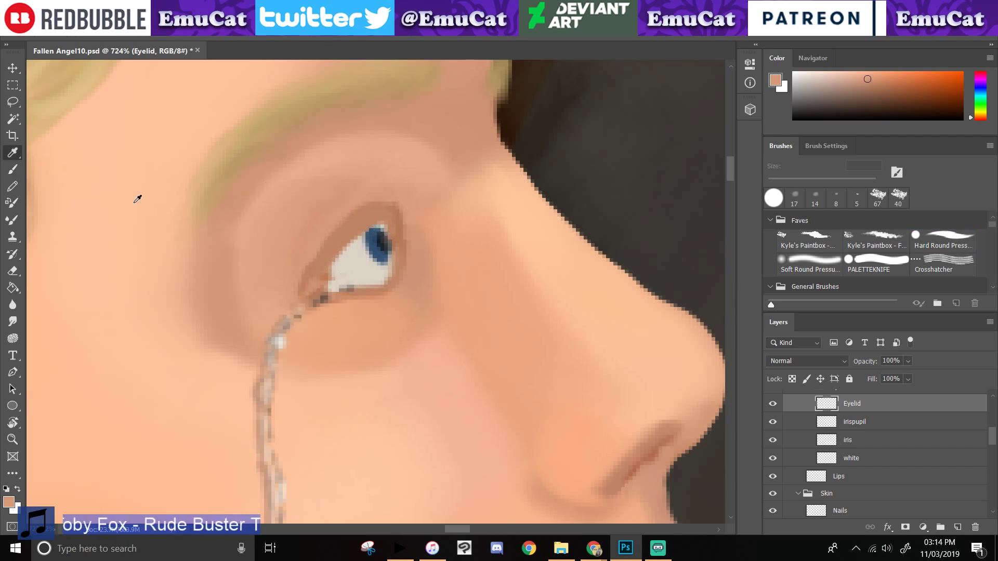
{"action": "left_click", "coordinate": [14, 169]}
{"action": "left_click", "coordinate": [794, 198]}
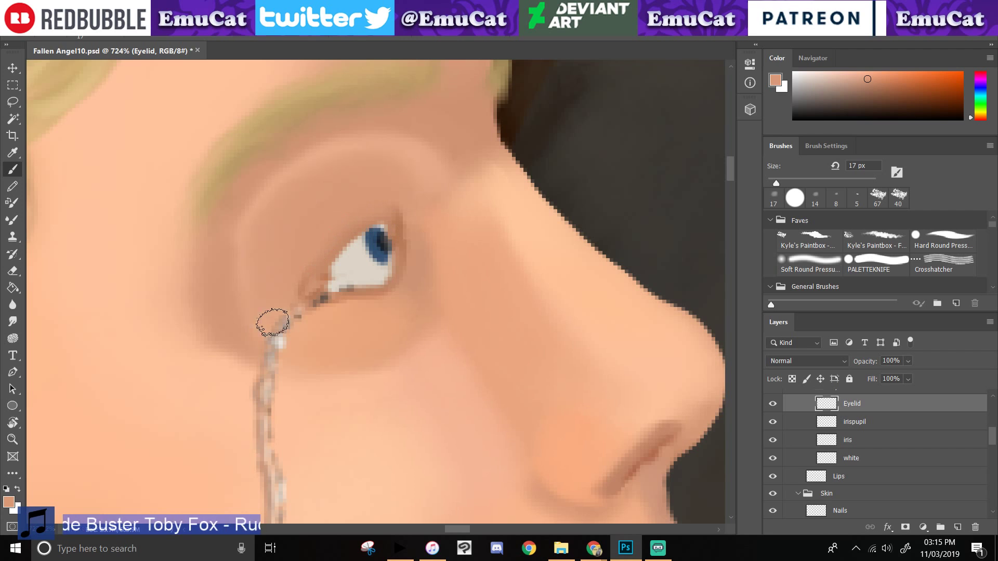
- Sample a darker skin tone at the eye's outer corner and shade along the upper lid with the brush at 12 px
{"action": "key", "text": "i"}
{"action": "left_click", "coordinate": [305, 287]}
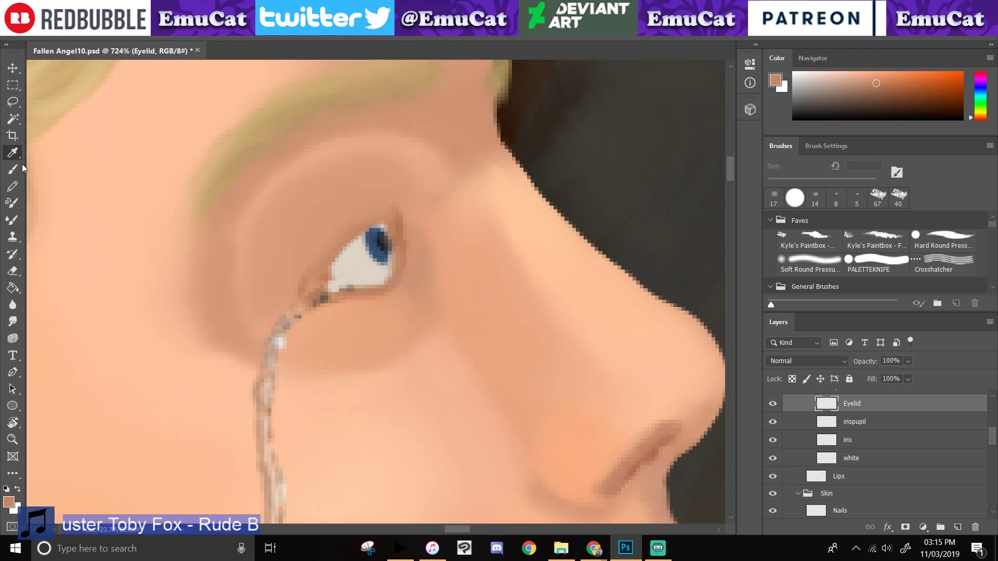
{"action": "key", "text": "b"}
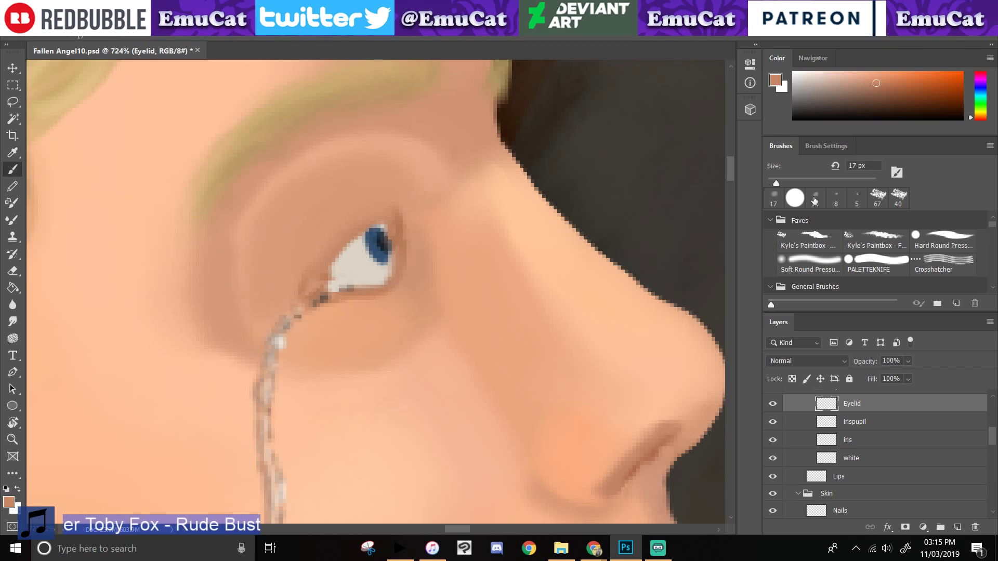
{"action": "left_click_drag", "start_coordinate": [776, 183], "coordinate": [777, 184]}
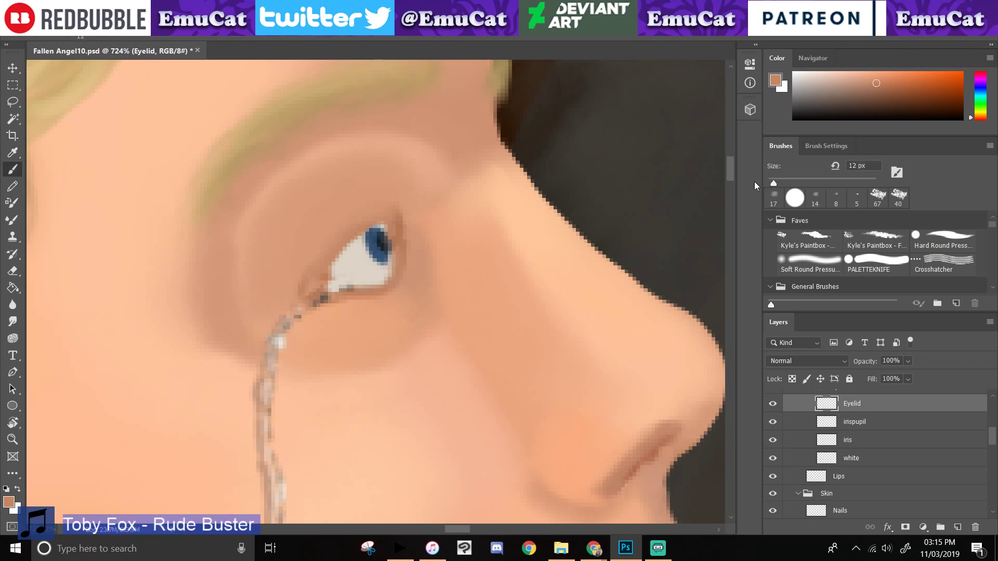
{"action": "left_click_drag", "start_coordinate": [372, 217], "coordinate": [316, 272]}
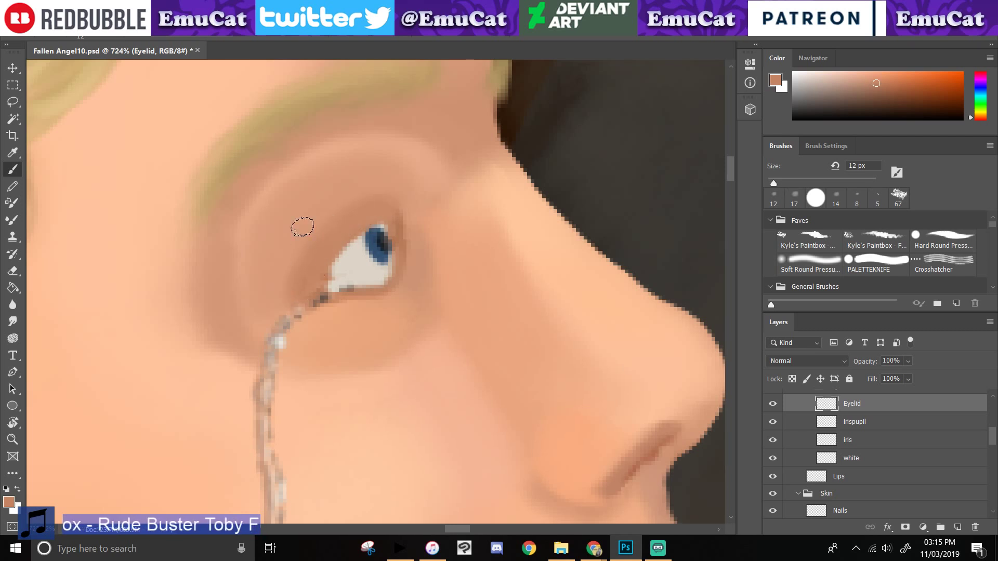
- Sample the light skin tone below the eye and paint over the dark outline of the lower lid
{"action": "key", "text": "i"}
{"action": "left_click", "coordinate": [327, 307]}
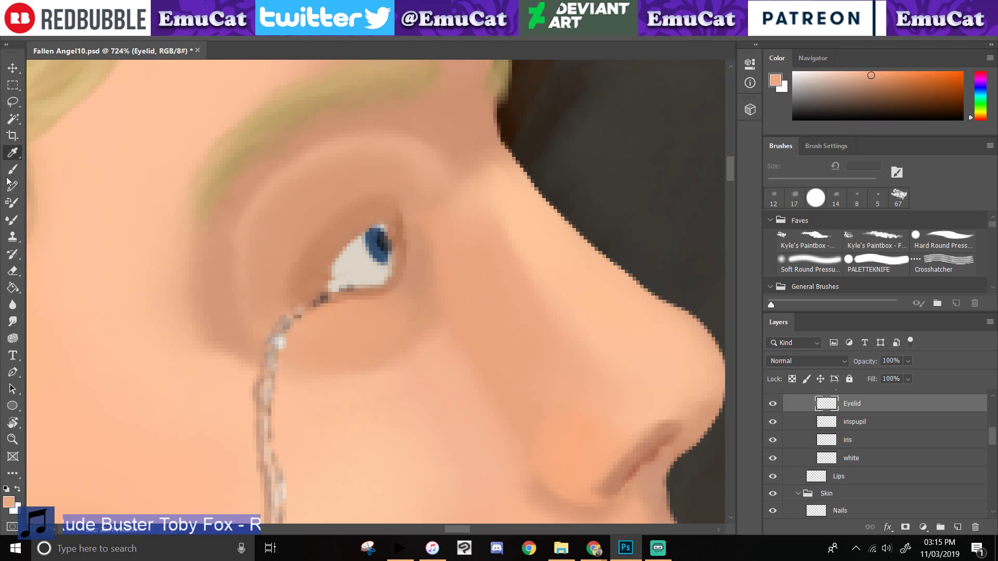
{"action": "left_click", "coordinate": [11, 170]}
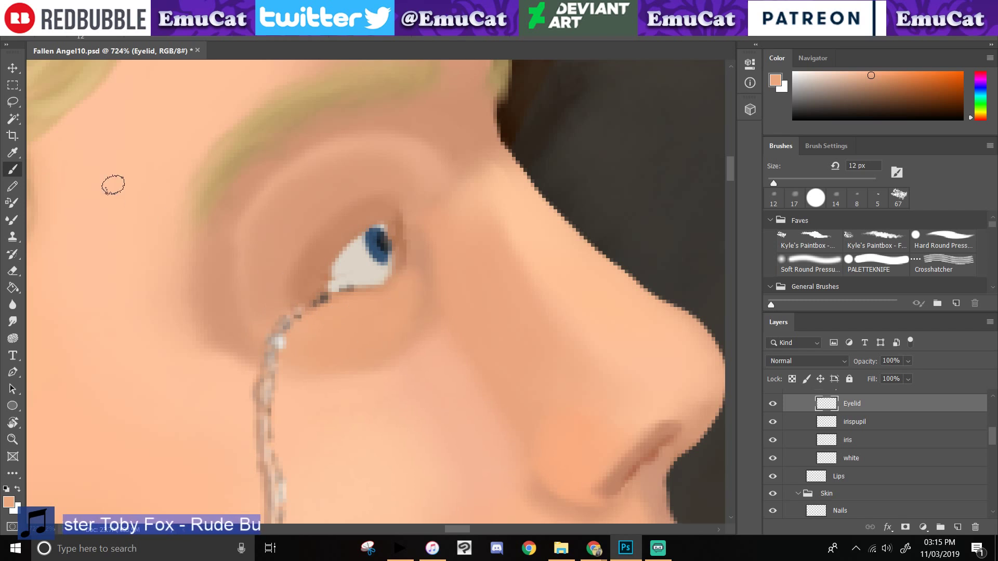
- Sample a muted skin tone and paint over the remaining dark outline on the nose side of the eye
{"action": "left_click", "coordinate": [13, 152]}
{"action": "left_click", "coordinate": [202, 185]}
{"action": "left_click", "coordinate": [11, 169]}
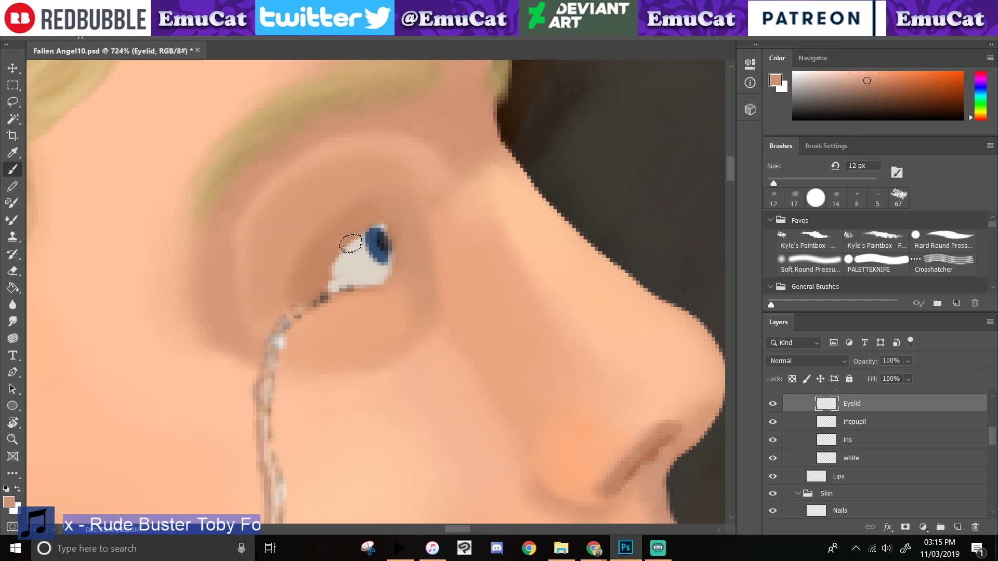
{"action": "key", "text": "i"}
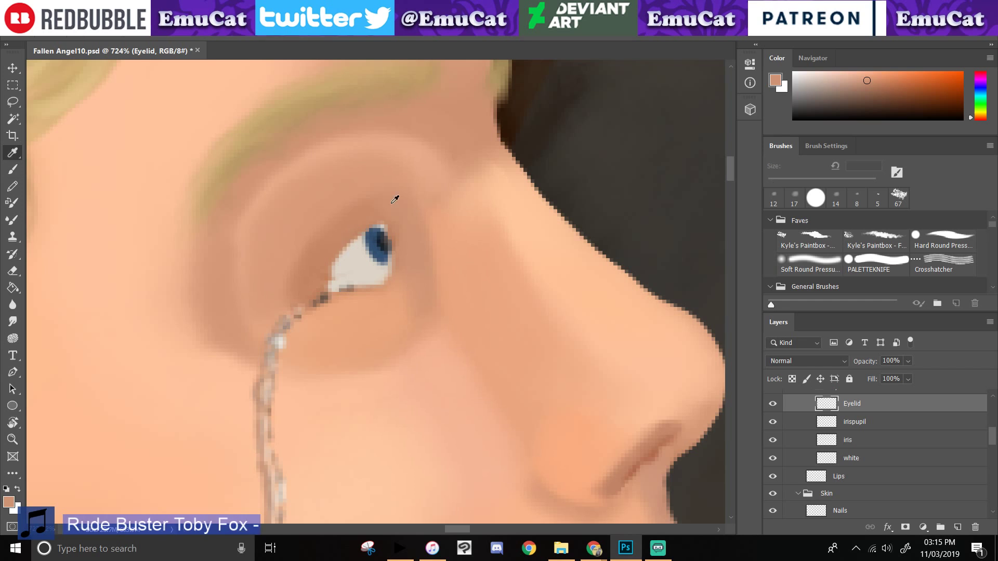
{"action": "key", "text": "b"}
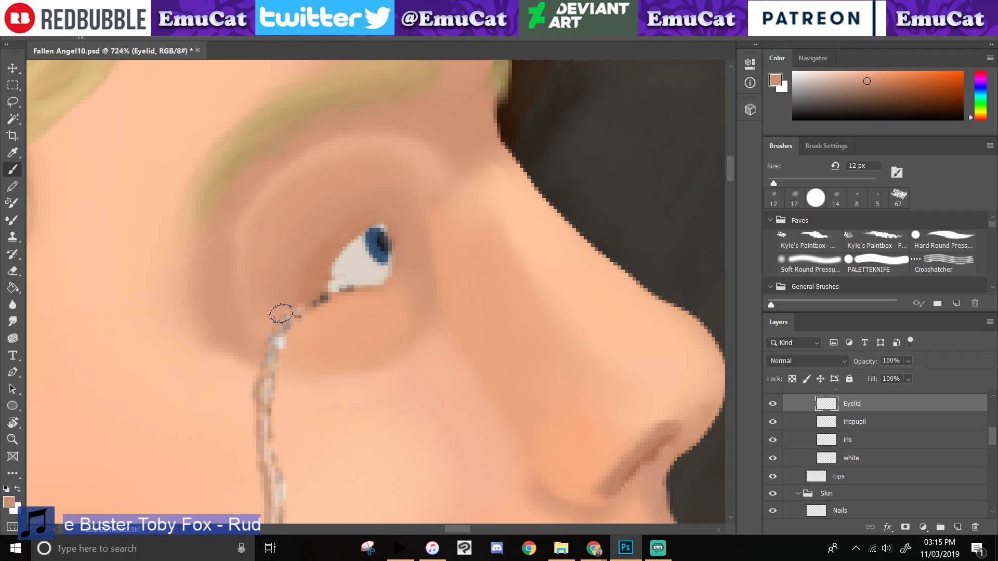
- Sample the darker skin tone beside the upper lid and deepen the shading directly above the eye
{"action": "key", "text": "i"}
{"action": "left_click", "coordinate": [320, 267]}
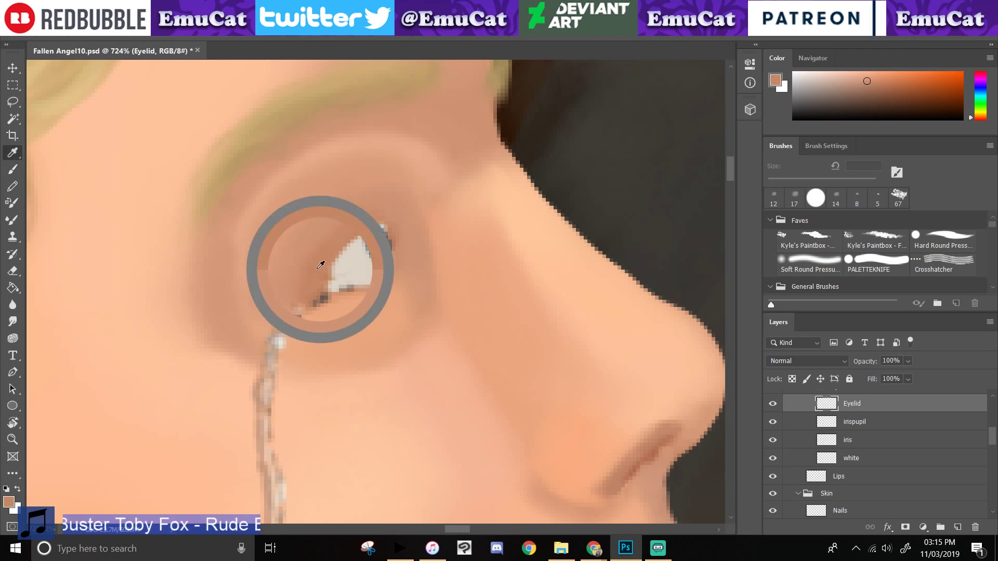
{"action": "left_click", "coordinate": [13, 169]}
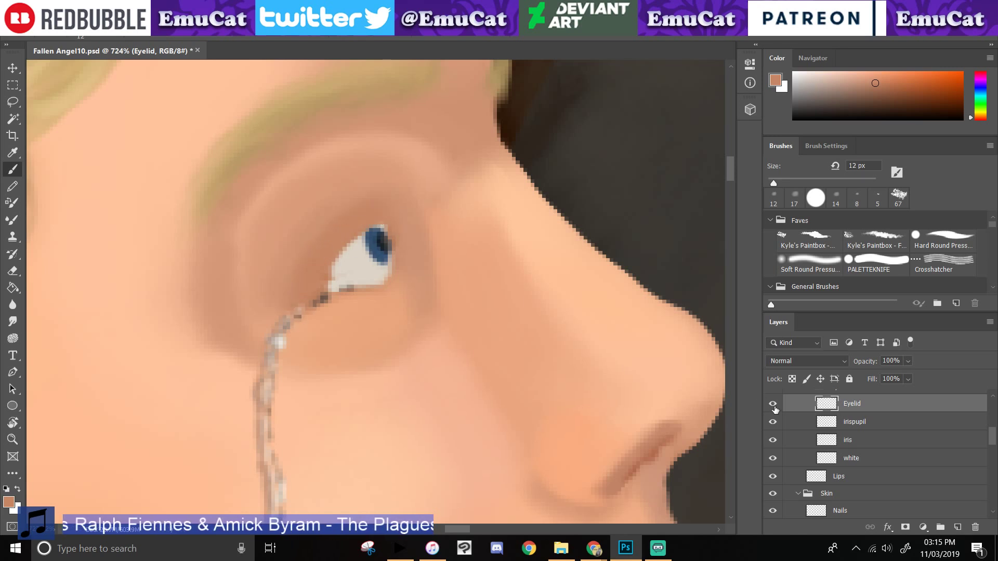
- Rename the Eyelid layer as Eyeshading
{"action": "double_click", "coordinate": [853, 404]}
{"action": "key", "text": "Right"}
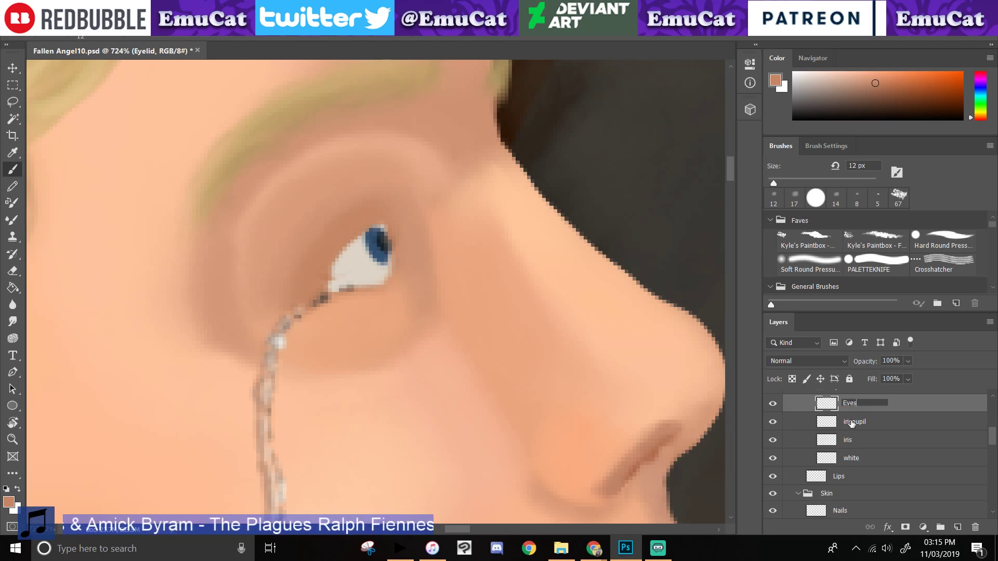
{"action": "type", "text": "Eyeshading"}
{"action": "key", "text": "Return"}
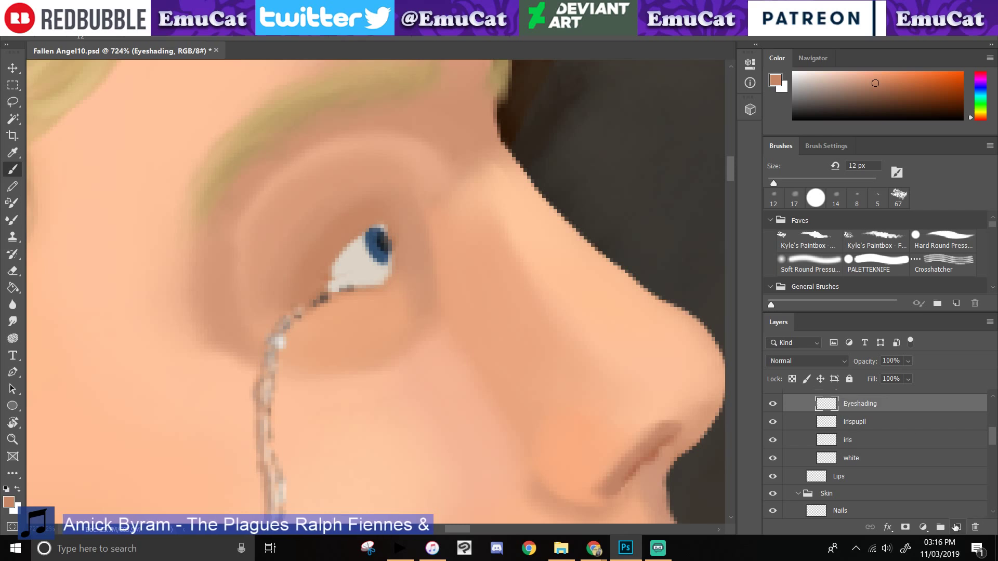
- Add a new layer above Eyeshading and name it eyelid
{"action": "left_click", "coordinate": [957, 527]}
{"action": "double_click", "coordinate": [857, 405]}
{"action": "type", "text": "eye"}
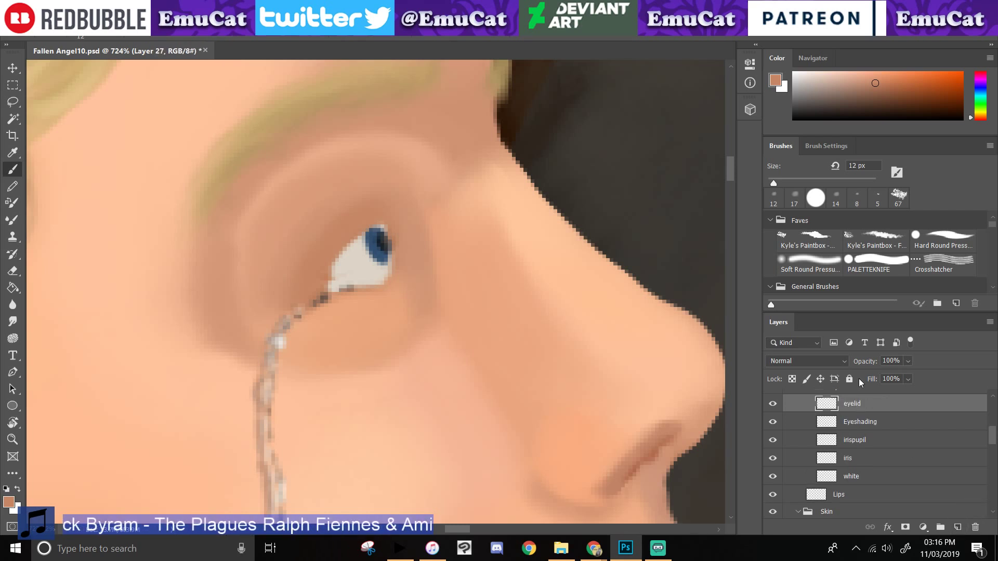
{"action": "type", "text": "lid"}
{"action": "key", "text": "Return"}
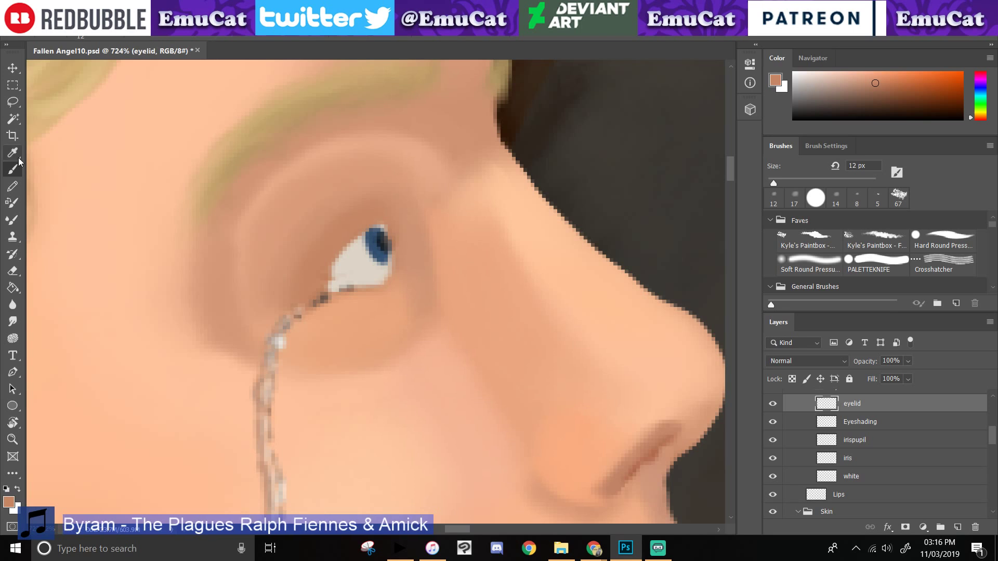
- Paint thin upper and lower lid edges around the eye on the eyelid layer with a hard round brush at 8 px
{"action": "left_click", "coordinate": [11, 171]}
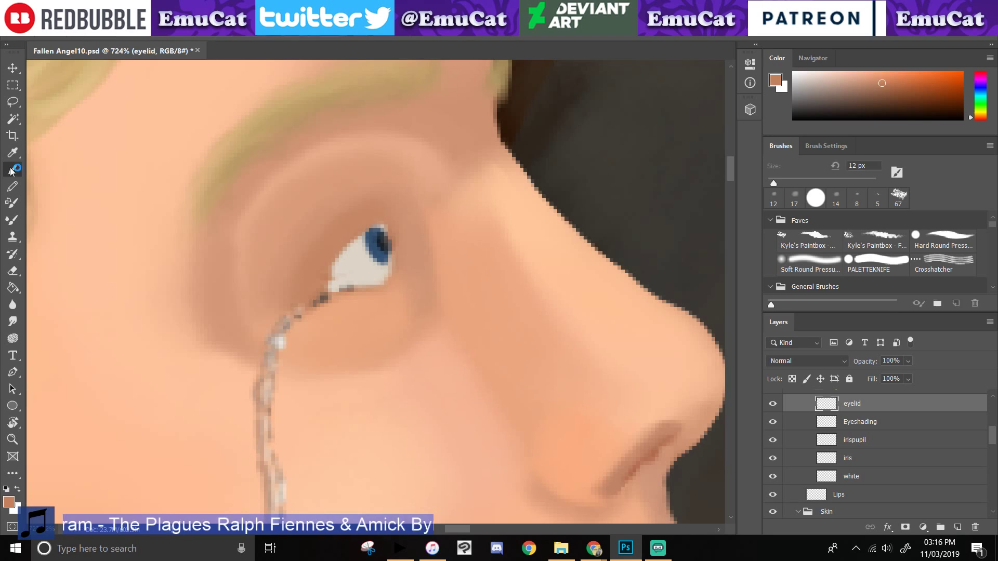
{"action": "left_click_drag", "start_coordinate": [774, 185], "coordinate": [773, 184]}
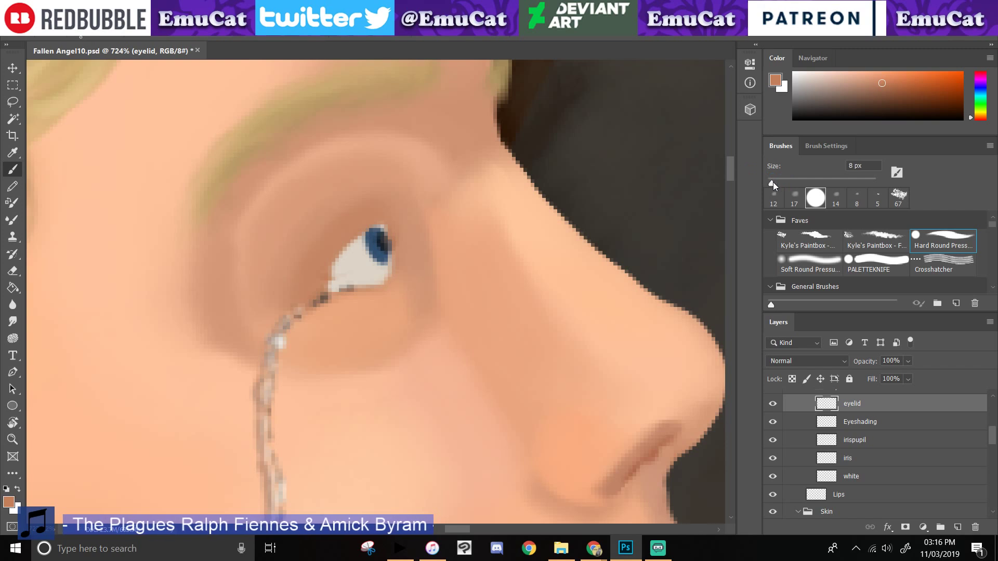
{"action": "left_click", "coordinate": [432, 549]}
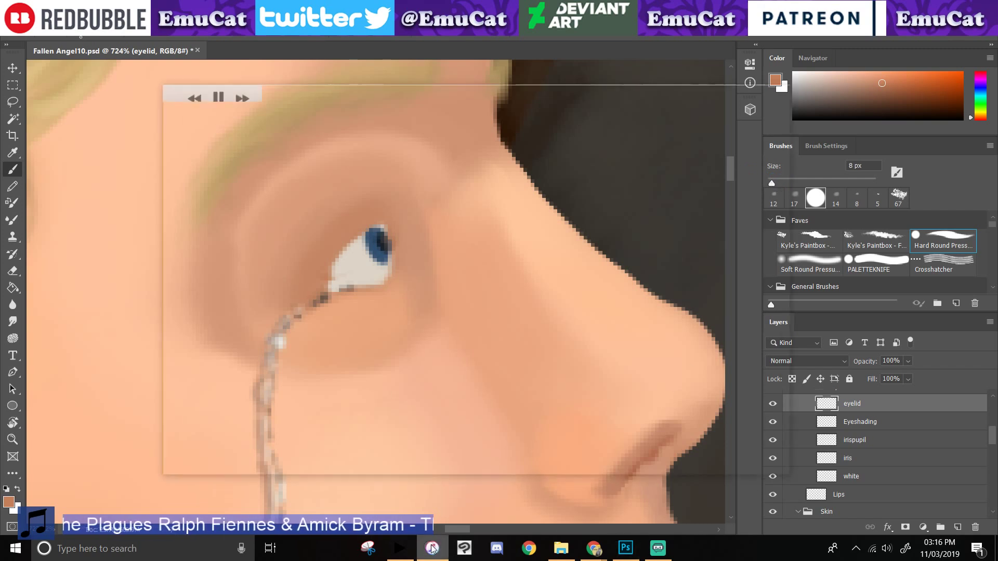
{"action": "left_click", "coordinate": [431, 548]}
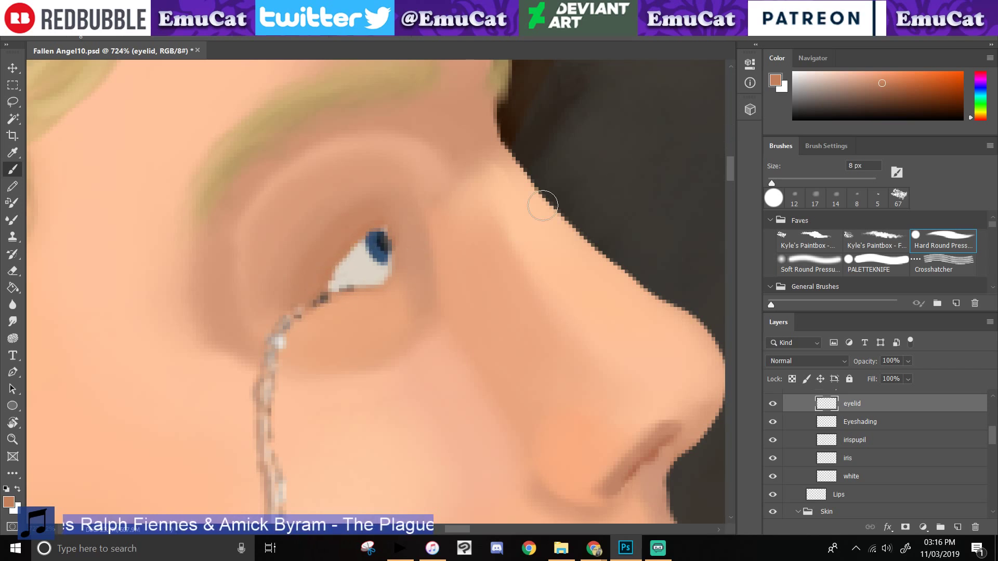
{"action": "left_click", "coordinate": [555, 391], "text": "alt"}
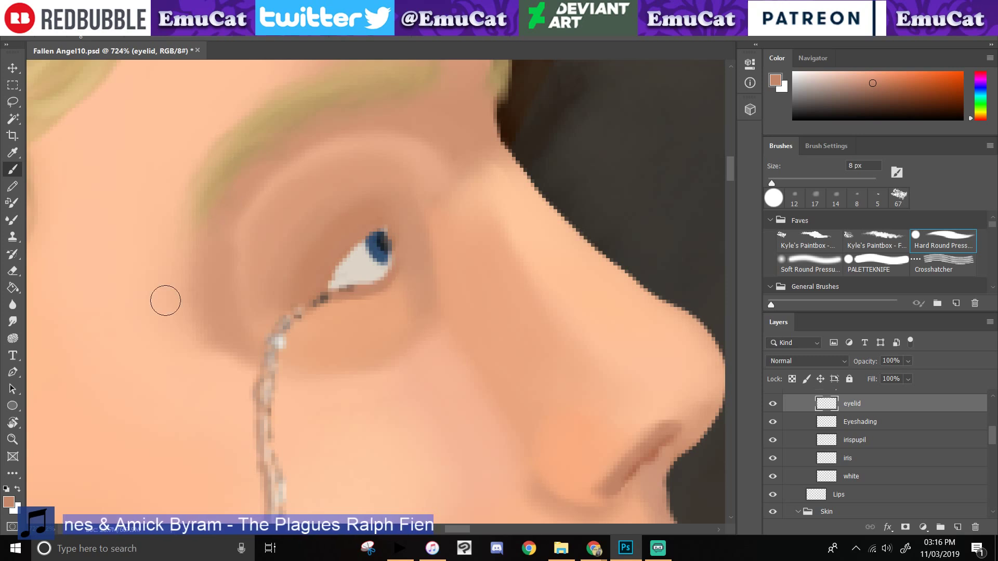
- Examine the eye against the whole face, comparing it with the eyelid and Eyeshading layers hidden and shown
{"action": "left_click", "coordinate": [13, 439]}
{"action": "mouse_move", "coordinate": [229, 419]}
{"action": "left_mouse_down"}
{"action": "mouse_move", "coordinate": [194, 413]}
{"action": "mouse_move", "coordinate": [236, 430]}
{"action": "left_mouse_up"}
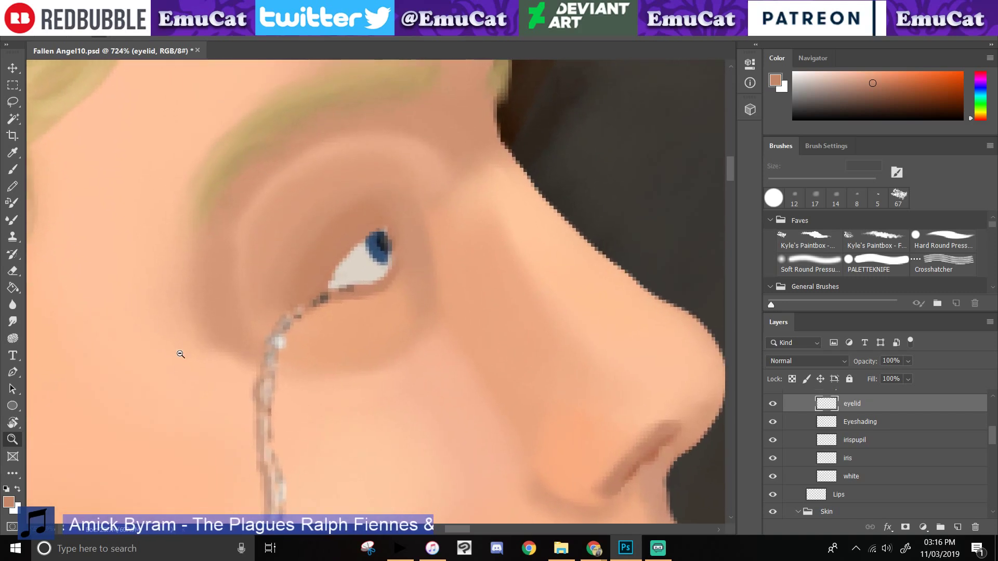
{"action": "left_click_drag", "start_coordinate": [302, 408], "coordinate": [336, 325]}
{"action": "left_click_drag", "start_coordinate": [381, 387], "coordinate": [319, 383]}
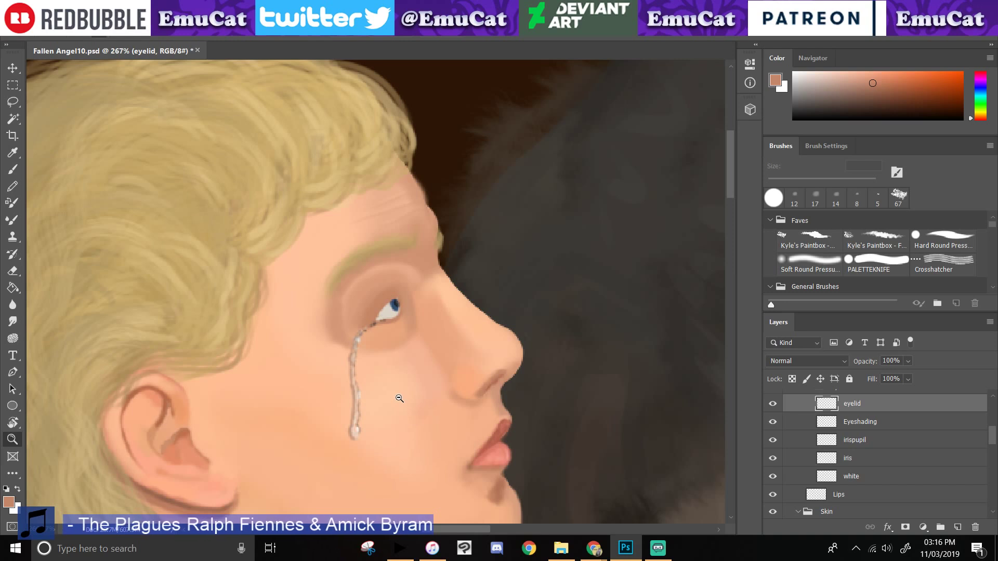
{"action": "left_click_drag", "start_coordinate": [398, 310], "coordinate": [448, 369]}
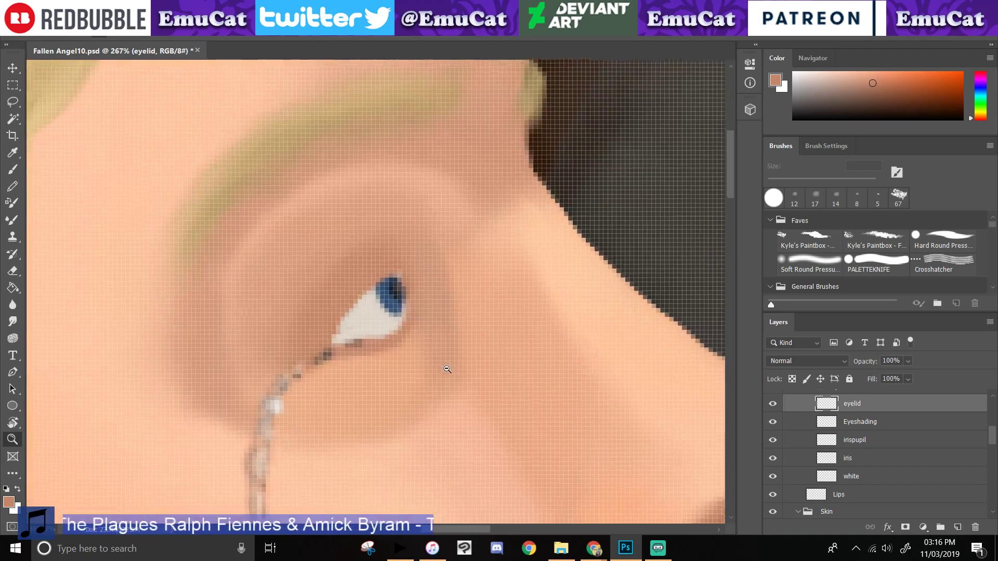
{"action": "scroll", "coordinate": [447, 369], "scroll_direction": "down", "scroll_amount": 3}
{"action": "left_click", "coordinate": [773, 404]}
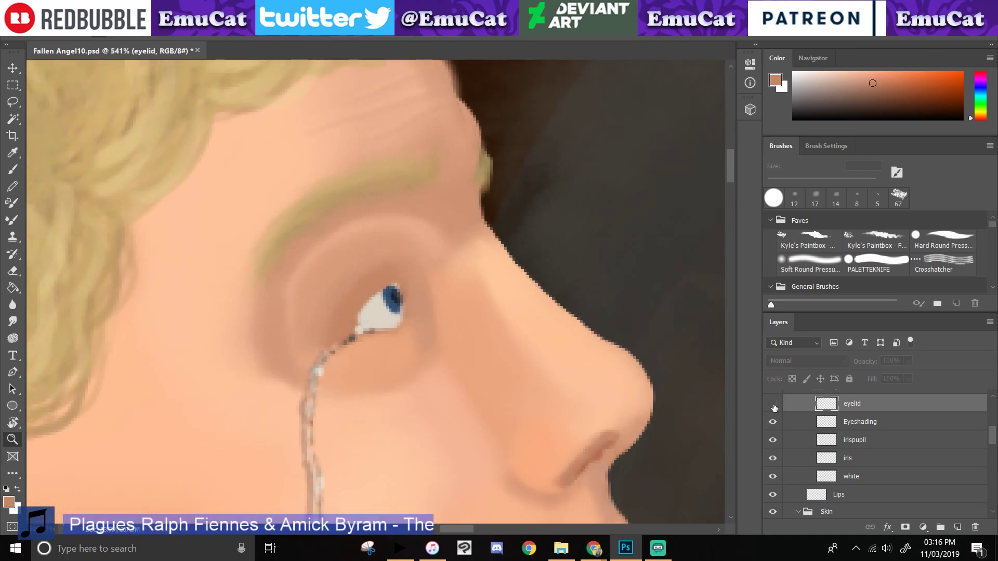
{"action": "left_click", "coordinate": [773, 404]}
{"action": "left_click", "coordinate": [773, 422]}
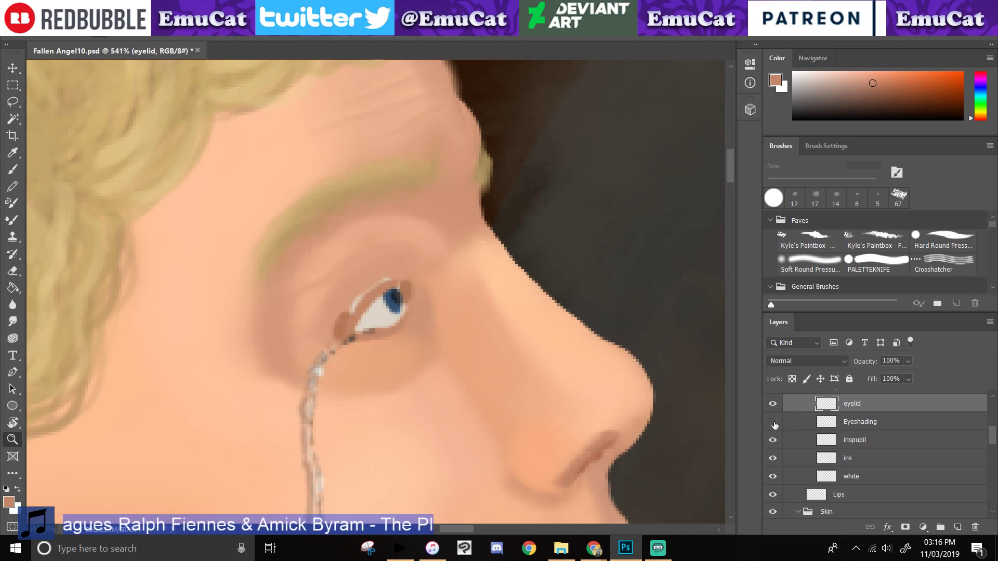
{"action": "left_click", "coordinate": [773, 423]}
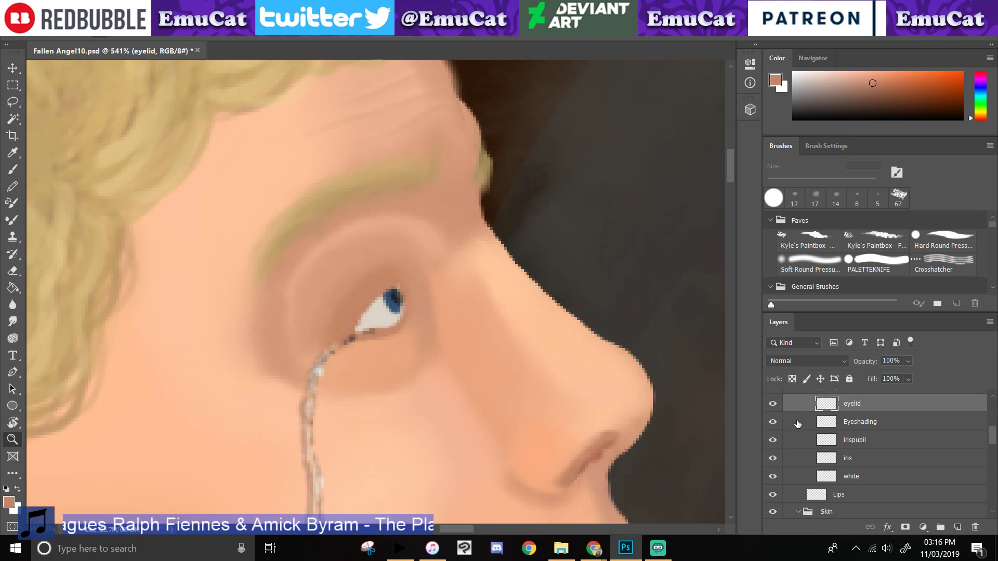
- Erase shading along the top of the iris on the Eyeshading layer with a 5 px eraser, and compare the layer hidden and shown
{"action": "left_click", "coordinate": [853, 423]}
{"action": "key", "text": "e"}
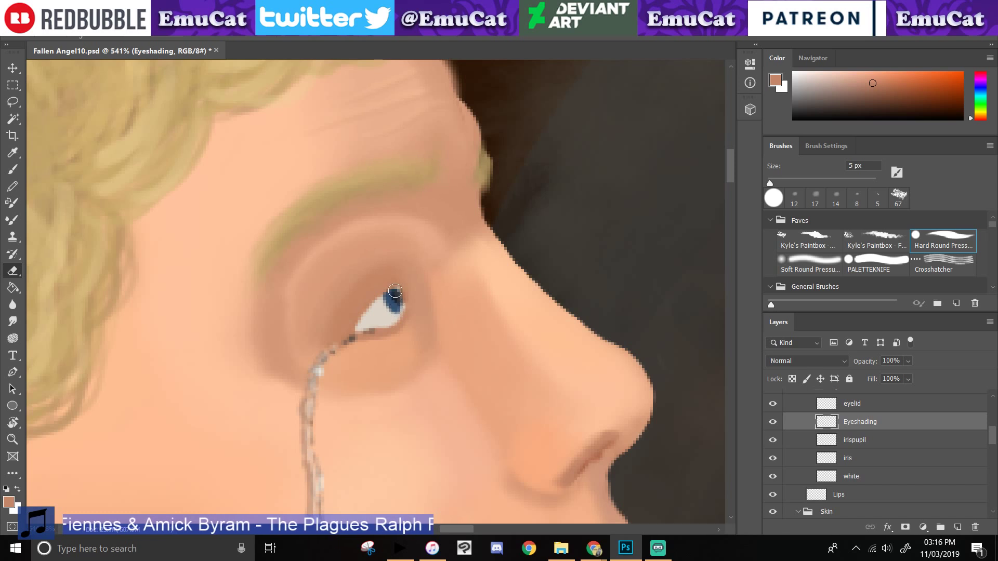
{"action": "left_click", "coordinate": [773, 423]}
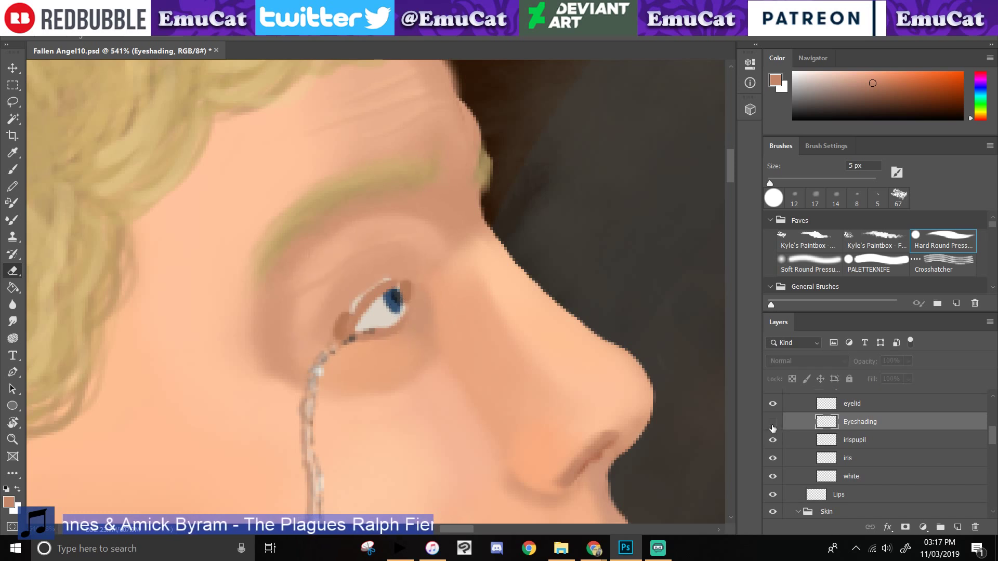
{"action": "left_click", "coordinate": [774, 427]}
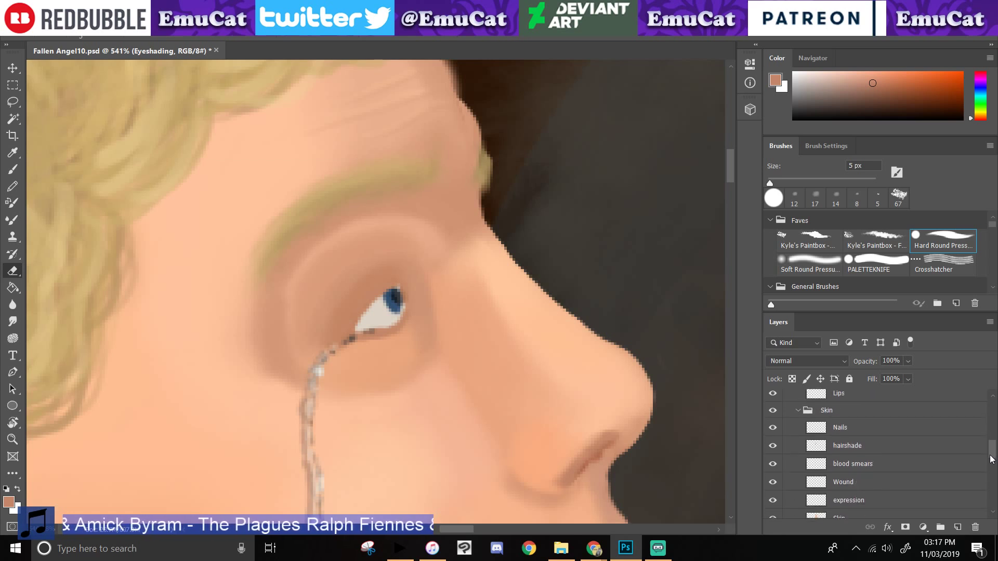
- Select the Skin layer inside the Skin group and bring the eye group's layers back into the list
{"action": "left_click_drag", "start_coordinate": [992, 443], "coordinate": [989, 464]}
{"action": "left_click", "coordinate": [863, 470]}
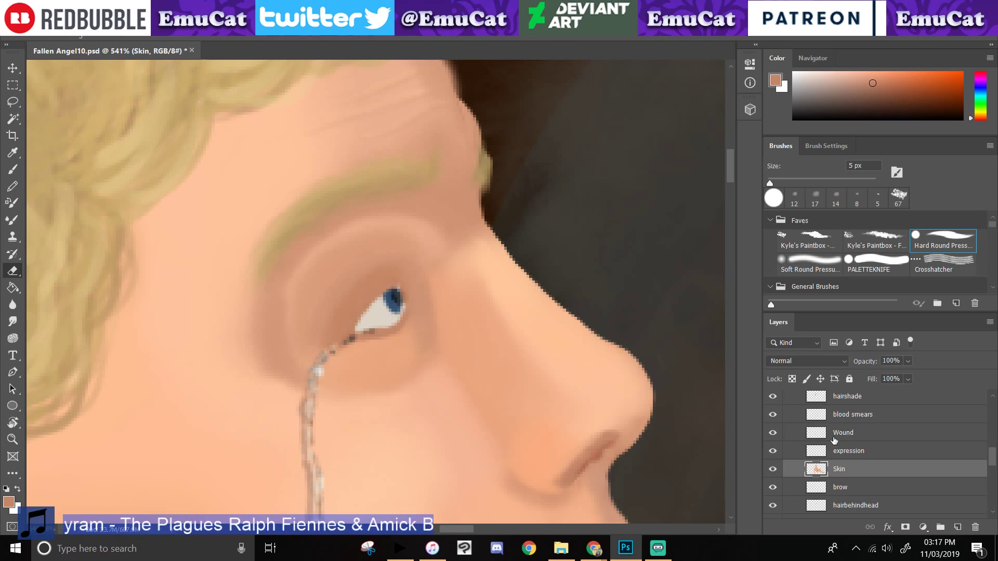
{"action": "scroll", "coordinate": [834, 439], "scroll_direction": "up", "scroll_amount": 3}
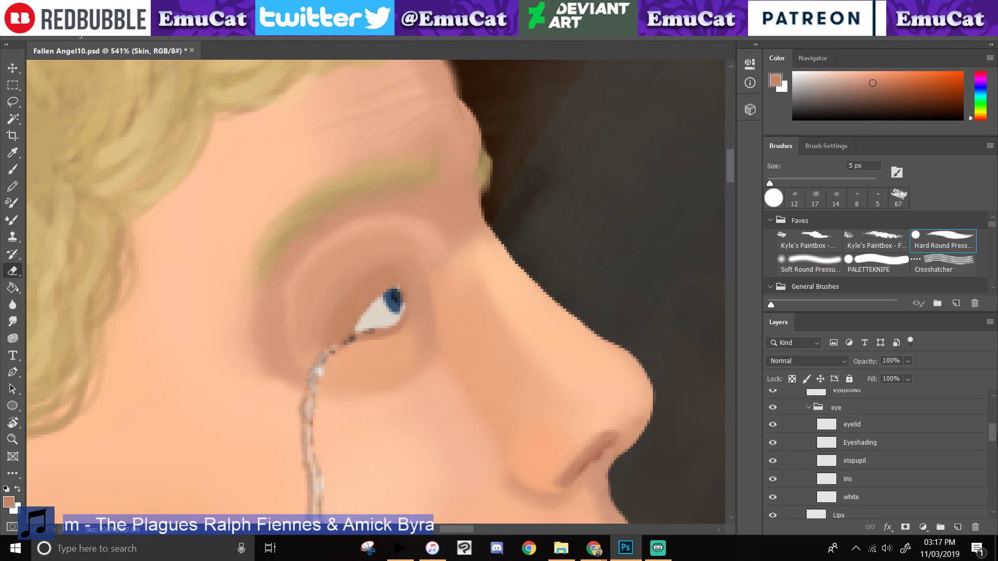
- Compare the eye with the irispupil, iris and white layers each hidden and shown
{"action": "left_click", "coordinate": [773, 461]}
{"action": "left_click", "coordinate": [773, 463]}
{"action": "left_click", "coordinate": [773, 481]}
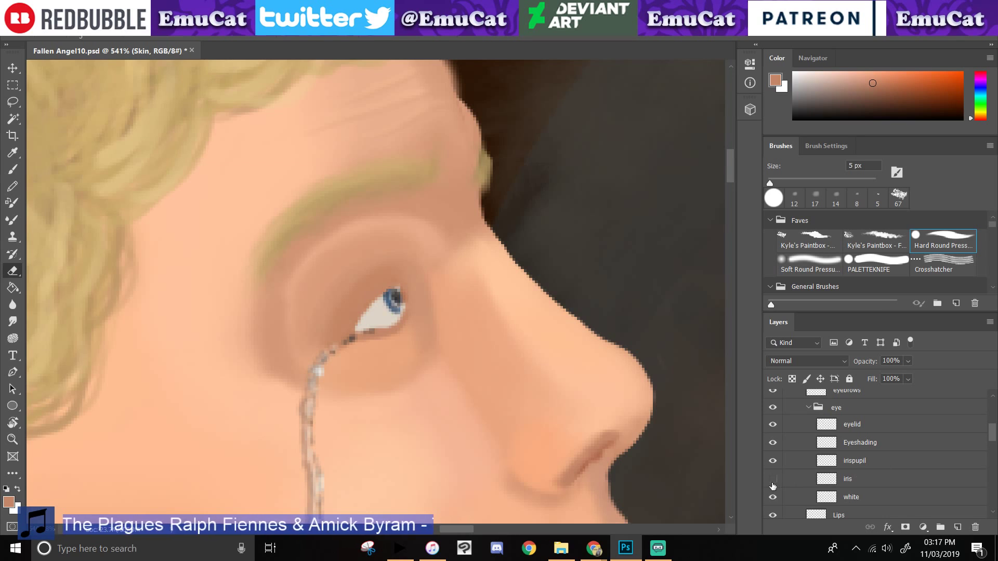
{"action": "left_click", "coordinate": [773, 481]}
{"action": "left_click", "coordinate": [774, 500]}
{"action": "left_click", "coordinate": [775, 500]}
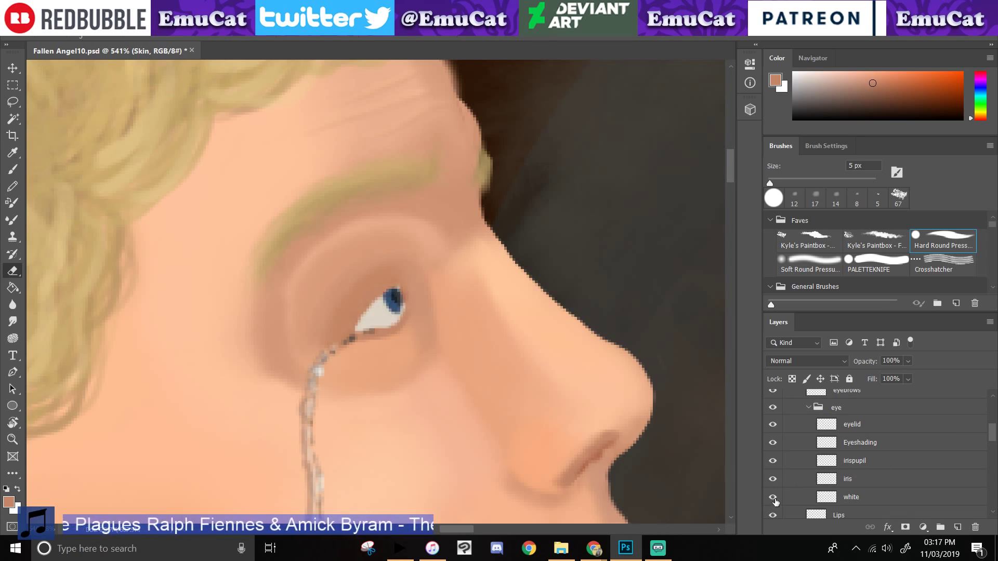
- Sample the off-white from the eyeball for the 8 px brush and select the white layer
{"action": "left_click", "coordinate": [13, 152]}
{"action": "left_click", "coordinate": [390, 313]}
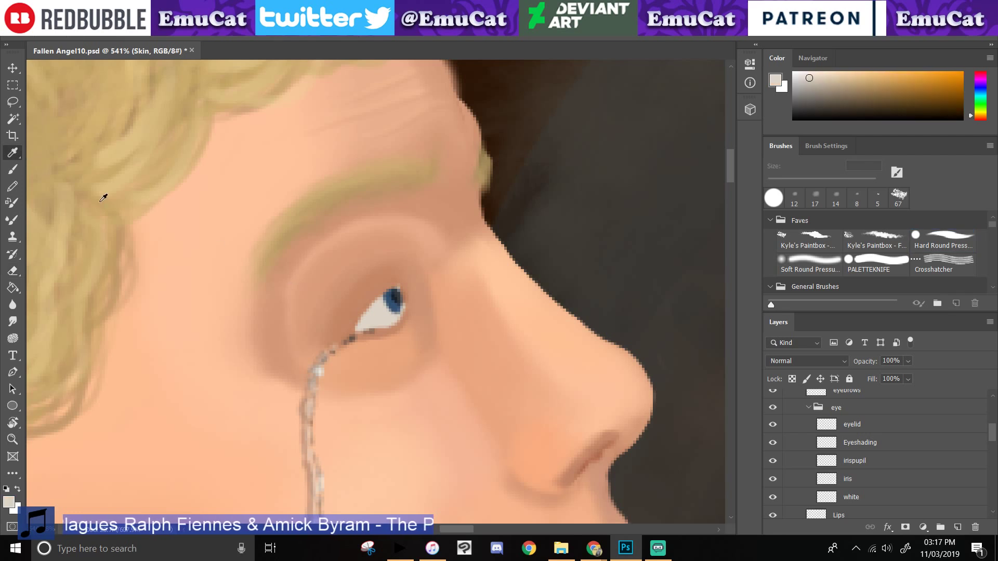
{"action": "left_click", "coordinate": [12, 169]}
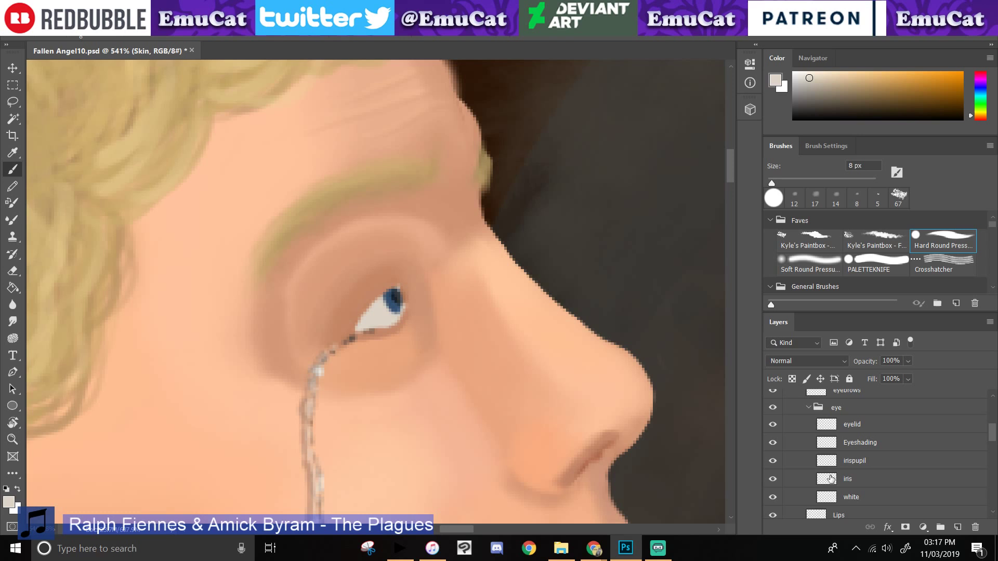
{"action": "left_click", "coordinate": [828, 497]}
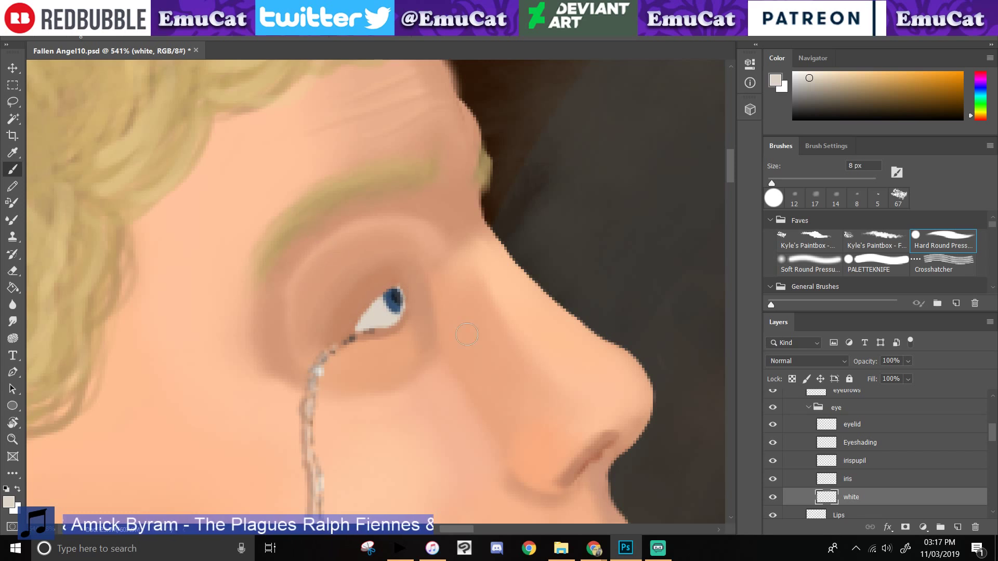
- Repaint the iris edges on the iris layer with its sampled blue at 8 px, and undo the last stroke along the lower edge
{"action": "key", "text": "alt+bracketright"}
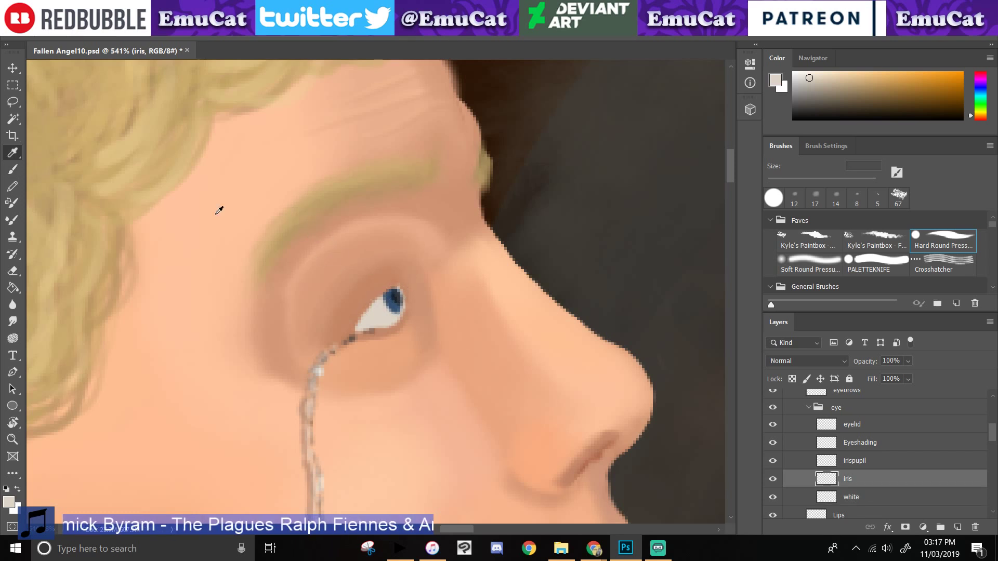
{"action": "left_click", "coordinate": [403, 305], "text": "alt"}
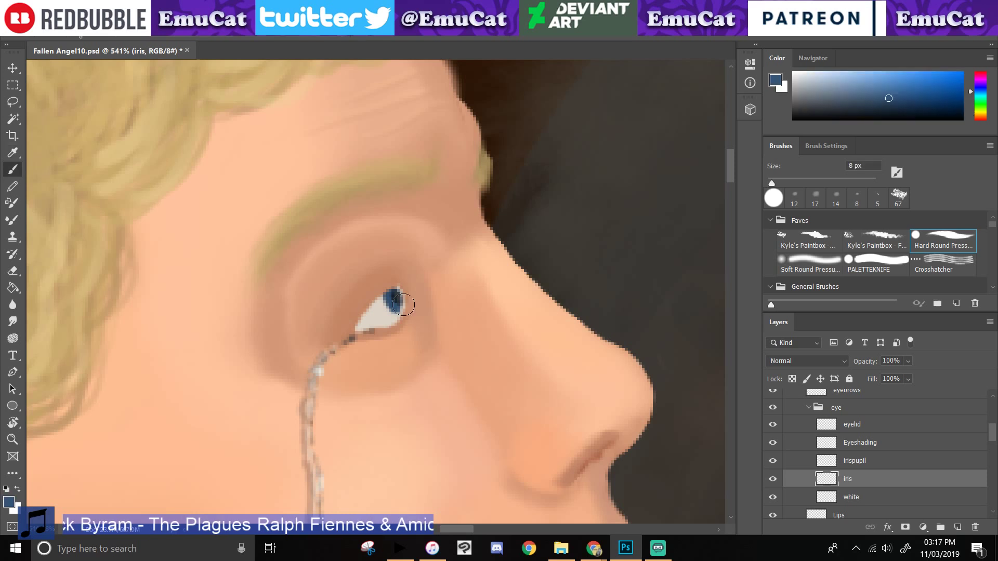
{"action": "left_click_drag", "start_coordinate": [403, 305], "coordinate": [387, 295]}
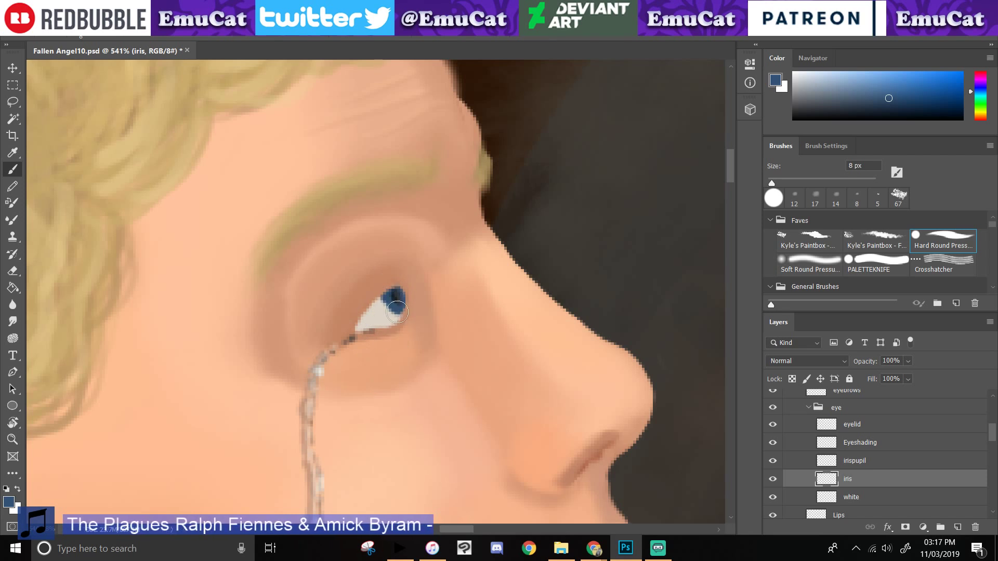
{"action": "mouse_move", "coordinate": [401, 310]}
{"action": "left_mouse_down"}
{"action": "mouse_move", "coordinate": [398, 301]}
{"action": "mouse_move", "coordinate": [400, 313]}
{"action": "mouse_move", "coordinate": [392, 312]}
{"action": "left_mouse_up"}
{"action": "key", "text": "ctrl+z"}
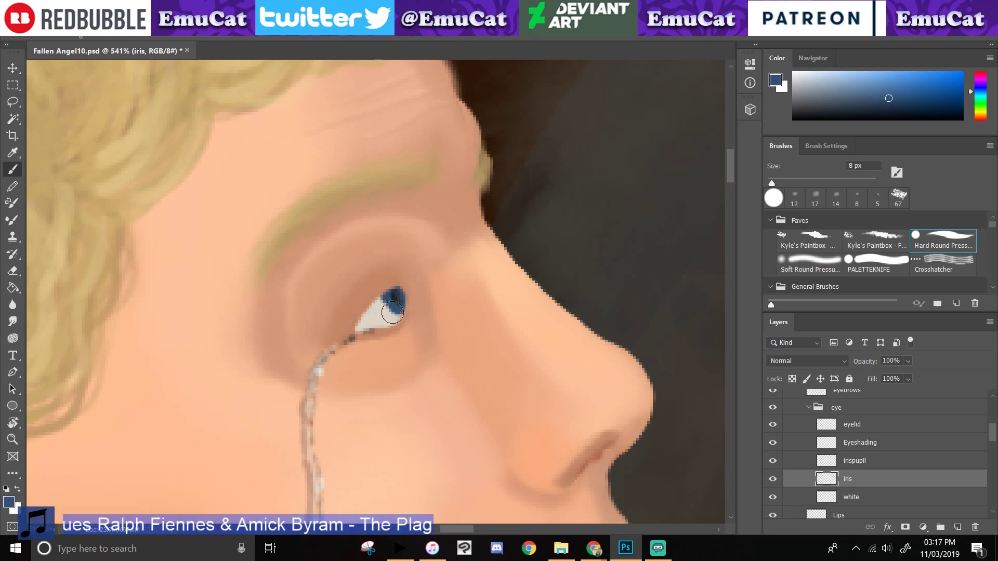
- Darken the pupil on the irispupil layer with a near-black 7 px hard round brush, and undo the last stroke
{"action": "left_click", "coordinate": [853, 461]}
{"action": "left_click", "coordinate": [394, 295], "text": "alt"}
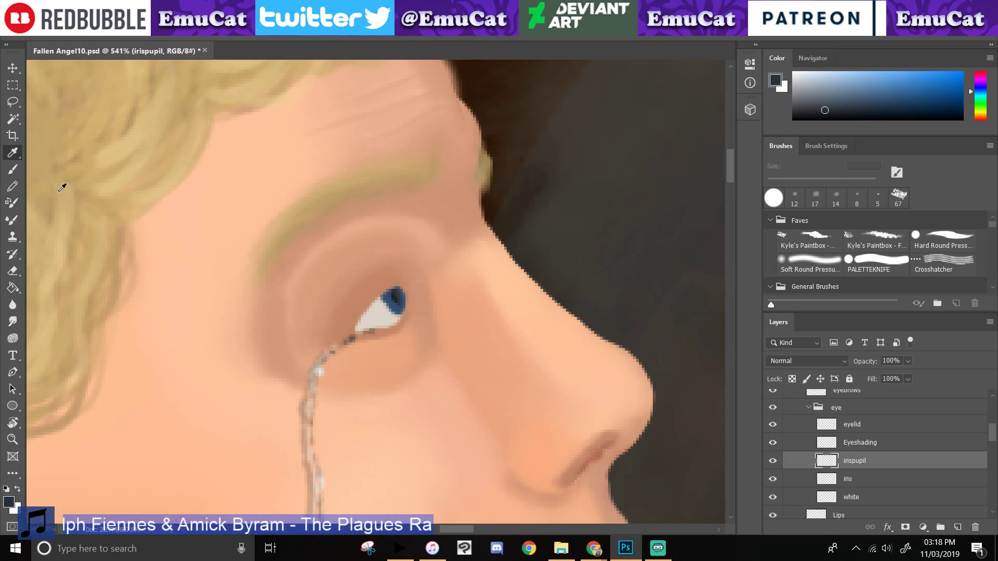
{"action": "left_click_drag", "start_coordinate": [396, 295], "coordinate": [396, 298]}
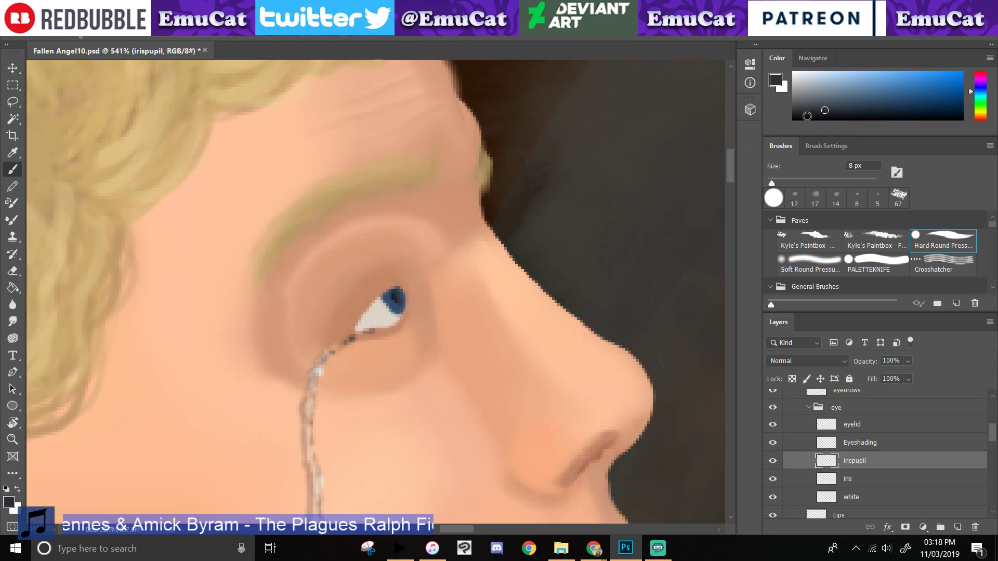
{"action": "left_click", "coordinate": [809, 120]}
{"action": "left_click", "coordinate": [815, 115]}
{"action": "left_click_drag", "start_coordinate": [774, 183], "coordinate": [772, 183]}
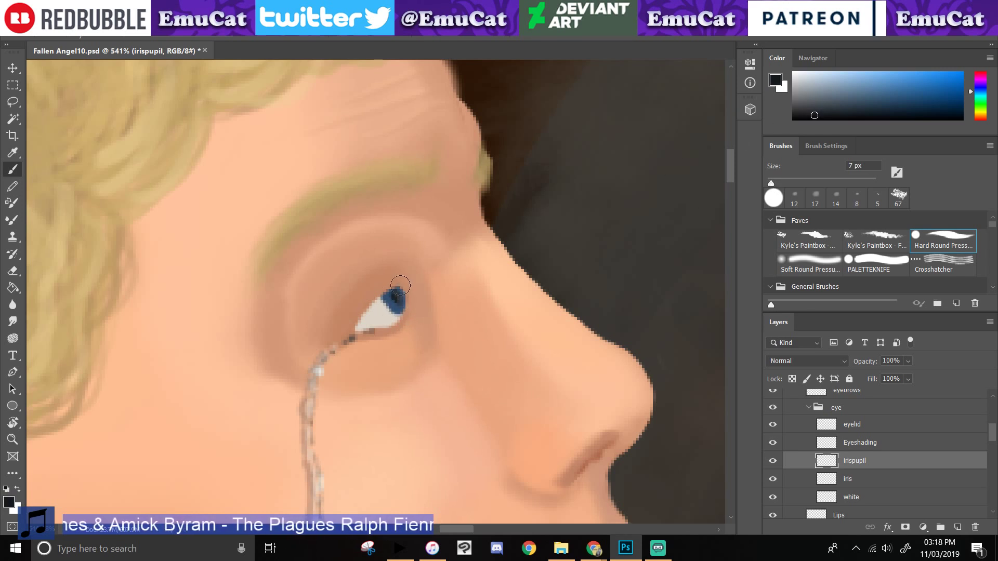
{"action": "left_click_drag", "start_coordinate": [400, 296], "coordinate": [399, 308]}
{"action": "key", "text": "ctrl+z"}
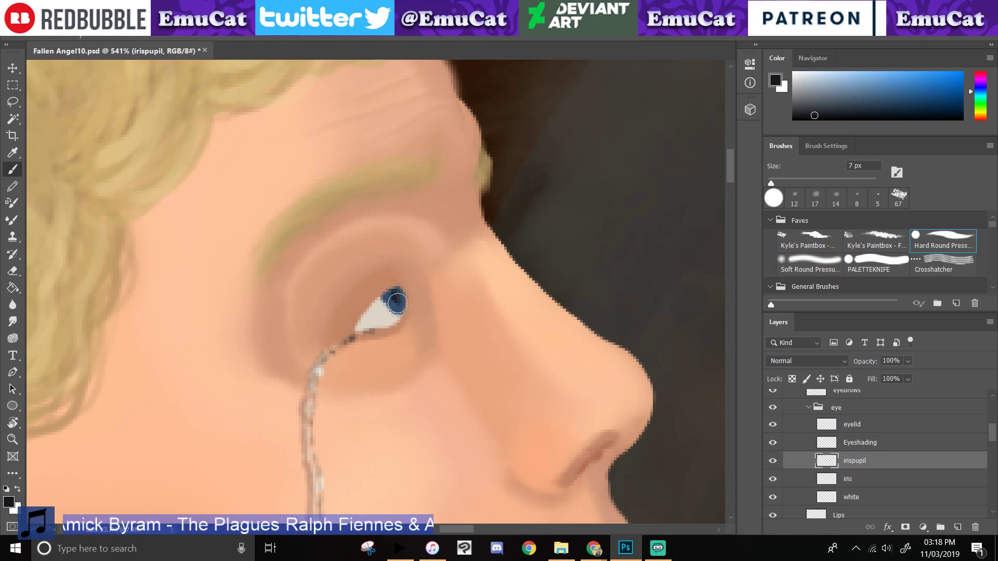
- Add a new layer above irispupil and paint a small light grey highlight on the pupil with a 3 px brush
{"action": "key", "text": "ctrl+shift+alt+n"}
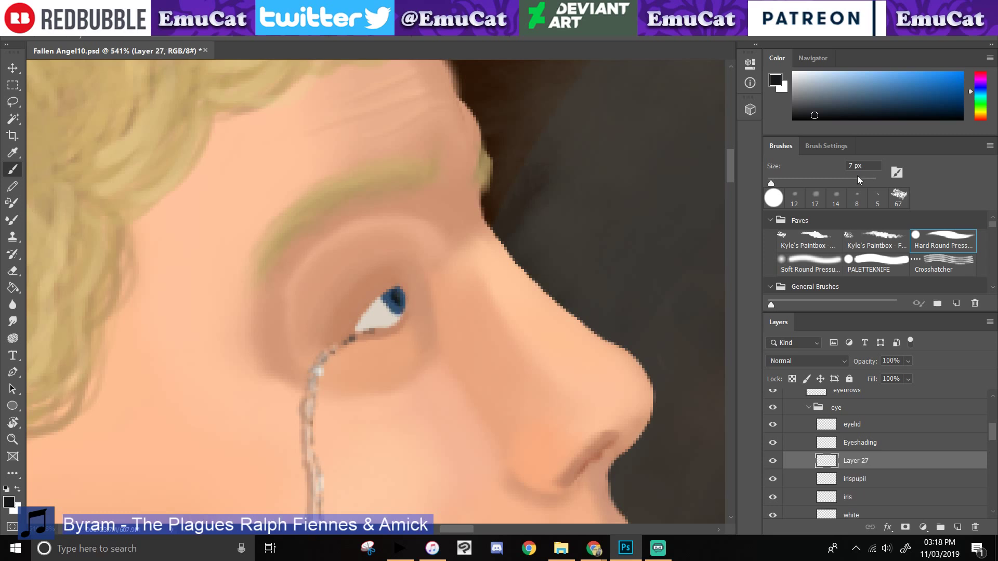
{"action": "left_click", "coordinate": [794, 80]}
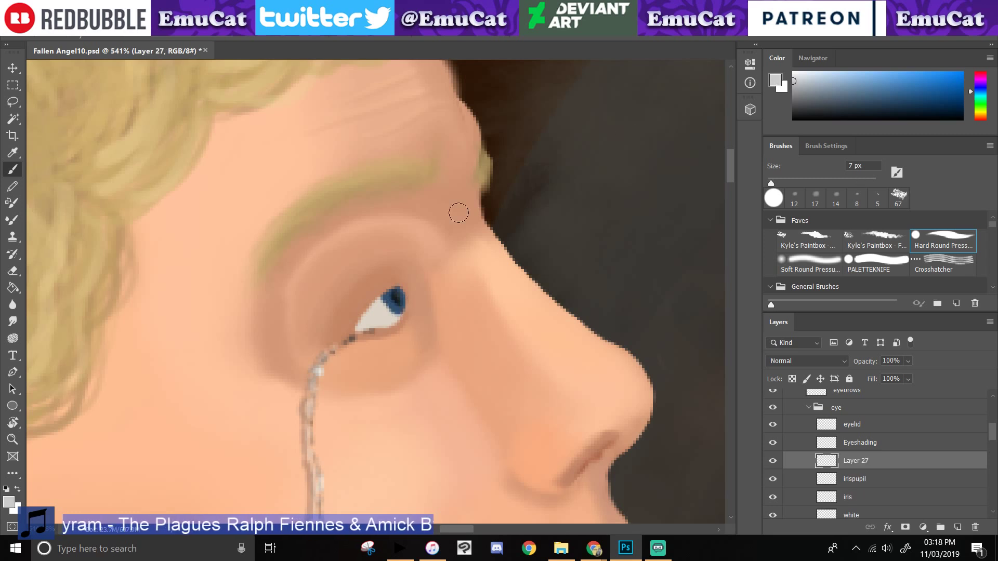
{"action": "left_click", "coordinate": [399, 293]}
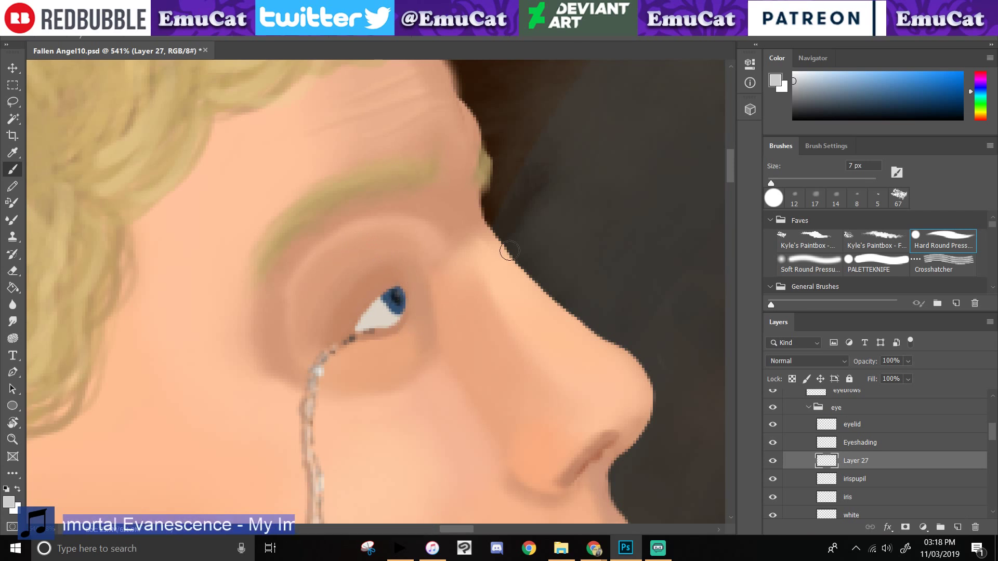
{"action": "left_click_drag", "start_coordinate": [770, 188], "coordinate": [768, 185]}
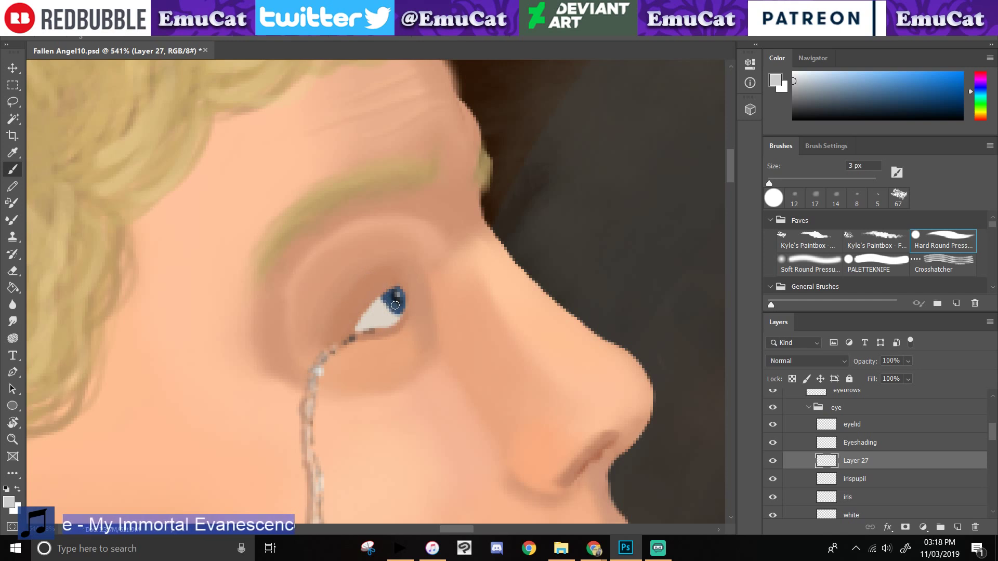
{"action": "left_click", "coordinate": [433, 548]}
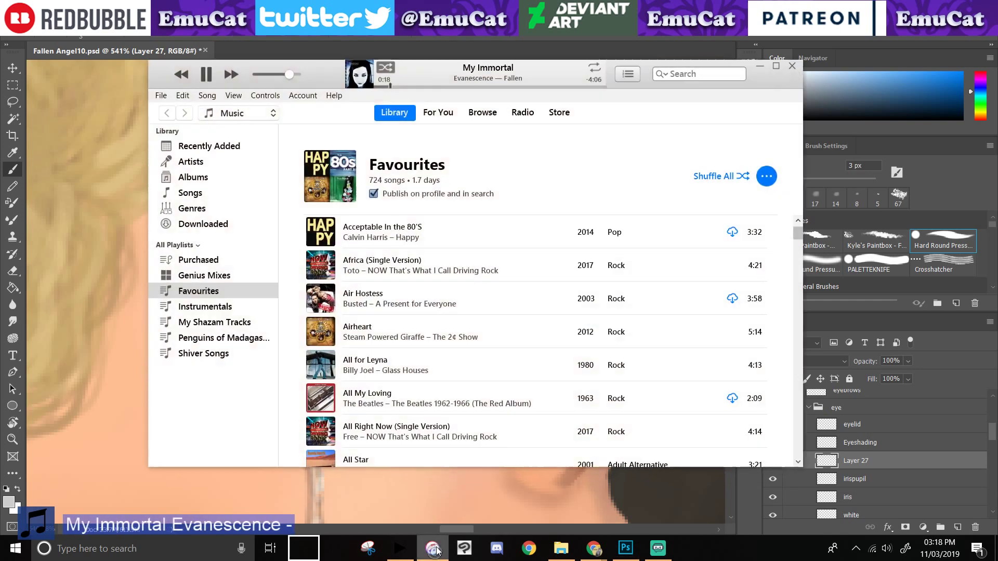
{"action": "right_click", "coordinate": [436, 550]}
{"action": "left_click", "coordinate": [436, 550]}
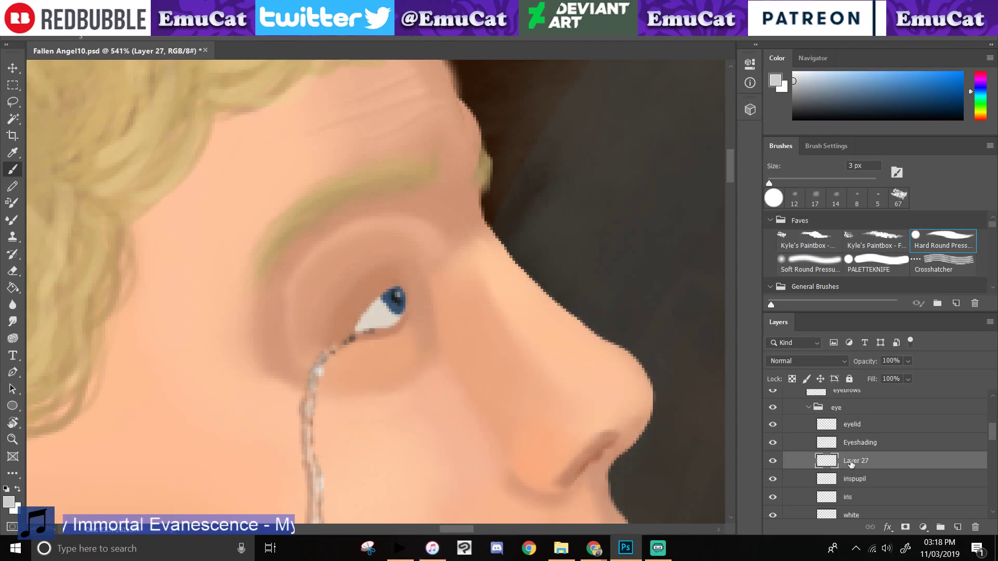
- Rename the highlight layer as light
{"action": "double_click", "coordinate": [850, 462]}
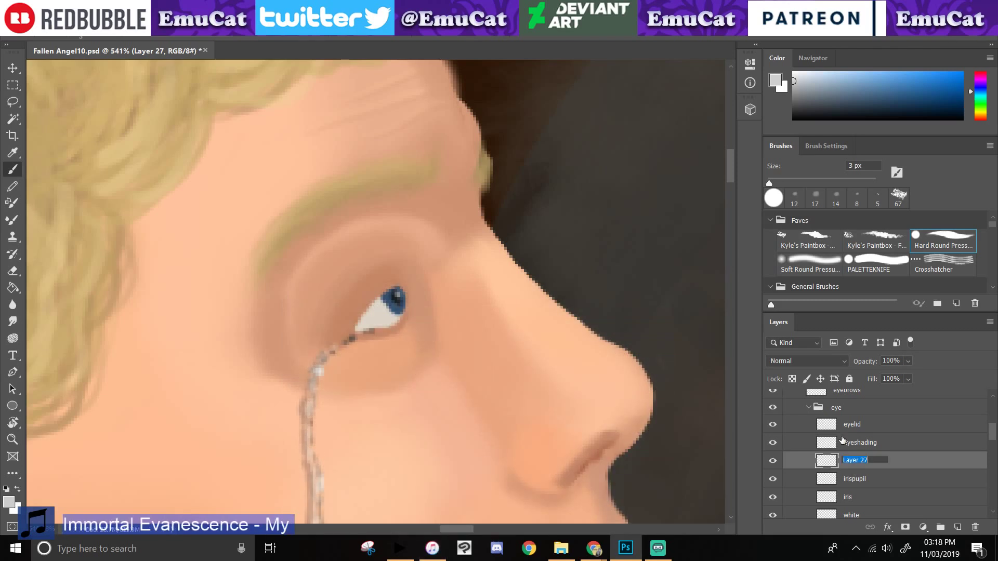
{"action": "type", "text": "light"}
{"action": "key", "text": "Return"}
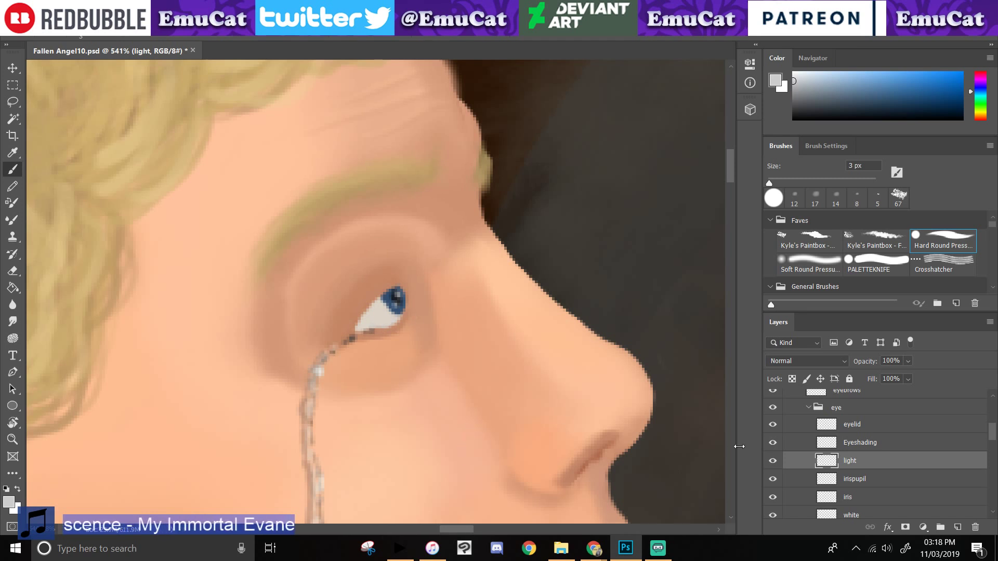
{"action": "left_click", "coordinate": [960, 532]}
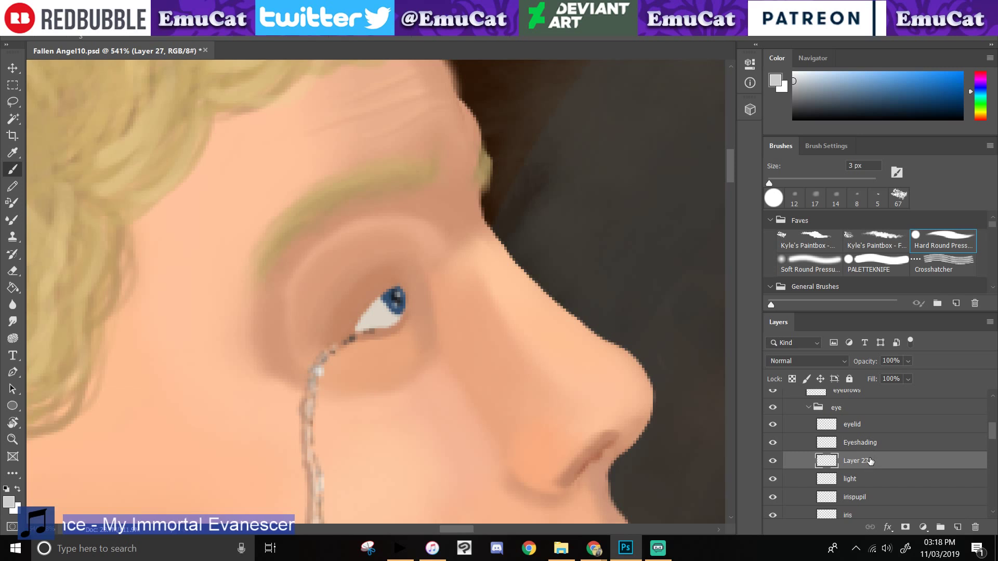
{"action": "left_click_drag", "start_coordinate": [870, 461], "coordinate": [862, 437]}
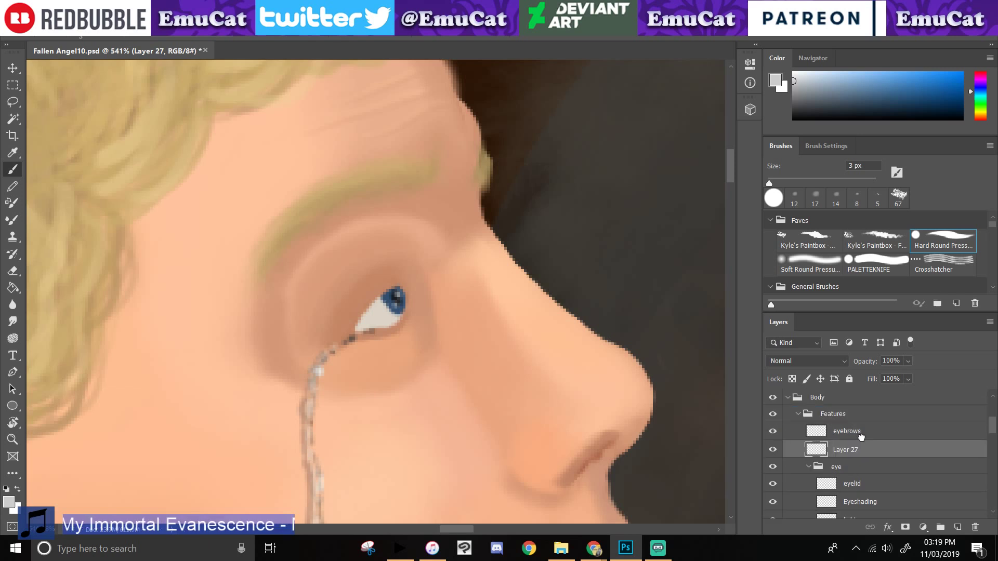
{"action": "key", "text": "Delete"}
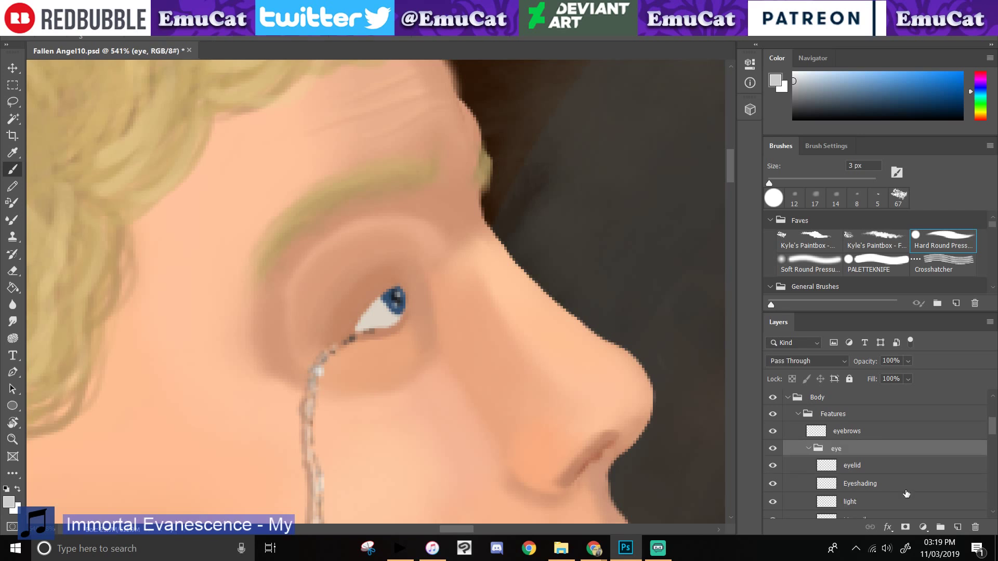
- Create a new layer directly below the tear layer and name it bubbling
{"action": "left_click", "coordinate": [906, 495]}
{"action": "mouse_move", "coordinate": [993, 434]}
{"action": "left_mouse_down"}
{"action": "mouse_move", "coordinate": [995, 416]}
{"action": "mouse_move", "coordinate": [994, 429]}
{"action": "left_mouse_up"}
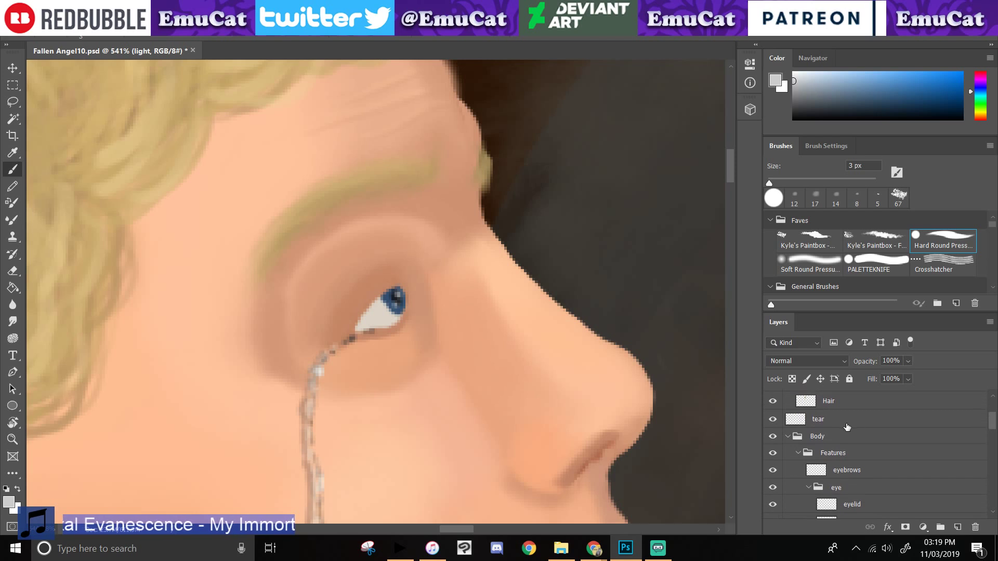
{"action": "left_click", "coordinate": [822, 423]}
{"action": "left_click", "coordinate": [957, 527]}
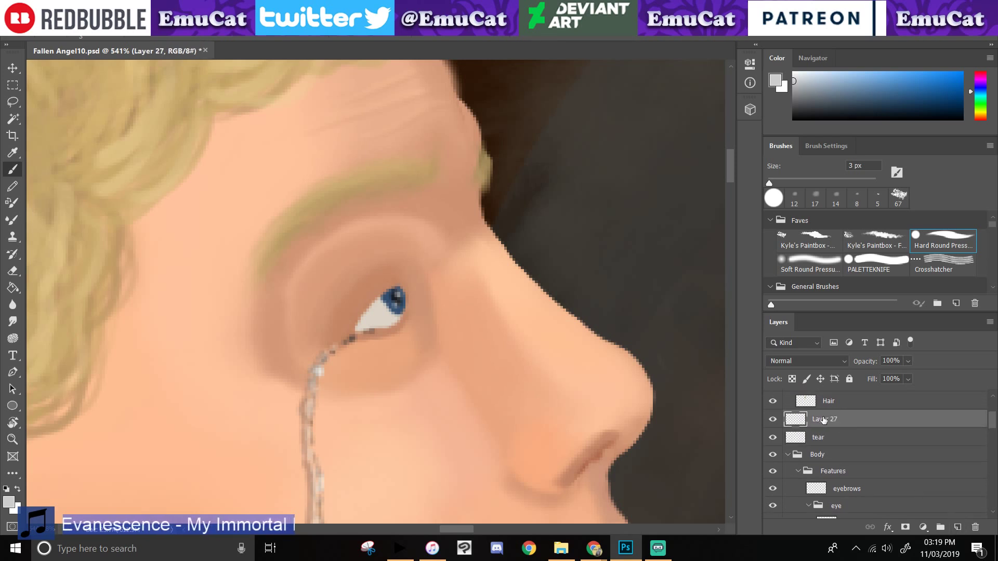
{"action": "left_click_drag", "start_coordinate": [825, 423], "coordinate": [826, 439]}
{"action": "double_click", "coordinate": [825, 437]}
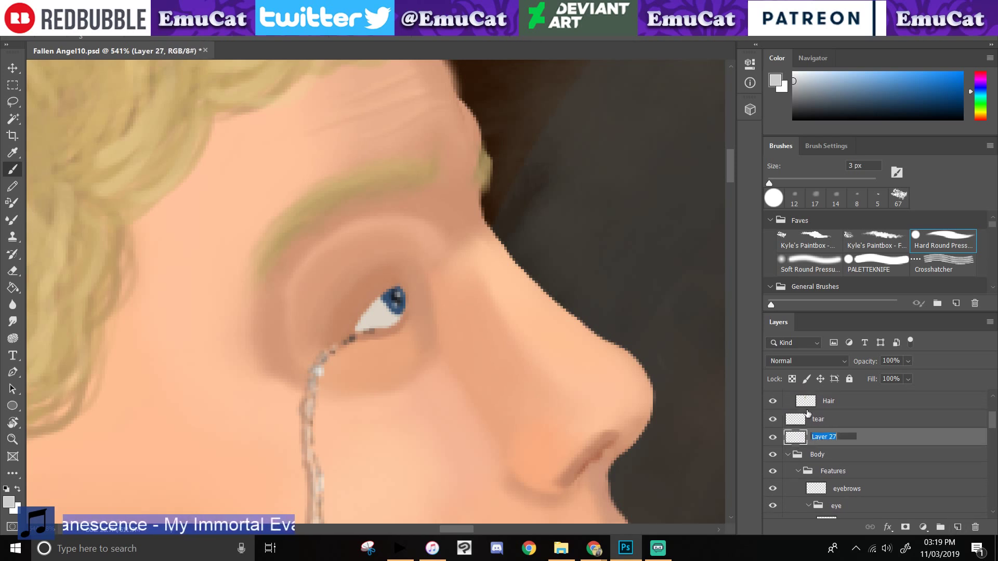
{"action": "type", "text": "bubbling"}
{"action": "key", "text": "Return"}
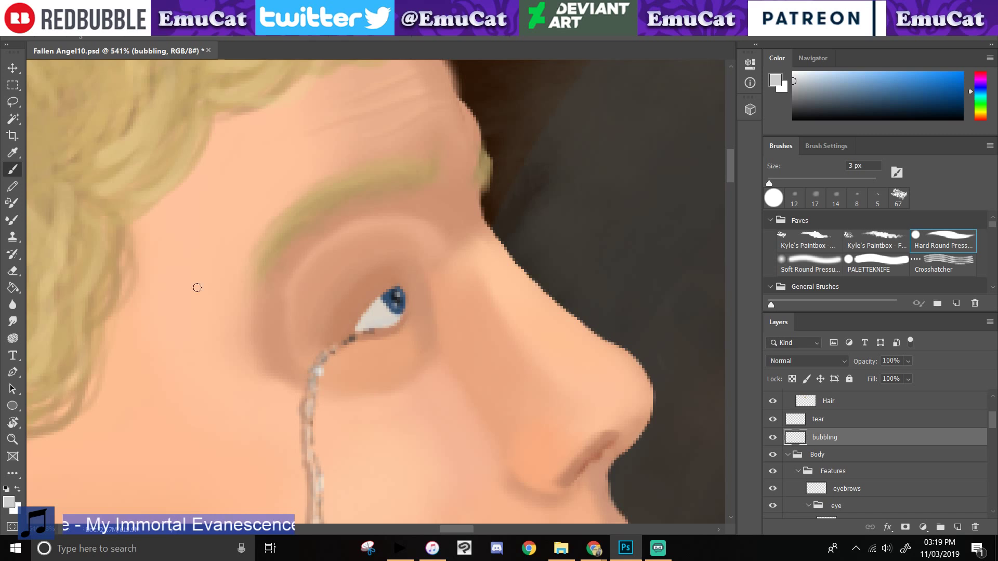
- Paint a tear welling along the lower eyelid on the bubbling layer with a 3 px brush, using light greys based on the tear's colours
{"action": "left_click", "coordinate": [309, 397], "text": "alt"}
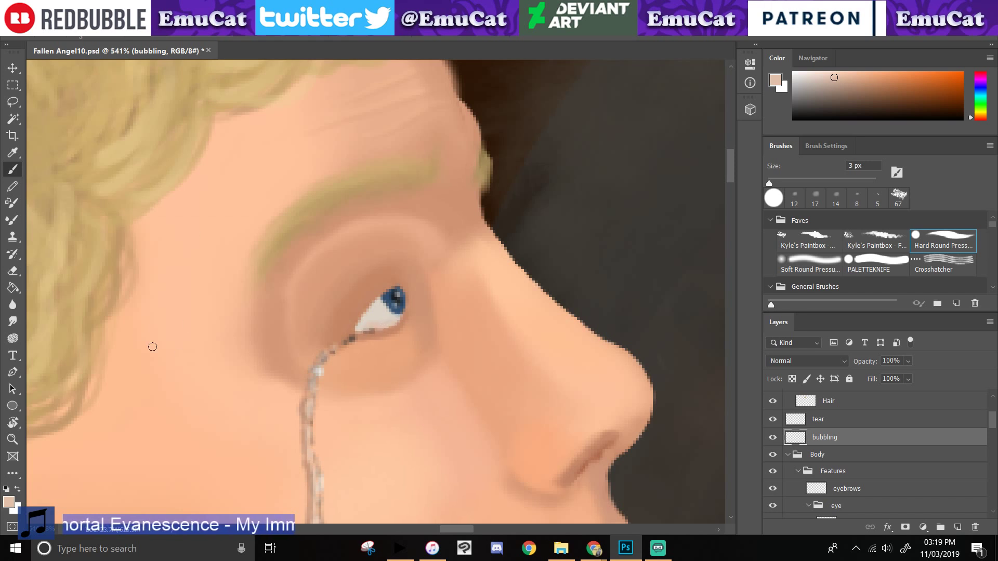
{"action": "key", "text": "i"}
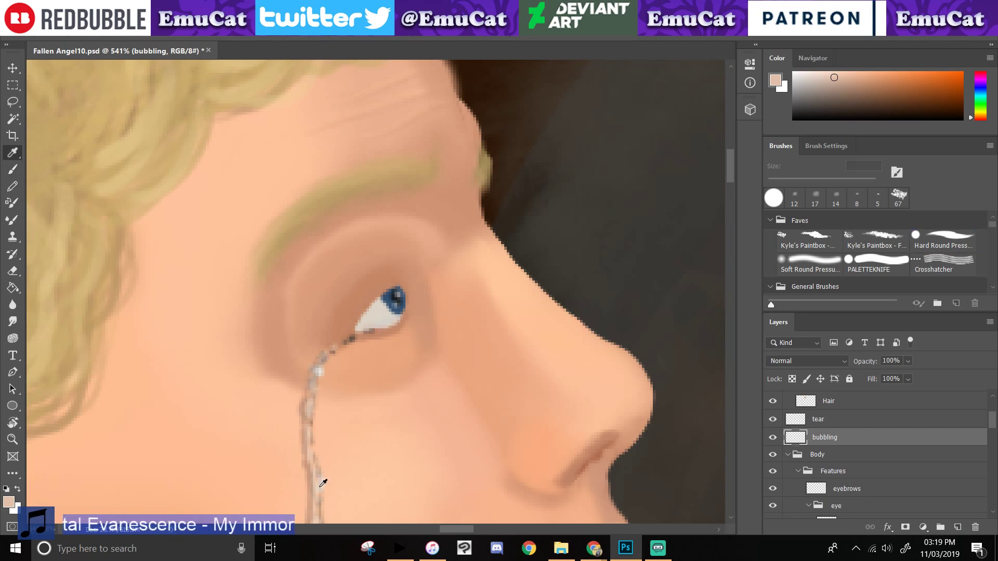
{"action": "left_click", "coordinate": [323, 484]}
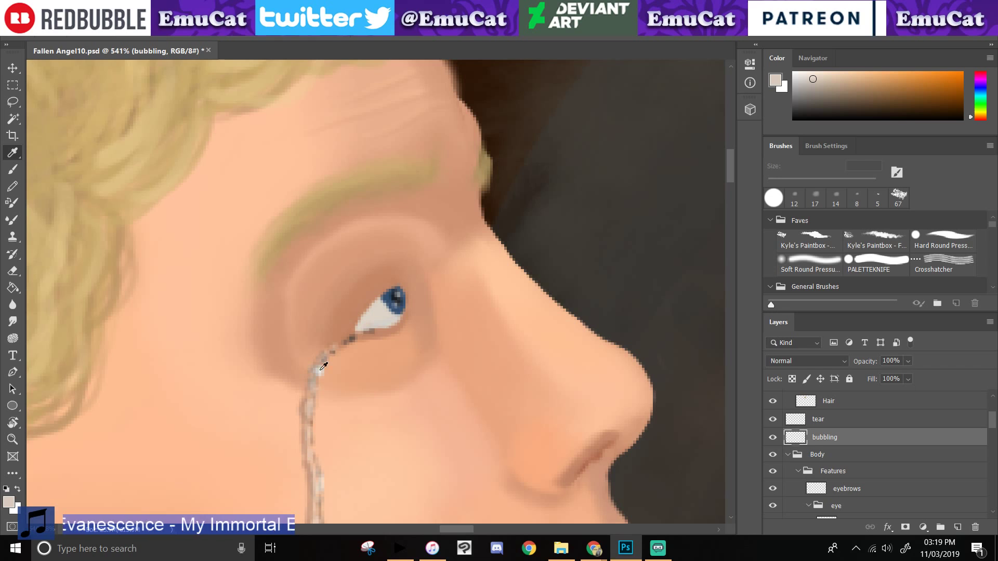
{"action": "left_click", "coordinate": [323, 366]}
{"action": "key", "text": "b"}
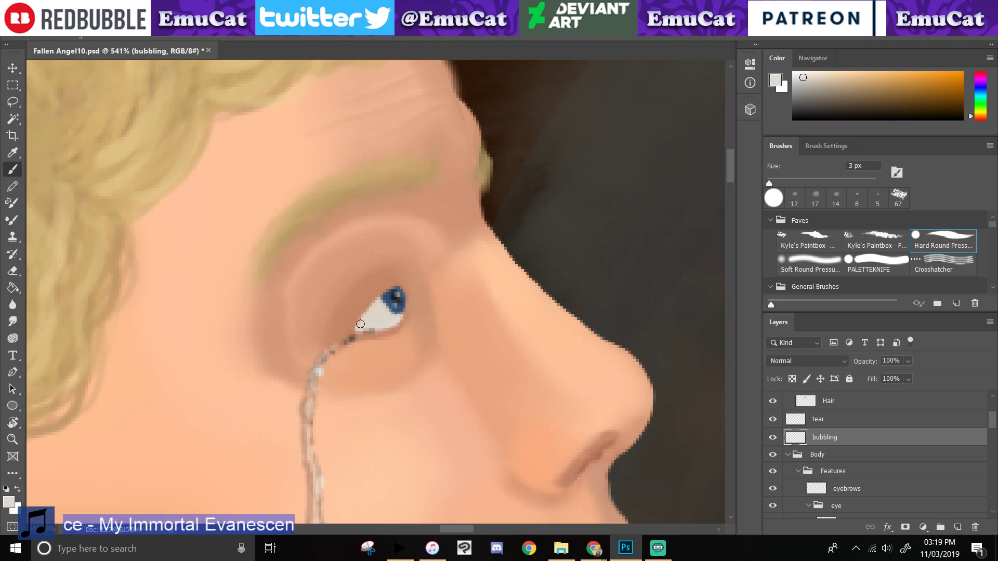
{"action": "left_click", "coordinate": [803, 81]}
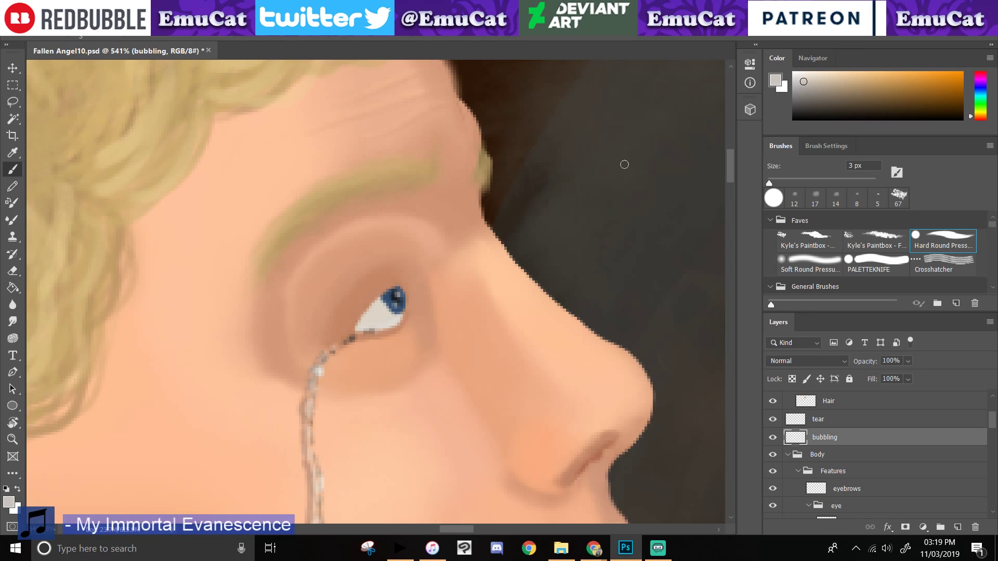
{"action": "left_click", "coordinate": [801, 90]}
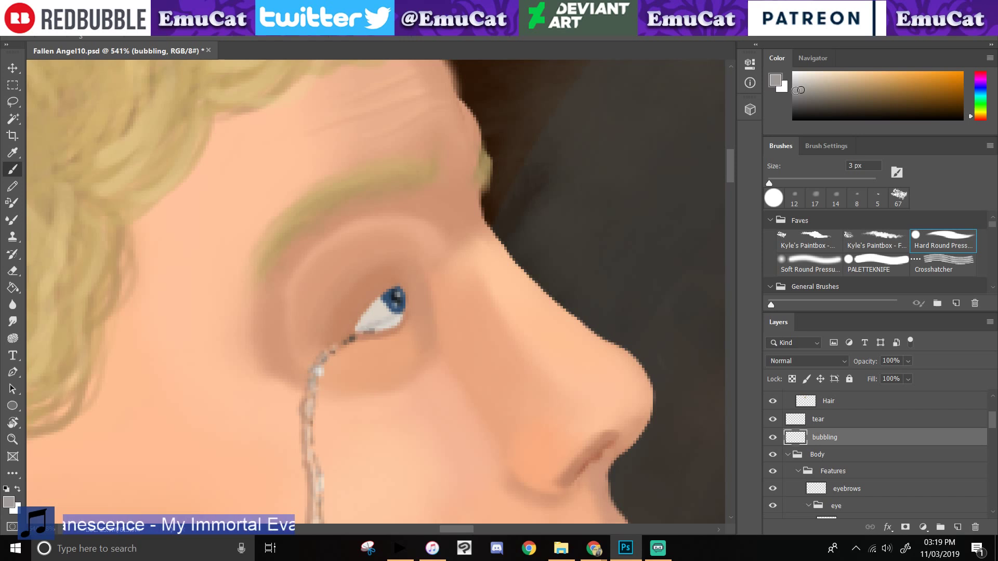
{"action": "left_click", "coordinate": [794, 82]}
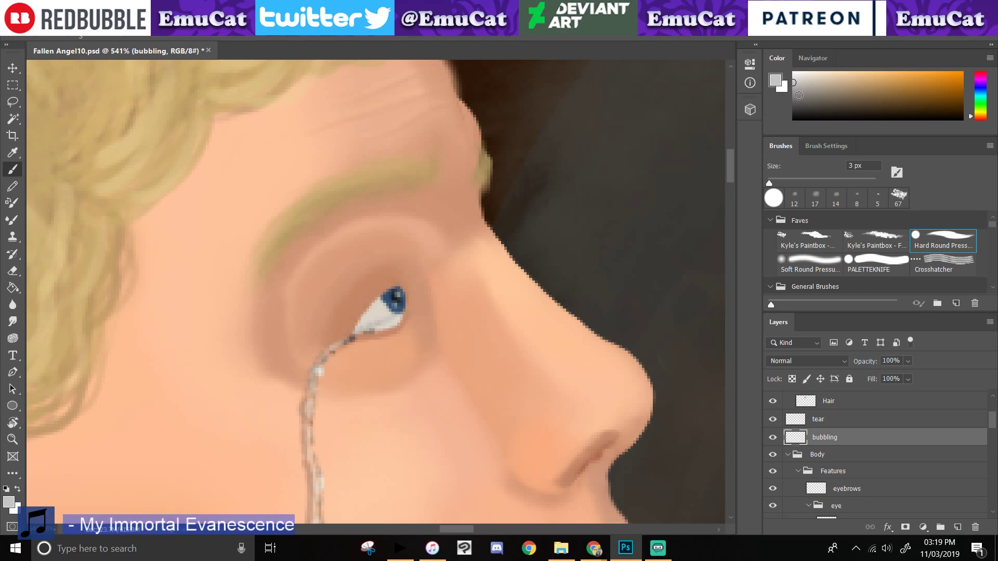
{"action": "left_click", "coordinate": [796, 79]}
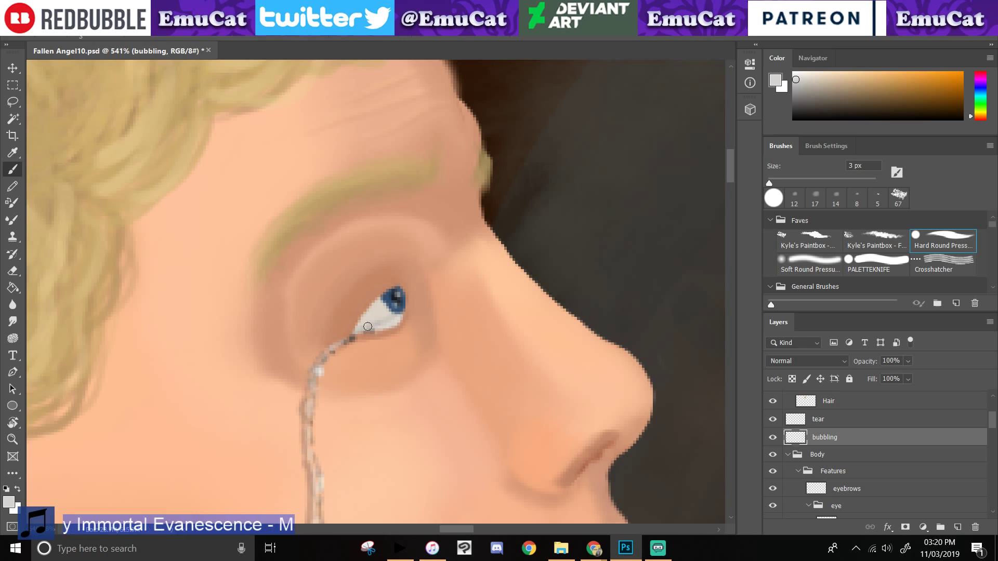
- Check the whole painting and save the file
{"action": "key", "text": "z"}
{"action": "left_click_drag", "start_coordinate": [351, 386], "coordinate": [341, 193]}
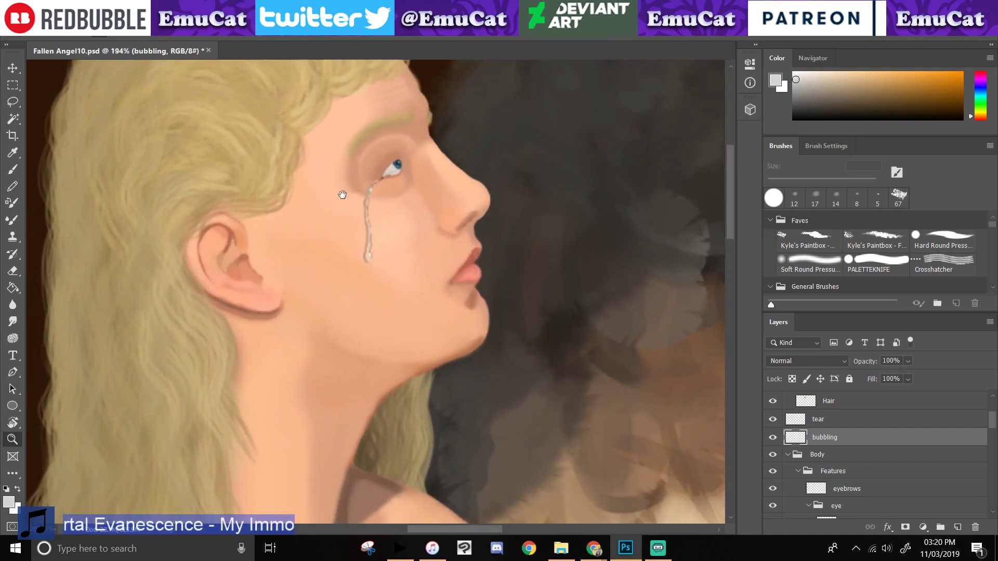
{"action": "left_click_drag", "start_coordinate": [421, 360], "coordinate": [354, 353]}
{"action": "key", "text": "ctrl+s"}
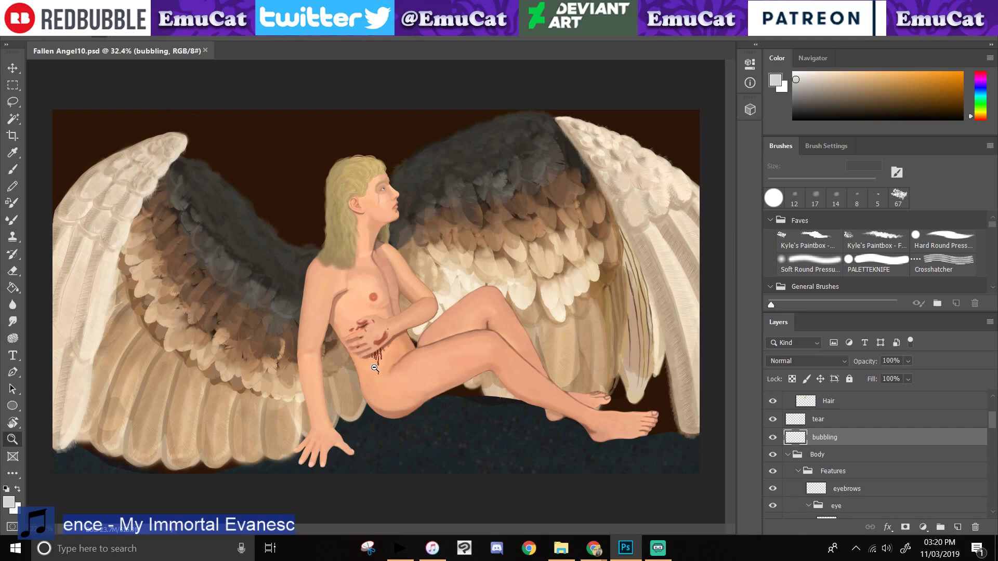
- Compare the eye with the bubbling layer hidden and shown
{"action": "left_click_drag", "start_coordinate": [346, 187], "coordinate": [427, 320]}
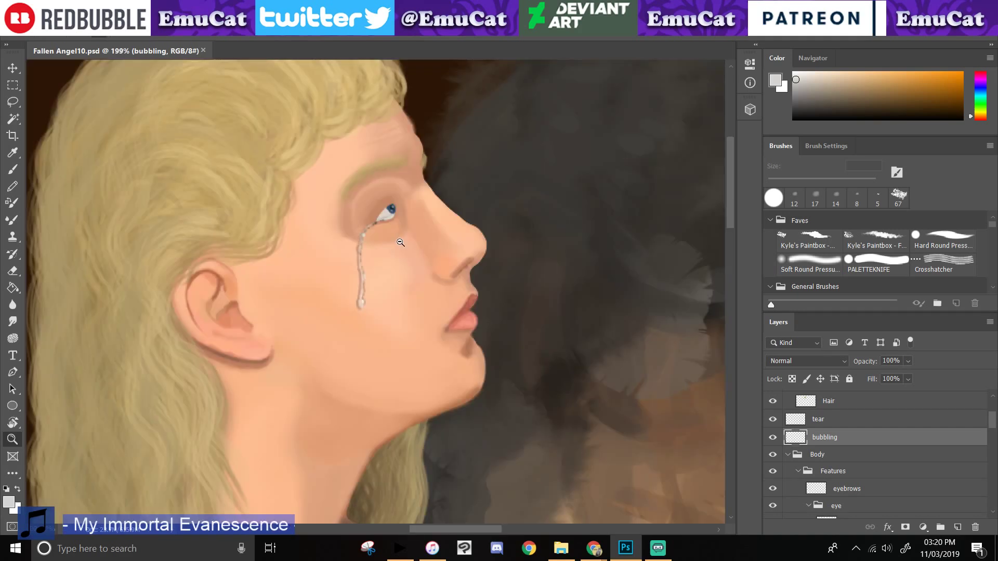
{"action": "left_click_drag", "start_coordinate": [401, 242], "coordinate": [422, 288]}
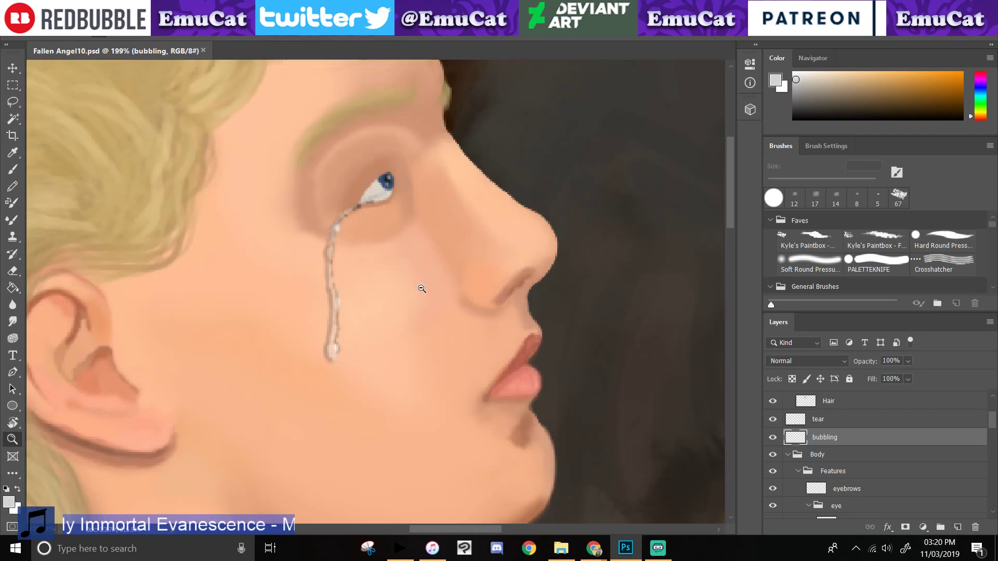
{"action": "left_click", "coordinate": [772, 438]}
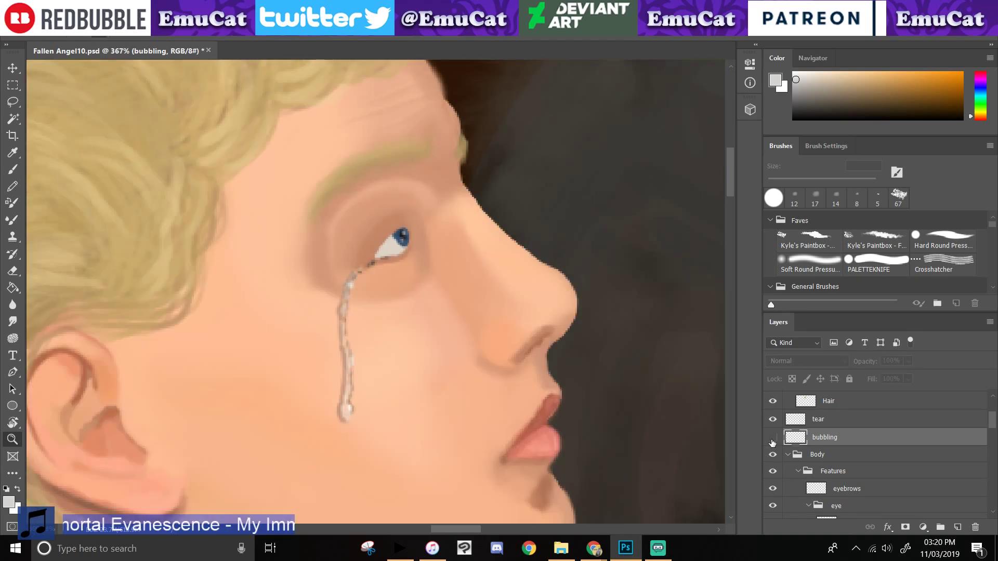
{"action": "left_click", "coordinate": [773, 438]}
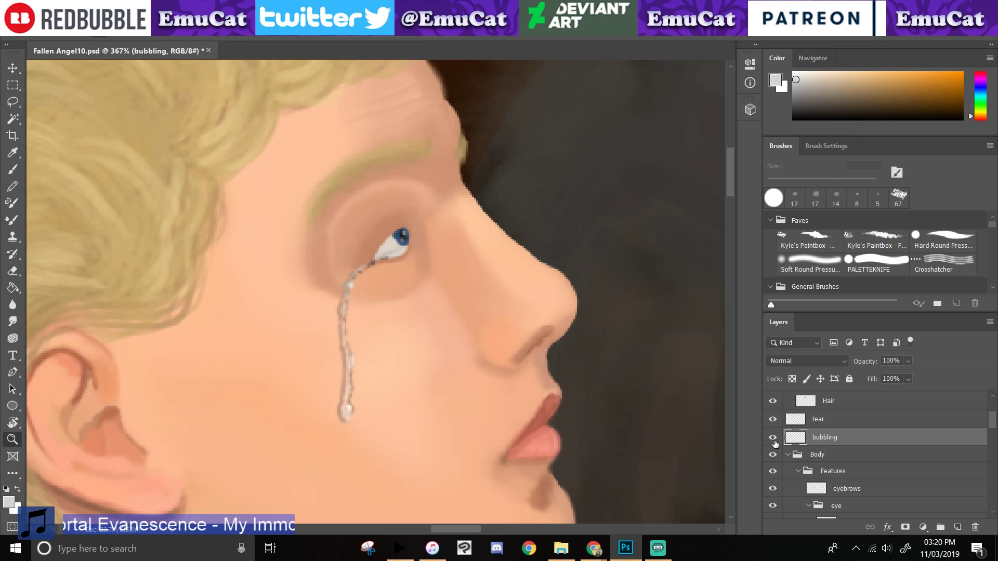
- Touch up the welling tear on the lower lid with pale peach sampled from the tear and a warm grey, at 3 px
{"action": "mouse_move", "coordinate": [455, 260]}
{"action": "left_mouse_down"}
{"action": "mouse_move", "coordinate": [481, 281]}
{"action": "mouse_move", "coordinate": [446, 265]}
{"action": "left_mouse_up"}
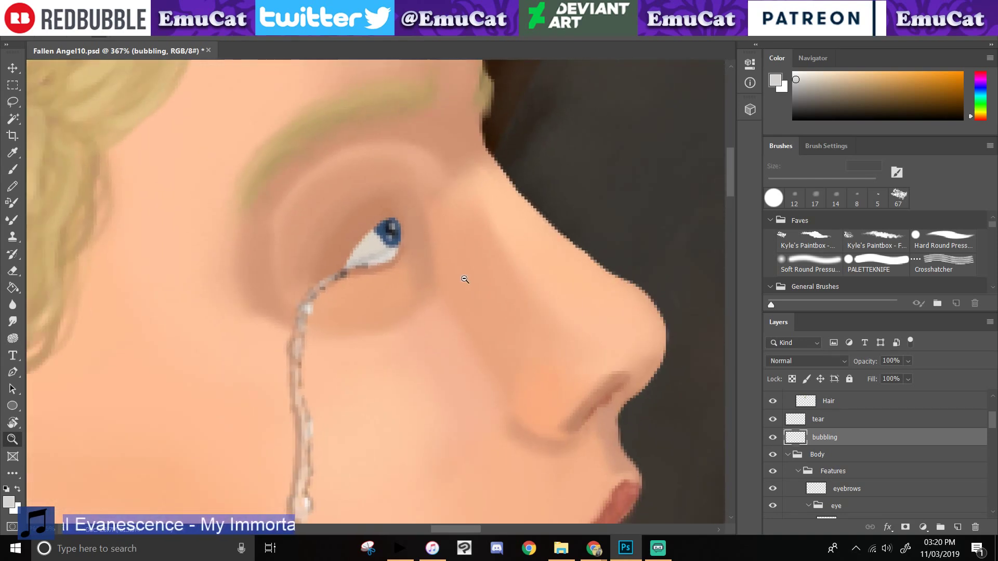
{"action": "left_click", "coordinate": [13, 155]}
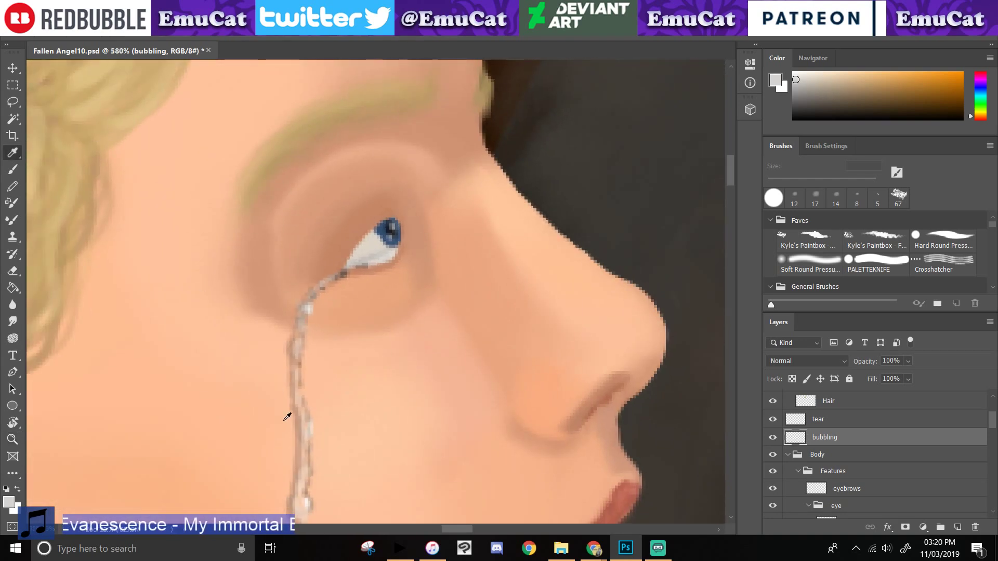
{"action": "left_click", "coordinate": [312, 425]}
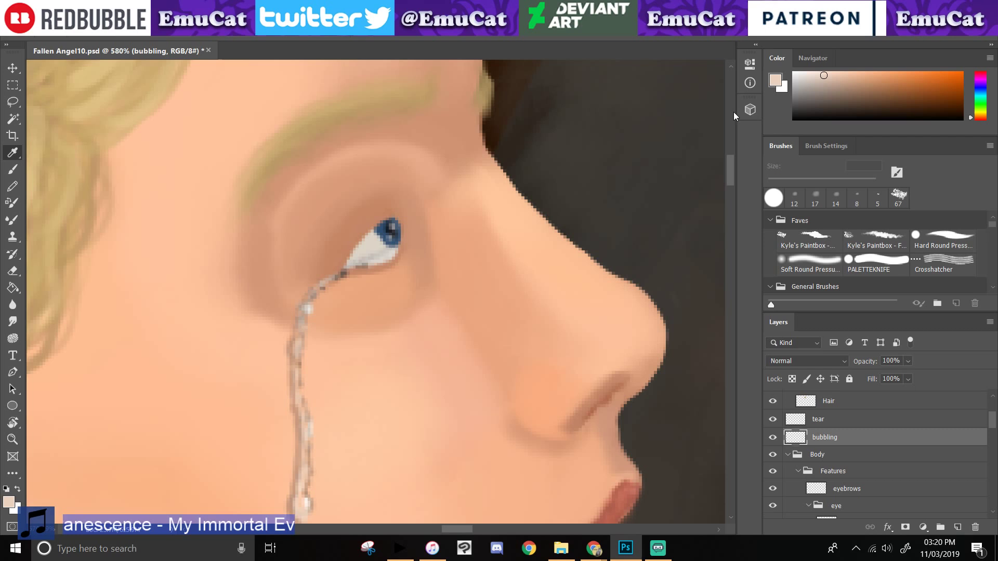
{"action": "key", "text": "b"}
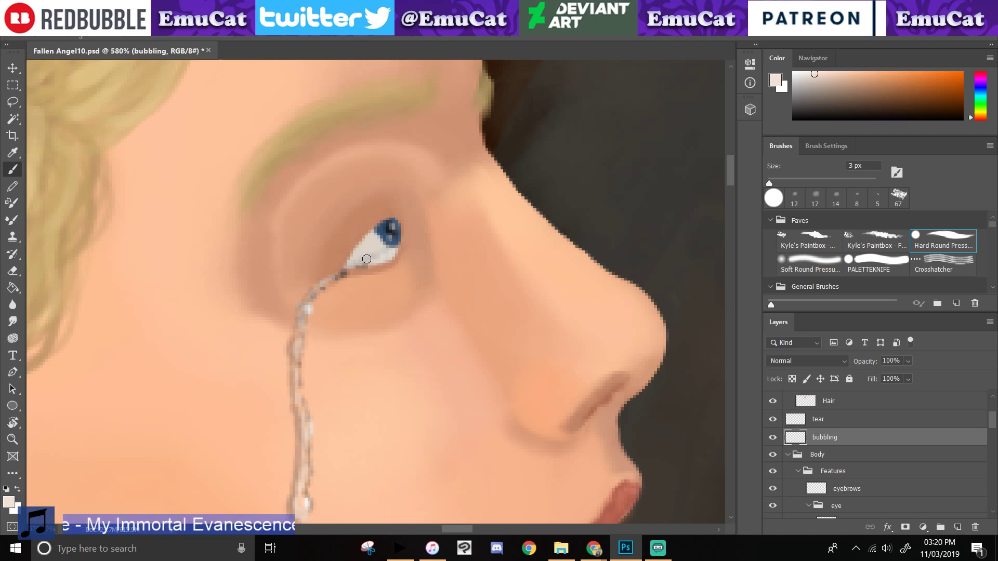
{"action": "left_click", "coordinate": [804, 84]}
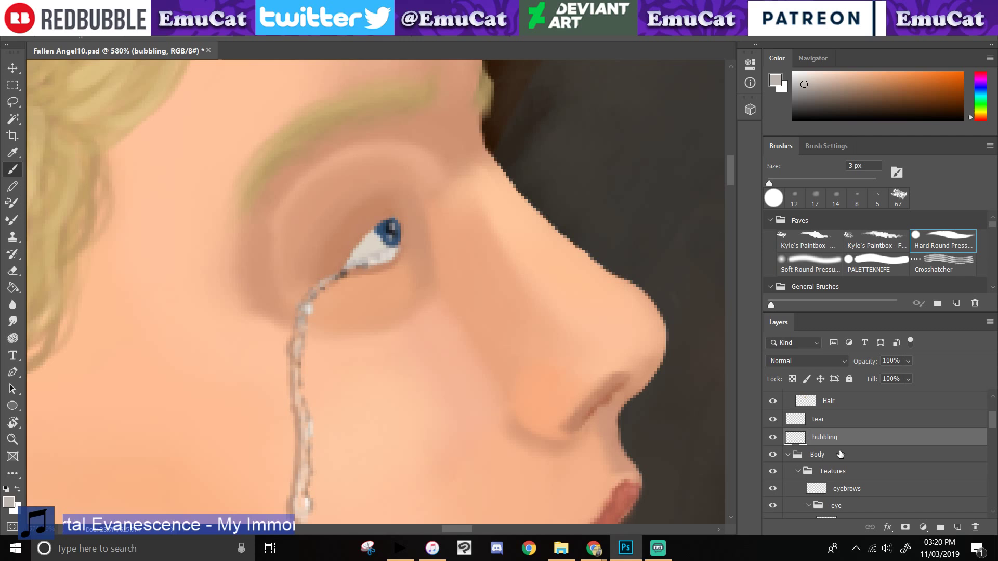
- On the eyelid layer, paint the upper lid's edge over the iris with a darkened skin tone sampled from the lid, at 3 px
{"action": "left_click_drag", "start_coordinate": [992, 423], "coordinate": [990, 440]}
{"action": "left_click", "coordinate": [863, 414]}
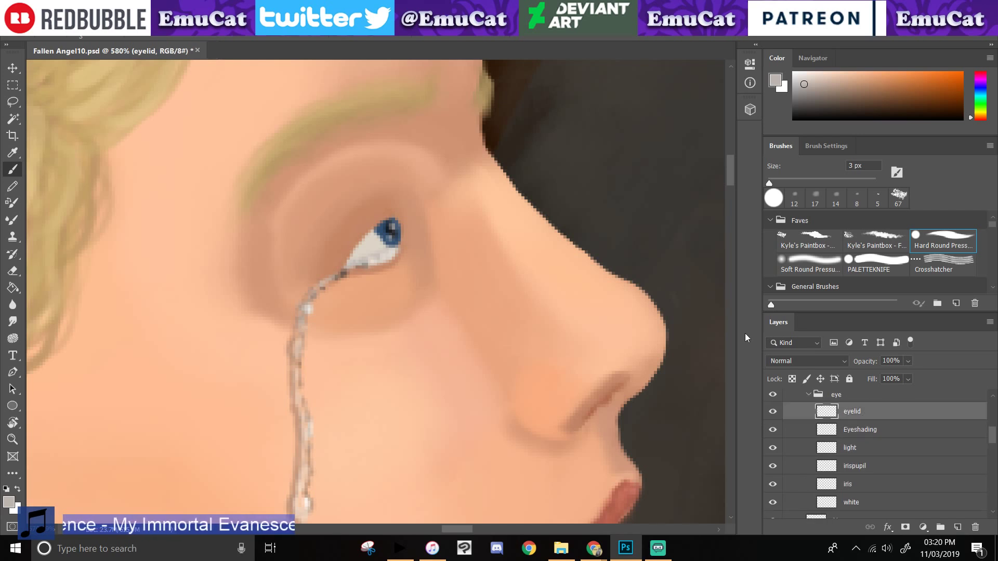
{"action": "left_click", "coordinate": [314, 247], "text": "alt"}
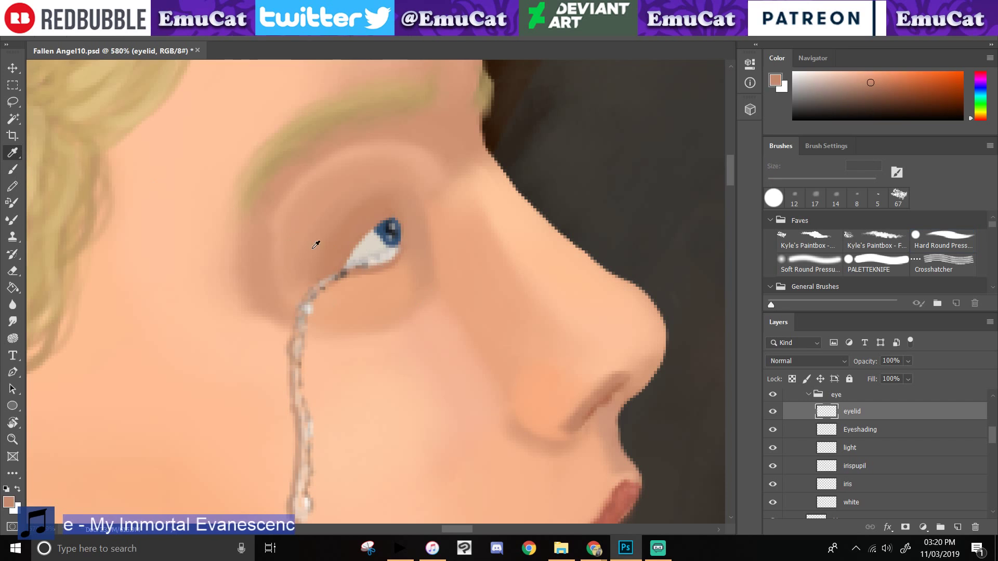
{"action": "left_click", "coordinate": [12, 169]}
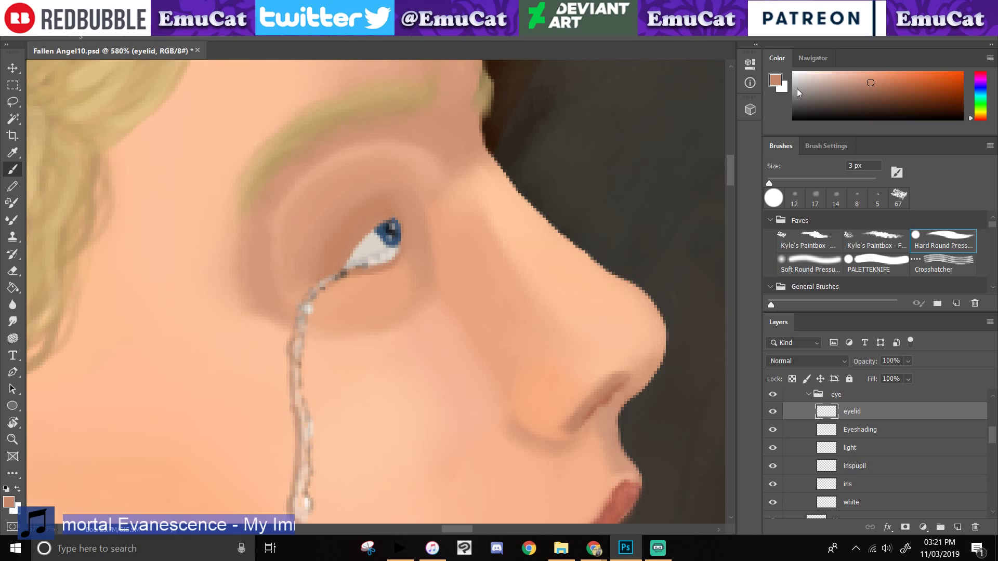
{"action": "left_click", "coordinate": [872, 88]}
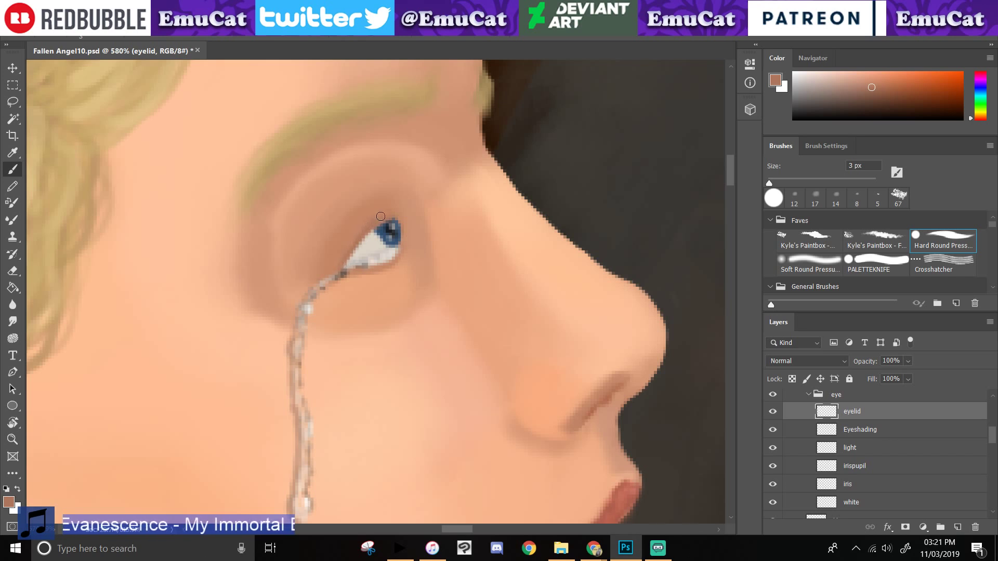
{"action": "left_click_drag", "start_coordinate": [391, 210], "coordinate": [397, 234]}
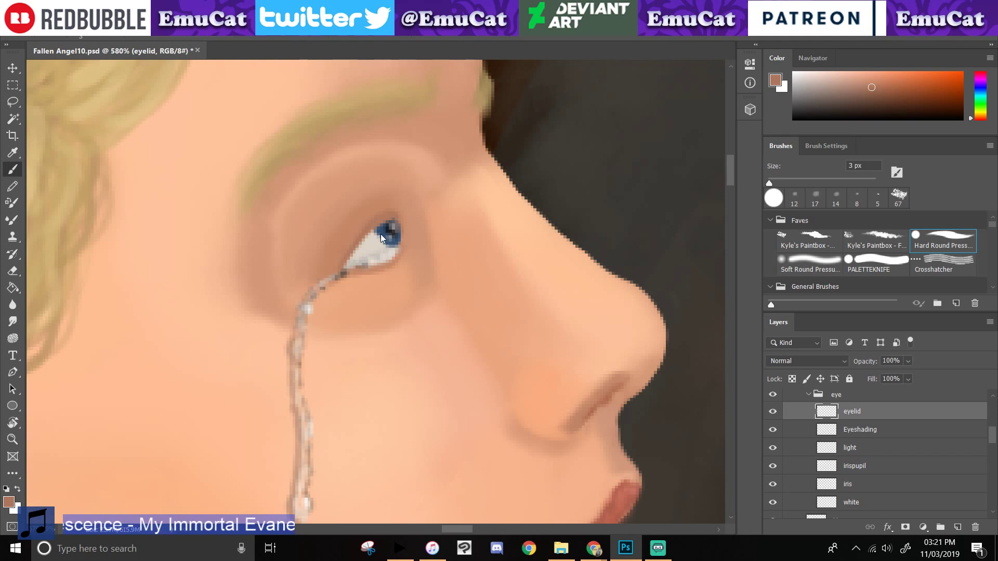
{"action": "left_click", "coordinate": [625, 548]}
{"action": "left_click", "coordinate": [625, 549]}
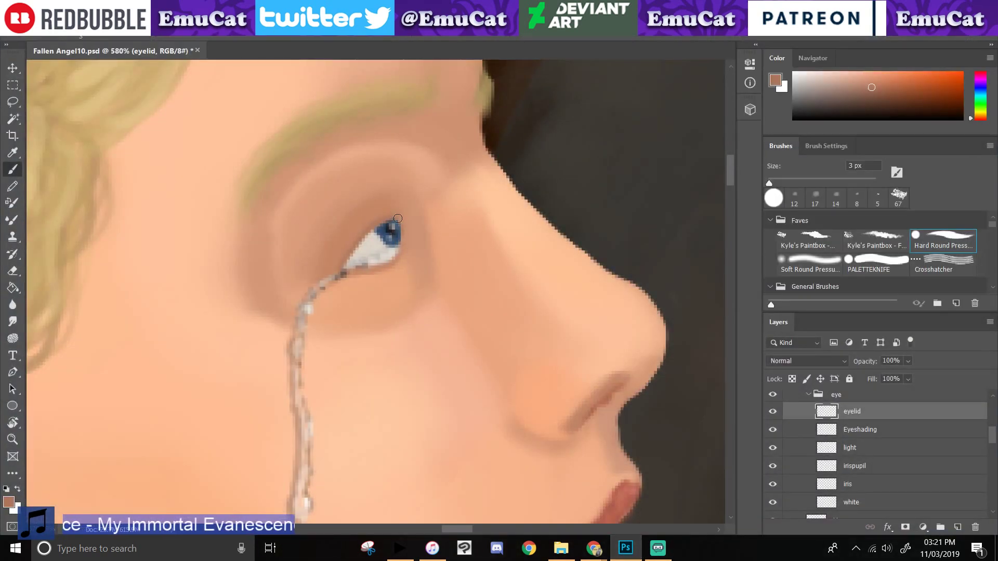
{"action": "key", "text": "ctrl"}
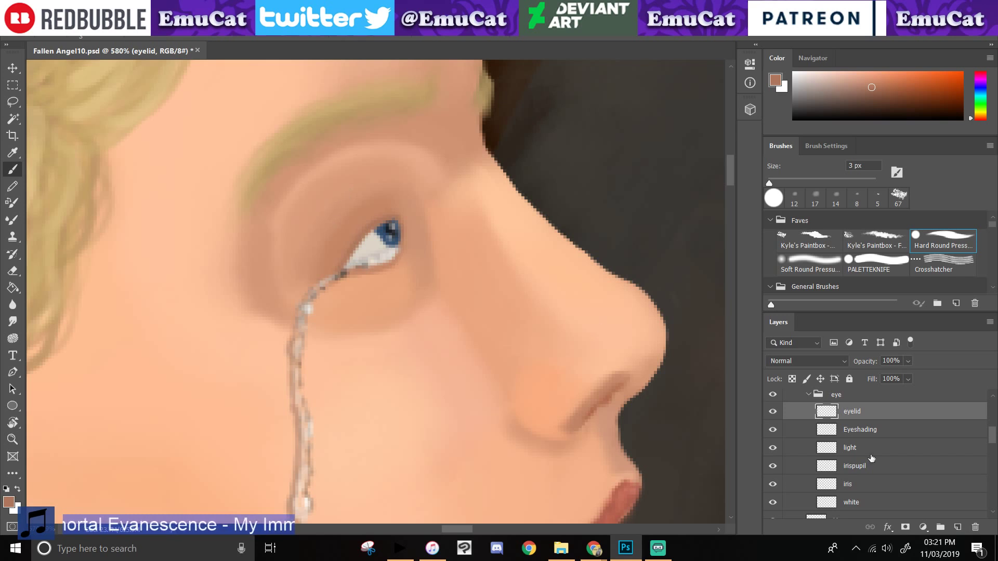
- Add a new layer above the eyelid layer and try a 3 px eyelash stroke in tan sampled from the hair
{"action": "left_click", "coordinate": [957, 528]}
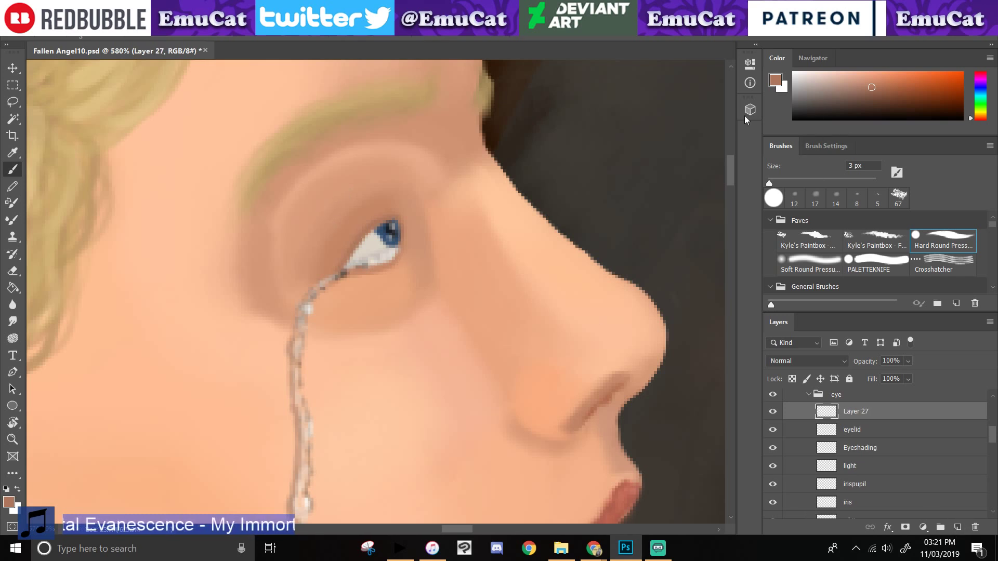
{"action": "left_click", "coordinate": [49, 147], "text": "alt"}
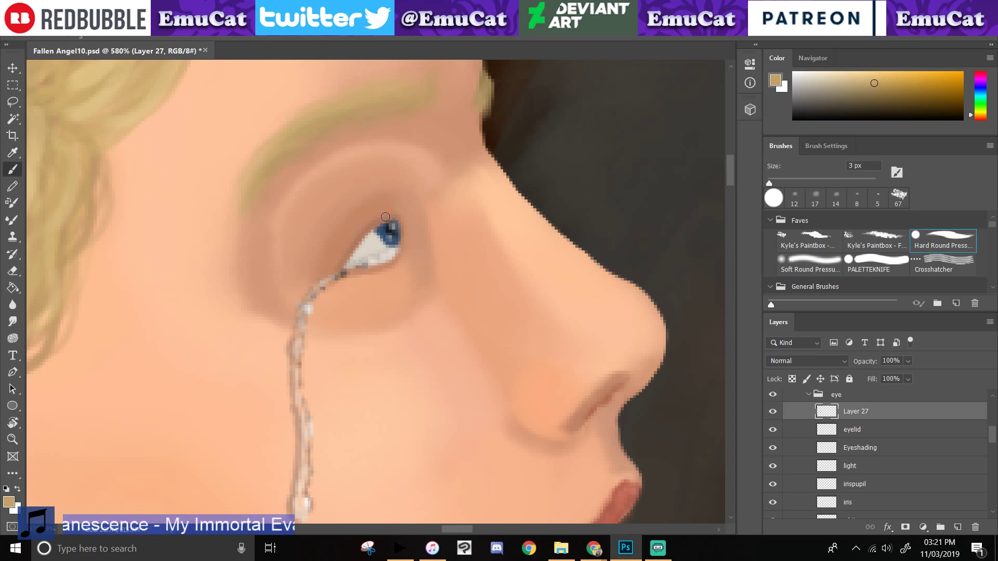
{"action": "key", "text": "ctrl+z"}
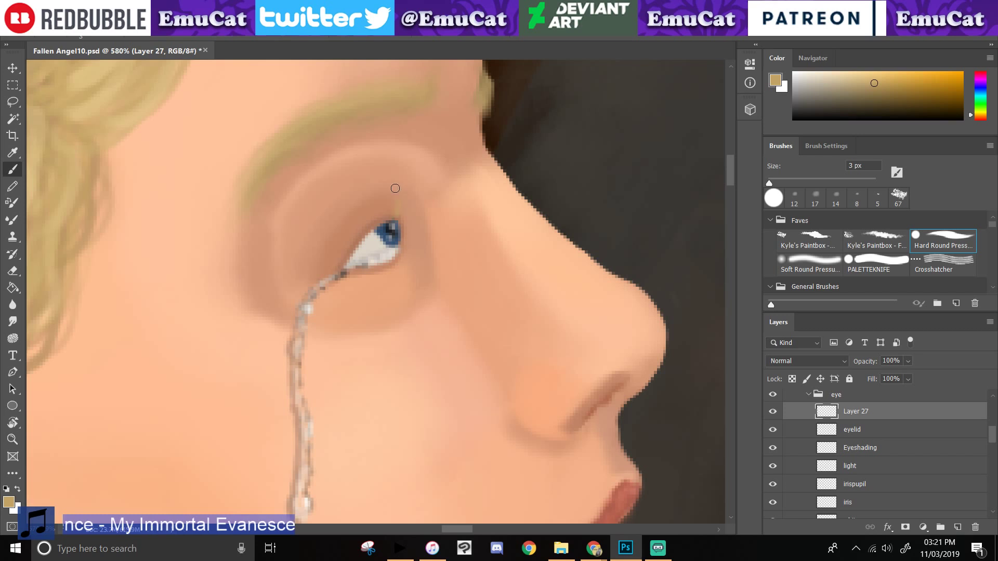
{"action": "key", "text": "ctrl"}
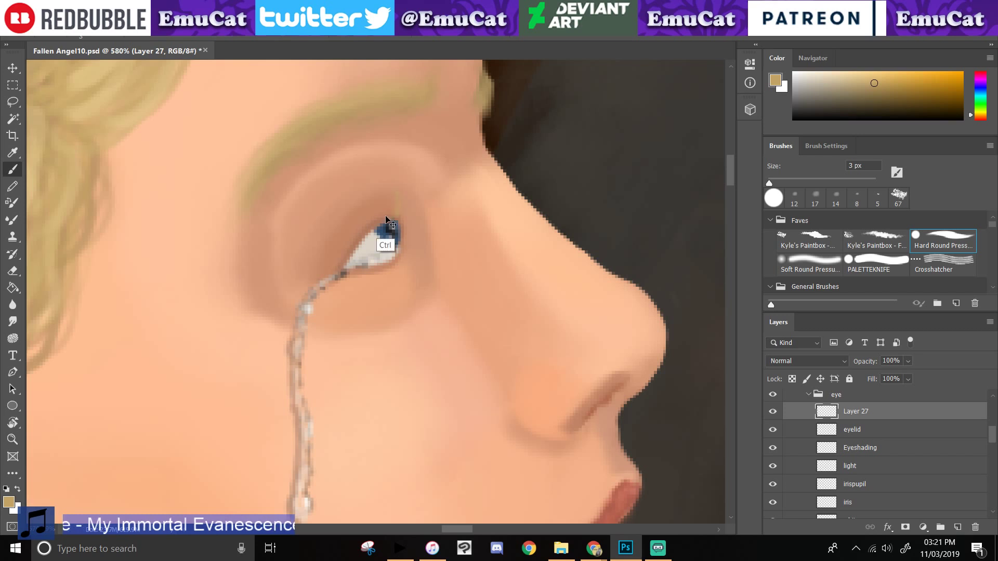
- Paint fine upper and lower eyelashes on the new layer with a 1 px brush in brown, and darken the upper lashes with a deeper brown
{"action": "key", "text": "bracketleft"}
{"action": "key", "text": "bracketleft"}
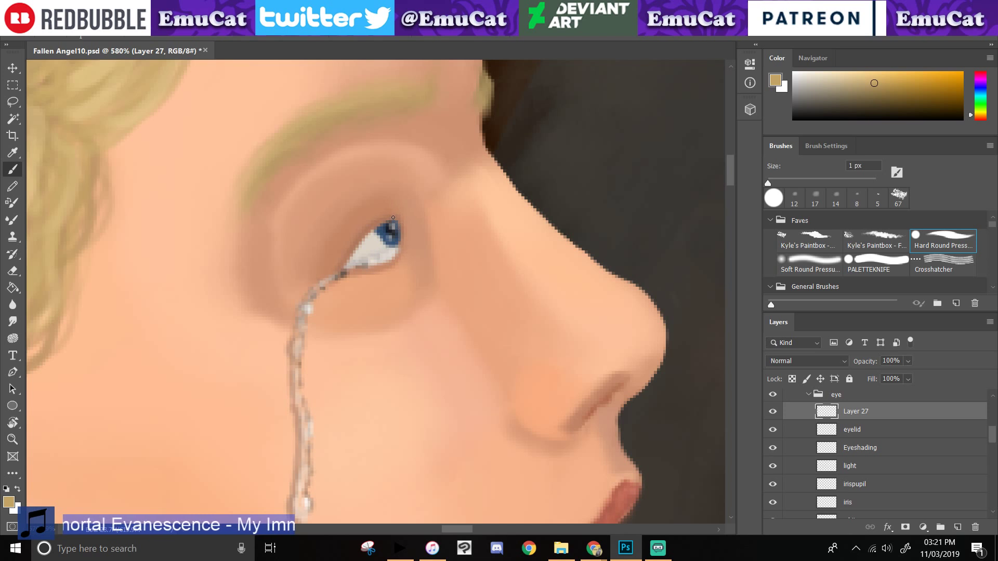
{"action": "key", "text": "ctrl"}
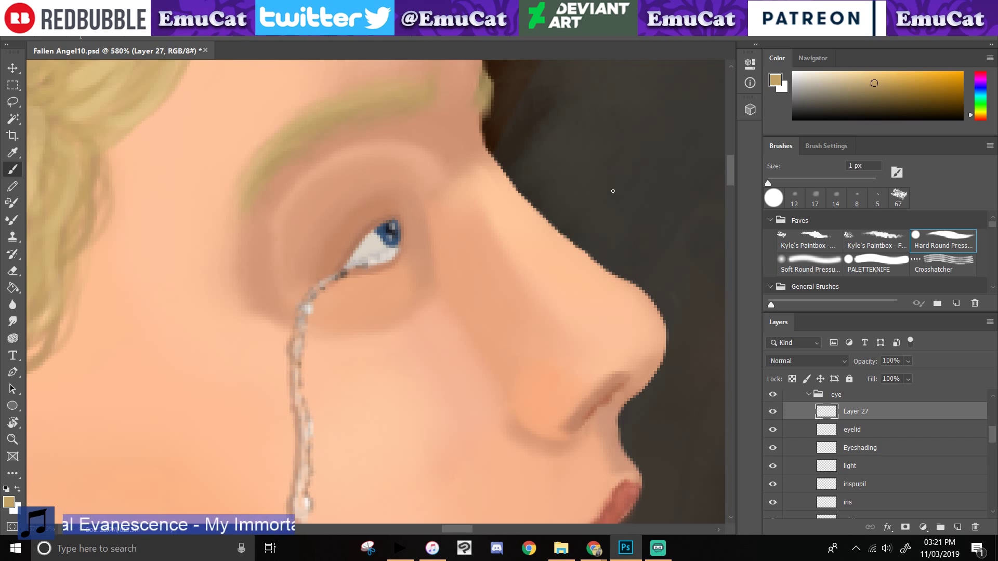
{"action": "left_click", "coordinate": [395, 210], "text": "alt"}
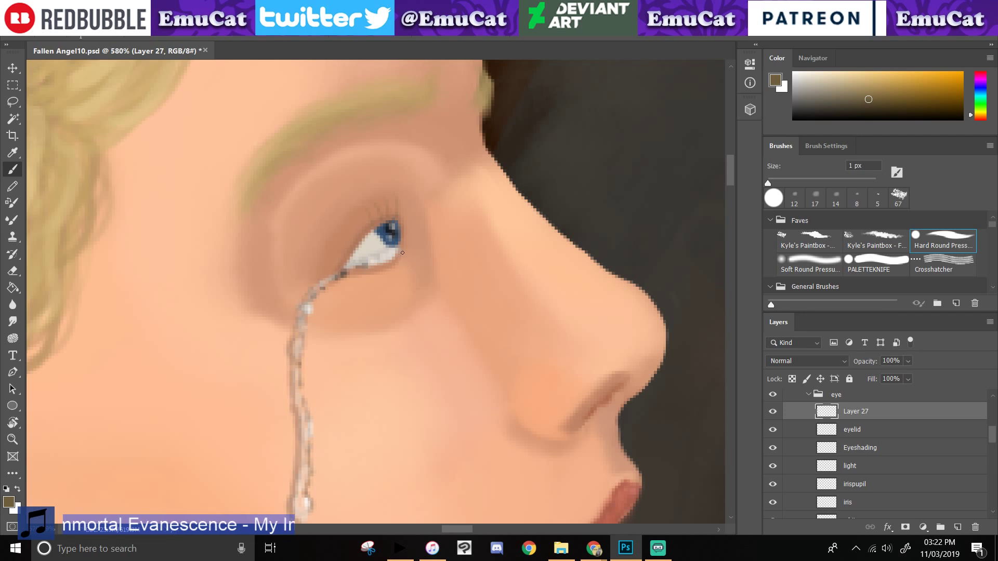
{"action": "left_click_drag", "start_coordinate": [402, 260], "coordinate": [406, 271]}
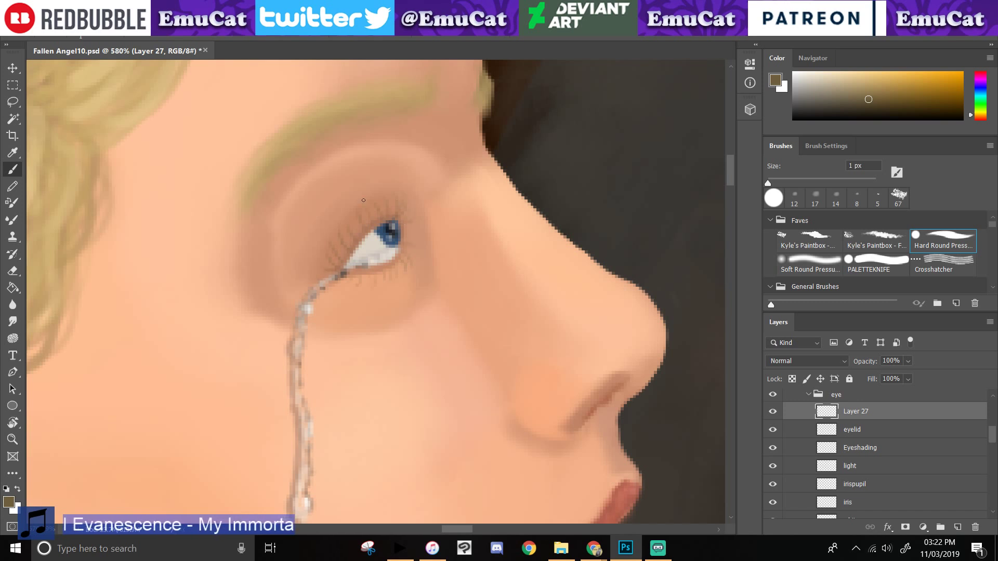
{"action": "left_click", "coordinate": [867, 104]}
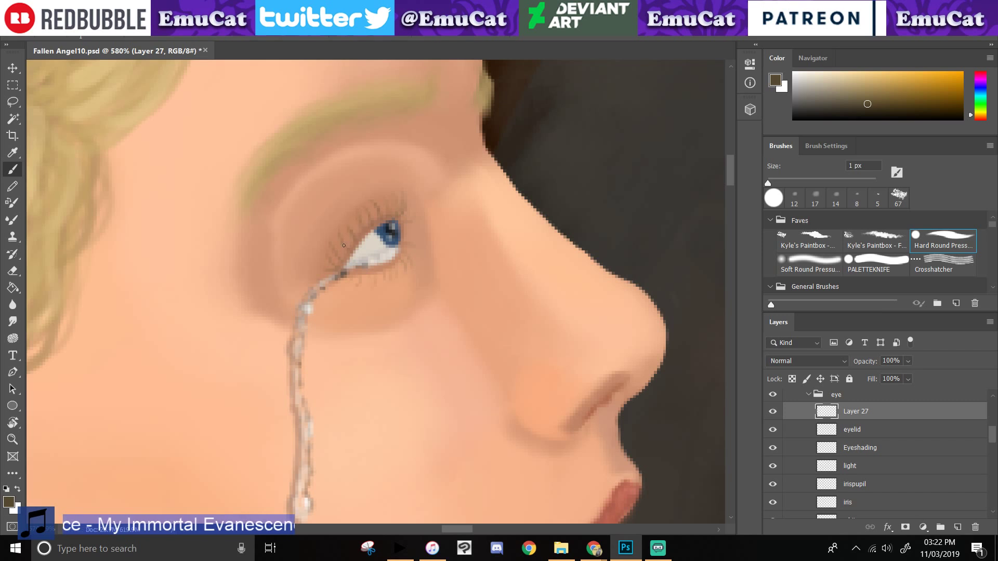
- Add more fine dark brown lashes along the upper and lower lids with the 1 px brush
{"action": "left_click_drag", "start_coordinate": [404, 260], "coordinate": [411, 250]}
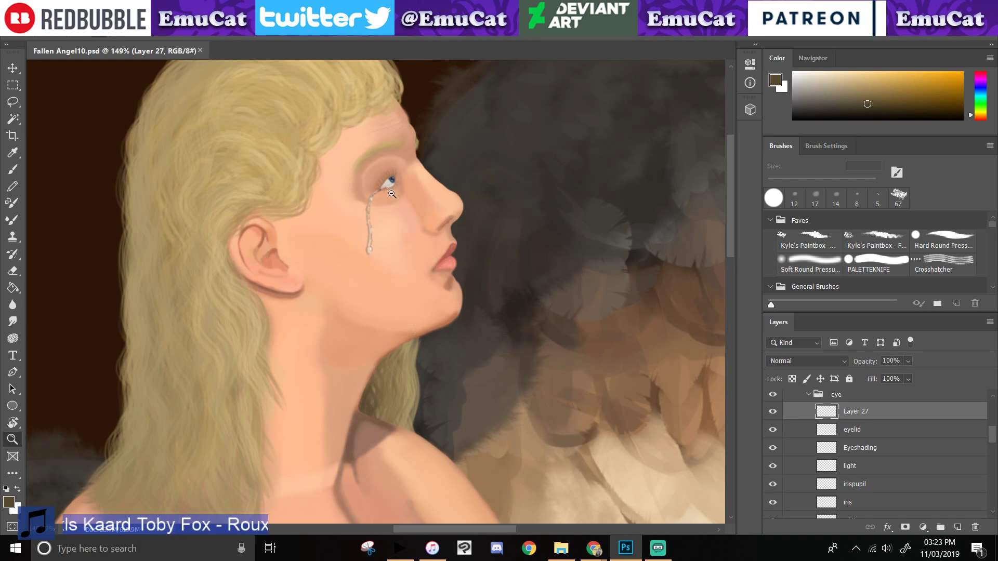
{"action": "scroll", "coordinate": [391, 192], "scroll_direction": "up", "scroll_amount": 3}
{"action": "scroll", "coordinate": [397, 178], "scroll_direction": "up", "scroll_amount": 3}
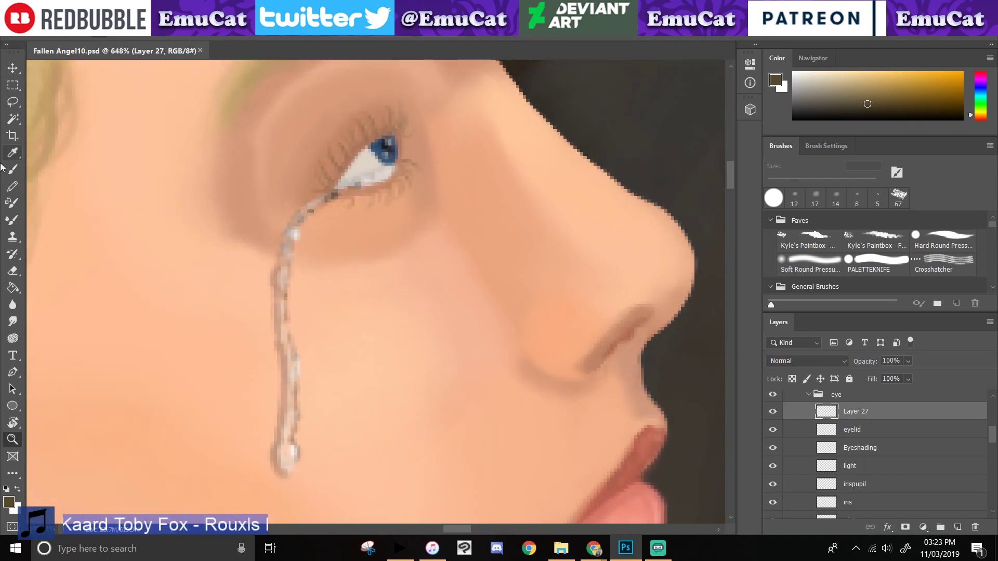
{"action": "key", "text": "b"}
{"action": "left_click_drag", "start_coordinate": [341, 194], "coordinate": [347, 204]}
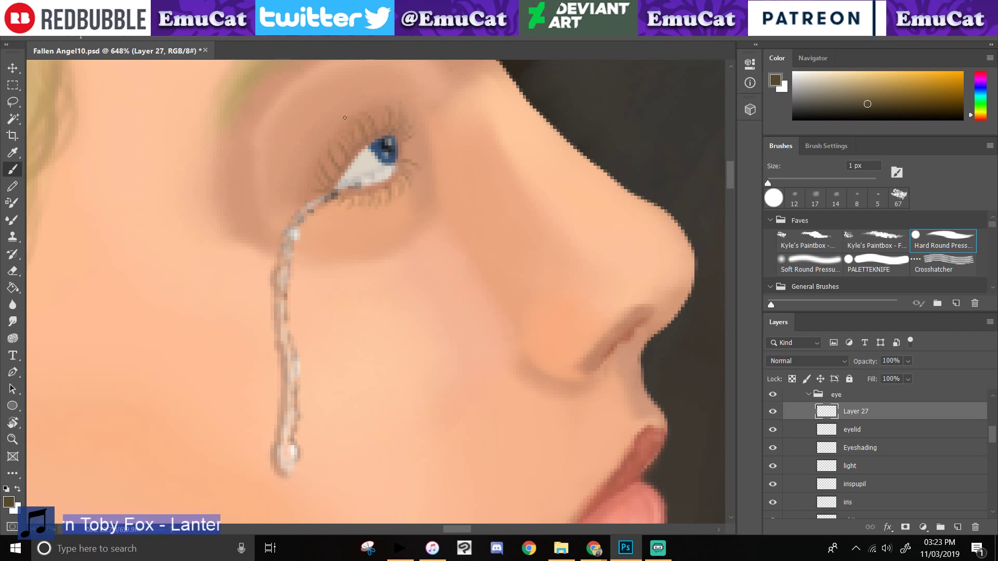
{"action": "left_click", "coordinate": [12, 440]}
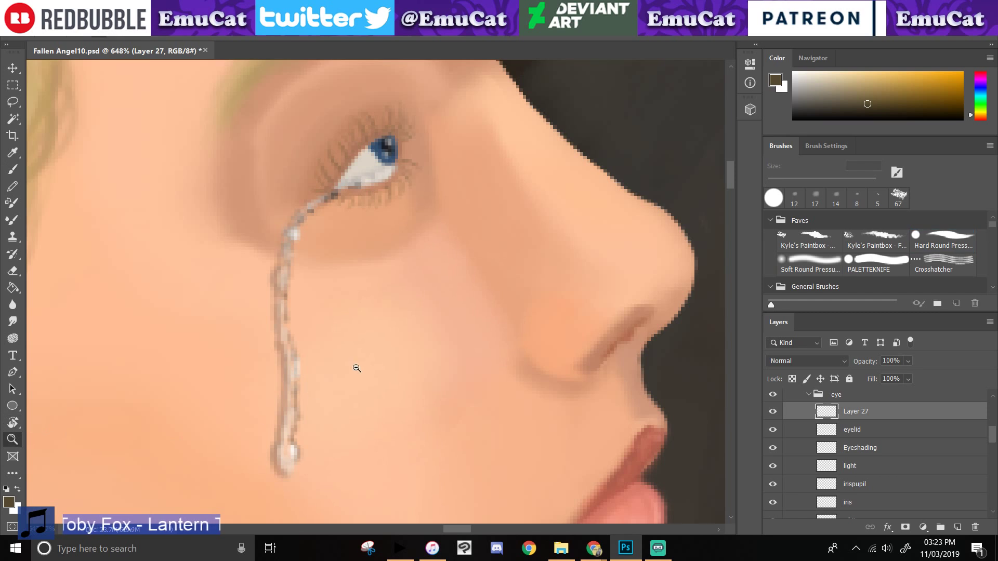
{"action": "left_click", "coordinate": [396, 352], "text": "alt"}
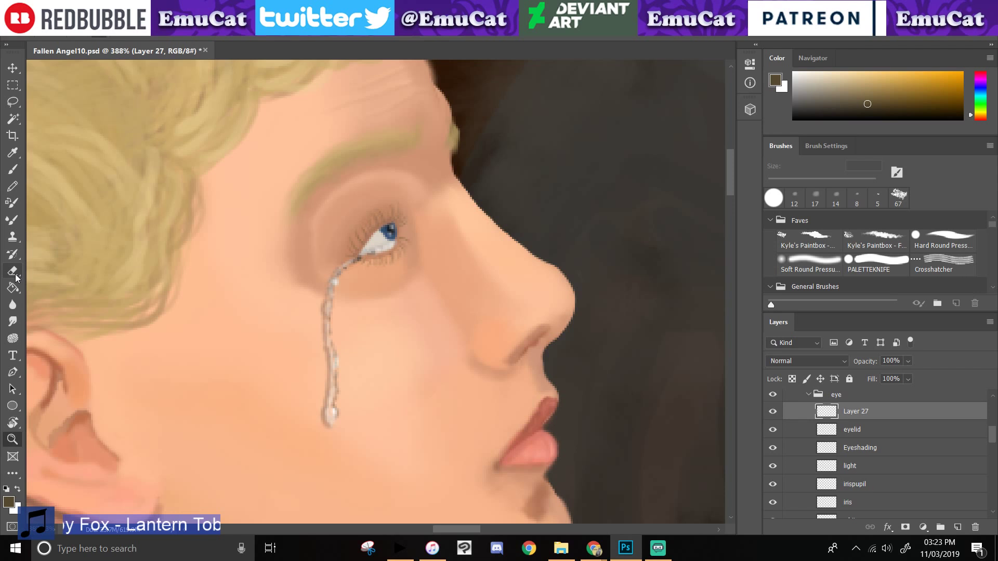
- Fade the upper and lower eyelashes with the Eraser, adjusting its size between 6 and 17 px
{"action": "left_click", "coordinate": [15, 276]}
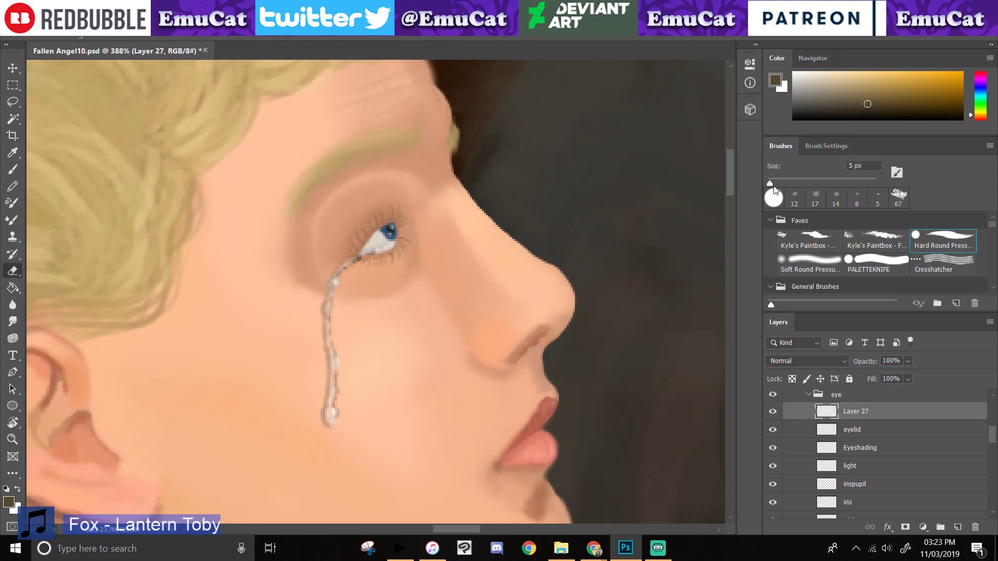
{"action": "left_click_drag", "start_coordinate": [773, 188], "coordinate": [779, 189]}
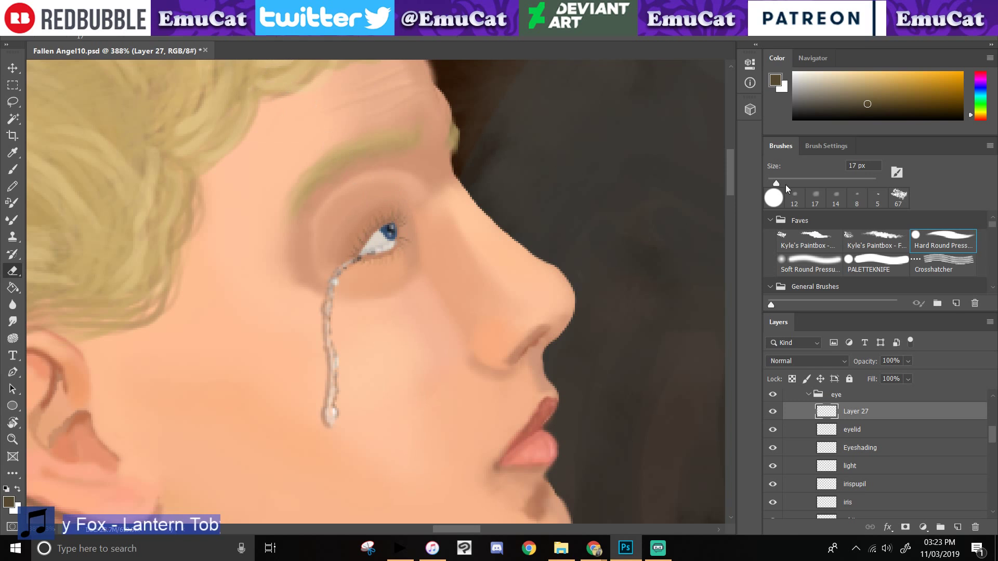
{"action": "left_click_drag", "start_coordinate": [773, 180], "coordinate": [770, 180]}
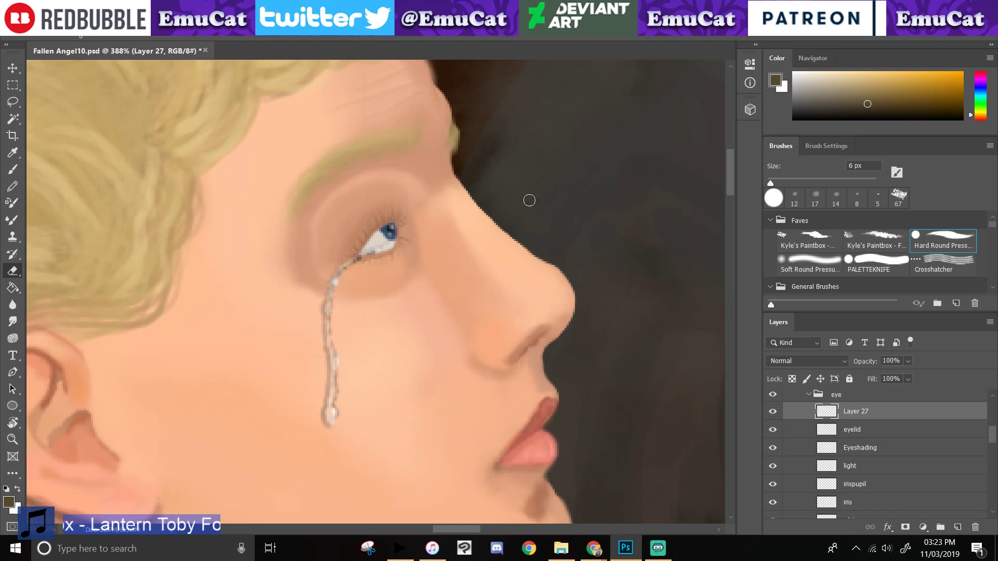
{"action": "left_click_drag", "start_coordinate": [784, 183], "coordinate": [771, 183]}
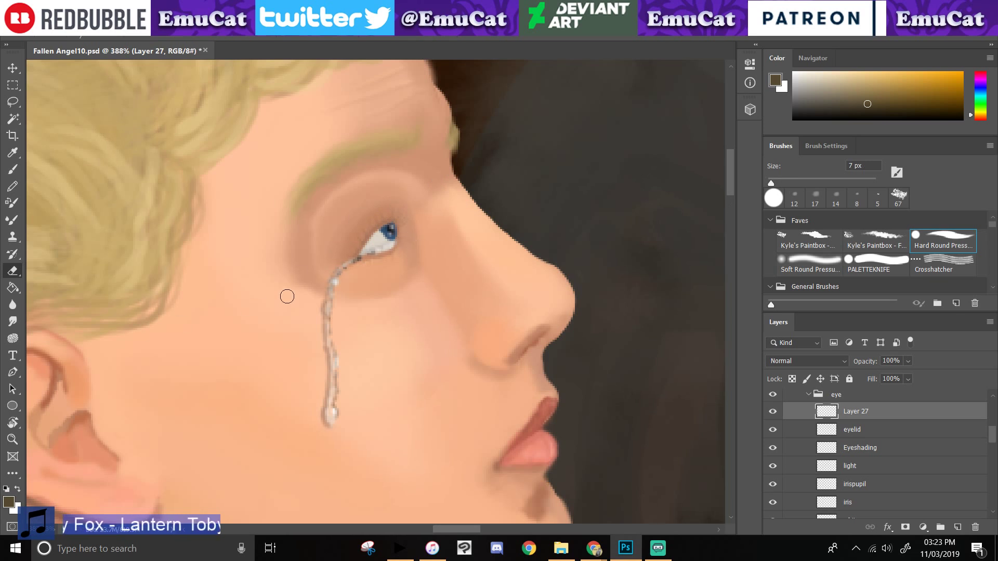
{"action": "left_click", "coordinate": [12, 439]}
{"action": "left_click", "coordinate": [181, 405], "text": "alt"}
{"action": "left_click", "coordinate": [177, 409], "text": "alt"}
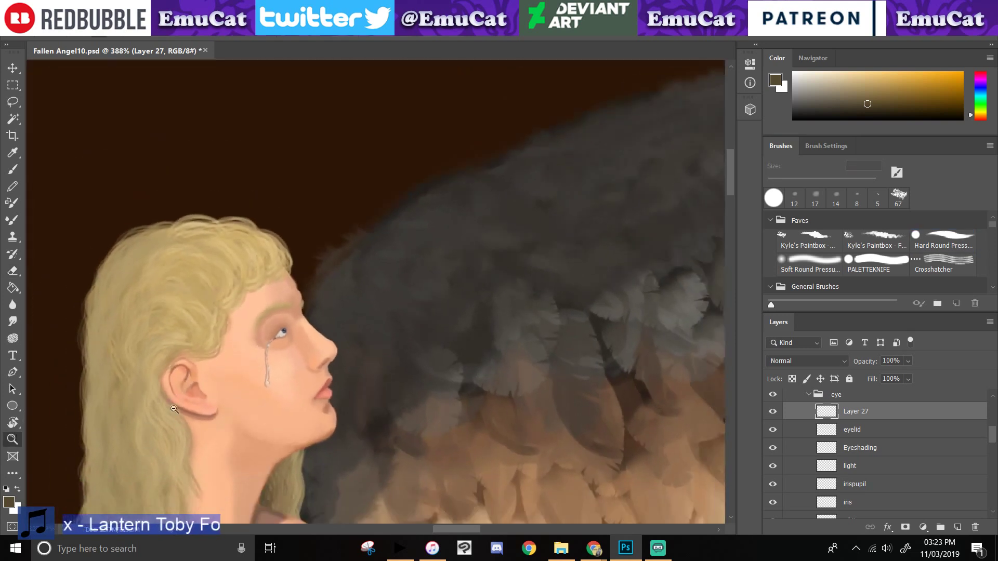
{"action": "left_click", "coordinate": [176, 411], "text": "alt"}
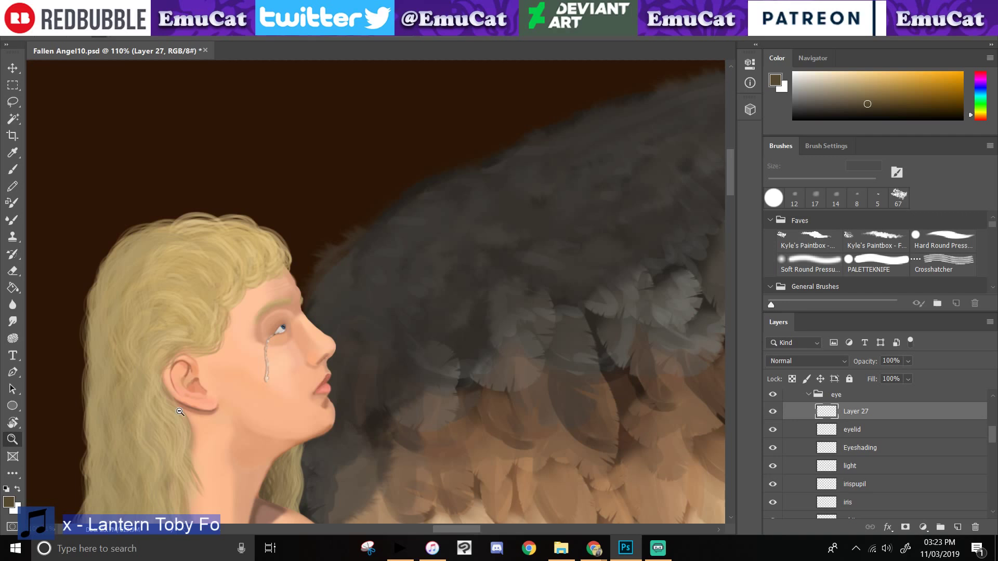
{"action": "left_click_drag", "start_coordinate": [285, 342], "coordinate": [367, 396]}
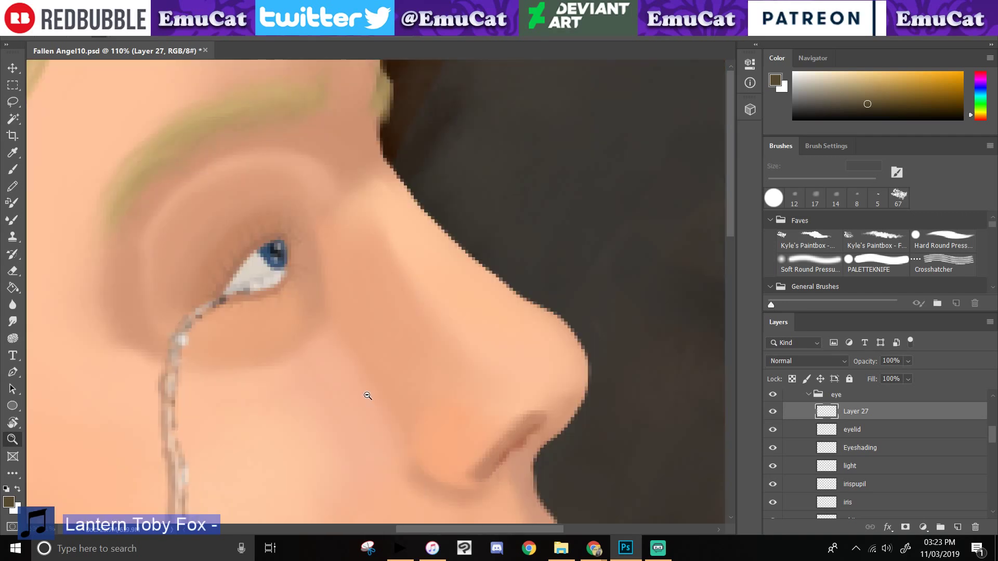
{"action": "key", "text": "e"}
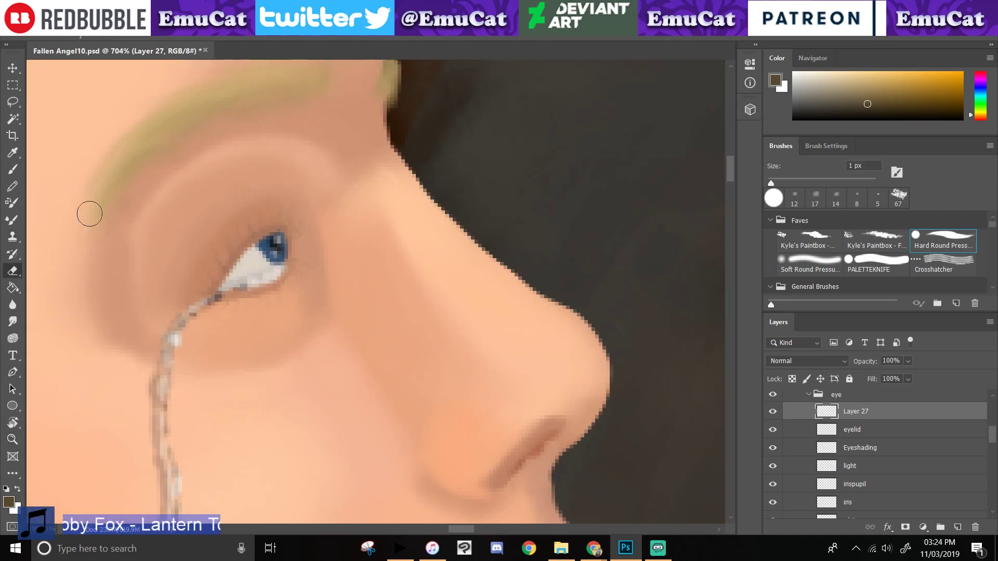
{"action": "left_click", "coordinate": [247, 34]}
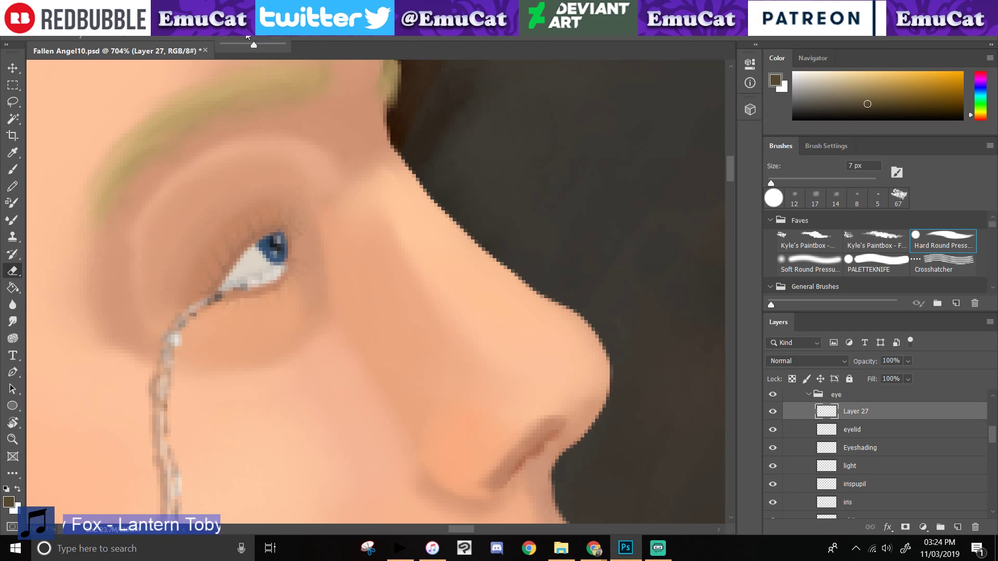
- Sample tan from the eyebrow area, repaint the fine eyelashes at 1 px, and save the painting
{"action": "left_click", "coordinate": [12, 153]}
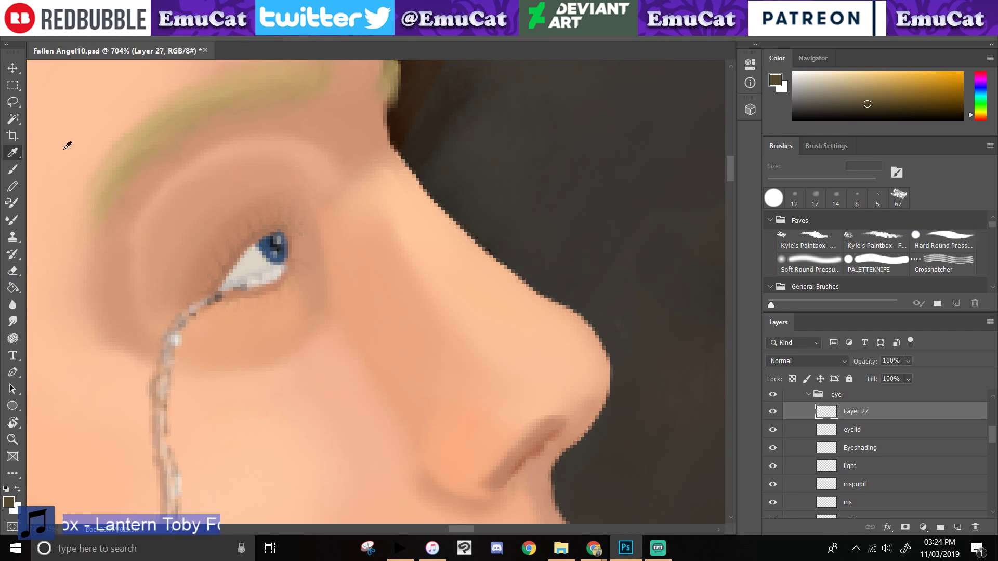
{"action": "left_click", "coordinate": [142, 150]}
{"action": "left_click", "coordinate": [12, 169]}
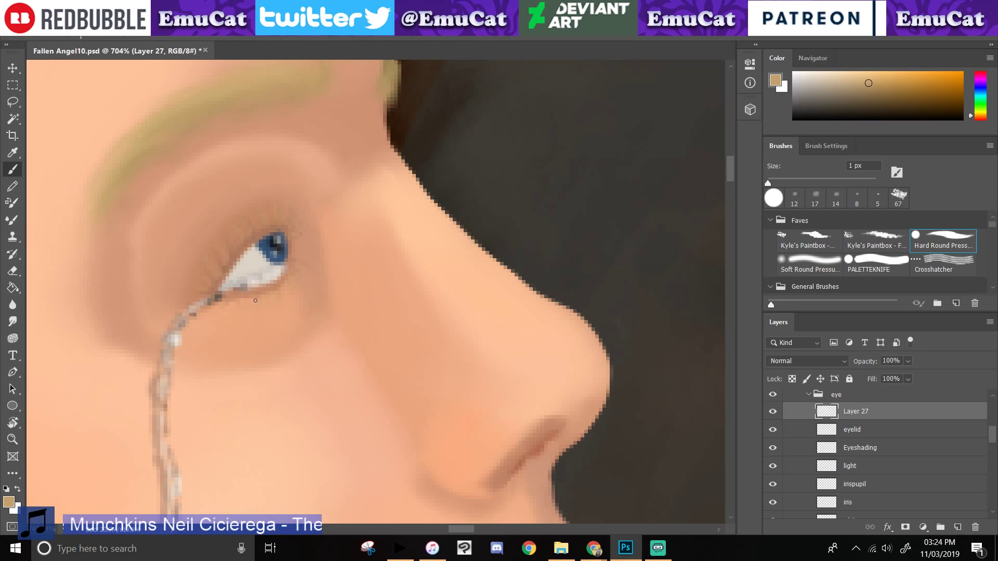
{"action": "key", "text": "z"}
{"action": "left_click_drag", "start_coordinate": [387, 187], "coordinate": [393, 454]}
{"action": "key", "text": "ctrl+s"}
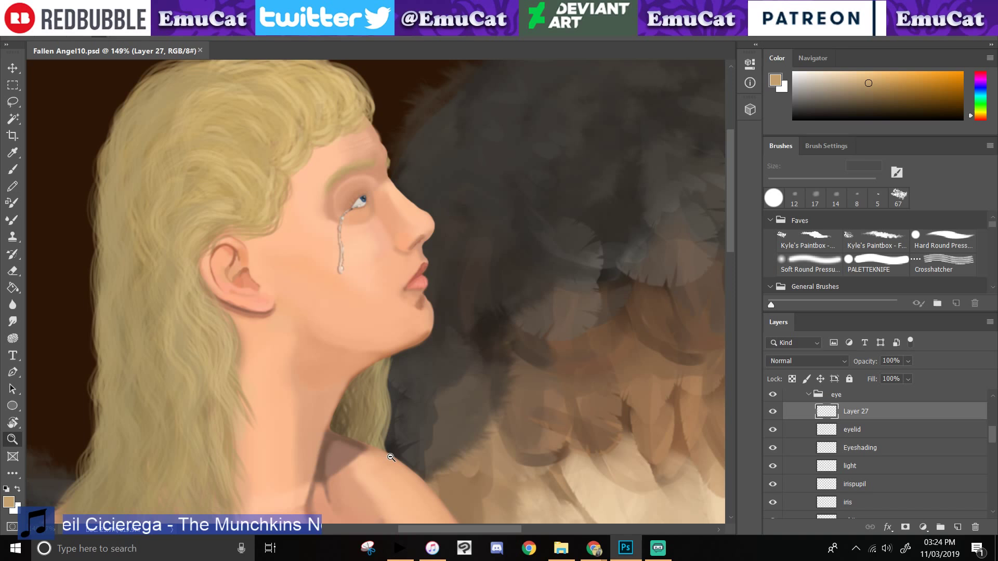
- Rename the eyelash layer as eyelashes
{"action": "key", "text": "ctrl+plus"}
{"action": "double_click", "coordinate": [856, 412]}
{"action": "type", "text": "eyelashes"}
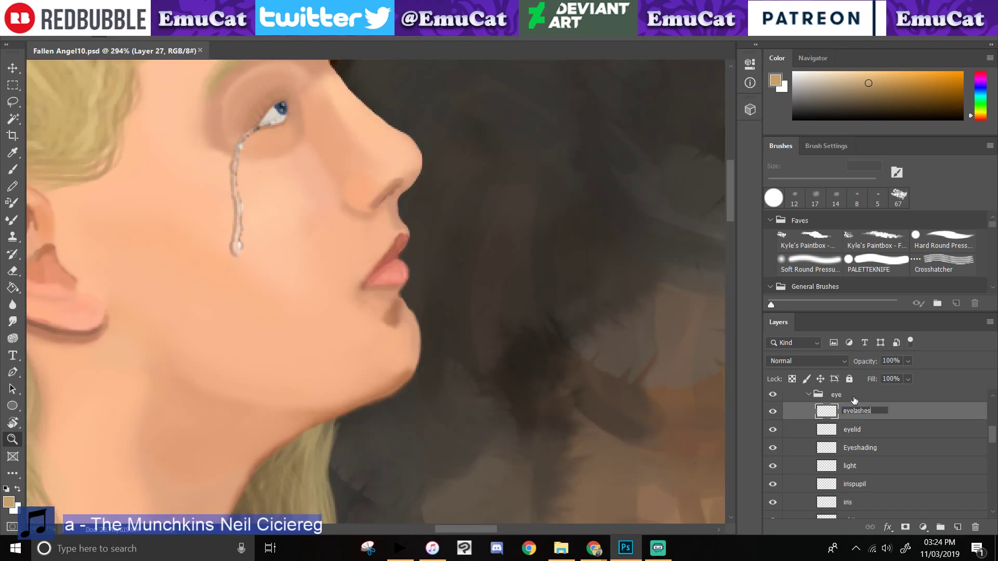
{"action": "key", "text": "Return"}
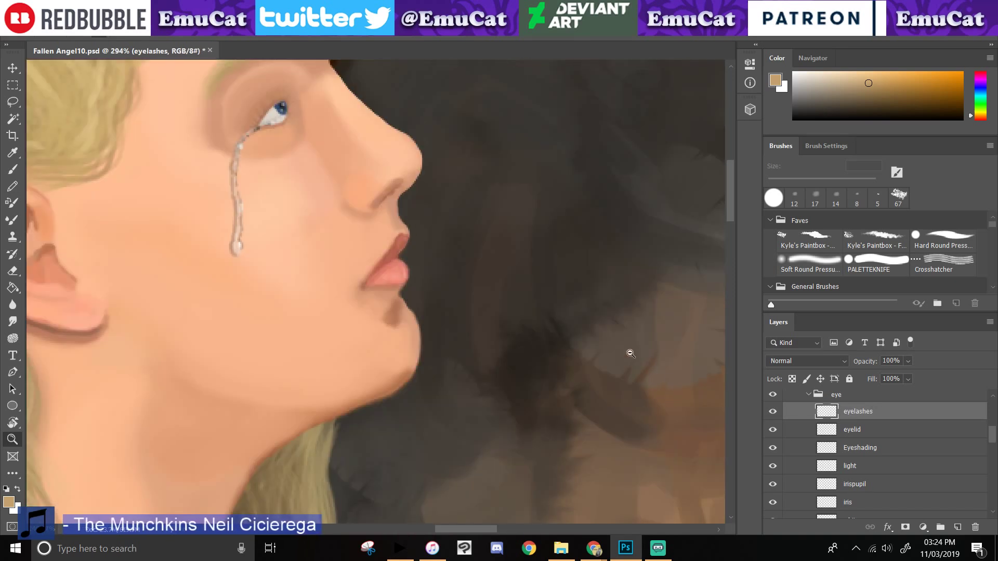
- On the Skin layer, broaden the shadow beneath the lower lip in reddish brown with a 17 px brush
{"action": "left_click_drag", "start_coordinate": [429, 300], "coordinate": [565, 365]}
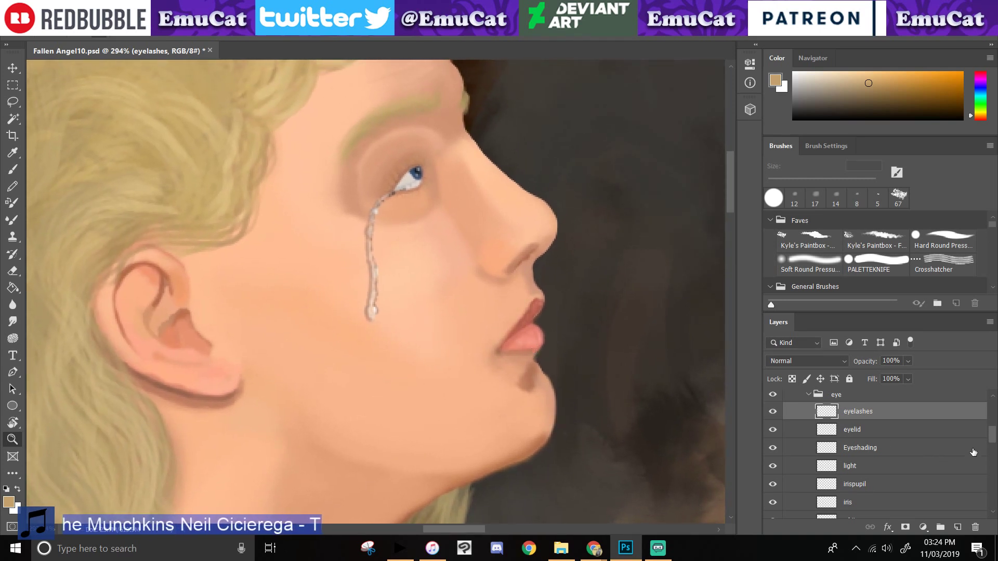
{"action": "left_click_drag", "start_coordinate": [994, 441], "coordinate": [990, 468]}
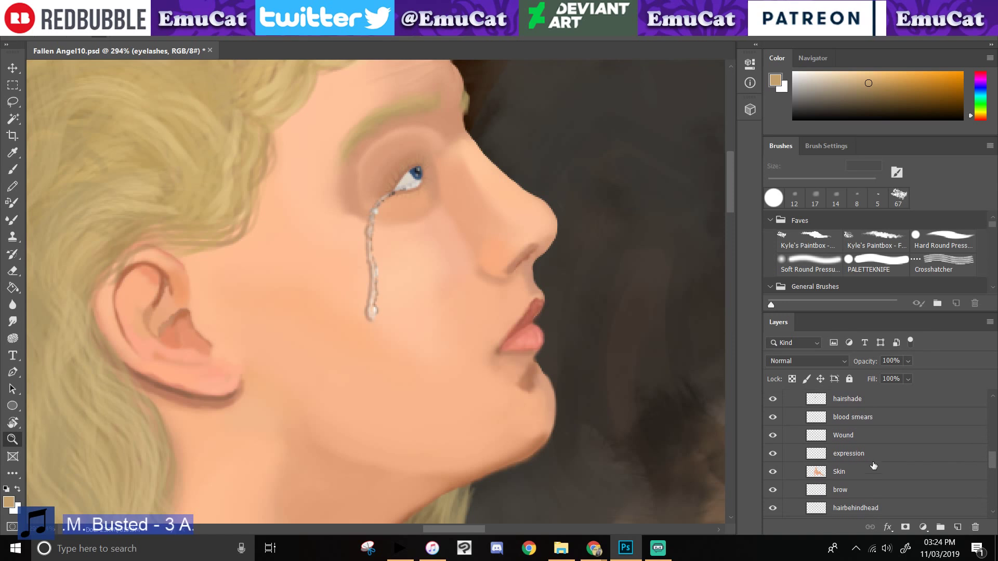
{"action": "left_click", "coordinate": [875, 471]}
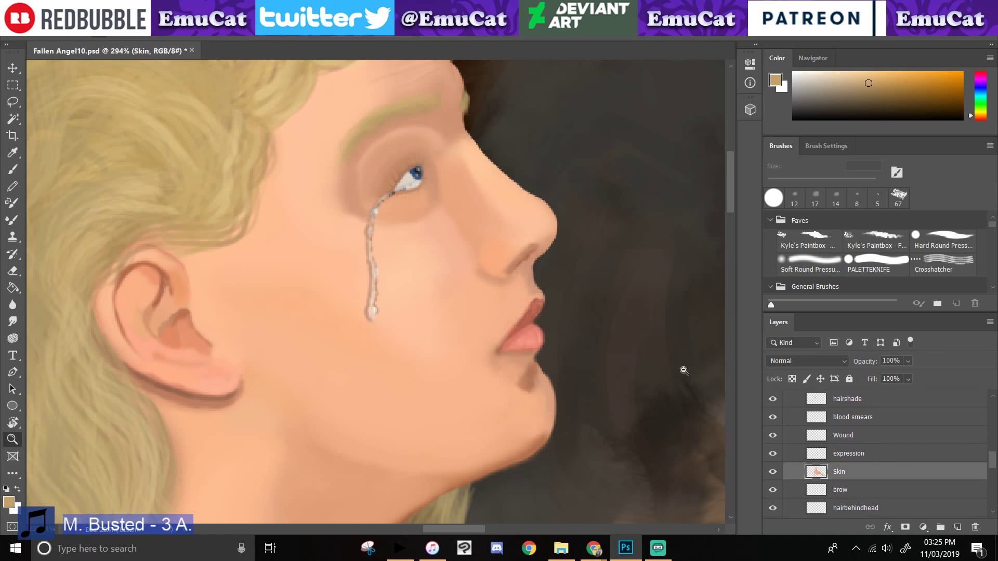
{"action": "left_click", "coordinate": [485, 327]}
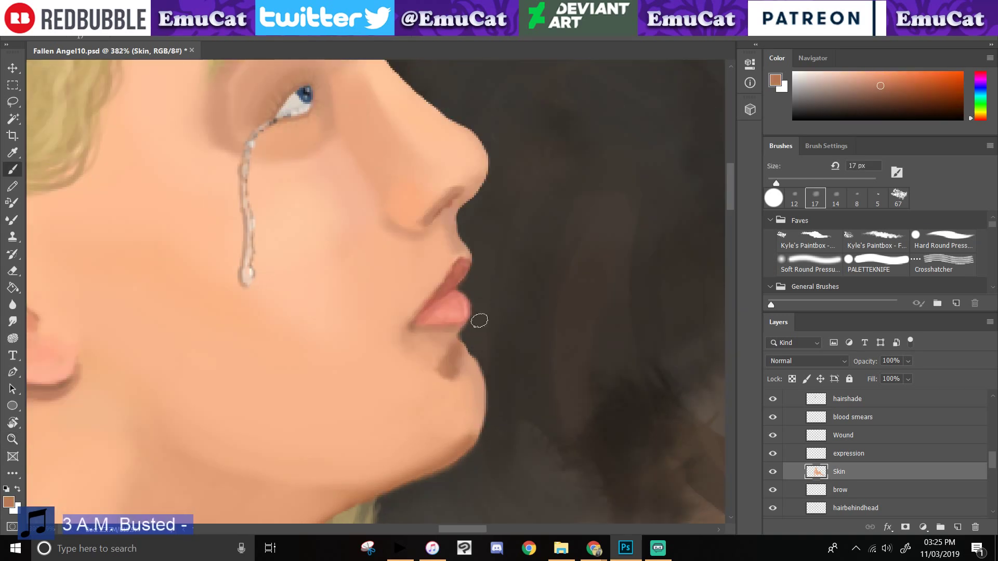
{"action": "mouse_move", "coordinate": [443, 376]}
{"action": "left_mouse_down"}
{"action": "mouse_move", "coordinate": [457, 356]}
{"action": "mouse_move", "coordinate": [461, 366]}
{"action": "left_mouse_up"}
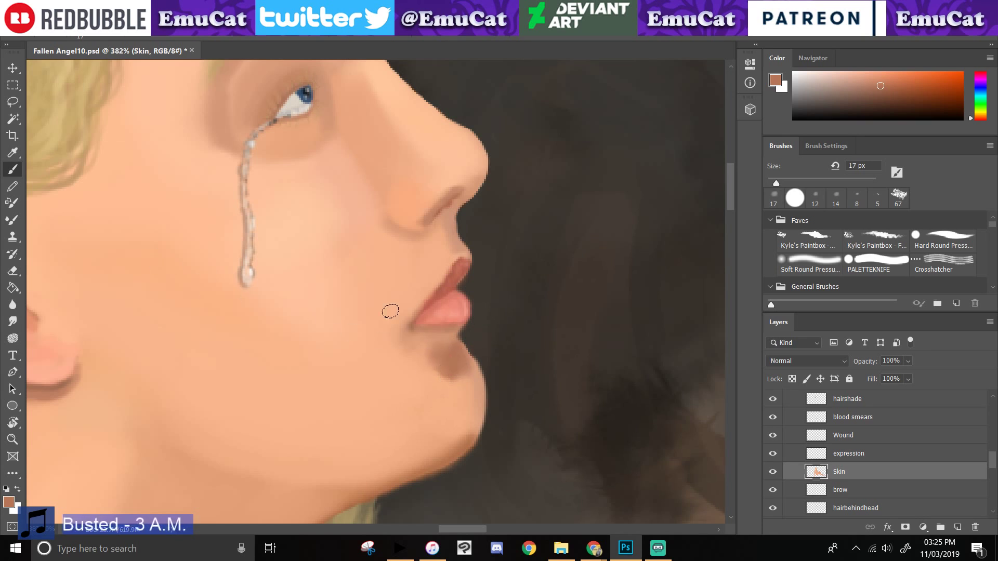
- Paint over the shadow beneath the lower lip with lighter skin tones sampled around the mouth and chin, at 17 px
{"action": "left_click", "coordinate": [14, 154]}
{"action": "left_click", "coordinate": [430, 339]}
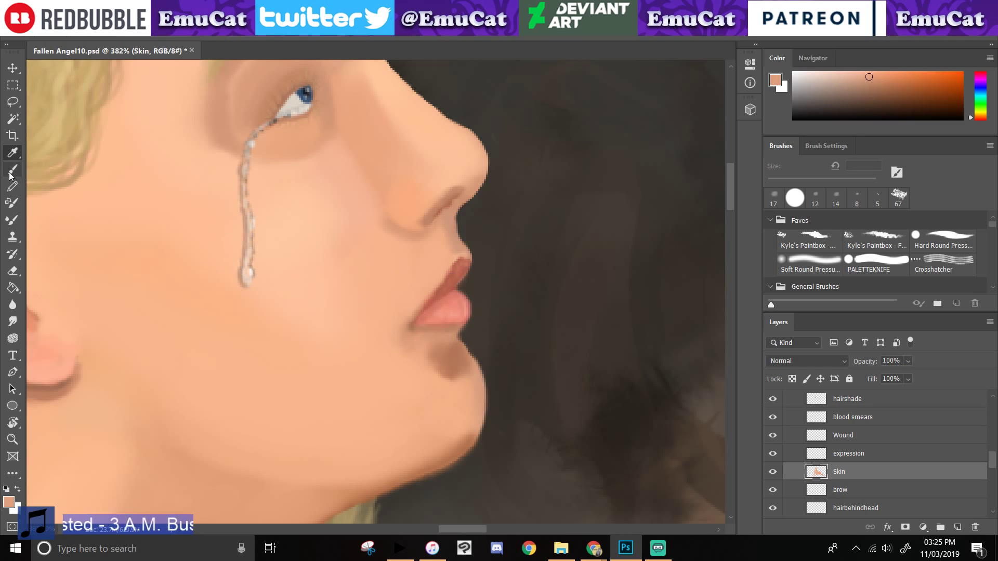
{"action": "left_click", "coordinate": [11, 173]}
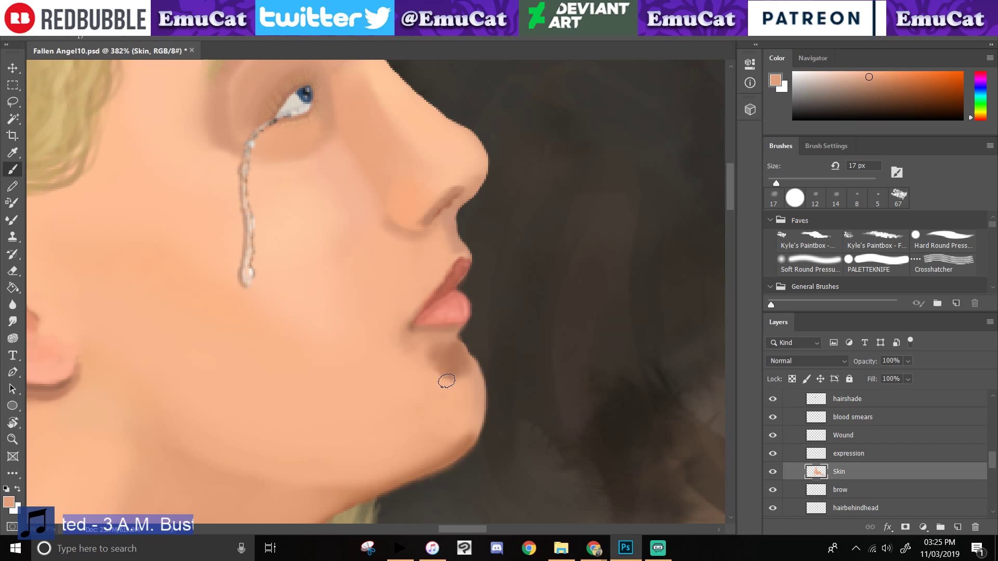
{"action": "mouse_move", "coordinate": [447, 381]}
{"action": "left_mouse_down"}
{"action": "mouse_move", "coordinate": [452, 361]}
{"action": "mouse_move", "coordinate": [456, 368]}
{"action": "mouse_move", "coordinate": [440, 371]}
{"action": "mouse_move", "coordinate": [466, 382]}
{"action": "mouse_move", "coordinate": [437, 360]}
{"action": "mouse_move", "coordinate": [422, 375]}
{"action": "left_mouse_up"}
{"action": "left_click", "coordinate": [441, 374], "text": "alt"}
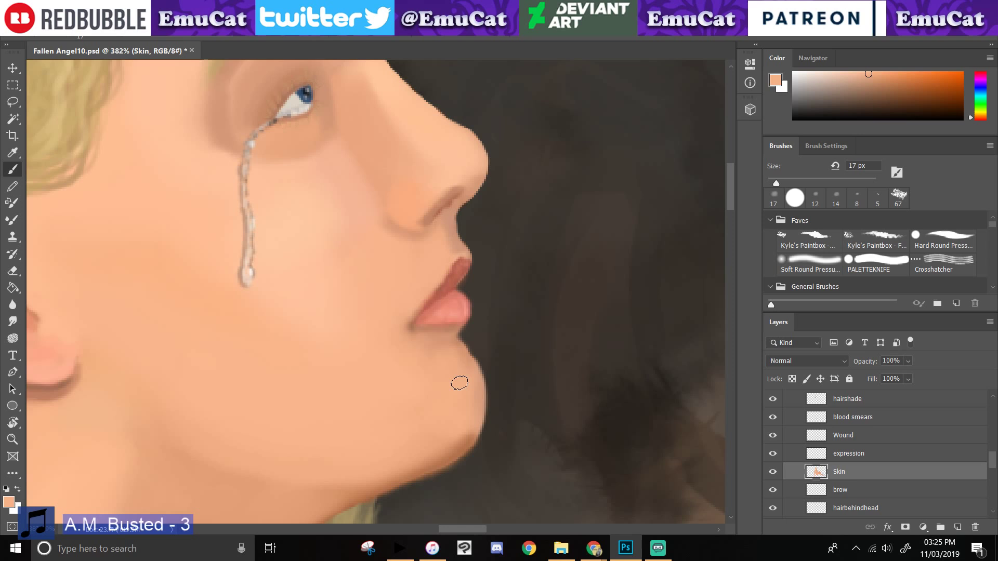
- Blend the cheek around the tear with light peach sampled from the lower cheek, using a 43 px brush
{"action": "left_click", "coordinate": [323, 345], "text": "alt"}
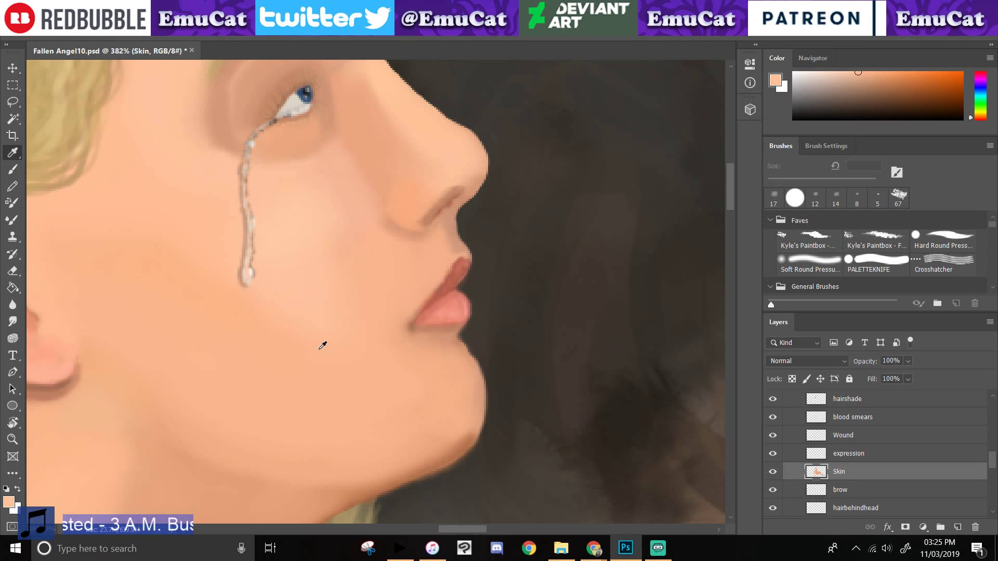
{"action": "left_click", "coordinate": [12, 170]}
{"action": "left_click", "coordinate": [791, 183]}
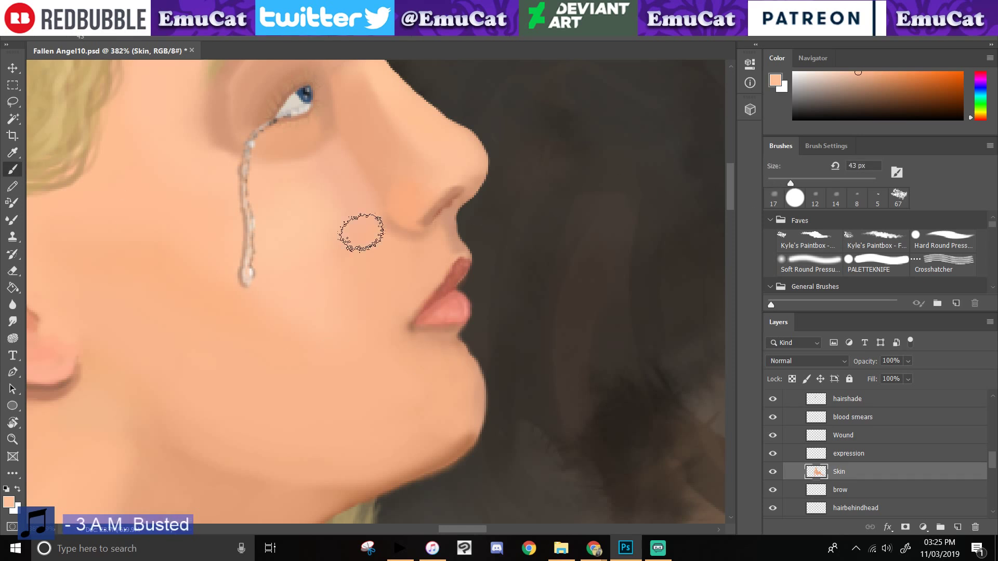
{"action": "mouse_move", "coordinate": [199, 222]}
{"action": "left_mouse_down"}
{"action": "mouse_move", "coordinate": [216, 227]}
{"action": "mouse_move", "coordinate": [323, 357]}
{"action": "mouse_move", "coordinate": [299, 325]}
{"action": "left_mouse_up"}
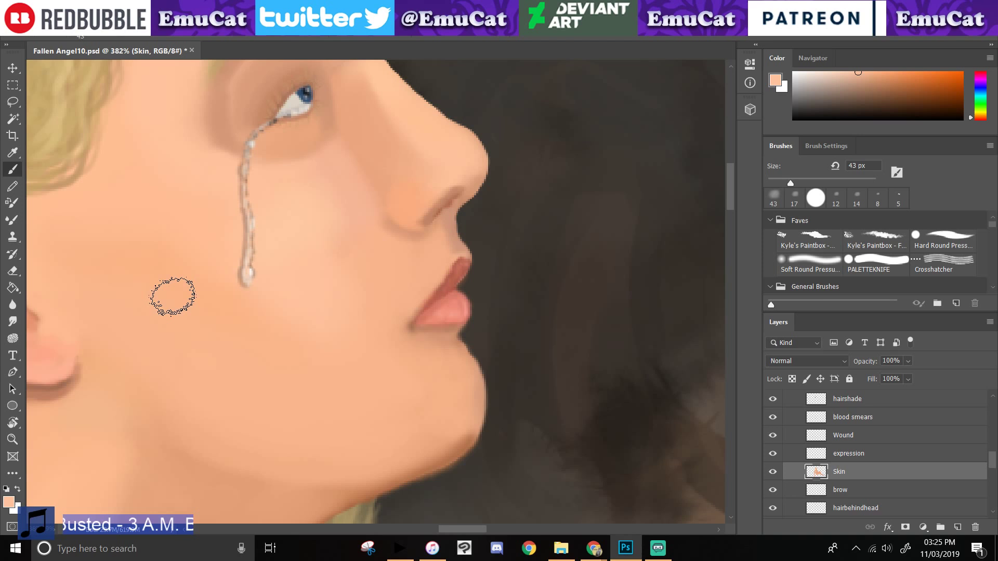
- Smooth the chin with the light peach at 18 px, then blend the jaw and cheek at 43 px
{"action": "key", "text": "bracketleft"}
{"action": "key", "text": "bracketleft"}
{"action": "key", "text": "bracketleft"}
{"action": "key", "text": "bracketleft"}
{"action": "key", "text": "bracketleft"}
{"action": "left_click_drag", "start_coordinate": [420, 381], "coordinate": [422, 396]}
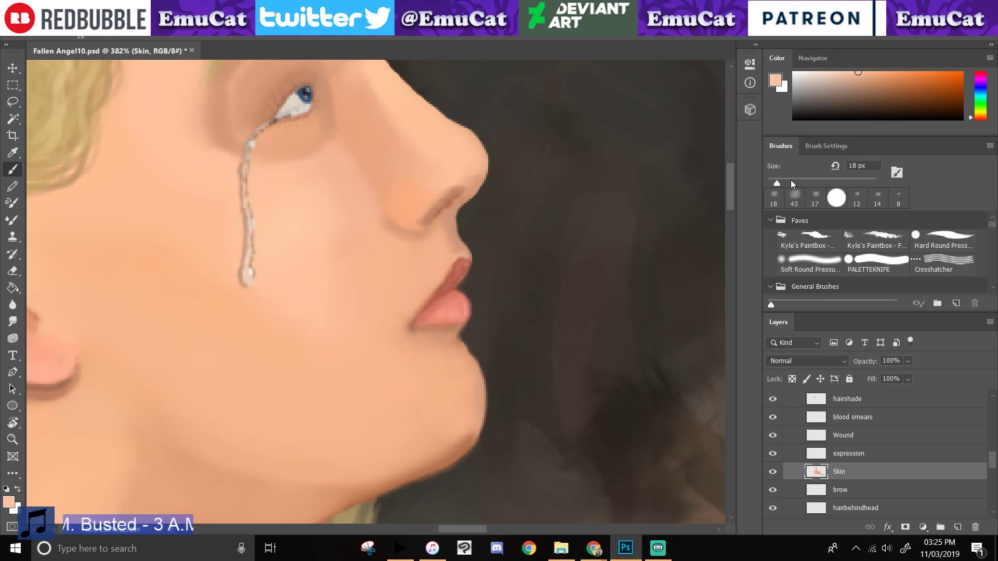
{"action": "left_click", "coordinate": [794, 197]}
{"action": "mouse_move", "coordinate": [400, 382]}
{"action": "left_mouse_down"}
{"action": "mouse_move", "coordinate": [401, 394]}
{"action": "mouse_move", "coordinate": [248, 315]}
{"action": "left_mouse_up"}
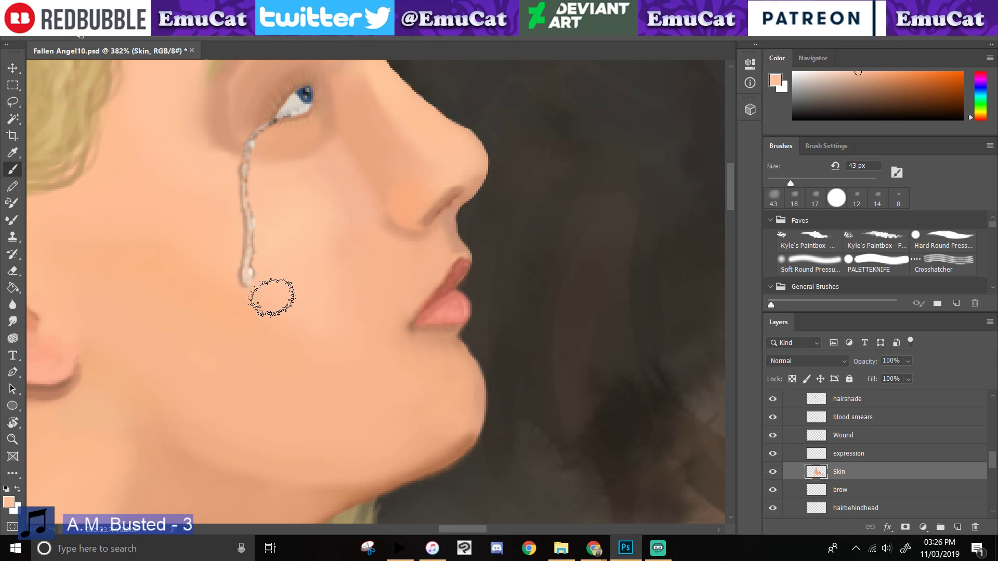
- Smooth the cheek around the tear with light peach tones sampled from the surrounding skin, using the 43 px brush
{"action": "left_click", "coordinate": [13, 153]}
{"action": "left_click", "coordinate": [184, 159]}
{"action": "left_click", "coordinate": [13, 169]}
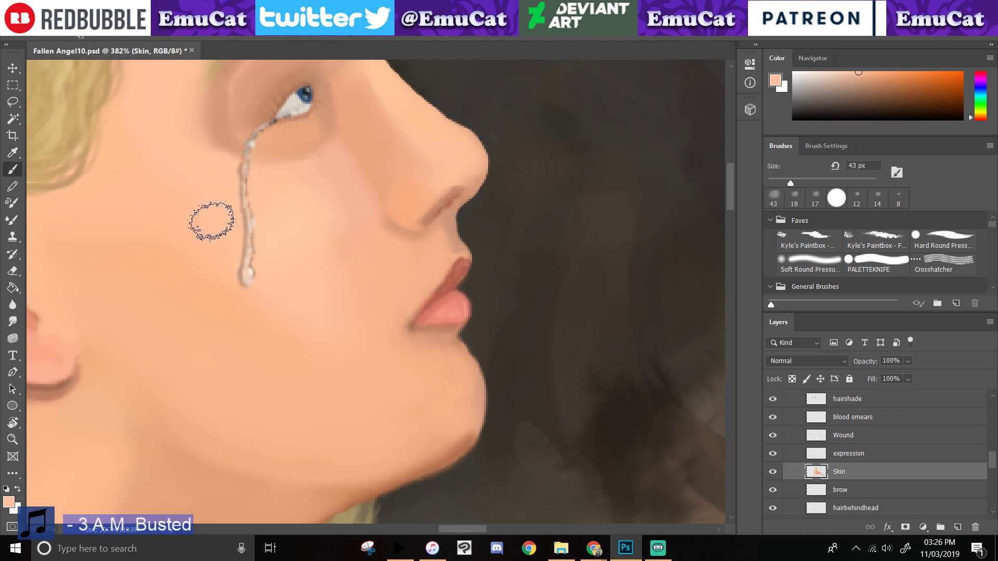
{"action": "left_click", "coordinate": [12, 152]}
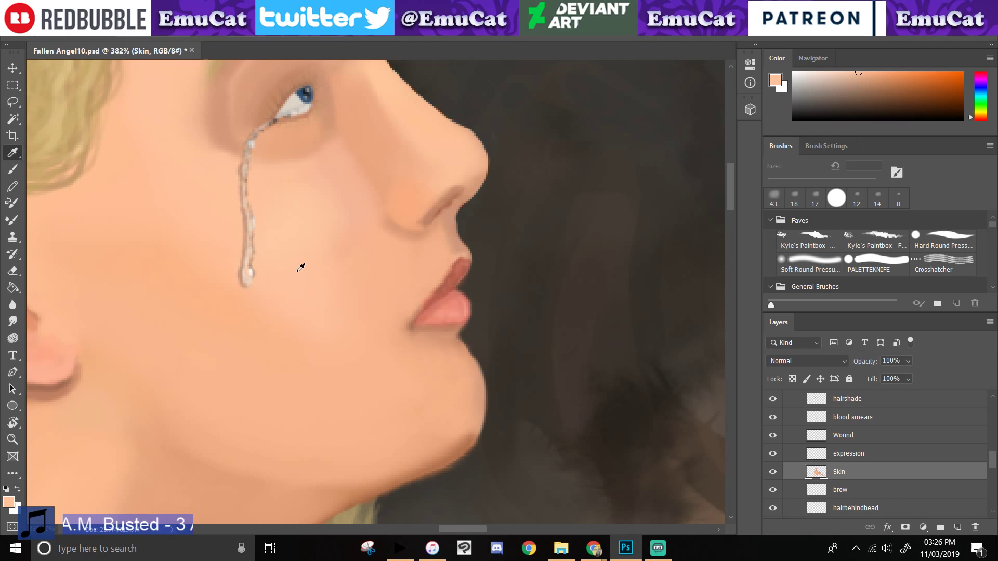
{"action": "key", "text": "b"}
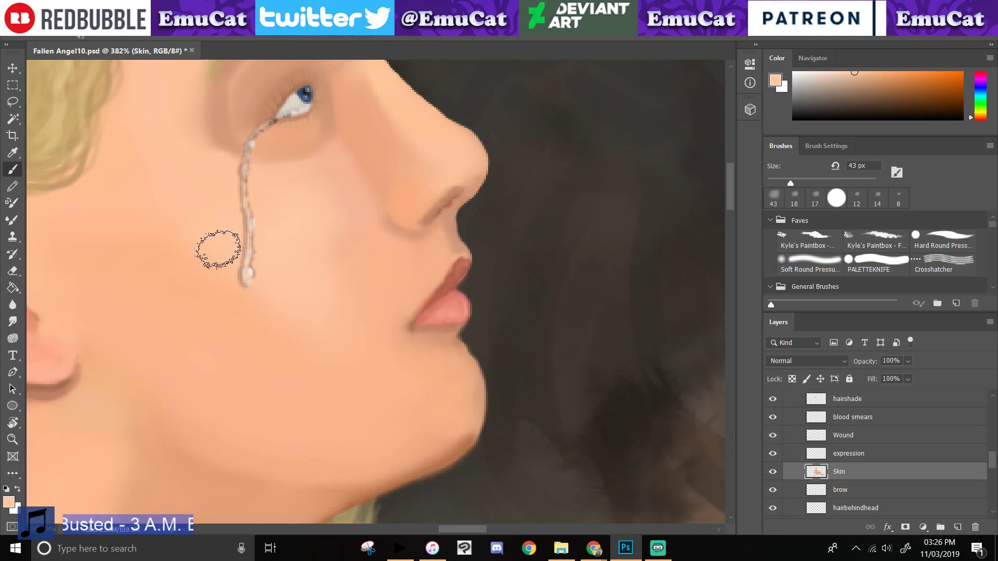
{"action": "left_click_drag", "start_coordinate": [174, 277], "coordinate": [284, 343]}
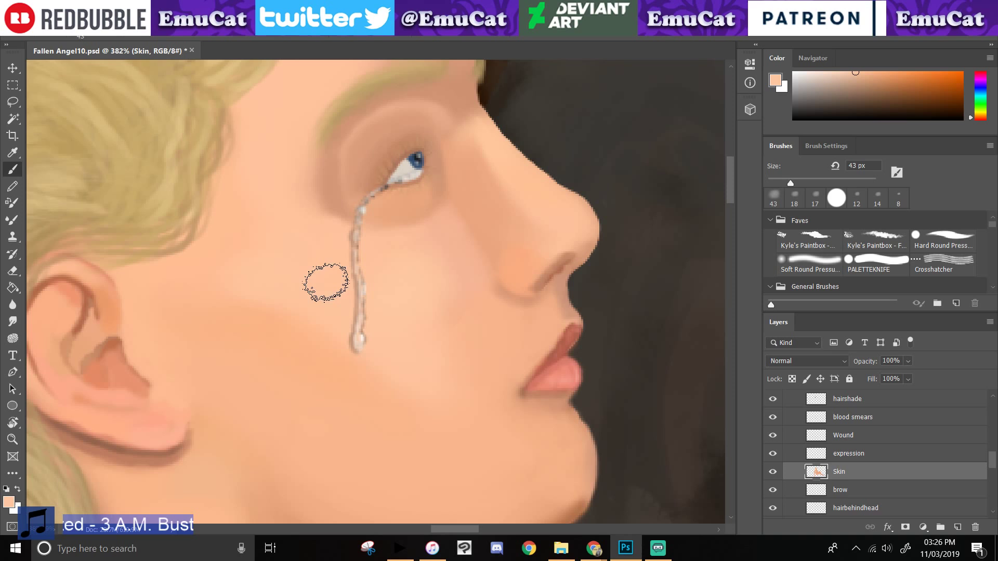
{"action": "left_click_drag", "start_coordinate": [326, 283], "coordinate": [320, 236]}
{"action": "left_click", "coordinate": [293, 421], "text": "alt"}
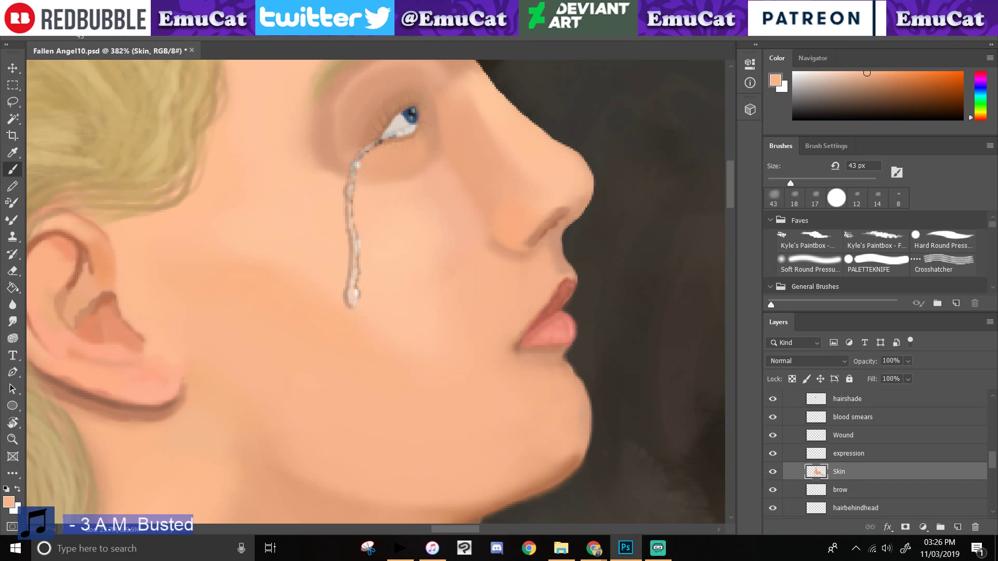
- Save the painting as a new version named Fallen Angel11.psd
{"action": "left_click", "coordinate": [58, 31]}
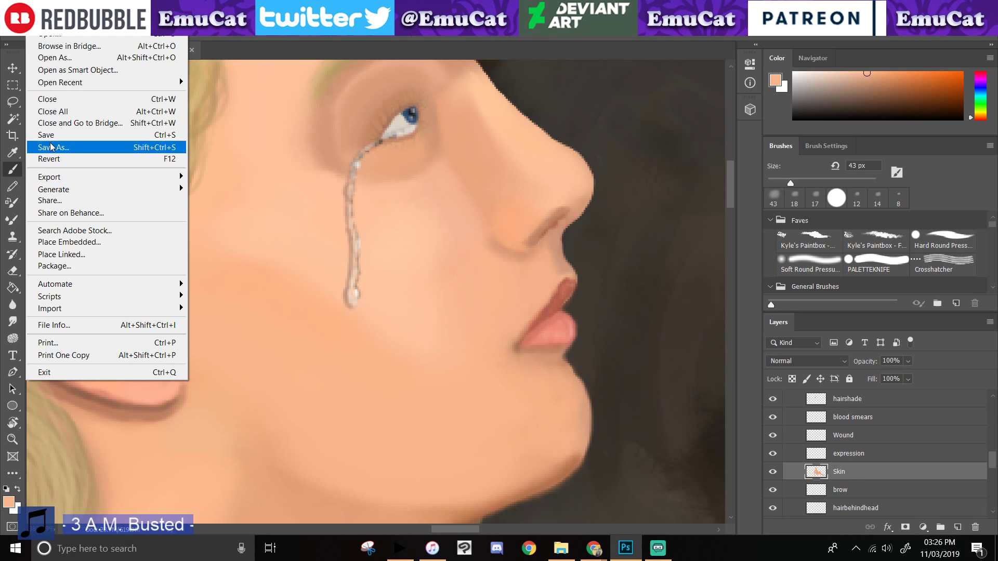
{"action": "left_click", "coordinate": [51, 147]}
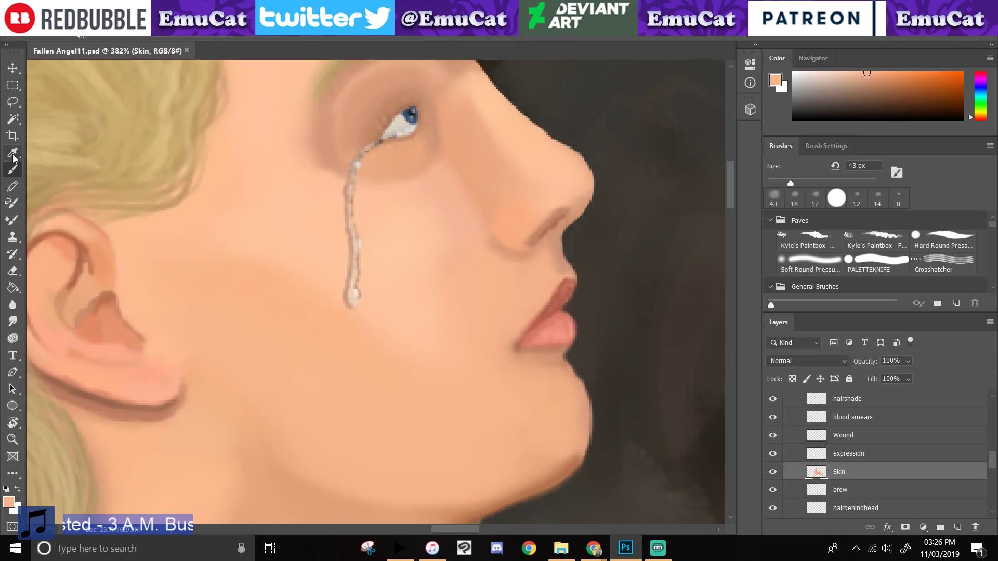
- Paint a soft shadow on the cheek beside the mouth at 43 px, using a darker skin tone sampled below the mouth corner
{"action": "left_click", "coordinate": [12, 152]}
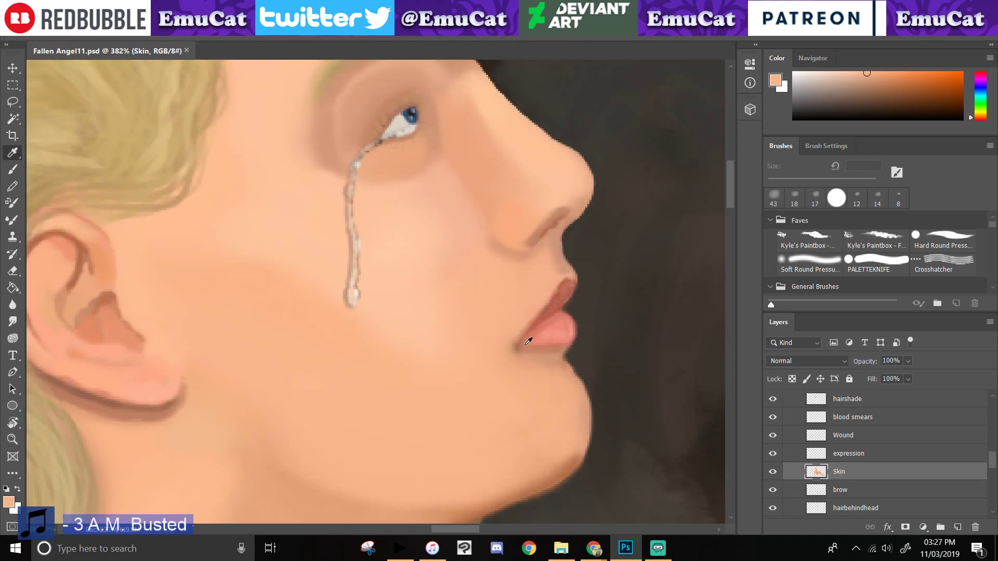
{"action": "left_click", "coordinate": [531, 363]}
{"action": "left_click", "coordinate": [13, 169]}
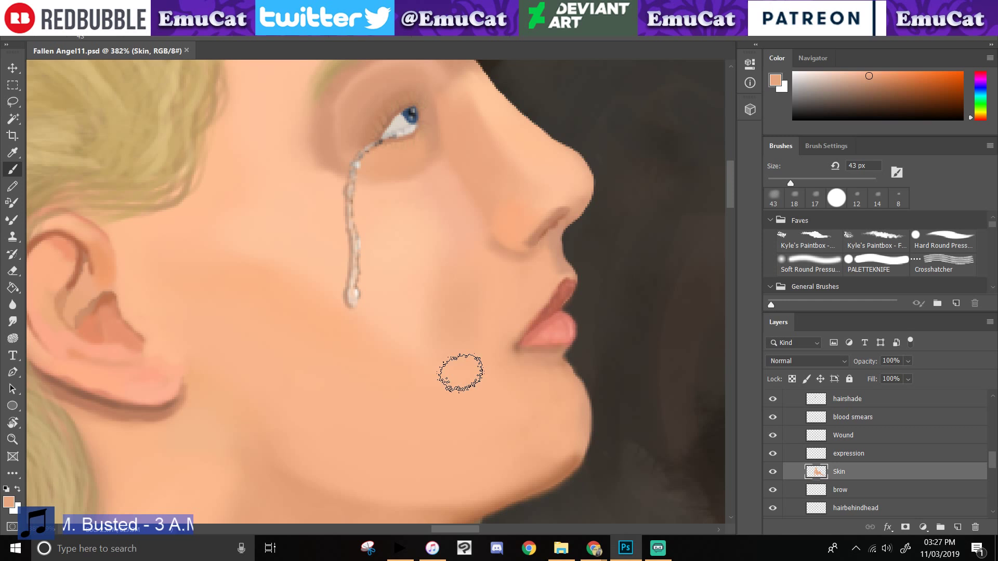
{"action": "left_click_drag", "start_coordinate": [460, 373], "coordinate": [482, 385]}
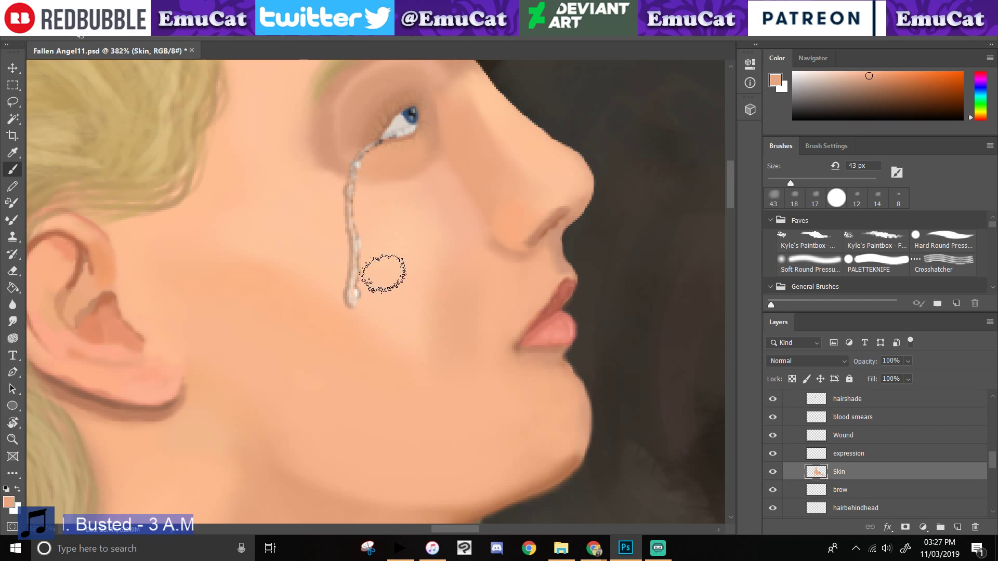
{"action": "left_click_drag", "start_coordinate": [448, 294], "coordinate": [457, 352]}
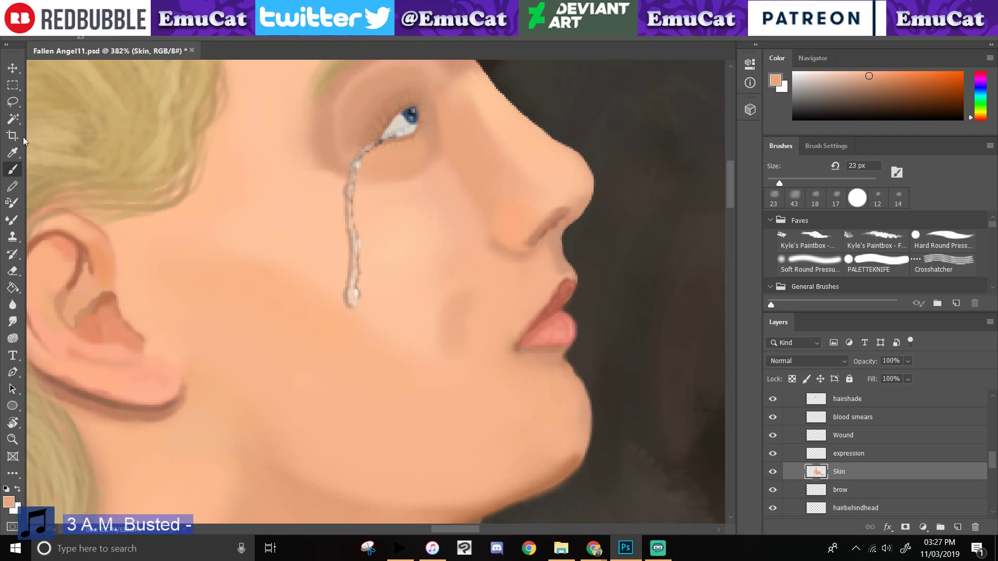
- Soften the shadow beside the mouth at 43 px with peach tones sampled between nose and mouth and from the cheek
{"action": "left_click", "coordinate": [13, 152]}
{"action": "left_click", "coordinate": [496, 298]}
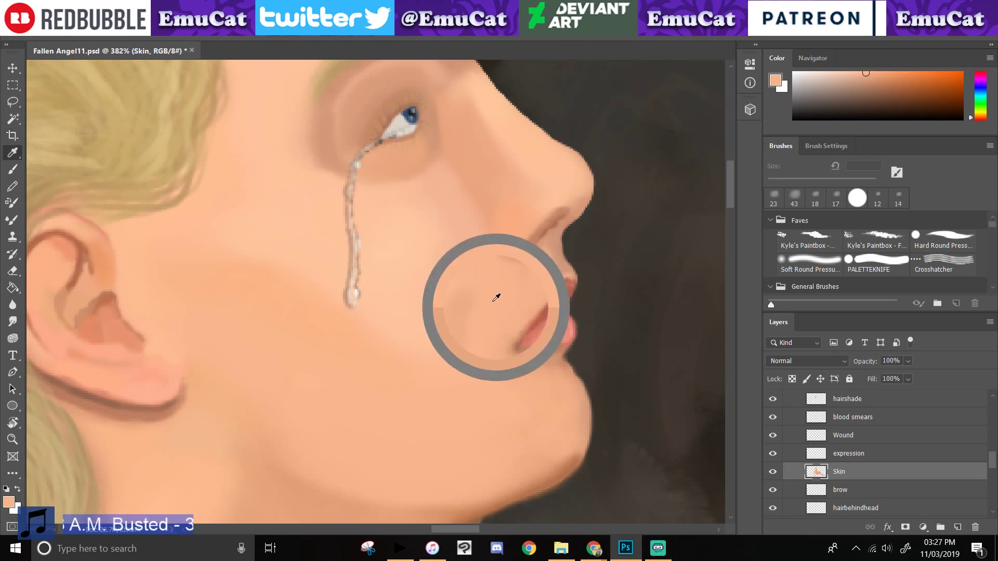
{"action": "key", "text": "b"}
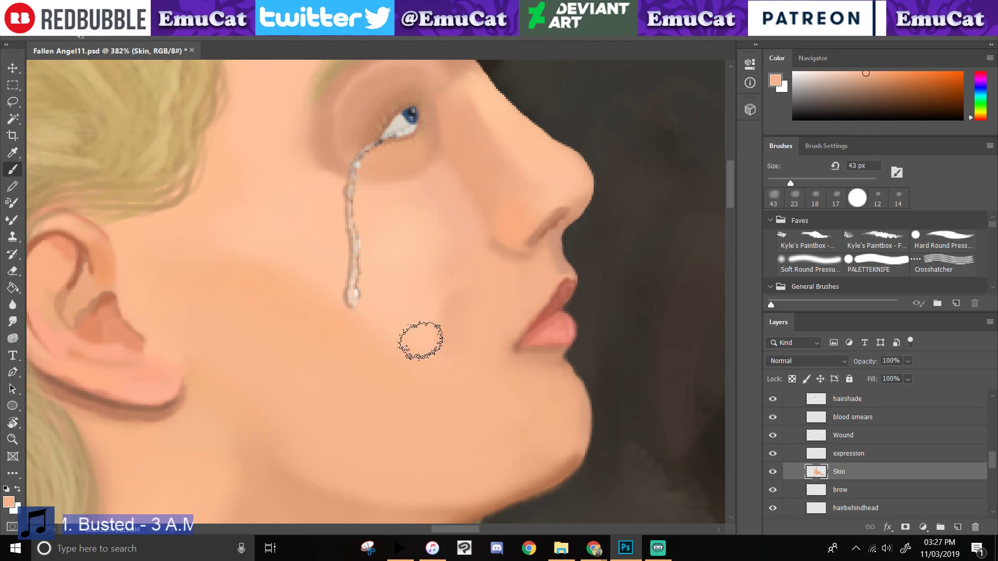
{"action": "left_click", "coordinate": [7, 155]}
{"action": "left_click", "coordinate": [411, 299]}
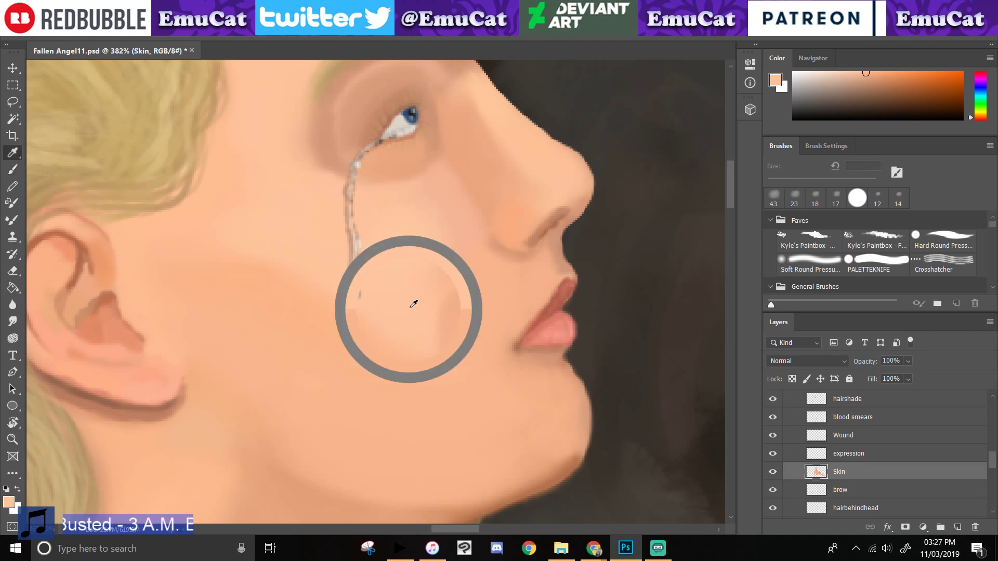
{"action": "left_click", "coordinate": [9, 167]}
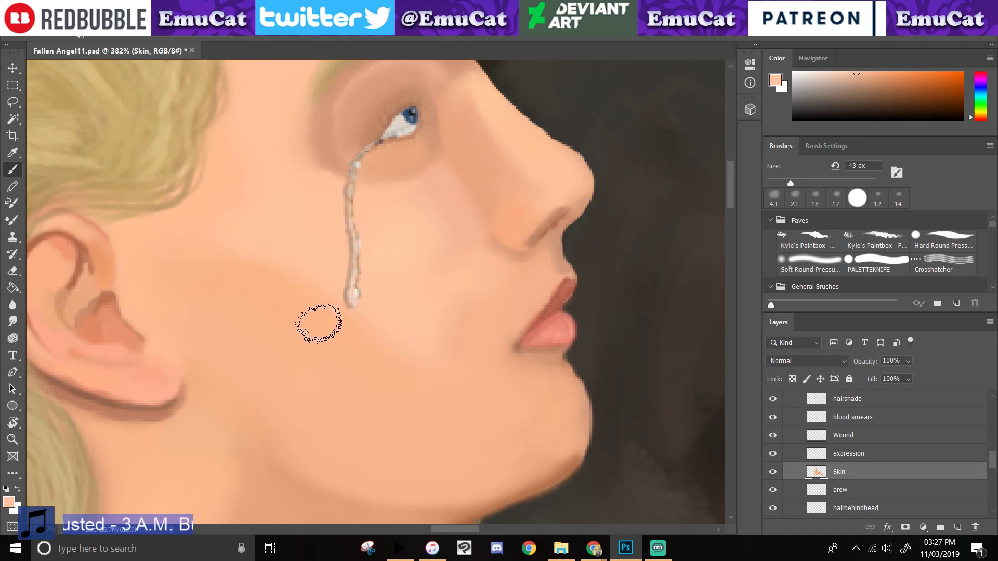
- Blend the cheek around the lower end of the tear with freshly sampled peach tones at 43 px
{"action": "left_click", "coordinate": [13, 152]}
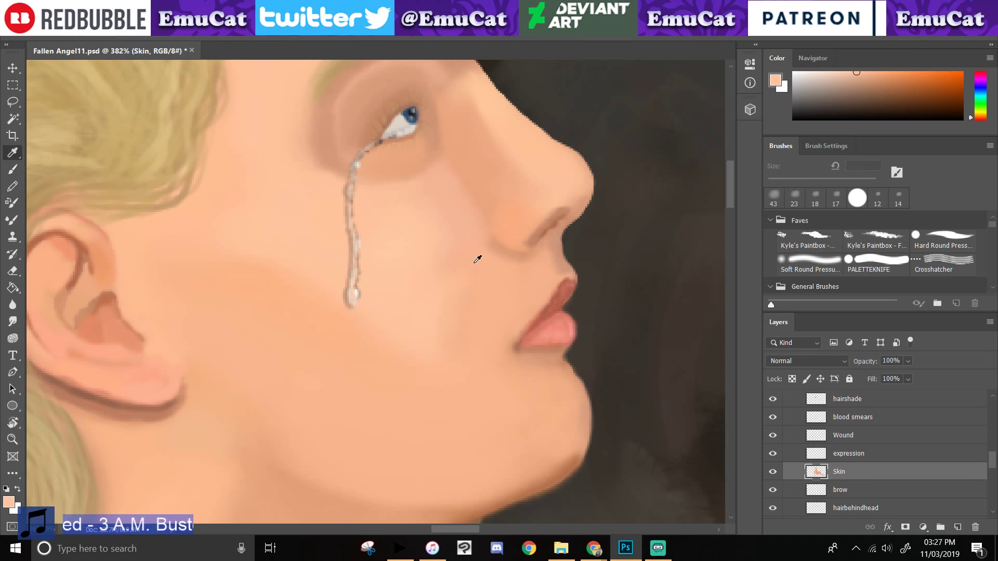
{"action": "left_click", "coordinate": [212, 209]}
{"action": "key", "text": "b"}
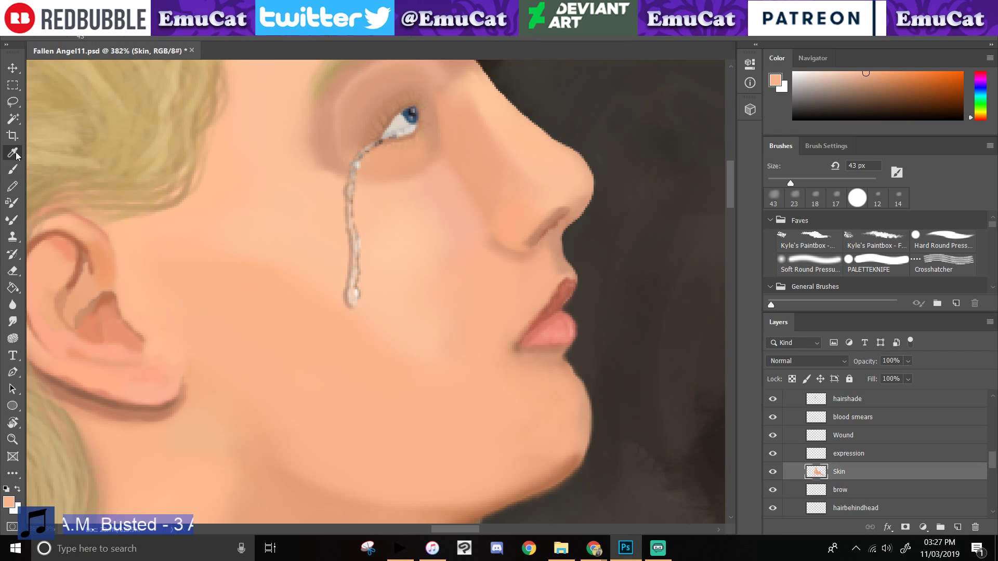
{"action": "left_click", "coordinate": [13, 169]}
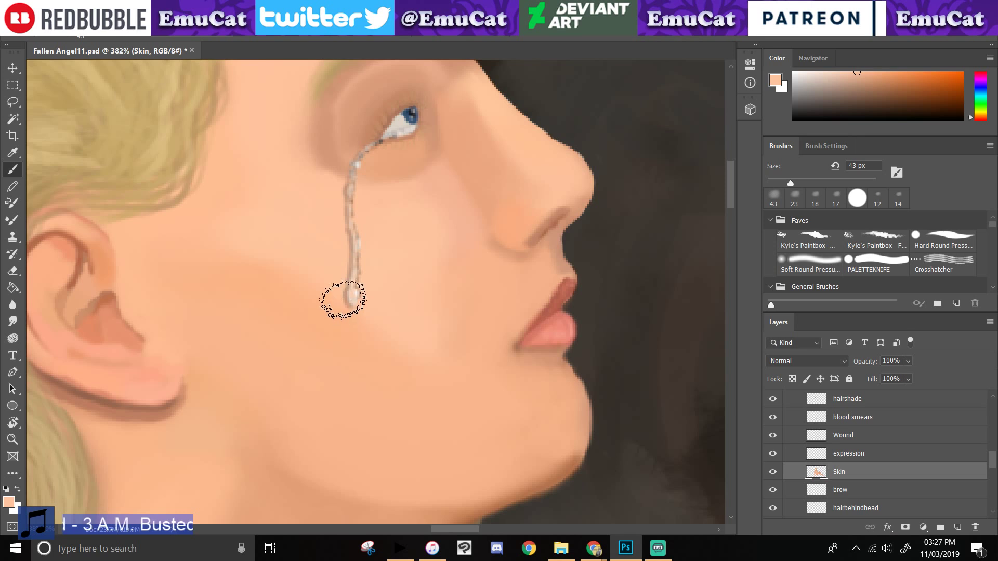
{"action": "left_click_drag", "start_coordinate": [479, 164], "coordinate": [421, 217]}
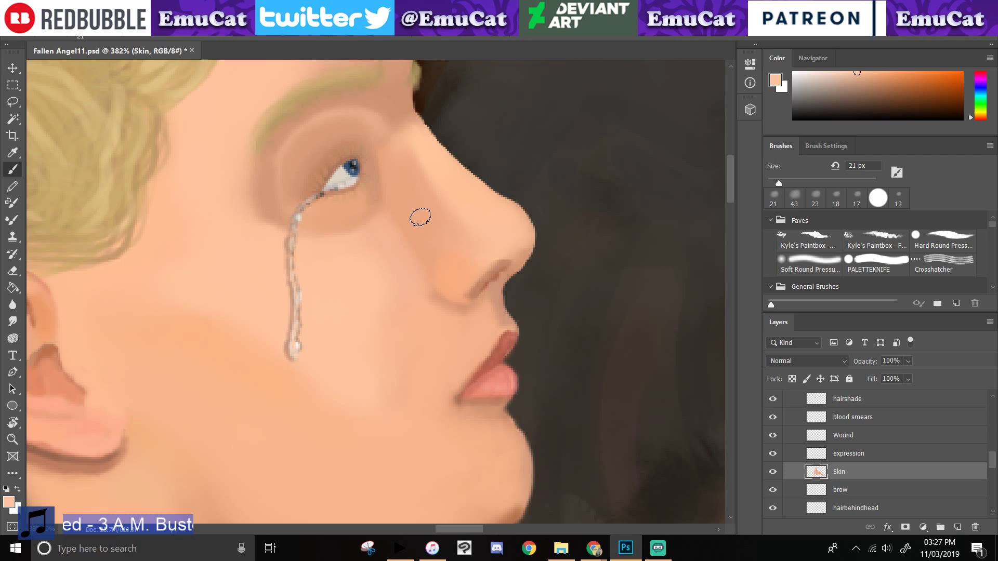
{"action": "key", "text": "ctrl"}
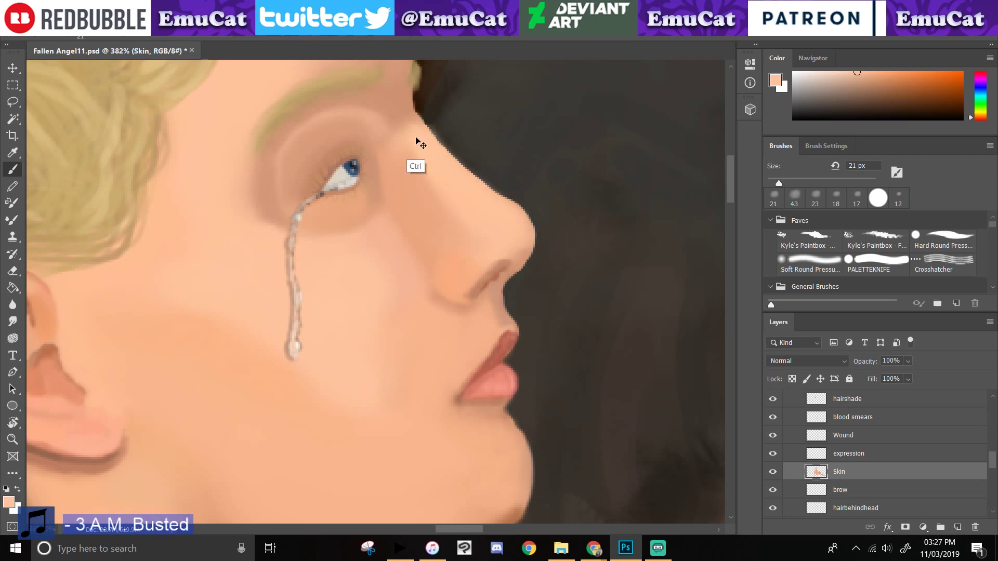
{"action": "key", "text": "w"}
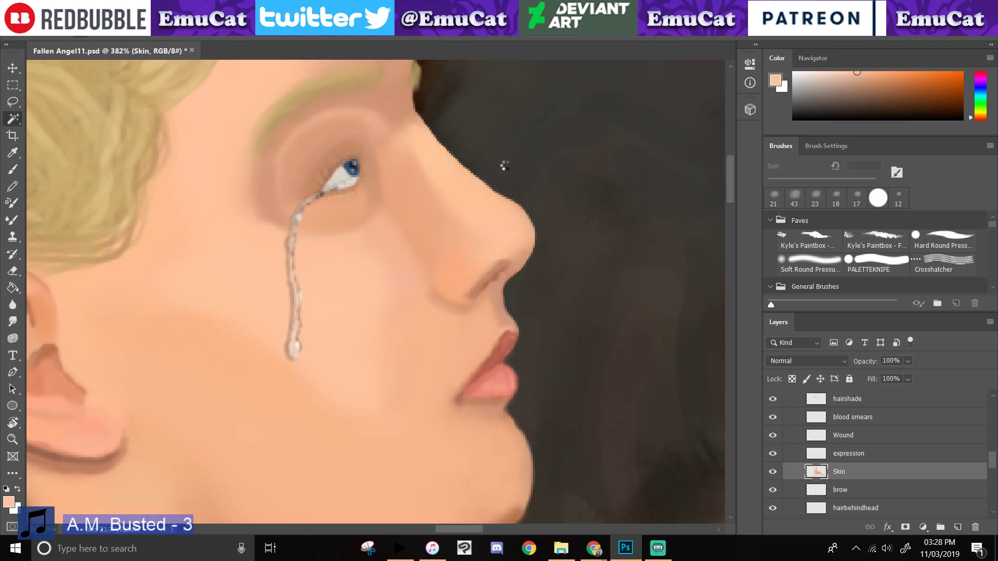
{"action": "left_click", "coordinate": [504, 165]}
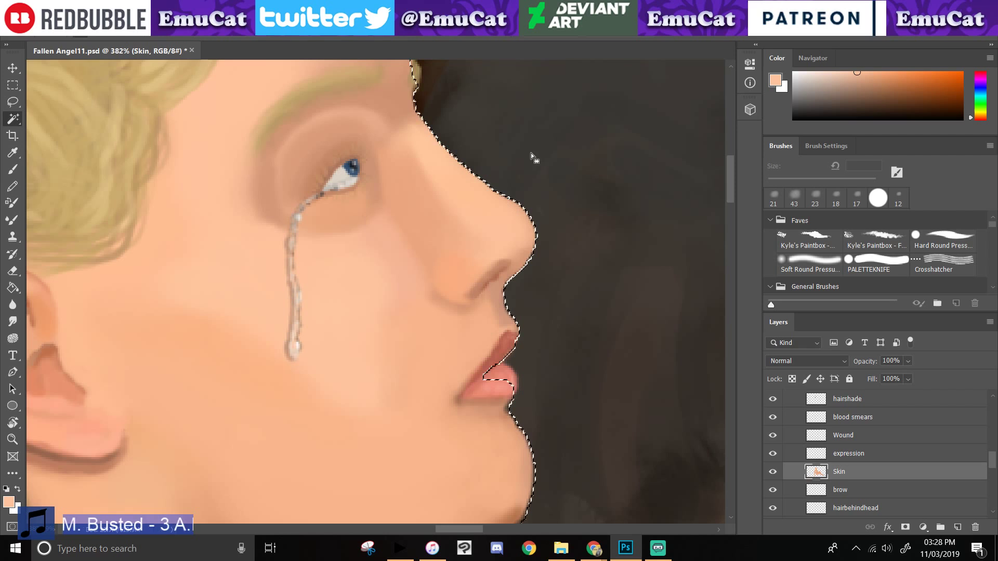
{"action": "key", "text": "ctrl+d"}
{"action": "key", "text": "b"}
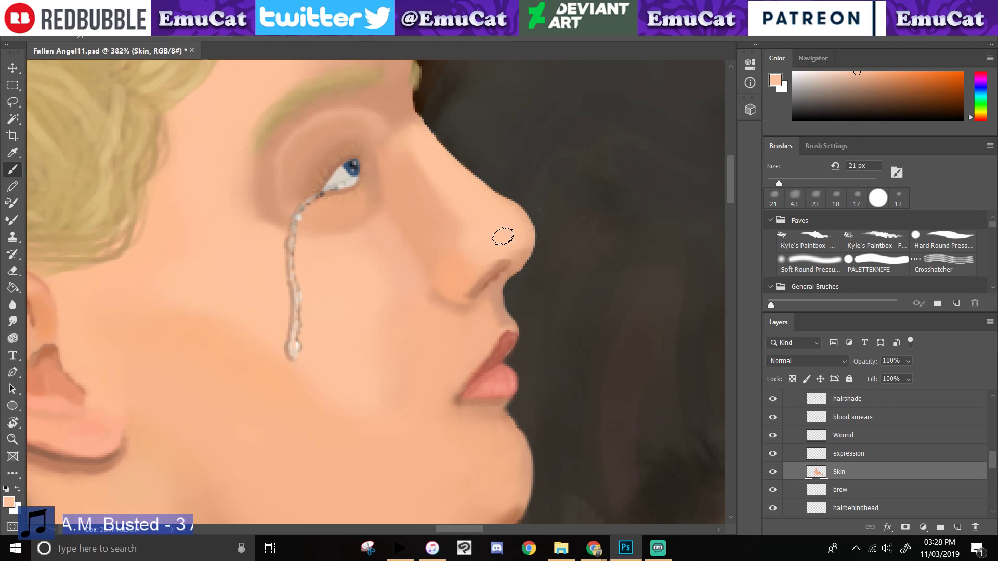
- Paint a darker tan shadow across the lower cheek and jaw, extending toward the ear, with the 43 px brush
{"action": "left_click_drag", "start_coordinate": [321, 369], "coordinate": [329, 301]}
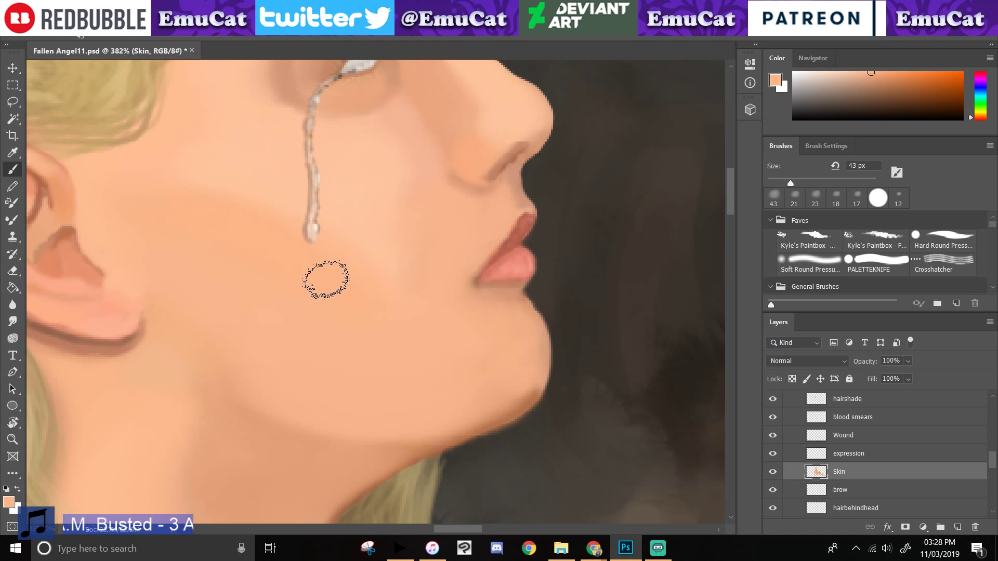
{"action": "mouse_move", "coordinate": [326, 280]}
{"action": "left_mouse_down"}
{"action": "mouse_move", "coordinate": [336, 337]}
{"action": "mouse_move", "coordinate": [345, 303]}
{"action": "mouse_move", "coordinate": [344, 321]}
{"action": "mouse_move", "coordinate": [322, 345]}
{"action": "mouse_move", "coordinate": [316, 373]}
{"action": "mouse_move", "coordinate": [341, 414]}
{"action": "mouse_move", "coordinate": [309, 291]}
{"action": "mouse_move", "coordinate": [306, 405]}
{"action": "mouse_move", "coordinate": [292, 323]}
{"action": "mouse_move", "coordinate": [277, 398]}
{"action": "mouse_move", "coordinate": [281, 340]}
{"action": "mouse_move", "coordinate": [252, 308]}
{"action": "mouse_move", "coordinate": [259, 387]}
{"action": "mouse_move", "coordinate": [226, 282]}
{"action": "mouse_move", "coordinate": [206, 279]}
{"action": "mouse_move", "coordinate": [291, 356]}
{"action": "mouse_move", "coordinate": [235, 291]}
{"action": "left_mouse_up"}
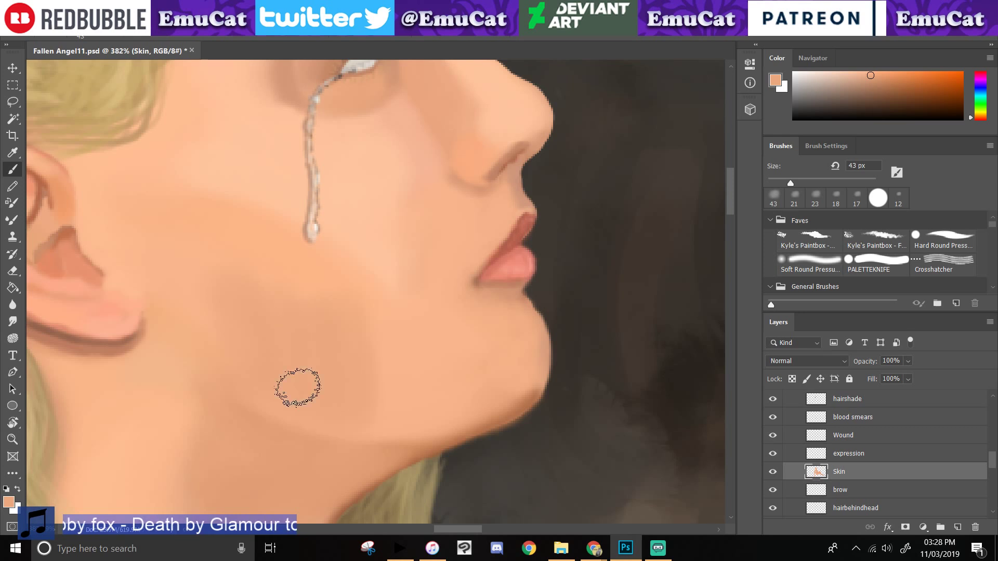
{"action": "left_click_drag", "start_coordinate": [298, 388], "coordinate": [143, 246]}
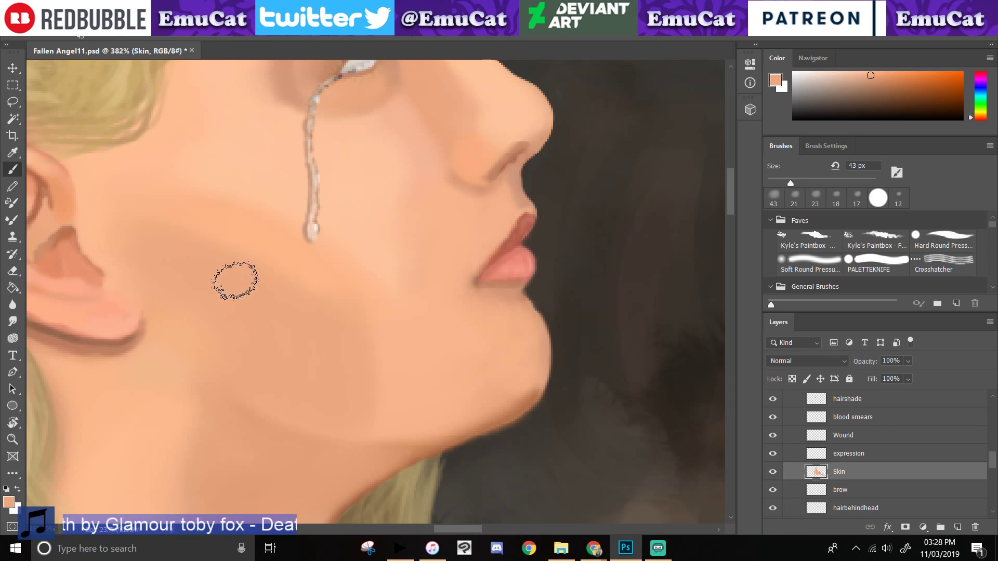
{"action": "mouse_move", "coordinate": [234, 316]}
{"action": "left_mouse_down"}
{"action": "mouse_move", "coordinate": [294, 436]}
{"action": "mouse_move", "coordinate": [252, 288]}
{"action": "left_mouse_up"}
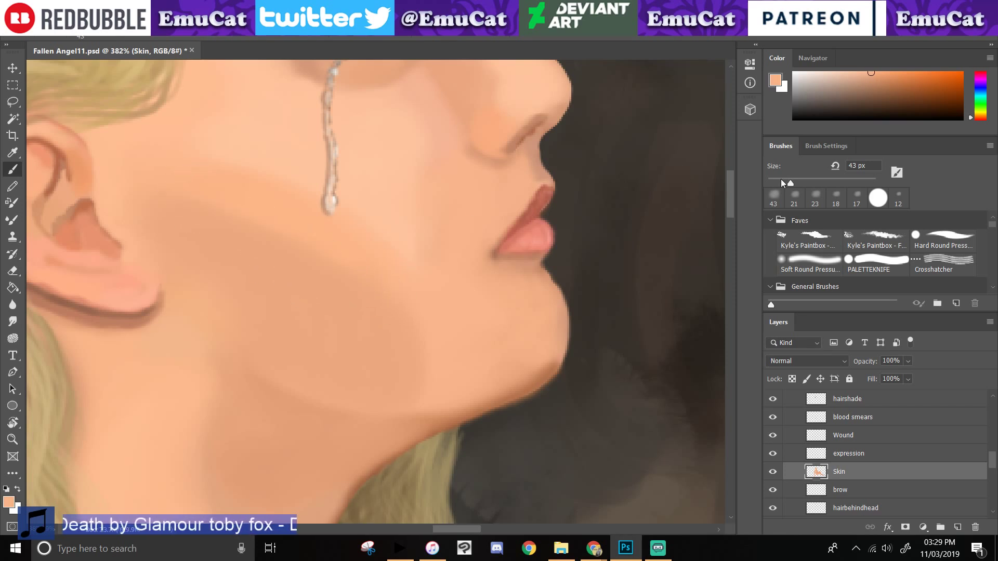
- Reduce the brush to 30 px, blend the cheekbone's shadow edge, and extend the jaw shading toward the chin
{"action": "left_click_drag", "start_coordinate": [792, 183], "coordinate": [787, 185]}
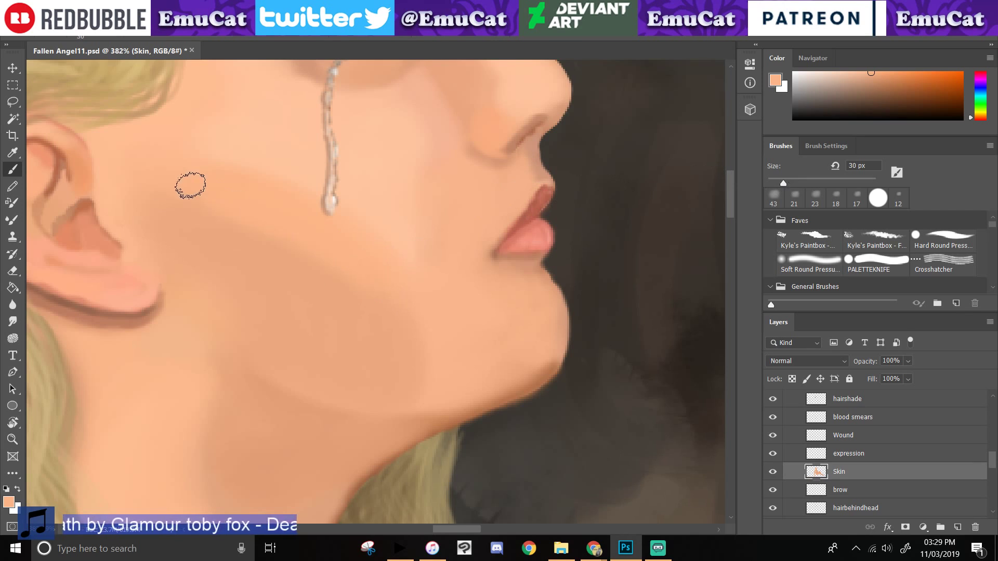
{"action": "left_click", "coordinate": [164, 189]}
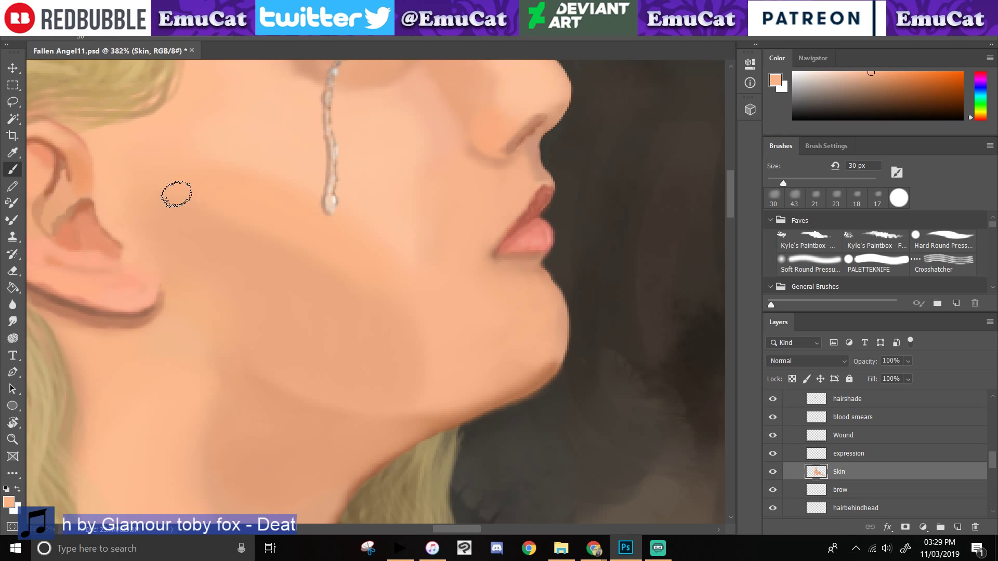
{"action": "left_click_drag", "start_coordinate": [281, 306], "coordinate": [252, 395]}
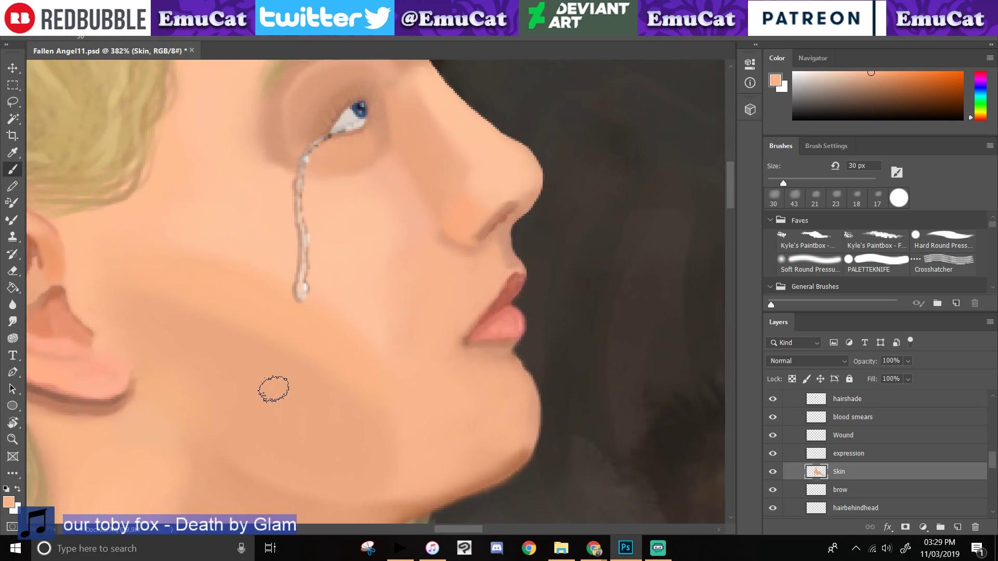
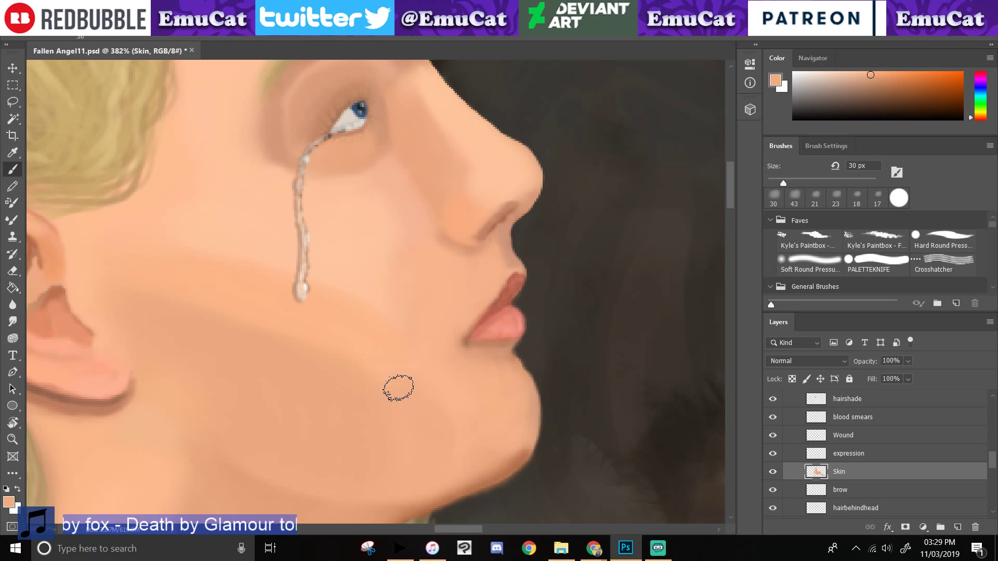
{"action": "mouse_move", "coordinate": [425, 445]}
{"action": "left_mouse_down"}
{"action": "mouse_move", "coordinate": [359, 384]}
{"action": "mouse_move", "coordinate": [369, 418]}
{"action": "left_mouse_up"}
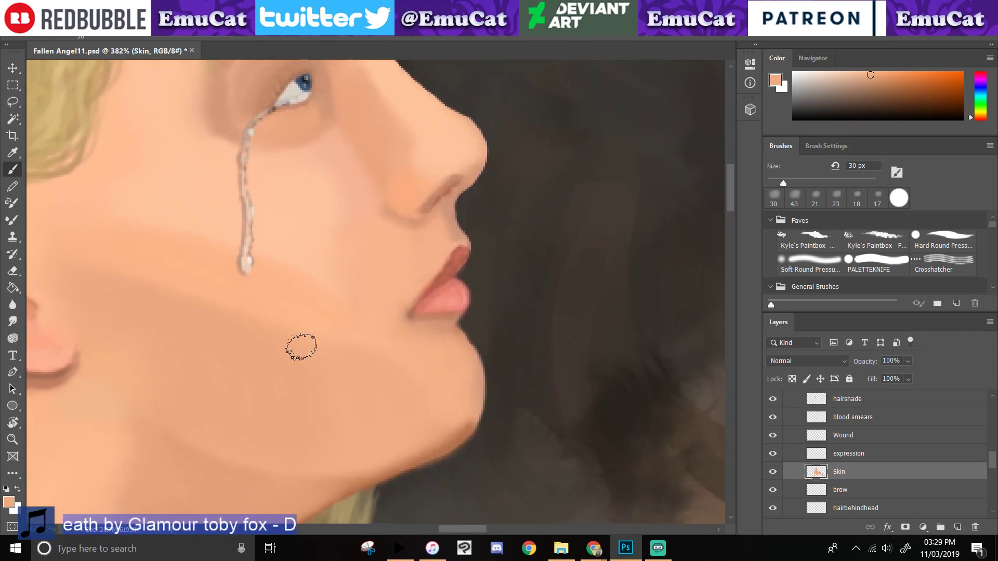
- Blend the chin and the area beside the mouth at 30 px with skin tones sampled near the mouth corner and beneath the lower lip
{"action": "left_click", "coordinate": [15, 153]}
{"action": "left_click", "coordinate": [354, 304]}
{"action": "left_click", "coordinate": [13, 169]}
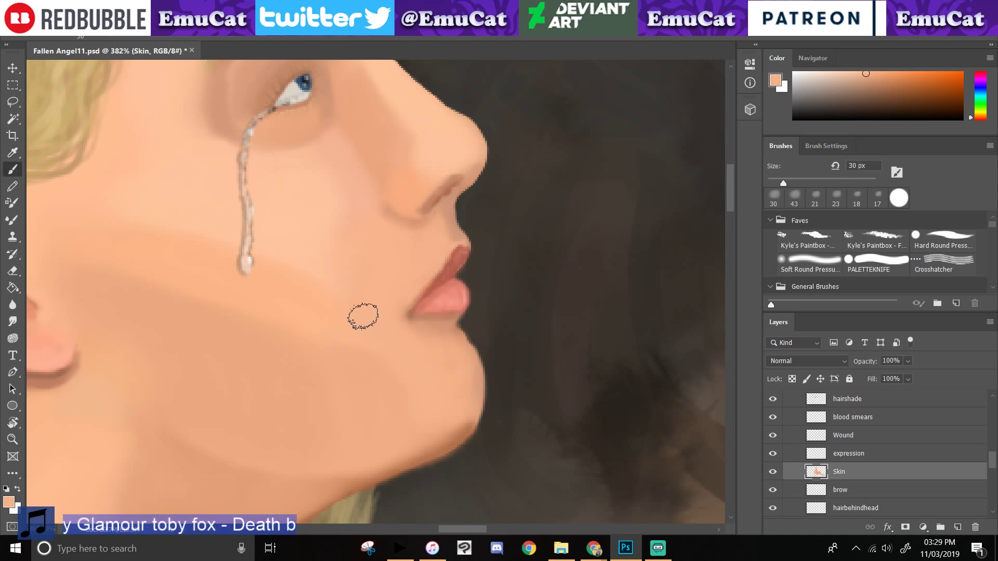
{"action": "left_click", "coordinate": [12, 152]}
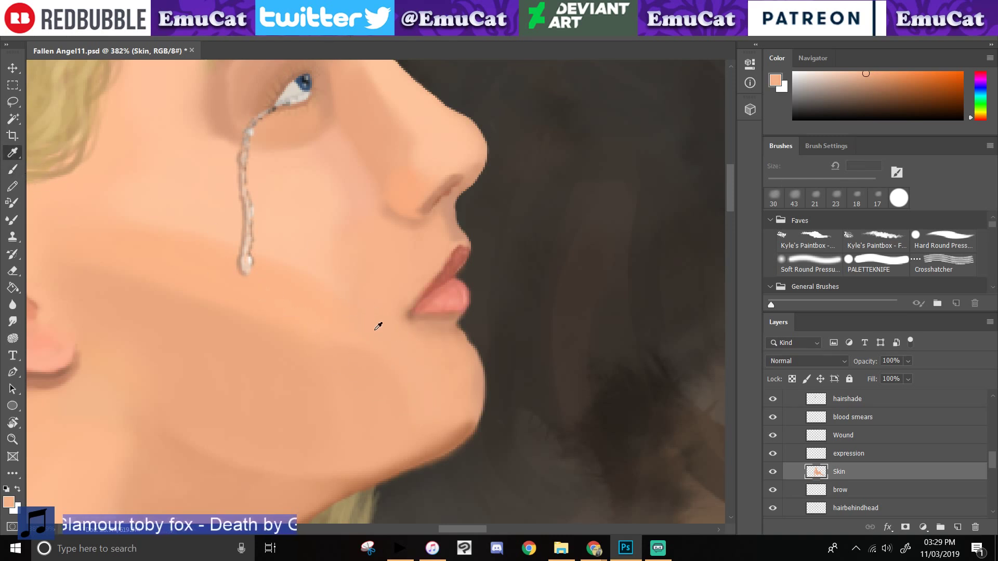
{"action": "left_click", "coordinate": [448, 333]}
{"action": "left_click", "coordinate": [12, 169]}
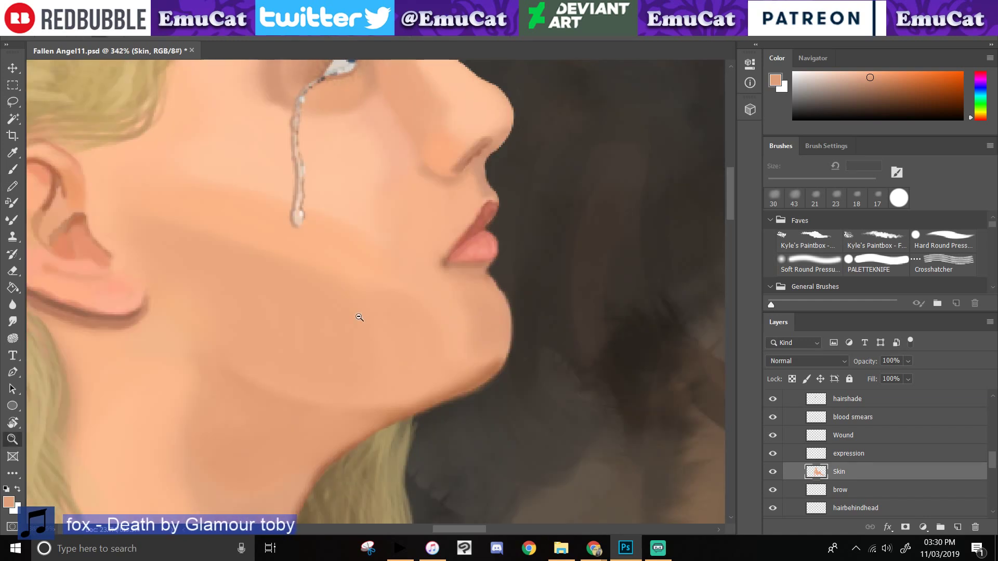
- Cover the darker shadow on the lower cheek and jaw with a lighter peach sampled from the neck, using the 43 px brush
{"action": "left_click_drag", "start_coordinate": [361, 316], "coordinate": [312, 301]}
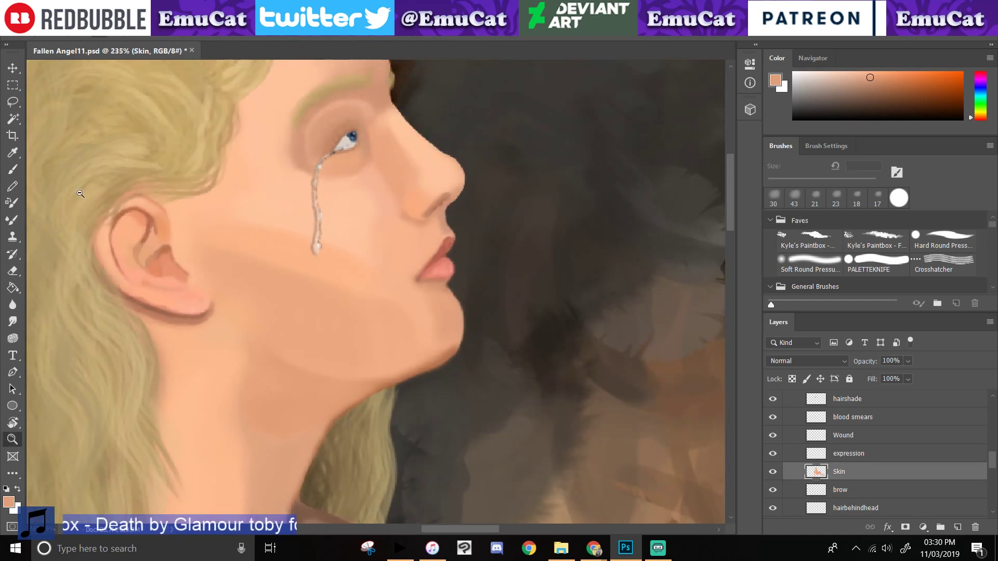
{"action": "left_click", "coordinate": [13, 152]}
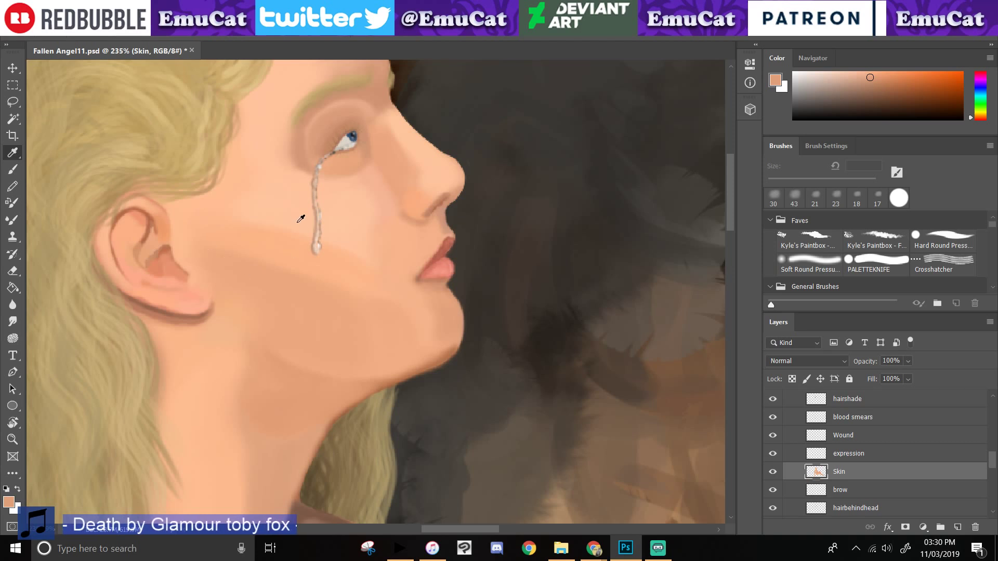
{"action": "left_click", "coordinate": [225, 376]}
{"action": "left_click", "coordinate": [13, 169]}
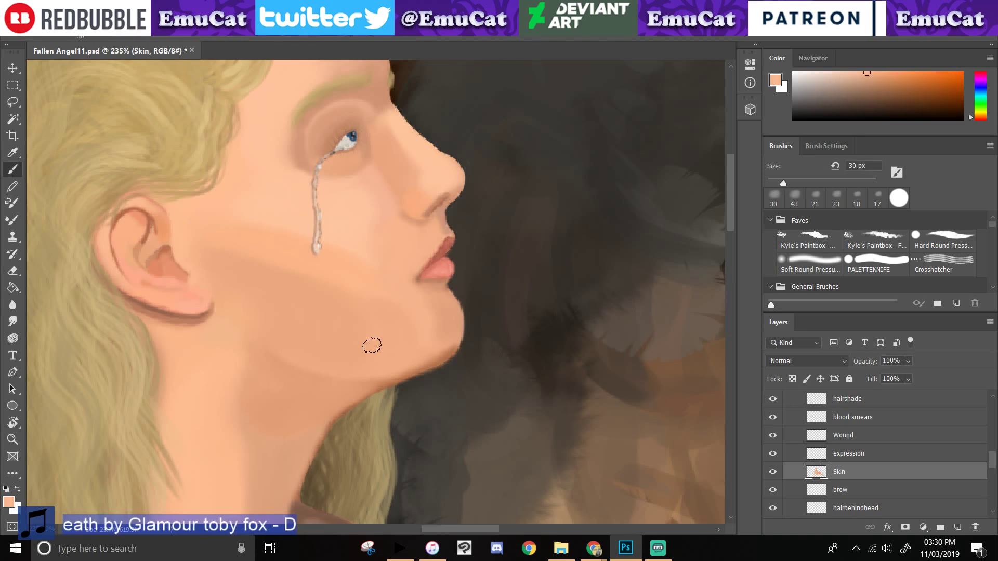
{"action": "left_click", "coordinate": [795, 201]}
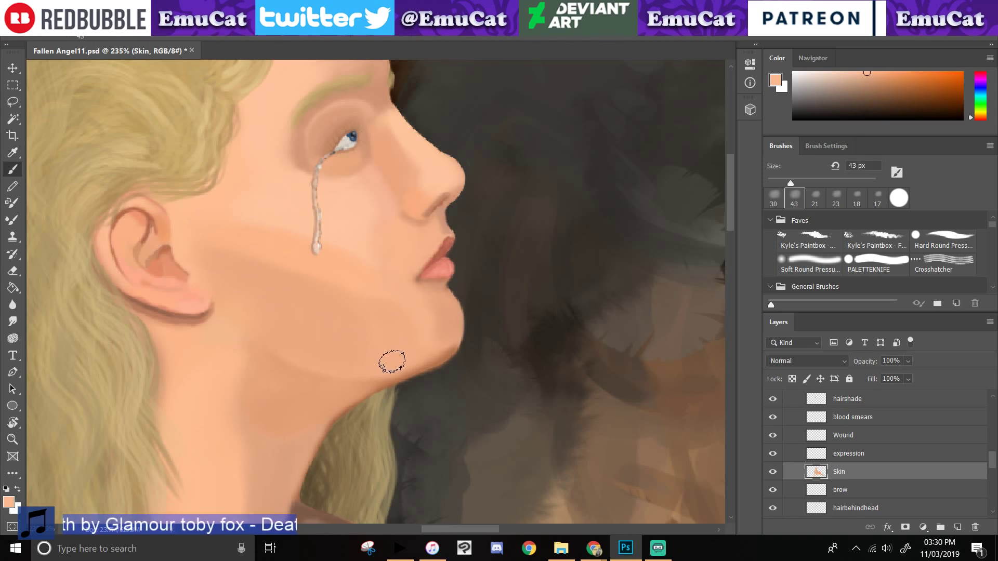
{"action": "left_click_drag", "start_coordinate": [405, 348], "coordinate": [366, 297]}
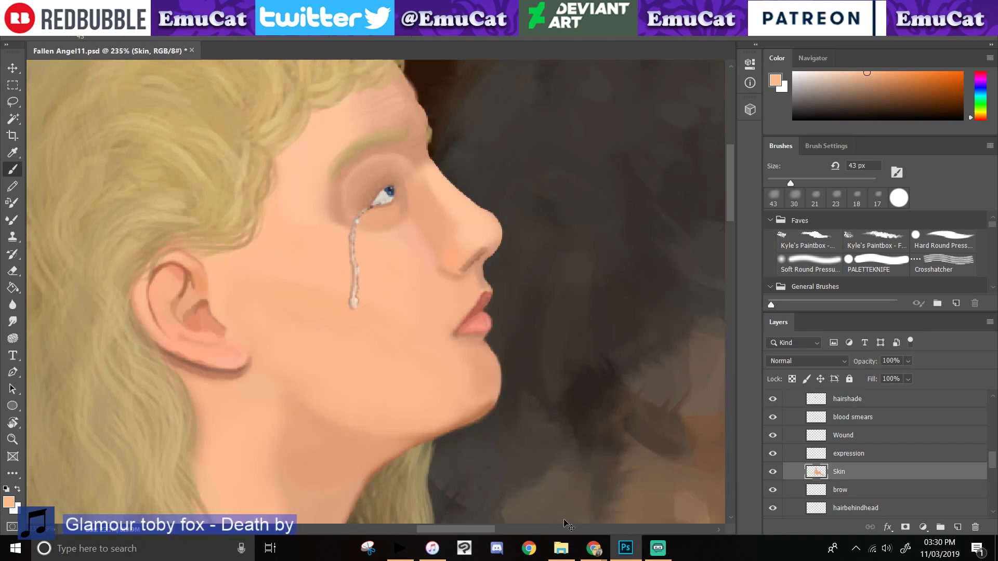
- Undo the latest blending strokes on the cheek between the ear and the tear
{"action": "left_click", "coordinate": [625, 549]}
{"action": "left_click", "coordinate": [624, 549]}
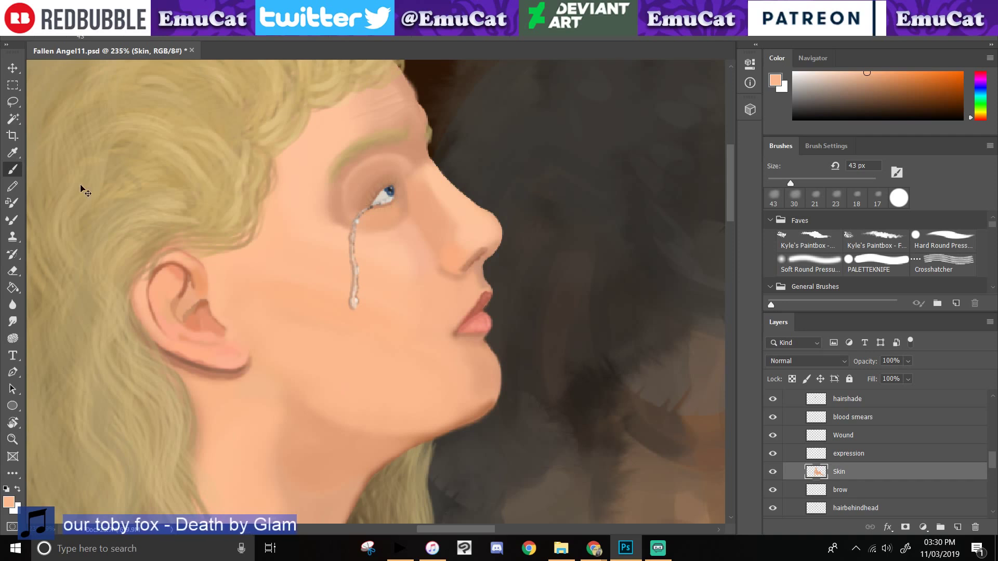
{"action": "left_click", "coordinate": [625, 550]}
{"action": "left_click", "coordinate": [625, 550]}
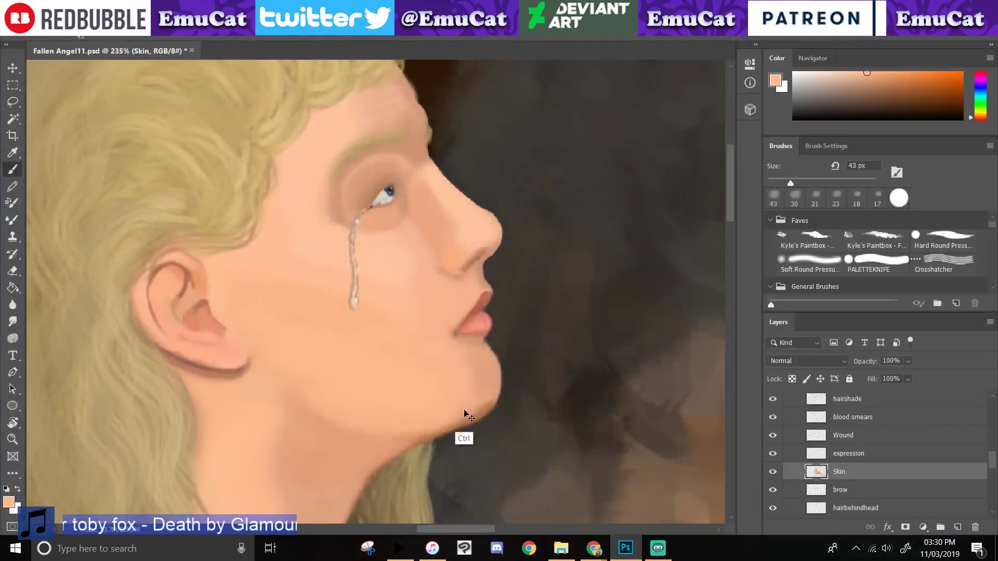
{"action": "left_click", "coordinate": [58, 30]}
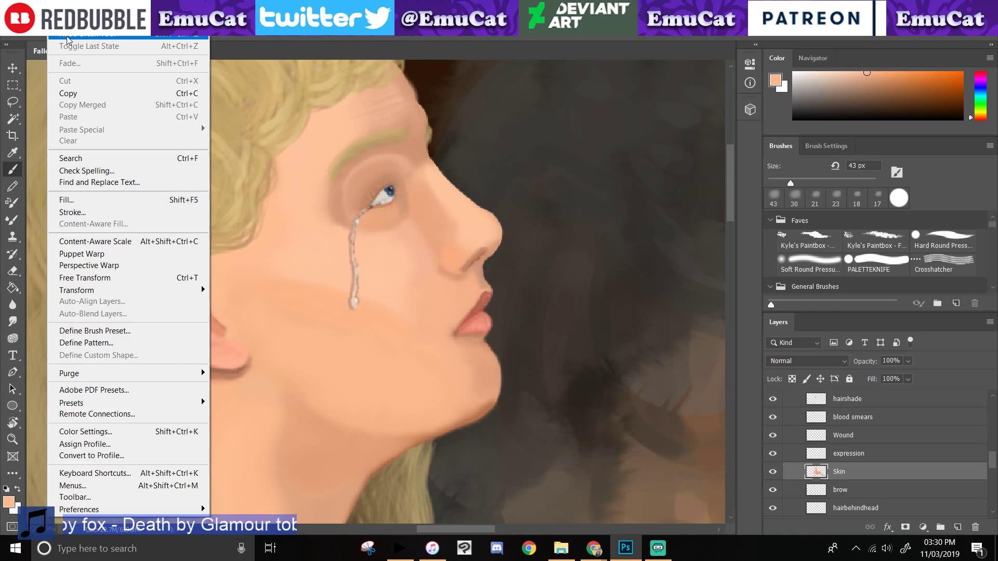
{"action": "left_click", "coordinate": [67, 36]}
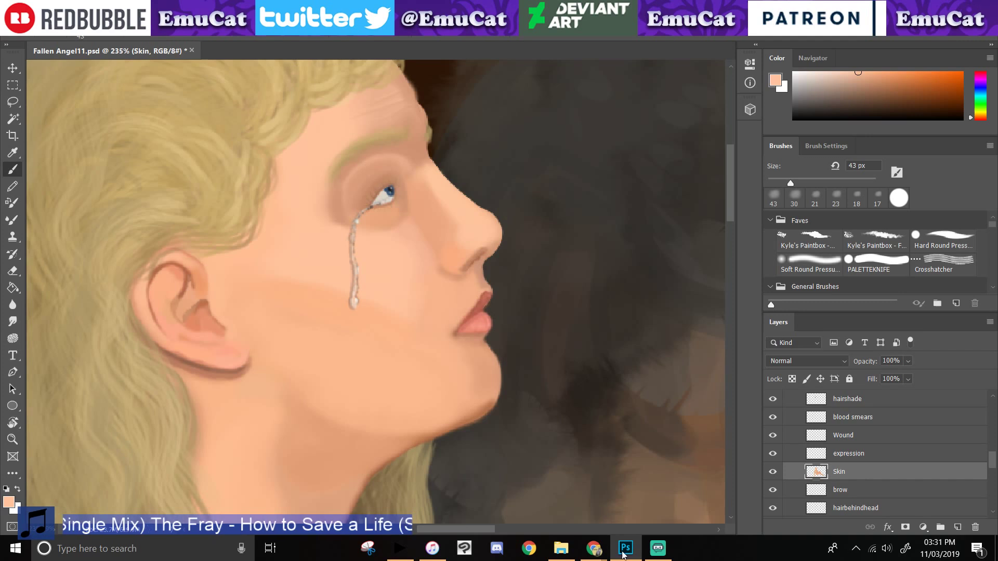
- Sample a peach skin tone and blend the shadow edge across the cheek from ear to mouth with the 43 px brush
{"action": "key", "text": "z"}
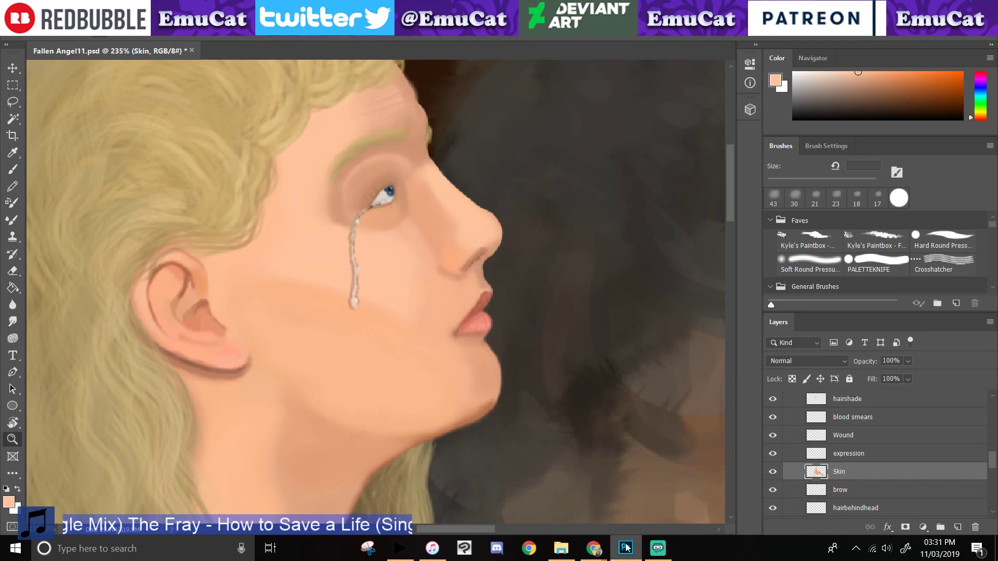
{"action": "left_click", "coordinate": [13, 169]}
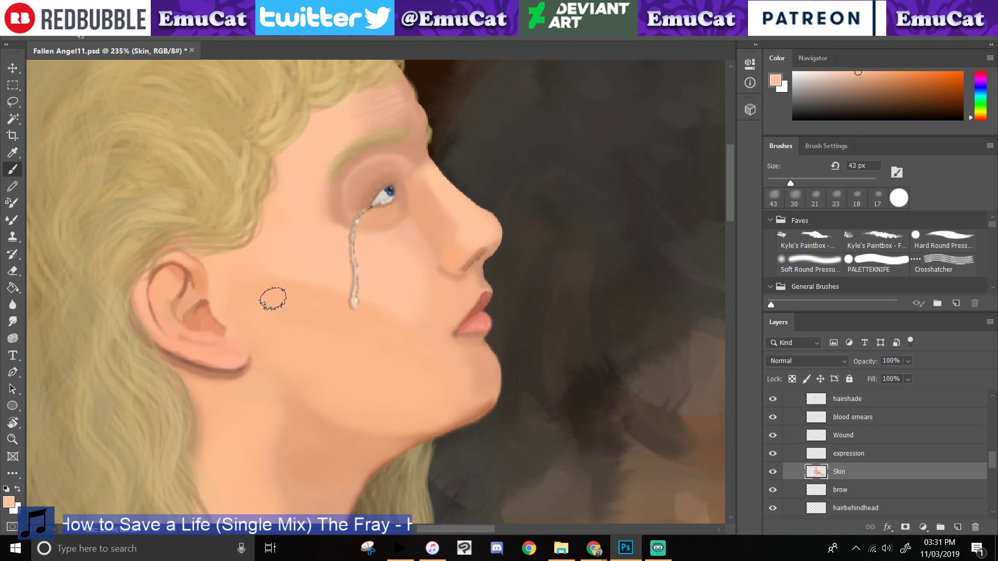
{"action": "key", "text": "bracketleft"}
{"action": "key", "text": "bracketleft"}
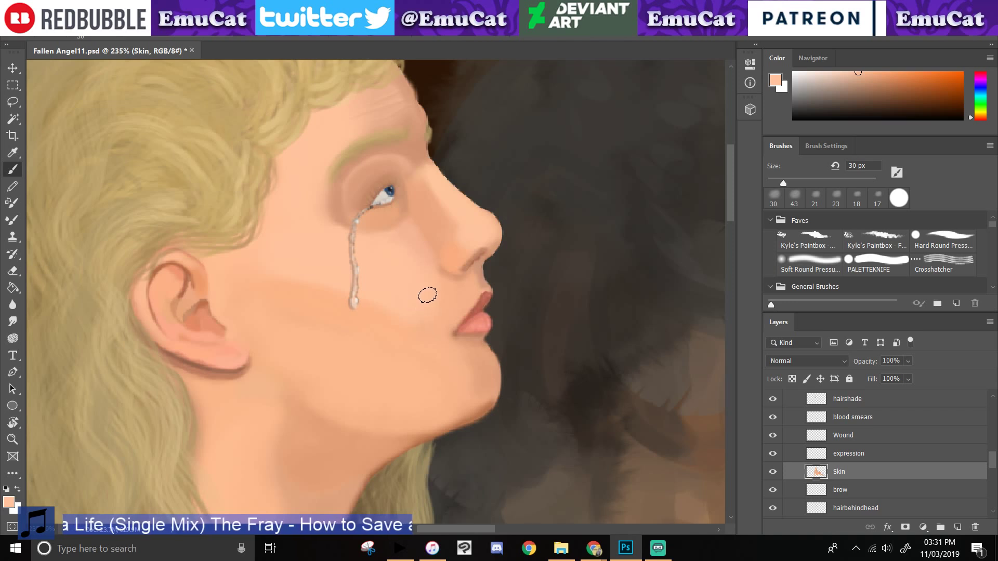
{"action": "key", "text": "i"}
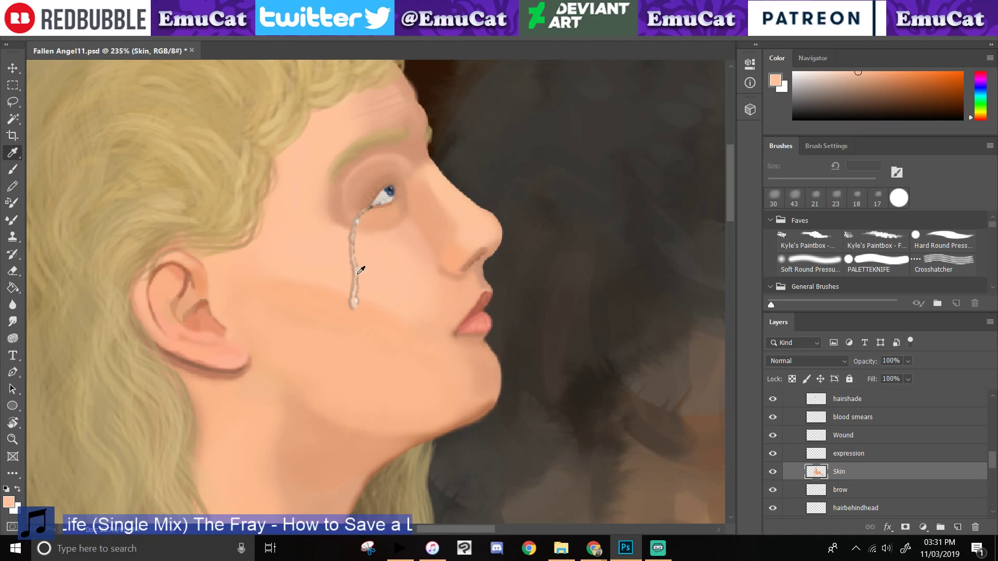
{"action": "left_click", "coordinate": [453, 295]}
{"action": "left_click", "coordinate": [13, 169]}
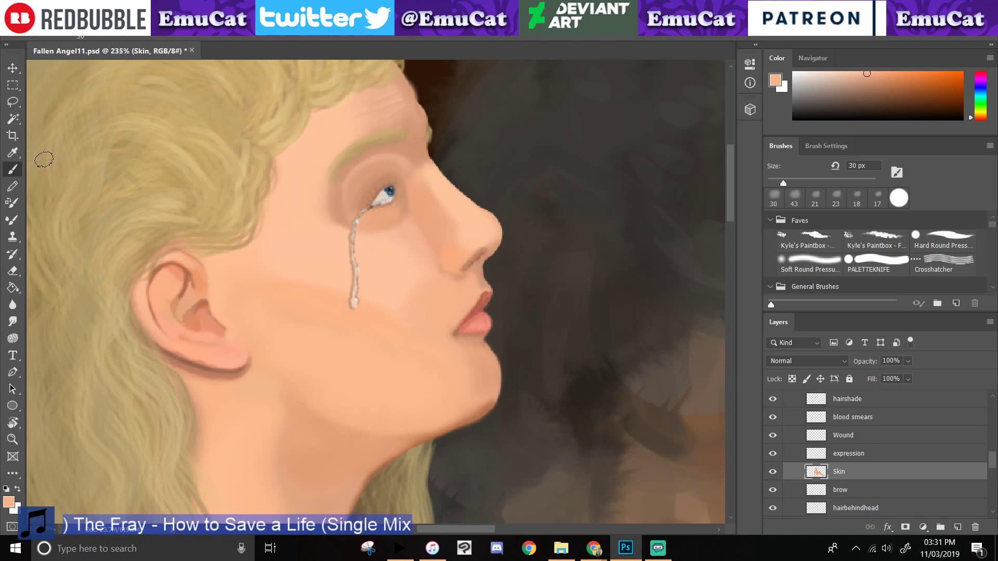
{"action": "key", "text": "i"}
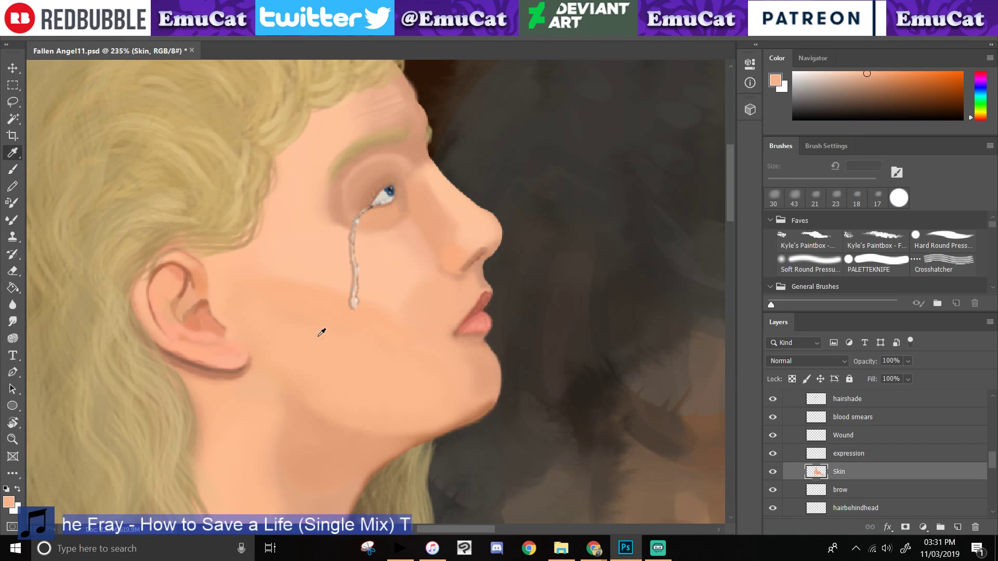
{"action": "left_click", "coordinate": [13, 169]}
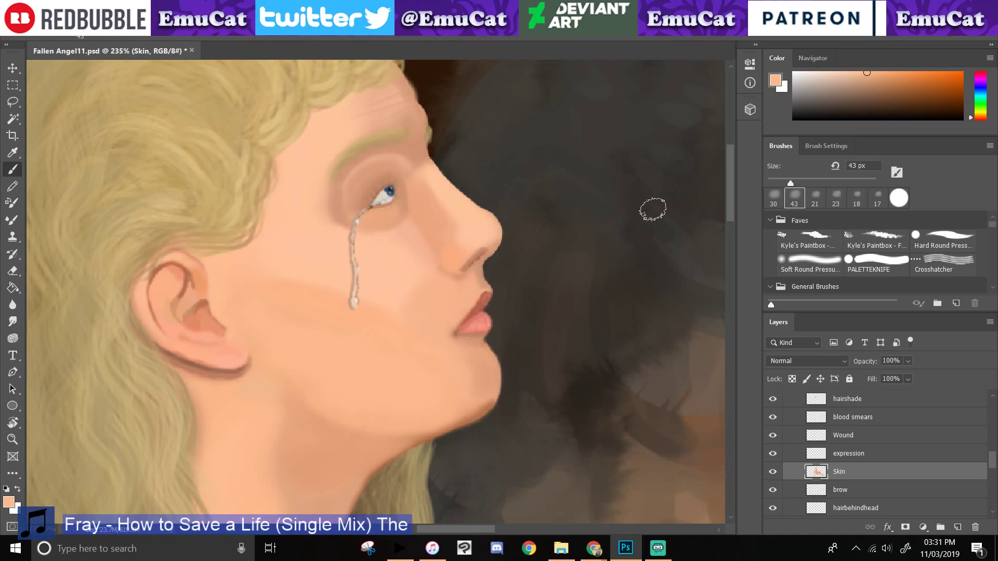
{"action": "mouse_move", "coordinate": [403, 311]}
{"action": "left_mouse_down"}
{"action": "mouse_move", "coordinate": [261, 276]}
{"action": "mouse_move", "coordinate": [424, 294]}
{"action": "mouse_move", "coordinate": [270, 261]}
{"action": "left_mouse_up"}
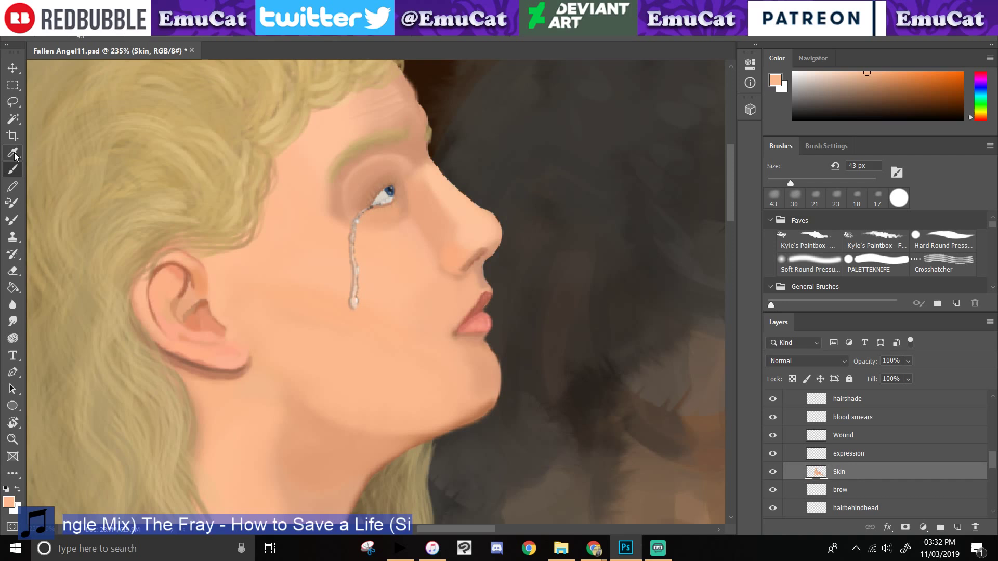
- Reduce the brush to 21 px and smooth the chin and the jaw's lower edge with the same peach tone
{"action": "left_click_drag", "start_coordinate": [259, 318], "coordinate": [220, 221]}
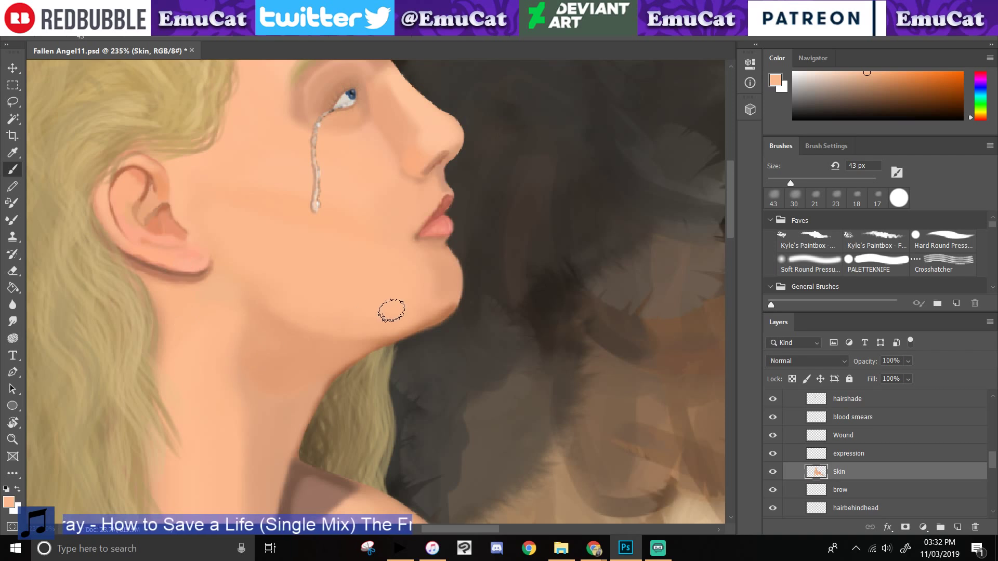
{"action": "left_click", "coordinate": [815, 197]}
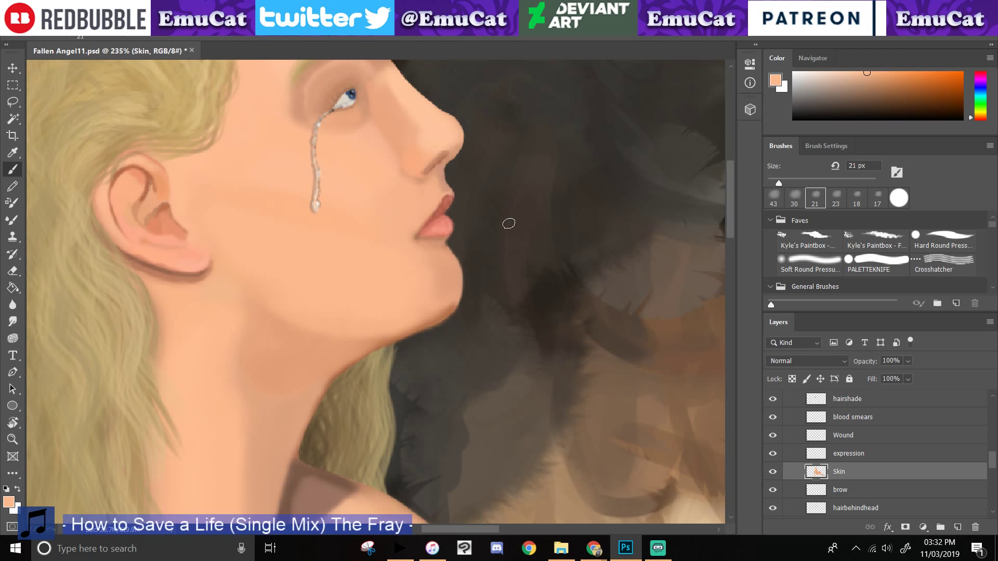
{"action": "left_click_drag", "start_coordinate": [440, 303], "coordinate": [373, 319]}
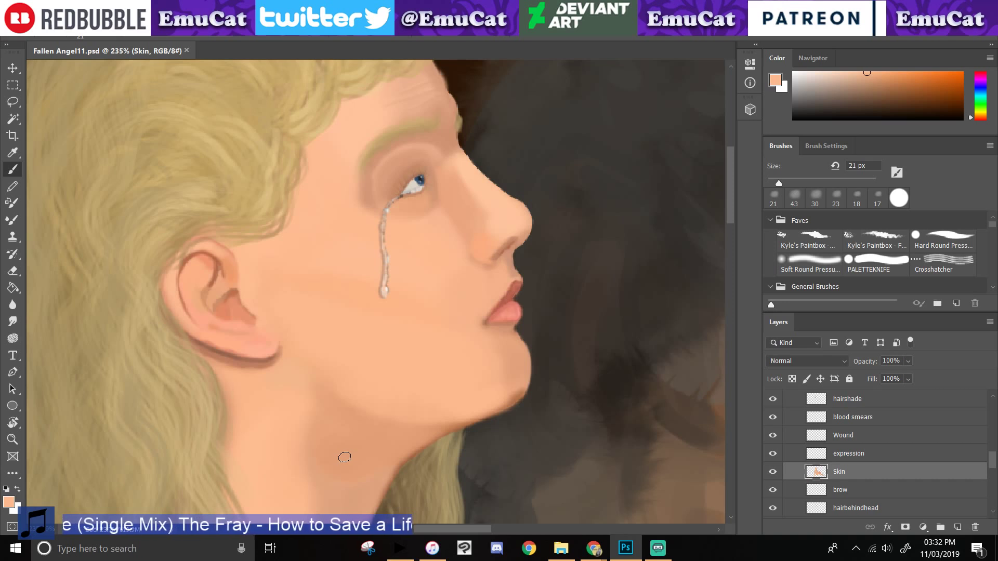
- Shade the chin with a tan sampled beneath the lower lip at 43 px, and undo the last stroke
{"action": "left_click", "coordinate": [13, 439]}
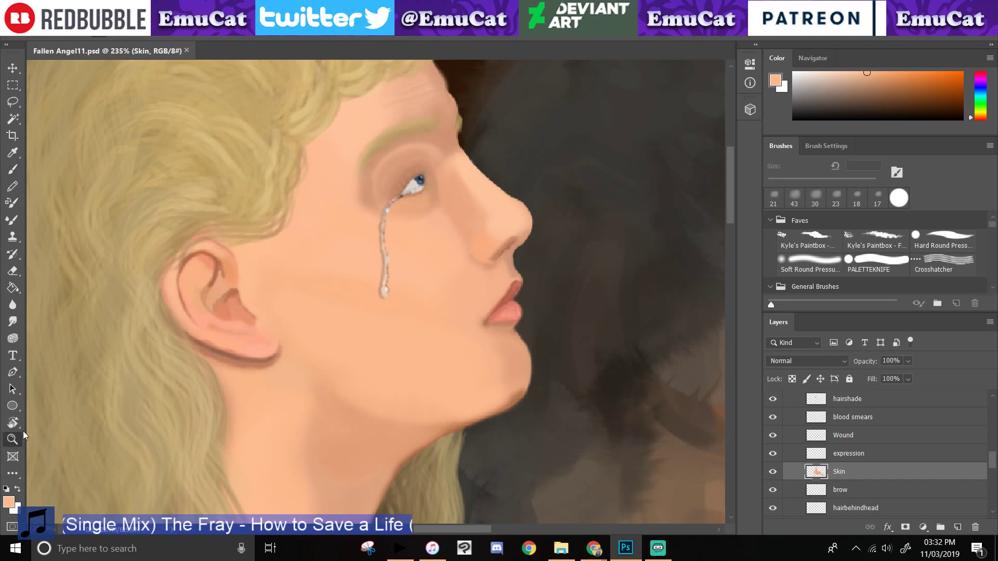
{"action": "left_click", "coordinate": [334, 417], "text": "alt"}
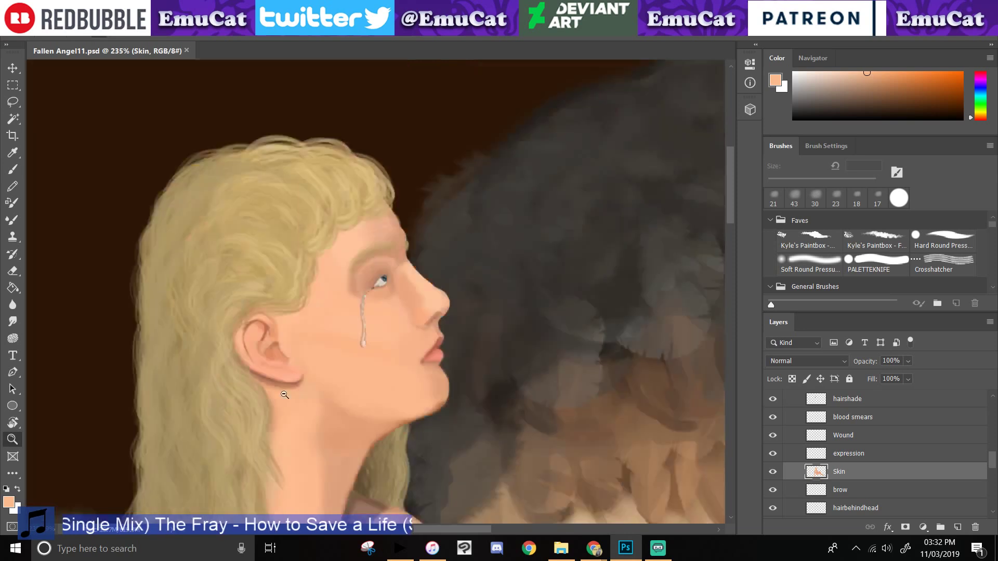
{"action": "left_click_drag", "start_coordinate": [285, 395], "coordinate": [258, 418]}
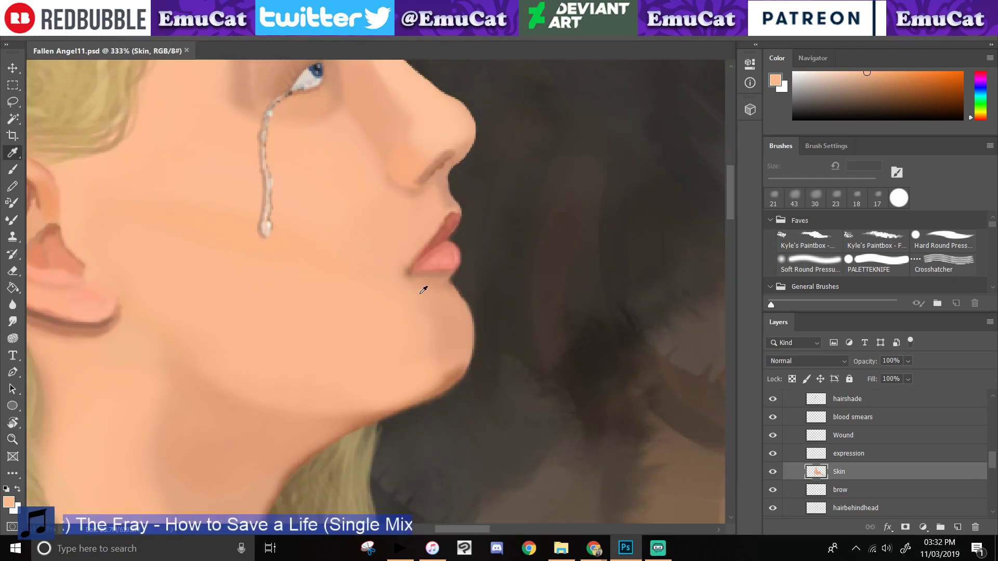
{"action": "left_click", "coordinate": [442, 308]}
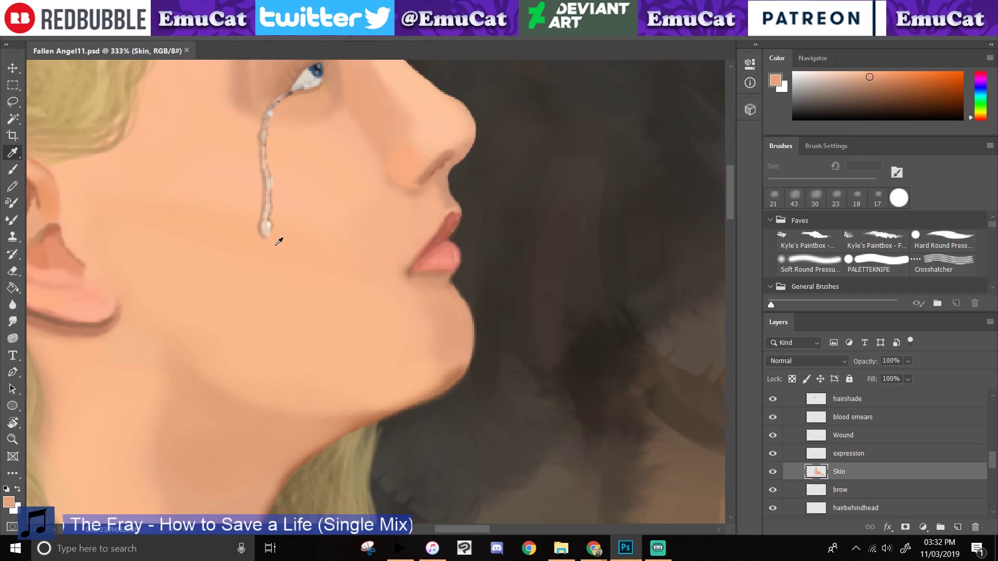
{"action": "left_click", "coordinate": [12, 169]}
{"action": "left_click", "coordinate": [794, 198]}
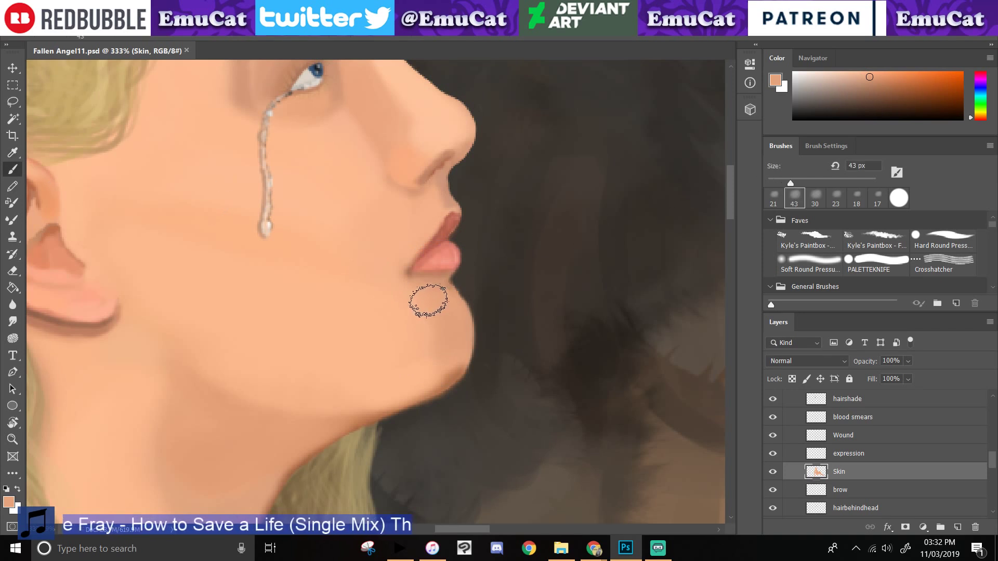
{"action": "mouse_move", "coordinate": [430, 292]}
{"action": "left_mouse_down"}
{"action": "mouse_move", "coordinate": [456, 336]}
{"action": "mouse_move", "coordinate": [431, 301]}
{"action": "mouse_move", "coordinate": [443, 367]}
{"action": "left_mouse_up"}
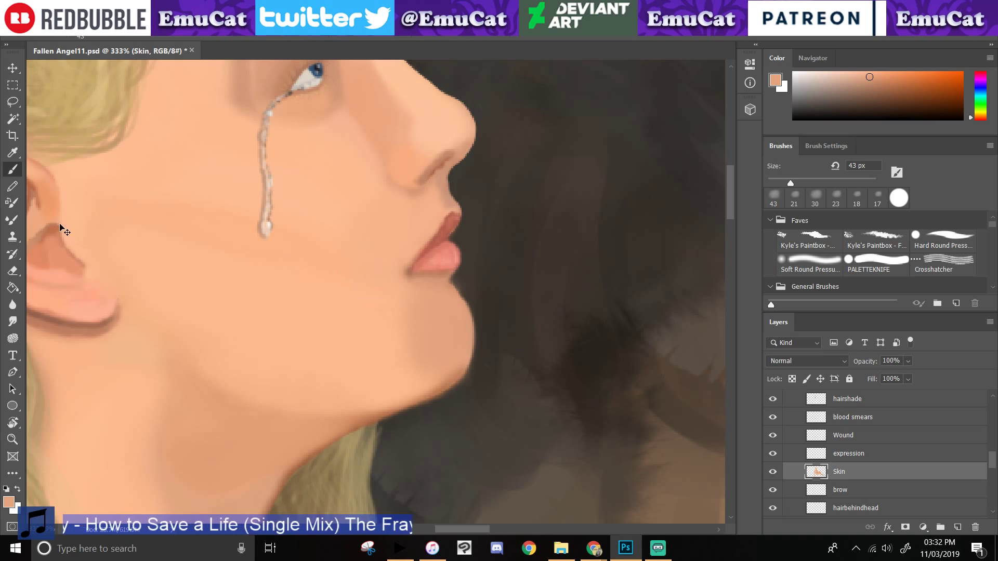
{"action": "key", "text": "ctrl+z"}
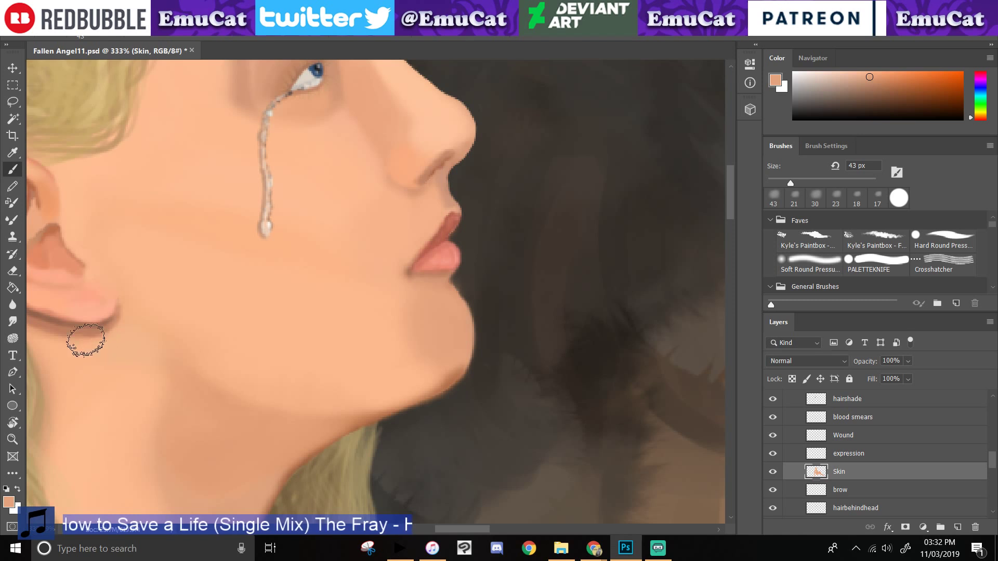
- Paint over the dark underside of the chin with a light peach skin tone, using a 7 px brush
{"action": "left_click", "coordinate": [171, 255], "text": "alt"}
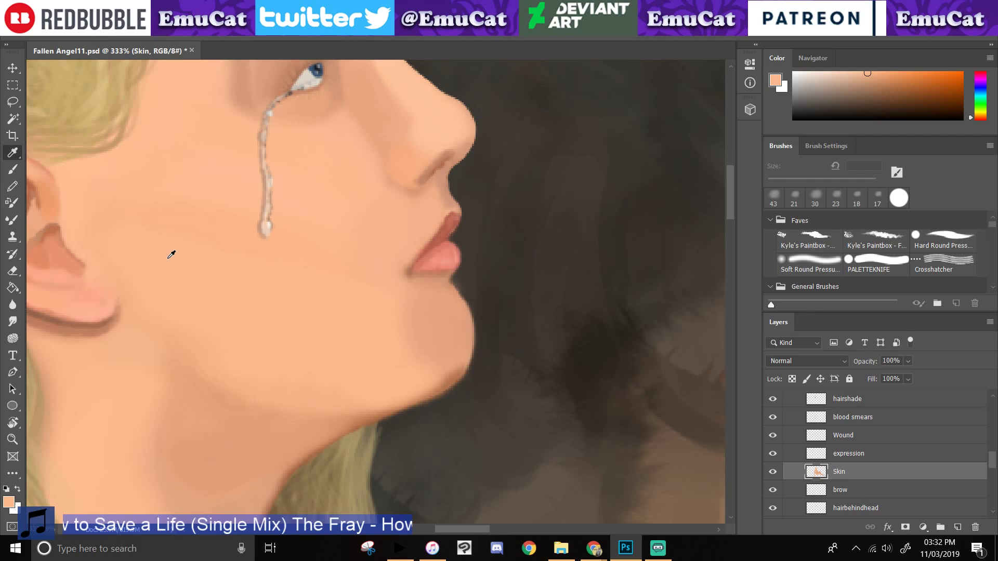
{"action": "left_click_drag", "start_coordinate": [459, 371], "coordinate": [406, 391]}
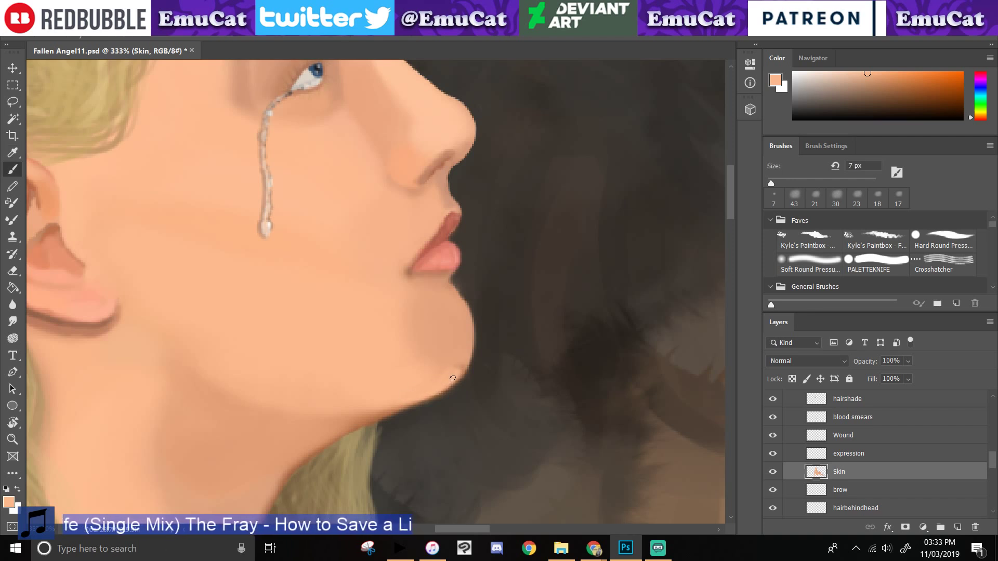
{"action": "mouse_move", "coordinate": [453, 378]}
{"action": "left_mouse_down"}
{"action": "mouse_move", "coordinate": [466, 355]}
{"action": "mouse_move", "coordinate": [440, 384]}
{"action": "mouse_move", "coordinate": [456, 361]}
{"action": "mouse_move", "coordinate": [412, 392]}
{"action": "left_mouse_up"}
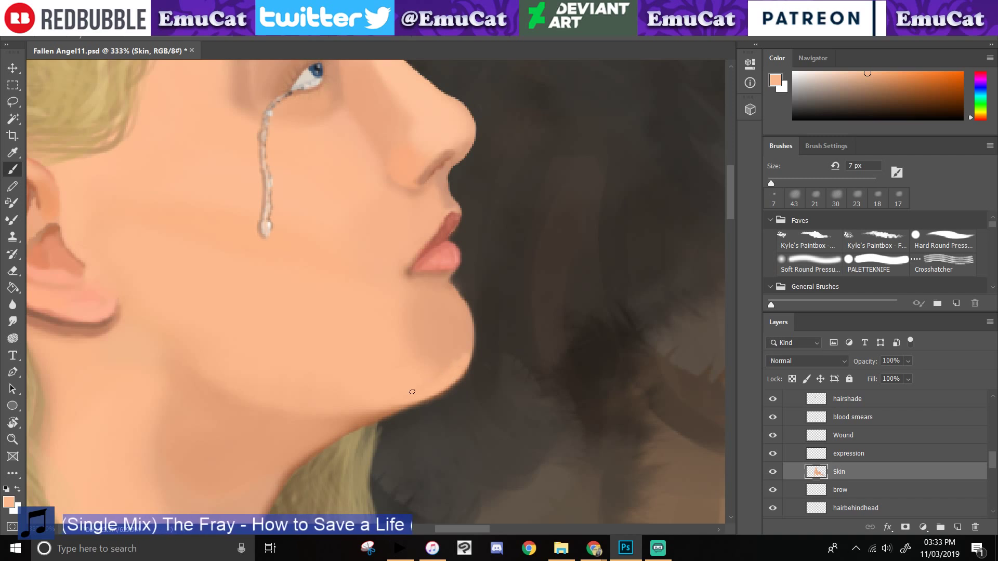
- Extend the chin's shaded patch with a sampled chin tan at 21 px, and trim its cheek-side edge with a lighter peach
{"action": "key", "text": "alt"}
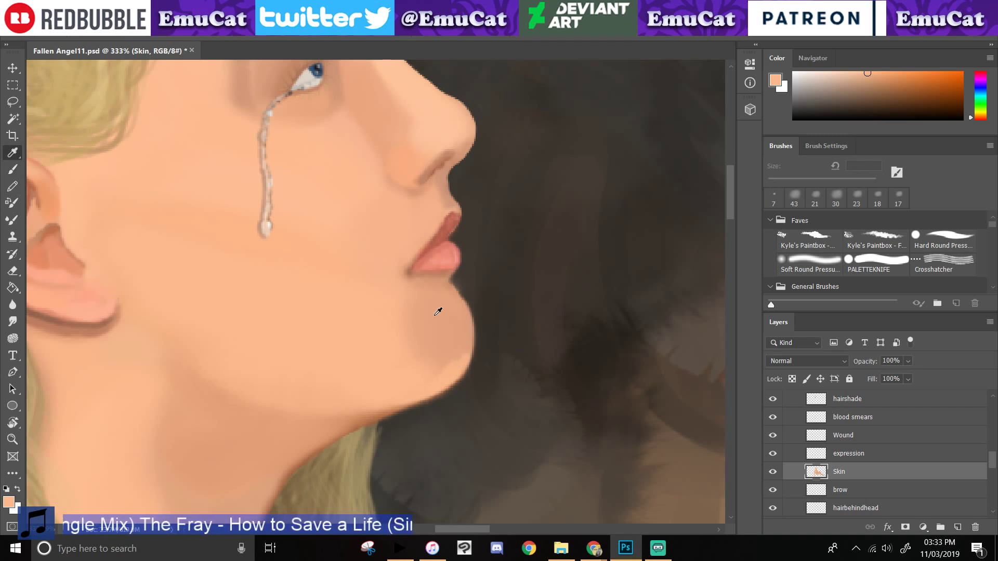
{"action": "left_click", "coordinate": [438, 312], "text": "alt"}
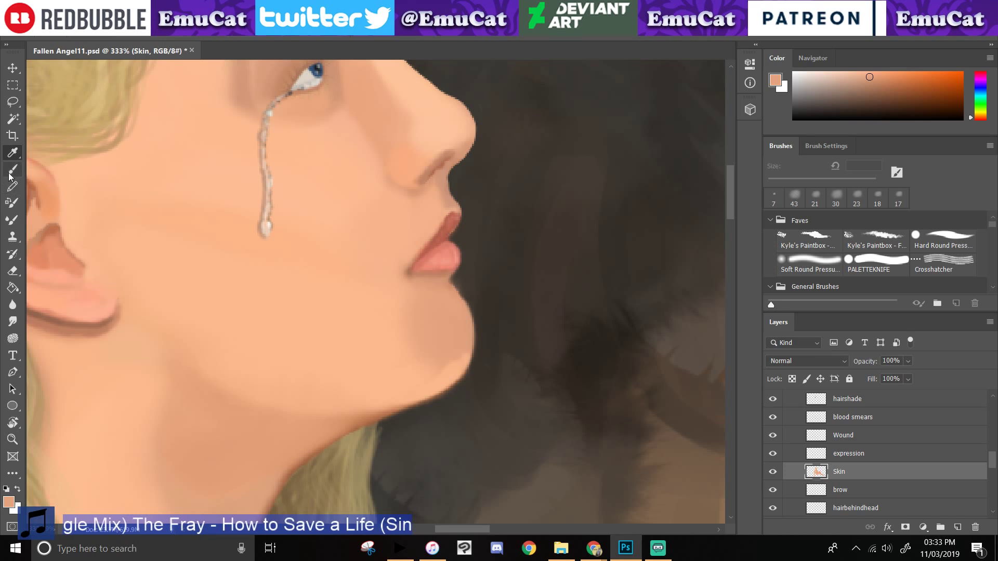
{"action": "left_click", "coordinate": [10, 173]}
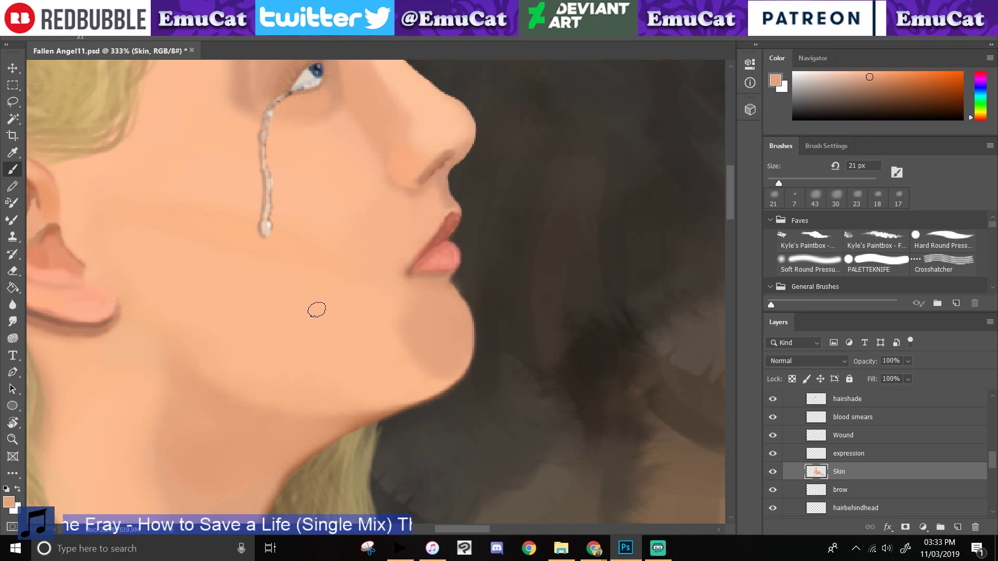
{"action": "left_click", "coordinate": [31, 164], "text": "alt"}
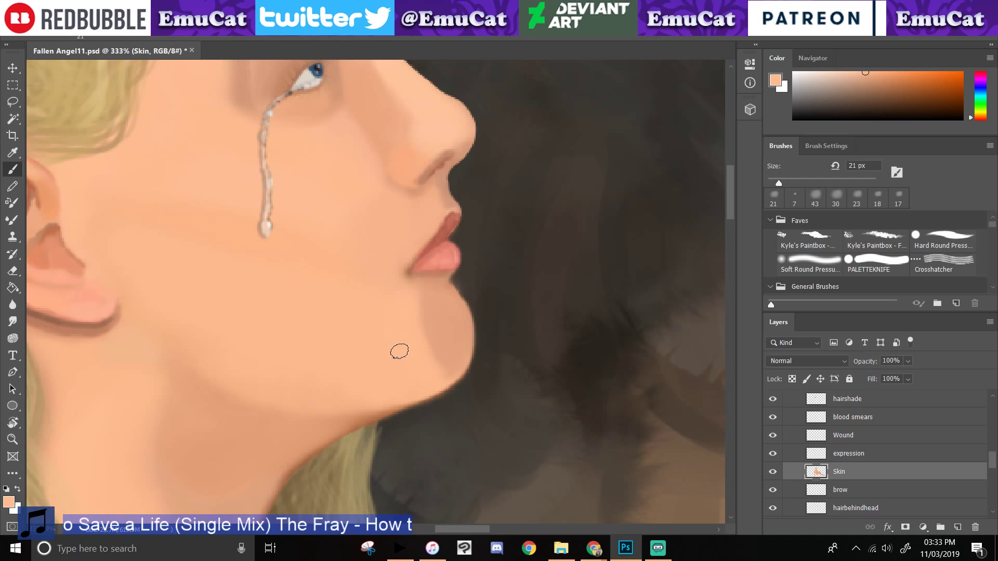
- Sample skin tones near the mouth and rebuild the chin's rounded shading with the 21 px brush
{"action": "key", "text": "i"}
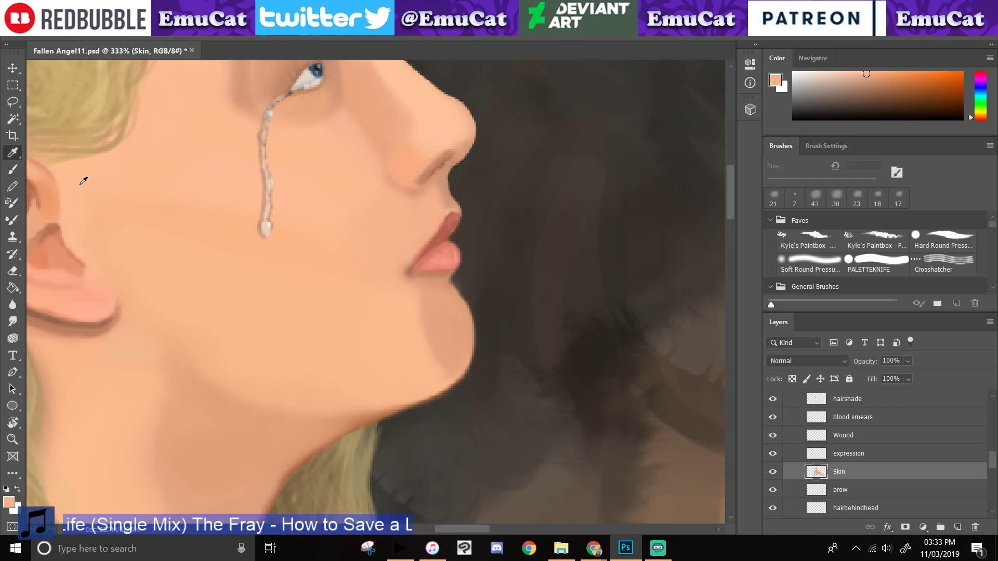
{"action": "left_click", "coordinate": [427, 207]}
{"action": "left_click", "coordinate": [12, 169]}
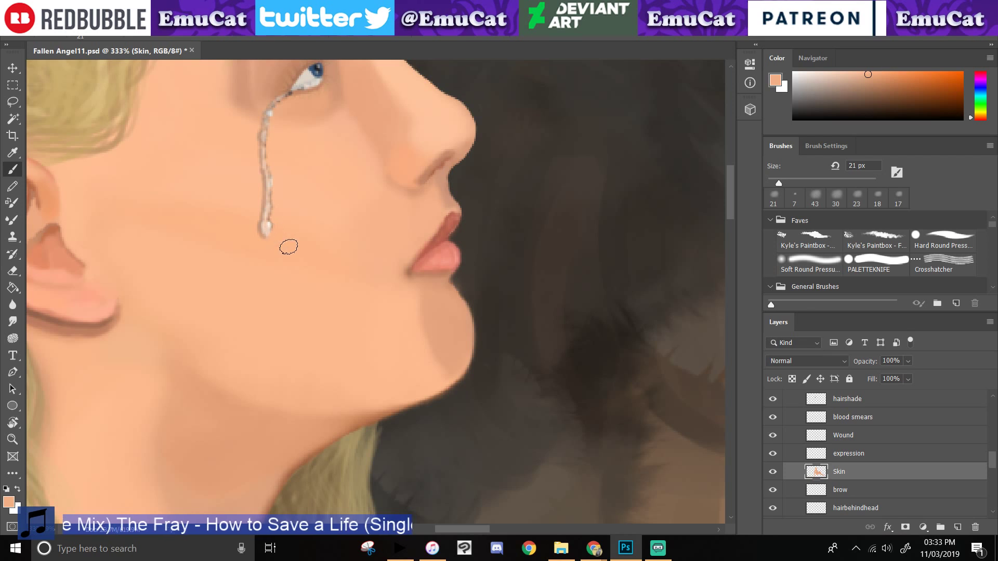
{"action": "scroll", "coordinate": [288, 247], "scroll_direction": "up", "scroll_amount": 5}
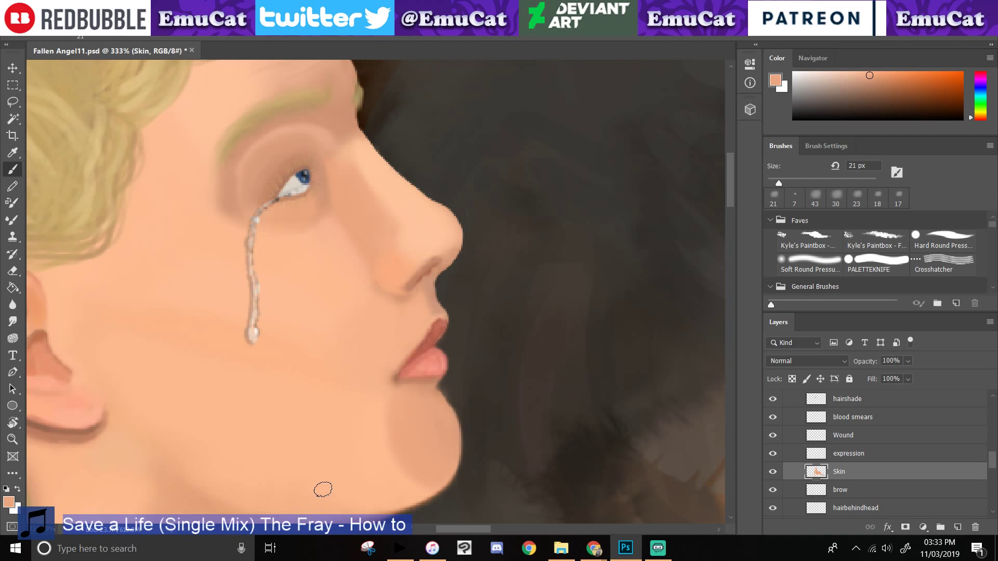
{"action": "left_click_drag", "start_coordinate": [323, 489], "coordinate": [358, 366]}
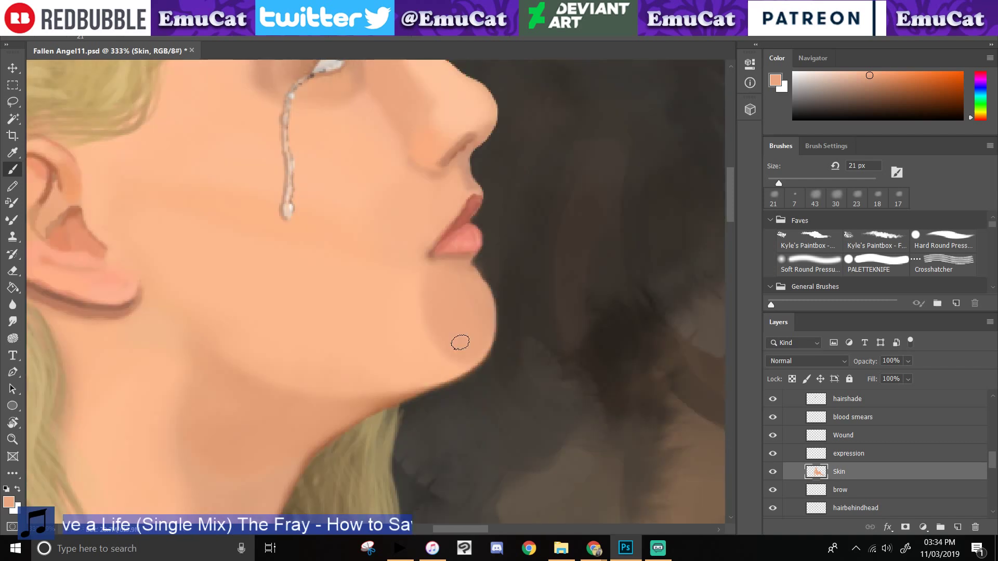
{"action": "left_click", "coordinate": [868, 75]}
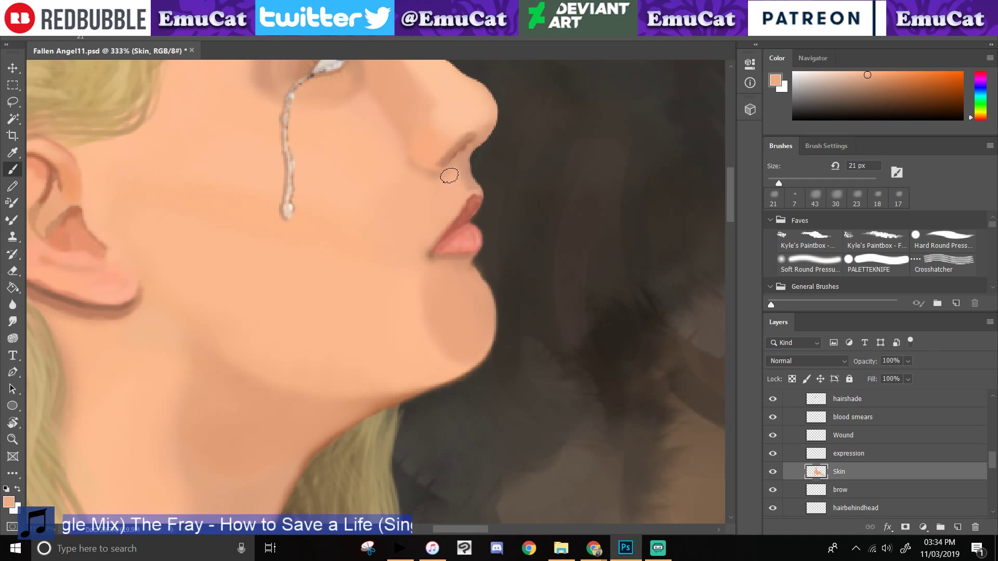
- Zoom in on the mouth and blend a sampled tan skin tone between the nose and upper lip at 21 px
{"action": "left_click", "coordinate": [12, 440]}
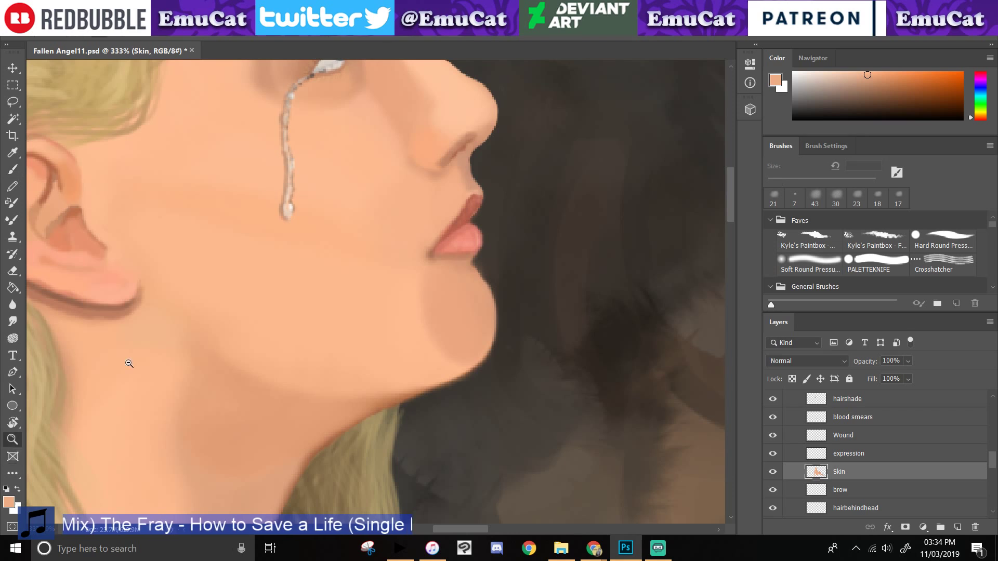
{"action": "left_click", "coordinate": [129, 364]}
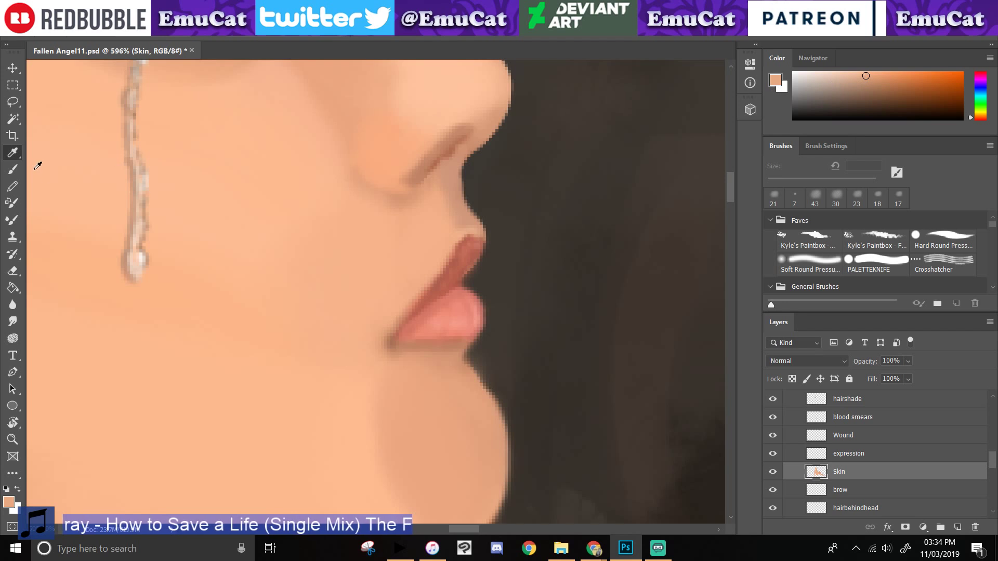
{"action": "left_click", "coordinate": [13, 169]}
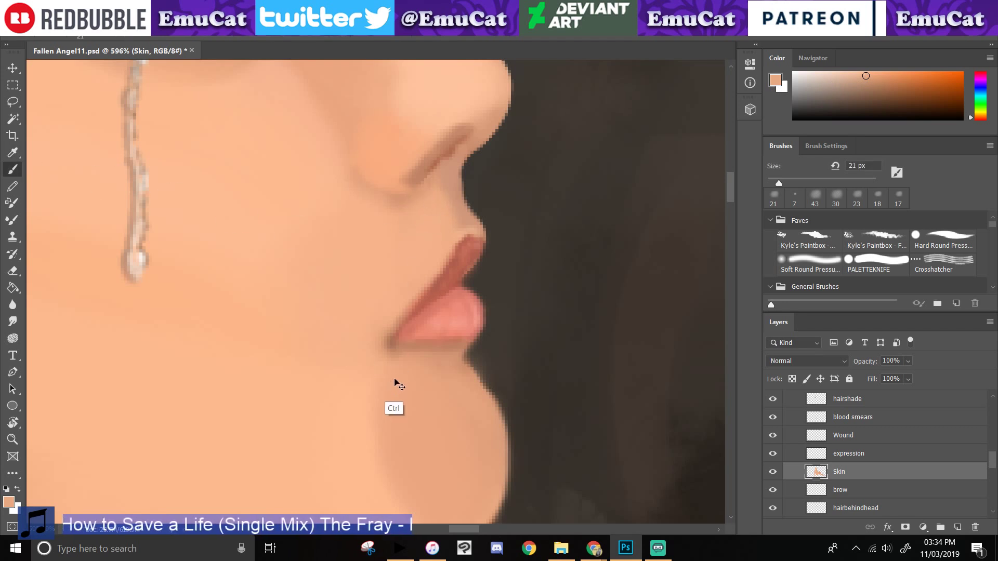
{"action": "left_click", "coordinate": [13, 153]}
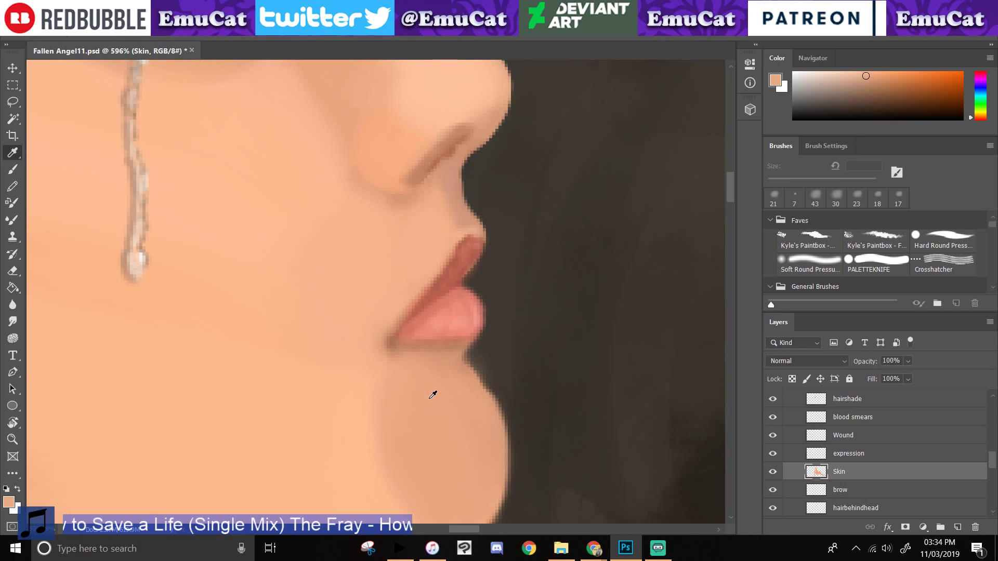
{"action": "key", "text": "b"}
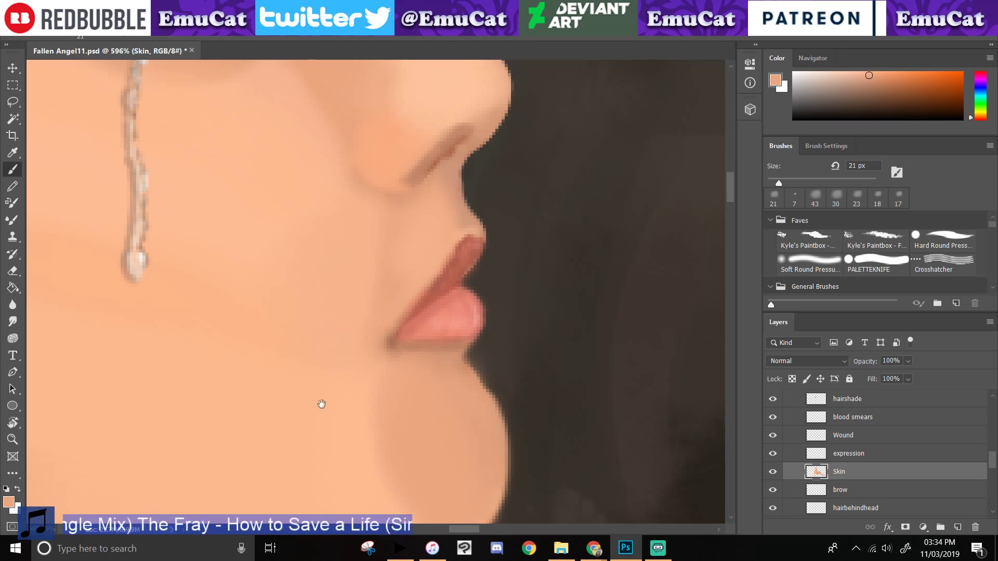
- Erase the stray skin-coloured paint above the upper lip on the Lips layer, checking by toggling the Lips layer and Skin group visibility
{"action": "mouse_move", "coordinate": [323, 404]}
{"action": "left_mouse_down"}
{"action": "mouse_move", "coordinate": [238, 311]}
{"action": "mouse_move", "coordinate": [307, 400]}
{"action": "left_mouse_up"}
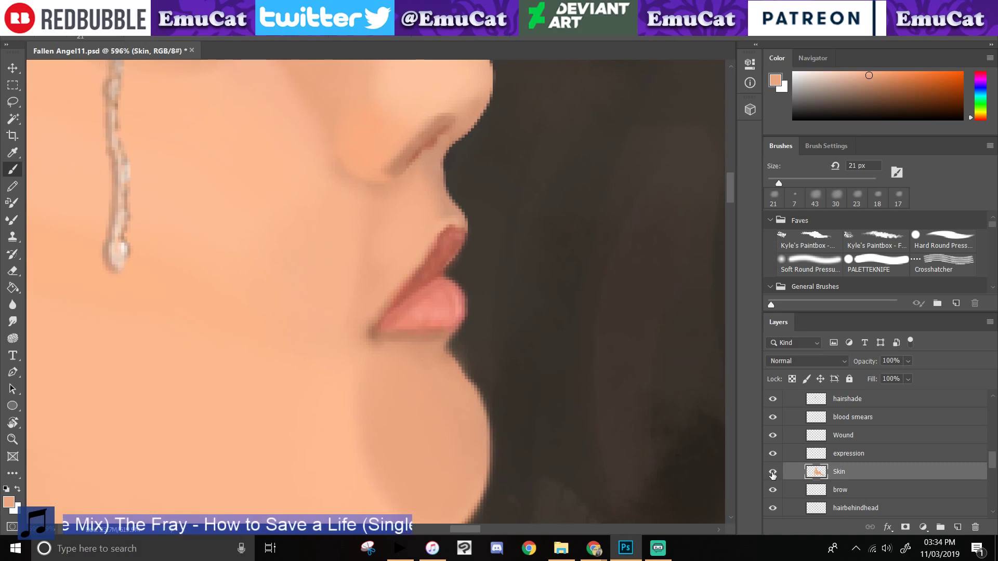
{"action": "left_click", "coordinate": [773, 471]}
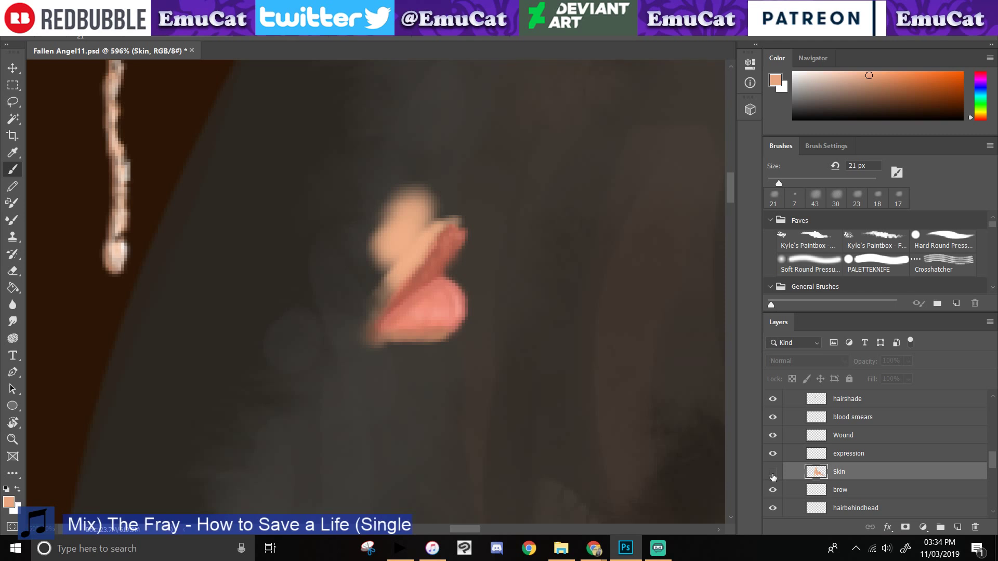
{"action": "left_click", "coordinate": [773, 472]}
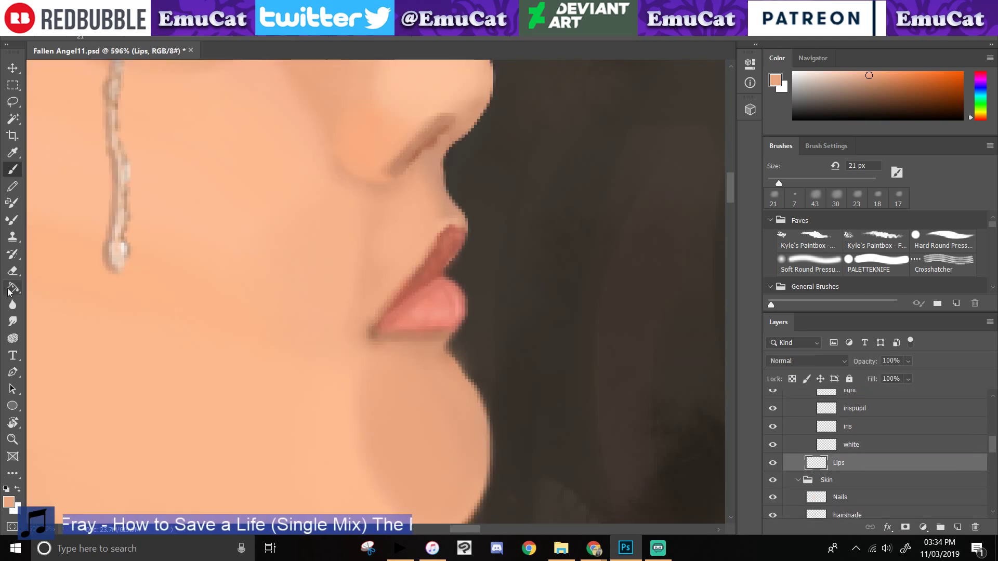
{"action": "key", "text": "e"}
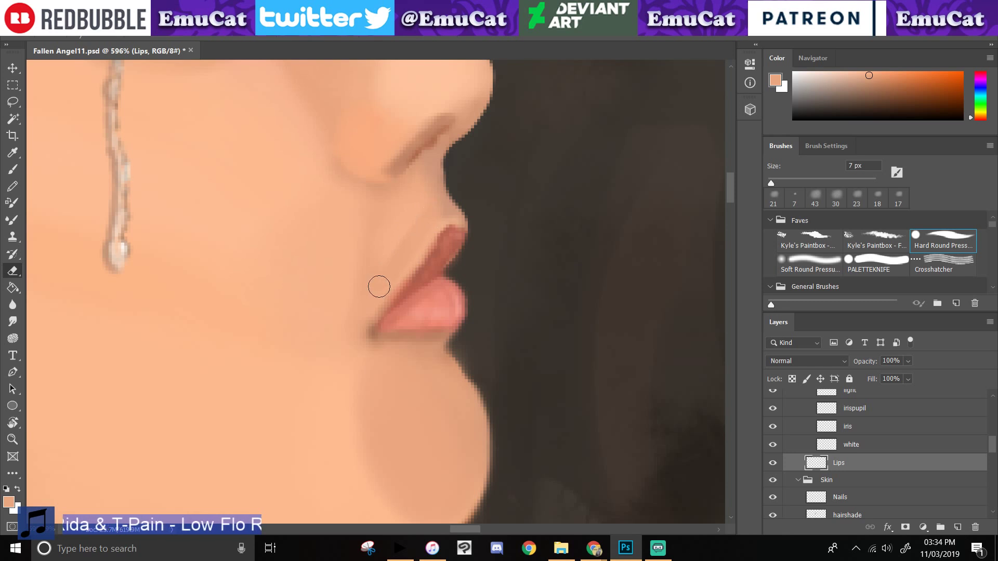
{"action": "mouse_move", "coordinate": [396, 231]}
{"action": "left_mouse_down"}
{"action": "mouse_move", "coordinate": [423, 196]}
{"action": "mouse_move", "coordinate": [402, 201]}
{"action": "mouse_move", "coordinate": [422, 190]}
{"action": "mouse_move", "coordinate": [403, 207]}
{"action": "mouse_move", "coordinate": [421, 216]}
{"action": "mouse_move", "coordinate": [441, 210]}
{"action": "left_mouse_up"}
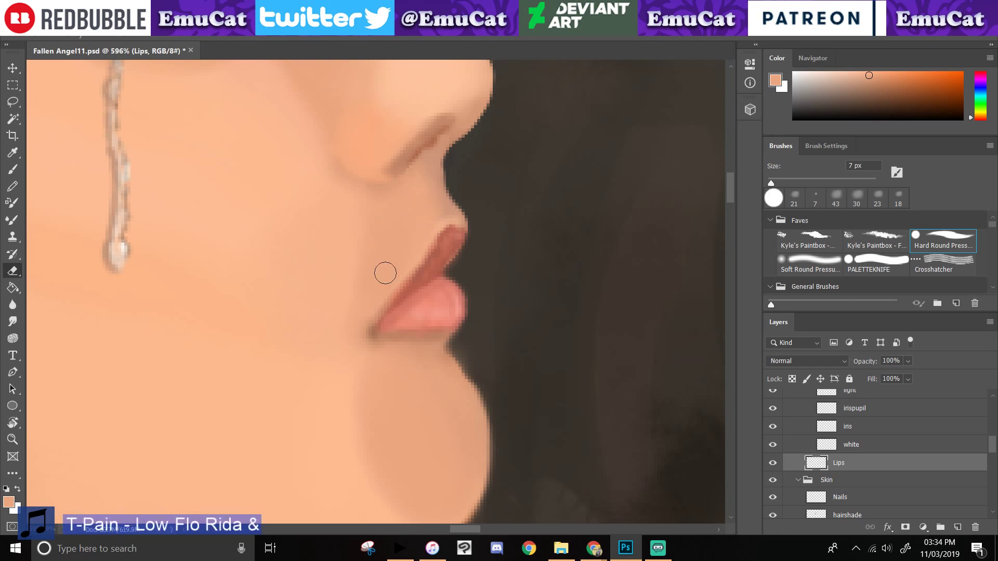
{"action": "left_click", "coordinate": [773, 463]}
{"action": "left_click", "coordinate": [772, 463]}
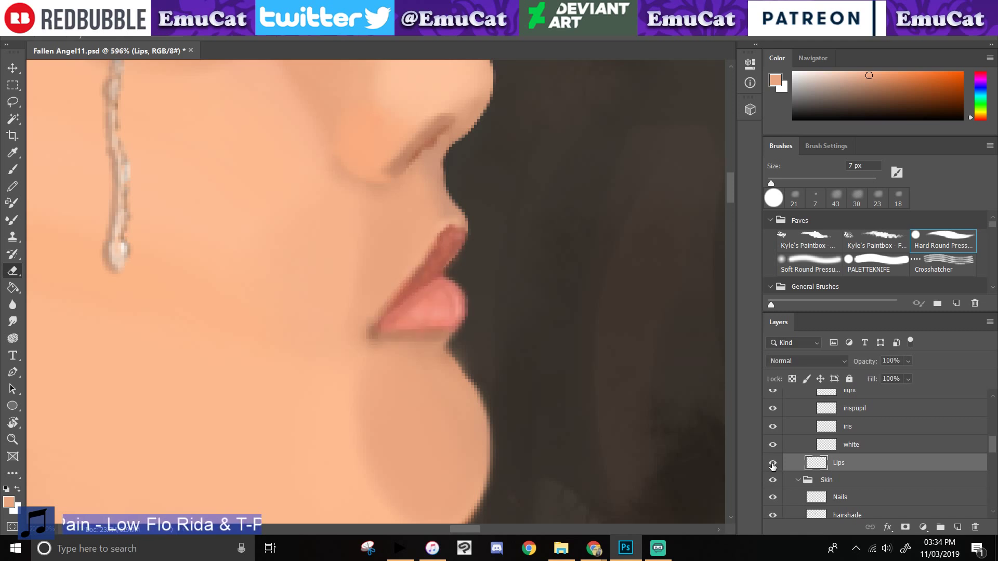
{"action": "left_click", "coordinate": [773, 464]}
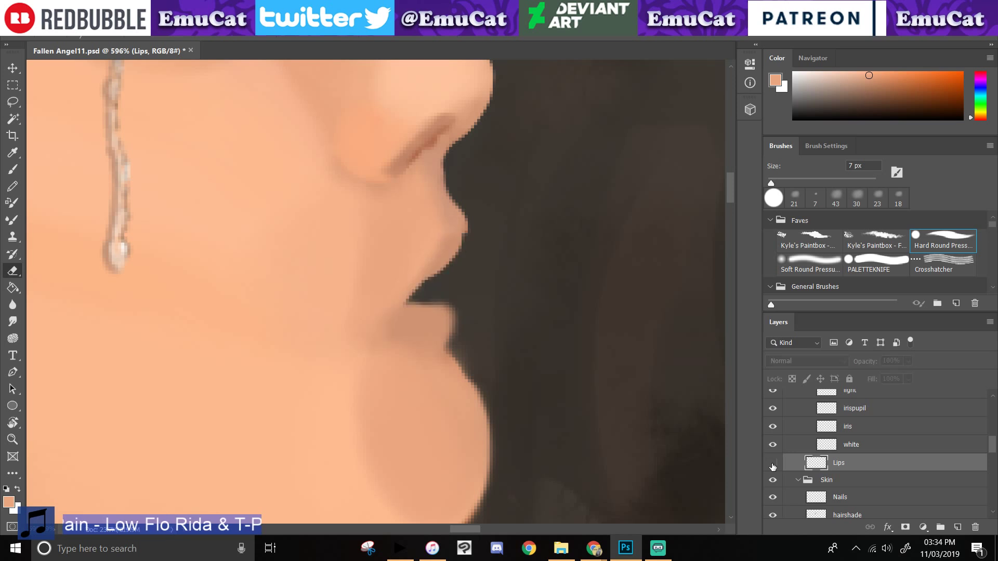
{"action": "left_click", "coordinate": [772, 463]}
{"action": "left_click", "coordinate": [773, 480]}
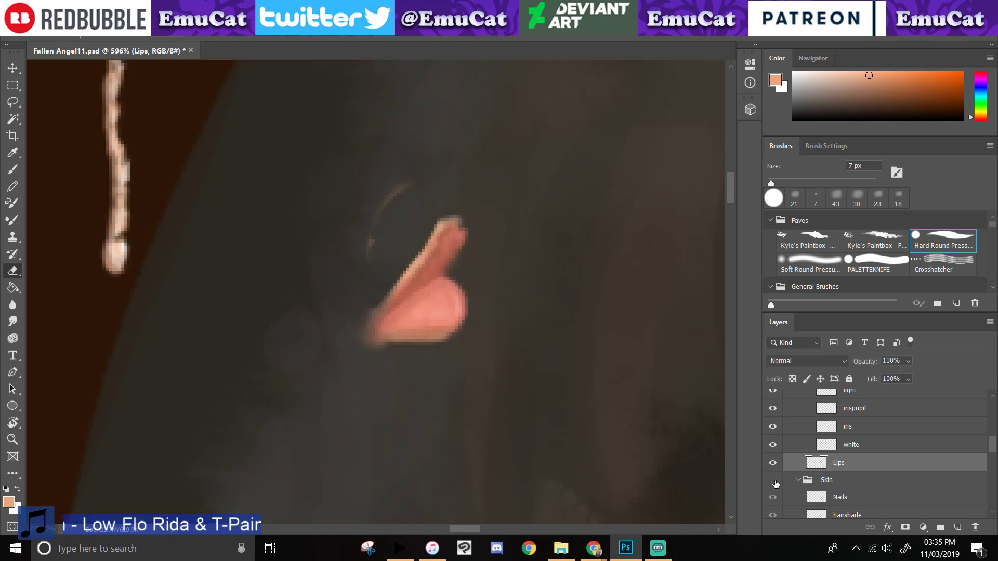
{"action": "left_click", "coordinate": [774, 481]}
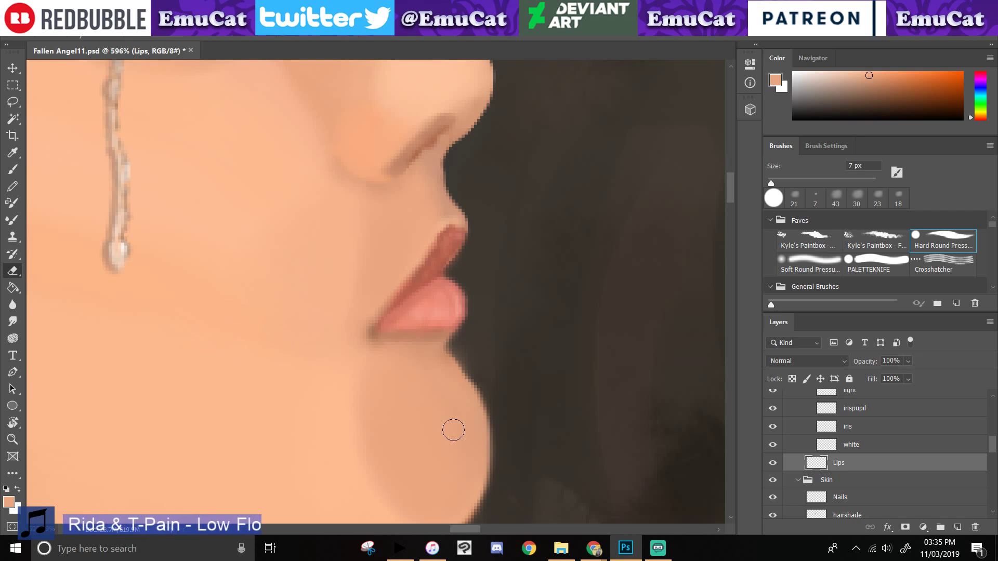
- On the Skin layer, sample a darker tan above the lip and shade the philtrum with a 12 px brush
{"action": "scroll", "coordinate": [904, 457], "scroll_direction": "down", "scroll_amount": 3}
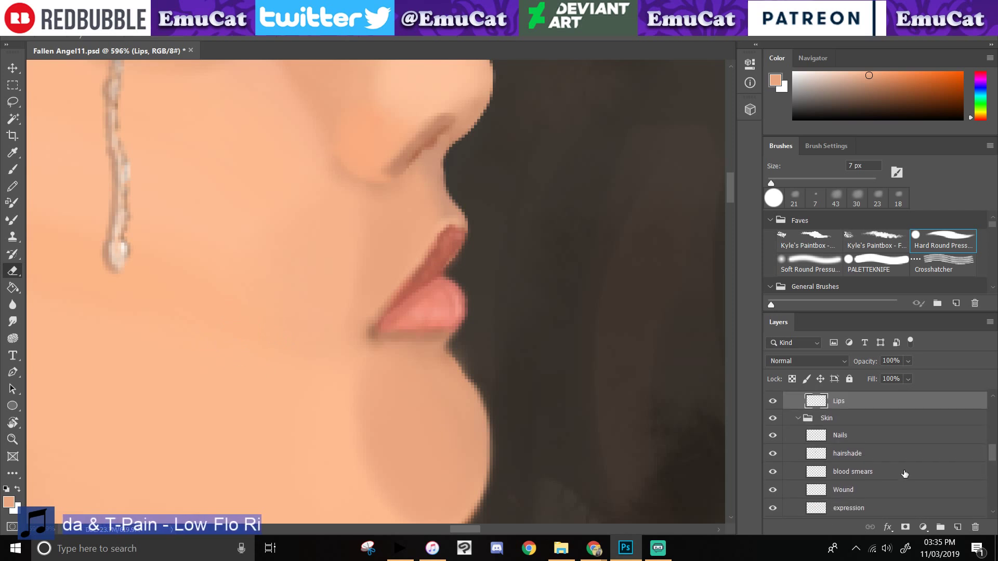
{"action": "scroll", "coordinate": [984, 498], "scroll_direction": "down", "scroll_amount": 4}
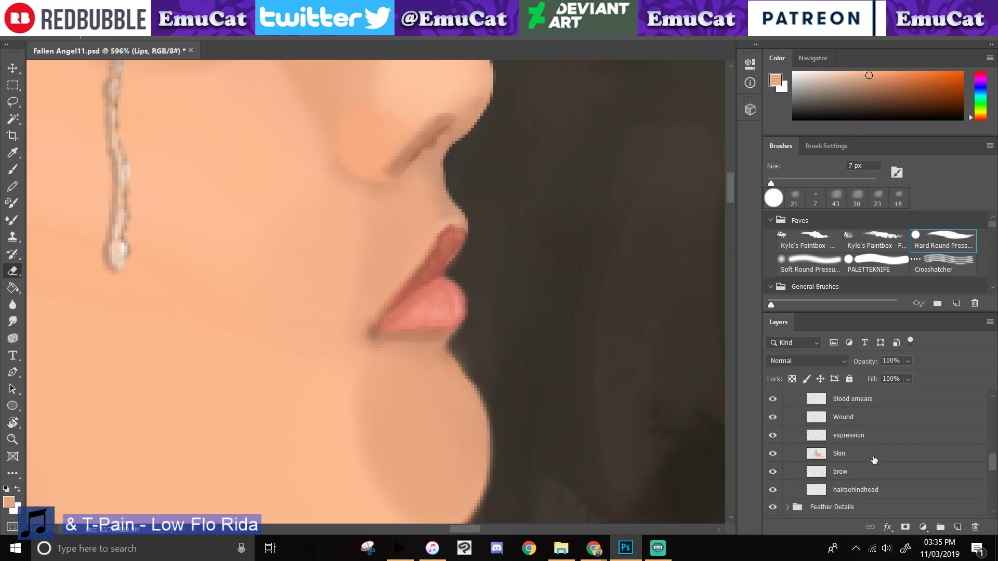
{"action": "left_click", "coordinate": [874, 458]}
{"action": "left_click", "coordinate": [993, 399]}
{"action": "left_click", "coordinate": [993, 398]}
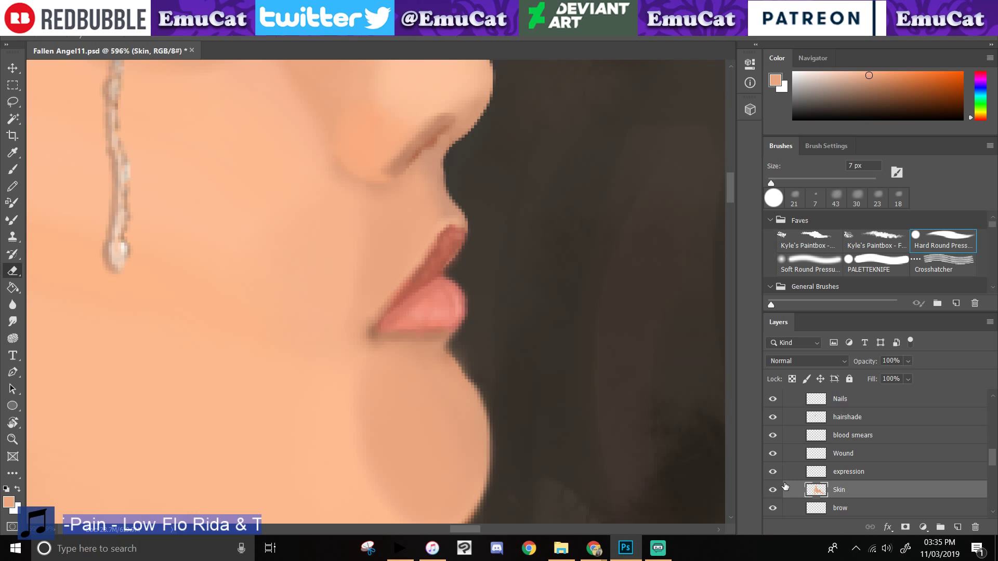
{"action": "key", "text": "i"}
{"action": "left_click", "coordinate": [454, 206]}
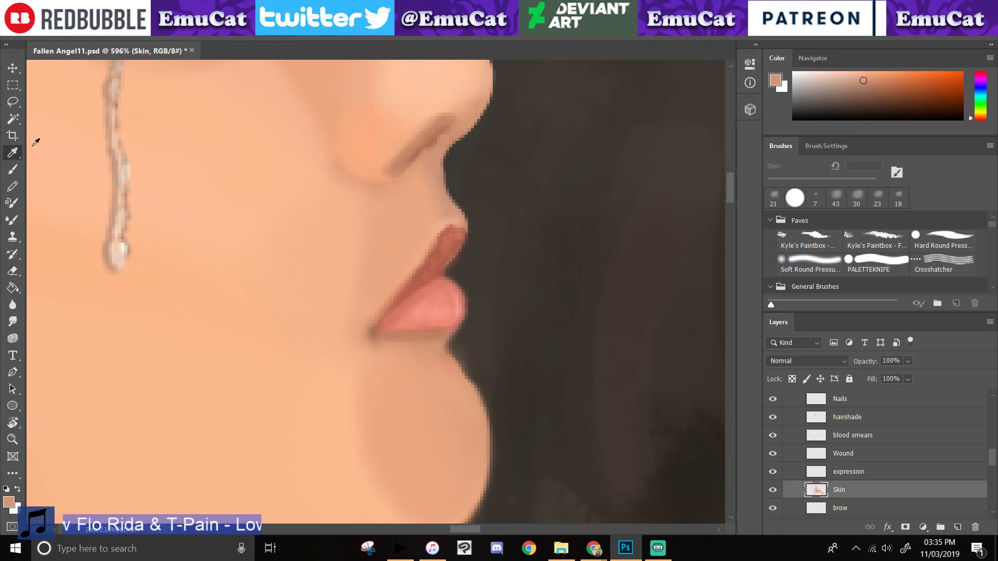
{"action": "left_click", "coordinate": [12, 169]}
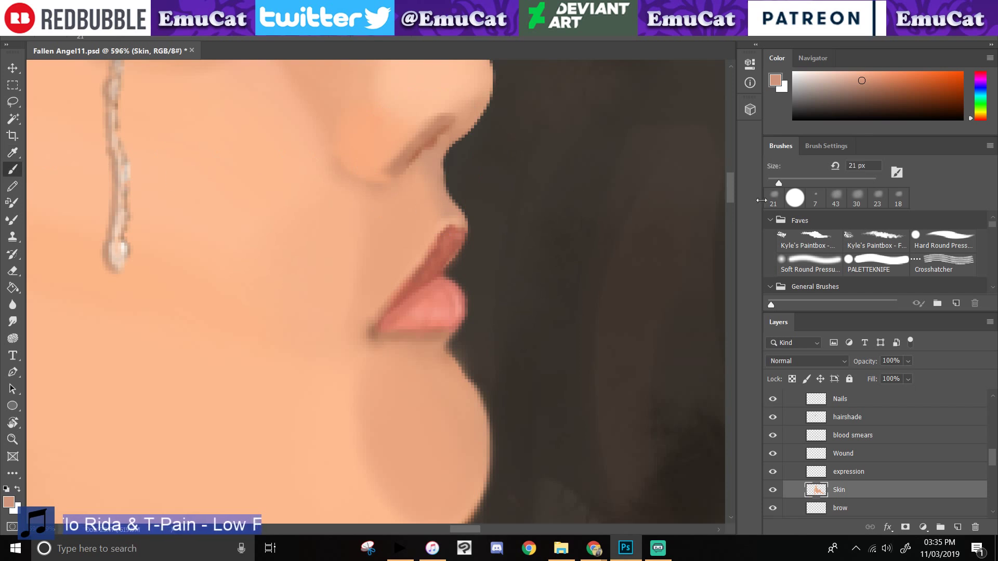
{"action": "left_click", "coordinate": [815, 198]}
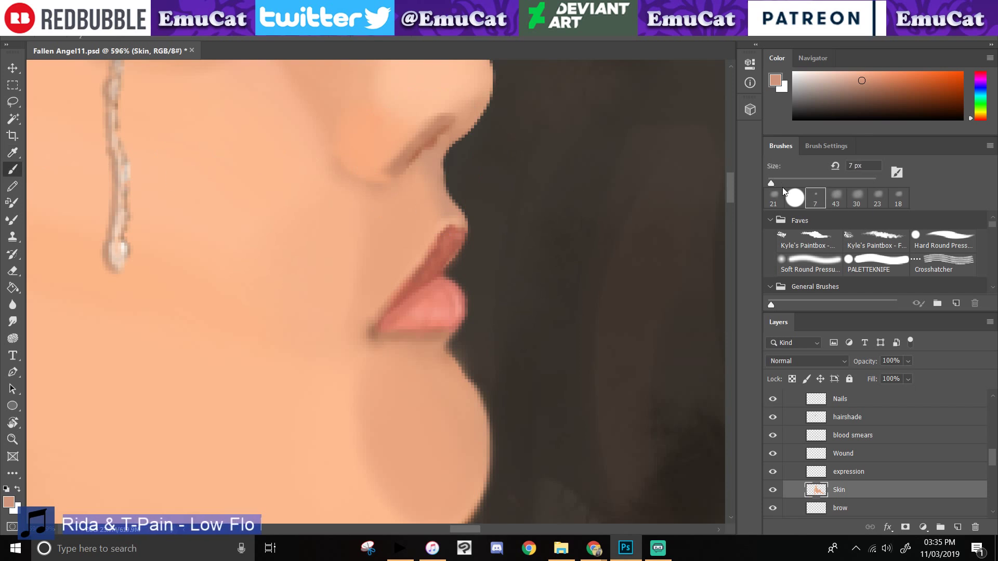
{"action": "left_click", "coordinate": [774, 183]}
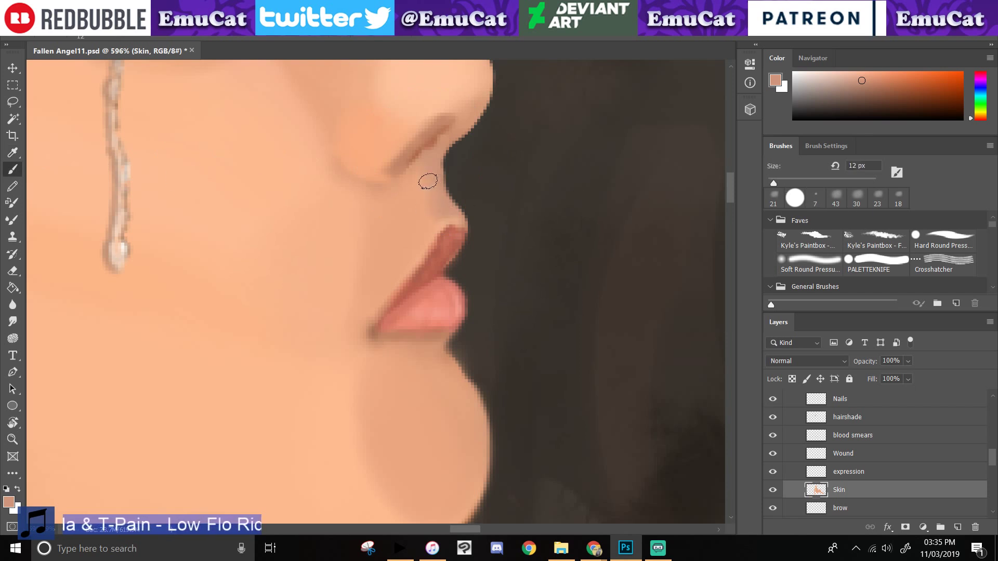
{"action": "left_click_drag", "start_coordinate": [431, 180], "coordinate": [444, 224]}
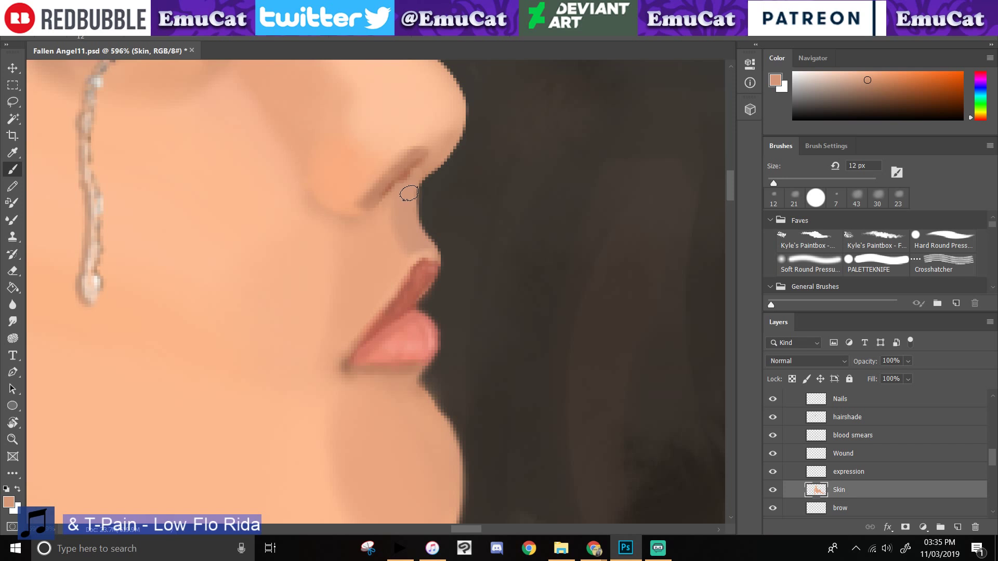
- Try shading along the upper lip's outer edge with a sampled reddish tan at 12 px, and undo the strokes
{"action": "left_click", "coordinate": [399, 360], "text": "alt"}
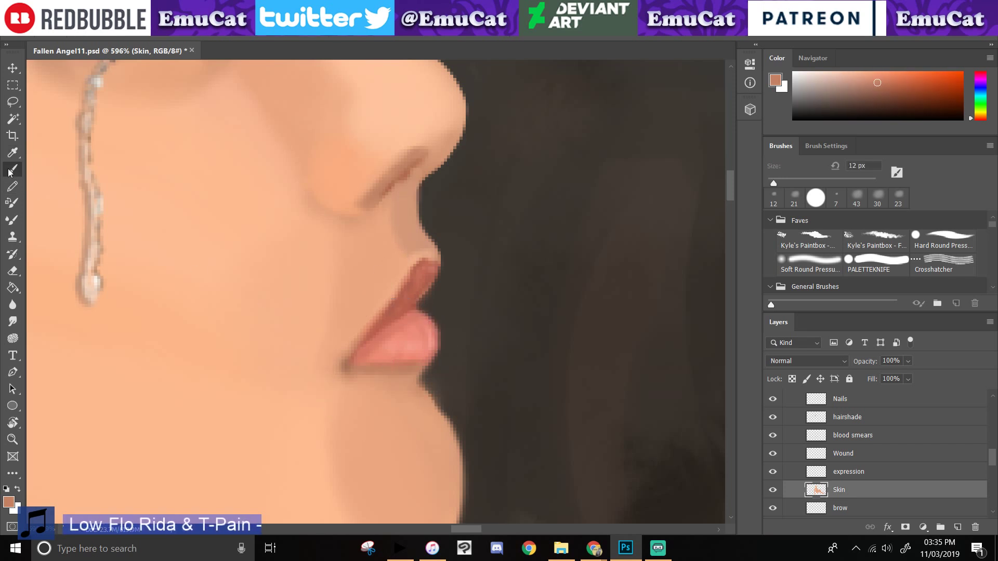
{"action": "left_click_drag", "start_coordinate": [398, 264], "coordinate": [370, 294]}
{"action": "key", "text": "ctrl+z"}
{"action": "mouse_move", "coordinate": [407, 254]}
{"action": "left_mouse_down"}
{"action": "mouse_move", "coordinate": [358, 329]}
{"action": "mouse_move", "coordinate": [382, 284]}
{"action": "left_mouse_up"}
{"action": "key", "text": "ctrl+z"}
{"action": "key", "text": "ctrl+z"}
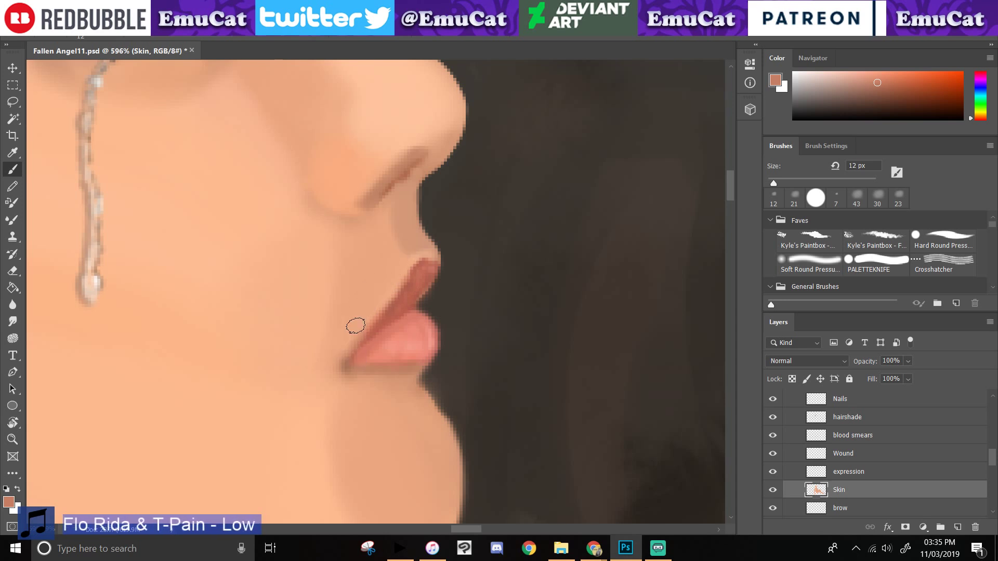
{"action": "left_click_drag", "start_coordinate": [351, 335], "coordinate": [405, 249]}
{"action": "key", "text": "ctrl+z"}
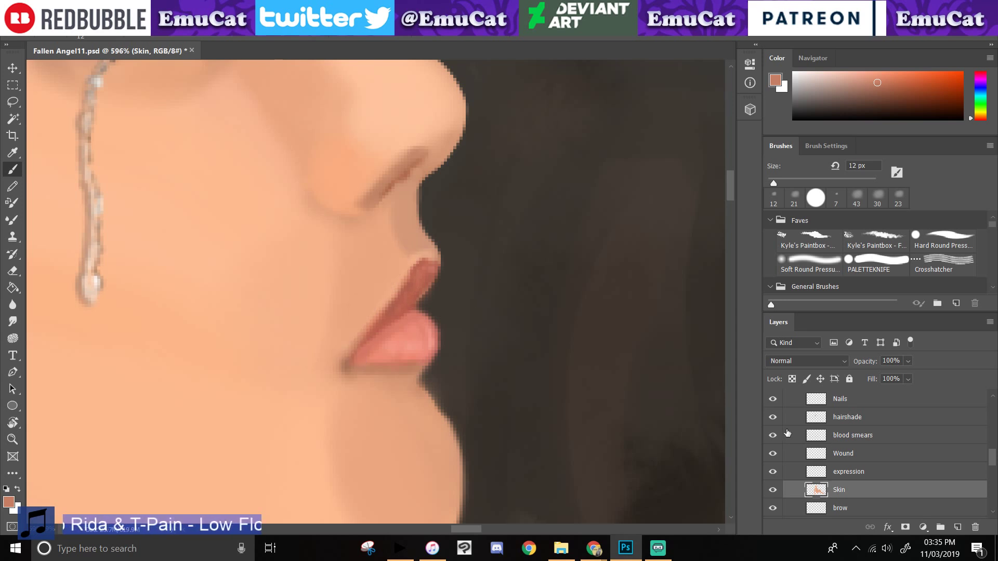
- Sample a slightly different tan and paint a soft shadow following the upper lip's contour at 12 px
{"action": "left_click", "coordinate": [12, 153]}
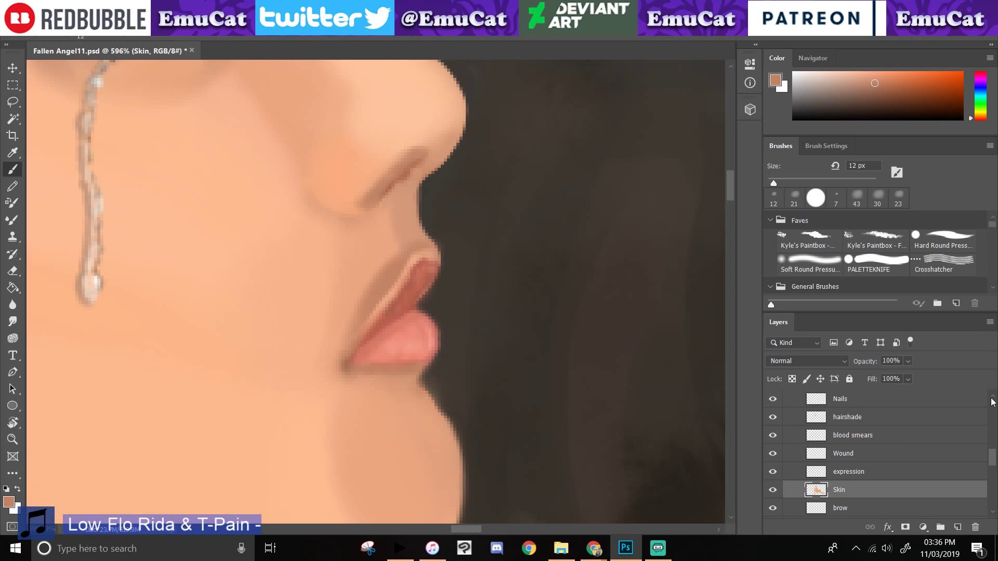
- On the Lips layer, erase the pale skin-coloured strip along the upper lip's outer edge at 7 px, checking with the layer's visibility
{"action": "left_click", "coordinate": [993, 398]}
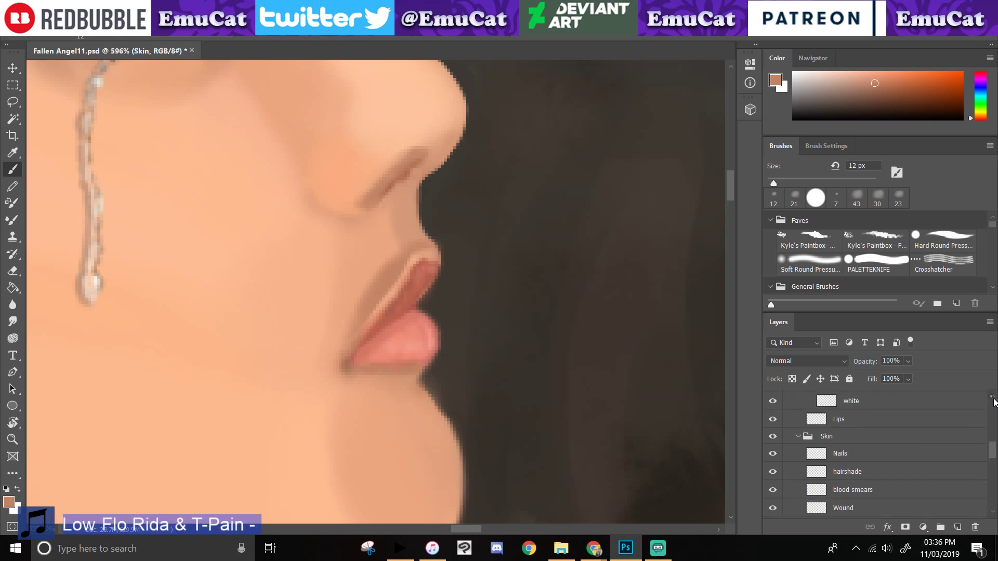
{"action": "left_click", "coordinate": [861, 421]}
{"action": "key", "text": "e"}
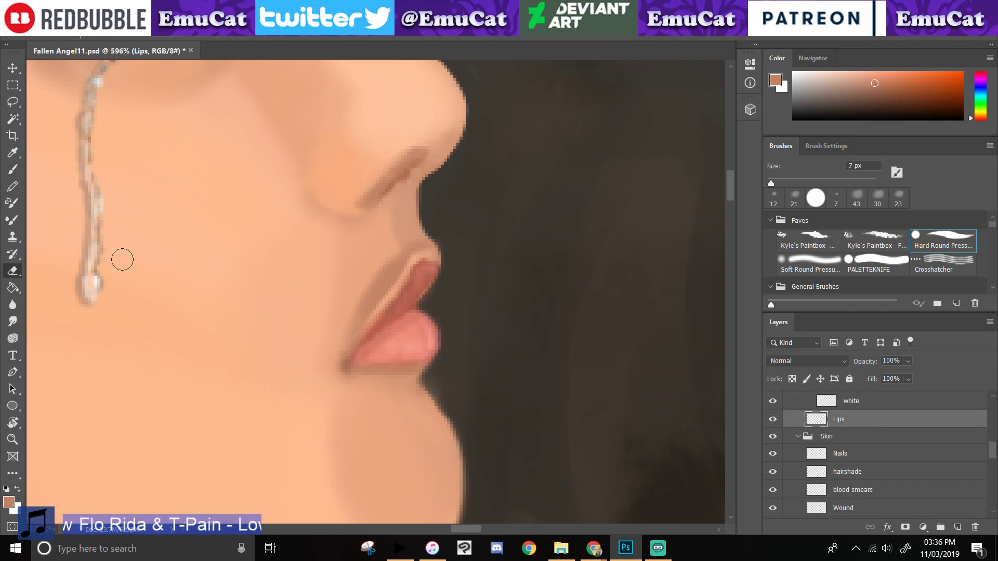
{"action": "left_click_drag", "start_coordinate": [443, 254], "coordinate": [439, 243]}
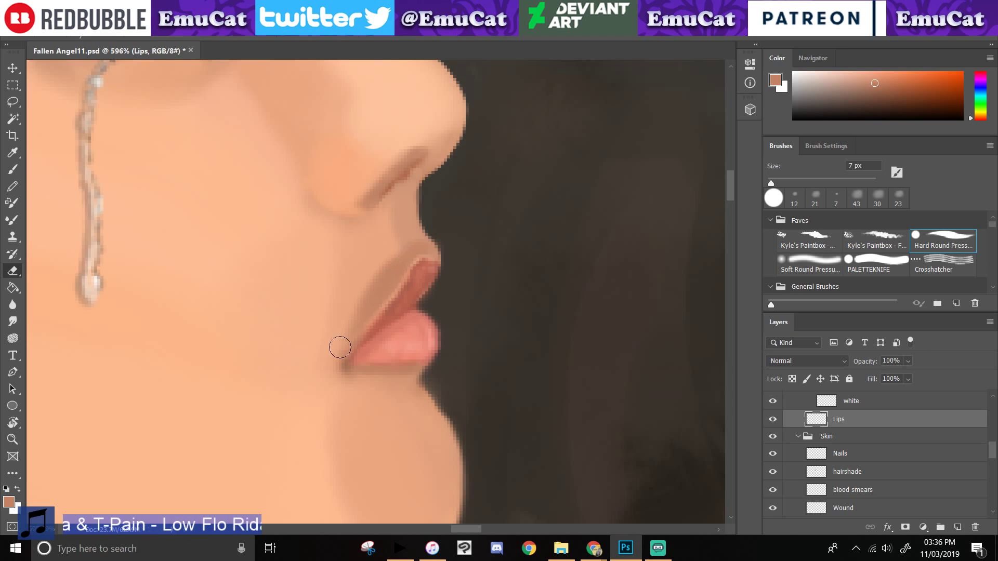
{"action": "left_click", "coordinate": [773, 419]}
{"action": "left_click", "coordinate": [773, 419]}
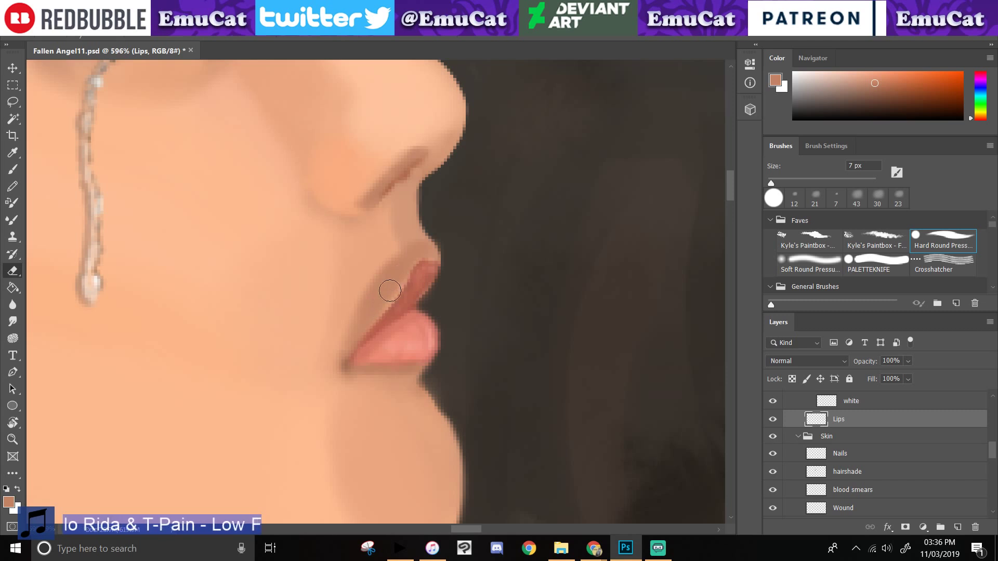
{"action": "left_click_drag", "start_coordinate": [390, 291], "coordinate": [378, 310]}
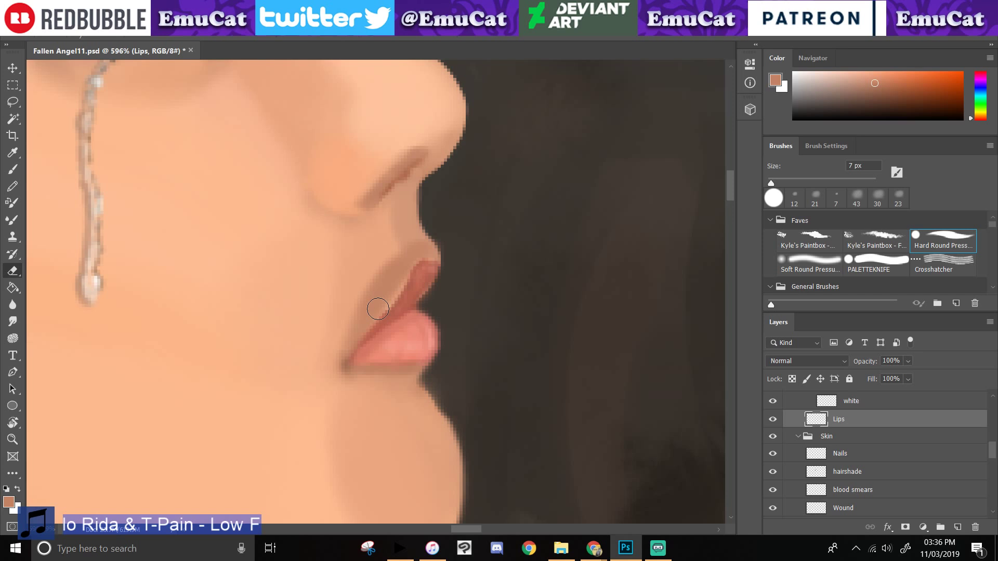
- On the Skin layer, fill the gap between the upper lip and its shadow with the tan 12 px brush
{"action": "left_click", "coordinate": [378, 310], "text": "ctrl"}
{"action": "key", "text": "b"}
{"action": "left_click_drag", "start_coordinate": [388, 289], "coordinate": [368, 321]}
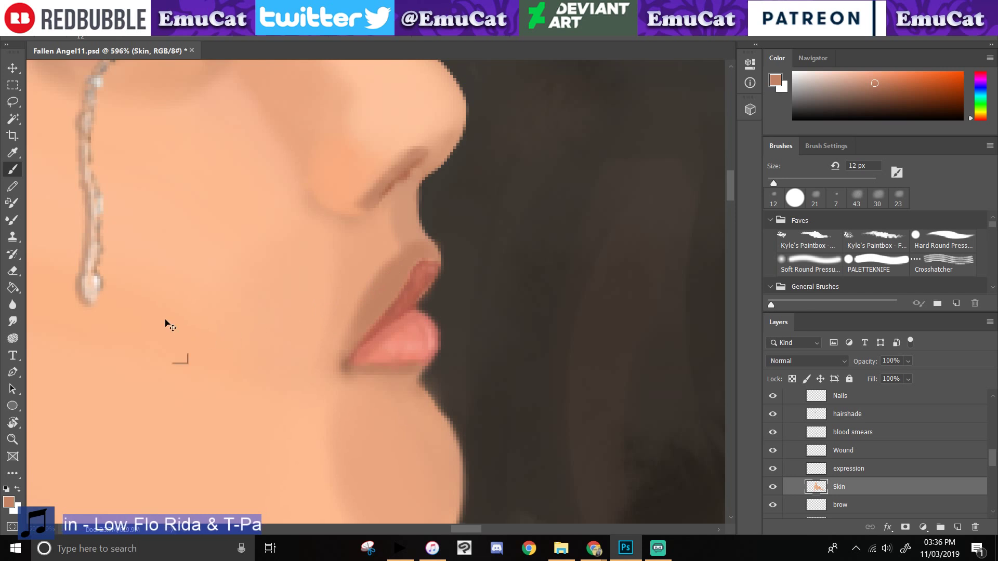
- Sample a lighter skin tone to thin the shadow above the upper lip, and touch up below the nostril at 7 px
{"action": "left_click", "coordinate": [370, 260], "text": "alt"}
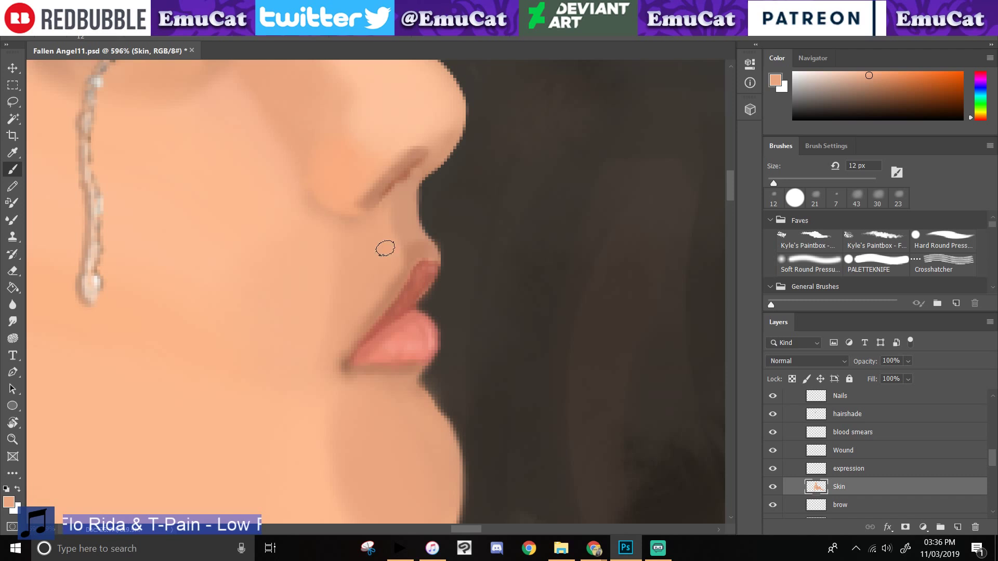
{"action": "key", "text": "["}
{"action": "left_click_drag", "start_coordinate": [377, 213], "coordinate": [384, 203]}
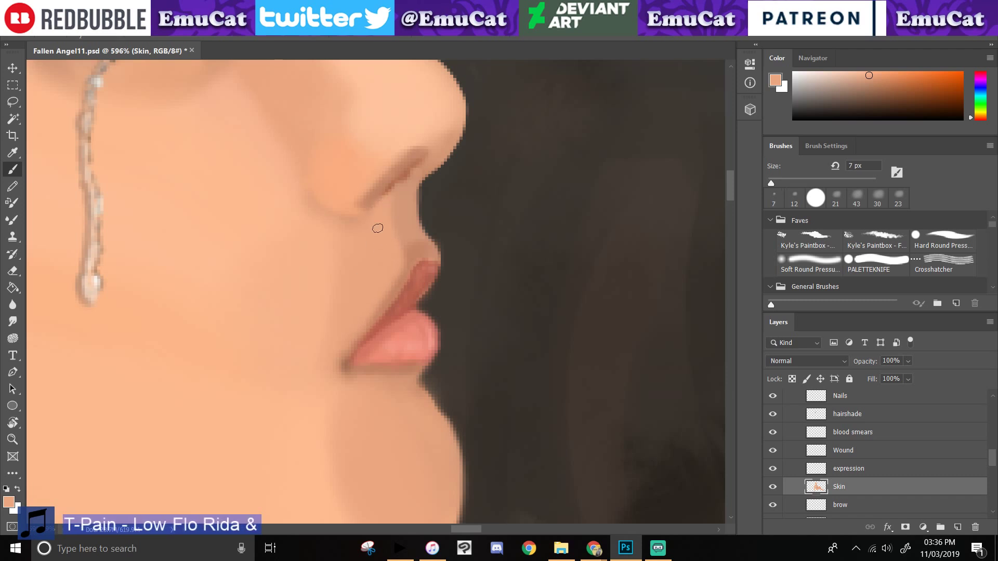
- Shade the skin above the upper lip with a tan sampled from the philtrum, and trim the profile edge there with the 7 px eraser
{"action": "left_click", "coordinate": [12, 153]}
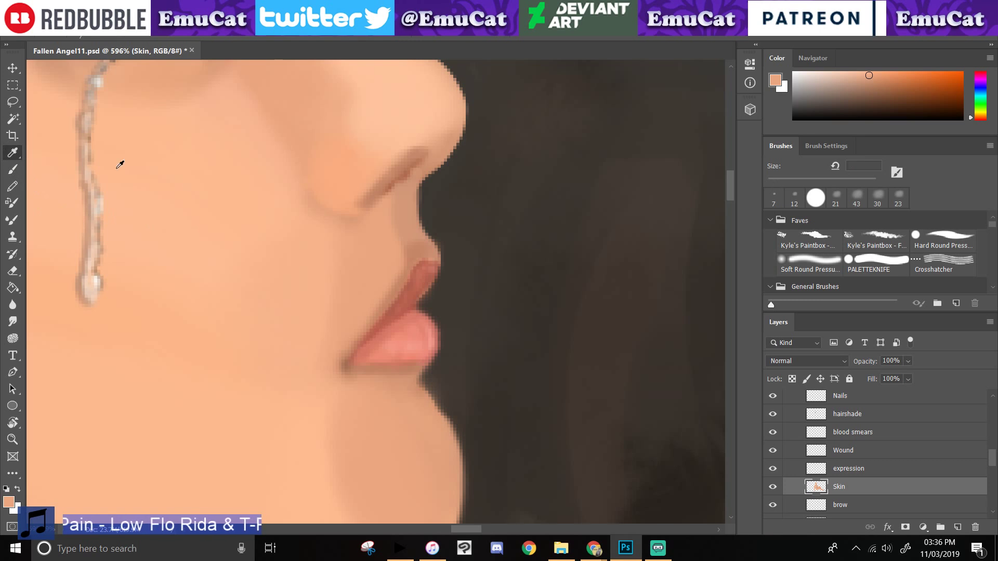
{"action": "left_click", "coordinate": [410, 217]}
{"action": "left_click", "coordinate": [12, 169]}
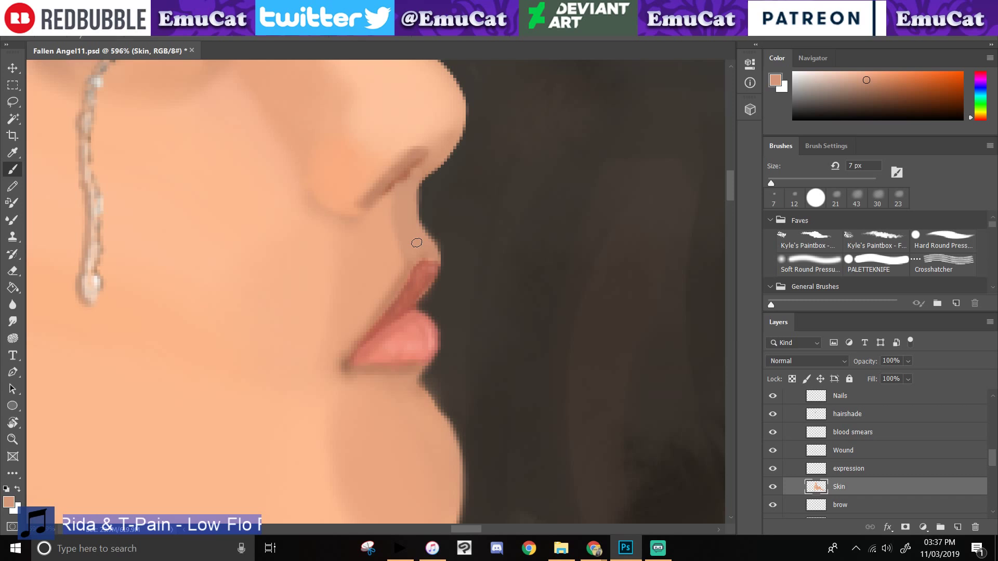
{"action": "key", "text": "e"}
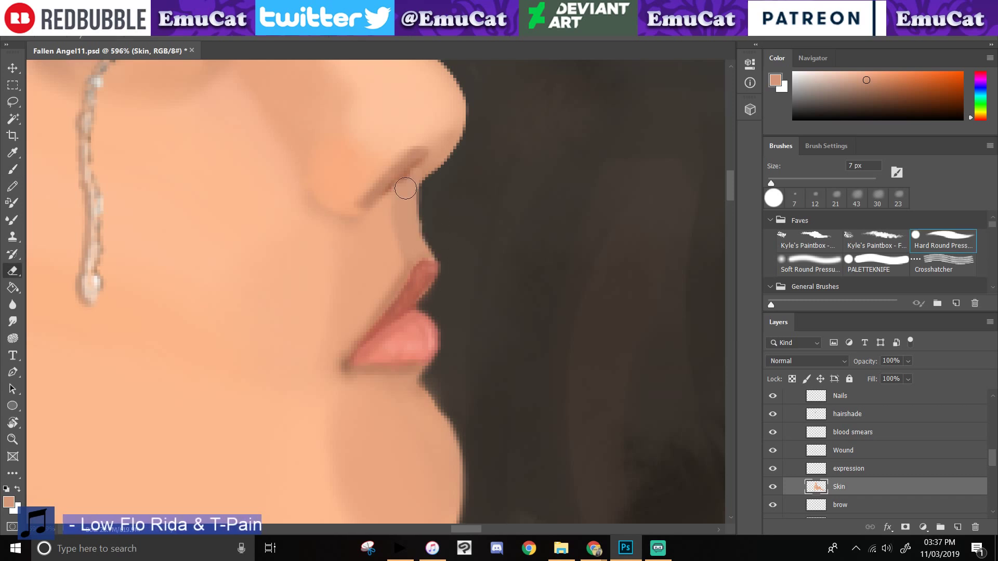
{"action": "key", "text": "ctrl"}
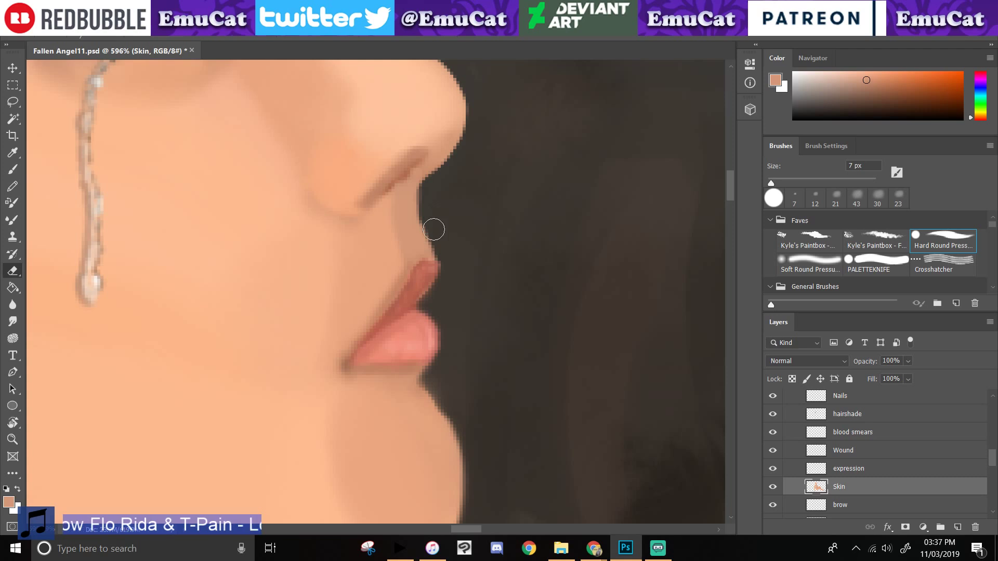
- Examine the reshaped upper-lip profile in relation to the whole face
{"action": "key", "text": "z"}
{"action": "left_click_drag", "start_coordinate": [207, 436], "coordinate": [160, 410]}
{"action": "scroll", "coordinate": [160, 410], "scroll_direction": "down", "scroll_amount": 2}
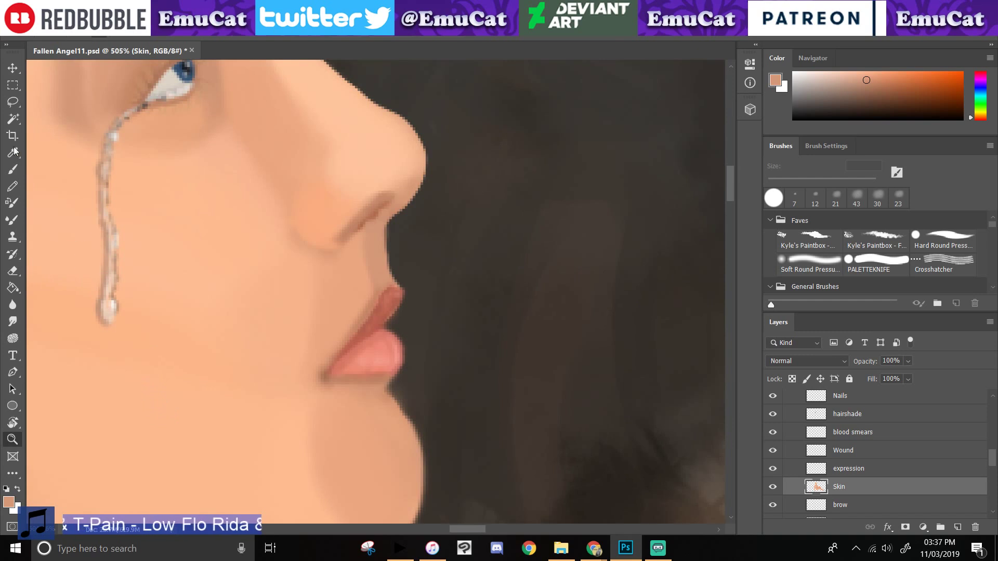
{"action": "left_click", "coordinate": [626, 549]}
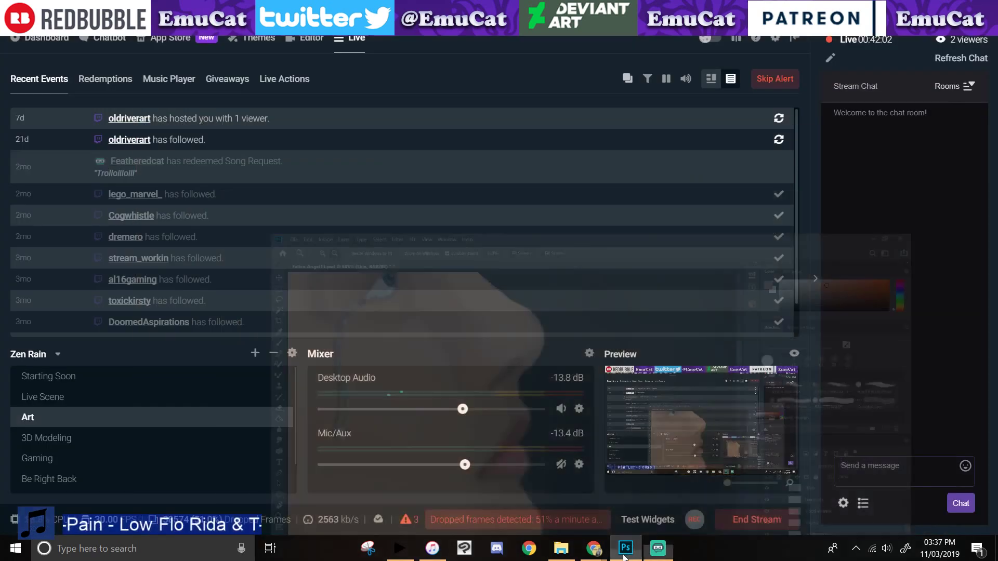
{"action": "left_click", "coordinate": [626, 549]}
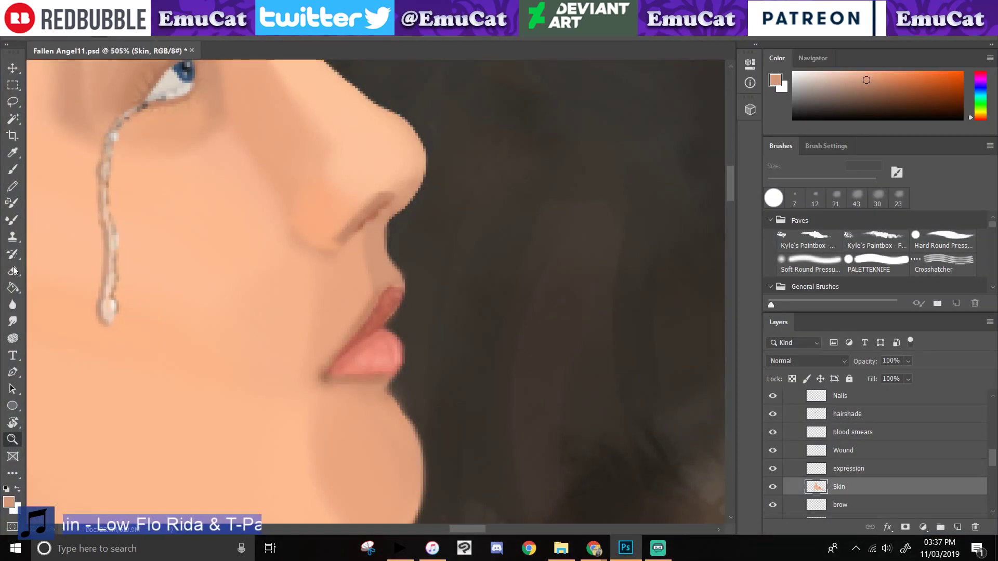
{"action": "key", "text": "e"}
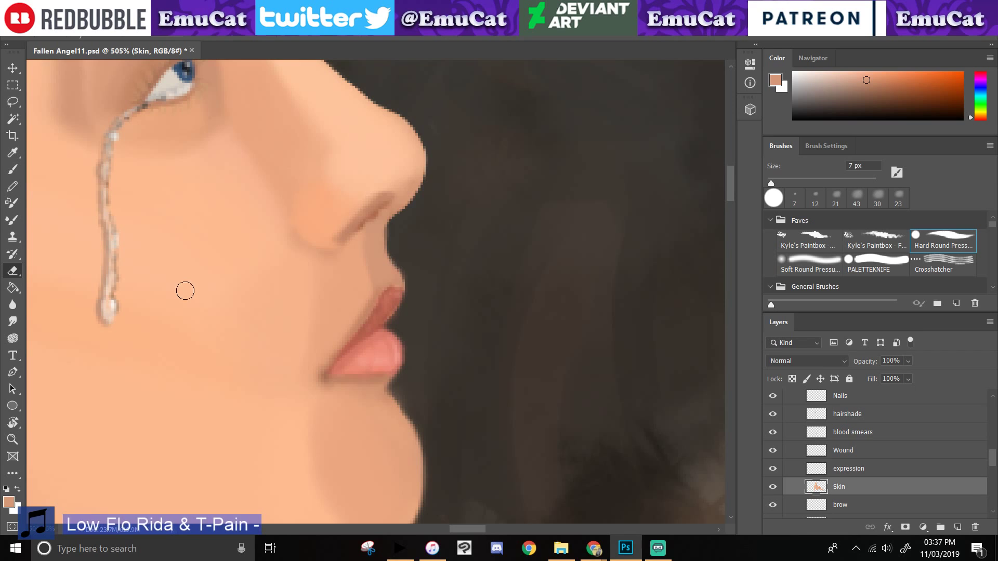
{"action": "key", "text": "ctrl+space"}
{"action": "left_click_drag", "start_coordinate": [185, 291], "coordinate": [293, 343]}
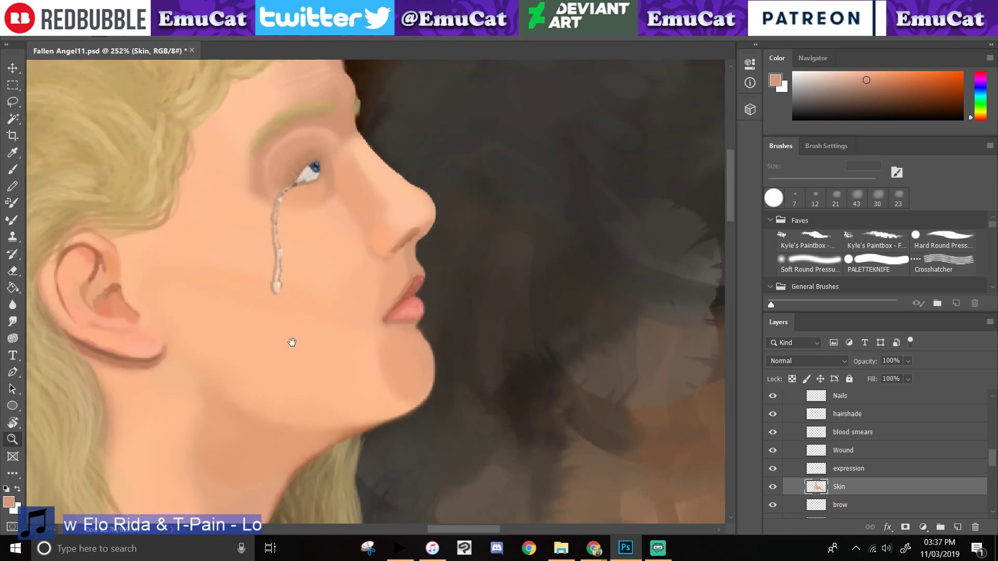
- On the Lips layer, extend the upper lip's tip and outer edge in reddish brown with a 5 px Hard Round brush
{"action": "left_click_drag", "start_coordinate": [442, 304], "coordinate": [594, 357]}
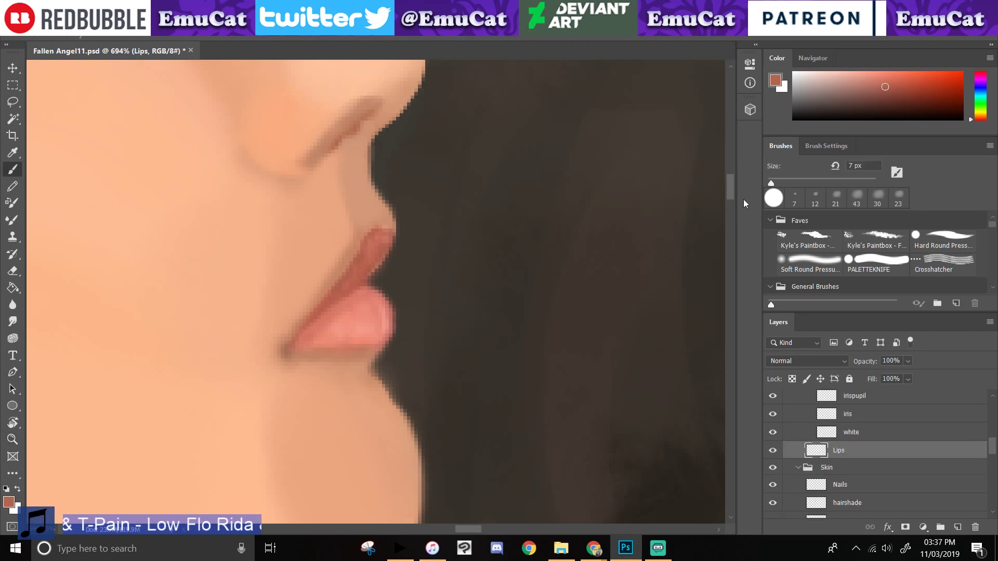
{"action": "left_click", "coordinate": [774, 198]}
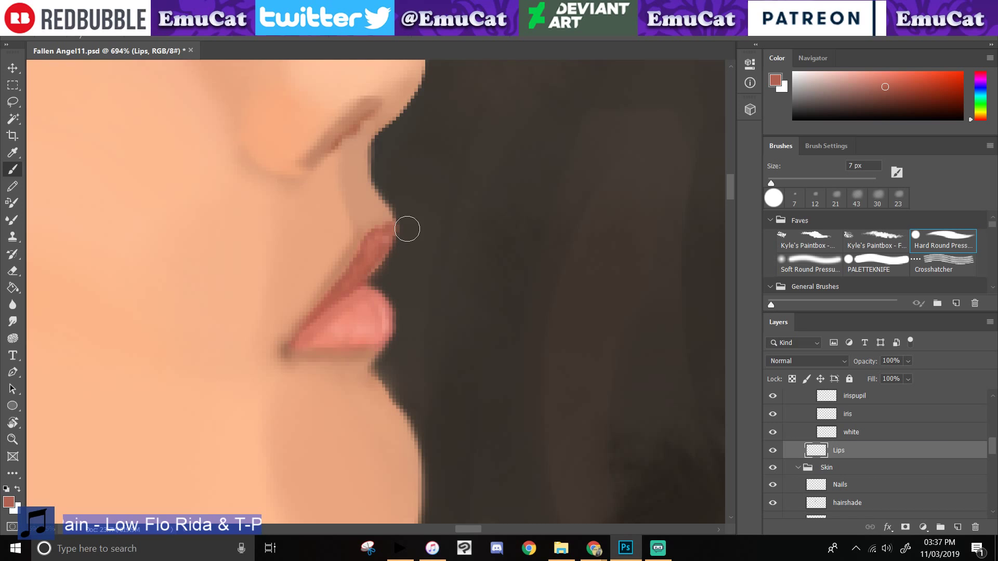
{"action": "key", "text": "bracketleft"}
{"action": "key", "text": "bracketleft"}
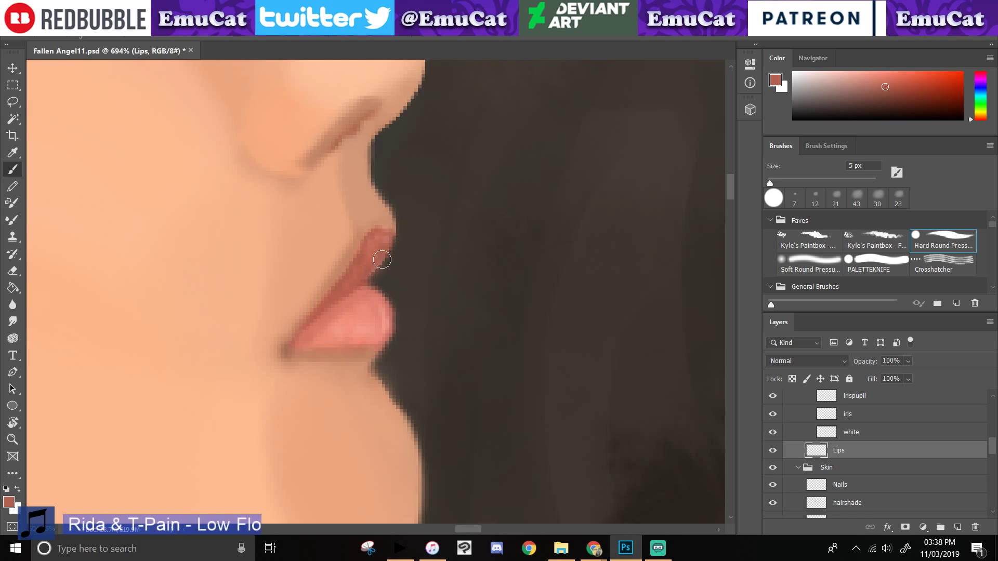
{"action": "mouse_move", "coordinate": [396, 240]}
{"action": "left_mouse_down"}
{"action": "mouse_move", "coordinate": [378, 228]}
{"action": "mouse_move", "coordinate": [371, 271]}
{"action": "mouse_move", "coordinate": [399, 239]}
{"action": "mouse_move", "coordinate": [394, 227]}
{"action": "mouse_move", "coordinate": [364, 242]}
{"action": "left_mouse_up"}
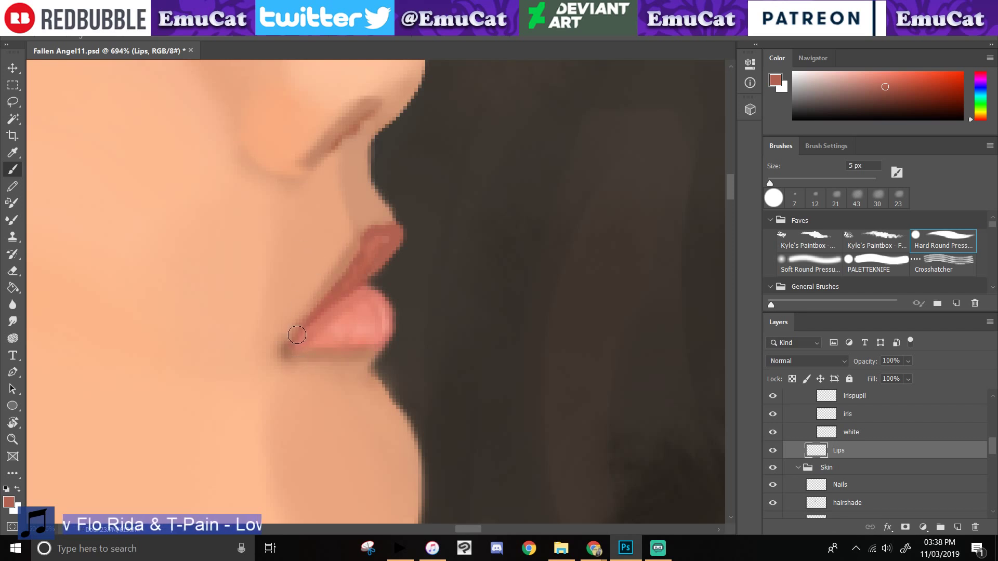
{"action": "mouse_move", "coordinate": [308, 316]}
{"action": "left_mouse_down"}
{"action": "mouse_move", "coordinate": [354, 247]}
{"action": "mouse_move", "coordinate": [394, 227]}
{"action": "left_mouse_up"}
- Sample reds from within the upper lip and blend its patchy strokes into an even tone at 5 px
{"action": "key", "text": "i"}
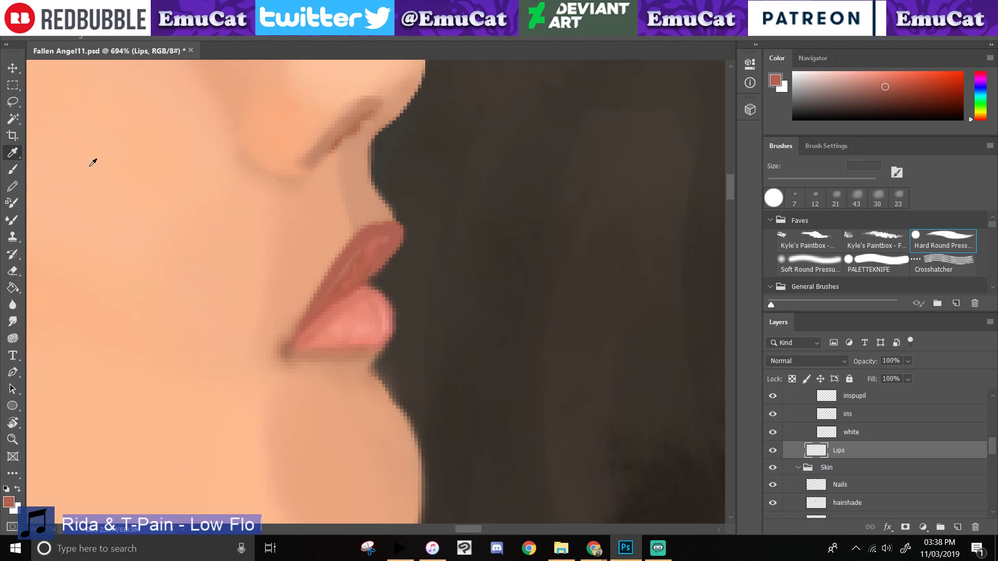
{"action": "left_click", "coordinate": [369, 252]}
{"action": "key", "text": "b"}
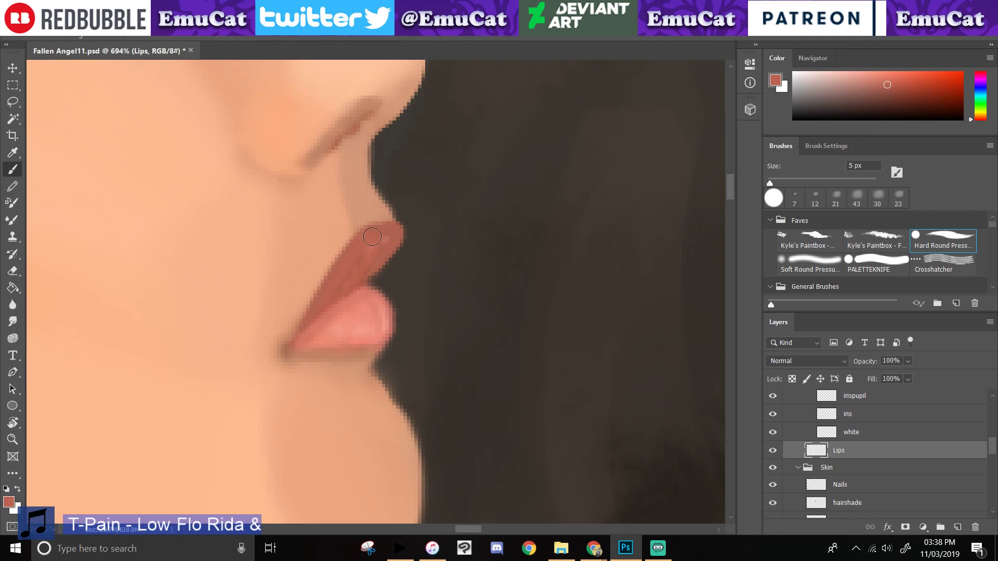
{"action": "key", "text": "i"}
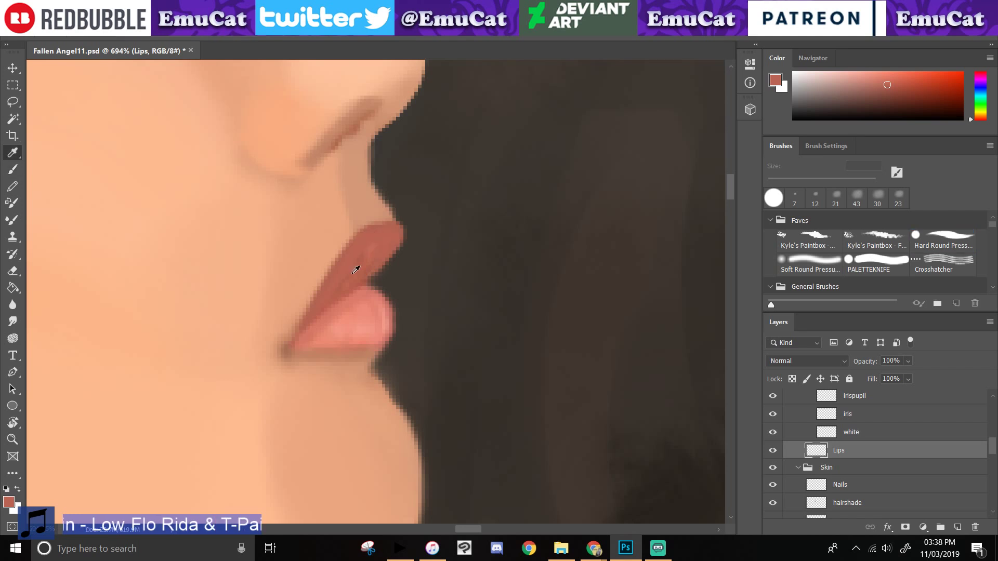
{"action": "left_click", "coordinate": [357, 270]}
{"action": "key", "text": "b"}
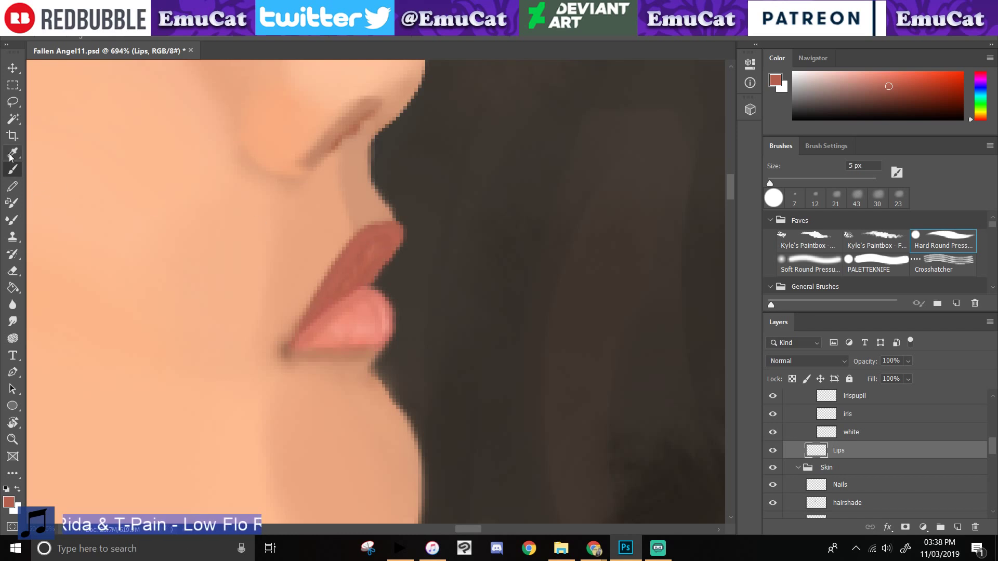
{"action": "key", "text": "i"}
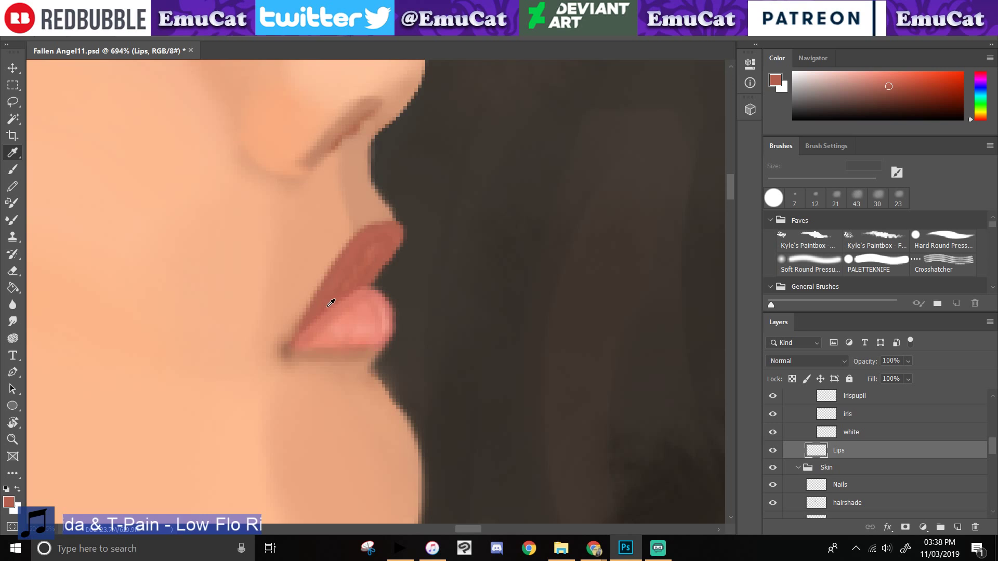
{"action": "key", "text": "b"}
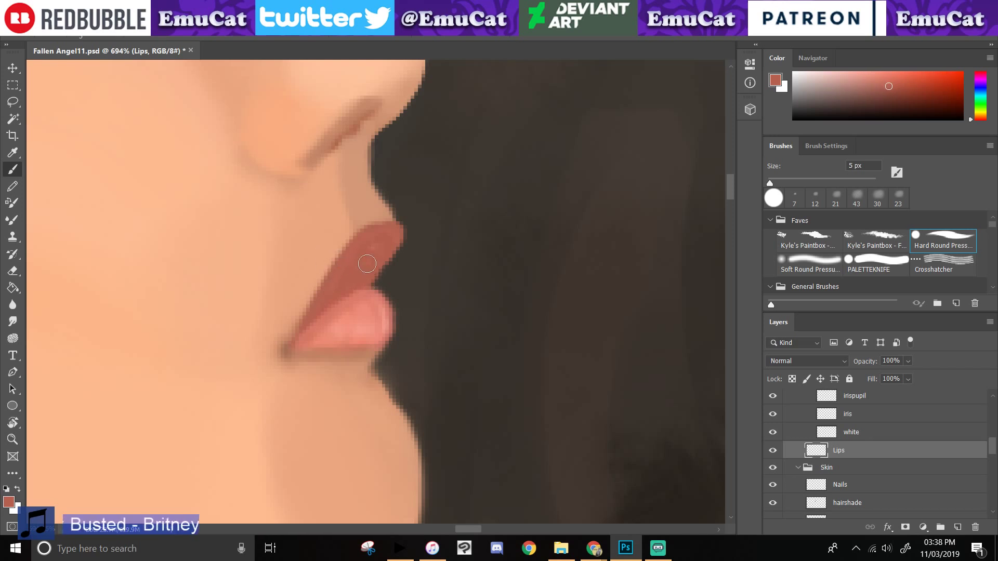
{"action": "left_click", "coordinate": [11, 155]}
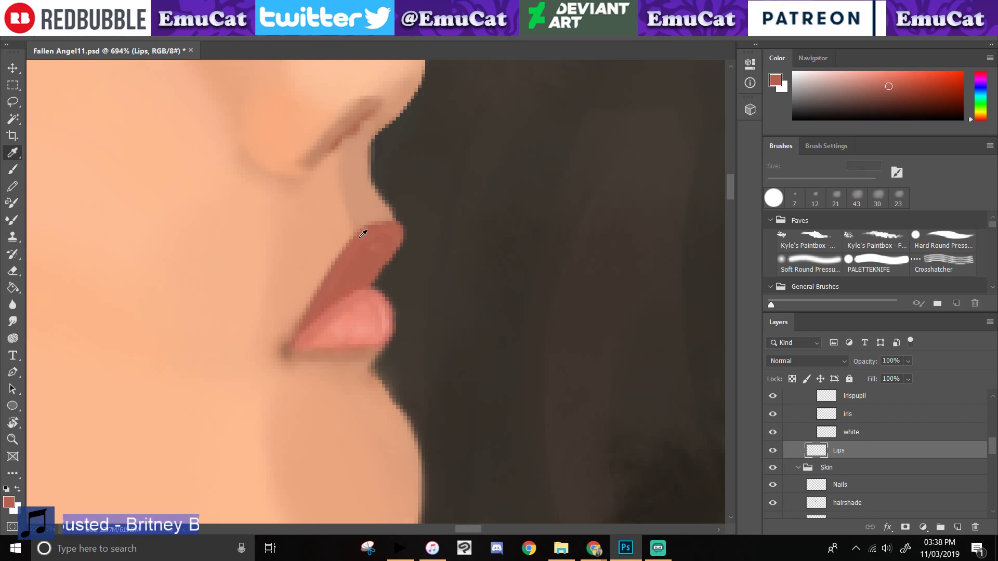
{"action": "left_click", "coordinate": [394, 243]}
{"action": "key", "text": "b"}
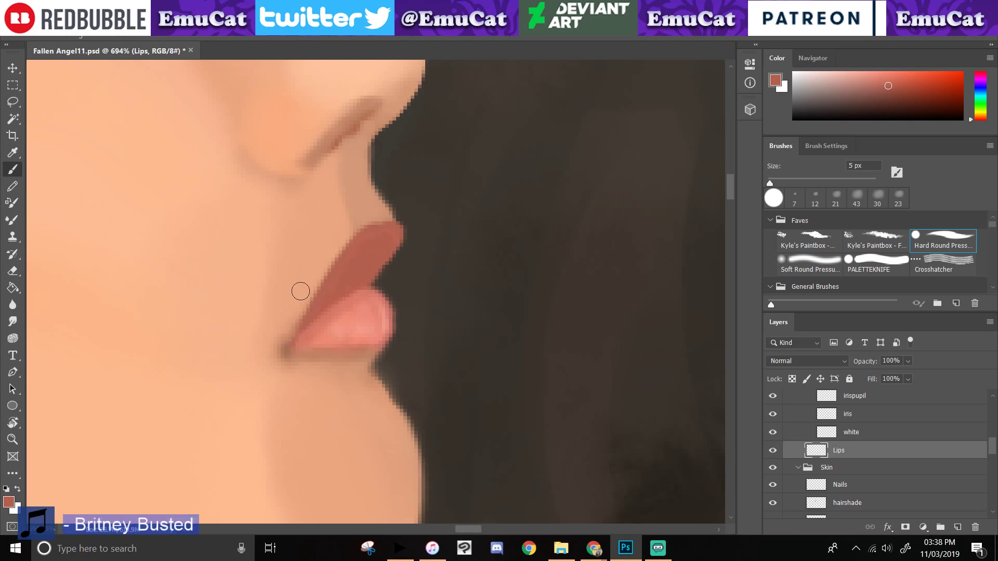
- Try rounding out the upper lip's outer edge with a sampled darker red at 5 px, and undo the stroke
{"action": "key", "text": "i"}
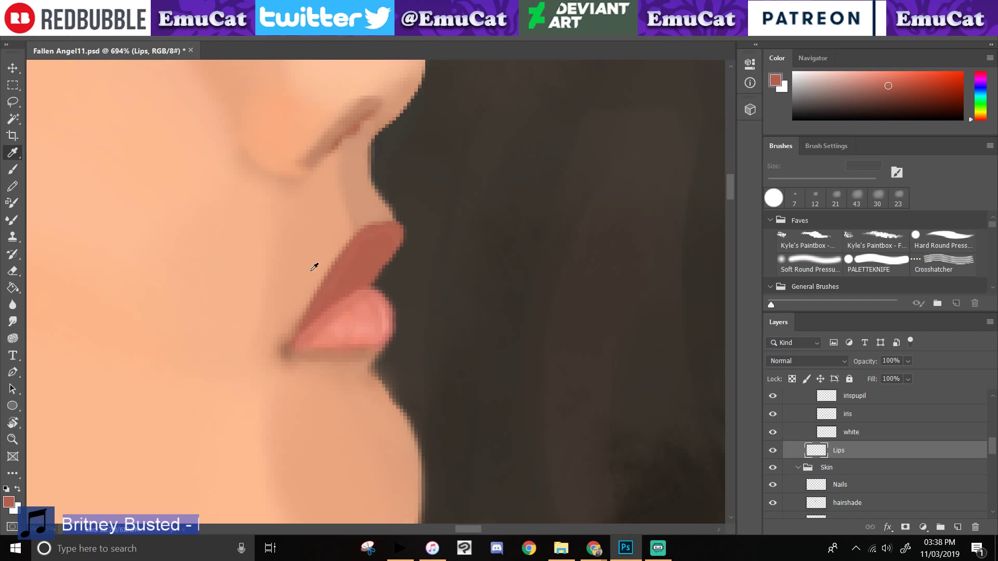
{"action": "key", "text": "b"}
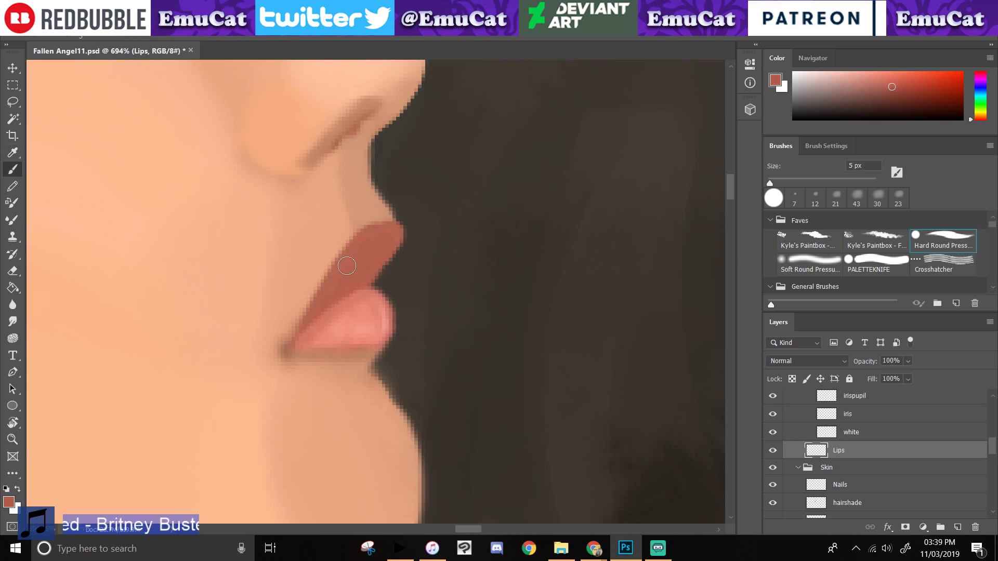
{"action": "mouse_move", "coordinate": [309, 318]}
{"action": "left_mouse_down"}
{"action": "mouse_move", "coordinate": [341, 254]}
{"action": "mouse_move", "coordinate": [401, 232]}
{"action": "left_mouse_up"}
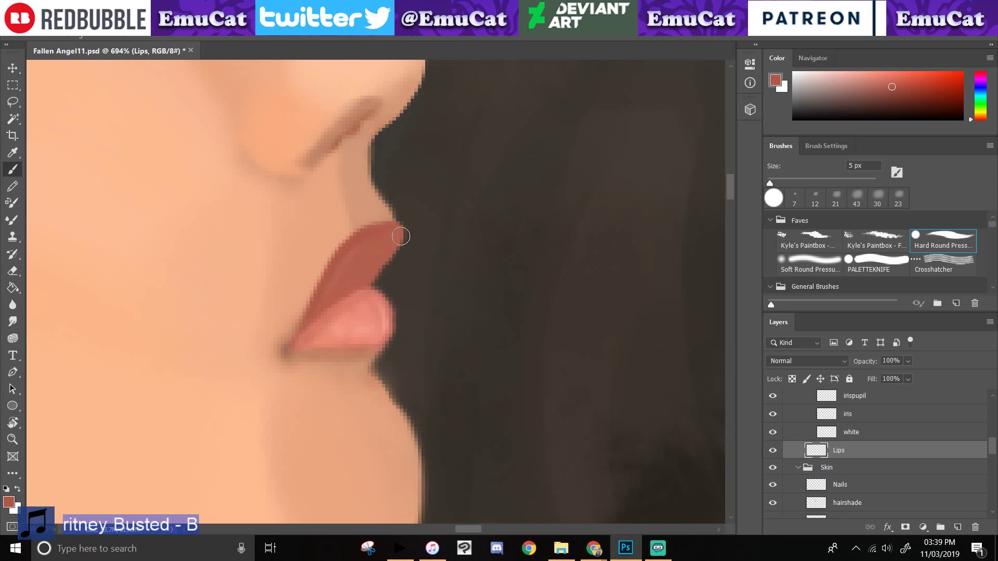
{"action": "key", "text": "ctrl+z"}
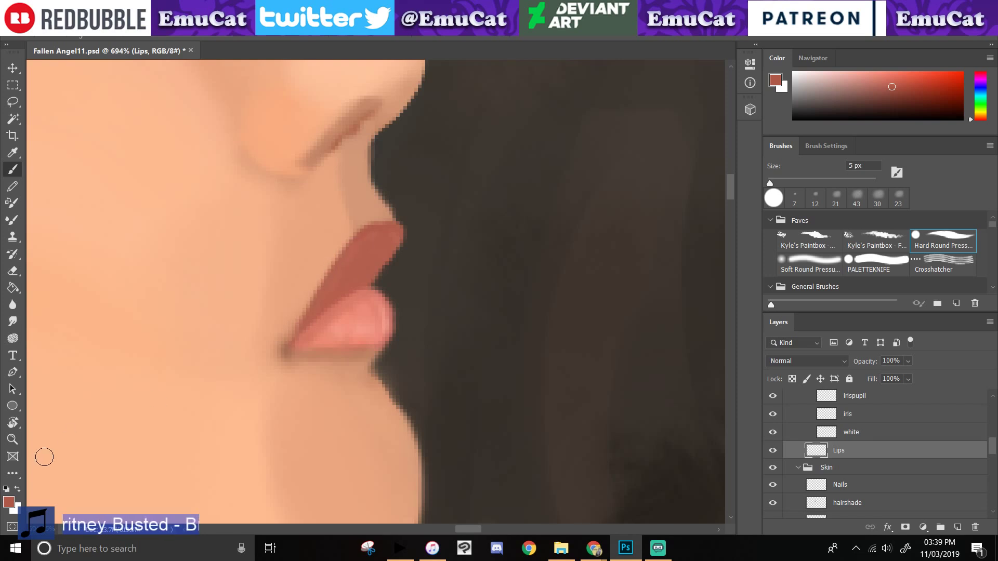
- Carve a slight dip into the upper lip's top edge on the Lips layer with the 7 px eraser
{"action": "left_click", "coordinate": [10, 443]}
{"action": "left_click_drag", "start_coordinate": [254, 442], "coordinate": [199, 431]}
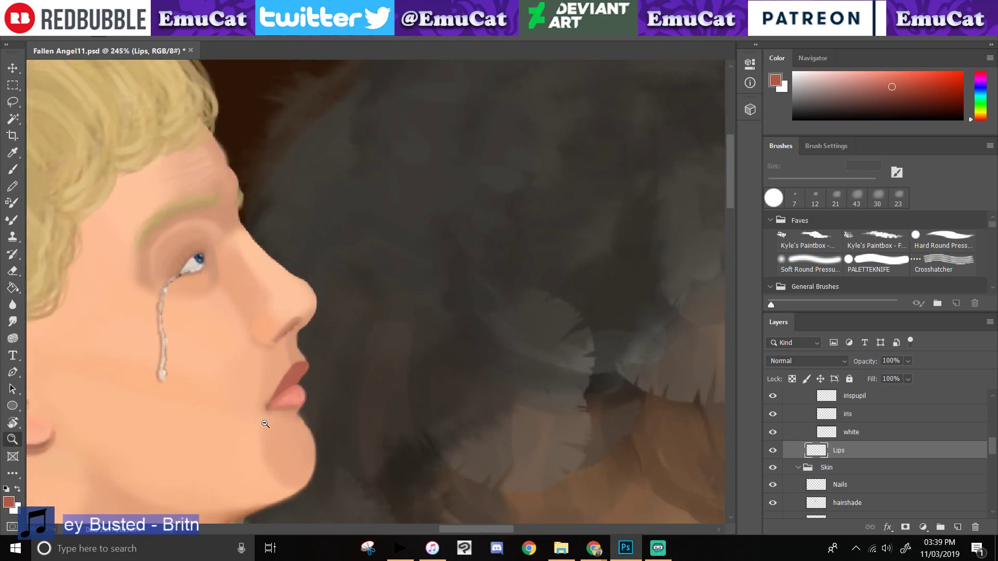
{"action": "left_click_drag", "start_coordinate": [282, 412], "coordinate": [330, 419]}
{"action": "scroll", "coordinate": [330, 419], "scroll_direction": "up", "scroll_amount": 3}
{"action": "scroll", "coordinate": [350, 430], "scroll_direction": "down", "scroll_amount": 4}
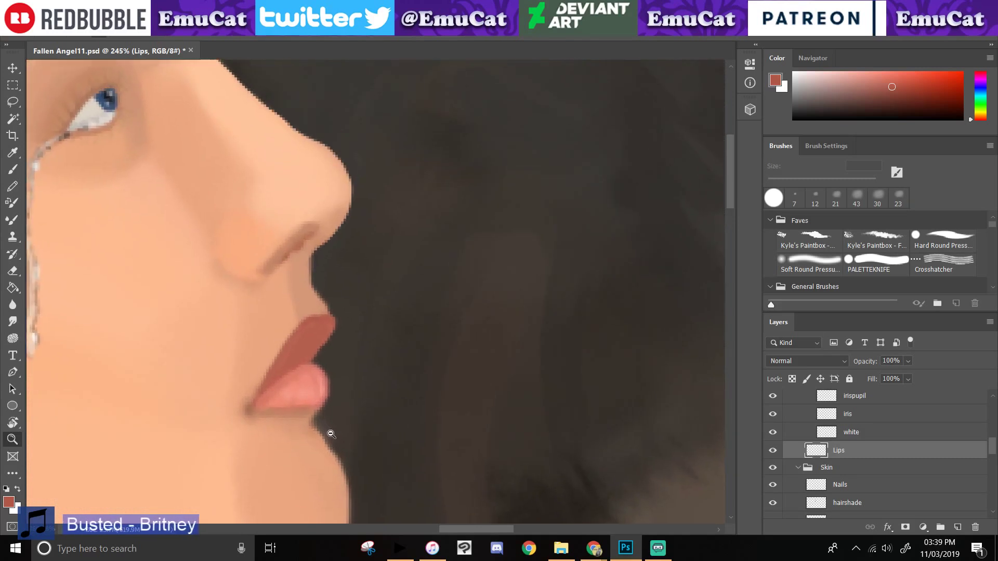
{"action": "scroll", "coordinate": [330, 430], "scroll_direction": "up", "scroll_amount": 1}
{"action": "left_click", "coordinate": [12, 271]}
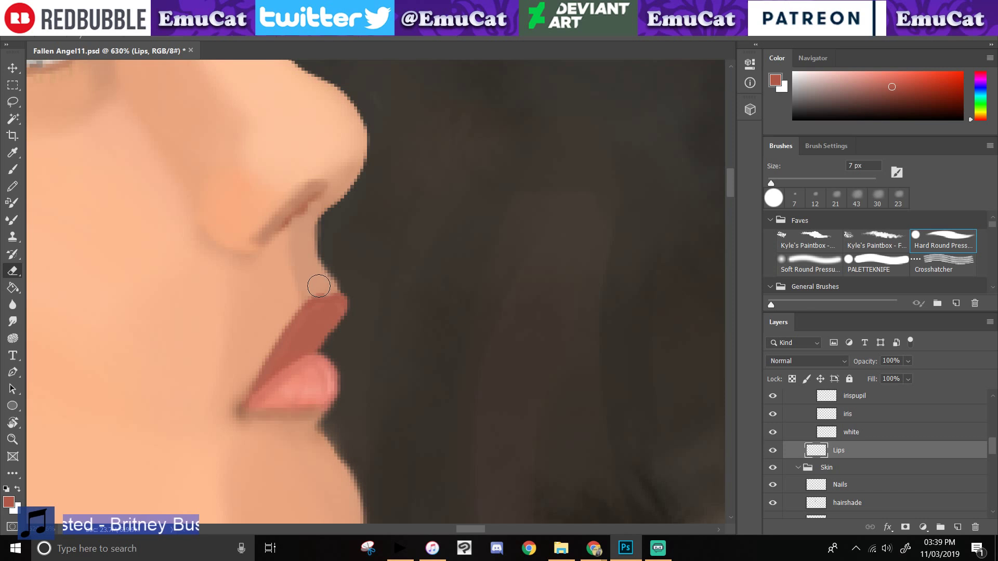
{"action": "key", "text": "b"}
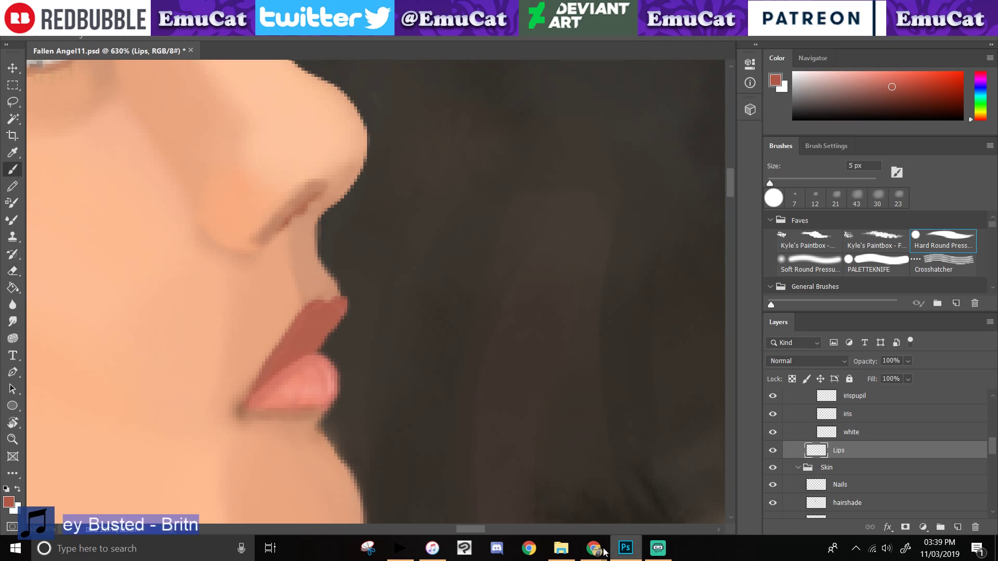
- Switch to Chrome to study the reference photo of the sad young man
{"action": "mouse_move", "coordinate": [595, 549]}
{"action": "left_click", "coordinate": [524, 489]}
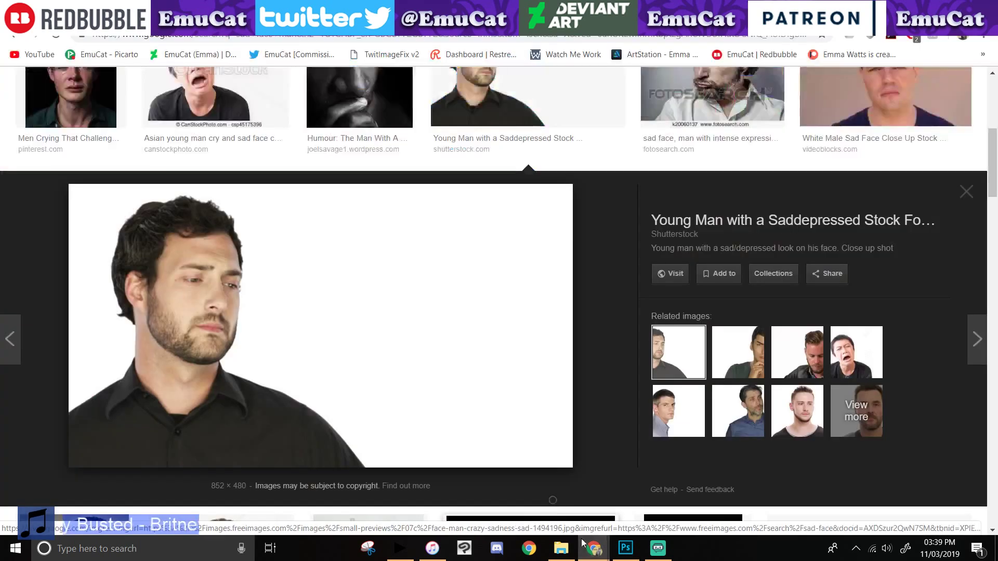
- Switch to Photoshop and repaint the front edge of the upper lip on the Lips layer with the 5 px hard round brush
{"action": "left_click", "coordinate": [625, 549]}
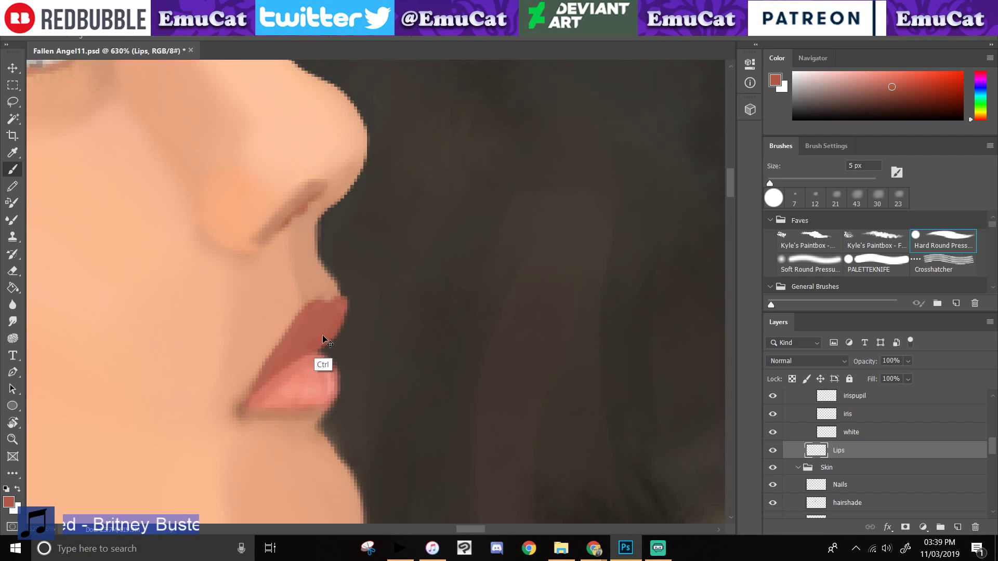
{"action": "key", "text": "ctrl+z"}
{"action": "left_click_drag", "start_coordinate": [344, 305], "coordinate": [326, 340]}
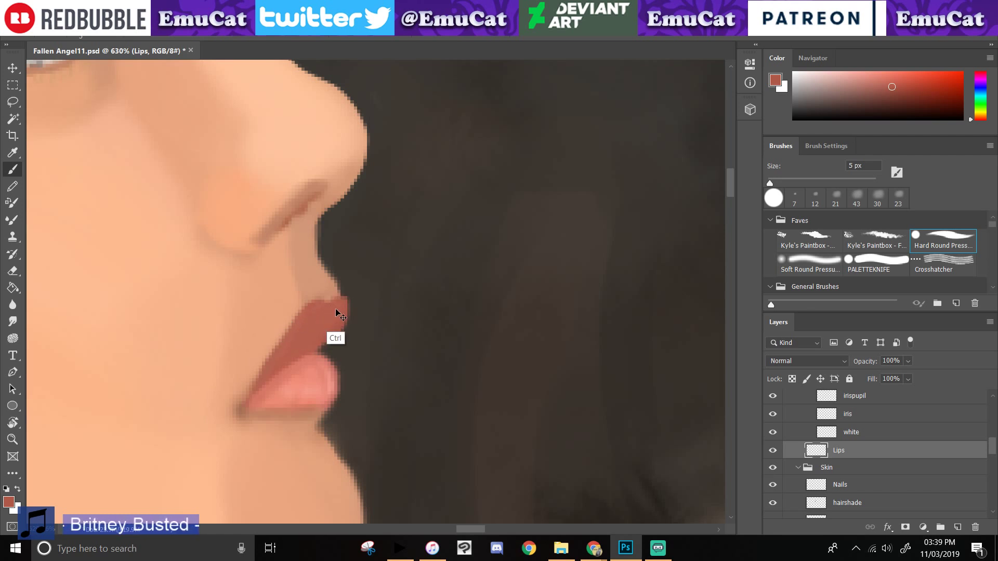
{"action": "key", "text": "ctrl+z"}
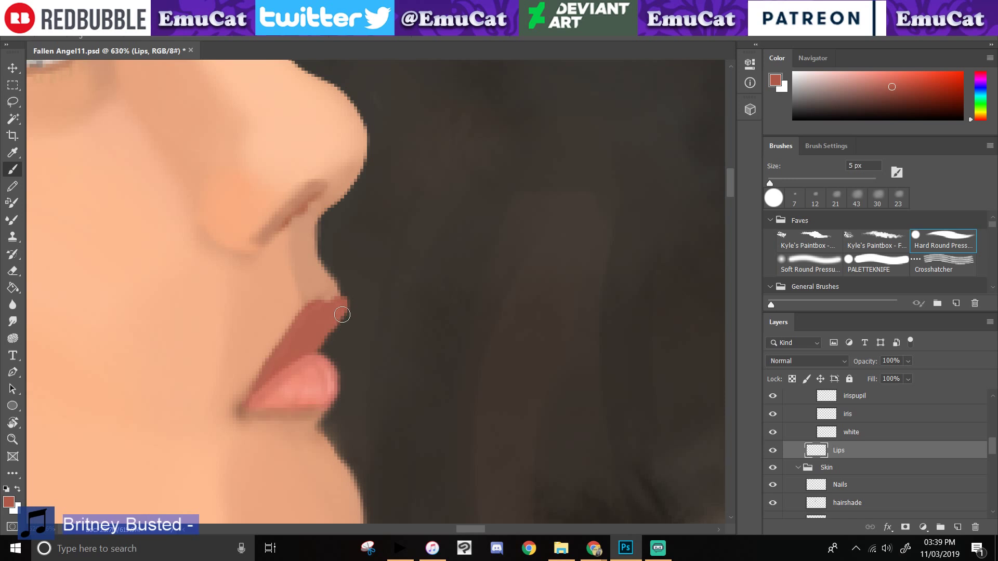
{"action": "left_click_drag", "start_coordinate": [342, 314], "coordinate": [328, 338]}
{"action": "left_click_drag", "start_coordinate": [190, 429], "coordinate": [188, 425]}
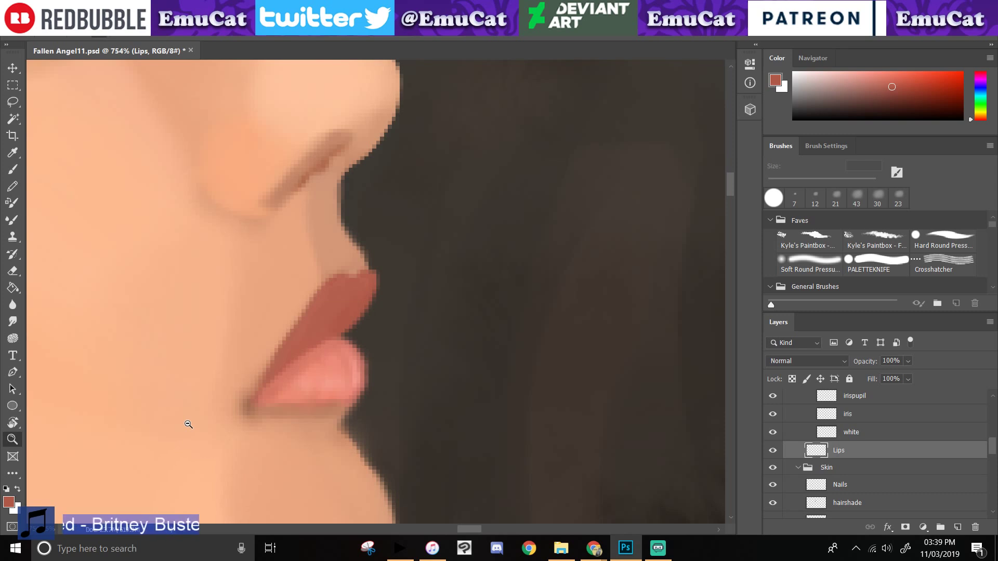
- Check the live stream on Picarto and Twitch in the browser, reload the Twitch page, and return to the Photoshop painting
{"action": "mouse_move", "coordinate": [594, 548]}
{"action": "left_click", "coordinate": [625, 501]}
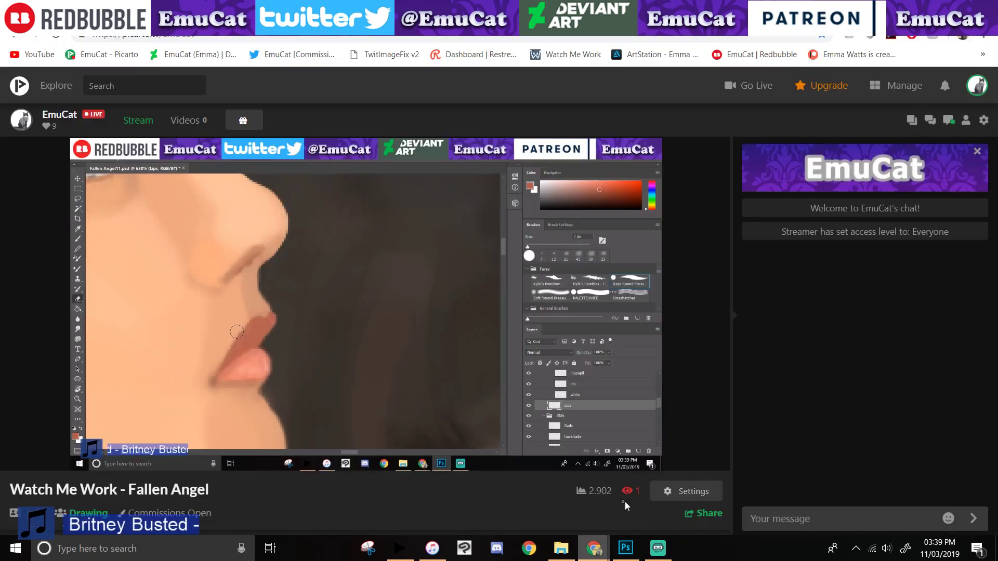
{"action": "key", "text": "ctrl+Tab"}
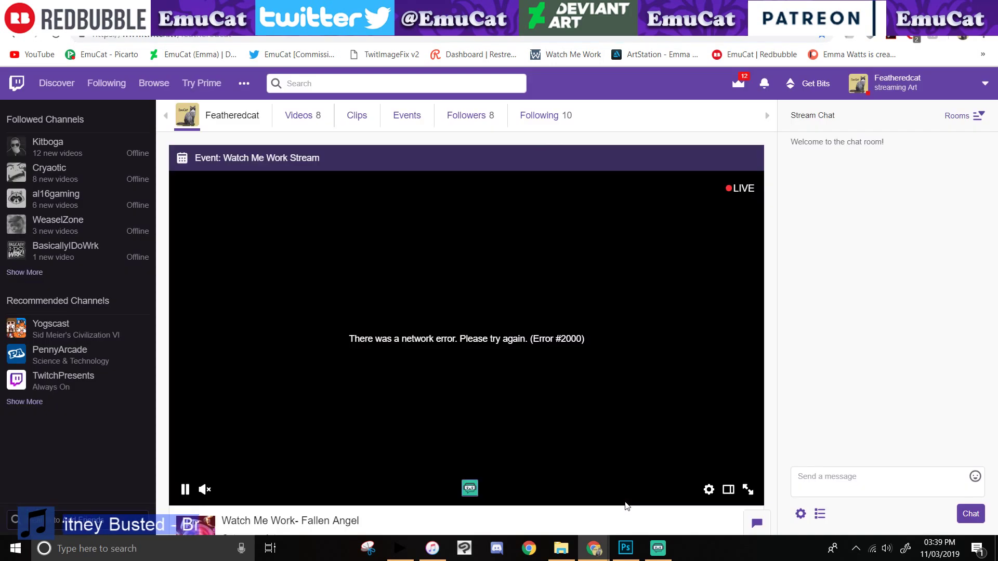
{"action": "key", "text": "F5"}
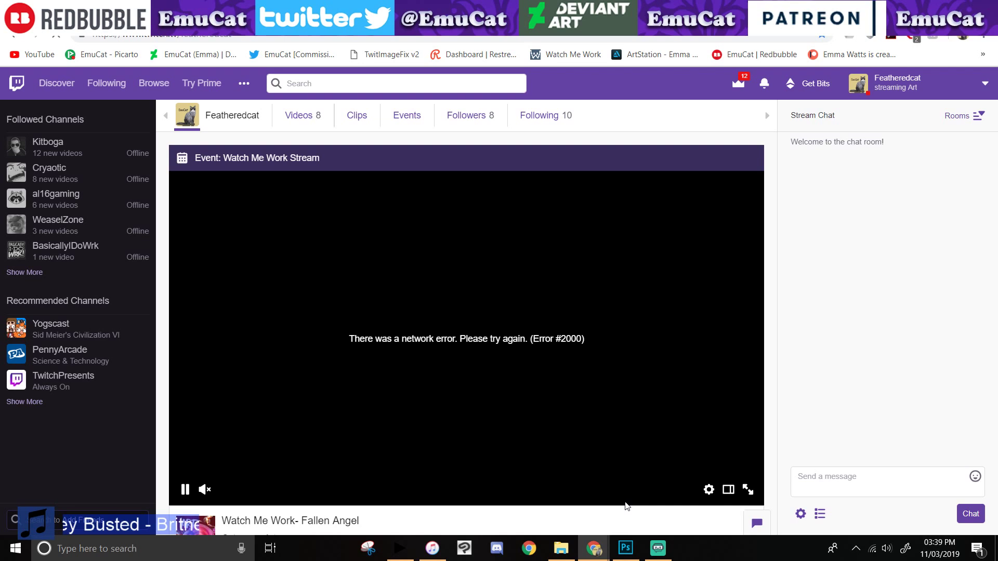
{"action": "key", "text": "ctrl+Tab"}
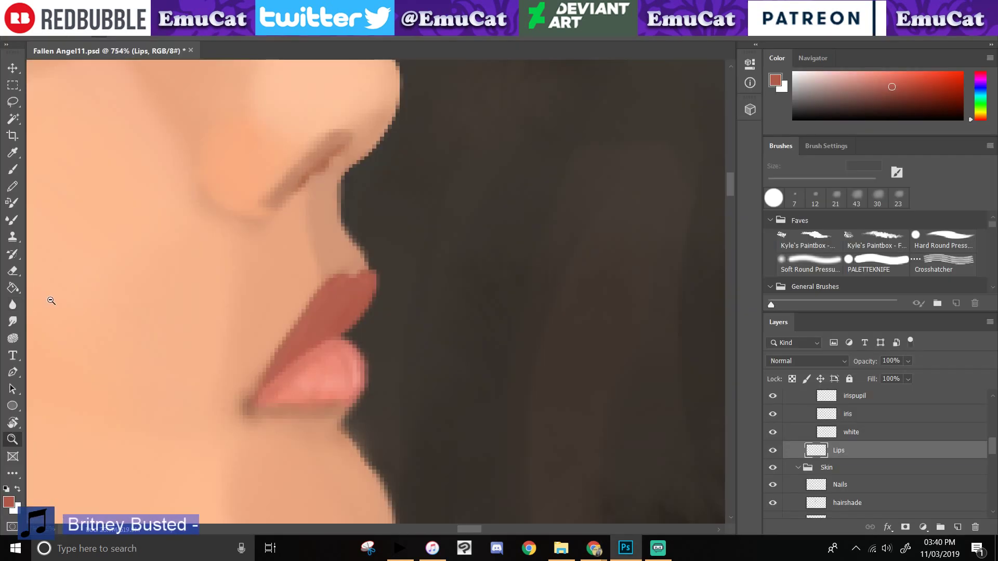
- Trim the upper lip's top edge and front tip with the Eraser at 7 px
{"action": "left_click", "coordinate": [12, 271]}
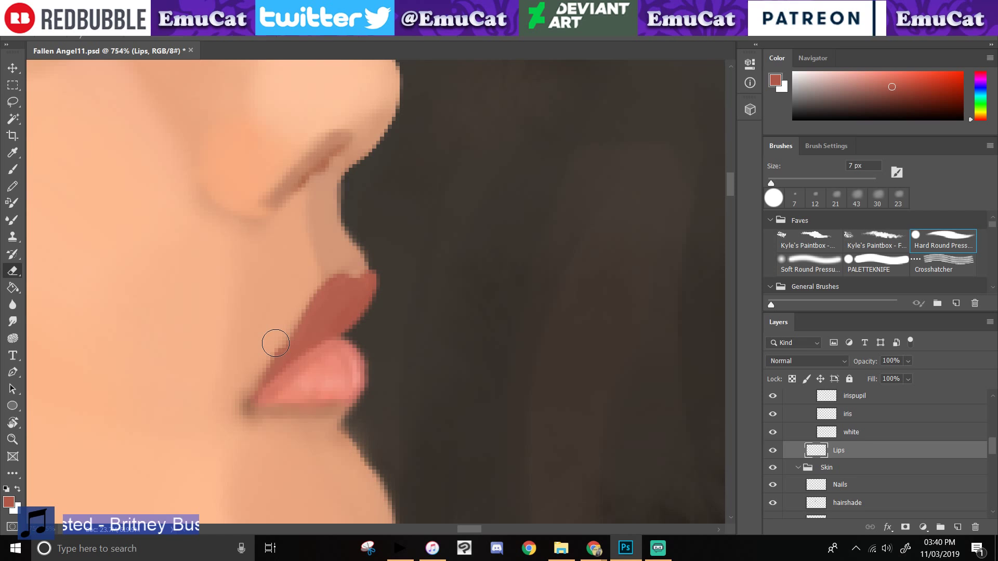
{"action": "key", "text": "b"}
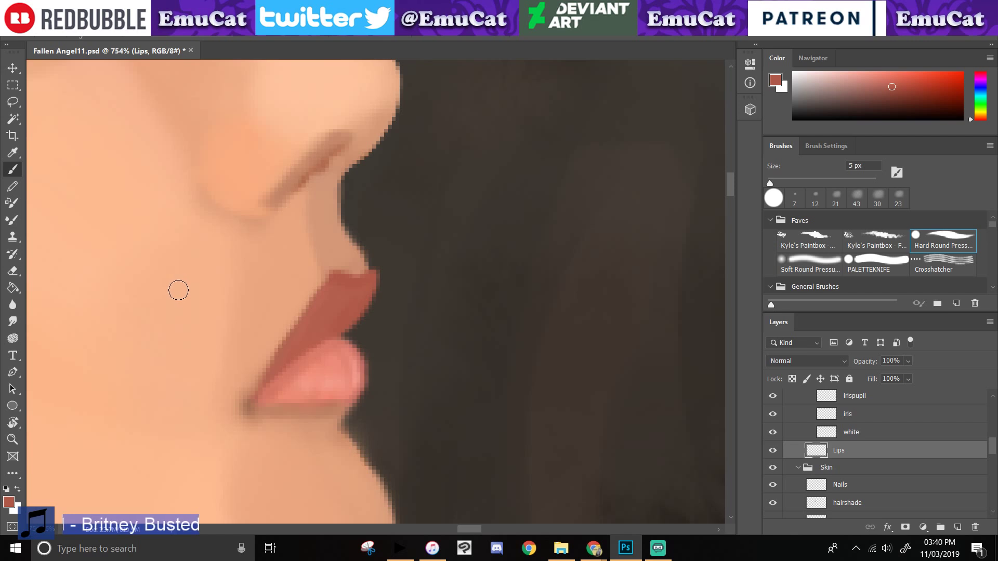
{"action": "key", "text": "e"}
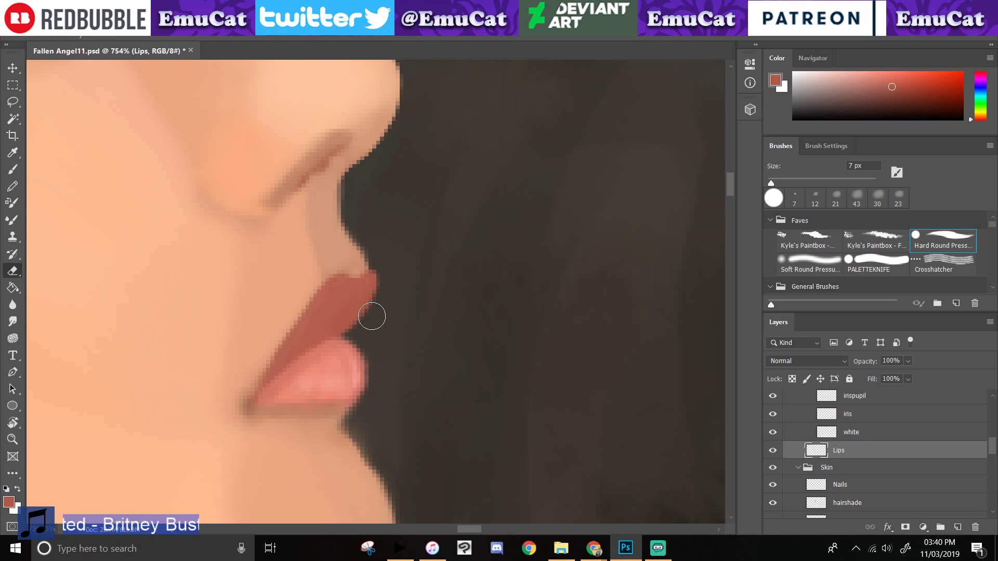
{"action": "left_click_drag", "start_coordinate": [374, 276], "coordinate": [334, 274]}
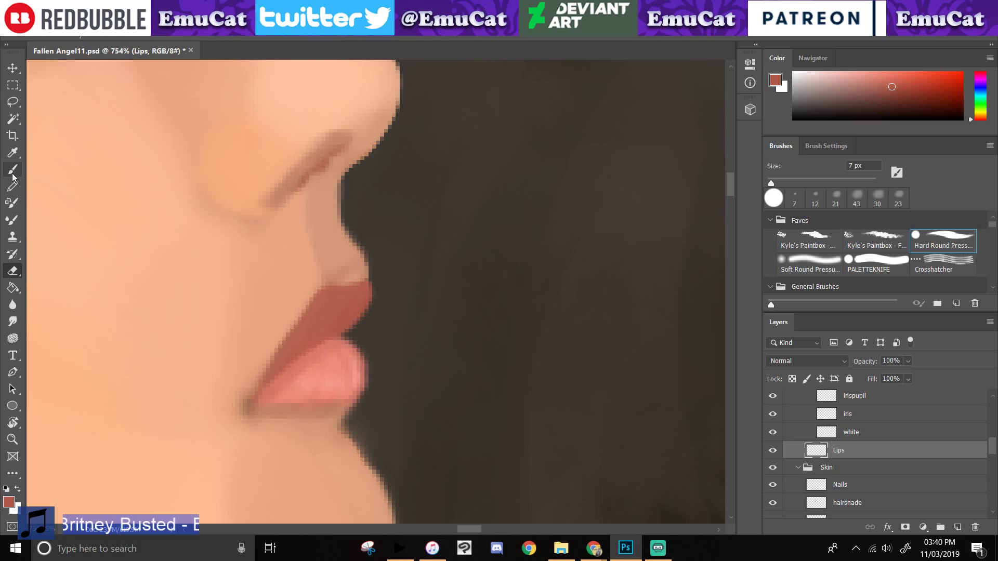
- Repaint the upper lip's outer contour down toward the mouth corner in dark red with the 5 px Brush
{"action": "left_click", "coordinate": [13, 171]}
{"action": "mouse_move", "coordinate": [328, 281]}
{"action": "left_mouse_down"}
{"action": "mouse_move", "coordinate": [356, 286]}
{"action": "mouse_move", "coordinate": [323, 293]}
{"action": "mouse_move", "coordinate": [258, 387]}
{"action": "left_mouse_up"}
{"action": "key", "text": "ctrl+z"}
{"action": "left_click_drag", "start_coordinate": [323, 290], "coordinate": [263, 373]}
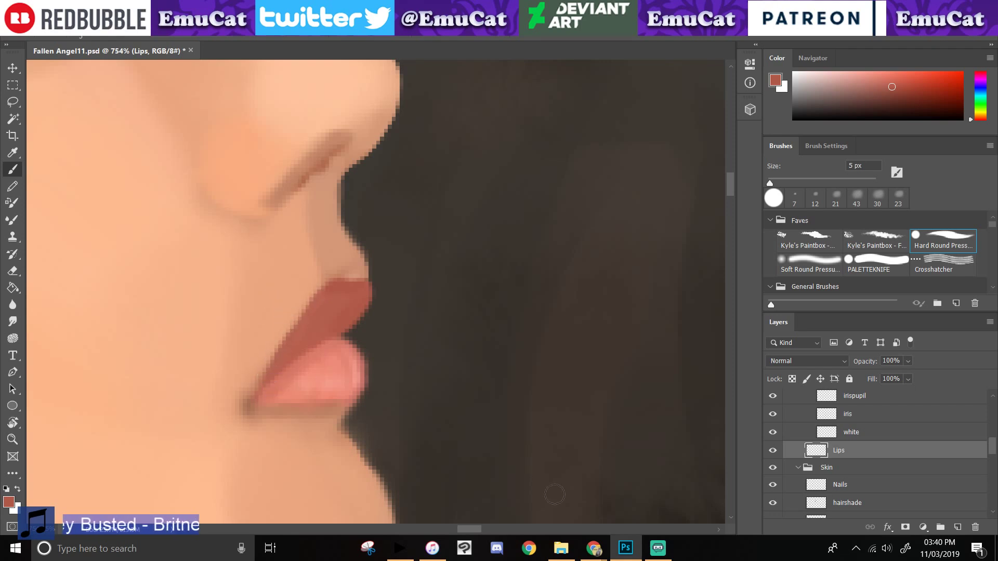
- Check the live stream's status in Streamlabs OBS and return to the Photoshop painting
{"action": "left_click", "coordinate": [625, 552]}
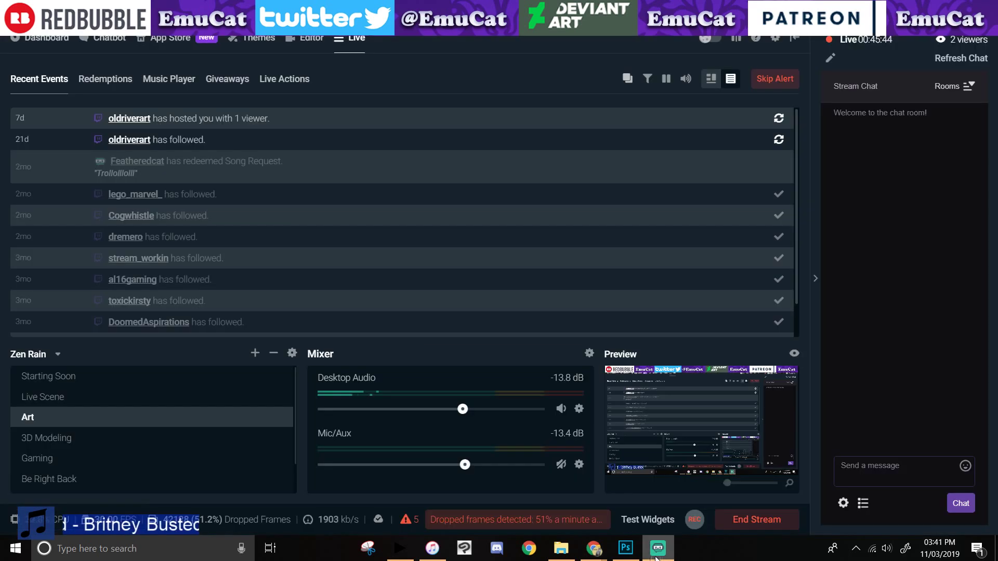
{"action": "left_click", "coordinate": [648, 546]}
{"action": "left_click", "coordinate": [625, 548]}
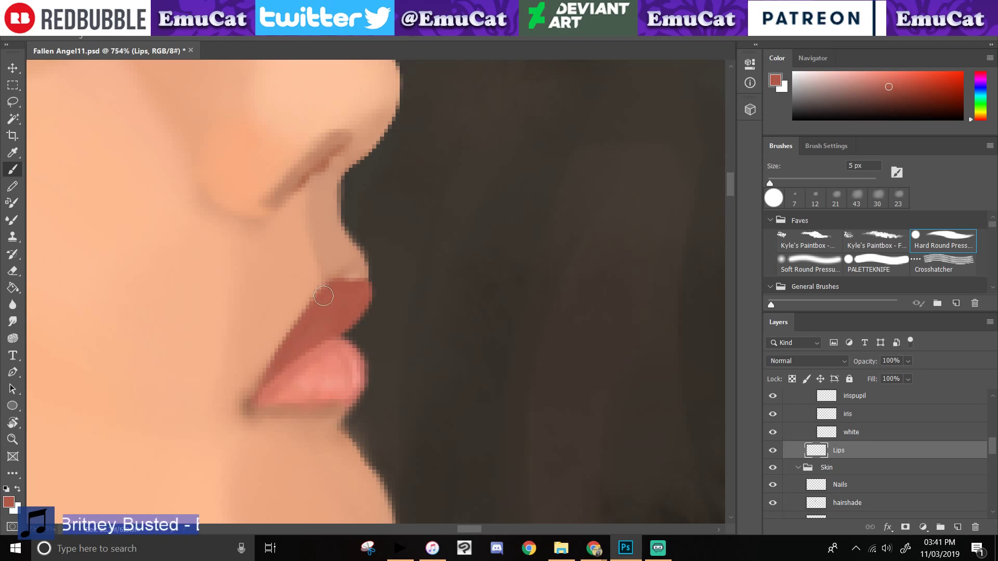
- Paint a lighter red highlight along the top edge of the upper lip with the 5 px brush
{"action": "left_click", "coordinate": [883, 82]}
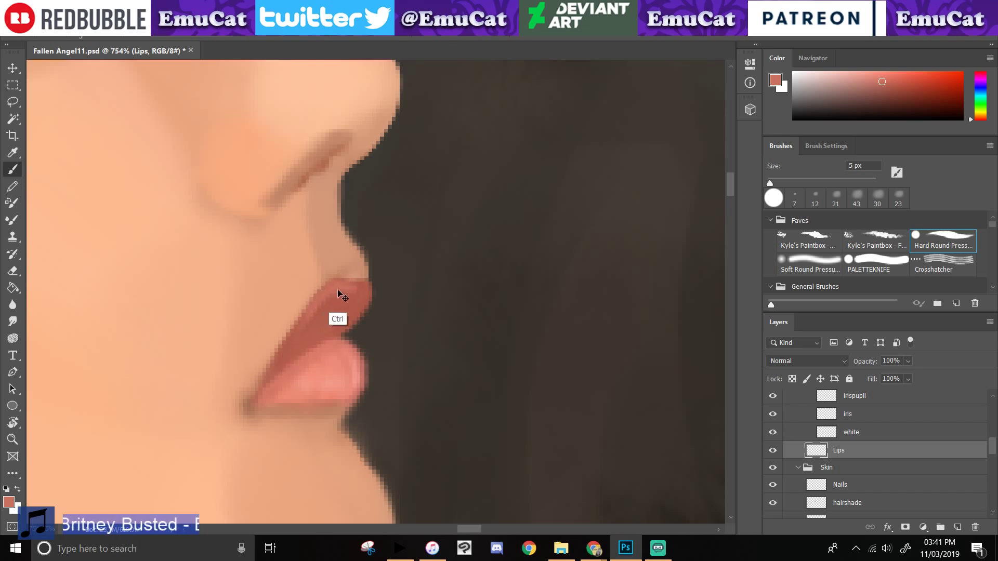
{"action": "left_click_drag", "start_coordinate": [359, 289], "coordinate": [365, 290]}
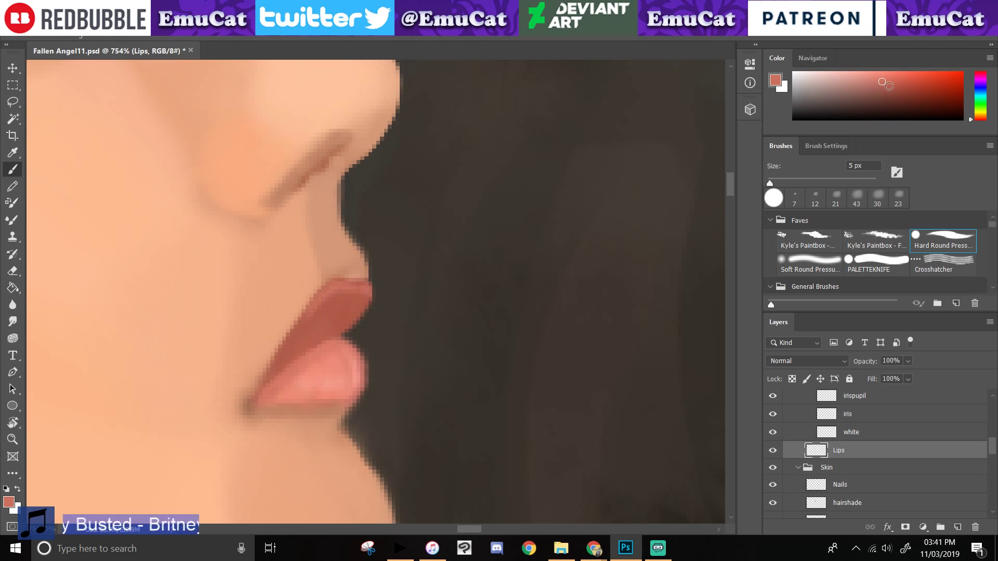
{"action": "left_click", "coordinate": [889, 86]}
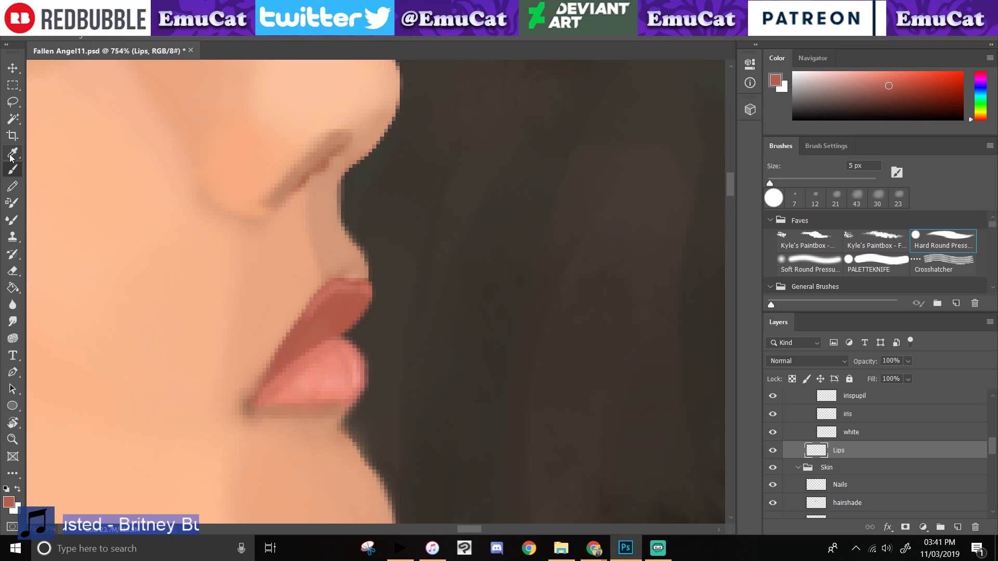
- Sample the upper lip's darker red and shade along the line where the two lips meet
{"action": "left_click", "coordinate": [334, 335], "text": "alt"}
{"action": "left_click_drag", "start_coordinate": [334, 335], "coordinate": [275, 379]}
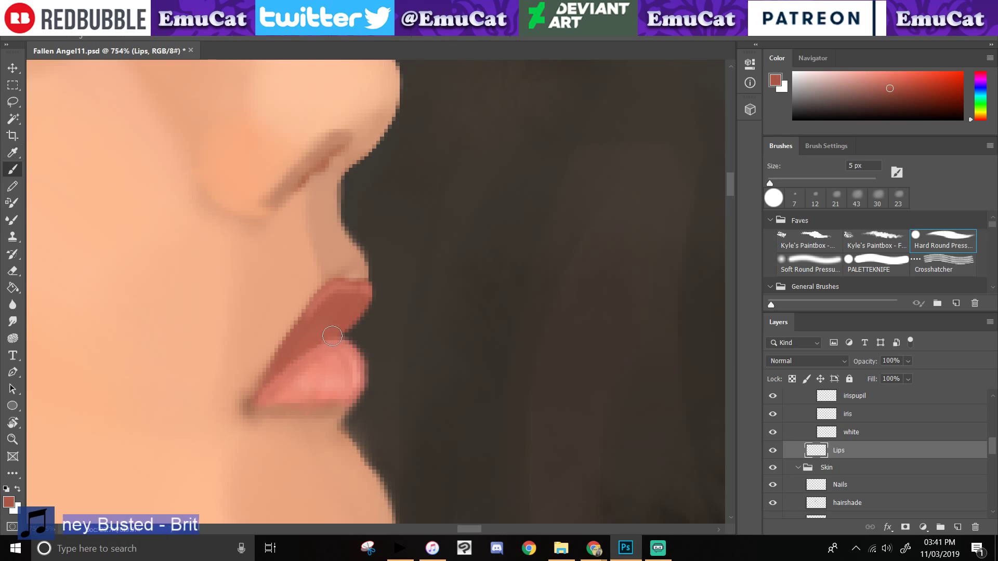
{"action": "left_click_drag", "start_coordinate": [337, 334], "coordinate": [294, 354]}
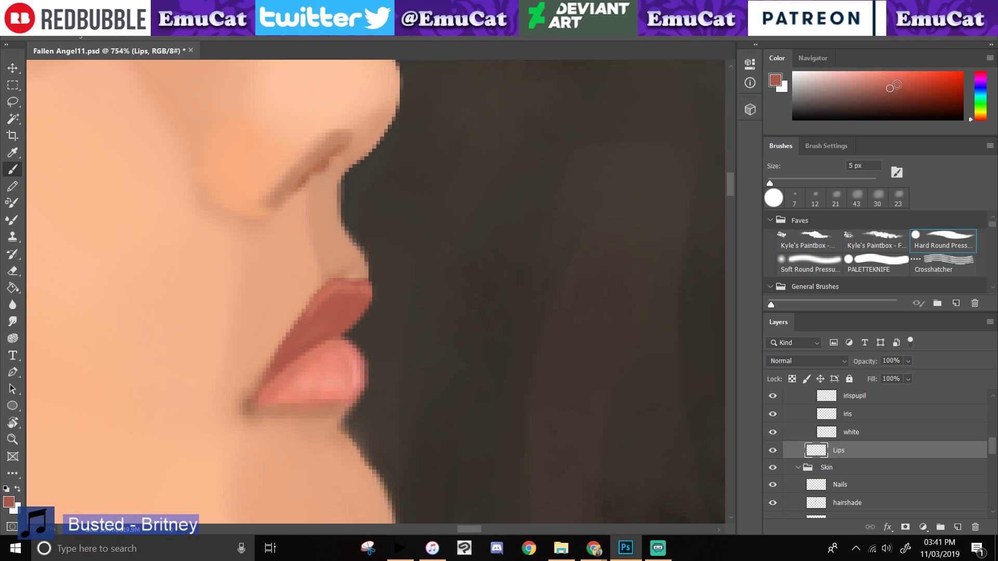
{"action": "left_click", "coordinate": [908, 85]}
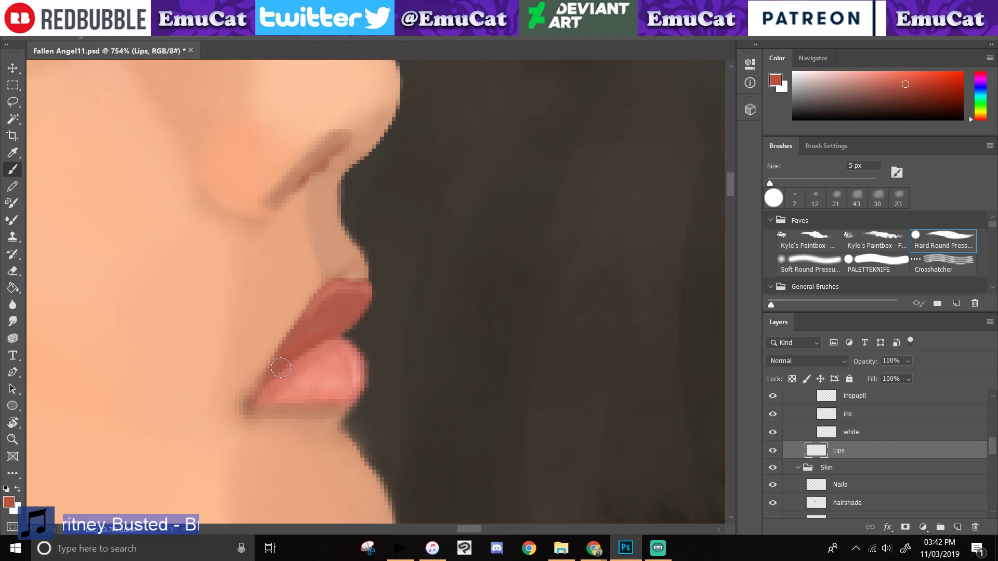
{"action": "left_click", "coordinate": [334, 319], "text": "alt"}
{"action": "mouse_move", "coordinate": [329, 324]}
{"action": "left_mouse_down"}
{"action": "mouse_move", "coordinate": [278, 368]}
{"action": "mouse_move", "coordinate": [330, 332]}
{"action": "left_mouse_up"}
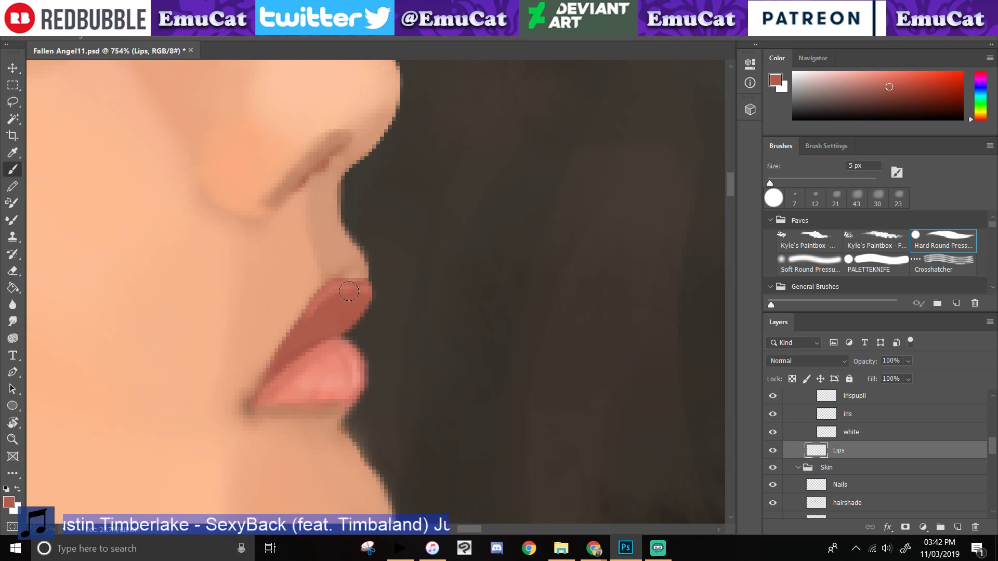
{"action": "key", "text": "ctrl+z"}
{"action": "key", "text": "ctrl+z"}
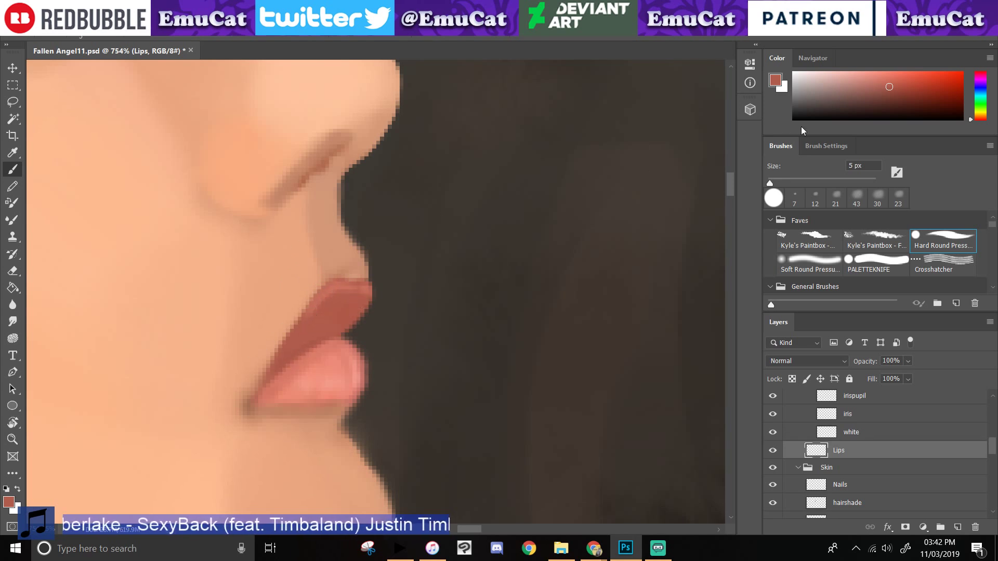
- Paint fine creases across the upper lip in slightly darker and lighter reds with the 5 px brush
{"action": "left_click", "coordinate": [891, 90]}
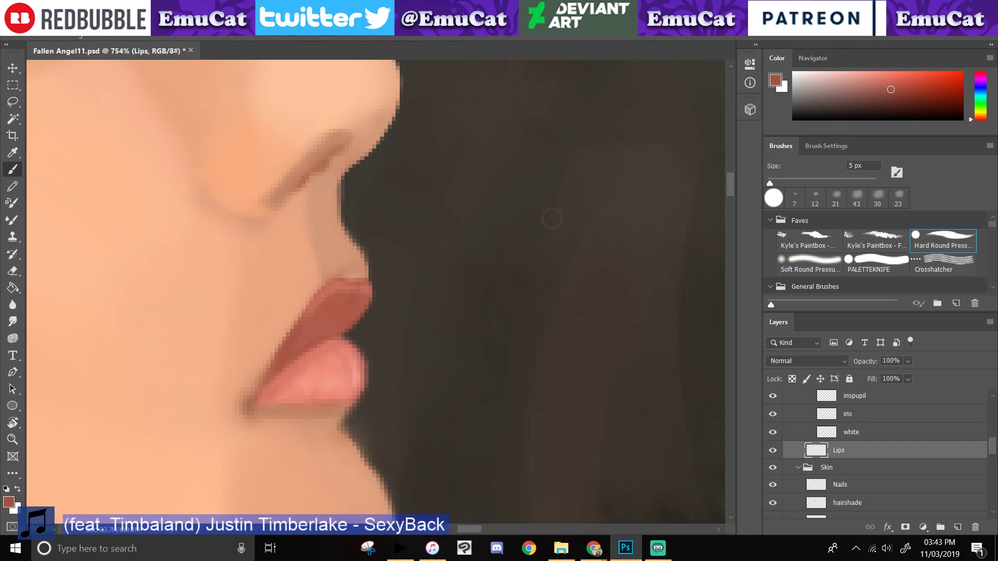
{"action": "left_click", "coordinate": [13, 154]}
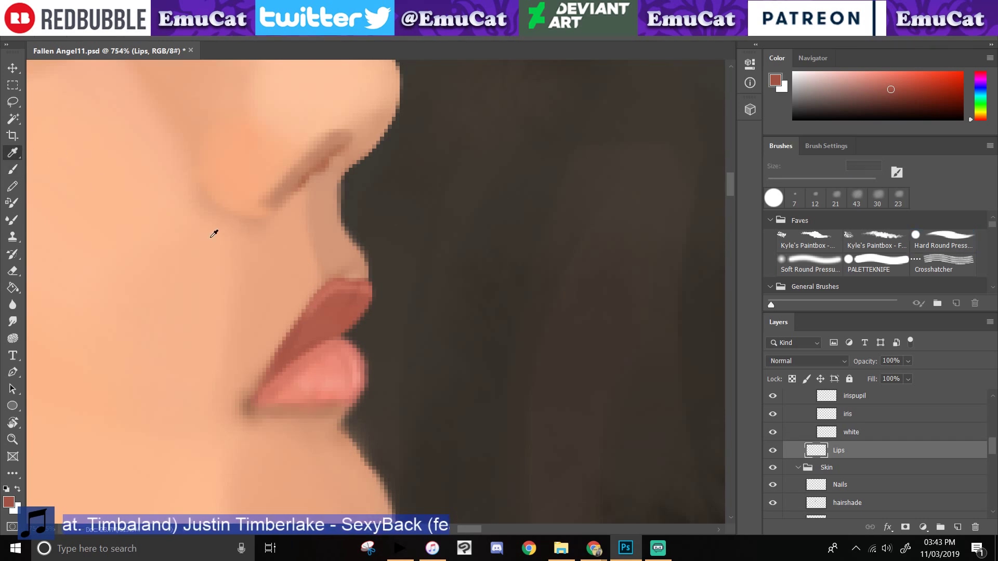
{"action": "left_click", "coordinate": [336, 297]}
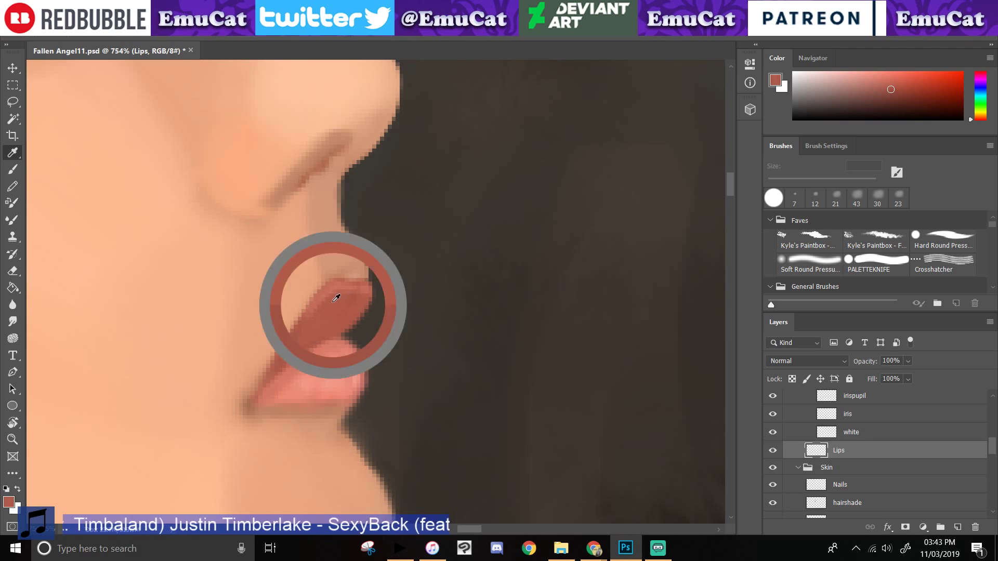
{"action": "key", "text": "b"}
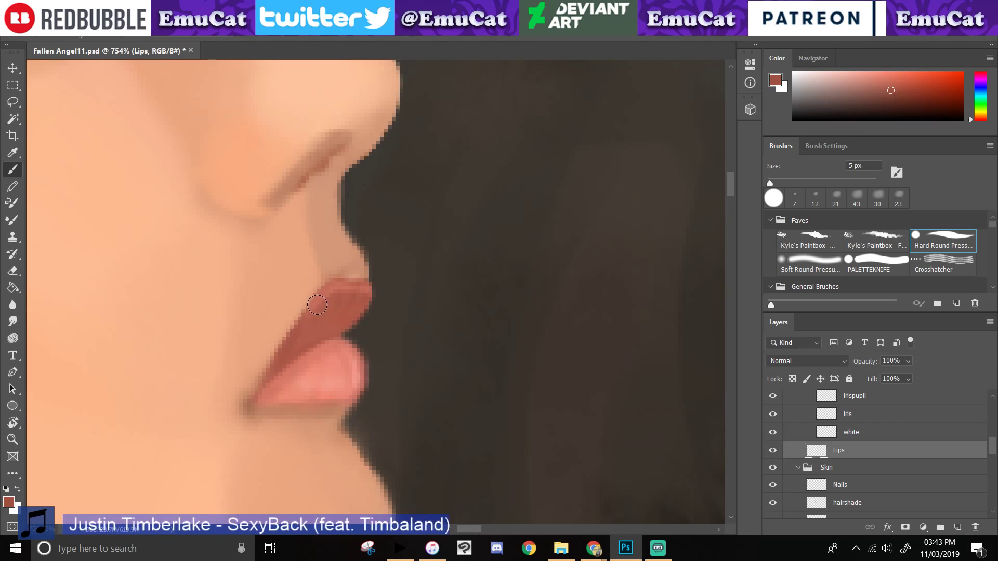
{"action": "key", "text": "ctrl"}
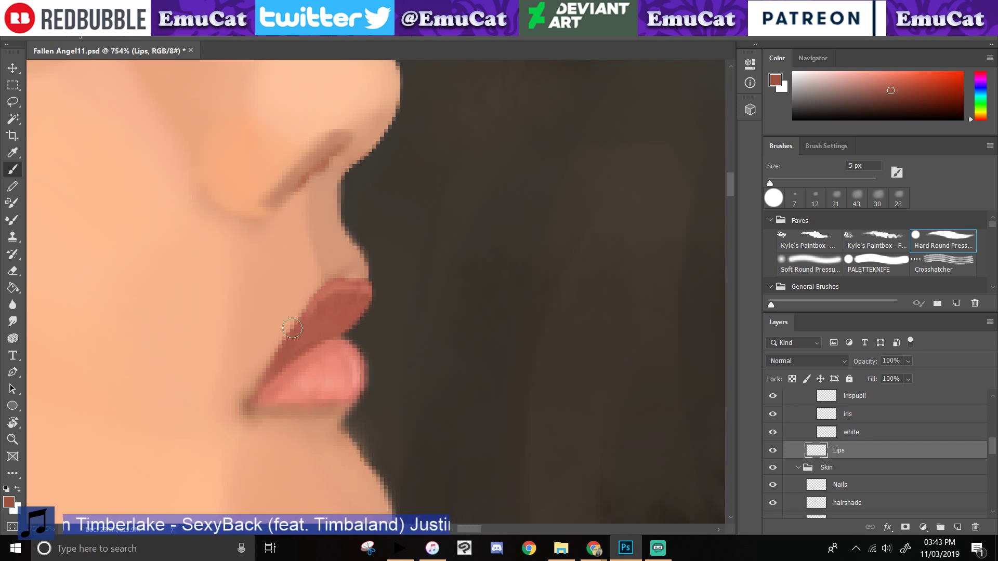
{"action": "left_click", "coordinate": [880, 83]}
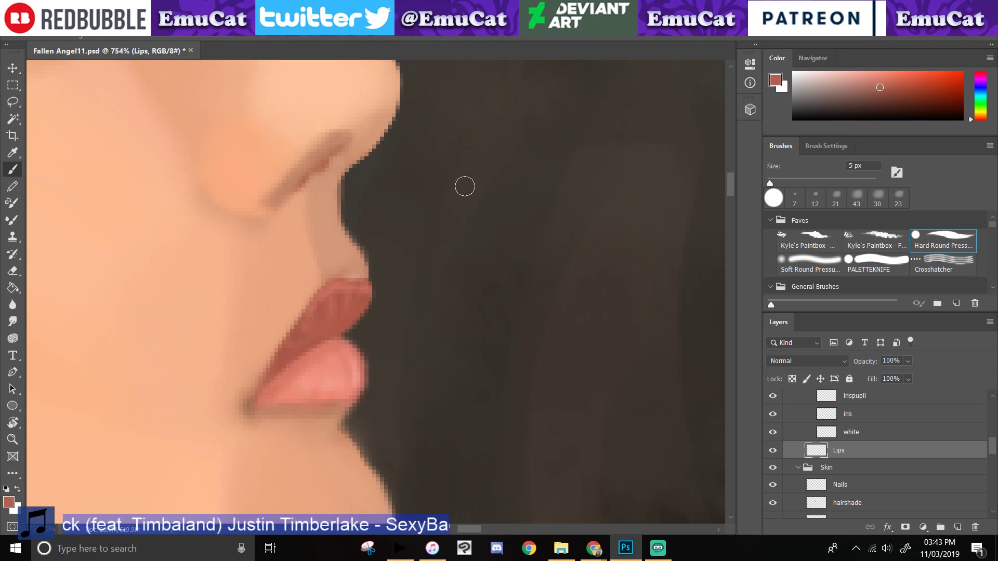
- Soften and round the upper lip's top edge with muted reds from its front tip toward the mouth corner
{"action": "left_click", "coordinate": [360, 290], "text": "alt"}
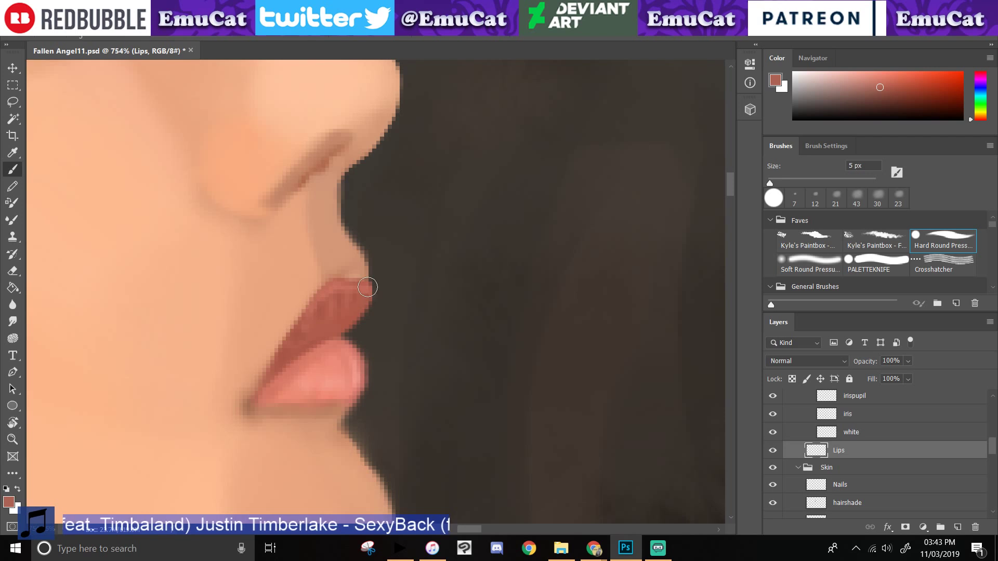
{"action": "left_click_drag", "start_coordinate": [367, 287], "coordinate": [317, 295]}
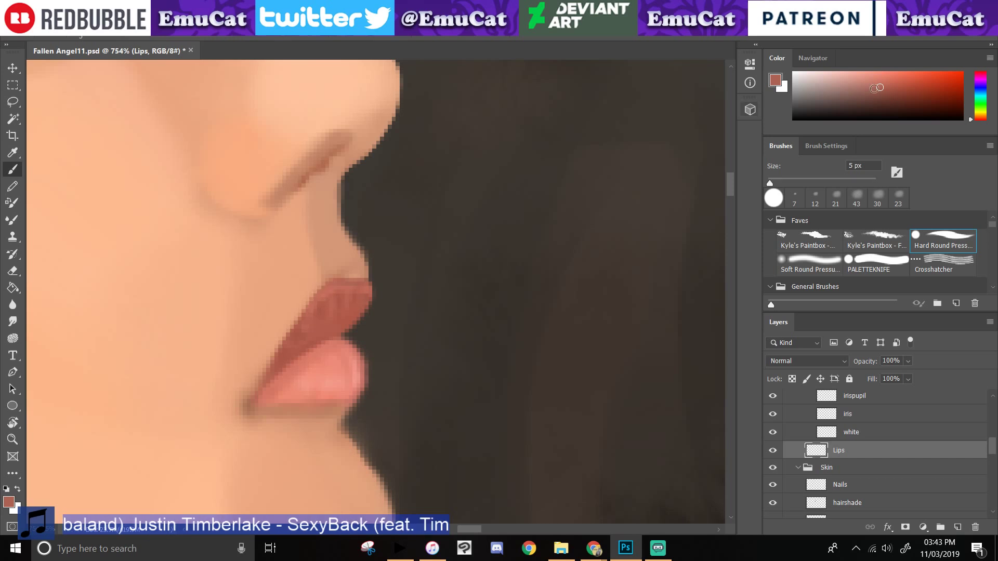
{"action": "left_click", "coordinate": [884, 89]}
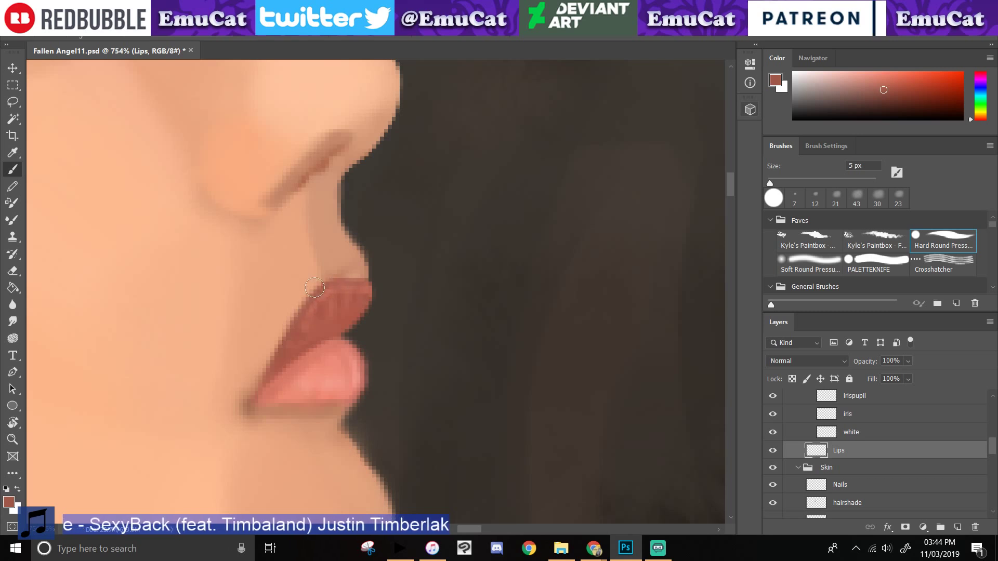
{"action": "left_click", "coordinate": [878, 87]}
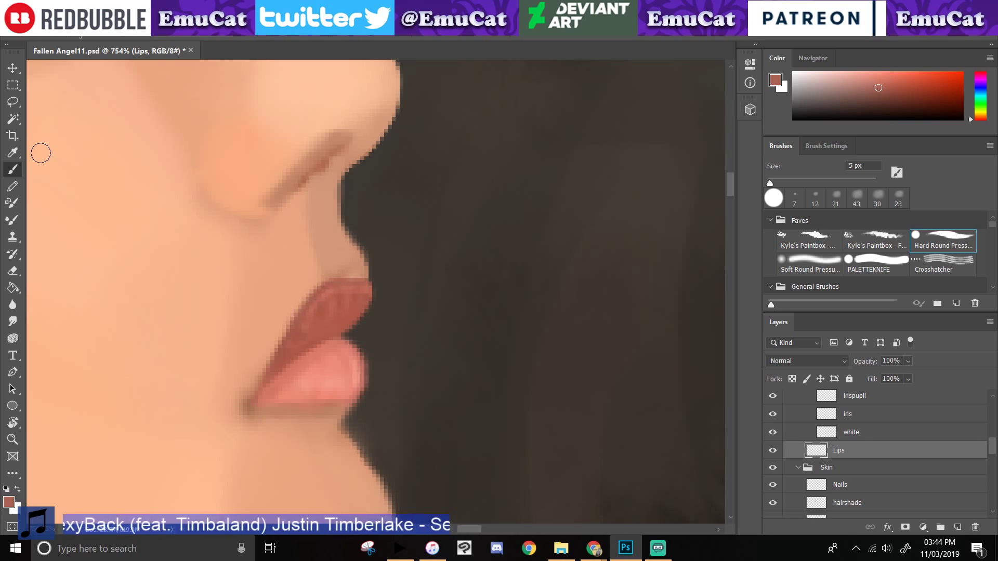
- Sample a lighter red from the upper lip's edge, touch up the lip with the Brush, and review the mouth
{"action": "left_click", "coordinate": [12, 152]}
{"action": "left_click", "coordinate": [351, 283]}
{"action": "left_click", "coordinate": [12, 169]}
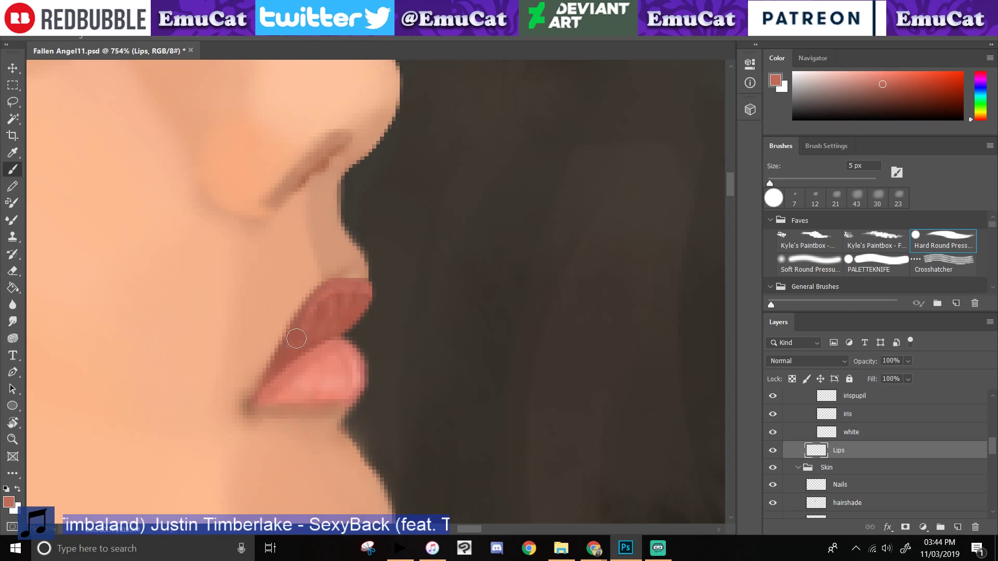
{"action": "key", "text": "z"}
{"action": "left_click_drag", "start_coordinate": [375, 293], "coordinate": [407, 343]}
{"action": "scroll", "coordinate": [407, 343], "scroll_direction": "up", "scroll_amount": 6}
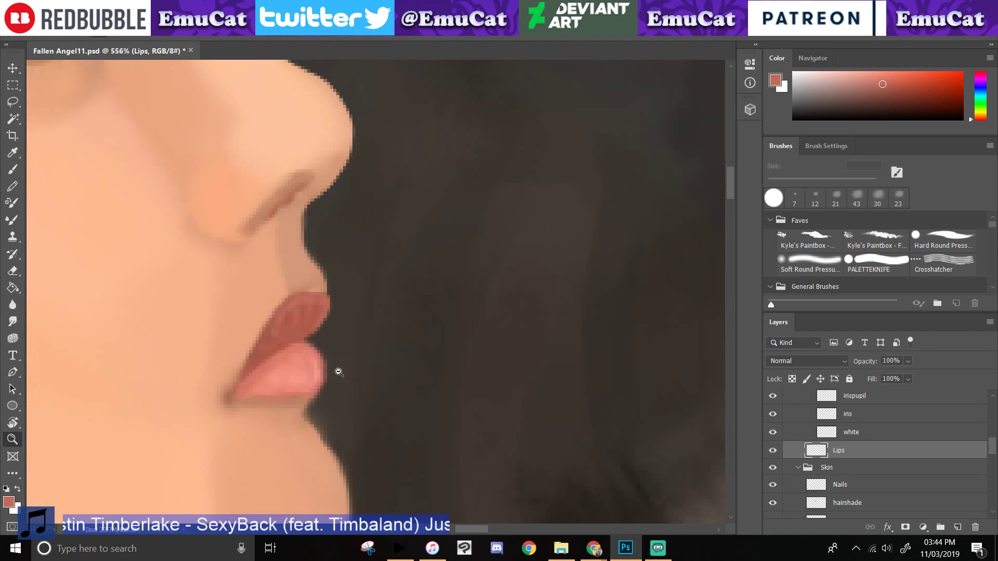
- Sample the upper lip's red, soften the creases across the lip with the 5 px Brush, and save the painting
{"action": "left_click_drag", "start_coordinate": [339, 372], "coordinate": [341, 374]}
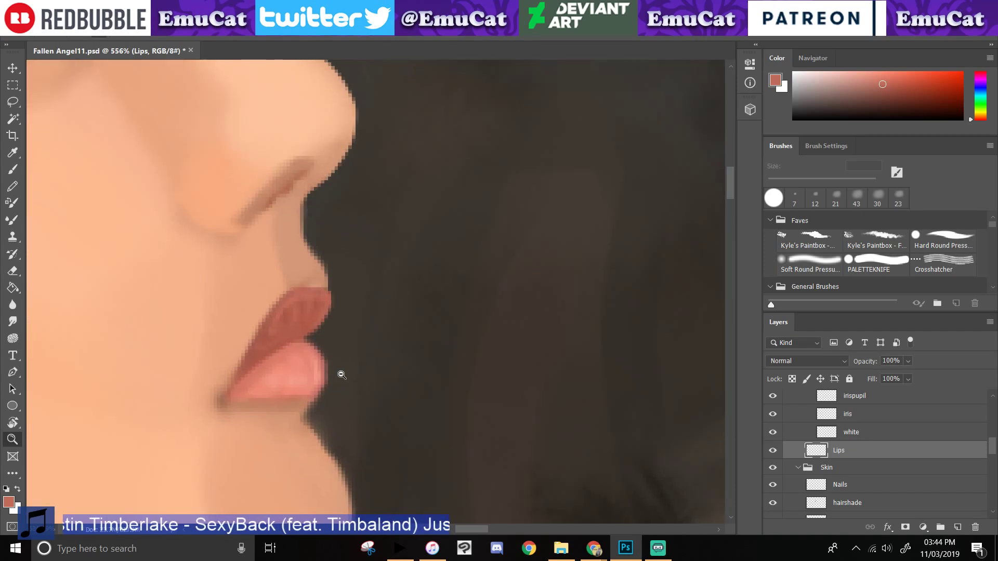
{"action": "left_click", "coordinate": [311, 315], "text": "alt"}
{"action": "mouse_move", "coordinate": [296, 298]}
{"action": "left_mouse_down"}
{"action": "mouse_move", "coordinate": [323, 294]}
{"action": "mouse_move", "coordinate": [325, 318]}
{"action": "left_mouse_up"}
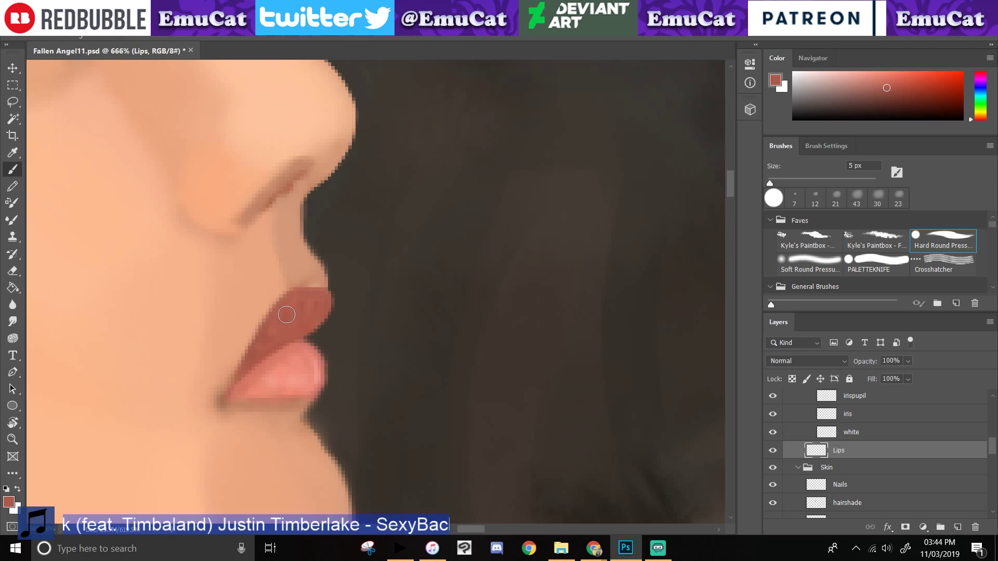
{"action": "key", "text": "z"}
{"action": "left_click_drag", "start_coordinate": [210, 435], "coordinate": [147, 435]}
{"action": "left_click_drag", "start_coordinate": [191, 462], "coordinate": [405, 345]}
{"action": "key", "text": "ctrl+s"}
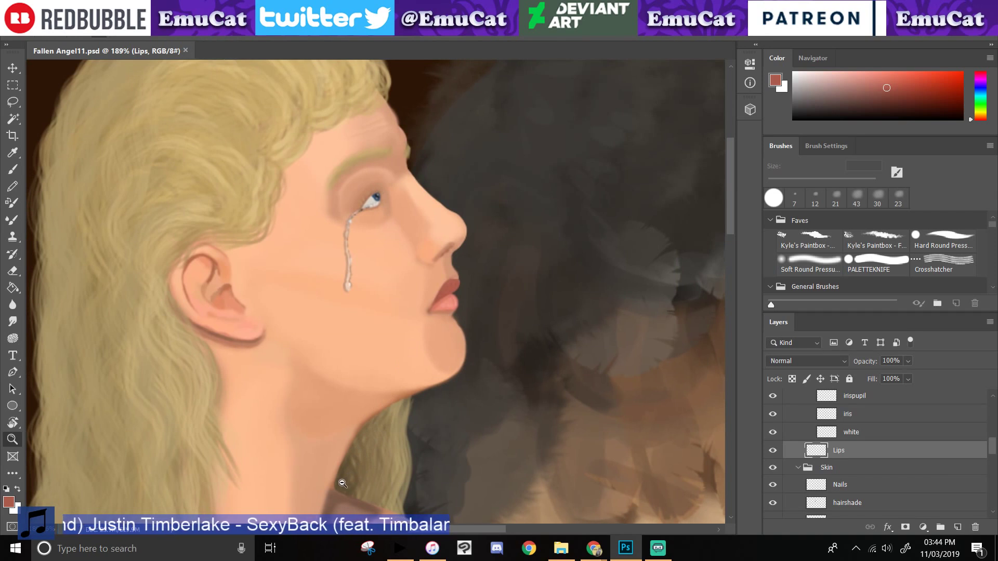
- Review the whole figure, then trim the upper lip's top edge toward the mouth corner with the 7 px Eraser
{"action": "left_click_drag", "start_coordinate": [349, 463], "coordinate": [267, 399]}
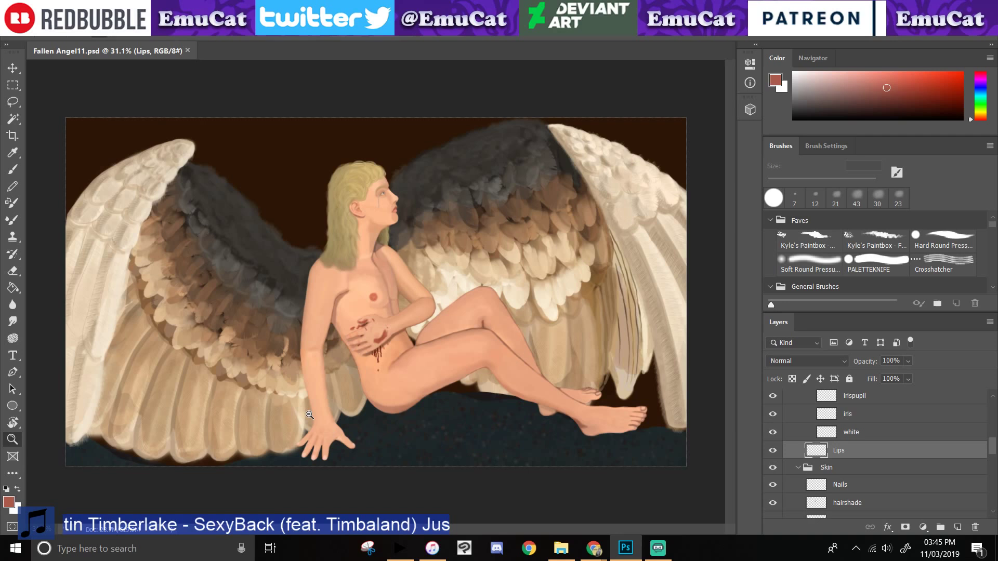
{"action": "left_click_drag", "start_coordinate": [359, 184], "coordinate": [232, 326]}
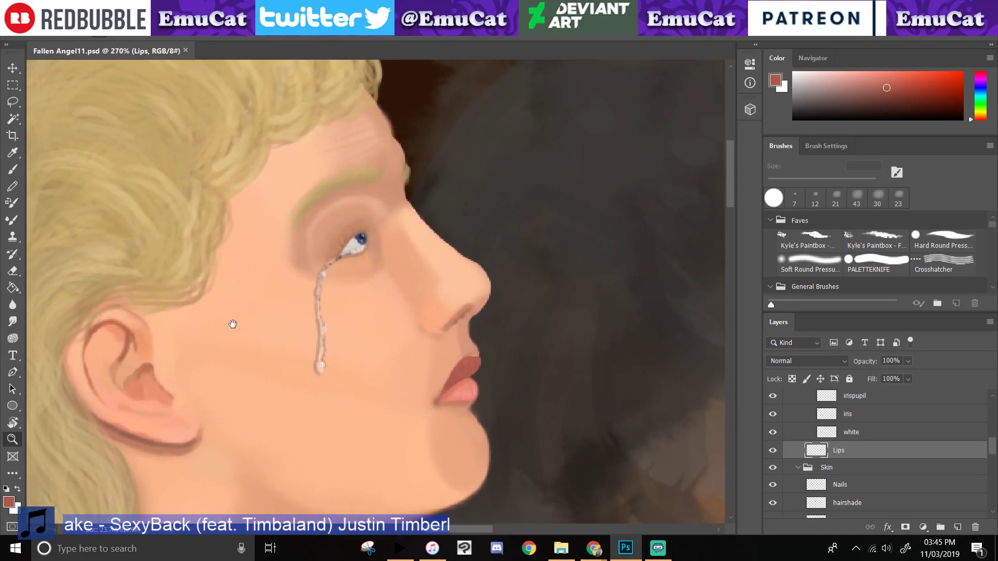
{"action": "left_click_drag", "start_coordinate": [354, 387], "coordinate": [389, 408]}
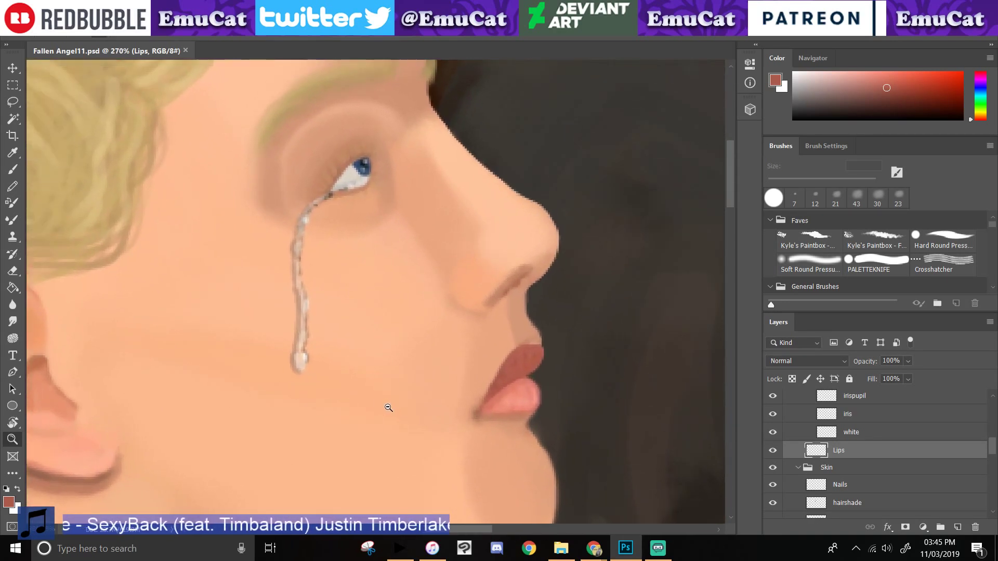
{"action": "key", "text": "e"}
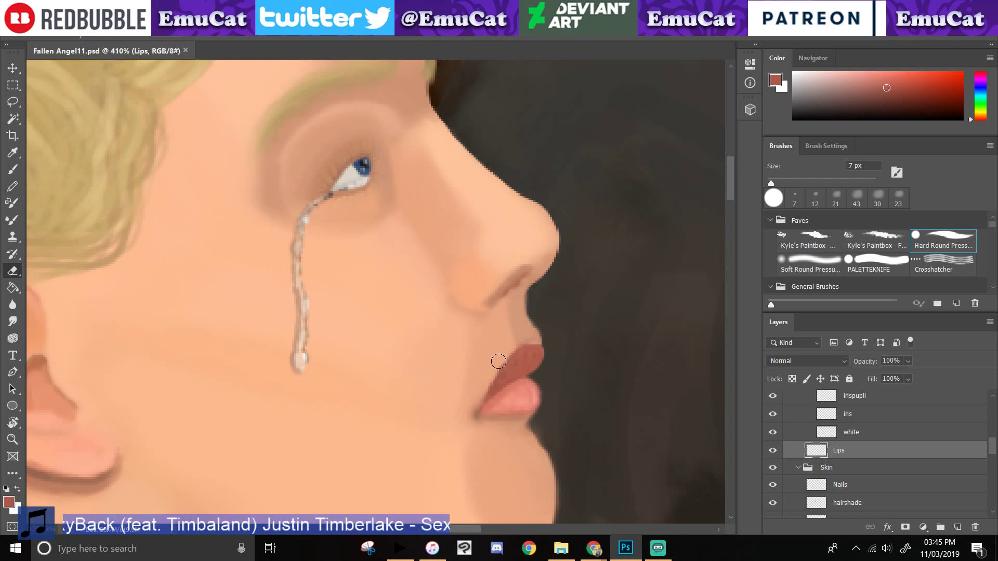
{"action": "left_click_drag", "start_coordinate": [499, 361], "coordinate": [499, 370]}
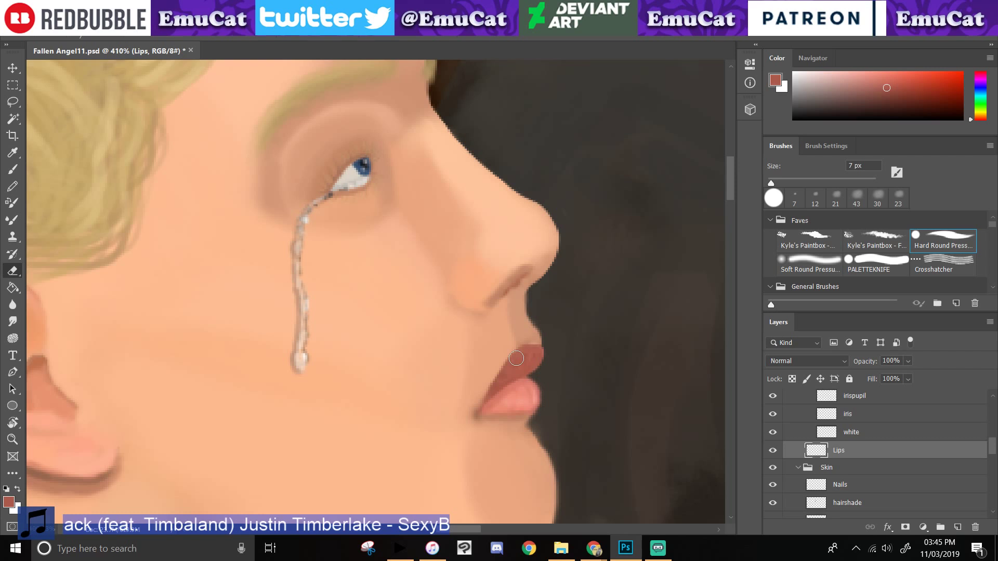
- Extend and round the front tip of the upper lip in a lighter red with the 5 px Brush
{"action": "key", "text": "b"}
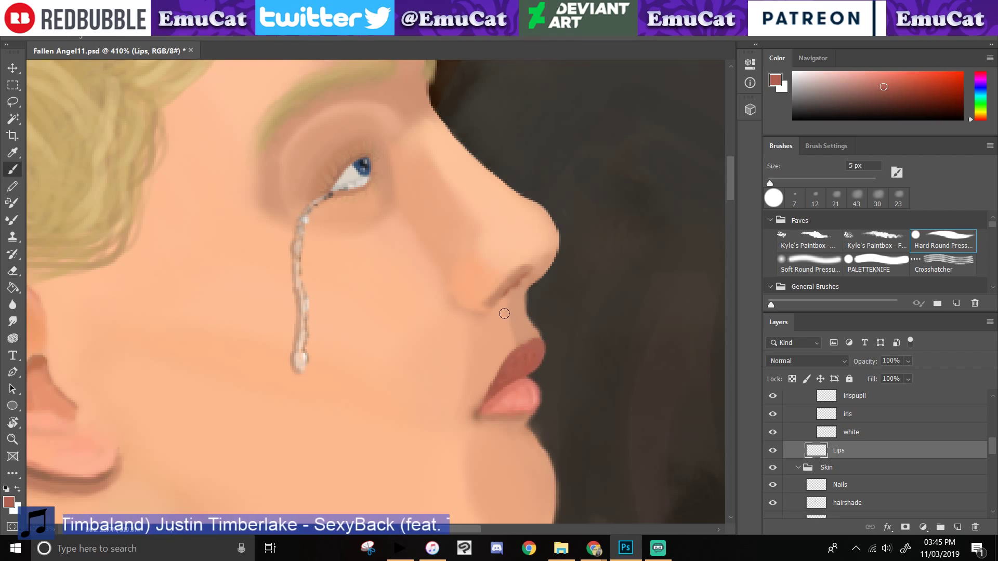
{"action": "key", "text": "ctrl+s"}
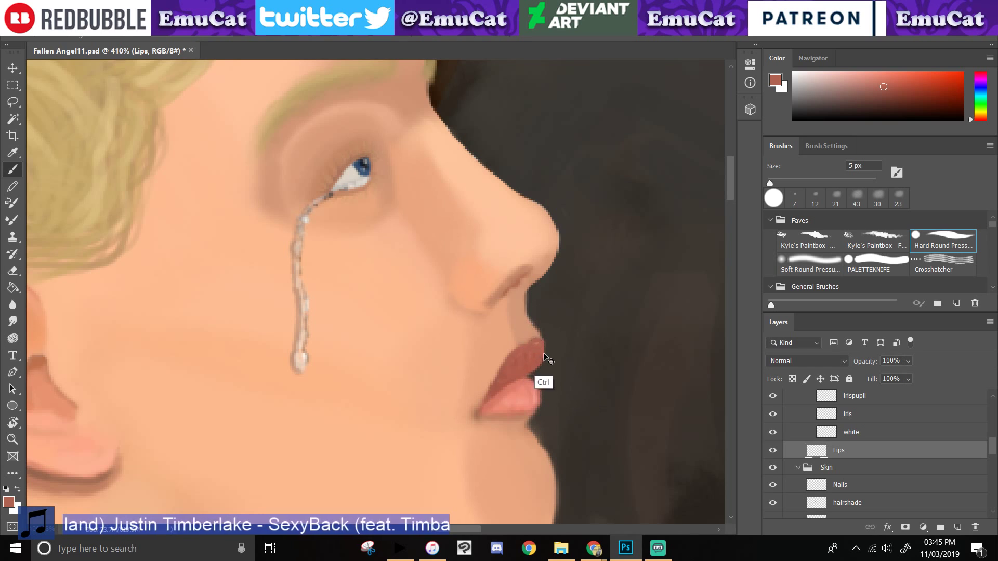
{"action": "left_click_drag", "start_coordinate": [541, 354], "coordinate": [530, 337]}
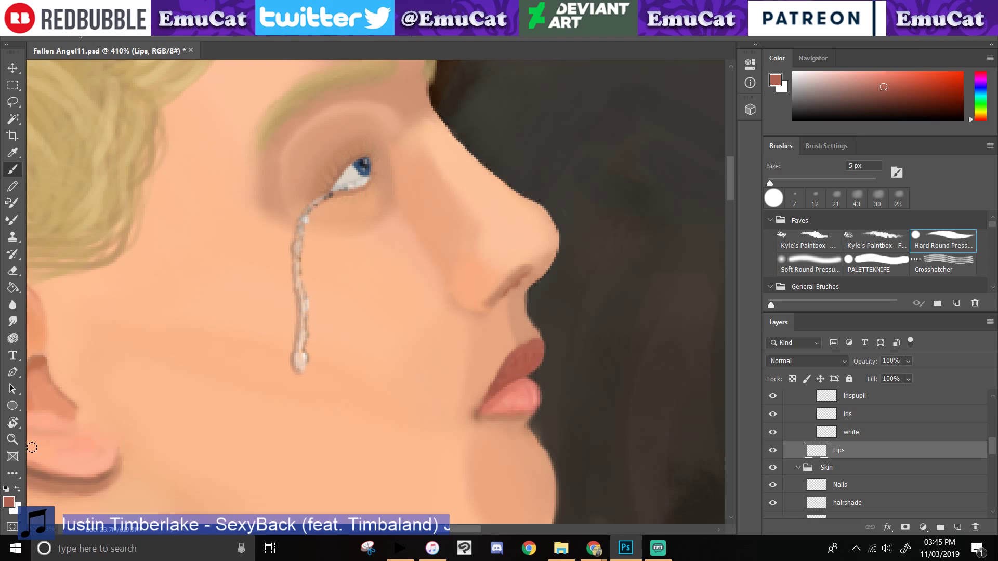
- Sample reds from the upper lip to refine its creases and edge with the 5 px Brush, and pick a slightly lighter red
{"action": "left_click", "coordinate": [12, 170]}
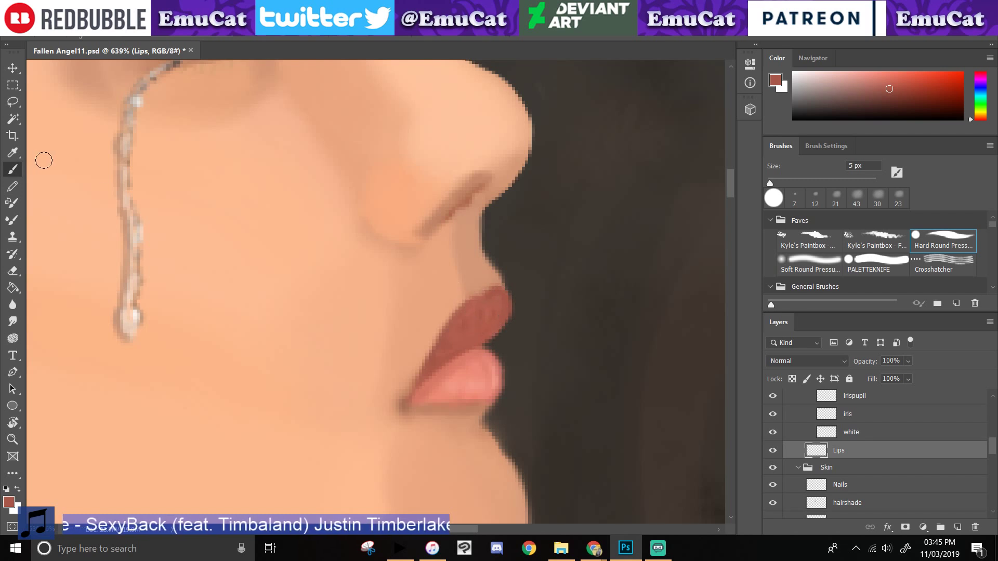
{"action": "key", "text": "i"}
{"action": "left_click", "coordinate": [487, 311]}
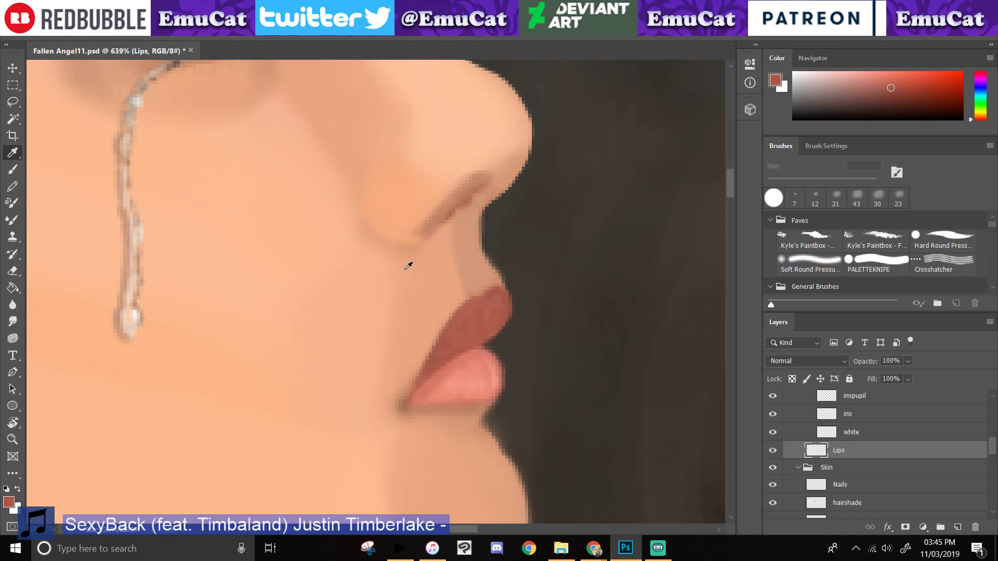
{"action": "key", "text": "b"}
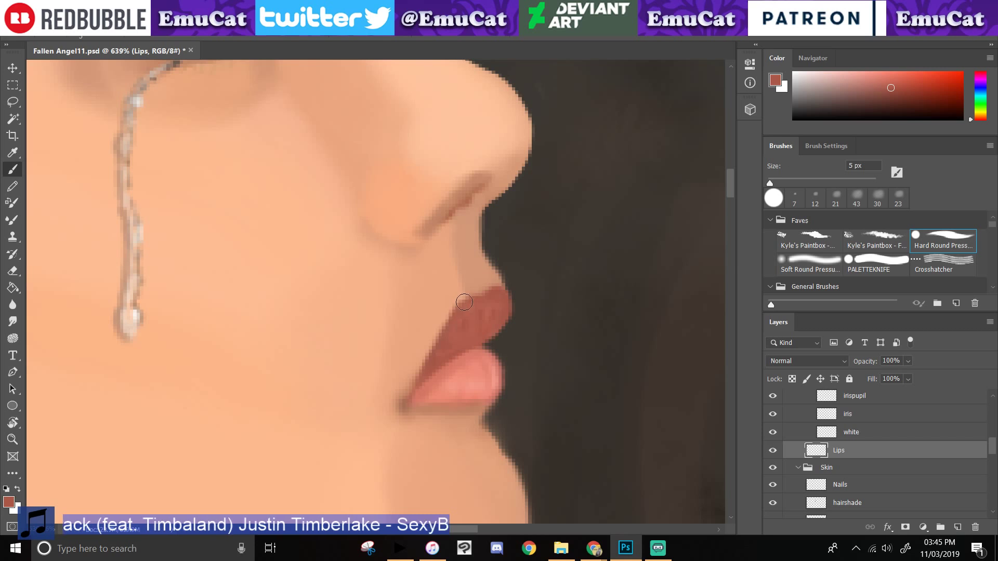
{"action": "left_click", "coordinate": [502, 326], "text": "alt"}
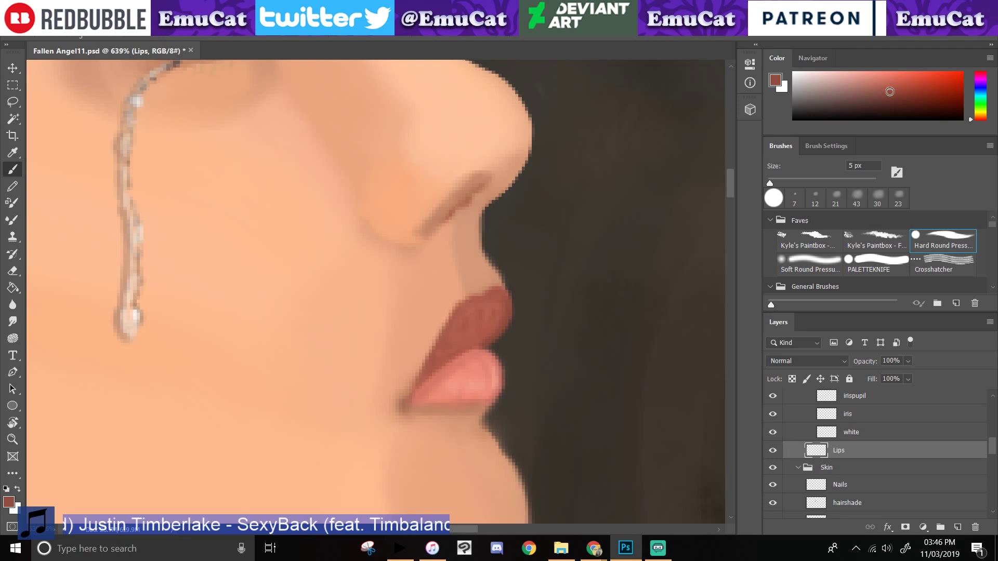
{"action": "left_click_drag", "start_coordinate": [890, 91], "coordinate": [890, 89]}
{"action": "left_click", "coordinate": [12, 440]}
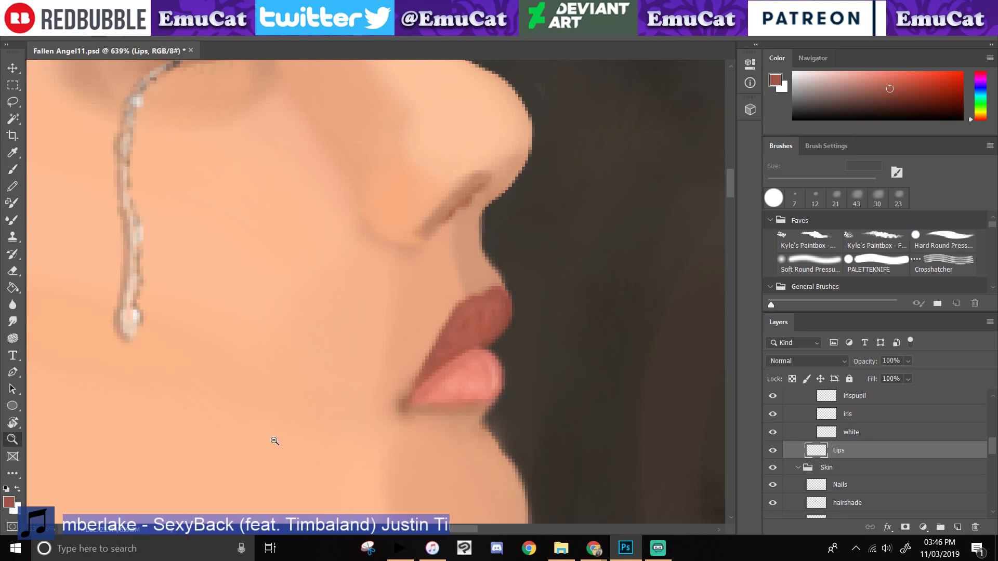
{"action": "mouse_move", "coordinate": [280, 431]}
{"action": "left_mouse_down"}
{"action": "mouse_move", "coordinate": [216, 436]}
{"action": "mouse_move", "coordinate": [203, 454]}
{"action": "mouse_move", "coordinate": [338, 374]}
{"action": "mouse_move", "coordinate": [382, 327]}
{"action": "left_mouse_up"}
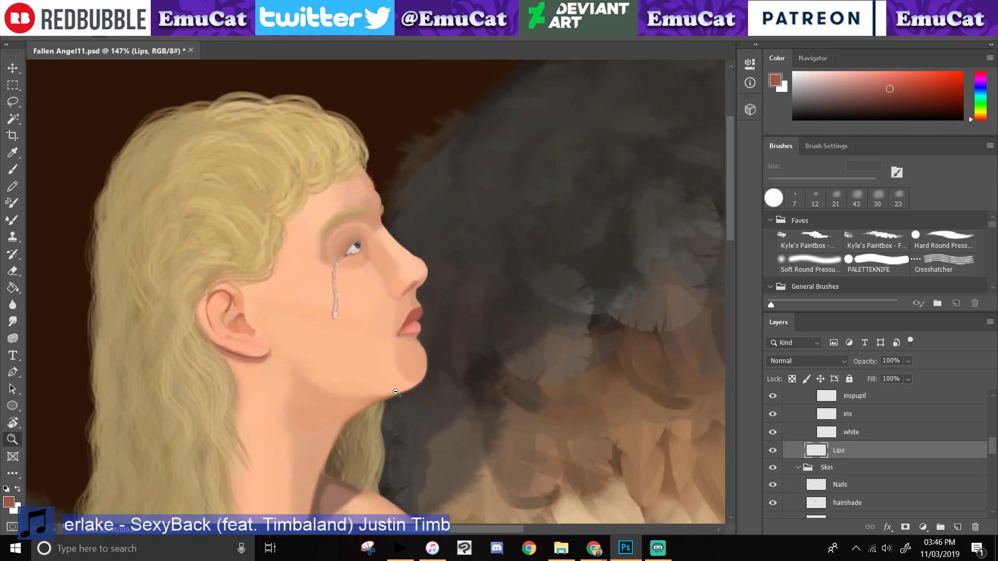
- Check the Discord messages and the Twitch stream page, and return to the painting in Photoshop
{"action": "left_click", "coordinate": [497, 551]}
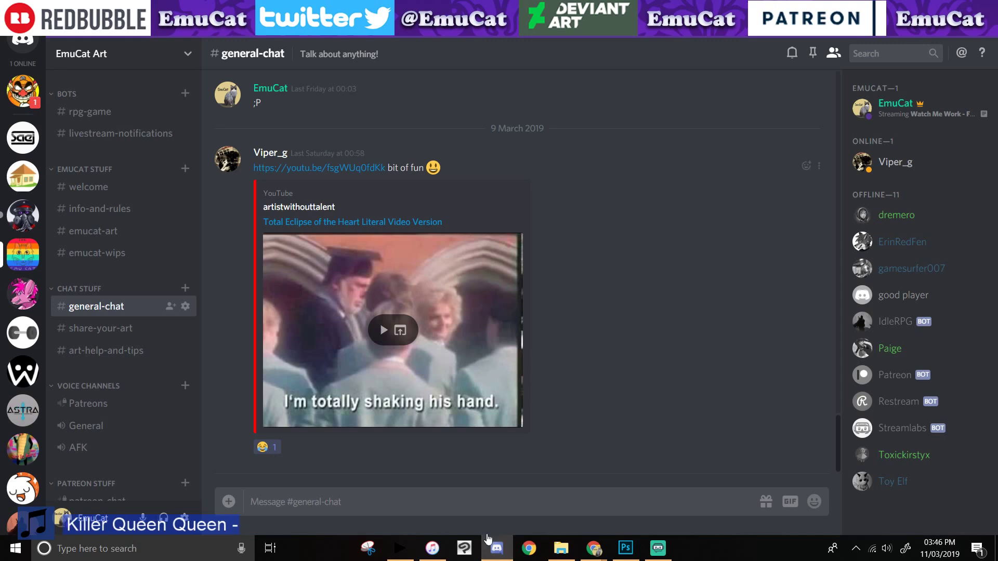
{"action": "left_click", "coordinate": [488, 539]}
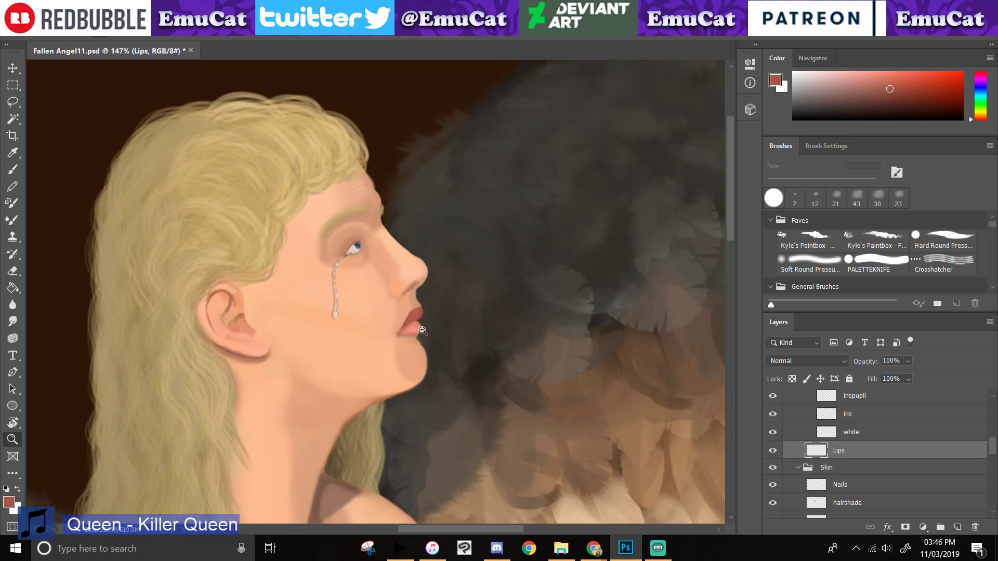
{"action": "left_click_drag", "start_coordinate": [423, 331], "coordinate": [485, 404]}
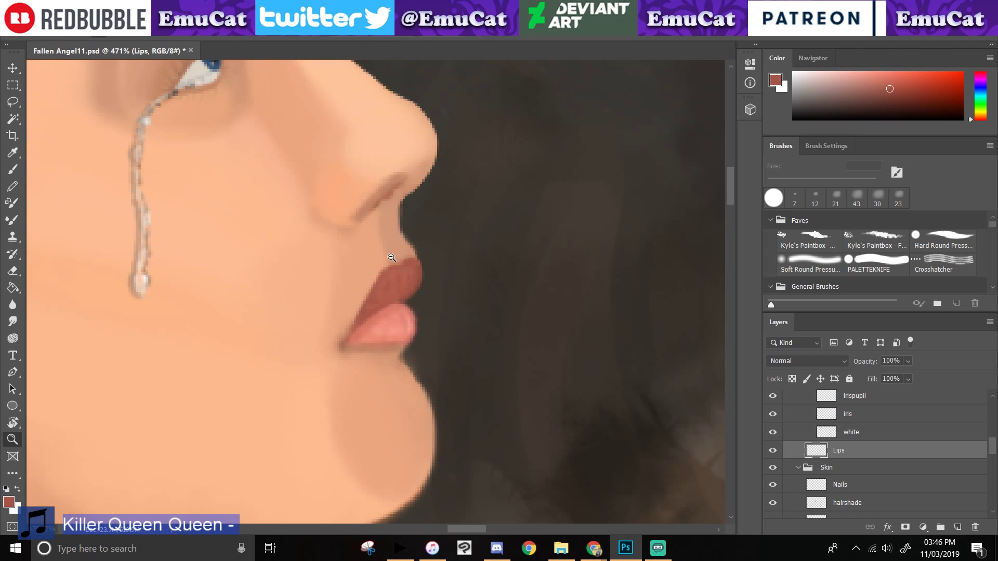
{"action": "left_click", "coordinate": [16, 155]}
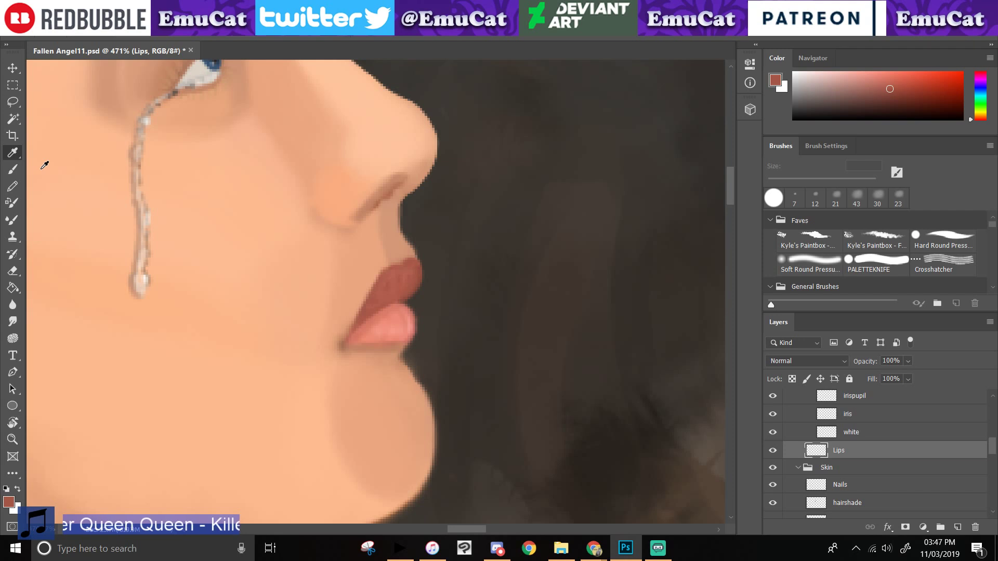
{"action": "left_click", "coordinate": [497, 549]}
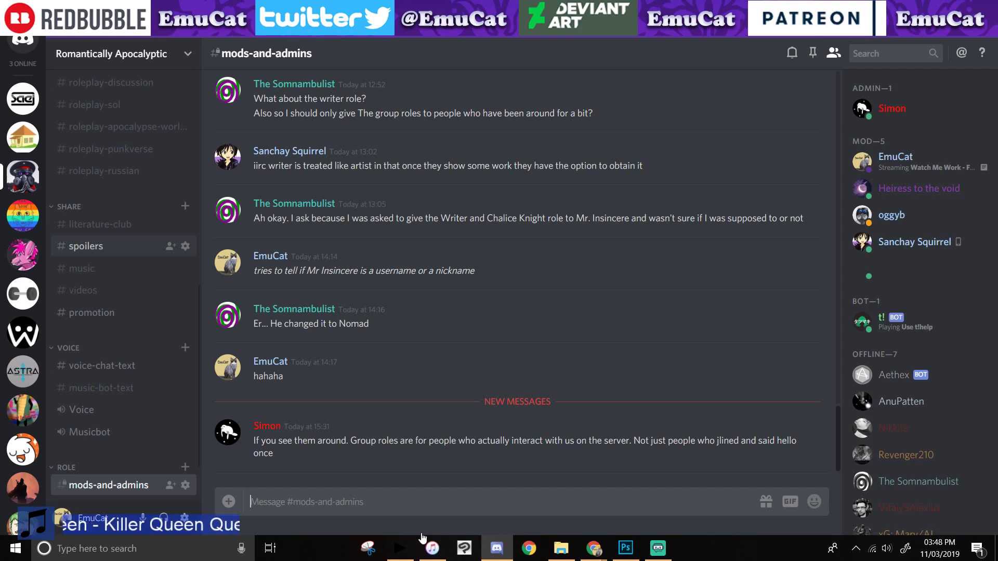
{"action": "left_click", "coordinate": [498, 548]}
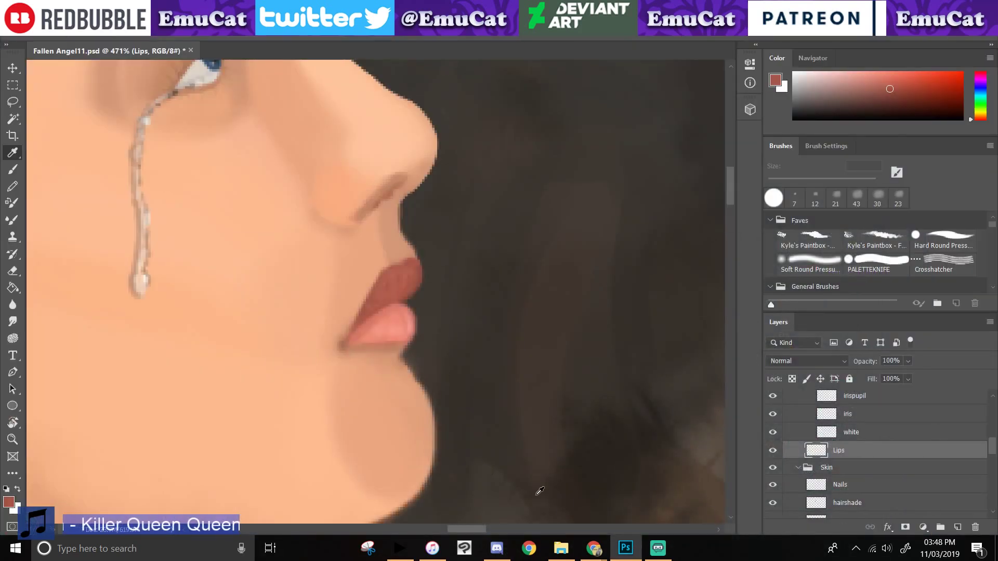
{"action": "left_click", "coordinate": [626, 553]}
{"action": "left_click", "coordinate": [658, 552]}
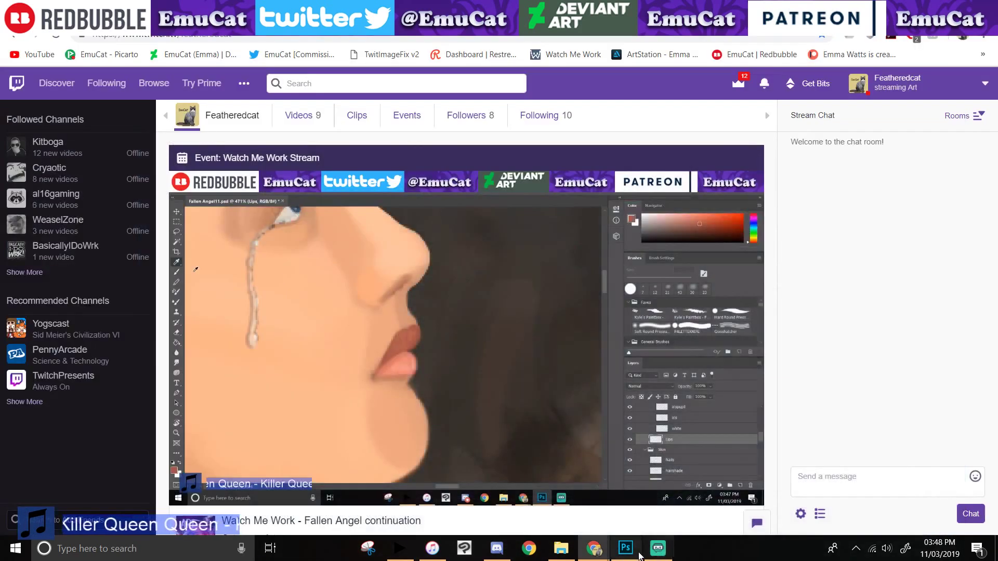
{"action": "left_click", "coordinate": [629, 554]}
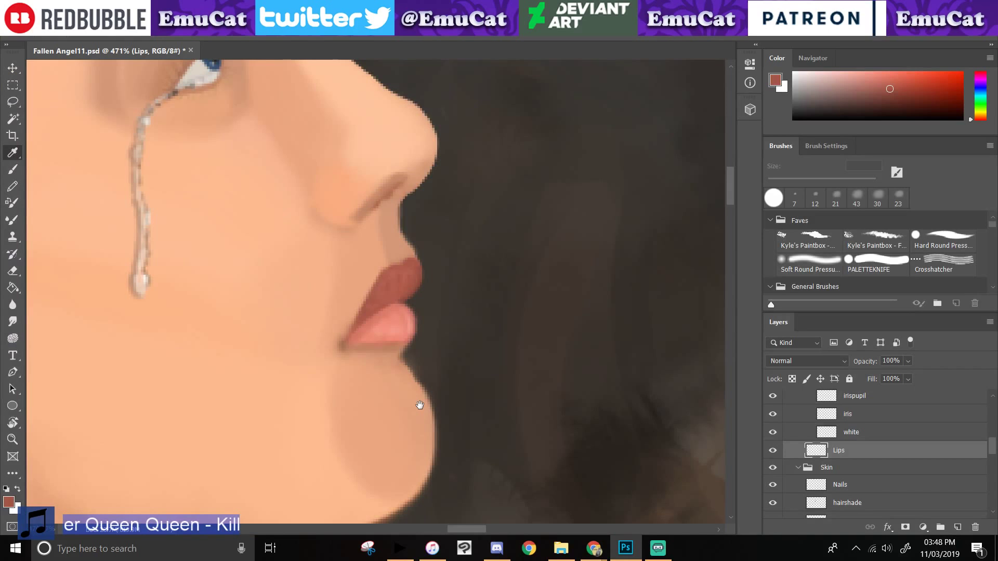
- Erase along the top edge of the upper lip near its front tip with the 7 px Eraser
{"action": "left_click_drag", "start_coordinate": [420, 405], "coordinate": [515, 388]}
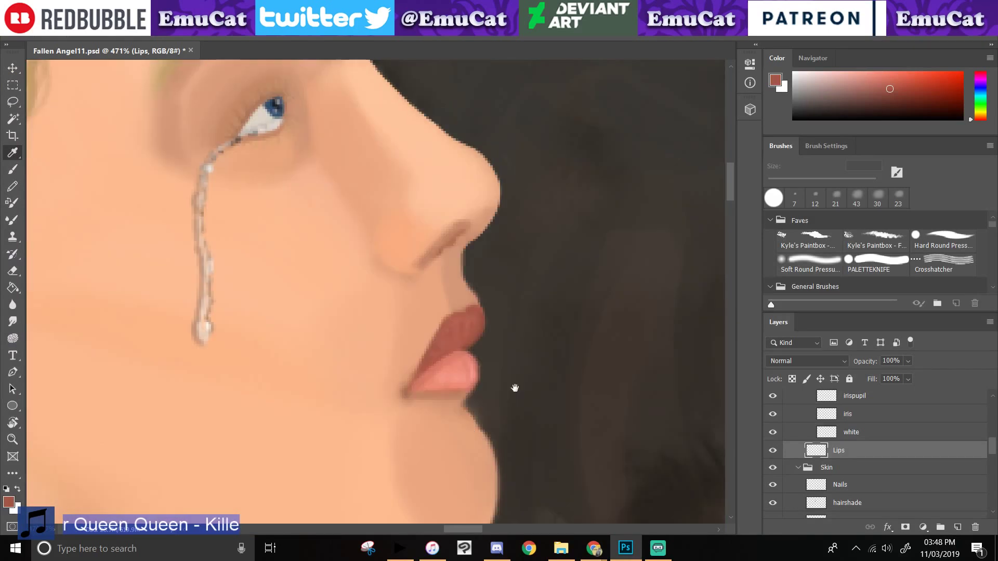
{"action": "key", "text": "e"}
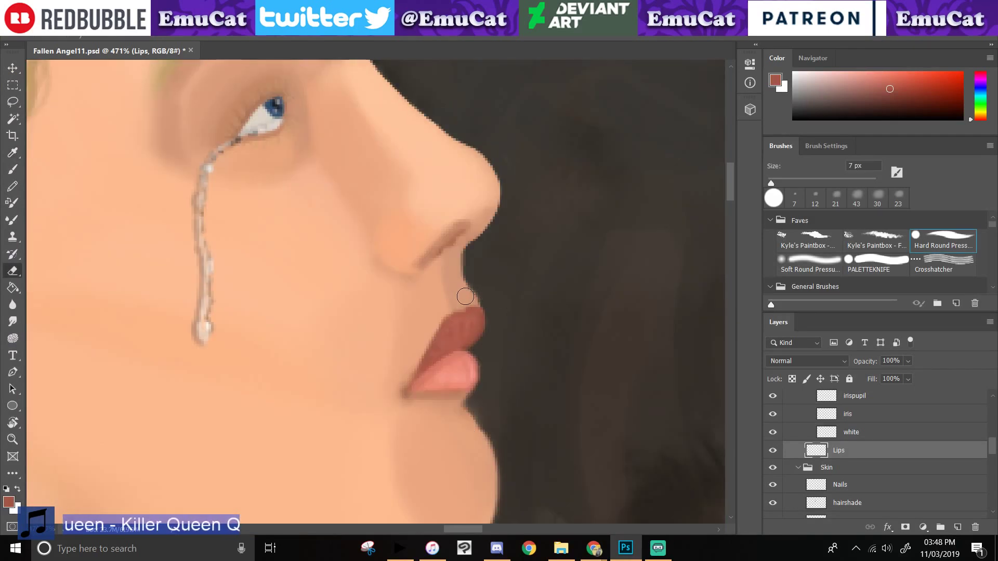
{"action": "left_click_drag", "start_coordinate": [459, 304], "coordinate": [483, 303]}
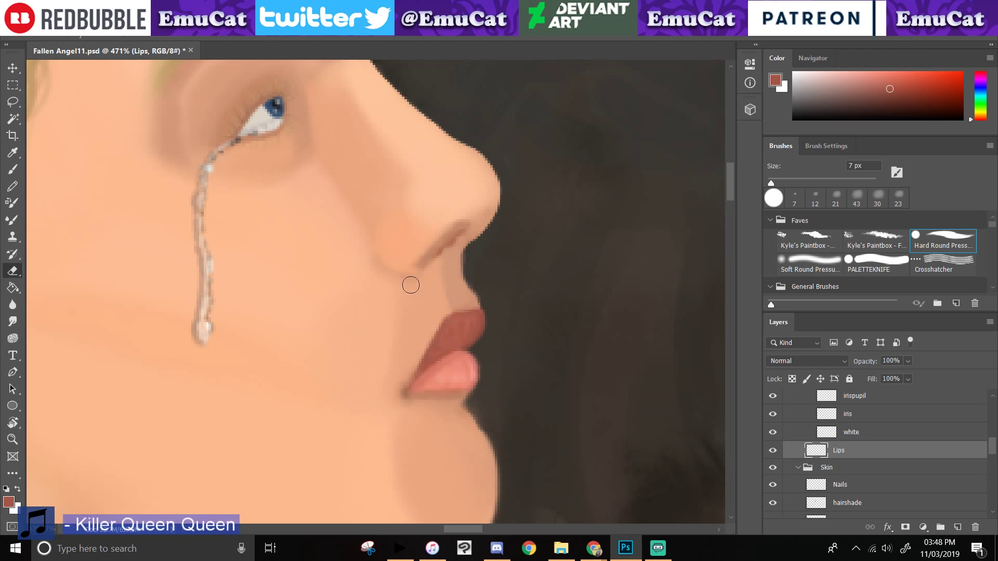
- Sample a lighter red from the upper lip's top edge and paint the lip's front tip with the 5 px Brush
{"action": "left_click", "coordinate": [12, 439]}
{"action": "left_click_drag", "start_coordinate": [488, 370], "coordinate": [511, 395]}
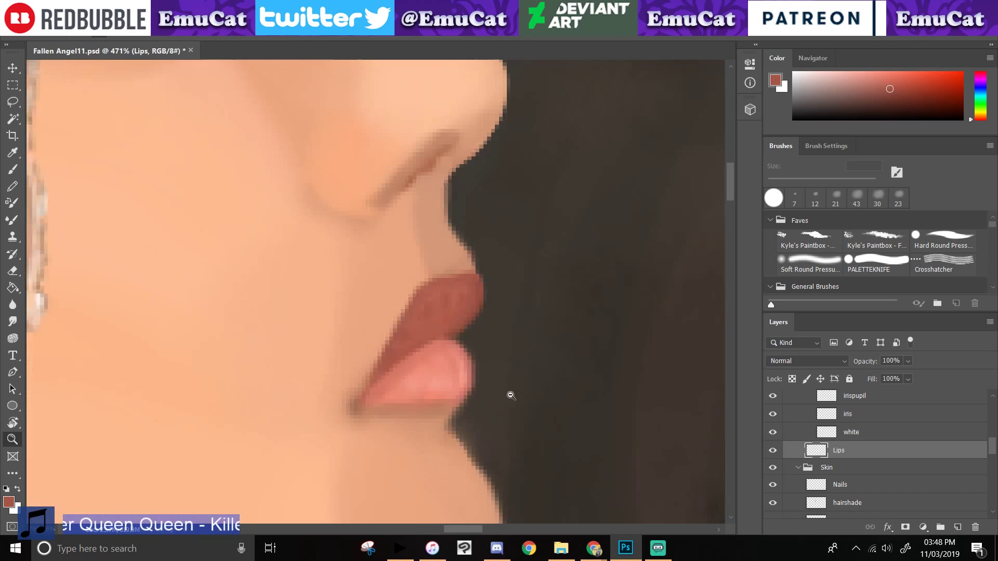
{"action": "key", "text": "i"}
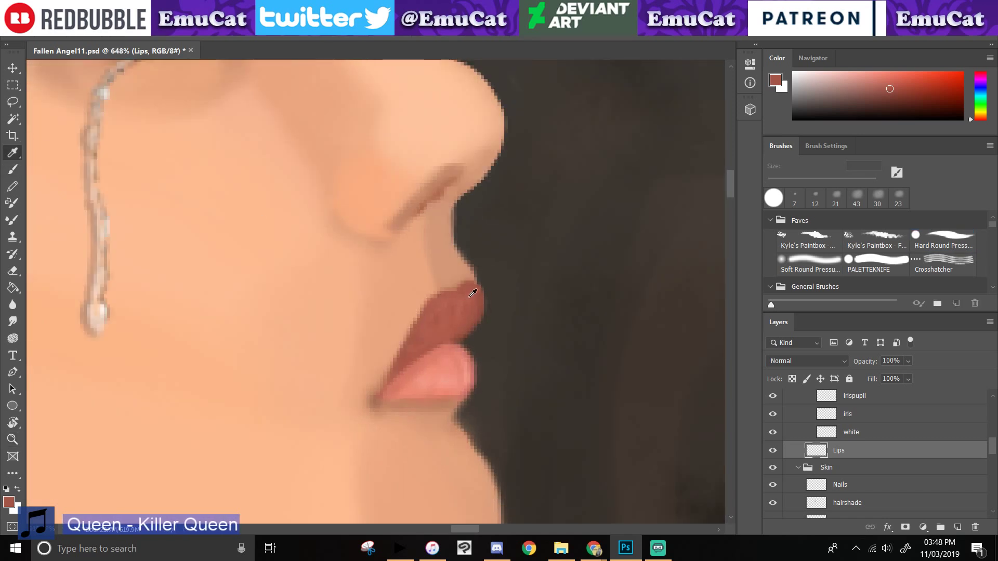
{"action": "left_click", "coordinate": [459, 292]}
{"action": "key", "text": "b"}
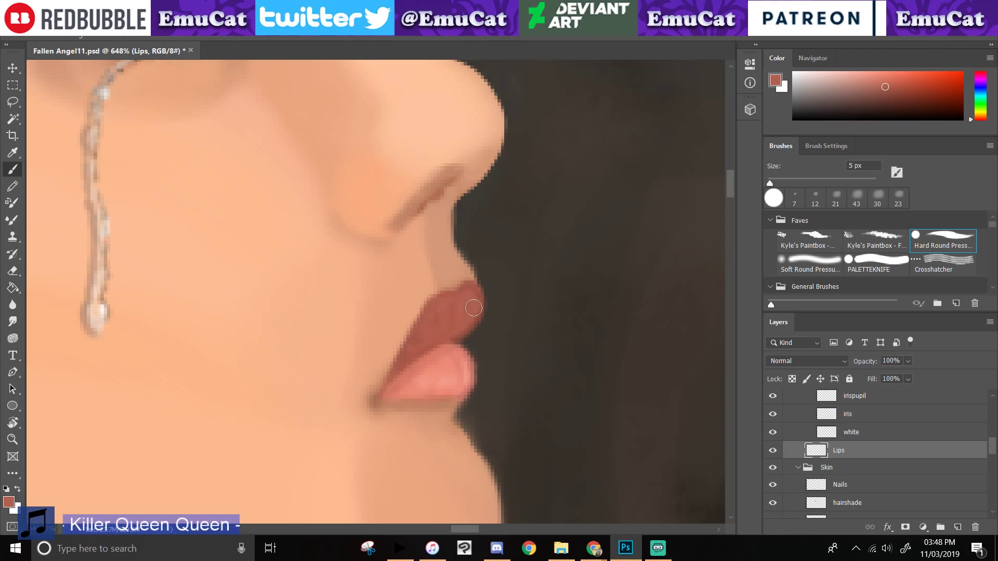
- Sample a darker red at the upper lip's peak and build up the lip's rear top edge with the 5 px Brush
{"action": "key", "text": "i"}
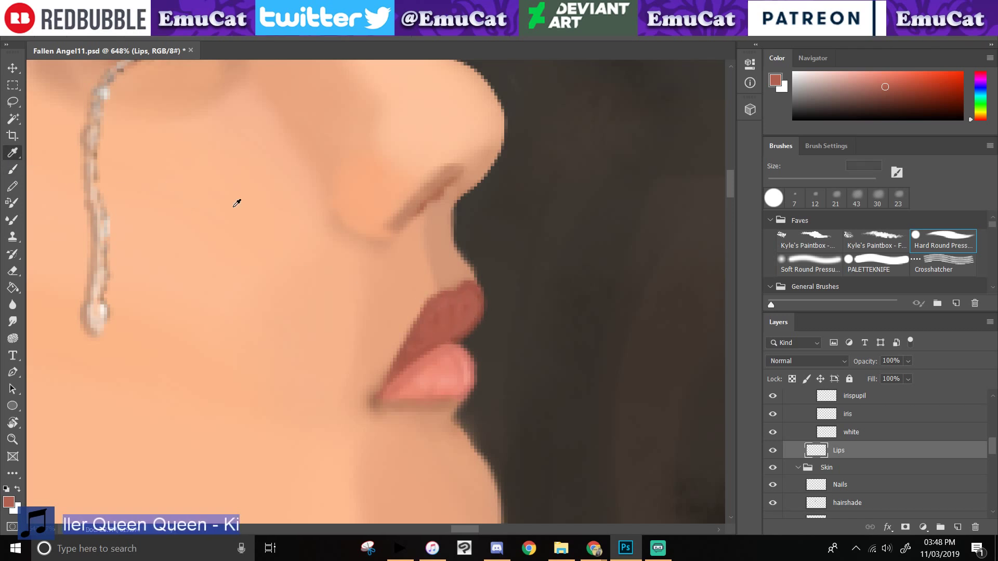
{"action": "left_click", "coordinate": [472, 281]}
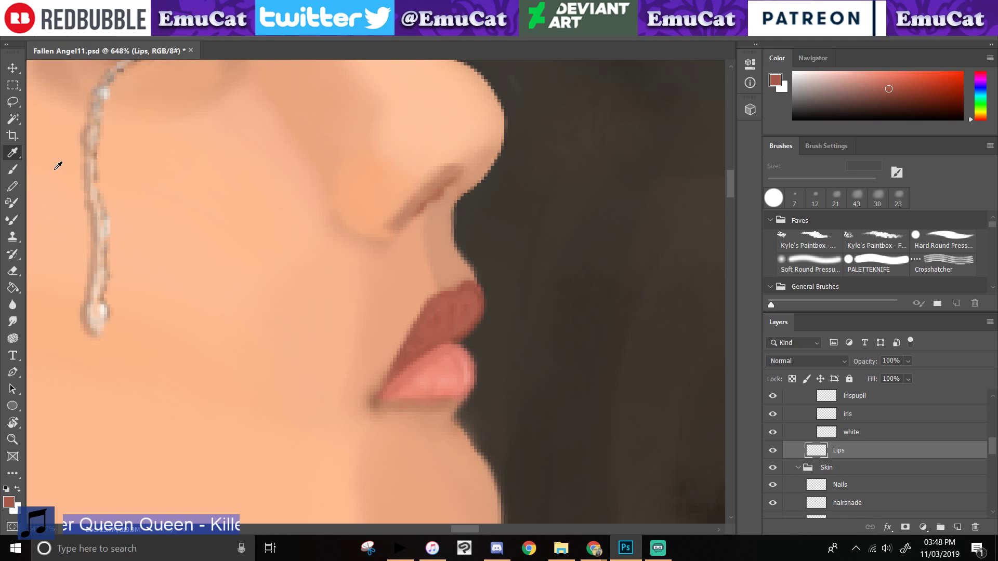
{"action": "key", "text": "b"}
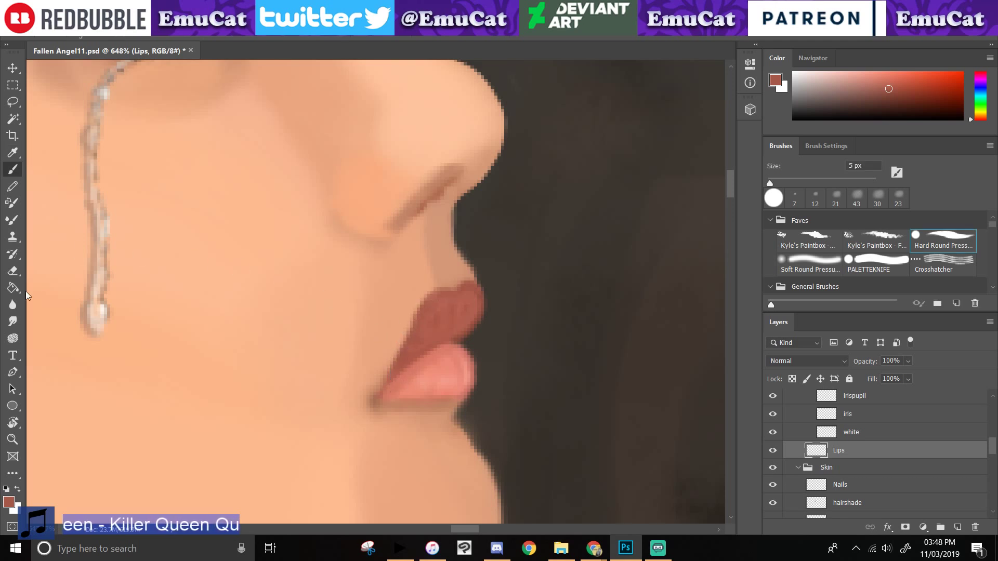
- Clean up the upper lip's top contour with the 7 px Eraser
{"action": "key", "text": "e"}
{"action": "key", "text": "bracketright"}
{"action": "key", "text": "bracketright"}
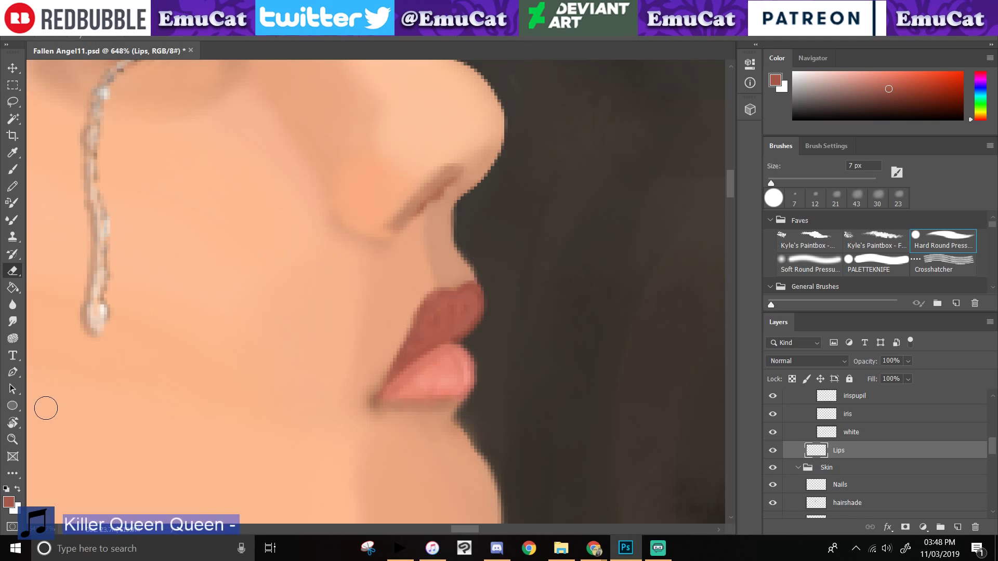
- Round out the upper lip's front tip with the 7 px Eraser and 5 px Brush, and save the painting
{"action": "left_click", "coordinate": [12, 153]}
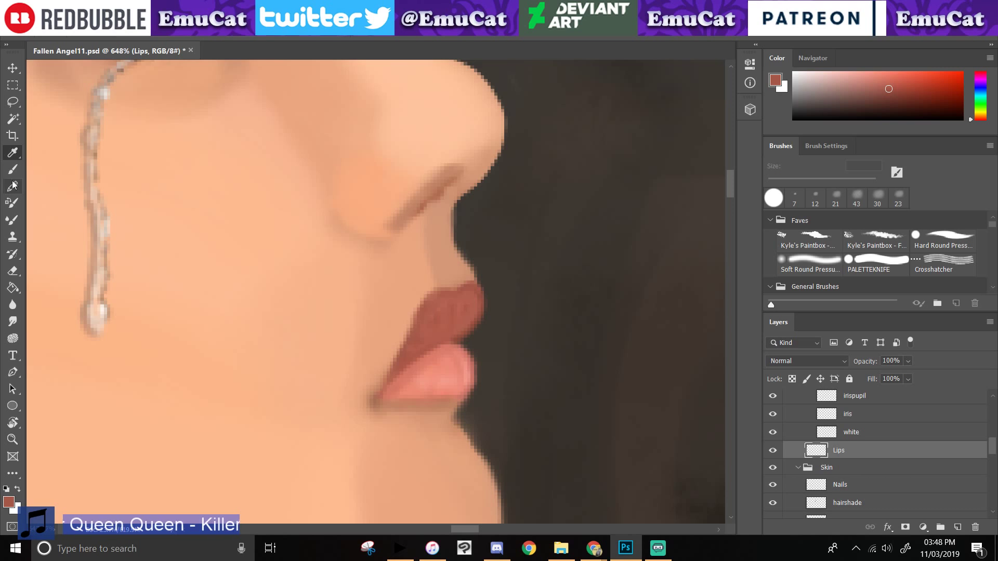
{"action": "key", "text": "e"}
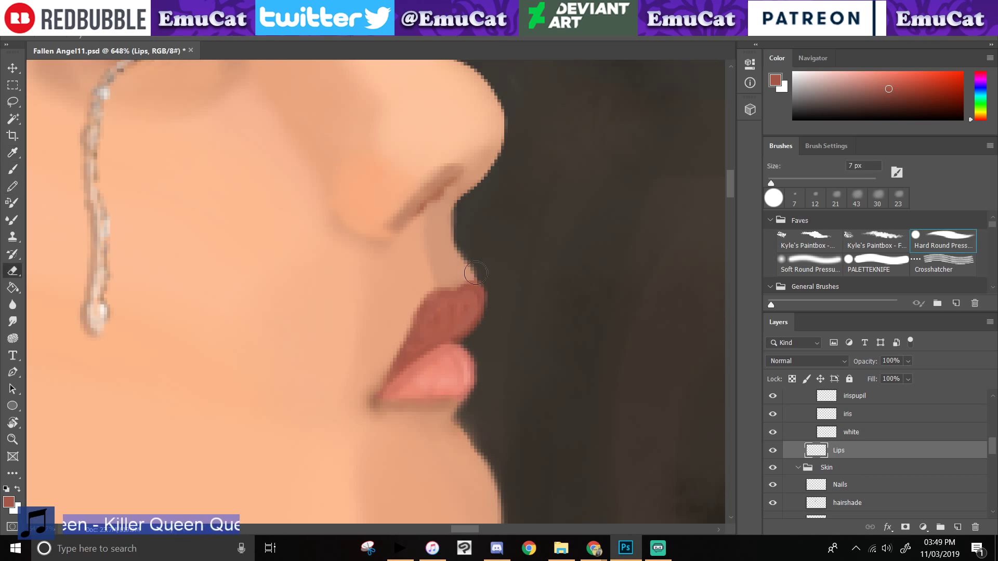
{"action": "left_click", "coordinate": [13, 169]}
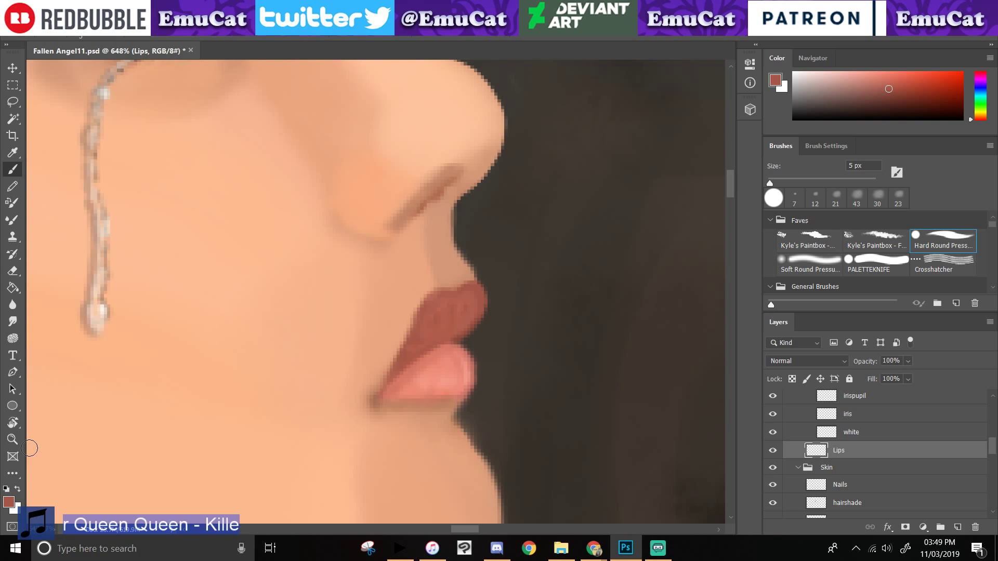
{"action": "left_click_drag", "start_coordinate": [346, 337], "coordinate": [260, 363]}
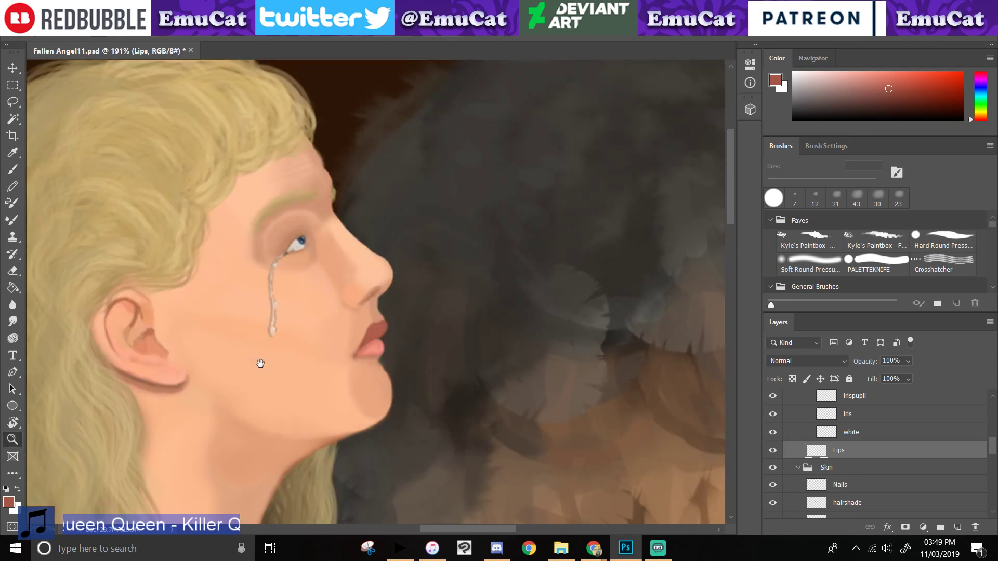
{"action": "scroll", "coordinate": [265, 395], "scroll_direction": "down", "scroll_amount": 5}
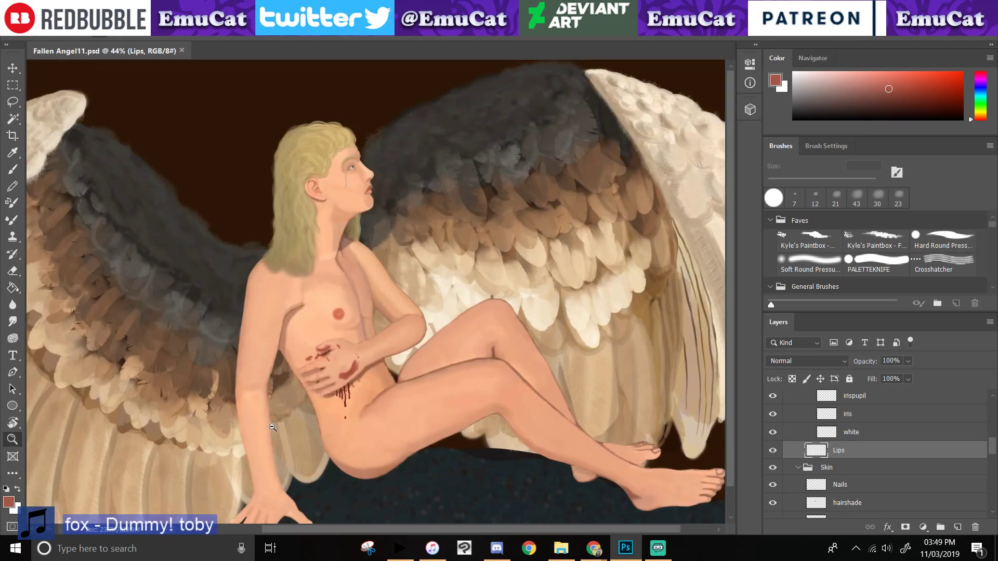
- Switch to Chrome, check the Twitch stream's chat users and the Watch Me Work stream page, and return to Photoshop
{"action": "mouse_move", "coordinate": [592, 549]}
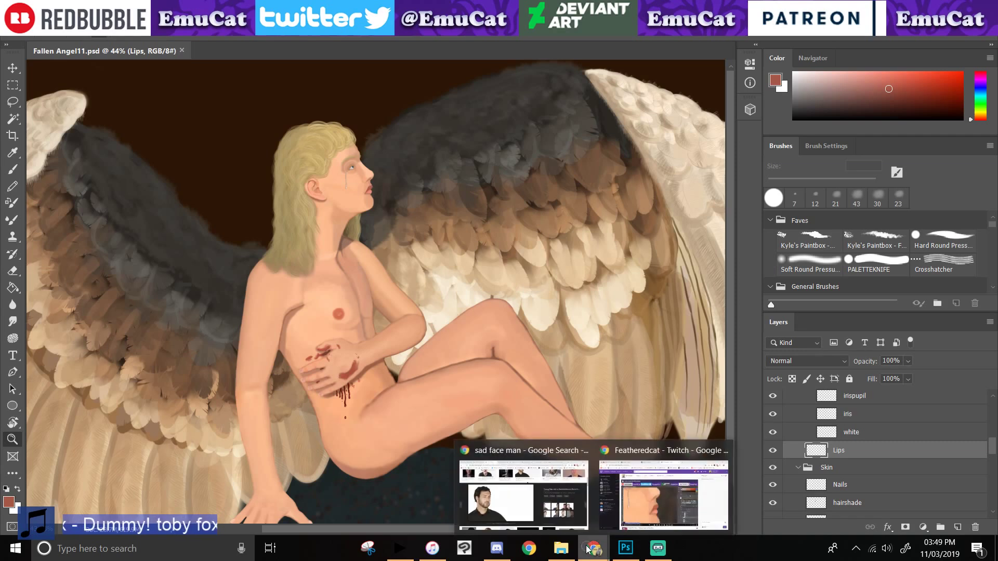
{"action": "left_click", "coordinate": [615, 517]}
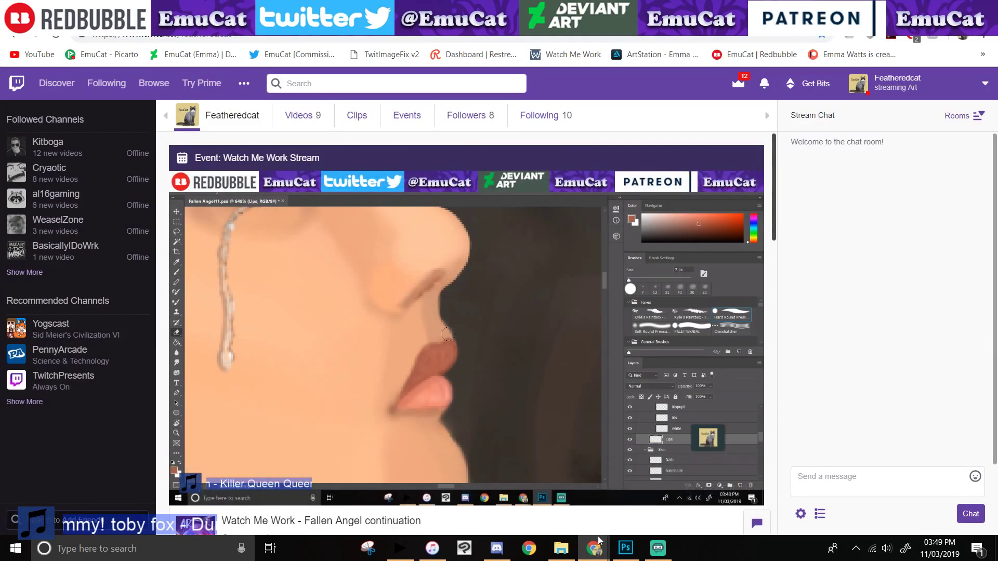
{"action": "scroll", "coordinate": [598, 536], "scroll_direction": "down", "scroll_amount": 1}
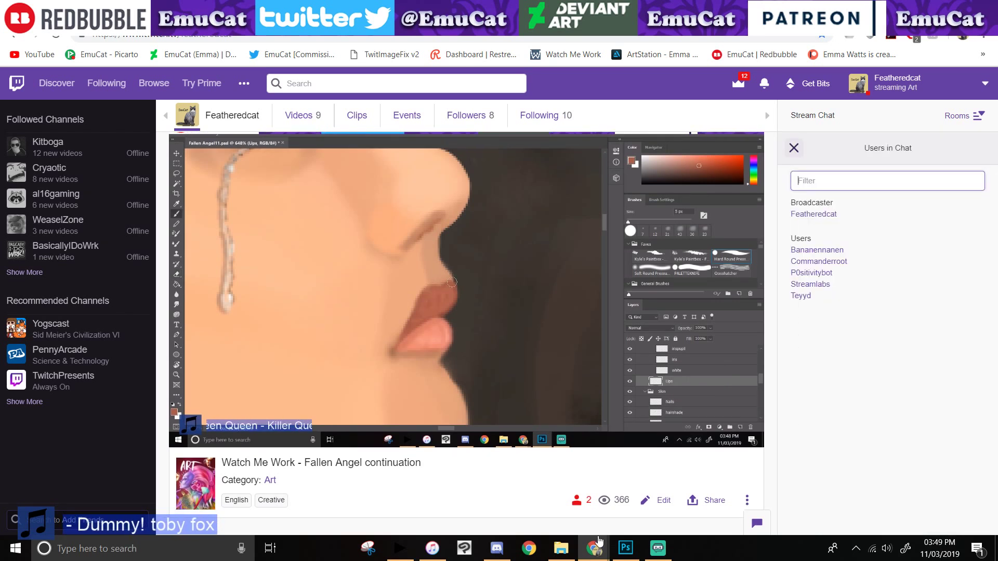
{"action": "left_click", "coordinate": [598, 540]}
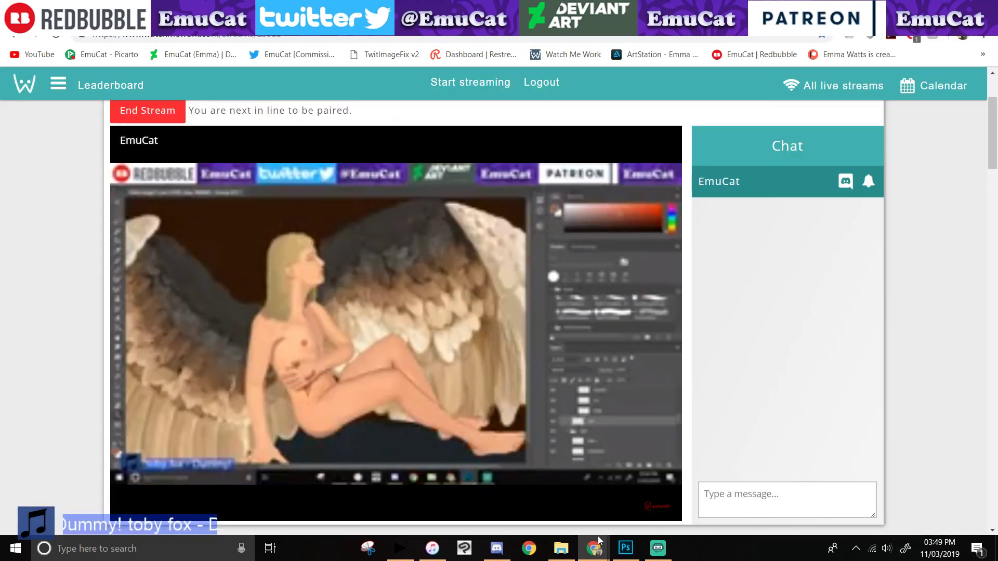
{"action": "left_click", "coordinate": [599, 538]}
{"action": "left_click", "coordinate": [596, 542]}
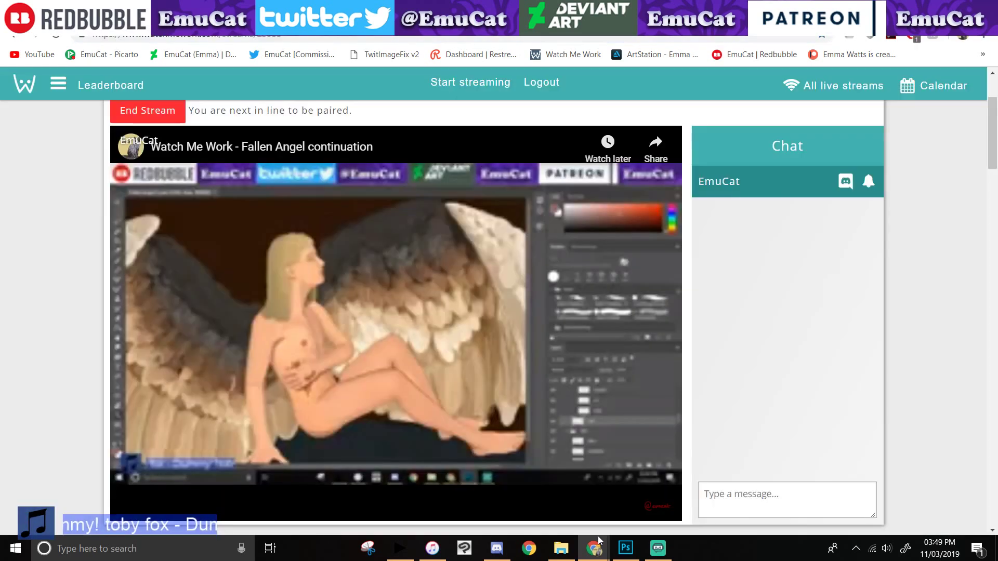
{"action": "left_click", "coordinate": [616, 543]}
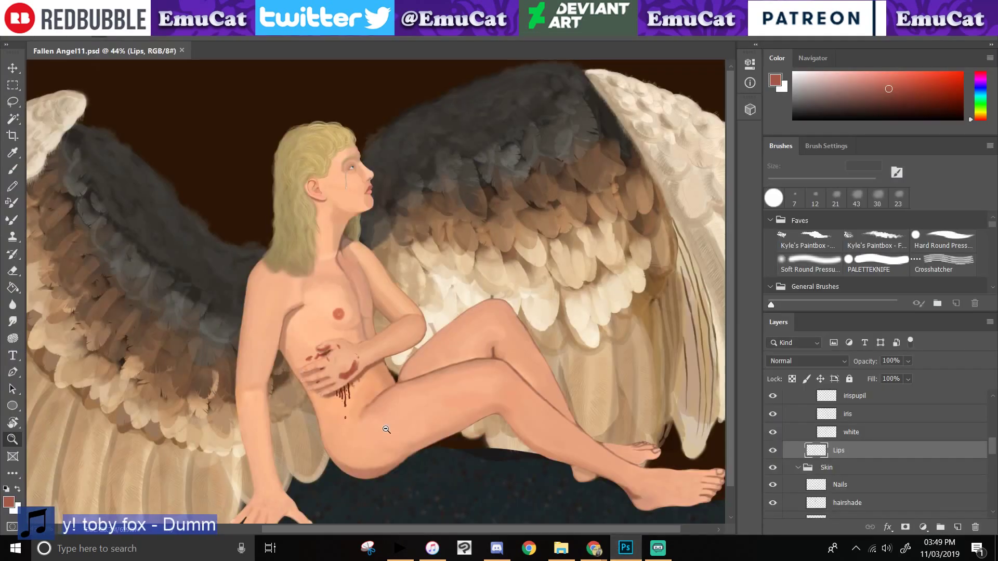
- Trim the top edge of the upper lip with the 7 px Eraser
{"action": "left_click_drag", "start_coordinate": [385, 457], "coordinate": [348, 371]}
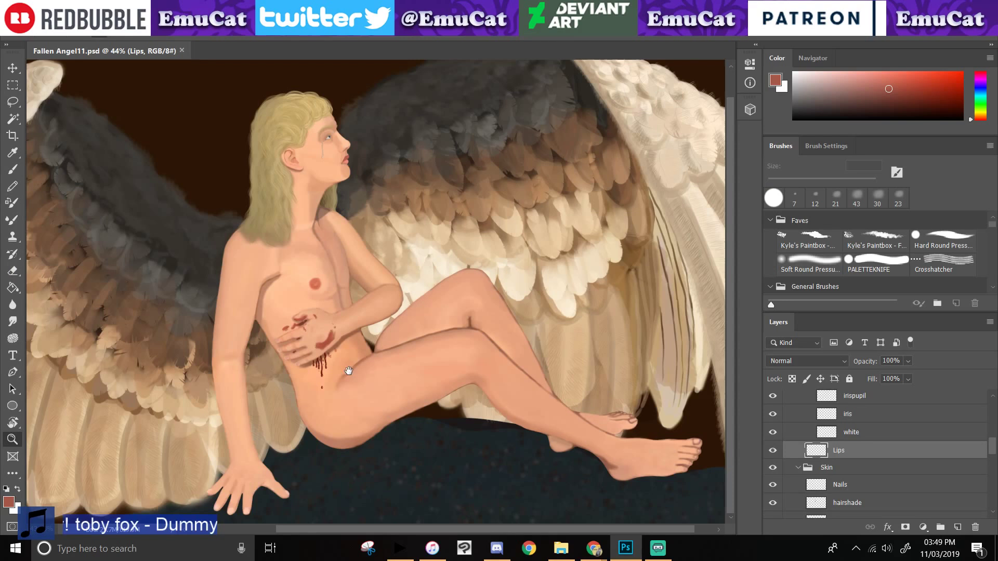
{"action": "left_click_drag", "start_coordinate": [257, 275], "coordinate": [341, 341]}
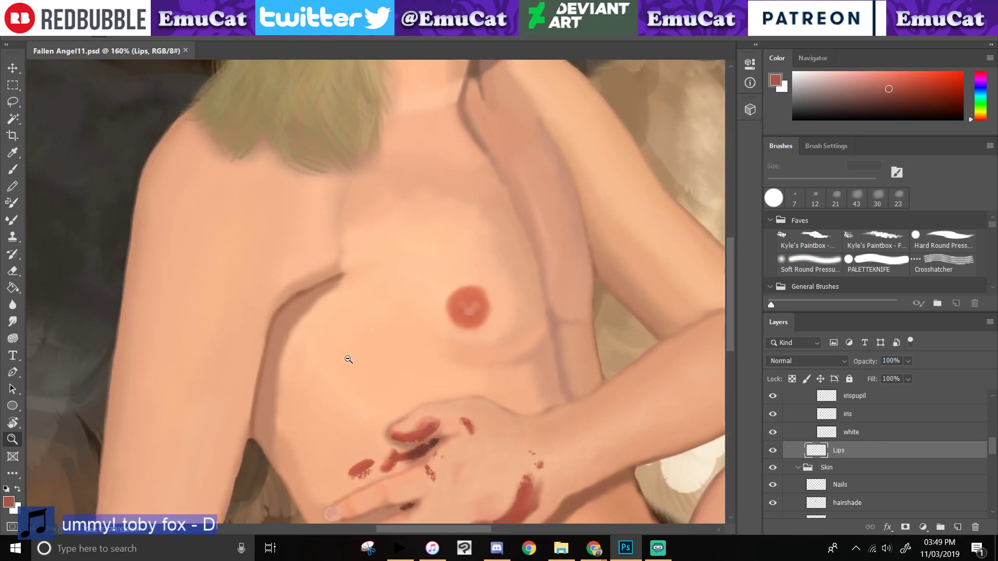
{"action": "left_click_drag", "start_coordinate": [345, 405], "coordinate": [270, 456]}
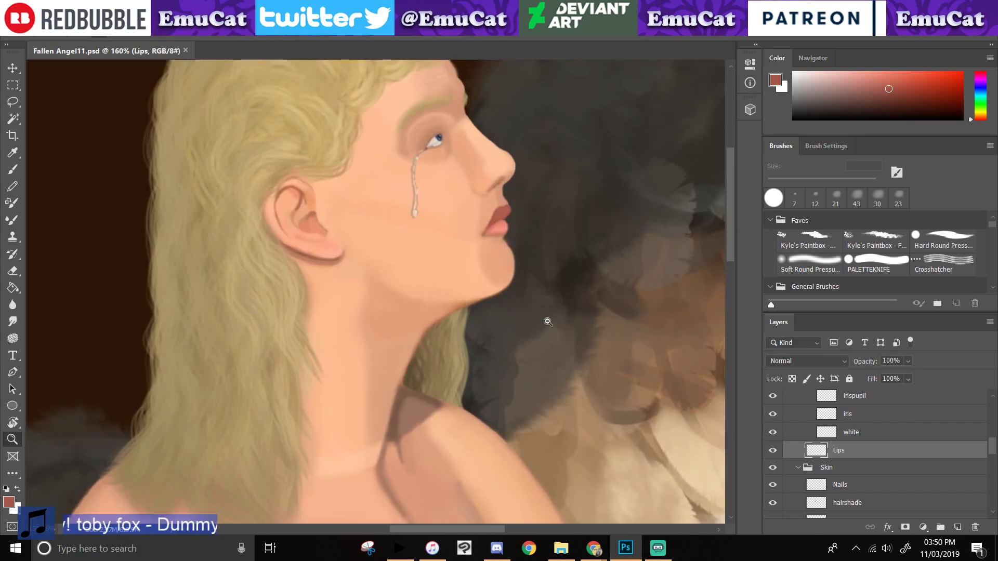
{"action": "left_click_drag", "start_coordinate": [544, 223], "coordinate": [604, 295]}
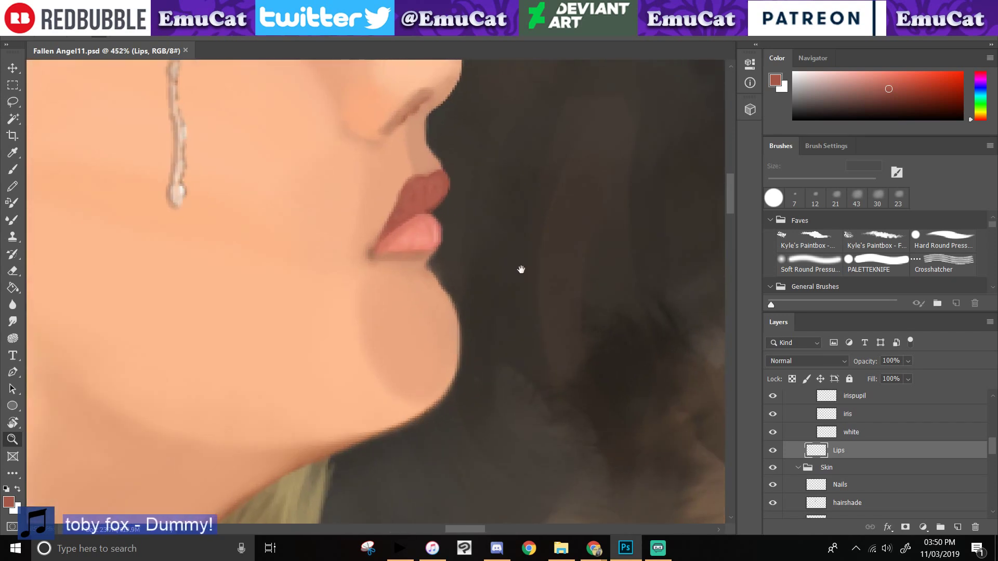
{"action": "left_click_drag", "start_coordinate": [519, 270], "coordinate": [560, 336]}
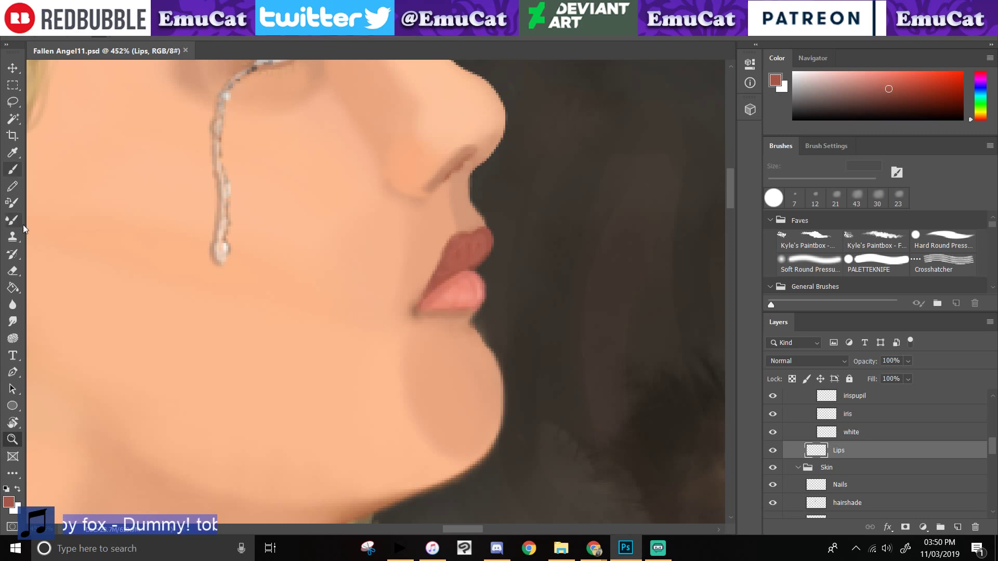
{"action": "left_click", "coordinate": [13, 271]}
{"action": "left_click_drag", "start_coordinate": [434, 229], "coordinate": [432, 259]}
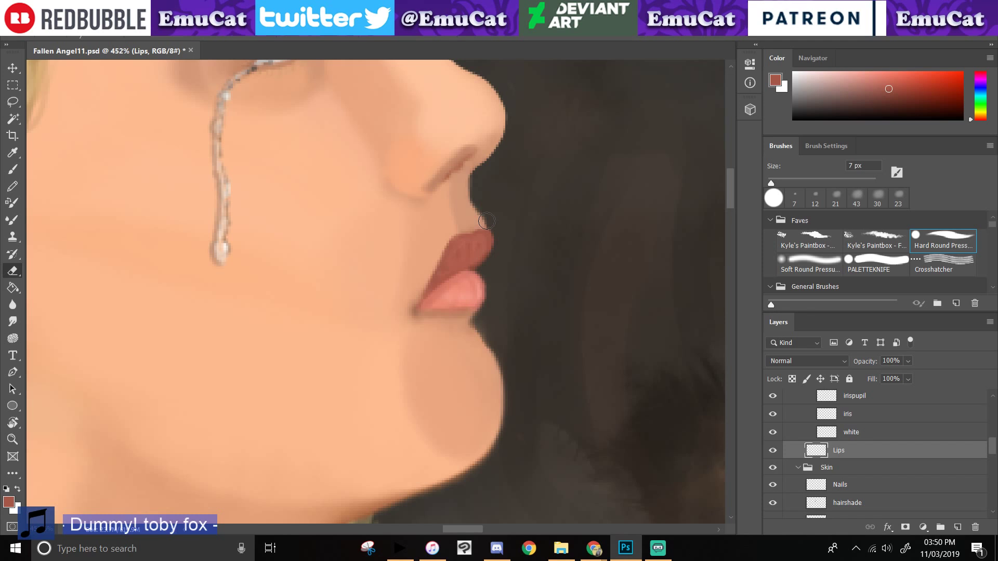
- Reshape the upper lip's peak with the 5 px Brush and thin its top contour with the 7 px Eraser
{"action": "left_click_drag", "start_coordinate": [290, 276], "coordinate": [326, 386]}
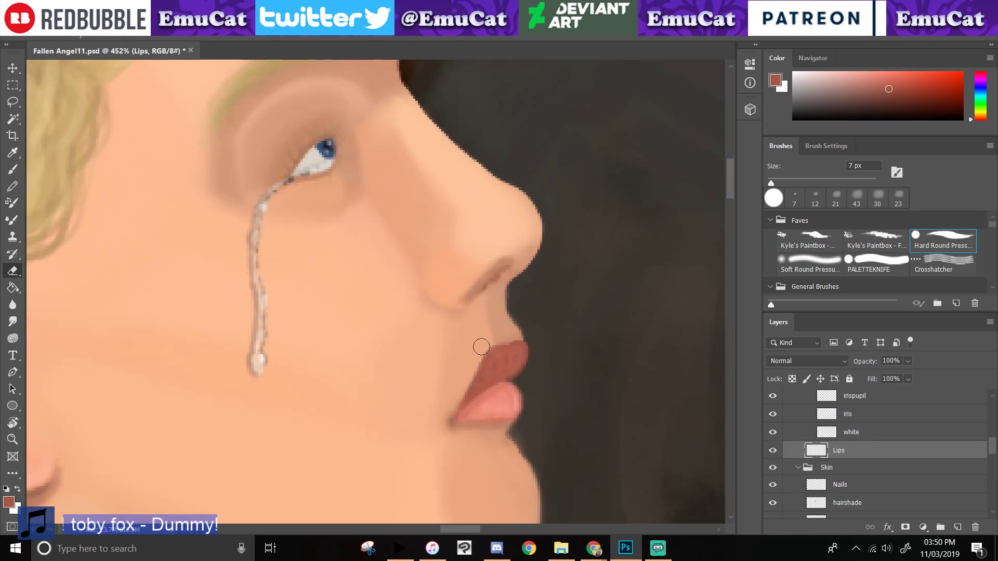
{"action": "left_click", "coordinate": [8, 170]}
{"action": "left_click", "coordinate": [10, 170]}
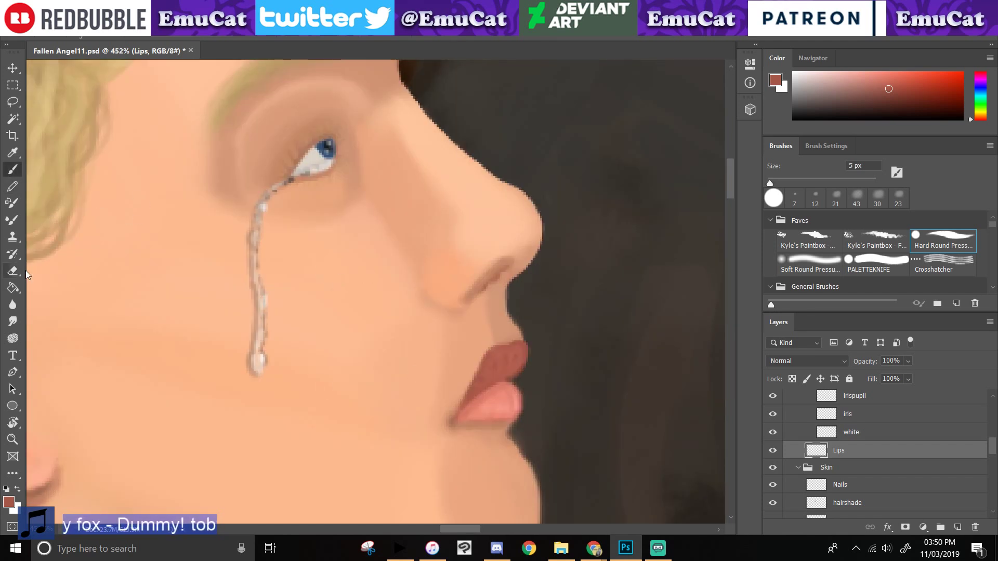
{"action": "left_click", "coordinate": [10, 271]}
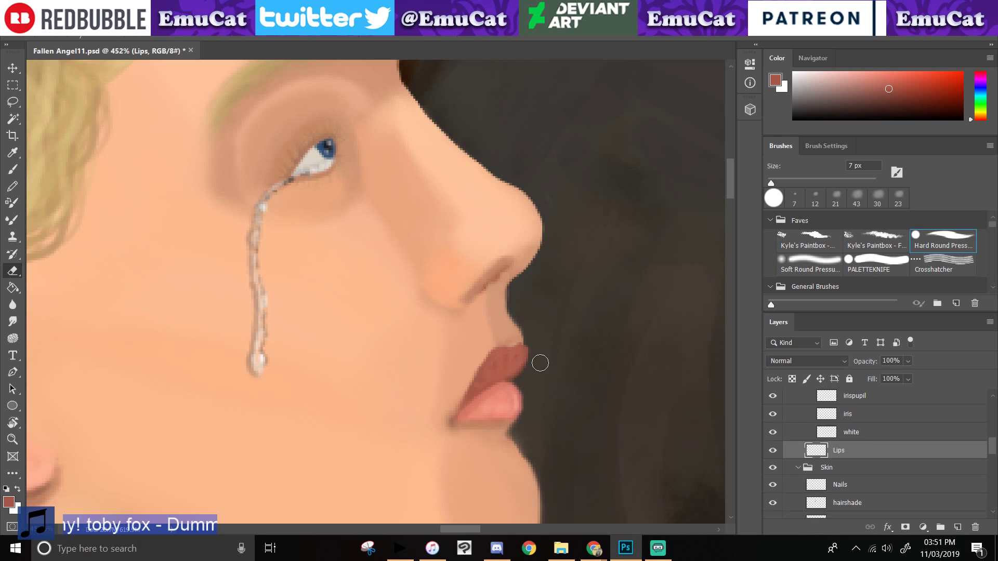
- Sample a red near the mouth corner, touch up the upper lip with the 5 px Brush and erase around its front tip
{"action": "key", "text": "i"}
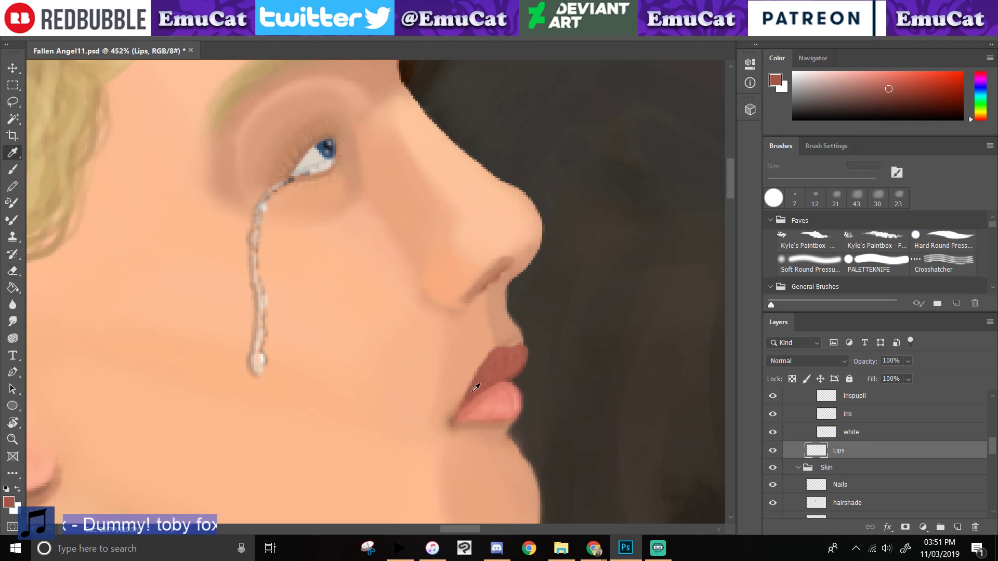
{"action": "left_click", "coordinate": [476, 388]}
{"action": "key", "text": "b"}
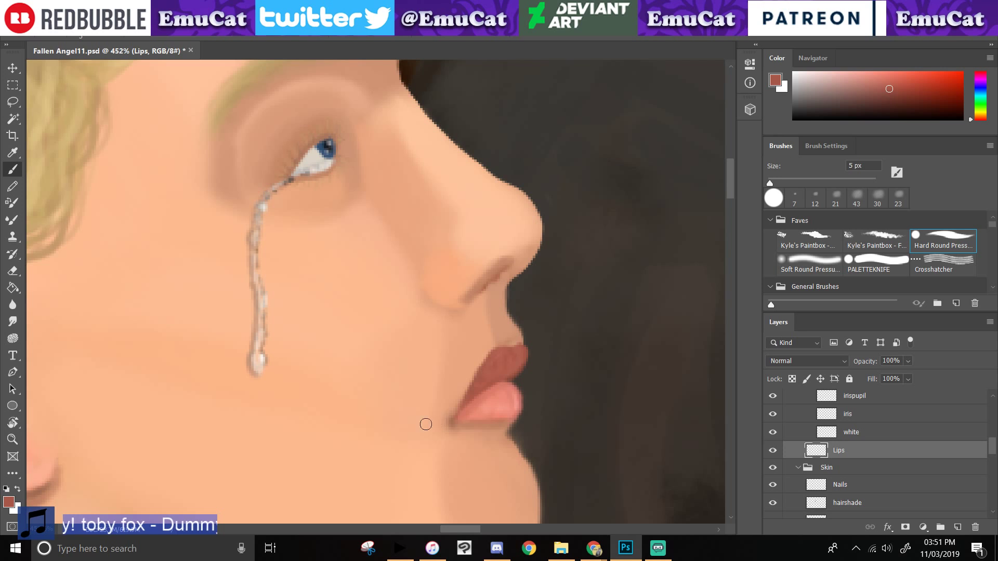
{"action": "key", "text": "e"}
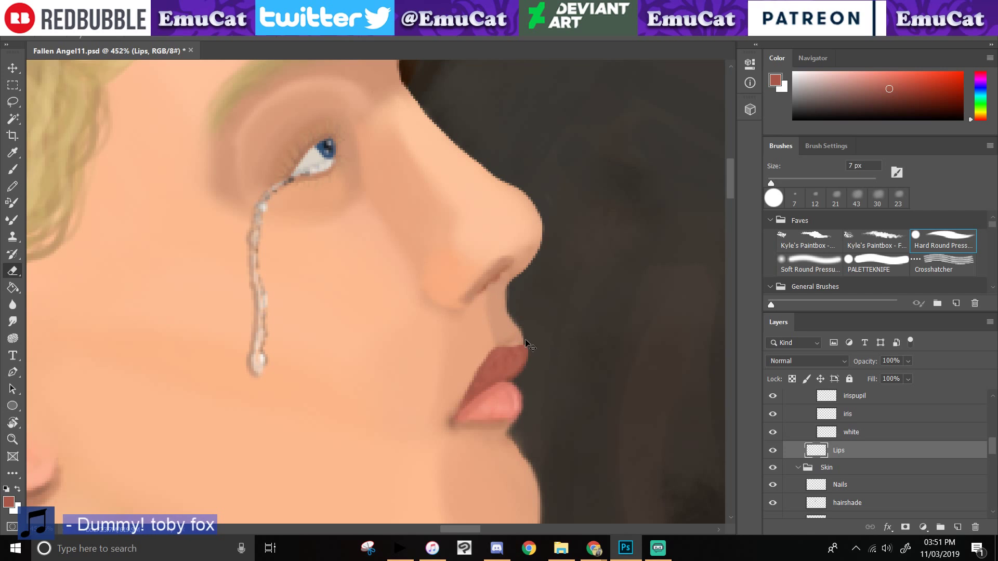
- Paint the upper lip's top and the rear edge down to the mouth corner with the 5 px Brush, and save the painting
{"action": "key", "text": "b"}
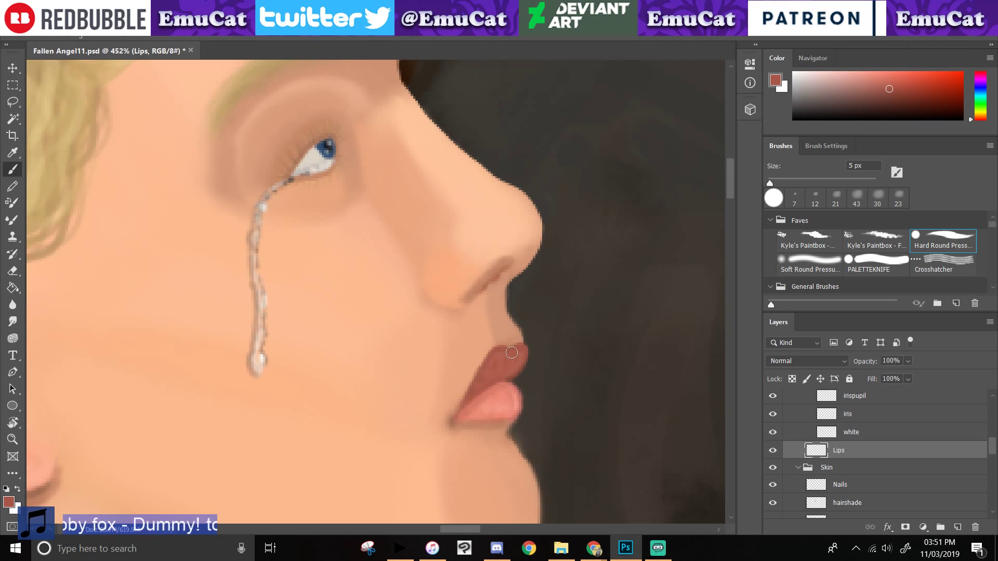
{"action": "mouse_move", "coordinate": [512, 353]}
{"action": "left_mouse_down"}
{"action": "mouse_move", "coordinate": [481, 381]}
{"action": "mouse_move", "coordinate": [437, 396]}
{"action": "left_mouse_up"}
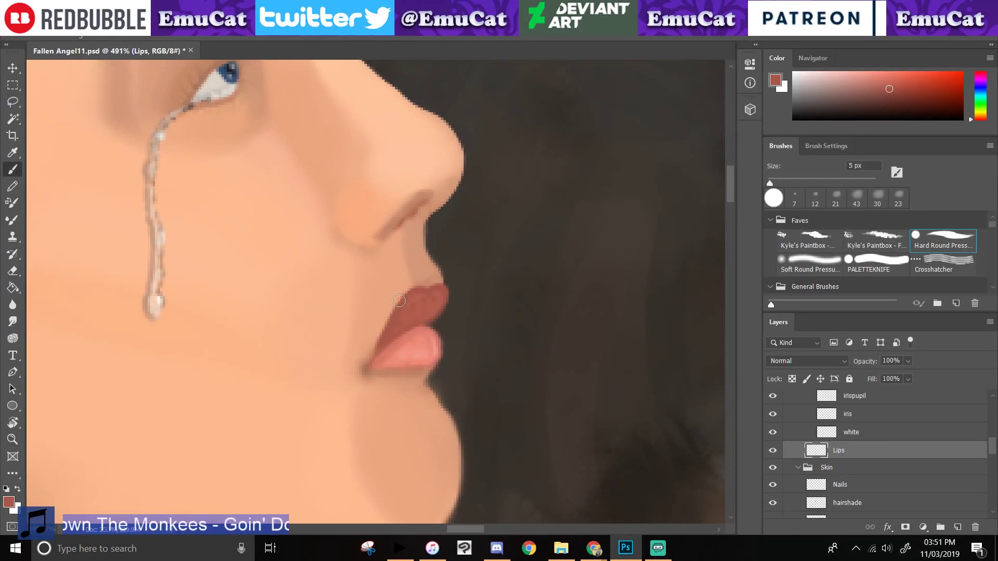
{"action": "left_click_drag", "start_coordinate": [386, 327], "coordinate": [369, 363]}
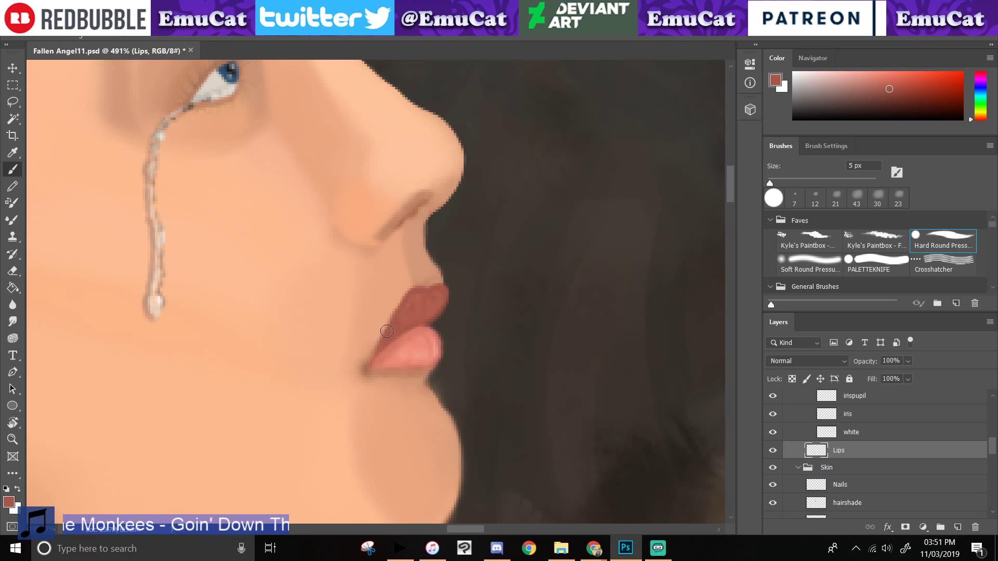
{"action": "left_click", "coordinate": [12, 440]}
{"action": "left_click", "coordinate": [151, 417], "text": "alt"}
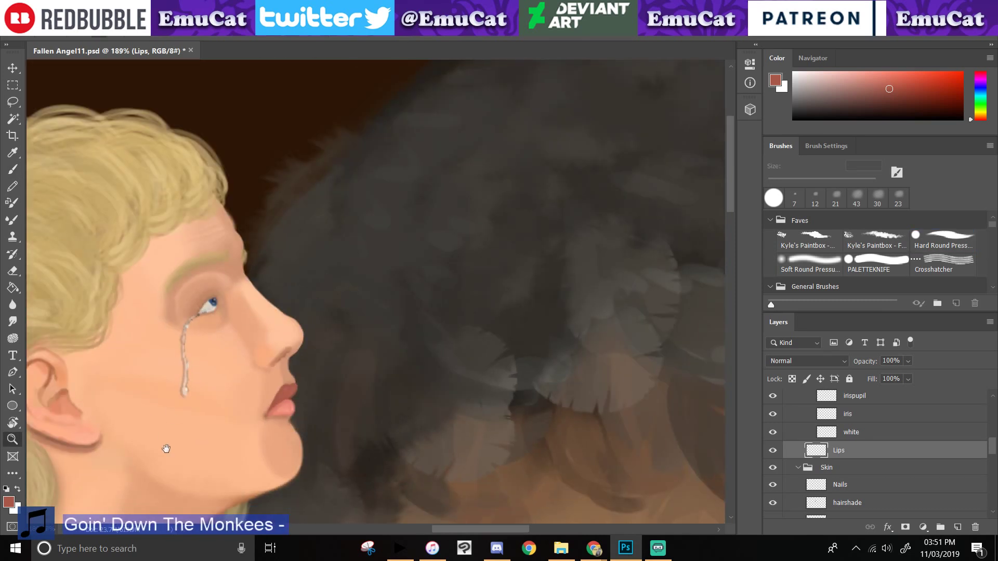
{"action": "left_click_drag", "start_coordinate": [174, 444], "coordinate": [335, 336]}
{"action": "key", "text": "ctrl+s"}
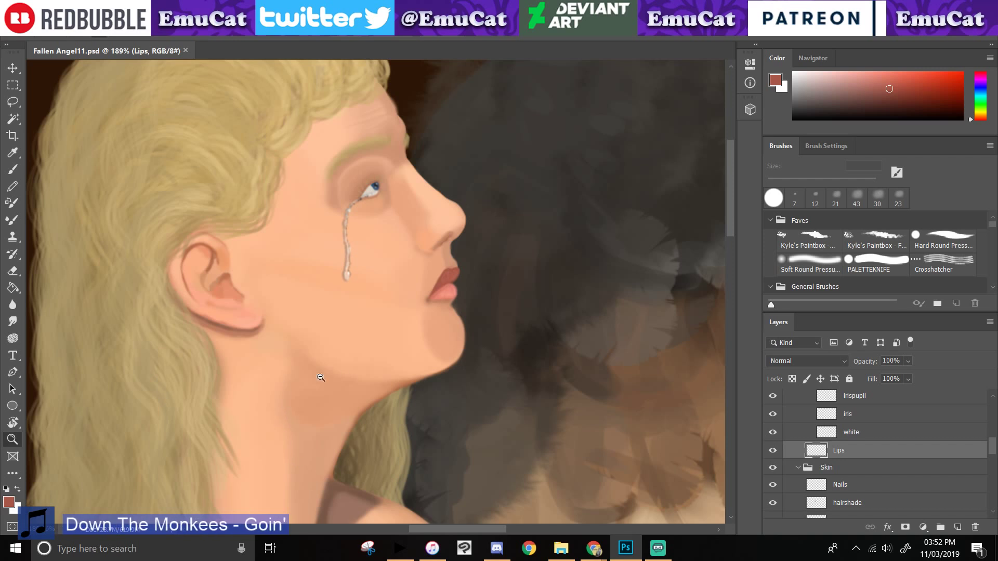
- Make the Skin layer below the expression layer active
{"action": "left_click_drag", "start_coordinate": [993, 448], "coordinate": [993, 434]}
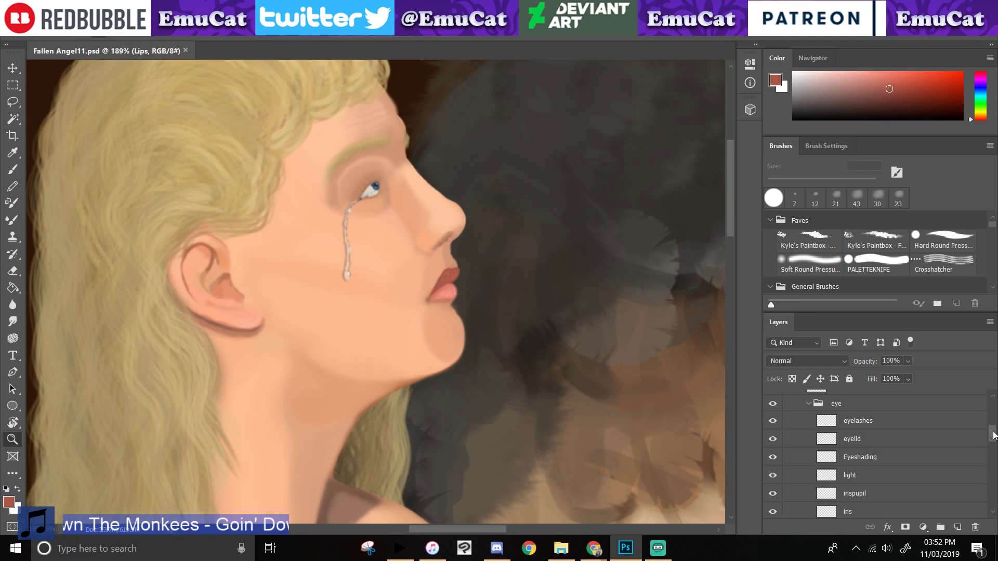
{"action": "left_click_drag", "start_coordinate": [993, 434], "coordinate": [993, 457]}
{"action": "left_click", "coordinate": [884, 441]}
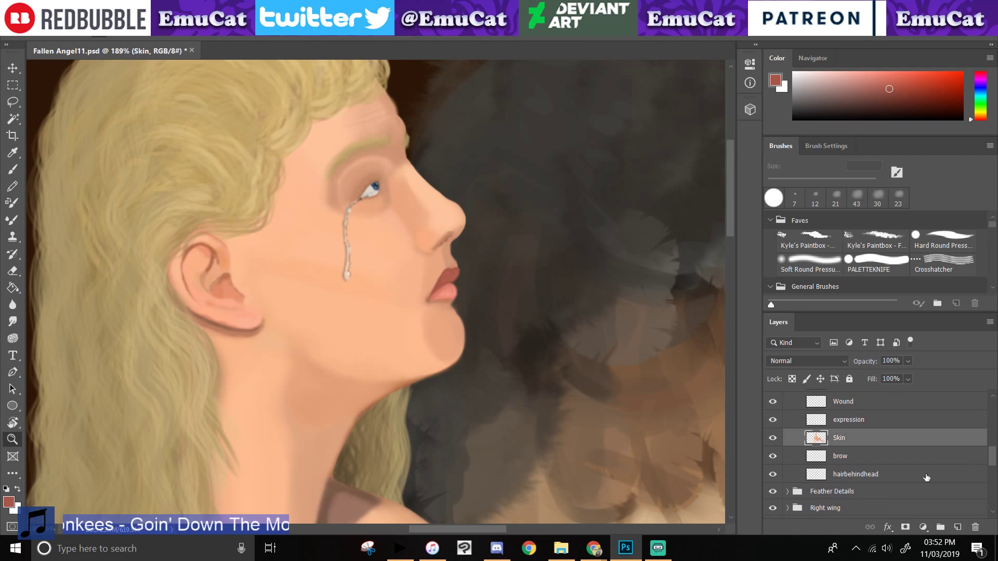
{"action": "left_click", "coordinate": [957, 528]}
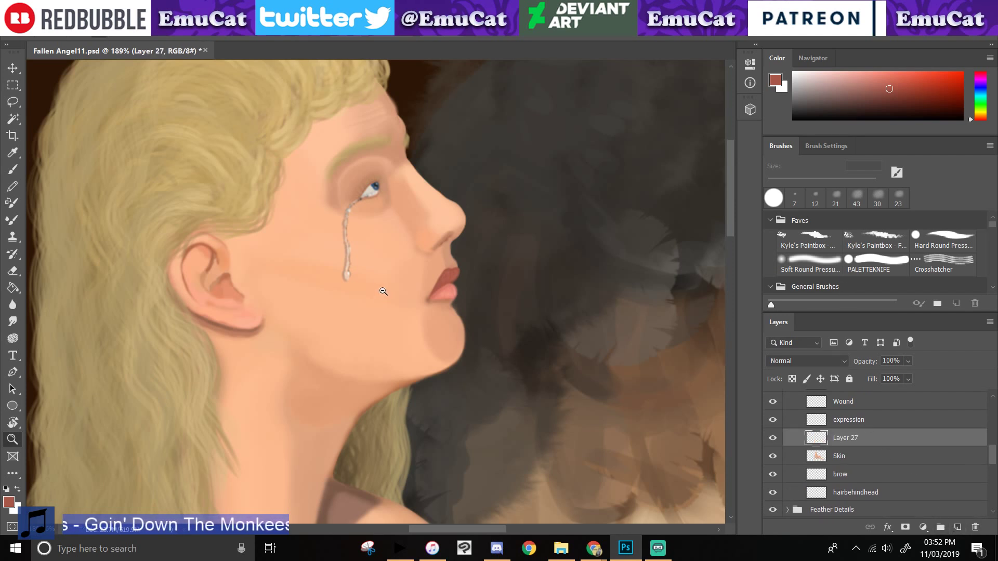
{"action": "left_click", "coordinate": [378, 274]}
{"action": "left_click_drag", "start_coordinate": [424, 313], "coordinate": [428, 314]}
{"action": "left_click_drag", "start_coordinate": [377, 290], "coordinate": [453, 373]}
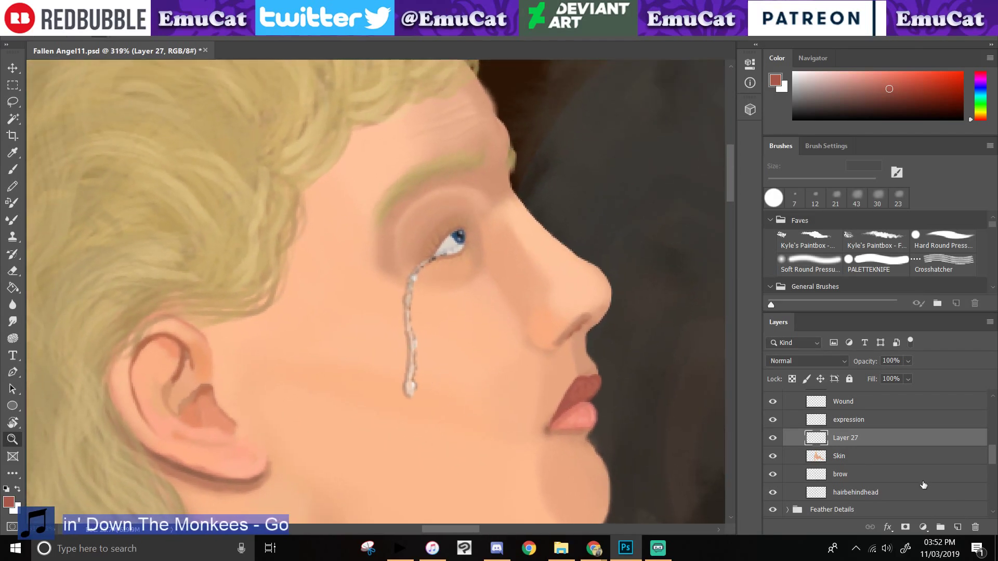
{"action": "left_click", "coordinate": [975, 527]}
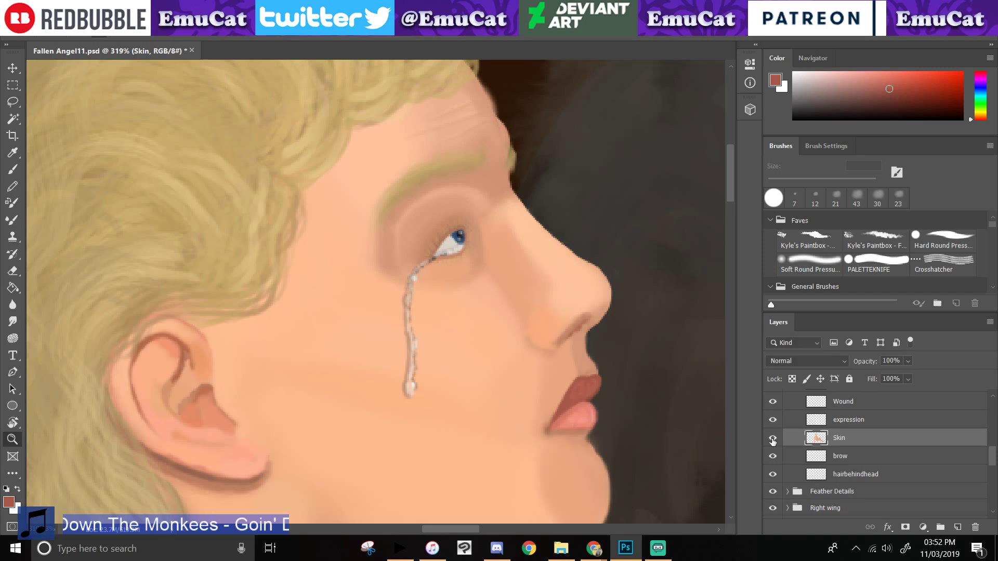
- Sample a light peach skin tone and lighten the shading around the mouth and chin with the Brush at 37 and 25 px
{"action": "left_click_drag", "start_coordinate": [592, 439], "coordinate": [540, 367]}
{"action": "left_click", "coordinate": [12, 153]}
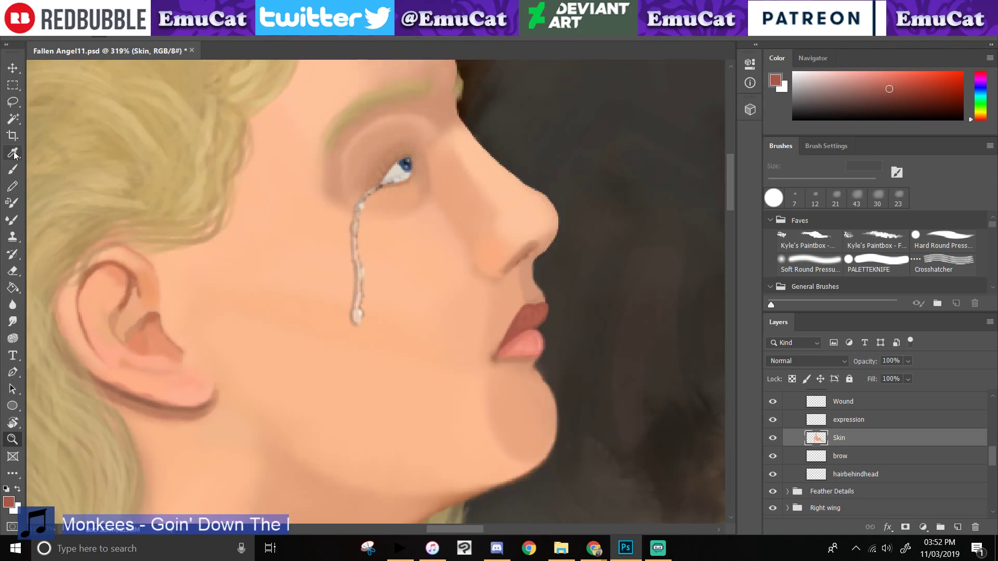
{"action": "key", "text": "b"}
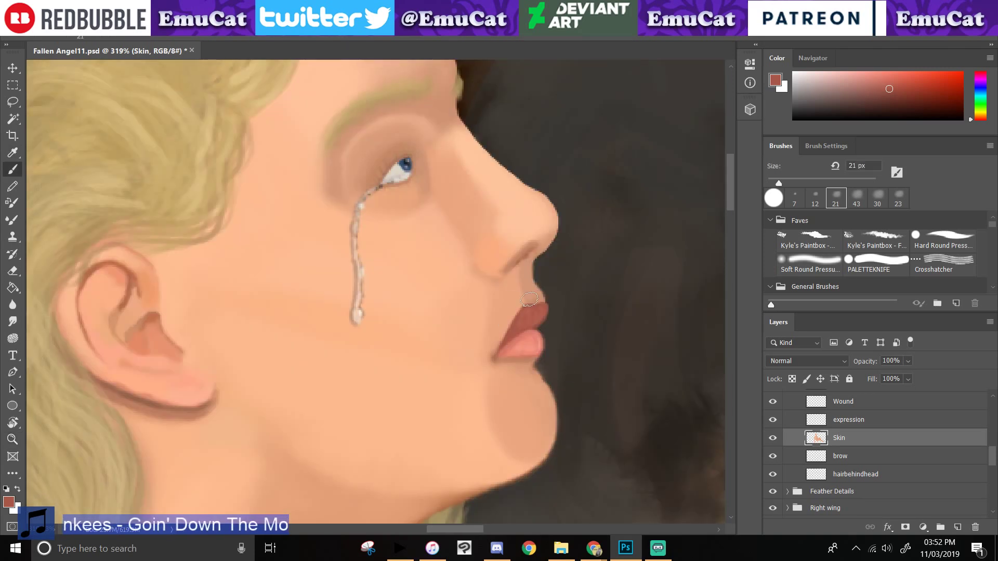
{"action": "key", "text": "i"}
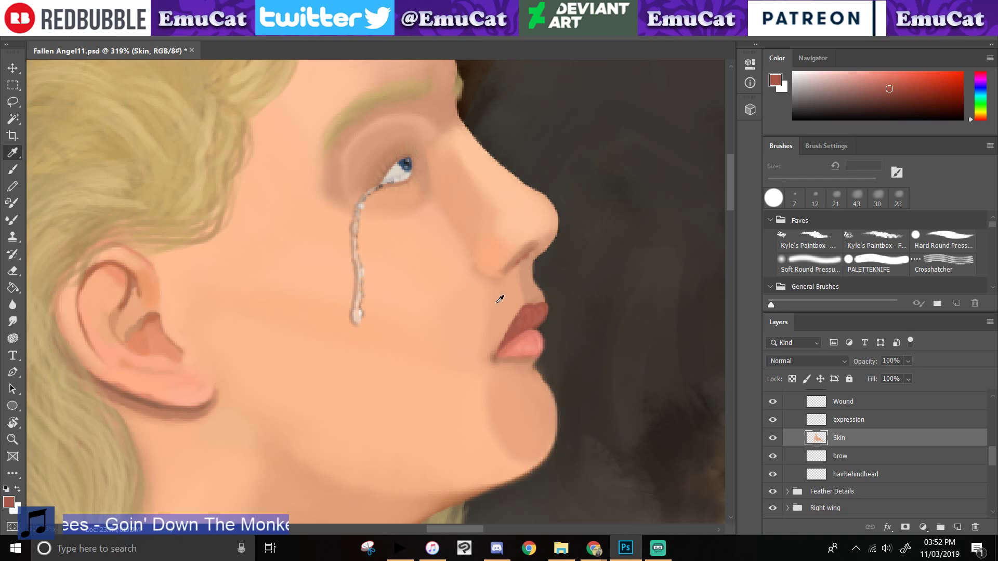
{"action": "left_click", "coordinate": [232, 208]}
{"action": "left_click", "coordinate": [472, 294]}
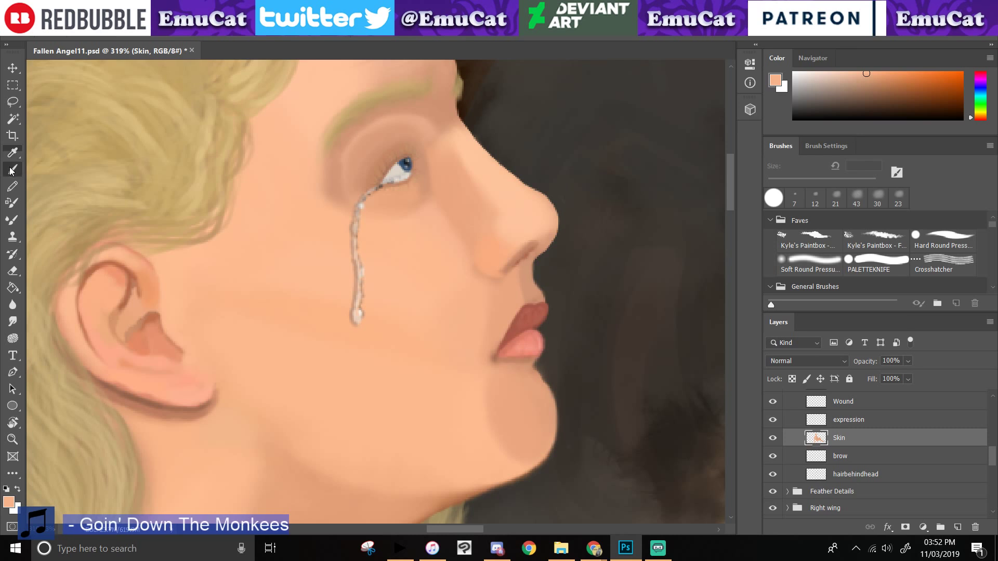
{"action": "left_click", "coordinate": [12, 170]}
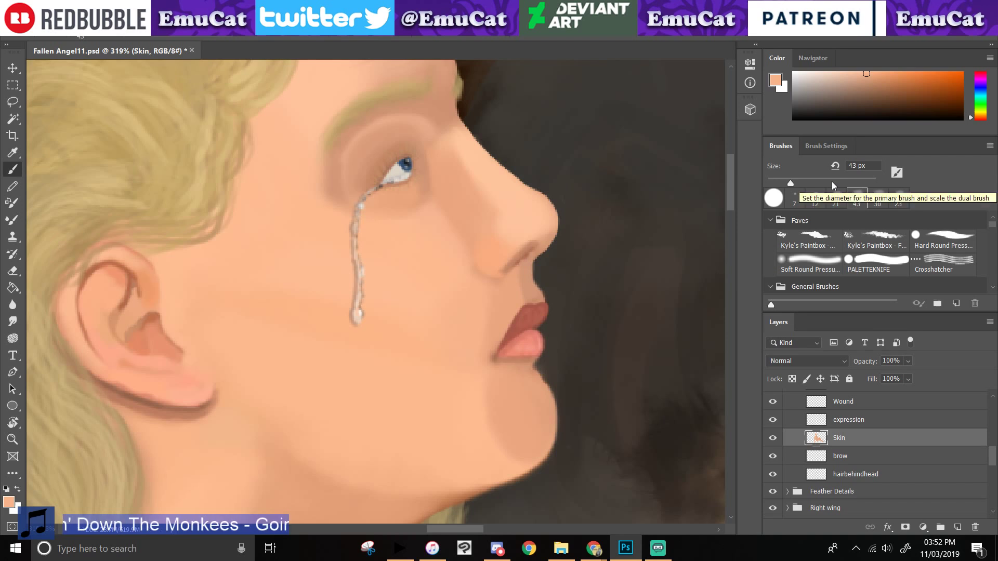
{"action": "left_click_drag", "start_coordinate": [787, 181], "coordinate": [787, 182]}
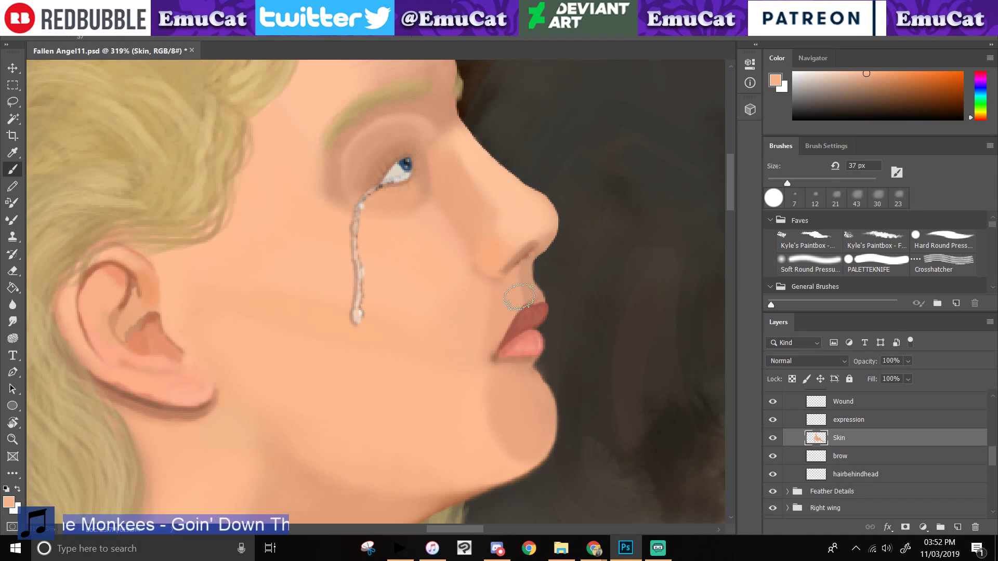
{"action": "left_click_drag", "start_coordinate": [493, 296], "coordinate": [491, 348]}
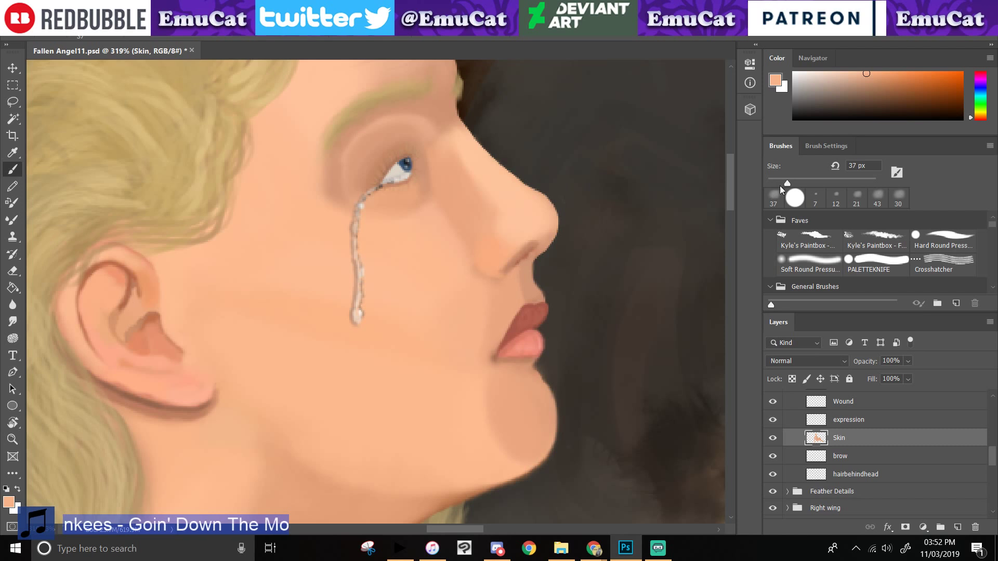
{"action": "left_click", "coordinate": [780, 184]}
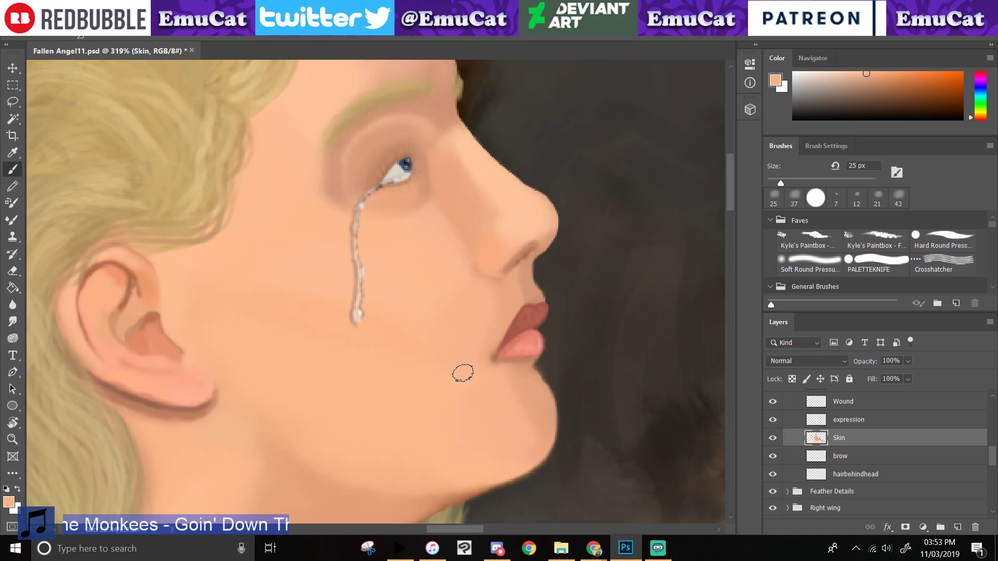
- Switch to Discord to glance at the spoilers channel, and return to the painting in Photoshop
{"action": "left_click", "coordinate": [500, 555]}
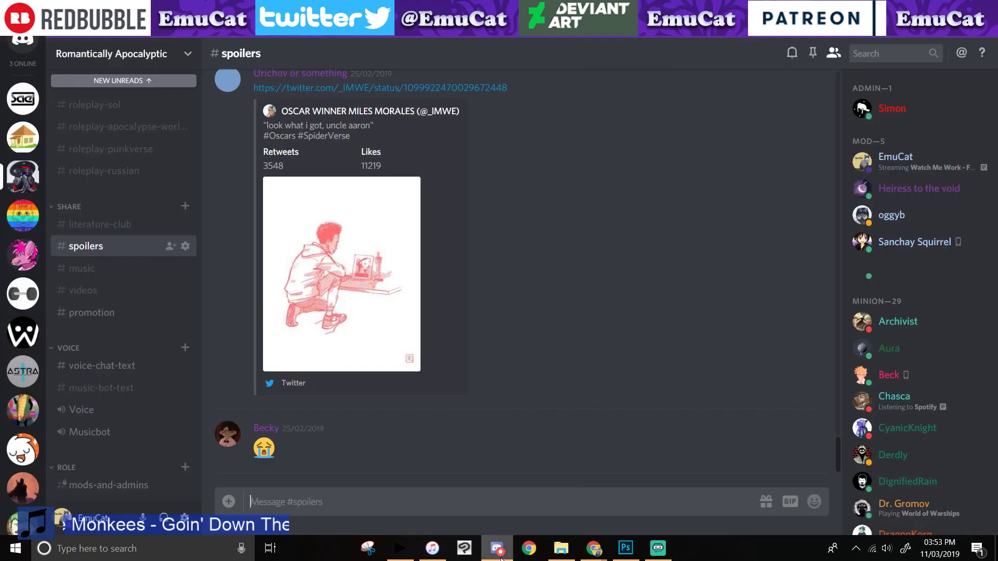
{"action": "left_click", "coordinate": [500, 555]}
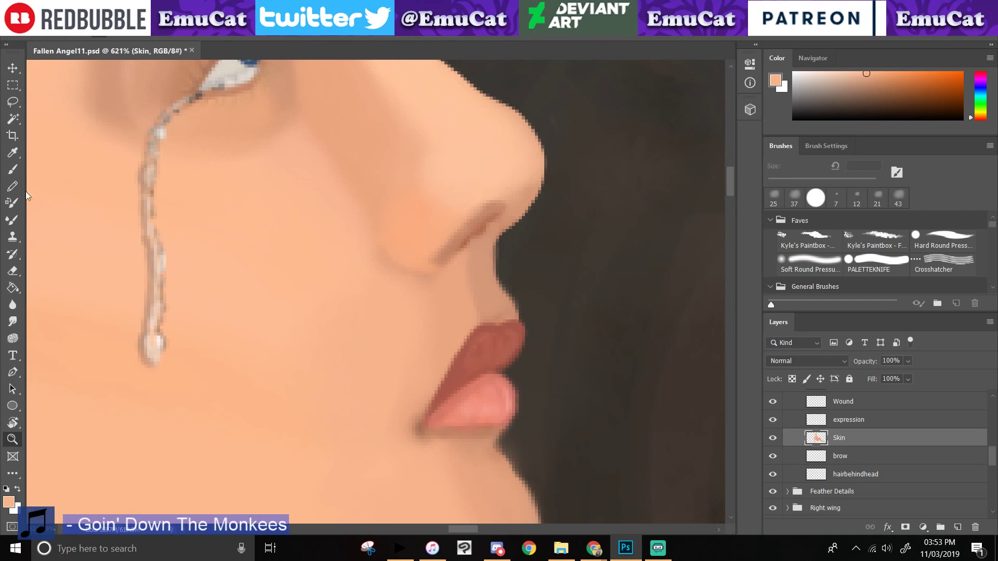
- Sample skin tones beneath the nose tip and refine the nostril's lower edge and interior with the Hard Round brush at 5 px
{"action": "left_click", "coordinate": [12, 155]}
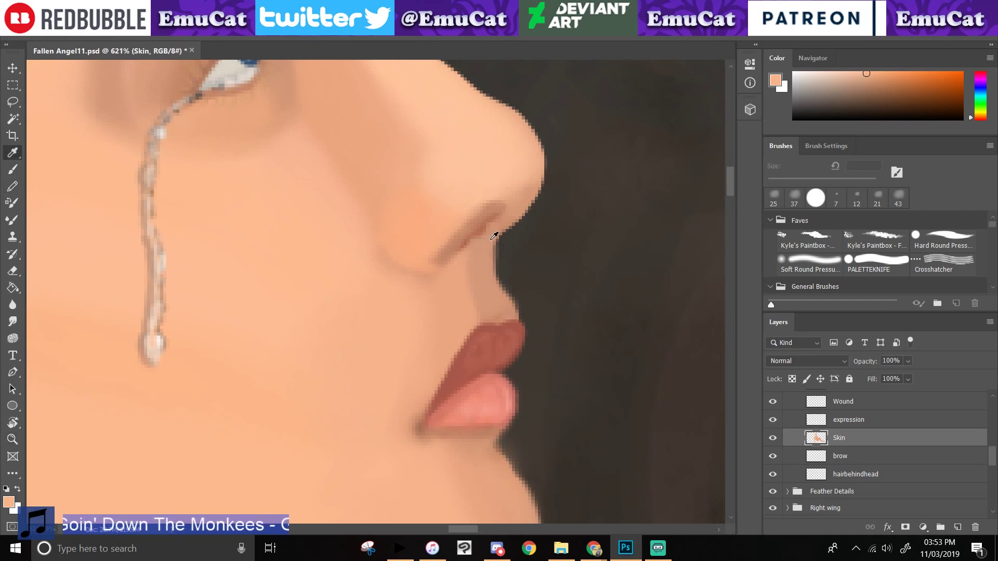
{"action": "left_click", "coordinate": [517, 216]}
{"action": "key", "text": "b"}
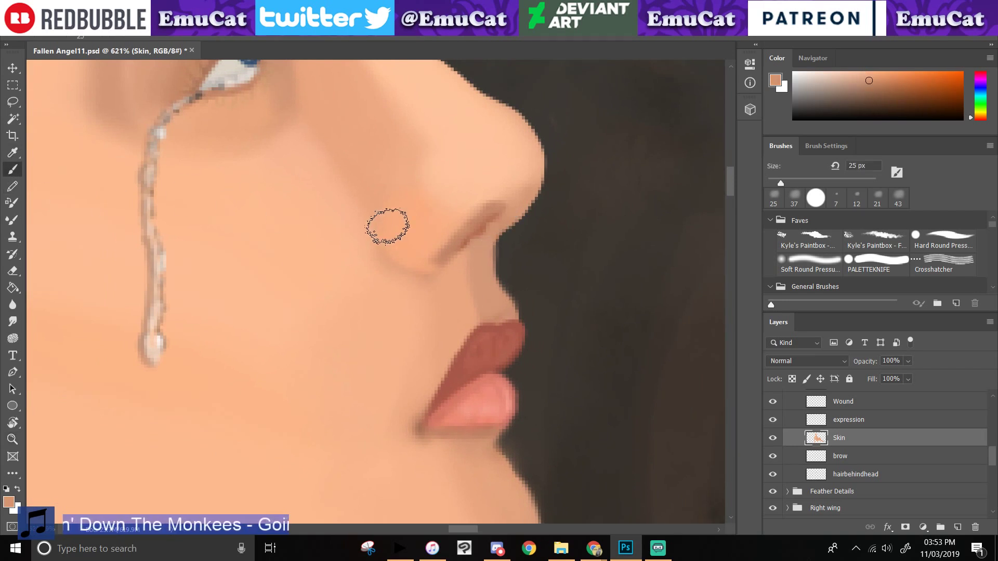
{"action": "left_click_drag", "start_coordinate": [781, 183], "coordinate": [773, 183]}
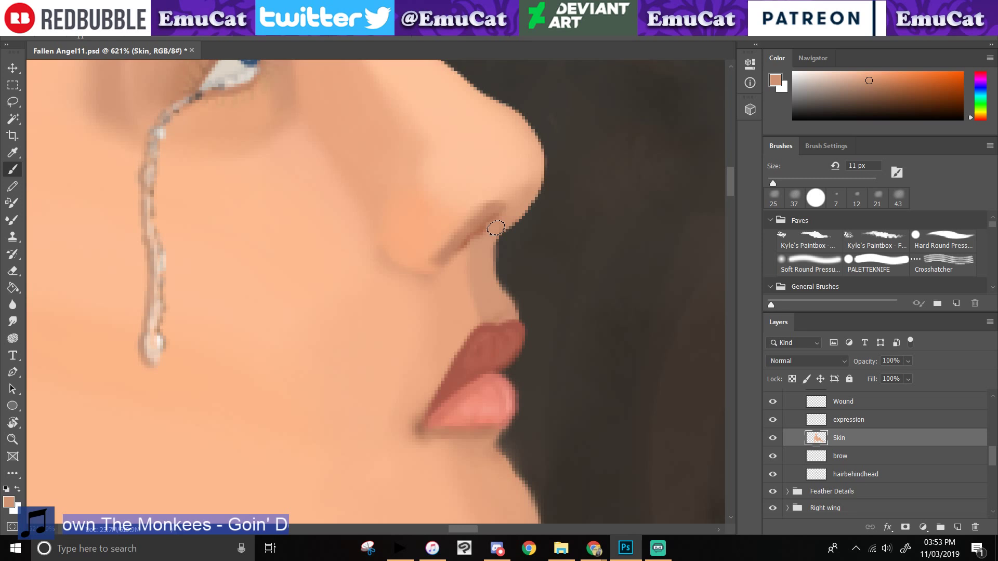
{"action": "left_click", "coordinate": [943, 242]}
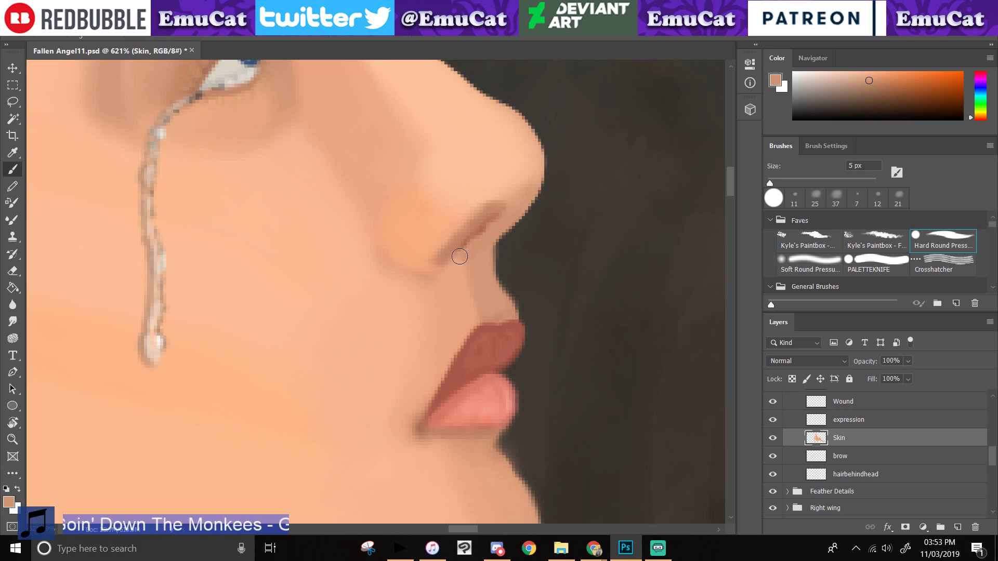
{"action": "left_click", "coordinate": [497, 218], "text": "alt"}
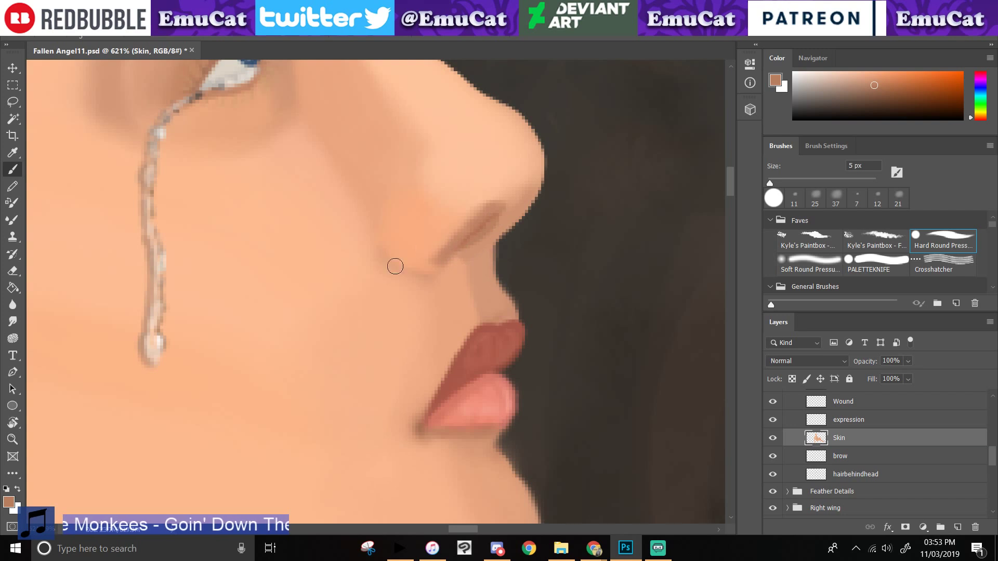
- Sample the orange skin tone beside the nostril and paint along the nostril's upper edge with the 5 px Brush
{"action": "key", "text": "z"}
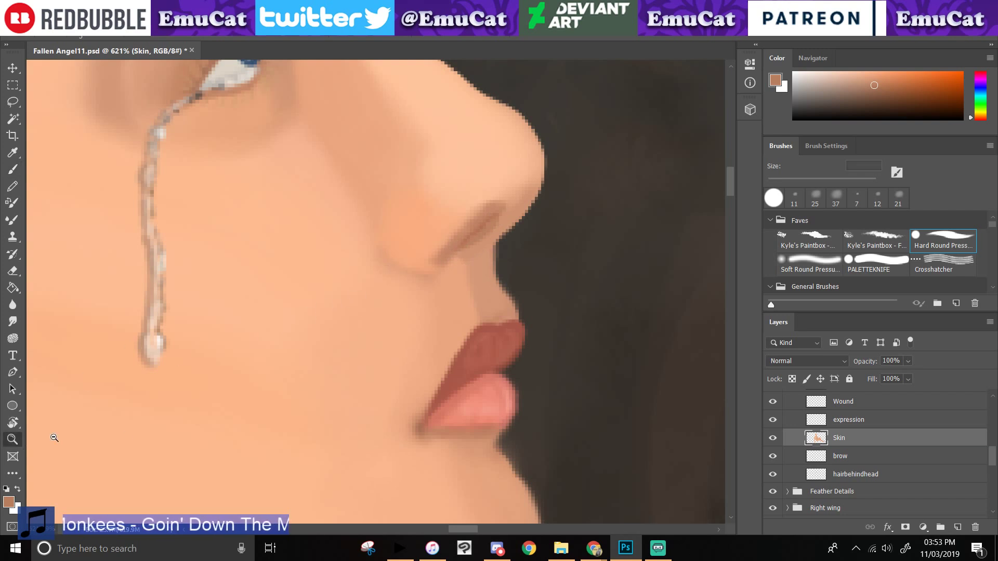
{"action": "scroll", "coordinate": [205, 447], "scroll_direction": "down", "scroll_amount": 2}
{"action": "scroll", "coordinate": [263, 396], "scroll_direction": "up", "scroll_amount": 1}
{"action": "scroll", "coordinate": [466, 238], "scroll_direction": "up", "scroll_amount": 2}
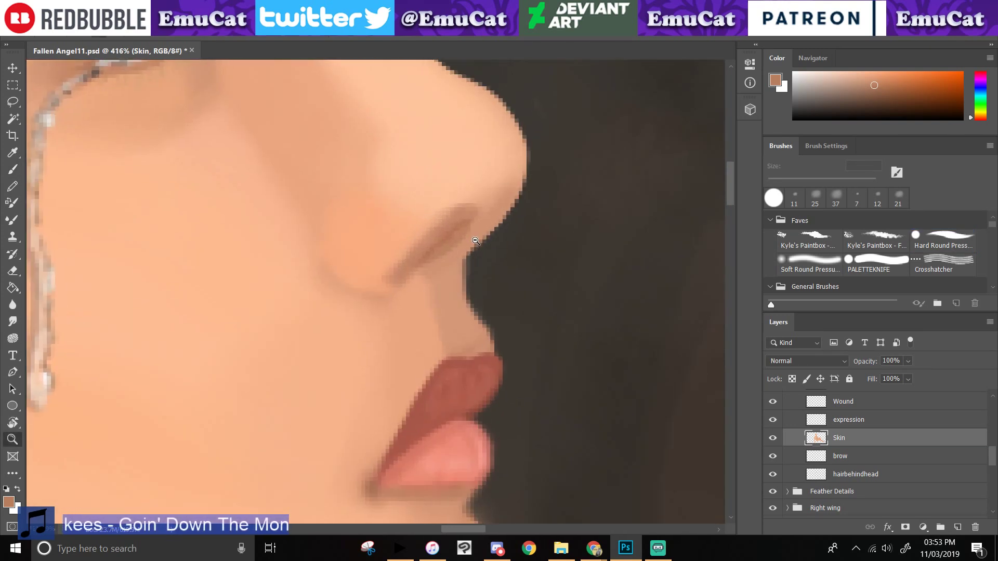
{"action": "scroll", "coordinate": [466, 238], "scroll_direction": "down", "scroll_amount": 2}
{"action": "scroll", "coordinate": [427, 306], "scroll_direction": "up", "scroll_amount": 2}
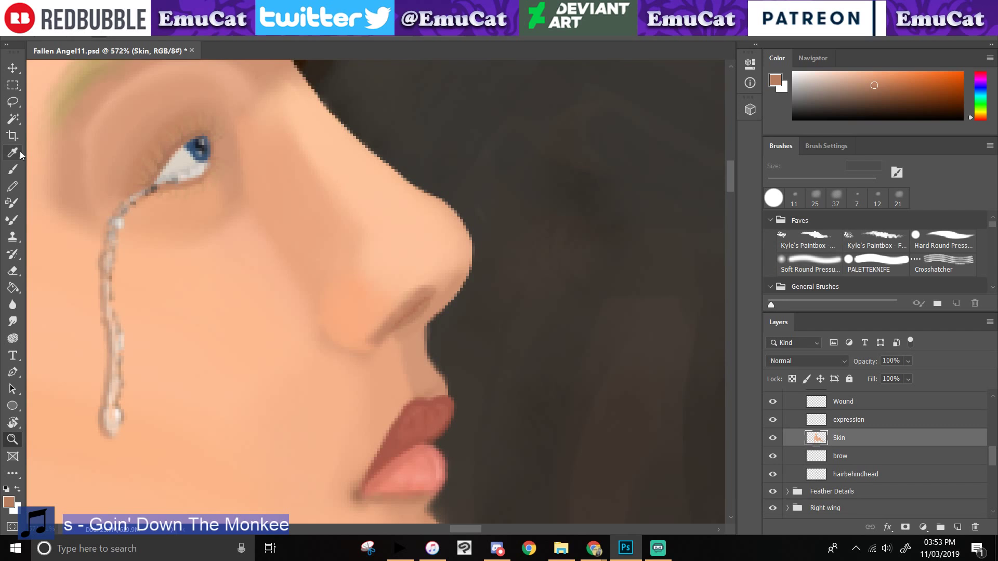
{"action": "left_click", "coordinate": [20, 155]}
{"action": "left_click", "coordinate": [374, 309]}
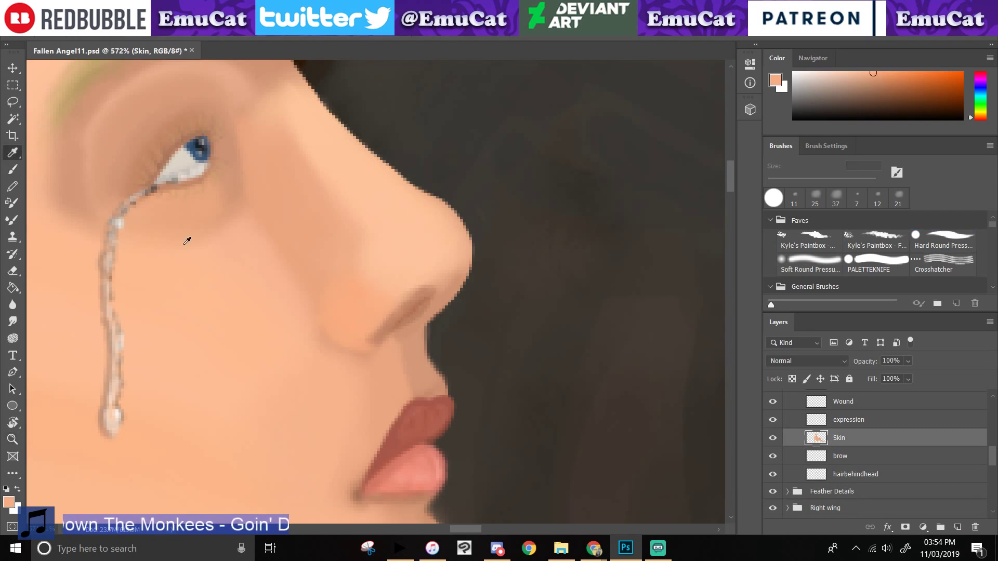
{"action": "left_click", "coordinate": [12, 171]}
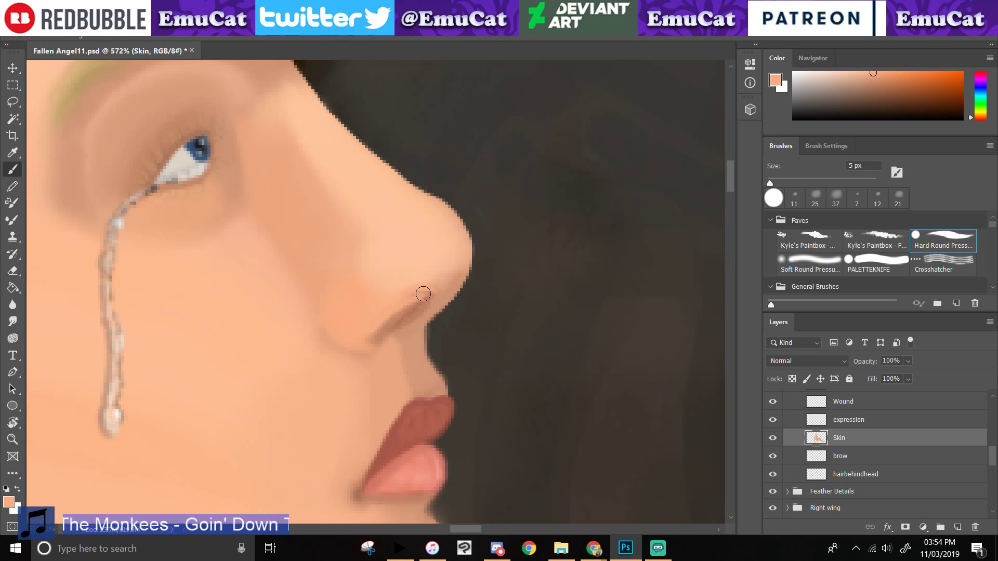
{"action": "mouse_move", "coordinate": [432, 294]}
{"action": "left_mouse_down"}
{"action": "mouse_move", "coordinate": [399, 301]}
{"action": "mouse_move", "coordinate": [387, 311]}
{"action": "mouse_move", "coordinate": [421, 294]}
{"action": "mouse_move", "coordinate": [371, 334]}
{"action": "left_mouse_up"}
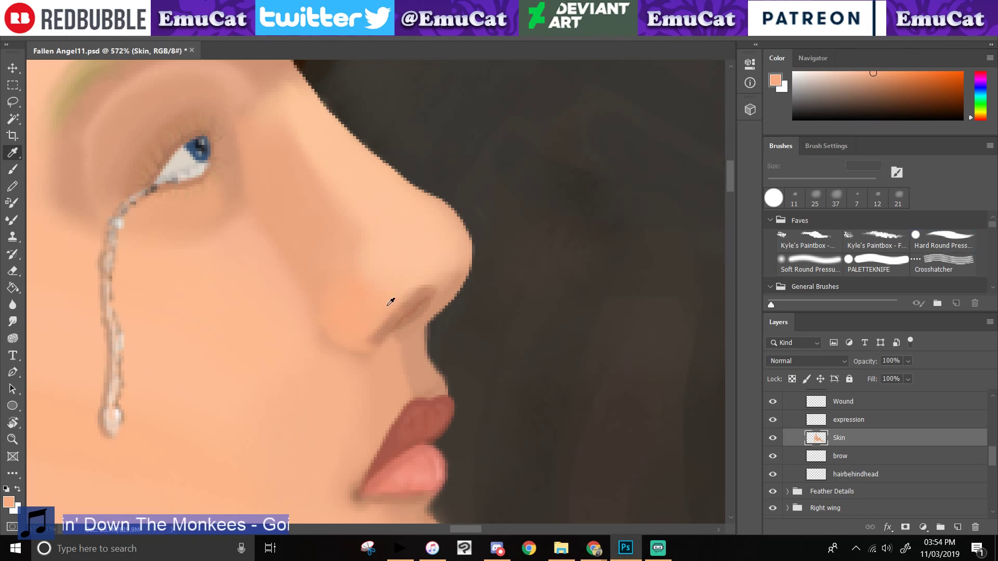
- Soften the nostril's upper edge with the 11 px Brush, and blend the nose tip using a sampled lighter peach at 37 px
{"action": "left_click", "coordinate": [379, 311]}
{"action": "left_click", "coordinate": [17, 168]}
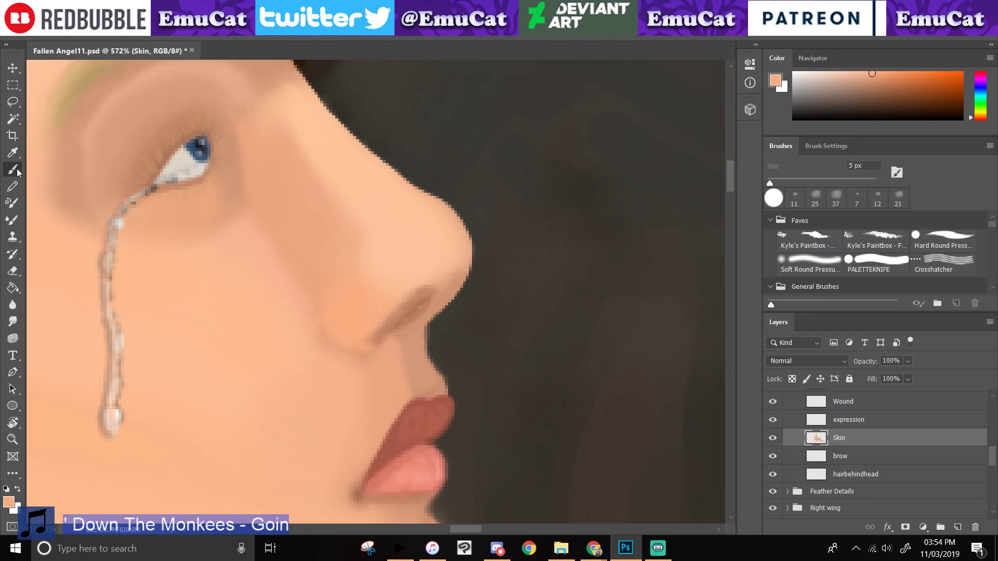
{"action": "left_click", "coordinate": [797, 198]}
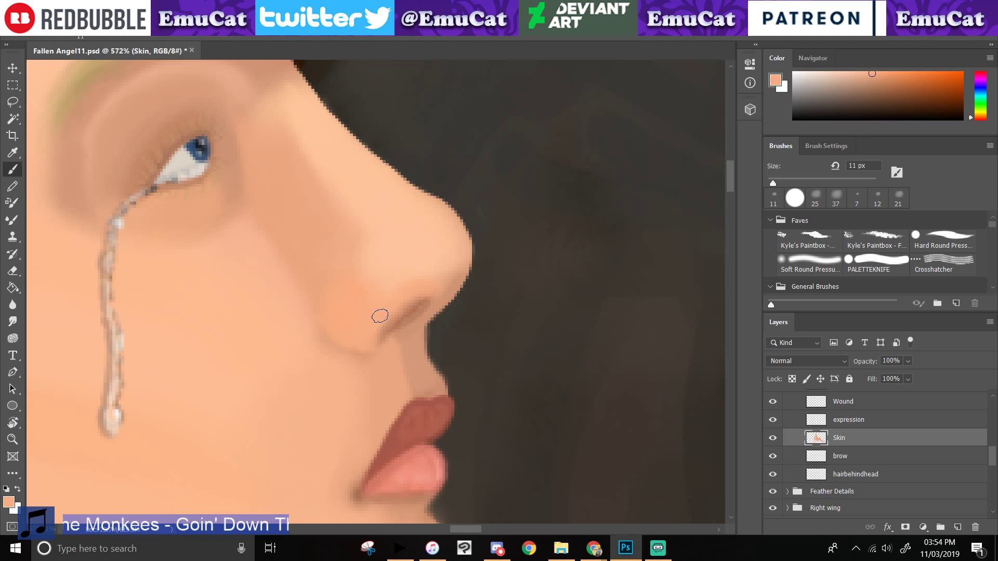
{"action": "left_click", "coordinate": [397, 266], "text": "alt"}
{"action": "left_click", "coordinate": [836, 198]}
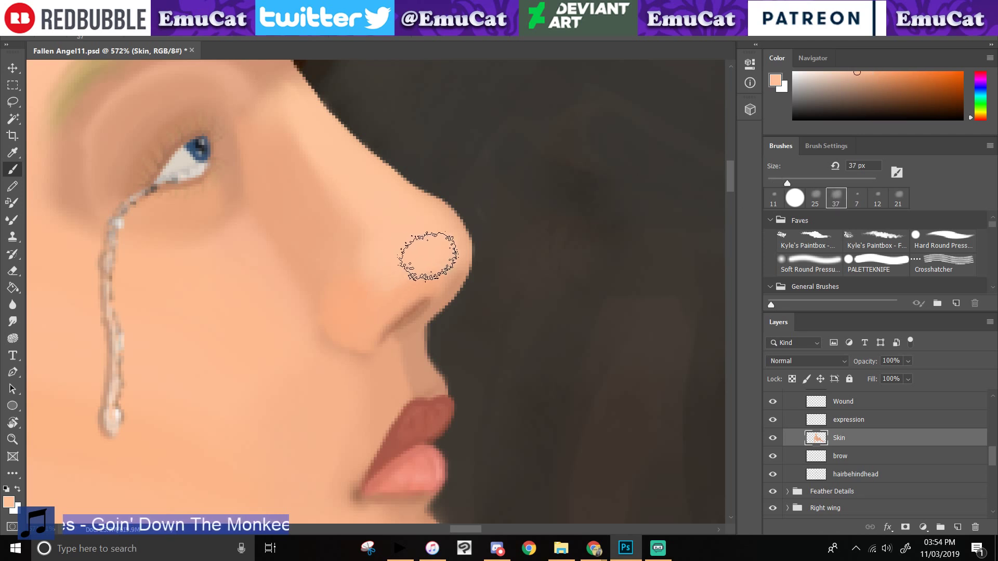
{"action": "left_click_drag", "start_coordinate": [428, 256], "coordinate": [387, 272]}
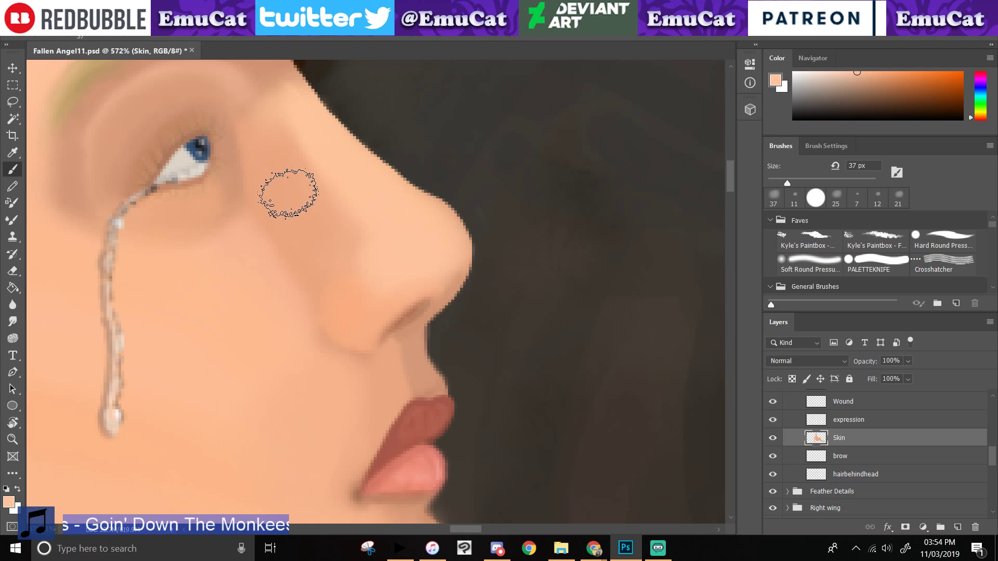
- Sample the cheek's skin tone and lighten the shading along the side of the nose with the Brush at 25 px
{"action": "left_click", "coordinate": [12, 152]}
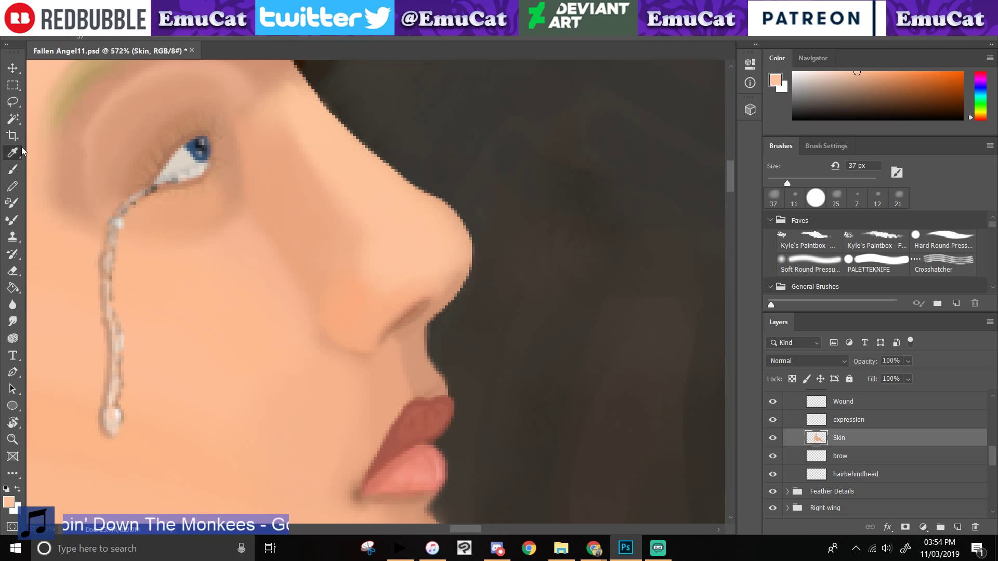
{"action": "left_click", "coordinate": [256, 404]}
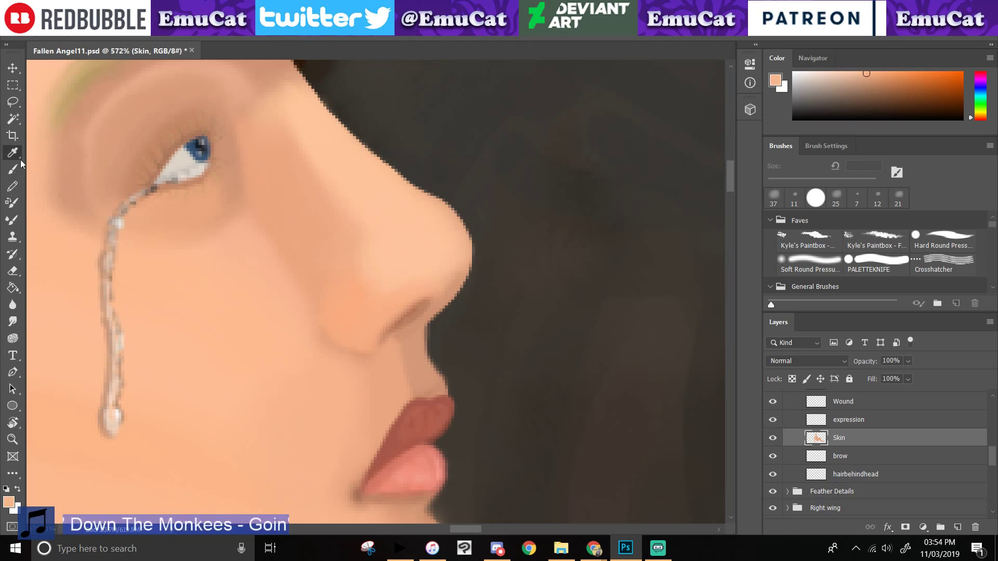
{"action": "left_click", "coordinate": [12, 170]}
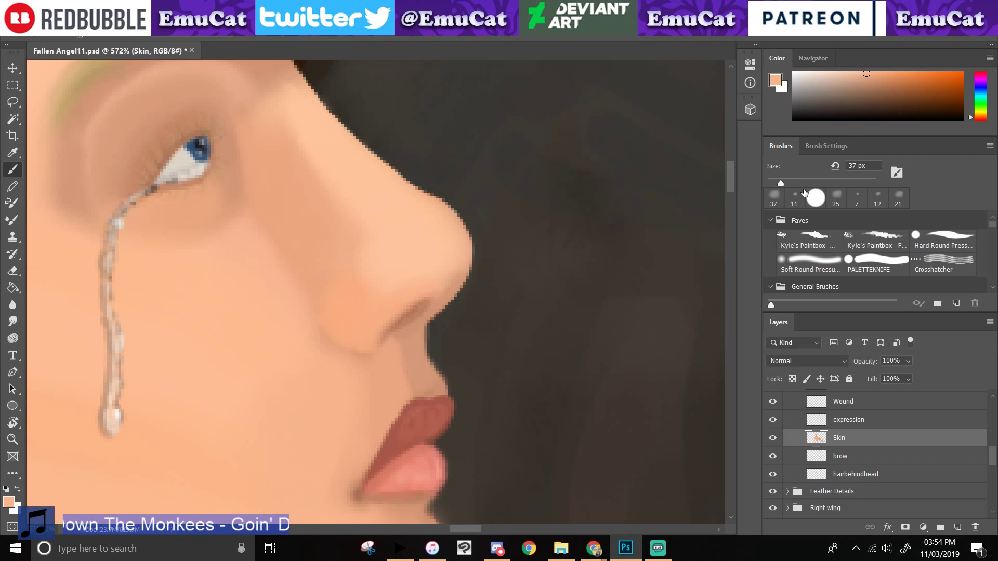
{"action": "left_click", "coordinate": [836, 198]}
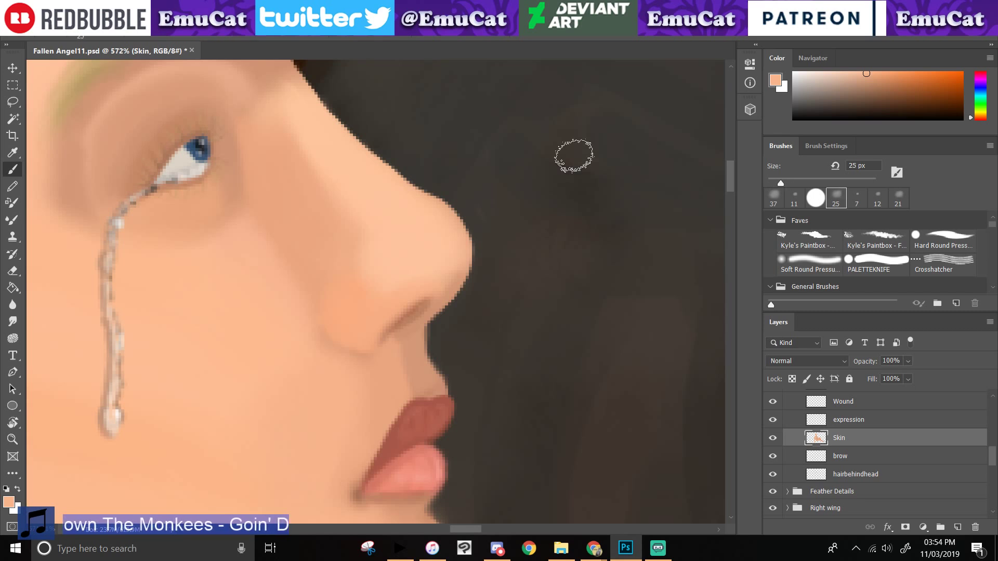
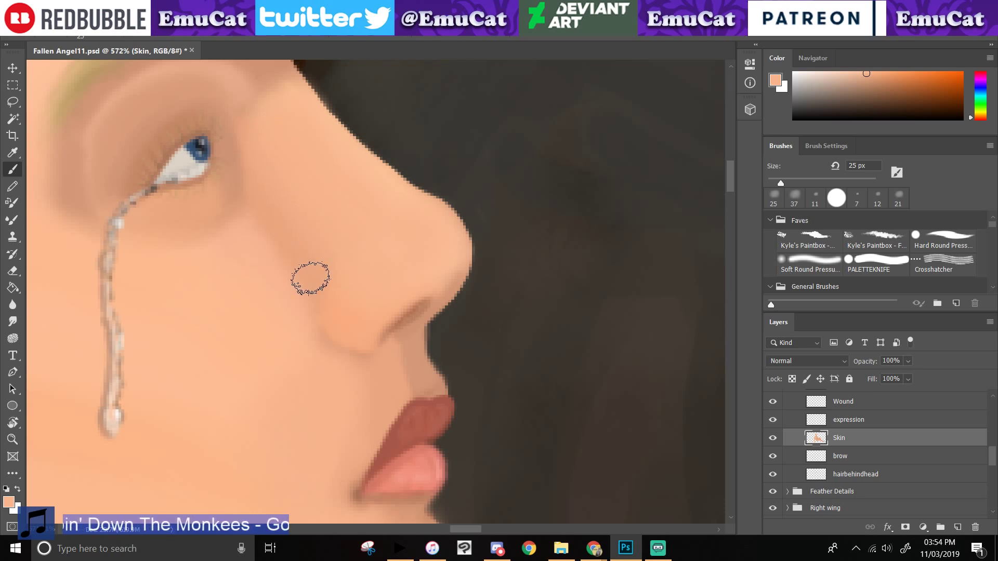
- Lighten the top of the nose bridge and the brow ridge with the 11 px Brush, sampling a paler peach for the ridge
{"action": "mouse_move", "coordinate": [285, 387]}
{"action": "left_mouse_down"}
{"action": "mouse_move", "coordinate": [313, 398]}
{"action": "mouse_move", "coordinate": [416, 397]}
{"action": "mouse_move", "coordinate": [416, 446]}
{"action": "left_mouse_up"}
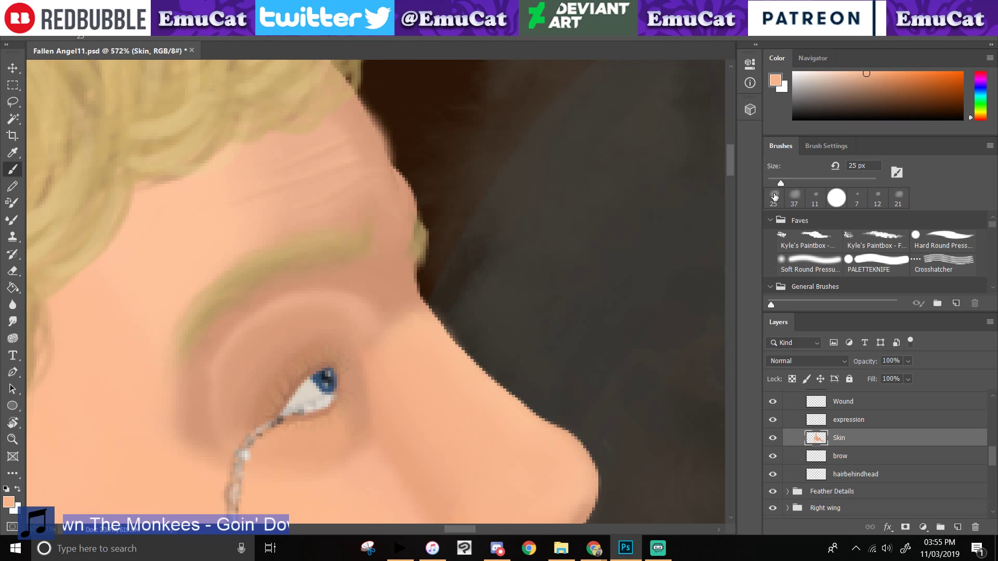
{"action": "left_click", "coordinate": [816, 198]}
{"action": "left_click_drag", "start_coordinate": [407, 308], "coordinate": [405, 275]}
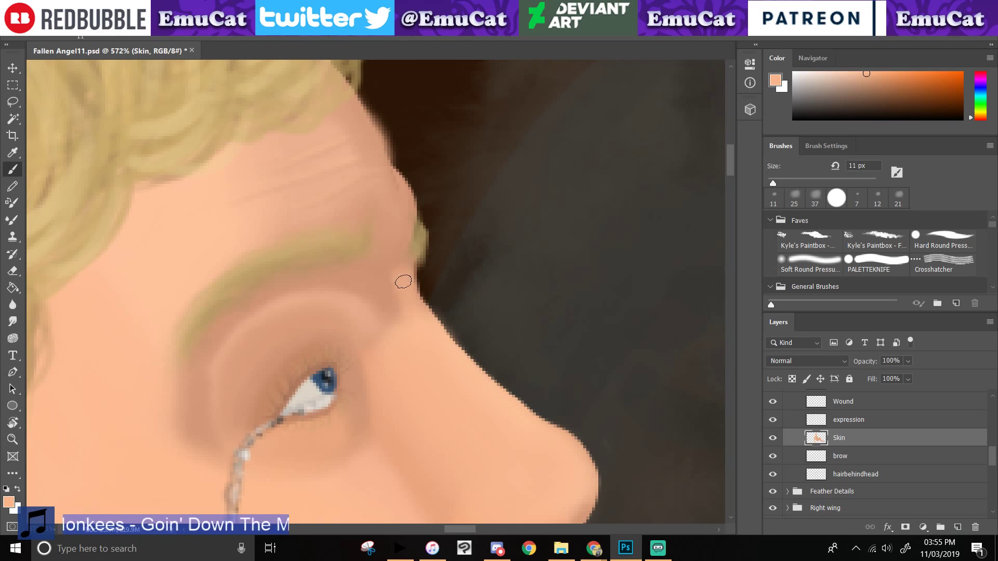
{"action": "left_click", "coordinate": [12, 152]}
{"action": "left_click", "coordinate": [92, 194]}
{"action": "key", "text": "b"}
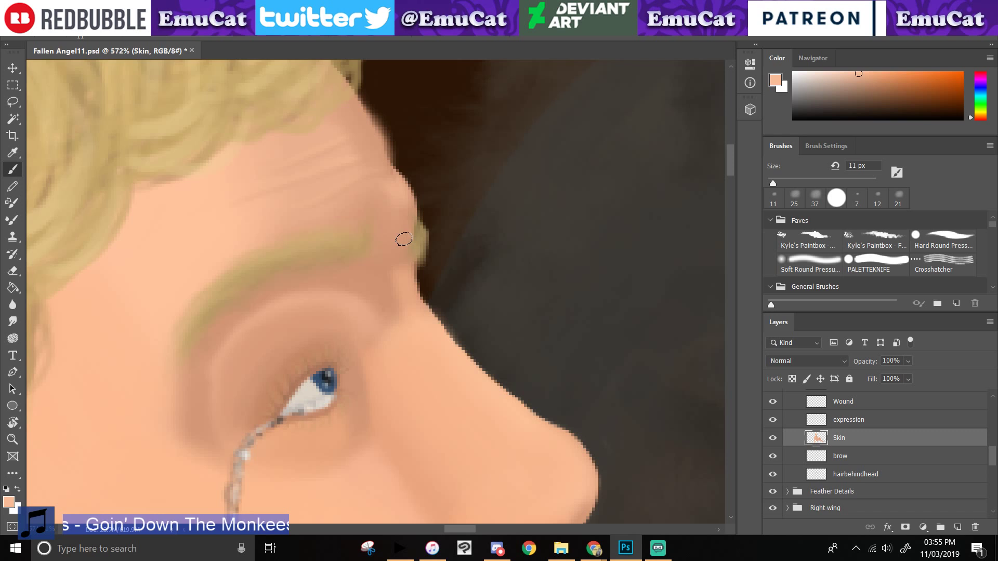
- Blend the forehead skin above the eyebrow with the Brush enlarged to 37 px, and set its size to 25 px
{"action": "key", "text": "]"}
{"action": "key", "text": "]"}
{"action": "key", "text": "]"}
{"action": "key", "text": "]"}
{"action": "key", "text": "]"}
{"action": "mouse_move", "coordinate": [362, 179]}
{"action": "left_mouse_down"}
{"action": "mouse_move", "coordinate": [350, 203]}
{"action": "mouse_move", "coordinate": [319, 121]}
{"action": "mouse_move", "coordinate": [333, 196]}
{"action": "left_mouse_up"}
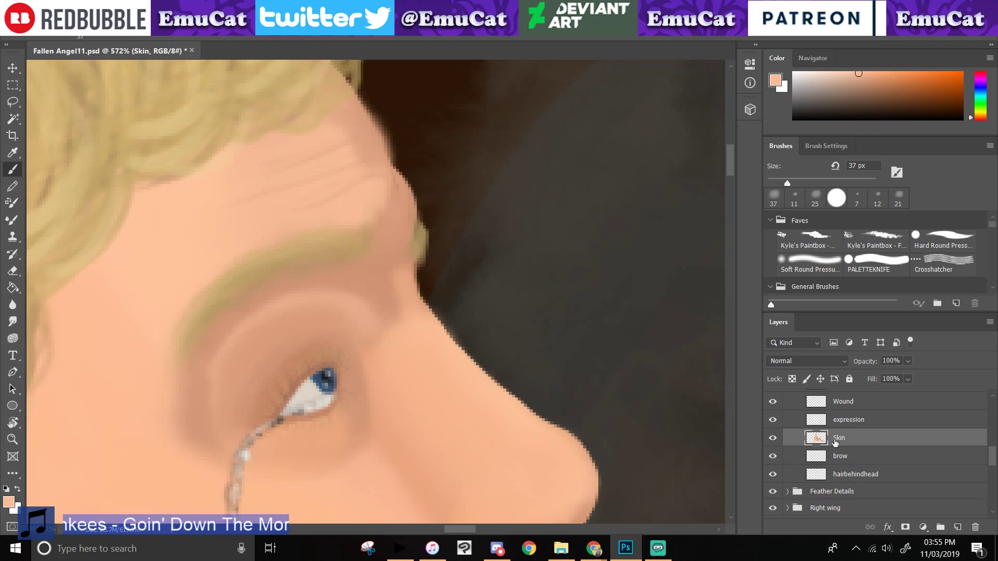
{"action": "left_click_drag", "start_coordinate": [786, 184], "coordinate": [780, 185]}
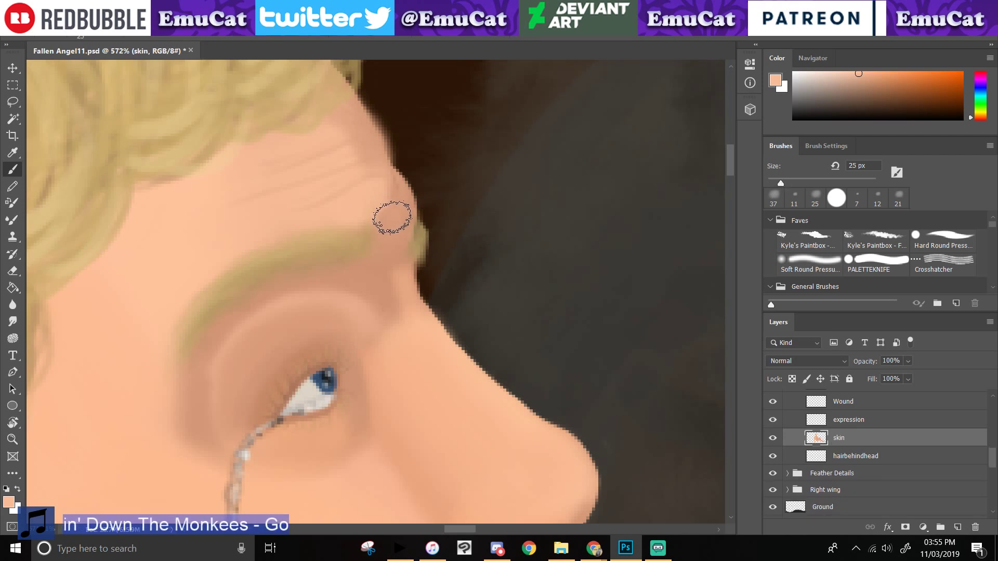
- Blend the skin along the brow ridge with the 25 px Brush, and compare the skin layer hidden and shown
{"action": "left_click_drag", "start_coordinate": [392, 218], "coordinate": [399, 188]}
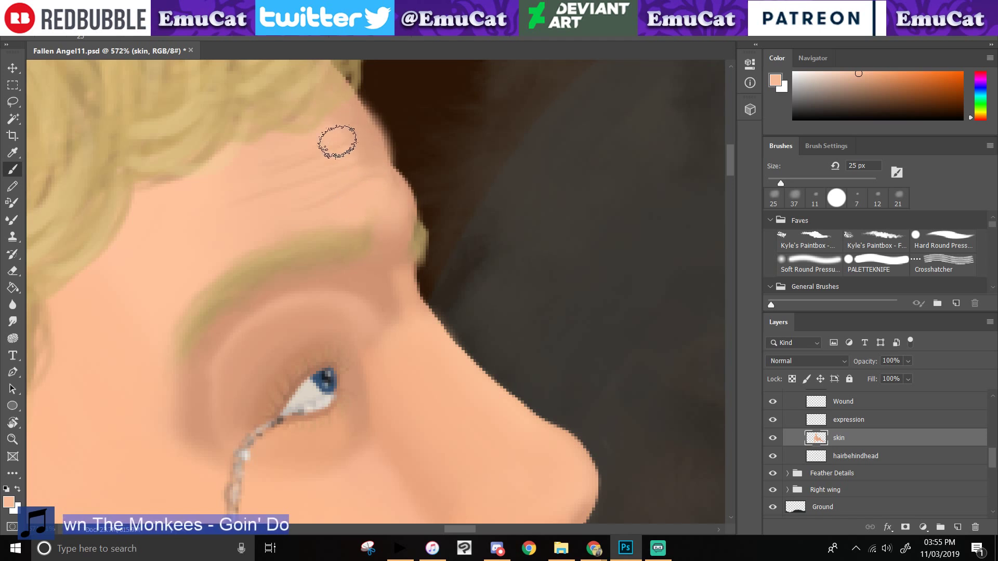
{"action": "left_click", "coordinate": [773, 440]}
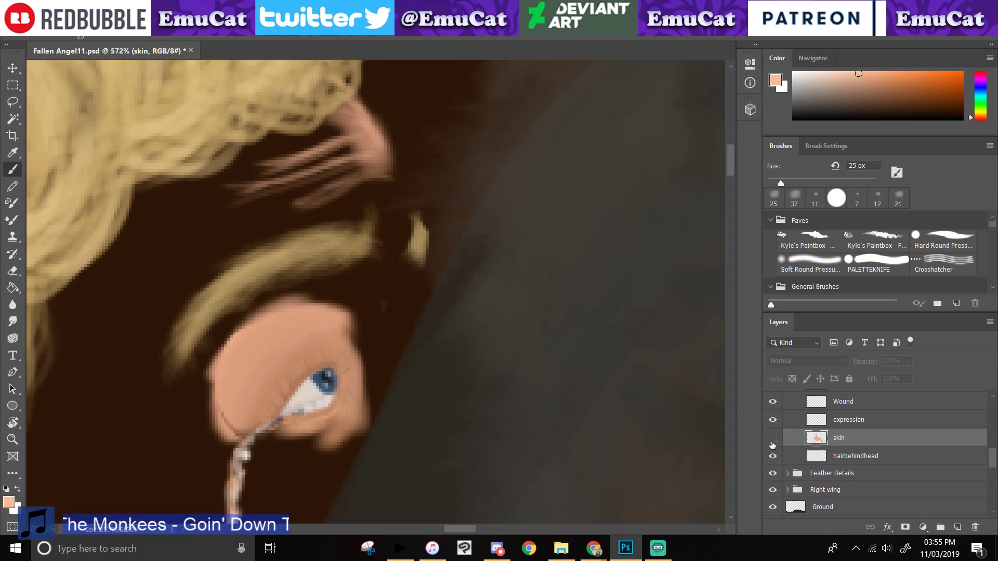
{"action": "left_click", "coordinate": [773, 440]}
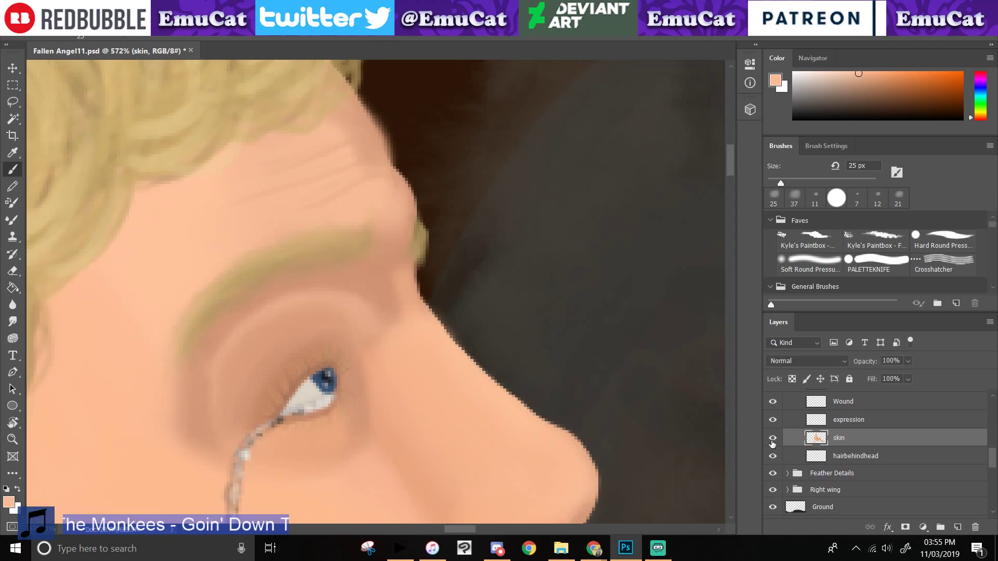
{"action": "scroll", "coordinate": [773, 443], "scroll_direction": "up", "scroll_amount": 2}
{"action": "key", "text": "e"}
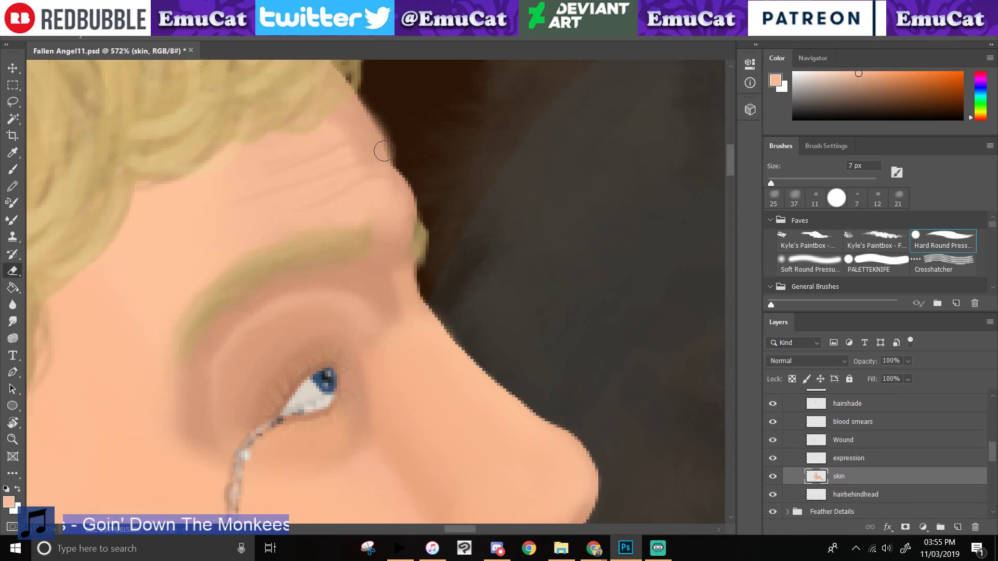
{"action": "left_click_drag", "start_coordinate": [395, 152], "coordinate": [364, 166]}
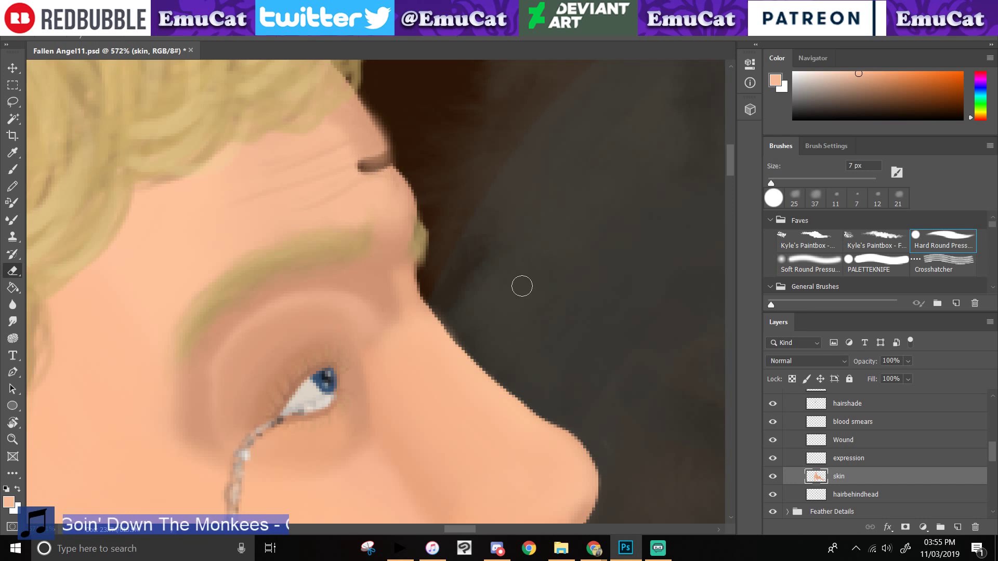
{"action": "key", "text": "ctrl+z"}
- Erase the dark patch at the upper forehead on the expression layer with the 7 px Eraser, and check it with the skin layer hidden
{"action": "left_click", "coordinate": [851, 458]}
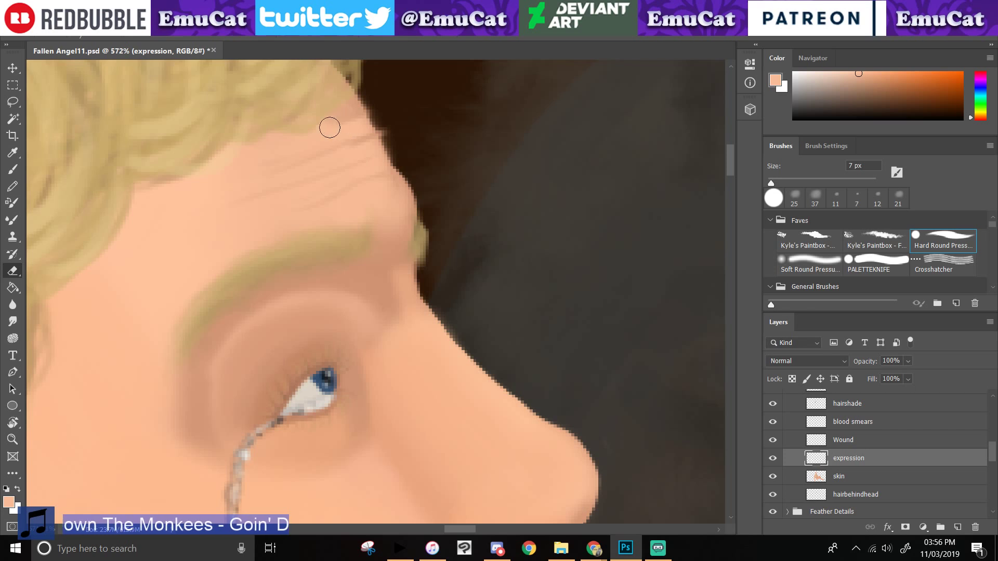
{"action": "left_click_drag", "start_coordinate": [330, 127], "coordinate": [361, 102]}
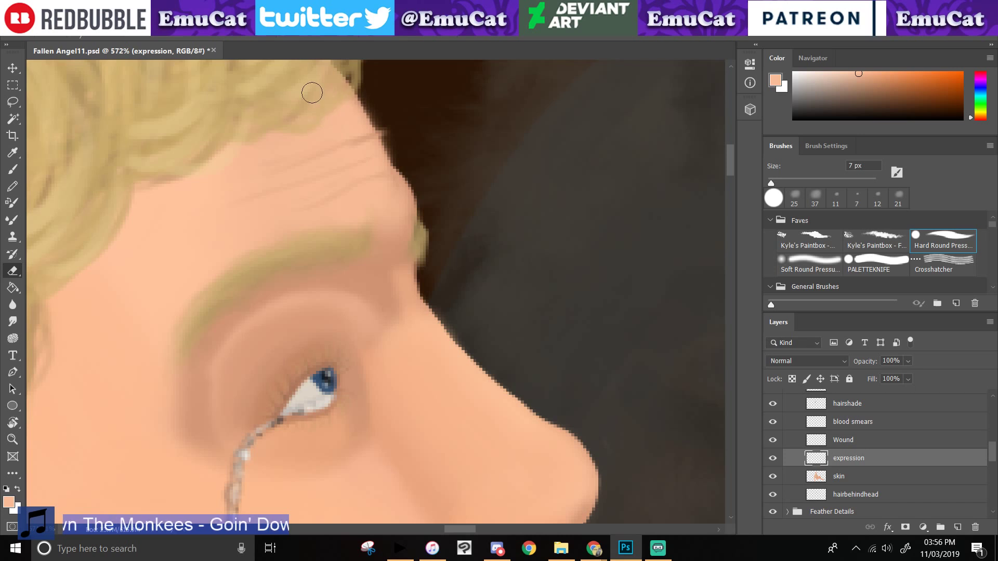
{"action": "left_click", "coordinate": [773, 477]}
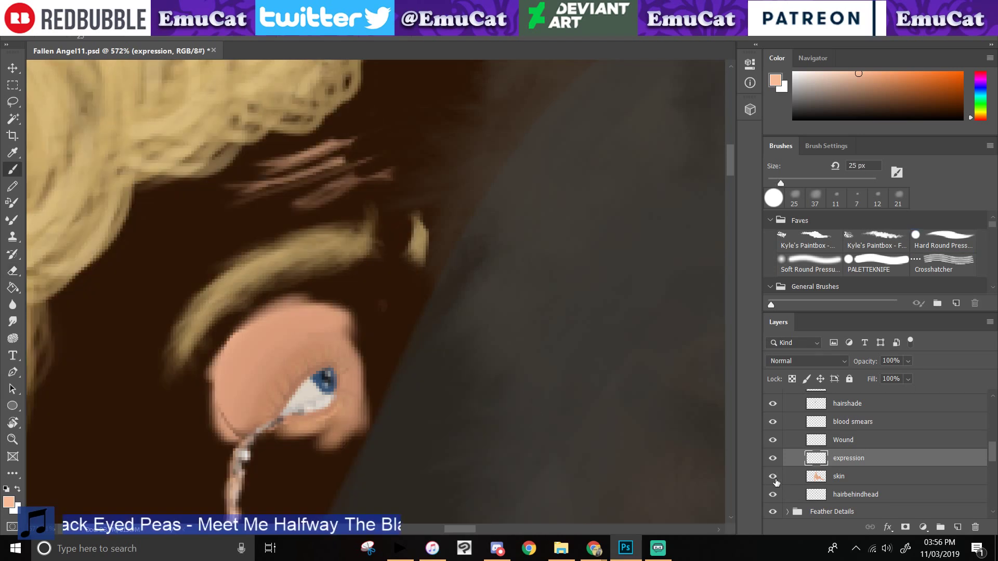
{"action": "left_click", "coordinate": [773, 477]}
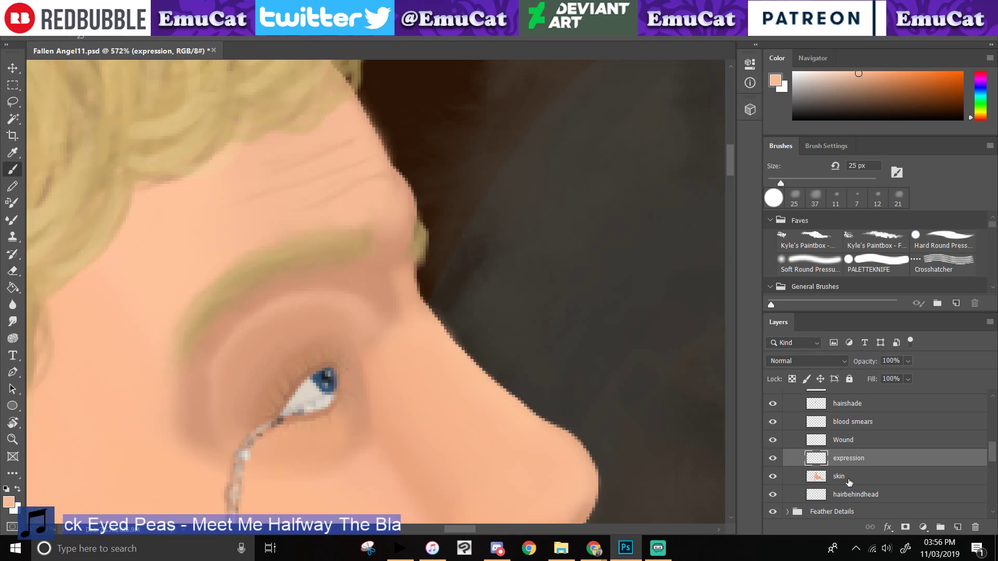
- On the skin layer, blend the brow ridge and inner eye corner at 25 px, sampling the nose bridge's skin tone
{"action": "left_click", "coordinate": [848, 480]}
{"action": "mouse_move", "coordinate": [406, 199]}
{"action": "left_mouse_down"}
{"action": "mouse_move", "coordinate": [391, 208]}
{"action": "mouse_move", "coordinate": [391, 188]}
{"action": "left_mouse_up"}
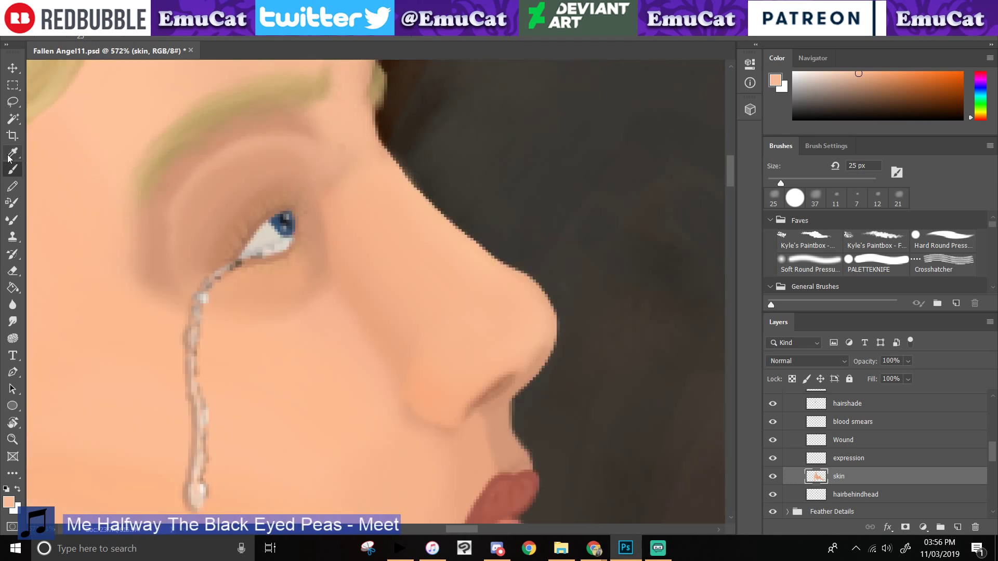
{"action": "left_click", "coordinate": [12, 154]}
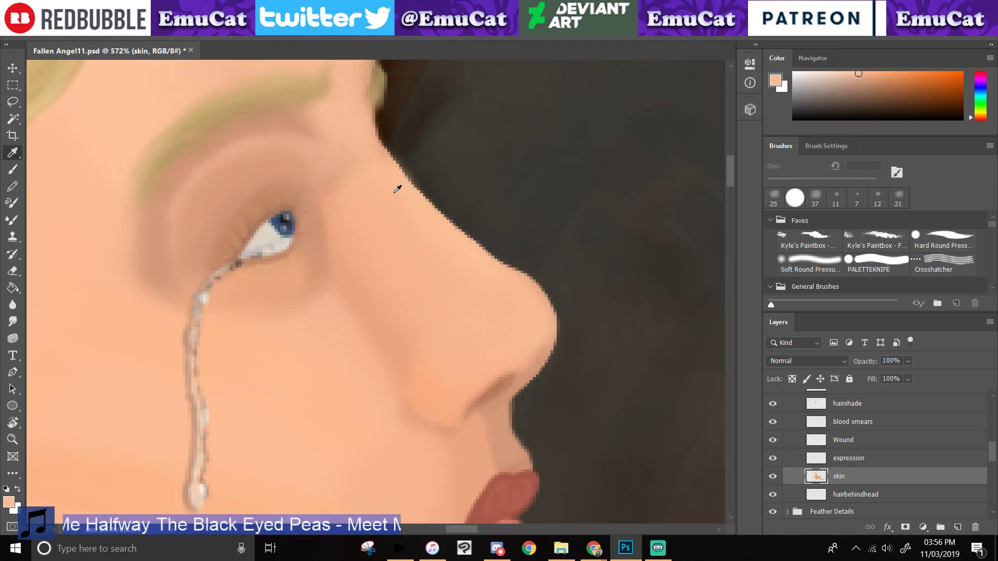
{"action": "left_click", "coordinate": [369, 188]}
{"action": "left_click", "coordinate": [13, 169]}
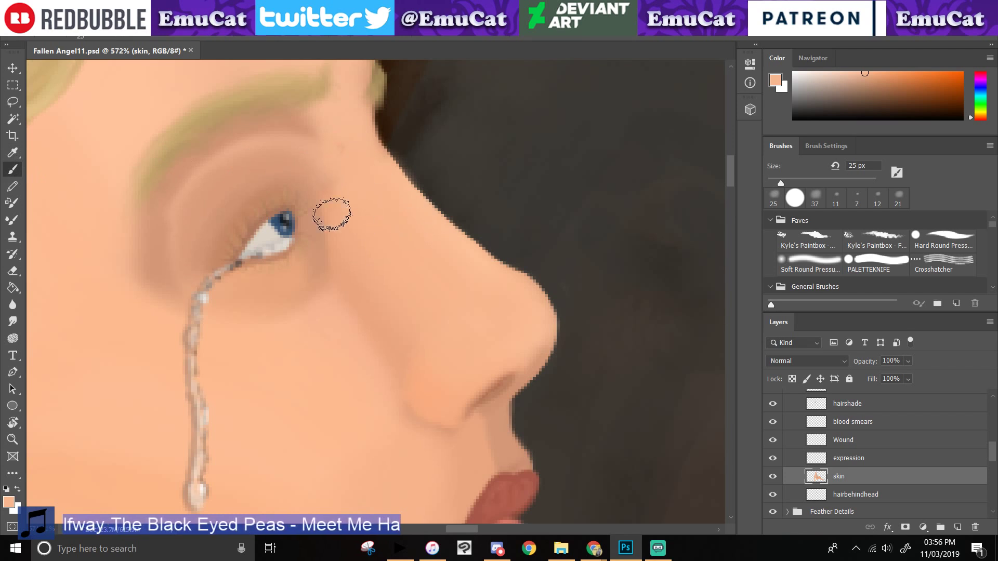
{"action": "left_click_drag", "start_coordinate": [338, 318], "coordinate": [445, 358]}
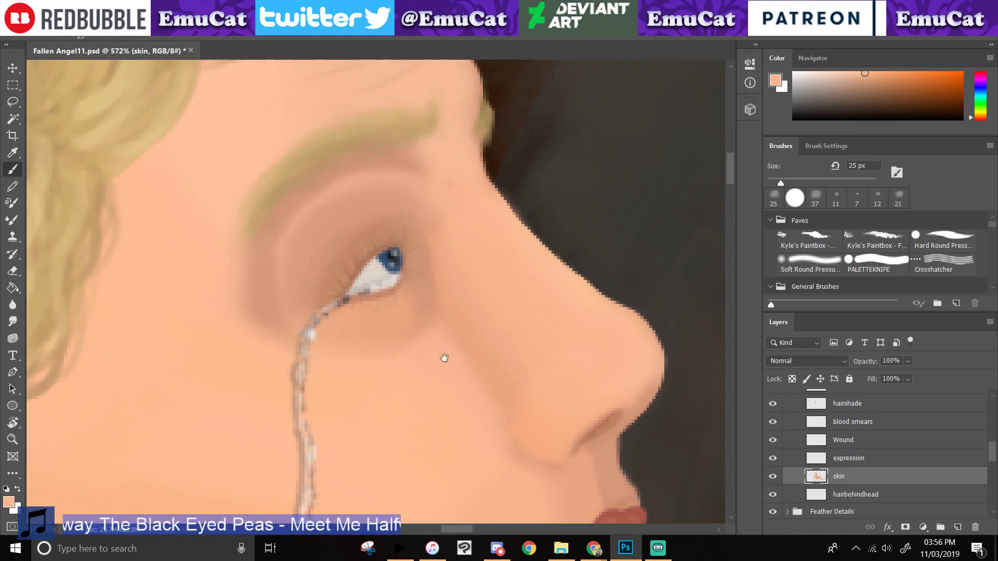
{"action": "left_click", "coordinate": [776, 478]}
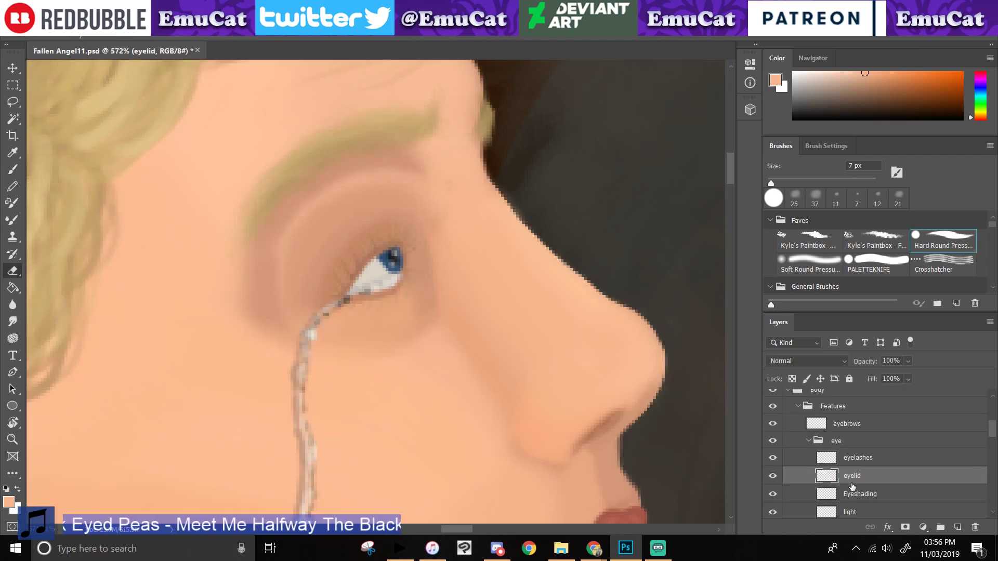
{"action": "left_click", "coordinate": [854, 495]}
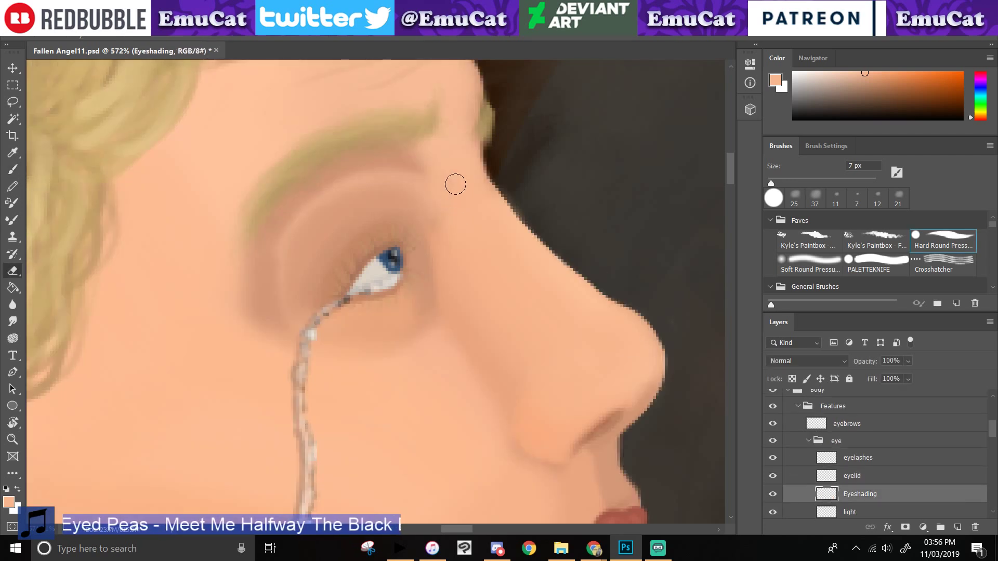
{"action": "left_click_drag", "start_coordinate": [992, 432], "coordinate": [991, 462]}
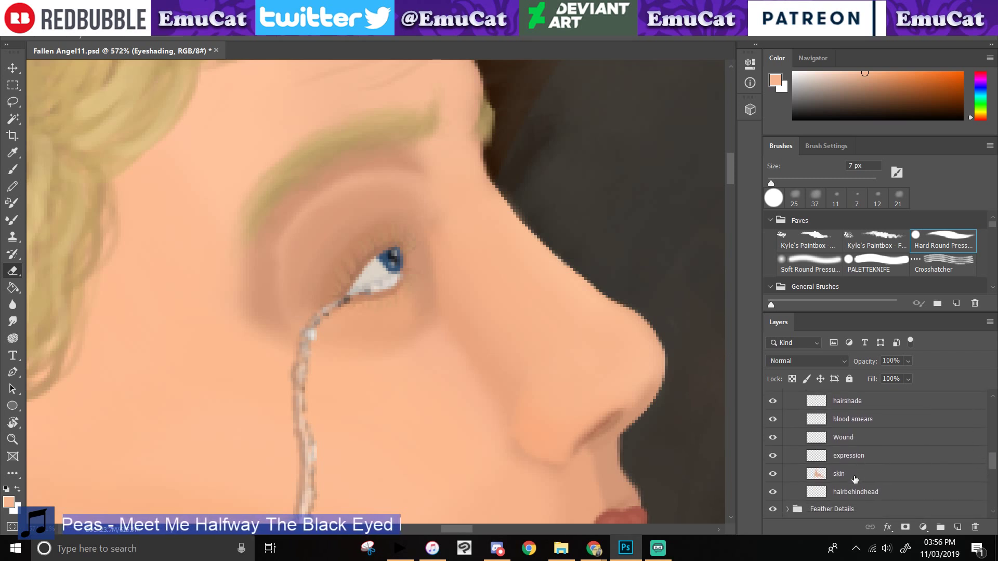
- Paint over the dark shading between the eyebrow and eyelid and around the outer eye socket on the skin layer with the 25 px Brush
{"action": "left_click", "coordinate": [853, 474]}
{"action": "key", "text": "b"}
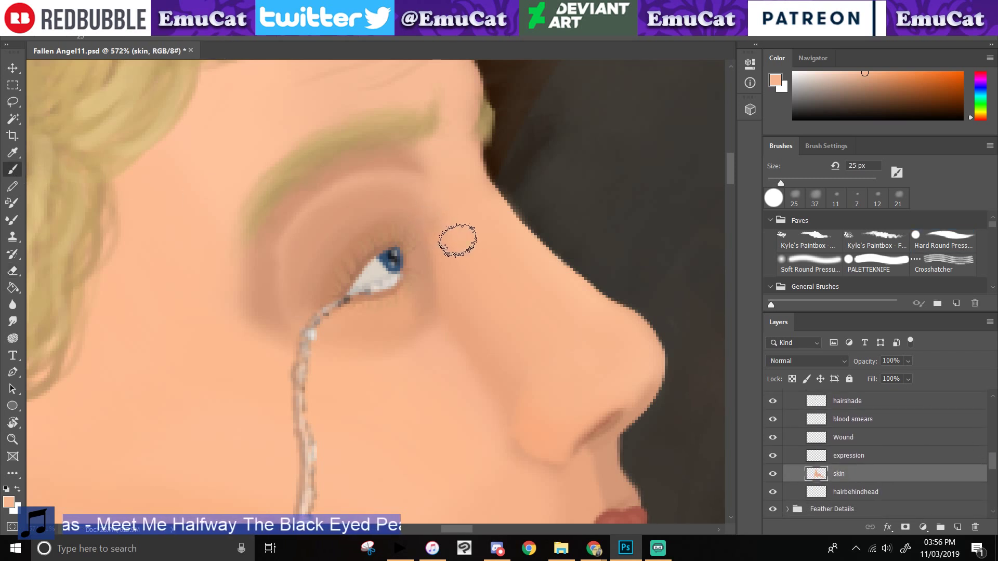
{"action": "left_click_drag", "start_coordinate": [417, 176], "coordinate": [415, 177]}
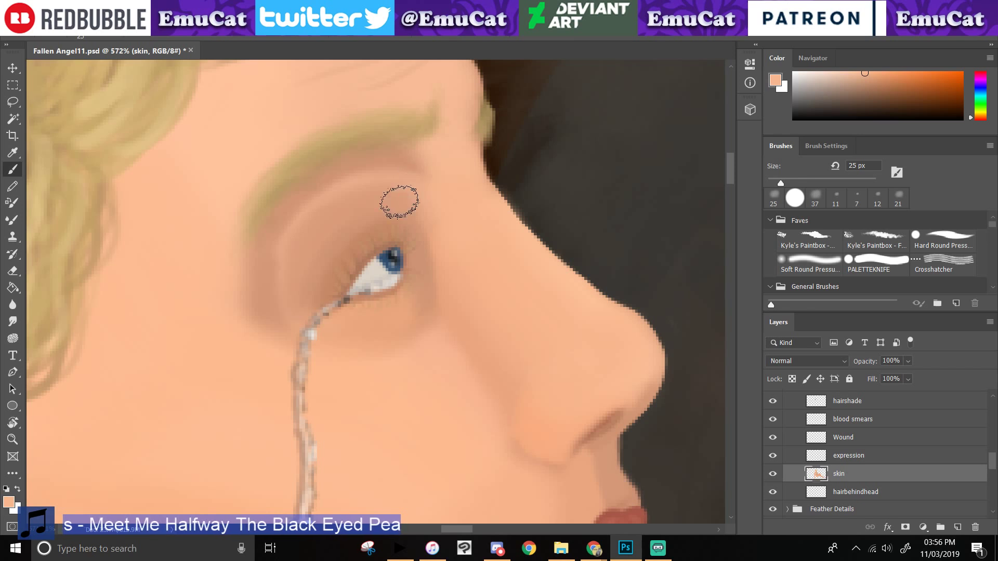
{"action": "mouse_move", "coordinate": [419, 159]}
{"action": "left_mouse_down"}
{"action": "mouse_move", "coordinate": [288, 186]}
{"action": "mouse_move", "coordinate": [253, 299]}
{"action": "left_mouse_up"}
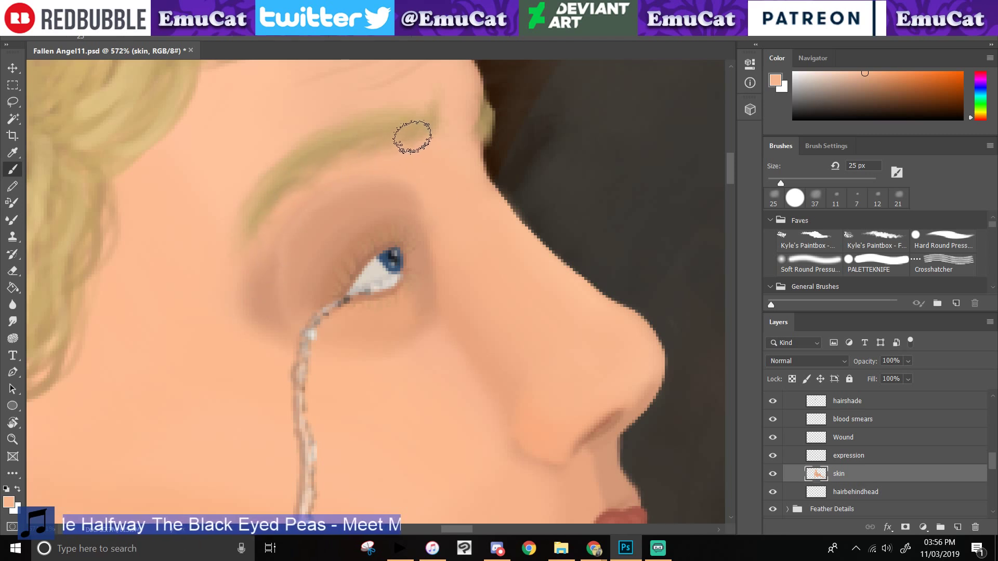
{"action": "left_click_drag", "start_coordinate": [411, 141], "coordinate": [265, 302]}
{"action": "left_click_drag", "start_coordinate": [259, 240], "coordinate": [272, 364]}
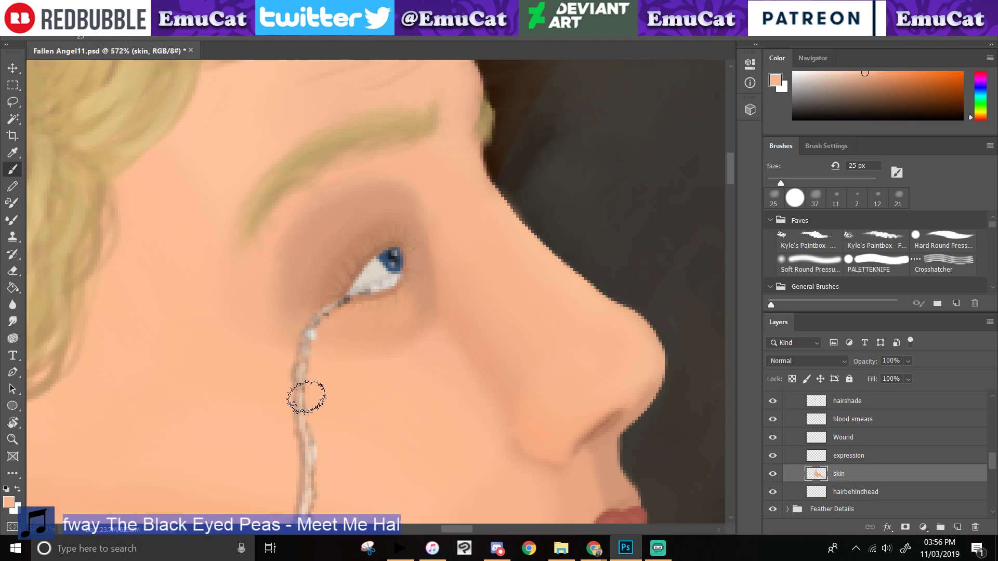
- Review the whole face at 259% zoom, switch to Discord to glance at its chat, and return to the painting
{"action": "left_click_drag", "start_coordinate": [374, 397], "coordinate": [446, 389]}
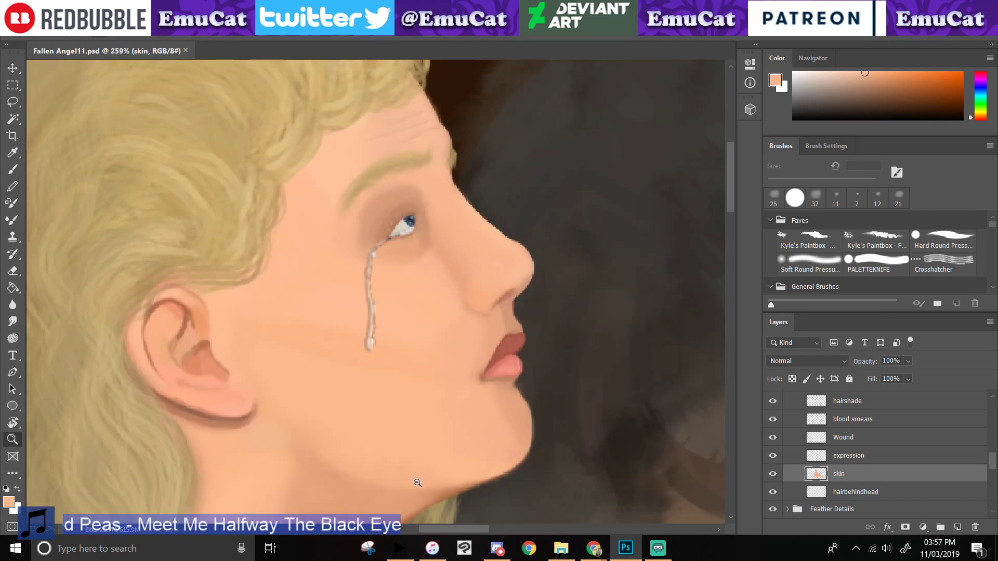
{"action": "left_click_drag", "start_coordinate": [379, 419], "coordinate": [360, 348]}
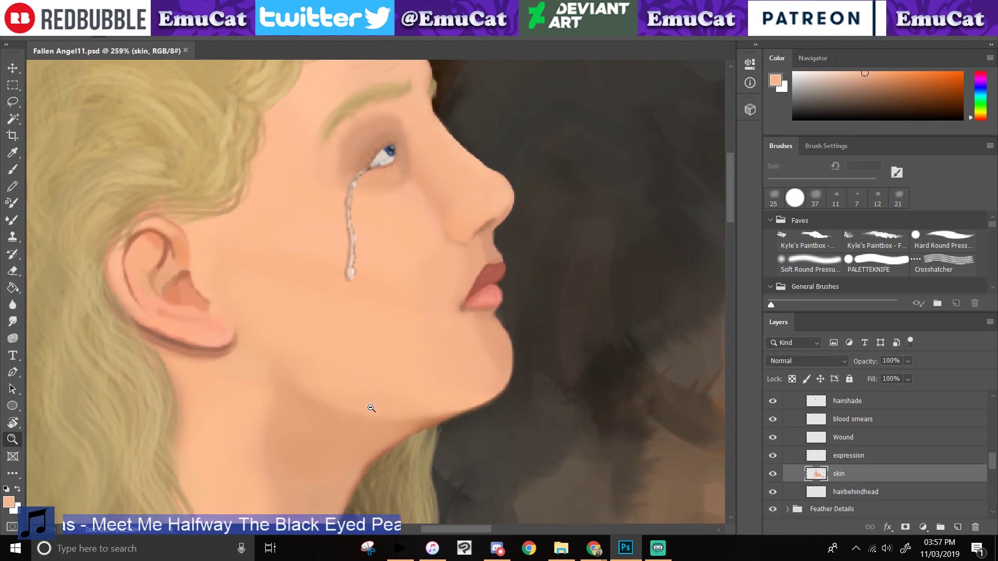
{"action": "left_click", "coordinate": [498, 550]}
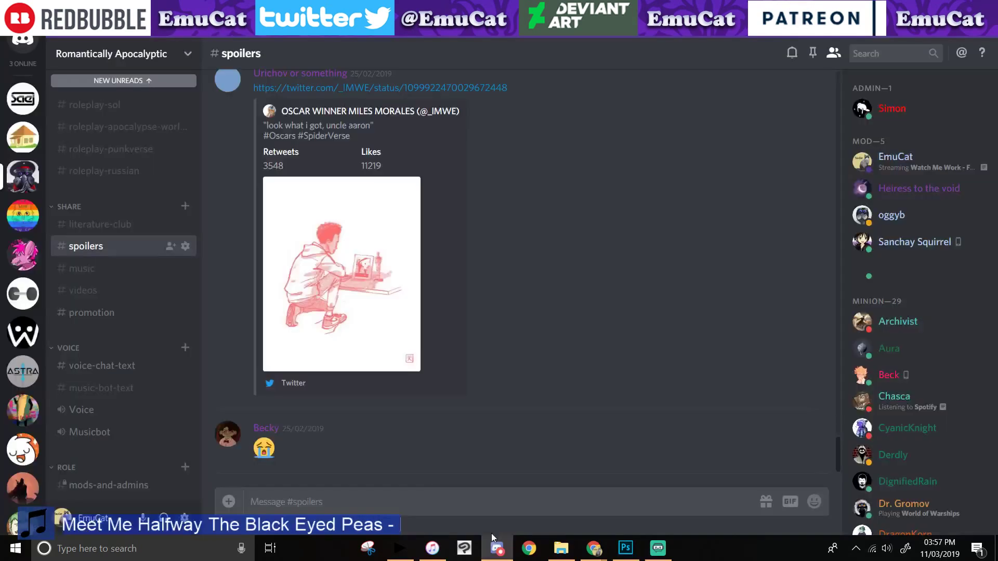
{"action": "left_click", "coordinate": [493, 539]}
- Sample the neck's shadow tone and blend the shadow down the neck towards the collarbone with the 25 px Brush
{"action": "left_click_drag", "start_coordinate": [338, 279], "coordinate": [379, 145]}
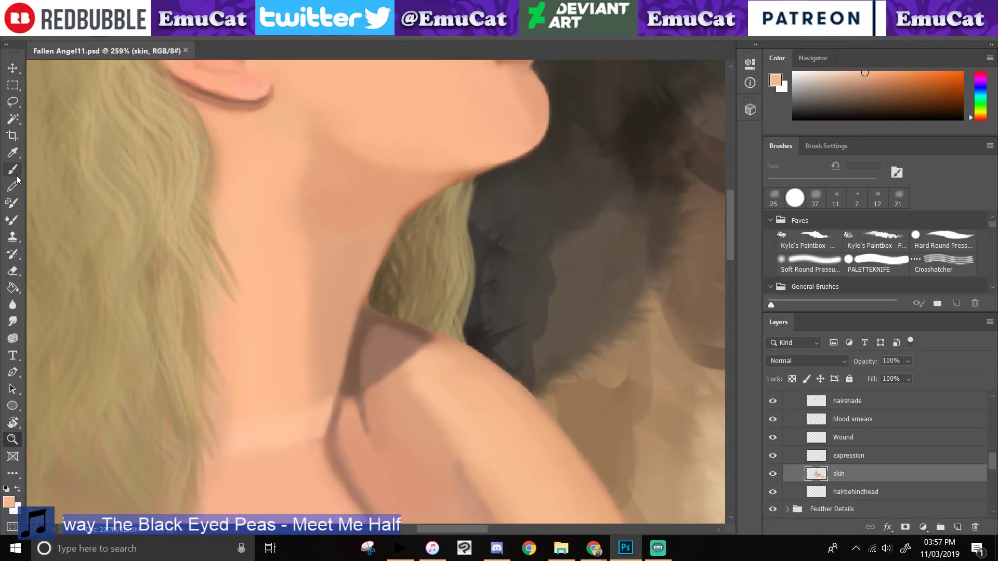
{"action": "left_click", "coordinate": [13, 153]}
{"action": "left_click", "coordinate": [341, 252]}
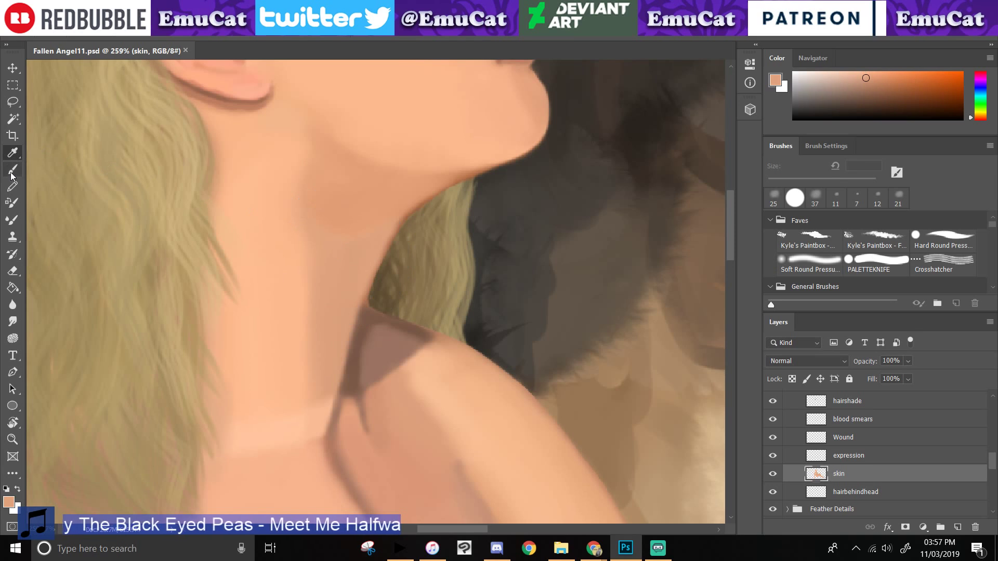
{"action": "left_click", "coordinate": [12, 172]}
{"action": "mouse_move", "coordinate": [323, 270]}
{"action": "left_mouse_down"}
{"action": "mouse_move", "coordinate": [316, 237]}
{"action": "mouse_move", "coordinate": [317, 306]}
{"action": "mouse_move", "coordinate": [322, 282]}
{"action": "left_mouse_up"}
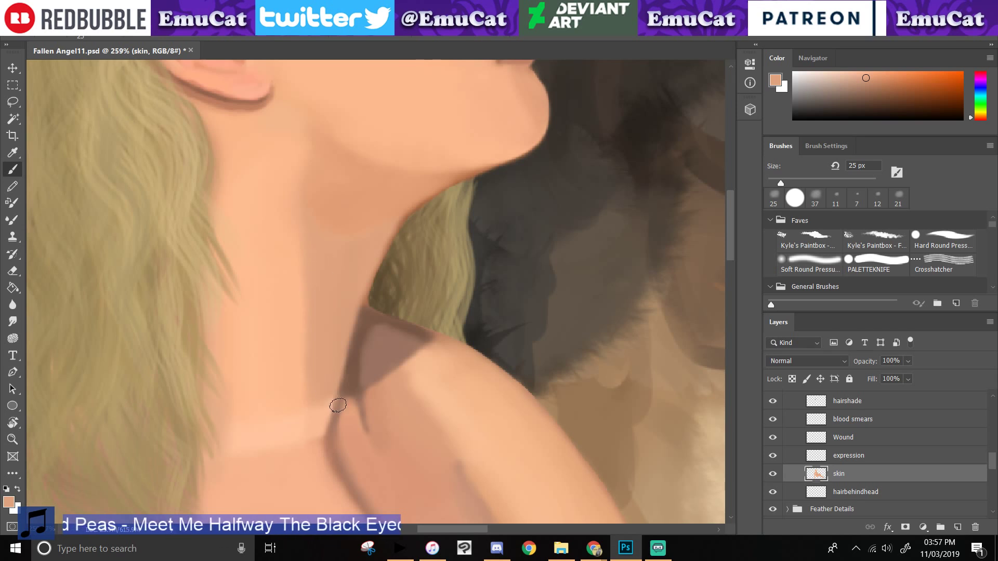
- Blend the neck shadow beneath the jaw with the 25 px Brush, using sampled light and shadow skin tones, and save the file
{"action": "mouse_move", "coordinate": [256, 323]}
{"action": "left_mouse_down"}
{"action": "mouse_move", "coordinate": [343, 414]}
{"action": "mouse_move", "coordinate": [335, 461]}
{"action": "mouse_move", "coordinate": [314, 488]}
{"action": "left_mouse_up"}
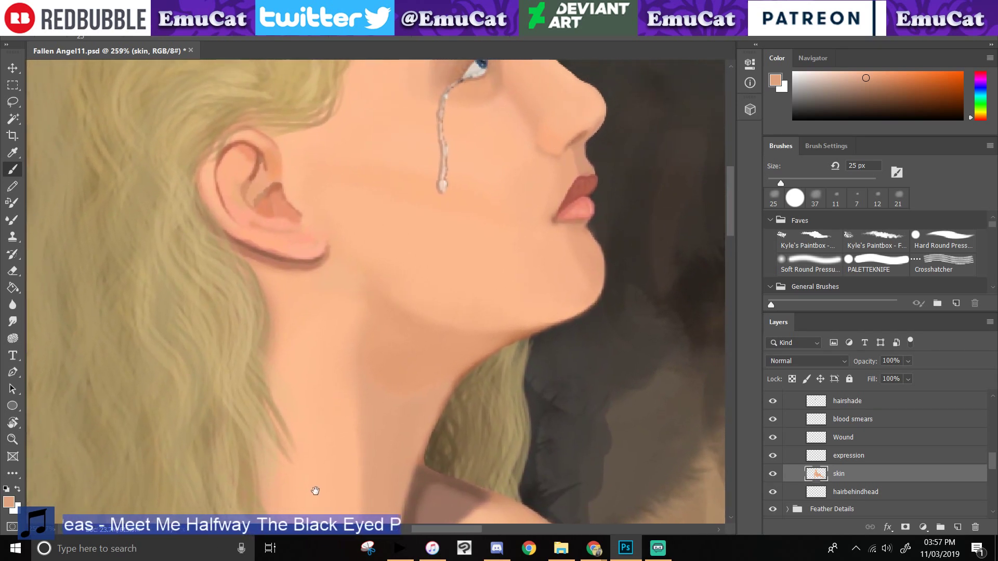
{"action": "left_click", "coordinate": [12, 153]}
{"action": "left_click_drag", "start_coordinate": [379, 337], "coordinate": [379, 337]}
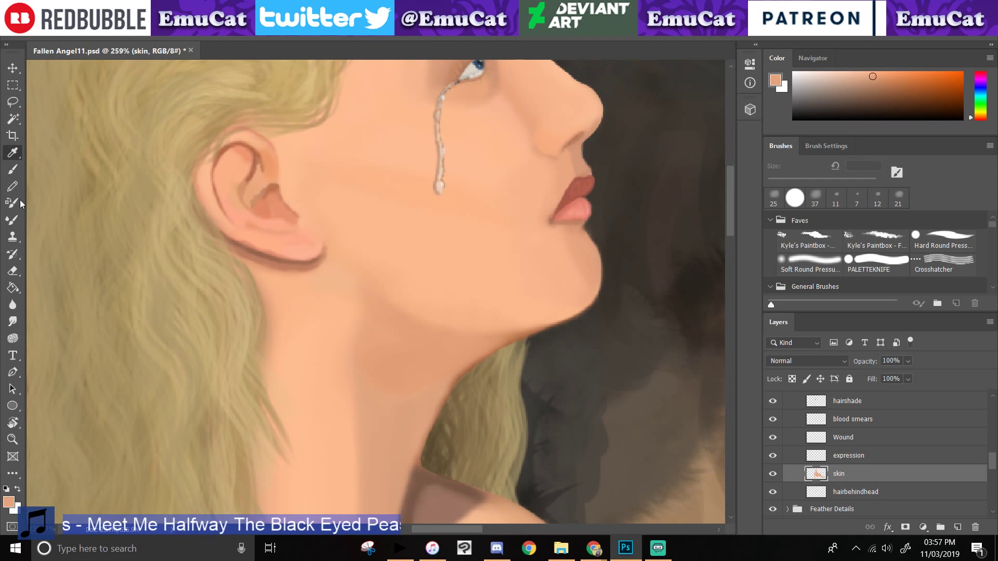
{"action": "key", "text": "b"}
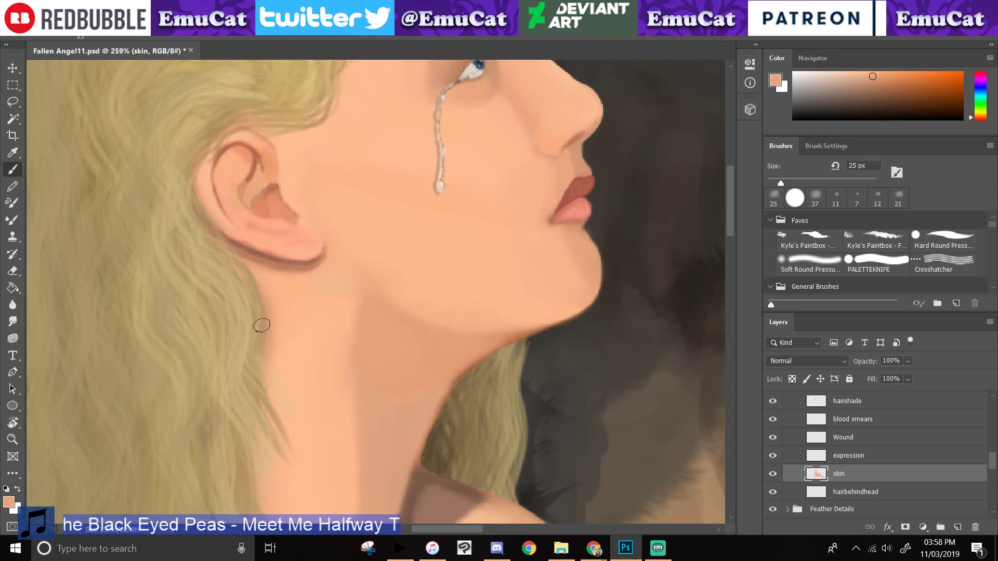
{"action": "left_click", "coordinate": [339, 322], "text": "alt"}
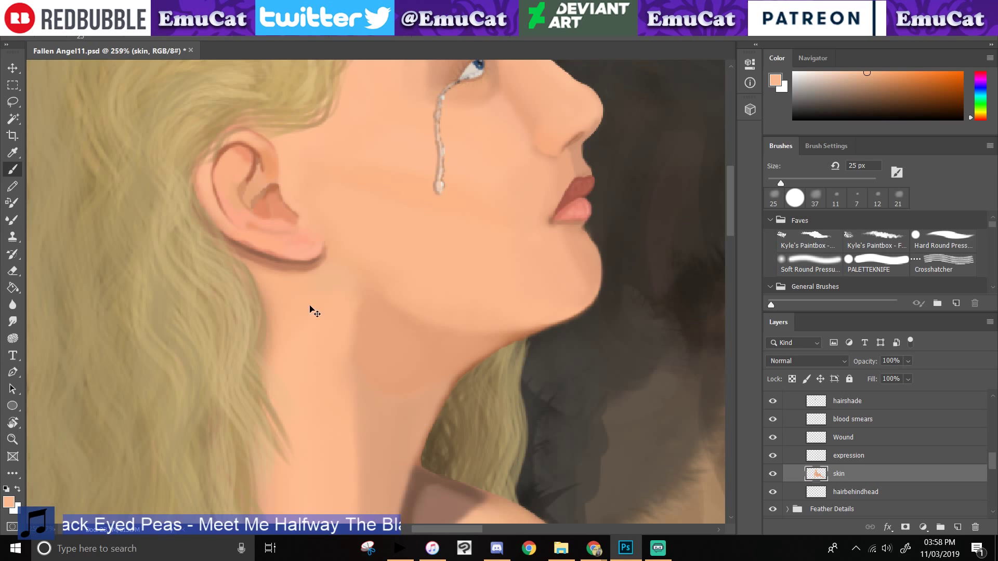
{"action": "key", "text": "ctrl+z"}
{"action": "left_click", "coordinate": [376, 353], "text": "alt"}
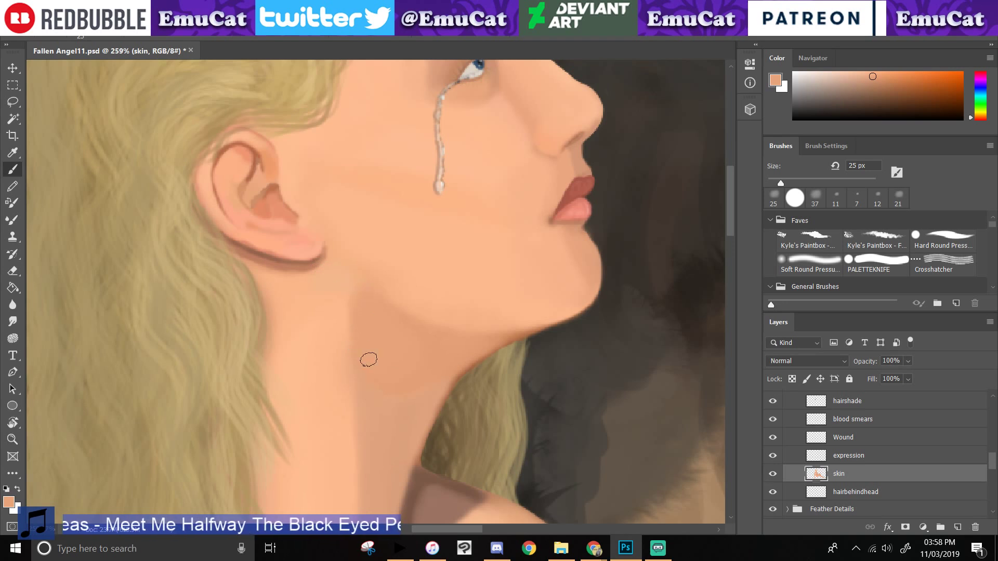
{"action": "left_click_drag", "start_coordinate": [263, 408], "coordinate": [176, 456]}
{"action": "key", "text": "ctrl+s"}
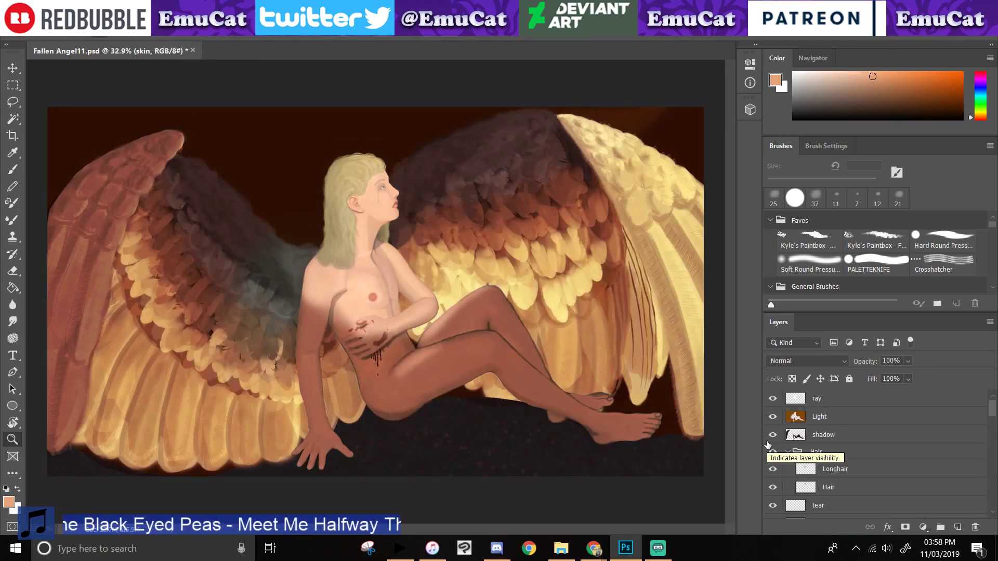
- Check the painting without its shadow layer, and set that layer to Normal blending at 100% opacity
{"action": "left_click", "coordinate": [773, 436]}
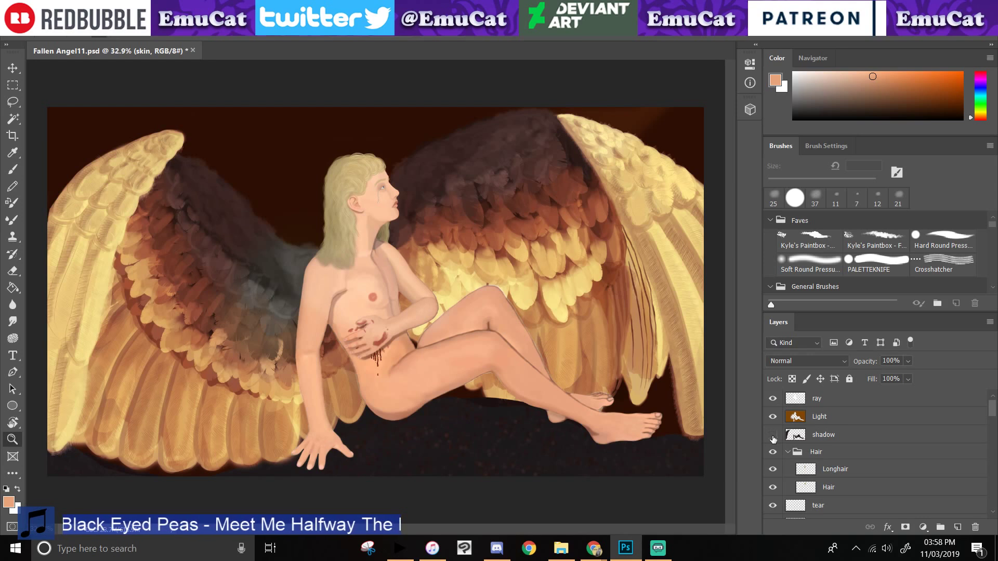
{"action": "left_click", "coordinate": [773, 436]}
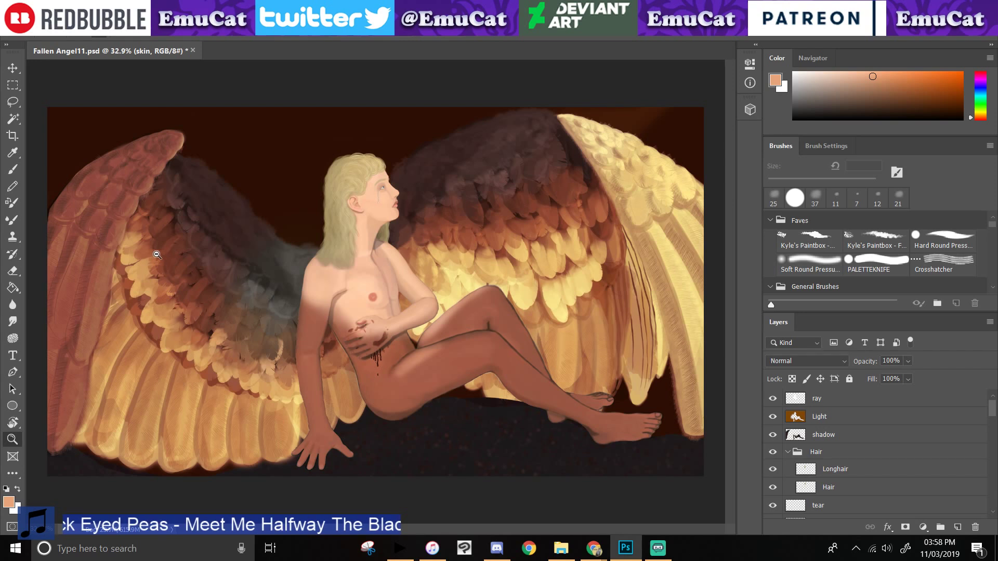
{"action": "left_click", "coordinate": [832, 435]}
{"action": "left_click", "coordinate": [843, 365]}
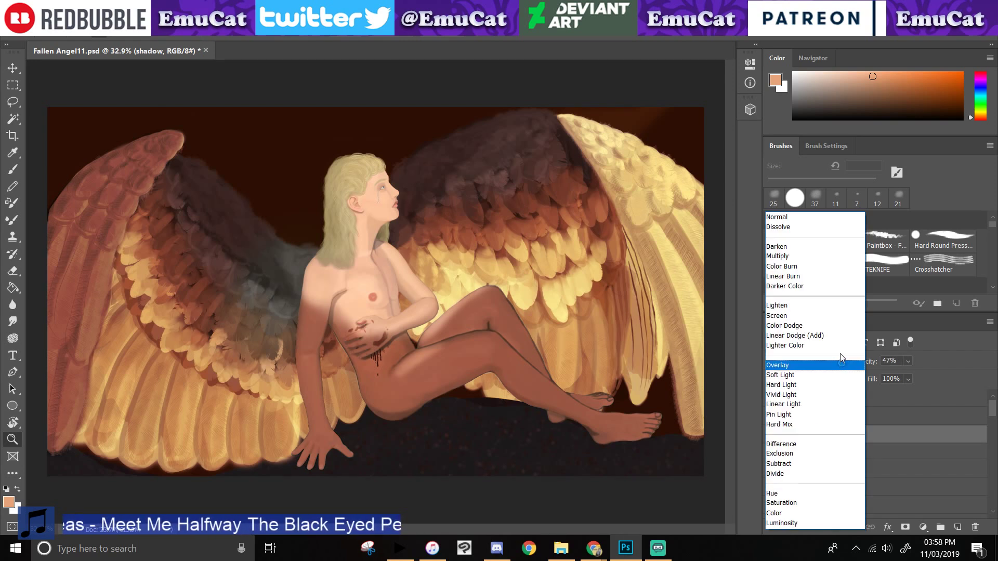
{"action": "left_click", "coordinate": [789, 218]}
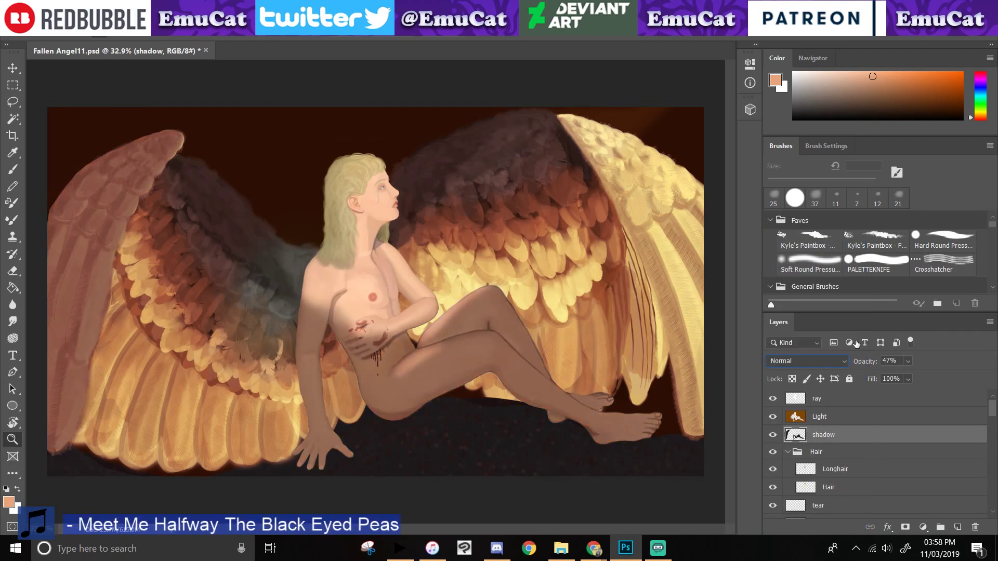
{"action": "left_click", "coordinate": [909, 362]}
{"action": "left_click_drag", "start_coordinate": [943, 376], "coordinate": [969, 374]}
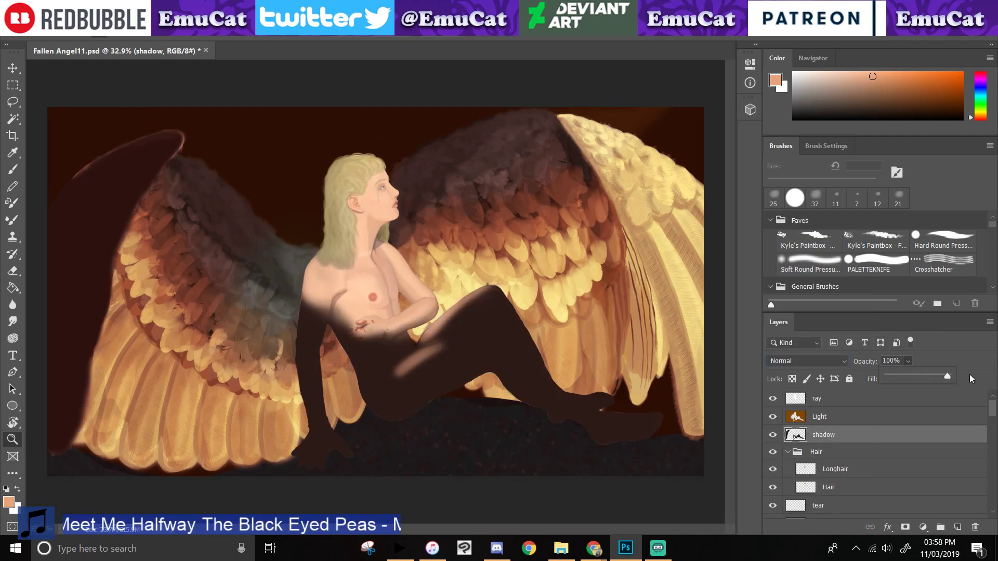
- Sample the dark red-brown shadow colour from the wing and set the shadow layer to 47% opacity with Linear Light blending
{"action": "left_click", "coordinate": [14, 153]}
{"action": "left_click", "coordinate": [103, 197]}
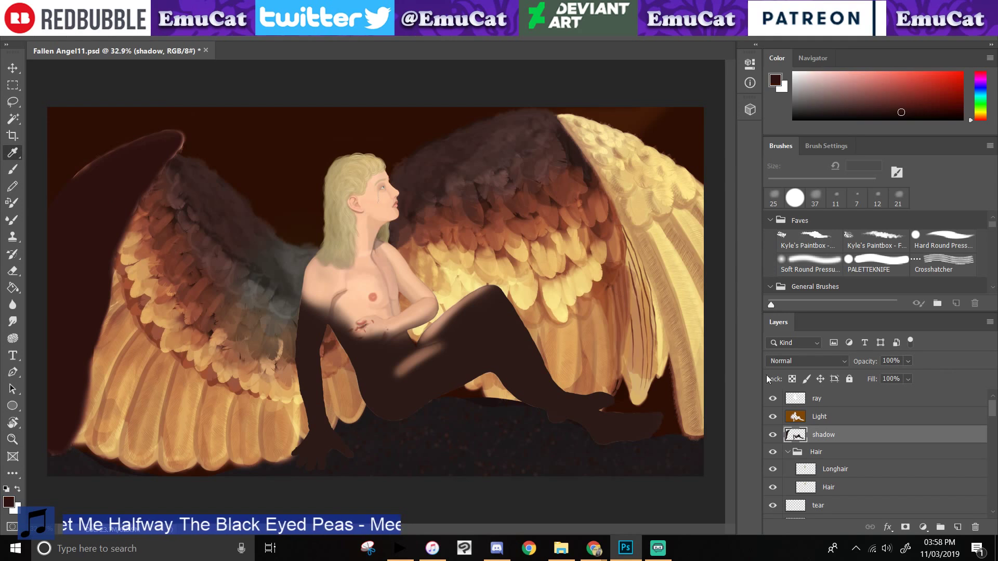
{"action": "left_click", "coordinate": [900, 361]}
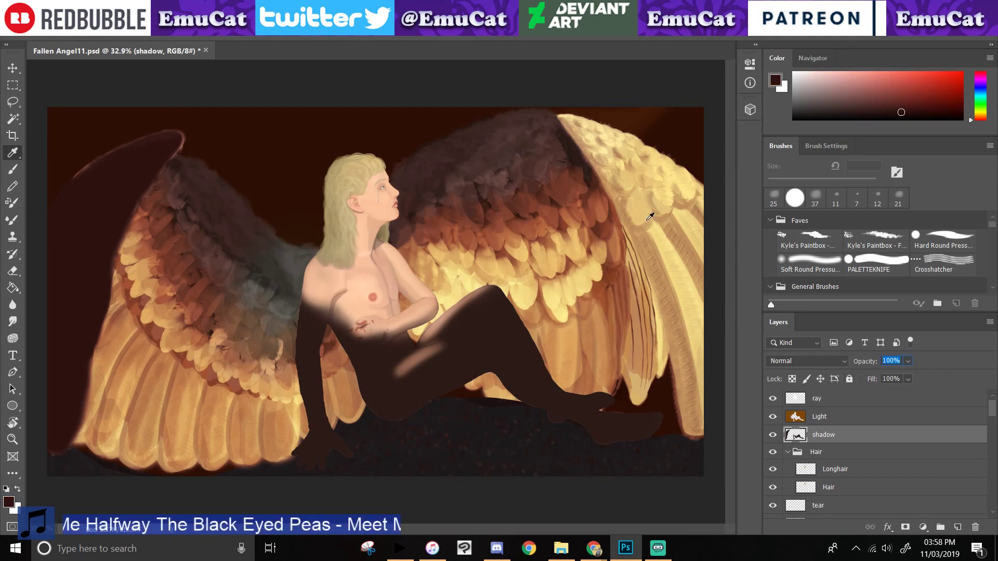
{"action": "type", "text": "47"}
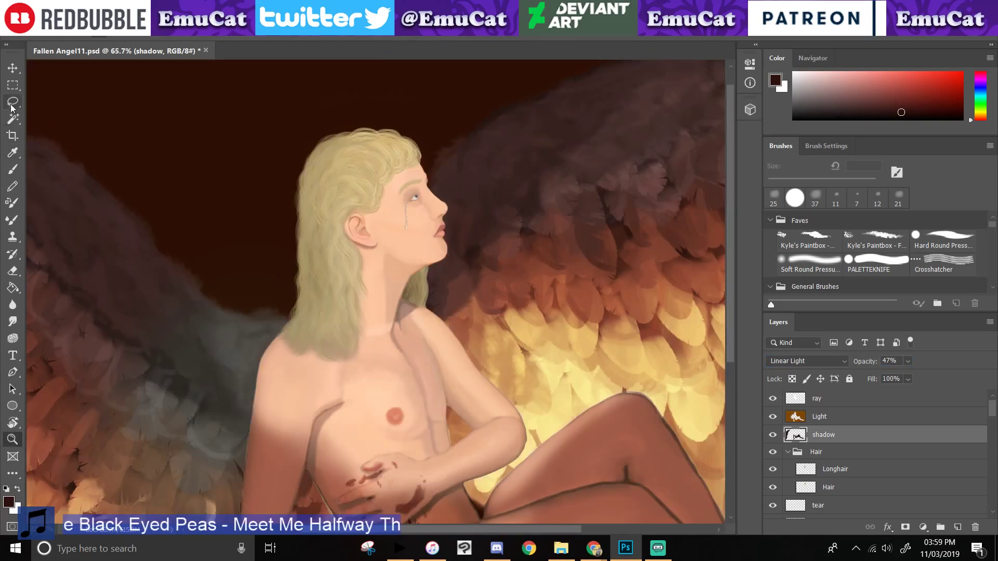
- Draw a freehand Lasso selection over the back of the hair and the background behind the head
{"action": "left_click", "coordinate": [12, 102]}
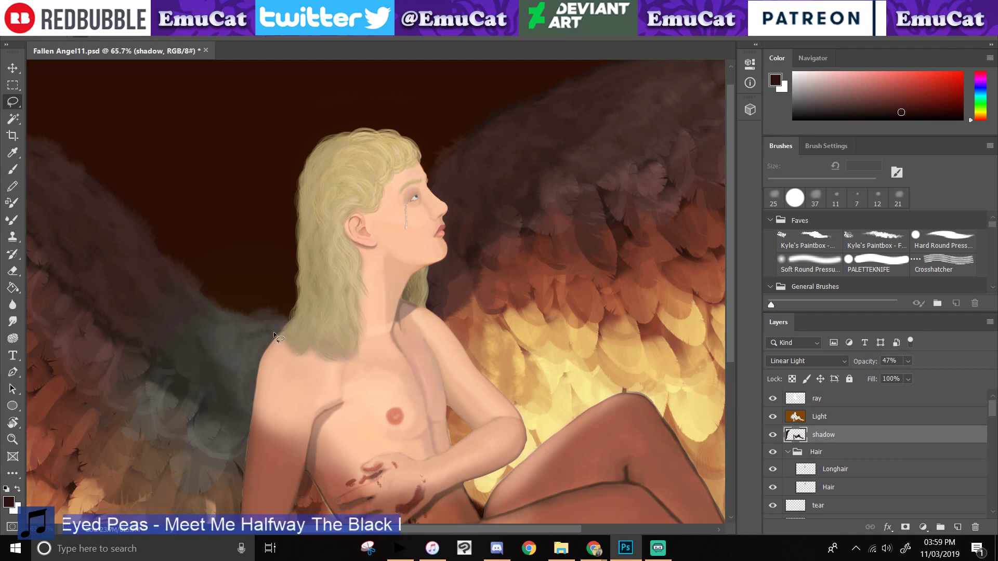
{"action": "mouse_move", "coordinate": [274, 333]}
{"action": "left_mouse_down"}
{"action": "mouse_move", "coordinate": [293, 326]}
{"action": "mouse_move", "coordinate": [300, 198]}
{"action": "left_mouse_up"}
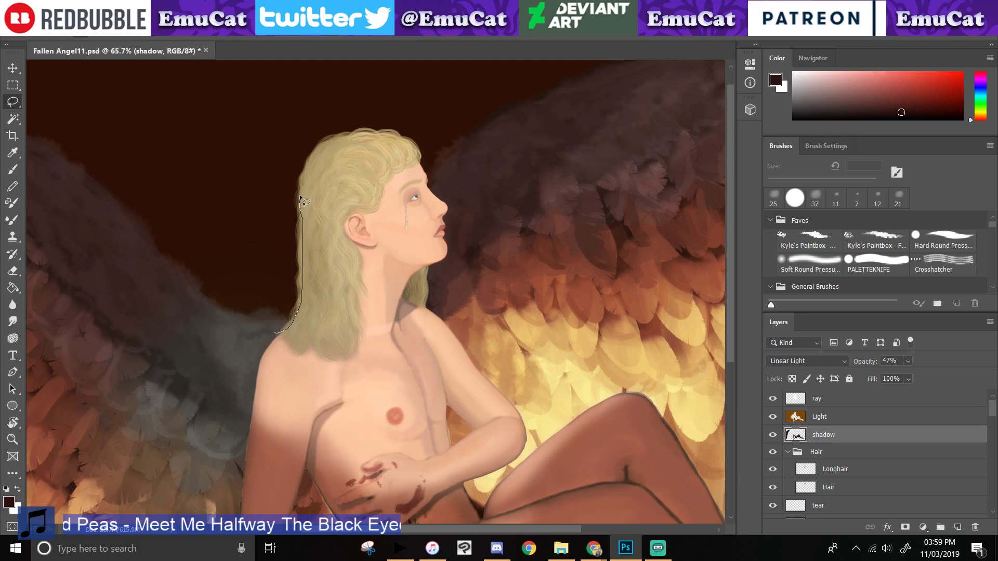
{"action": "left_click_drag", "start_coordinate": [300, 198], "coordinate": [356, 120]}
{"action": "left_click", "coordinate": [275, 259]}
{"action": "mouse_move", "coordinate": [286, 102]}
{"action": "left_mouse_down"}
{"action": "mouse_move", "coordinate": [360, 113]}
{"action": "mouse_move", "coordinate": [317, 207]}
{"action": "mouse_move", "coordinate": [326, 274]}
{"action": "mouse_move", "coordinate": [313, 335]}
{"action": "left_mouse_up"}
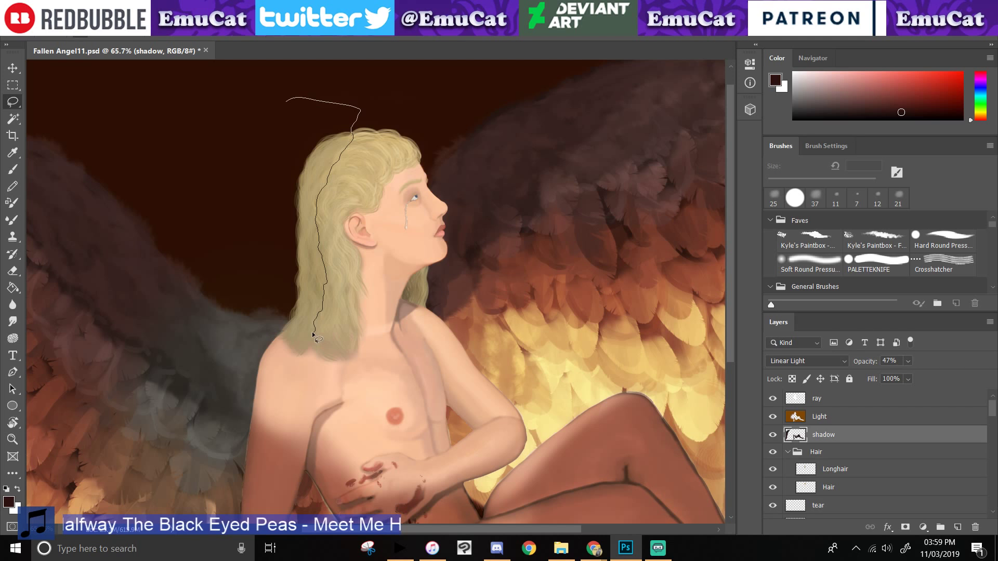
{"action": "left_click_drag", "start_coordinate": [312, 336], "coordinate": [287, 100]}
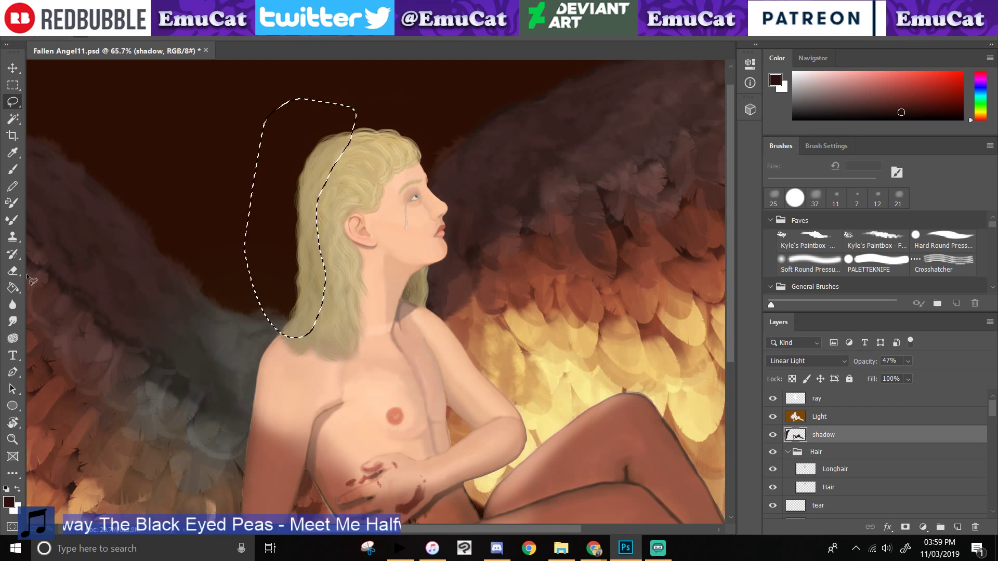
- Fill the selection with the dark shadow colour on the shadow layer, deselect it, and compare the painting with that layer hidden
{"action": "left_click", "coordinate": [13, 288]}
{"action": "left_click", "coordinate": [158, 259]}
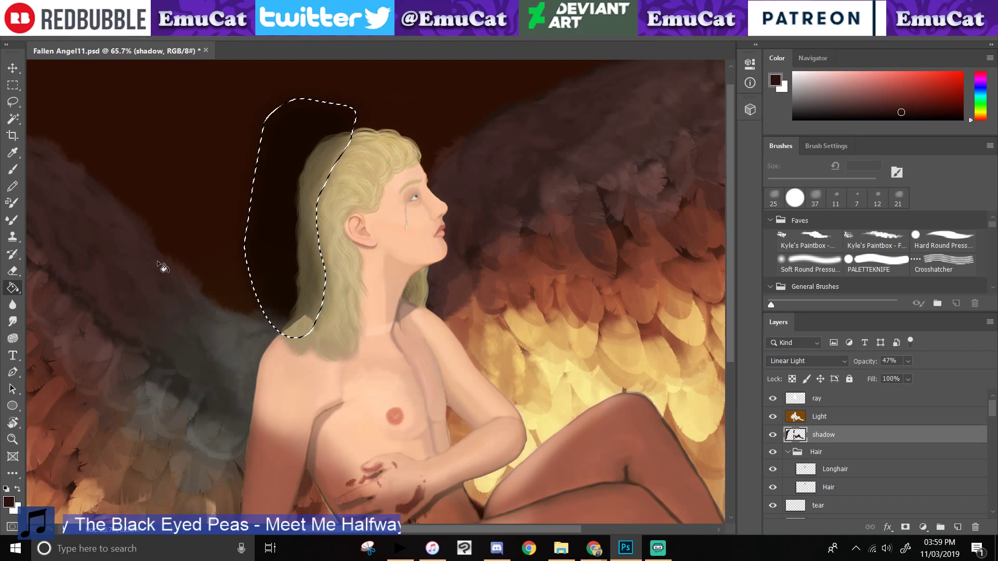
{"action": "left_click", "coordinate": [12, 101]}
{"action": "right_click", "coordinate": [132, 166]}
{"action": "left_click", "coordinate": [152, 173]}
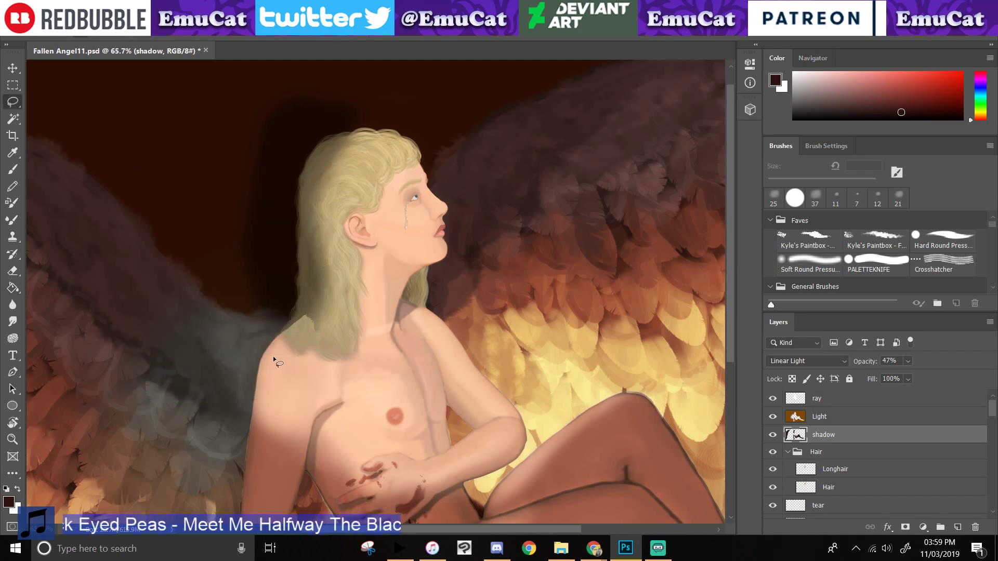
{"action": "left_click", "coordinate": [773, 436]}
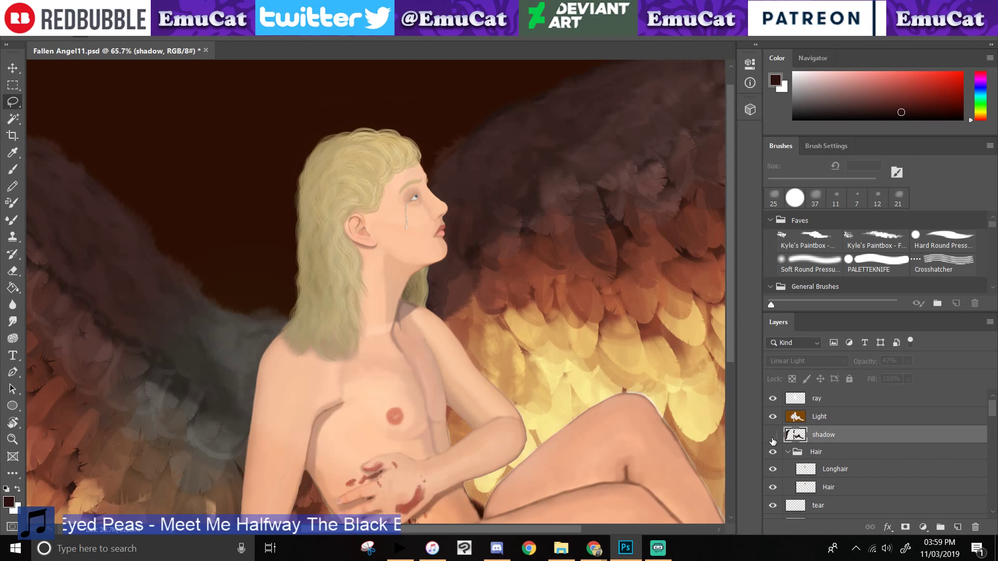
{"action": "left_click", "coordinate": [773, 440]}
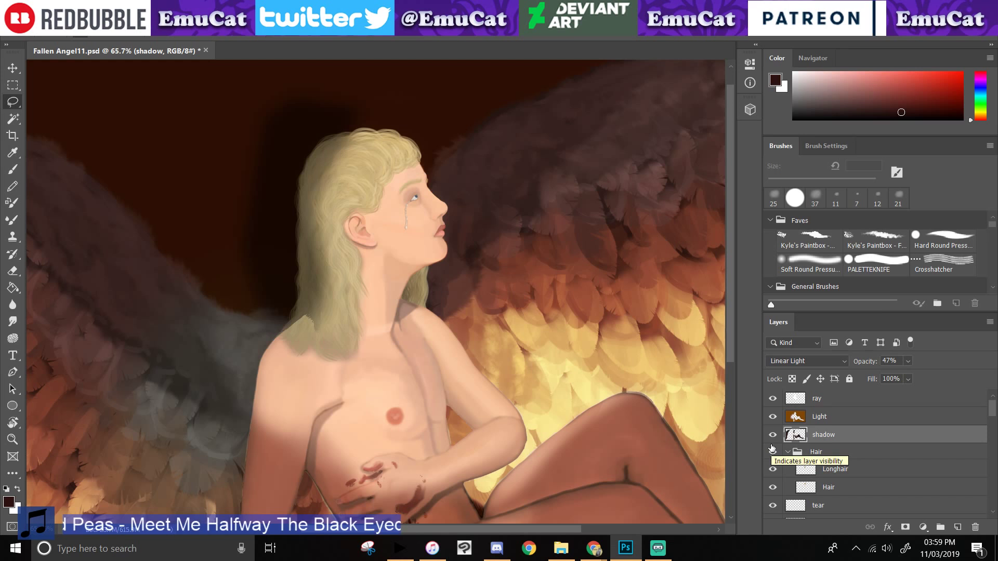
- Try to isolate the hair outline with the Magic Wand on the Hair and Longhair layers, inverting the selection
{"action": "left_click", "coordinate": [832, 487]}
{"action": "left_click", "coordinate": [7, 117]}
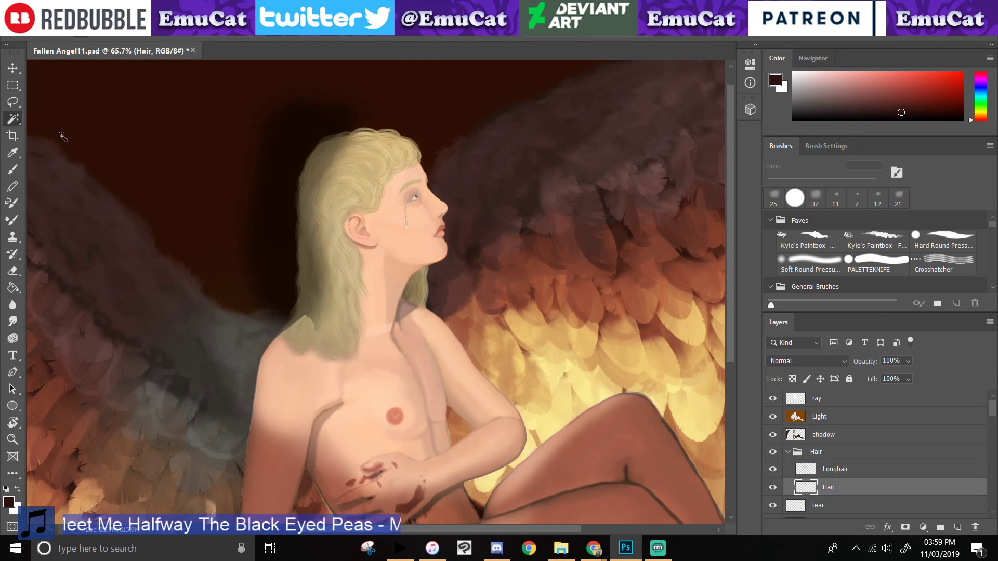
{"action": "left_click", "coordinate": [245, 200]}
{"action": "left_click", "coordinate": [836, 469]}
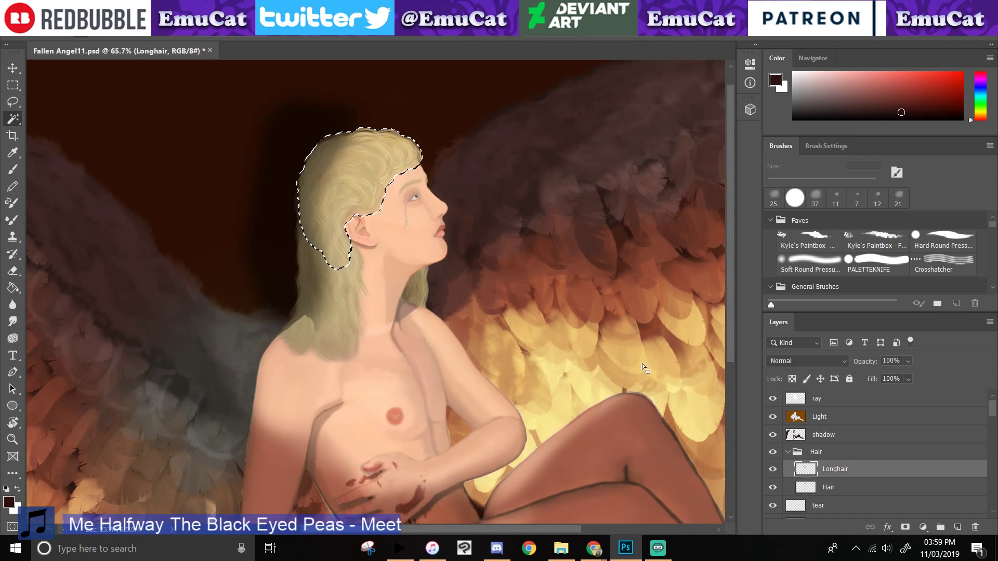
{"action": "left_click", "coordinate": [297, 220]}
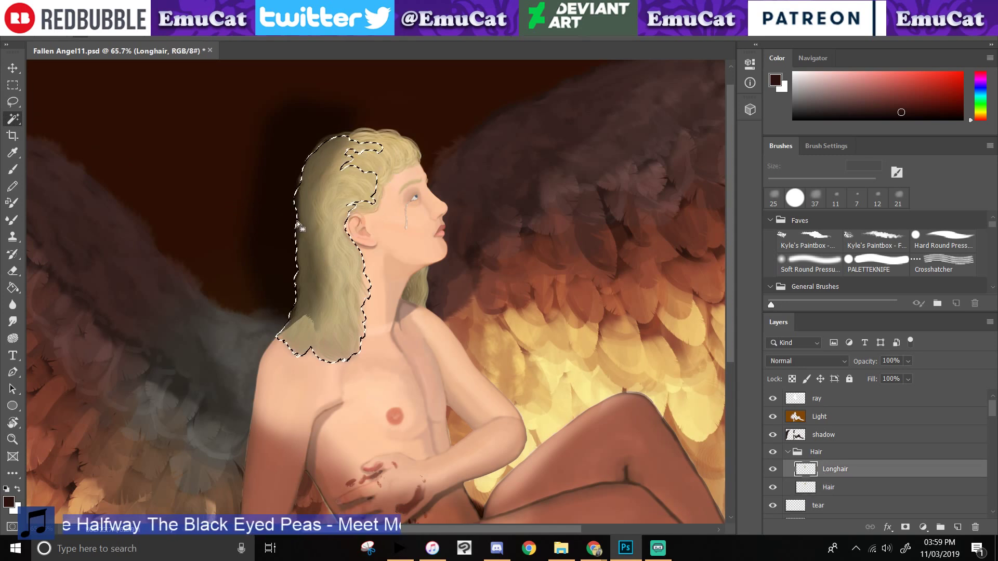
{"action": "right_click", "coordinate": [278, 220]}
{"action": "left_click", "coordinate": [327, 390]}
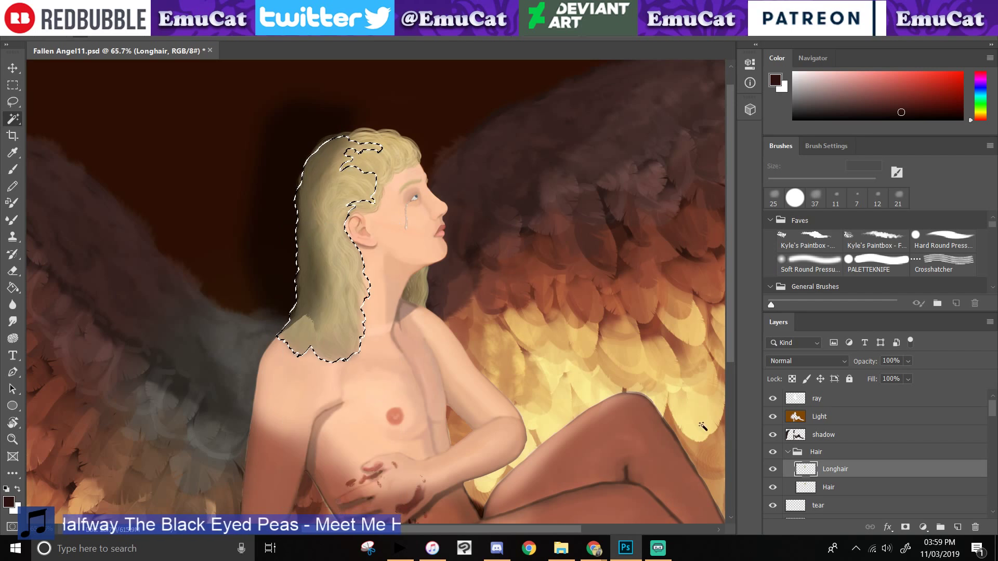
- Try clearing the shadow layer within the hair selection, undo it, and try adding a freehand Lasso area to the selection
{"action": "left_click", "coordinate": [827, 436]}
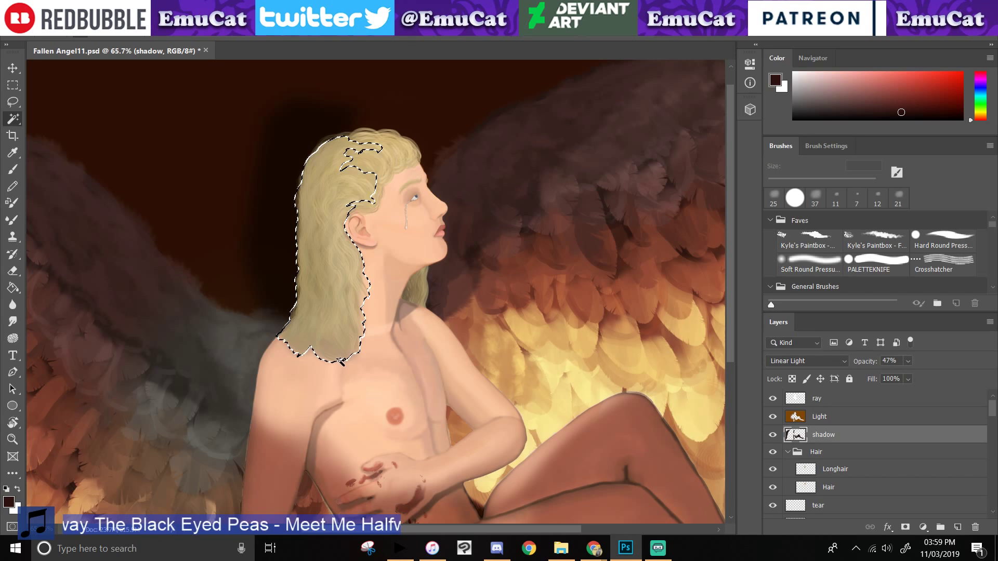
{"action": "left_click", "coordinate": [12, 440]}
{"action": "left_click", "coordinate": [211, 418]}
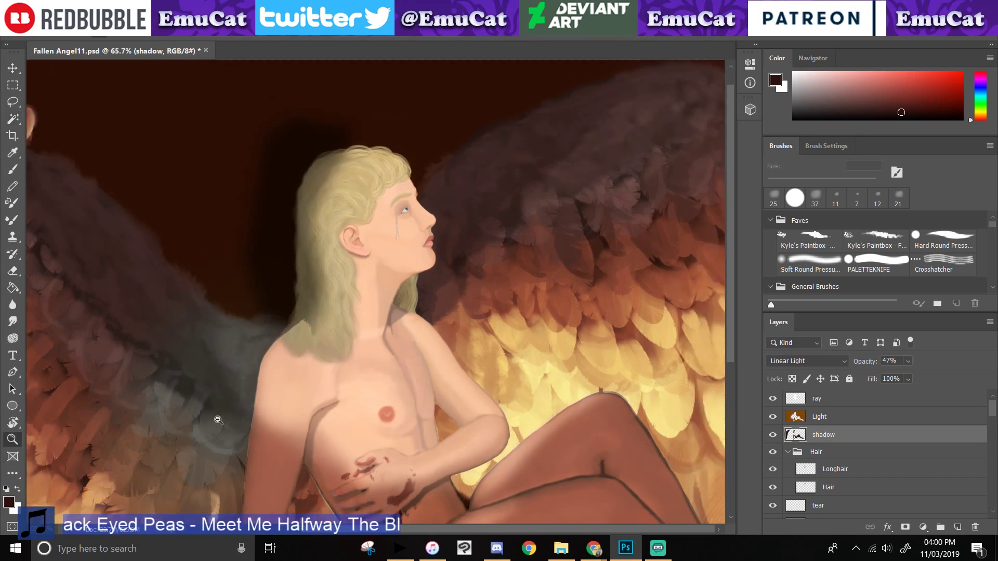
{"action": "key", "text": "ctrl+z"}
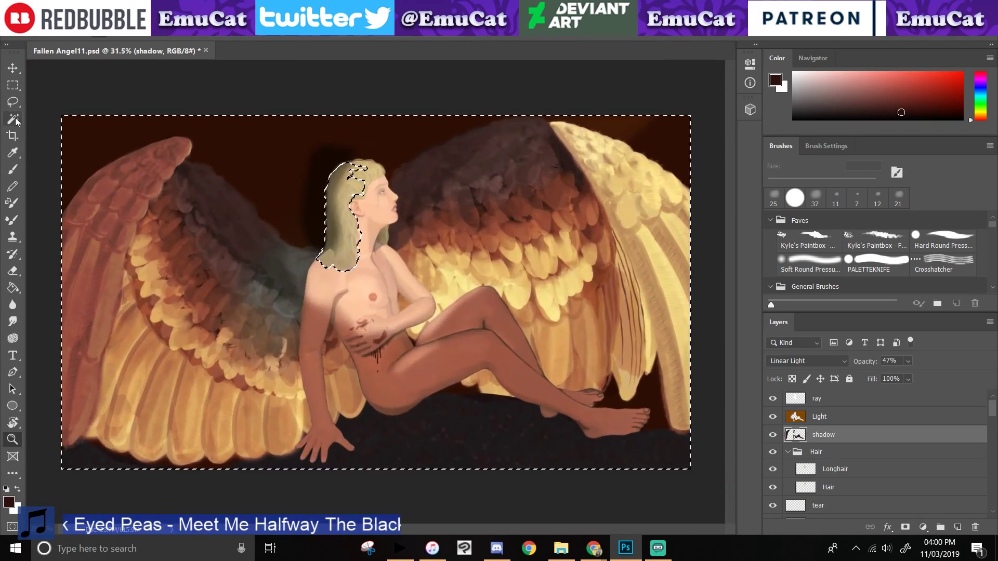
{"action": "left_click", "coordinate": [12, 102]}
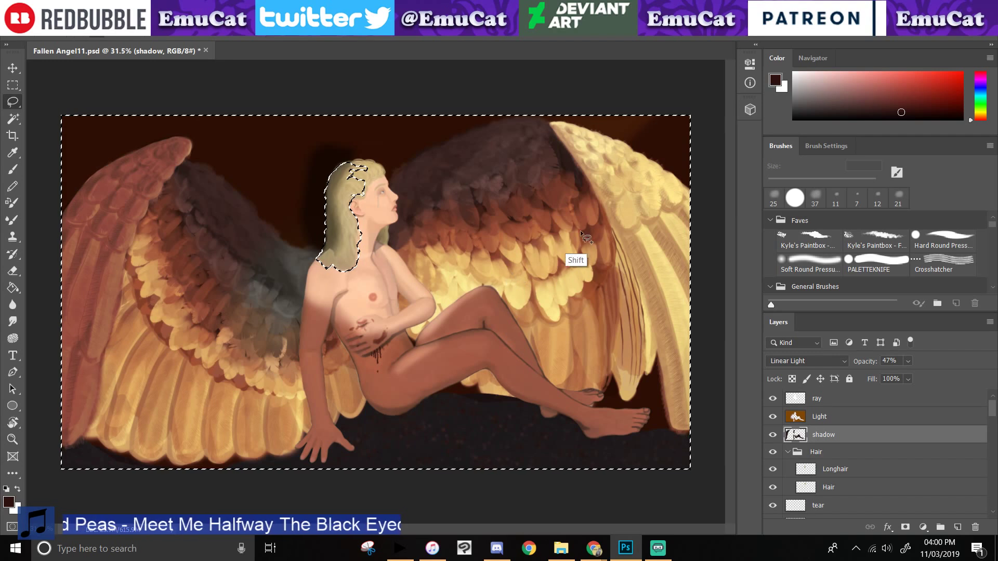
{"action": "mouse_move", "coordinate": [580, 230]}
{"action": "left_mouse_down", "text": "shift"}
{"action": "mouse_move", "coordinate": [475, 238]}
{"action": "mouse_move", "coordinate": [397, 303]}
{"action": "mouse_move", "coordinate": [247, 305]}
{"action": "mouse_move", "coordinate": [259, 280]}
{"action": "mouse_move", "coordinate": [314, 296]}
{"action": "mouse_move", "coordinate": [301, 279]}
{"action": "mouse_move", "coordinate": [220, 259]}
{"action": "mouse_move", "coordinate": [208, 328]}
{"action": "mouse_move", "coordinate": [231, 363]}
{"action": "left_mouse_up", "text": "shift"}
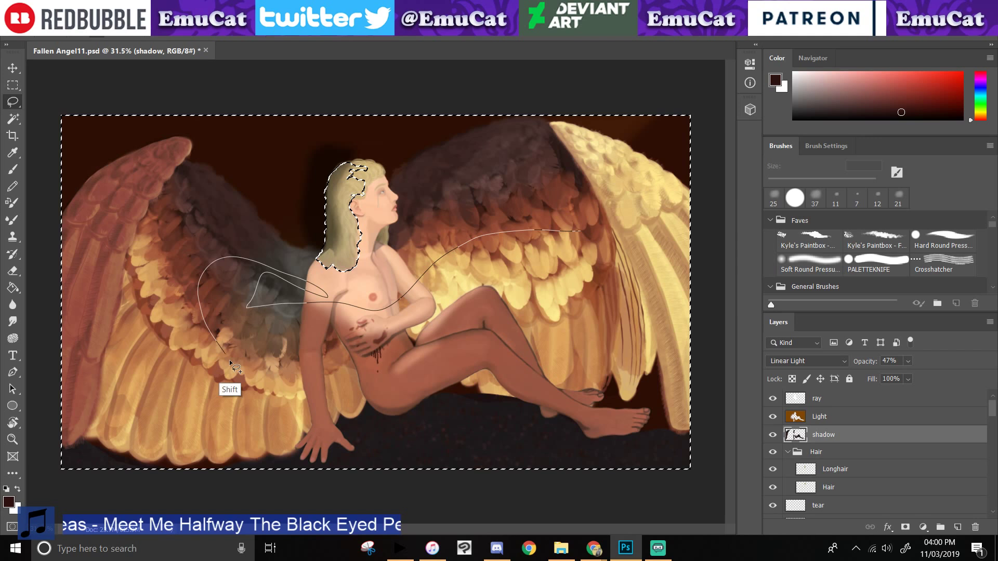
- Set up the Eraser with the Soft Round Pressure brush at 94 px for the shadow layer around the head
{"action": "key", "text": "z"}
{"action": "left_click_drag", "start_coordinate": [281, 198], "coordinate": [347, 252]}
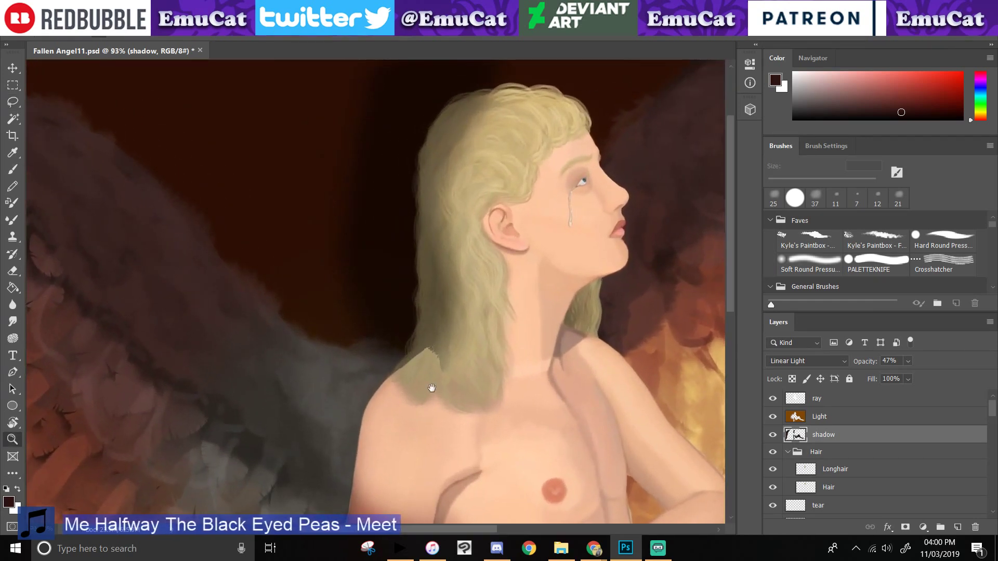
{"action": "left_click_drag", "start_coordinate": [432, 388], "coordinate": [320, 422]}
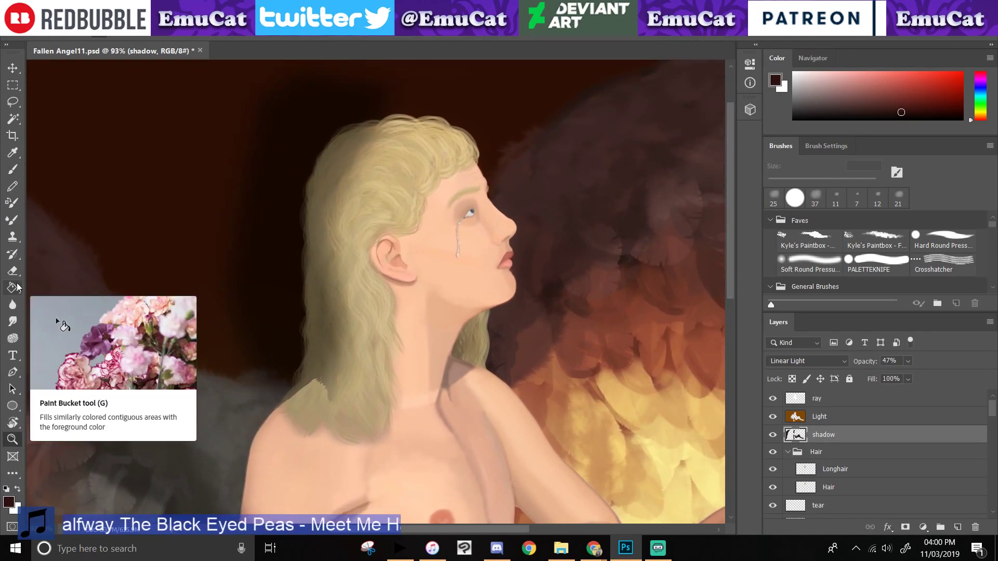
{"action": "left_click", "coordinate": [13, 270]}
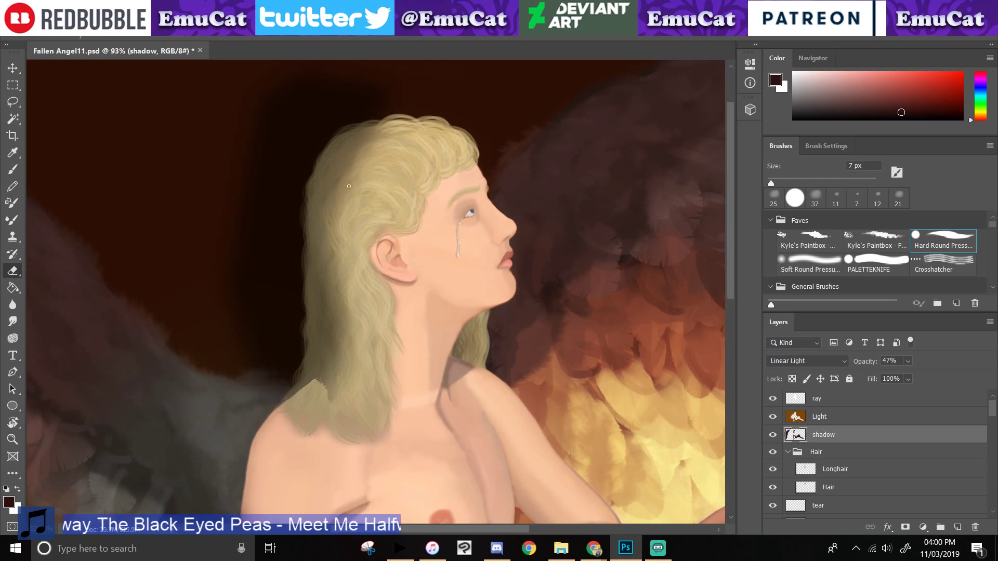
{"action": "left_click_drag", "start_coordinate": [771, 183], "coordinate": [796, 182]}
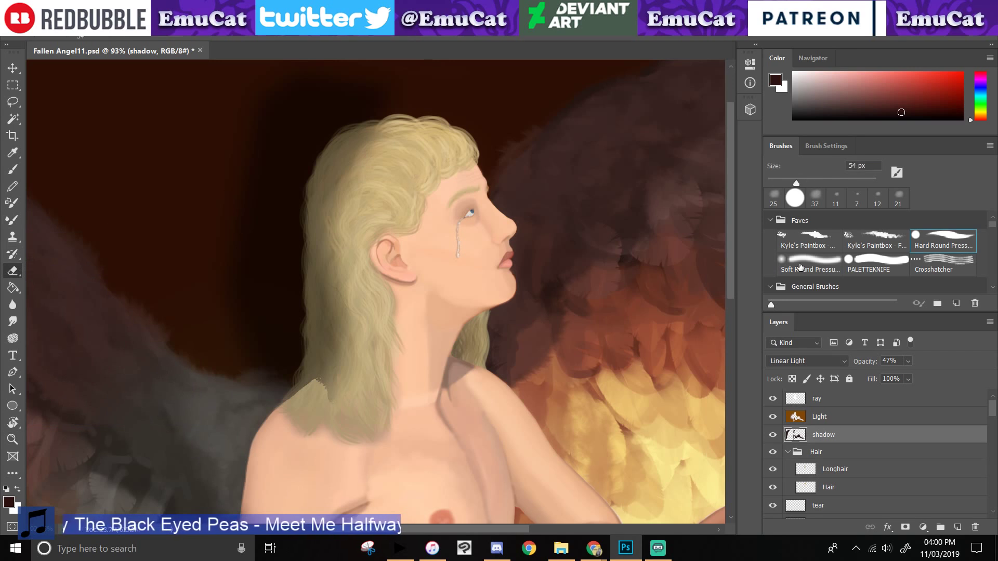
{"action": "left_click", "coordinate": [800, 267]}
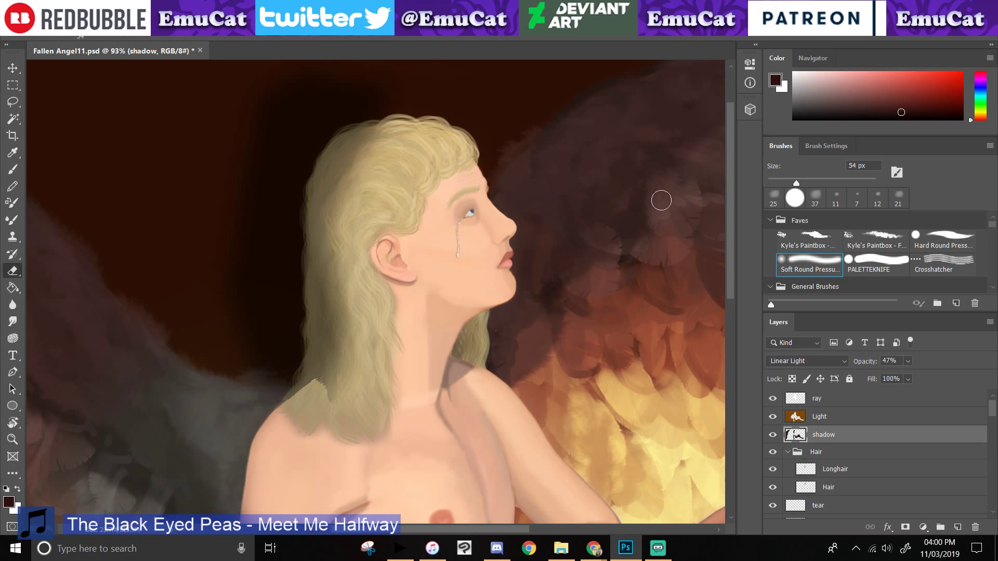
{"action": "key", "text": "bracketright"}
{"action": "key", "text": "bracketright"}
{"action": "key", "text": "bracketright"}
{"action": "key", "text": "bracketright"}
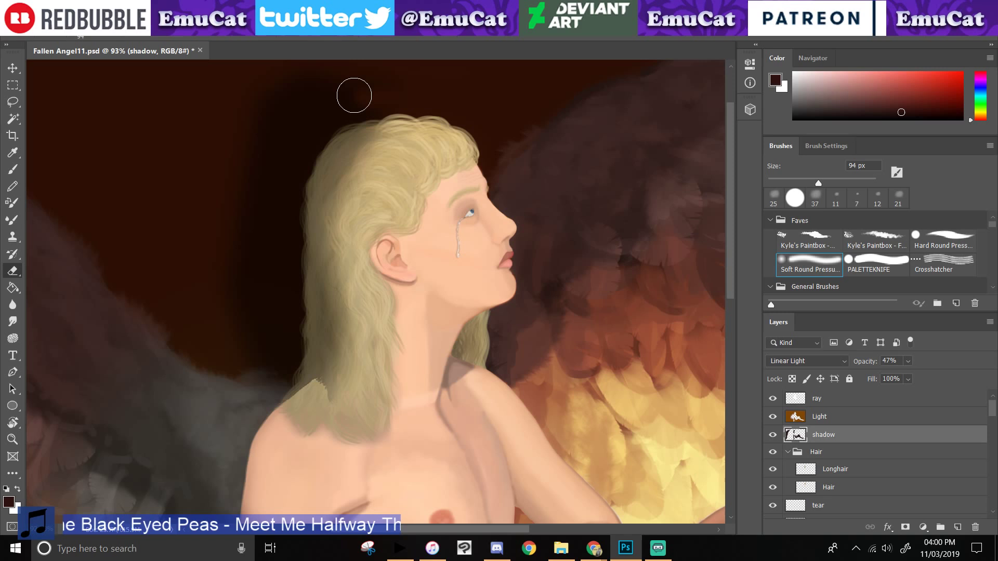
- Erase the dark shadow spill from the background above and behind the hair on the shadow layer
{"action": "left_click_drag", "start_coordinate": [354, 96], "coordinate": [421, 164]}
{"action": "left_click_drag", "start_coordinate": [404, 176], "coordinate": [451, 155]}
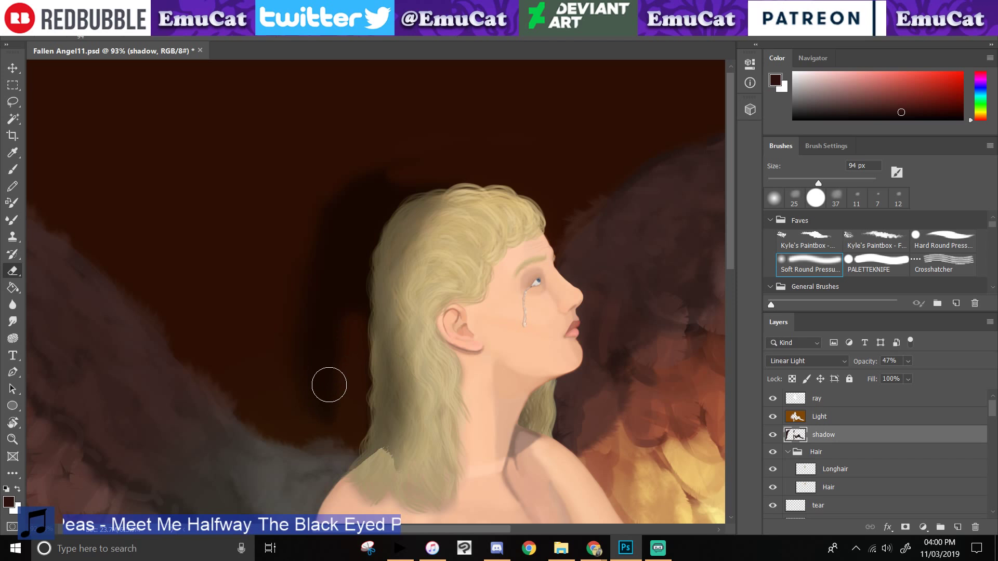
{"action": "key", "text": "ctrl+z"}
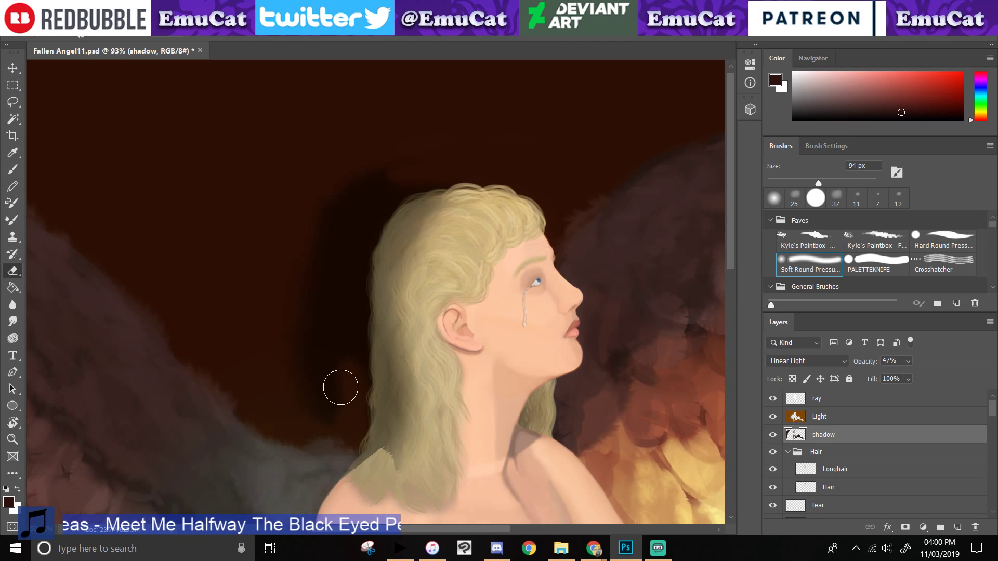
{"action": "mouse_move", "coordinate": [338, 303]}
{"action": "left_mouse_down"}
{"action": "mouse_move", "coordinate": [345, 296]}
{"action": "mouse_move", "coordinate": [347, 330]}
{"action": "left_mouse_up"}
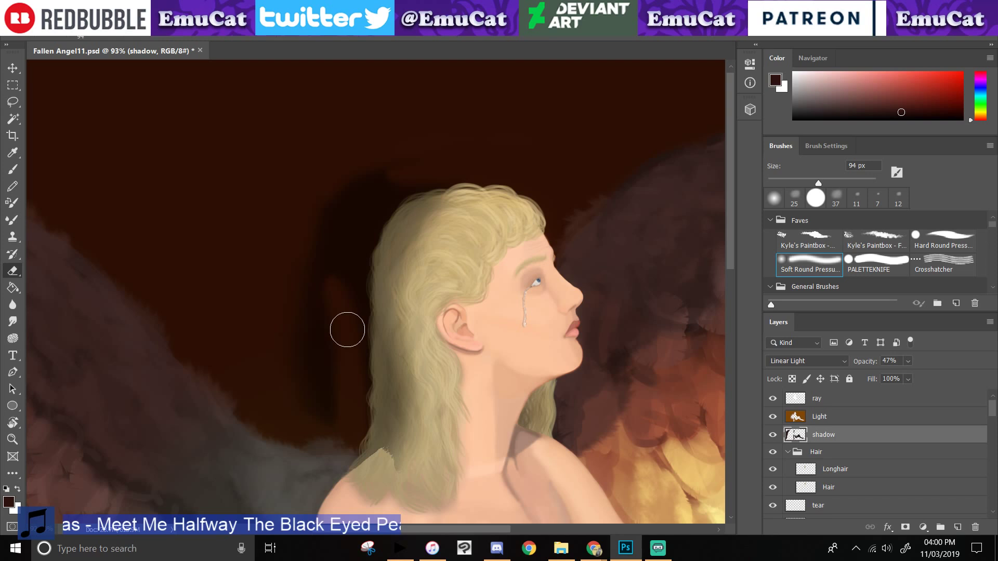
{"action": "left_click_drag", "start_coordinate": [347, 329], "coordinate": [325, 379]}
{"action": "left_click_drag", "start_coordinate": [298, 417], "coordinate": [277, 341]}
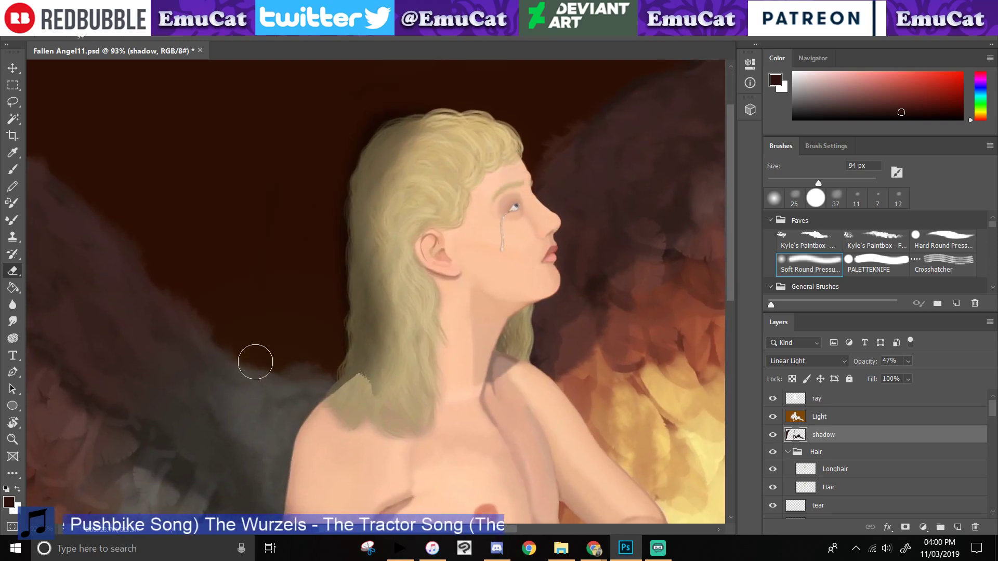
- Erase the dark shadow spill along the outer edge of the crown and back of the hair with a 17 px Soft Round Pressure Eraser
{"action": "left_click", "coordinate": [13, 440]}
{"action": "left_click_drag", "start_coordinate": [370, 183], "coordinate": [294, 401]}
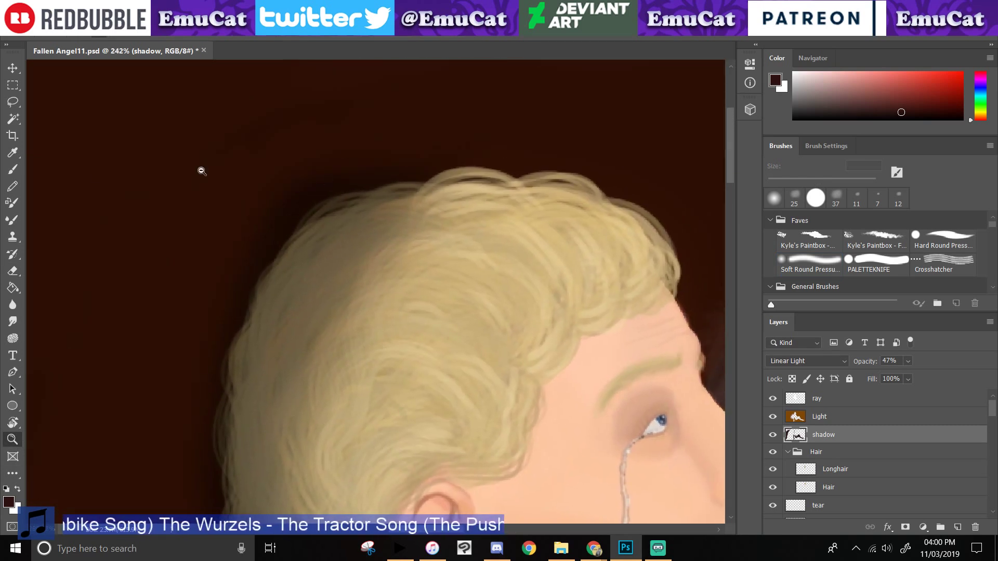
{"action": "left_click", "coordinate": [13, 270]}
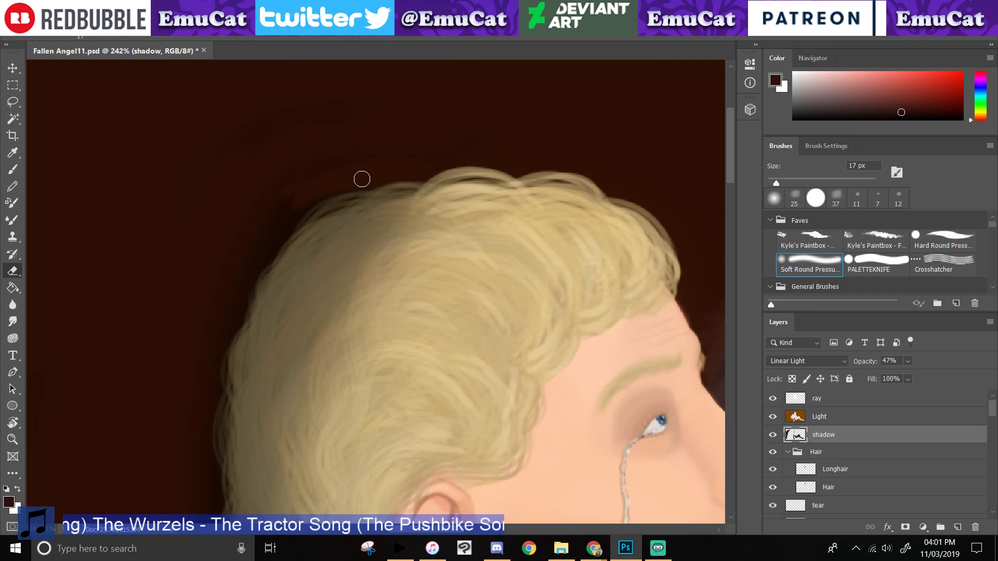
{"action": "key", "text": "comma"}
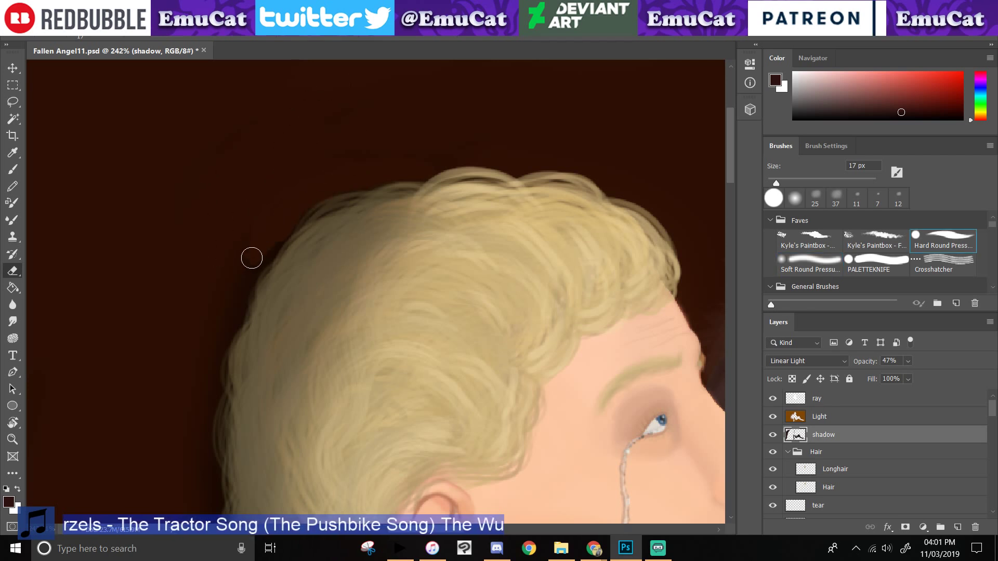
{"action": "left_click", "coordinate": [837, 263]}
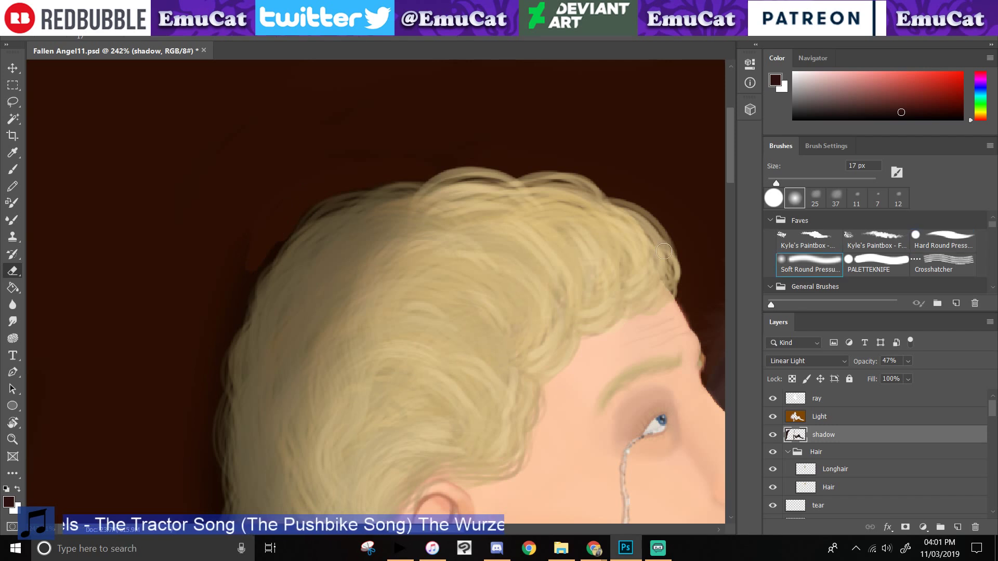
{"action": "mouse_move", "coordinate": [298, 206]}
{"action": "left_mouse_down"}
{"action": "mouse_move", "coordinate": [236, 282]}
{"action": "mouse_move", "coordinate": [255, 265]}
{"action": "mouse_move", "coordinate": [221, 330]}
{"action": "left_mouse_up"}
{"action": "key", "text": "ctrl+z"}
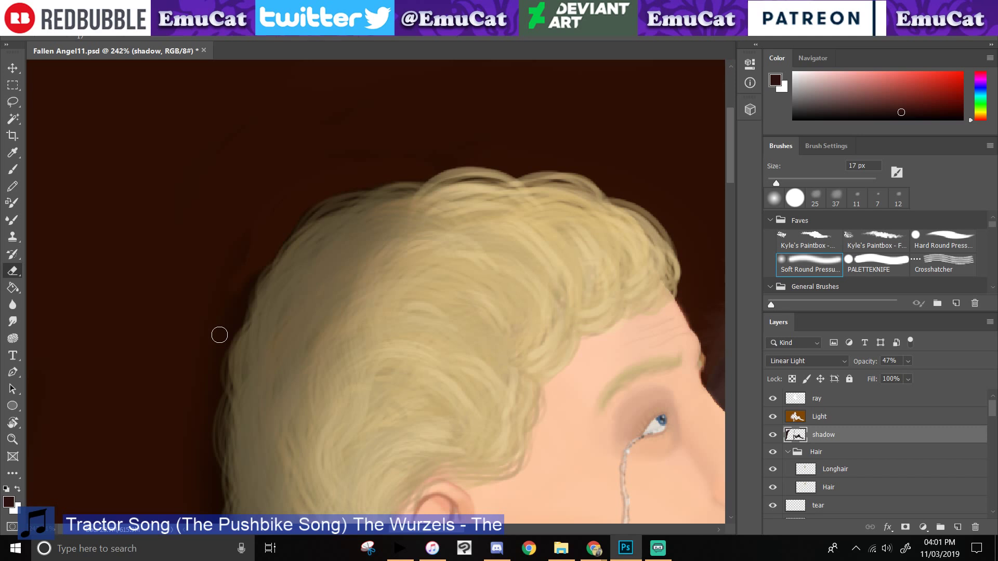
{"action": "mouse_move", "coordinate": [219, 335]}
{"action": "left_mouse_down"}
{"action": "mouse_move", "coordinate": [299, 209]}
{"action": "mouse_move", "coordinate": [299, 187]}
{"action": "left_mouse_up"}
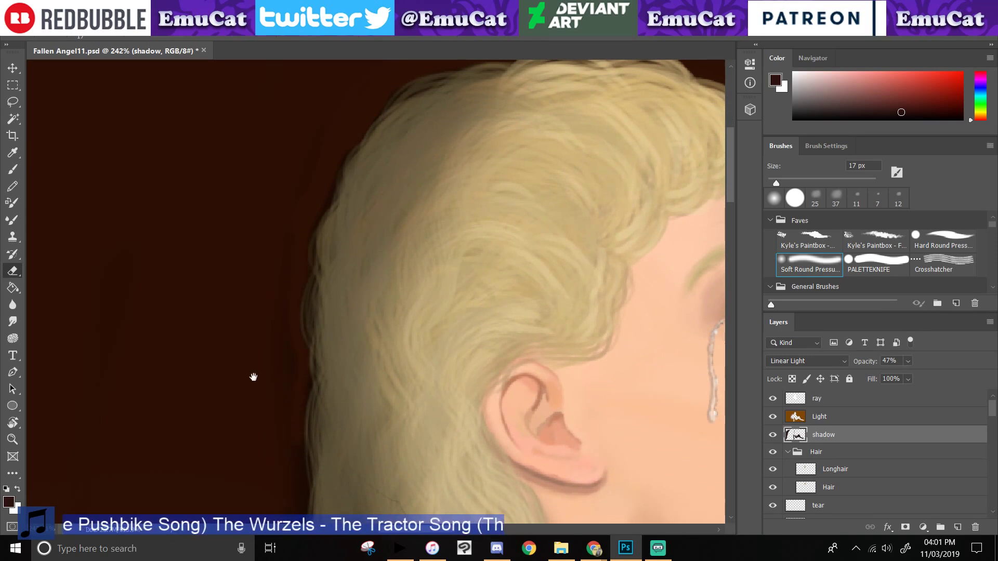
{"action": "mouse_move", "coordinate": [253, 377]}
{"action": "left_mouse_down"}
{"action": "mouse_move", "coordinate": [218, 173]}
{"action": "mouse_move", "coordinate": [263, 201]}
{"action": "left_mouse_up"}
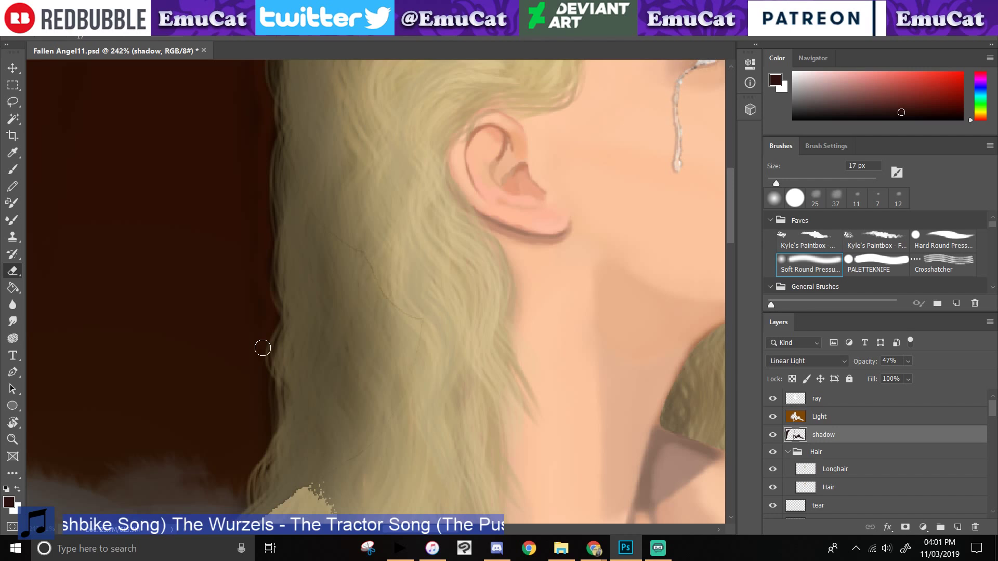
- Clear the shadow layer's spill from the background beside the lower back hair using freehand Lasso selections, and deselect
{"action": "mouse_move", "coordinate": [200, 456]}
{"action": "left_mouse_down"}
{"action": "mouse_move", "coordinate": [277, 367]}
{"action": "mouse_move", "coordinate": [305, 308]}
{"action": "left_mouse_up"}
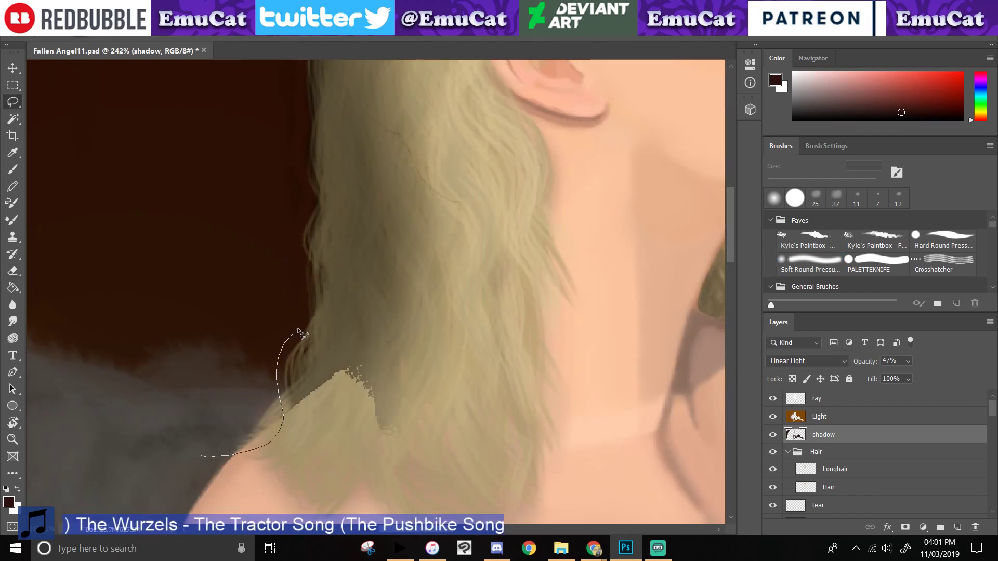
{"action": "mouse_move", "coordinate": [294, 244]}
{"action": "left_mouse_down"}
{"action": "mouse_move", "coordinate": [305, 112]}
{"action": "mouse_move", "coordinate": [179, 245]}
{"action": "mouse_move", "coordinate": [185, 261]}
{"action": "left_mouse_up"}
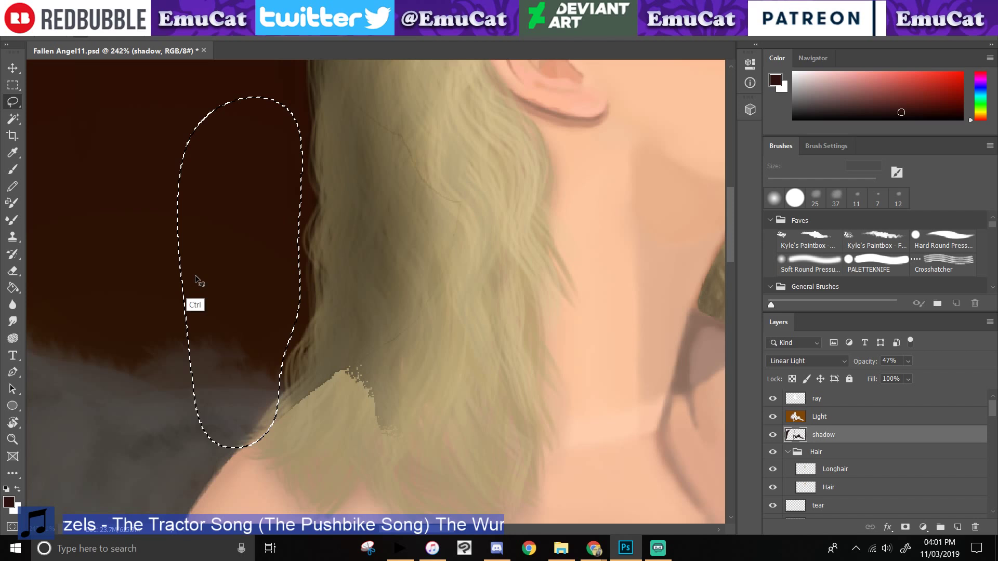
{"action": "right_click", "coordinate": [260, 304]}
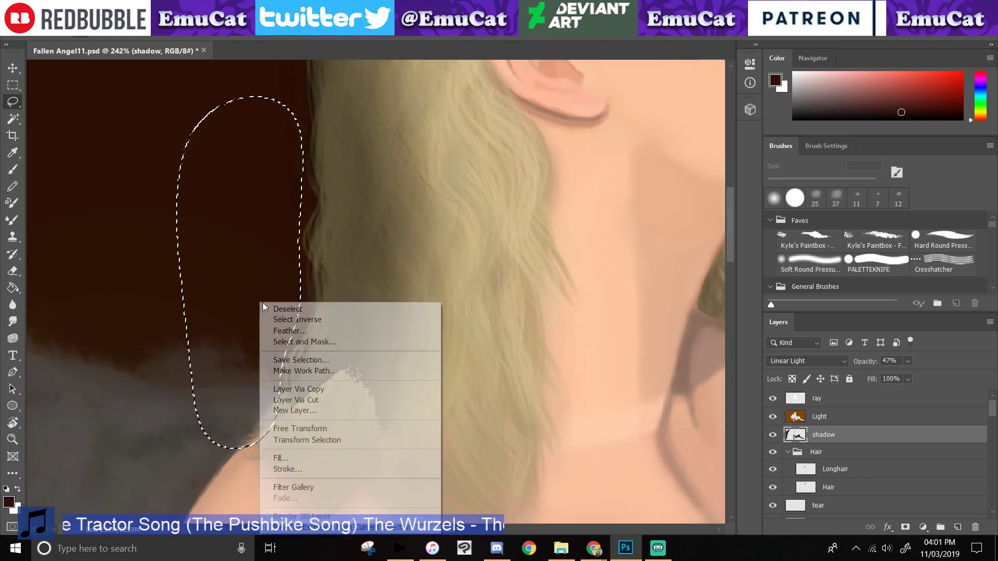
{"action": "left_click", "coordinate": [285, 320]}
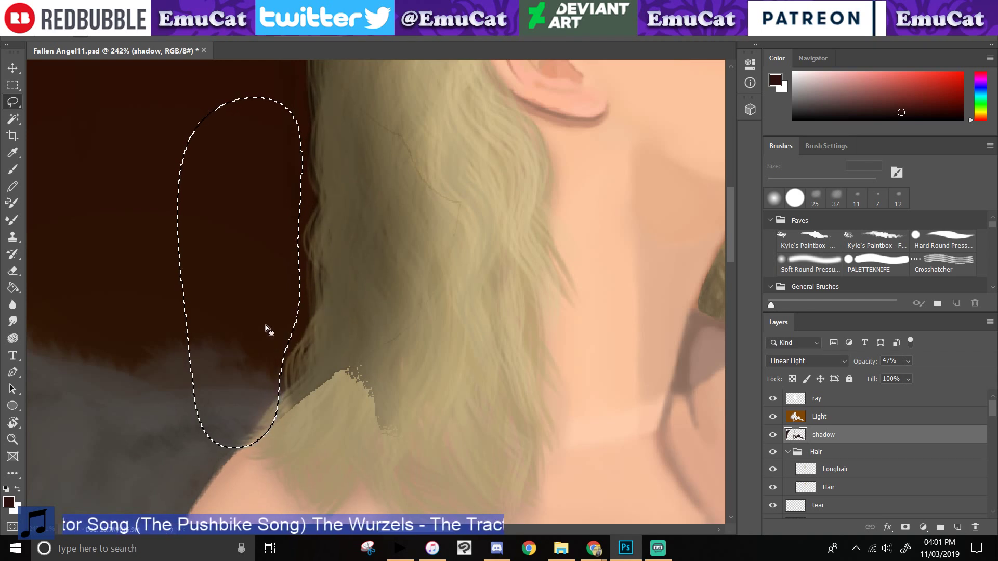
{"action": "left_click", "coordinate": [186, 206]}
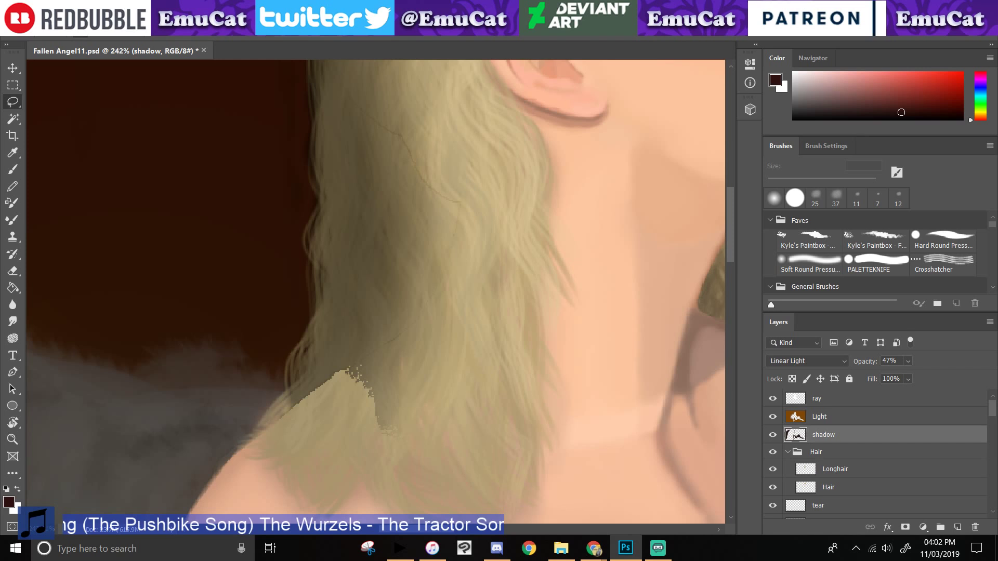
{"action": "mouse_move", "coordinate": [265, 396]}
{"action": "left_mouse_down"}
{"action": "mouse_move", "coordinate": [312, 216]}
{"action": "mouse_move", "coordinate": [302, 156]}
{"action": "mouse_move", "coordinate": [152, 256]}
{"action": "mouse_move", "coordinate": [193, 338]}
{"action": "left_mouse_up"}
{"action": "mouse_move", "coordinate": [255, 197]}
{"action": "left_mouse_down"}
{"action": "mouse_move", "coordinate": [269, 252]}
{"action": "mouse_move", "coordinate": [305, 470]}
{"action": "left_mouse_up"}
{"action": "key", "text": "ctrl+d"}
- Clear the remaining shadow spill from the background behind and above the crown with freehand Lasso selections, and deselect
{"action": "mouse_move", "coordinate": [283, 213]}
{"action": "left_mouse_down"}
{"action": "mouse_move", "coordinate": [293, 374]}
{"action": "mouse_move", "coordinate": [329, 402]}
{"action": "mouse_move", "coordinate": [356, 374]}
{"action": "mouse_move", "coordinate": [353, 196]}
{"action": "mouse_move", "coordinate": [367, 127]}
{"action": "left_mouse_up"}
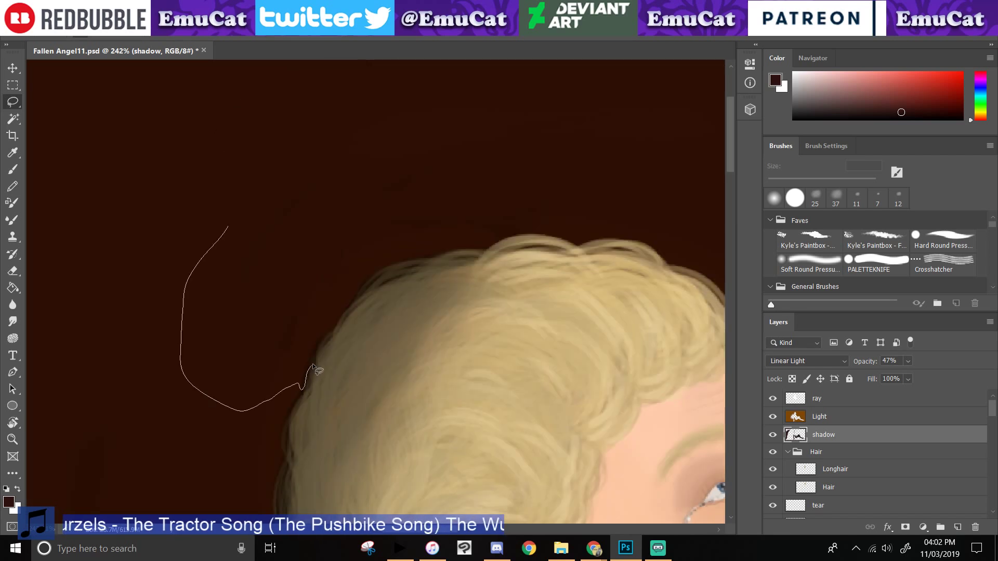
{"action": "mouse_move", "coordinate": [313, 363]}
{"action": "left_mouse_down"}
{"action": "mouse_move", "coordinate": [343, 300]}
{"action": "mouse_move", "coordinate": [384, 262]}
{"action": "mouse_move", "coordinate": [382, 191]}
{"action": "mouse_move", "coordinate": [215, 194]}
{"action": "mouse_move", "coordinate": [218, 226]}
{"action": "left_mouse_up"}
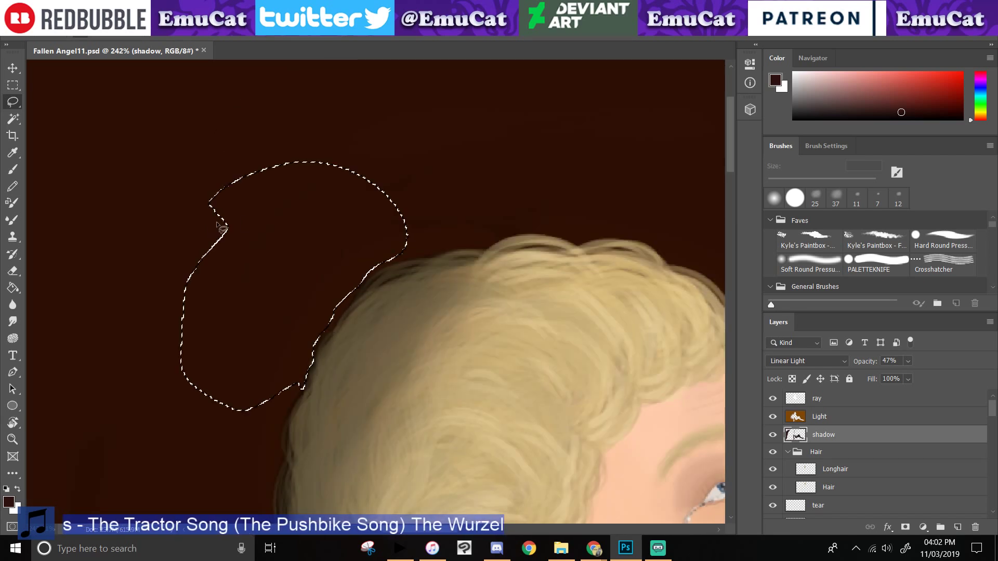
{"action": "mouse_move", "coordinate": [471, 101]}
{"action": "left_mouse_down"}
{"action": "mouse_move", "coordinate": [346, 115]}
{"action": "mouse_move", "coordinate": [303, 176]}
{"action": "mouse_move", "coordinate": [333, 242]}
{"action": "mouse_move", "coordinate": [429, 245]}
{"action": "left_mouse_up"}
{"action": "left_click_drag", "start_coordinate": [558, 219], "coordinate": [498, 65]}
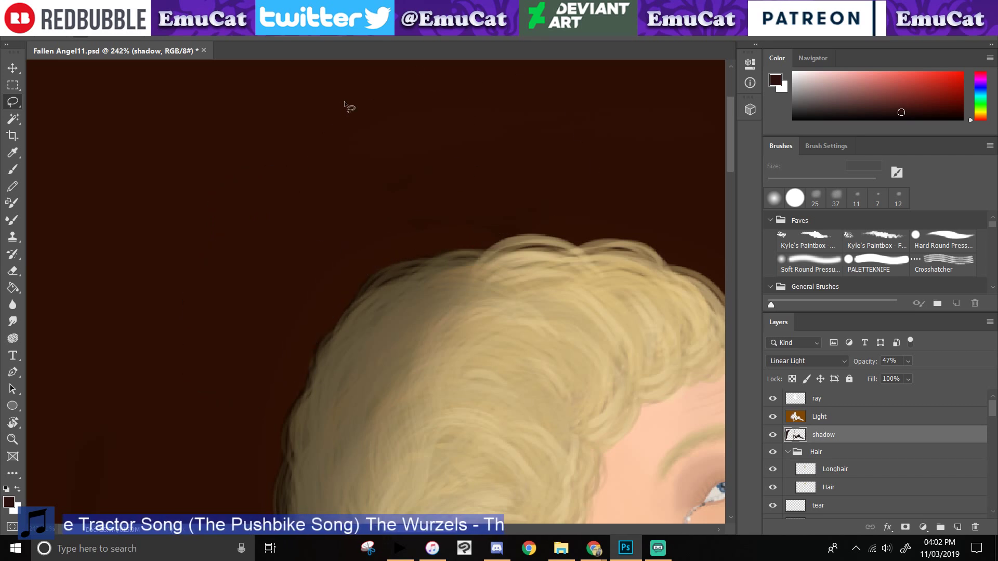
{"action": "right_click", "coordinate": [104, 175]}
{"action": "left_click", "coordinate": [131, 191]}
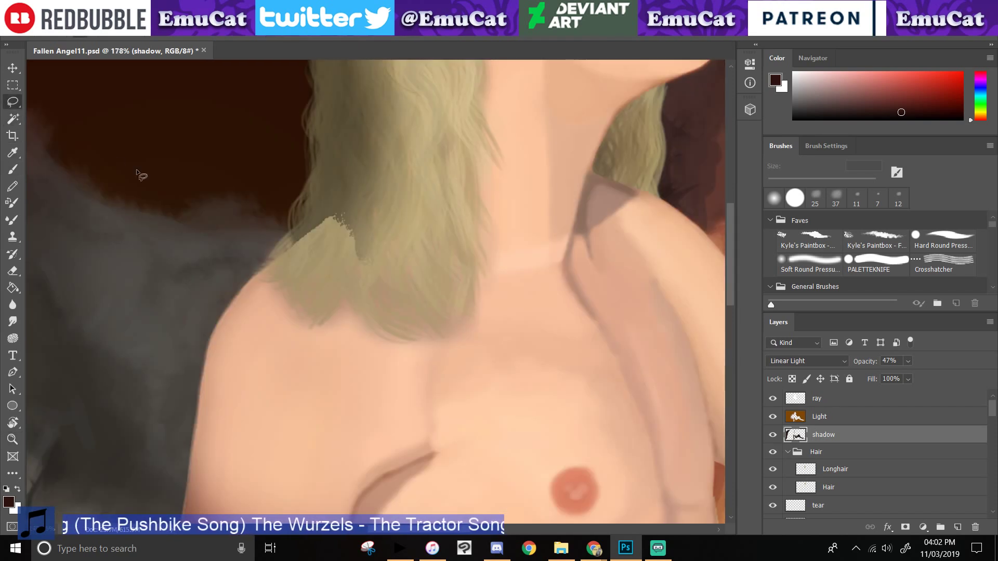
- Lasso the unshaded patch of hair above the shoulder, fill it with the dark shadow color, and deselect
{"action": "mouse_move", "coordinate": [284, 204]}
{"action": "left_mouse_down"}
{"action": "mouse_move", "coordinate": [217, 279]}
{"action": "mouse_move", "coordinate": [262, 273]}
{"action": "left_mouse_up"}
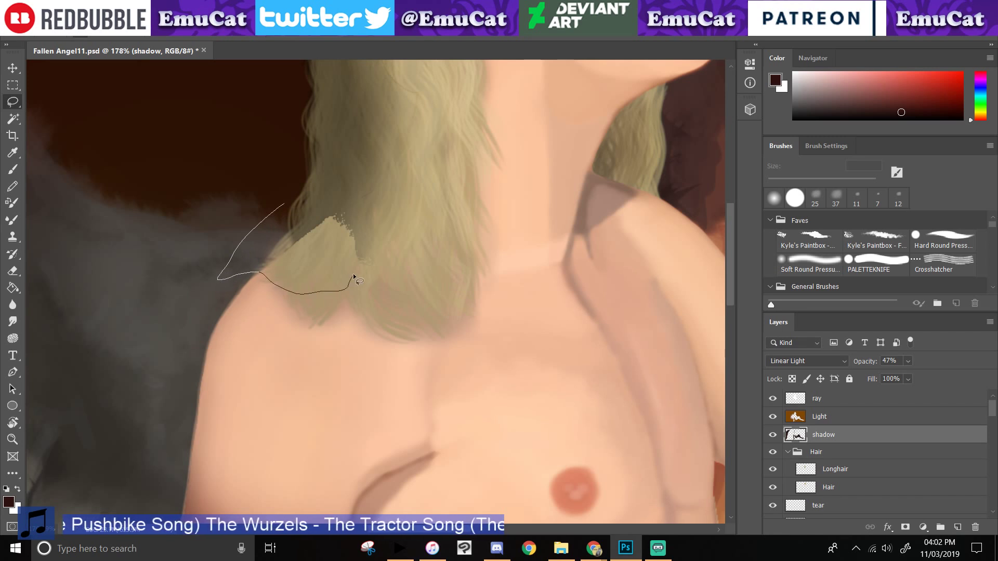
{"action": "left_click_drag", "start_coordinate": [364, 202], "coordinate": [285, 203]}
{"action": "key", "text": "g"}
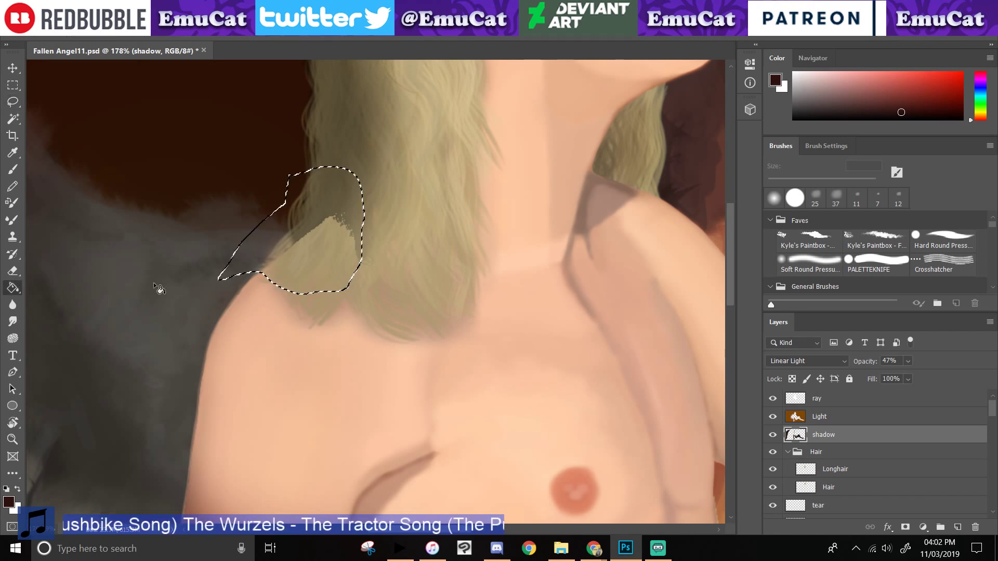
{"action": "left_click", "coordinate": [276, 256]}
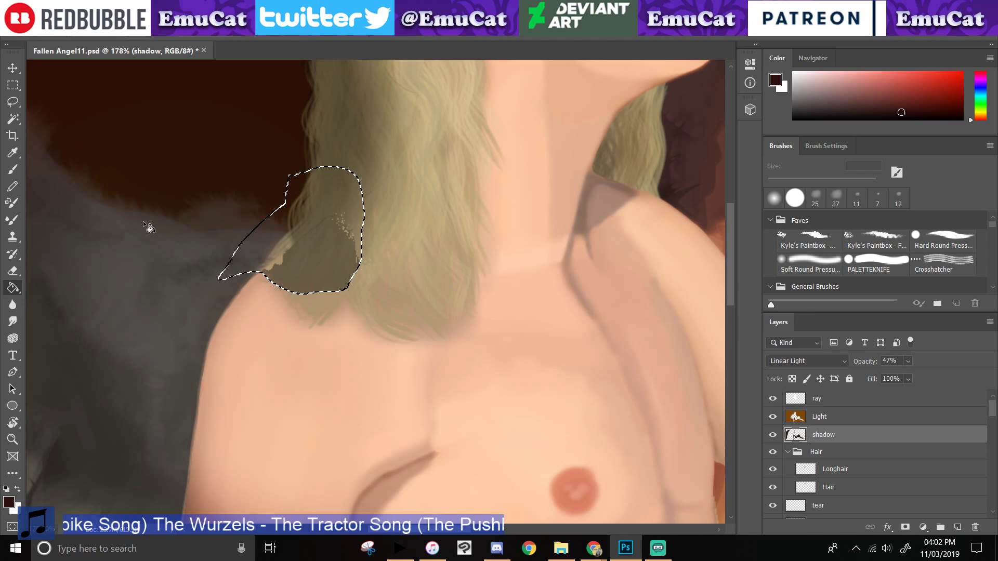
{"action": "right_click", "coordinate": [168, 250]}
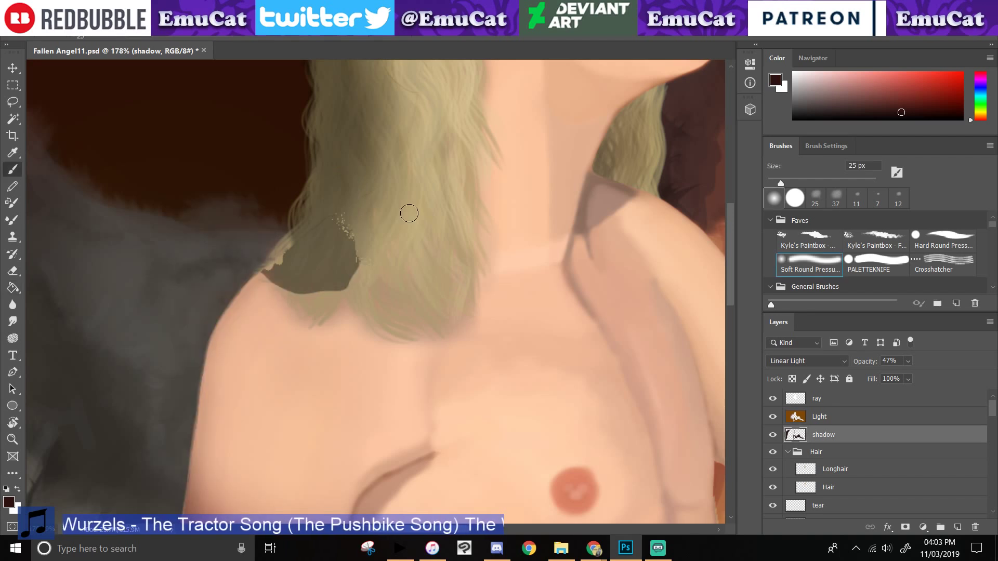
- Paint over the gaps in the filled patch and extend the shadow to the hair tips with a 25 px Soft Round Pressure brush
{"action": "mouse_move", "coordinate": [274, 269]}
{"action": "left_mouse_down"}
{"action": "mouse_move", "coordinate": [303, 240]}
{"action": "mouse_move", "coordinate": [271, 276]}
{"action": "mouse_move", "coordinate": [305, 236]}
{"action": "left_mouse_up"}
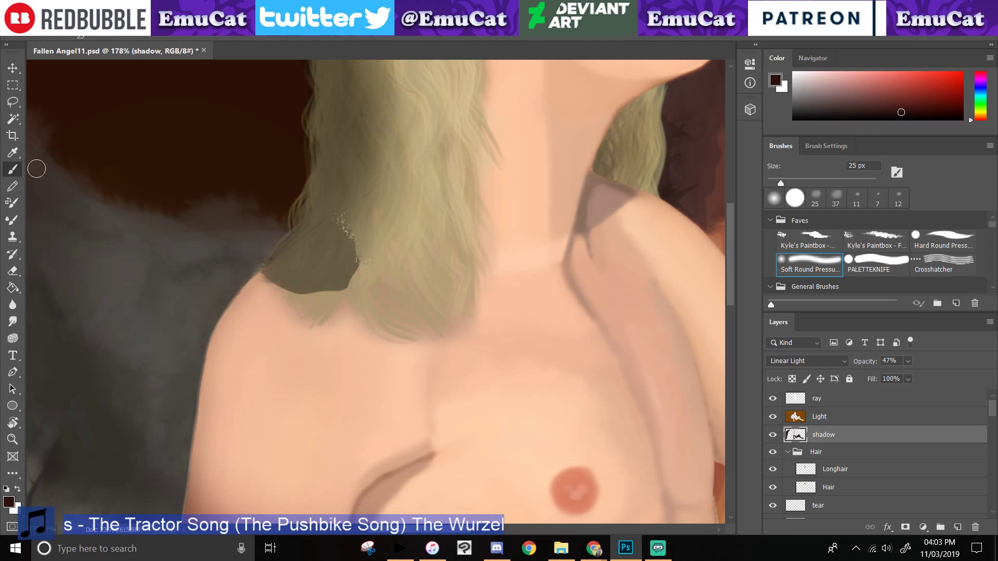
{"action": "mouse_move", "coordinate": [346, 271]}
{"action": "left_mouse_down"}
{"action": "mouse_move", "coordinate": [325, 307]}
{"action": "mouse_move", "coordinate": [299, 325]}
{"action": "mouse_move", "coordinate": [288, 260]}
{"action": "mouse_move", "coordinate": [273, 271]}
{"action": "mouse_move", "coordinate": [287, 266]}
{"action": "mouse_move", "coordinate": [282, 295]}
{"action": "left_mouse_up"}
{"action": "left_click_drag", "start_coordinate": [345, 292], "coordinate": [359, 209]}
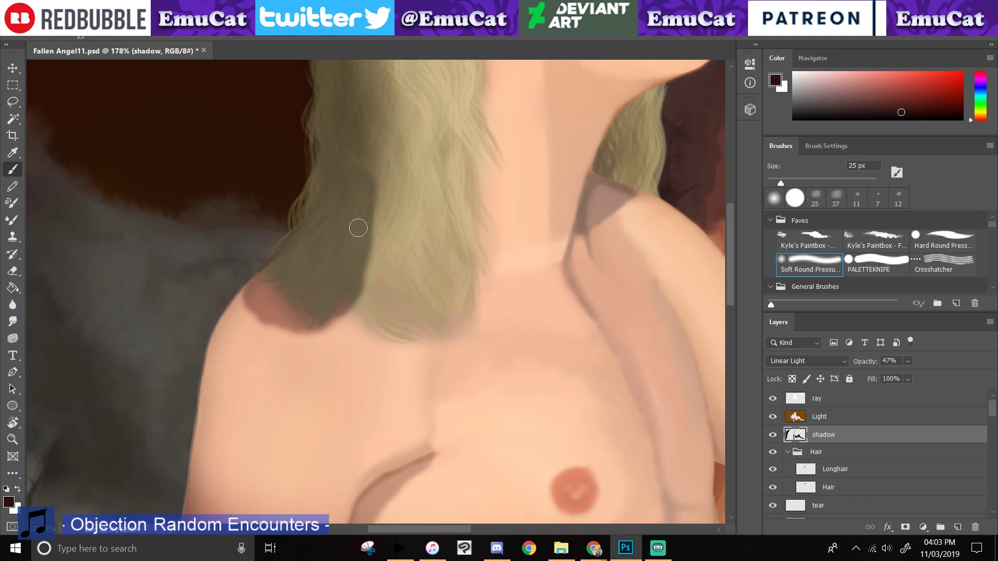
{"action": "left_click_drag", "start_coordinate": [281, 310], "coordinate": [269, 445]}
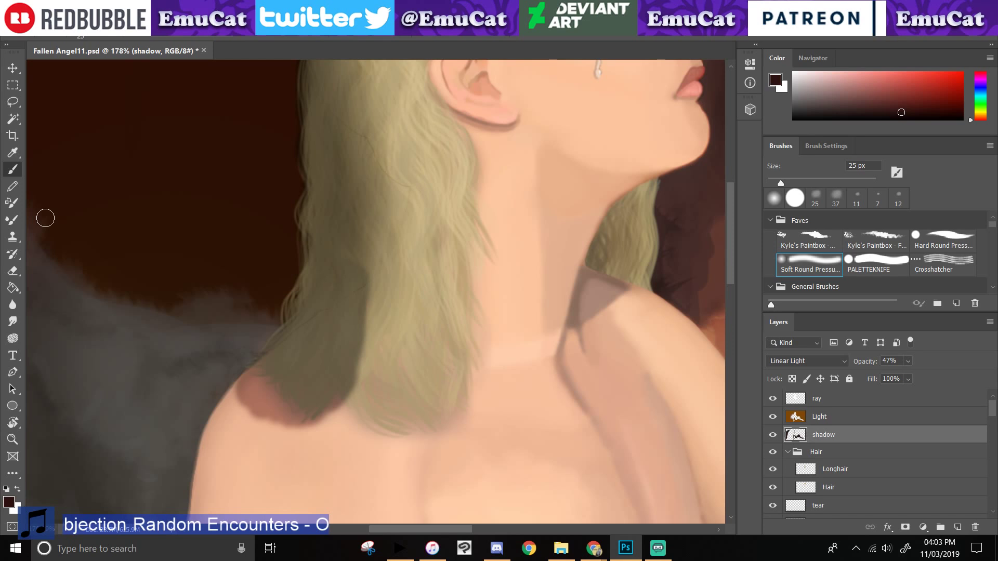
- Soften the inner edge of the lower hair shadow with a 99 px Eraser and erase the spill on the shoulder at 31 px
{"action": "key", "text": "e"}
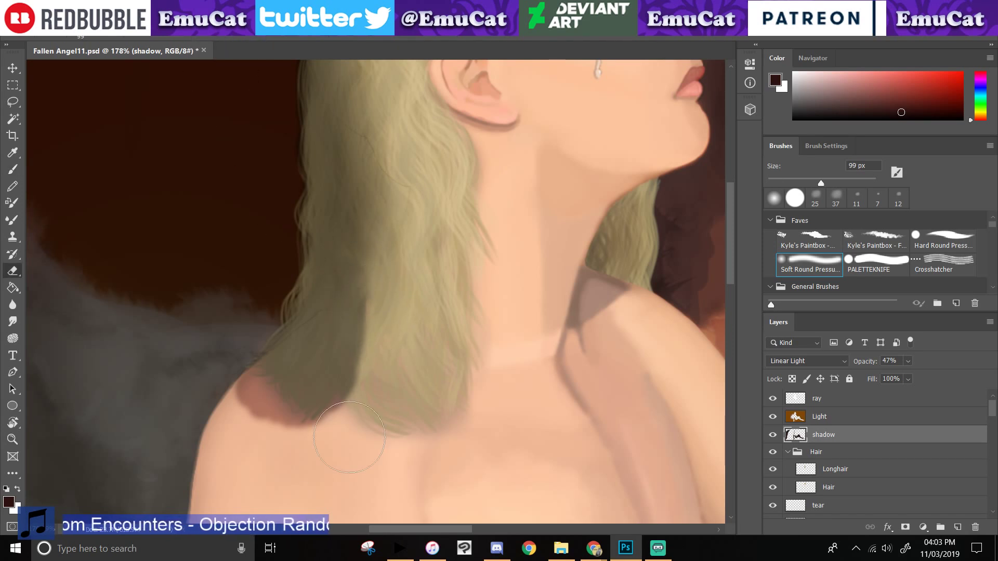
{"action": "left_click_drag", "start_coordinate": [367, 357], "coordinate": [311, 446]}
{"action": "left_click_drag", "start_coordinate": [387, 344], "coordinate": [298, 457]}
{"action": "left_click_drag", "start_coordinate": [384, 302], "coordinate": [303, 462]}
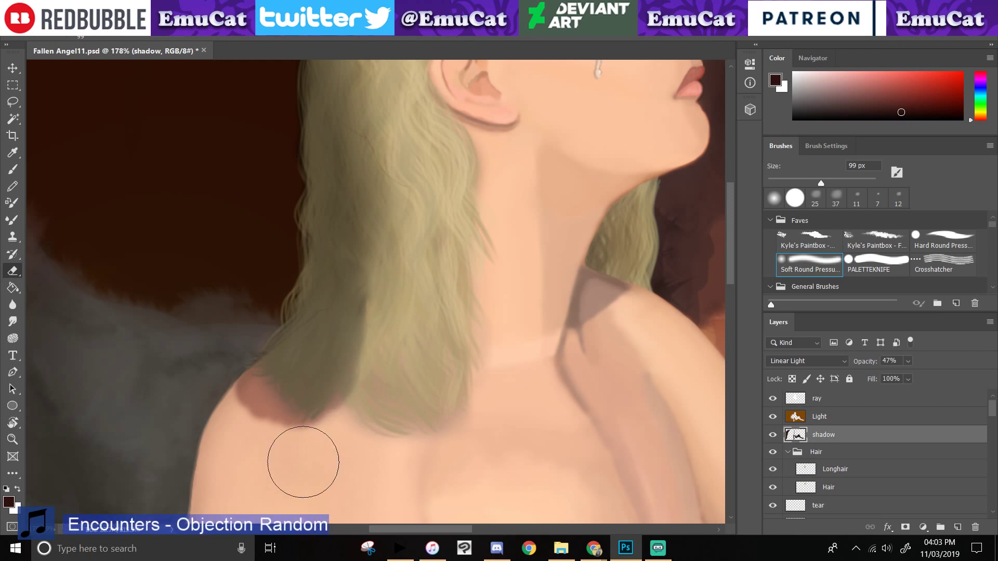
{"action": "left_click_drag", "start_coordinate": [376, 300], "coordinate": [344, 368]}
{"action": "left_click_drag", "start_coordinate": [387, 296], "coordinate": [234, 473]}
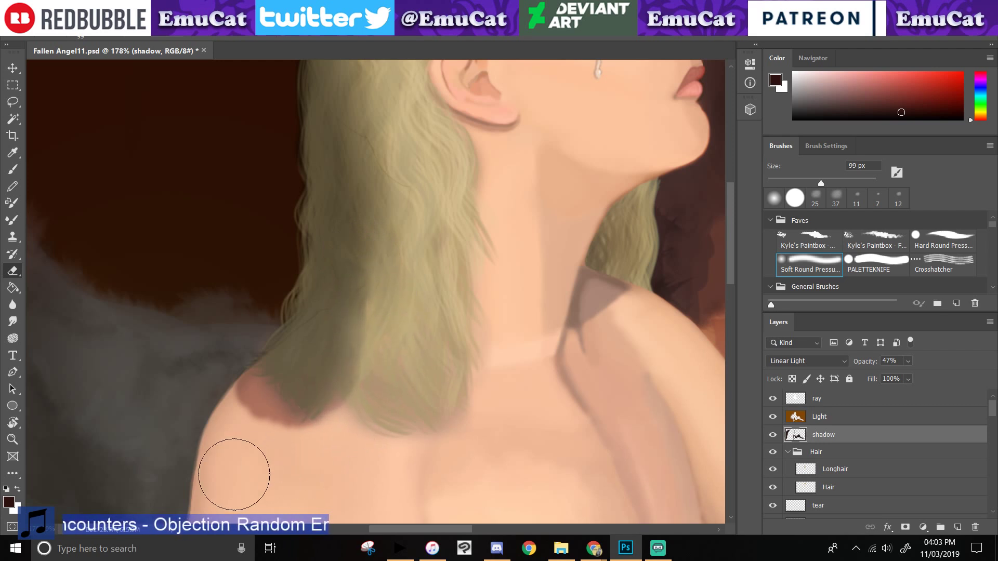
{"action": "left_click_drag", "start_coordinate": [338, 362], "coordinate": [226, 436]}
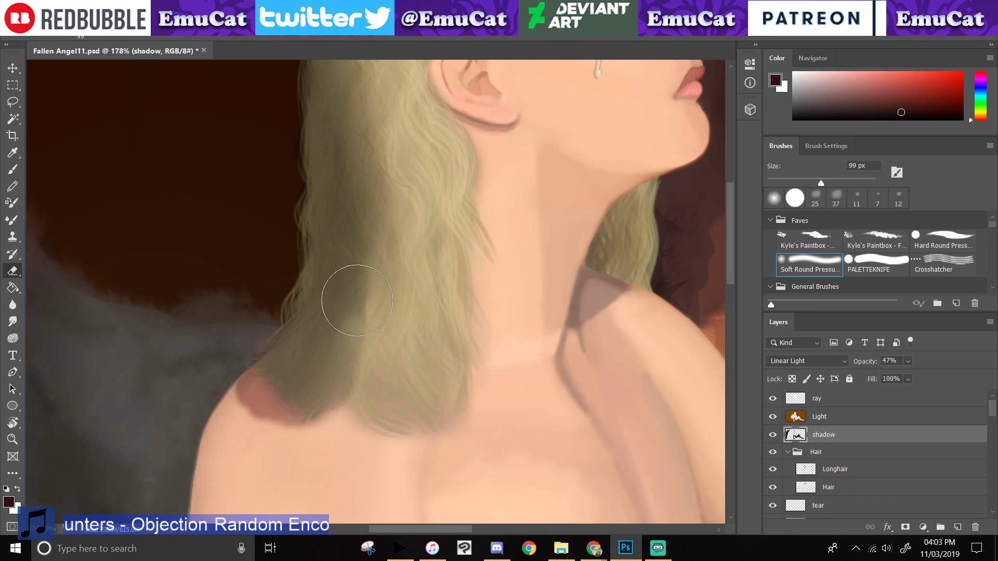
{"action": "mouse_move", "coordinate": [357, 300]}
{"action": "left_mouse_down"}
{"action": "mouse_move", "coordinate": [278, 350]}
{"action": "mouse_move", "coordinate": [301, 451]}
{"action": "mouse_move", "coordinate": [219, 386]}
{"action": "mouse_move", "coordinate": [311, 455]}
{"action": "mouse_move", "coordinate": [312, 441]}
{"action": "mouse_move", "coordinate": [290, 475]}
{"action": "mouse_move", "coordinate": [345, 434]}
{"action": "left_mouse_up"}
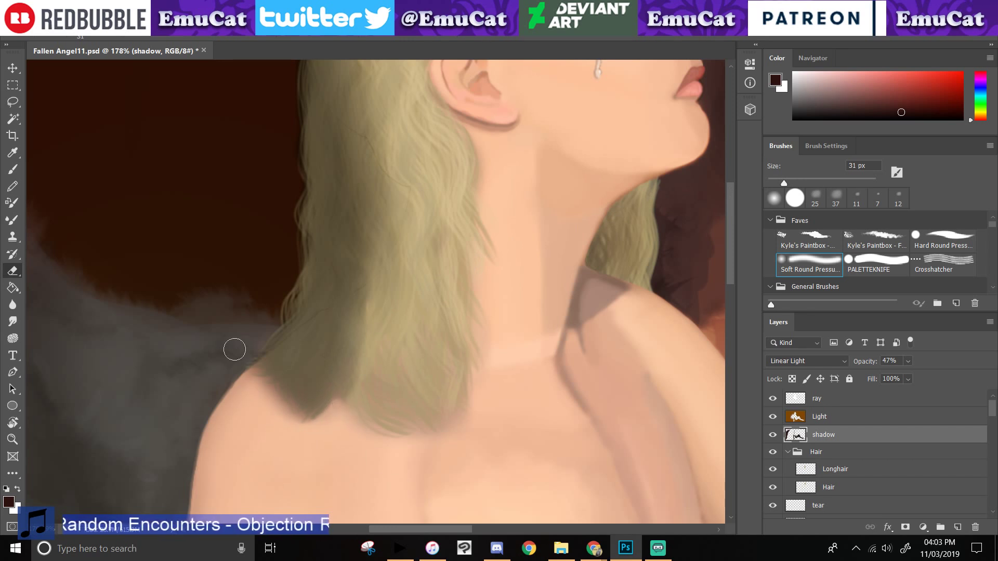
- Deepen the shadow on the lower back hair with a 108 px Soft Round Pressure brush, and undo the stroke tried across the crown
{"action": "left_click_drag", "start_coordinate": [137, 246], "coordinate": [135, 318]}
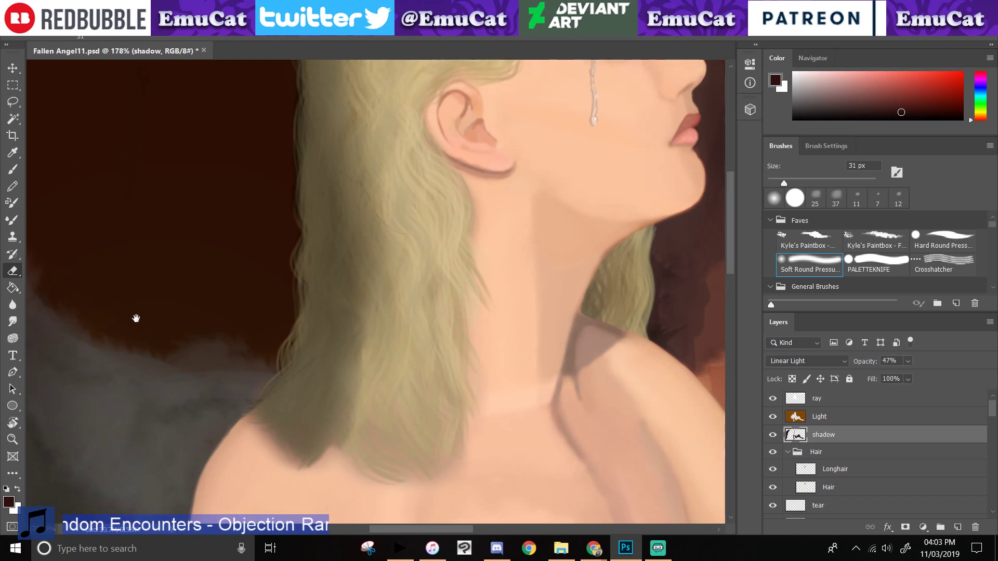
{"action": "left_click_drag", "start_coordinate": [135, 319], "coordinate": [136, 338]}
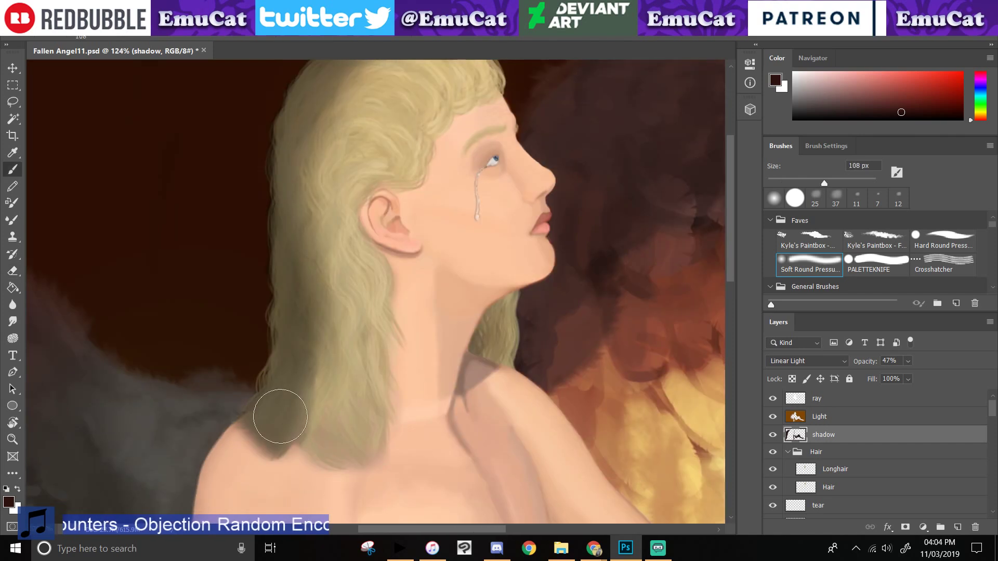
{"action": "left_click_drag", "start_coordinate": [286, 423], "coordinate": [306, 315]}
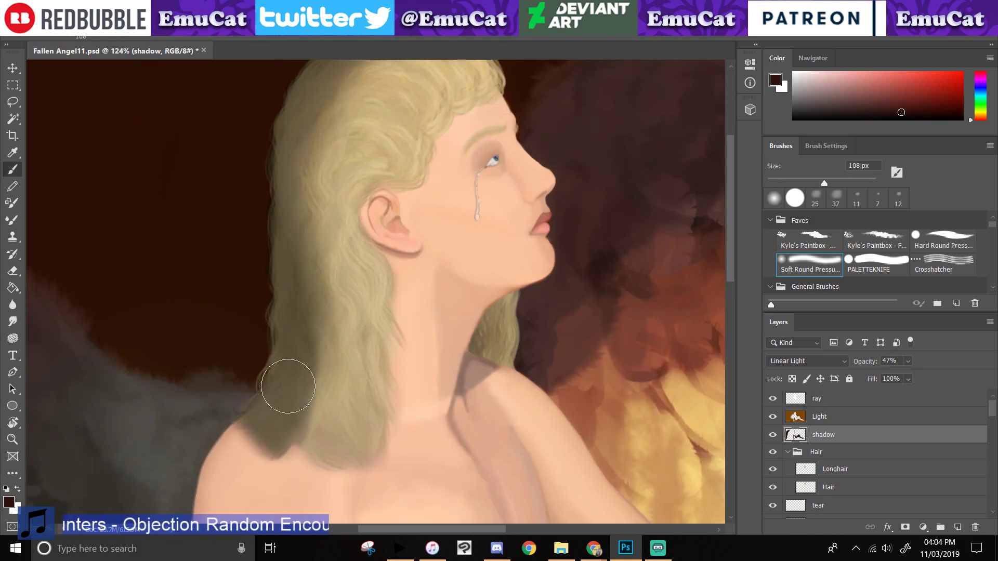
{"action": "scroll", "coordinate": [270, 283], "scroll_direction": "up", "scroll_amount": 5}
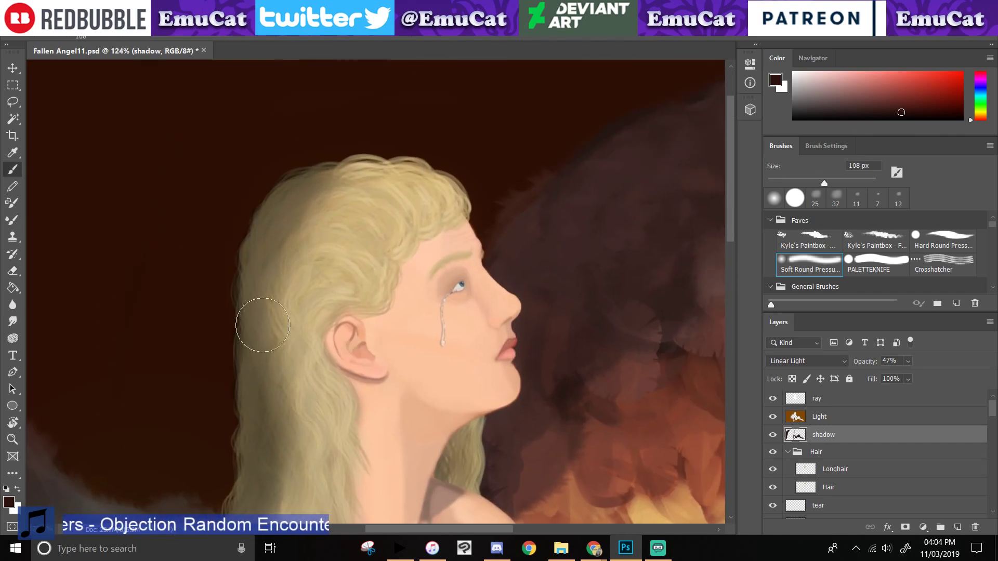
{"action": "left_click_drag", "start_coordinate": [318, 176], "coordinate": [287, 292]}
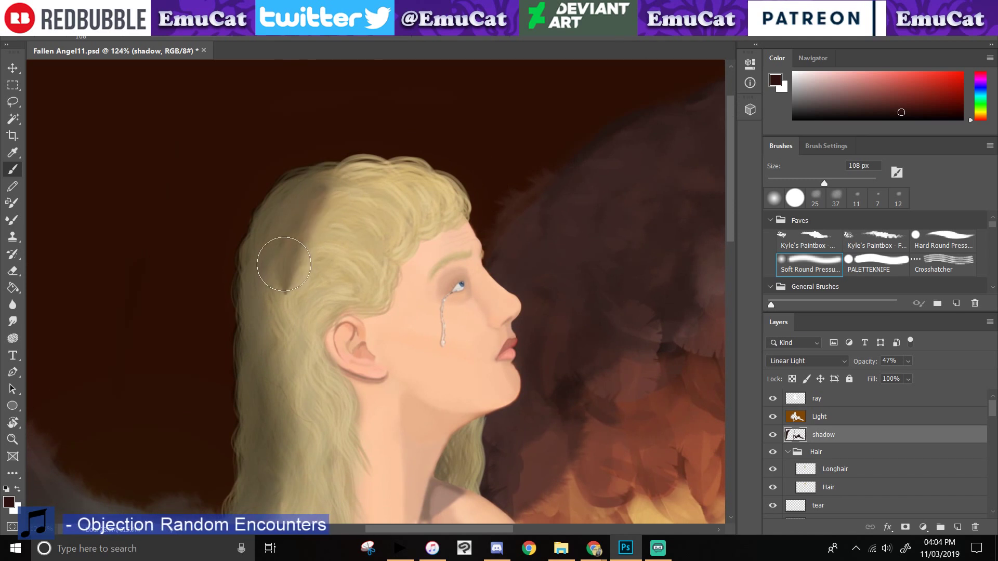
{"action": "key", "text": "ctrl+z"}
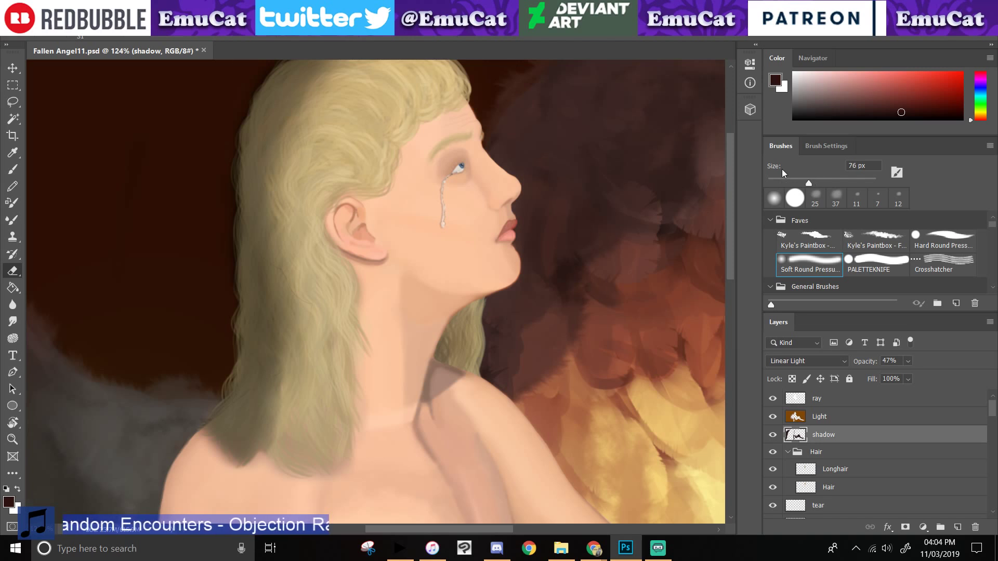
- Soften the inner edge of the back hair shadow from the crown to the tips with a 76 px Eraser
{"action": "left_click", "coordinate": [248, 37]}
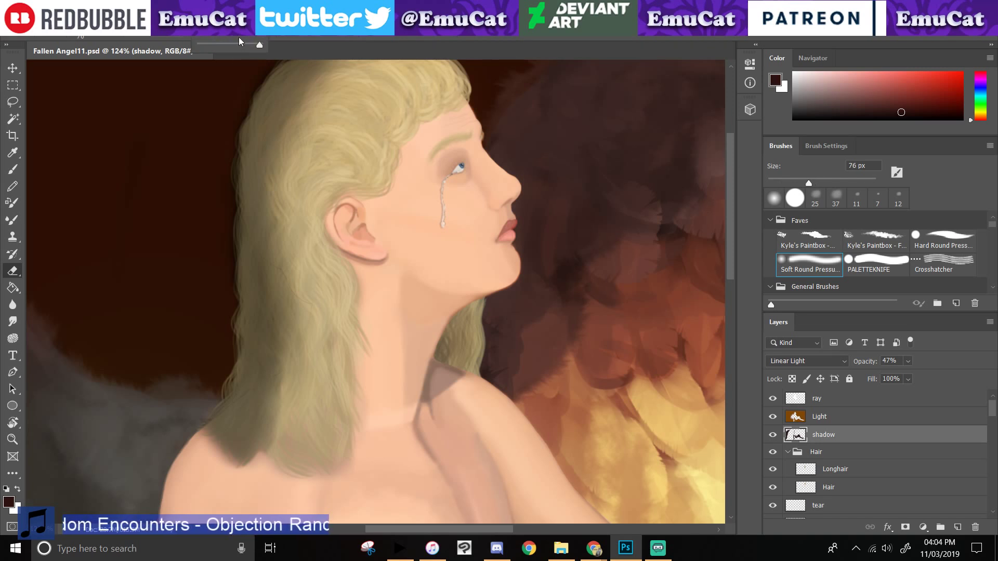
{"action": "mouse_move", "coordinate": [348, 203]}
{"action": "left_mouse_down"}
{"action": "mouse_move", "coordinate": [381, 238]}
{"action": "mouse_move", "coordinate": [404, 236]}
{"action": "left_mouse_up"}
{"action": "mouse_move", "coordinate": [386, 111]}
{"action": "left_mouse_down"}
{"action": "mouse_move", "coordinate": [413, 89]}
{"action": "mouse_move", "coordinate": [347, 219]}
{"action": "mouse_move", "coordinate": [357, 289]}
{"action": "mouse_move", "coordinate": [344, 460]}
{"action": "mouse_move", "coordinate": [323, 504]}
{"action": "left_mouse_up"}
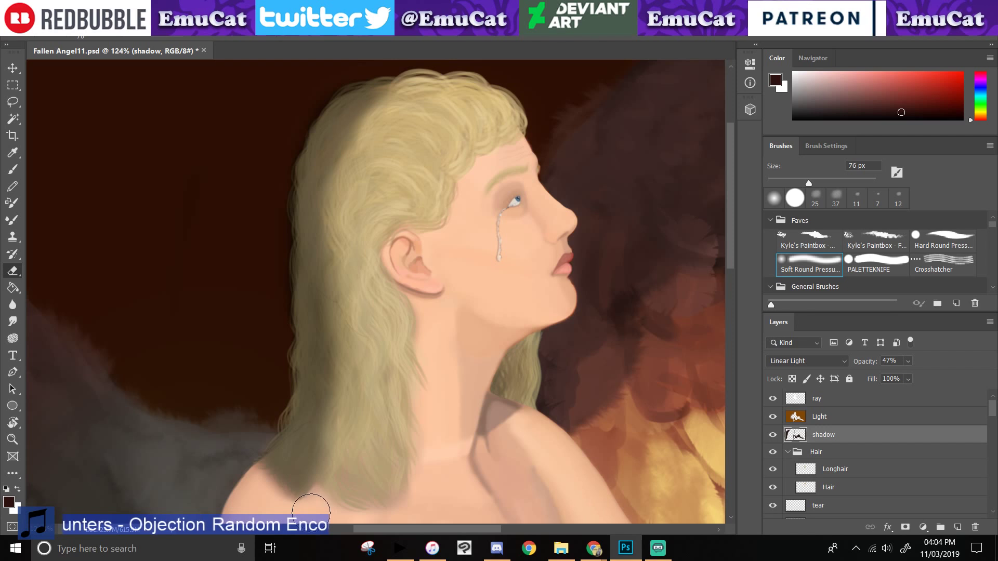
{"action": "mouse_move", "coordinate": [311, 513]}
{"action": "left_mouse_down"}
{"action": "mouse_move", "coordinate": [334, 421]}
{"action": "mouse_move", "coordinate": [304, 490]}
{"action": "left_mouse_up"}
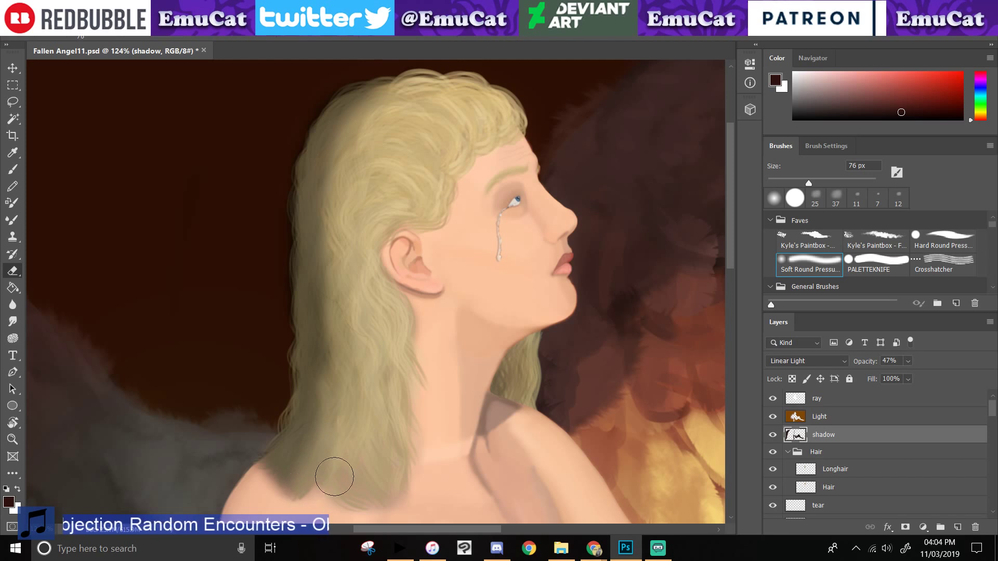
- Undo a trial 75 px stroke on the lower hair and paint shadow broadly over the back hair with the textured brush at 98 px
{"action": "left_click", "coordinate": [13, 169]}
{"action": "mouse_move", "coordinate": [324, 433]}
{"action": "left_mouse_down"}
{"action": "mouse_move", "coordinate": [302, 489]}
{"action": "mouse_move", "coordinate": [300, 459]}
{"action": "left_mouse_up"}
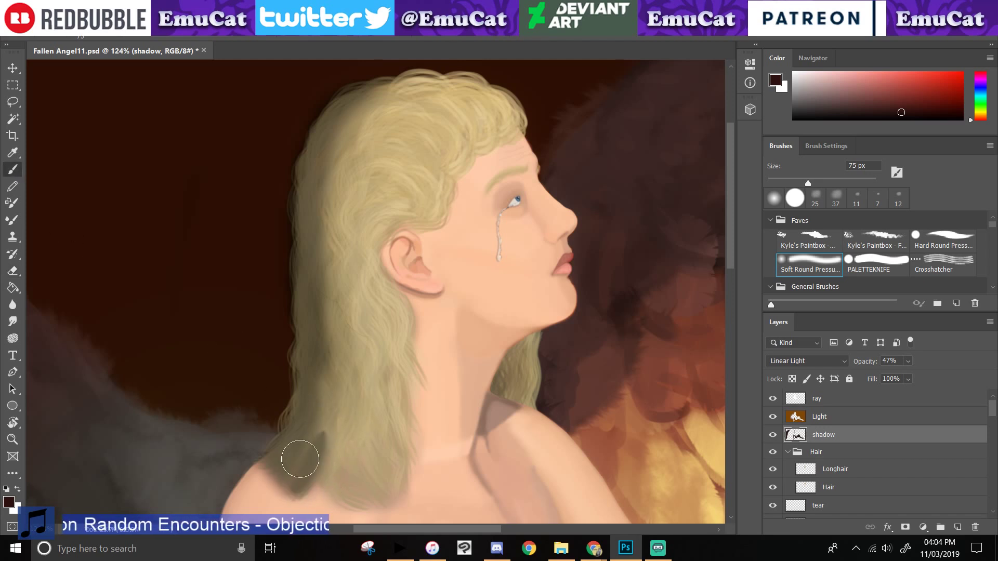
{"action": "key", "text": "ctrl+z"}
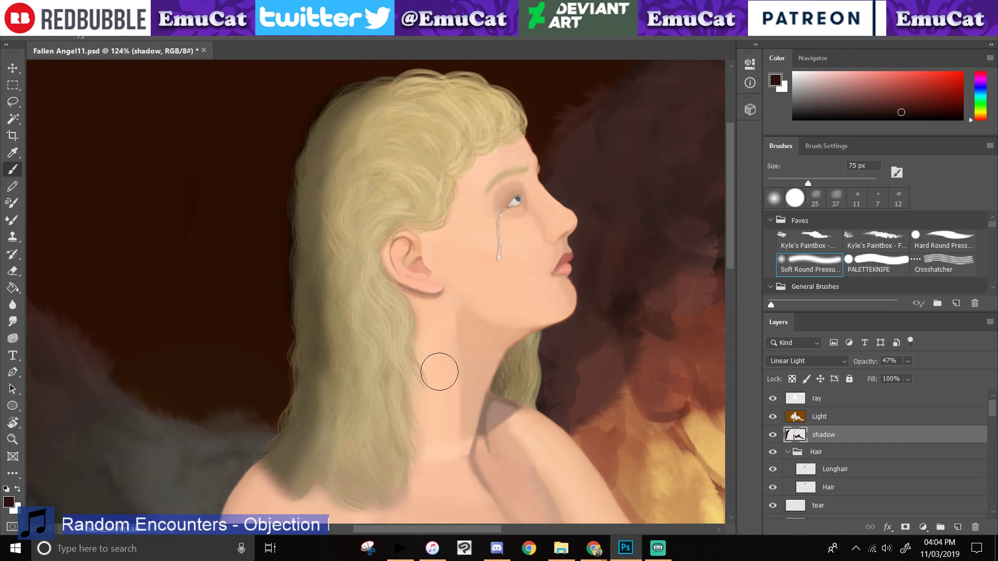
{"action": "left_click", "coordinate": [814, 199]}
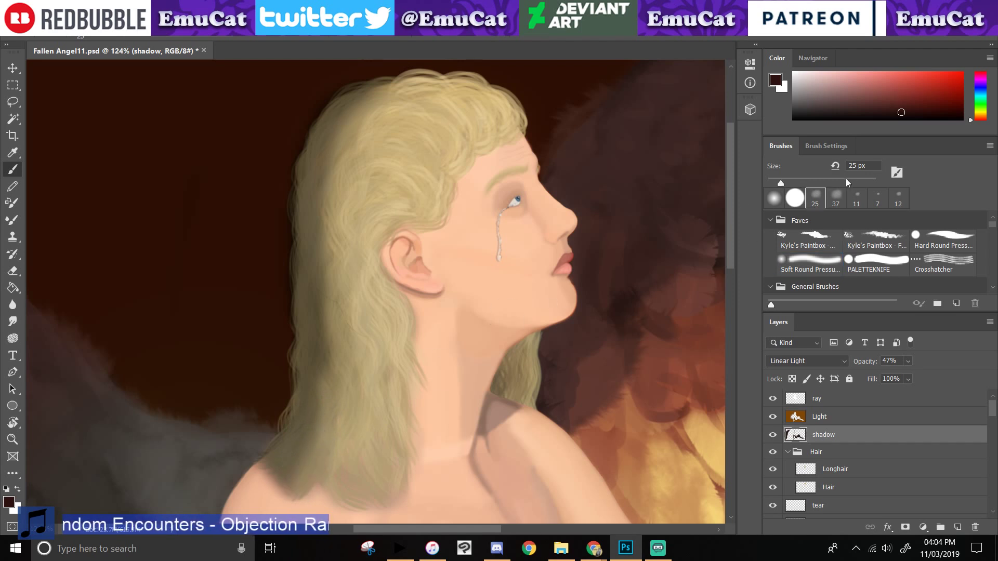
{"action": "left_click", "coordinate": [820, 183]}
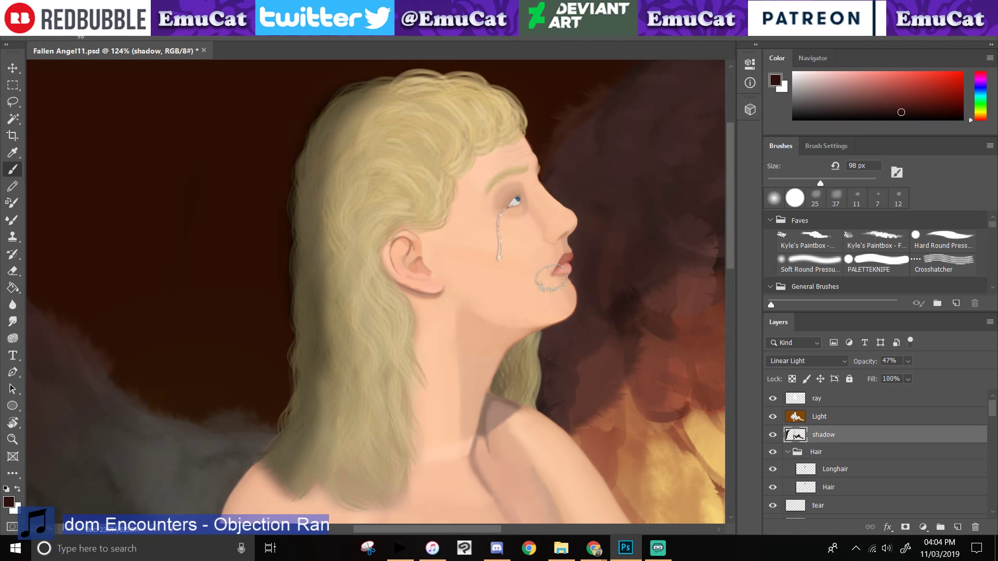
{"action": "left_click_drag", "start_coordinate": [340, 375], "coordinate": [335, 423]}
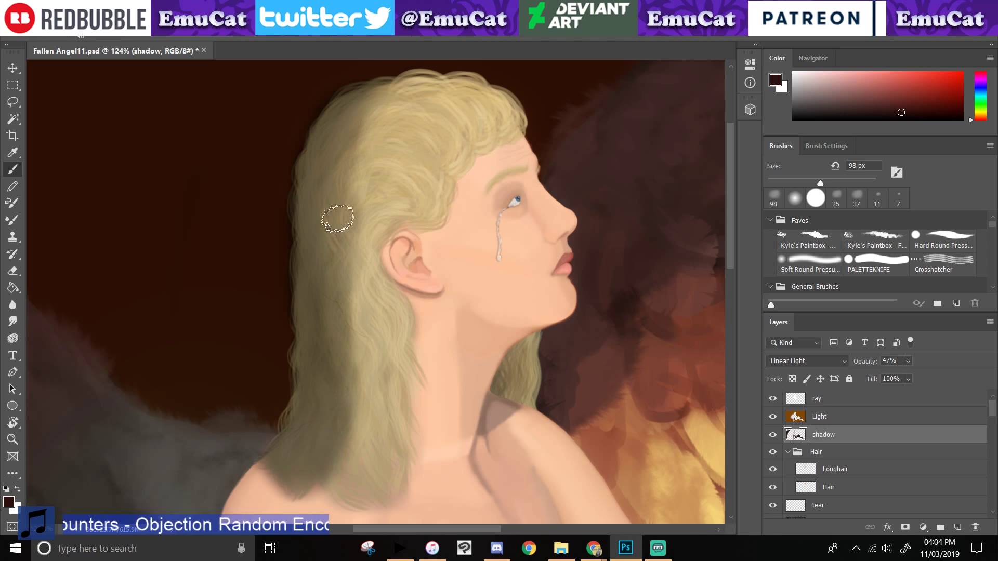
{"action": "left_click_drag", "start_coordinate": [338, 210], "coordinate": [337, 319]}
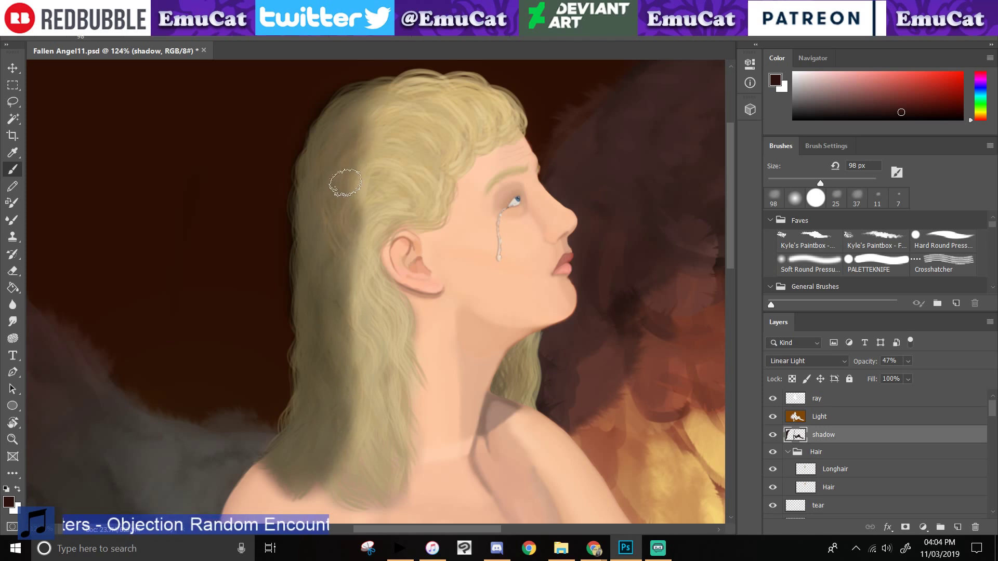
{"action": "mouse_move", "coordinate": [418, 97]}
{"action": "left_mouse_down"}
{"action": "mouse_move", "coordinate": [359, 159]}
{"action": "mouse_move", "coordinate": [395, 112]}
{"action": "mouse_move", "coordinate": [363, 218]}
{"action": "mouse_move", "coordinate": [349, 339]}
{"action": "left_mouse_up"}
- Paint smaller shadows in the lower front locks, behind the ear and across the crown with the textured brush at 41 px
{"action": "mouse_move", "coordinate": [338, 439]}
{"action": "left_mouse_down"}
{"action": "mouse_move", "coordinate": [291, 368]}
{"action": "mouse_move", "coordinate": [316, 439]}
{"action": "mouse_move", "coordinate": [291, 411]}
{"action": "left_mouse_up"}
{"action": "left_click_drag", "start_coordinate": [279, 377], "coordinate": [288, 356]}
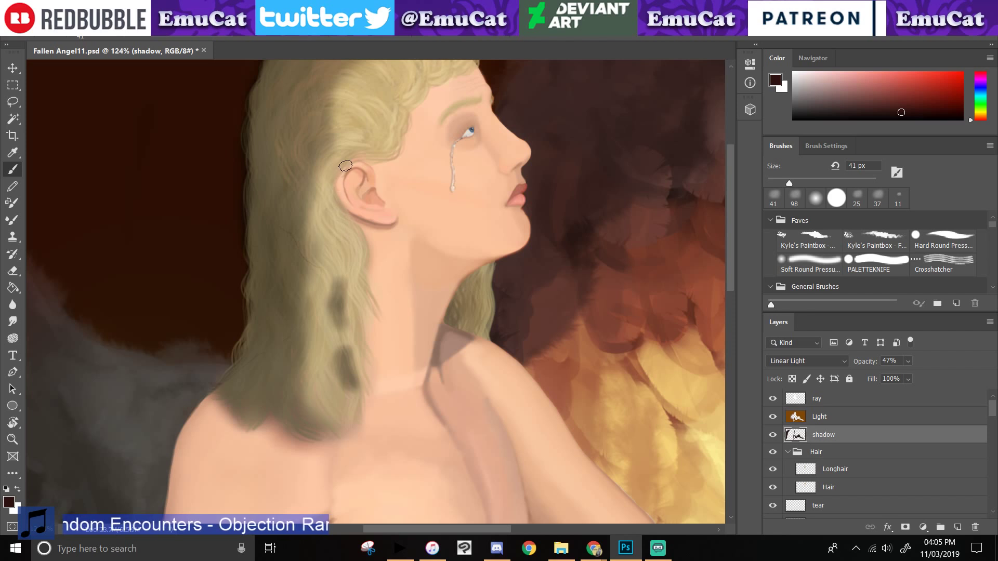
{"action": "mouse_move", "coordinate": [345, 165]}
{"action": "left_mouse_down"}
{"action": "mouse_move", "coordinate": [332, 190]}
{"action": "mouse_move", "coordinate": [352, 186]}
{"action": "mouse_move", "coordinate": [345, 161]}
{"action": "mouse_move", "coordinate": [339, 210]}
{"action": "left_mouse_up"}
{"action": "scroll", "coordinate": [339, 211], "scroll_direction": "up", "scroll_amount": 5}
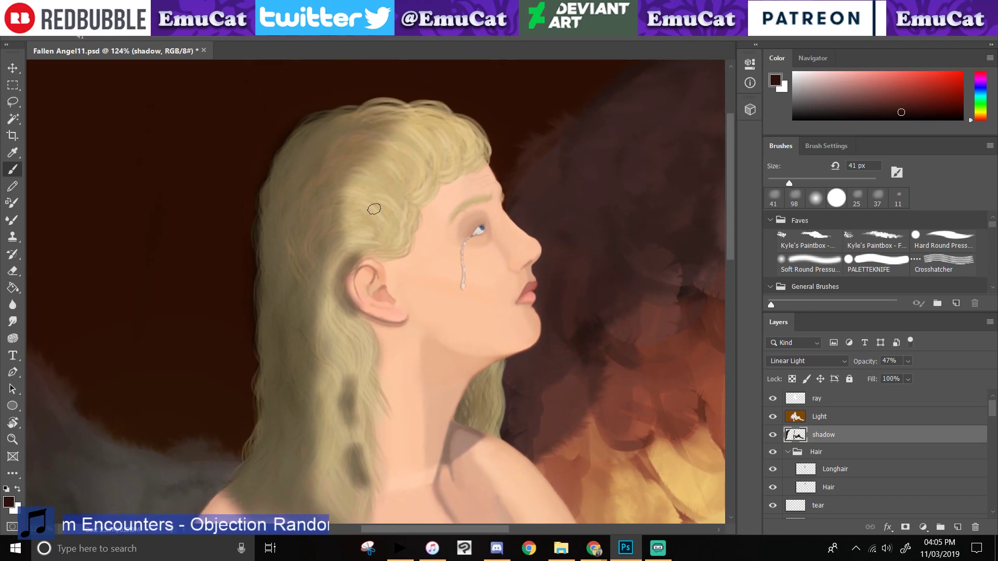
{"action": "left_click_drag", "start_coordinate": [395, 122], "coordinate": [424, 135]}
{"action": "mouse_move", "coordinate": [361, 121]}
{"action": "left_mouse_down"}
{"action": "mouse_move", "coordinate": [408, 133]}
{"action": "mouse_move", "coordinate": [369, 138]}
{"action": "mouse_move", "coordinate": [400, 152]}
{"action": "mouse_move", "coordinate": [399, 134]}
{"action": "mouse_move", "coordinate": [455, 141]}
{"action": "mouse_move", "coordinate": [407, 107]}
{"action": "left_mouse_up"}
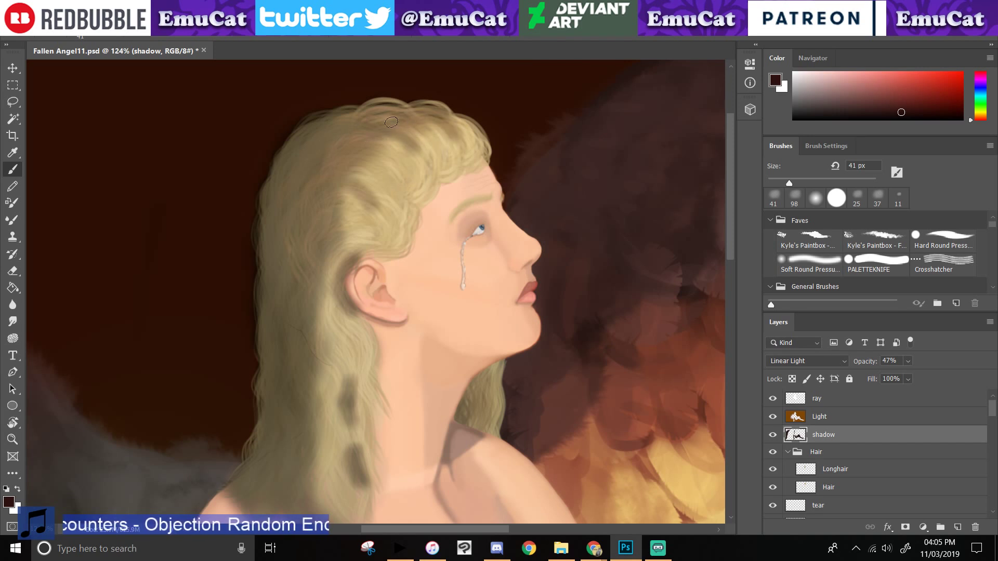
{"action": "left_click_drag", "start_coordinate": [239, 347], "coordinate": [196, 291]}
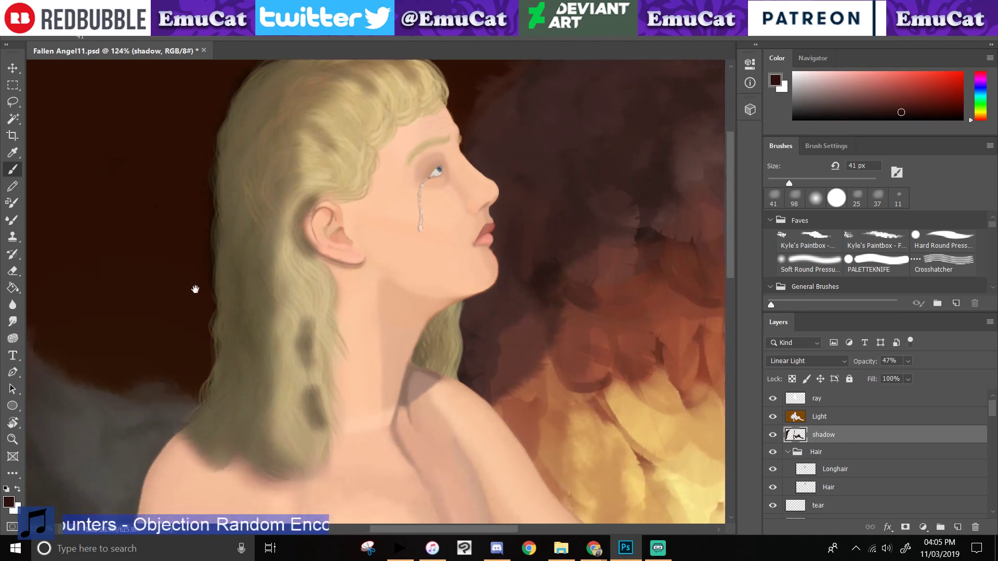
- Soften the dark patches in the lower front locks and the shadow above the ear with a 99 px Soft Round Pressure Eraser
{"action": "left_click", "coordinate": [13, 271]}
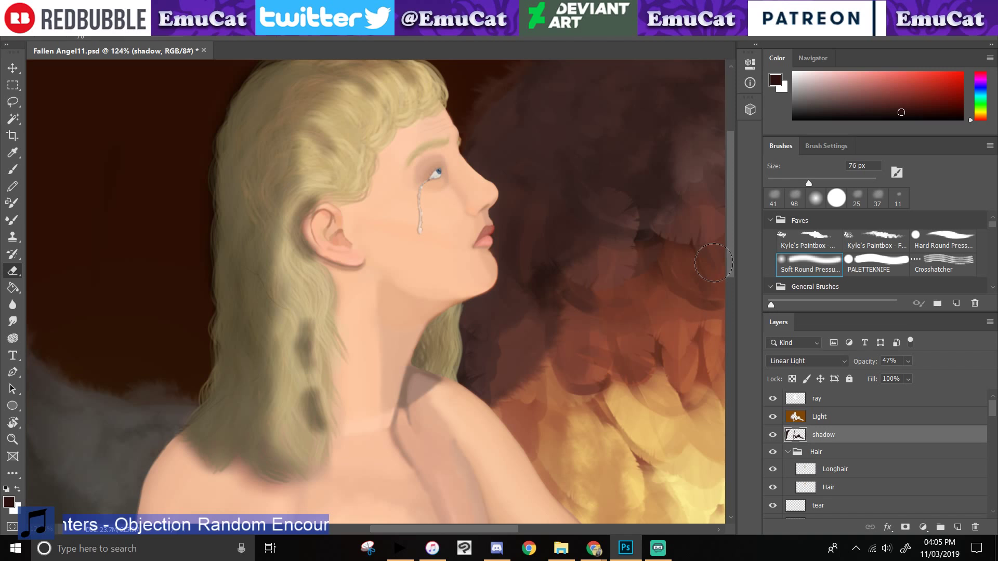
{"action": "left_click_drag", "start_coordinate": [809, 183], "coordinate": [822, 183]}
{"action": "left_click_drag", "start_coordinate": [306, 327], "coordinate": [315, 421]}
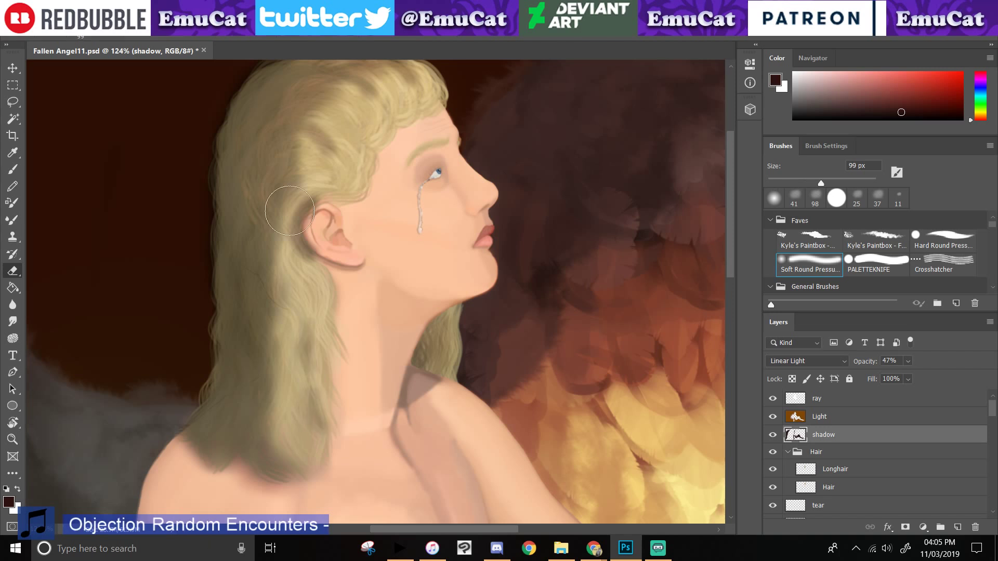
{"action": "mouse_move", "coordinate": [290, 211]}
{"action": "left_mouse_down"}
{"action": "mouse_move", "coordinate": [304, 182]}
{"action": "mouse_move", "coordinate": [371, 269]}
{"action": "left_mouse_up"}
- Shade the hair lock on the far side of the neck with a 41 px brush and lighten its outer edge with a 99 px Eraser
{"action": "left_click_drag", "start_coordinate": [430, 401], "coordinate": [436, 198]}
{"action": "left_click", "coordinate": [12, 169]}
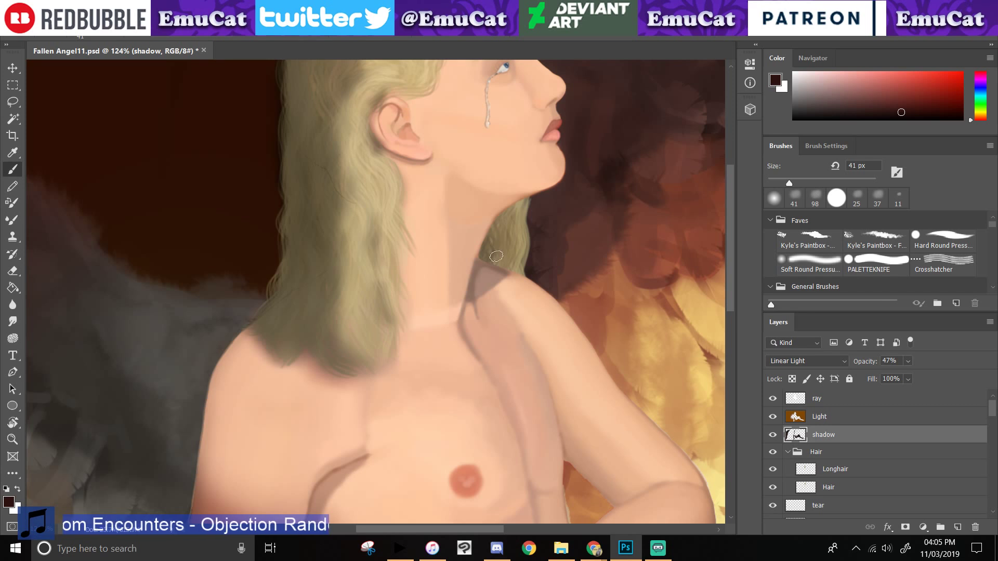
{"action": "mouse_move", "coordinate": [497, 257]}
{"action": "left_mouse_down"}
{"action": "mouse_move", "coordinate": [518, 271]}
{"action": "mouse_move", "coordinate": [525, 209]}
{"action": "left_mouse_up"}
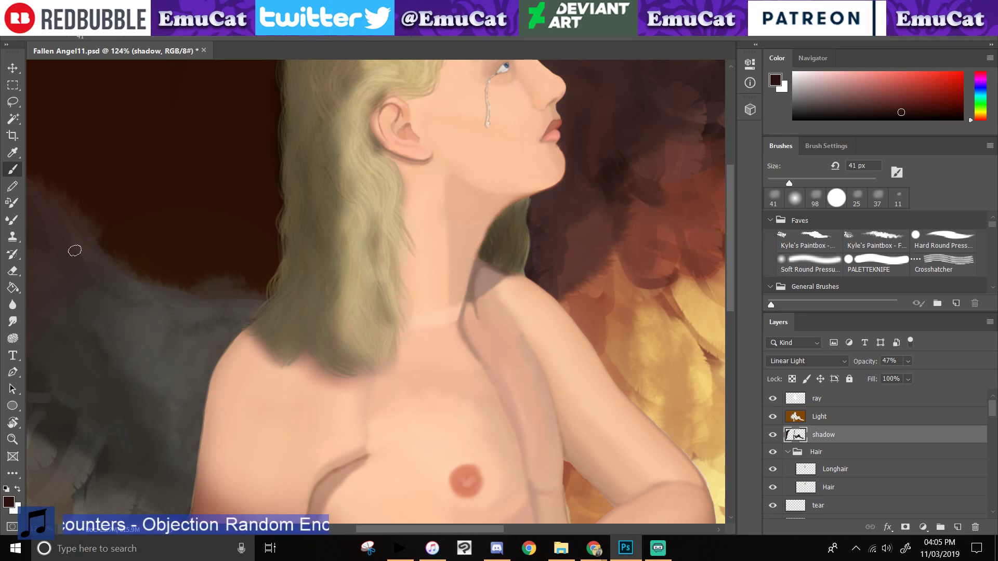
{"action": "left_click", "coordinate": [12, 271]}
{"action": "mouse_move", "coordinate": [525, 296]}
{"action": "left_mouse_down"}
{"action": "mouse_move", "coordinate": [513, 301]}
{"action": "mouse_move", "coordinate": [491, 279]}
{"action": "mouse_move", "coordinate": [501, 289]}
{"action": "mouse_move", "coordinate": [492, 328]}
{"action": "mouse_move", "coordinate": [517, 296]}
{"action": "mouse_move", "coordinate": [513, 189]}
{"action": "mouse_move", "coordinate": [503, 281]}
{"action": "left_mouse_up"}
{"action": "key", "text": "ctrl+z"}
{"action": "mouse_move", "coordinate": [533, 196]}
{"action": "left_mouse_down"}
{"action": "mouse_move", "coordinate": [499, 283]}
{"action": "mouse_move", "coordinate": [511, 228]}
{"action": "left_mouse_up"}
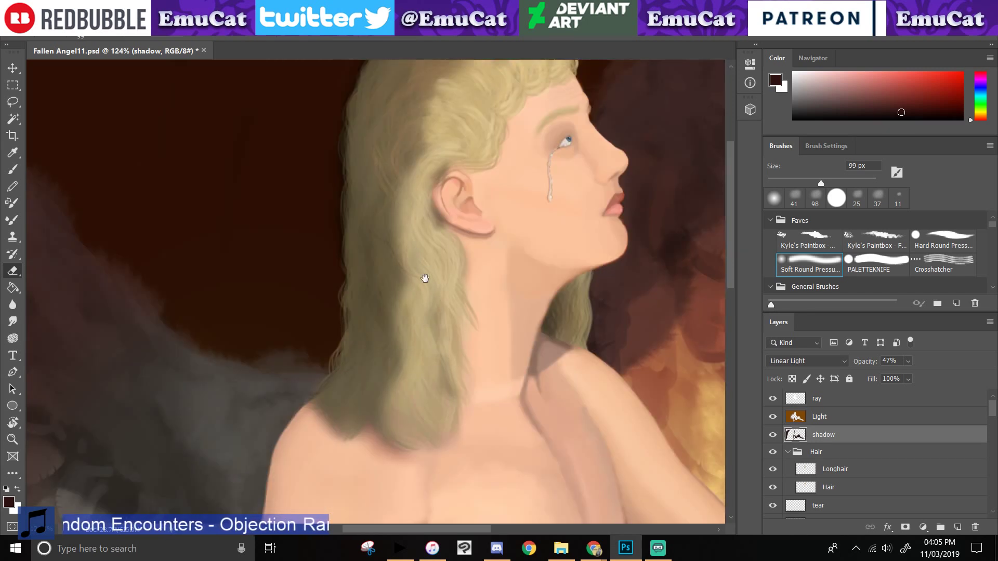
- Erase the shadow from the crown and the hair above the ear with a 99 px Eraser
{"action": "left_click_drag", "start_coordinate": [425, 278], "coordinate": [399, 405]}
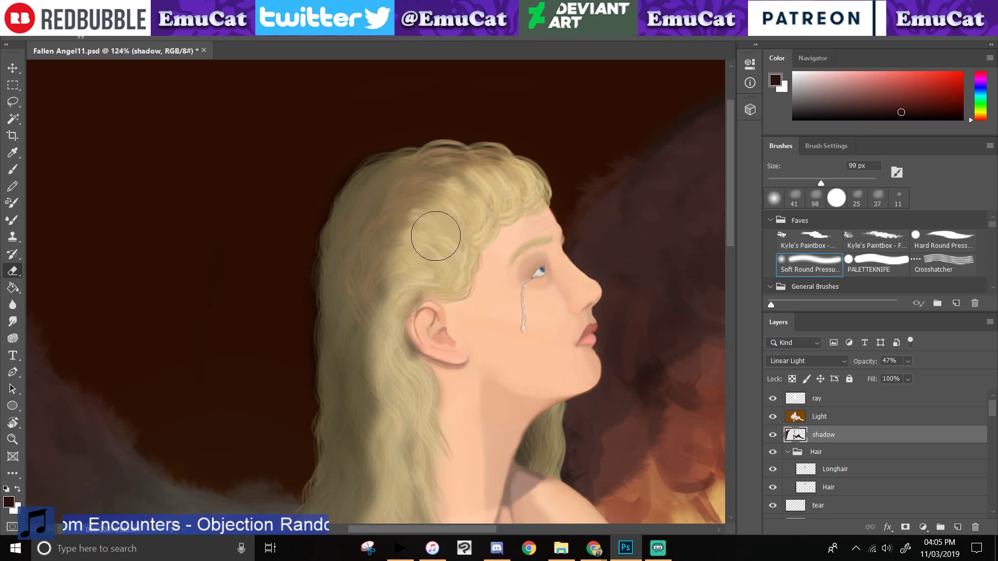
{"action": "left_click_drag", "start_coordinate": [454, 224], "coordinate": [402, 241]}
{"action": "left_click_drag", "start_coordinate": [448, 191], "coordinate": [419, 200]}
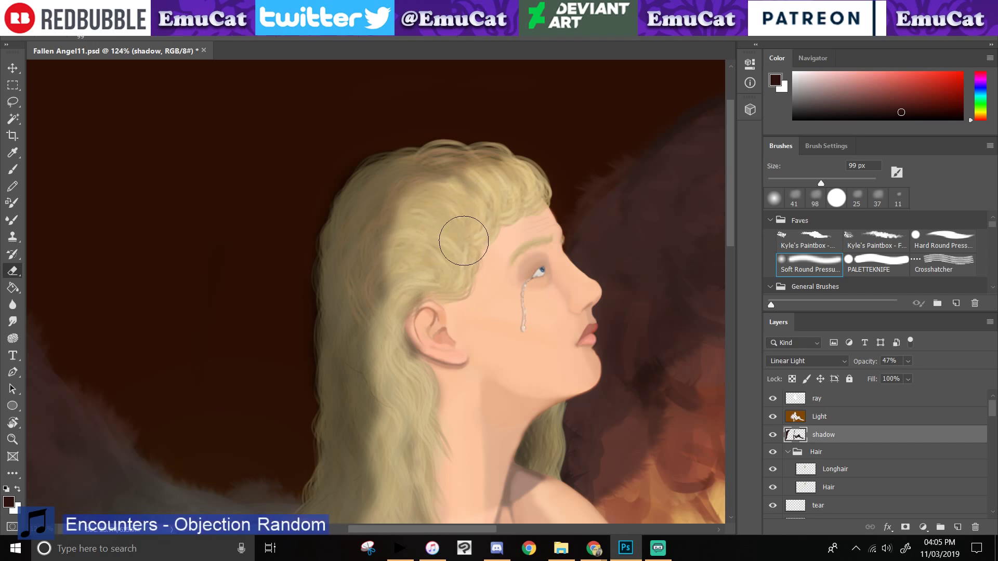
{"action": "mouse_move", "coordinate": [478, 184]}
{"action": "left_mouse_down"}
{"action": "mouse_move", "coordinate": [432, 190]}
{"action": "mouse_move", "coordinate": [463, 176]}
{"action": "mouse_move", "coordinate": [442, 183]}
{"action": "left_mouse_up"}
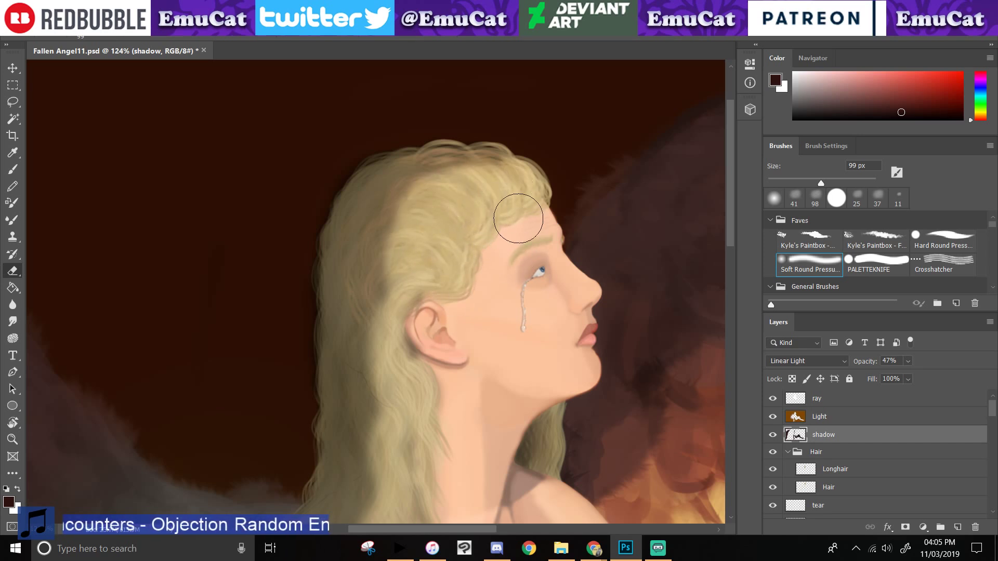
{"action": "mouse_move", "coordinate": [512, 187]}
{"action": "left_mouse_down"}
{"action": "mouse_move", "coordinate": [452, 176]}
{"action": "mouse_move", "coordinate": [476, 228]}
{"action": "mouse_move", "coordinate": [501, 221]}
{"action": "mouse_move", "coordinate": [460, 191]}
{"action": "mouse_move", "coordinate": [481, 191]}
{"action": "mouse_move", "coordinate": [468, 168]}
{"action": "mouse_move", "coordinate": [457, 287]}
{"action": "mouse_move", "coordinate": [469, 192]}
{"action": "mouse_move", "coordinate": [444, 160]}
{"action": "mouse_move", "coordinate": [436, 262]}
{"action": "mouse_move", "coordinate": [445, 271]}
{"action": "mouse_move", "coordinate": [429, 238]}
{"action": "mouse_move", "coordinate": [440, 187]}
{"action": "mouse_move", "coordinate": [416, 258]}
{"action": "mouse_move", "coordinate": [443, 287]}
{"action": "left_mouse_up"}
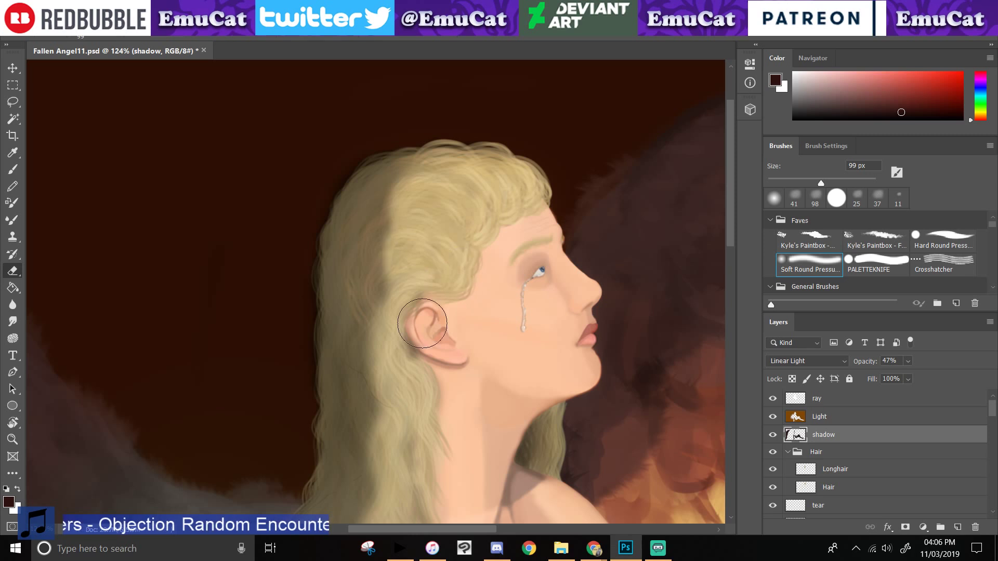
- Compare the hair shading with the Light layer hidden and shown
{"action": "left_click_drag", "start_coordinate": [422, 324], "coordinate": [362, 146]}
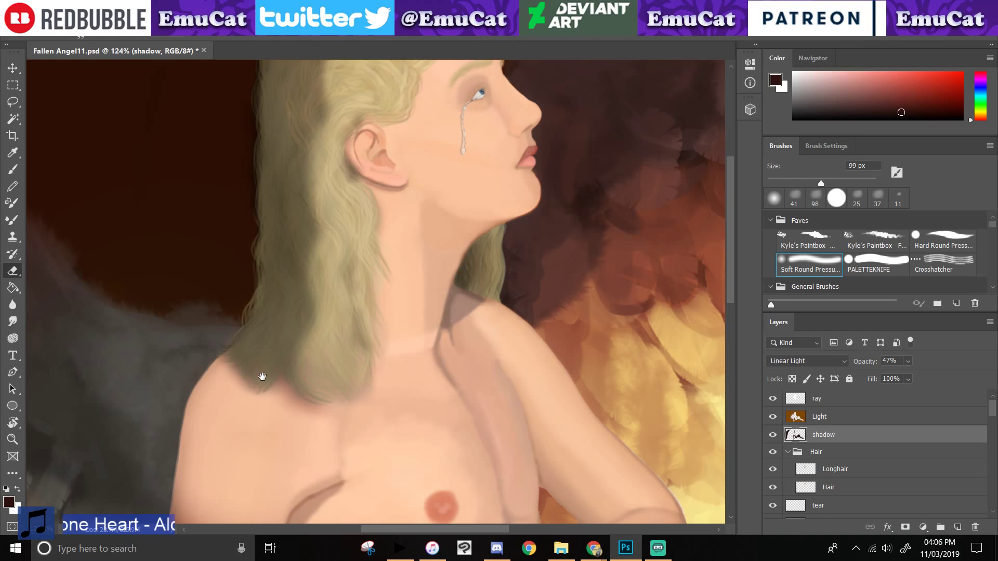
{"action": "mouse_move", "coordinate": [262, 377]}
{"action": "left_mouse_down"}
{"action": "mouse_move", "coordinate": [244, 425]}
{"action": "mouse_move", "coordinate": [297, 444]}
{"action": "left_mouse_up"}
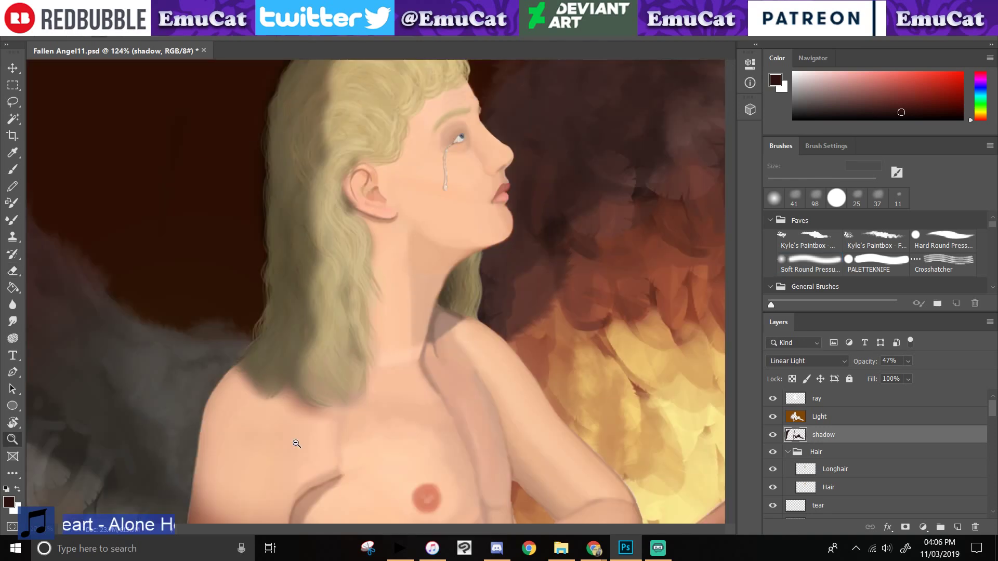
{"action": "scroll", "coordinate": [297, 443], "scroll_direction": "down", "scroll_amount": 1}
{"action": "key", "text": "e"}
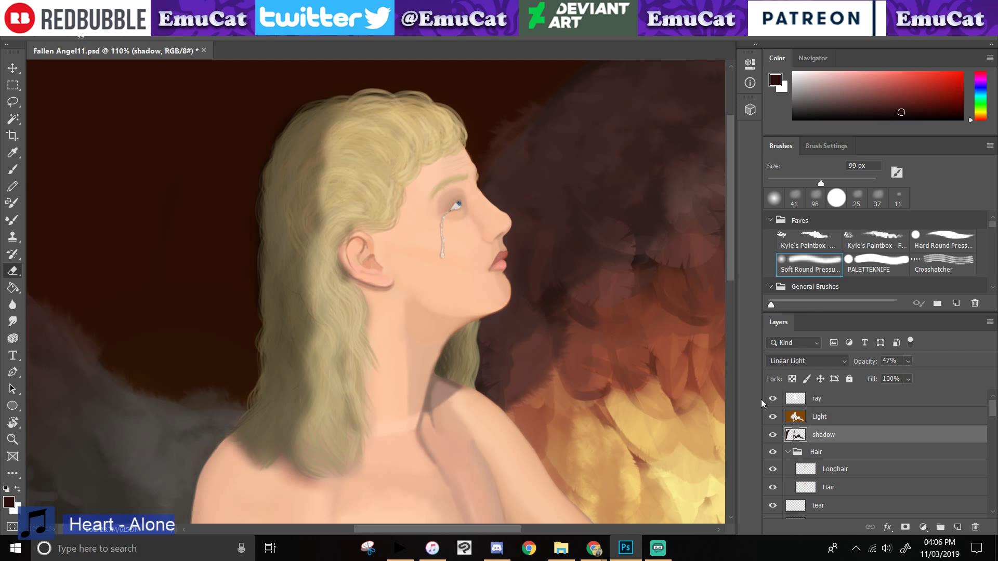
{"action": "left_click", "coordinate": [772, 418]}
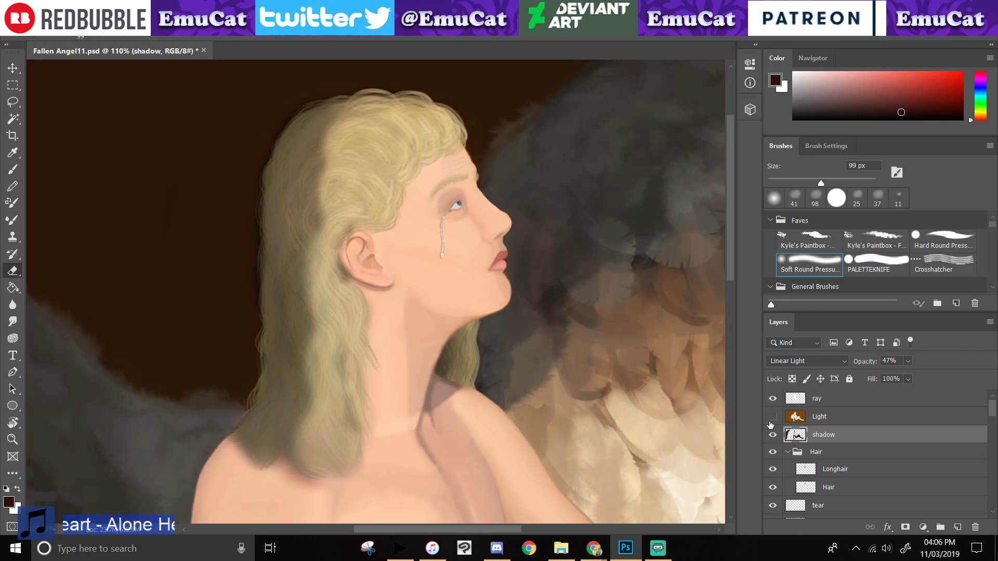
{"action": "left_click", "coordinate": [772, 417]}
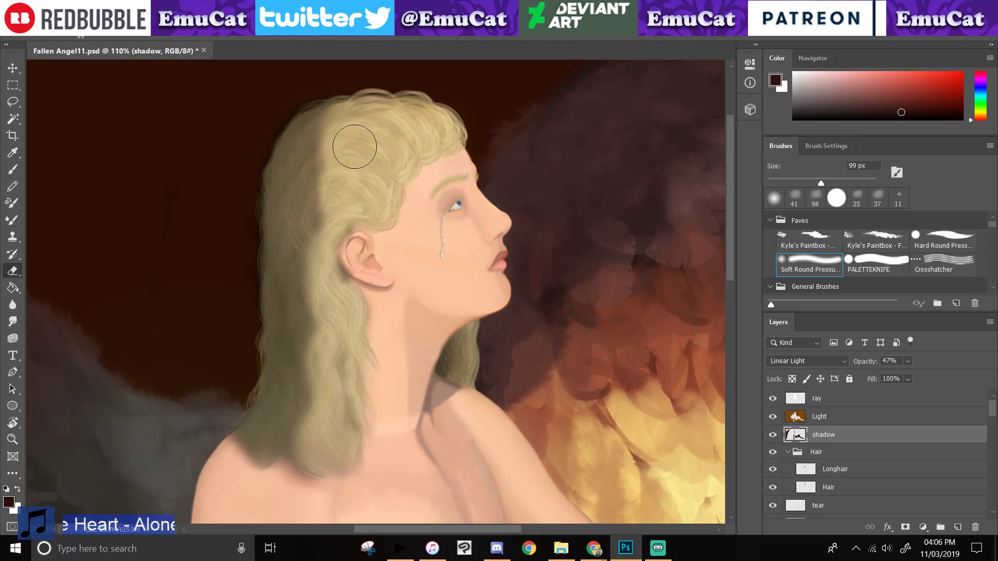
- Erase the shadow from the back of the head and thin its inner edge down the lower hair with a 99 px Eraser
{"action": "mouse_move", "coordinate": [324, 117]}
{"action": "left_mouse_down"}
{"action": "mouse_move", "coordinate": [306, 167]}
{"action": "mouse_move", "coordinate": [311, 215]}
{"action": "mouse_move", "coordinate": [328, 232]}
{"action": "mouse_move", "coordinate": [314, 229]}
{"action": "left_mouse_up"}
{"action": "left_click_drag", "start_coordinate": [280, 111], "coordinate": [286, 260]}
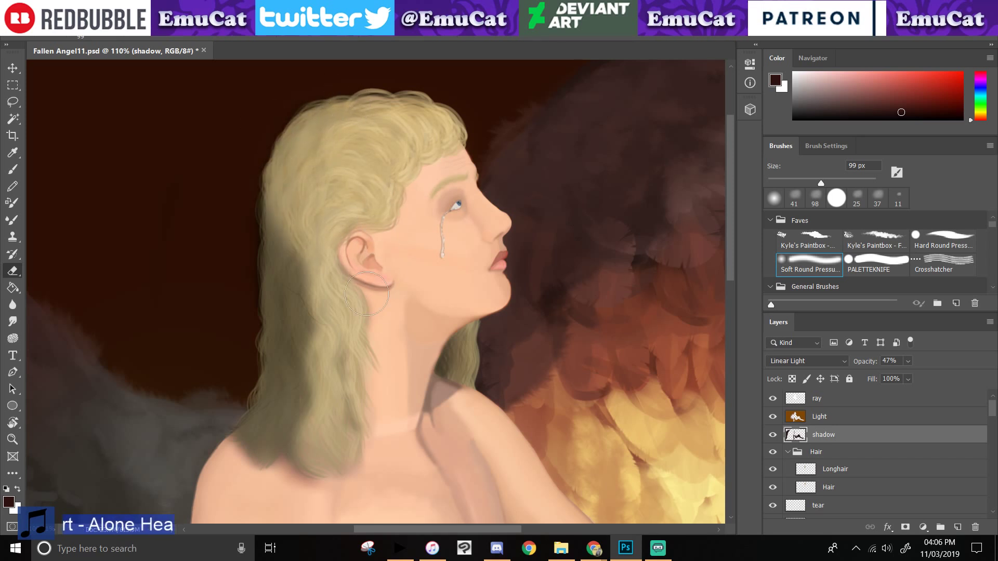
{"action": "left_click_drag", "start_coordinate": [258, 154], "coordinate": [316, 271]}
{"action": "left_click_drag", "start_coordinate": [264, 181], "coordinate": [322, 296]}
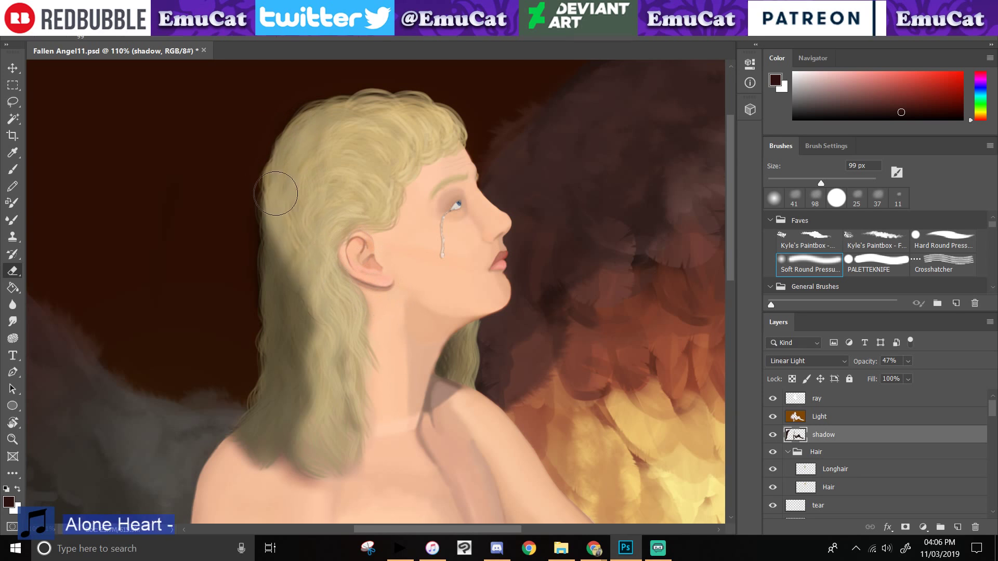
{"action": "left_click_drag", "start_coordinate": [276, 194], "coordinate": [333, 317]}
{"action": "left_click_drag", "start_coordinate": [301, 223], "coordinate": [321, 336]}
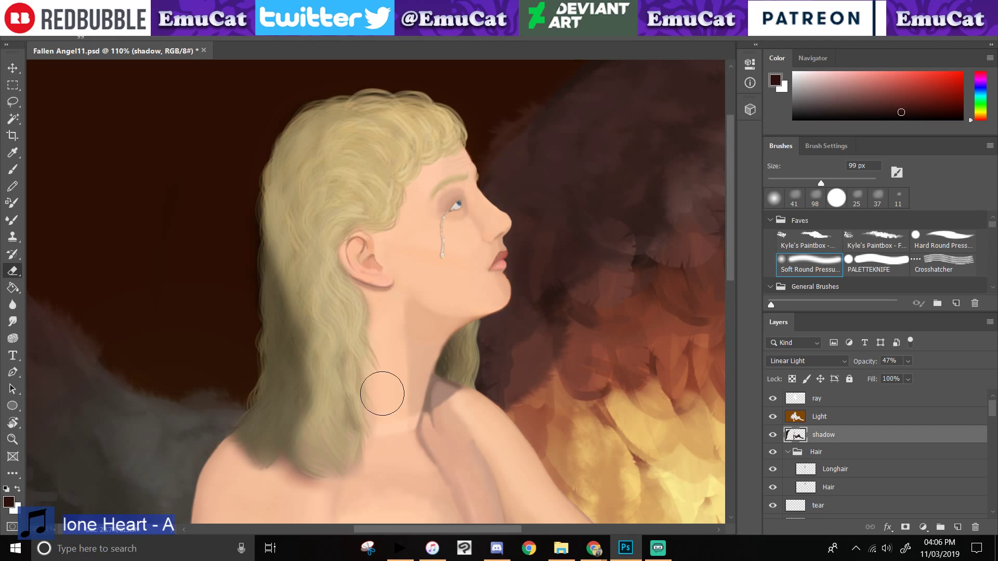
{"action": "left_click_drag", "start_coordinate": [307, 299], "coordinate": [319, 455]}
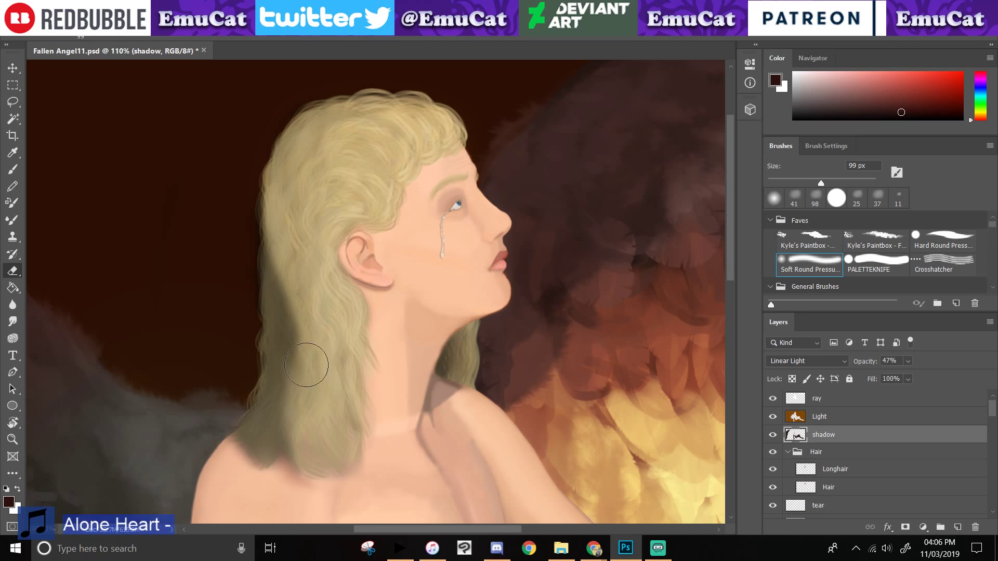
{"action": "mouse_move", "coordinate": [311, 365]}
{"action": "left_mouse_down"}
{"action": "mouse_move", "coordinate": [268, 217]}
{"action": "mouse_move", "coordinate": [309, 173]}
{"action": "left_mouse_up"}
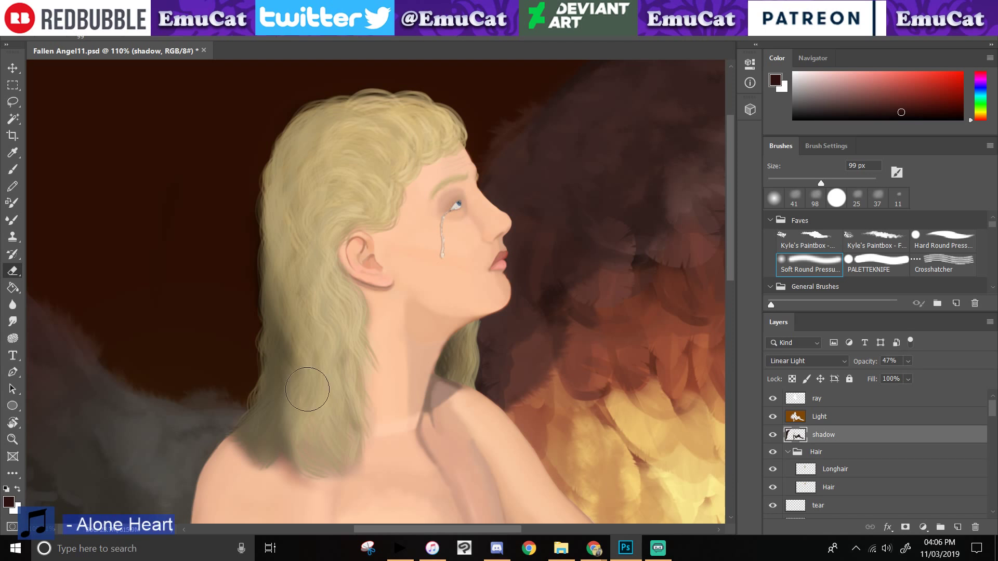
- Paint a narrow shadow along the back edge of the head with a 41 px brush and blend it with a 99 px Eraser
{"action": "key", "text": "b"}
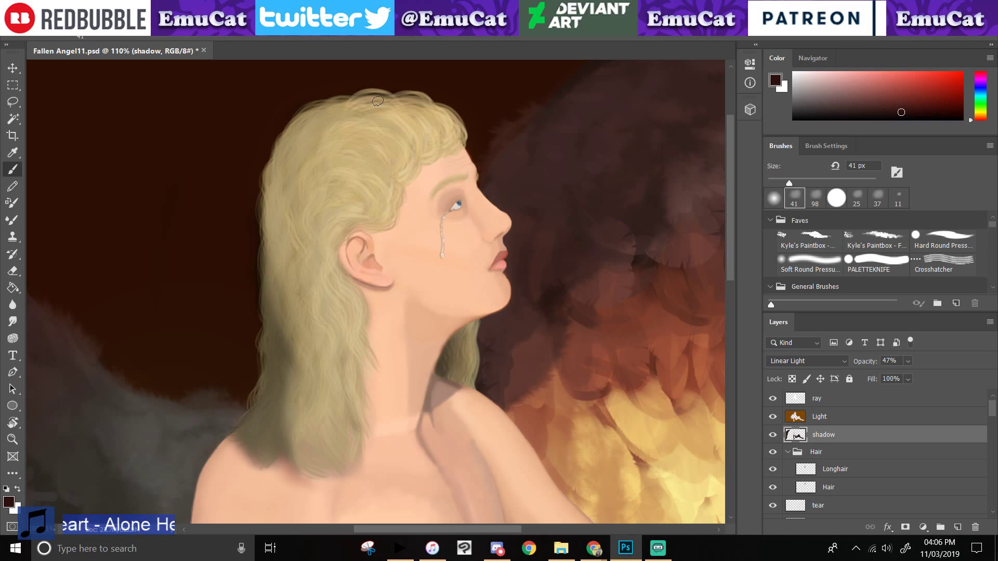
{"action": "left_click_drag", "start_coordinate": [297, 124], "coordinate": [283, 182]}
{"action": "mouse_move", "coordinate": [294, 145]}
{"action": "left_mouse_down"}
{"action": "mouse_move", "coordinate": [279, 218]}
{"action": "mouse_move", "coordinate": [295, 271]}
{"action": "mouse_move", "coordinate": [281, 276]}
{"action": "left_mouse_up"}
{"action": "left_click", "coordinate": [13, 271]}
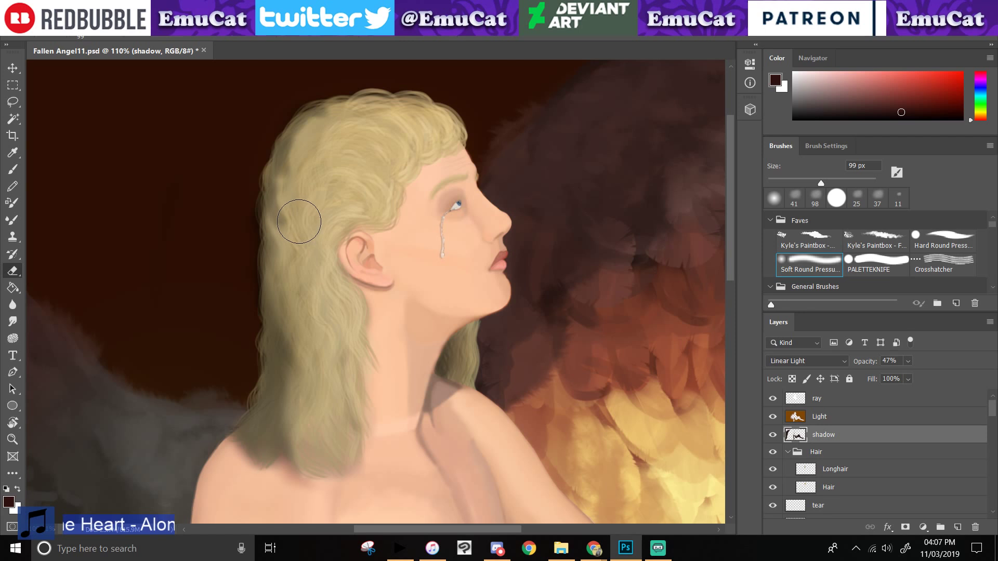
{"action": "mouse_move", "coordinate": [299, 222]}
{"action": "left_mouse_down"}
{"action": "mouse_move", "coordinate": [393, 103]}
{"action": "mouse_move", "coordinate": [335, 156]}
{"action": "mouse_move", "coordinate": [347, 102]}
{"action": "mouse_move", "coordinate": [440, 123]}
{"action": "mouse_move", "coordinate": [344, 115]}
{"action": "mouse_move", "coordinate": [446, 153]}
{"action": "left_mouse_up"}
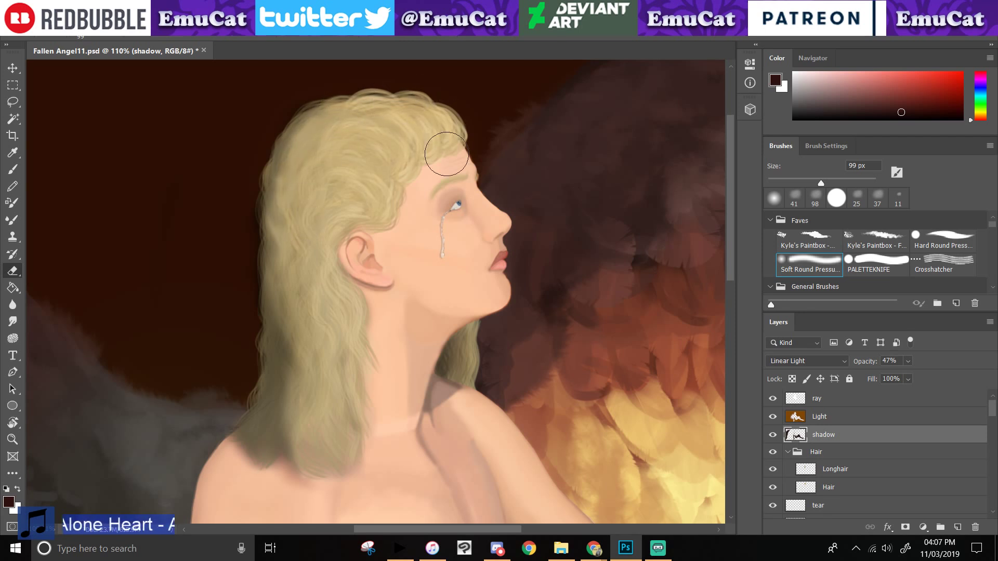
- Erase the shadow from the hair beside the temple with a 99 px Eraser and save the document
{"action": "mouse_move", "coordinate": [369, 165]}
{"action": "left_mouse_down"}
{"action": "mouse_move", "coordinate": [347, 194]}
{"action": "mouse_move", "coordinate": [400, 181]}
{"action": "mouse_move", "coordinate": [326, 99]}
{"action": "mouse_move", "coordinate": [369, 215]}
{"action": "mouse_move", "coordinate": [325, 131]}
{"action": "mouse_move", "coordinate": [297, 166]}
{"action": "mouse_move", "coordinate": [400, 214]}
{"action": "left_mouse_up"}
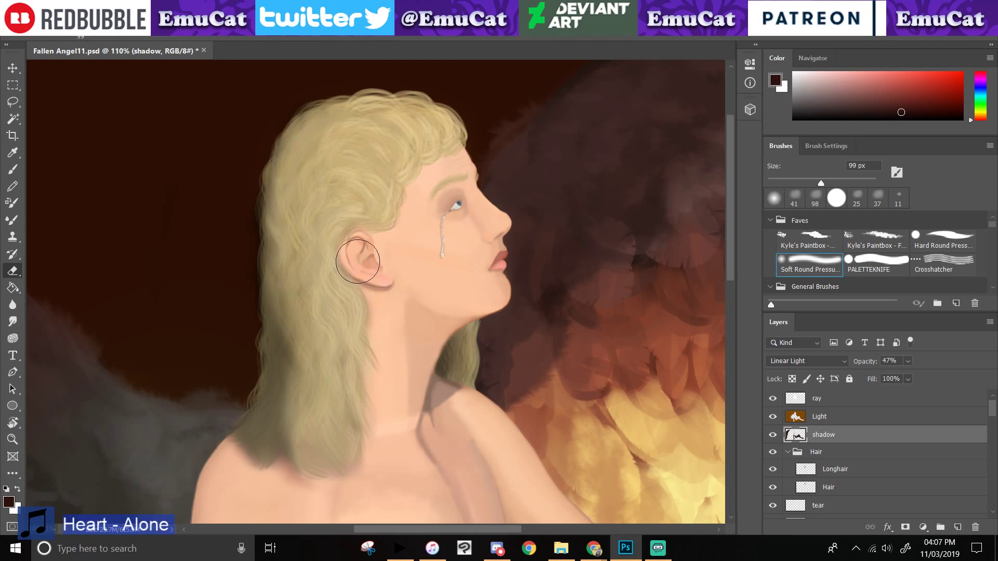
{"action": "left_click", "coordinate": [12, 440]}
{"action": "left_click_drag", "start_coordinate": [208, 450], "coordinate": [179, 446]}
{"action": "key", "text": "ctrl+s"}
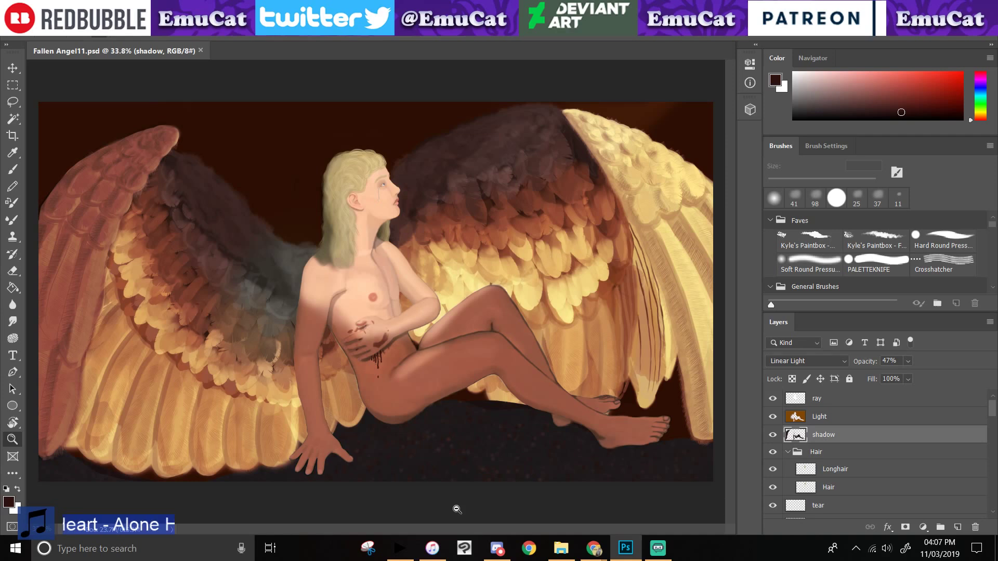
- Switch to the browser and the general channel in Discord to check for new messages, and return to Photoshop
{"action": "left_click", "coordinate": [594, 548]}
{"action": "key", "text": "ctrl+Tab"}
{"action": "left_click", "coordinate": [595, 548]}
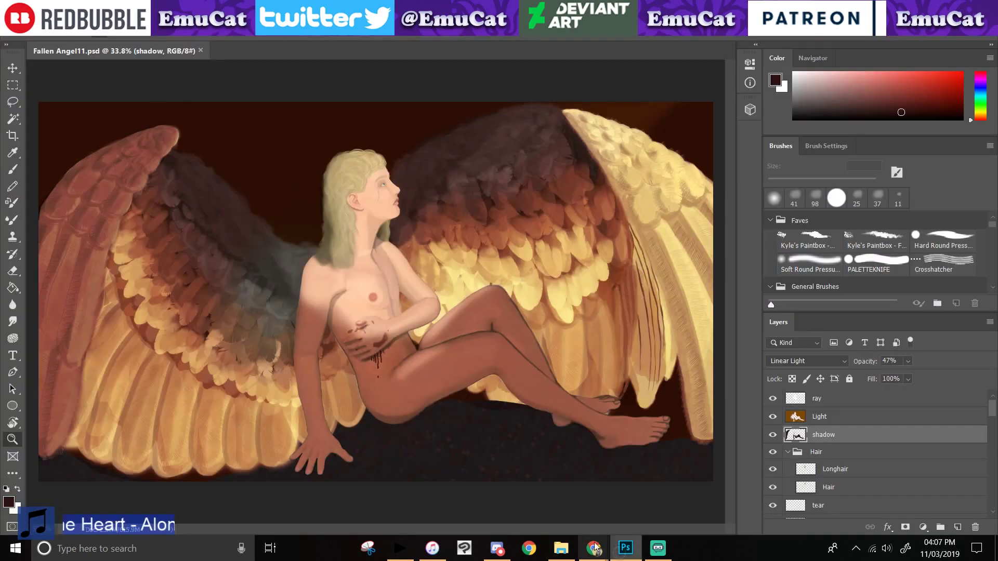
{"action": "left_click", "coordinate": [497, 556]}
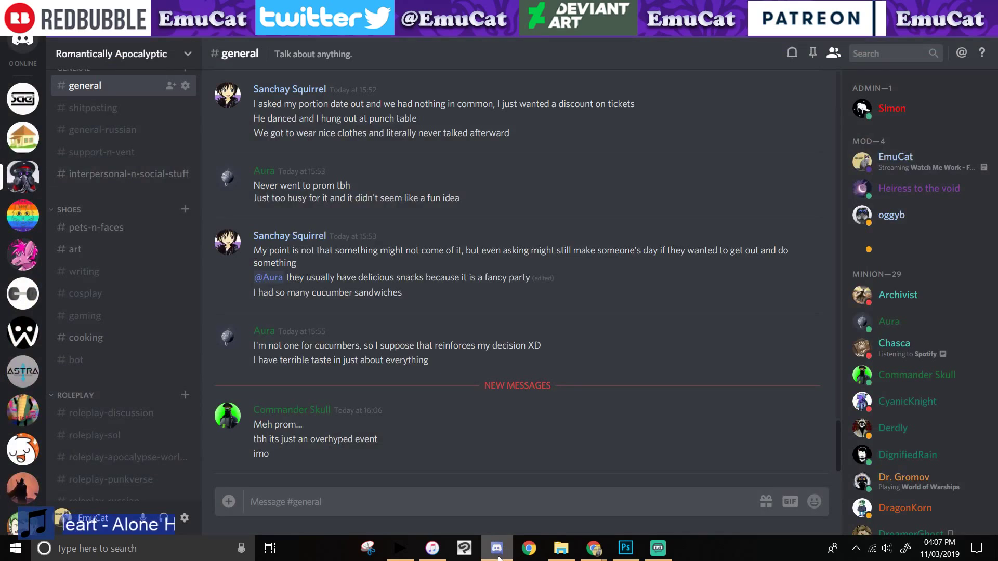
{"action": "left_click", "coordinate": [499, 558]}
- Examine the hair shading up close and within the whole painting
{"action": "left_click_drag", "start_coordinate": [363, 429], "coordinate": [386, 461]}
{"action": "left_click_drag", "start_coordinate": [389, 256], "coordinate": [381, 414]}
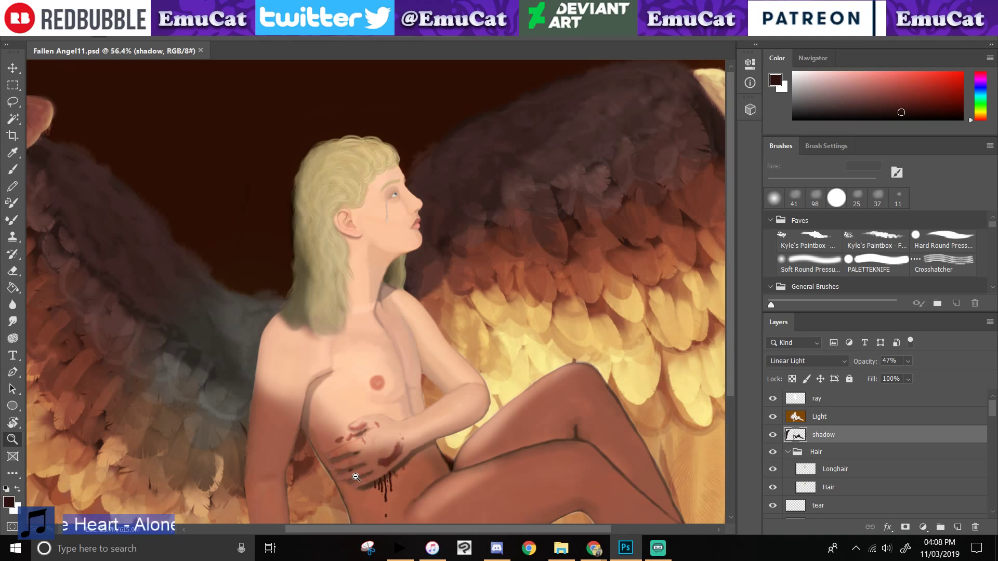
{"action": "mouse_move", "coordinate": [331, 416]}
{"action": "left_mouse_down"}
{"action": "mouse_move", "coordinate": [315, 324]}
{"action": "mouse_move", "coordinate": [285, 408]}
{"action": "left_mouse_up"}
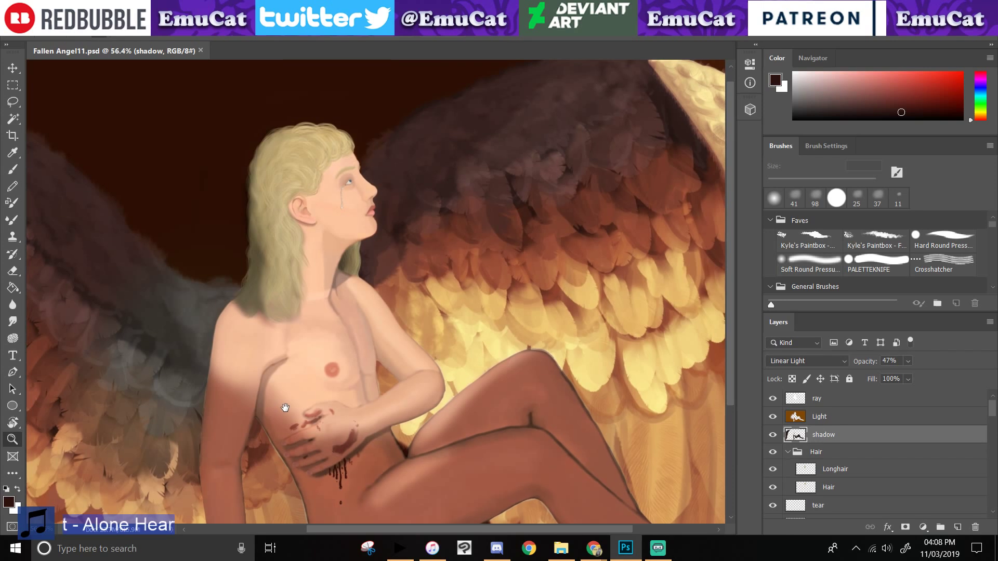
{"action": "left_click_drag", "start_coordinate": [347, 182], "coordinate": [390, 321]}
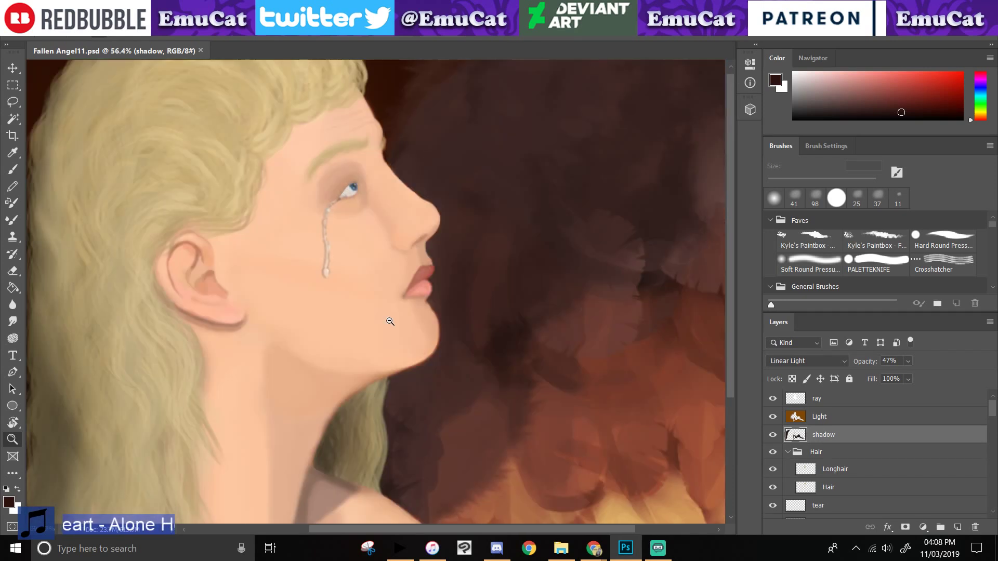
{"action": "scroll", "coordinate": [390, 322], "scroll_direction": "down", "scroll_amount": 5}
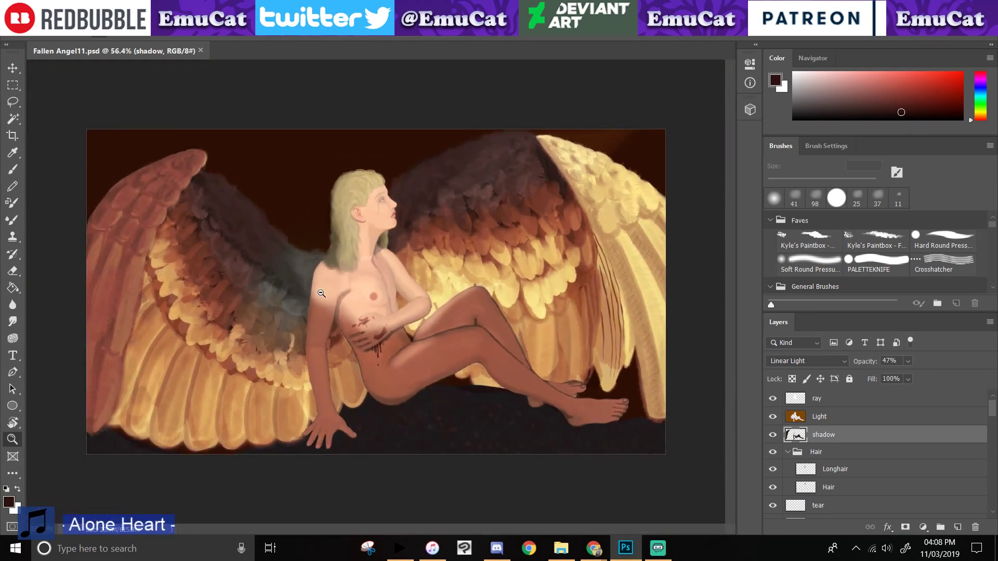
{"action": "left_click_drag", "start_coordinate": [321, 294], "coordinate": [334, 304]}
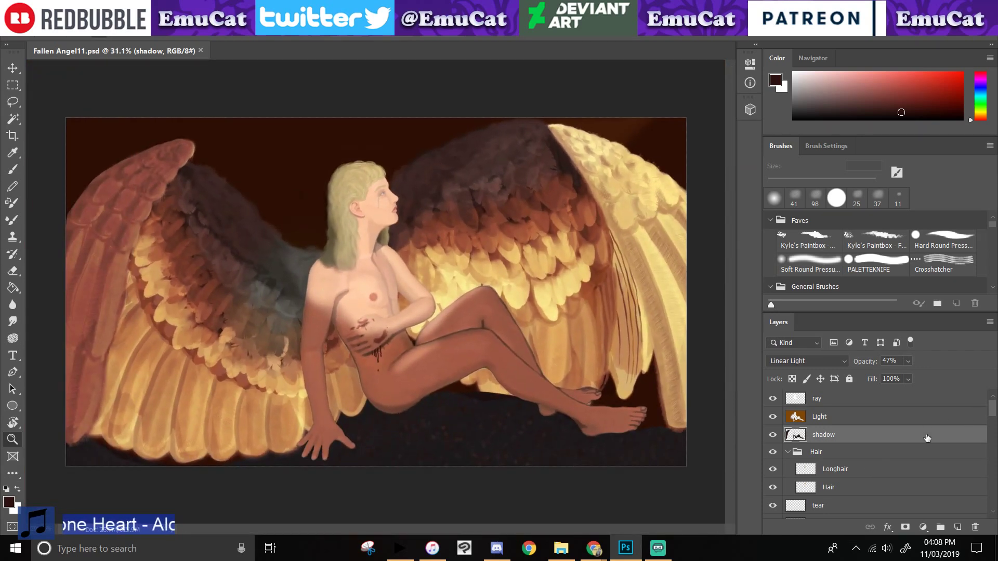
{"action": "scroll", "coordinate": [322, 249], "scroll_direction": "up", "scroll_amount": 4}
{"action": "scroll", "coordinate": [408, 338], "scroll_direction": "up", "scroll_amount": 1}
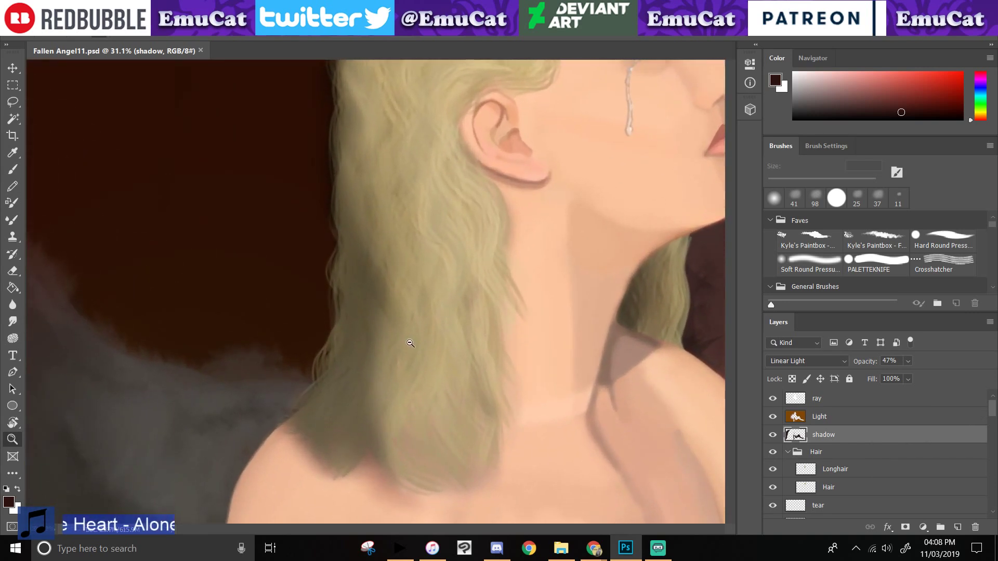
{"action": "scroll", "coordinate": [410, 343], "scroll_direction": "up", "scroll_amount": 1}
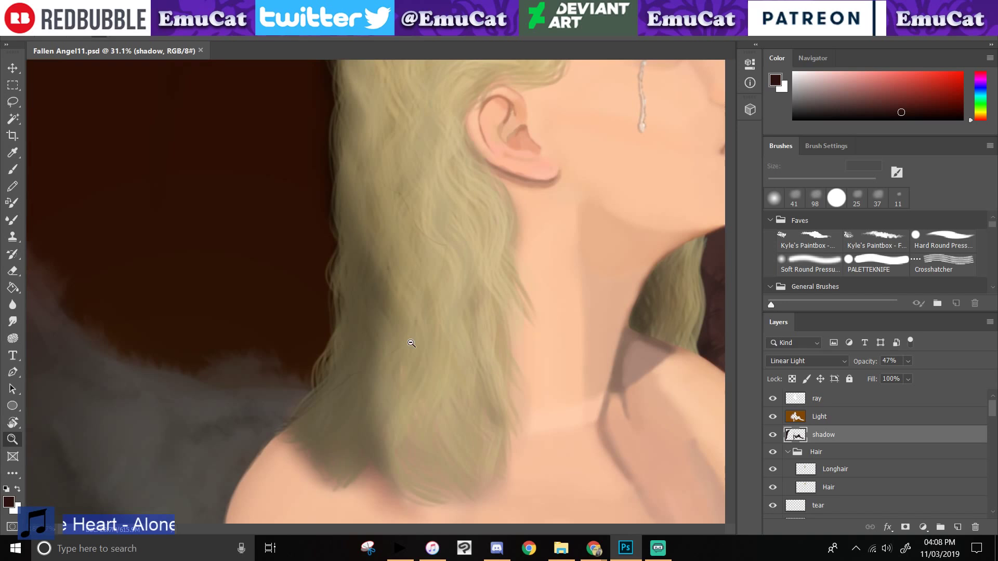
{"action": "scroll", "coordinate": [411, 343], "scroll_direction": "down", "scroll_amount": 2}
- Compare the head with the Longhair layer hidden and shown
{"action": "left_click", "coordinate": [773, 469]}
{"action": "left_click", "coordinate": [773, 471]}
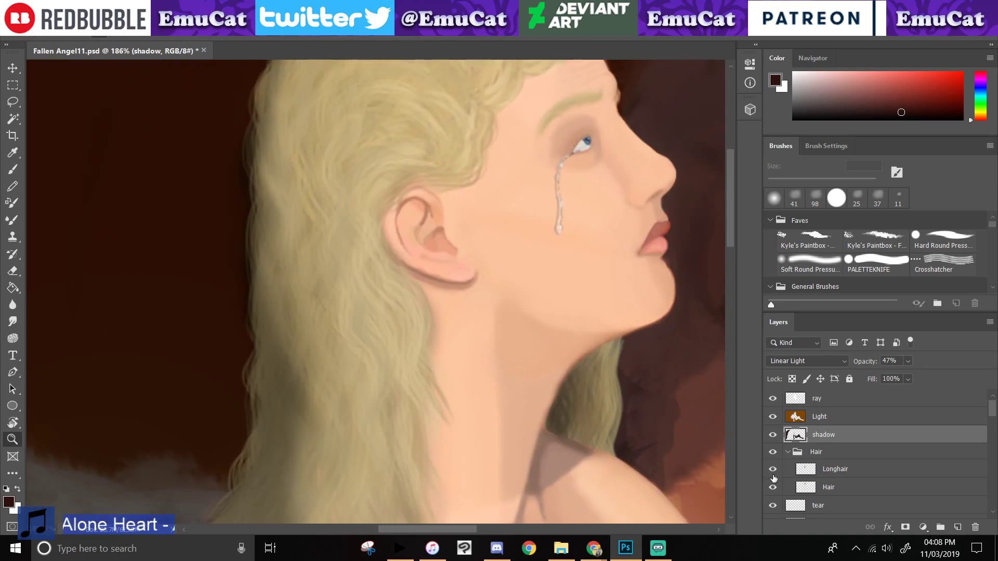
{"action": "left_click", "coordinate": [773, 474]}
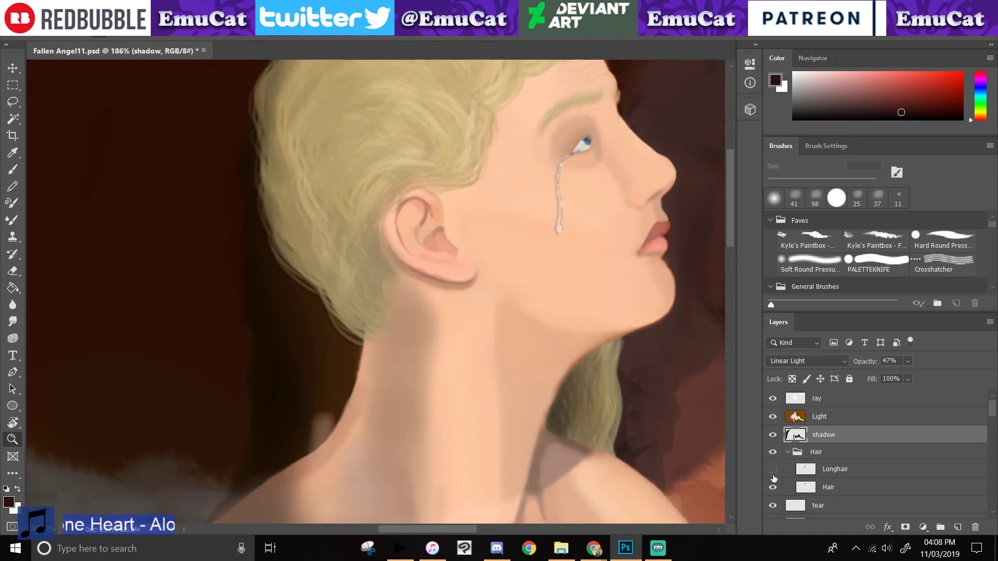
{"action": "left_click", "coordinate": [773, 470]}
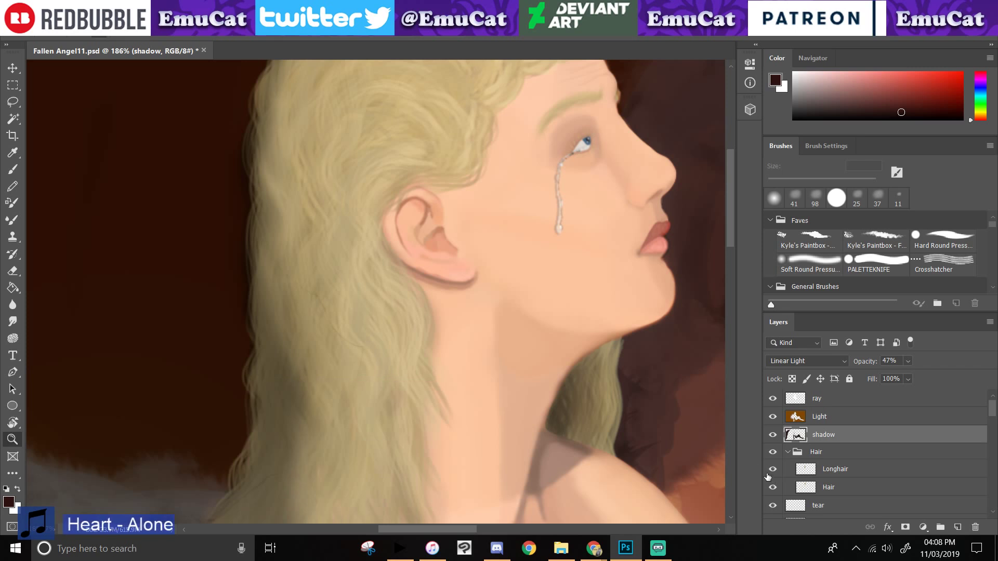
- Select the ray layer and paint white light over the shaded lower hair with 41 px and 98 px brushes
{"action": "left_click", "coordinate": [13, 67]}
{"action": "left_click_drag", "start_coordinate": [349, 351], "coordinate": [361, 474]}
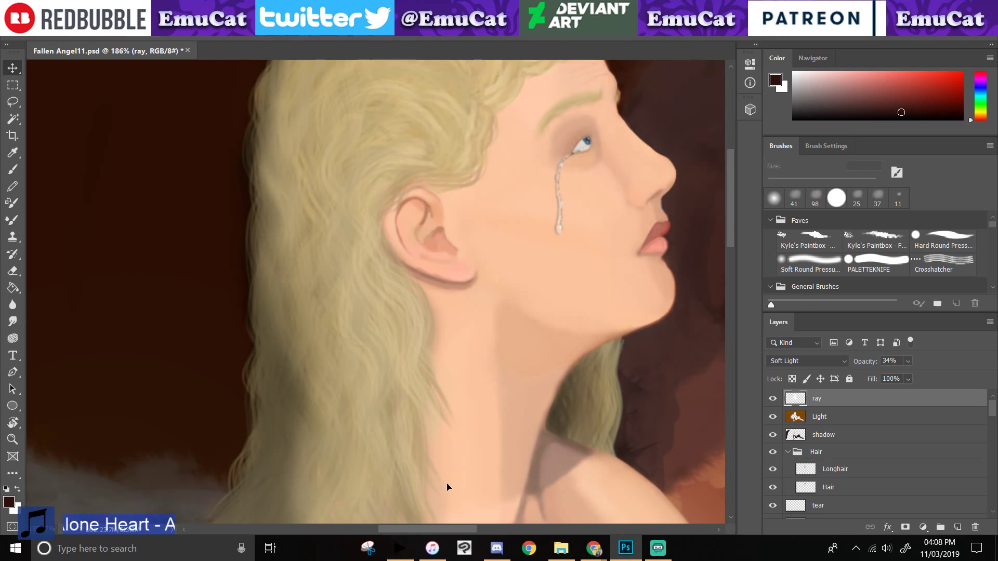
{"action": "key", "text": "b"}
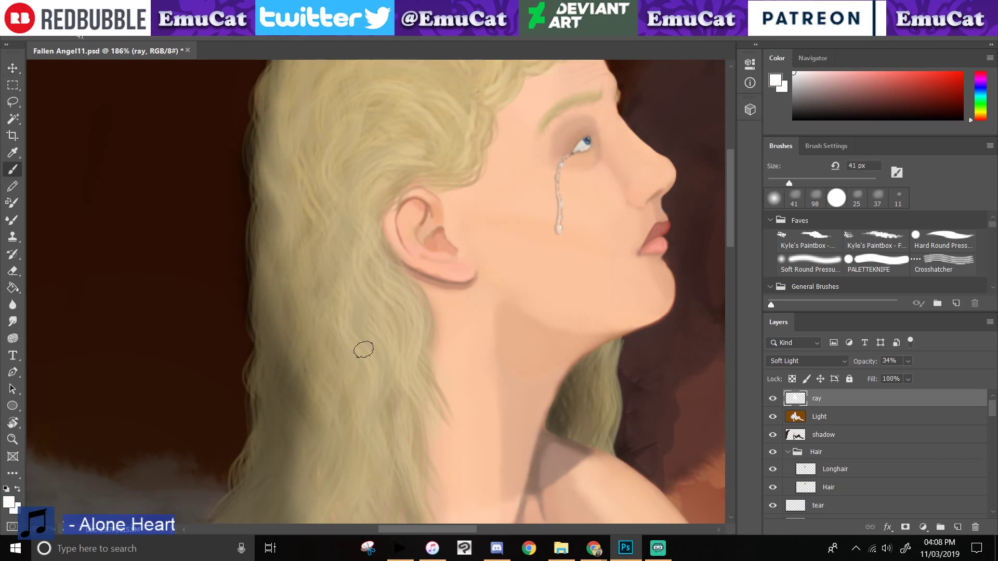
{"action": "mouse_move", "coordinate": [298, 281]}
{"action": "left_mouse_down"}
{"action": "mouse_move", "coordinate": [267, 297]}
{"action": "mouse_move", "coordinate": [281, 328]}
{"action": "left_mouse_up"}
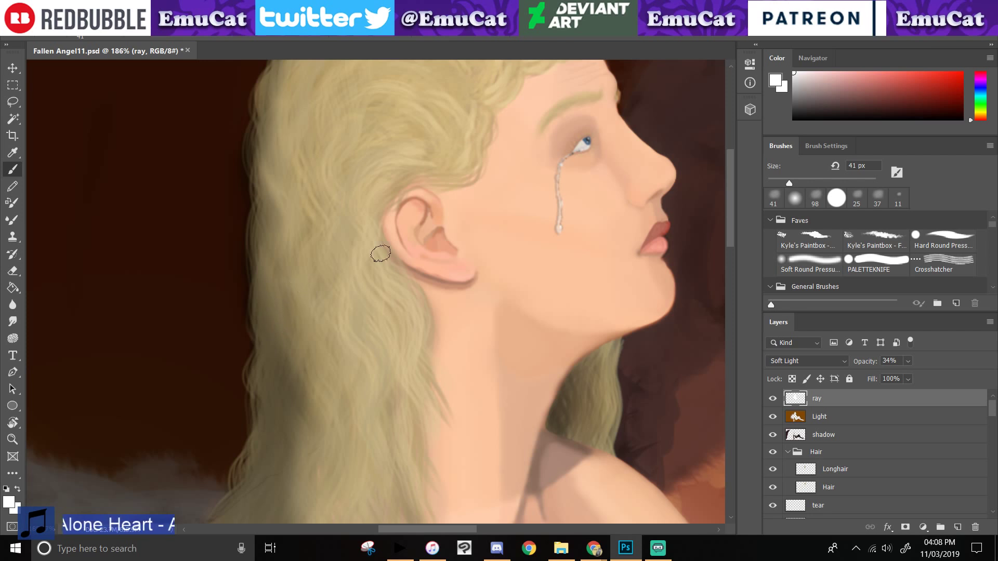
{"action": "left_click", "coordinate": [814, 197]}
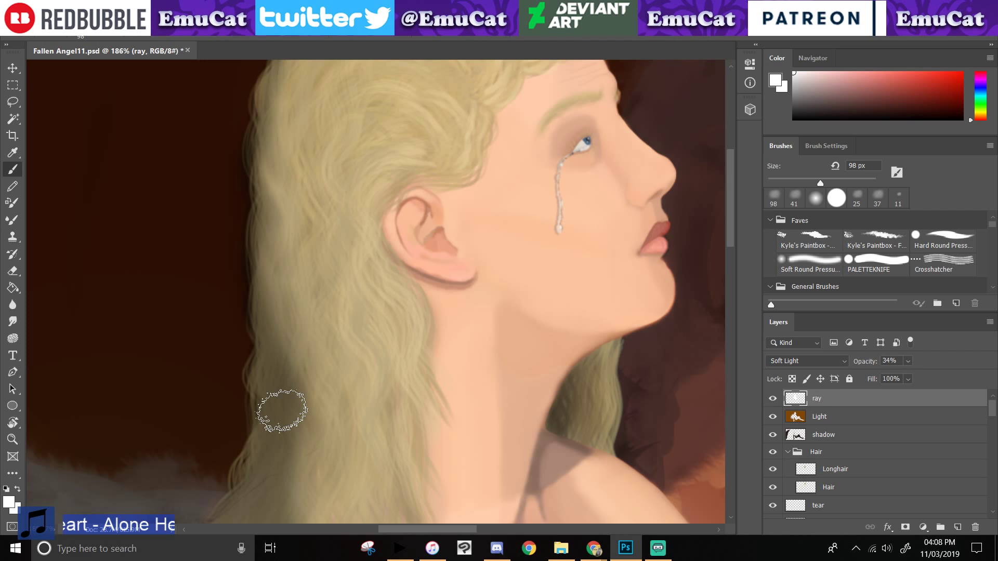
{"action": "left_click_drag", "start_coordinate": [276, 403], "coordinate": [401, 340]}
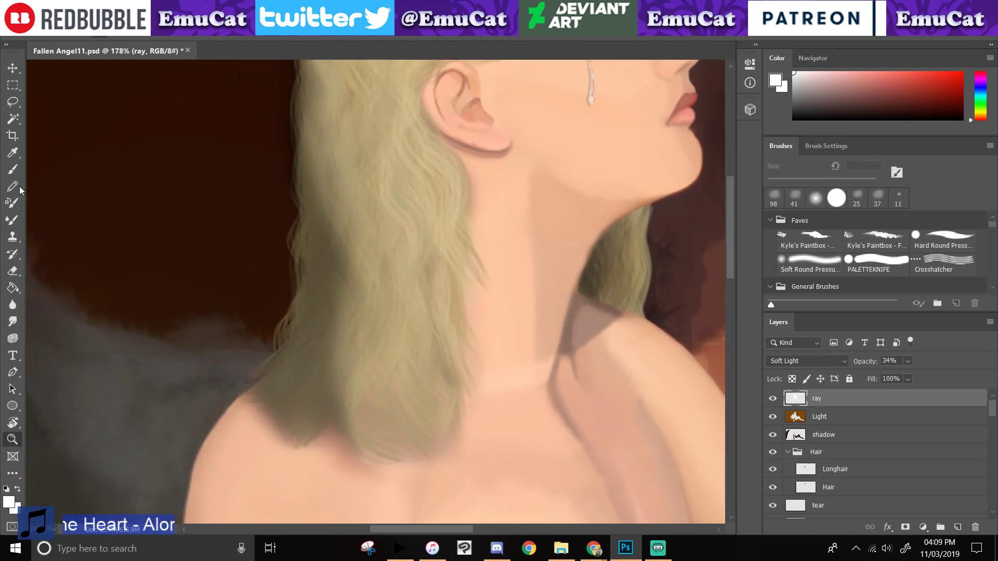
- Erase the ray light from the back of the lower hair with a 99 px Eraser and retouch the lower locks with a 98 px brush
{"action": "left_click", "coordinate": [12, 271]}
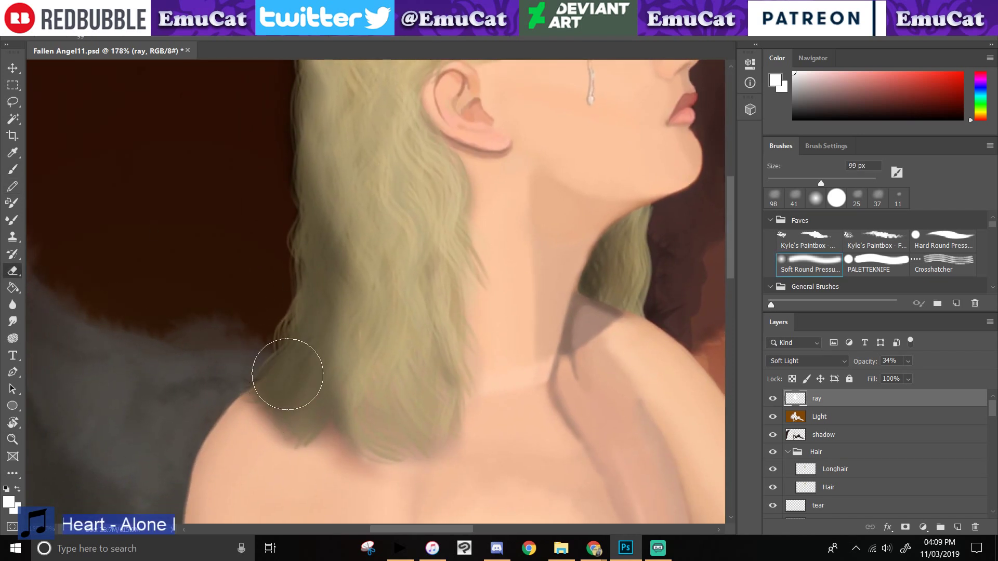
{"action": "mouse_move", "coordinate": [287, 375]}
{"action": "left_mouse_down"}
{"action": "mouse_move", "coordinate": [292, 324]}
{"action": "mouse_move", "coordinate": [297, 410]}
{"action": "mouse_move", "coordinate": [299, 343]}
{"action": "left_mouse_up"}
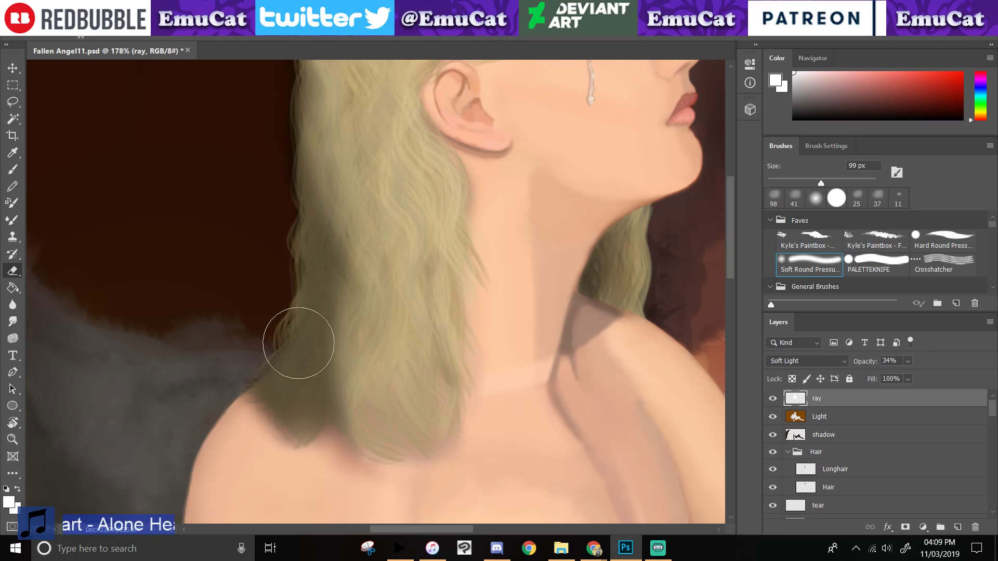
{"action": "left_click", "coordinate": [12, 169]}
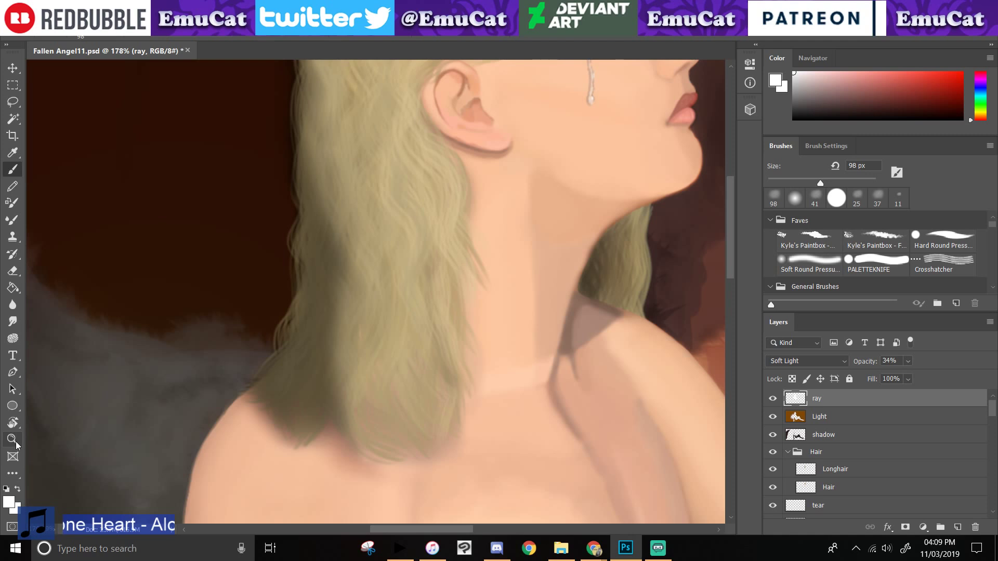
{"action": "scroll", "coordinate": [318, 471], "scroll_direction": "down", "scroll_amount": 3}
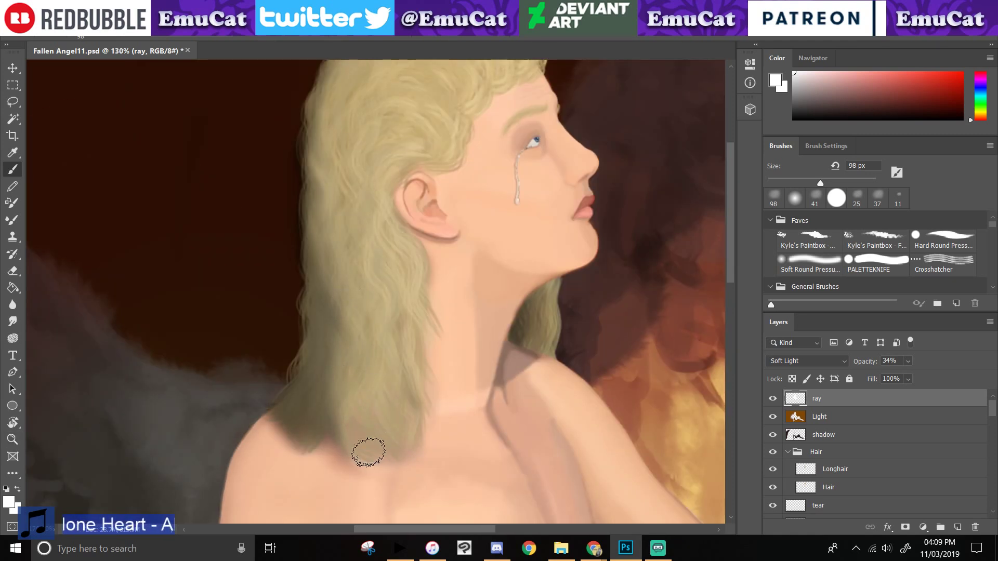
{"action": "left_click_drag", "start_coordinate": [356, 401], "coordinate": [278, 339]}
{"action": "left_click", "coordinate": [13, 440]}
{"action": "left_click_drag", "start_coordinate": [245, 467], "coordinate": [224, 464]}
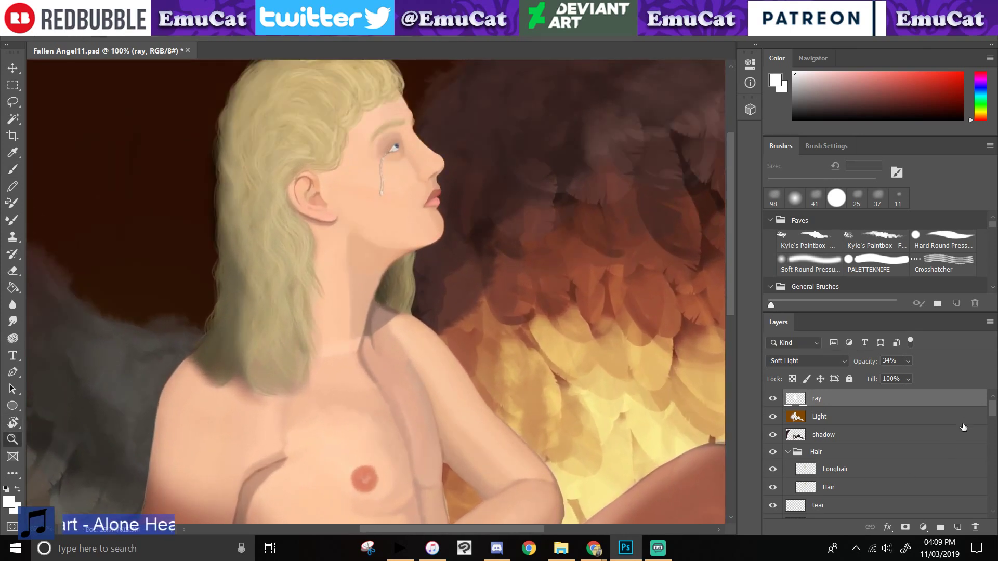
- Select the skin layer and paint a sampled skin tone over the base of the neck with a 25 px brush
{"action": "left_click_drag", "start_coordinate": [991, 408], "coordinate": [987, 452]}
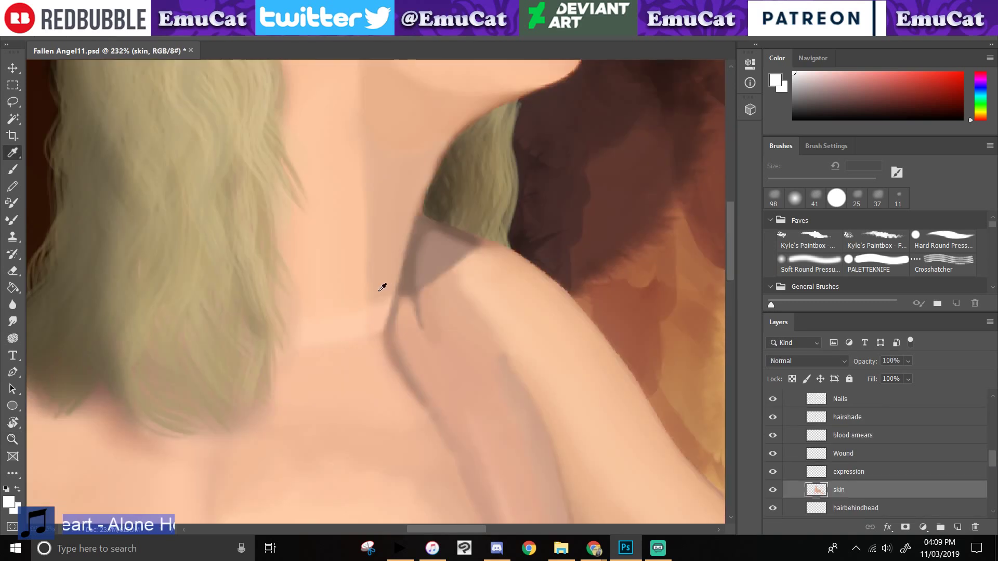
{"action": "left_click", "coordinate": [379, 290]}
{"action": "left_click", "coordinate": [12, 170]}
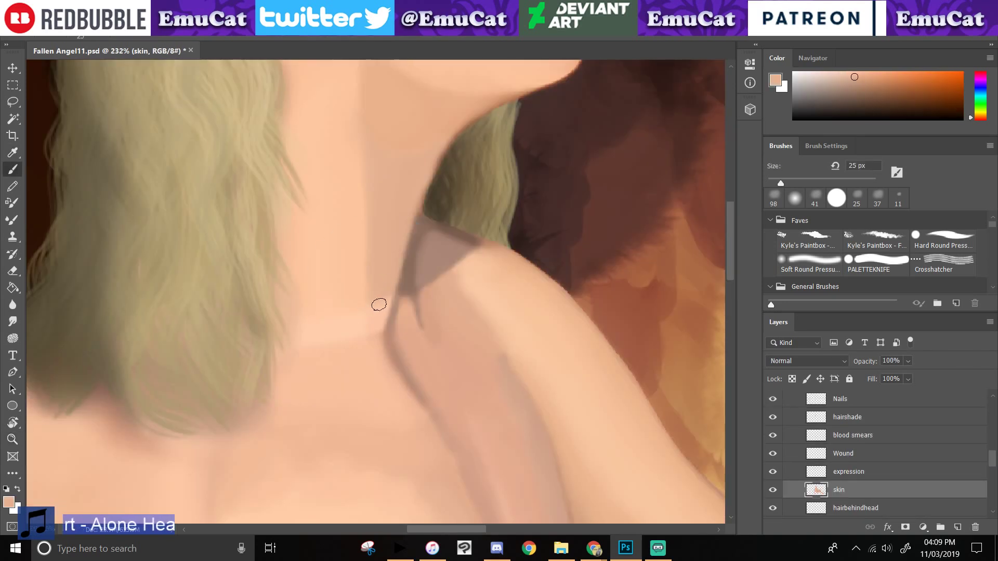
{"action": "mouse_move", "coordinate": [385, 304]}
{"action": "left_mouse_down"}
{"action": "mouse_move", "coordinate": [388, 271]}
{"action": "mouse_move", "coordinate": [374, 311]}
{"action": "left_mouse_up"}
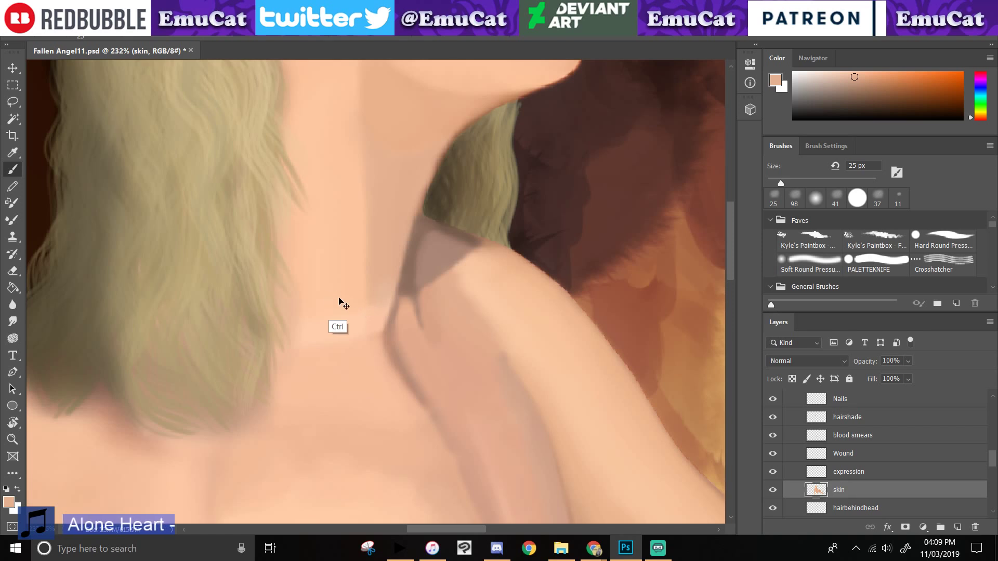
- Hide the shadow, Light and ray layers and soften the base of the neck on the skin layer with sampled skin tones at 25 px
{"action": "left_click_drag", "start_coordinate": [993, 459], "coordinate": [977, 396]}
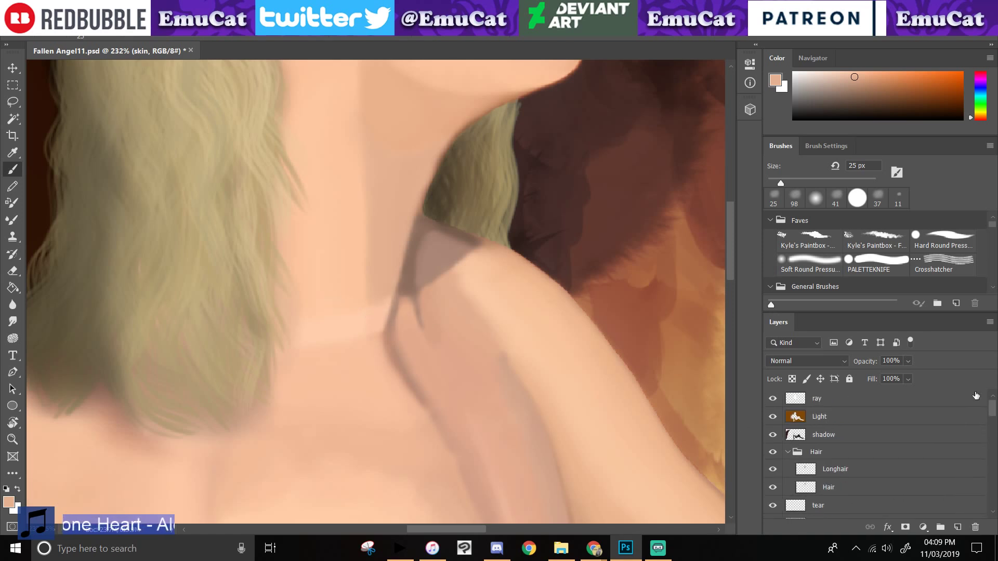
{"action": "left_click_drag", "start_coordinate": [773, 435], "coordinate": [773, 398]}
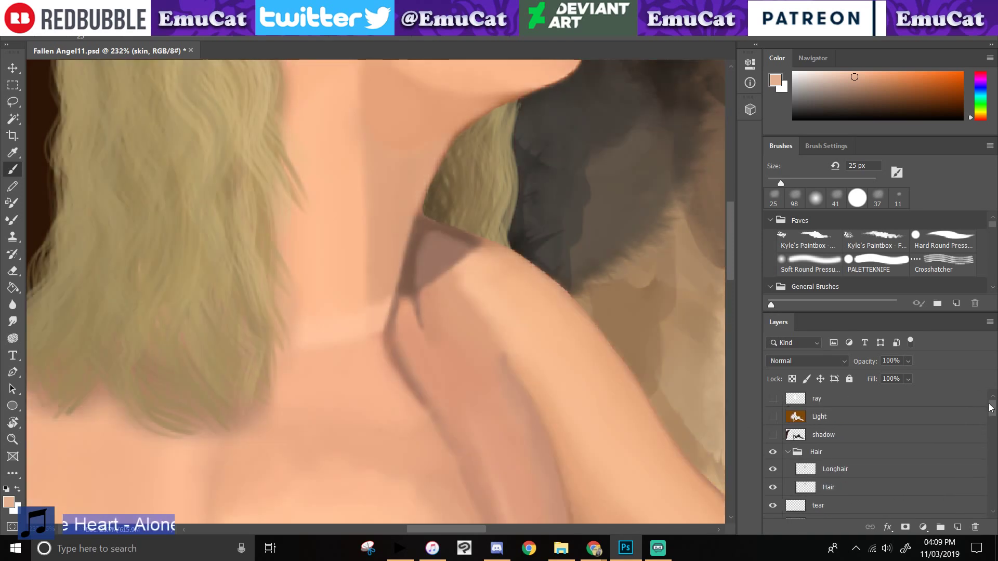
{"action": "left_click_drag", "start_coordinate": [991, 409], "coordinate": [990, 463]}
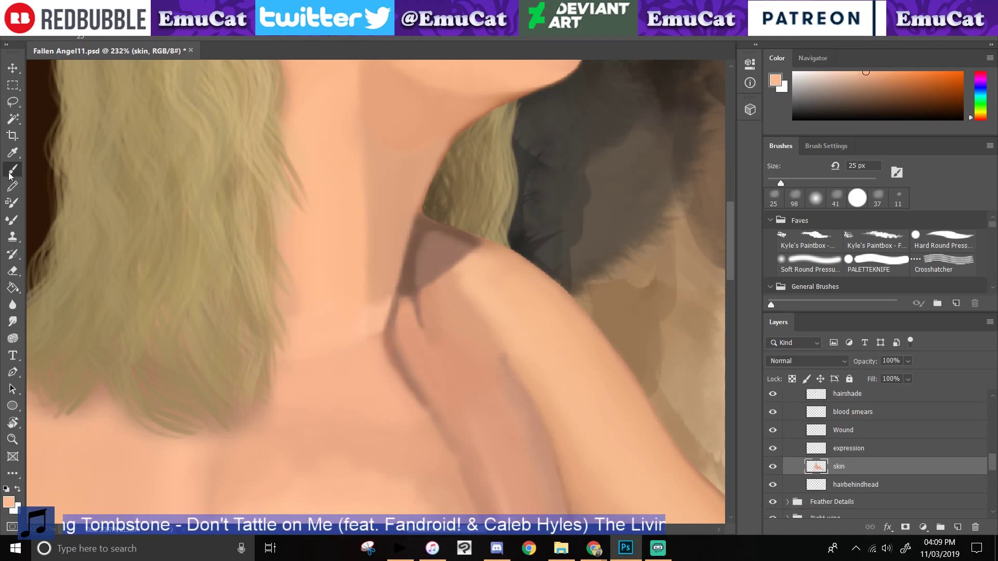
{"action": "left_click", "coordinate": [383, 288], "text": "alt"}
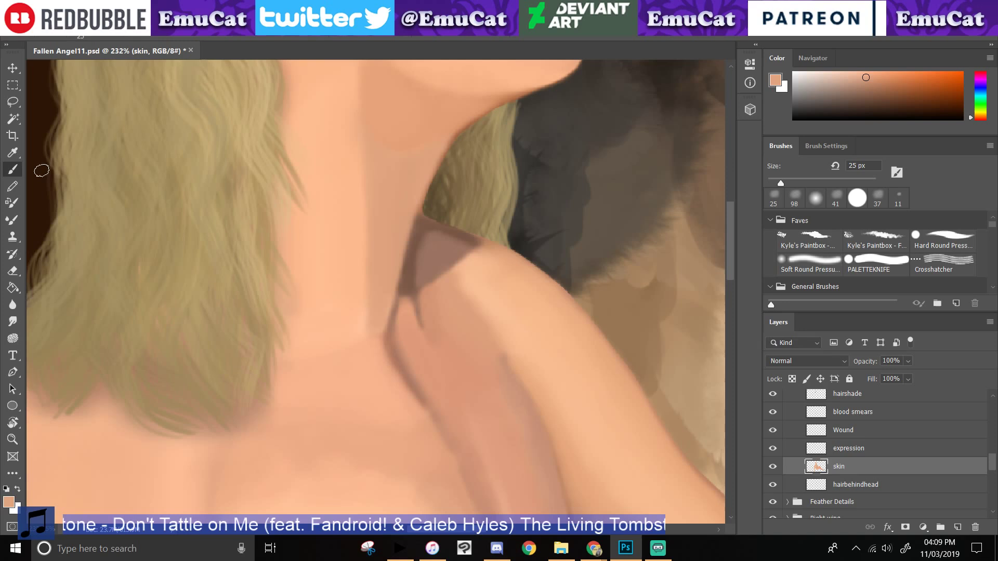
- Switch to the browser to check the group livestream page and its chat, and return to Photoshop
{"action": "mouse_move", "coordinate": [594, 549]}
{"action": "left_click", "coordinate": [629, 506]}
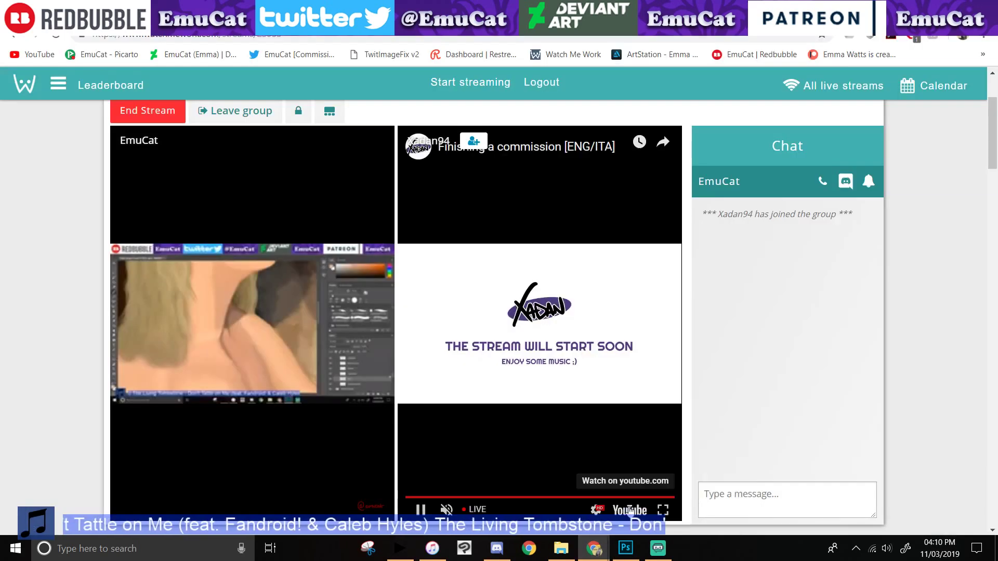
{"action": "left_click", "coordinate": [625, 548]}
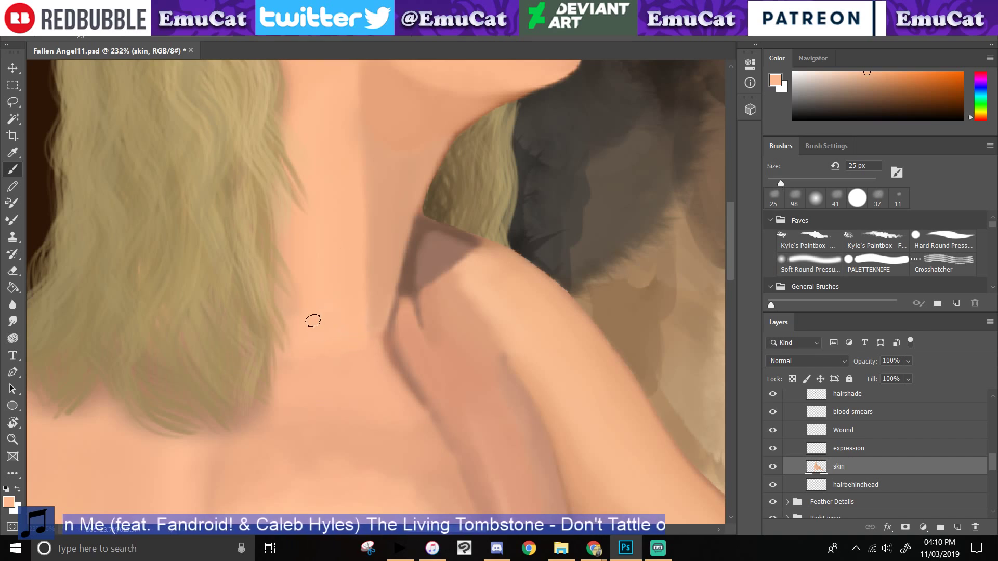
- Blend the lower neck into the upper chest on the skin layer with a sampled skin tone and a 25 px brush
{"action": "left_click", "coordinate": [14, 155]}
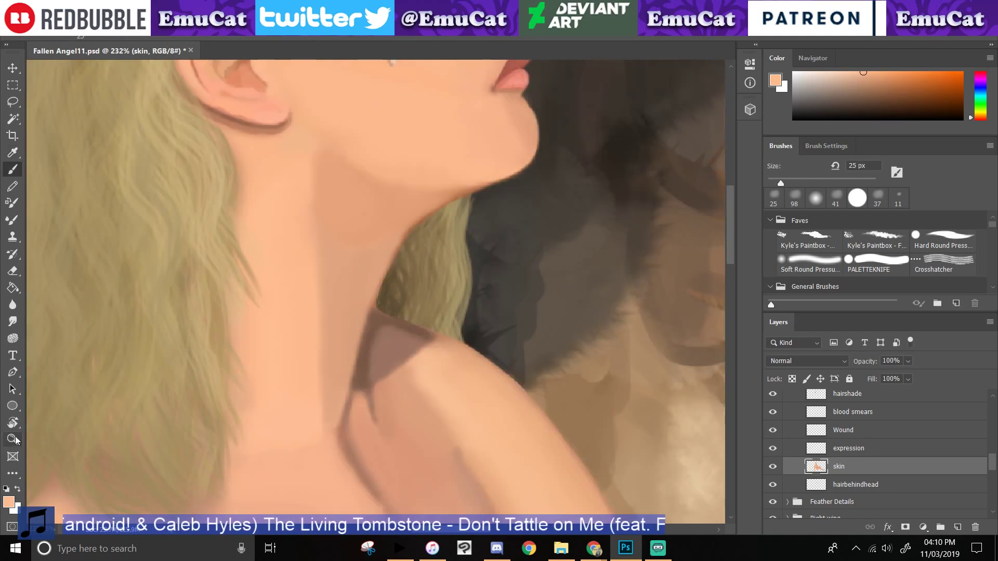
{"action": "left_click", "coordinate": [12, 440]}
{"action": "mouse_move", "coordinate": [358, 471]}
{"action": "left_mouse_down"}
{"action": "mouse_move", "coordinate": [278, 460]}
{"action": "mouse_move", "coordinate": [334, 494]}
{"action": "left_mouse_up"}
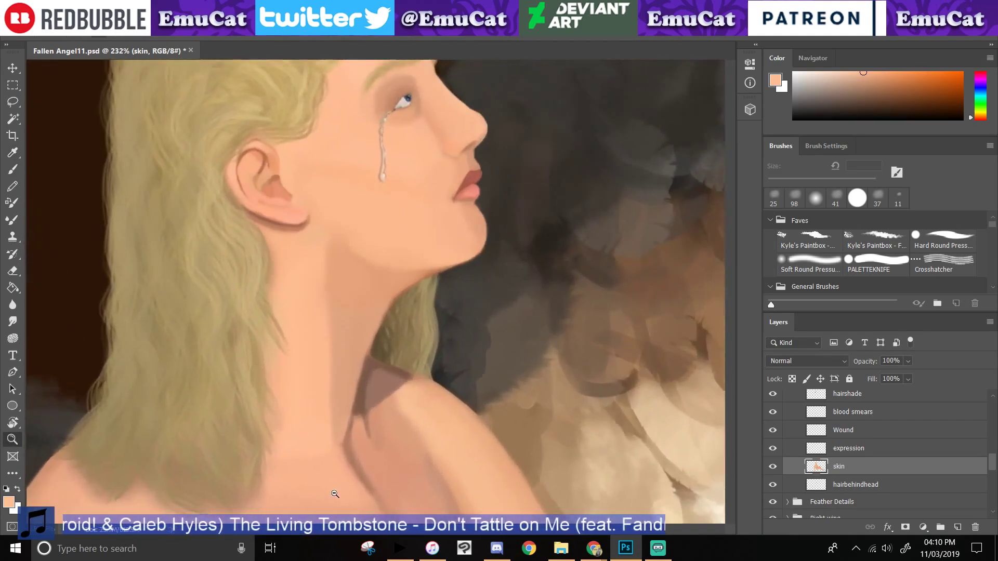
- Check the whole figure after the neck blending and save the painting
{"action": "scroll", "coordinate": [335, 494], "scroll_direction": "up", "scroll_amount": 2}
{"action": "scroll", "coordinate": [343, 505], "scroll_direction": "down", "scroll_amount": 3}
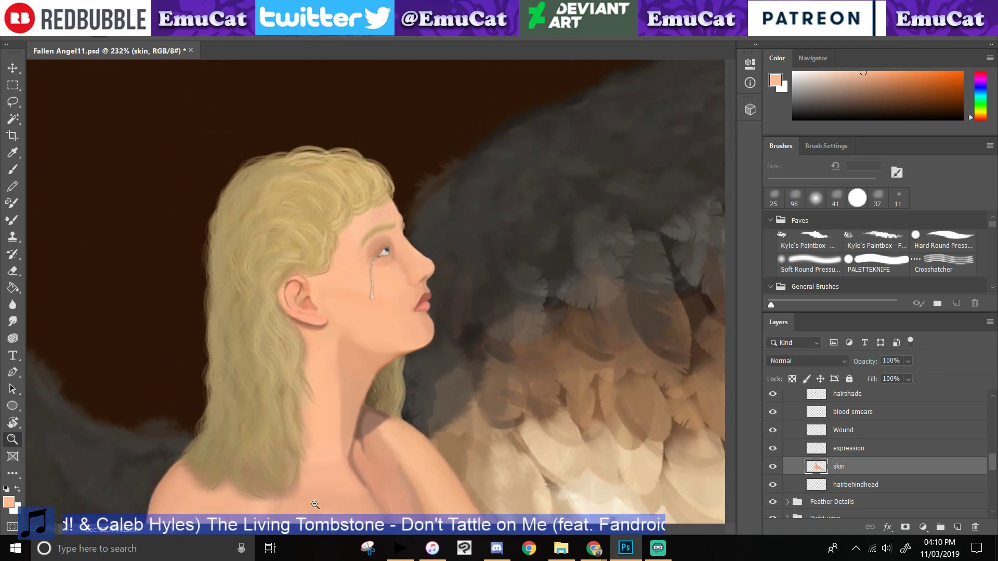
{"action": "scroll", "coordinate": [307, 502], "scroll_direction": "down", "scroll_amount": 4}
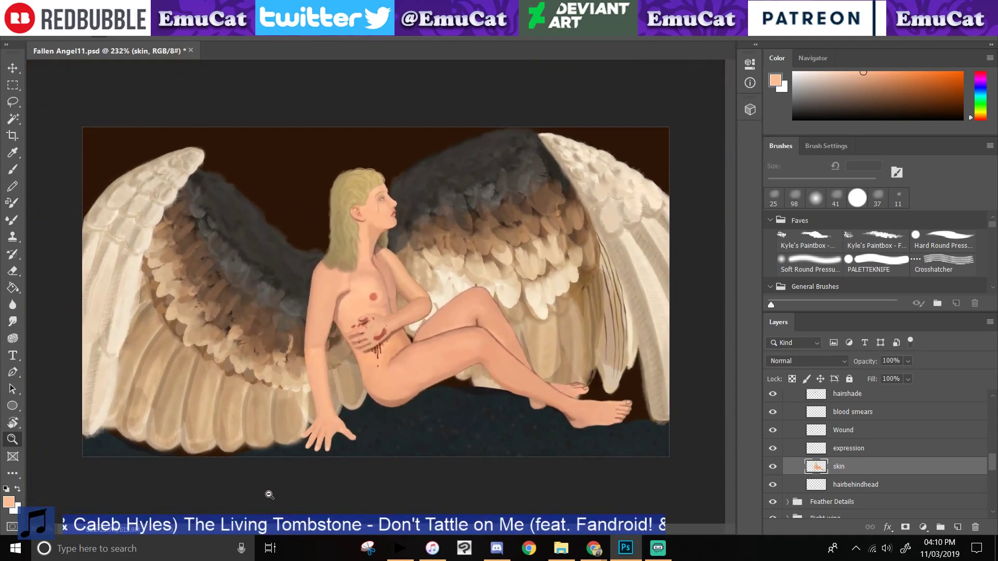
{"action": "left_click_drag", "start_coordinate": [269, 495], "coordinate": [275, 504]}
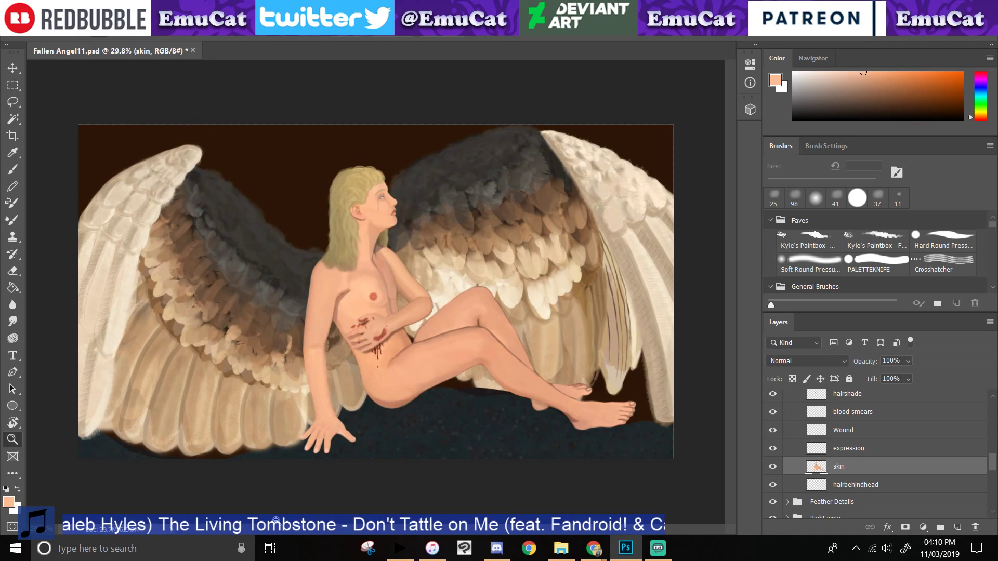
{"action": "key", "text": "ctrl+s"}
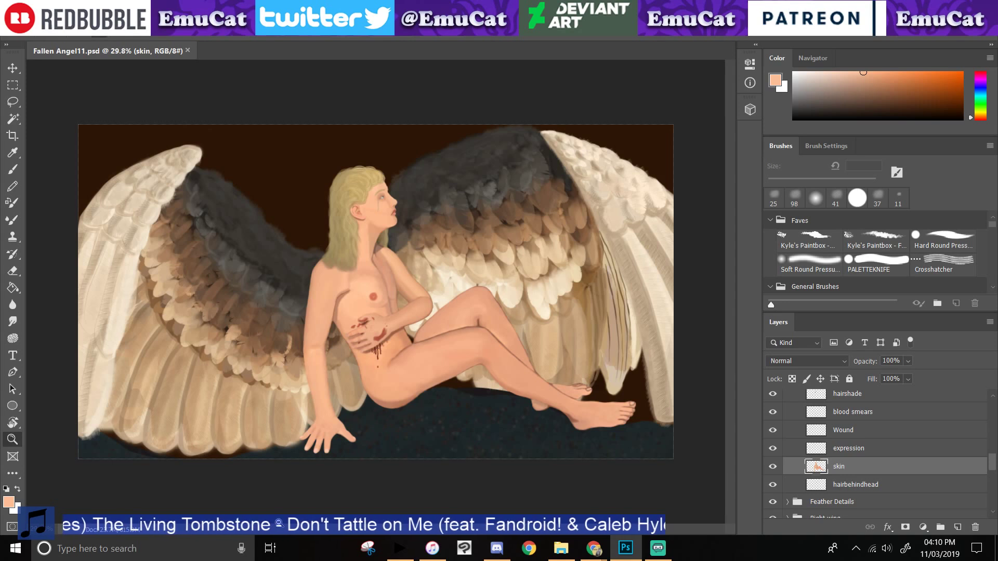
- Smooth the supporting forearm below the elbow on the skin layer with a skin tone and an 81 px brush, saving the file
{"action": "left_click_drag", "start_coordinate": [316, 448], "coordinate": [353, 536]}
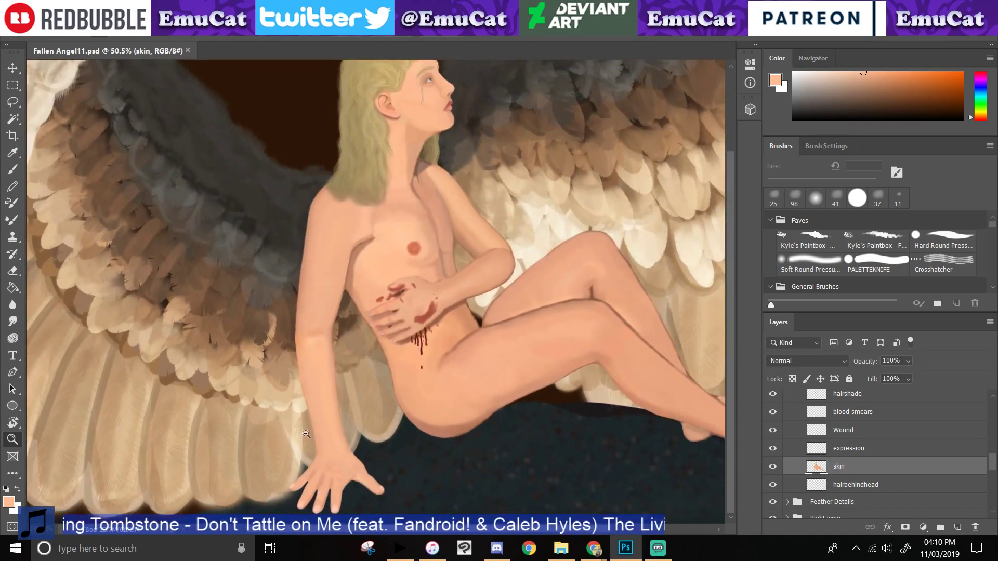
{"action": "left_click_drag", "start_coordinate": [305, 435], "coordinate": [354, 466]}
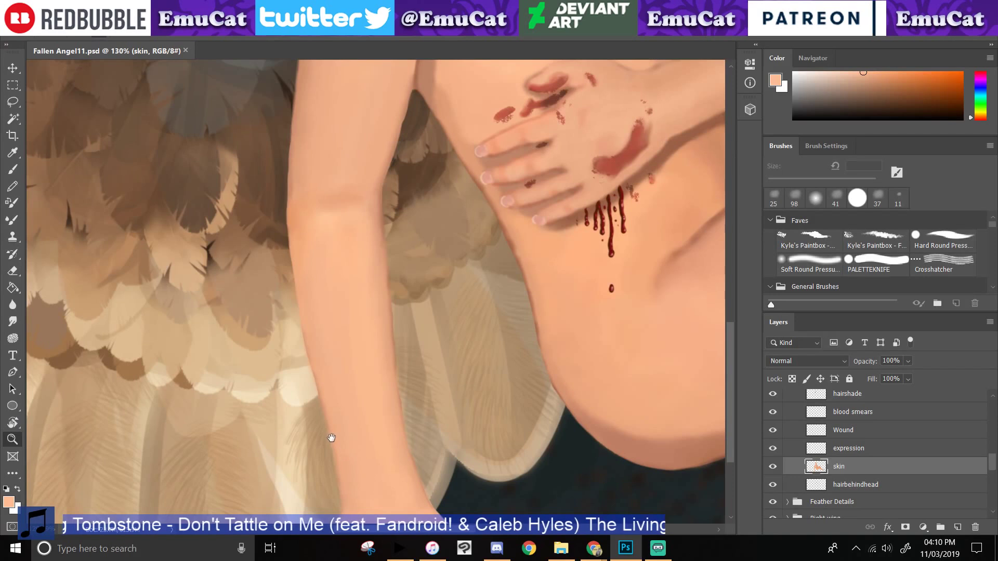
{"action": "left_click_drag", "start_coordinate": [332, 439], "coordinate": [233, 346]}
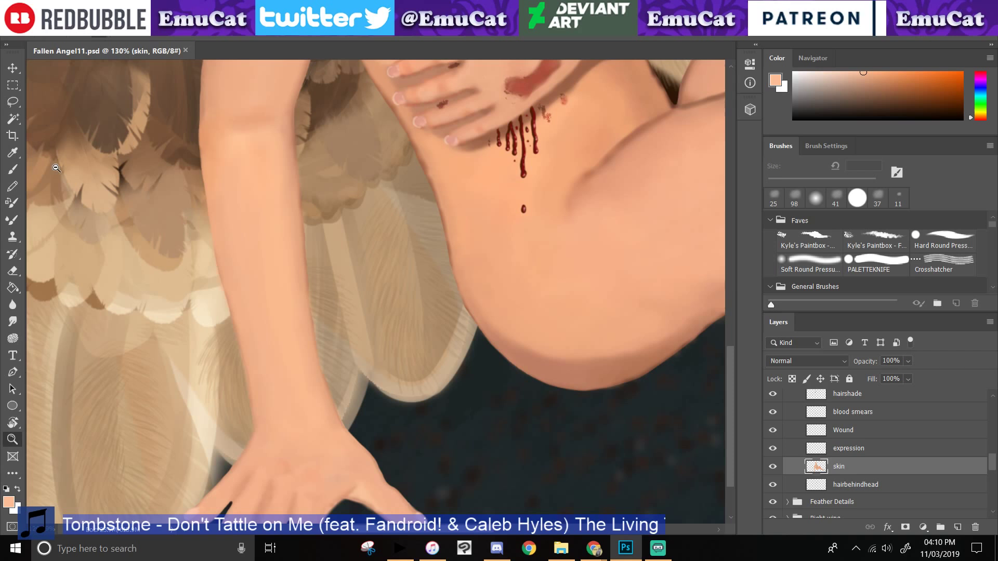
{"action": "key", "text": "b"}
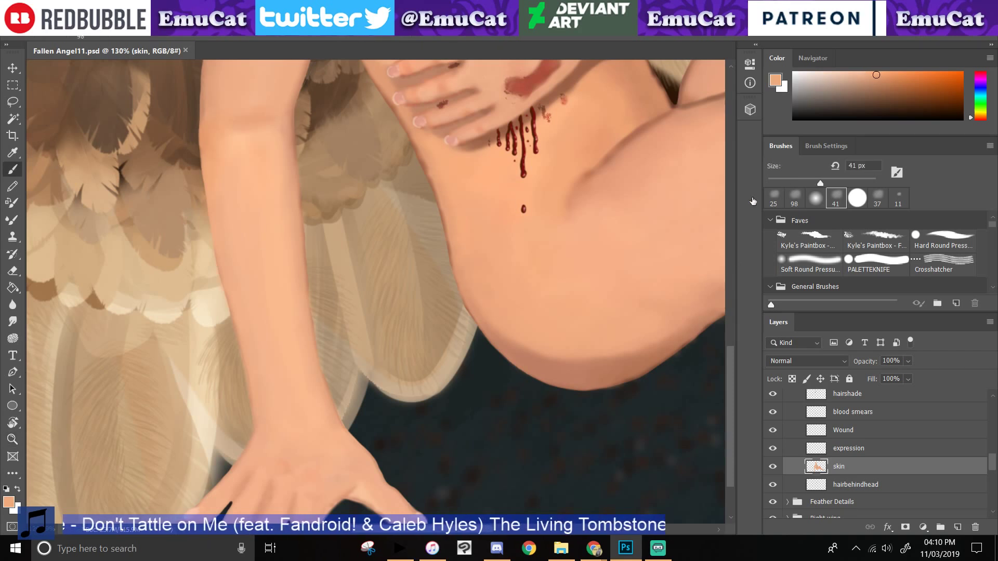
{"action": "left_click", "coordinate": [794, 198]}
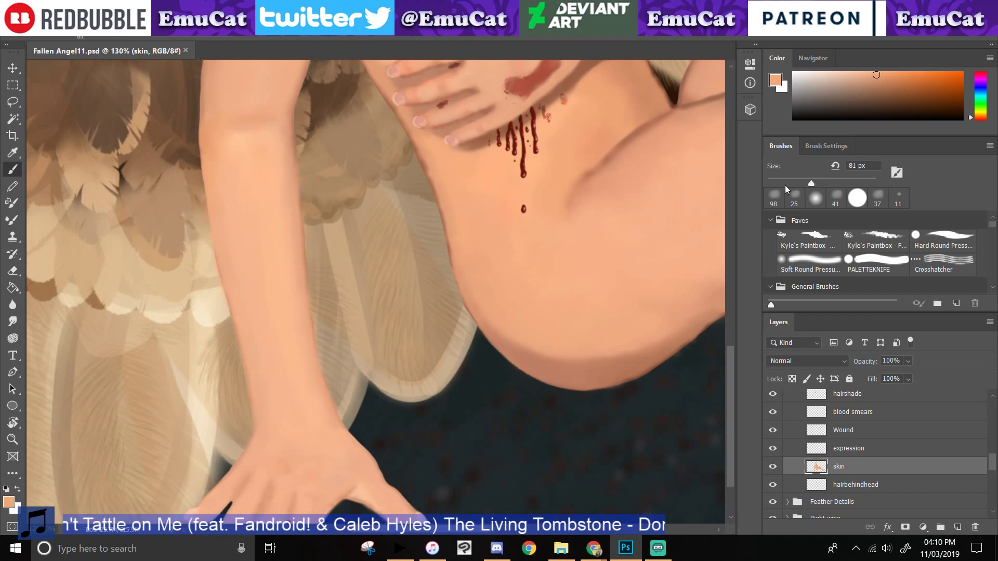
{"action": "left_click_drag", "start_coordinate": [280, 162], "coordinate": [280, 253]}
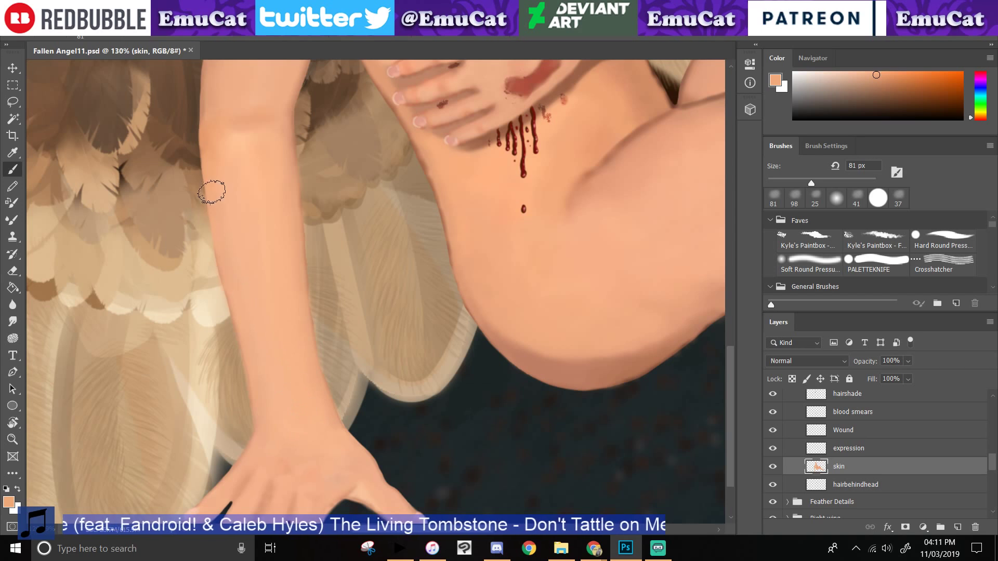
{"action": "key", "text": "ctrl+s"}
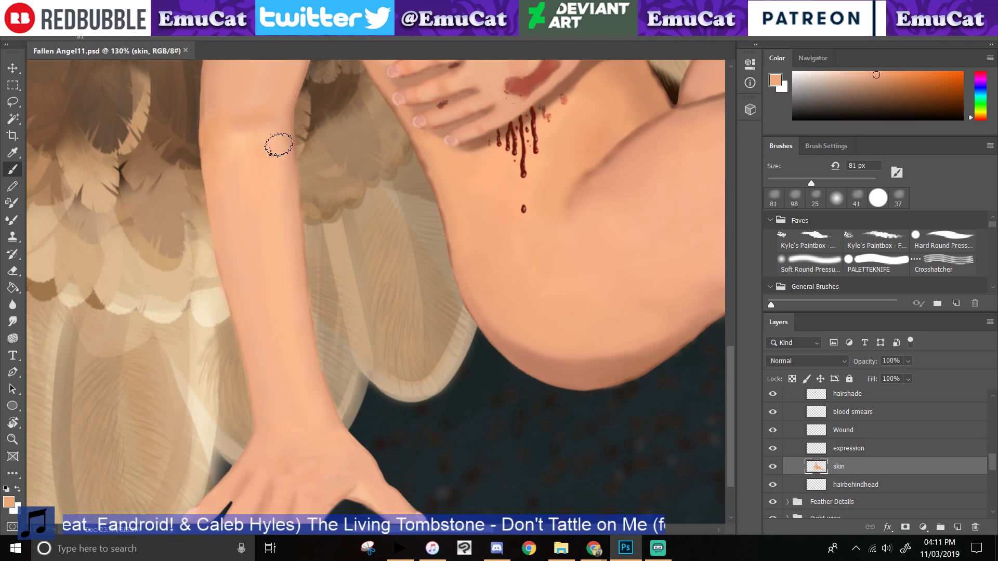
{"action": "left_click_drag", "start_coordinate": [311, 416], "coordinate": [276, 401]}
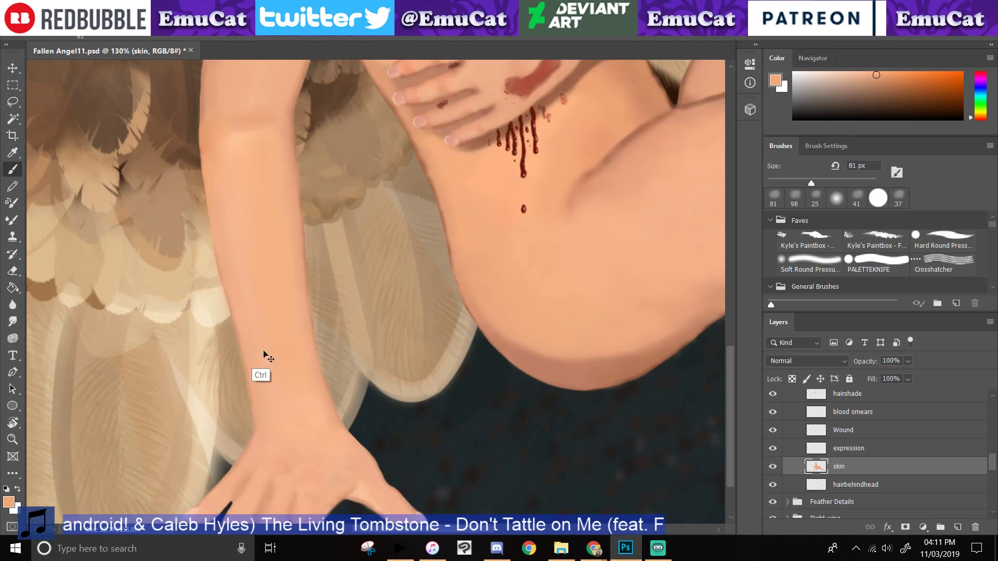
{"action": "left_click", "coordinate": [623, 552]}
{"action": "left_click", "coordinate": [625, 552]}
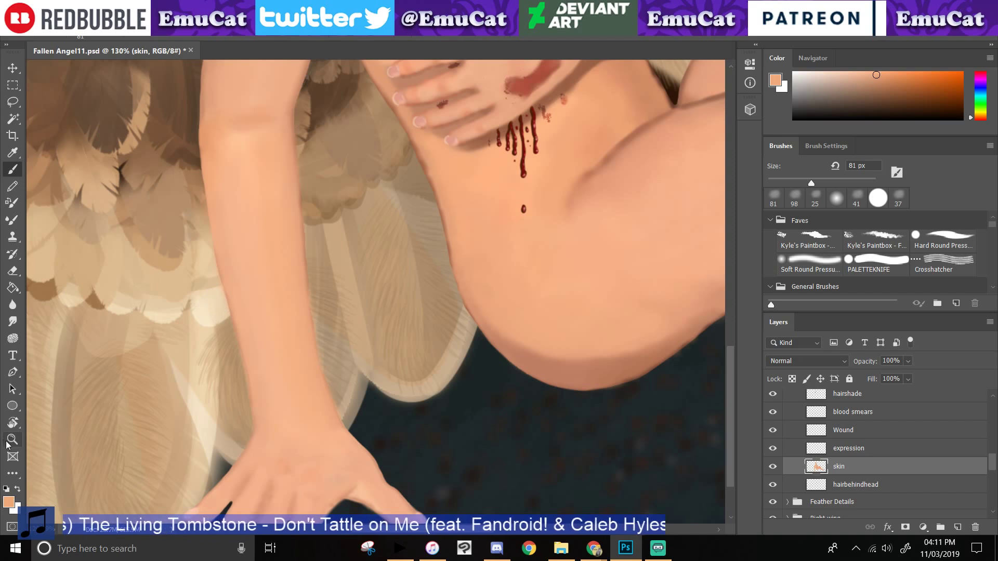
- Blend the supporting arm from elbow to wrist with a skin tone sampled near the elbow at 81 px, and save the painting
{"action": "left_click", "coordinate": [184, 477], "text": "alt"}
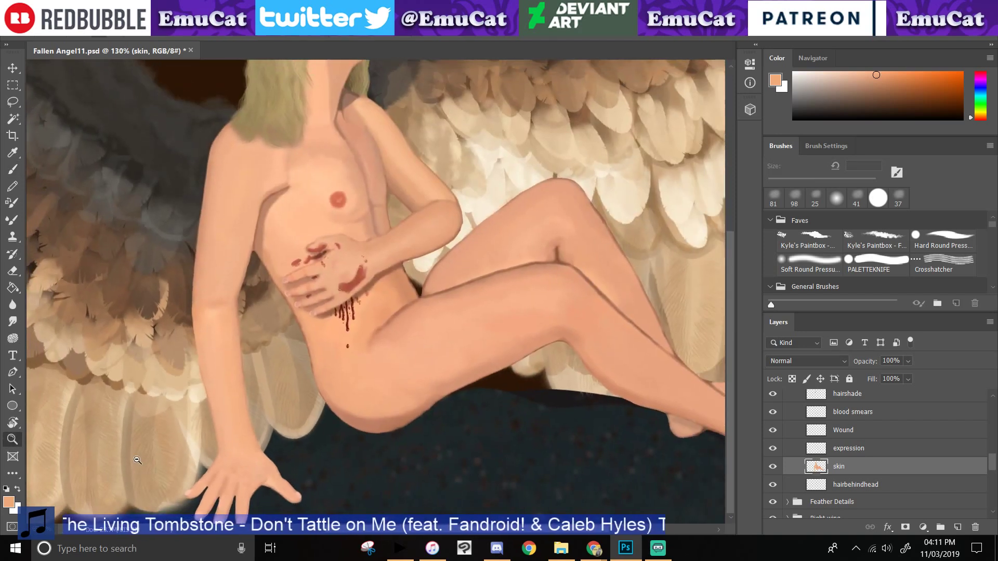
{"action": "left_click_drag", "start_coordinate": [137, 460], "coordinate": [164, 479]}
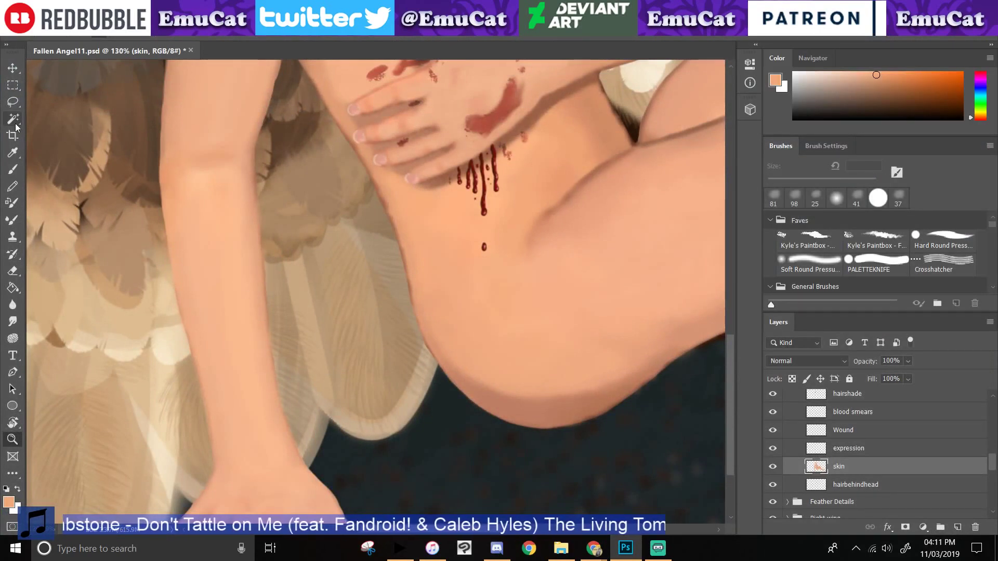
{"action": "left_click", "coordinate": [12, 152]}
{"action": "left_click", "coordinate": [224, 150]}
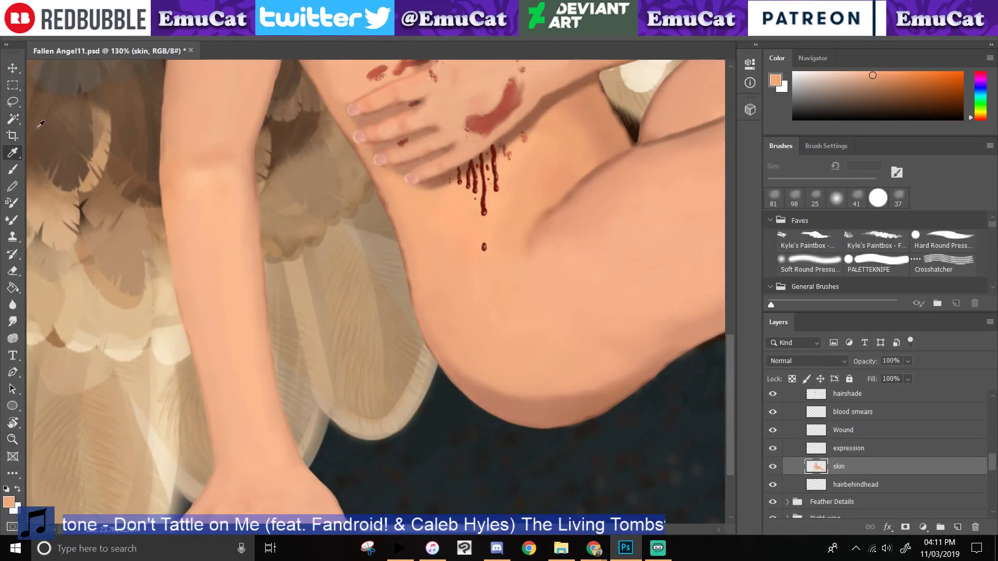
{"action": "left_click", "coordinate": [12, 169]}
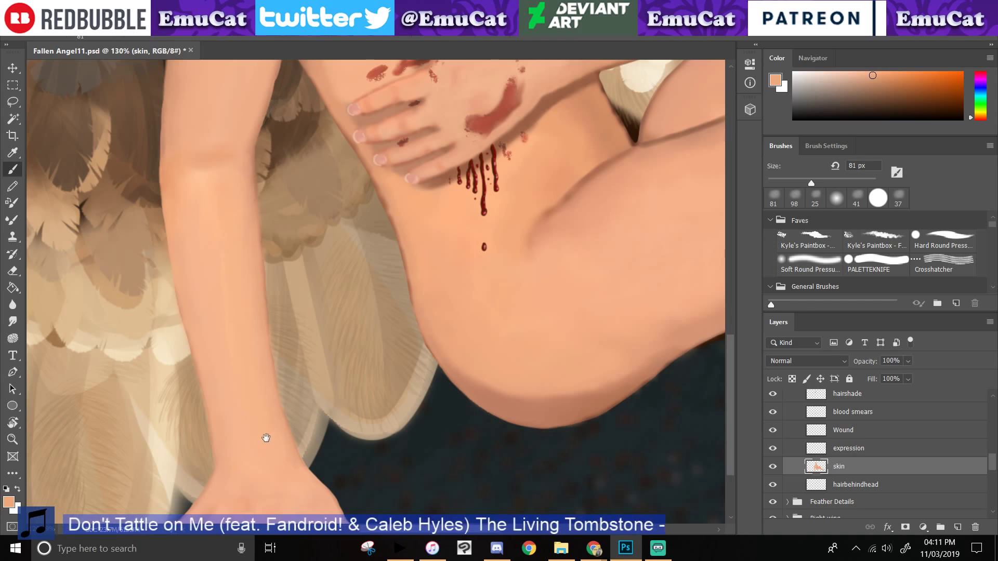
{"action": "left_click_drag", "start_coordinate": [266, 433], "coordinate": [250, 309]}
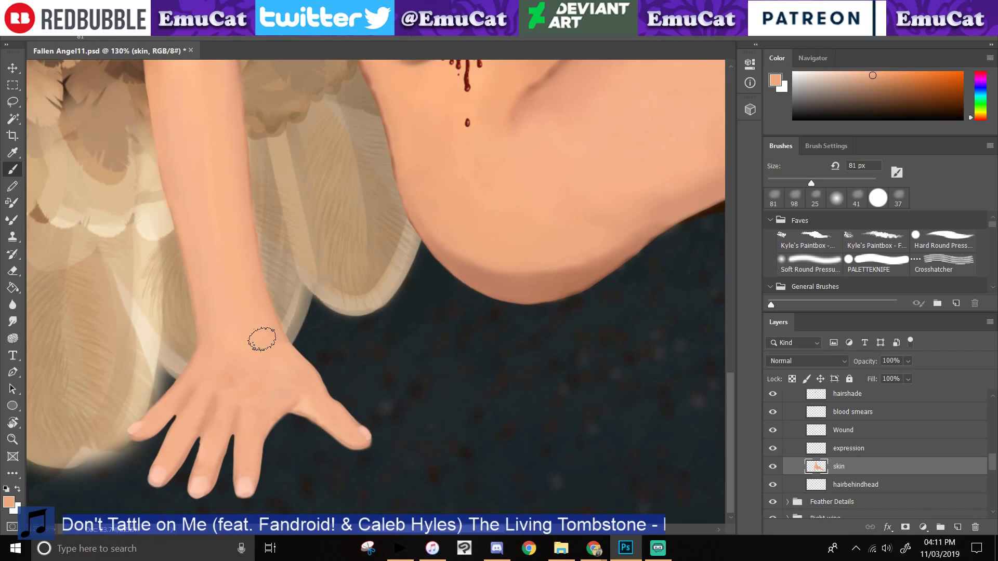
{"action": "key", "text": "ctrl+0"}
{"action": "key", "text": "ctrl+s"}
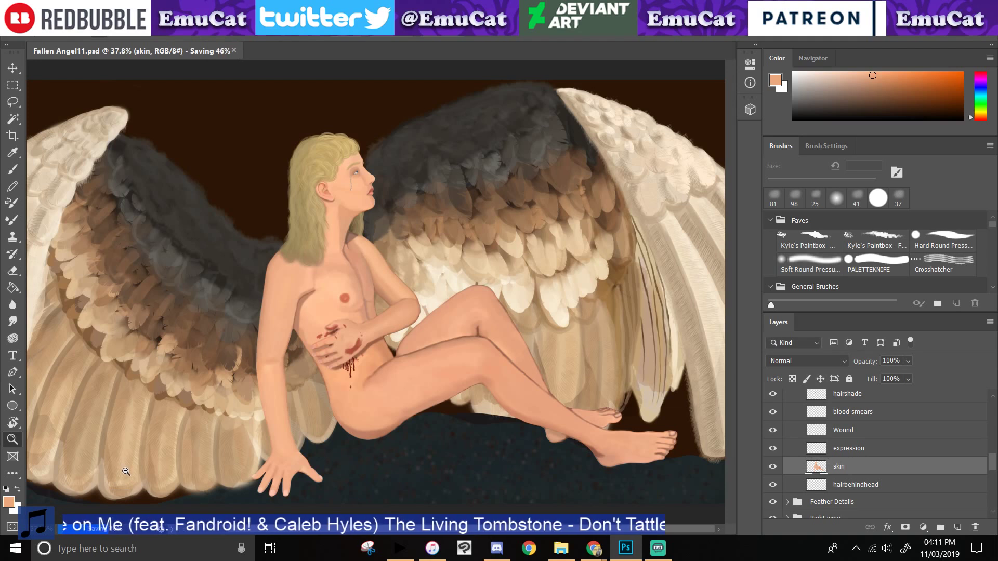
- Soften the shading across the front thigh on the skin layer with a sampled skin tone and a 98 px brush
{"action": "left_click_drag", "start_coordinate": [431, 412], "coordinate": [507, 459]}
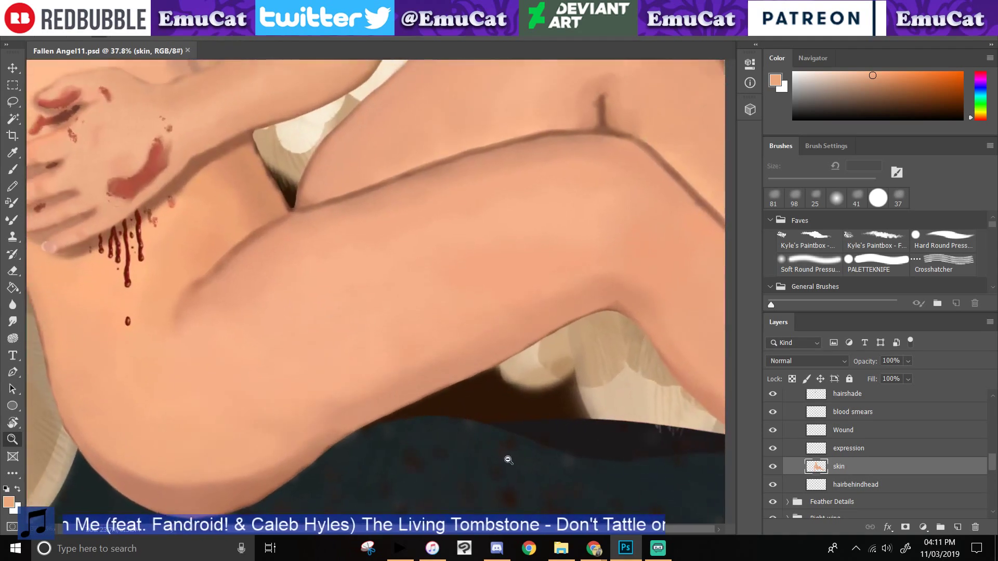
{"action": "left_click_drag", "start_coordinate": [384, 439], "coordinate": [403, 410]}
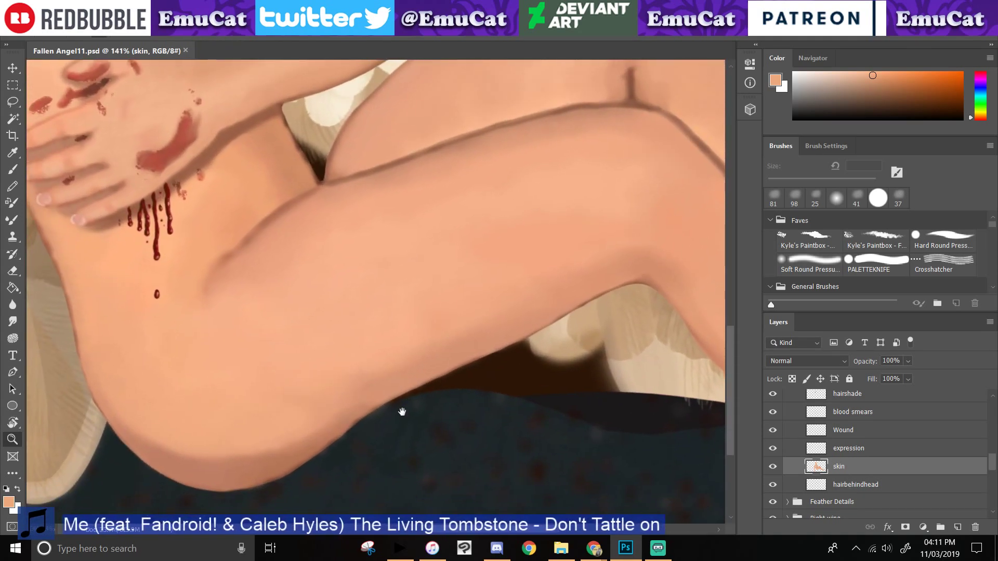
{"action": "left_click", "coordinate": [13, 156]}
{"action": "left_click", "coordinate": [35, 164]}
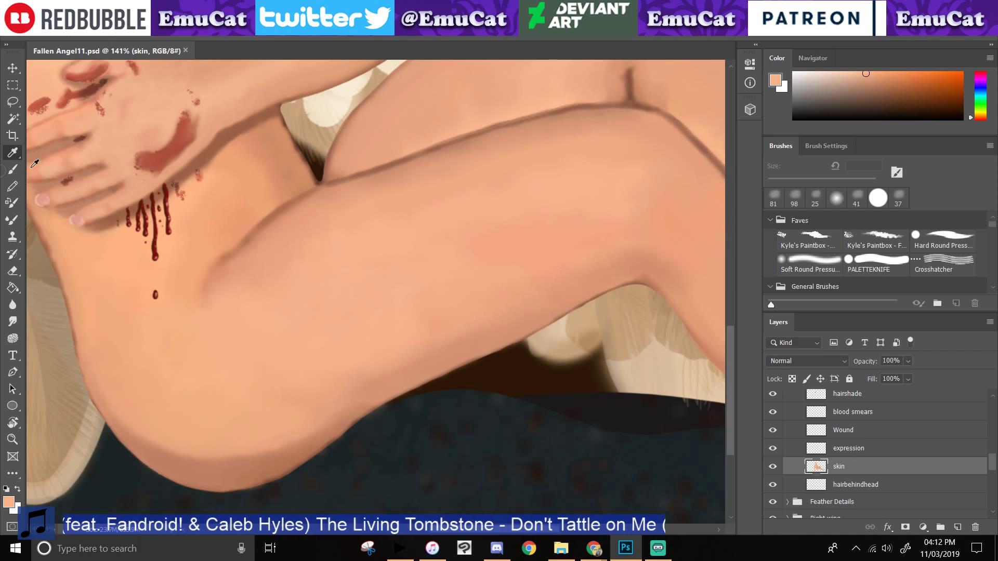
{"action": "left_click", "coordinate": [13, 169]}
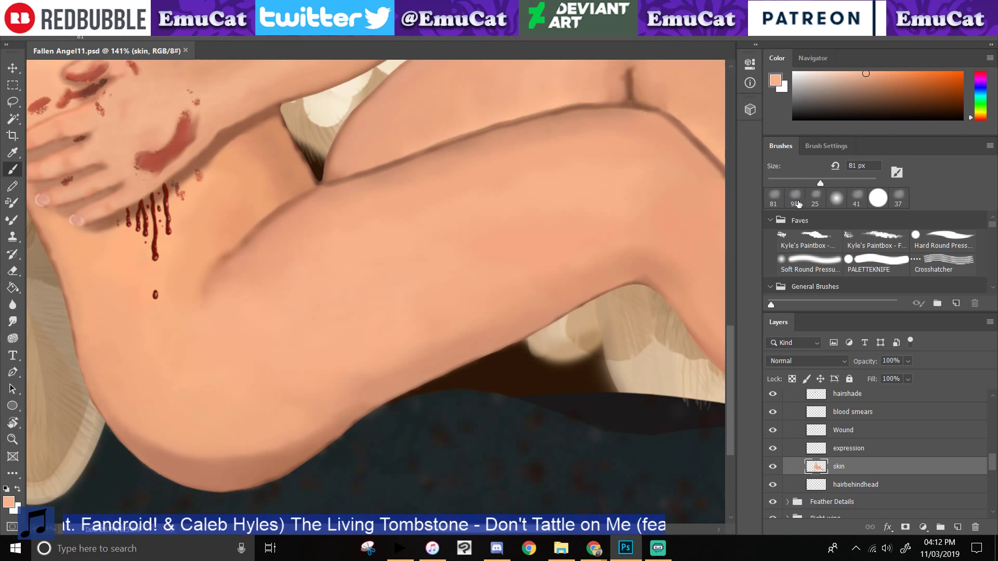
{"action": "left_click", "coordinate": [795, 198]}
{"action": "left_click_drag", "start_coordinate": [360, 373], "coordinate": [228, 370]}
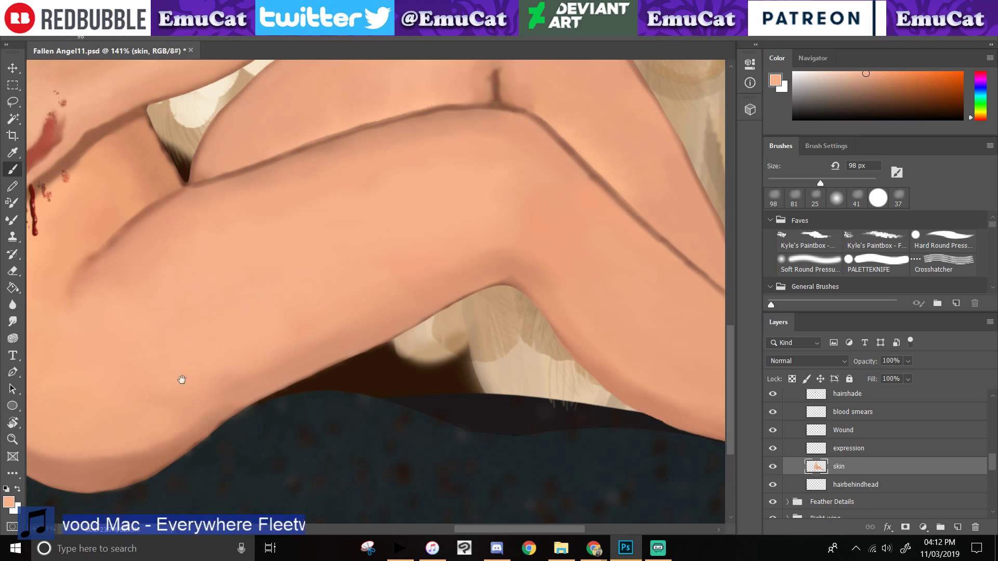
{"action": "left_click_drag", "start_coordinate": [182, 380], "coordinate": [305, 352]}
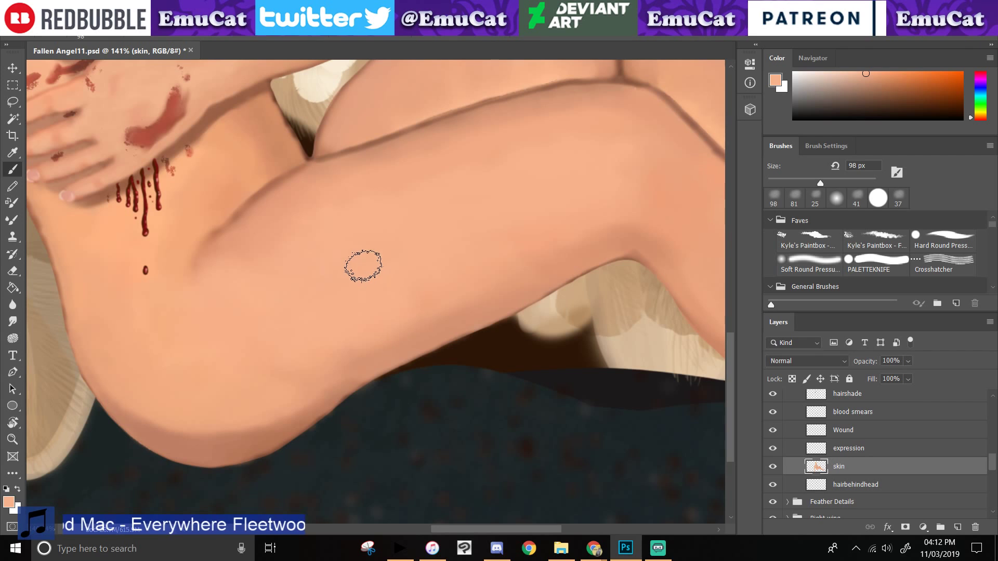
- Blend the front thigh toward the knee with skin tones sampled from the leg and the 98 px brush
{"action": "left_click", "coordinate": [12, 153]}
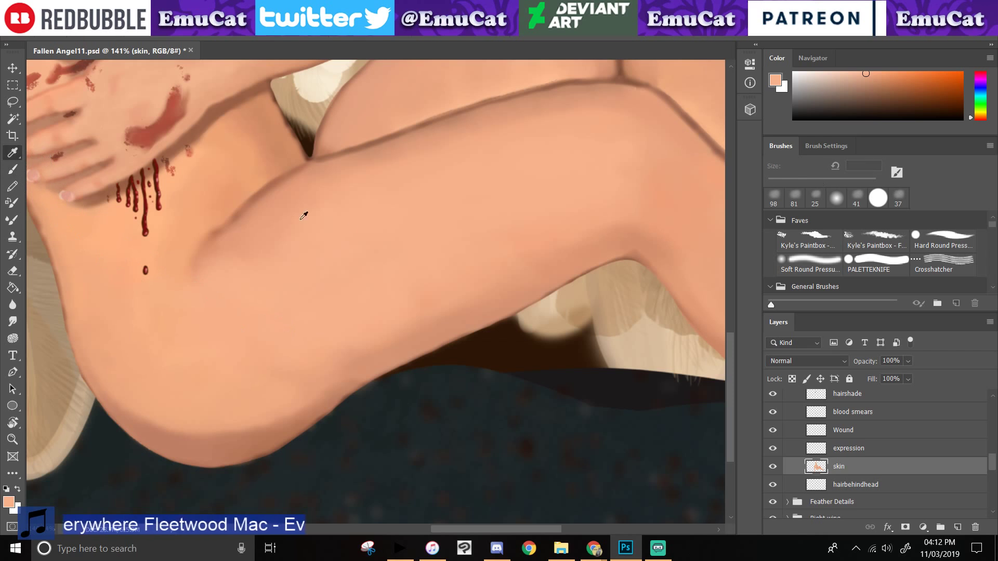
{"action": "left_click_drag", "start_coordinate": [446, 256], "coordinate": [245, 325]}
{"action": "left_click", "coordinate": [426, 194]}
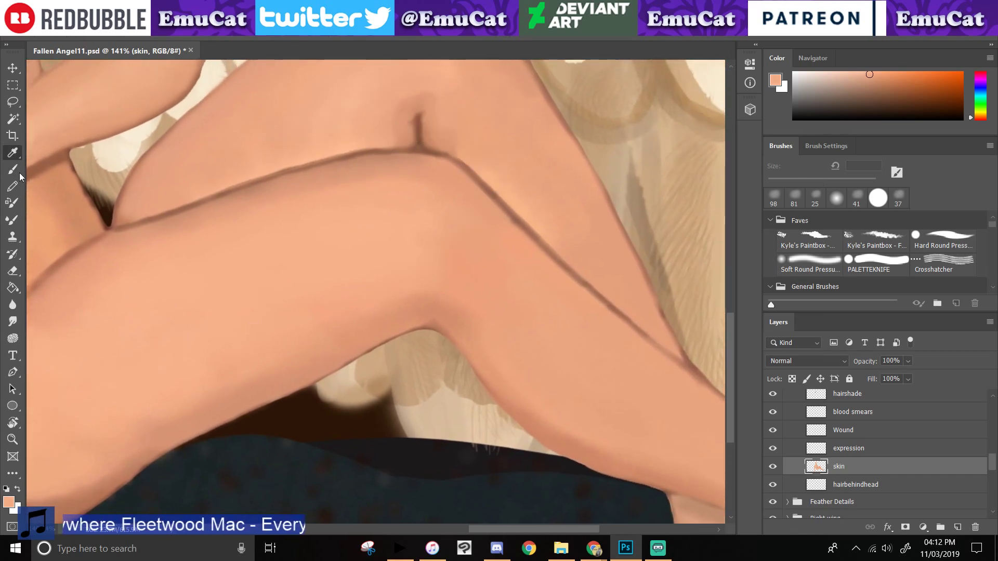
{"action": "left_click", "coordinate": [13, 169]}
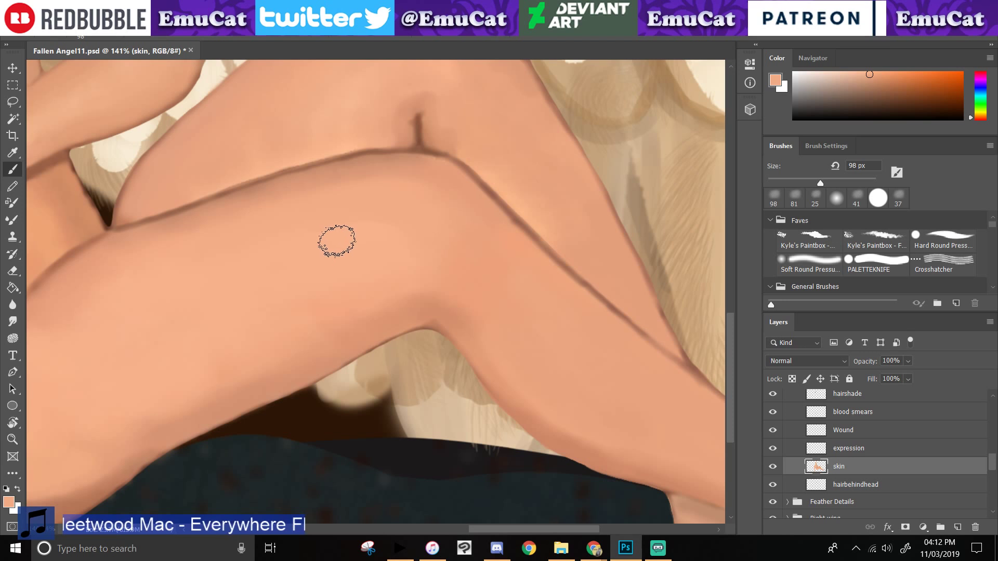
{"action": "left_click", "coordinate": [337, 240], "text": "alt"}
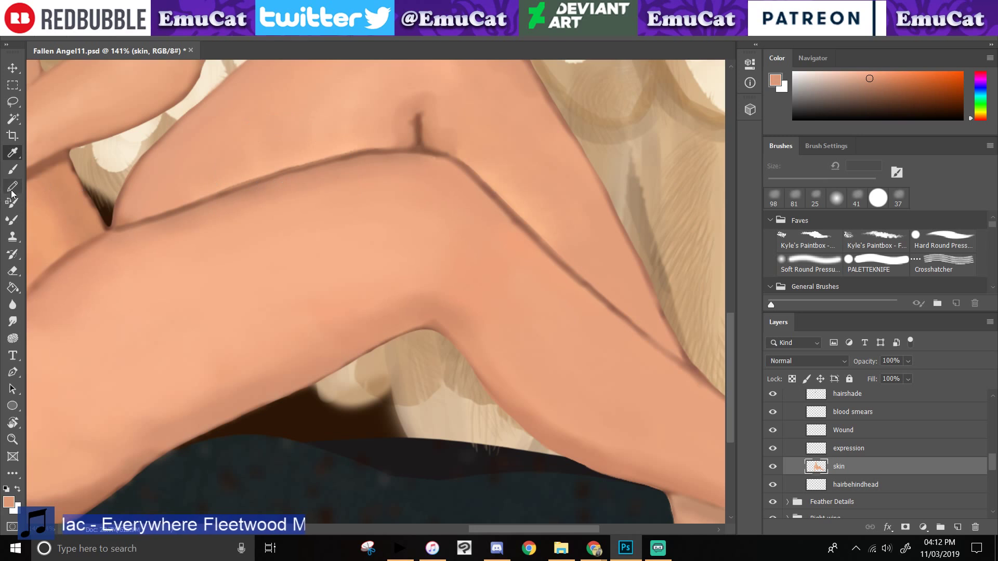
- Soften the underside of the crossed-thigh crease near the hip on the skin layer with a 25 px brush
{"action": "left_click", "coordinate": [11, 173]}
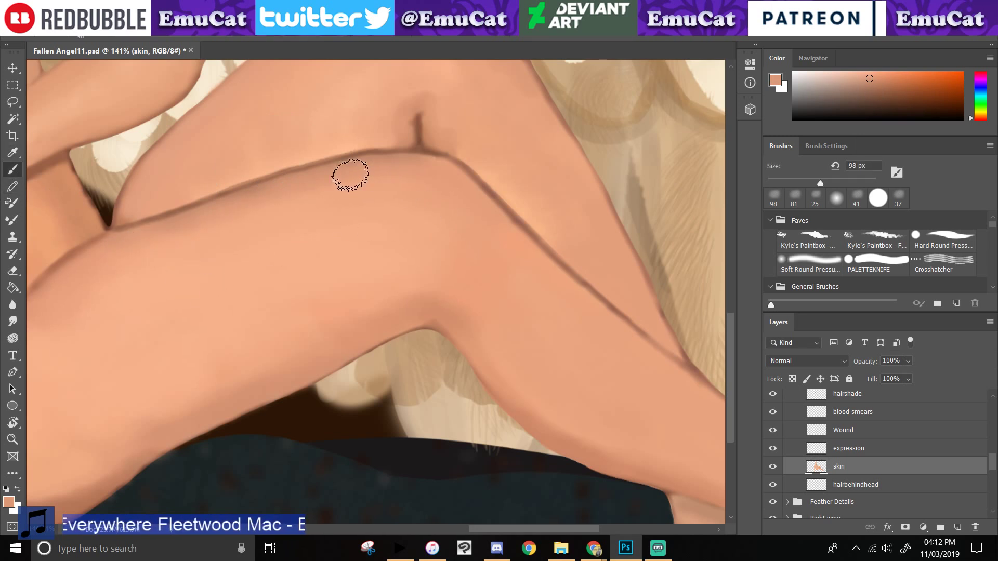
{"action": "left_click_drag", "start_coordinate": [170, 350], "coordinate": [292, 409]}
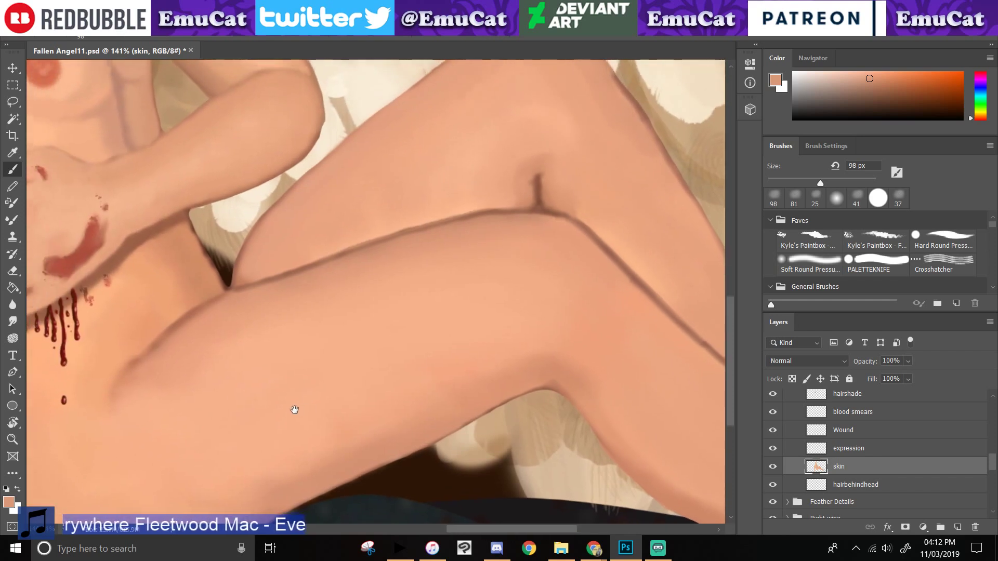
{"action": "left_click", "coordinate": [12, 440]}
{"action": "left_click", "coordinate": [357, 325]}
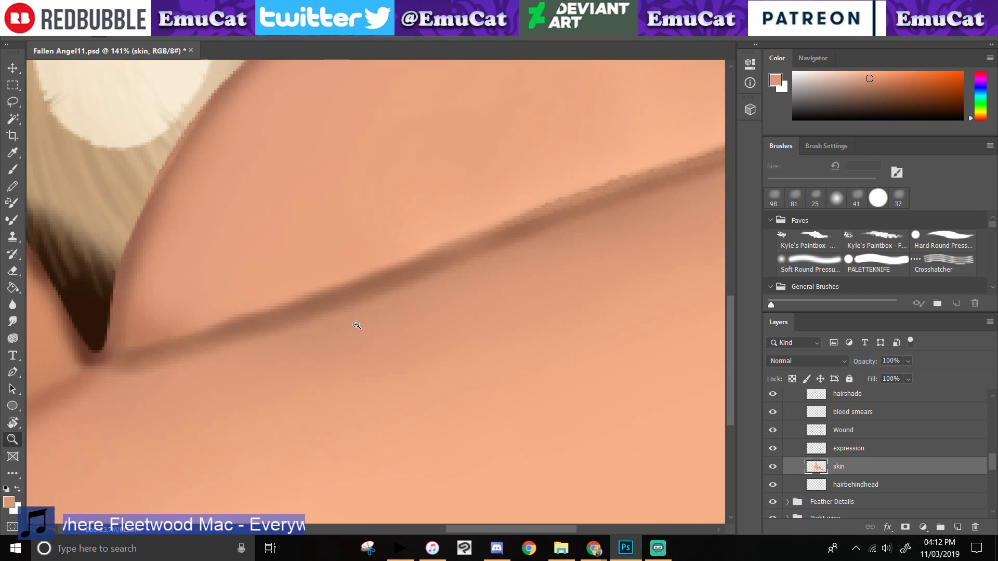
{"action": "left_click", "coordinate": [121, 437], "text": "alt"}
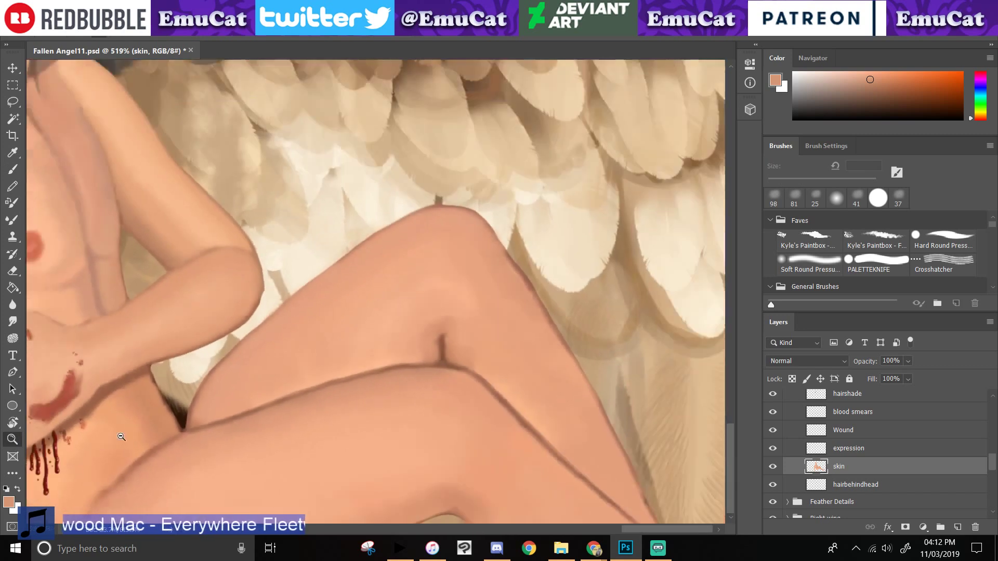
{"action": "left_click", "coordinate": [121, 437], "text": "alt"}
{"action": "left_click_drag", "start_coordinate": [118, 438], "coordinate": [179, 468]}
{"action": "left_click", "coordinate": [13, 169]}
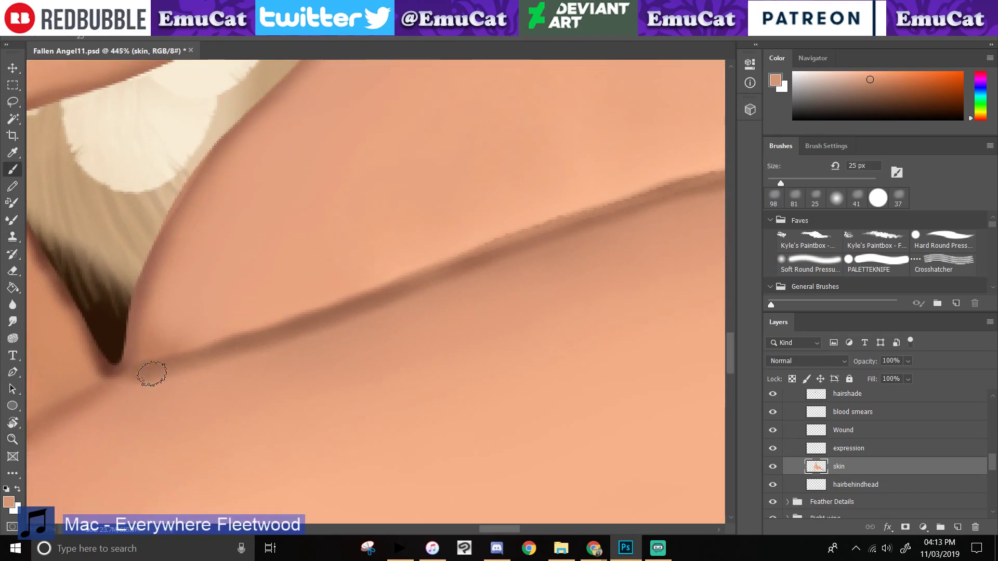
{"action": "left_click_drag", "start_coordinate": [143, 387], "coordinate": [497, 276]}
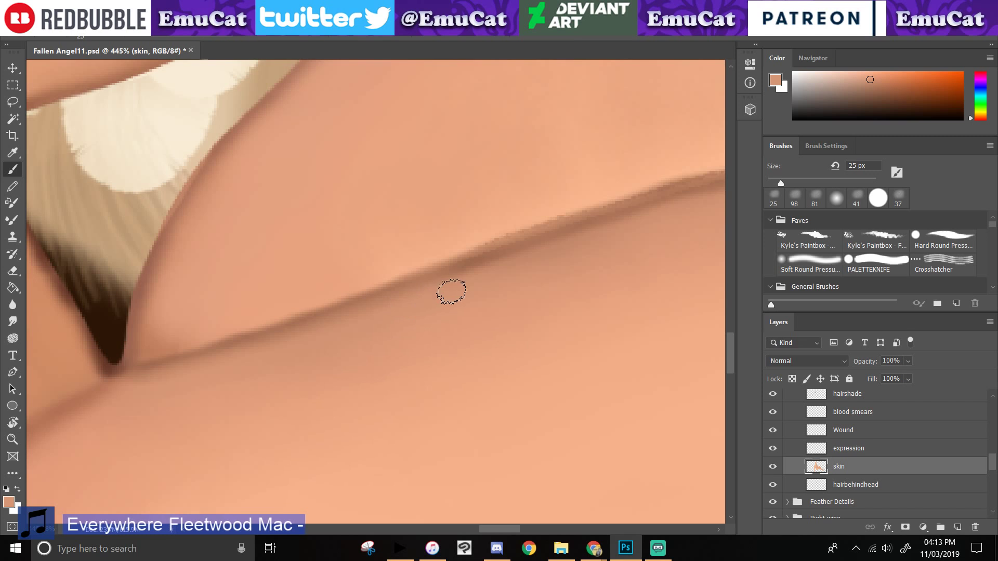
- Blend the skin shading beneath the thigh crease from mid-thigh up to the small vertical knee fold
{"action": "left_click_drag", "start_coordinate": [624, 234], "coordinate": [297, 331]}
{"action": "left_click_drag", "start_coordinate": [478, 269], "coordinate": [624, 242]}
{"action": "mouse_move", "coordinate": [487, 320]}
{"action": "left_mouse_down"}
{"action": "mouse_move", "coordinate": [409, 317]}
{"action": "mouse_move", "coordinate": [140, 381]}
{"action": "left_mouse_up"}
{"action": "mouse_move", "coordinate": [235, 301]}
{"action": "left_mouse_down"}
{"action": "mouse_move", "coordinate": [349, 295]}
{"action": "mouse_move", "coordinate": [428, 309]}
{"action": "mouse_move", "coordinate": [333, 297]}
{"action": "left_mouse_up"}
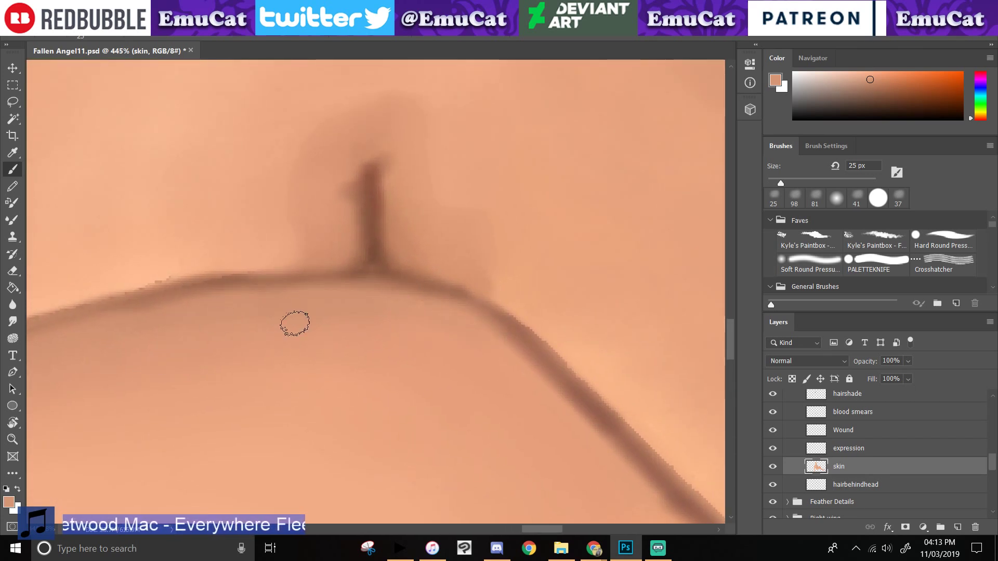
{"action": "mouse_move", "coordinate": [295, 324]}
{"action": "left_mouse_down"}
{"action": "mouse_move", "coordinate": [345, 315]}
{"action": "mouse_move", "coordinate": [126, 318]}
{"action": "mouse_move", "coordinate": [427, 321]}
{"action": "mouse_move", "coordinate": [402, 290]}
{"action": "mouse_move", "coordinate": [236, 293]}
{"action": "mouse_move", "coordinate": [198, 314]}
{"action": "mouse_move", "coordinate": [392, 372]}
{"action": "left_mouse_up"}
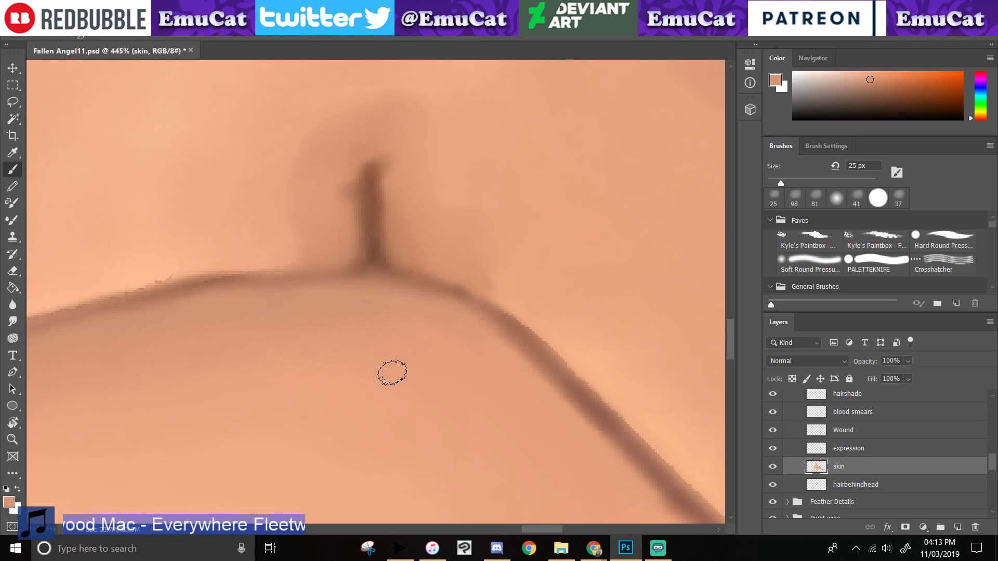
- Smooth the lower side of the diagonal crease from the knee fold down to the leg's outer edge with sampled skin tones
{"action": "left_click_drag", "start_coordinate": [445, 428], "coordinate": [175, 261]}
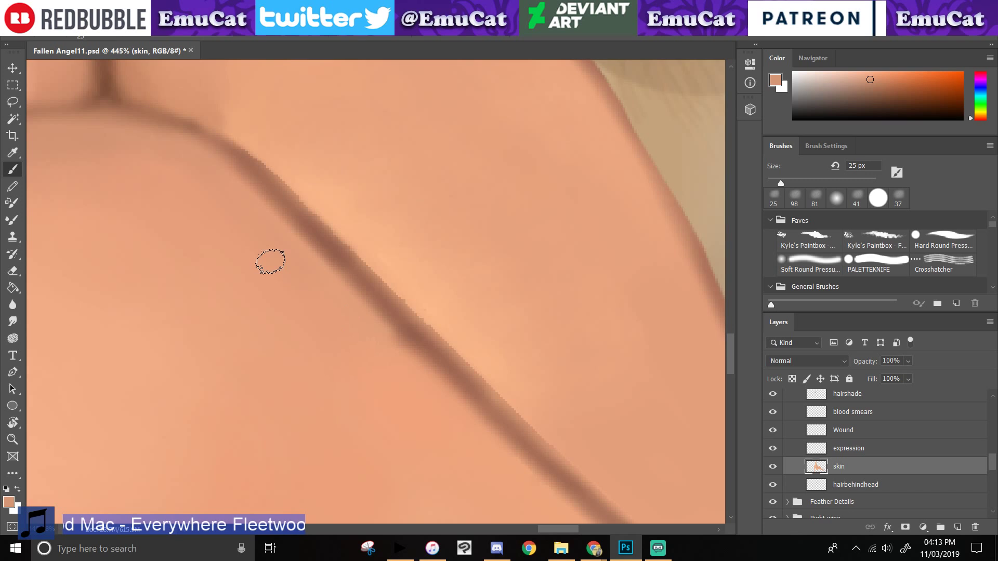
{"action": "left_click_drag", "start_coordinate": [435, 423], "coordinate": [133, 202]}
{"action": "left_click_drag", "start_coordinate": [148, 151], "coordinate": [371, 356]}
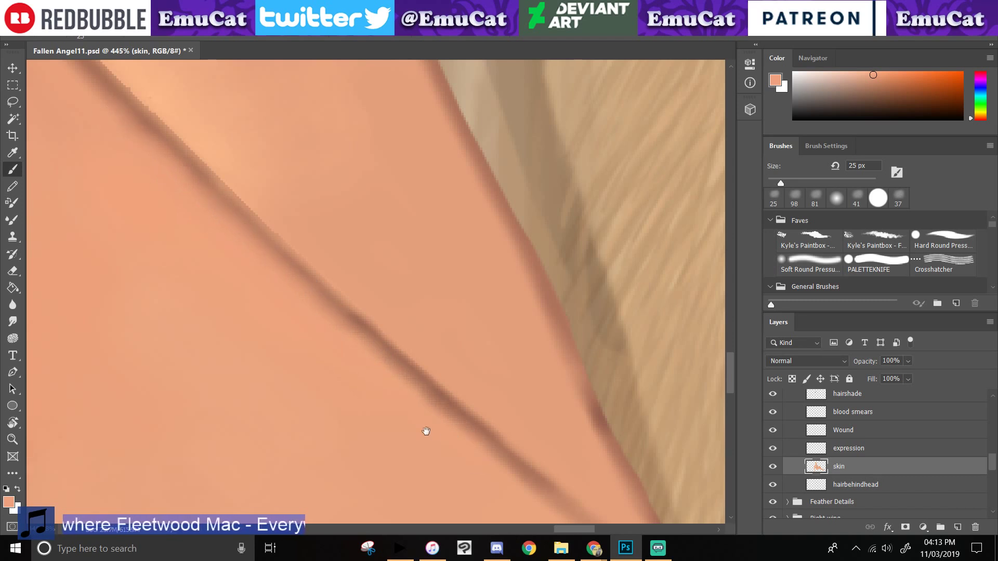
{"action": "left_click_drag", "start_coordinate": [426, 431], "coordinate": [176, 185]}
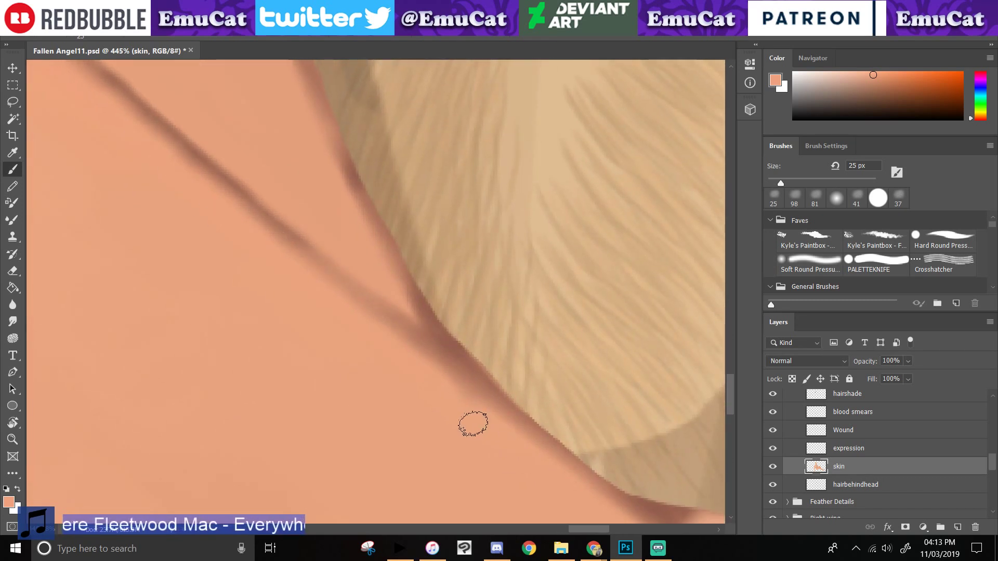
{"action": "left_click_drag", "start_coordinate": [390, 448], "coordinate": [189, 444]}
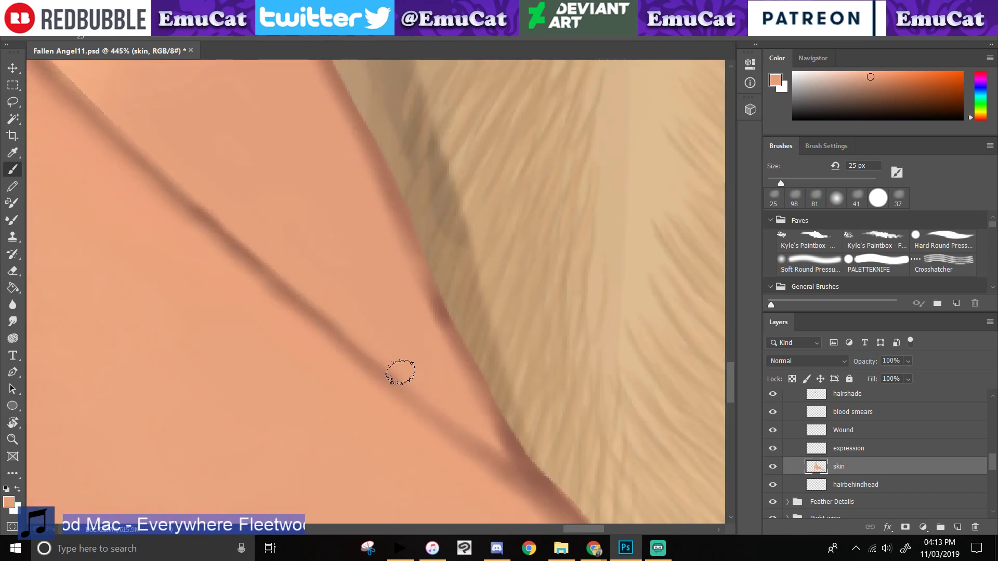
- Clean the upper edge of the diagonal crease below the knee fold, using a lighter sampled skin tone on its upper stretch
{"action": "left_click_drag", "start_coordinate": [380, 357], "coordinate": [178, 183]}
{"action": "left_click_drag", "start_coordinate": [265, 313], "coordinate": [400, 454]}
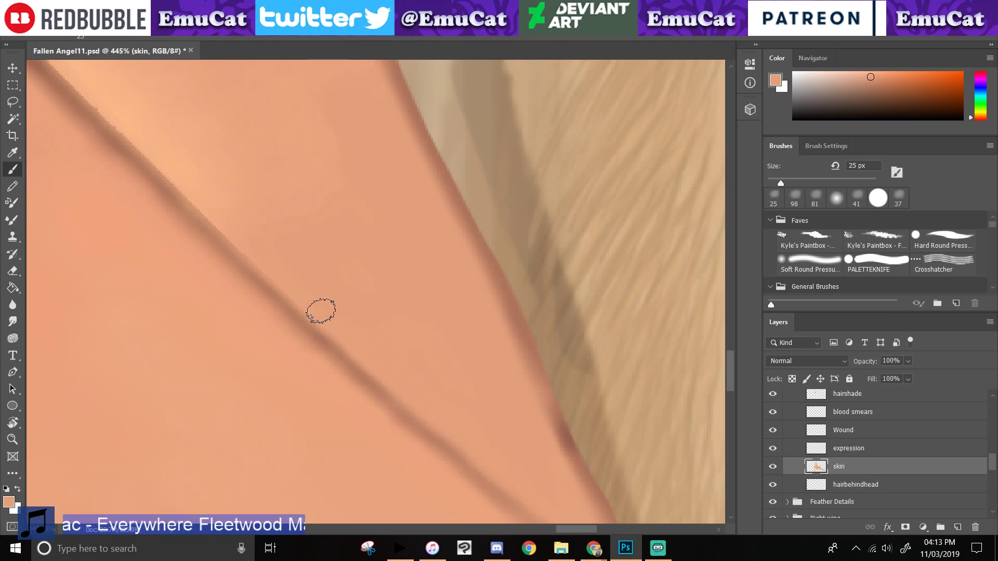
{"action": "left_click_drag", "start_coordinate": [321, 311], "coordinate": [432, 423]}
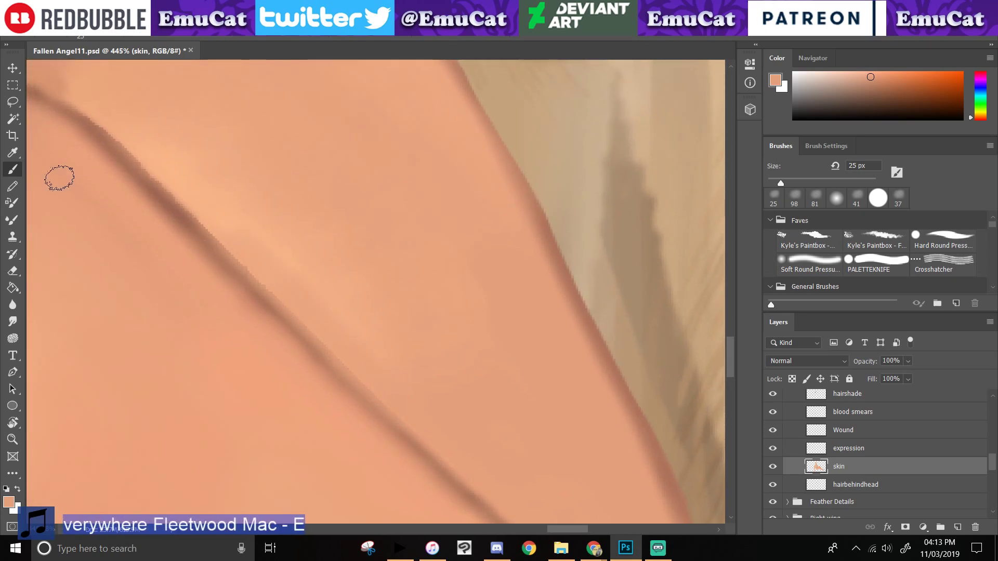
{"action": "left_click", "coordinate": [295, 256], "text": "alt"}
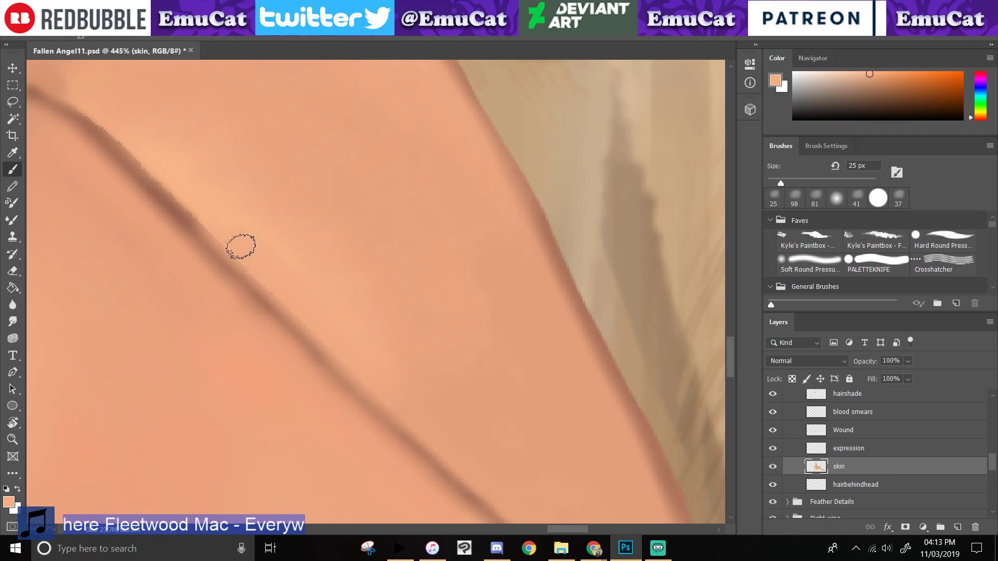
{"action": "left_click_drag", "start_coordinate": [241, 247], "coordinate": [379, 383]}
- Sample the skin beside the vertical knee fold and thin the dark crease where it bends down the leg
{"action": "left_click_drag", "start_coordinate": [323, 349], "coordinate": [445, 484]}
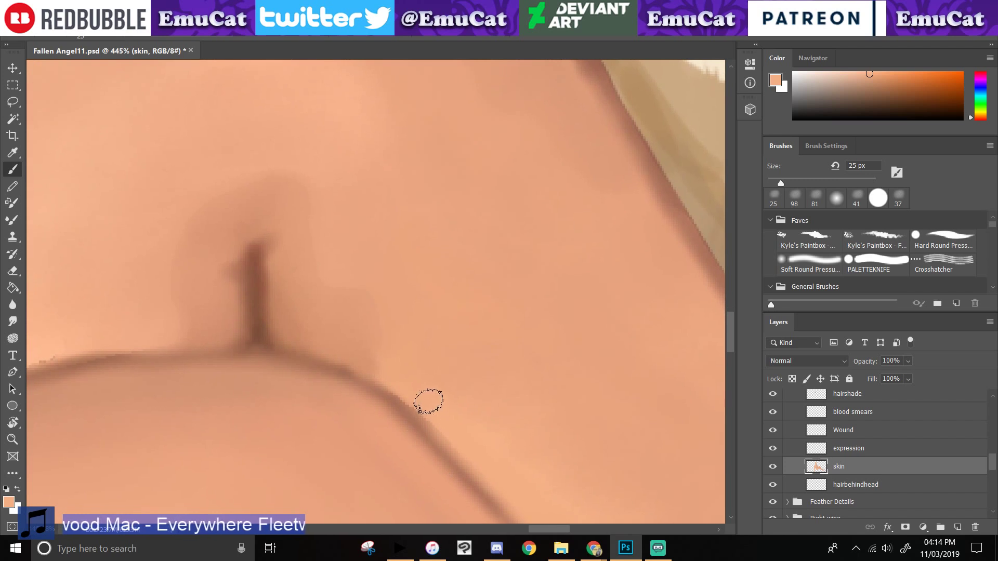
{"action": "left_click", "coordinate": [13, 152]}
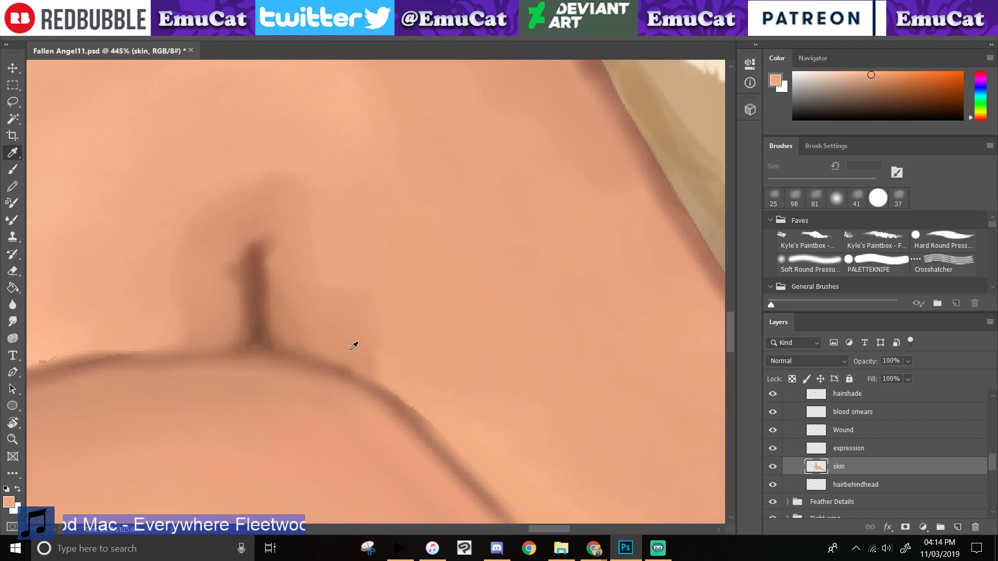
{"action": "left_click", "coordinate": [21, 174]}
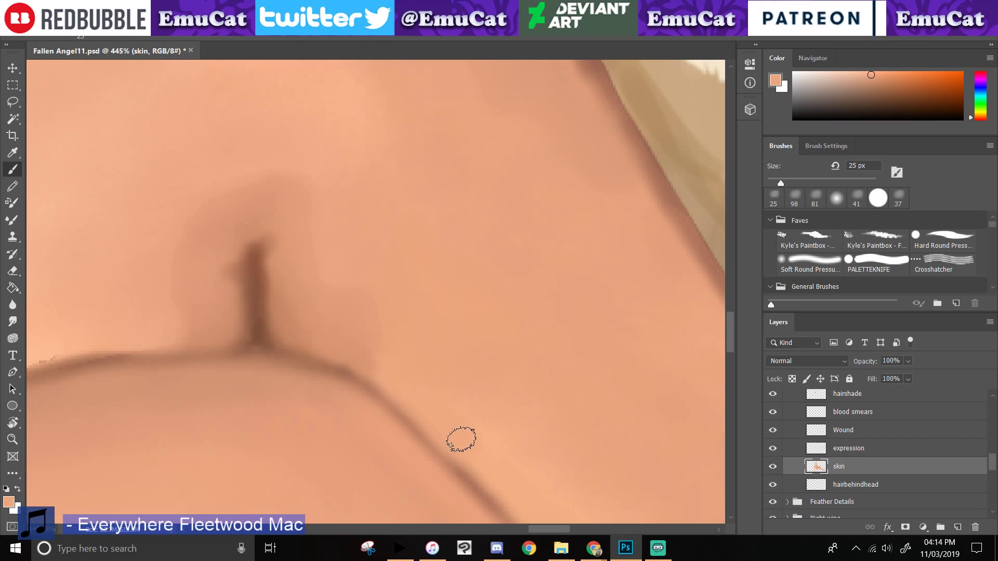
- Sample the light thigh tone and soften the crease's upper edge just before the knee fold
{"action": "left_click_drag", "start_coordinate": [223, 343], "coordinate": [611, 296]}
{"action": "left_click", "coordinate": [416, 280], "text": "alt"}
{"action": "mouse_move", "coordinate": [512, 297]}
{"action": "left_mouse_down"}
{"action": "mouse_move", "coordinate": [419, 306]}
{"action": "mouse_move", "coordinate": [532, 300]}
{"action": "mouse_move", "coordinate": [436, 306]}
{"action": "mouse_move", "coordinate": [289, 341]}
{"action": "mouse_move", "coordinate": [449, 312]}
{"action": "mouse_move", "coordinate": [308, 349]}
{"action": "mouse_move", "coordinate": [458, 313]}
{"action": "mouse_move", "coordinate": [312, 344]}
{"action": "left_mouse_up"}
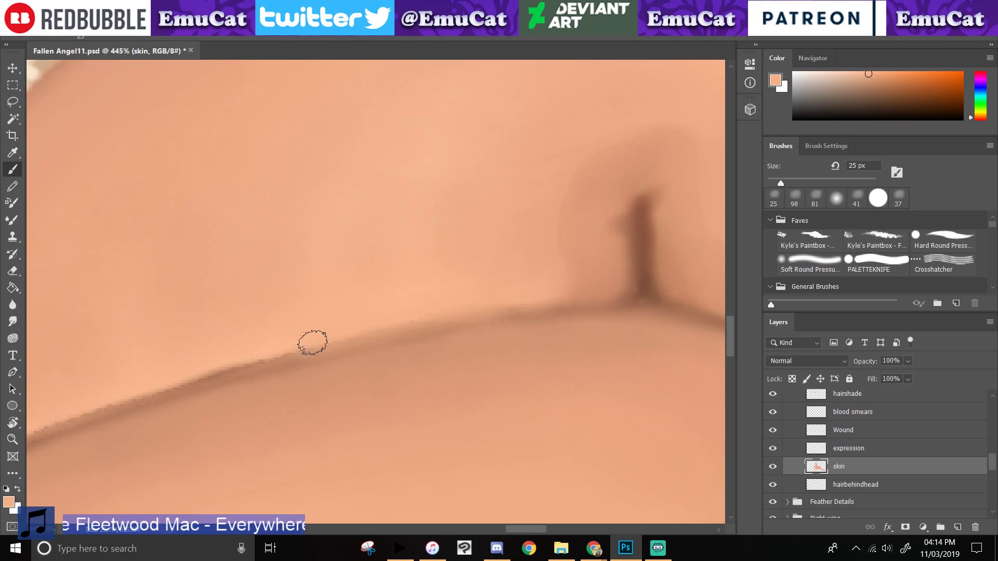
- Pick a lighter skin tone and smooth the jagged upper edge of the crease along the middle of the thigh
{"action": "mouse_move", "coordinate": [225, 340]}
{"action": "left_mouse_down"}
{"action": "mouse_move", "coordinate": [271, 342]}
{"action": "mouse_move", "coordinate": [334, 251]}
{"action": "mouse_move", "coordinate": [349, 253]}
{"action": "left_mouse_up"}
{"action": "left_click", "coordinate": [12, 156]}
{"action": "left_click", "coordinate": [390, 277]}
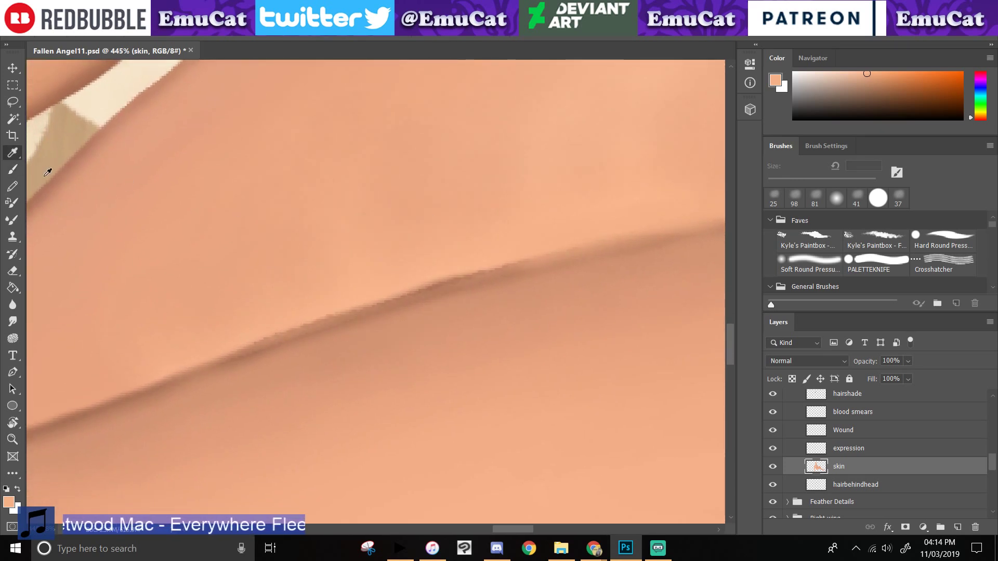
{"action": "left_click", "coordinate": [10, 171]}
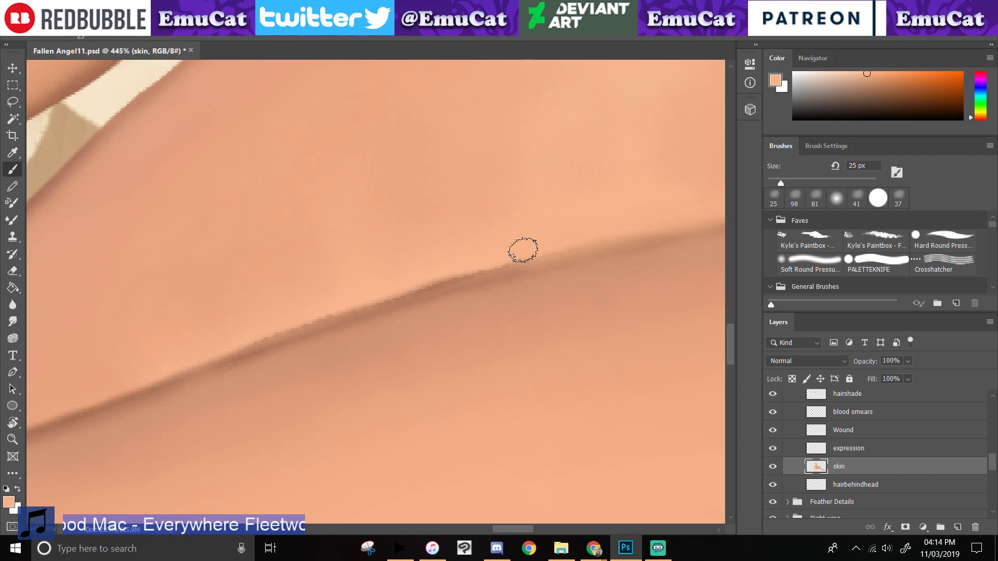
- Refine the upper edge of the thigh crease near the hip with sampled mid and light skin tones
{"action": "left_click_drag", "start_coordinate": [196, 361], "coordinate": [379, 325]}
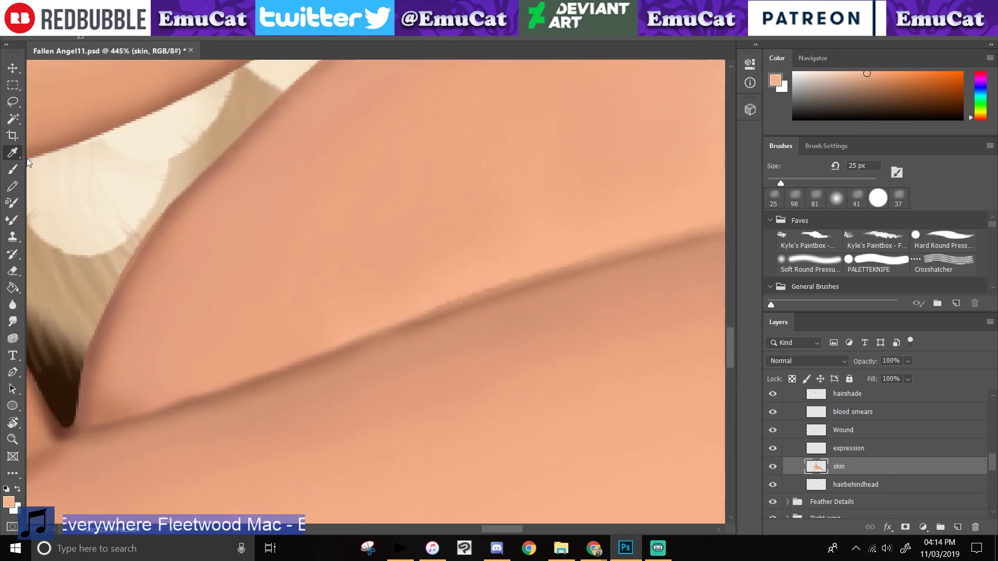
{"action": "left_click", "coordinate": [213, 370]}
{"action": "left_click", "coordinate": [12, 169]}
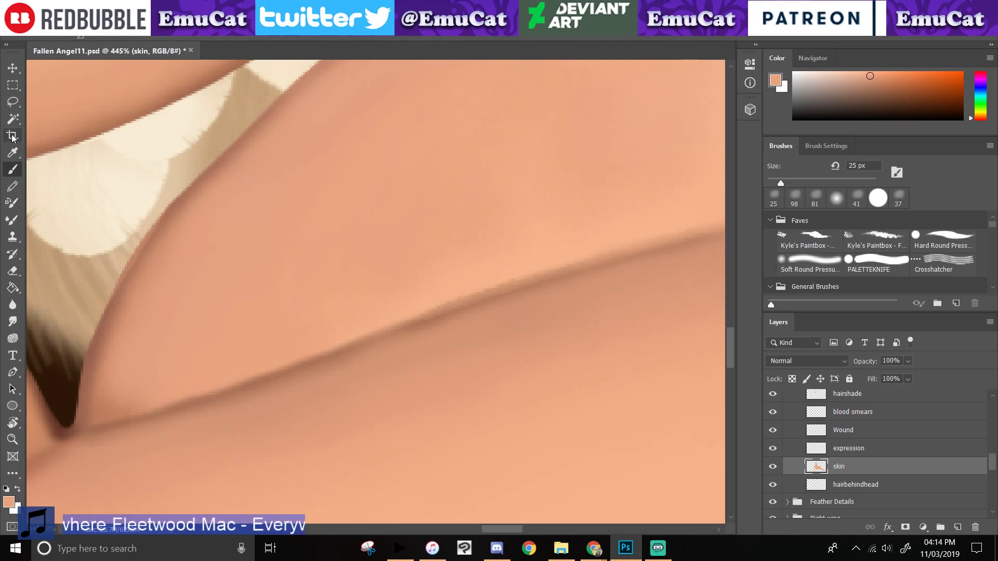
{"action": "left_click", "coordinate": [442, 289], "text": "alt"}
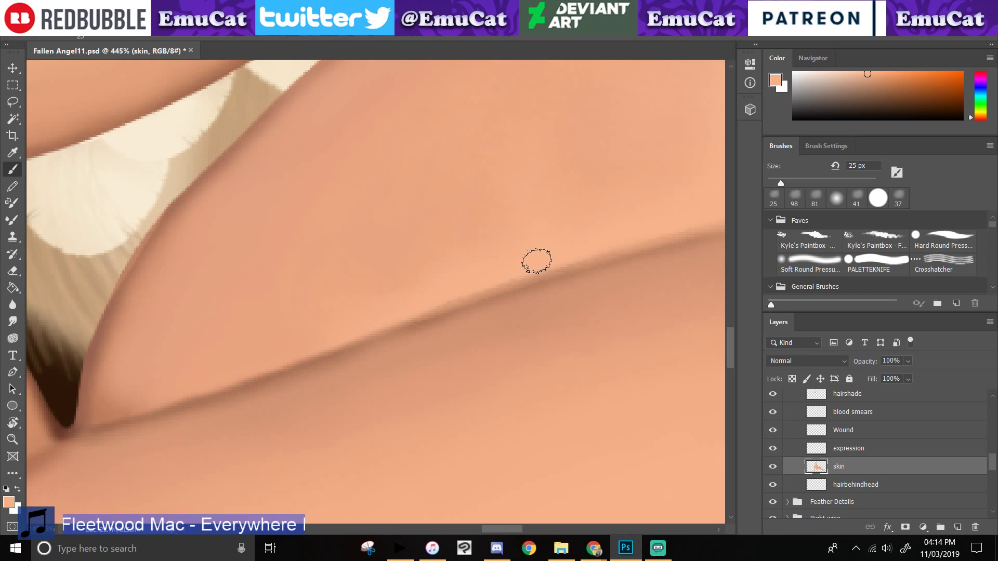
{"action": "key", "text": "ctrl"}
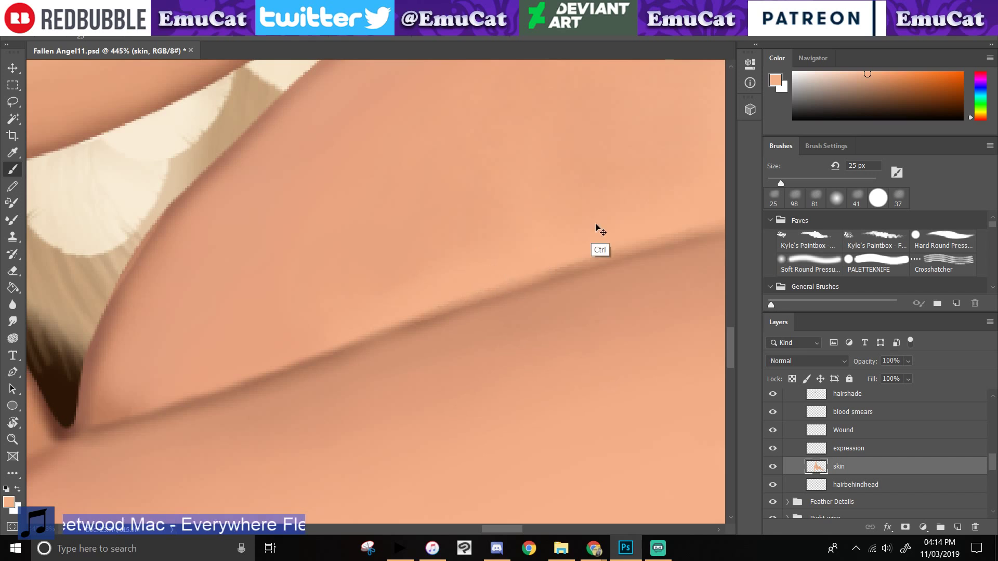
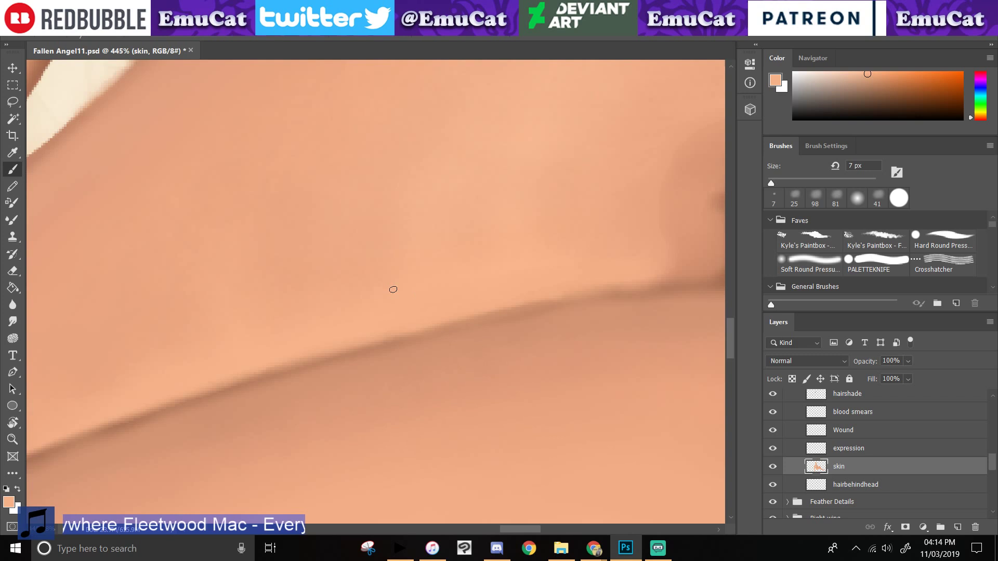
- Sample the darker shadow tone beside the hip crease and blend the shading under it with a 25 px brush
{"action": "key", "text": "i"}
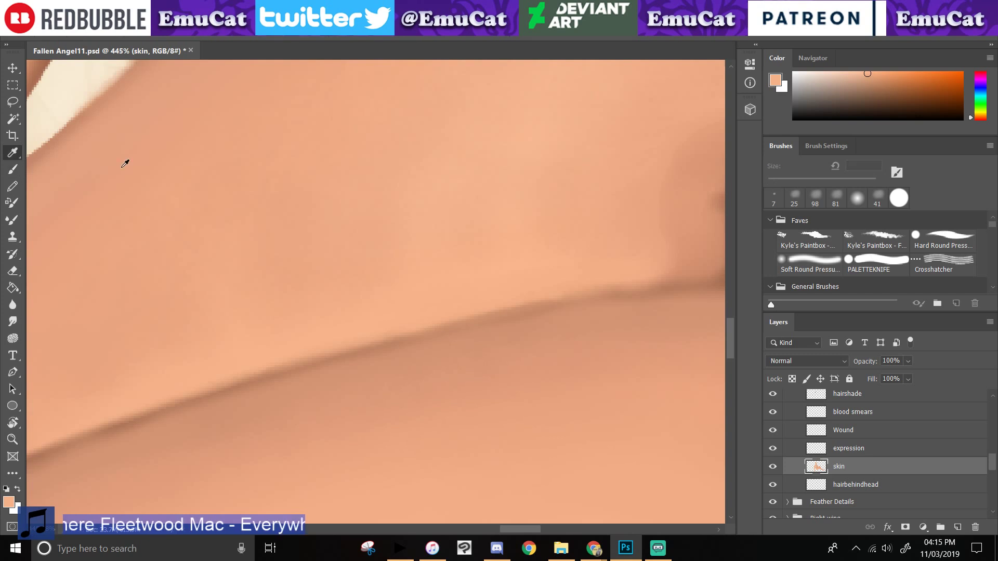
{"action": "key", "text": "z"}
{"action": "left_click_drag", "start_coordinate": [342, 236], "coordinate": [319, 344]}
{"action": "left_click_drag", "start_coordinate": [248, 296], "coordinate": [345, 371]}
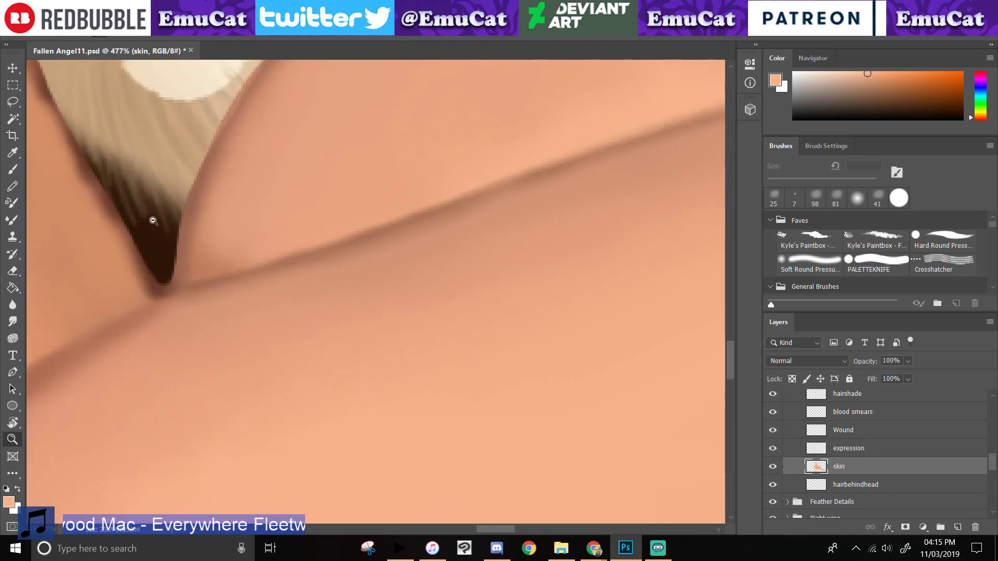
{"action": "left_click", "coordinate": [13, 152]}
{"action": "left_click", "coordinate": [251, 296]}
{"action": "key", "text": "b"}
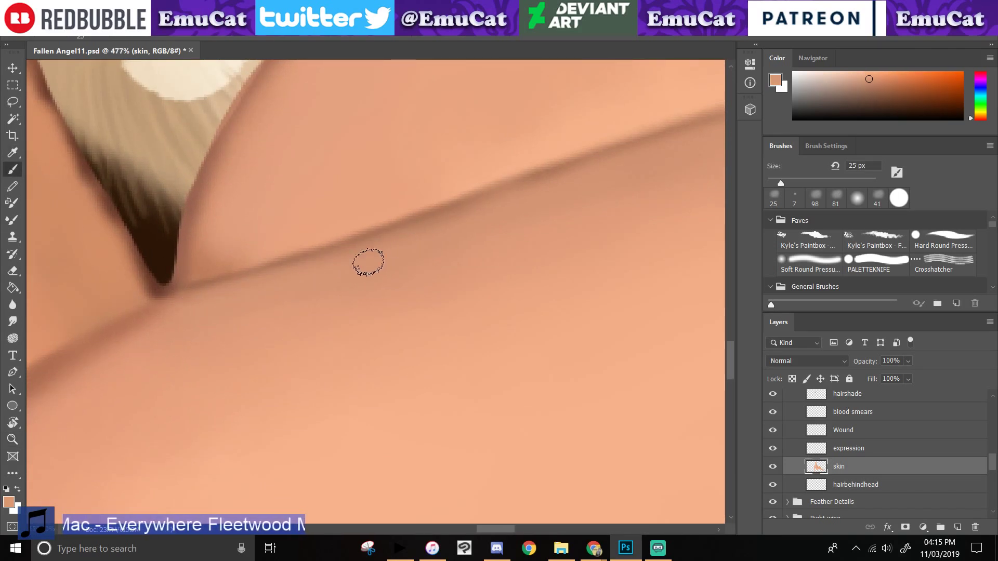
- Blend the skin below the crease past the knee fold and down the diagonal, using a sampled mid skin tone
{"action": "mouse_move", "coordinate": [441, 280]}
{"action": "left_mouse_down"}
{"action": "mouse_move", "coordinate": [244, 397]}
{"action": "mouse_move", "coordinate": [370, 364]}
{"action": "mouse_move", "coordinate": [184, 432]}
{"action": "left_mouse_up"}
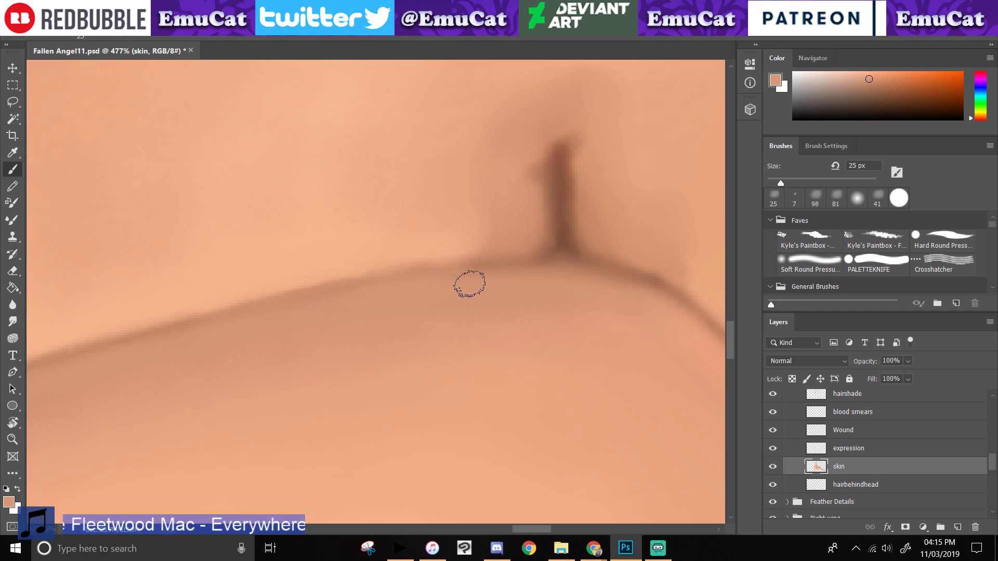
{"action": "left_click_drag", "start_coordinate": [636, 350], "coordinate": [233, 201]}
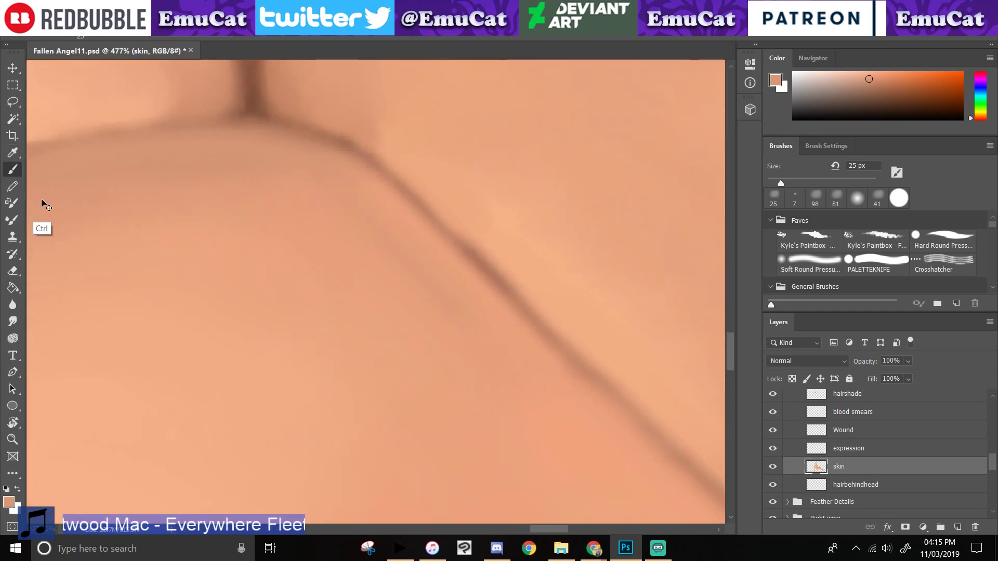
{"action": "left_click", "coordinate": [13, 153]}
{"action": "left_click", "coordinate": [388, 281]}
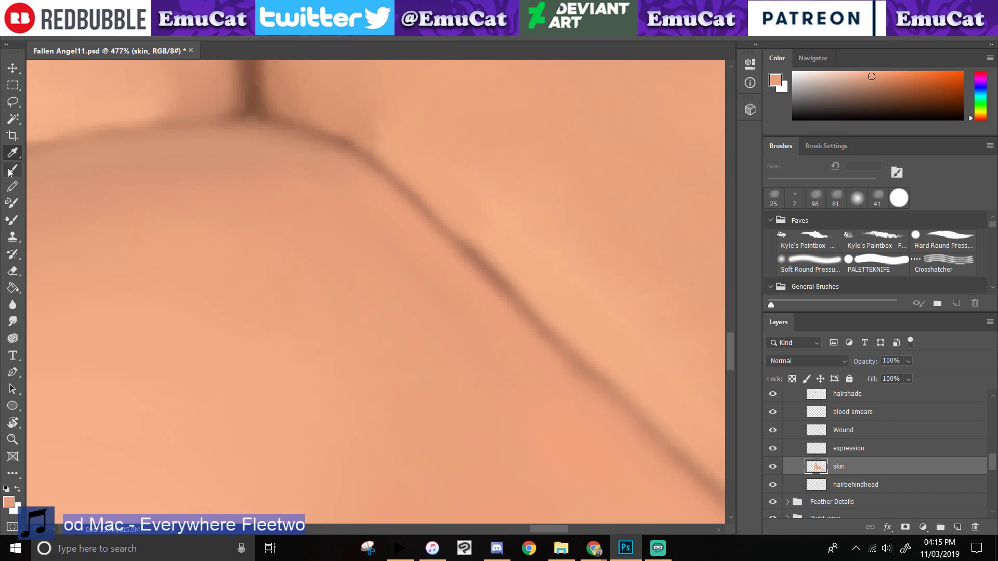
{"action": "left_click", "coordinate": [8, 173]}
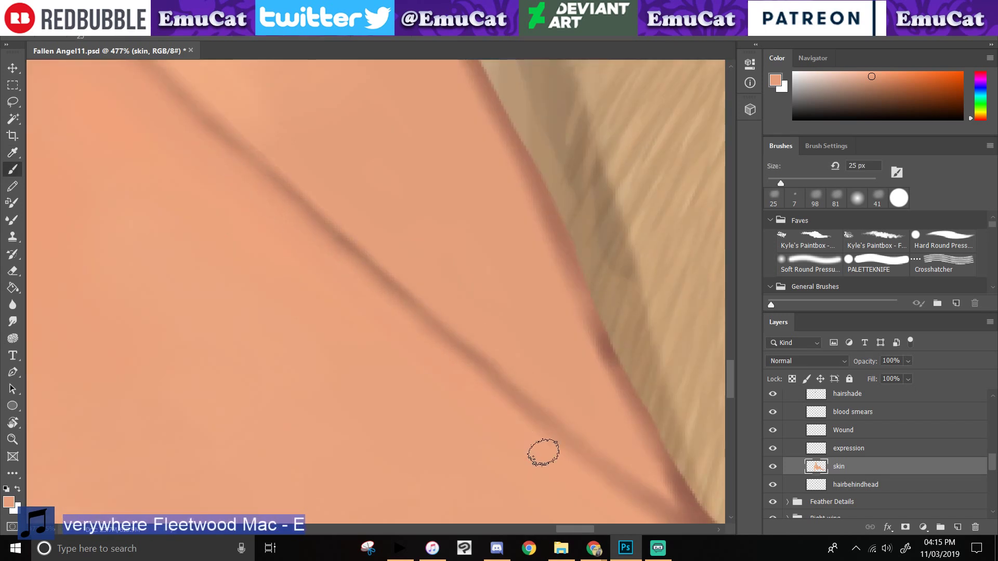
{"action": "left_click_drag", "start_coordinate": [526, 449], "coordinate": [302, 280]}
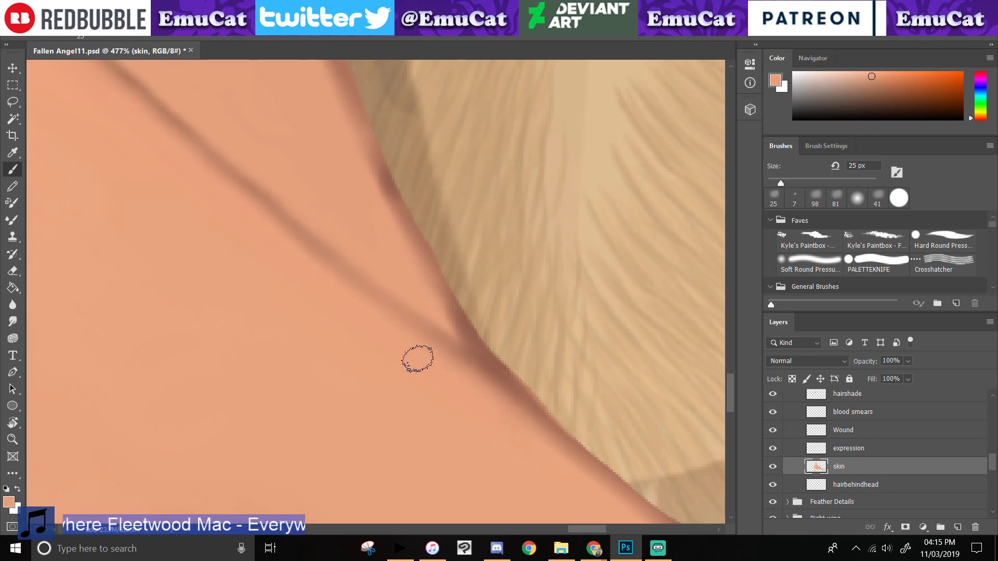
{"action": "left_click_drag", "start_coordinate": [305, 294], "coordinate": [259, 421]}
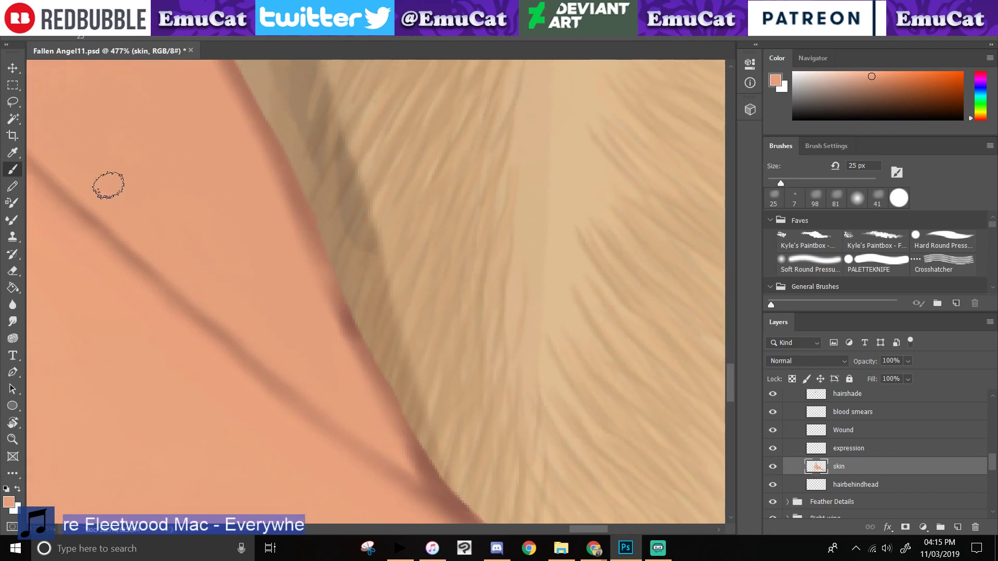
- Smooth the outer edge of the raised lower leg from the calf up to the knee with a sampled skin tone and 25 px brush
{"action": "left_click", "coordinate": [301, 279], "text": "alt"}
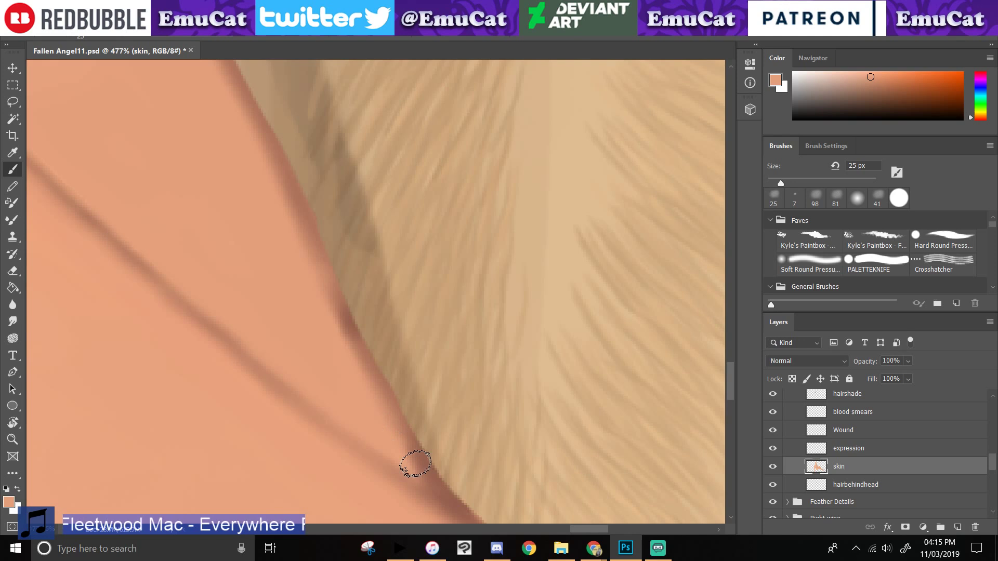
{"action": "left_click_drag", "start_coordinate": [146, 72], "coordinate": [356, 459]}
{"action": "left_click_drag", "start_coordinate": [415, 431], "coordinate": [380, 338]}
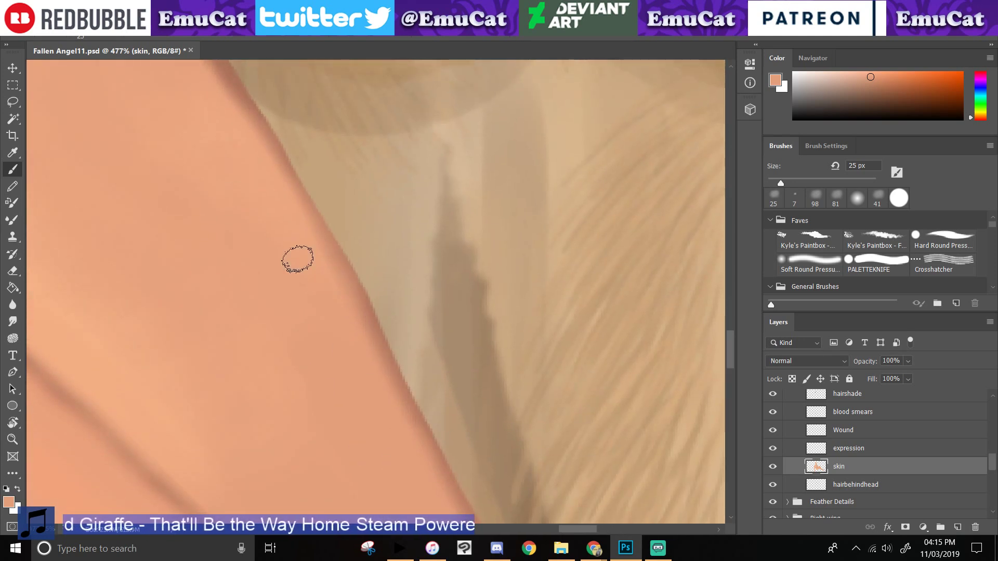
{"action": "scroll", "coordinate": [379, 468], "scroll_direction": "up", "scroll_amount": 3}
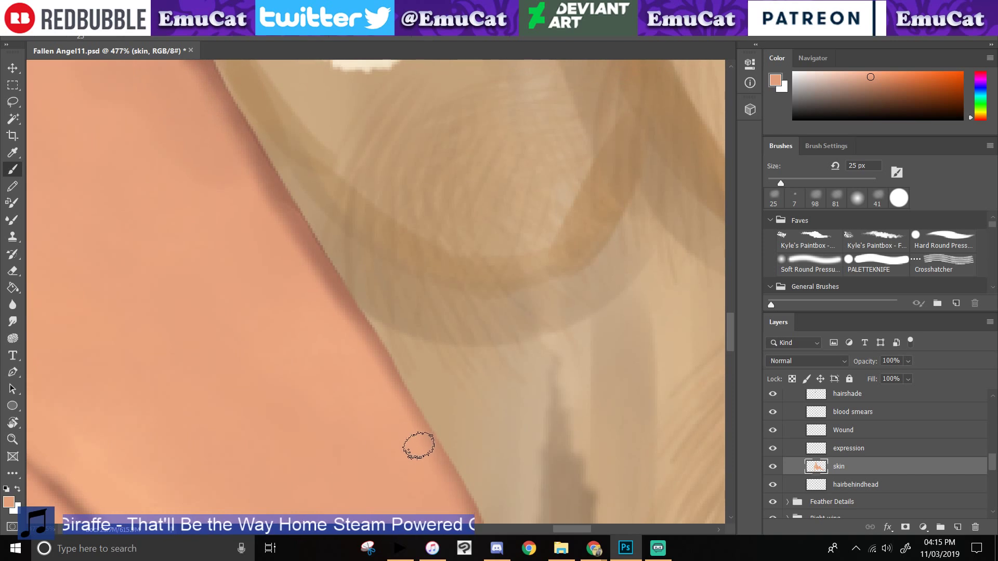
{"action": "mouse_move", "coordinate": [263, 251]}
{"action": "left_mouse_down"}
{"action": "mouse_move", "coordinate": [353, 447]}
{"action": "mouse_move", "coordinate": [294, 250]}
{"action": "left_mouse_up"}
{"action": "mouse_move", "coordinate": [417, 451]}
{"action": "left_mouse_down"}
{"action": "mouse_move", "coordinate": [386, 380]}
{"action": "mouse_move", "coordinate": [295, 242]}
{"action": "left_mouse_up"}
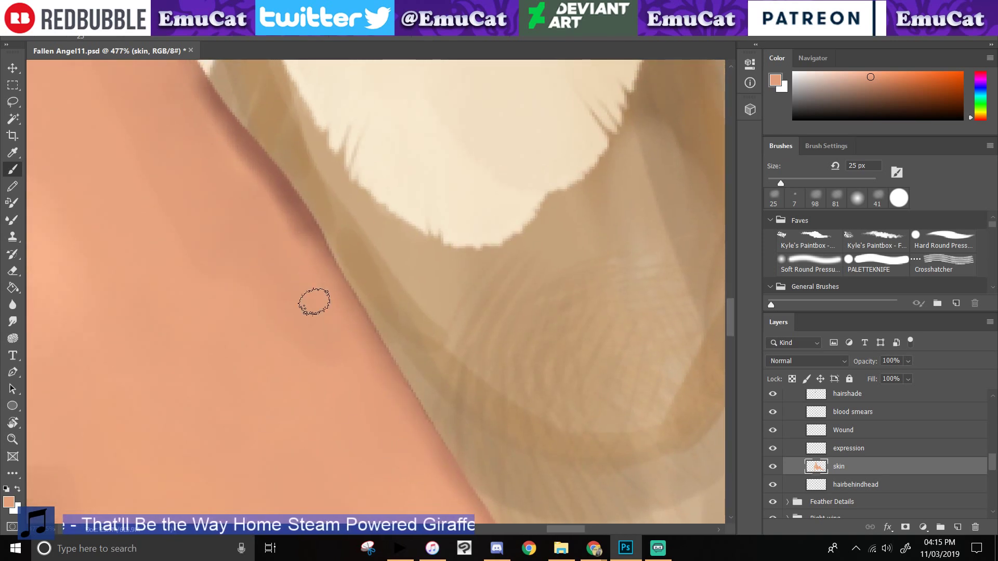
{"action": "left_click_drag", "start_coordinate": [216, 216], "coordinate": [345, 378]}
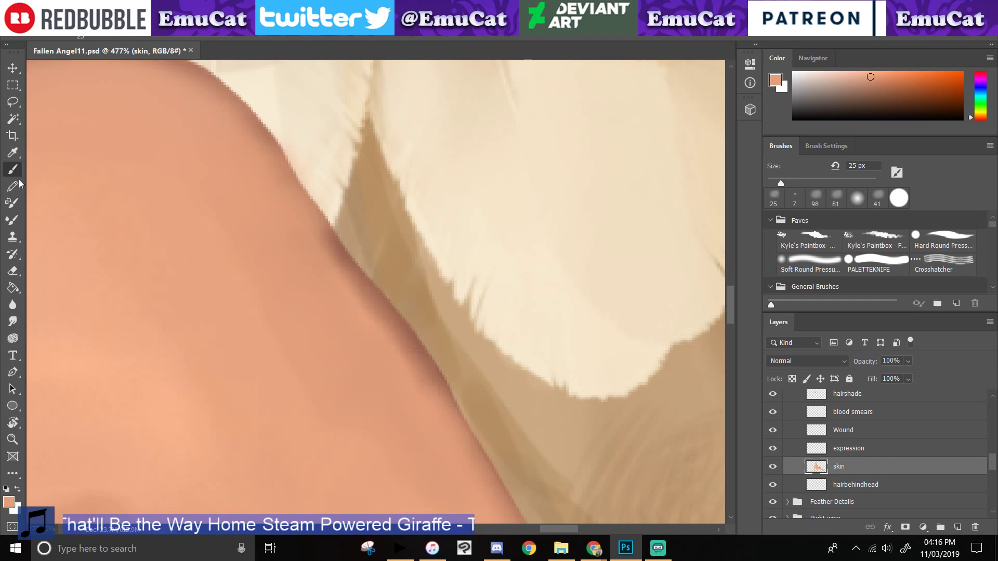
{"action": "left_click_drag", "start_coordinate": [221, 178], "coordinate": [388, 395]}
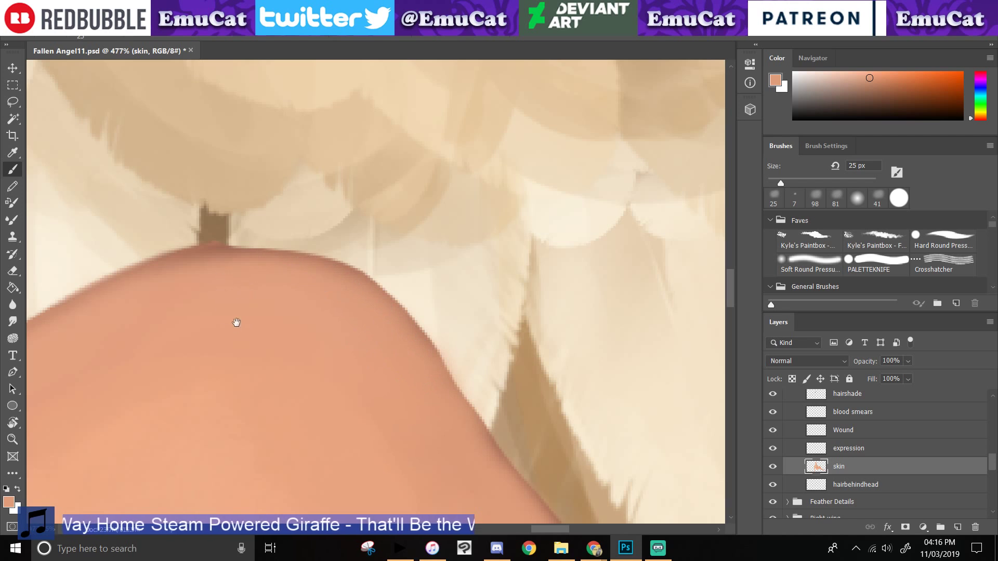
- Sample the skin tone near the kneecap and soften the dark outline over the knee and along the upper thigh
{"action": "left_click_drag", "start_coordinate": [237, 323], "coordinate": [496, 328]}
{"action": "key", "text": "i"}
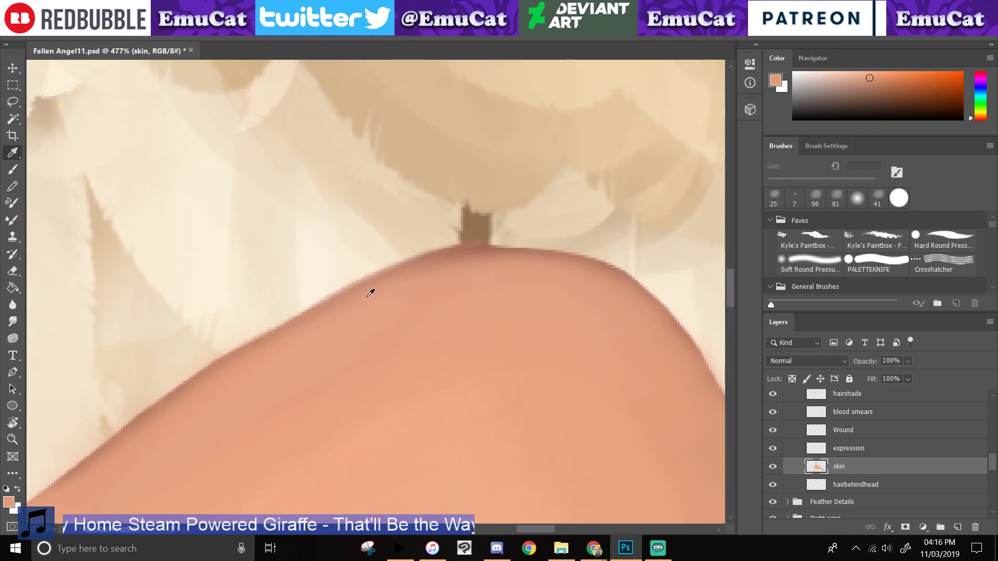
{"action": "left_click", "coordinate": [12, 169]}
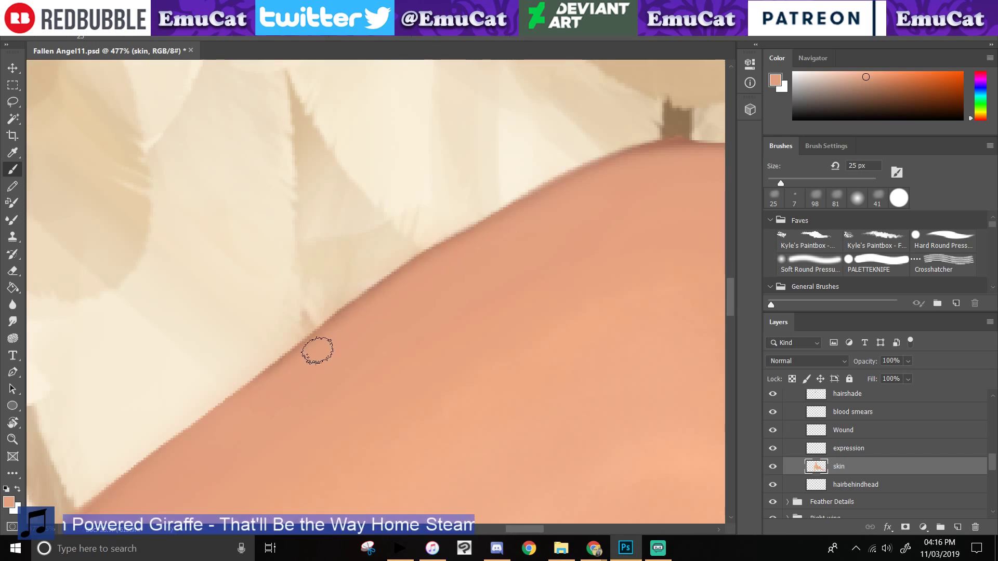
{"action": "mouse_move", "coordinate": [275, 404]}
{"action": "left_mouse_down"}
{"action": "mouse_move", "coordinate": [323, 367]}
{"action": "mouse_move", "coordinate": [475, 189]}
{"action": "mouse_move", "coordinate": [477, 147]}
{"action": "left_mouse_up"}
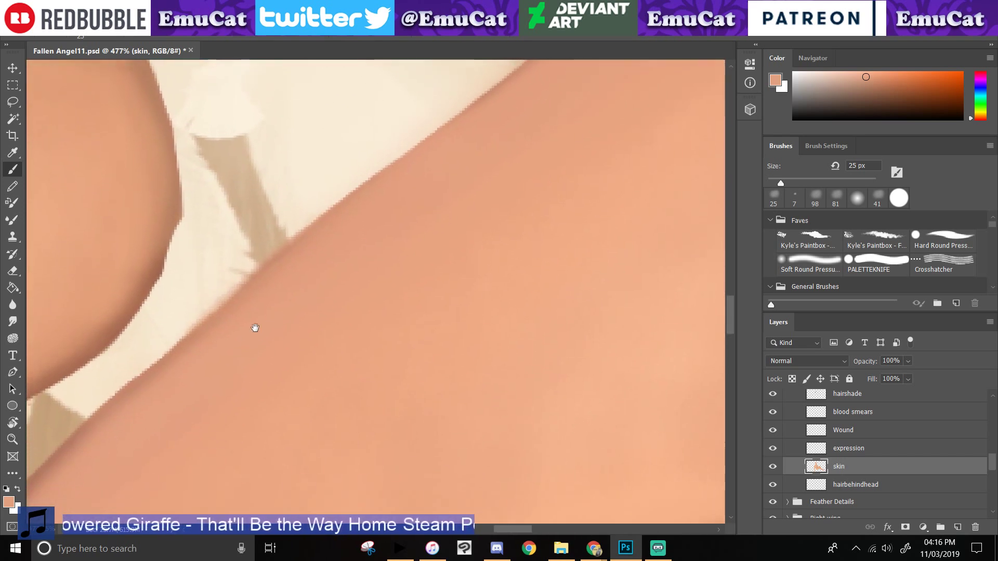
{"action": "left_click_drag", "start_coordinate": [255, 328], "coordinate": [255, 324]}
{"action": "left_click_drag", "start_coordinate": [171, 351], "coordinate": [152, 359]}
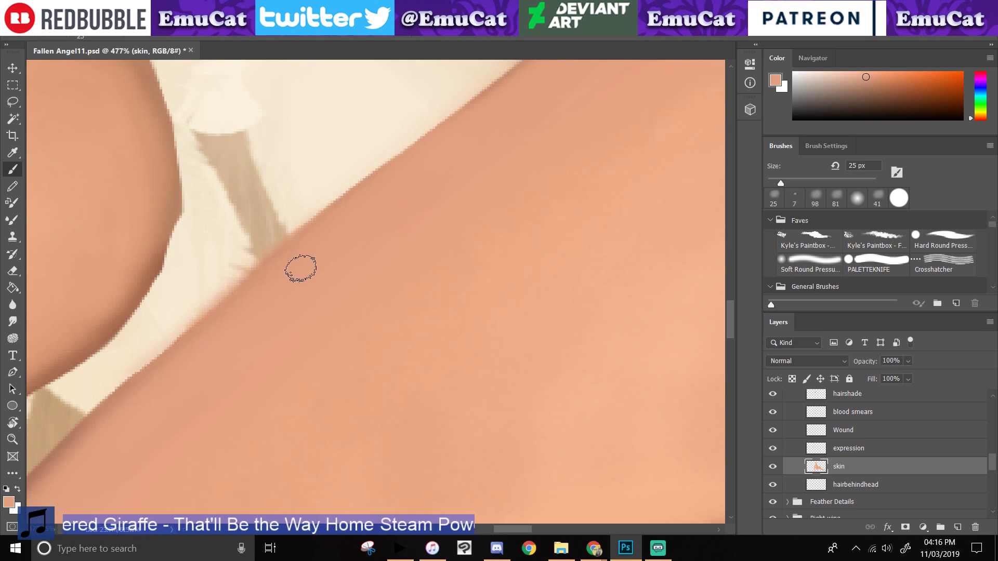
- Resample the skin tone and blend the thigh's outer edge down to the gap where the legs meet the torso
{"action": "left_click", "coordinate": [13, 152]}
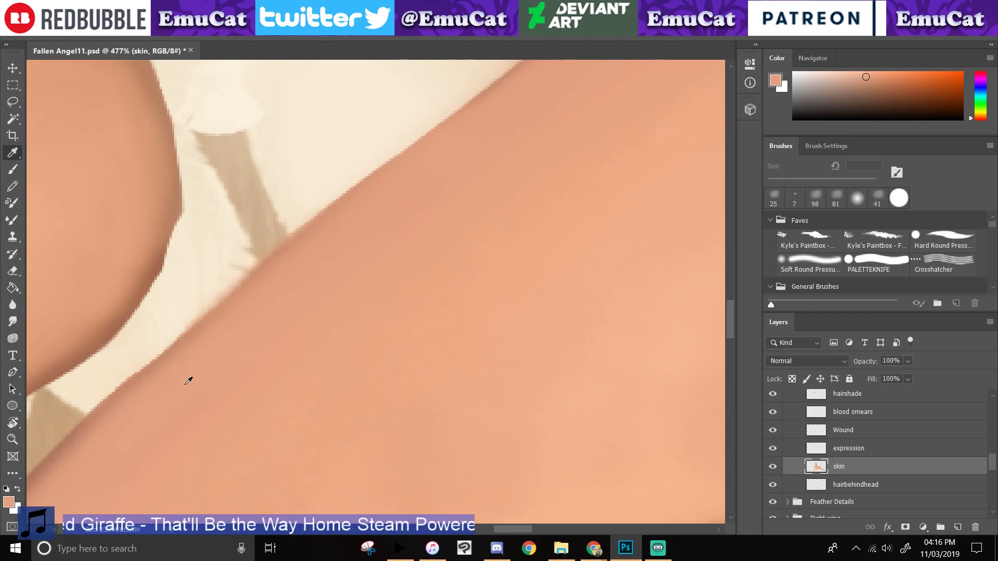
{"action": "left_click", "coordinate": [12, 169]}
{"action": "mouse_move", "coordinate": [163, 409]}
{"action": "left_mouse_down"}
{"action": "mouse_move", "coordinate": [320, 346]}
{"action": "mouse_move", "coordinate": [402, 293]}
{"action": "left_mouse_up"}
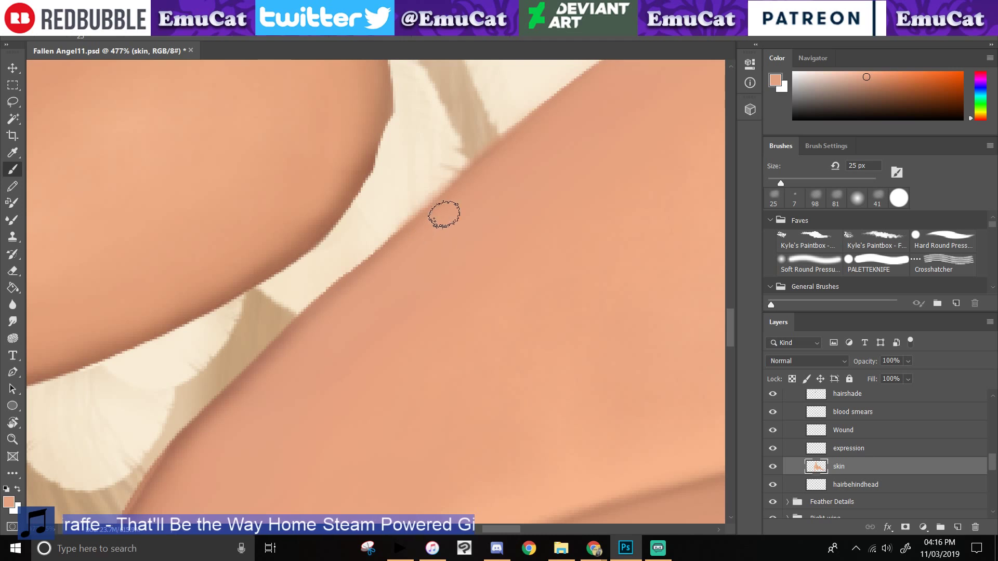
{"action": "left_click_drag", "start_coordinate": [444, 215], "coordinate": [485, 79]}
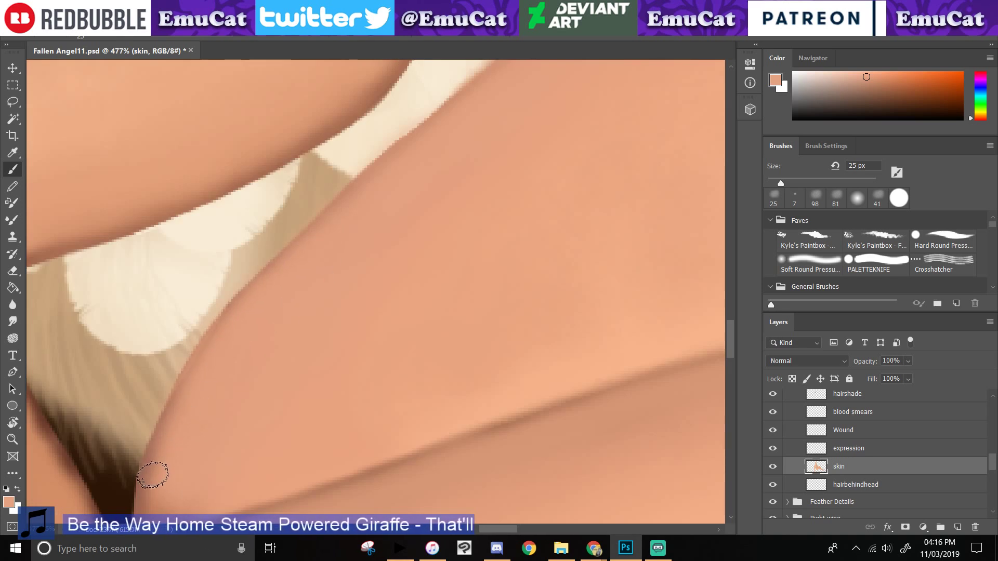
{"action": "mouse_move", "coordinate": [220, 377]}
{"action": "left_mouse_down"}
{"action": "mouse_move", "coordinate": [234, 295]}
{"action": "mouse_move", "coordinate": [216, 319]}
{"action": "left_mouse_up"}
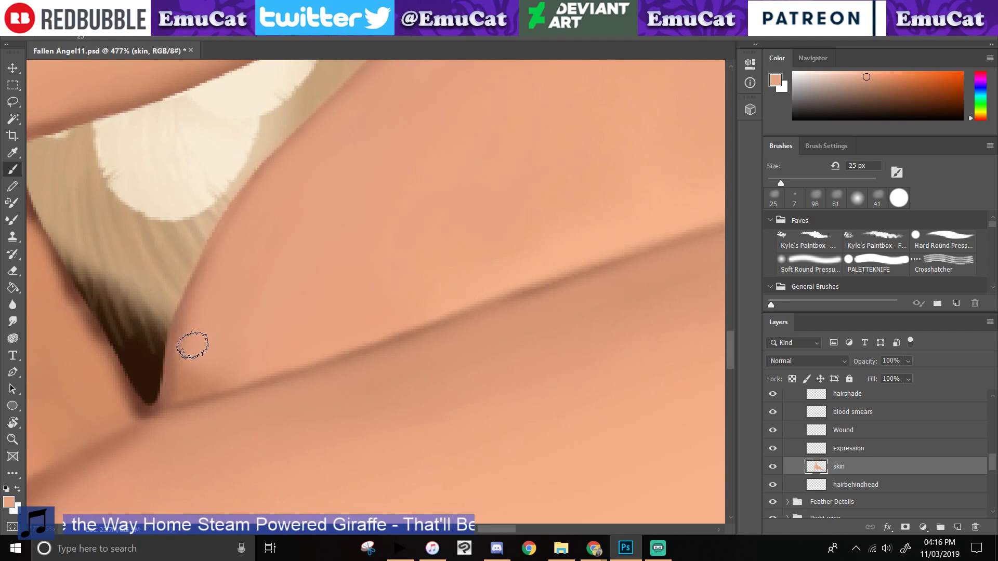
- Zoom out to the whole illustration and save the document
{"action": "left_click", "coordinate": [13, 440]}
{"action": "left_click_drag", "start_coordinate": [312, 428], "coordinate": [100, 436]}
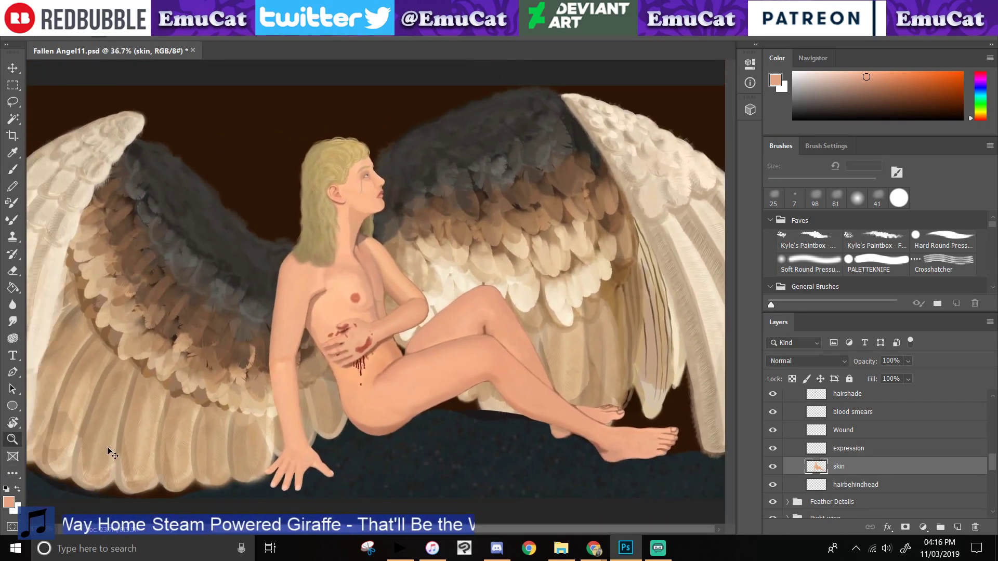
{"action": "key", "text": "ctrl+s"}
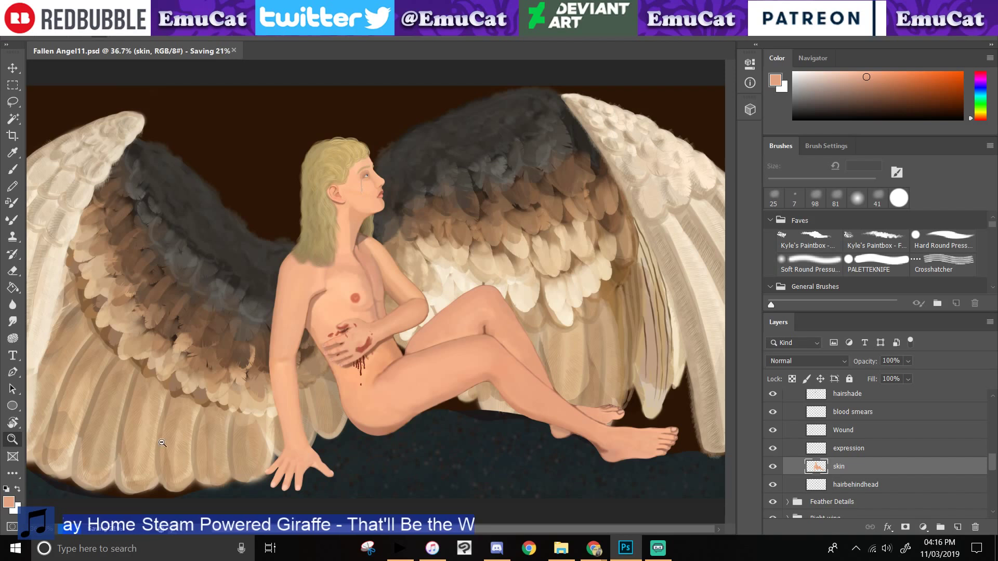
- Show the ray, Light and shadow layers, and compare the figure with the shadow layer hidden and shown
{"action": "left_click_drag", "start_coordinate": [773, 435], "coordinate": [774, 399]}
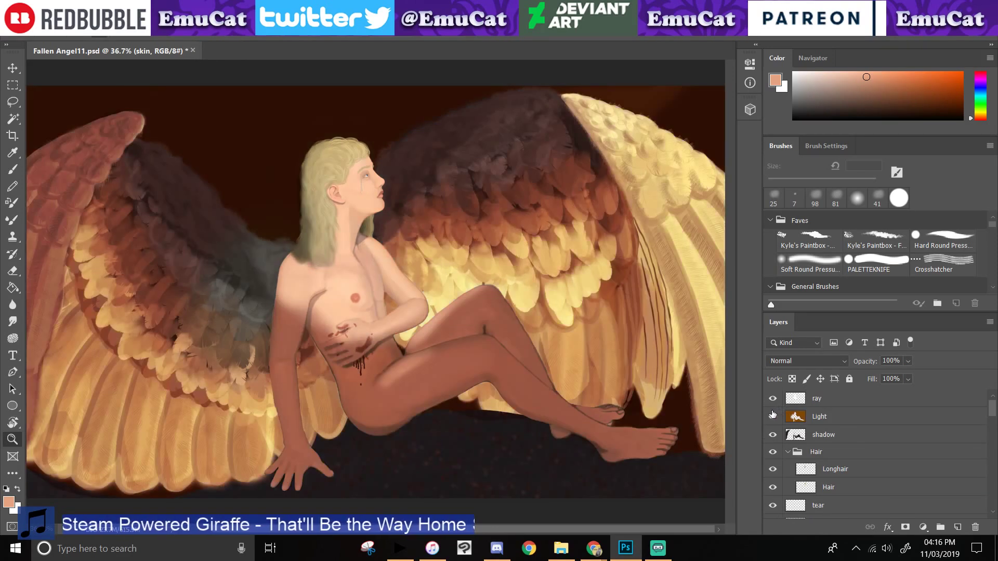
{"action": "left_click_drag", "start_coordinate": [416, 357], "coordinate": [452, 397]}
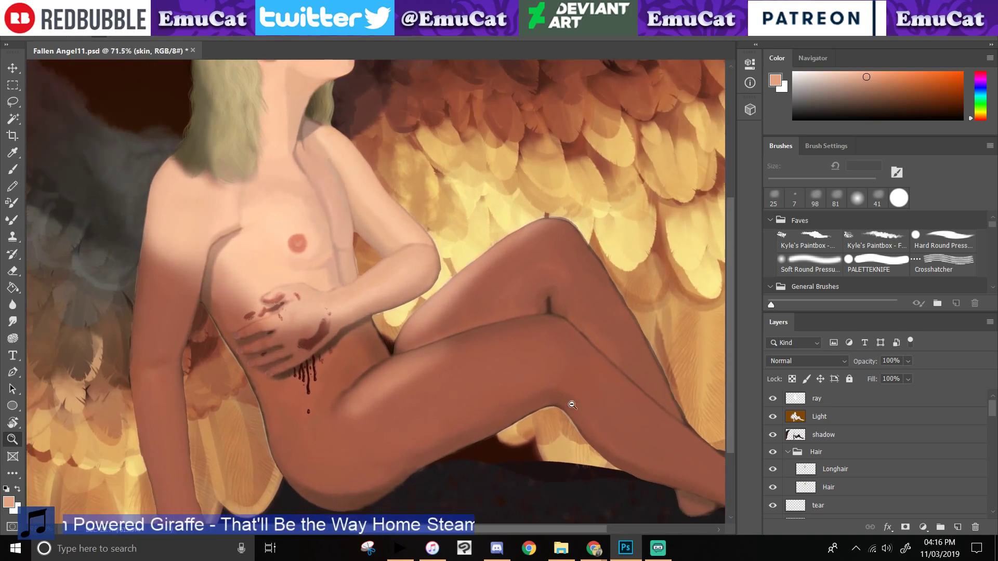
{"action": "left_click", "coordinate": [772, 435]}
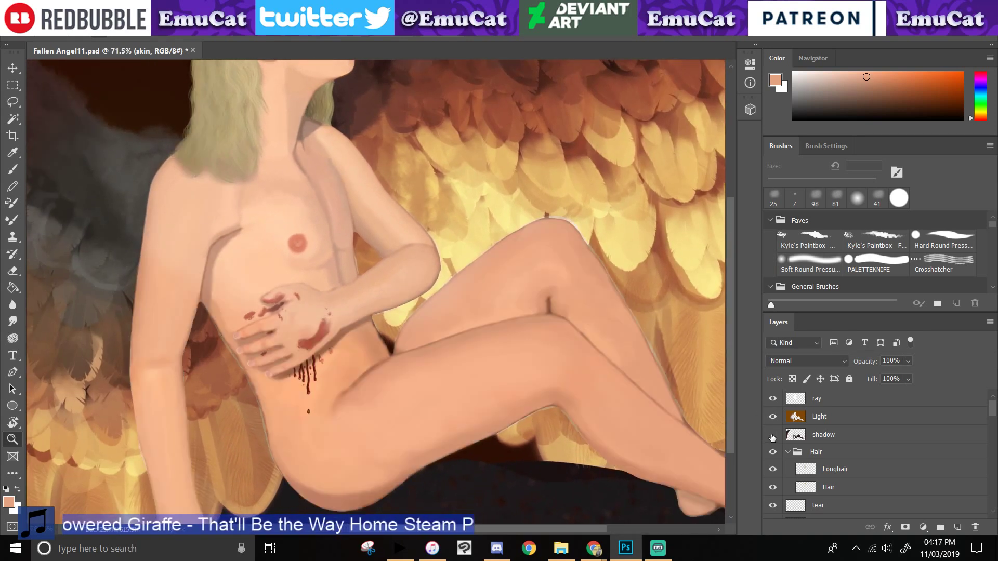
{"action": "left_click", "coordinate": [772, 436]}
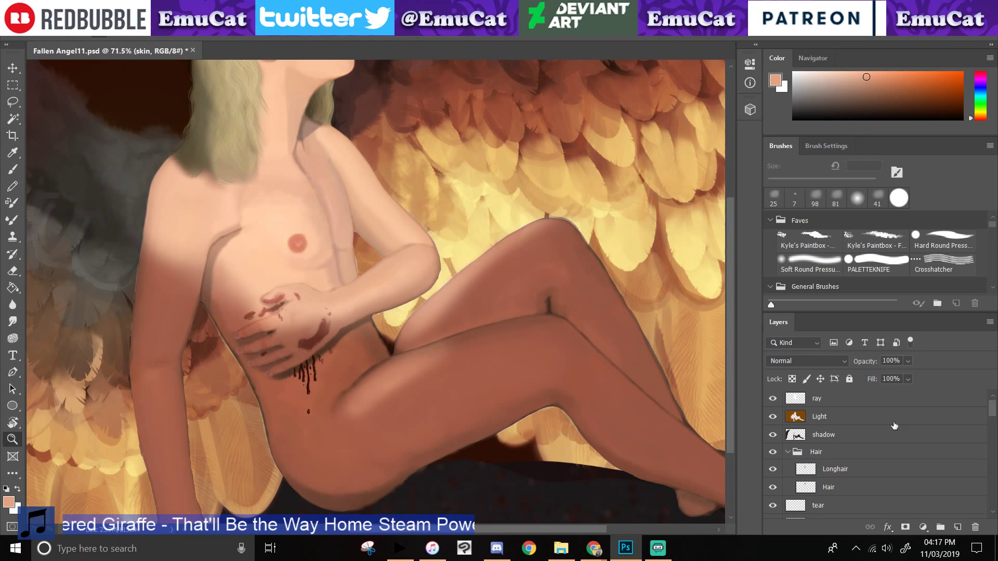
- Select the area outside the figure from the skin layer with the Magic Wand, and toggle the shadow and Light layers to inspect the waist edge
{"action": "scroll", "coordinate": [895, 426], "scroll_direction": "down", "scroll_amount": 5}
{"action": "left_click", "coordinate": [13, 119]}
{"action": "left_click", "coordinate": [82, 191]}
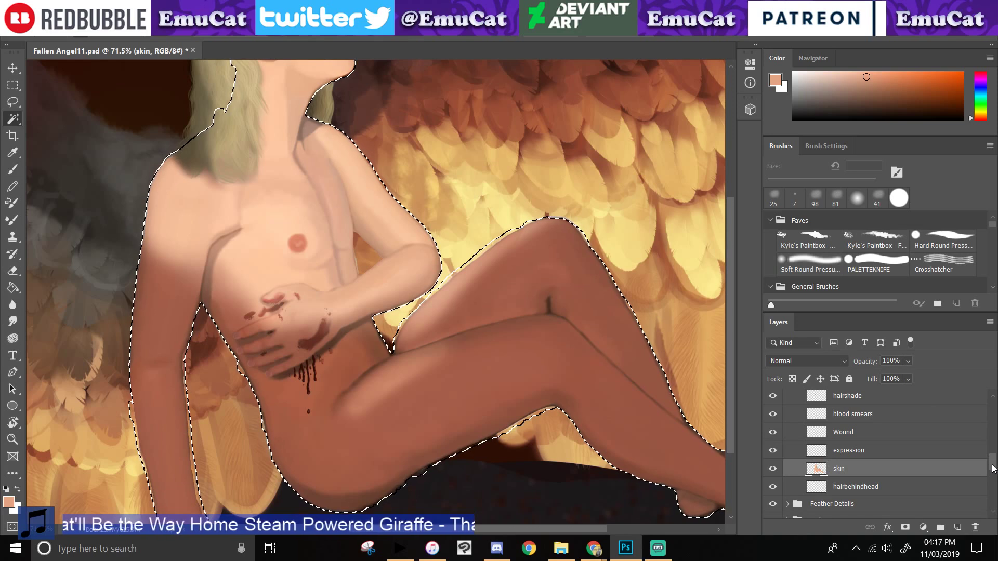
{"action": "left_click_drag", "start_coordinate": [993, 468], "coordinate": [993, 411]}
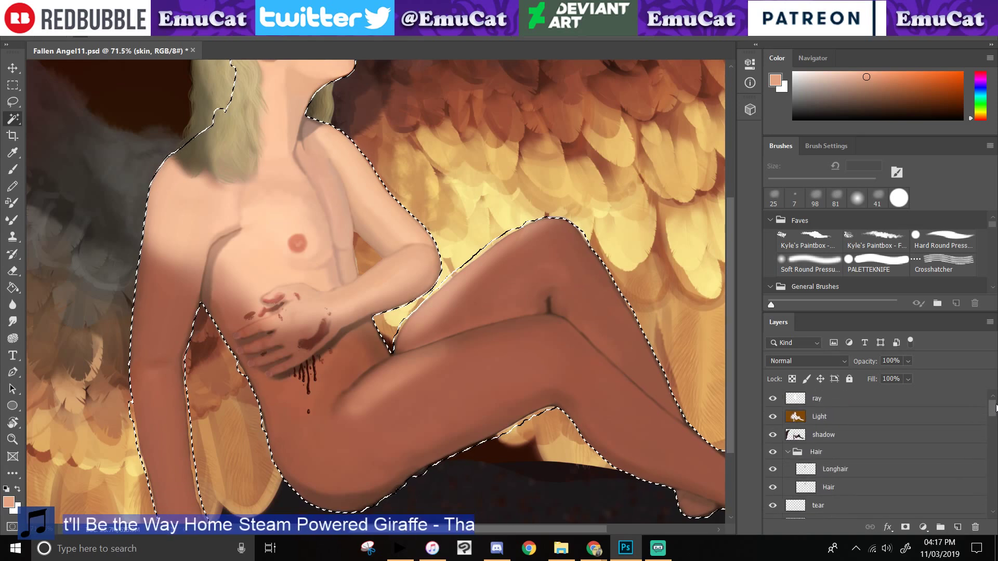
{"action": "left_click", "coordinate": [12, 151]}
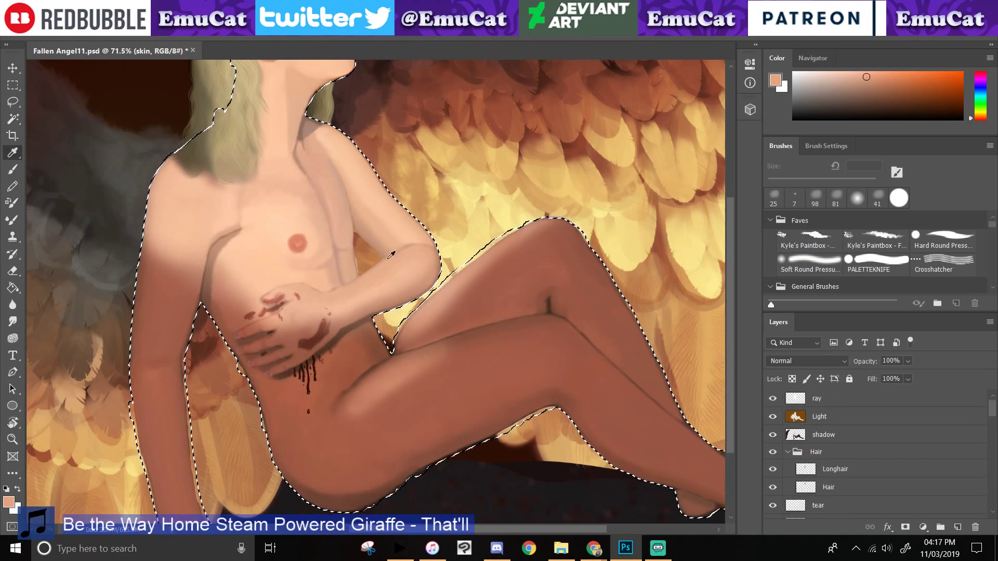
{"action": "left_click", "coordinate": [773, 437]}
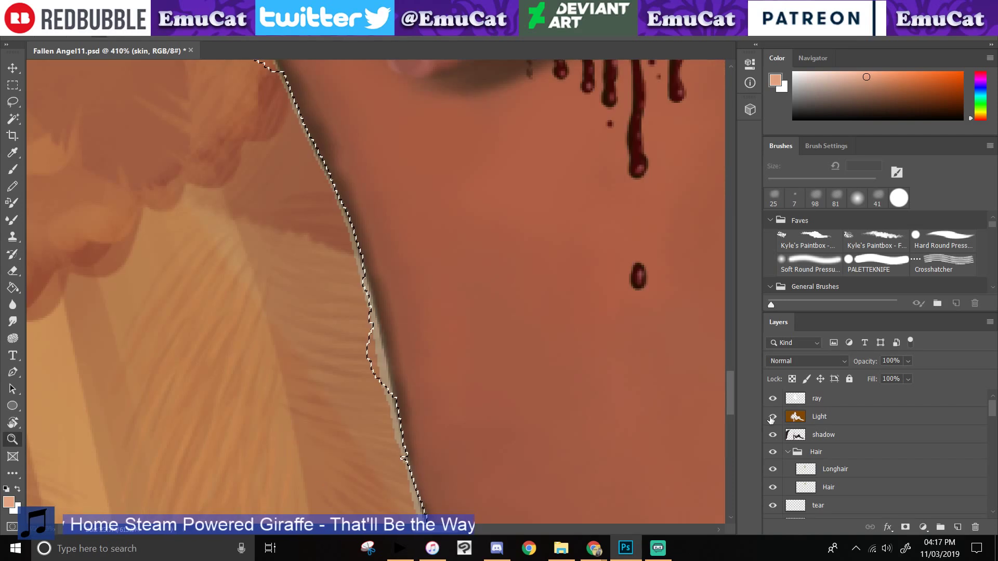
{"action": "left_click", "coordinate": [773, 419]}
{"action": "left_click", "coordinate": [772, 420]}
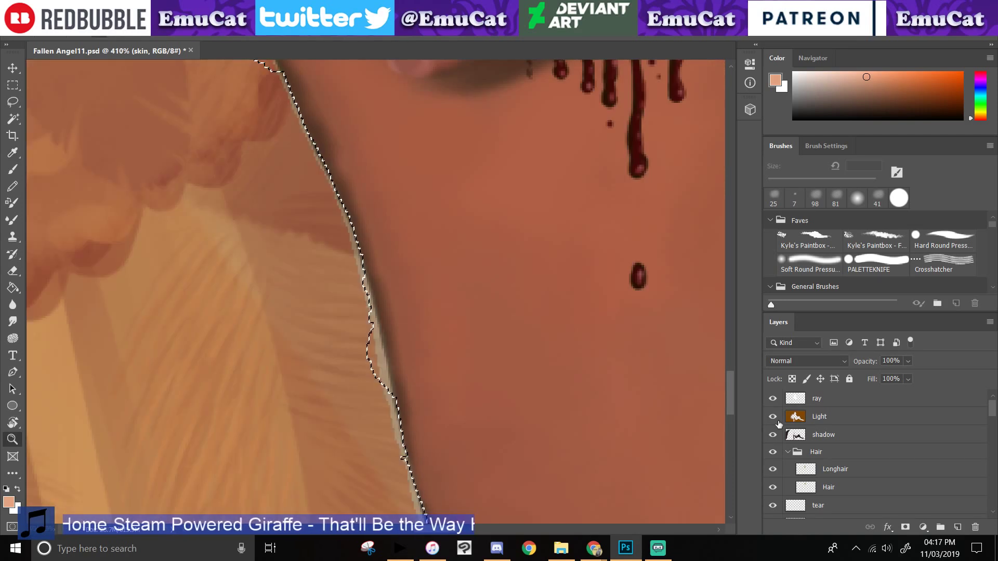
- Set the Light layer to Normal blending at 100% opacity and sample its brown background colour
{"action": "left_click", "coordinate": [824, 424]}
{"action": "left_click_drag", "start_coordinate": [311, 378], "coordinate": [187, 369]}
{"action": "left_click", "coordinate": [14, 158]}
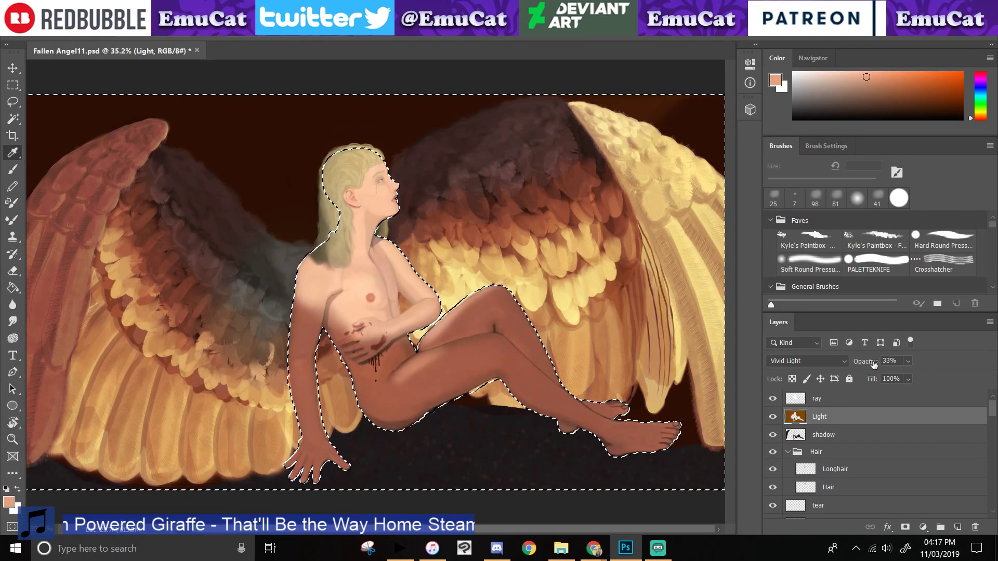
{"action": "left_click", "coordinate": [908, 362]}
{"action": "left_click_drag", "start_coordinate": [878, 373], "coordinate": [915, 373]}
{"action": "left_click", "coordinate": [808, 362]}
{"action": "left_click", "coordinate": [801, 216]}
{"action": "left_click", "coordinate": [690, 259]}
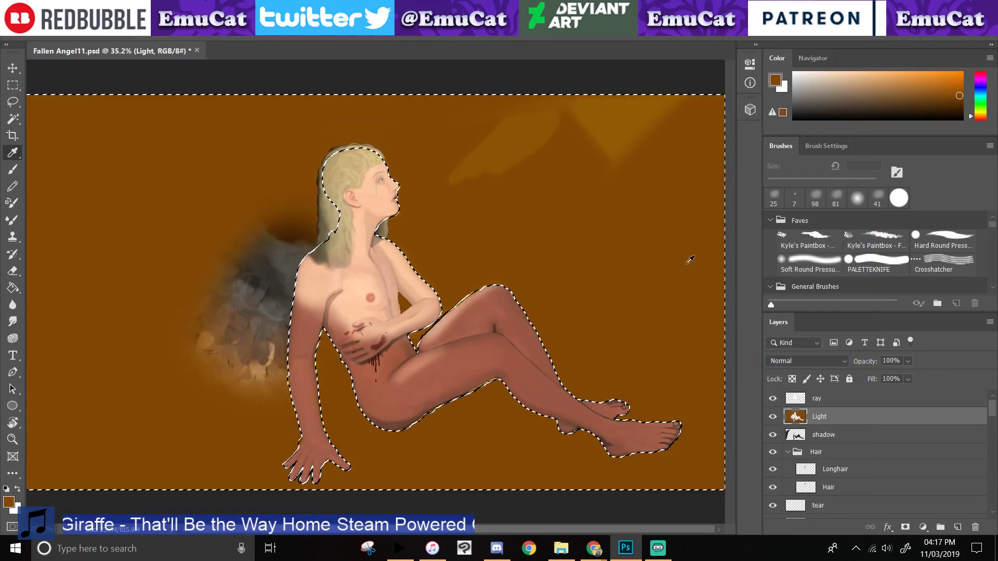
- Set the Light layer's blend mode to Vivid Light and its opacity to 33%
{"action": "left_click", "coordinate": [794, 361]}
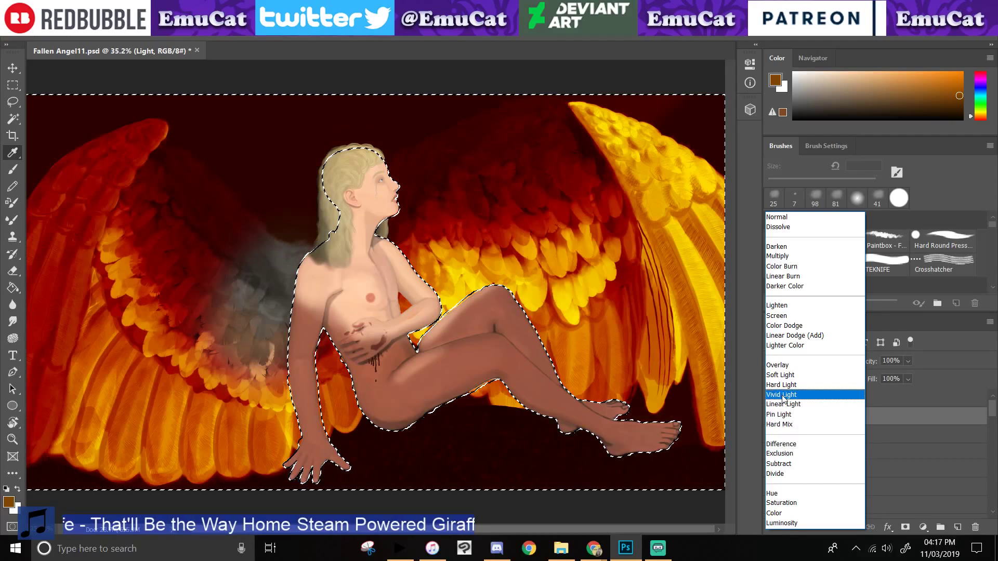
{"action": "left_click", "coordinate": [783, 396]}
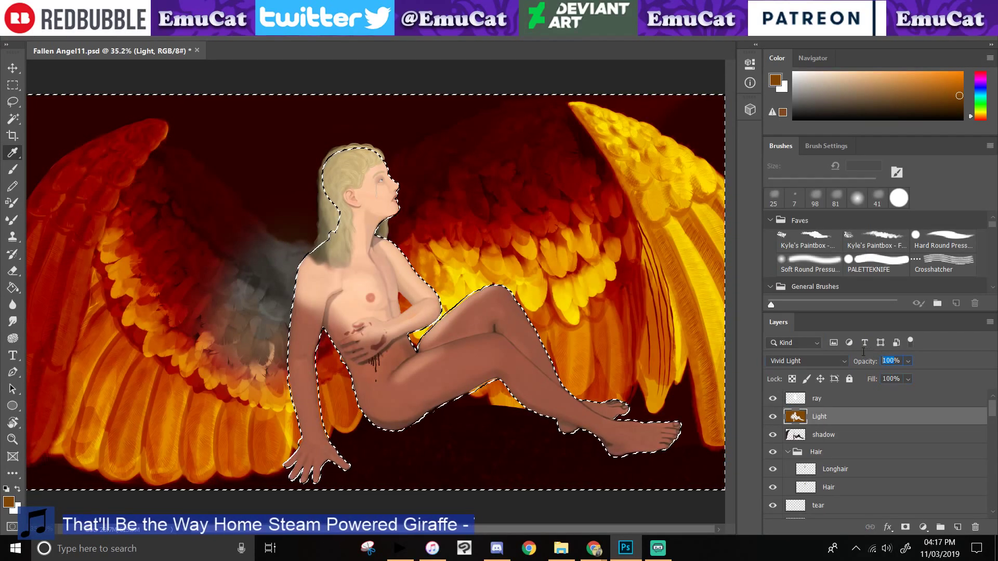
{"action": "key", "text": "3"}
{"action": "key", "text": "3"}
- Extend the Light layer's brown over the selected outer part of the hair and deselect the area
{"action": "key", "text": "b"}
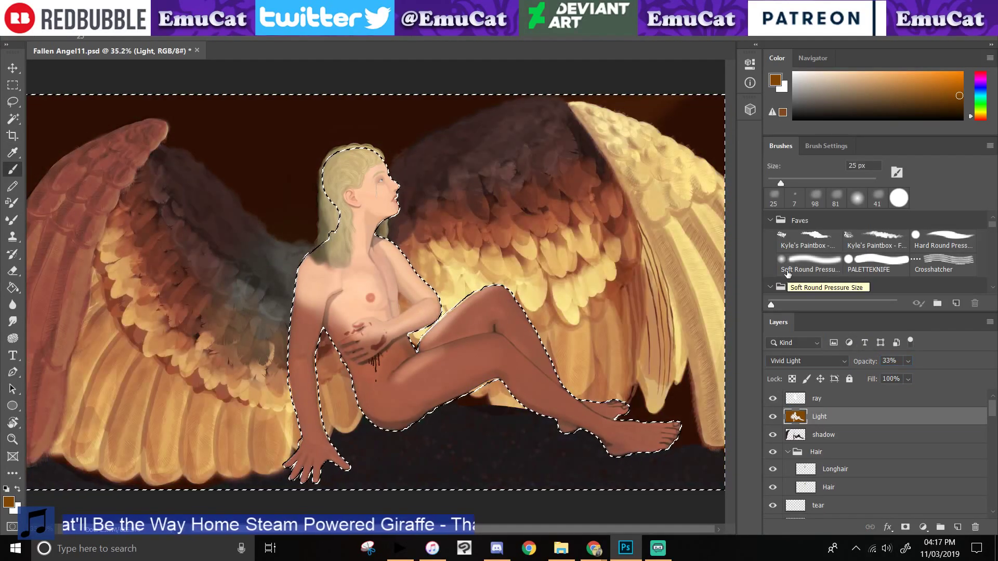
{"action": "key", "text": "i"}
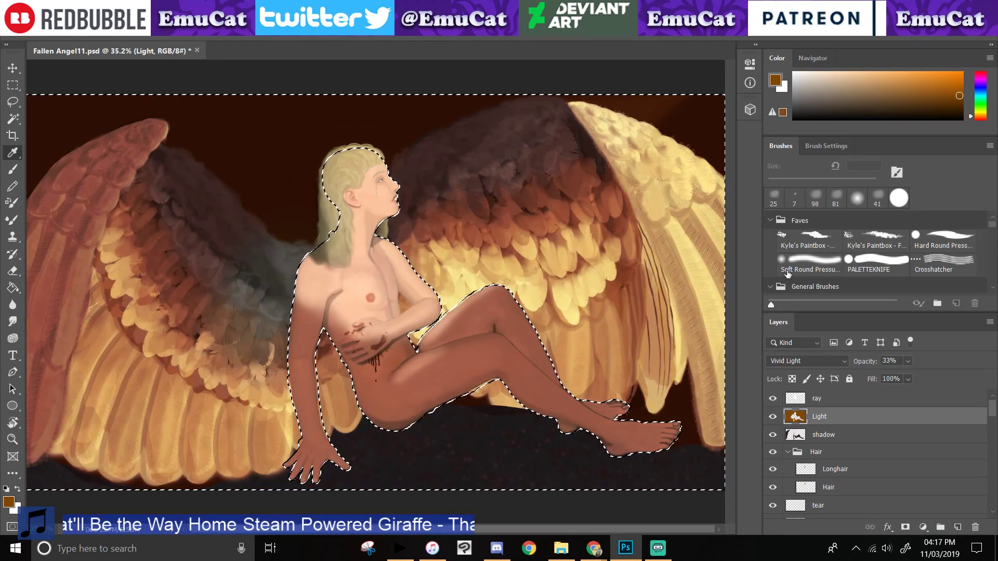
{"action": "key", "text": "l"}
{"action": "right_click", "coordinate": [128, 184]}
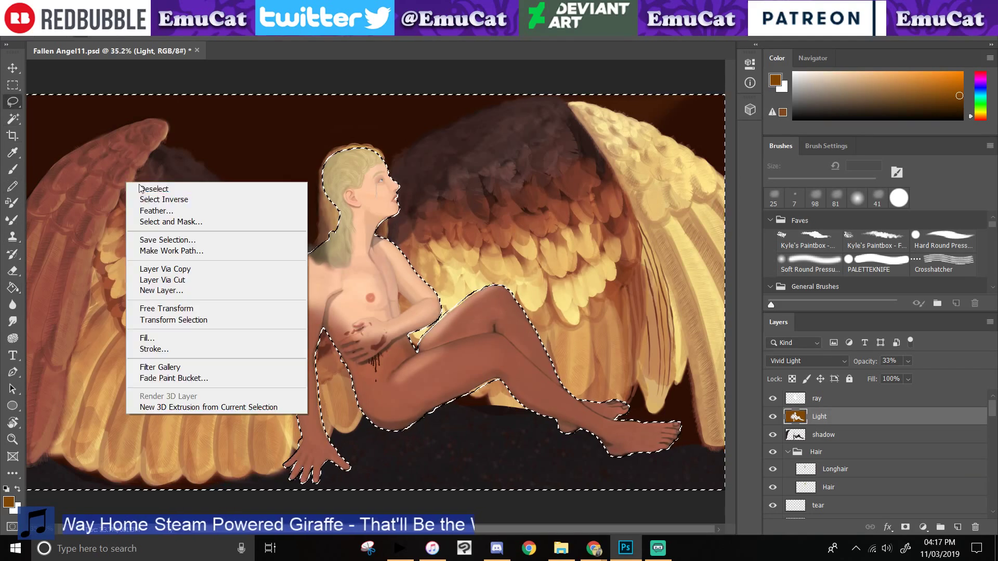
{"action": "left_click", "coordinate": [140, 189]}
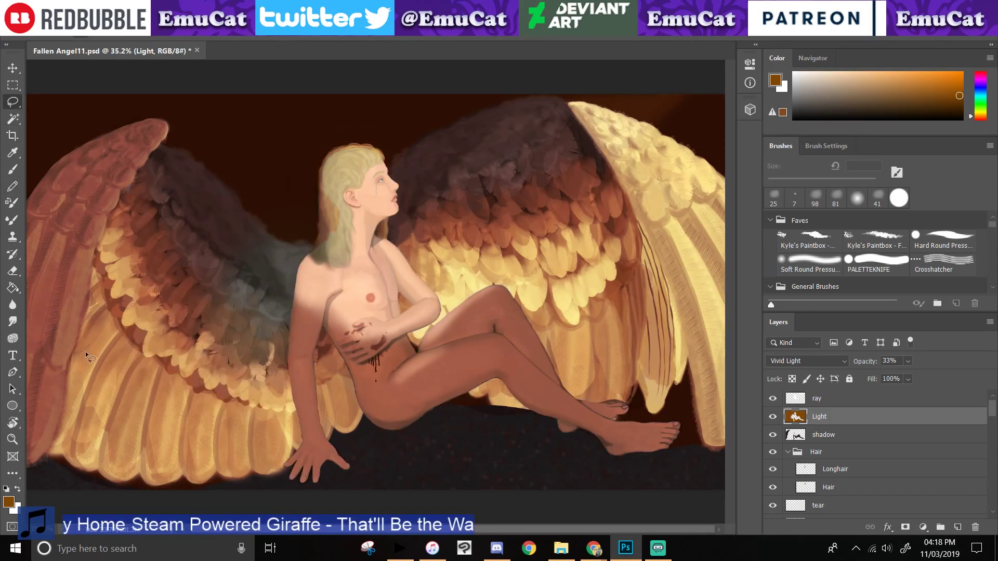
- Erase the Light layer's brown from the crown and the hair behind the ear with the 98 px textured brush
{"action": "left_click", "coordinate": [12, 440]}
{"action": "left_click_drag", "start_coordinate": [262, 246], "coordinate": [303, 279]}
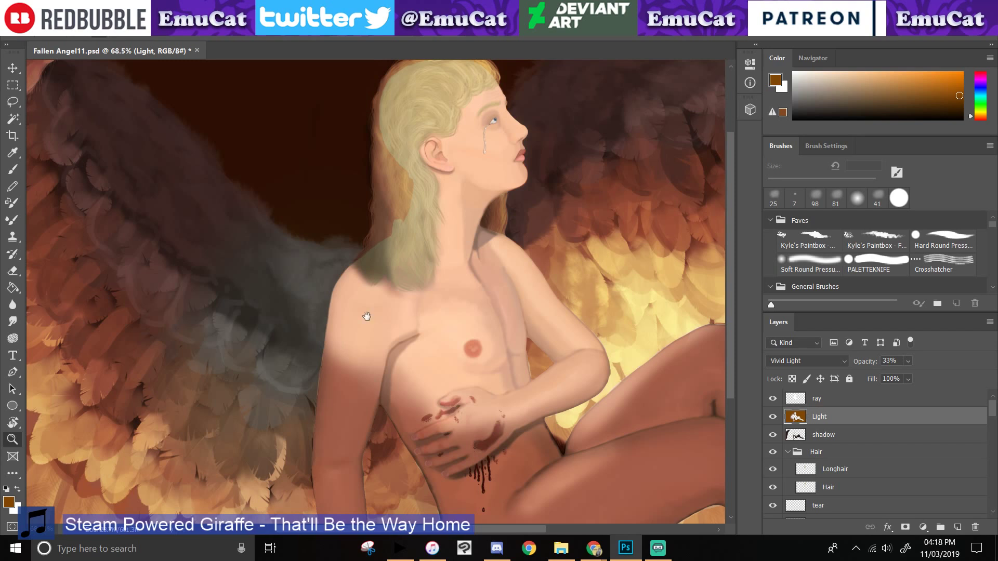
{"action": "mouse_move", "coordinate": [367, 317]}
{"action": "left_mouse_down"}
{"action": "mouse_move", "coordinate": [321, 312]}
{"action": "mouse_move", "coordinate": [278, 408]}
{"action": "left_mouse_up"}
{"action": "left_click", "coordinate": [12, 271]}
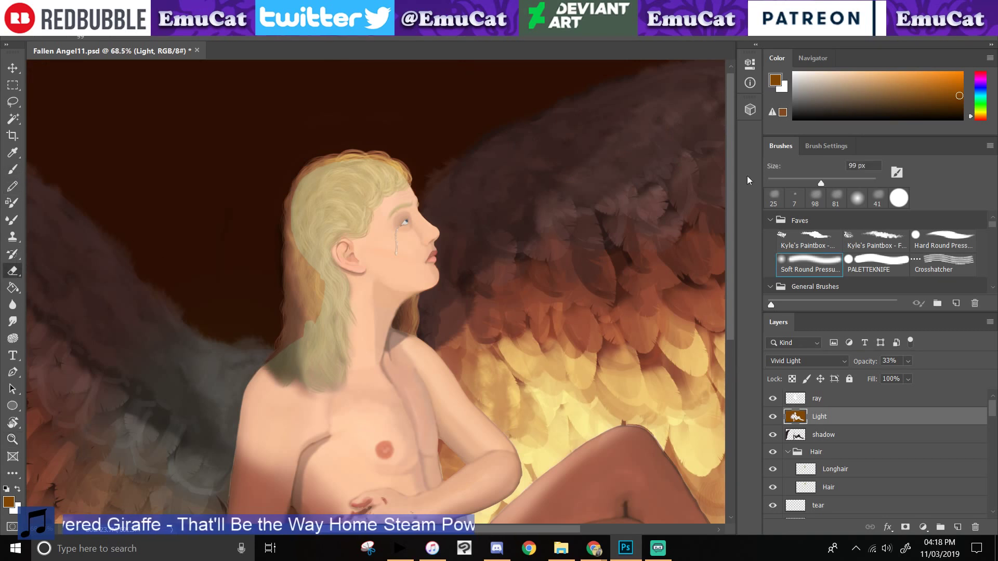
{"action": "left_click", "coordinate": [814, 196]}
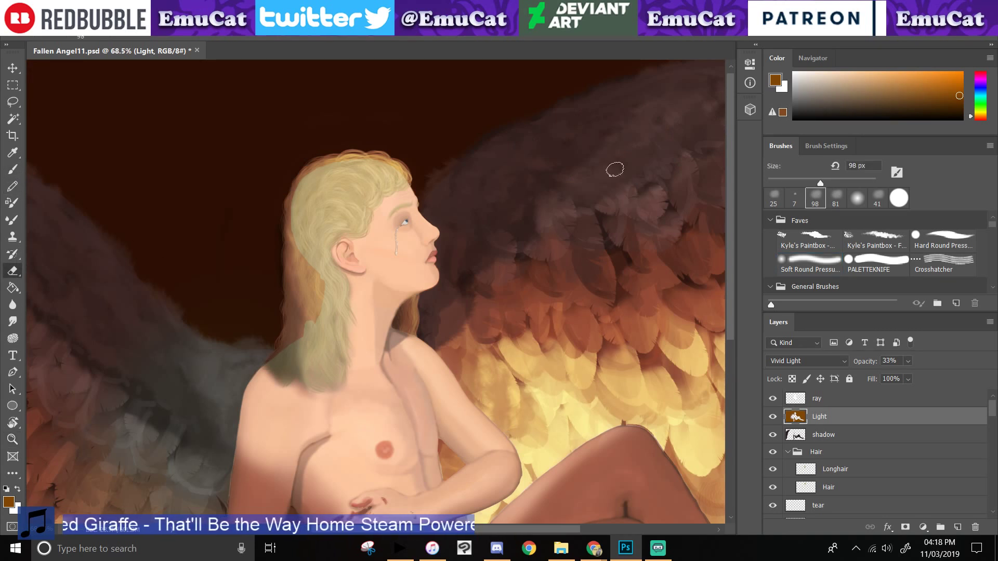
{"action": "mouse_move", "coordinate": [378, 160]}
{"action": "left_mouse_down"}
{"action": "mouse_move", "coordinate": [404, 178]}
{"action": "mouse_move", "coordinate": [372, 157]}
{"action": "mouse_move", "coordinate": [347, 160]}
{"action": "mouse_move", "coordinate": [311, 183]}
{"action": "mouse_move", "coordinate": [350, 166]}
{"action": "mouse_move", "coordinate": [326, 162]}
{"action": "mouse_move", "coordinate": [299, 186]}
{"action": "mouse_move", "coordinate": [295, 220]}
{"action": "mouse_move", "coordinate": [327, 165]}
{"action": "mouse_move", "coordinate": [295, 203]}
{"action": "mouse_move", "coordinate": [295, 235]}
{"action": "mouse_move", "coordinate": [315, 278]}
{"action": "left_mouse_up"}
{"action": "left_click_drag", "start_coordinate": [300, 232], "coordinate": [326, 316]}
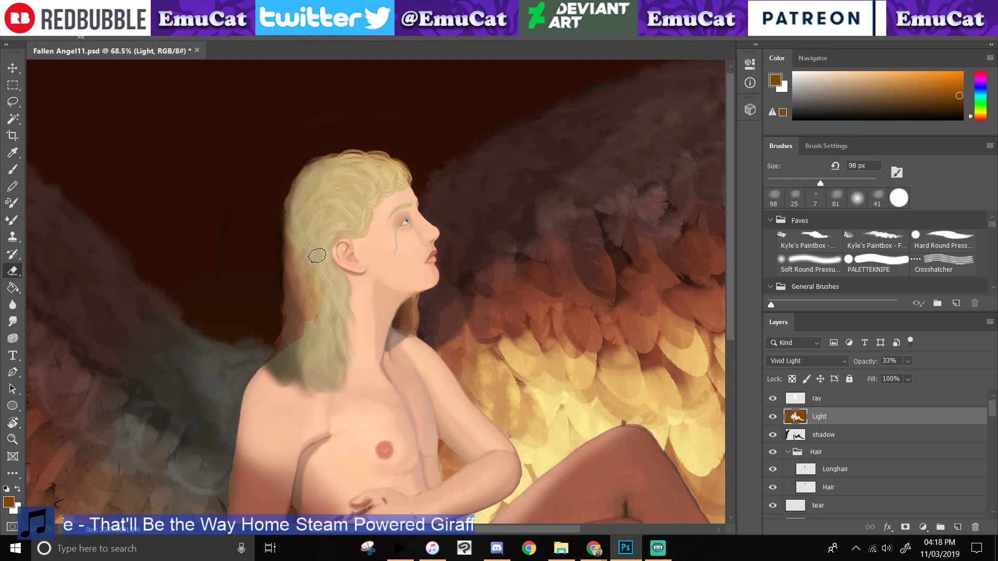
{"action": "left_click_drag", "start_coordinate": [317, 256], "coordinate": [320, 307]}
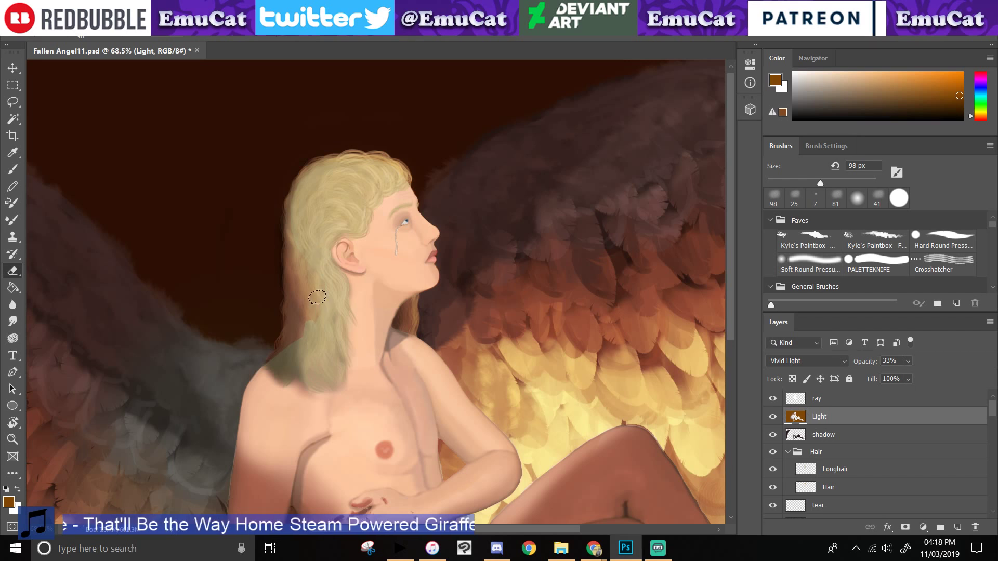
- Paint the Light layer's brown over the hair ends at the shoulder with the 98 px textured brush, and erase the excess along the back of the hair
{"action": "key", "text": "b"}
{"action": "left_click", "coordinate": [779, 198]}
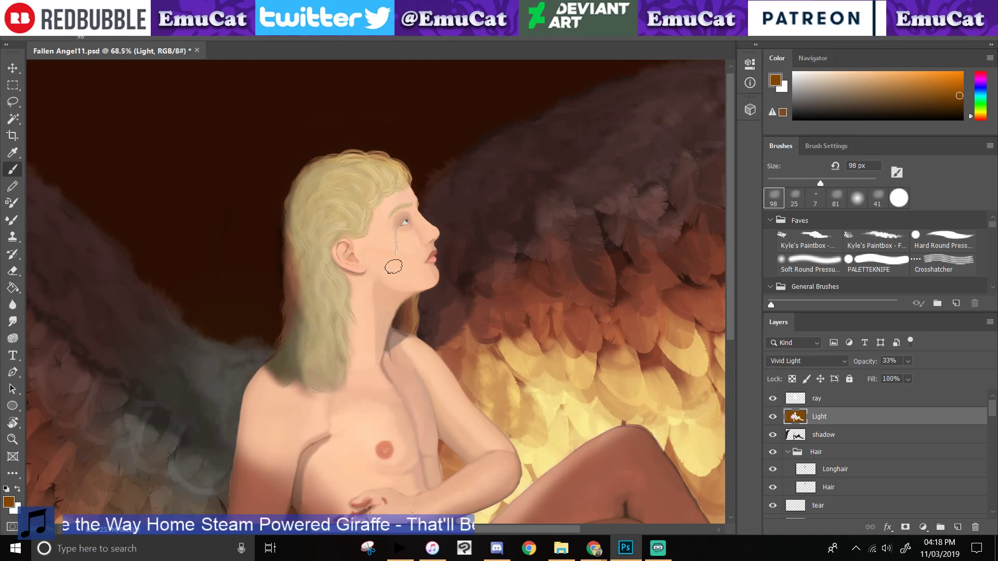
{"action": "mouse_move", "coordinate": [275, 348]}
{"action": "left_mouse_down"}
{"action": "mouse_move", "coordinate": [281, 370]}
{"action": "mouse_move", "coordinate": [288, 297]}
{"action": "mouse_move", "coordinate": [296, 345]}
{"action": "mouse_move", "coordinate": [286, 216]}
{"action": "mouse_move", "coordinate": [297, 368]}
{"action": "left_mouse_up"}
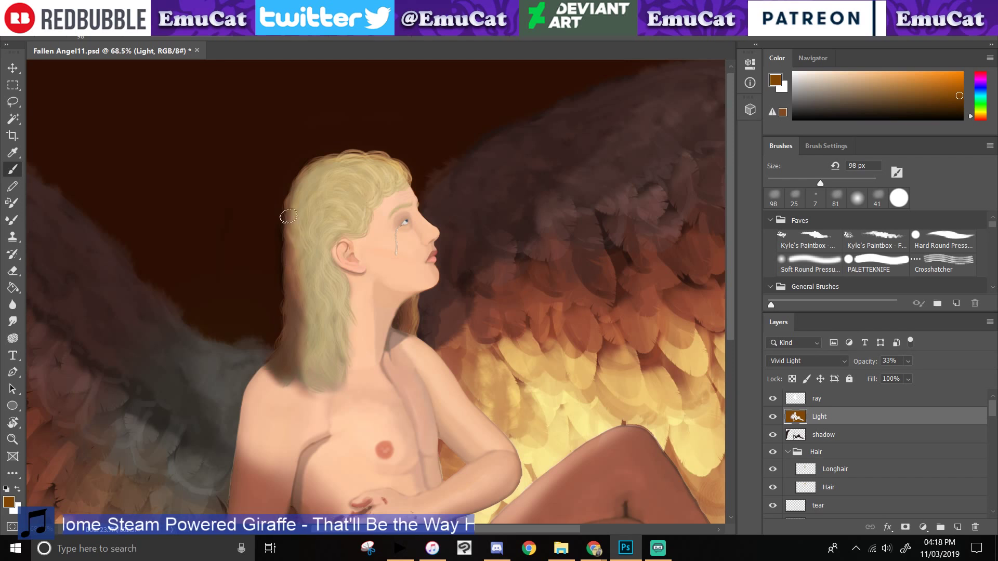
{"action": "key", "text": "e"}
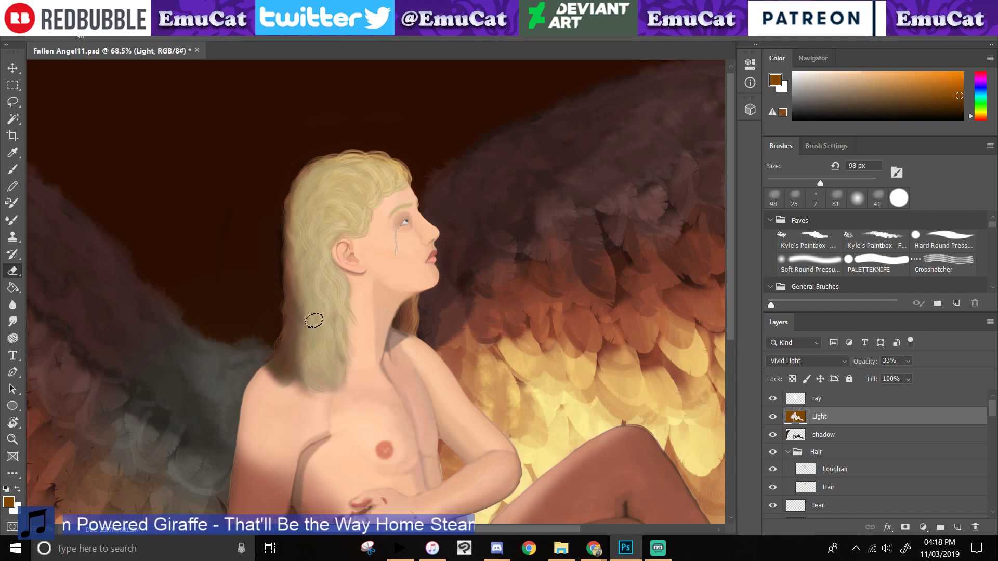
- Fill the pale fringe along the waist and hip edge on the Light layer with the Hard Round brush at 29 px
{"action": "scroll", "coordinate": [333, 354], "scroll_direction": "down", "scroll_amount": 5}
{"action": "scroll", "coordinate": [333, 354], "scroll_direction": "left", "scroll_amount": 1}
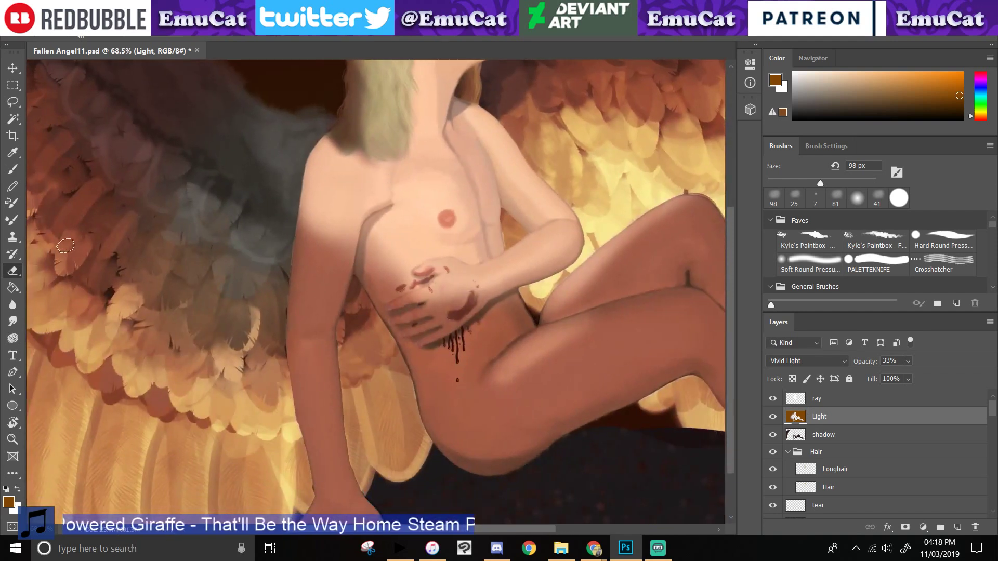
{"action": "left_click", "coordinate": [12, 169]}
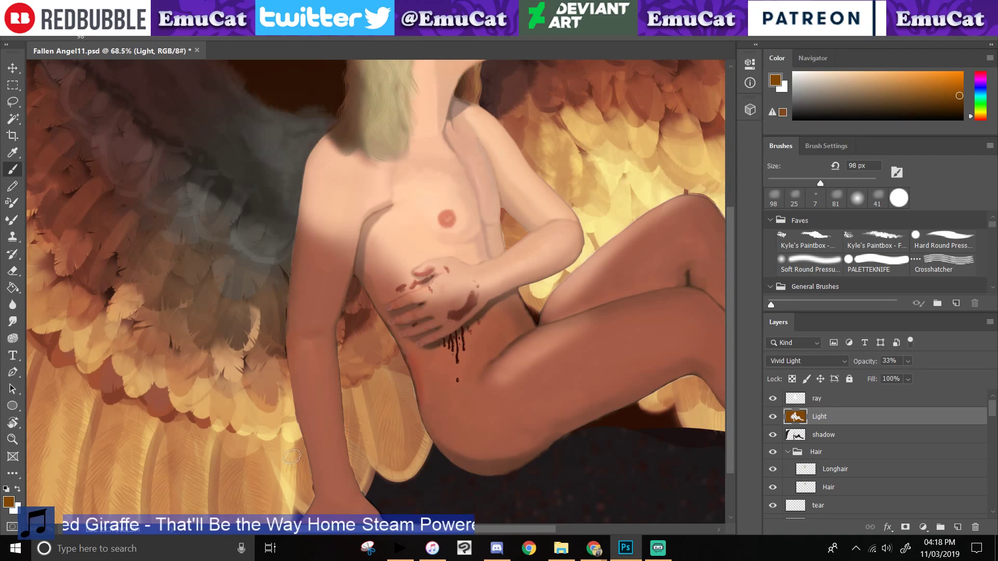
{"action": "key", "text": "z"}
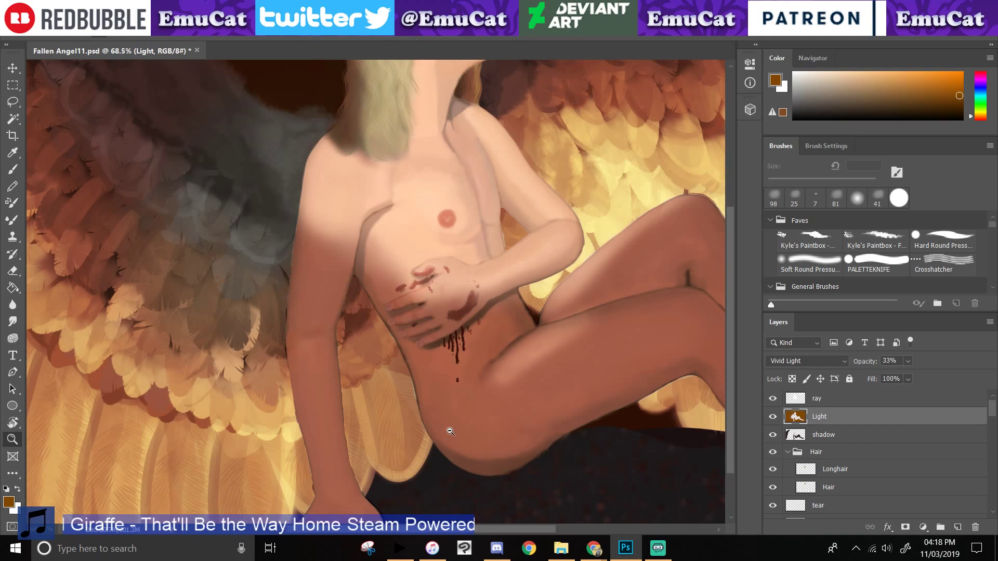
{"action": "scroll", "coordinate": [451, 431], "scroll_direction": "up", "scroll_amount": 5}
{"action": "key", "text": "b"}
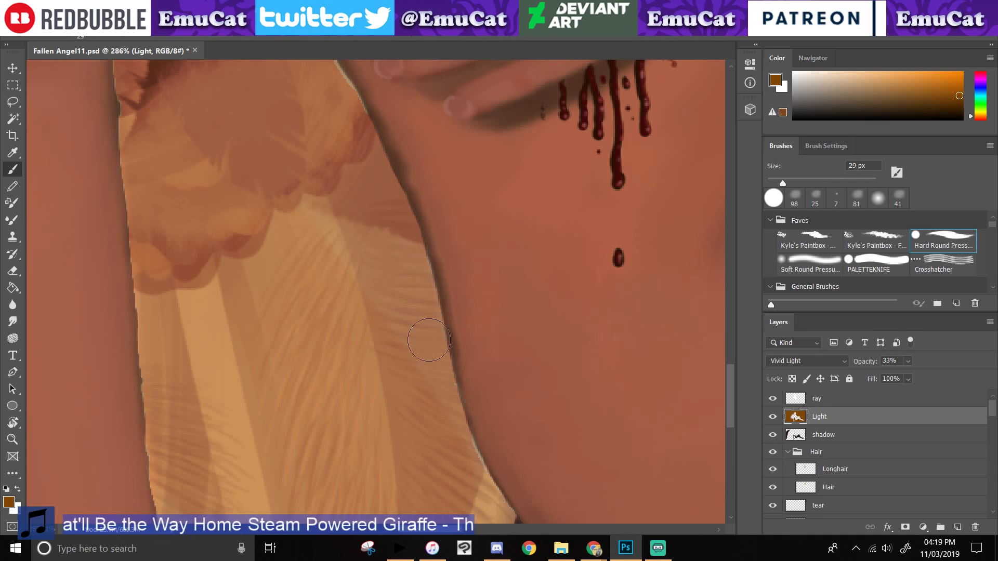
{"action": "left_click_drag", "start_coordinate": [401, 355], "coordinate": [320, 208]}
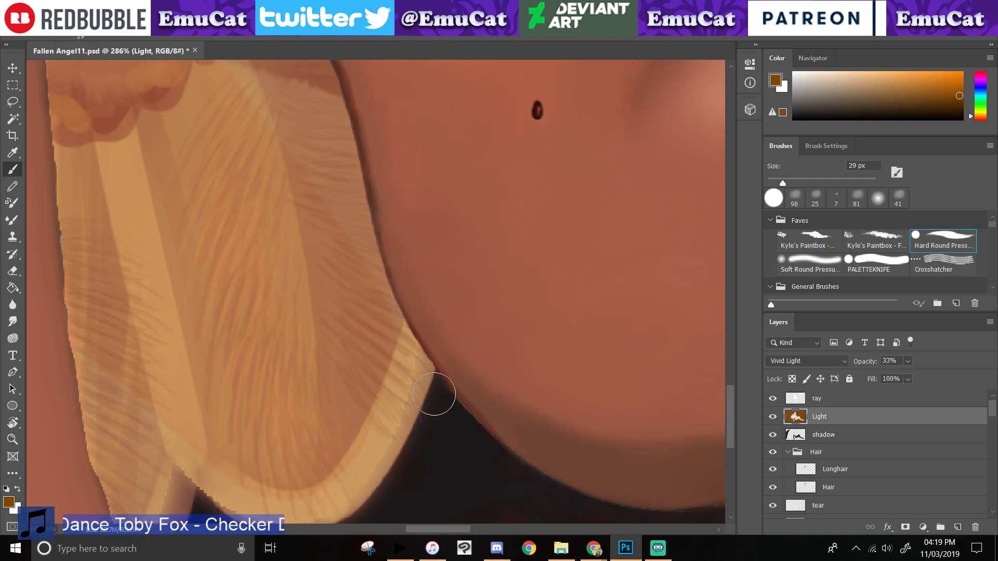
- Check the whole figure, then set the eraser to the Hard Round tip at 29 px at the thigh's lower edge
{"action": "left_click", "coordinate": [13, 439]}
{"action": "left_click", "coordinate": [182, 431], "text": "alt"}
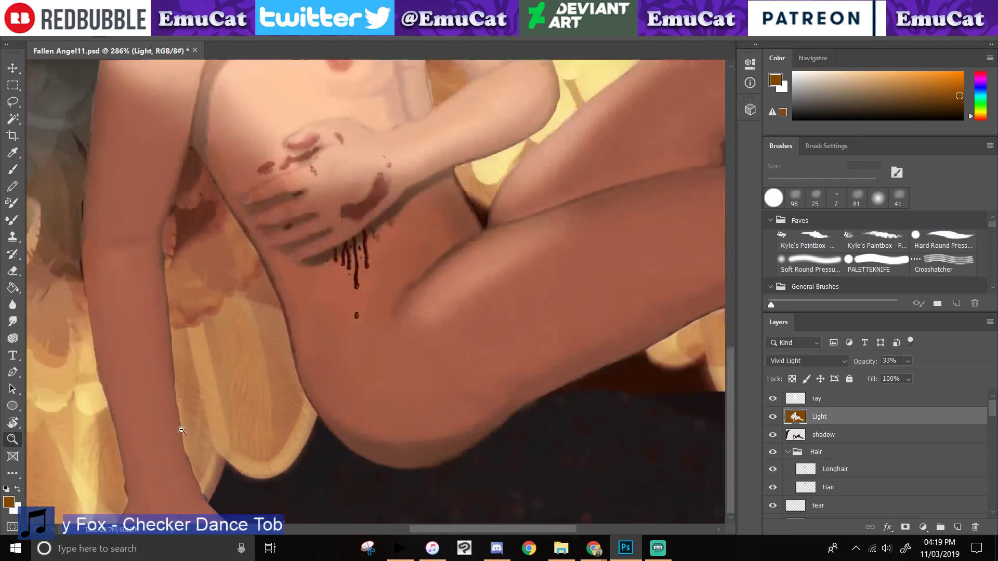
{"action": "left_click_drag", "start_coordinate": [182, 431], "coordinate": [146, 434]}
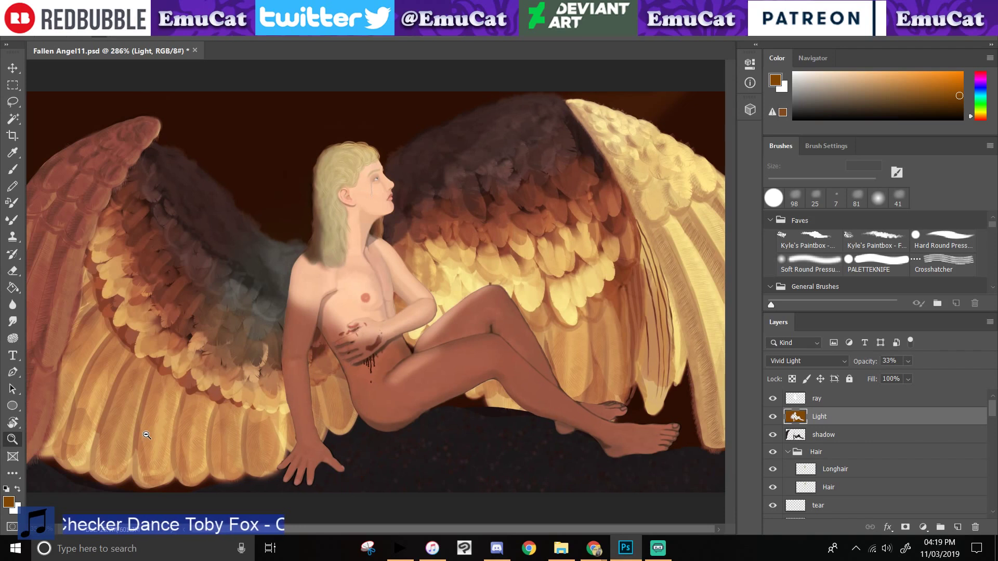
{"action": "left_click_drag", "start_coordinate": [146, 435], "coordinate": [215, 492]}
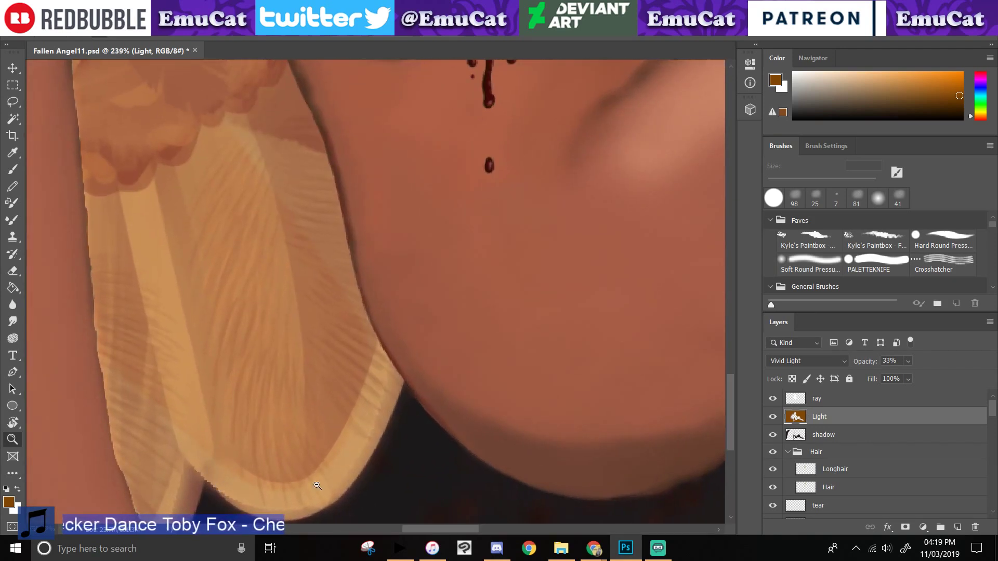
{"action": "mouse_move", "coordinate": [413, 443]}
{"action": "left_mouse_down"}
{"action": "mouse_move", "coordinate": [384, 418]}
{"action": "mouse_move", "coordinate": [185, 386]}
{"action": "mouse_move", "coordinate": [64, 476]}
{"action": "left_mouse_up"}
{"action": "left_click_drag", "start_coordinate": [499, 345], "coordinate": [529, 318]}
{"action": "left_click", "coordinate": [796, 199]}
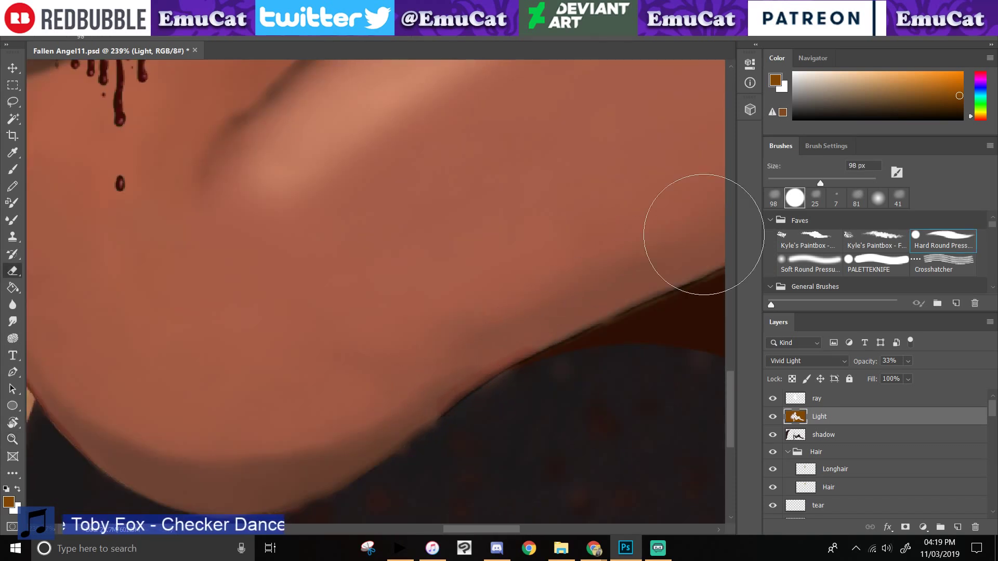
{"action": "left_click", "coordinate": [783, 182]}
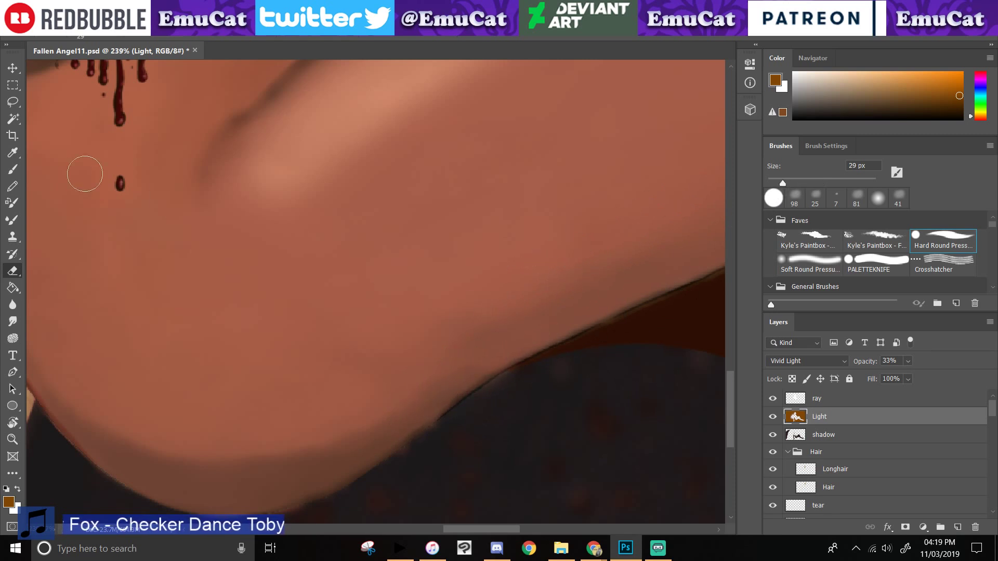
- Paint the Light layer's brown along the underside of the thigh and around the bend of the knee with the 29 px brush
{"action": "key", "text": "b"}
{"action": "mouse_move", "coordinate": [540, 359]}
{"action": "left_mouse_down"}
{"action": "mouse_move", "coordinate": [213, 416]}
{"action": "mouse_move", "coordinate": [202, 429]}
{"action": "left_mouse_up"}
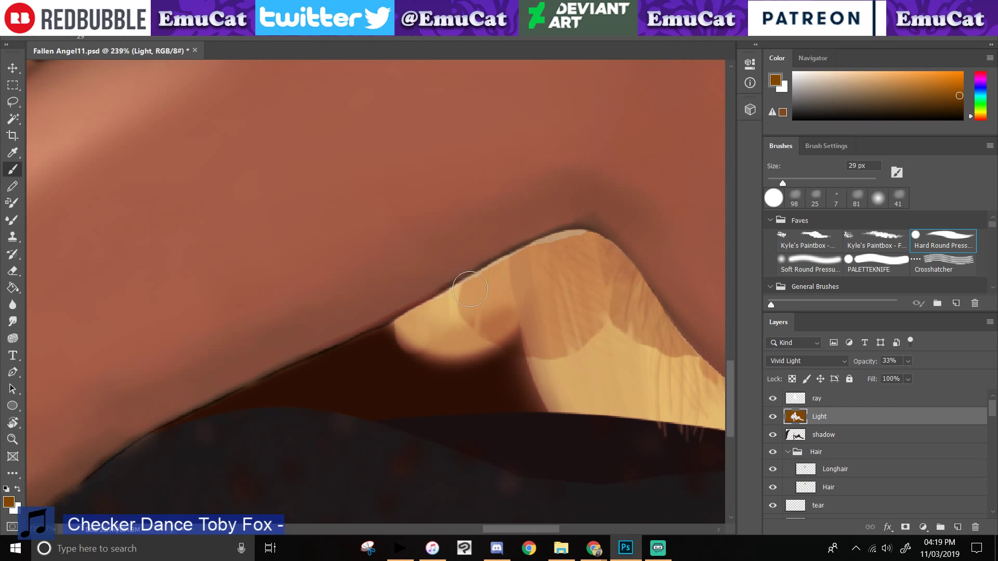
{"action": "key", "text": "e"}
{"action": "left_click", "coordinate": [13, 169]}
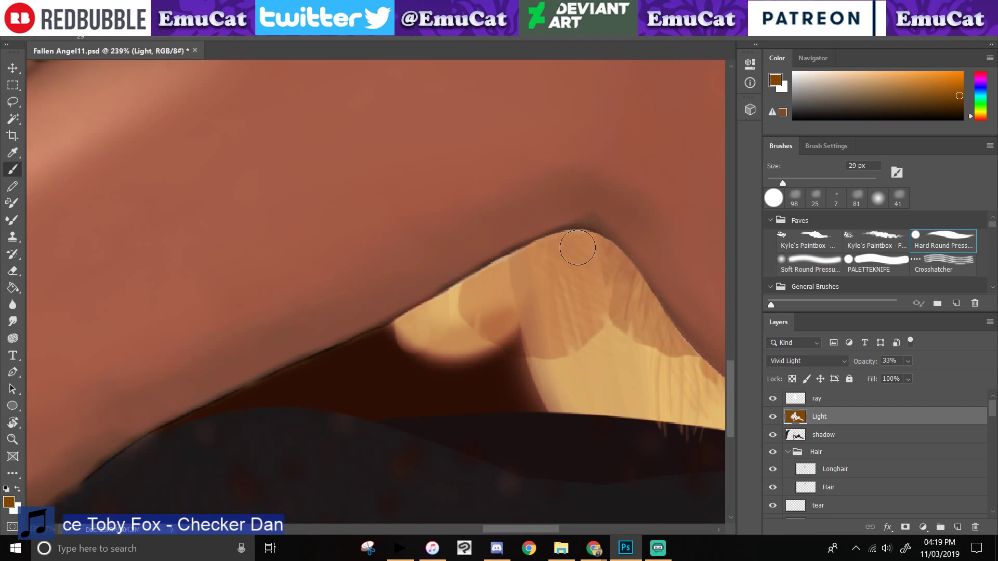
{"action": "mouse_move", "coordinate": [541, 380]}
{"action": "left_mouse_down"}
{"action": "mouse_move", "coordinate": [312, 288]}
{"action": "mouse_move", "coordinate": [367, 297]}
{"action": "mouse_move", "coordinate": [208, 260]}
{"action": "left_mouse_up"}
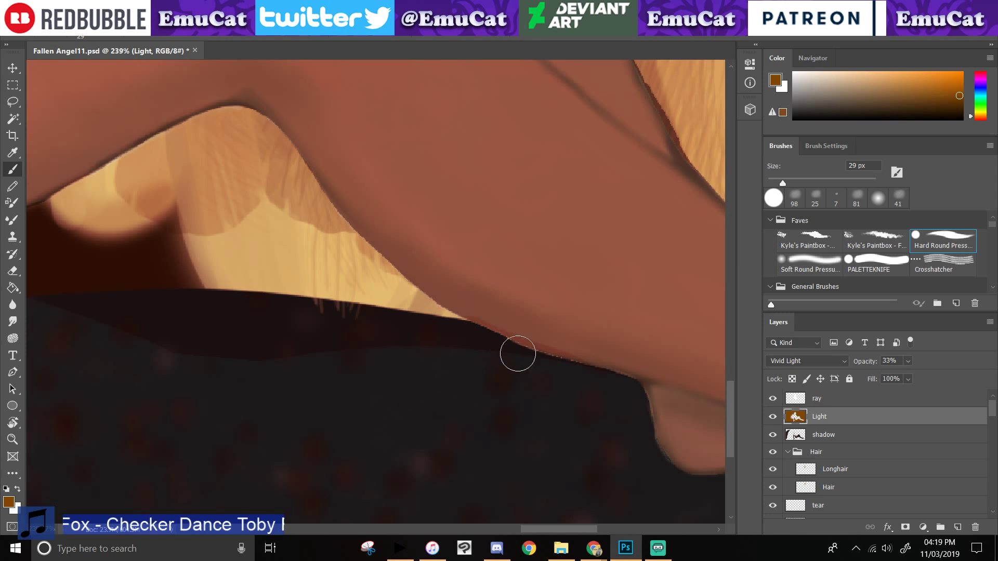
- Touch up the Light layer along the calf and between the feet, erasing the brown that spills onto the skin there
{"action": "left_click_drag", "start_coordinate": [518, 354], "coordinate": [203, 292]}
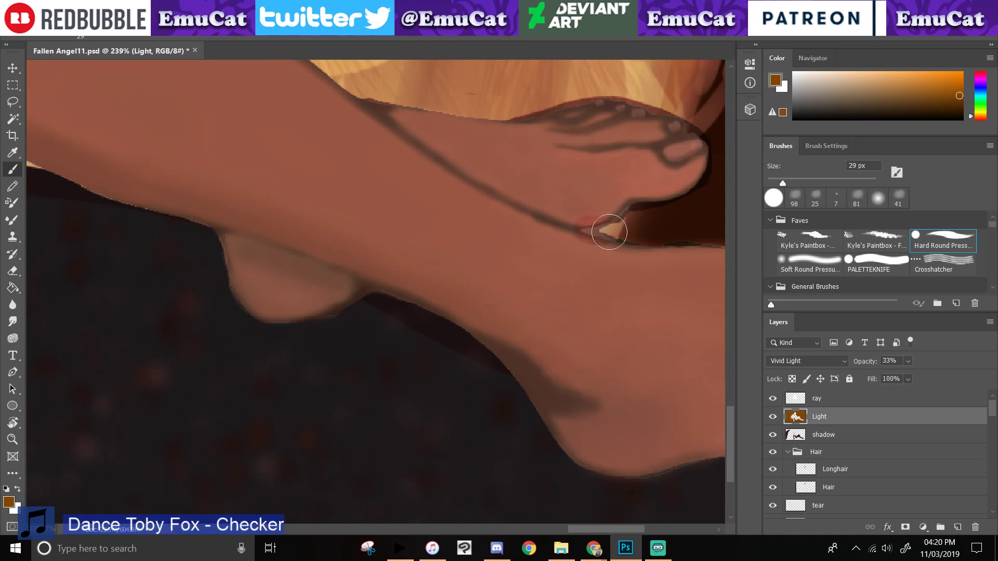
{"action": "left_click_drag", "start_coordinate": [612, 261], "coordinate": [140, 232]}
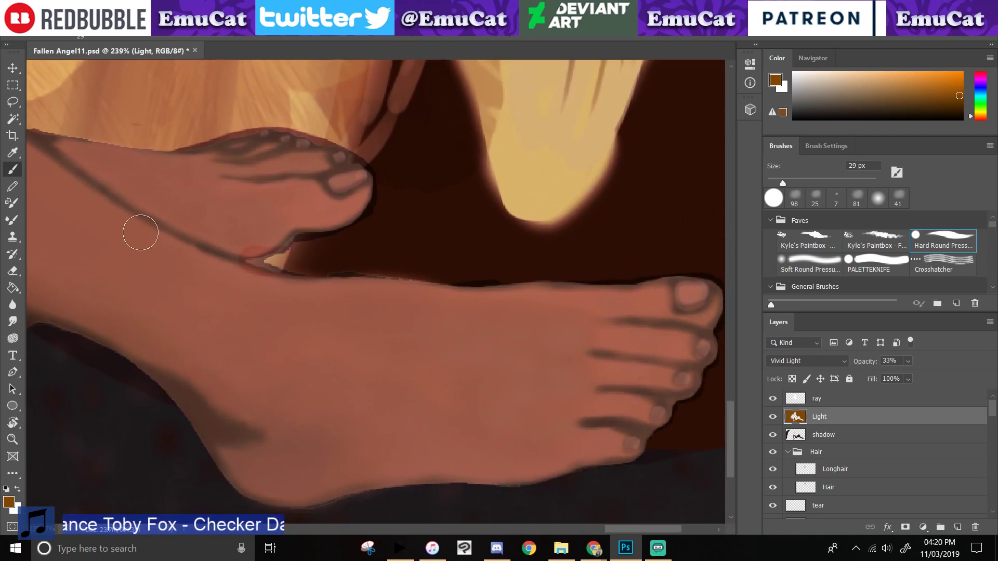
{"action": "key", "text": "e"}
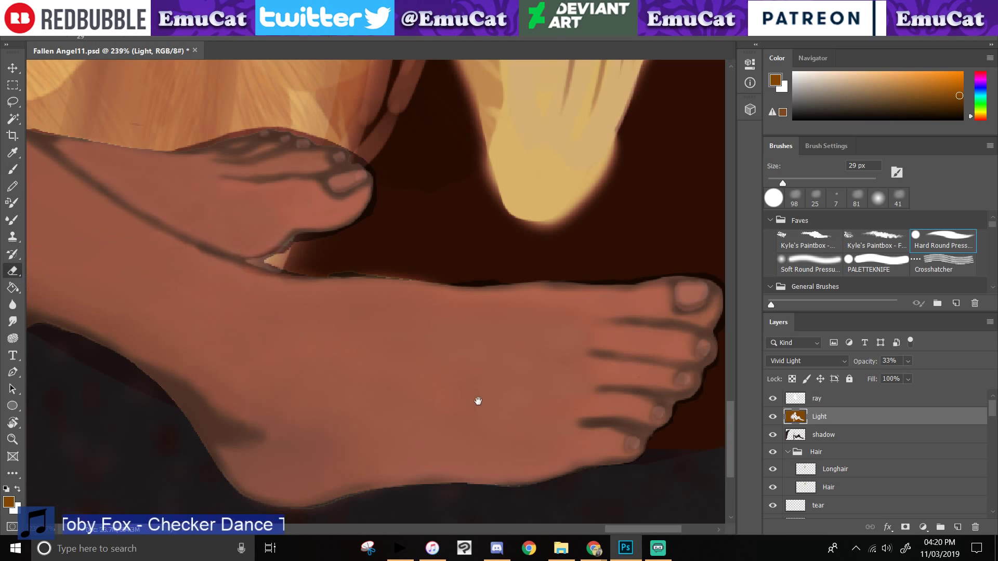
- Paint the Light layer's brown along the raised leg's outer shin edge, undoing the stroke that spills onto the skin
{"action": "left_click_drag", "start_coordinate": [478, 401], "coordinate": [350, 335]}
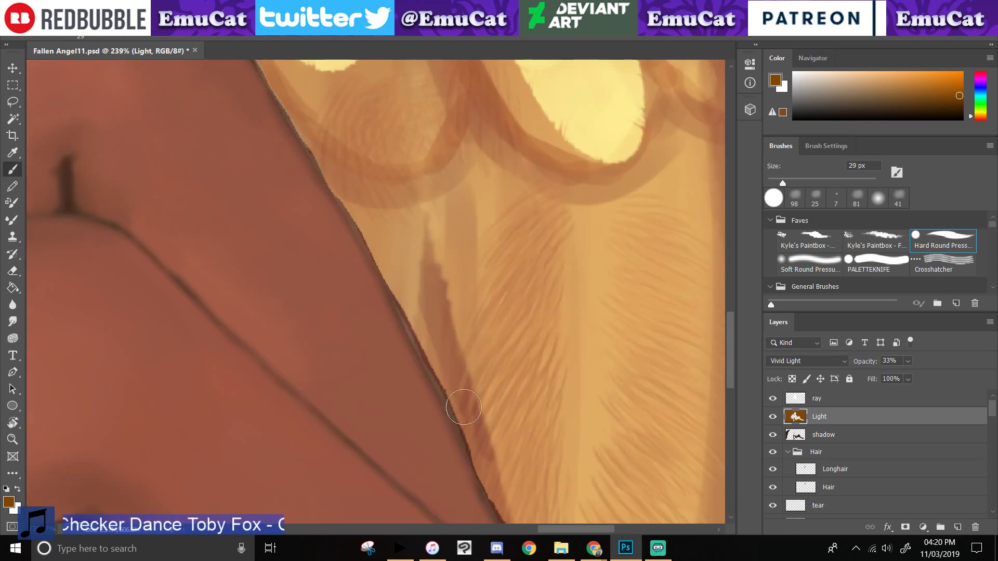
{"action": "mouse_move", "coordinate": [460, 439]}
{"action": "left_mouse_down"}
{"action": "mouse_move", "coordinate": [383, 315]}
{"action": "mouse_move", "coordinate": [450, 419]}
{"action": "mouse_move", "coordinate": [362, 297]}
{"action": "left_mouse_up"}
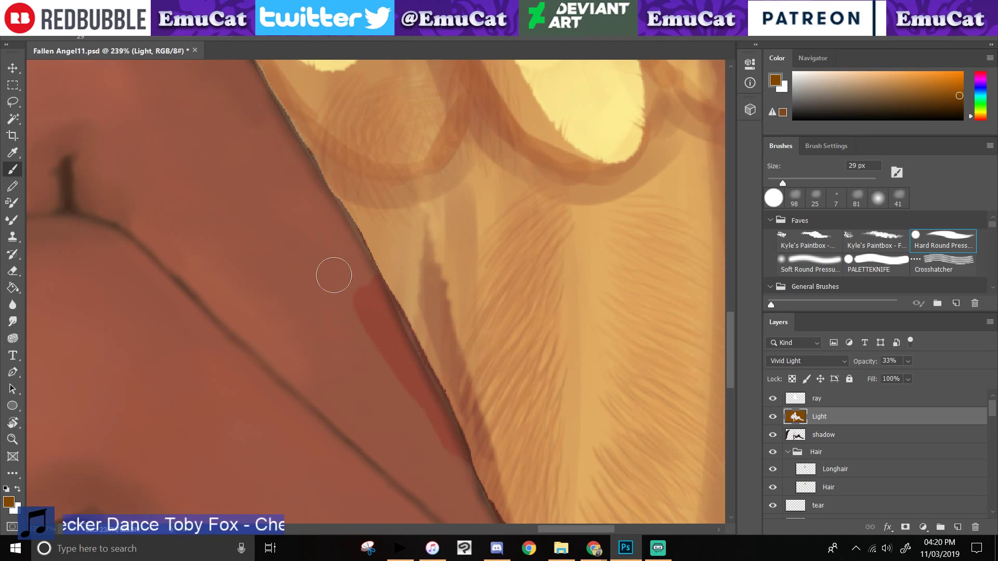
{"action": "key", "text": "ctrl+z"}
{"action": "left_click_drag", "start_coordinate": [379, 189], "coordinate": [469, 341]}
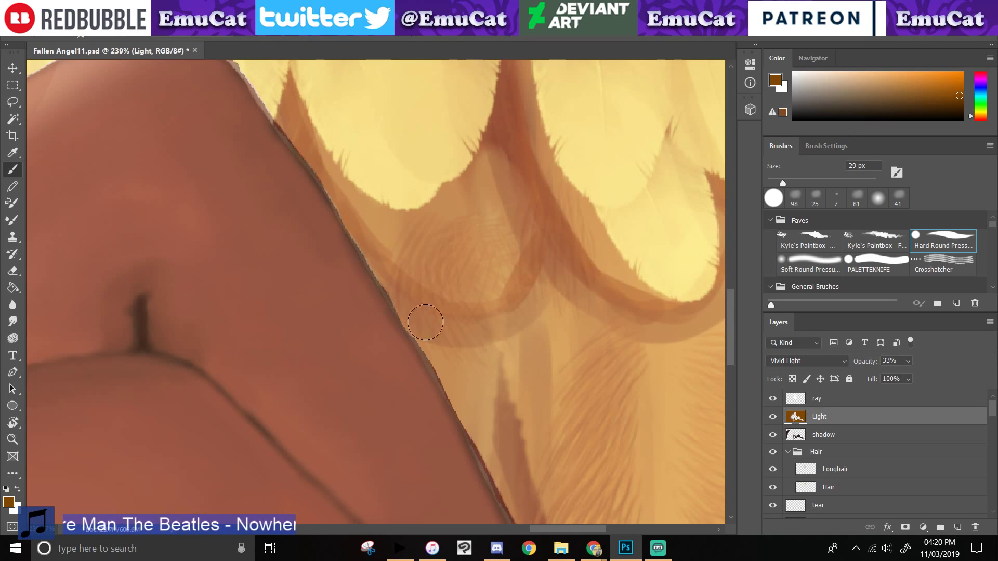
- Switch to iTunes, skip to the next song, and return to Photoshop
{"action": "left_click", "coordinate": [432, 548]}
{"action": "left_click", "coordinate": [235, 77]}
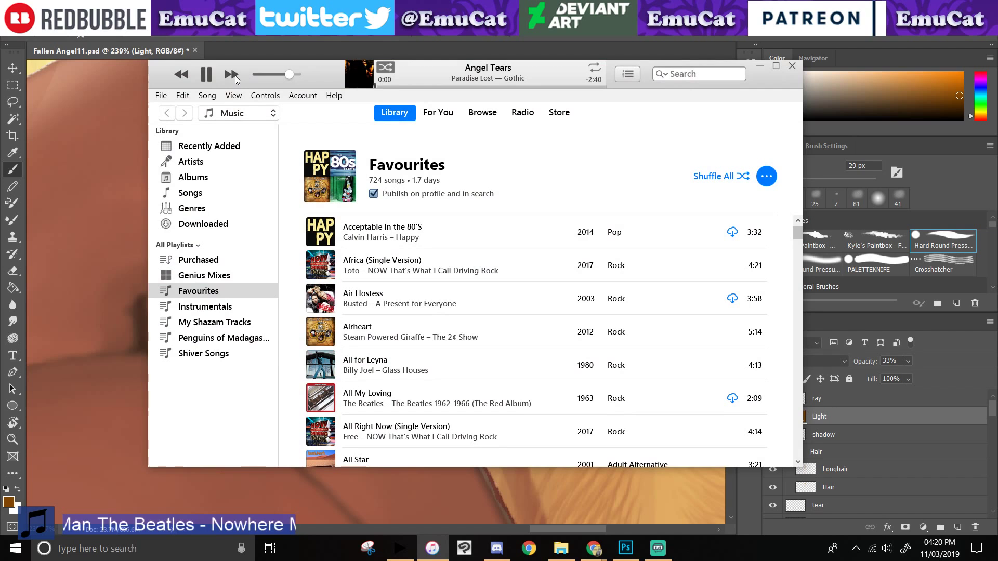
{"action": "left_click", "coordinate": [497, 548]}
{"action": "left_click", "coordinate": [625, 548]}
- Paint the Light layer's brown along the top of the raised knee and its thigh edge toward the elbow
{"action": "left_click_drag", "start_coordinate": [317, 252], "coordinate": [419, 400]}
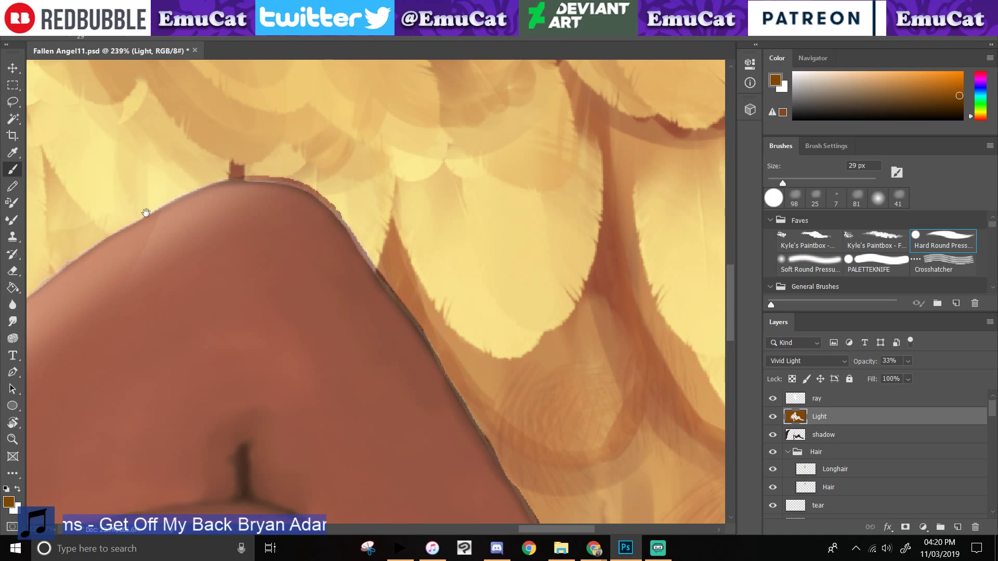
{"action": "left_click_drag", "start_coordinate": [145, 212], "coordinate": [441, 263]}
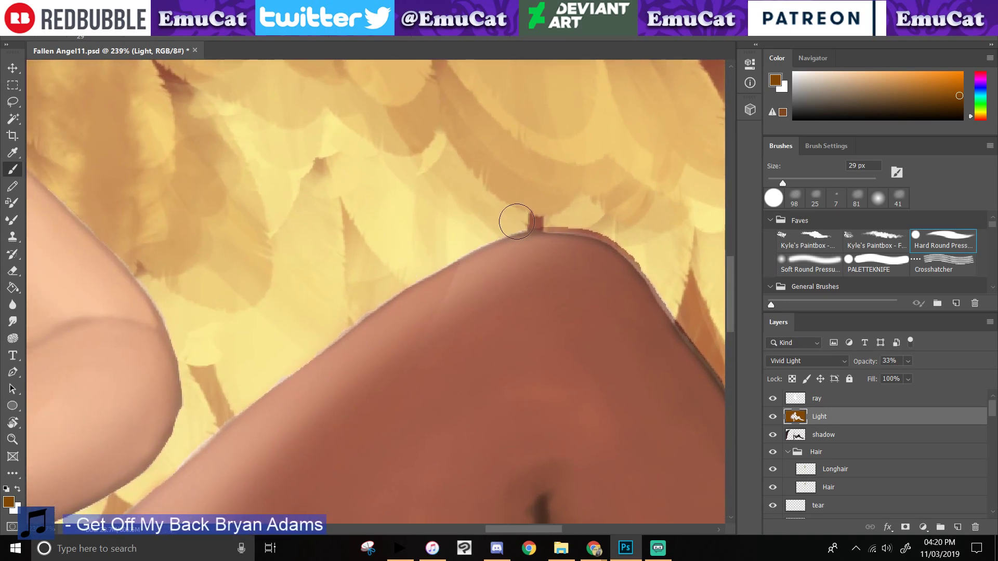
{"action": "left_click_drag", "start_coordinate": [241, 278], "coordinate": [426, 317]}
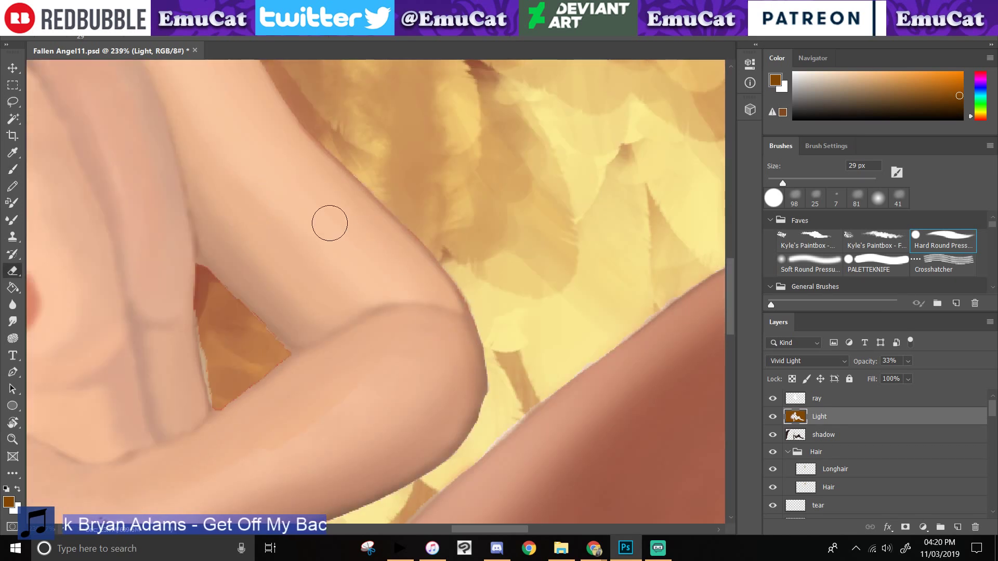
- Toggle the shadow and ray layers off and on to examine their effect on the bent arm and chest
{"action": "mouse_move", "coordinate": [276, 223]}
{"action": "left_mouse_down"}
{"action": "mouse_move", "coordinate": [326, 254]}
{"action": "mouse_move", "coordinate": [442, 412]}
{"action": "mouse_move", "coordinate": [450, 164]}
{"action": "mouse_move", "coordinate": [462, 179]}
{"action": "left_mouse_up"}
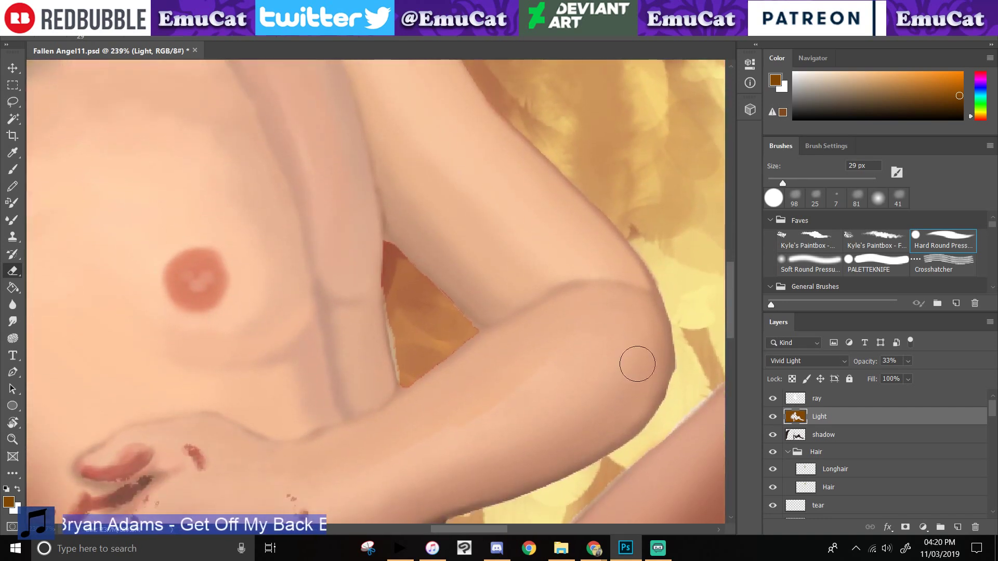
{"action": "left_click", "coordinate": [772, 436]}
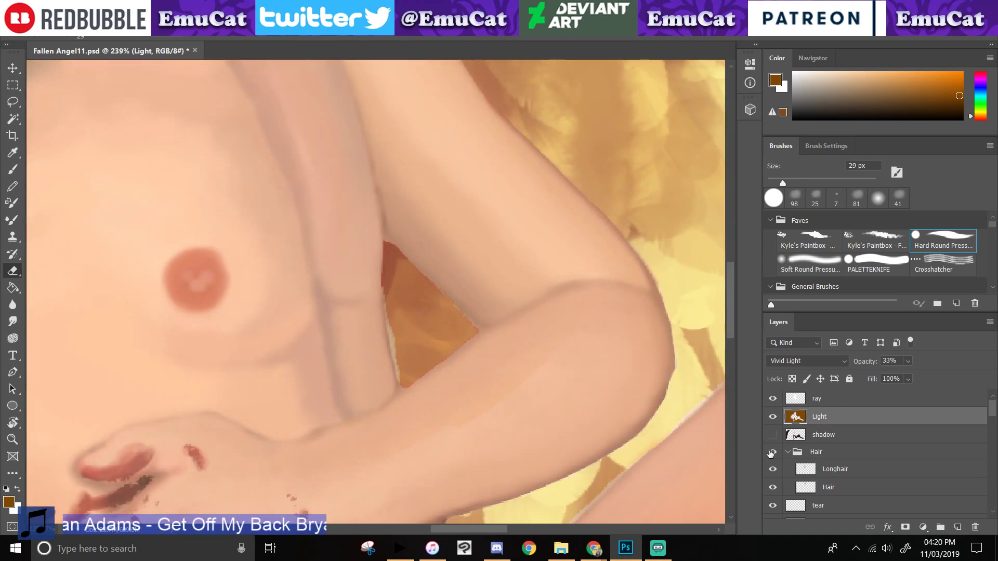
{"action": "left_click", "coordinate": [773, 435]}
{"action": "left_click", "coordinate": [773, 400]}
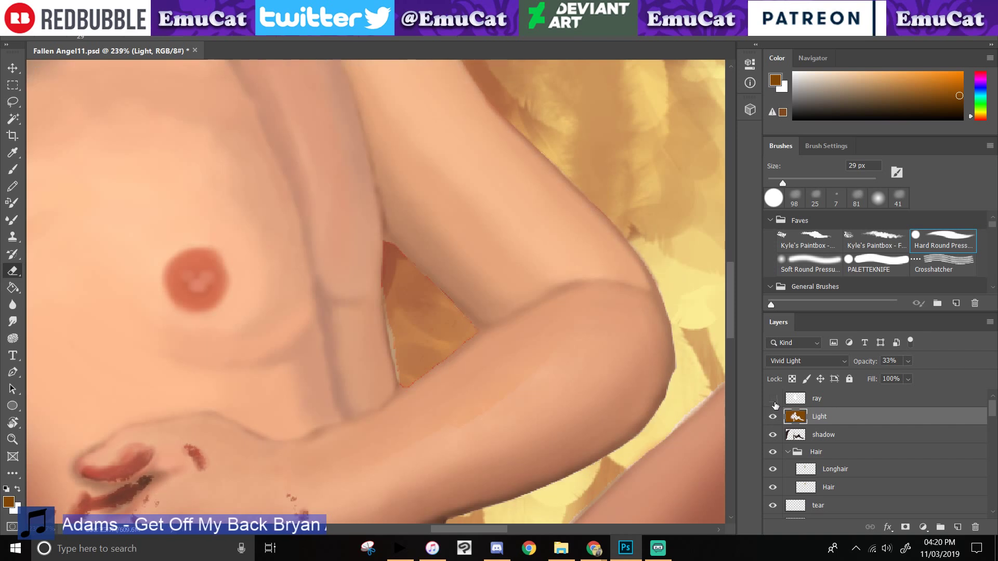
{"action": "left_click", "coordinate": [775, 401]}
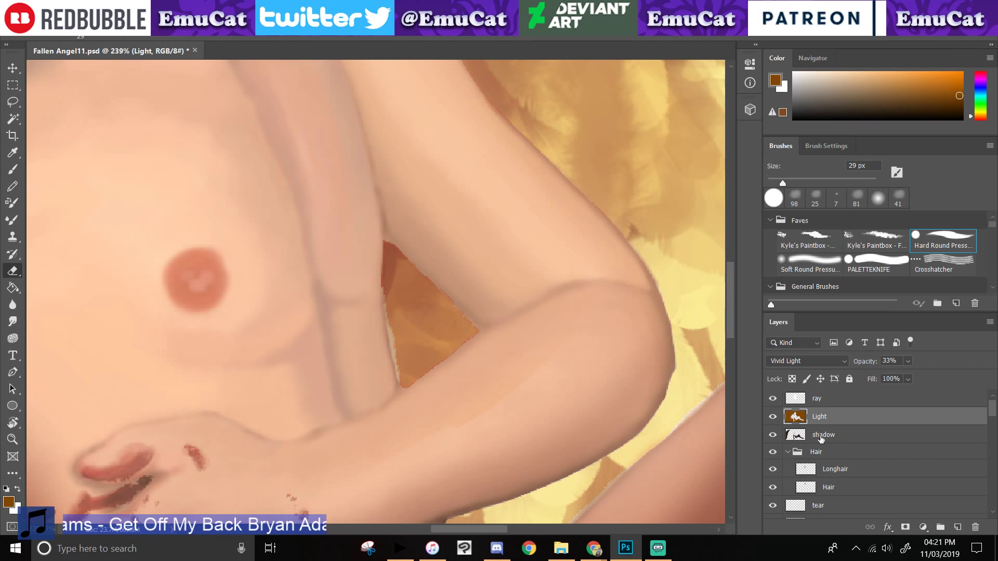
- Erase the shadow layer's spill outside the raised knee, along its top and down onto the outer shin edge
{"action": "left_click", "coordinate": [821, 440]}
{"action": "left_click_drag", "start_coordinate": [519, 270], "coordinate": [110, 194]}
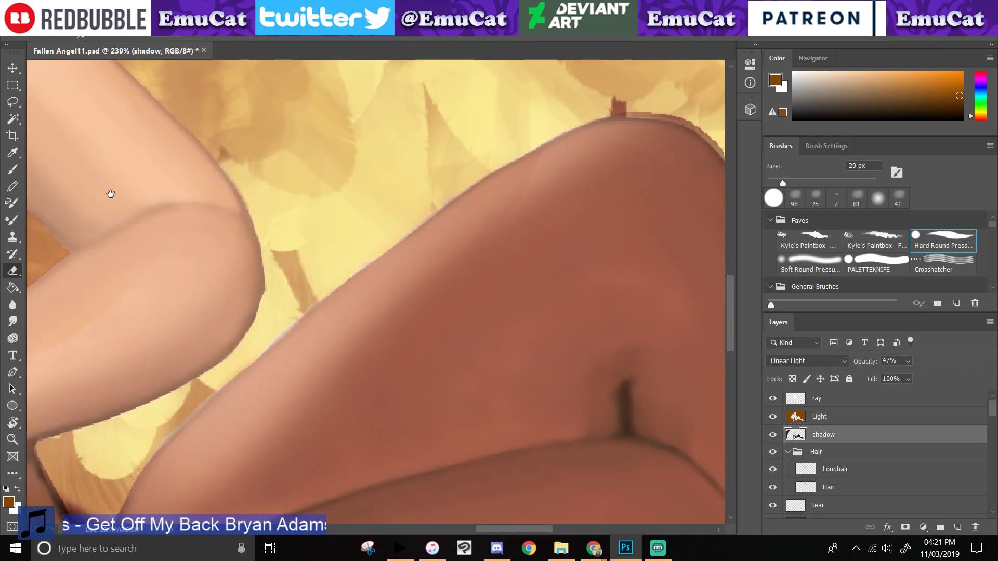
{"action": "left_click_drag", "start_coordinate": [615, 100], "coordinate": [173, 199]}
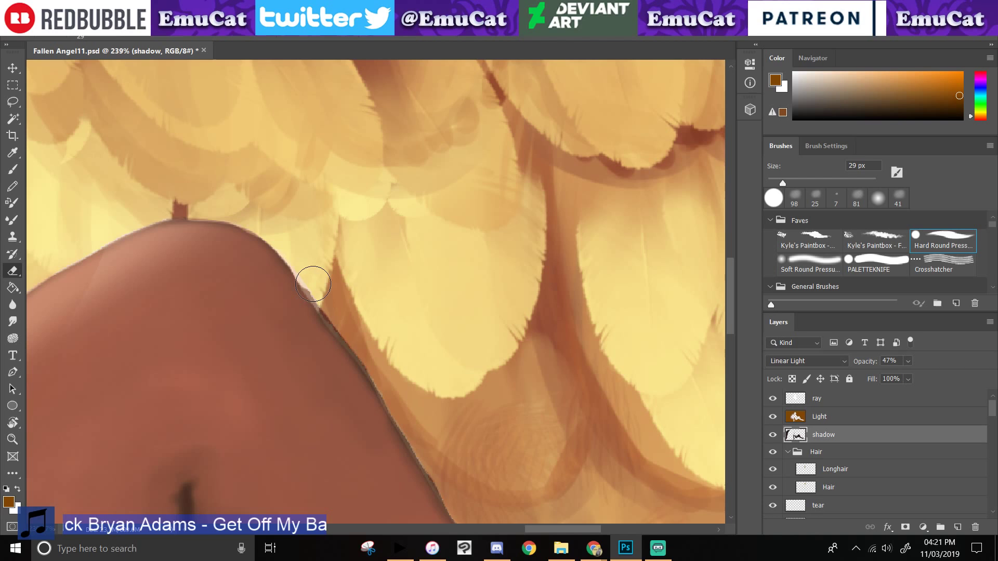
{"action": "left_click_drag", "start_coordinate": [313, 284], "coordinate": [385, 380]}
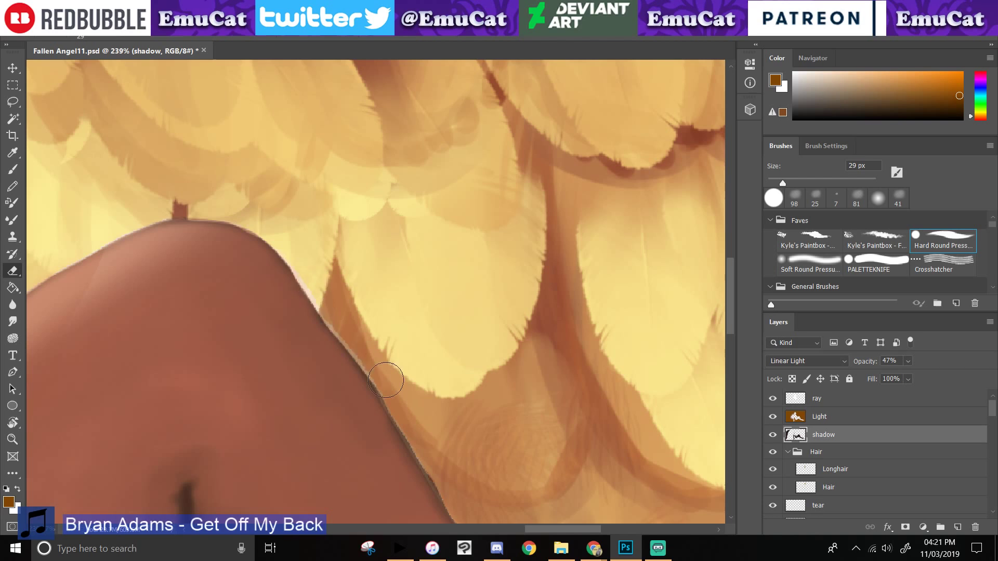
- Paint the Light layer's brown along the raised knee's outer edge with the 29 px Hard Round brush
{"action": "key", "text": "alt+bracketright"}
{"action": "key", "text": "b"}
{"action": "left_click", "coordinate": [298, 38]}
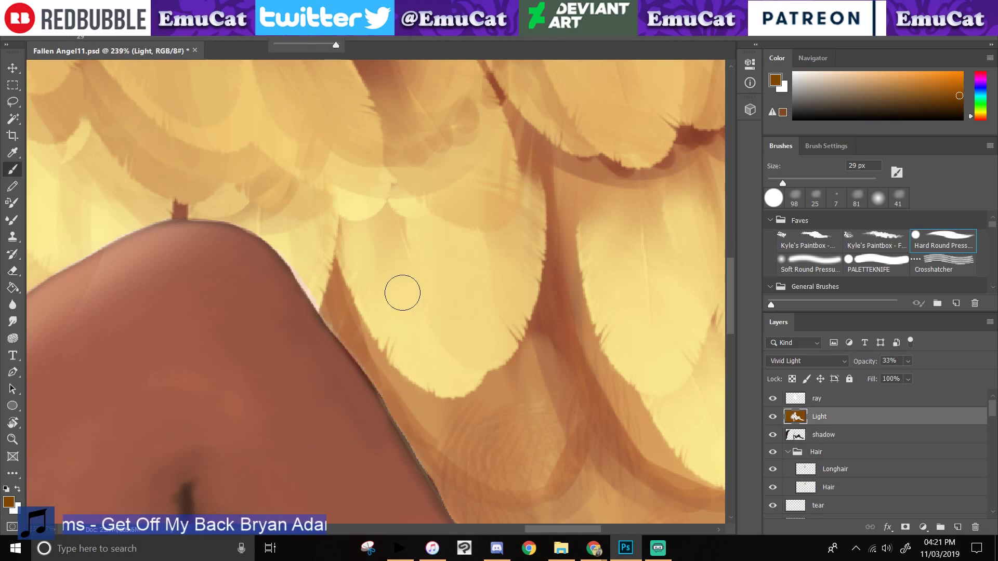
{"action": "left_click", "coordinate": [393, 384]}
{"action": "mouse_move", "coordinate": [393, 385]}
{"action": "left_mouse_down"}
{"action": "mouse_move", "coordinate": [311, 262]}
{"action": "mouse_move", "coordinate": [340, 307]}
{"action": "mouse_move", "coordinate": [312, 279]}
{"action": "left_mouse_up"}
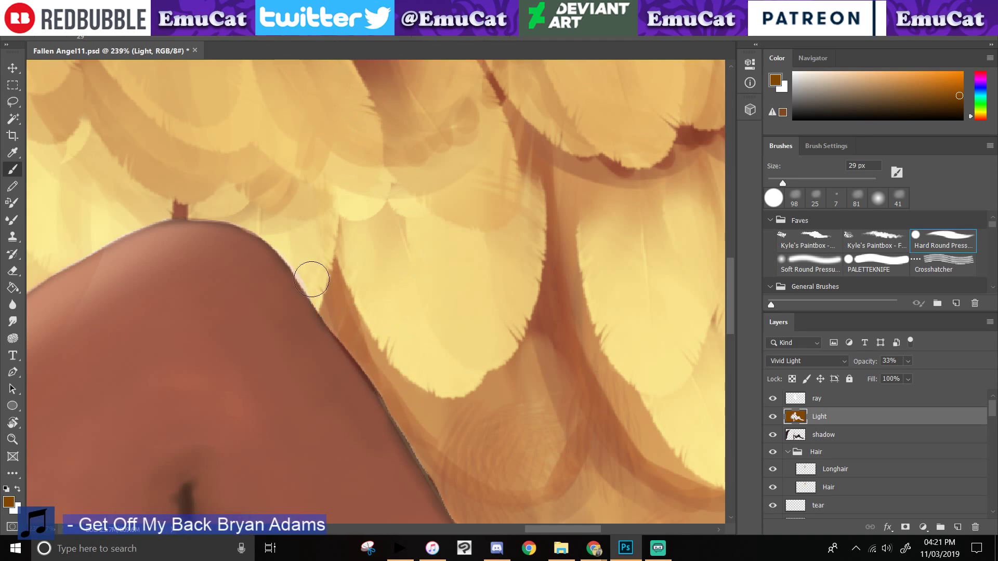
- Erase the shadow layer's spill along the upper part of the raised leg's outer shin edge, undoing the misplaced strokes
{"action": "left_click", "coordinate": [13, 271]}
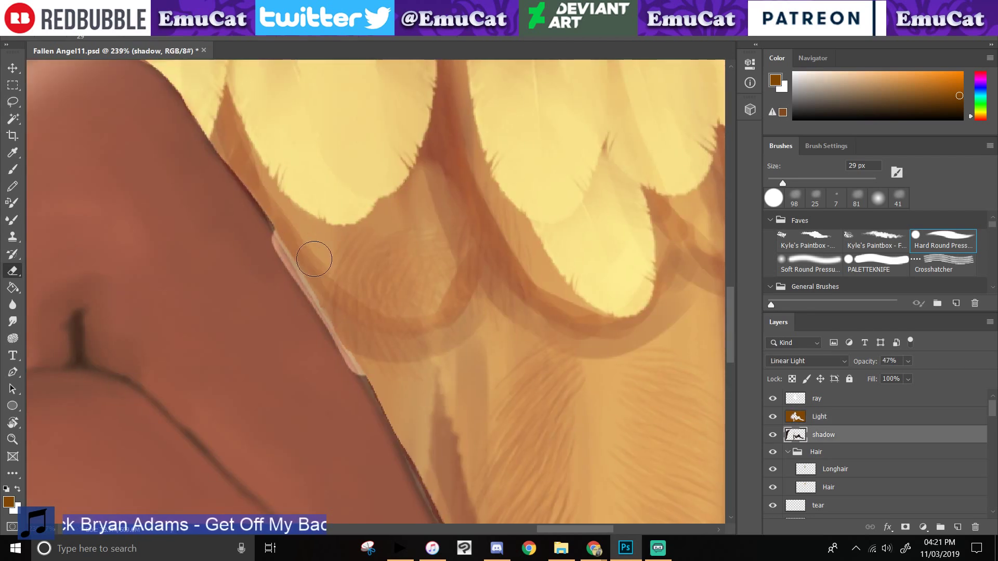
{"action": "key", "text": "ctrl+z"}
{"action": "mouse_move", "coordinate": [286, 226]}
{"action": "left_mouse_down"}
{"action": "mouse_move", "coordinate": [325, 309]}
{"action": "mouse_move", "coordinate": [372, 342]}
{"action": "mouse_move", "coordinate": [355, 326]}
{"action": "mouse_move", "coordinate": [394, 393]}
{"action": "left_mouse_up"}
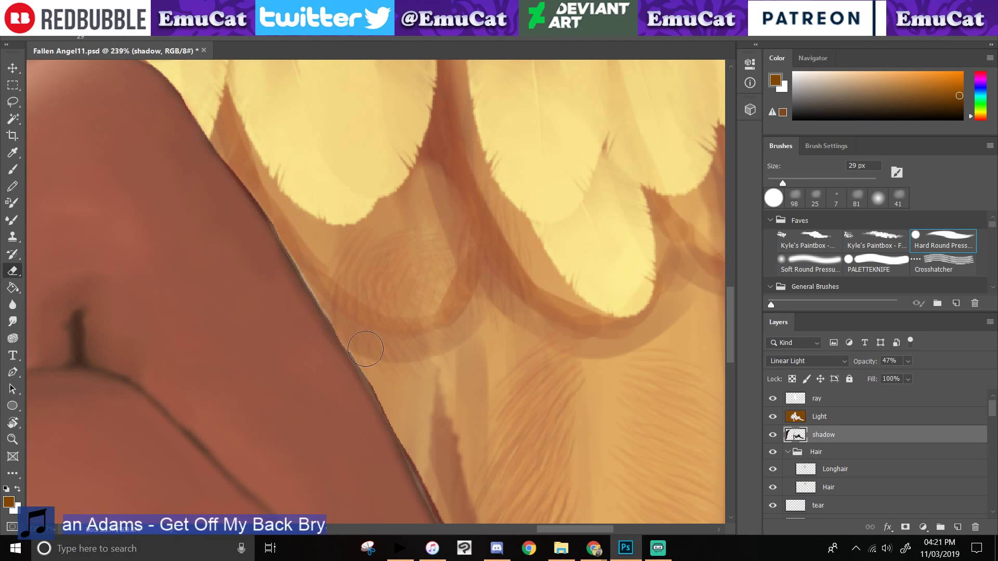
{"action": "left_click_drag", "start_coordinate": [366, 353], "coordinate": [395, 408]}
{"action": "key", "text": "ctrl+z"}
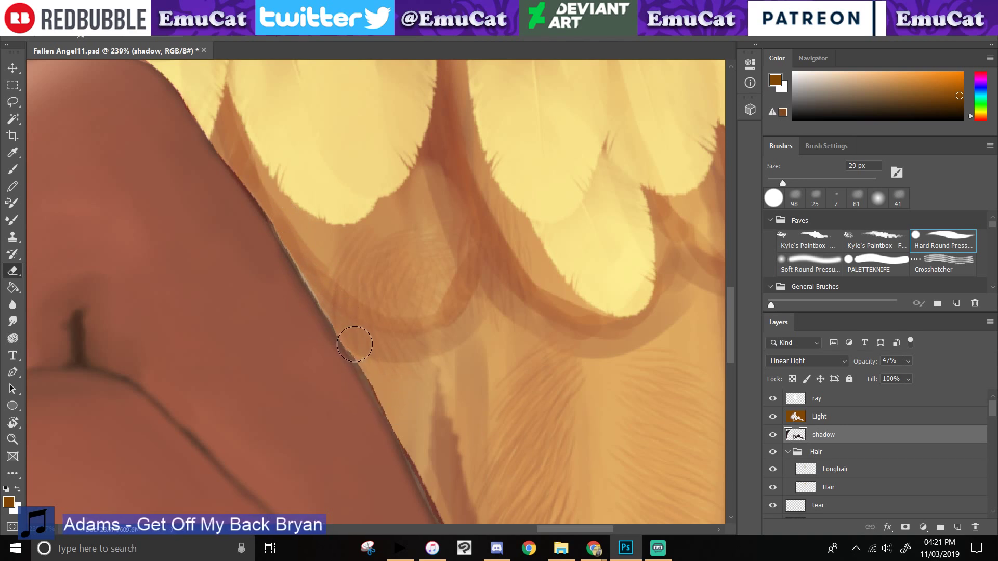
{"action": "left_click_drag", "start_coordinate": [359, 344], "coordinate": [404, 420]}
{"action": "key", "text": "ctrl+z"}
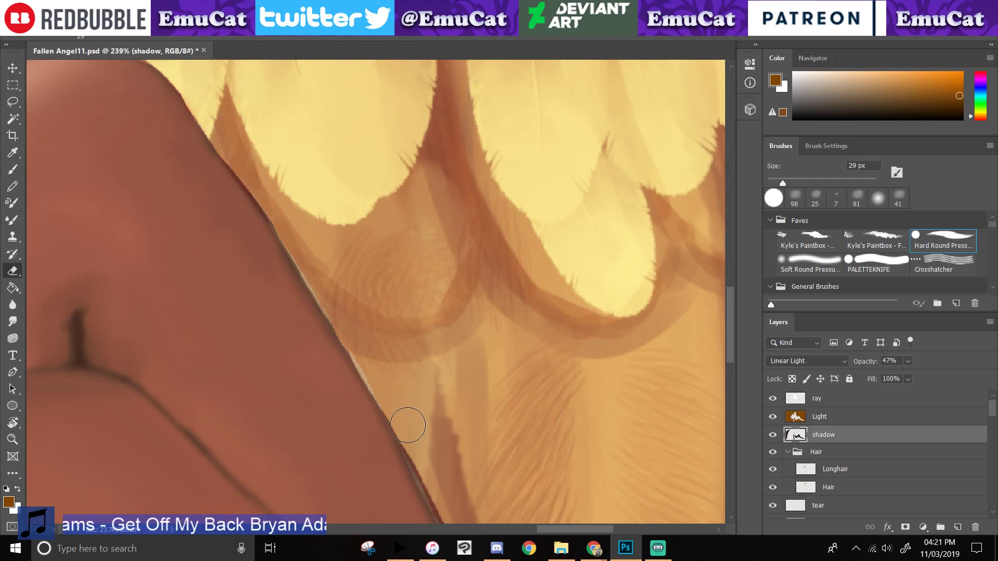
- Paint the Light layer's brown along the upper shin edge and erase its spill on the skin, undoing the misplaced eraser stroke
{"action": "left_click", "coordinate": [820, 417]}
{"action": "key", "text": "b"}
{"action": "left_click_drag", "start_coordinate": [391, 406], "coordinate": [264, 200]}
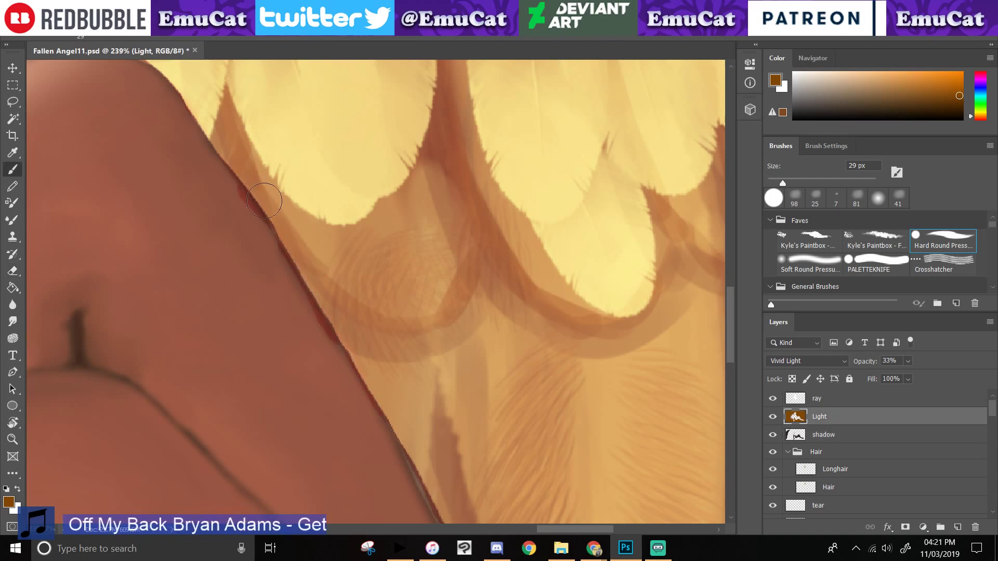
{"action": "left_click", "coordinate": [14, 275]}
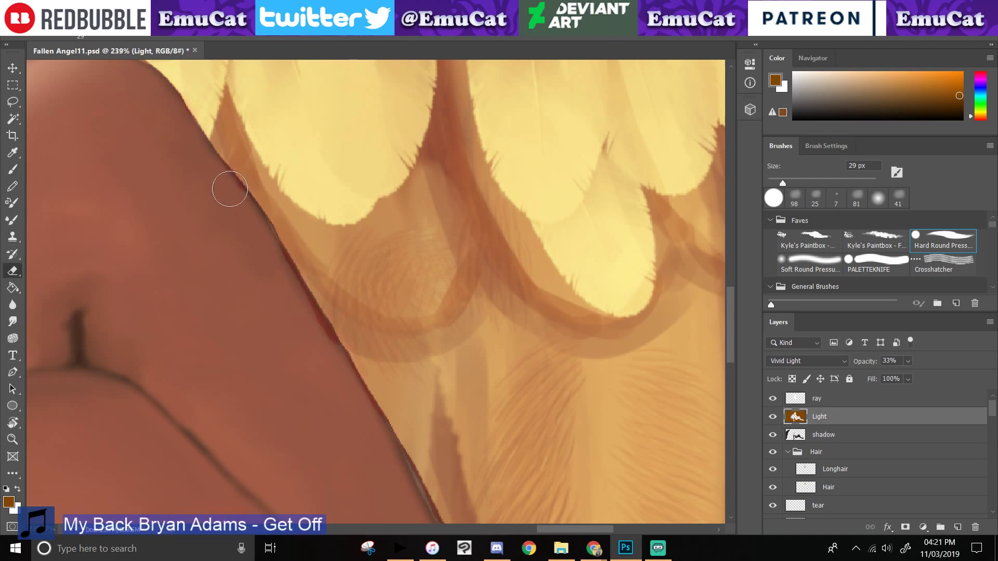
{"action": "left_click_drag", "start_coordinate": [272, 250], "coordinate": [341, 361]}
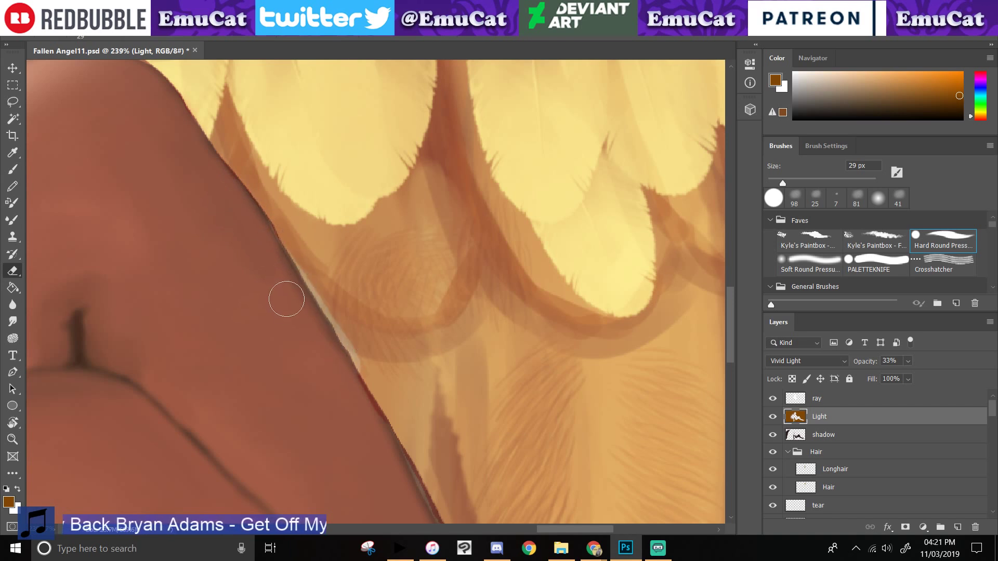
{"action": "key", "text": "ctrl+z"}
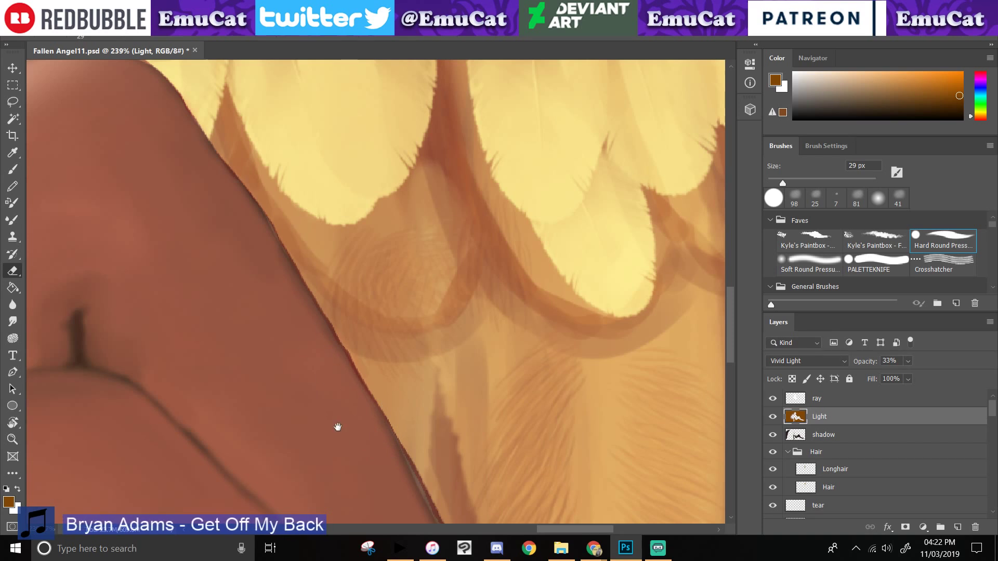
- Erase the shadow layer's spill along the lower shin's outer edge, undoing and redoing the uneven strokes
{"action": "left_click_drag", "start_coordinate": [338, 427], "coordinate": [264, 323]}
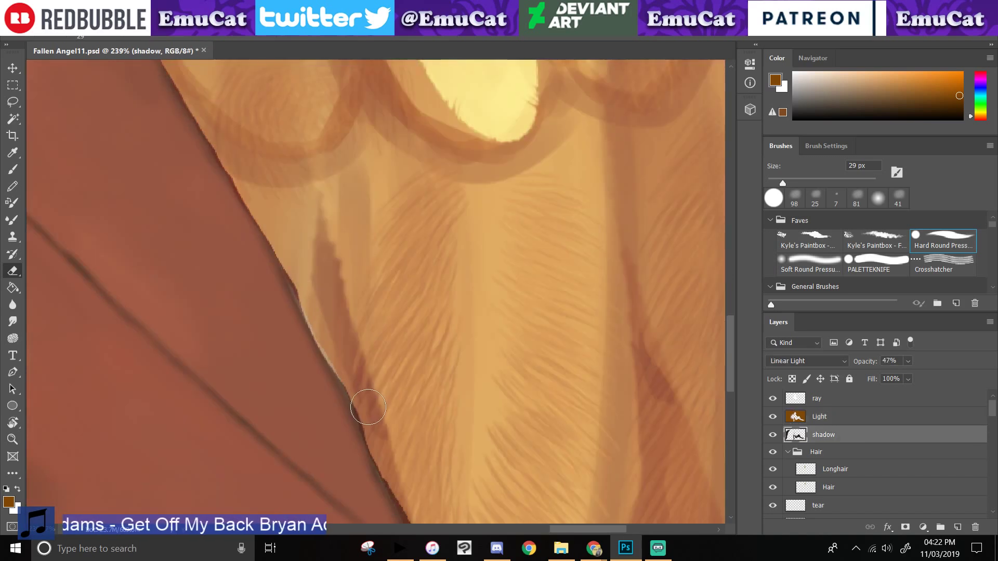
{"action": "mouse_move", "coordinate": [363, 406]}
{"action": "left_mouse_down"}
{"action": "mouse_move", "coordinate": [318, 294]}
{"action": "mouse_move", "coordinate": [282, 241]}
{"action": "left_mouse_up"}
{"action": "key", "text": "ctrl+z"}
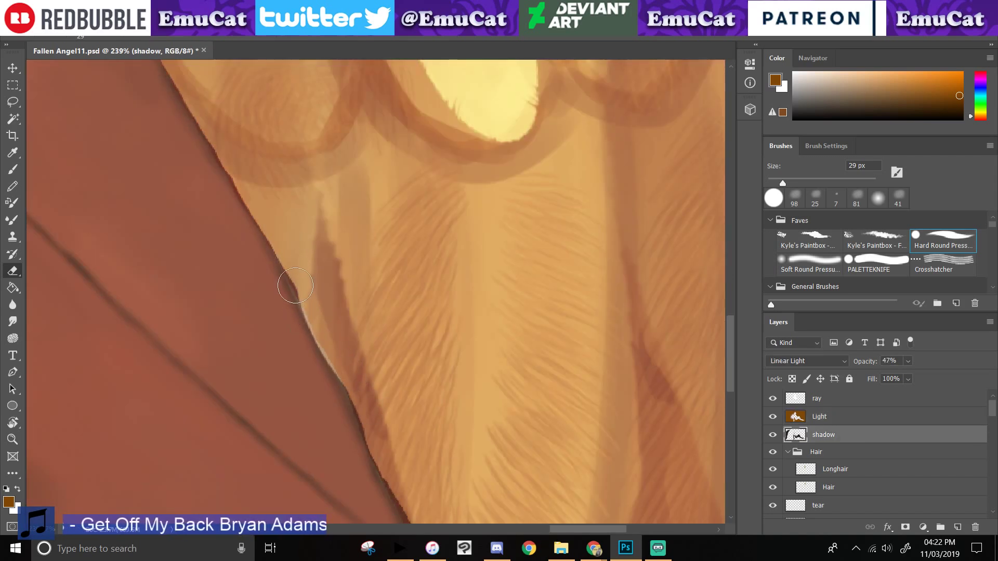
{"action": "key", "text": "ctrl+z"}
{"action": "left_click_drag", "start_coordinate": [299, 274], "coordinate": [342, 354]}
{"action": "key", "text": "ctrl+z"}
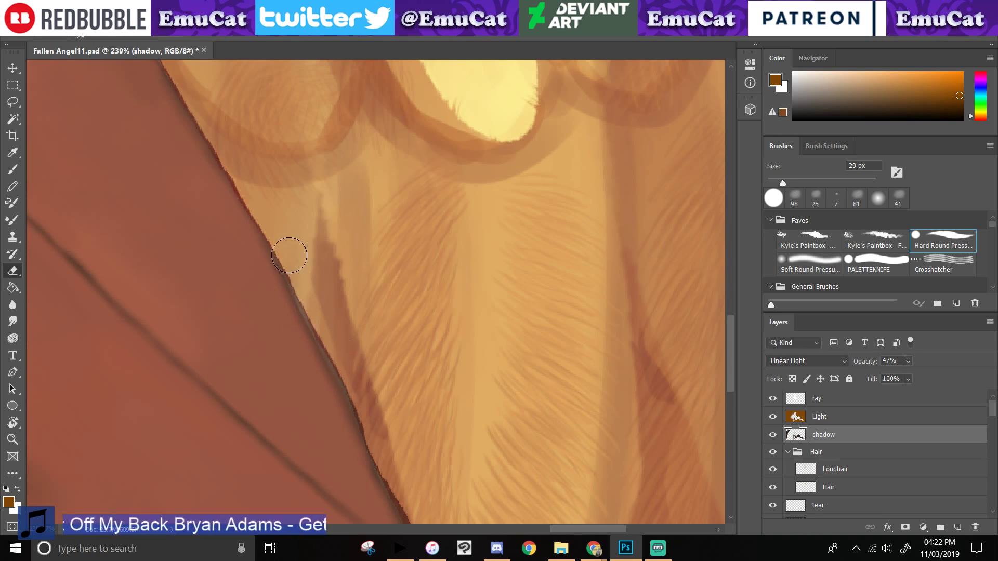
{"action": "left_click_drag", "start_coordinate": [290, 257], "coordinate": [351, 381]}
{"action": "mouse_move", "coordinate": [294, 261]}
{"action": "left_mouse_down"}
{"action": "mouse_move", "coordinate": [327, 342]}
{"action": "mouse_move", "coordinate": [351, 369]}
{"action": "left_mouse_up"}
{"action": "mouse_move", "coordinate": [312, 313]}
{"action": "left_mouse_down"}
{"action": "mouse_move", "coordinate": [382, 449]}
{"action": "mouse_move", "coordinate": [357, 397]}
{"action": "left_mouse_up"}
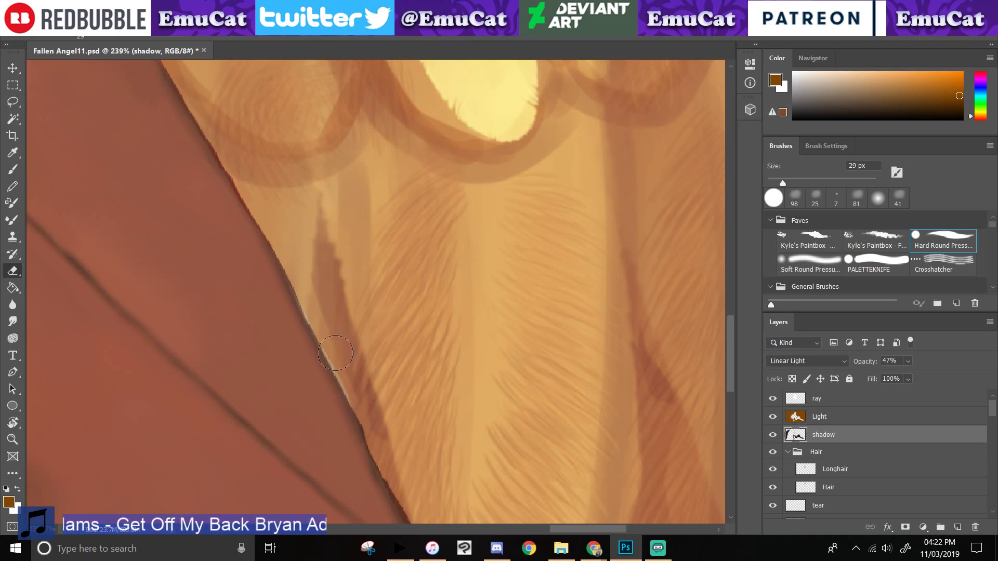
{"action": "left_click_drag", "start_coordinate": [333, 351], "coordinate": [385, 454]}
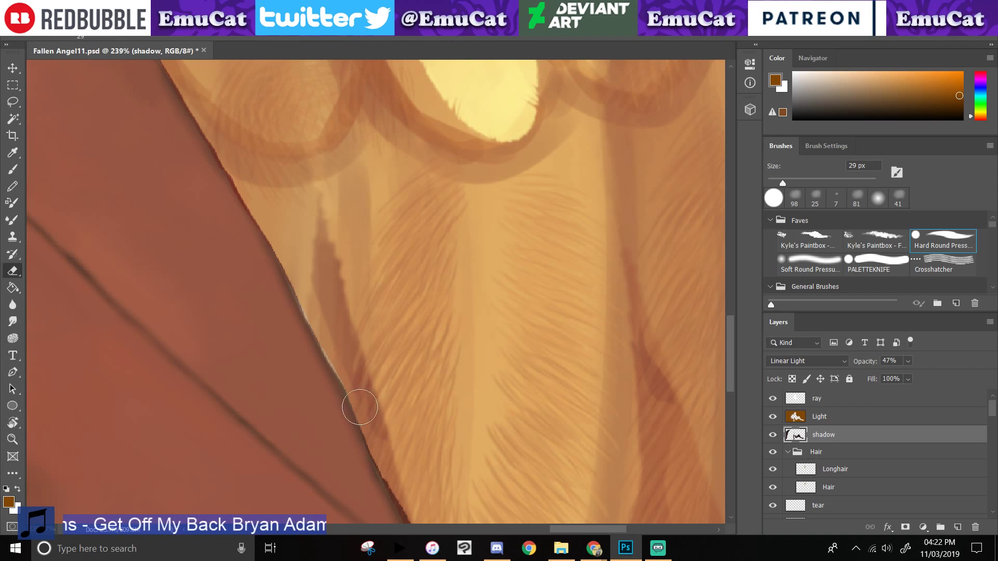
{"action": "key", "text": "ctrl+z"}
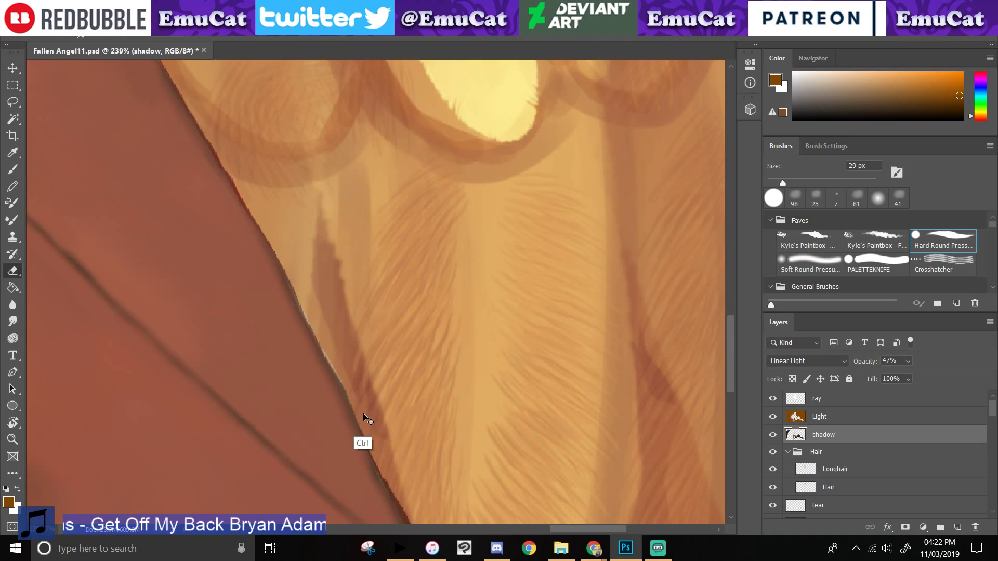
- Paint the Light layer's brown along the lower shin edge and erase the part that spills onto the skin
{"action": "left_click", "coordinate": [363, 413], "text": "ctrl"}
{"action": "key", "text": "b"}
{"action": "mouse_move", "coordinate": [346, 414]}
{"action": "left_mouse_down"}
{"action": "mouse_move", "coordinate": [293, 306]}
{"action": "mouse_move", "coordinate": [346, 406]}
{"action": "left_mouse_up"}
{"action": "left_click", "coordinate": [11, 272]}
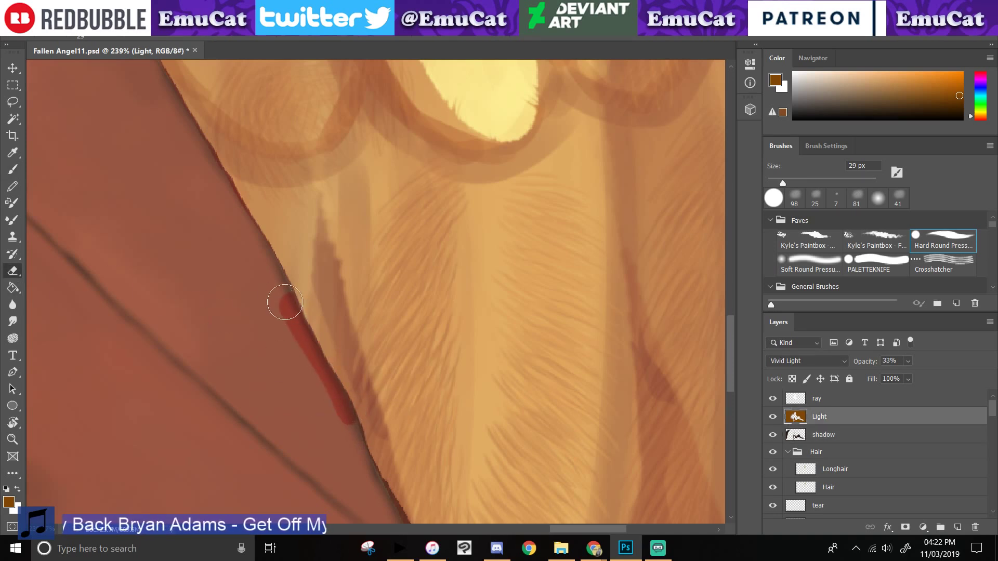
{"action": "left_click_drag", "start_coordinate": [286, 298], "coordinate": [351, 450]}
{"action": "key", "text": "space"}
- Erase the shadow layer's spill from the ankle edge toward the top of the foot, undoing the misplaced stroke
{"action": "mouse_move", "coordinate": [317, 418]}
{"action": "left_mouse_down"}
{"action": "mouse_move", "coordinate": [239, 298]}
{"action": "mouse_move", "coordinate": [220, 238]}
{"action": "left_mouse_up"}
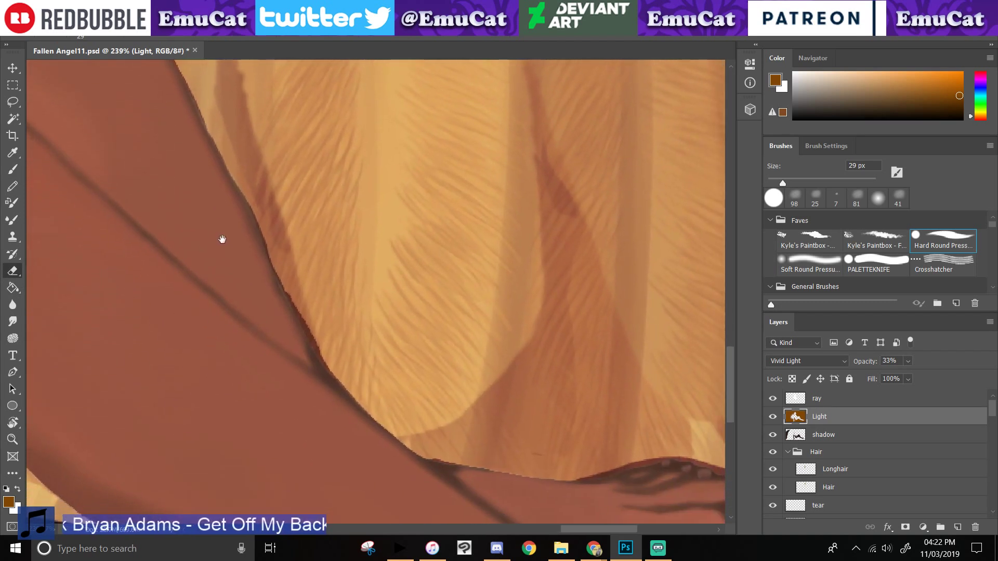
{"action": "left_click", "coordinate": [829, 438]}
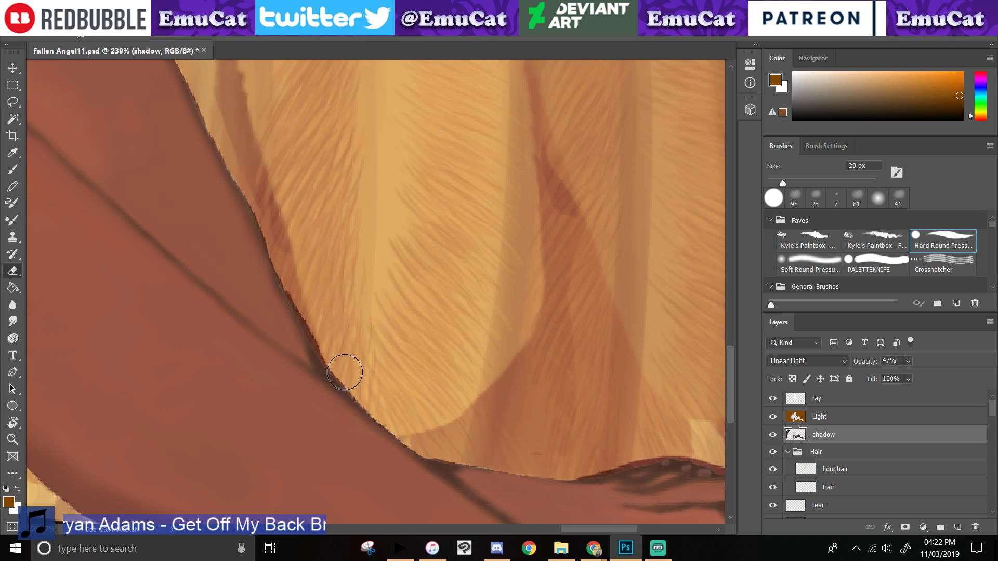
{"action": "mouse_move", "coordinate": [344, 372]}
{"action": "left_mouse_down"}
{"action": "mouse_move", "coordinate": [310, 312]}
{"action": "mouse_move", "coordinate": [379, 412]}
{"action": "mouse_move", "coordinate": [372, 382]}
{"action": "mouse_move", "coordinate": [390, 386]}
{"action": "mouse_move", "coordinate": [362, 395]}
{"action": "mouse_move", "coordinate": [316, 333]}
{"action": "mouse_move", "coordinate": [294, 277]}
{"action": "mouse_move", "coordinate": [305, 288]}
{"action": "mouse_move", "coordinate": [286, 275]}
{"action": "mouse_move", "coordinate": [312, 320]}
{"action": "left_mouse_up"}
{"action": "key", "text": "ctrl+z"}
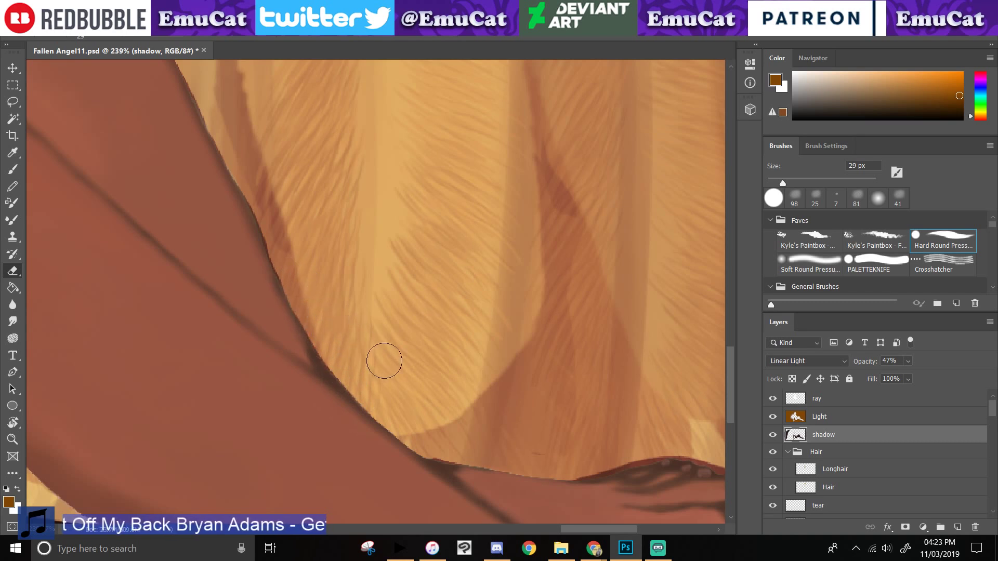
{"action": "left_click_drag", "start_coordinate": [420, 388], "coordinate": [300, 317]}
{"action": "mouse_move", "coordinate": [454, 400]}
{"action": "left_mouse_down"}
{"action": "mouse_move", "coordinate": [474, 397]}
{"action": "mouse_move", "coordinate": [453, 396]}
{"action": "left_mouse_up"}
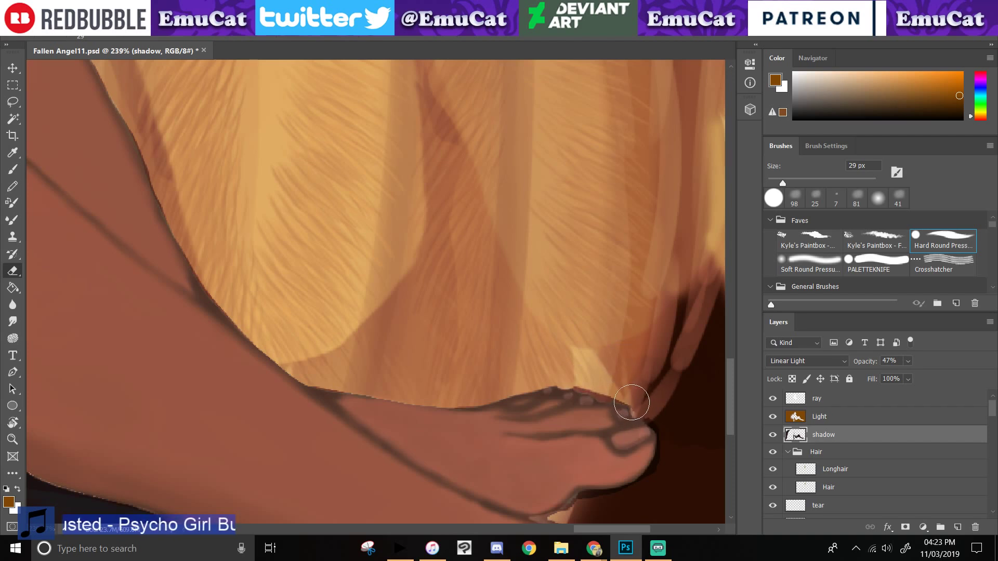
- Set the eraser to 17 px and erase the shadow layer's spill around the toes
{"action": "left_click", "coordinate": [12, 439]}
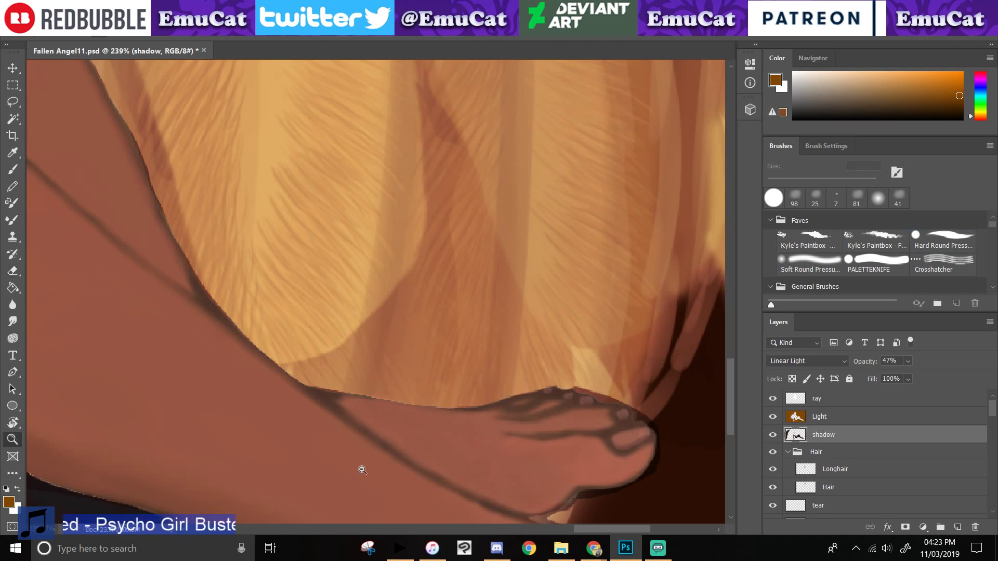
{"action": "scroll", "coordinate": [362, 470], "scroll_direction": "up", "scroll_amount": 5}
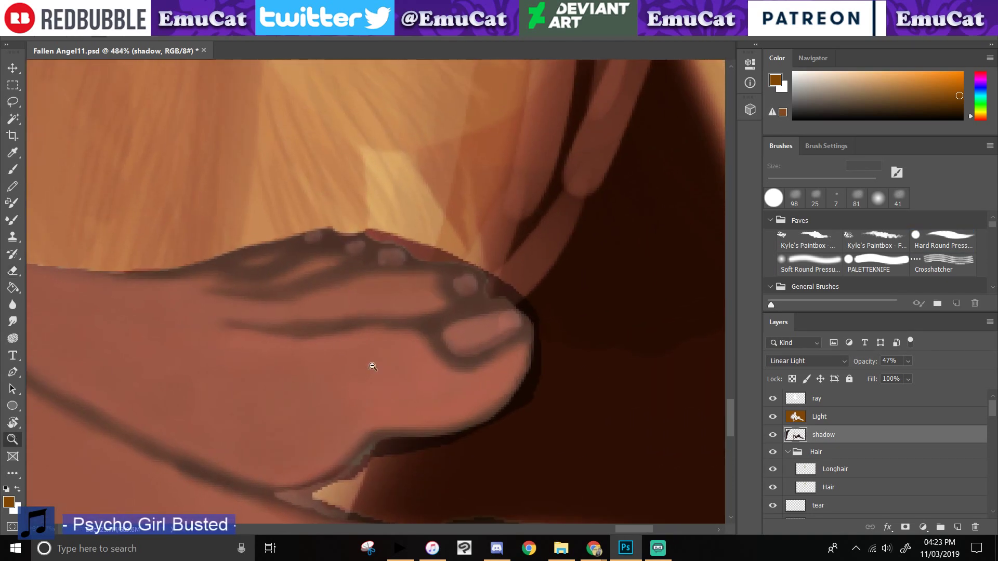
{"action": "left_click", "coordinate": [13, 270]}
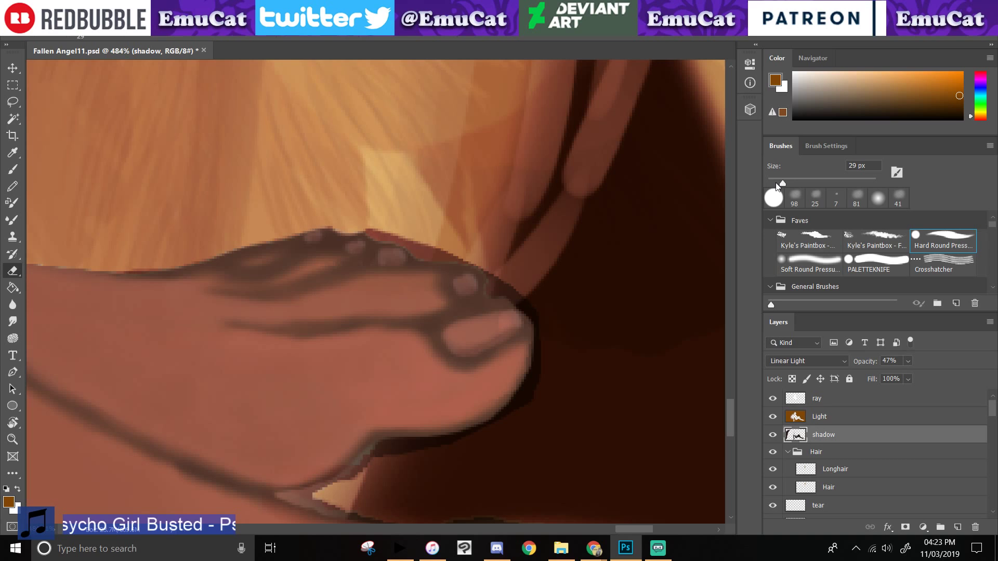
{"action": "left_click_drag", "start_coordinate": [782, 184], "coordinate": [776, 184]}
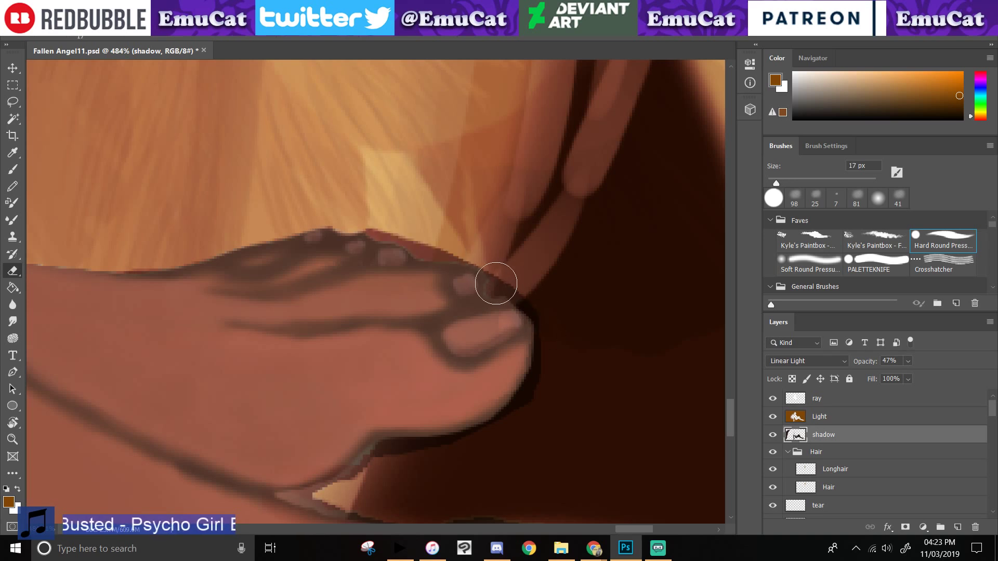
{"action": "mouse_move", "coordinate": [496, 283]}
{"action": "left_mouse_down"}
{"action": "mouse_move", "coordinate": [508, 255]}
{"action": "mouse_move", "coordinate": [493, 281]}
{"action": "mouse_move", "coordinate": [480, 253]}
{"action": "mouse_move", "coordinate": [432, 247]}
{"action": "mouse_move", "coordinate": [371, 221]}
{"action": "mouse_move", "coordinate": [405, 229]}
{"action": "left_mouse_up"}
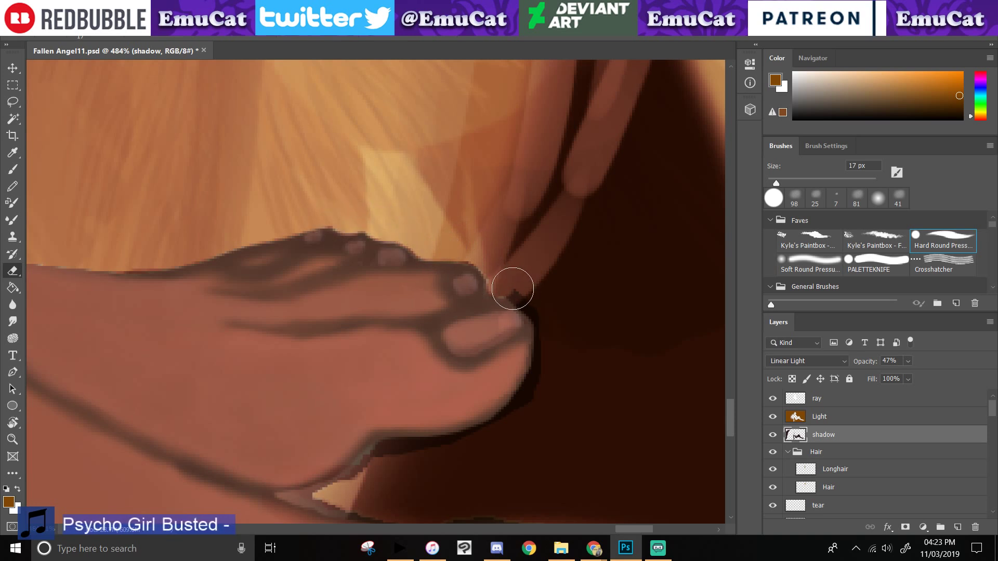
{"action": "mouse_move", "coordinate": [513, 288]}
{"action": "left_mouse_down"}
{"action": "mouse_move", "coordinate": [546, 317]}
{"action": "mouse_move", "coordinate": [559, 356]}
{"action": "left_mouse_up"}
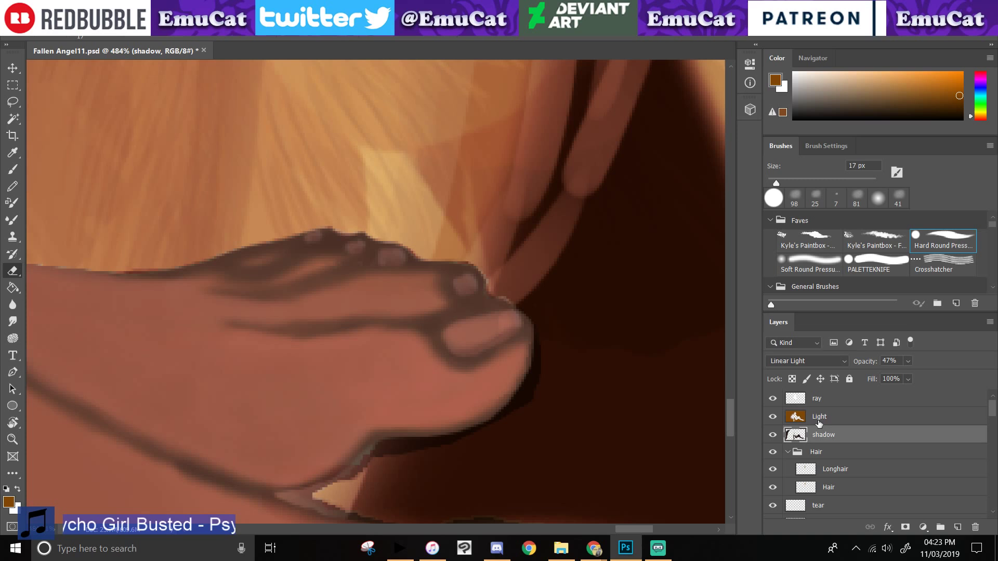
- Erase the shadow layer's spill in the small gap beneath the foot and along the lower leg's upper edge
{"action": "left_click", "coordinate": [819, 419]}
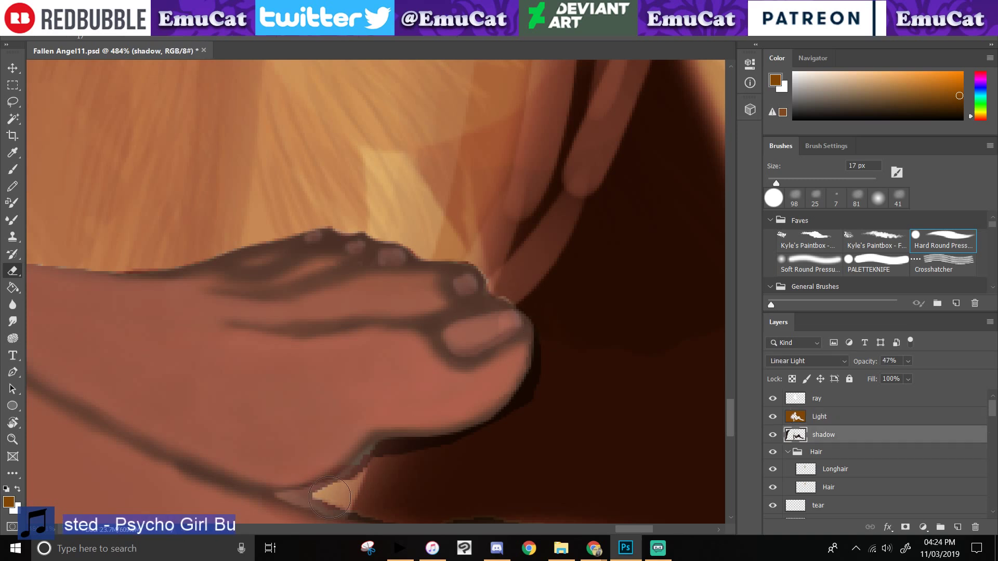
{"action": "mouse_move", "coordinate": [331, 496]}
{"action": "left_mouse_down"}
{"action": "mouse_move", "coordinate": [274, 495]}
{"action": "mouse_move", "coordinate": [321, 494]}
{"action": "mouse_move", "coordinate": [299, 496]}
{"action": "mouse_move", "coordinate": [311, 497]}
{"action": "mouse_move", "coordinate": [287, 495]}
{"action": "mouse_move", "coordinate": [358, 474]}
{"action": "mouse_move", "coordinate": [319, 497]}
{"action": "mouse_move", "coordinate": [374, 460]}
{"action": "left_mouse_up"}
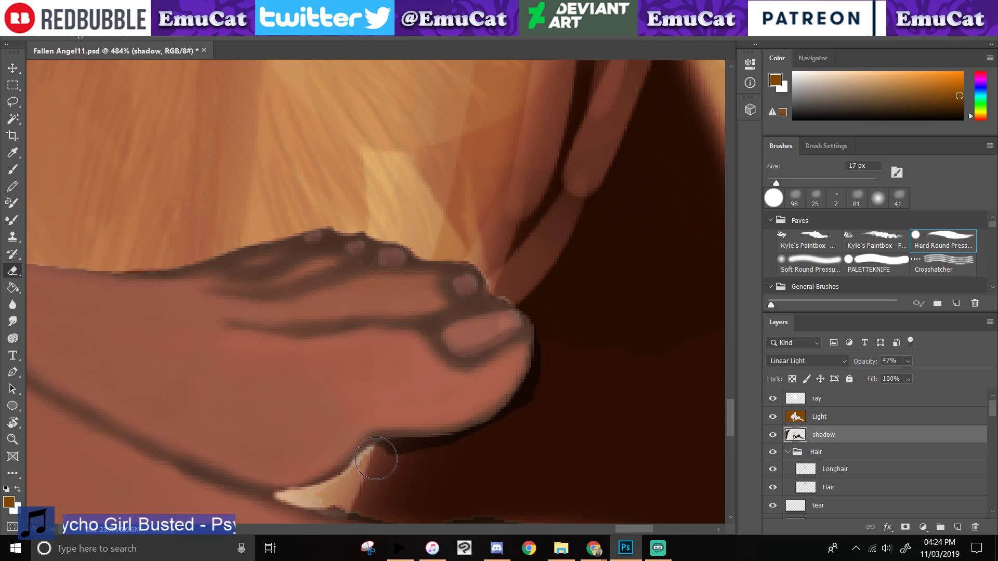
{"action": "left_click_drag", "start_coordinate": [459, 446], "coordinate": [360, 388]}
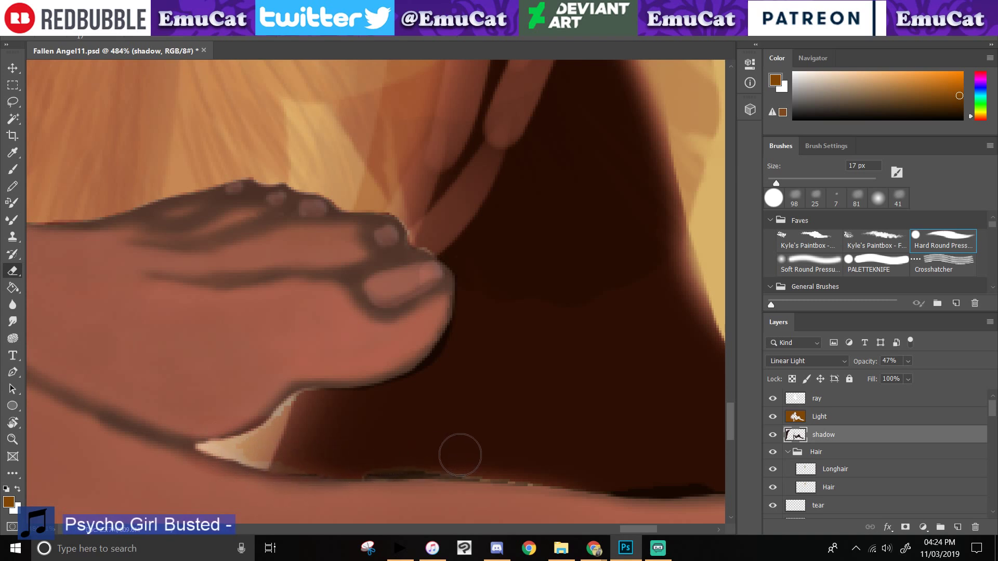
{"action": "left_click_drag", "start_coordinate": [383, 465], "coordinate": [475, 461]}
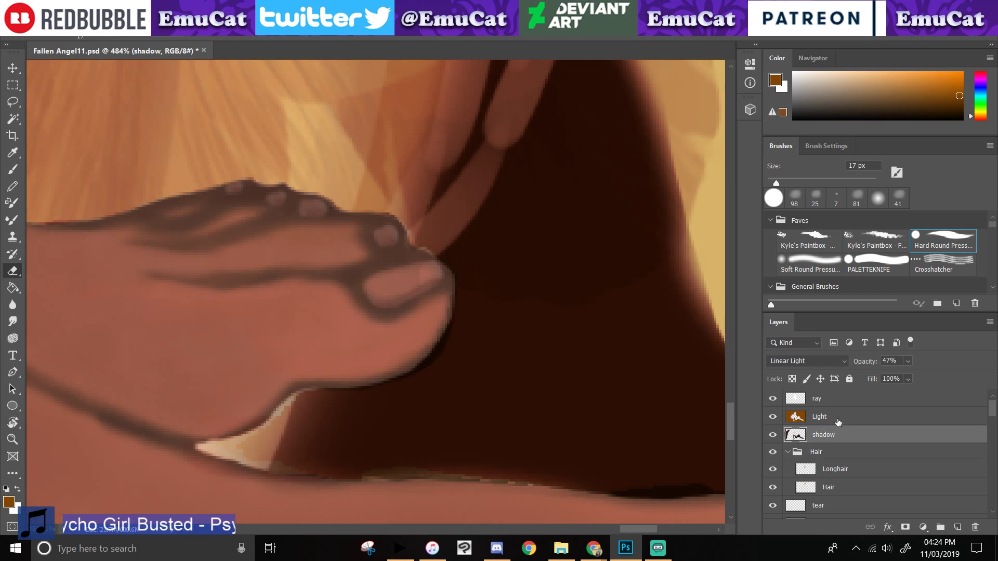
- Paint the Light layer's brown at 29 px along the foot's underside and around its big toe
{"action": "left_click", "coordinate": [838, 422]}
{"action": "key", "text": "b"}
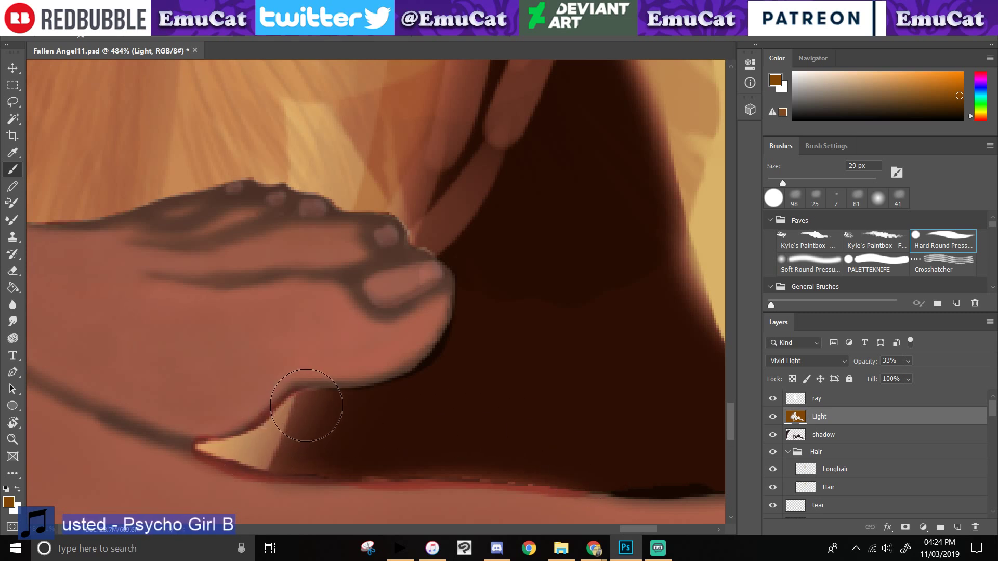
{"action": "mouse_move", "coordinate": [306, 406]}
{"action": "left_mouse_down"}
{"action": "mouse_move", "coordinate": [394, 397]}
{"action": "mouse_move", "coordinate": [467, 366]}
{"action": "left_mouse_up"}
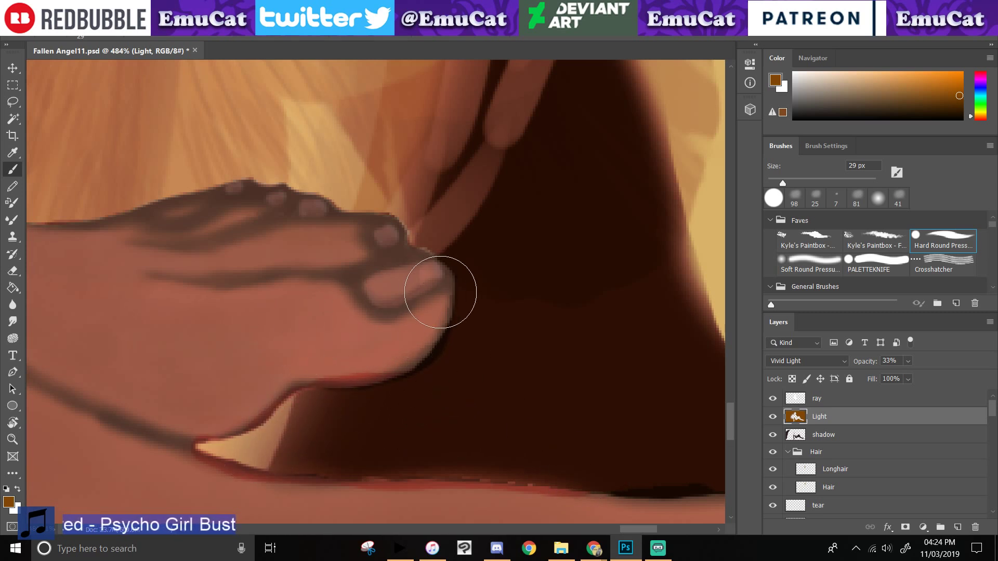
{"action": "mouse_move", "coordinate": [440, 292]}
{"action": "left_mouse_down"}
{"action": "mouse_move", "coordinate": [376, 221]}
{"action": "mouse_move", "coordinate": [393, 261]}
{"action": "mouse_move", "coordinate": [425, 287]}
{"action": "mouse_move", "coordinate": [422, 302]}
{"action": "mouse_move", "coordinate": [433, 289]}
{"action": "mouse_move", "coordinate": [412, 269]}
{"action": "left_mouse_up"}
- Erase the Light layer's reddish spill along the lower leg's upper edge at 17 px, undoing the misplaced stroke
{"action": "left_click", "coordinate": [12, 271]}
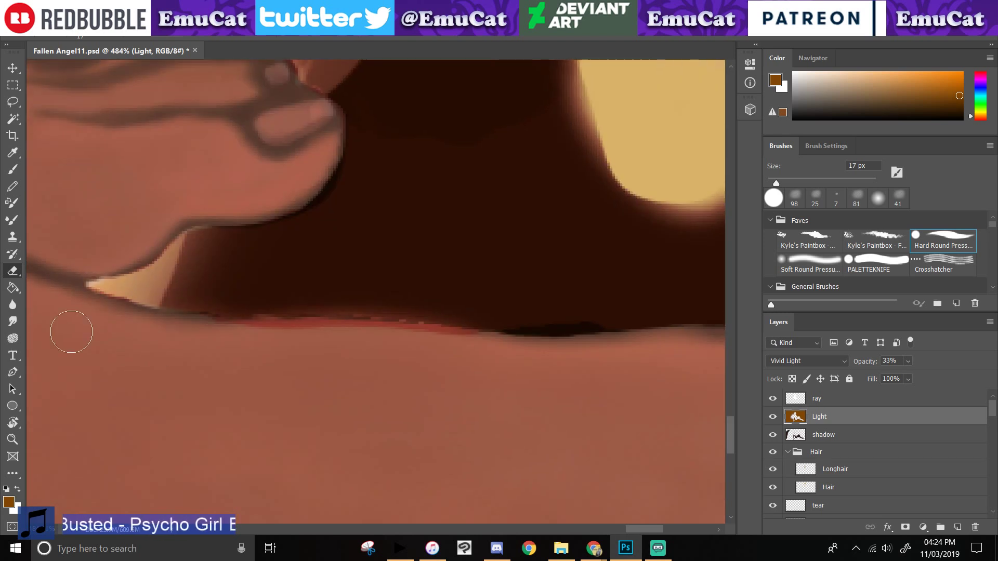
{"action": "key", "text": "ctrl+z"}
{"action": "mouse_move", "coordinate": [64, 304]}
{"action": "left_mouse_down"}
{"action": "mouse_move", "coordinate": [195, 335]}
{"action": "mouse_move", "coordinate": [387, 334]}
{"action": "mouse_move", "coordinate": [453, 347]}
{"action": "left_mouse_up"}
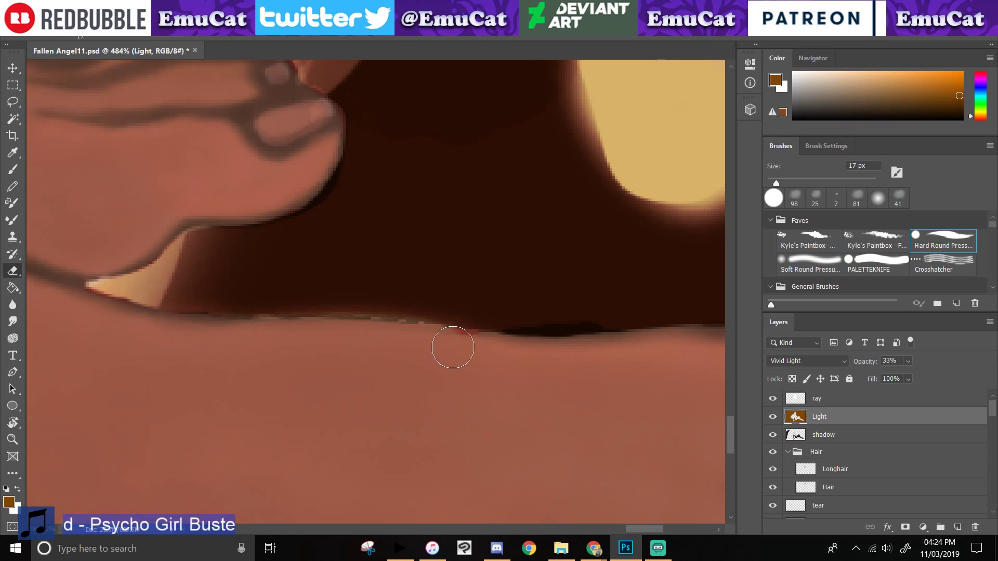
- Erase the shadow layer's dark spill along the upper edge of the lower leg toward the front foot
{"action": "left_click", "coordinate": [824, 438]}
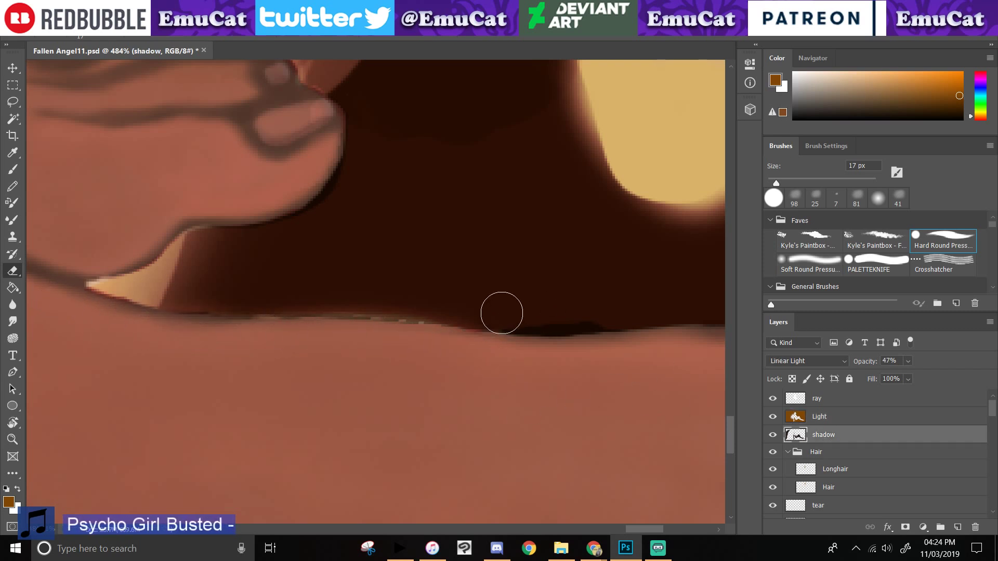
{"action": "left_click_drag", "start_coordinate": [502, 313], "coordinate": [622, 306]}
{"action": "left_click_drag", "start_coordinate": [558, 332], "coordinate": [146, 315]}
{"action": "left_click_drag", "start_coordinate": [305, 283], "coordinate": [444, 291]}
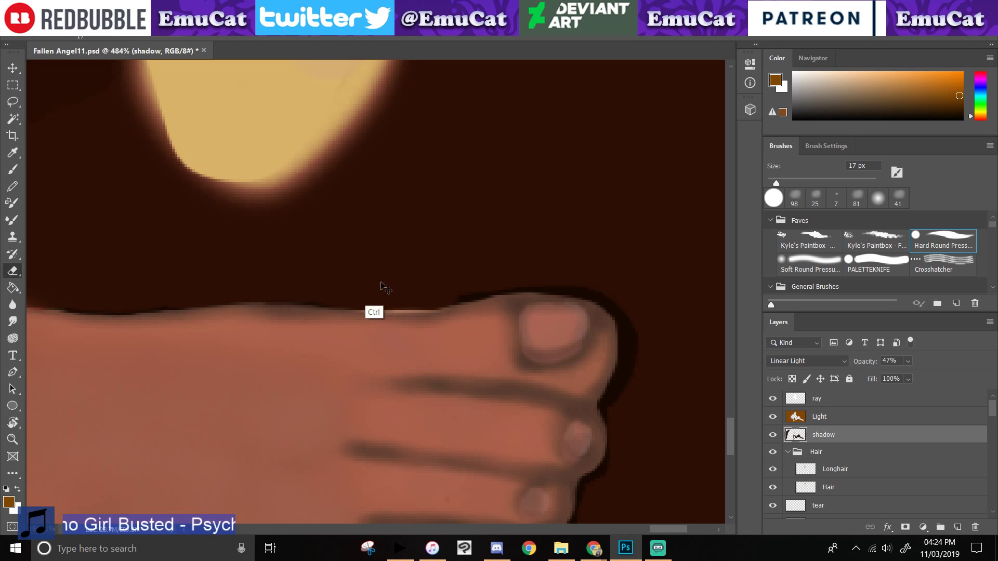
- Erase the shadow layer's spill around the front foot's toes and along its sole, undoing the misplaced strokes
{"action": "scroll", "coordinate": [385, 288], "scroll_direction": "down", "scroll_amount": 5}
{"action": "scroll", "coordinate": [385, 287], "scroll_direction": "right", "scroll_amount": 2}
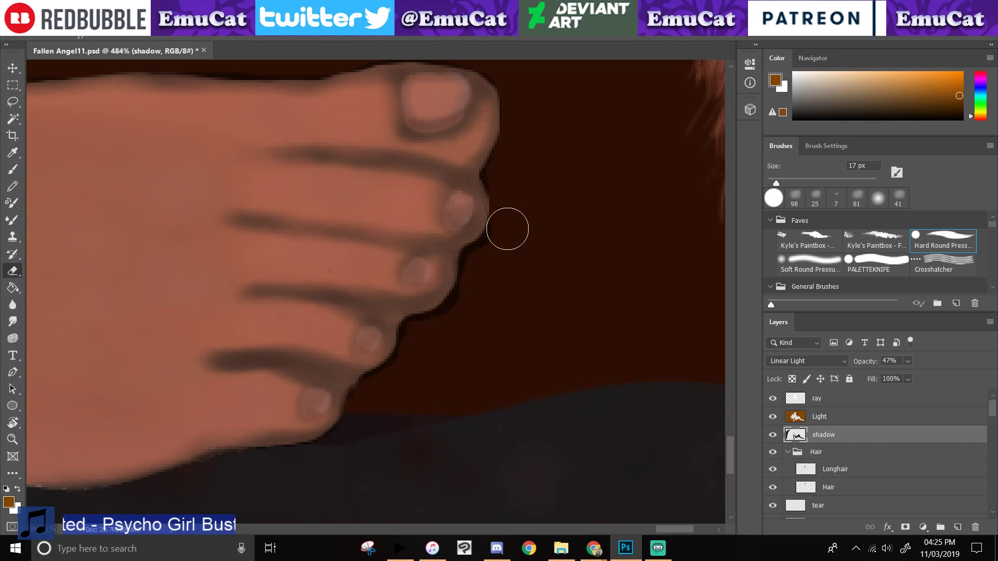
{"action": "mouse_move", "coordinate": [507, 228]}
{"action": "left_mouse_down"}
{"action": "mouse_move", "coordinate": [477, 266]}
{"action": "mouse_move", "coordinate": [466, 306]}
{"action": "mouse_move", "coordinate": [410, 332]}
{"action": "mouse_move", "coordinate": [457, 307]}
{"action": "left_mouse_up"}
{"action": "key", "text": "ctrl+z"}
{"action": "key", "text": "ctrl+z"}
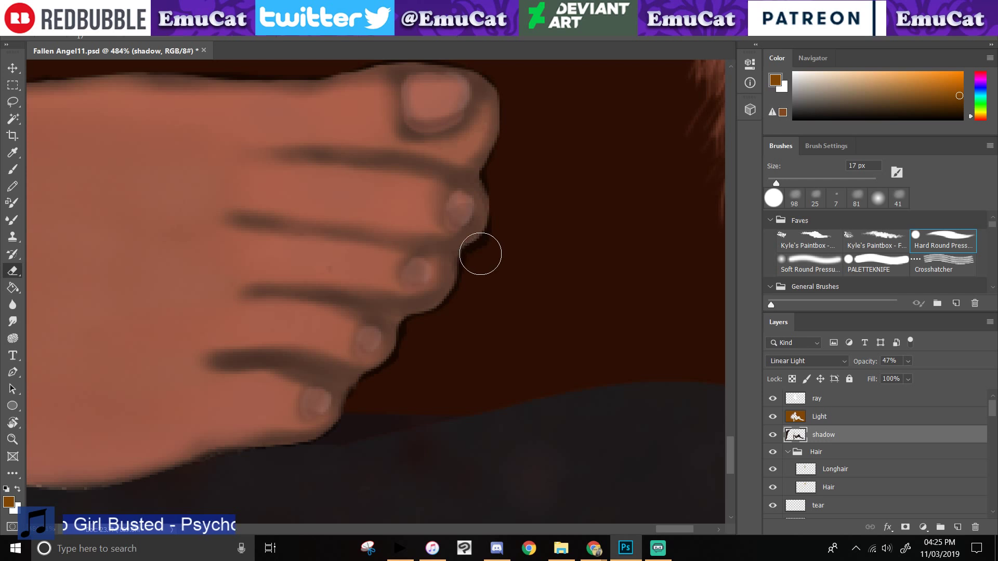
{"action": "left_click_drag", "start_coordinate": [130, 465], "coordinate": [403, 453]}
{"action": "mouse_move", "coordinate": [205, 446]}
{"action": "left_mouse_down"}
{"action": "mouse_move", "coordinate": [338, 439]}
{"action": "mouse_move", "coordinate": [403, 412]}
{"action": "left_mouse_up"}
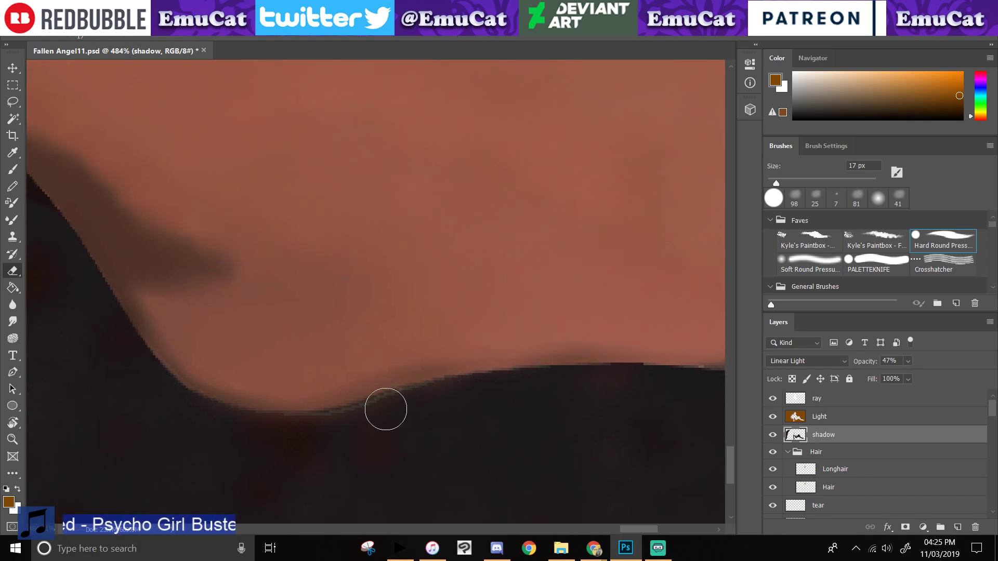
- Try to erase the shadow layer's spill at the dark tip of the gap beside the thigh, and undo the stroke
{"action": "left_click", "coordinate": [11, 441]}
{"action": "left_click_drag", "start_coordinate": [194, 439], "coordinate": [131, 417]}
{"action": "left_click_drag", "start_coordinate": [121, 328], "coordinate": [457, 402]}
{"action": "left_click_drag", "start_coordinate": [203, 235], "coordinate": [273, 284]}
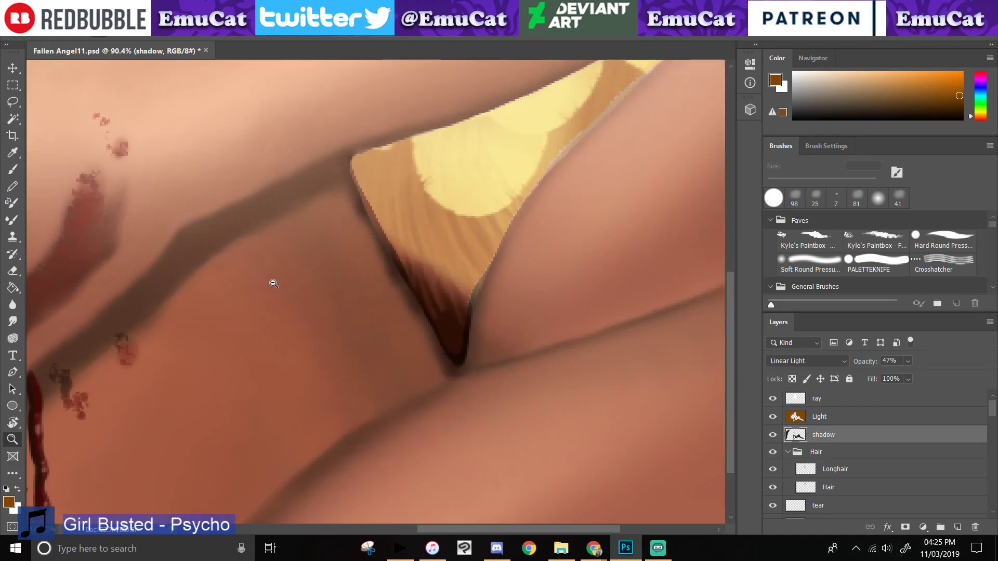
{"action": "left_click", "coordinate": [273, 283], "text": "alt"}
{"action": "key", "text": "e"}
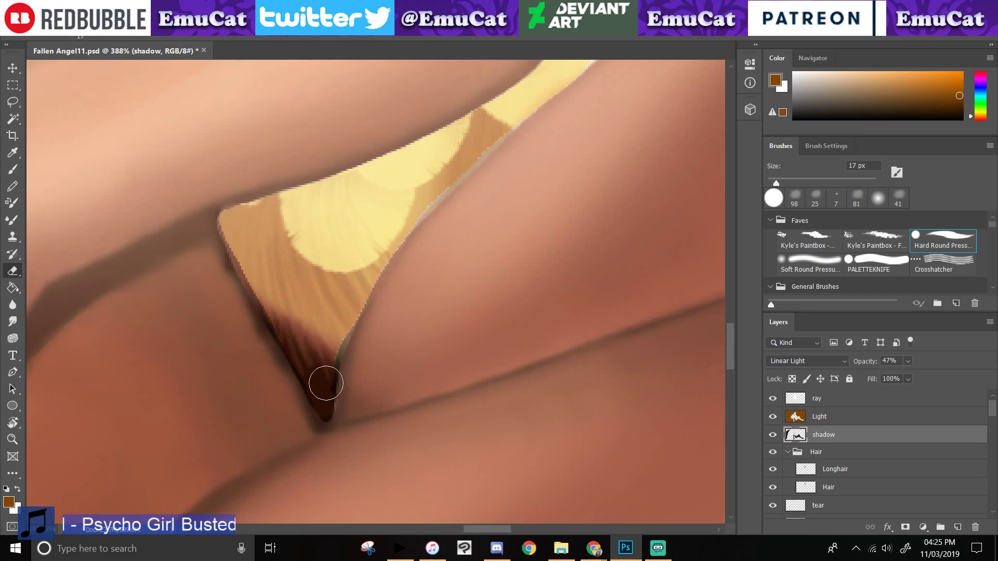
{"action": "left_click_drag", "start_coordinate": [322, 413], "coordinate": [341, 335]}
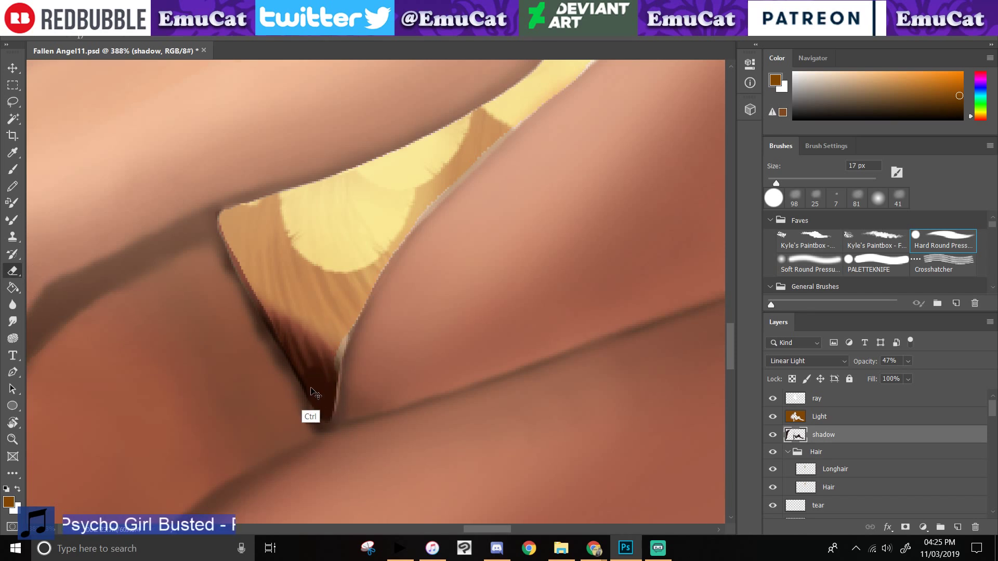
{"action": "key", "text": "ctrl+z"}
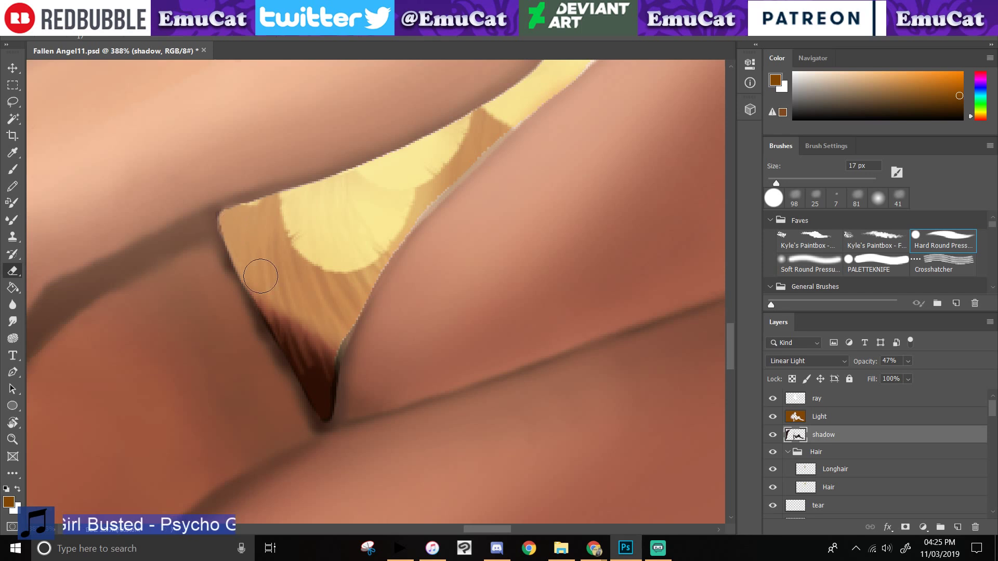
- Paint the Light layer's brown at 29 px over the dark tip of the gap beside the thigh
{"action": "key", "text": "alt+bracketright"}
{"action": "key", "text": "b"}
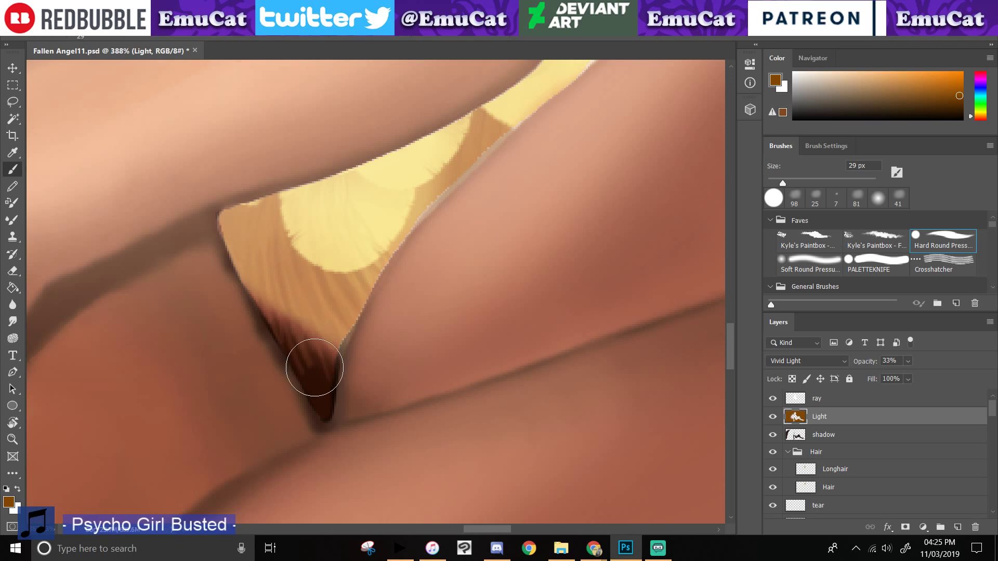
{"action": "left_click_drag", "start_coordinate": [314, 368], "coordinate": [341, 328]}
- Try to erase the skin layer's pale strip along the torso edge of the arm gap, and undo the stroke
{"action": "key", "text": "space"}
{"action": "left_click_drag", "start_coordinate": [140, 254], "coordinate": [228, 385]}
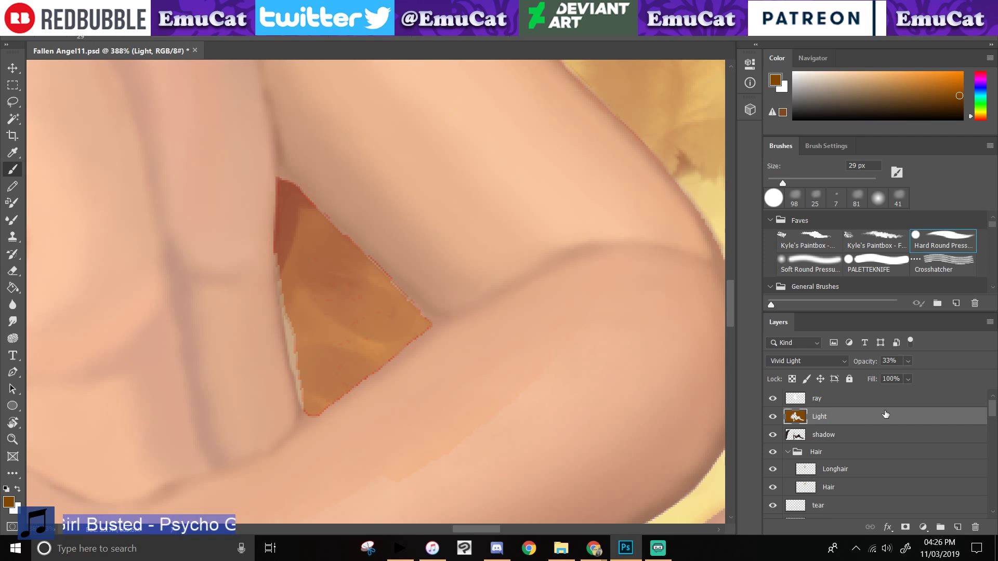
{"action": "left_click_drag", "start_coordinate": [991, 415], "coordinate": [991, 428]}
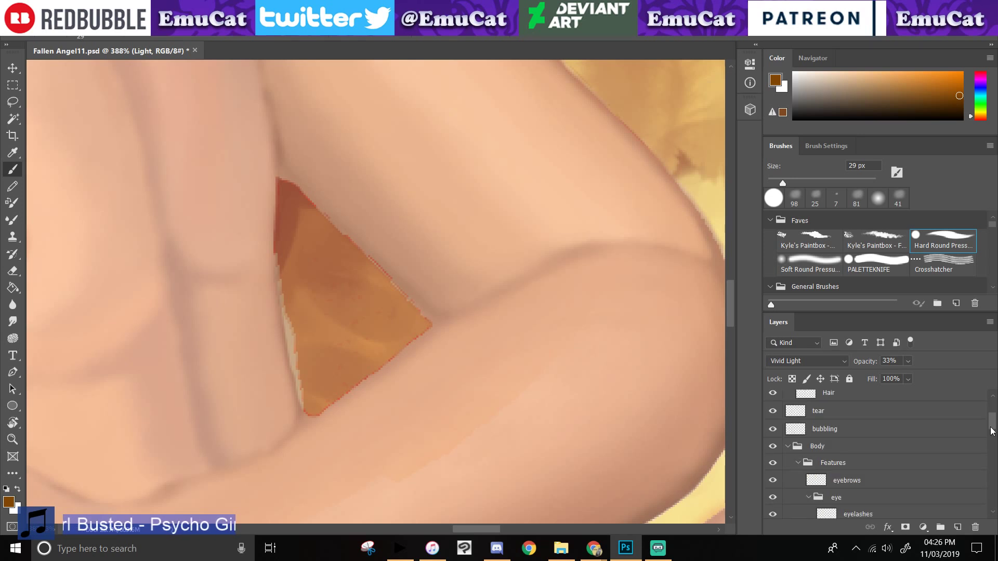
{"action": "mouse_move", "coordinate": [308, 412]}
{"action": "left_mouse_down"}
{"action": "mouse_move", "coordinate": [288, 346]}
{"action": "mouse_move", "coordinate": [267, 340]}
{"action": "mouse_move", "coordinate": [258, 362]}
{"action": "mouse_move", "coordinate": [189, 334]}
{"action": "mouse_move", "coordinate": [203, 428]}
{"action": "left_mouse_up"}
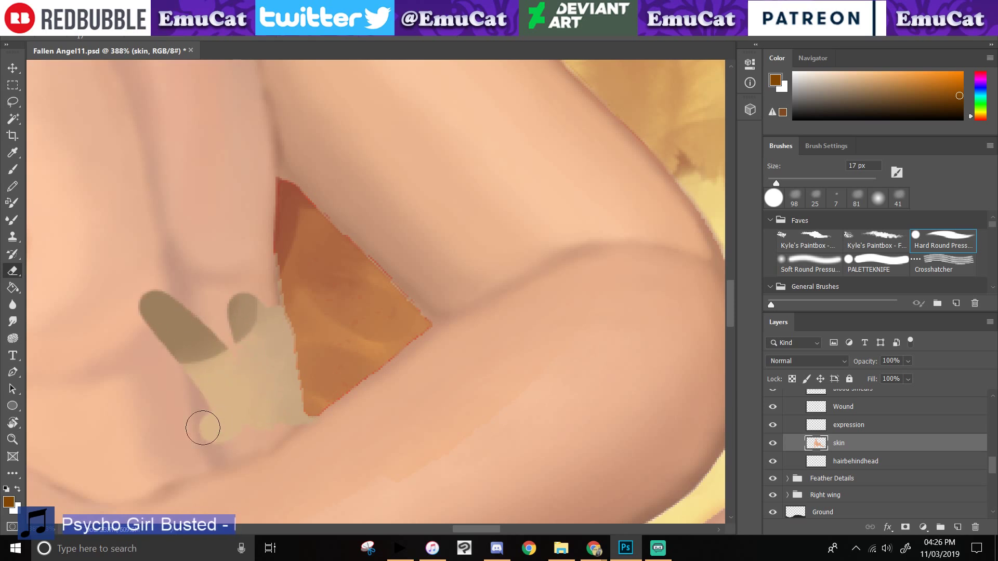
{"action": "key", "text": "ctrl+z"}
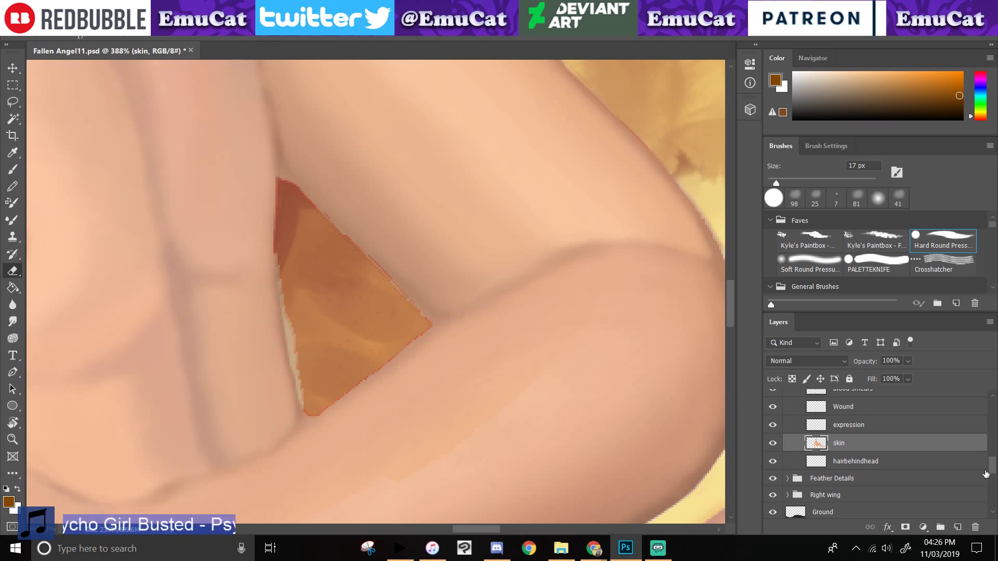
{"action": "left_click_drag", "start_coordinate": [989, 467], "coordinate": [988, 402]}
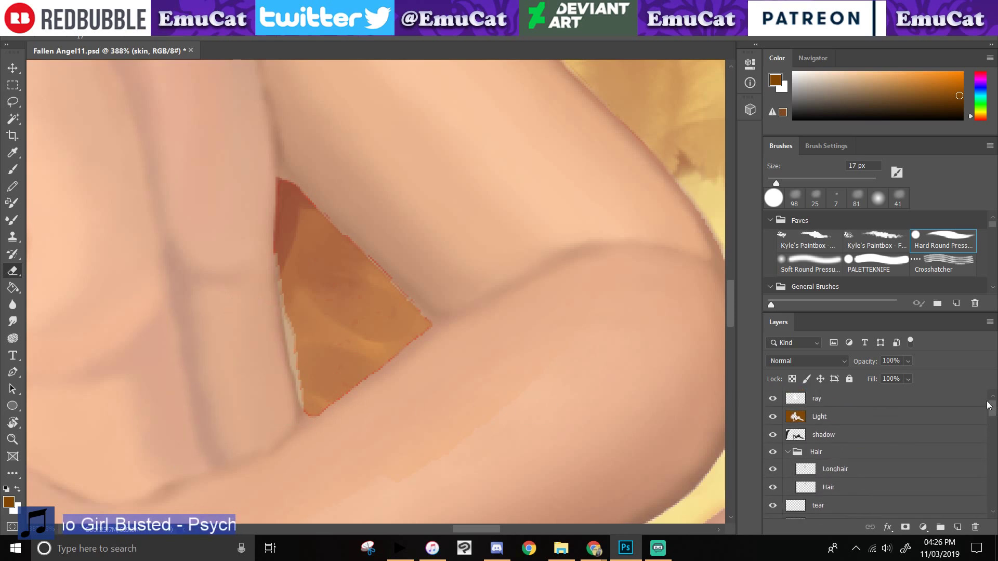
- Paint the Light layer's brown over the pale strip on the torso side of the arm gap and erase the spill onto the skin
{"action": "left_click", "coordinate": [826, 424]}
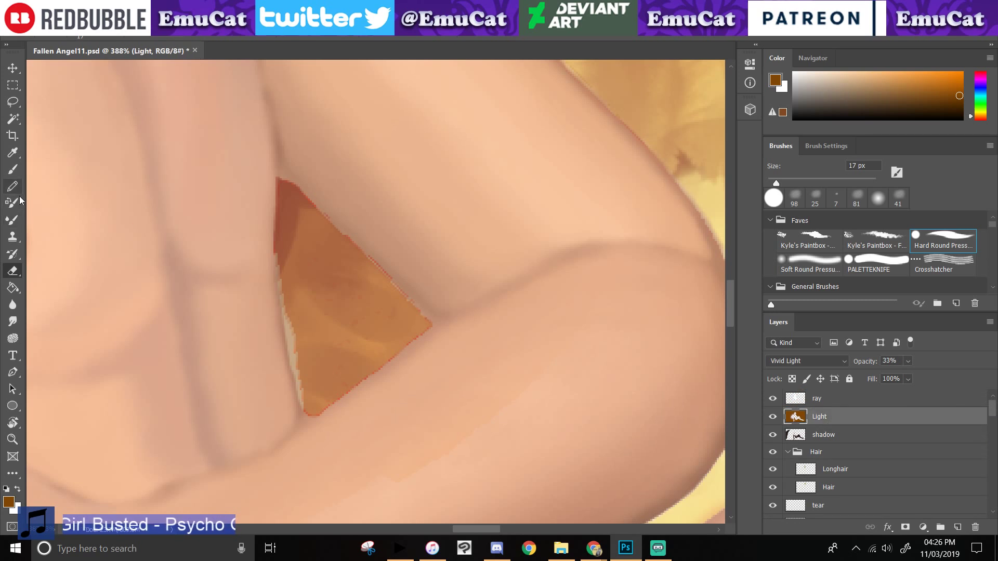
{"action": "left_click", "coordinate": [12, 169]}
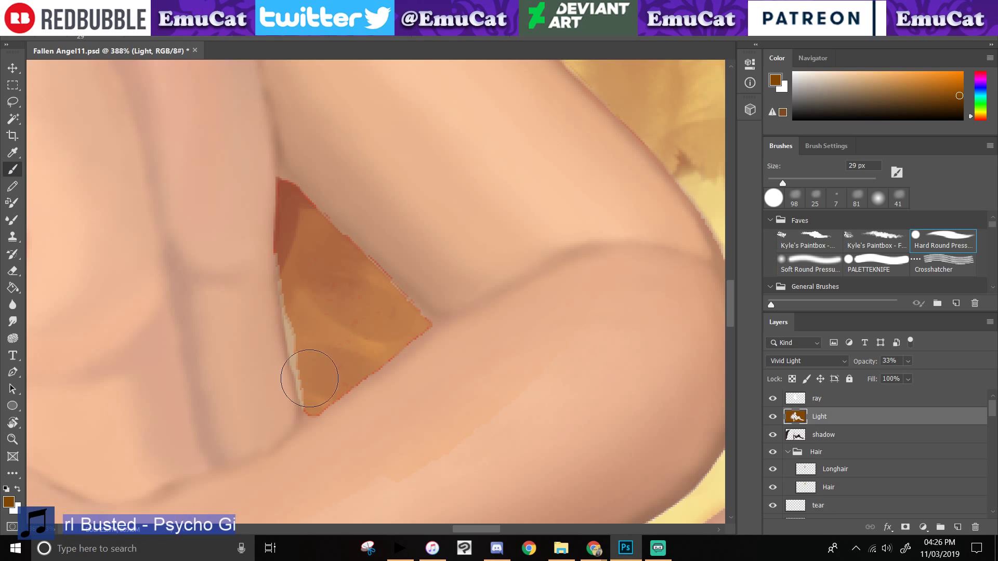
{"action": "key", "text": "alt+["}
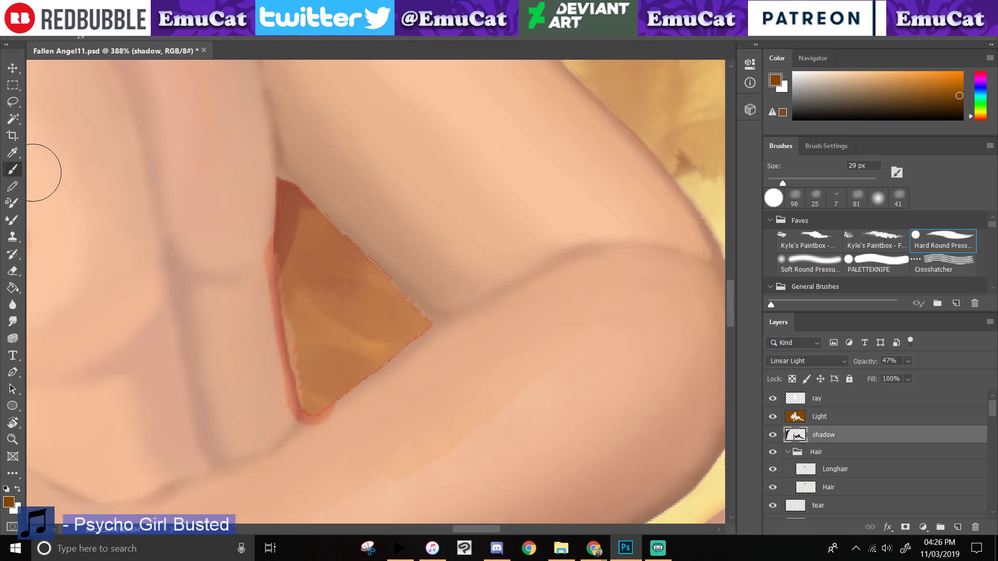
{"action": "key", "text": "i"}
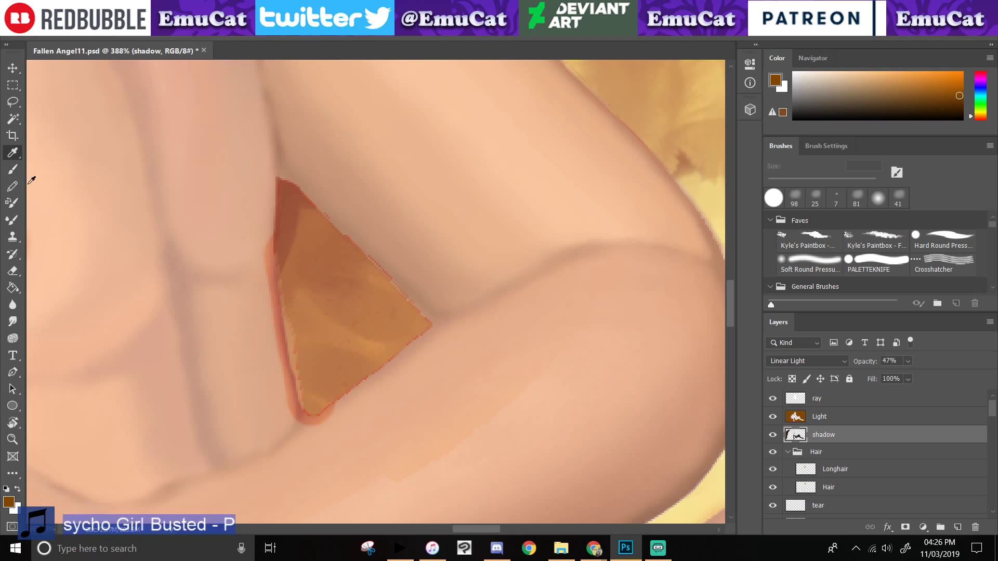
{"action": "left_click", "coordinate": [12, 271]}
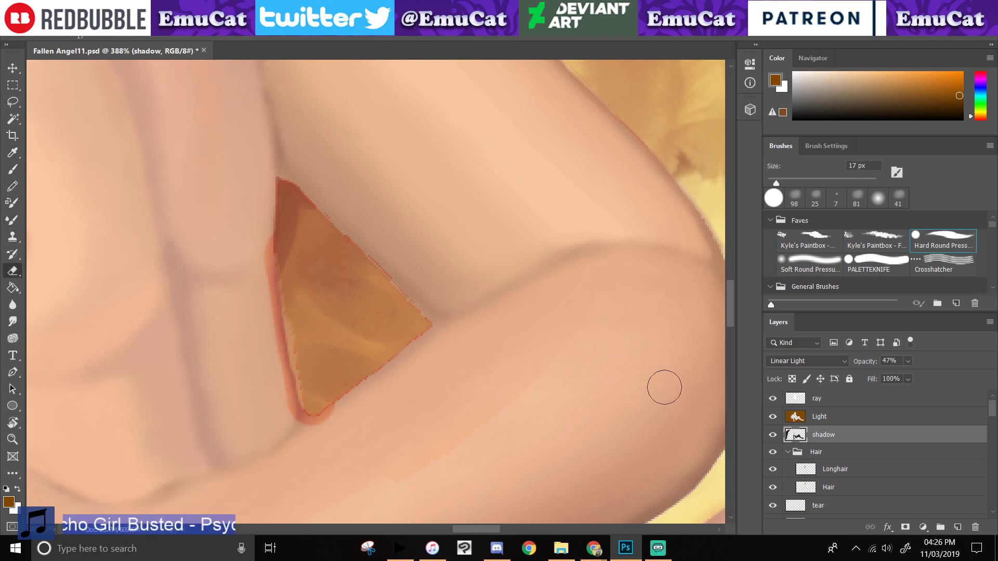
{"action": "key", "text": "alt+]"}
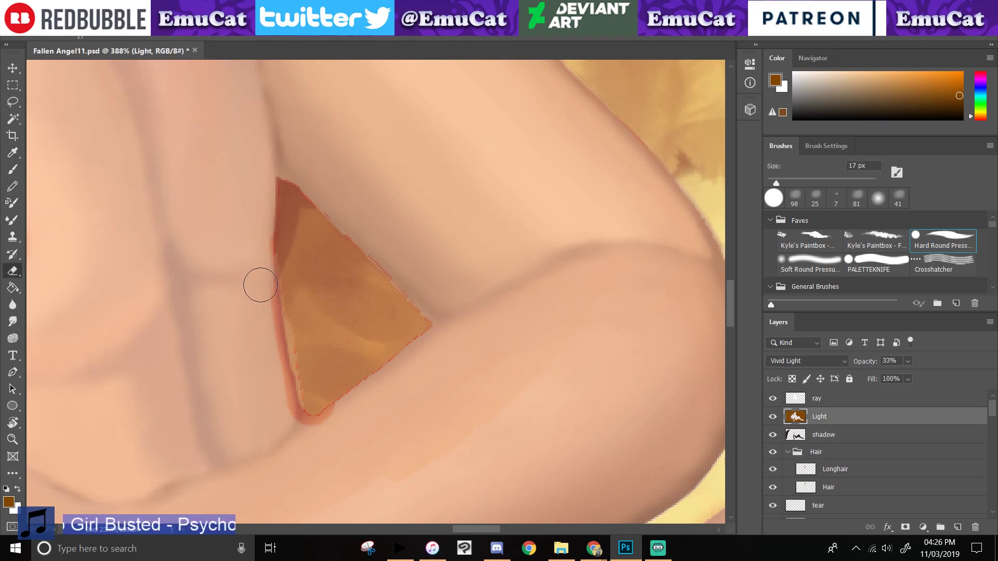
{"action": "left_click_drag", "start_coordinate": [261, 245], "coordinate": [286, 409]}
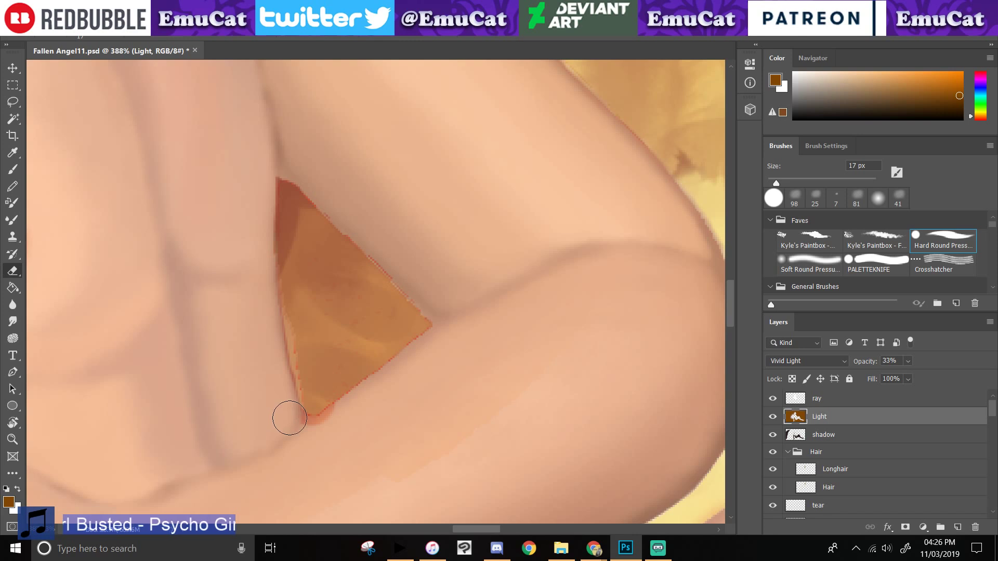
{"action": "left_click_drag", "start_coordinate": [290, 418], "coordinate": [332, 327]}
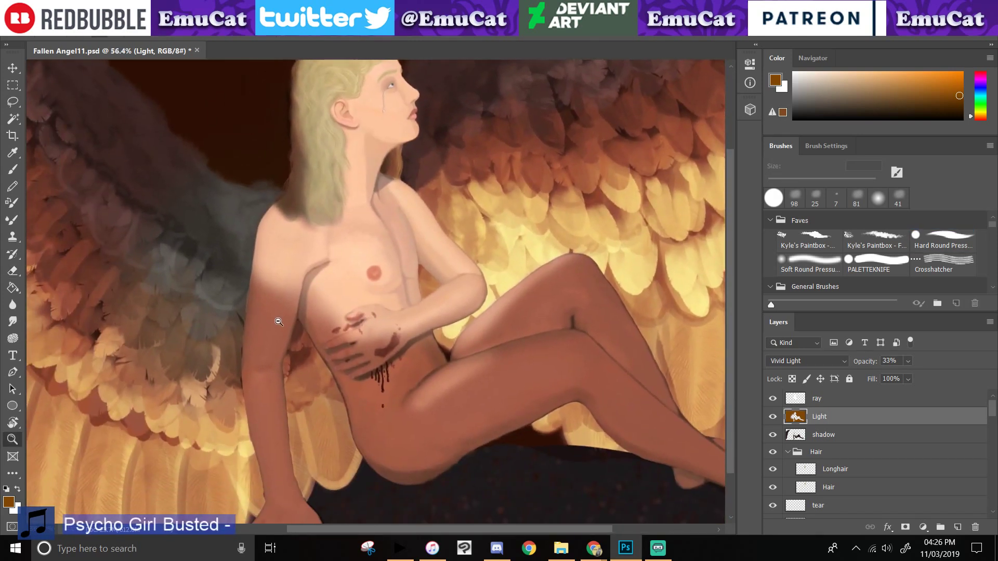
- Check the arm's edge and the whole illustration, and save the document
{"action": "scroll", "coordinate": [236, 302], "scroll_direction": "up", "scroll_amount": 9}
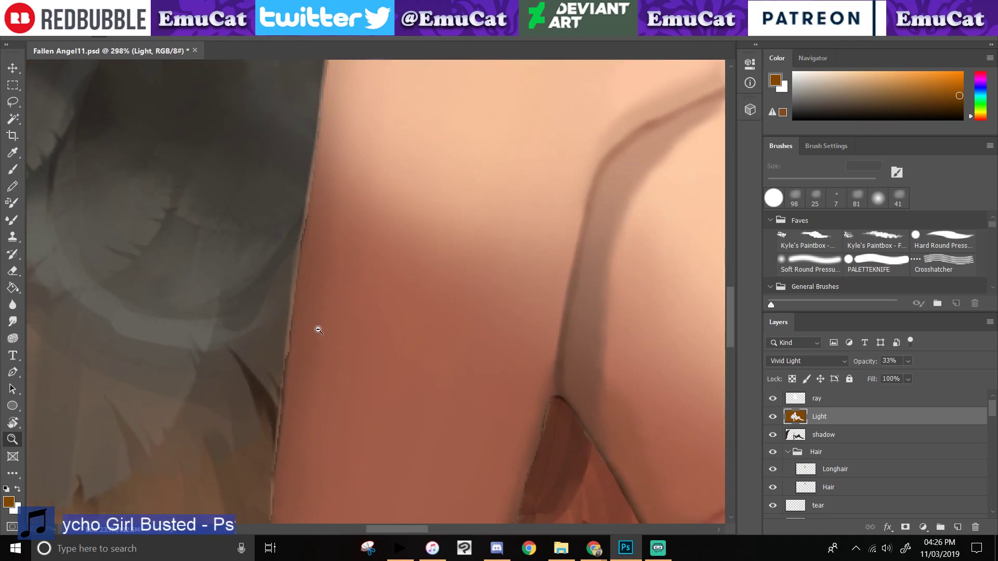
{"action": "scroll", "coordinate": [324, 352], "scroll_direction": "down", "scroll_amount": 9}
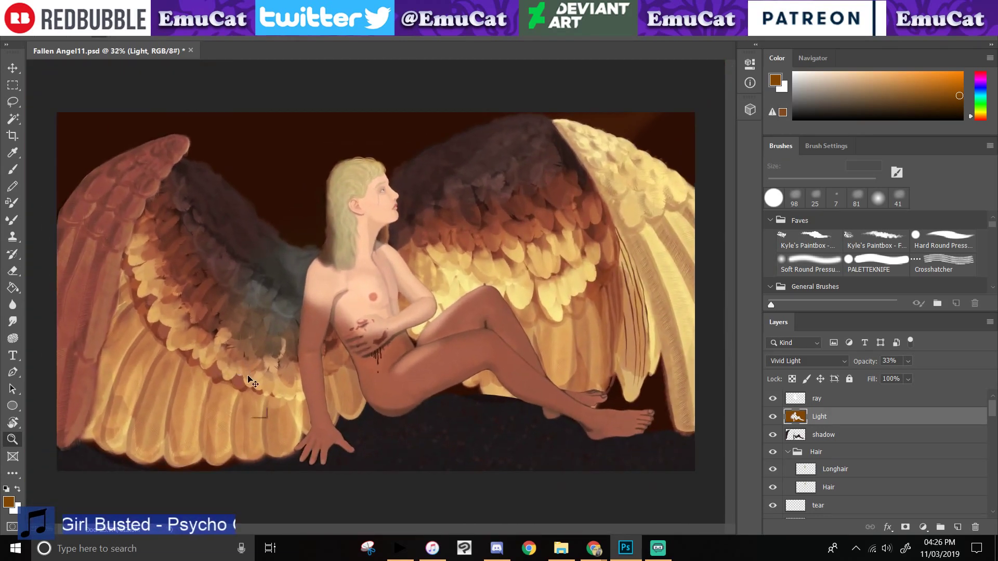
{"action": "key", "text": "ctrl+s"}
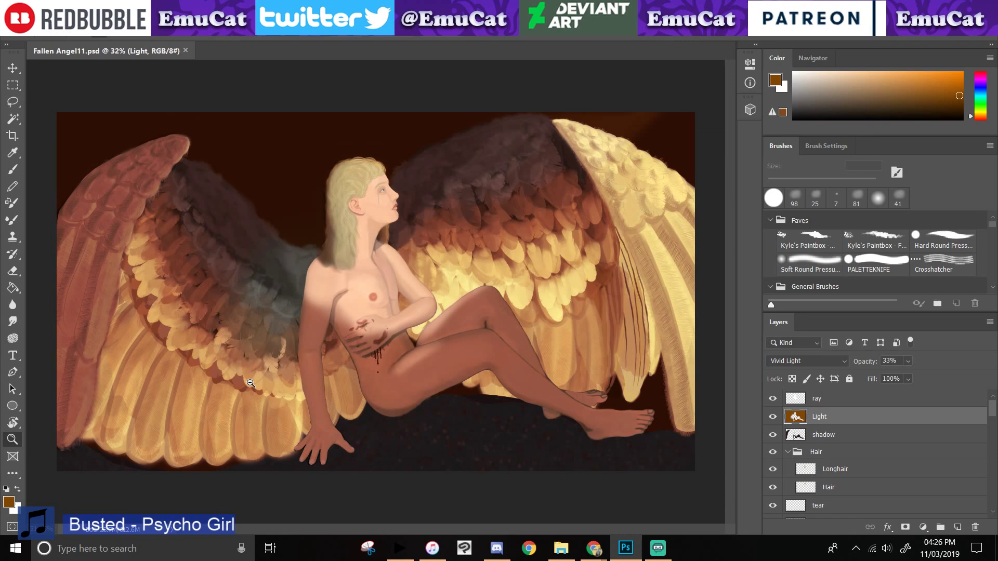
- Expand the Right wing group and toggle the fingertip layer's visibility off and on to check its content
{"action": "scroll", "coordinate": [250, 383], "scroll_direction": "up", "scroll_amount": 3}
{"action": "scroll", "coordinate": [970, 448], "scroll_direction": "down", "scroll_amount": 8}
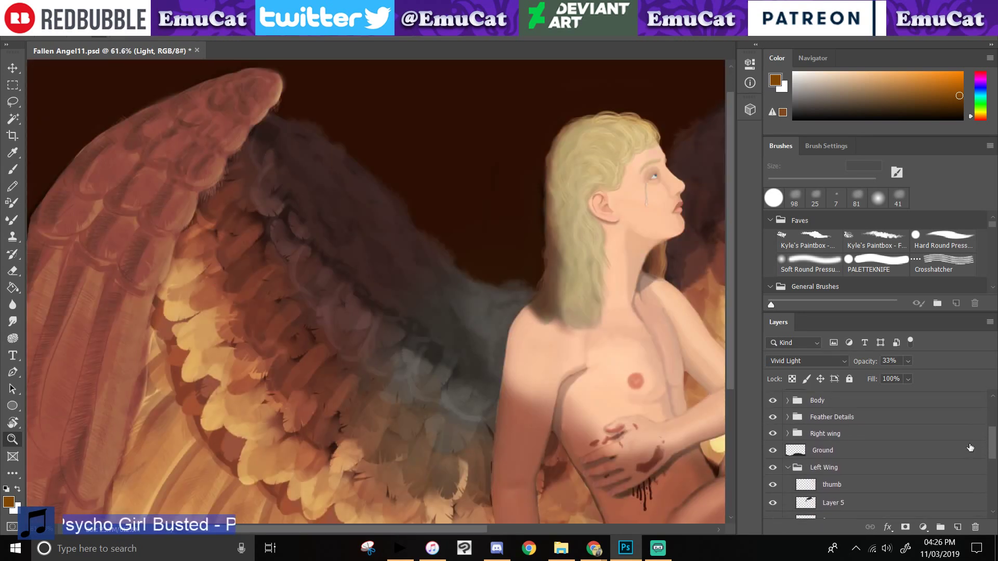
{"action": "left_click", "coordinate": [789, 434]}
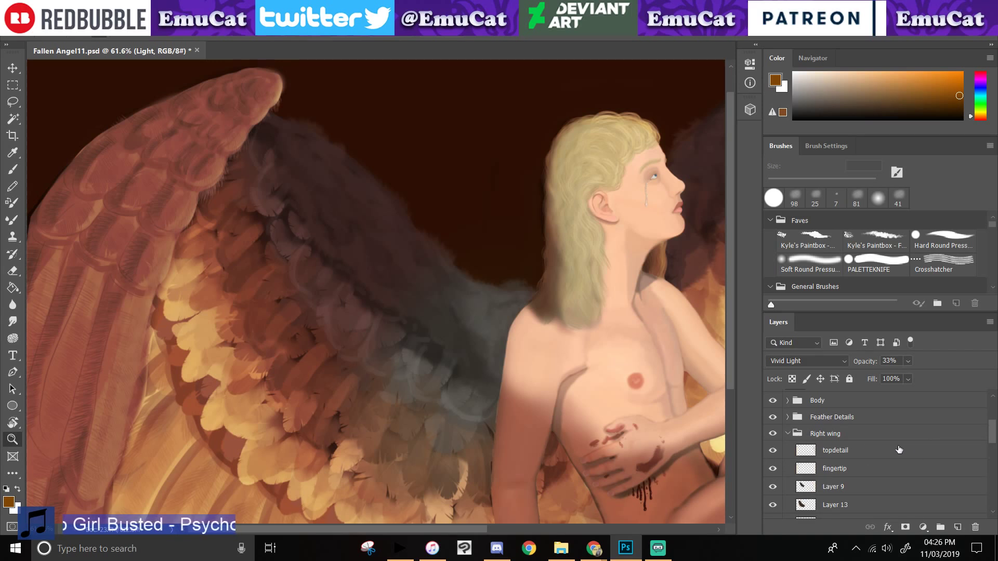
{"action": "left_click_drag", "start_coordinate": [993, 434], "coordinate": [988, 448]}
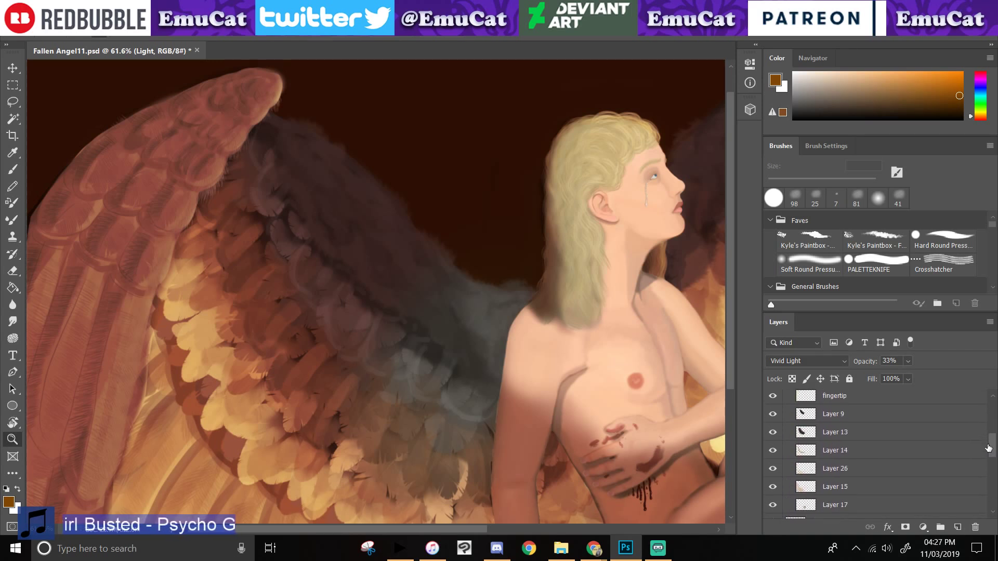
{"action": "left_click", "coordinate": [773, 399]}
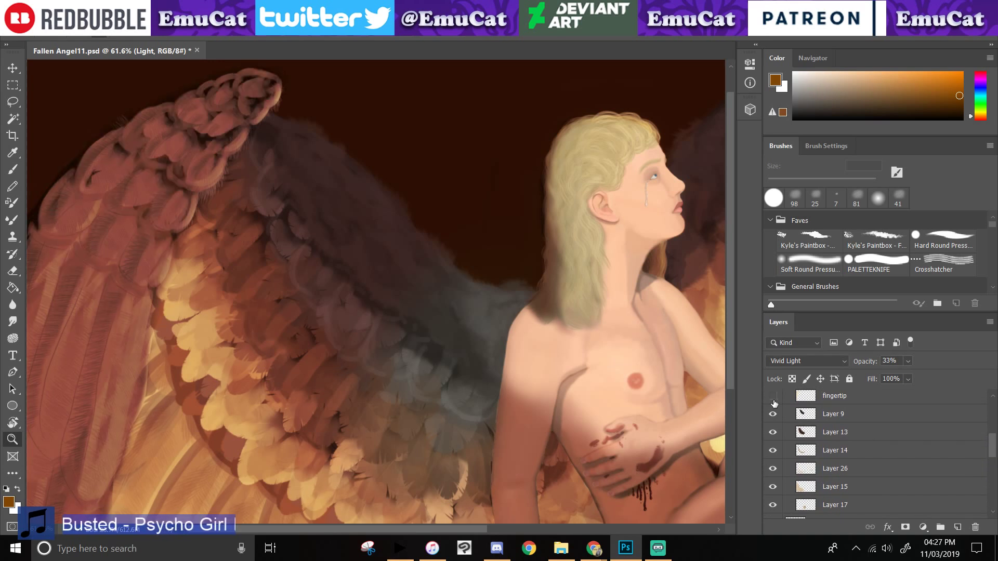
{"action": "left_click", "coordinate": [773, 401]}
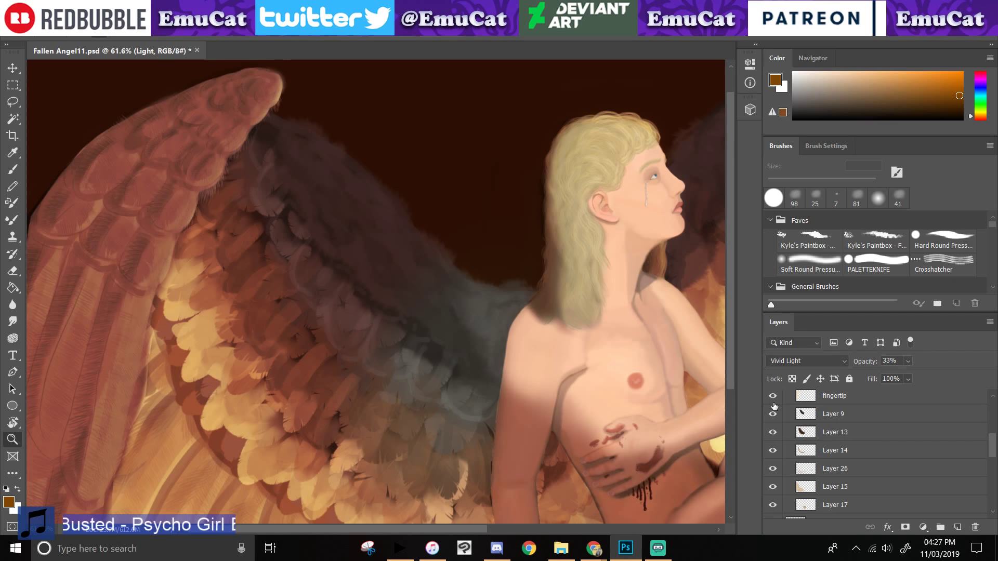
- Erase softly on the Right wing group's Layer 9 along the dark feathers' lower edge, using the Soft Round Pressure eraser at 123 px and 64 px
{"action": "left_click", "coordinate": [832, 413]}
{"action": "key", "text": "e"}
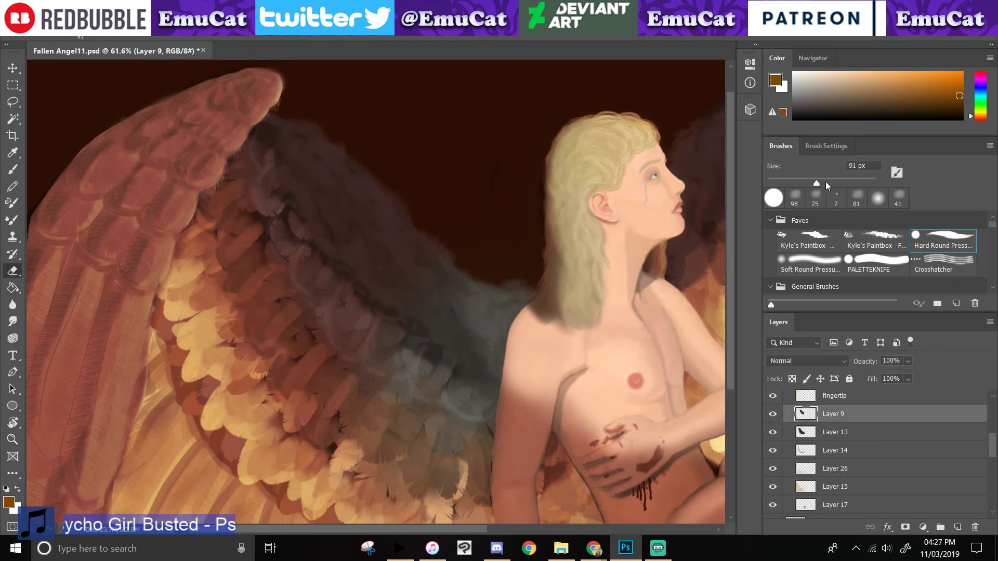
{"action": "left_click", "coordinate": [793, 258]}
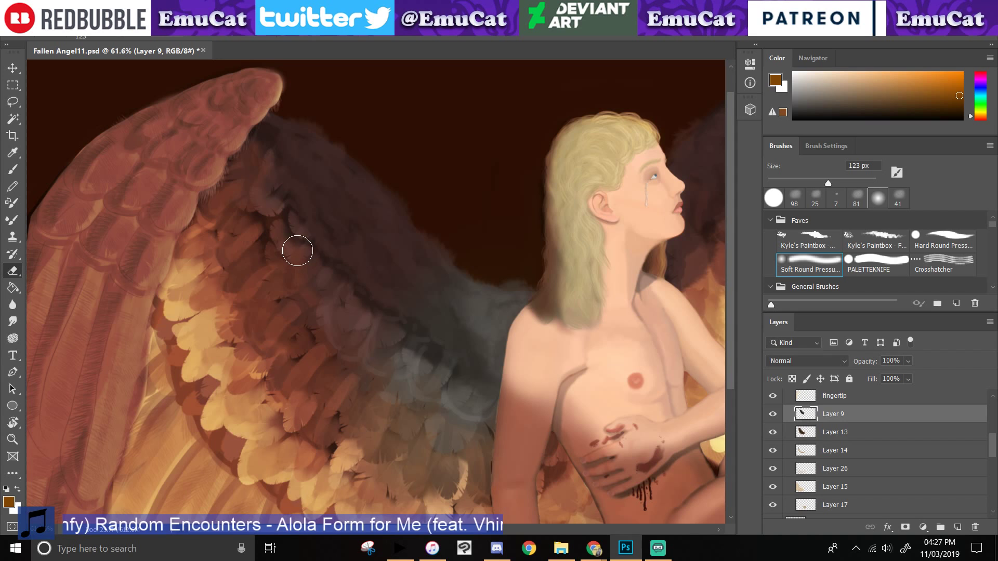
{"action": "mouse_move", "coordinate": [370, 339]}
{"action": "left_mouse_down"}
{"action": "mouse_move", "coordinate": [383, 327]}
{"action": "mouse_move", "coordinate": [368, 419]}
{"action": "mouse_move", "coordinate": [372, 363]}
{"action": "mouse_move", "coordinate": [372, 377]}
{"action": "left_mouse_up"}
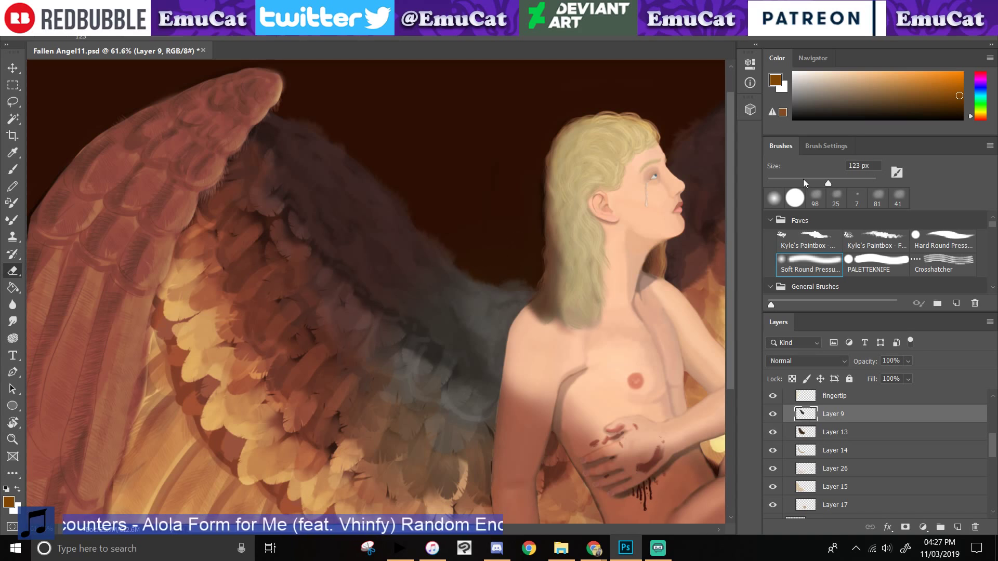
{"action": "left_click", "coordinate": [803, 179]}
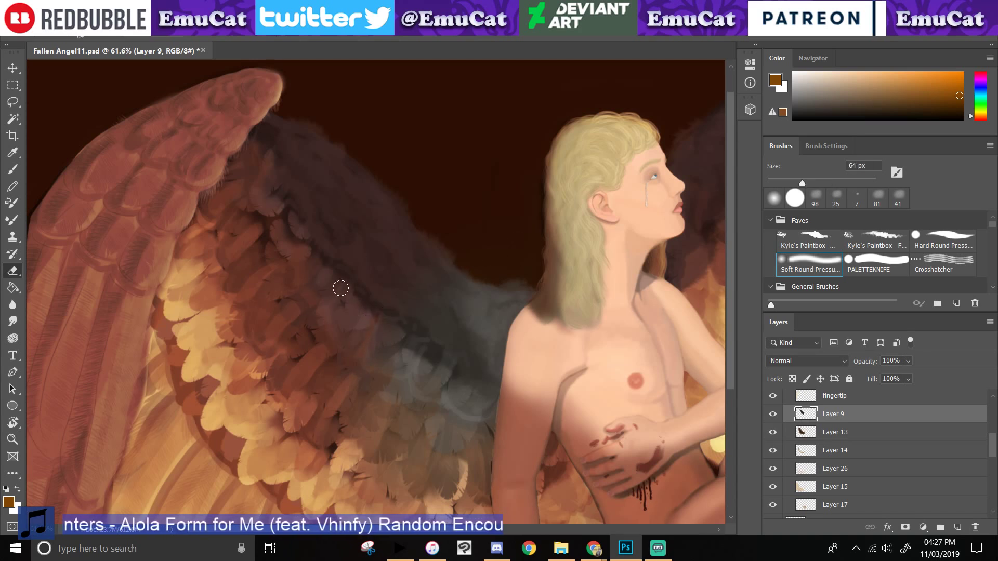
{"action": "left_click_drag", "start_coordinate": [328, 367], "coordinate": [251, 347]}
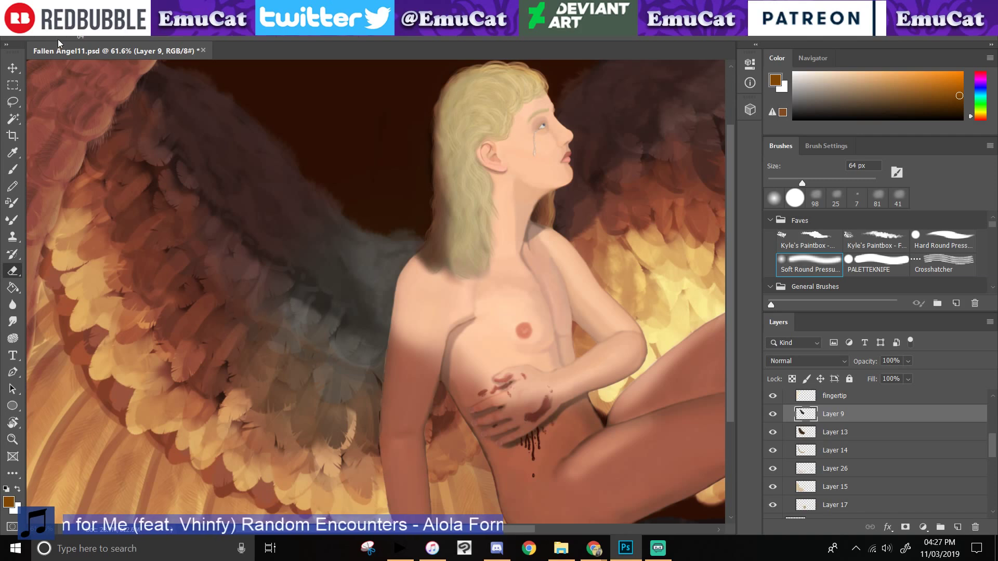
- Save the document as a new version named Fallen Angel12.psd
{"action": "left_click", "coordinate": [34, 9]}
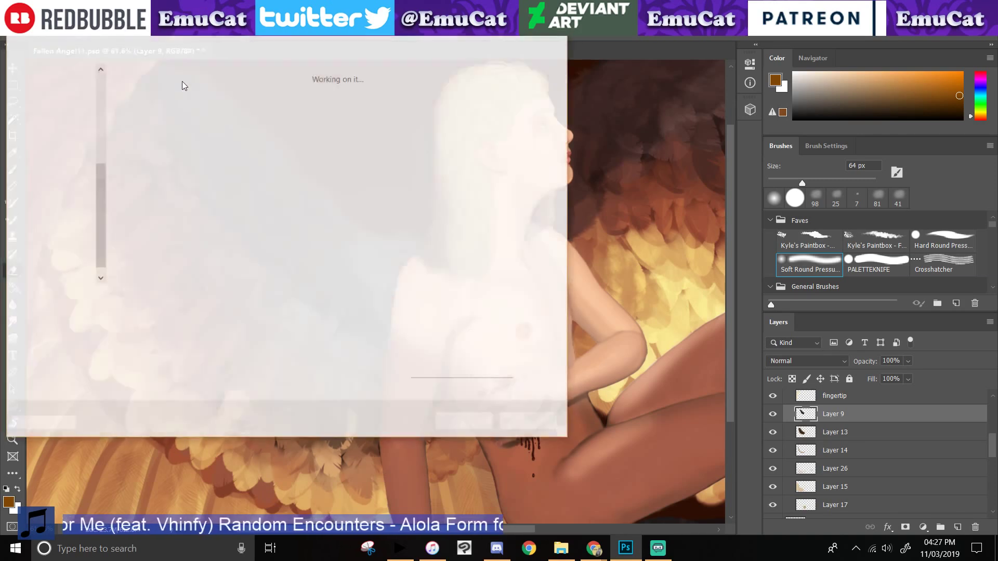
{"action": "key", "text": "BackSpace"}
{"action": "type", "text": "2"}
{"action": "key", "text": "Return"}
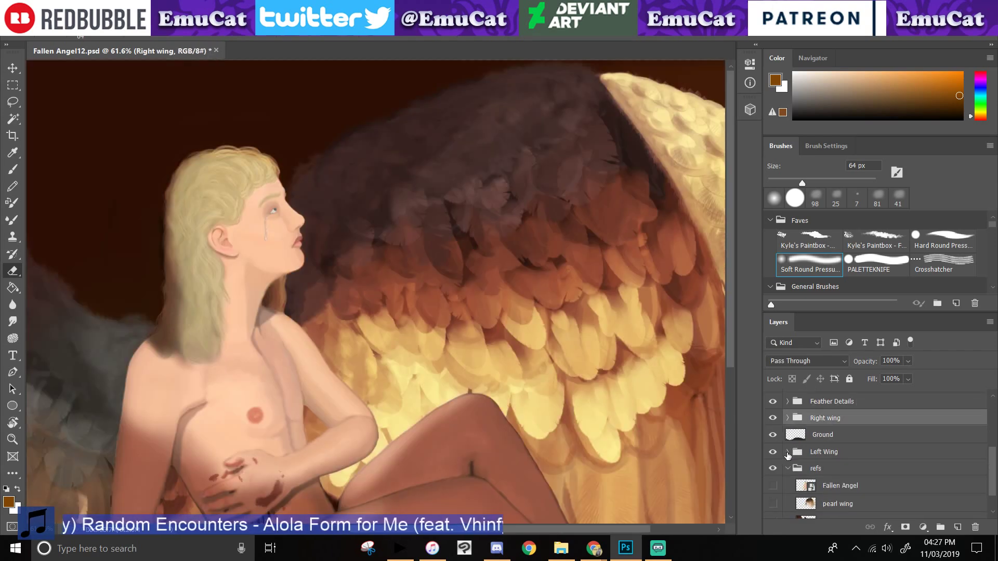
- Expand the Left Wing group, toggle Layer 5's visibility off and on to check its content, and select that layer
{"action": "left_click", "coordinate": [788, 453]}
{"action": "left_click", "coordinate": [774, 487]}
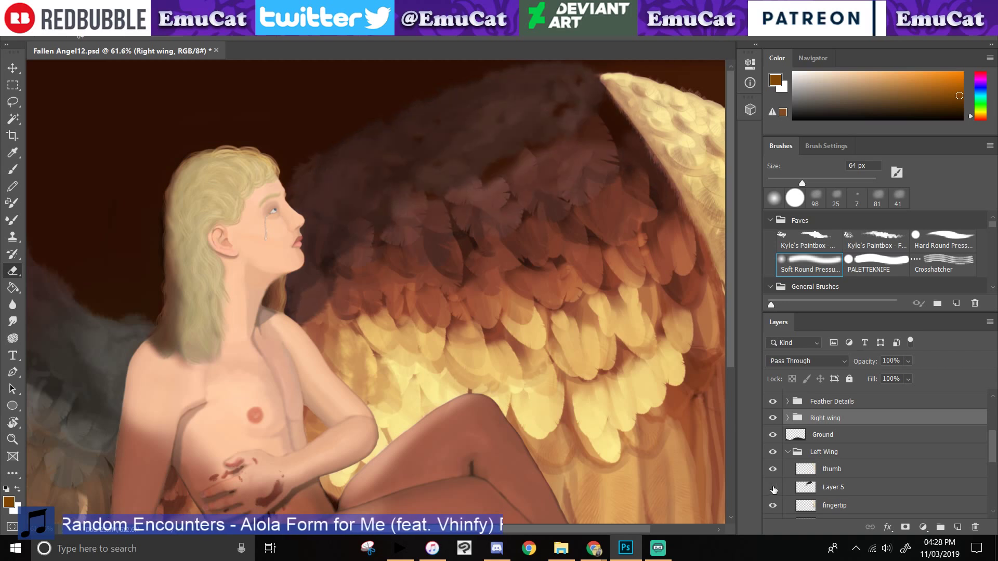
{"action": "left_click", "coordinate": [773, 489]}
{"action": "left_click", "coordinate": [833, 487]}
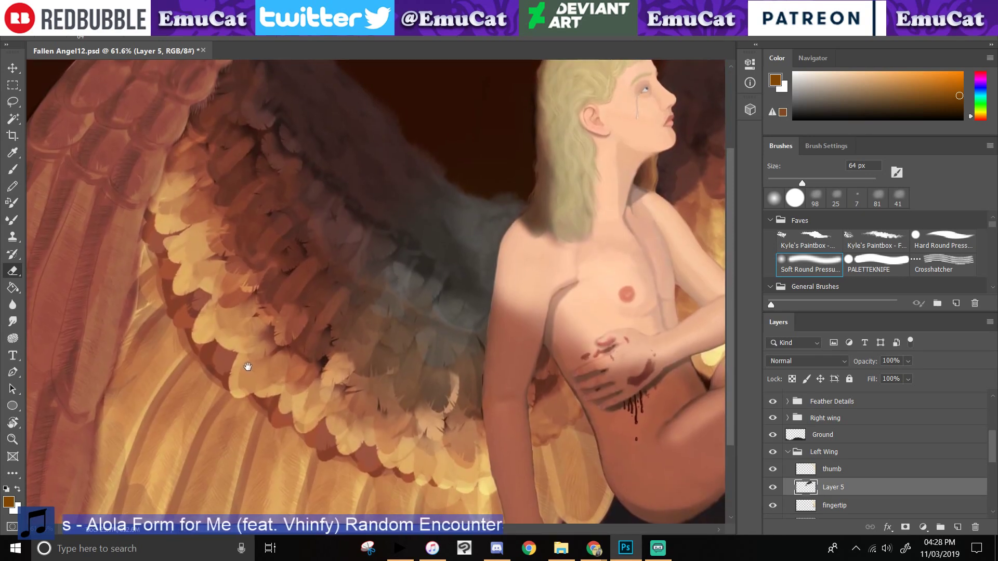
{"action": "left_click_drag", "start_coordinate": [247, 367], "coordinate": [256, 415]}
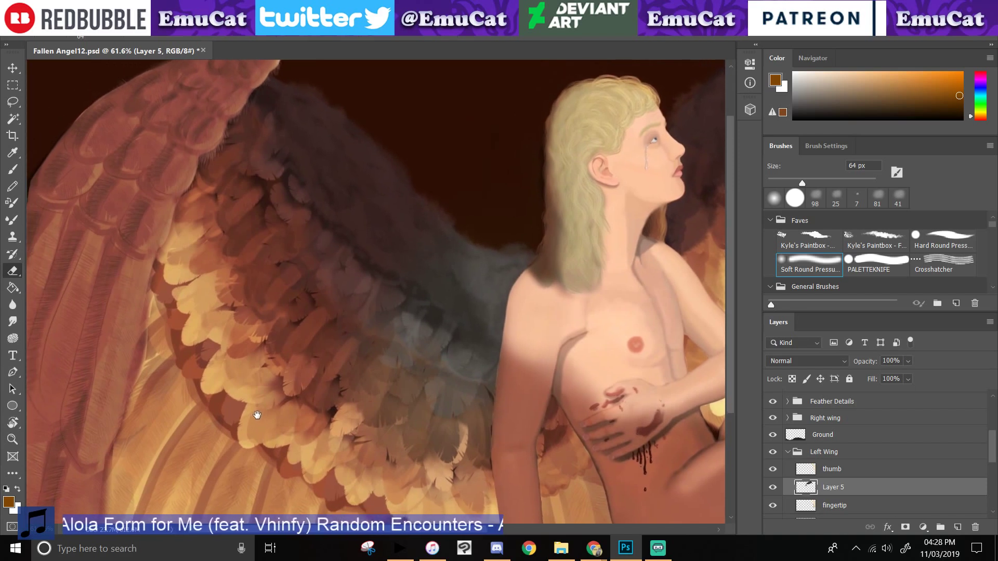
- Expand the Right wing group, check Layer 9 and Layer 13 by toggling their visibility, and select Layer 14
{"action": "left_click", "coordinate": [788, 418]}
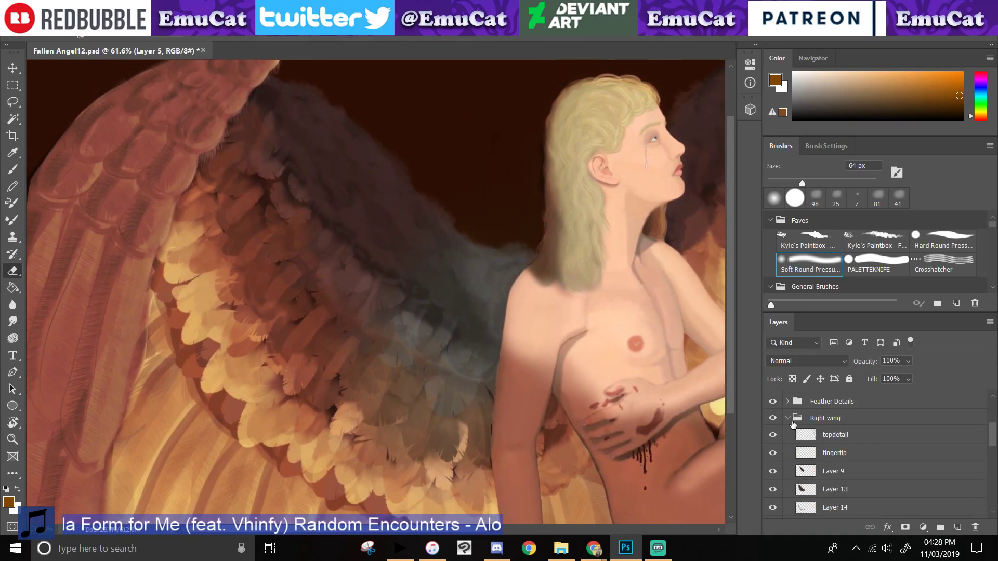
{"action": "left_click", "coordinate": [773, 472]}
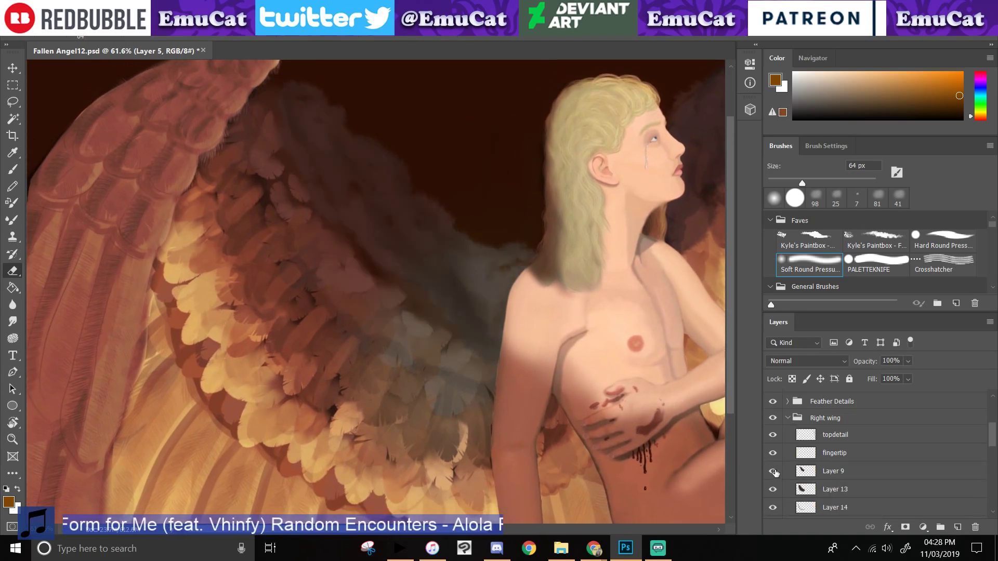
{"action": "left_click", "coordinate": [773, 490]}
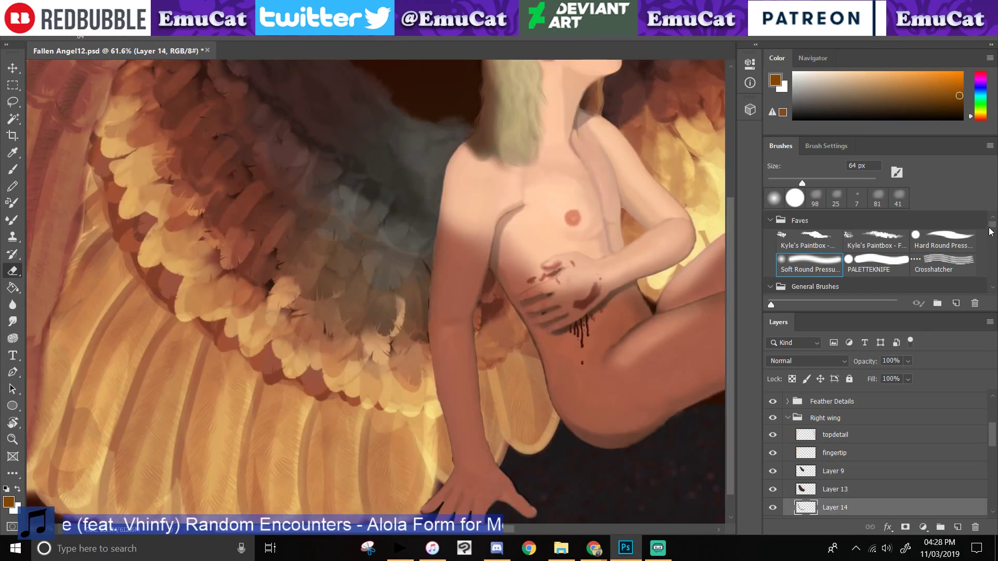
- Enlarge the brush list and collapse the Human and Fur brush folders under Organisms
{"action": "left_click_drag", "start_coordinate": [992, 230], "coordinate": [993, 242]}
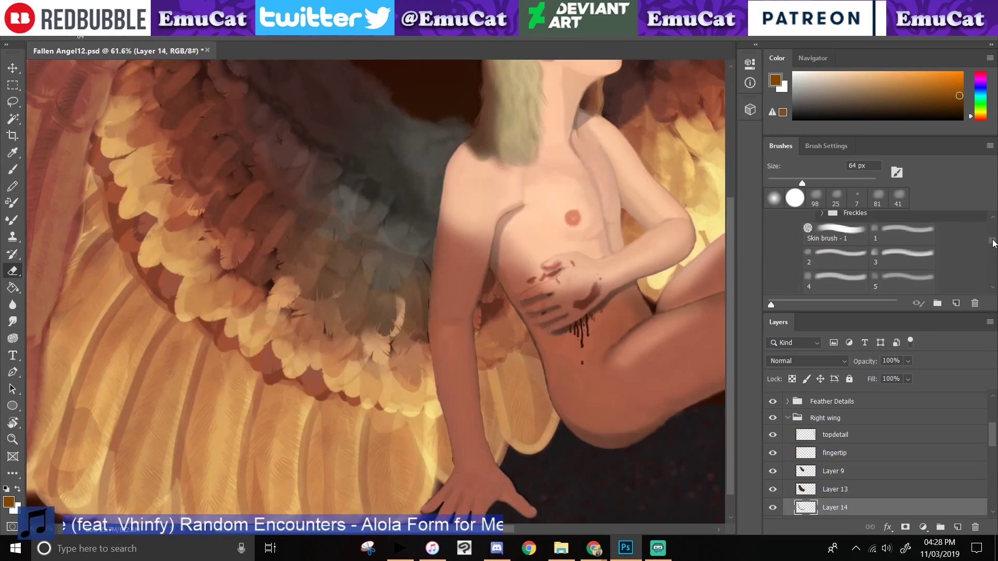
{"action": "scroll", "coordinate": [993, 242], "scroll_direction": "up", "scroll_amount": 10}
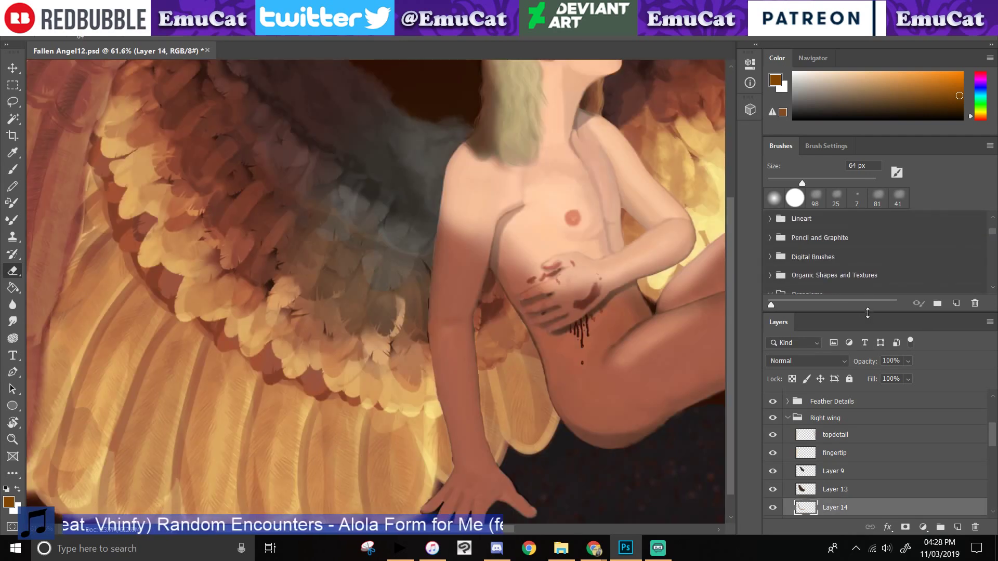
{"action": "left_click_drag", "start_coordinate": [868, 313], "coordinate": [867, 387]}
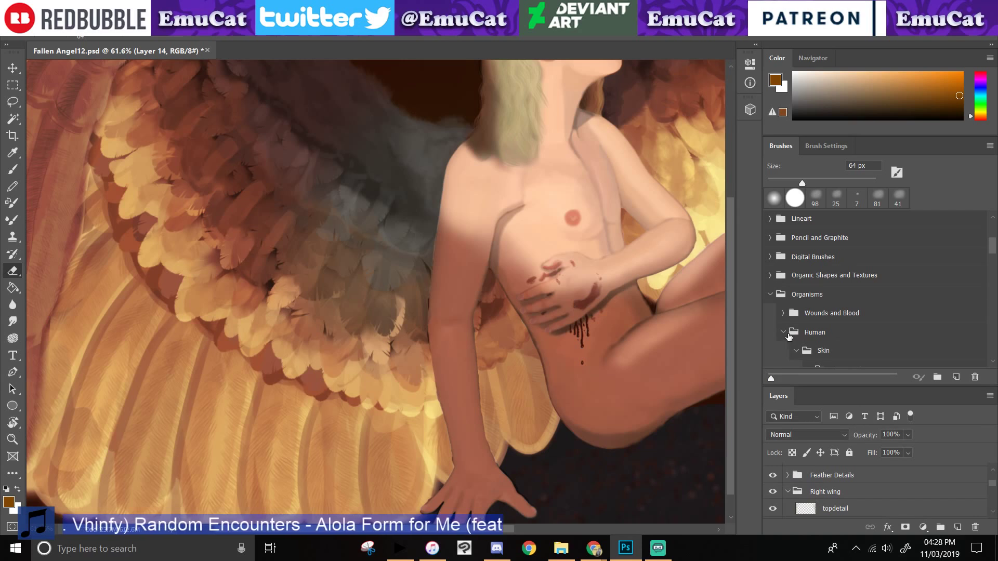
{"action": "left_click", "coordinate": [786, 334]}
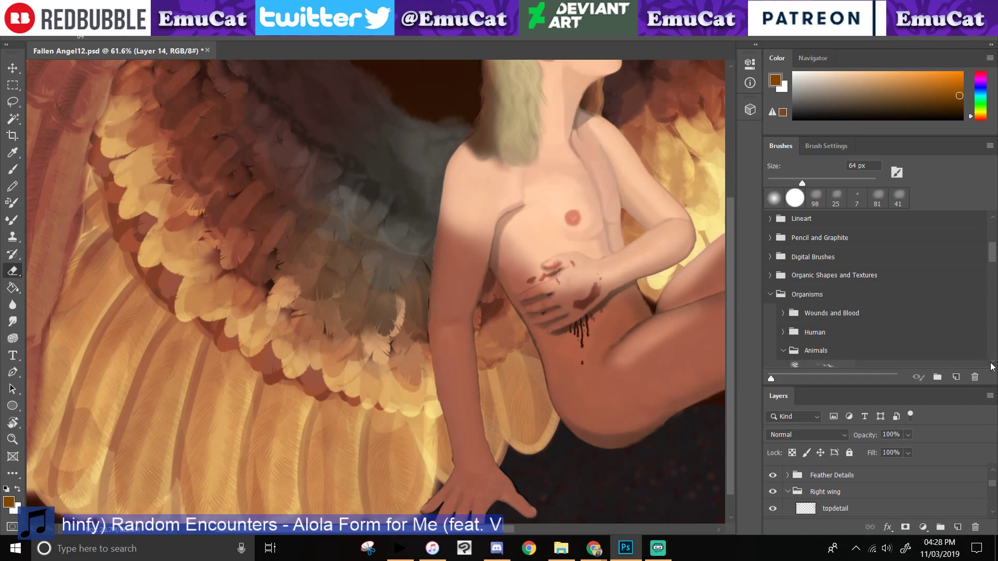
{"action": "scroll", "coordinate": [992, 365], "scroll_direction": "down", "scroll_amount": 10}
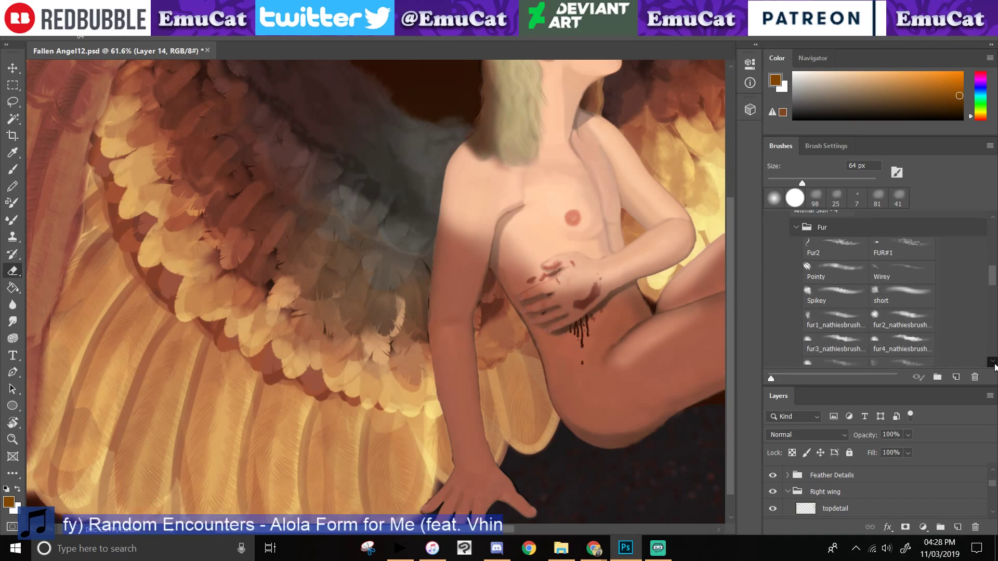
{"action": "scroll", "coordinate": [994, 367], "scroll_direction": "down", "scroll_amount": 4}
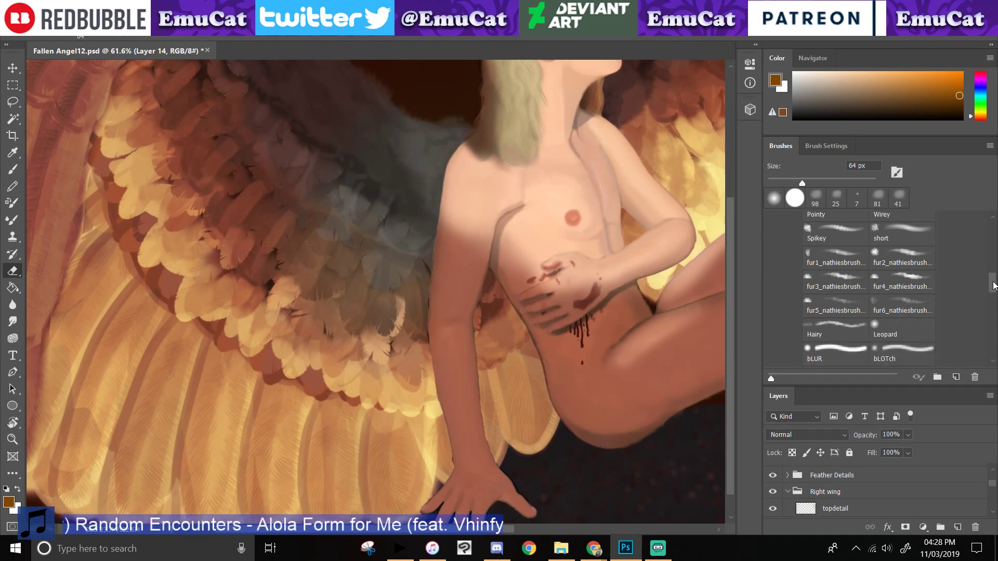
{"action": "left_click_drag", "start_coordinate": [994, 286], "coordinate": [995, 268]}
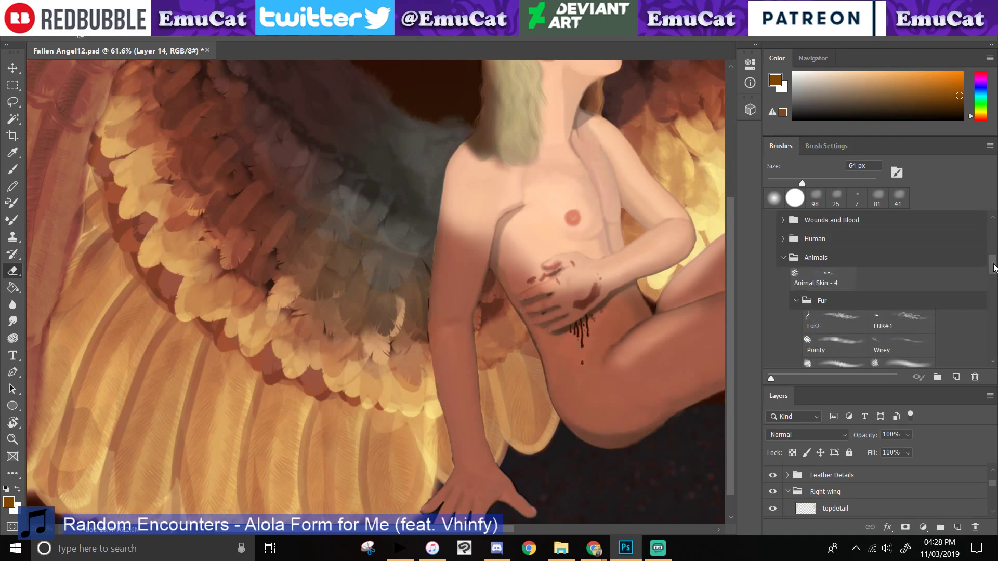
{"action": "left_click", "coordinate": [796, 301]}
- Sample the light yellow of the lower wing feathers as the brush colour and lighten it to a pale cream
{"action": "key", "text": "i"}
{"action": "left_click", "coordinate": [437, 402]}
{"action": "left_click", "coordinate": [13, 169]}
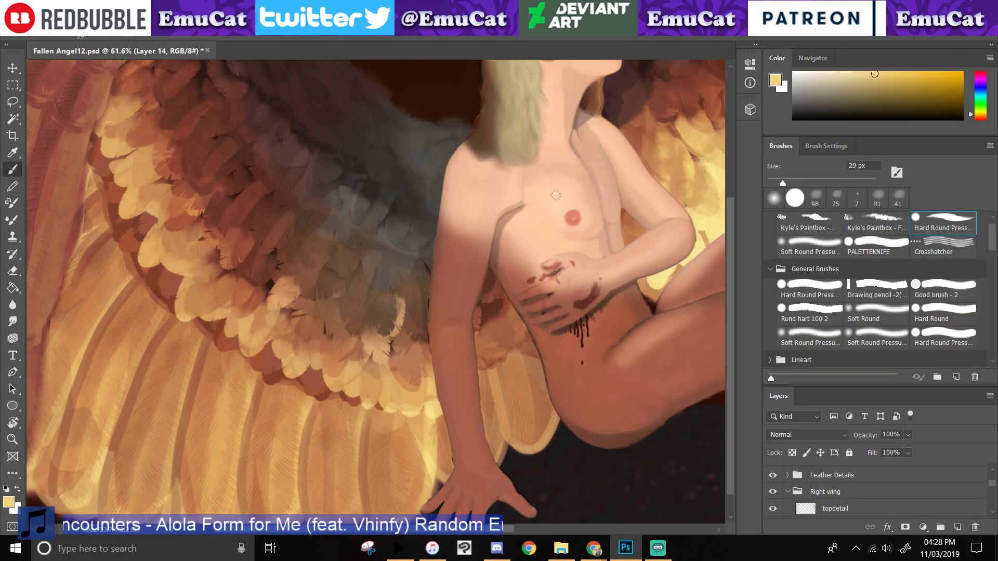
{"action": "left_click_drag", "start_coordinate": [830, 72], "coordinate": [827, 66]}
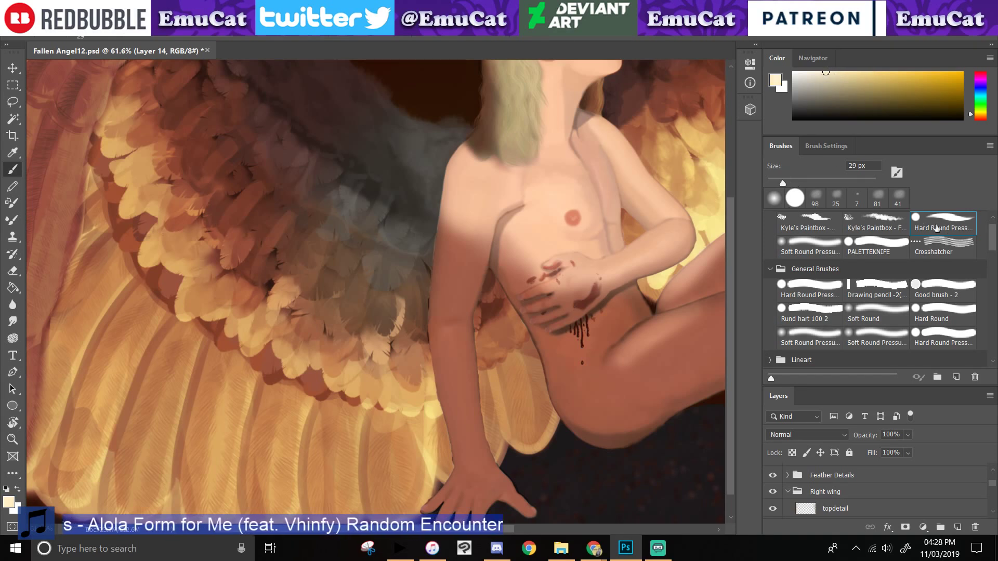
- Choose the Round Feather 1 brush, test it on the lower wing feathers at 187 px, and set its size to 341 px
{"action": "left_click_drag", "start_coordinate": [992, 240], "coordinate": [992, 262]}
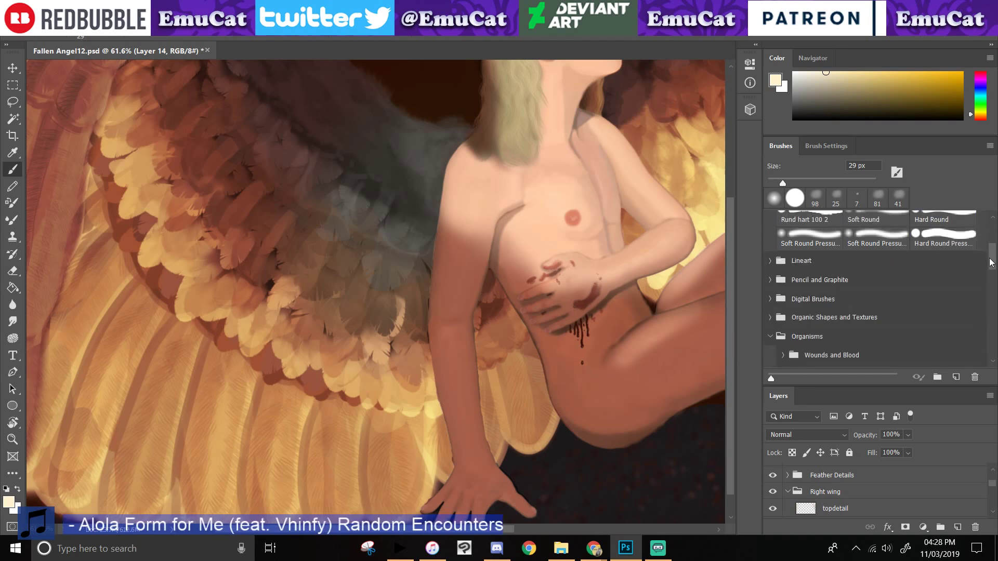
{"action": "left_click_drag", "start_coordinate": [992, 262], "coordinate": [982, 295]}
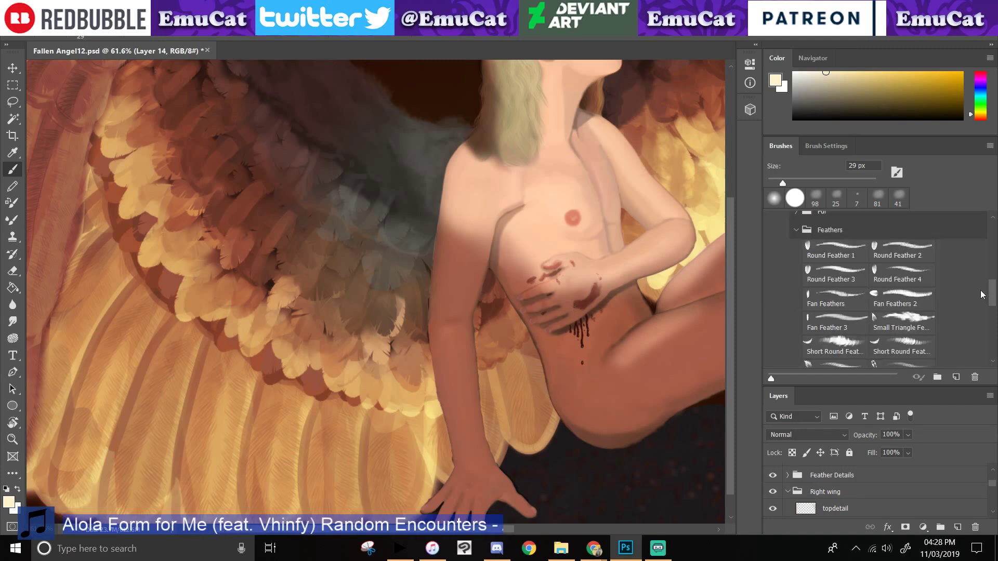
{"action": "left_click", "coordinate": [834, 251]}
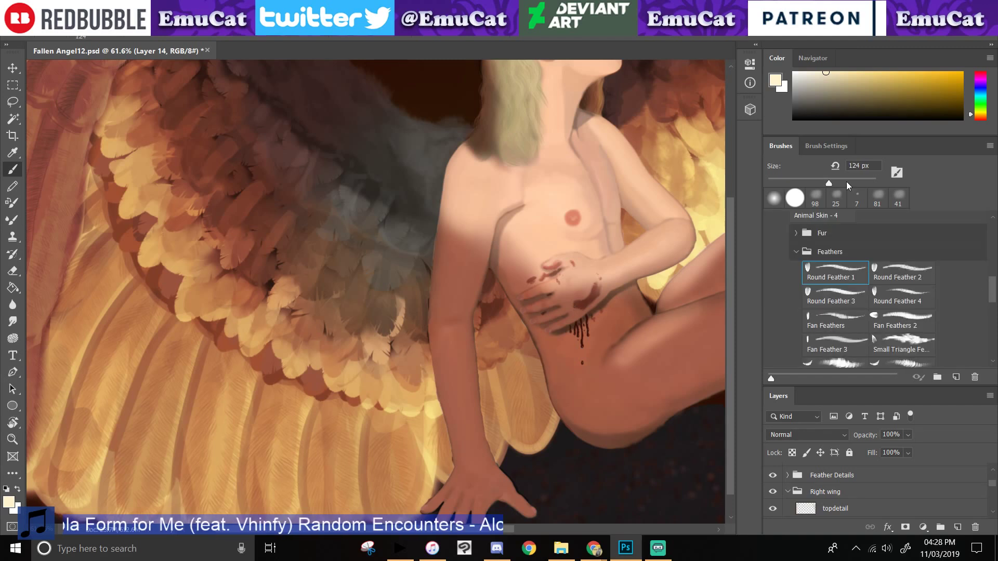
{"action": "left_click", "coordinate": [847, 181]}
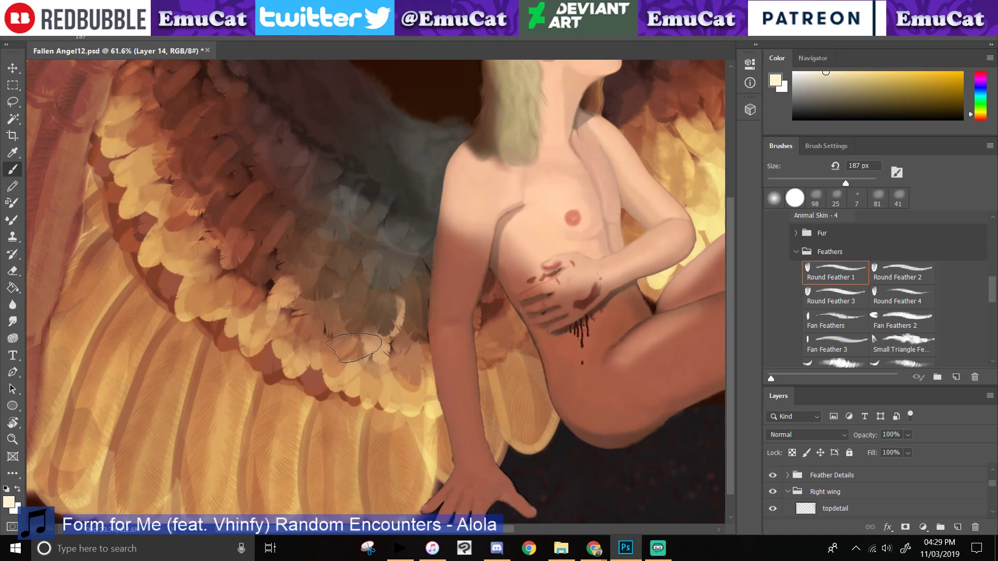
{"action": "left_click", "coordinate": [354, 348]}
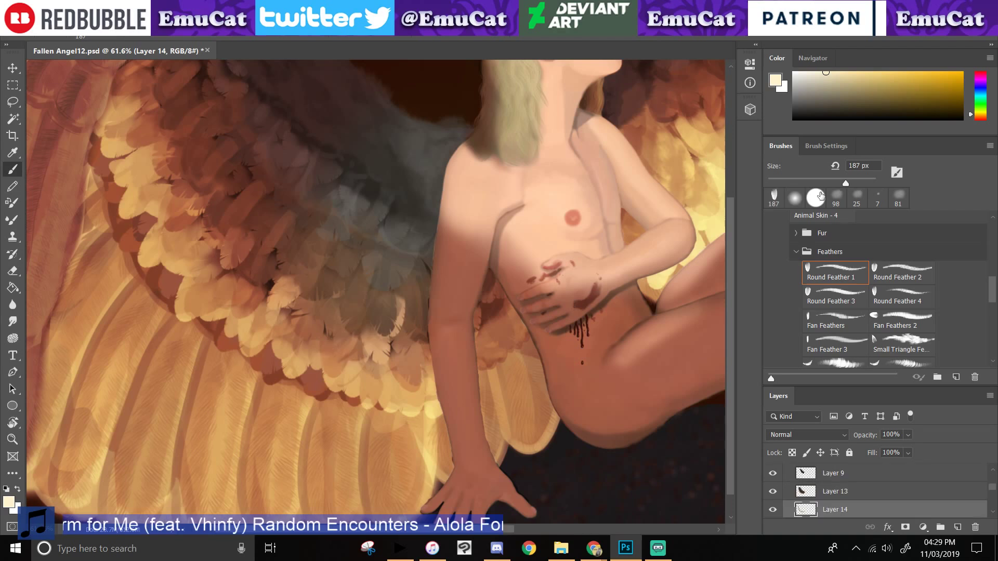
{"action": "left_click", "coordinate": [856, 182]}
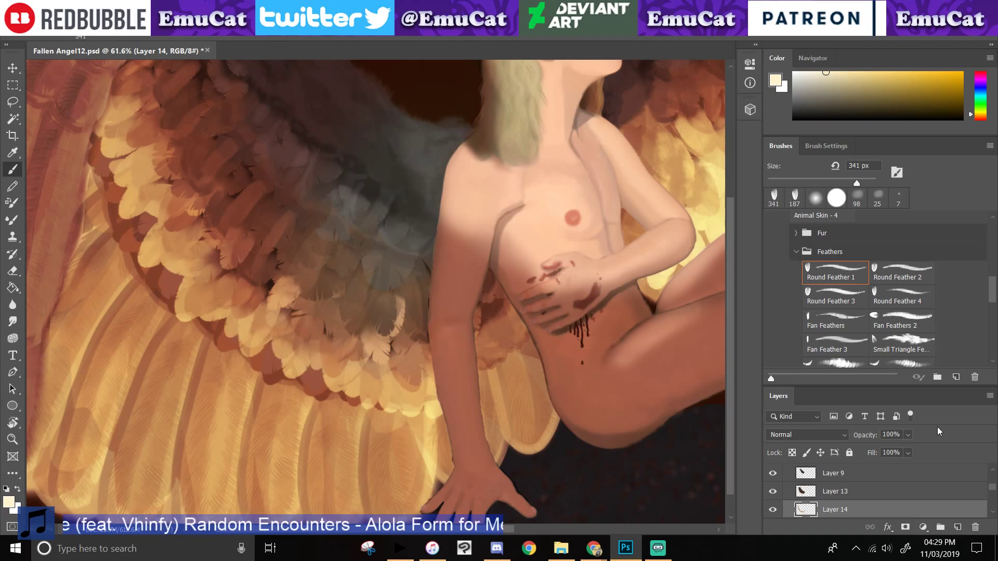
- Enlarge the layer list and toggle the visibility of Layers 14, 13 and 26 in the Right wing group to check their content
{"action": "left_click_drag", "start_coordinate": [930, 386], "coordinate": [918, 317]}
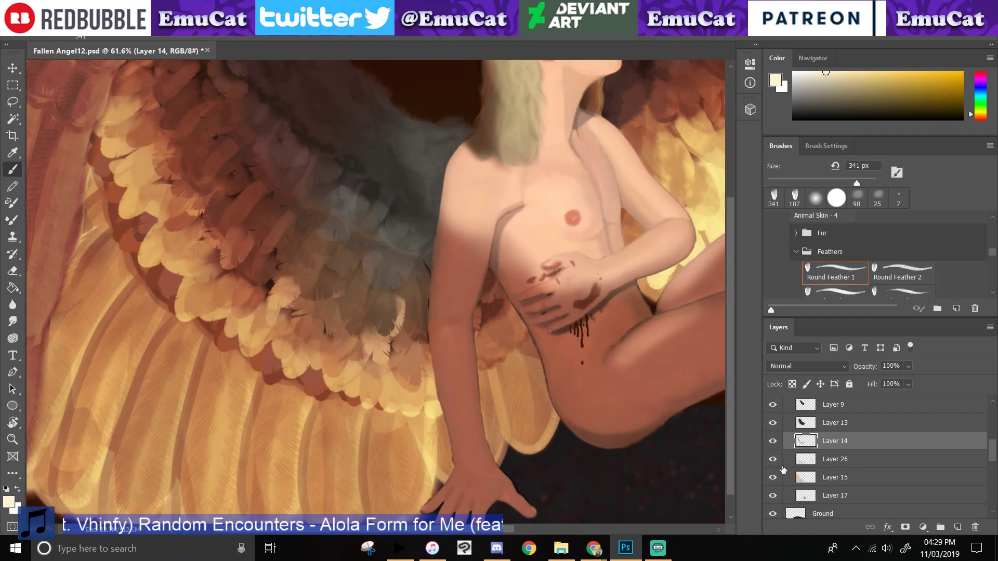
{"action": "left_click", "coordinate": [774, 441]}
{"action": "left_click", "coordinate": [774, 441]}
{"action": "left_click", "coordinate": [773, 423]}
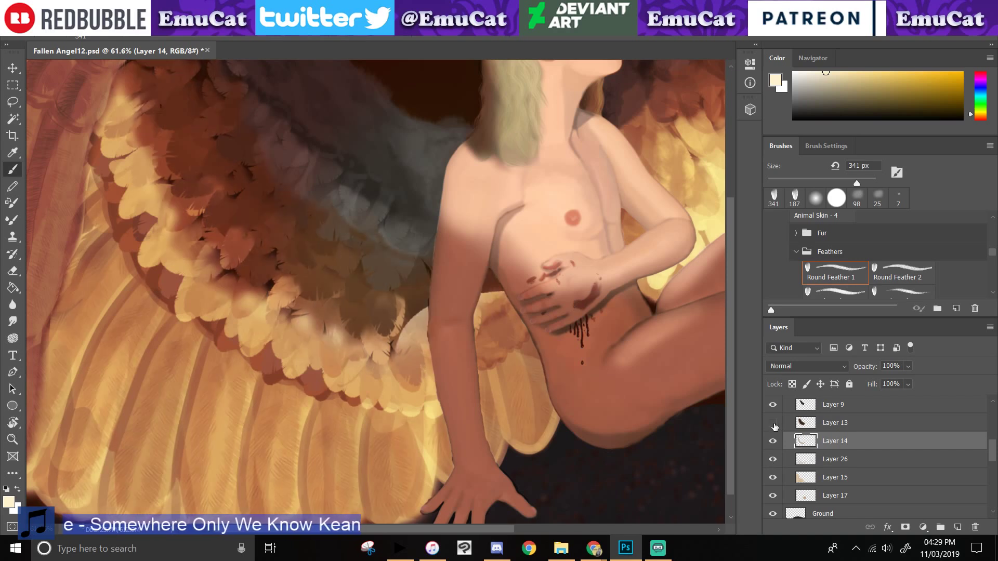
{"action": "left_click", "coordinate": [773, 422]}
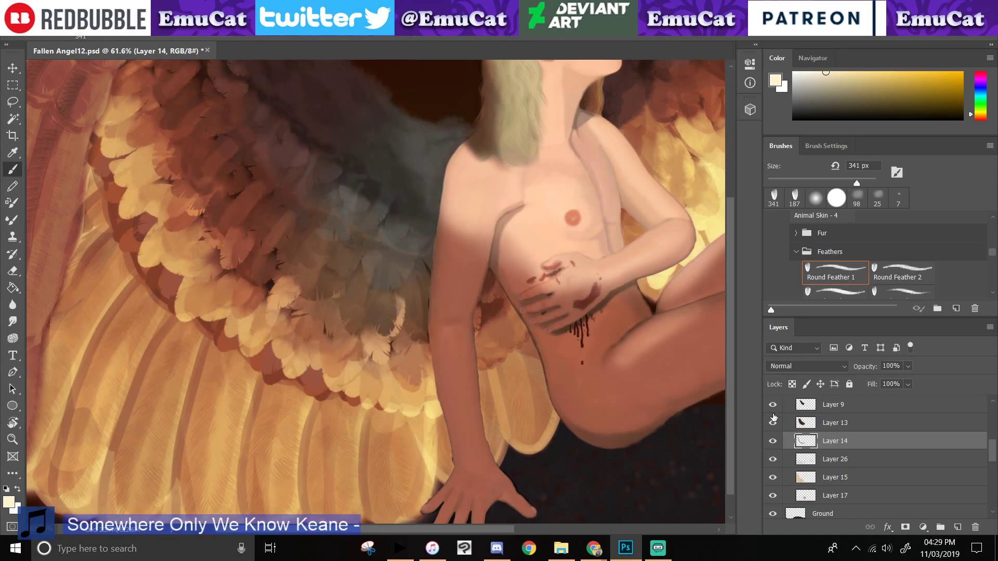
{"action": "left_click", "coordinate": [773, 459]}
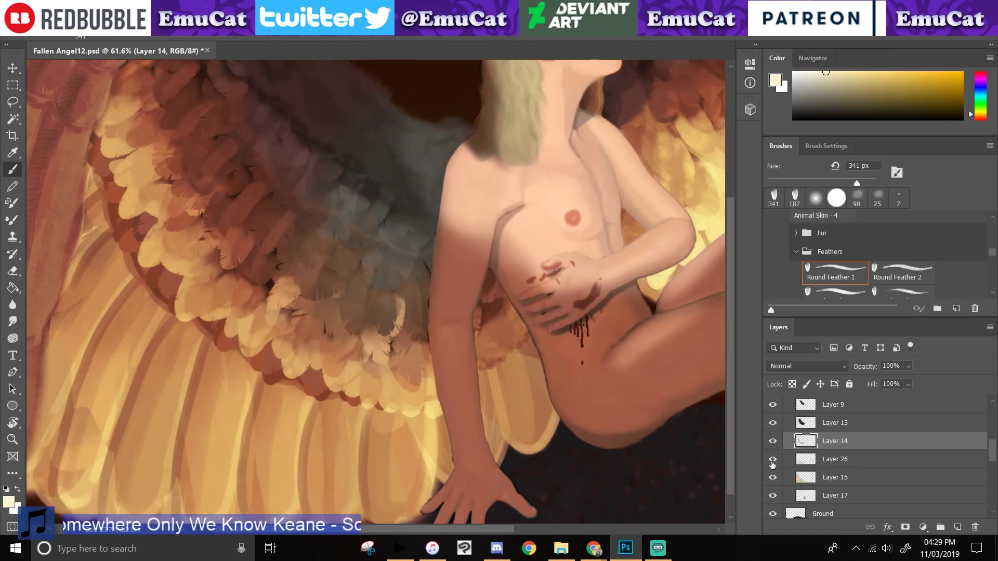
{"action": "left_click", "coordinate": [773, 460]}
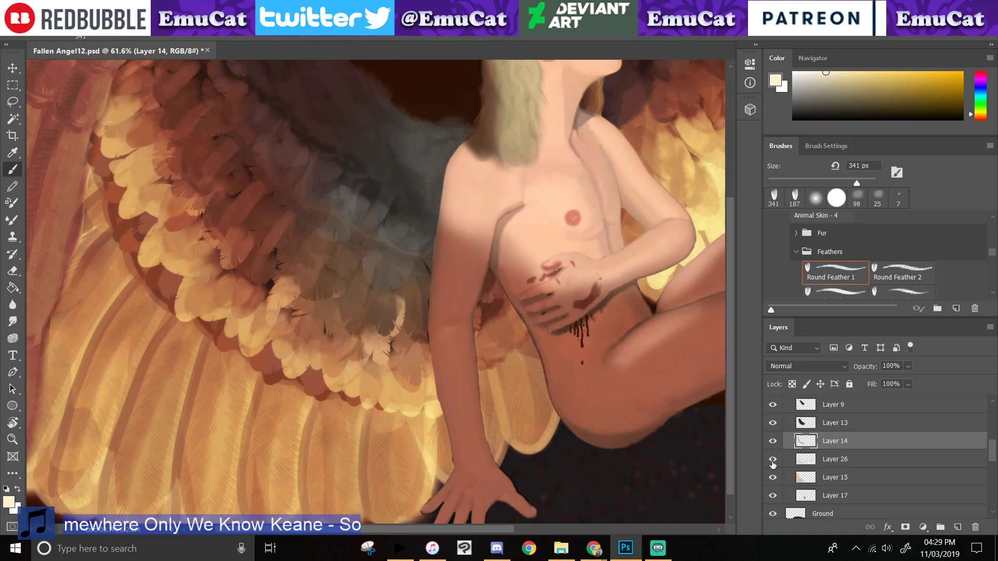
{"action": "left_click", "coordinate": [993, 402]}
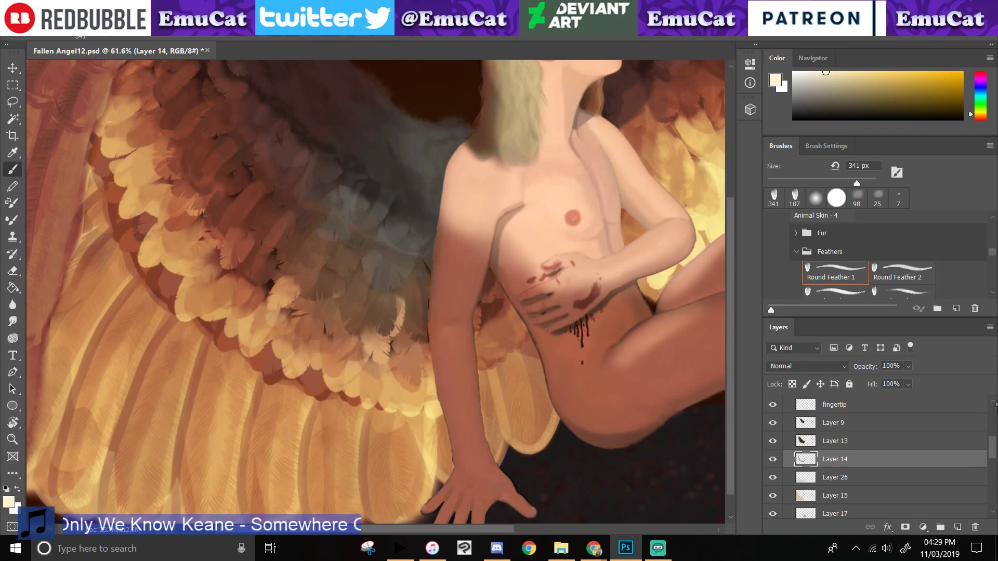
{"action": "scroll", "coordinate": [993, 403], "scroll_direction": "up", "scroll_amount": 3}
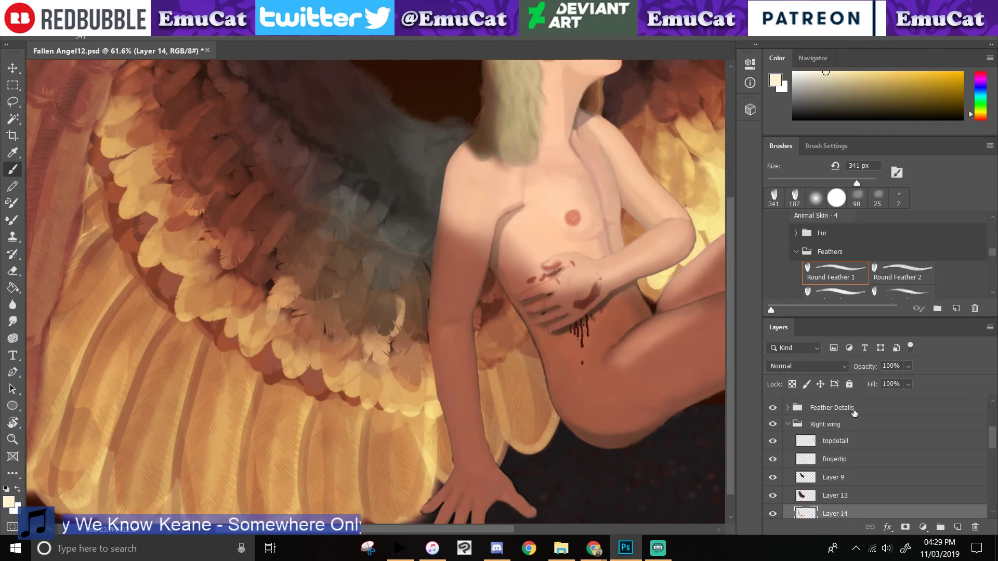
- Toggle the visibility of topdetail, fingertip, Layer 9 and Layer 13 in the Right wing group to check their content
{"action": "left_click", "coordinate": [773, 441]}
{"action": "left_click", "coordinate": [773, 441]}
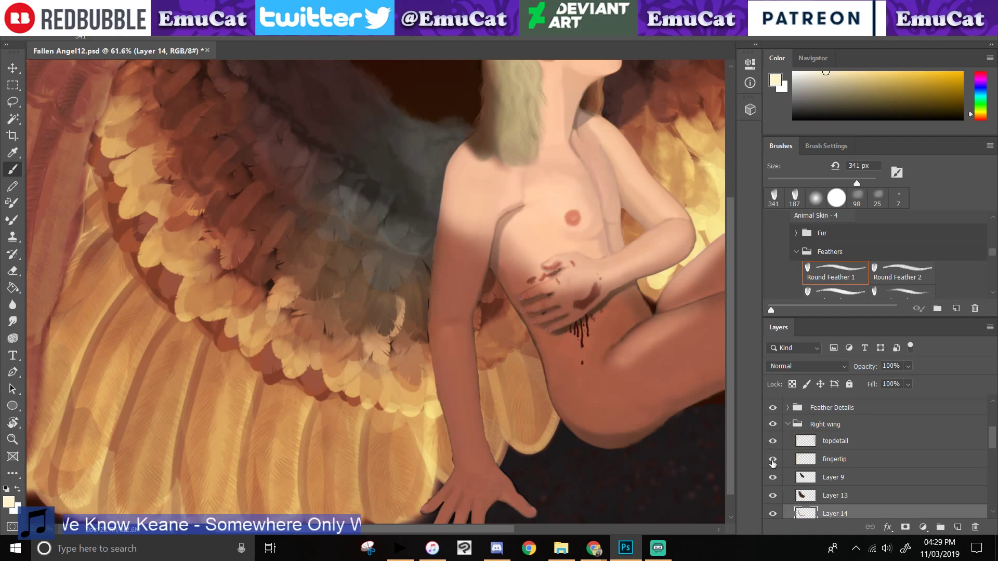
{"action": "left_click", "coordinate": [773, 460]}
{"action": "left_click", "coordinate": [773, 460]}
{"action": "left_click", "coordinate": [773, 479]}
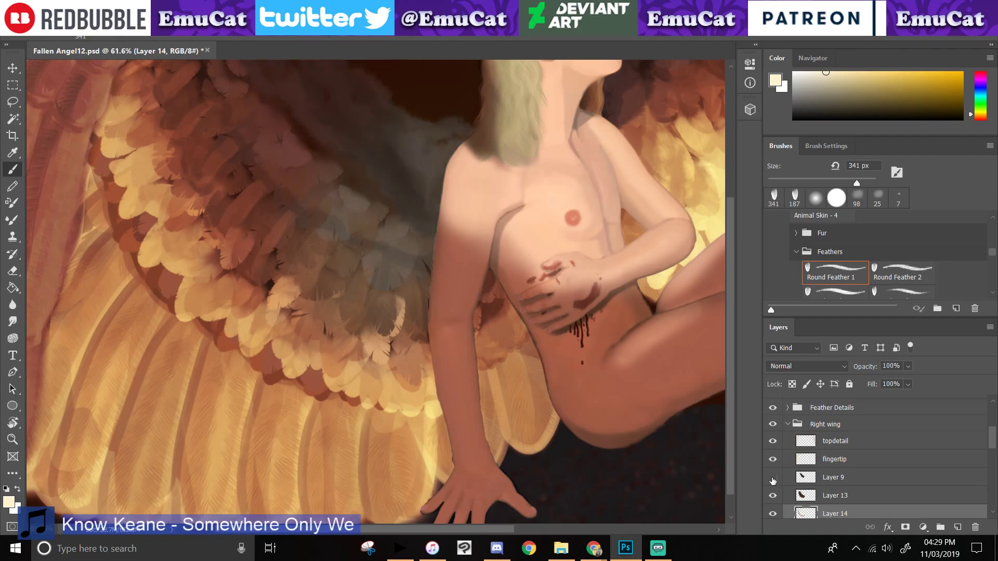
{"action": "left_click", "coordinate": [773, 479]}
{"action": "left_click", "coordinate": [773, 495]}
{"action": "left_click", "coordinate": [773, 498]}
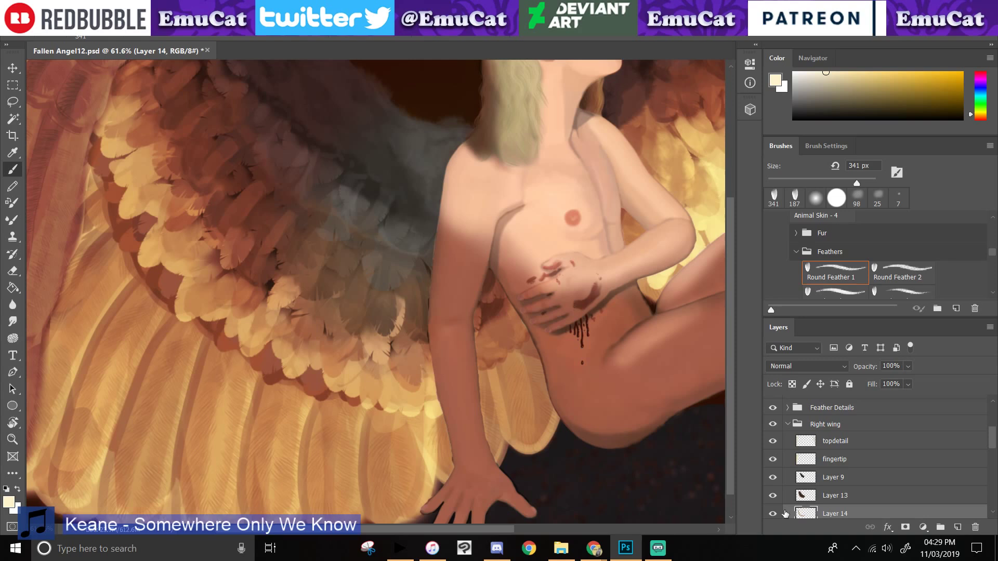
- Set the Round Feather 1 brush size to 437 px and test it on the lower wing feathers of Layer 14
{"action": "mouse_move", "coordinate": [437, 336]}
{"action": "left_mouse_down"}
{"action": "mouse_move", "coordinate": [247, 350]}
{"action": "mouse_move", "coordinate": [416, 342]}
{"action": "left_mouse_up"}
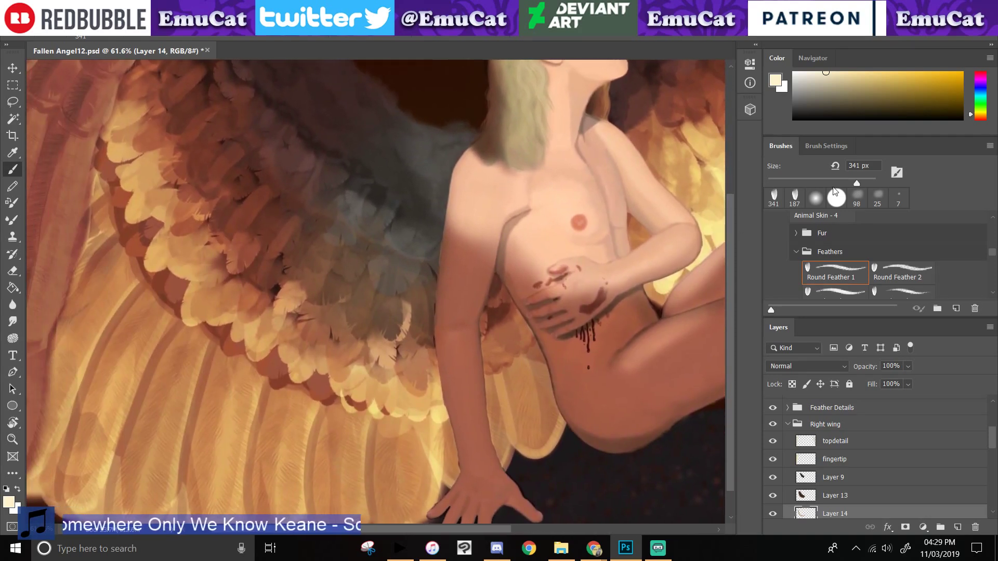
{"action": "left_click", "coordinate": [862, 183]}
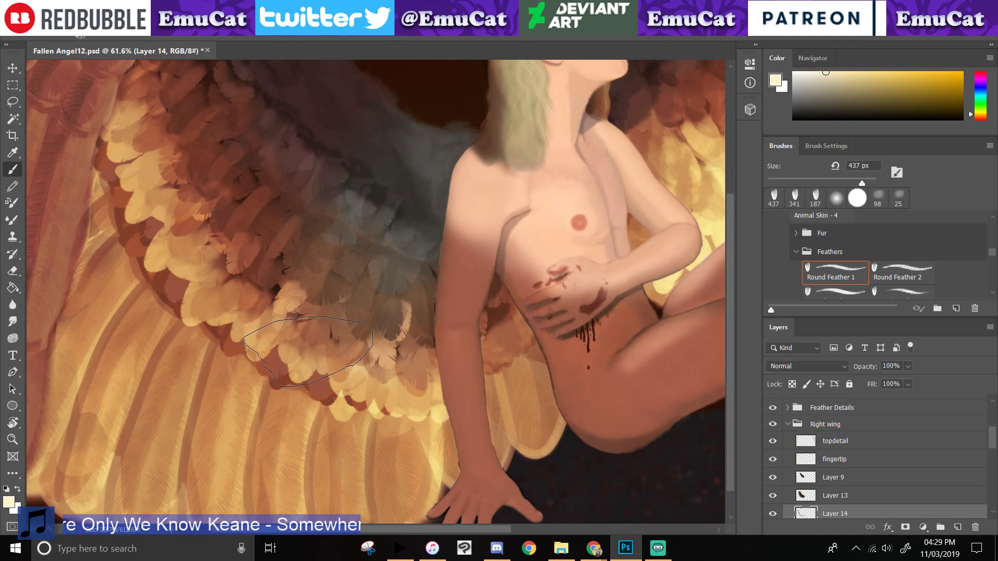
{"action": "left_click", "coordinate": [298, 374]}
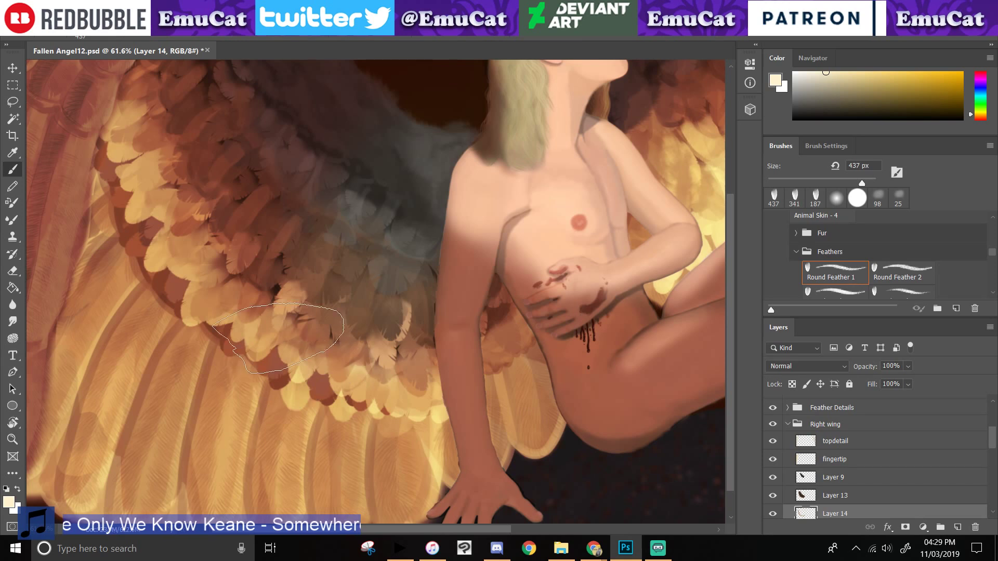
- Expand the Feather Details group, toggle the visibility of Layers 19 and 24 to check them, and select Layer 24
{"action": "left_click", "coordinate": [788, 407]}
{"action": "left_click", "coordinate": [773, 461]}
{"action": "left_click", "coordinate": [773, 461]}
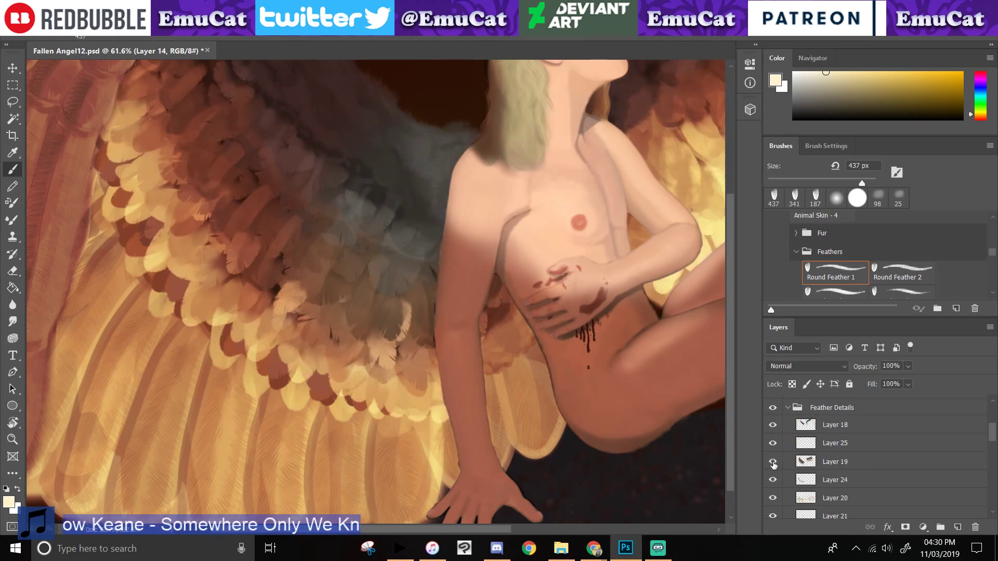
{"action": "left_click", "coordinate": [772, 481]}
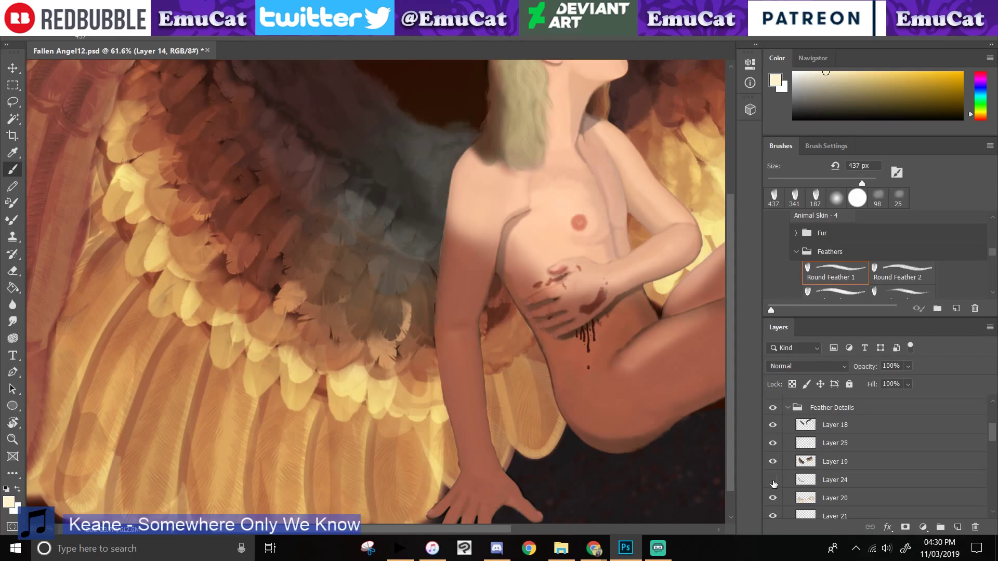
{"action": "left_click", "coordinate": [773, 480]}
{"action": "left_click", "coordinate": [834, 487]}
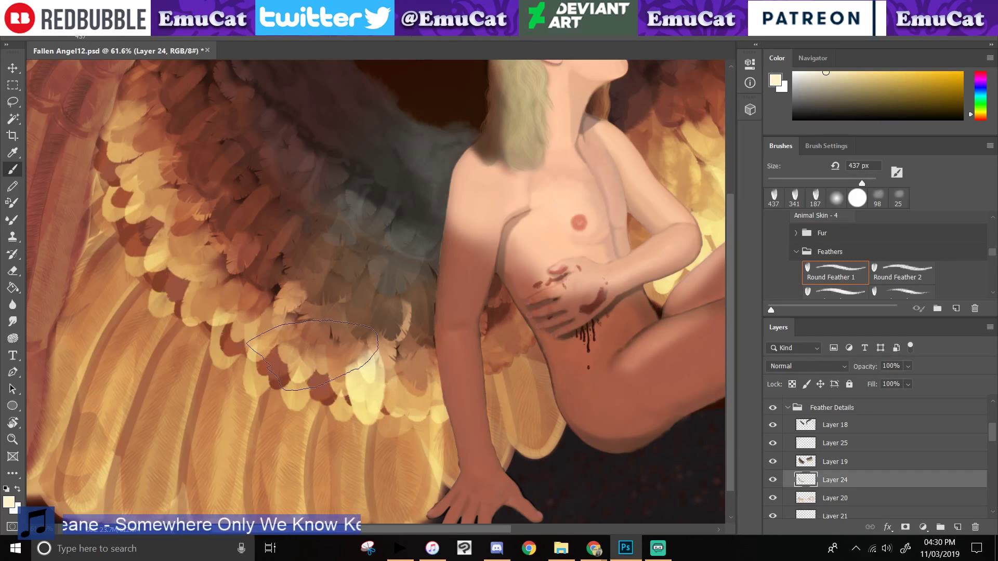
- Try pale cream Round Feather 1 dabs on Layer 24 over the lower wing feathers
{"action": "key", "text": "ctrl+z"}
{"action": "left_click", "coordinate": [319, 370]}
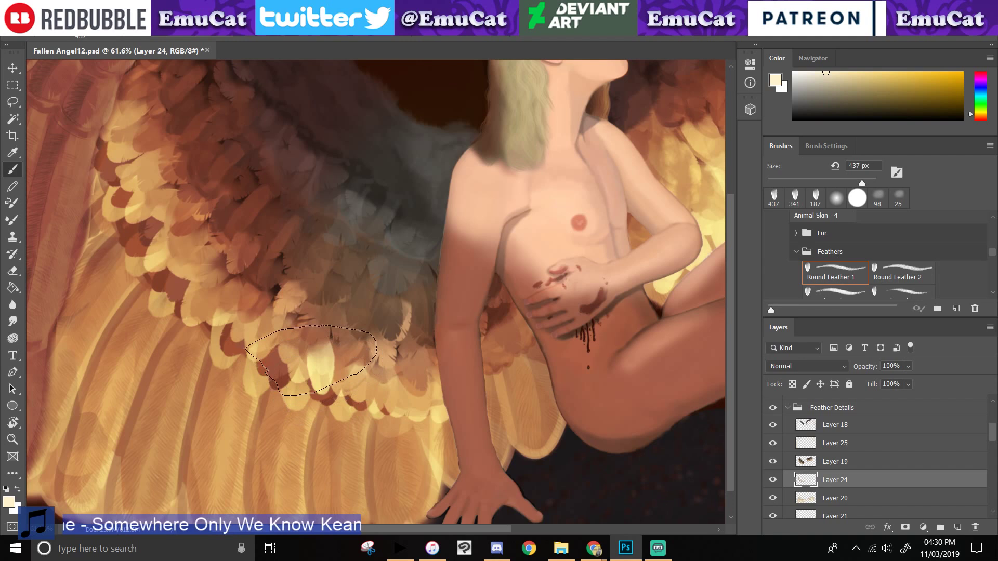
{"action": "left_click_drag", "start_coordinate": [317, 371], "coordinate": [308, 369]}
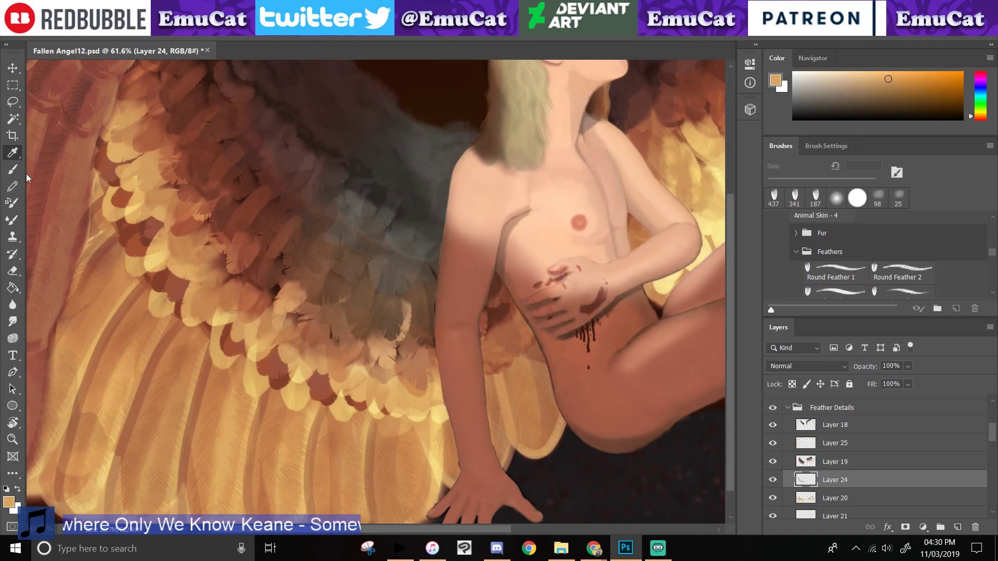
- Return to the Brush tool with the golden tan colour, lighten it slightly, and test dabs on the lower wing feathers
{"action": "left_click", "coordinate": [13, 170]}
{"action": "left_click", "coordinate": [321, 392]}
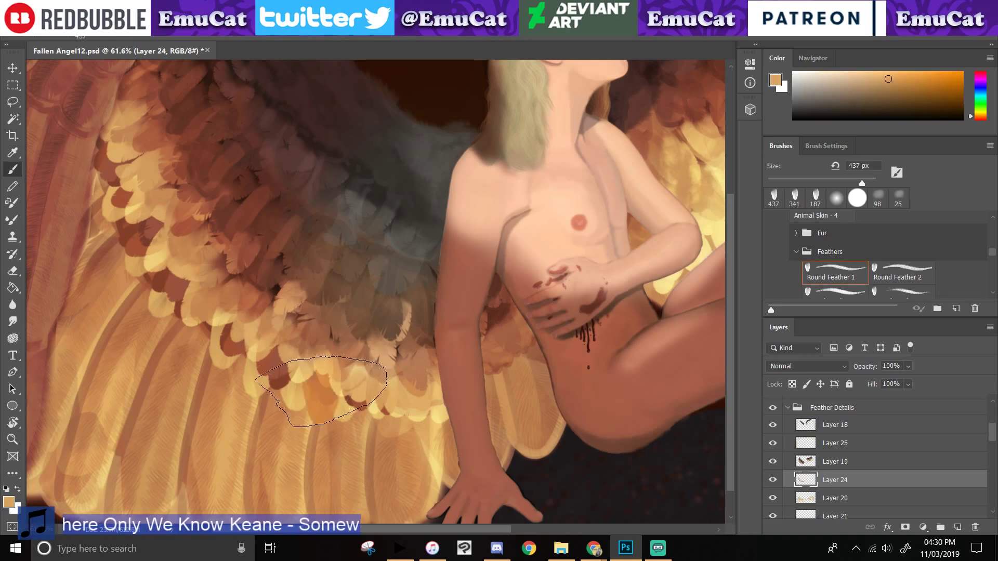
{"action": "key", "text": "ctrl+z"}
{"action": "left_click", "coordinate": [874, 76]}
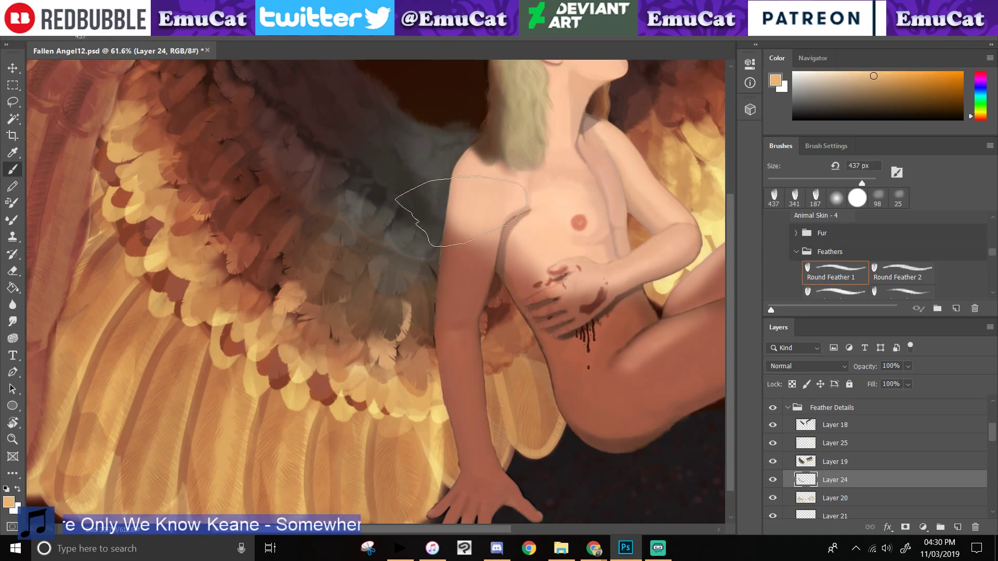
{"action": "left_click", "coordinate": [321, 395]}
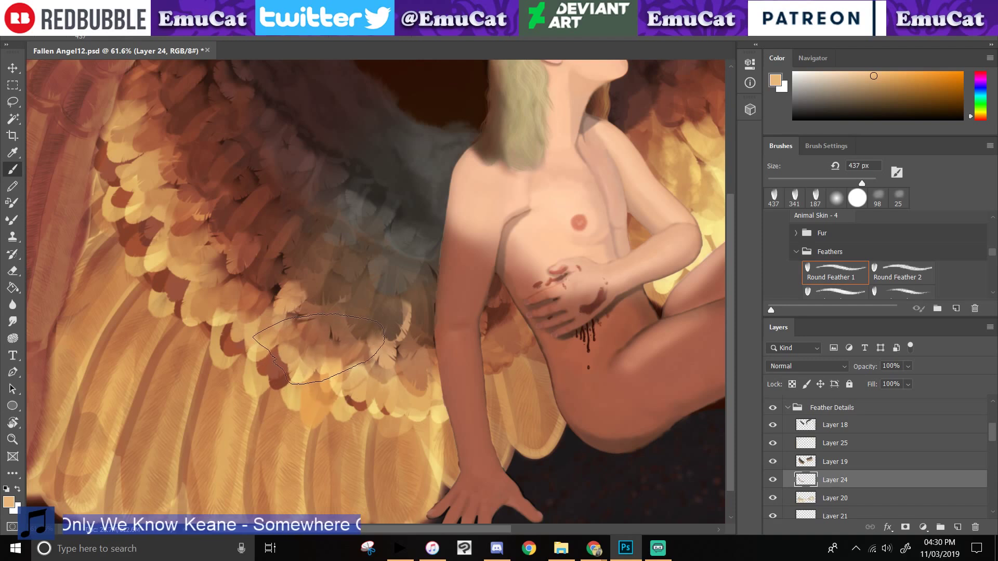
{"action": "key", "text": "ctrl+z"}
- Choose the Round Feather 2 brush at 404 px, test it on the lower feathers, and lighten the tan colour
{"action": "left_click", "coordinate": [902, 272]}
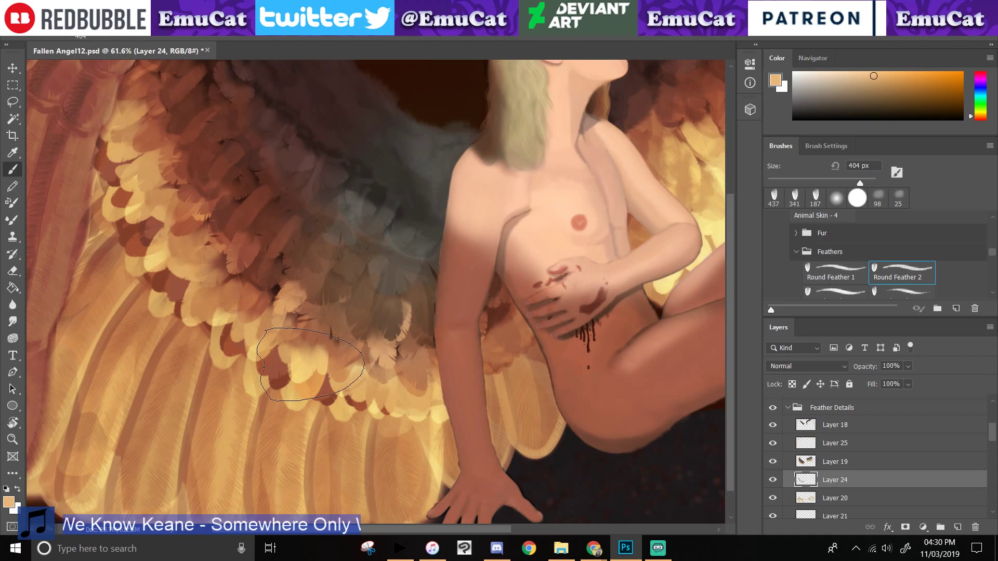
{"action": "left_click_drag", "start_coordinate": [311, 365], "coordinate": [308, 358]}
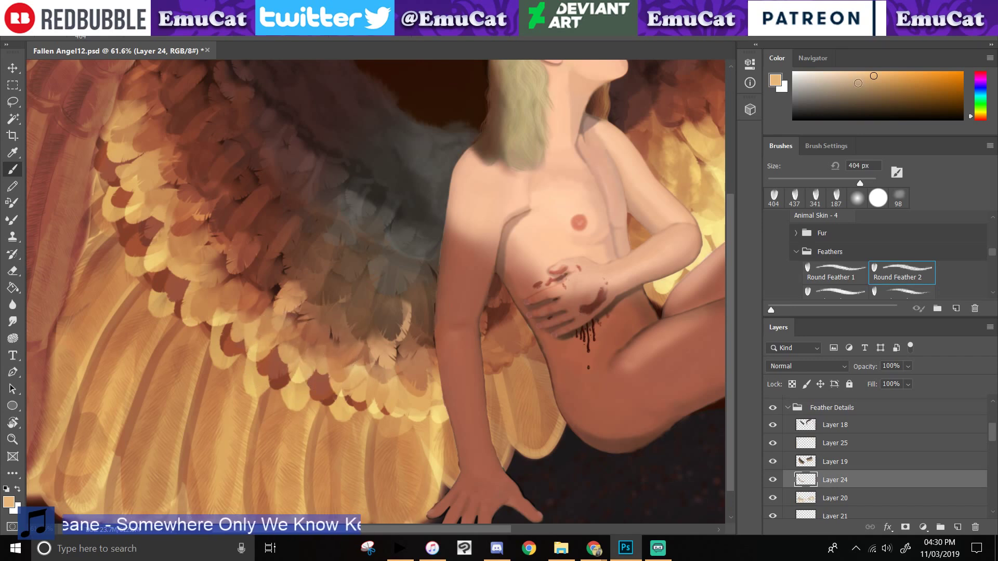
{"action": "left_click", "coordinate": [862, 75]}
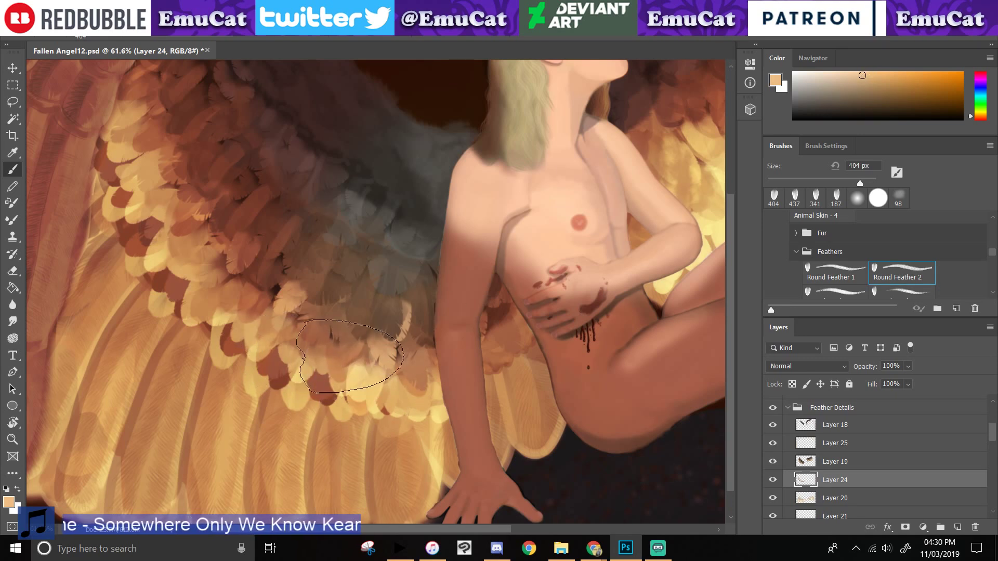
- Try single light tan Round Feather 2 dabs at several spots along the wing's pale feather edge, undoing each one
{"action": "key", "text": "ctrl+z"}
{"action": "left_click", "coordinate": [327, 392]}
{"action": "key", "text": "ctrl+z"}
{"action": "left_click", "coordinate": [337, 361]}
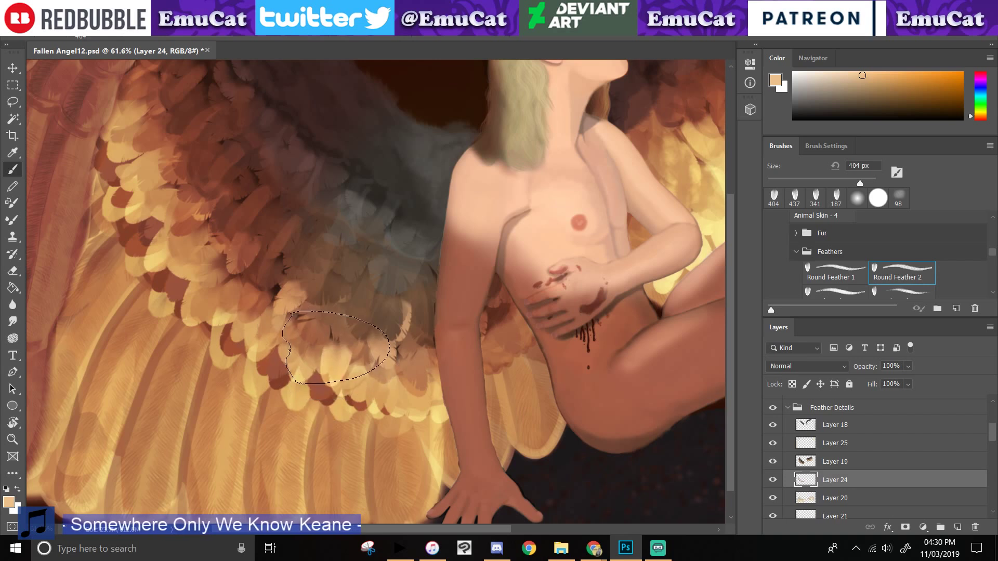
{"action": "key", "text": "ctrl+z"}
{"action": "left_click", "coordinate": [332, 374]}
{"action": "key", "text": "ctrl+z"}
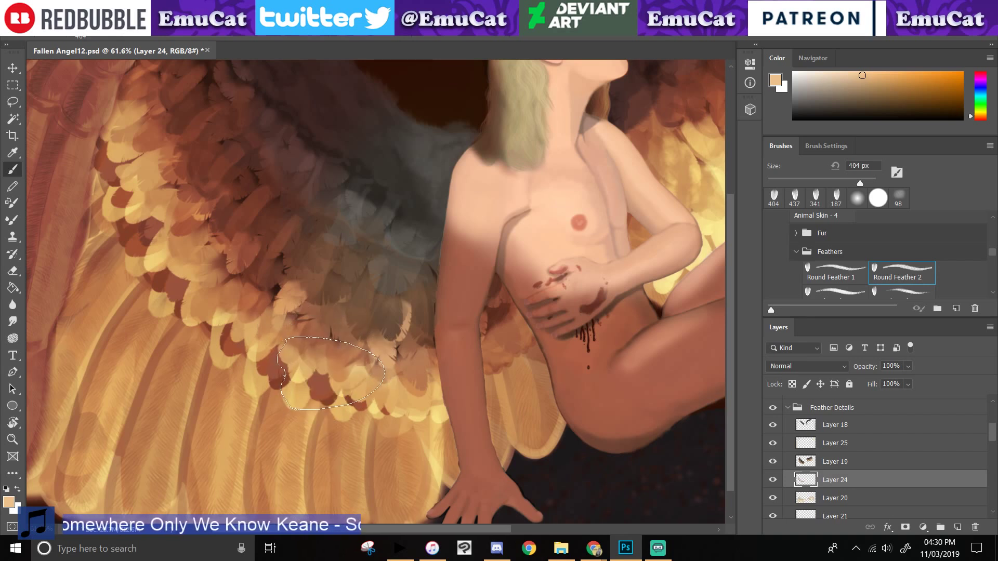
{"action": "left_click", "coordinate": [330, 375]}
{"action": "key", "text": "ctrl+z"}
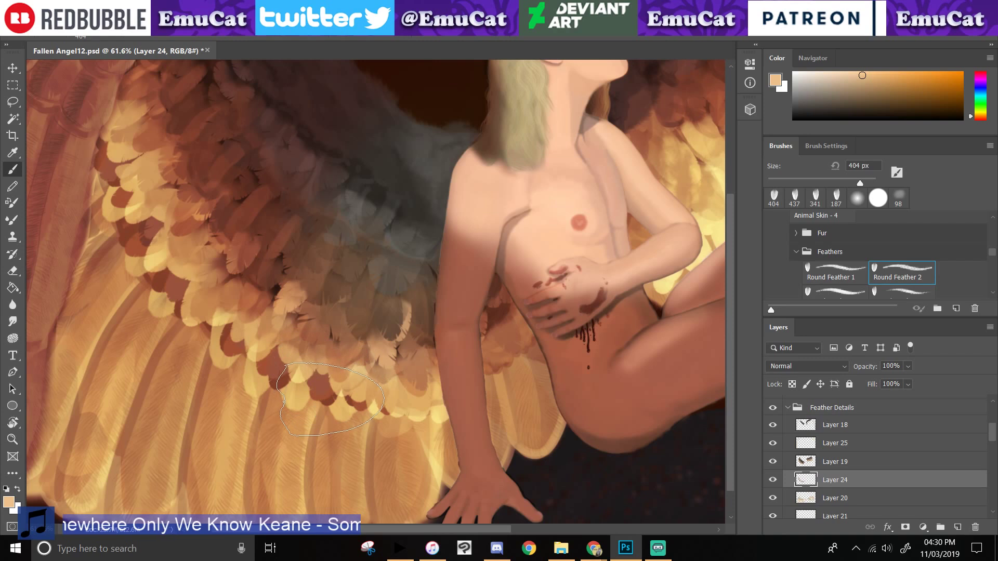
{"action": "left_click", "coordinate": [335, 378]}
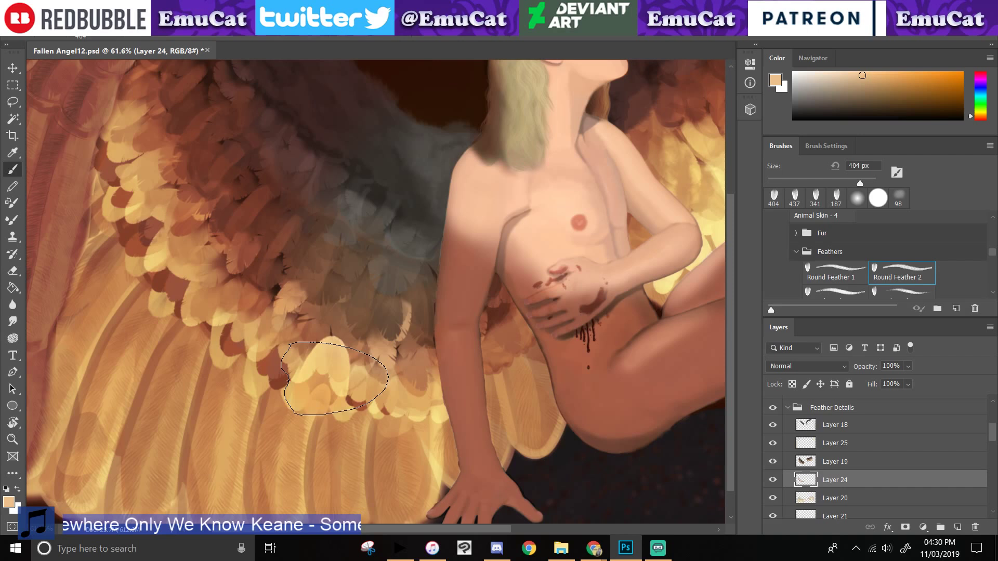
{"action": "key", "text": "ctrl+z"}
{"action": "left_click", "coordinate": [144, 194]}
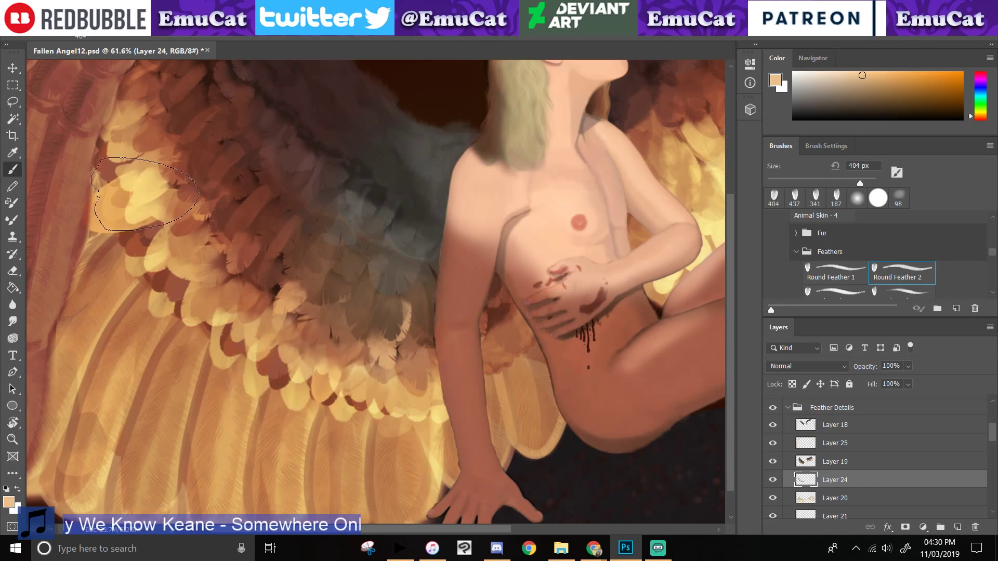
{"action": "key", "text": "ctrl+z"}
- Paint a row of light tan feathers on Layer 24 along the wing's pale feather edge, from its upper end to the arm
{"action": "left_click", "coordinate": [153, 136]}
{"action": "left_click", "coordinate": [138, 157]}
{"action": "left_click", "coordinate": [145, 206]}
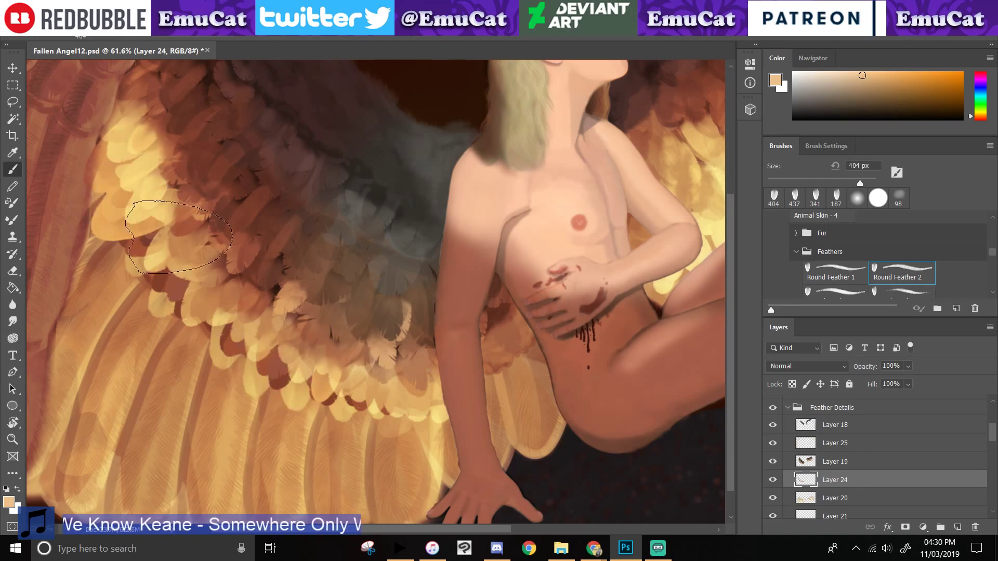
{"action": "left_click", "coordinate": [181, 256]}
{"action": "left_click", "coordinate": [202, 298]}
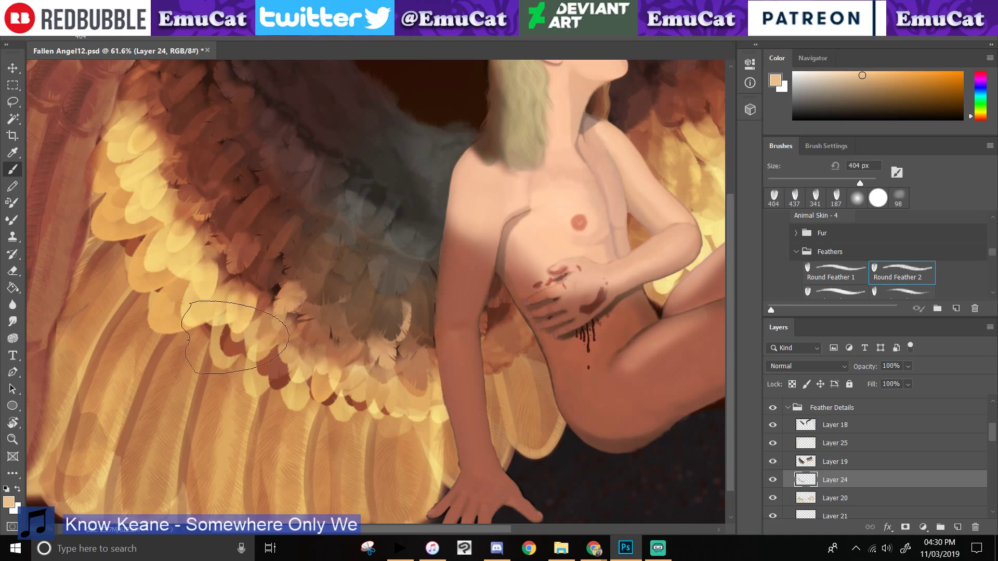
{"action": "left_click", "coordinate": [235, 338]}
{"action": "left_click", "coordinate": [282, 357]}
{"action": "left_click", "coordinate": [332, 380]}
{"action": "left_click", "coordinate": [392, 374]}
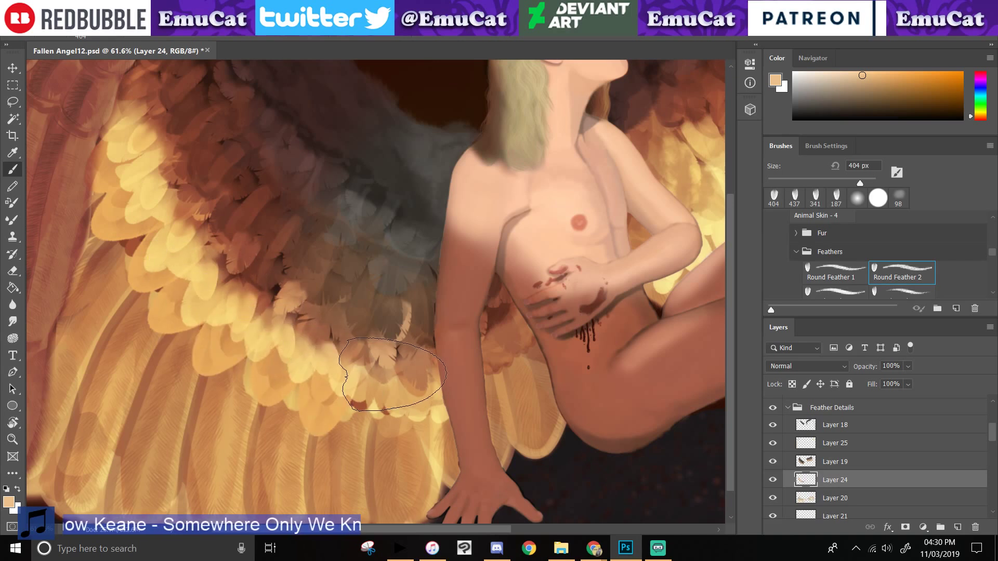
{"action": "left_click", "coordinate": [401, 375]}
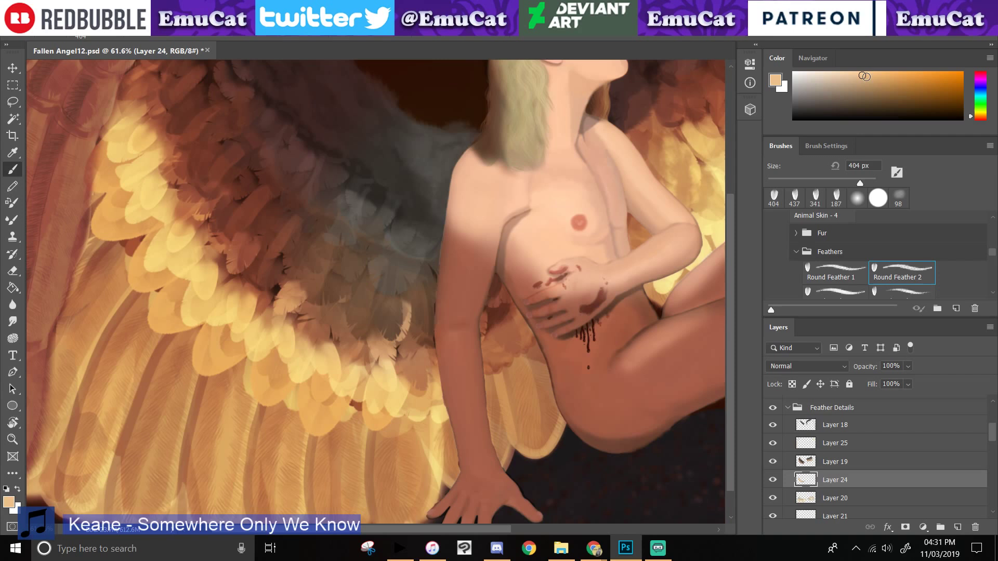
- Darken the brush colour to a medium brown and test dabs on the upper pale feathers, undoing them
{"action": "left_click_drag", "start_coordinate": [864, 76], "coordinate": [885, 89]}
{"action": "left_click", "coordinate": [162, 186]}
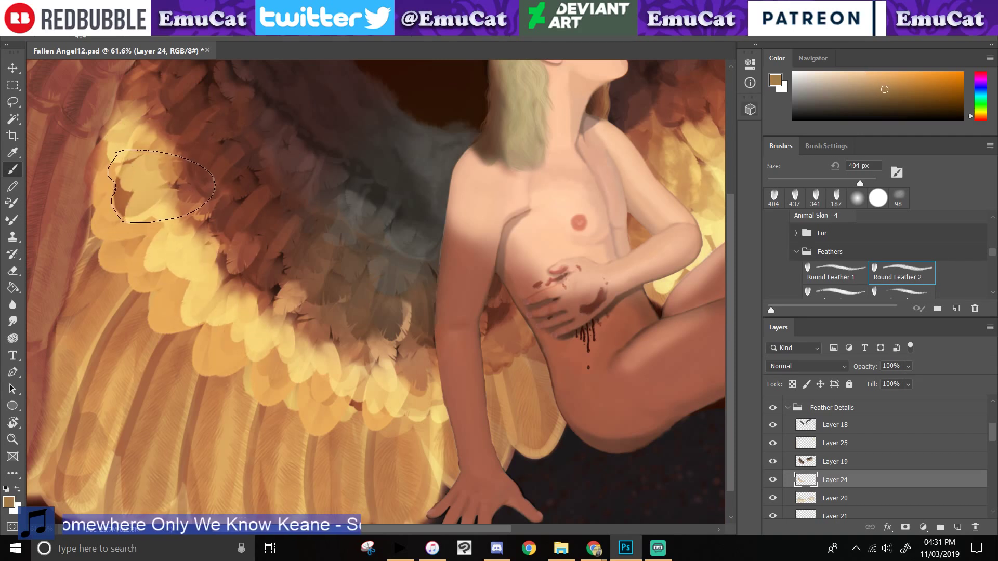
{"action": "key", "text": "ctrl+z"}
{"action": "left_click", "coordinate": [137, 163]}
{"action": "key", "text": "ctrl+z"}
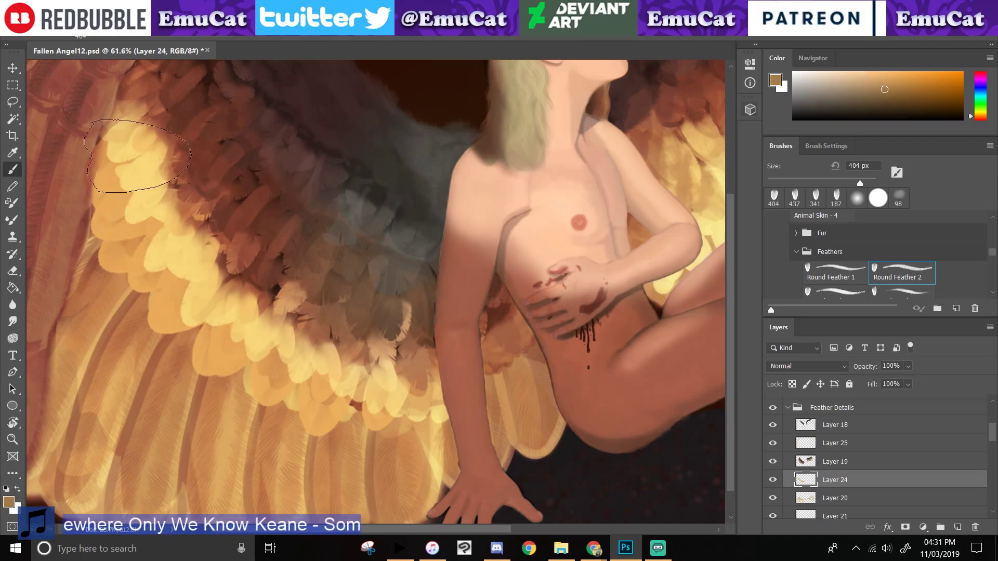
- Paint a row of medium brown feathers on Layer 24 between the pale and tan feathers, from the upper end to the arm
{"action": "left_click", "coordinate": [133, 158]}
{"action": "left_click", "coordinate": [170, 211]}
{"action": "left_click", "coordinate": [191, 262]}
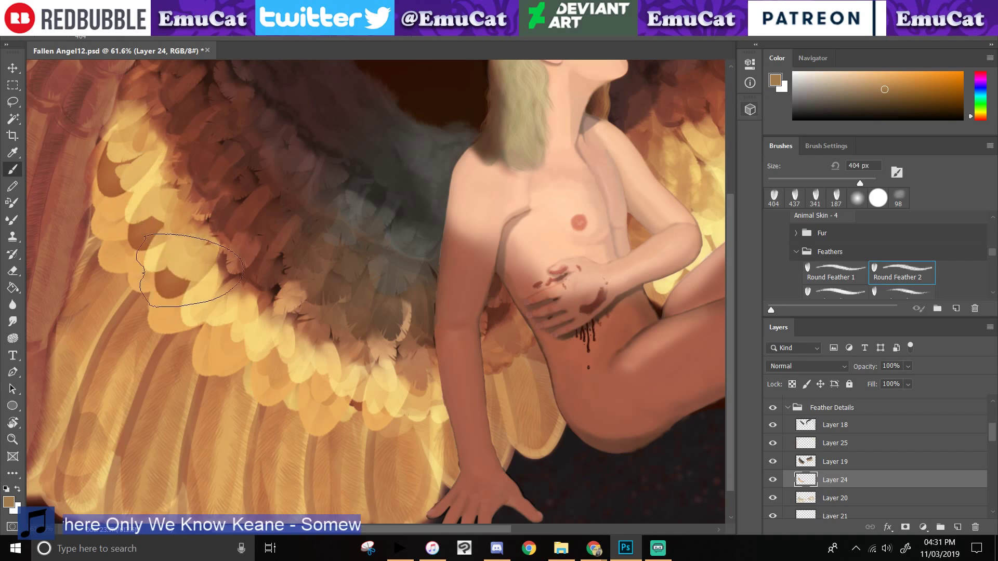
{"action": "left_click", "coordinate": [223, 293]}
{"action": "left_click", "coordinate": [260, 317]}
{"action": "left_click", "coordinate": [291, 344]}
{"action": "left_click", "coordinate": [322, 369]}
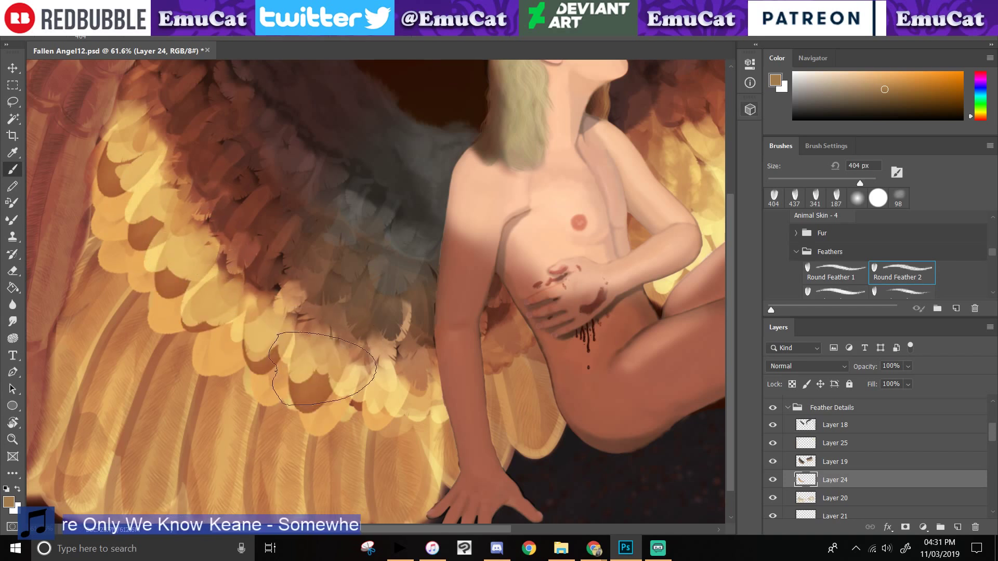
{"action": "left_click", "coordinate": [377, 382]}
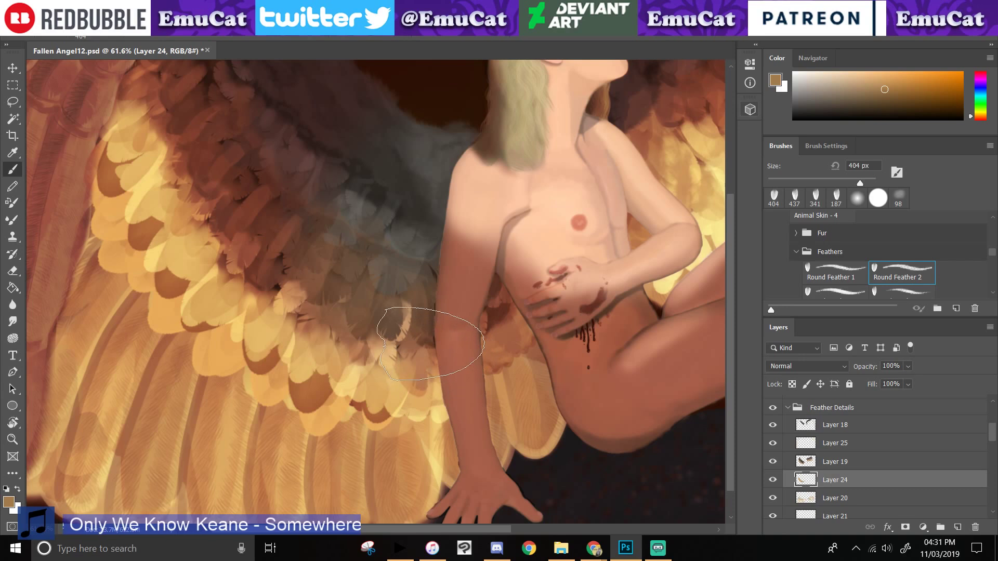
{"action": "left_click", "coordinate": [223, 335]}
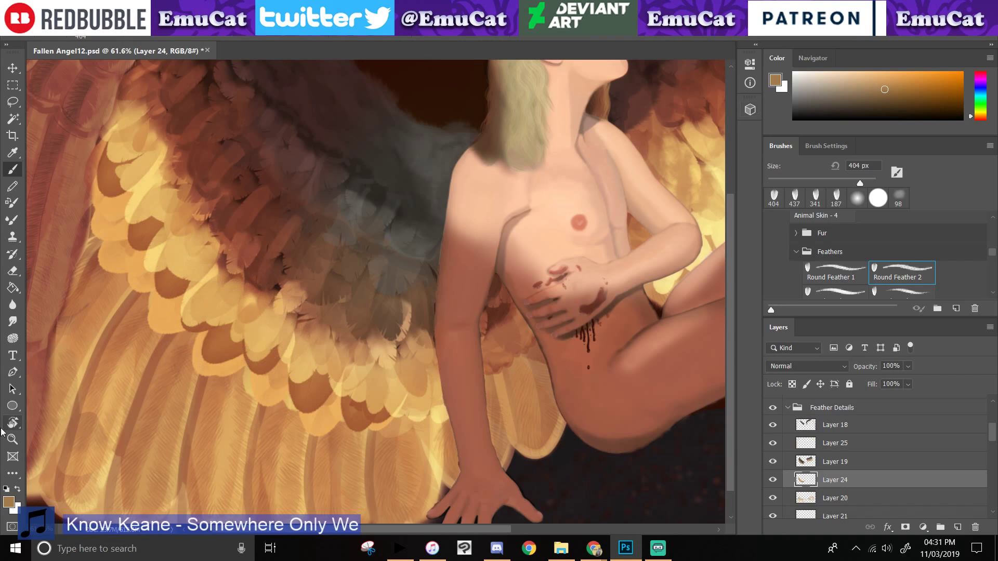
- Sample the light yellow of the opposite wing's feathers as the brush colour and lighten it to a pale cream
{"action": "left_click", "coordinate": [13, 440]}
{"action": "mouse_move", "coordinate": [166, 461]}
{"action": "left_mouse_down"}
{"action": "mouse_move", "coordinate": [123, 457]}
{"action": "mouse_move", "coordinate": [144, 467]}
{"action": "left_mouse_up"}
{"action": "left_click", "coordinate": [13, 153]}
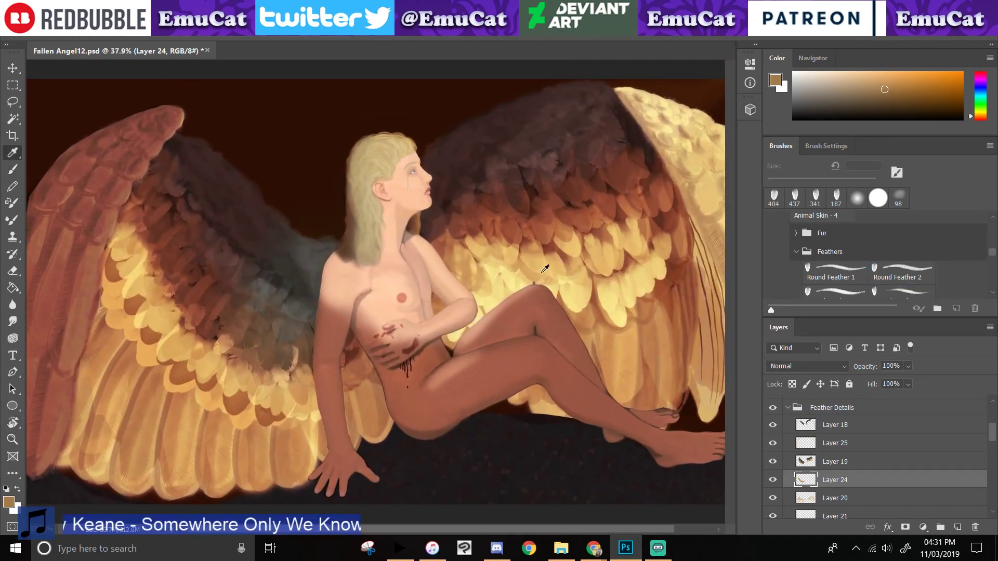
{"action": "left_click", "coordinate": [518, 278]}
{"action": "left_click", "coordinate": [13, 170]}
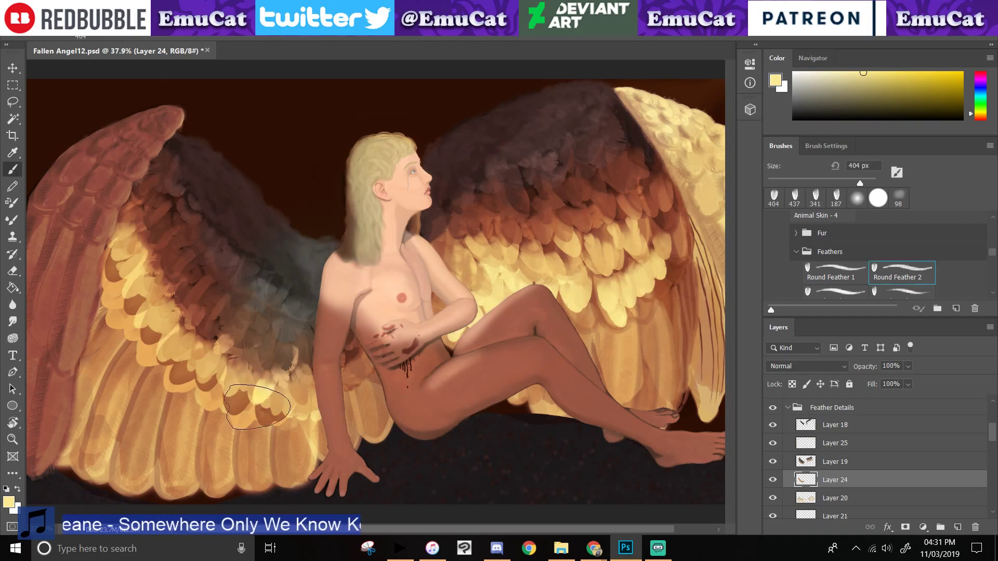
{"action": "left_click", "coordinate": [836, 74]}
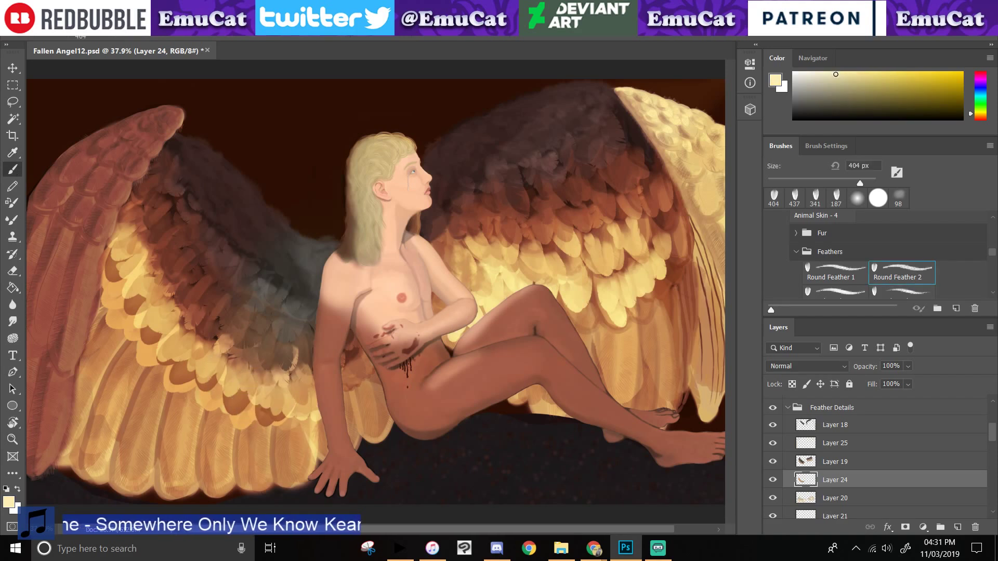
- Test sampled tan, reddish brown and pale peach brush colours on the lower pale feathers, undoing the test strokes
{"action": "left_click_drag", "start_coordinate": [836, 74], "coordinate": [835, 73]}
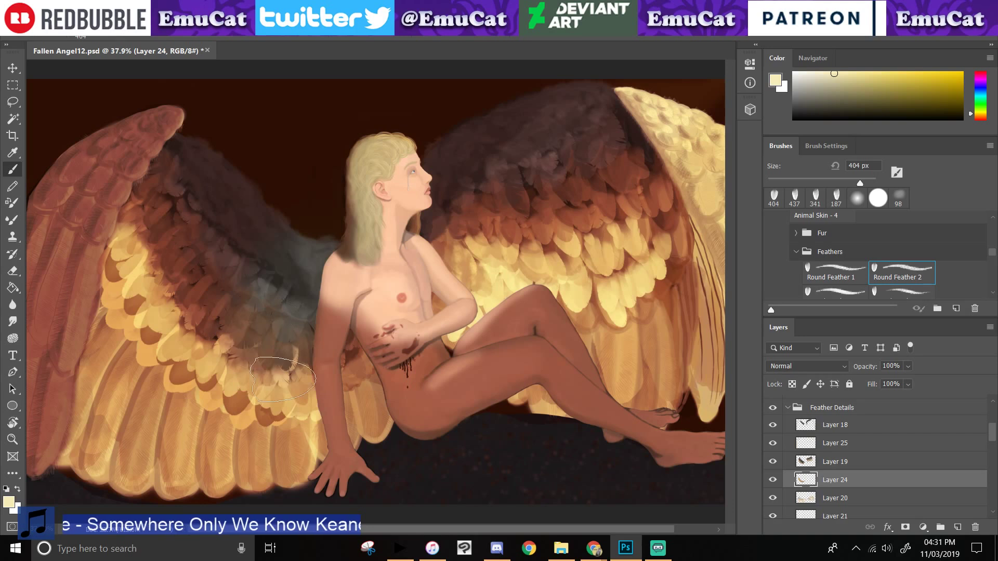
{"action": "left_click", "coordinate": [282, 379], "text": "alt"}
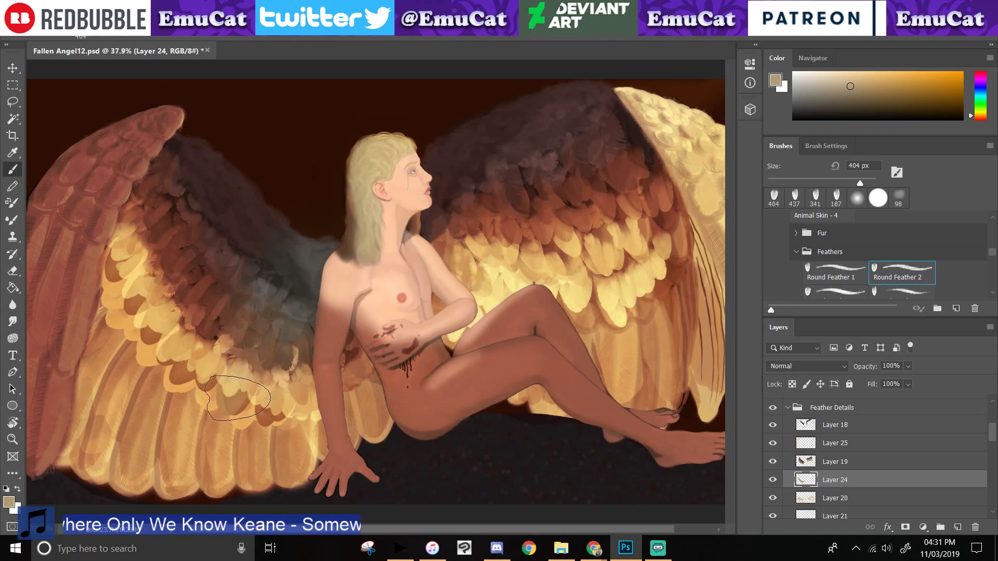
{"action": "left_click", "coordinate": [212, 373]}
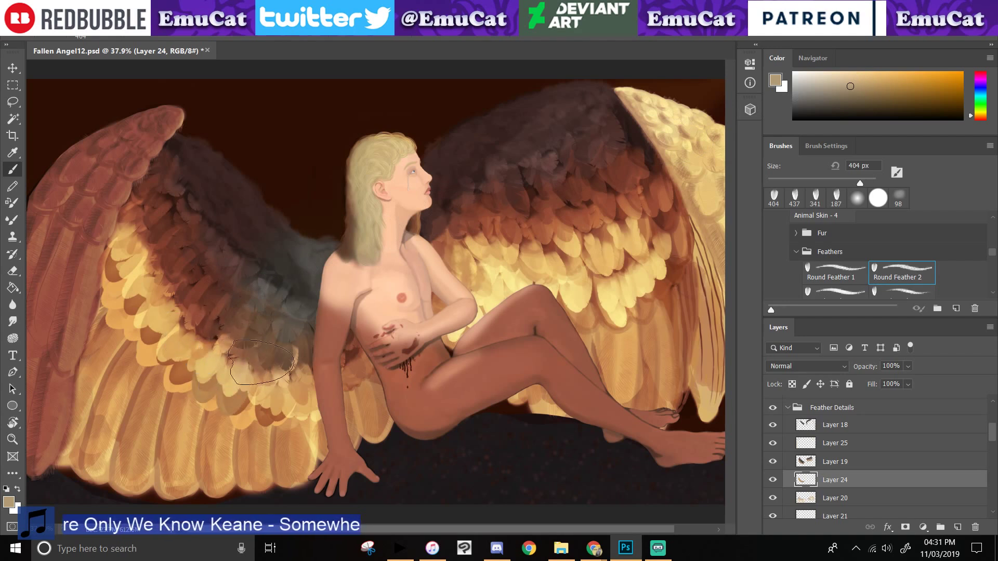
{"action": "key", "text": "ctrl+z"}
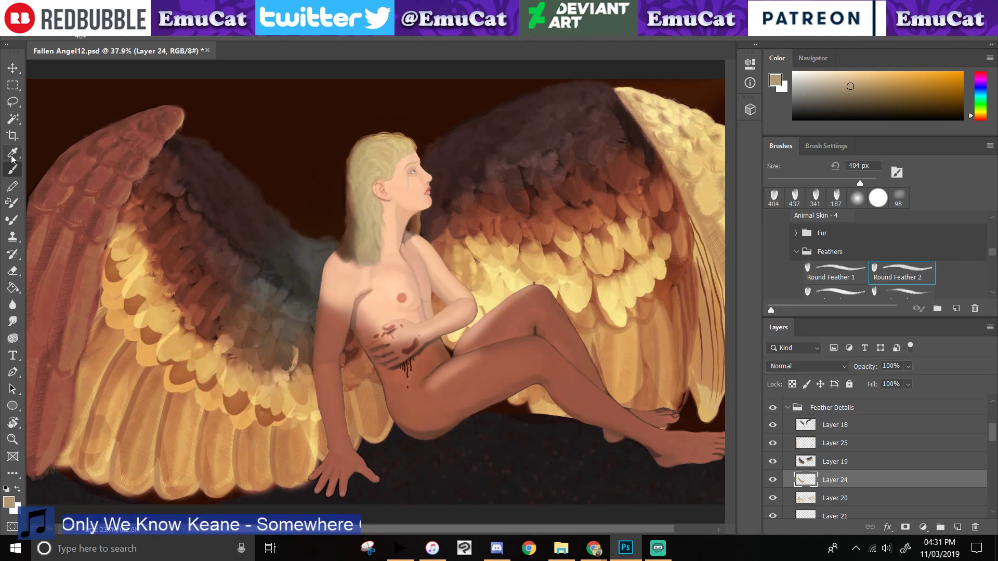
{"action": "left_click", "coordinate": [12, 153]}
{"action": "left_click", "coordinate": [104, 325]}
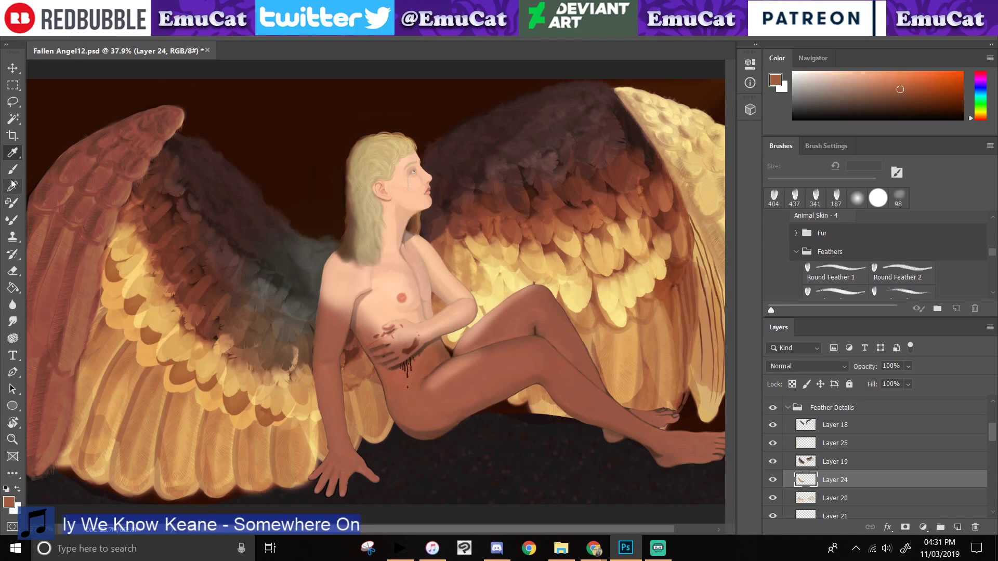
{"action": "key", "text": "b"}
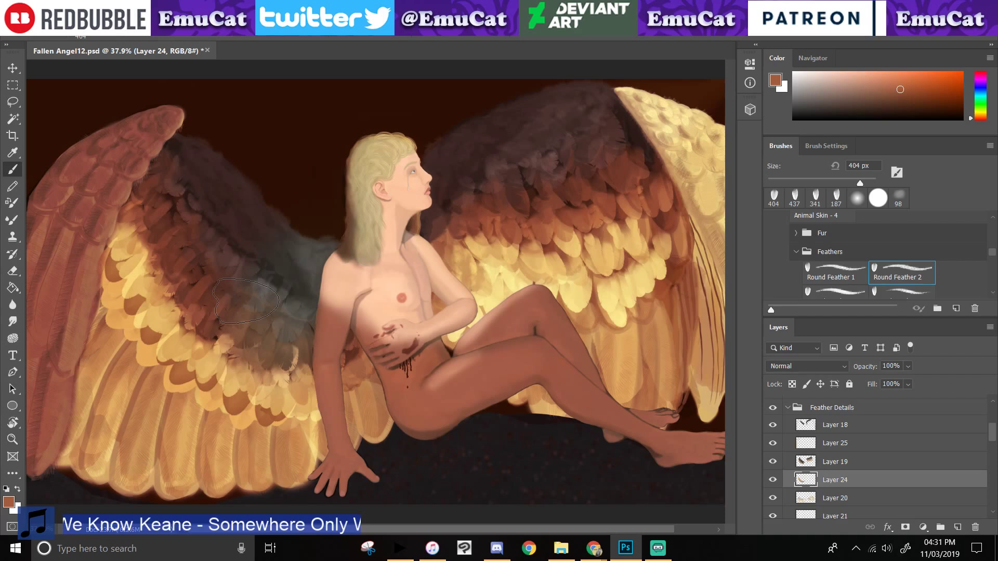
{"action": "left_click", "coordinate": [265, 393], "text": "alt"}
{"action": "mouse_move", "coordinate": [261, 392]}
{"action": "left_mouse_down"}
{"action": "mouse_move", "coordinate": [253, 407]}
{"action": "mouse_move", "coordinate": [222, 391]}
{"action": "left_mouse_up"}
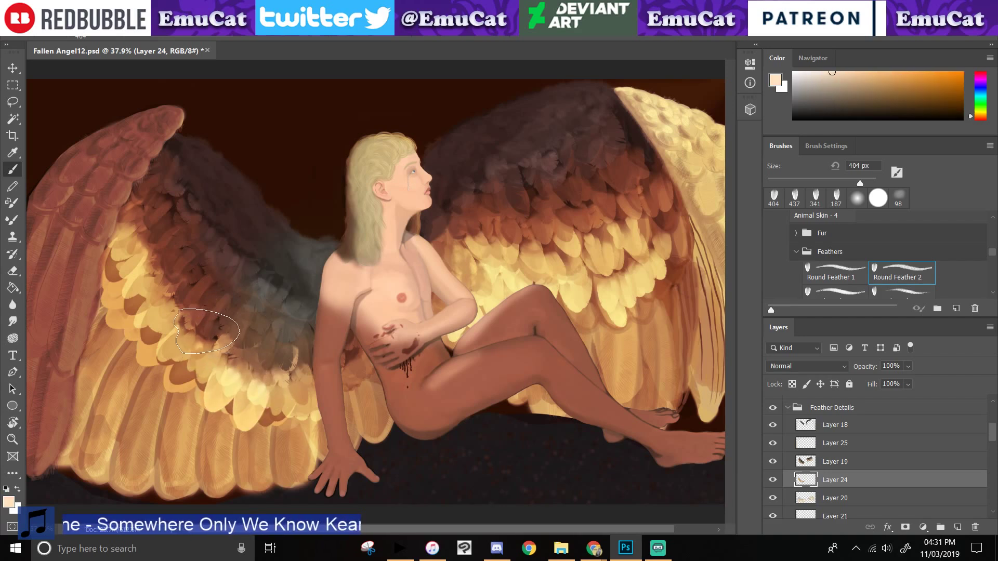
{"action": "key", "text": "ctrl+z"}
{"action": "key", "text": "ctrl+z"}
- Set the brush colour to a light orange-tan and paint feathers on Layer 24 along the wing's lower feather row, continuing past the arm
{"action": "left_click", "coordinate": [865, 77]}
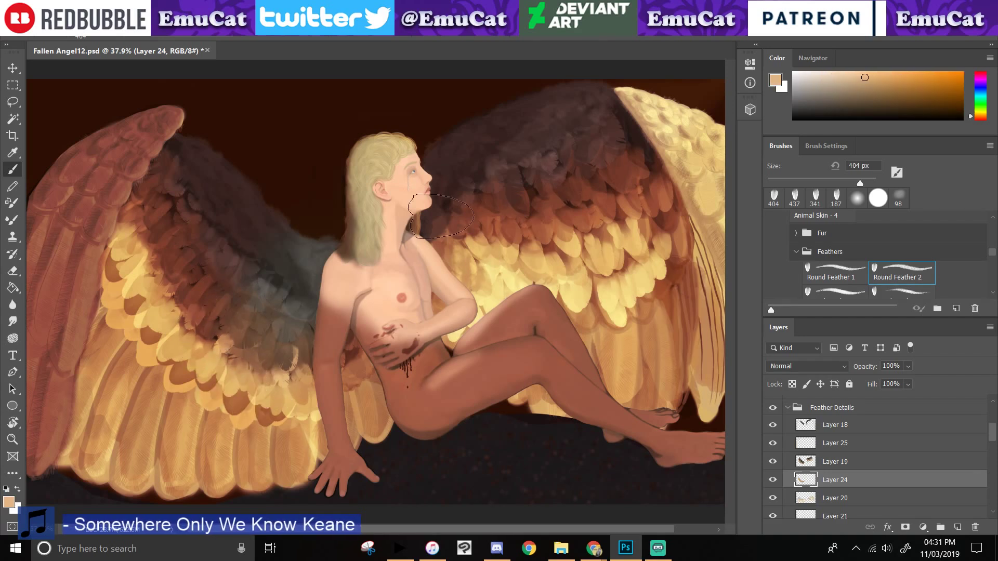
{"action": "mouse_move", "coordinate": [263, 384]}
{"action": "left_mouse_down"}
{"action": "mouse_move", "coordinate": [241, 362]}
{"action": "mouse_move", "coordinate": [226, 388]}
{"action": "left_mouse_up"}
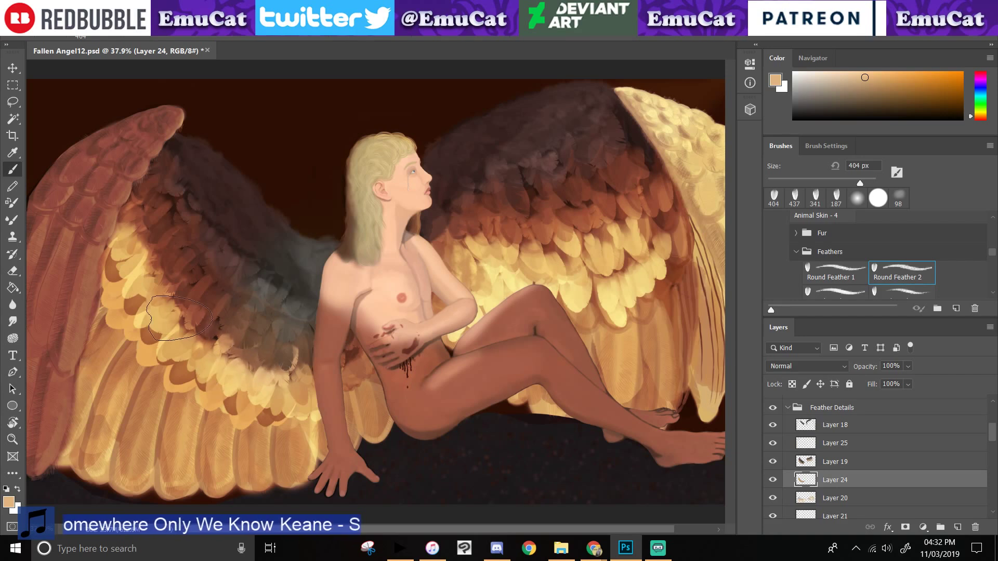
{"action": "left_click_drag", "start_coordinate": [300, 387], "coordinate": [298, 398]}
{"action": "left_click_drag", "start_coordinate": [348, 373], "coordinate": [346, 384]}
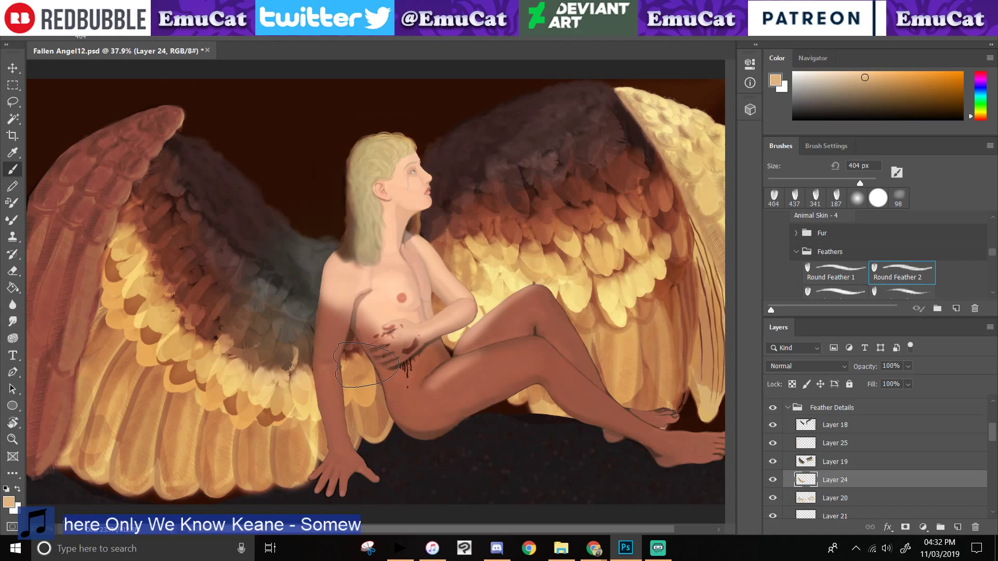
- Sample muted brown and tan tones from the painted feathers and dab more feathers beside the arm and along the lower row
{"action": "left_click", "coordinate": [358, 358], "text": "alt"}
{"action": "left_click", "coordinate": [357, 366]}
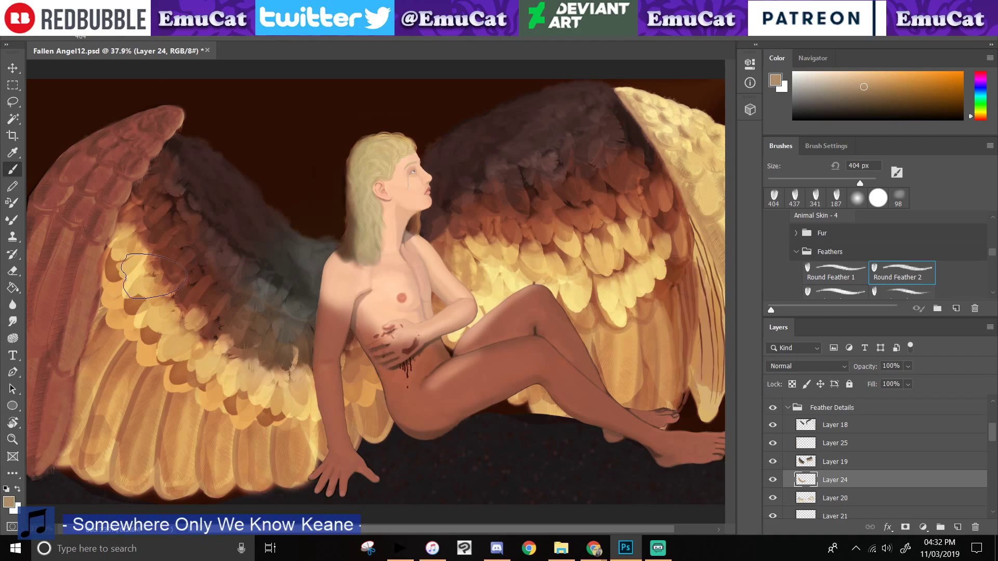
{"action": "left_click", "coordinate": [275, 377], "text": "alt"}
{"action": "left_click", "coordinate": [285, 427]}
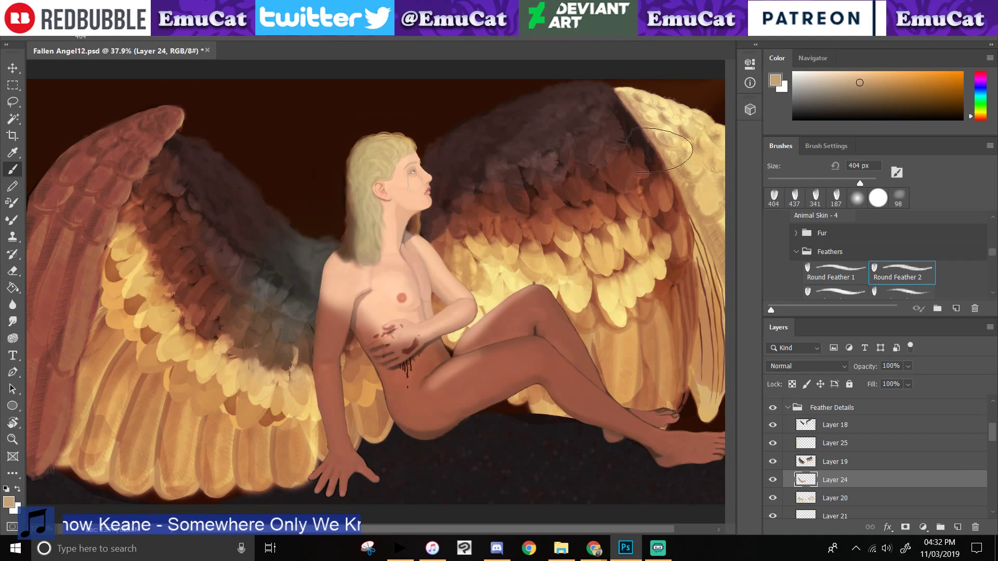
- Lighten the brush colour to a light tan, paint feathers over the remaining dark brown ones up to the arm, and save the file
{"action": "left_click", "coordinate": [853, 80]}
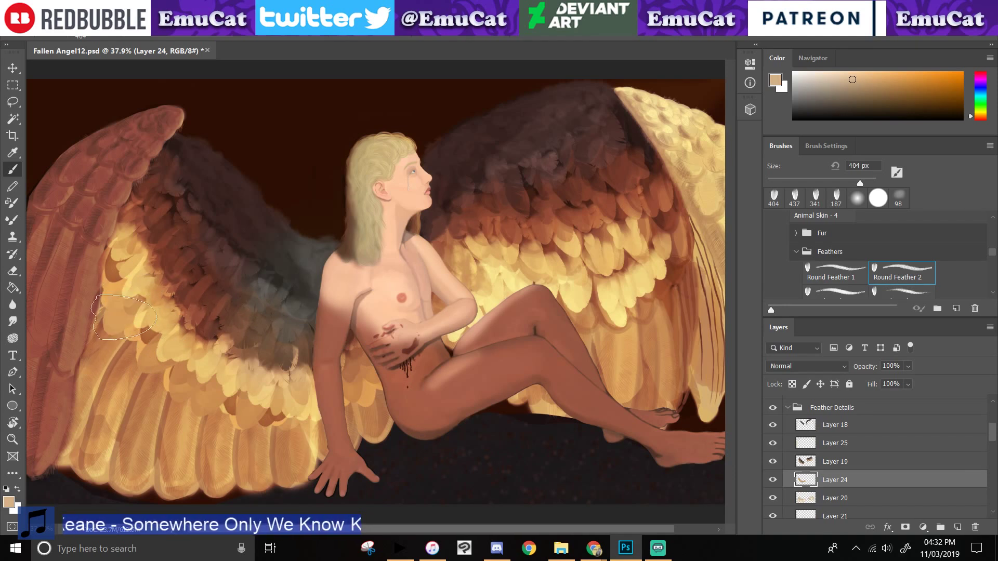
{"action": "left_click", "coordinate": [142, 339]}
{"action": "left_click", "coordinate": [165, 375]}
{"action": "left_click", "coordinate": [199, 391]}
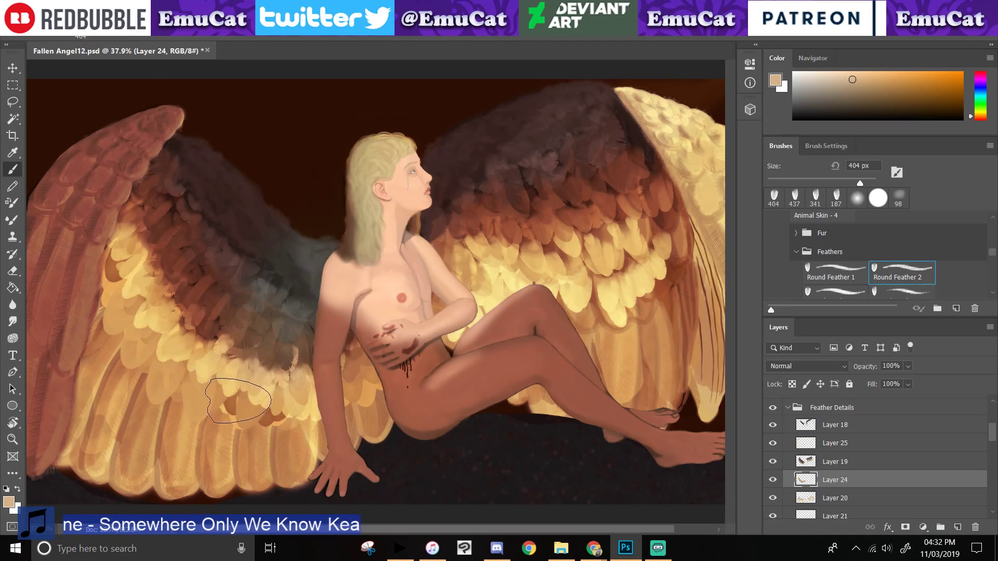
{"action": "left_click_drag", "start_coordinate": [238, 401], "coordinate": [315, 395]}
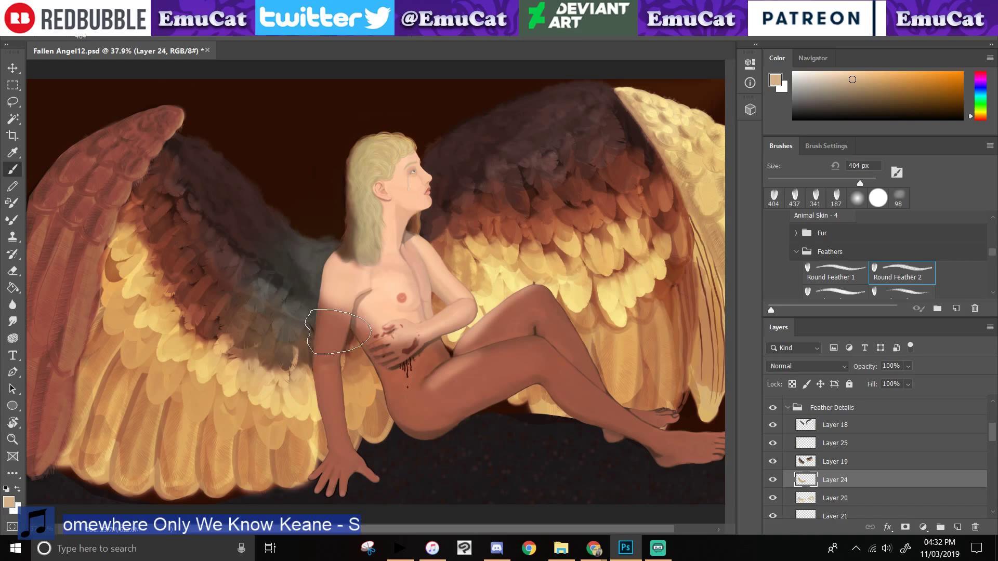
{"action": "key", "text": "ctrl+s"}
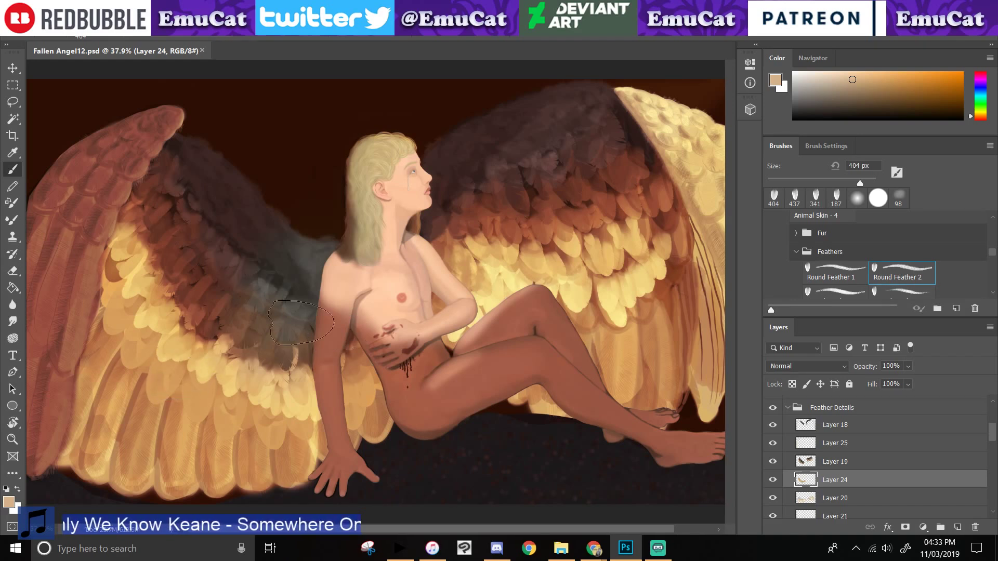
- Add muted brown feathers over the tops of the long flight feathers, redoing the first dab, and lighten the brush colour to peach
{"action": "left_click", "coordinate": [859, 87]}
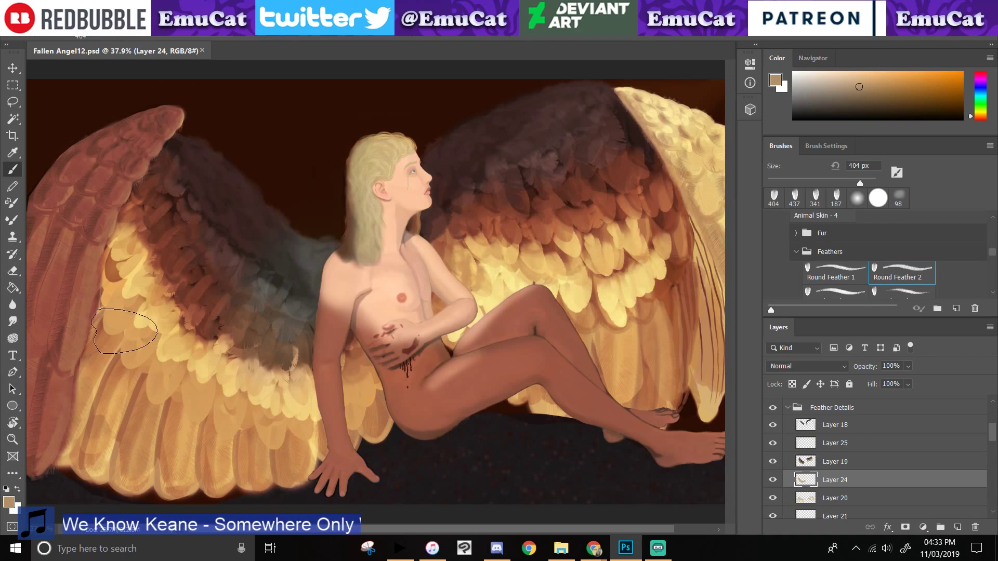
{"action": "left_click", "coordinate": [121, 324]}
{"action": "key", "text": "ctrl+z"}
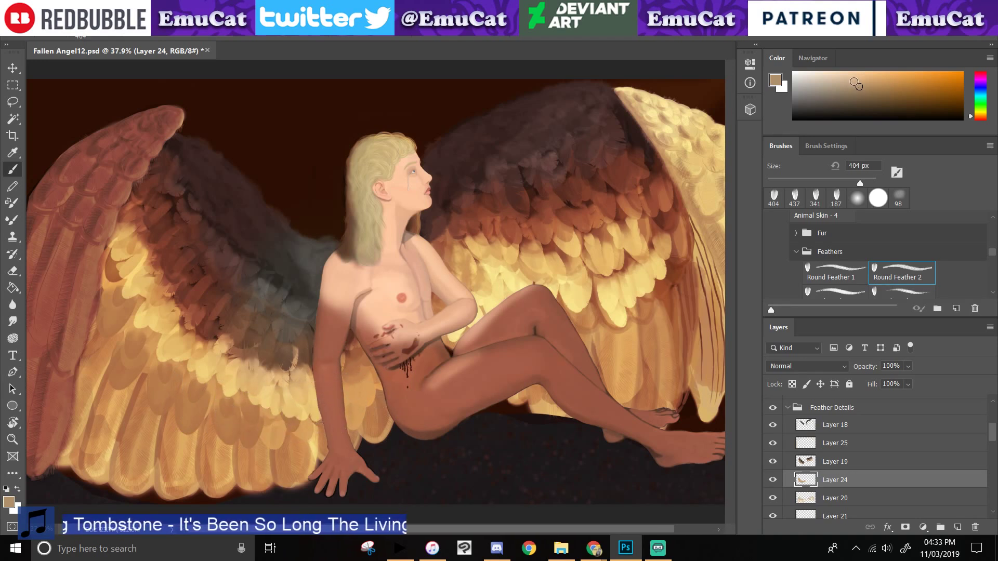
{"action": "left_click", "coordinate": [853, 81]}
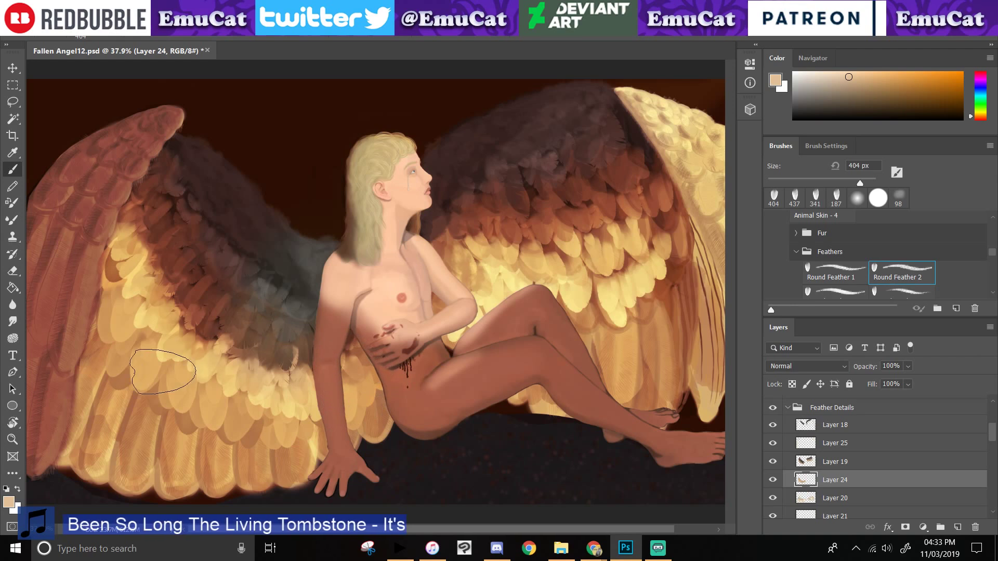
- Select Layer 20 and switch to the Fan Feathers 2 brush, undoing a test dab on the long flight feathers
{"action": "key", "text": "z"}
{"action": "left_click_drag", "start_coordinate": [163, 446], "coordinate": [144, 448]}
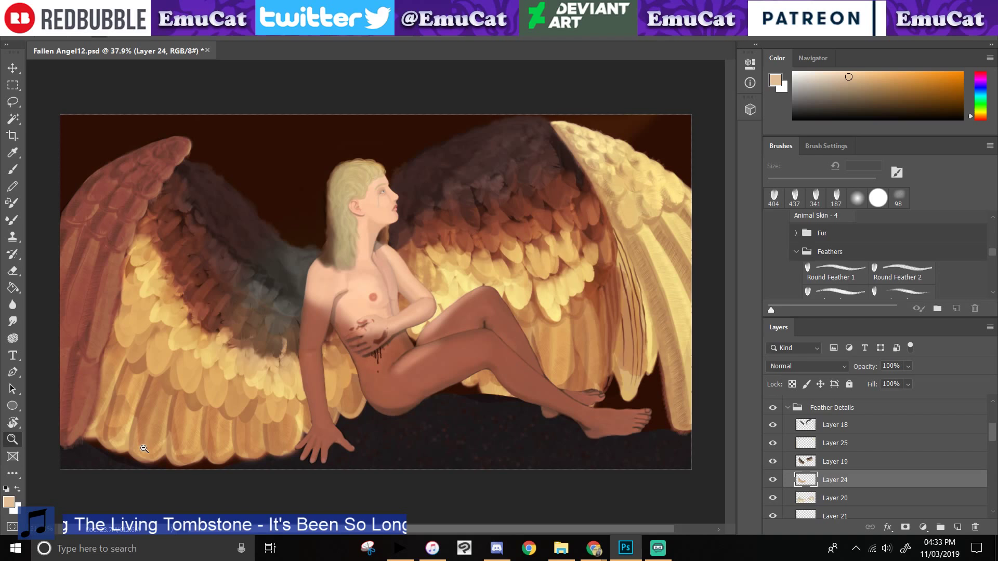
{"action": "left_click", "coordinate": [158, 447], "text": "alt"}
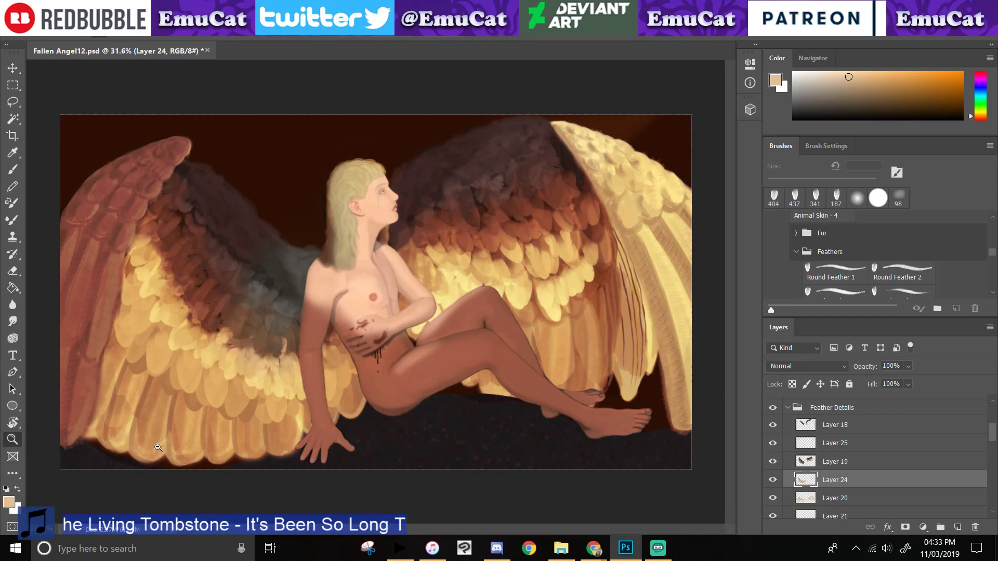
{"action": "left_click", "coordinate": [784, 499]}
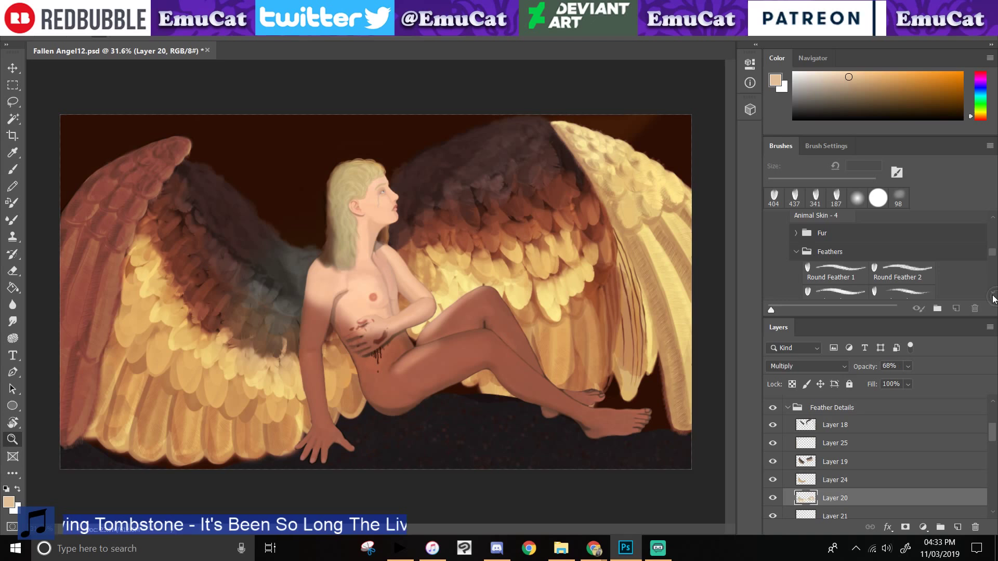
{"action": "scroll", "coordinate": [901, 223], "scroll_direction": "down", "scroll_amount": 3}
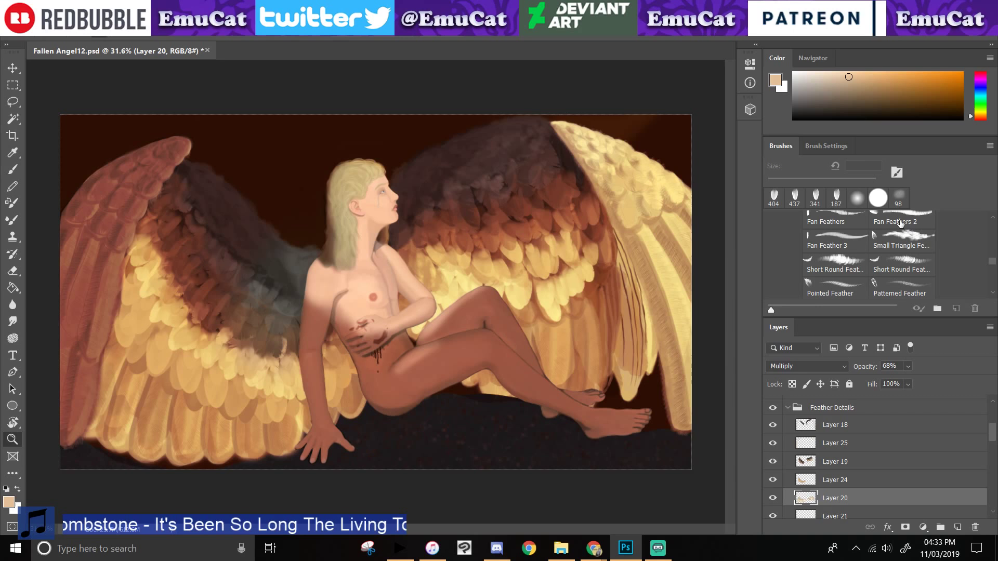
{"action": "left_click", "coordinate": [901, 224]}
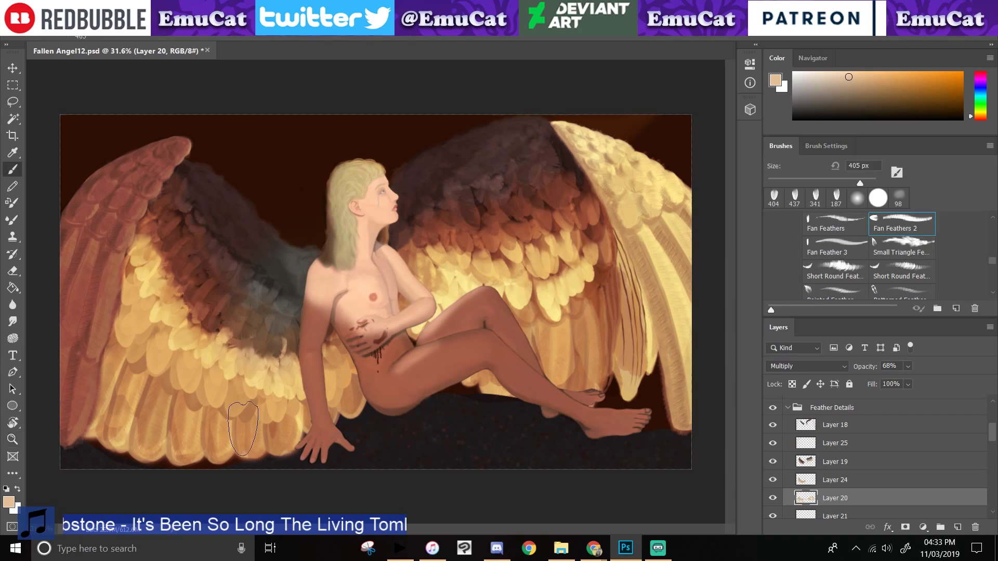
{"action": "key", "text": "ctrl+z"}
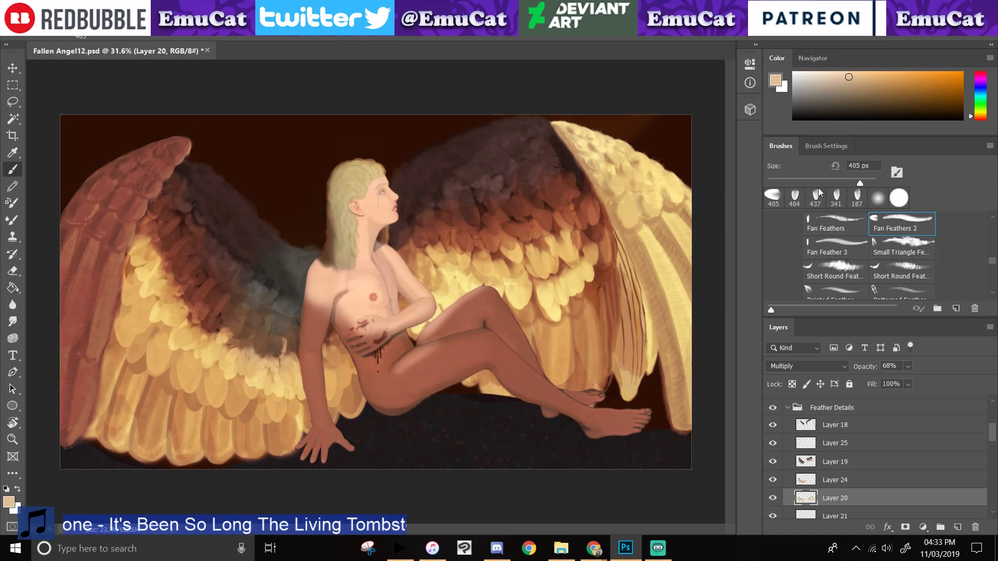
- Enlarge the Fan Feathers 2 brush to 484 px, undo a test dab, and lighten the brush colour to a pale peach
{"action": "left_click_drag", "start_coordinate": [860, 183], "coordinate": [864, 183]}
{"action": "left_click", "coordinate": [118, 407]}
{"action": "key", "text": "ctrl+z"}
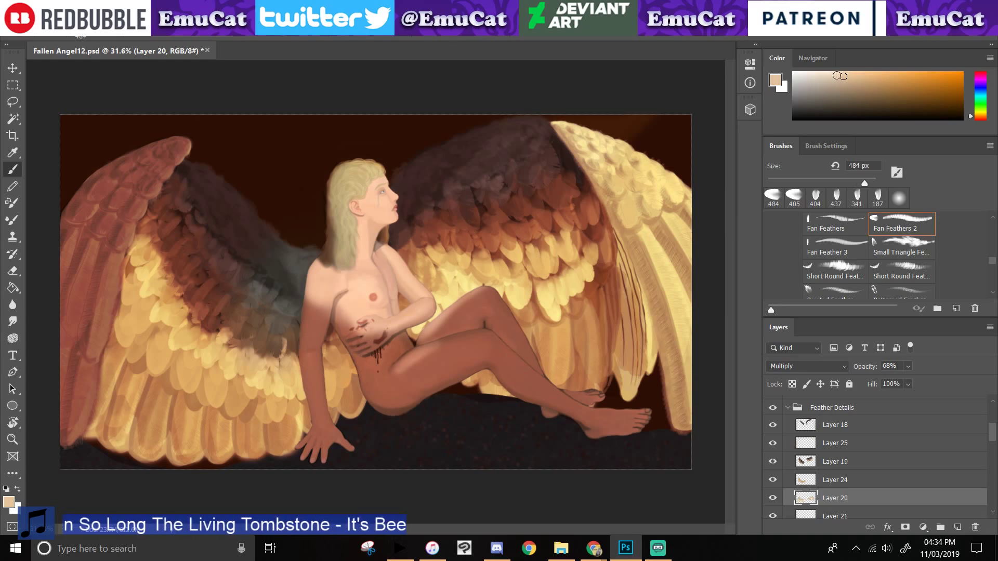
{"action": "left_click", "coordinate": [836, 75]}
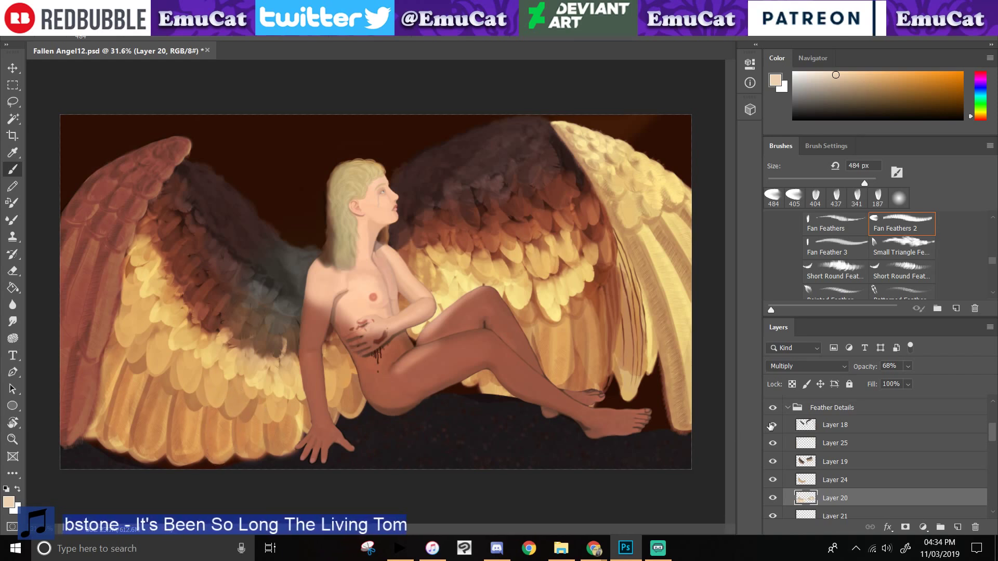
- Collapse the Feather Details and Right wing groups and toggle the Right wing group's visibility to see which feathers it holds
{"action": "left_click", "coordinate": [787, 409]}
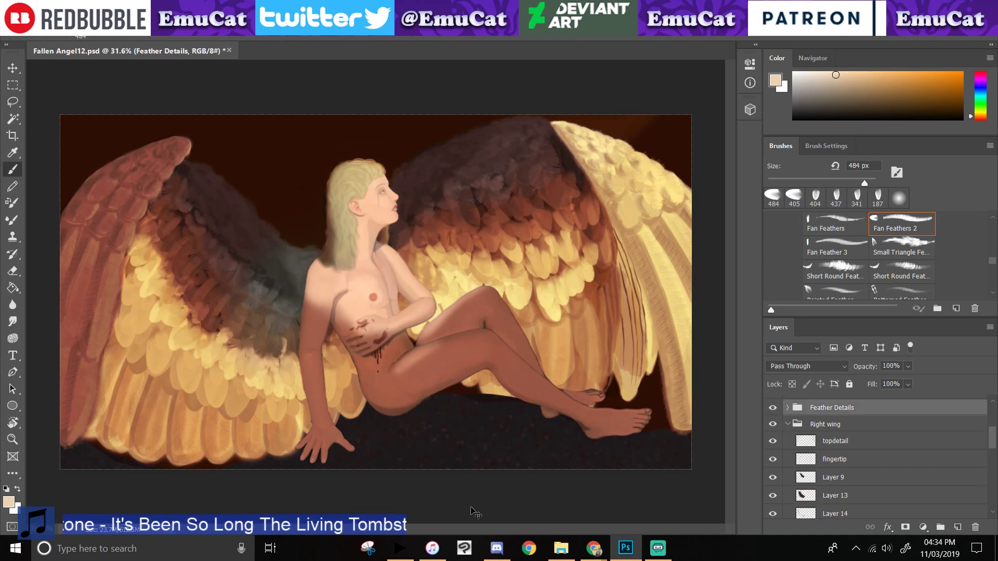
{"action": "key", "text": "ctrl"}
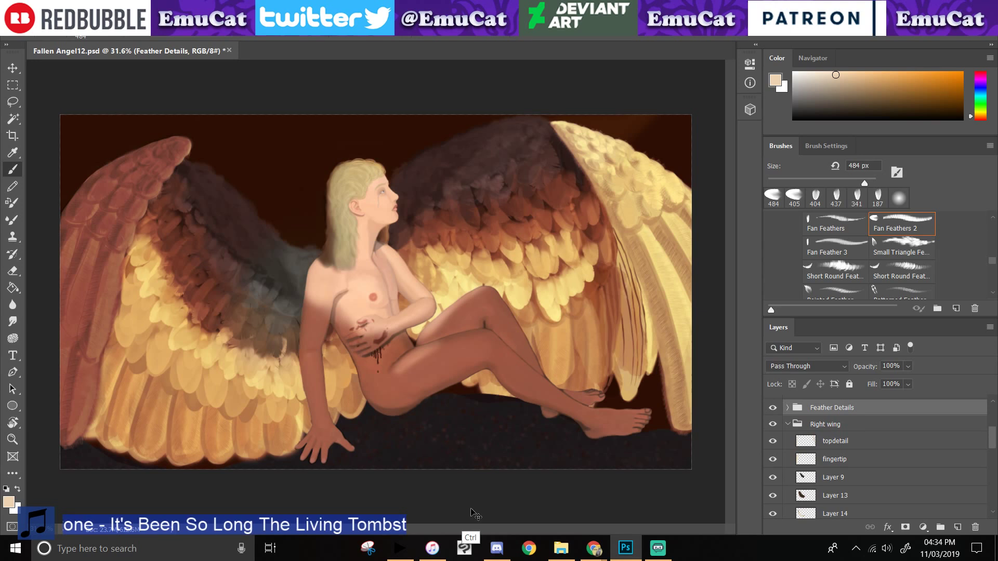
{"action": "left_click", "coordinate": [787, 425]}
{"action": "left_click", "coordinate": [773, 425]}
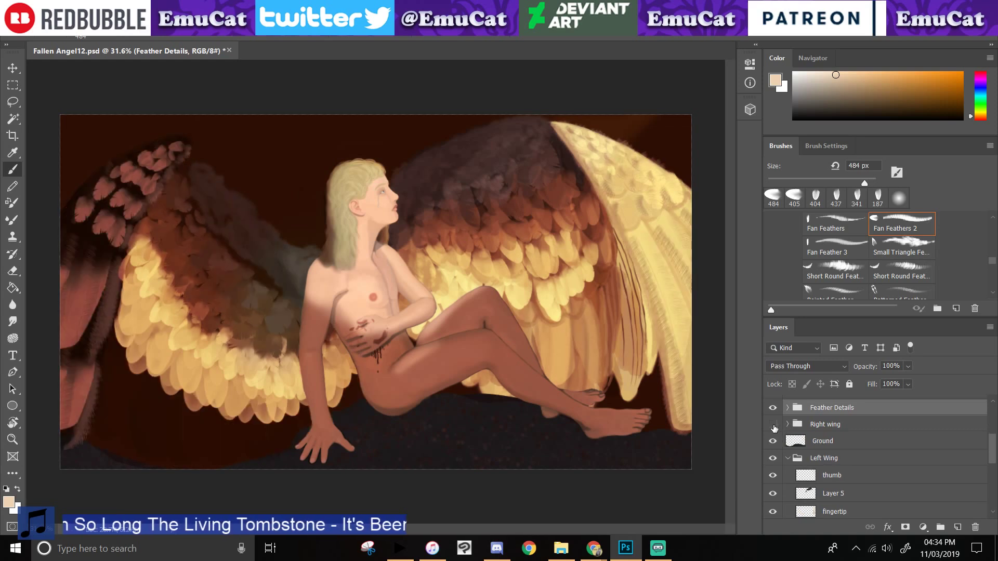
{"action": "left_click", "coordinate": [773, 424]}
{"action": "left_click", "coordinate": [774, 425]}
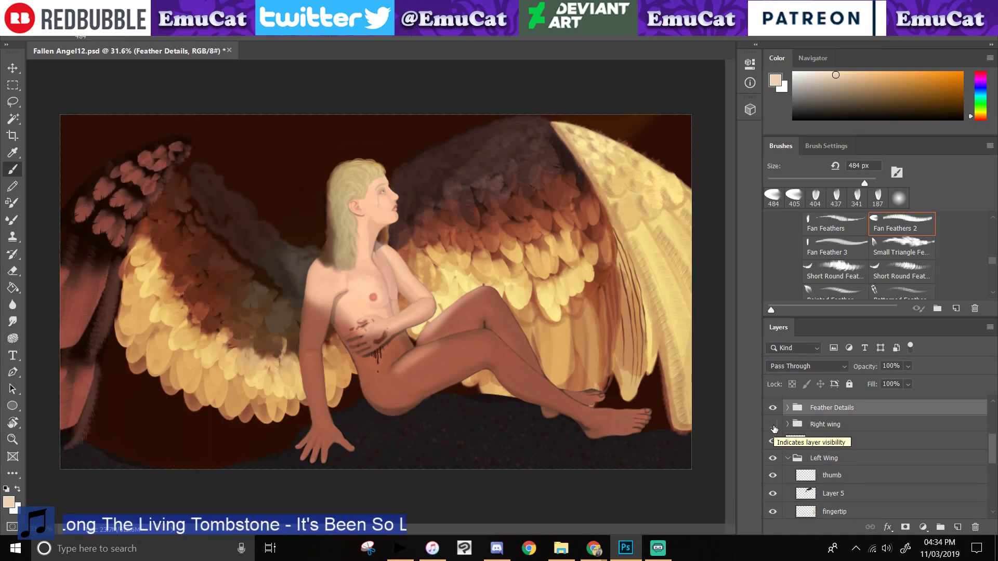
{"action": "left_click", "coordinate": [773, 425]}
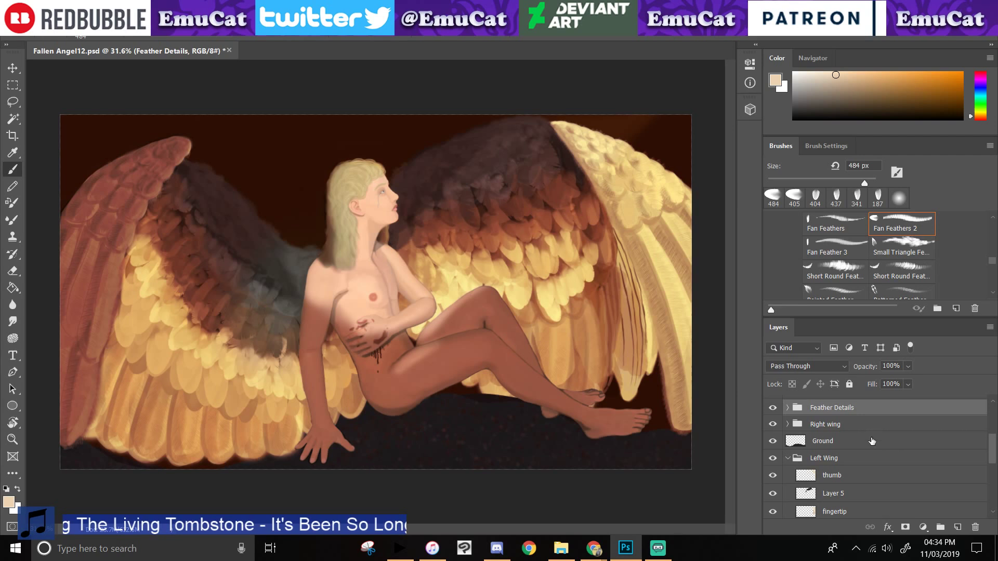
- Expand the Right wing group and hide and reshow it to compare its base feathers with the painted details
{"action": "left_click", "coordinate": [773, 425]}
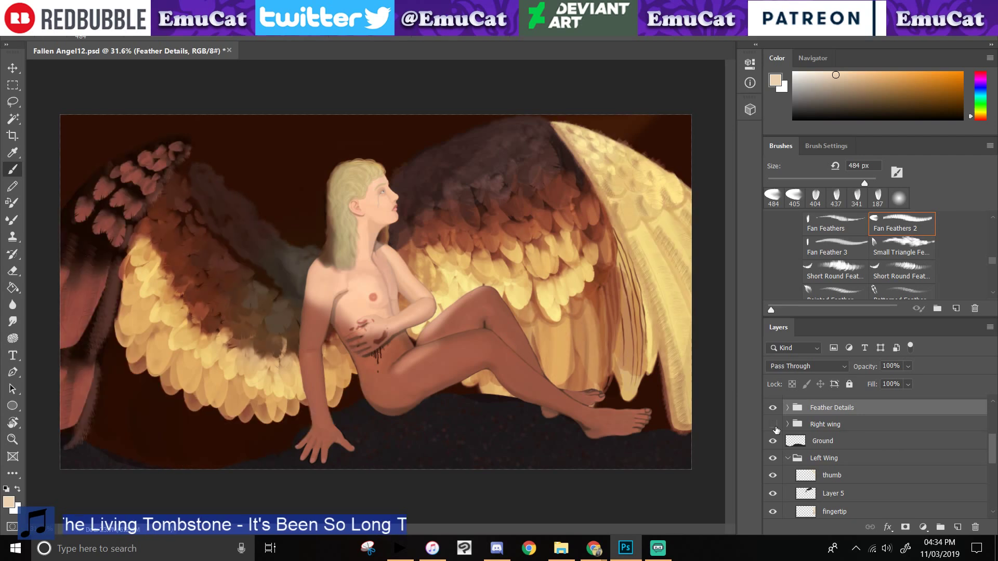
{"action": "left_click", "coordinate": [787, 425]}
{"action": "left_click", "coordinate": [774, 427]}
{"action": "left_click", "coordinate": [773, 427]}
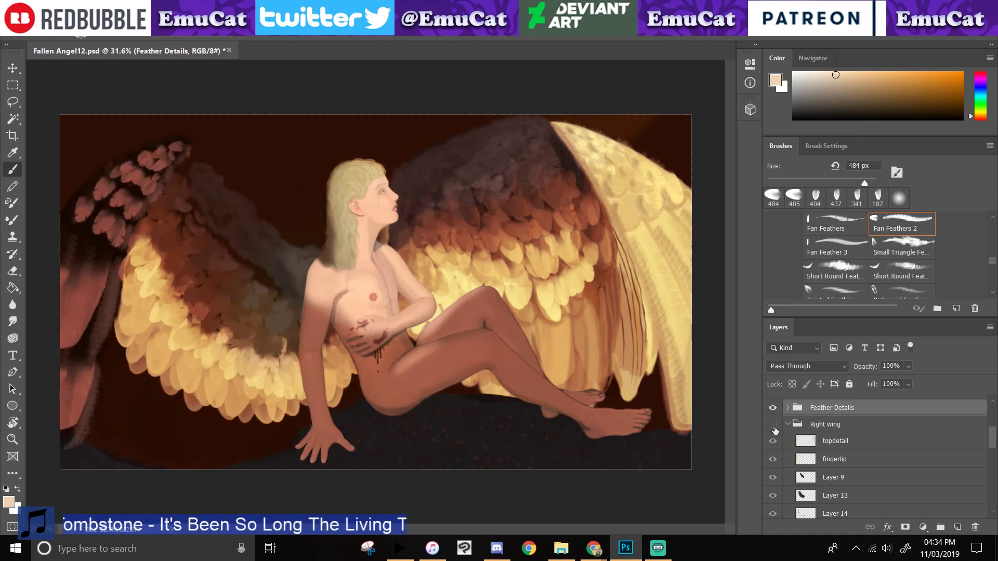
{"action": "left_click", "coordinate": [773, 425]}
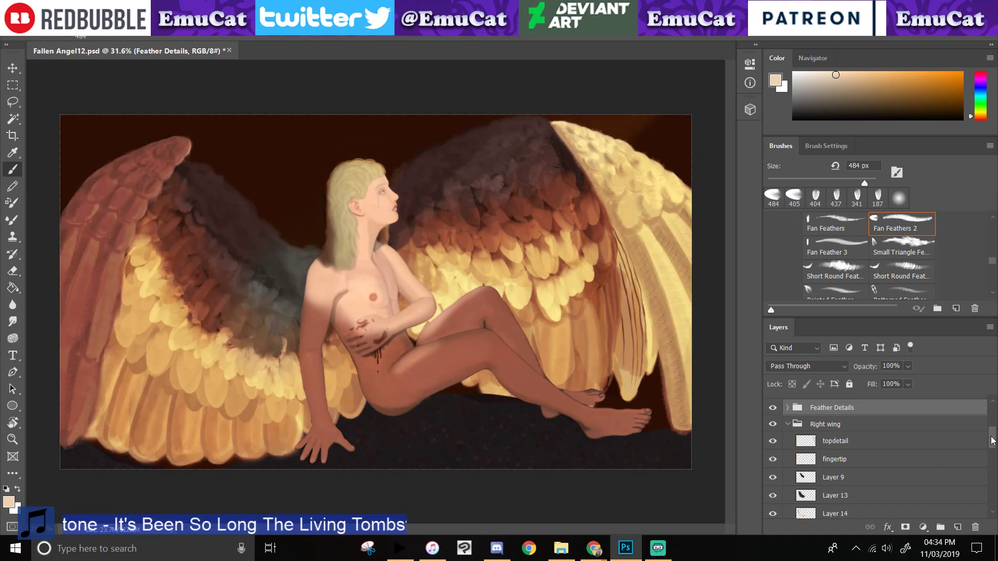
- Hide and reshow Layer 17 to check its contents, and select Layer 15 in the Right wing group
{"action": "left_click_drag", "start_coordinate": [993, 441], "coordinate": [992, 463]}
{"action": "left_click", "coordinate": [773, 451]}
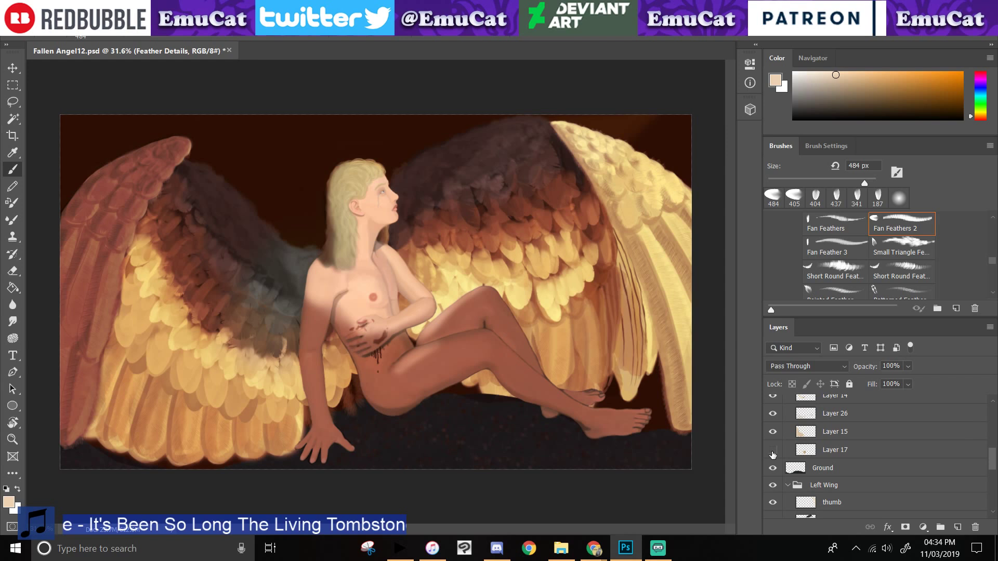
{"action": "left_click", "coordinate": [772, 451]}
{"action": "left_click", "coordinate": [832, 432]}
- Try erasing between the long flight feather tips on Layer 15 with a 140 px Hard Round eraser, and undo the strokes
{"action": "left_click", "coordinate": [12, 186]}
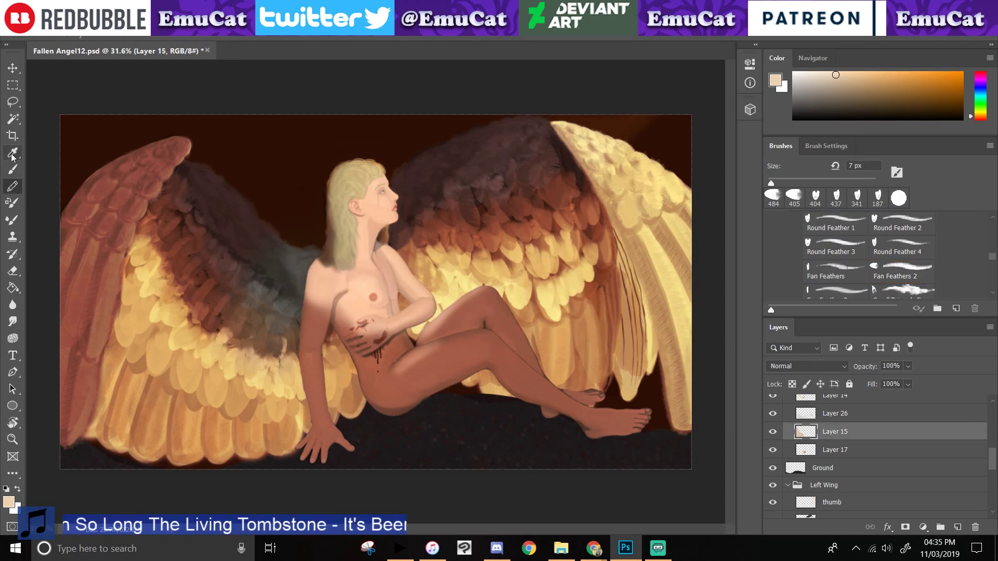
{"action": "left_click", "coordinate": [12, 271]}
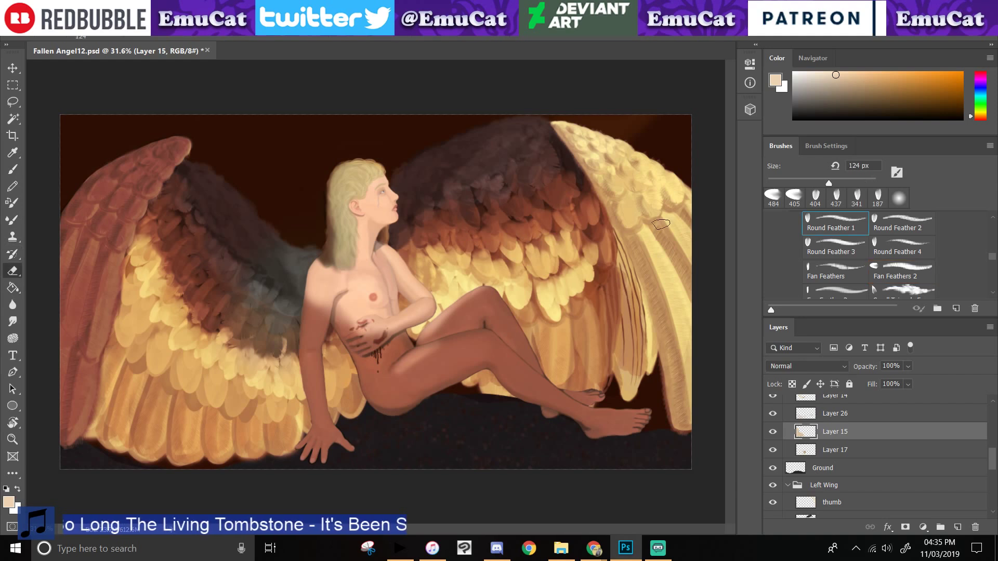
{"action": "left_click", "coordinate": [899, 198]}
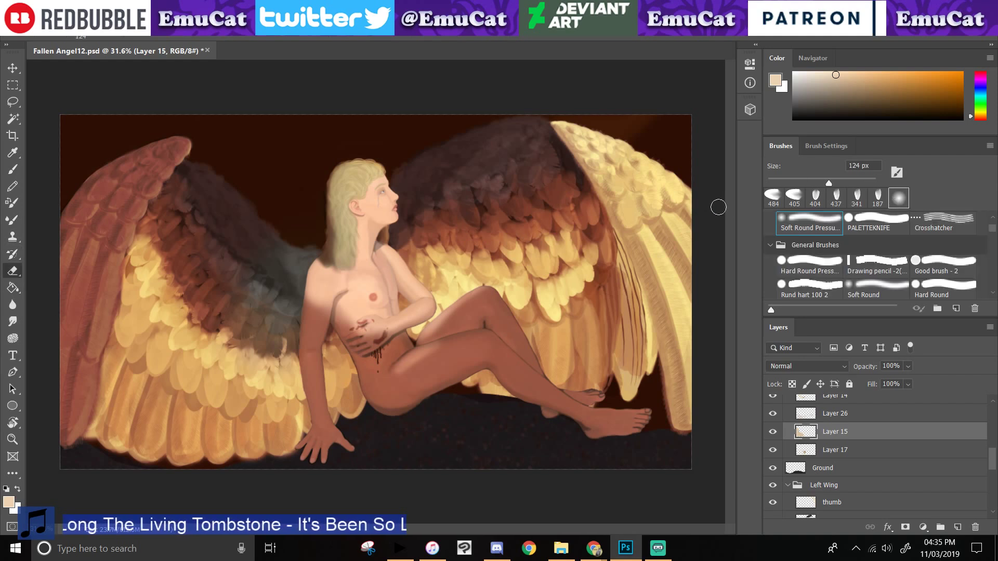
{"action": "mouse_move", "coordinate": [97, 439]}
{"action": "left_mouse_down"}
{"action": "mouse_move", "coordinate": [84, 438]}
{"action": "mouse_move", "coordinate": [127, 454]}
{"action": "left_mouse_up"}
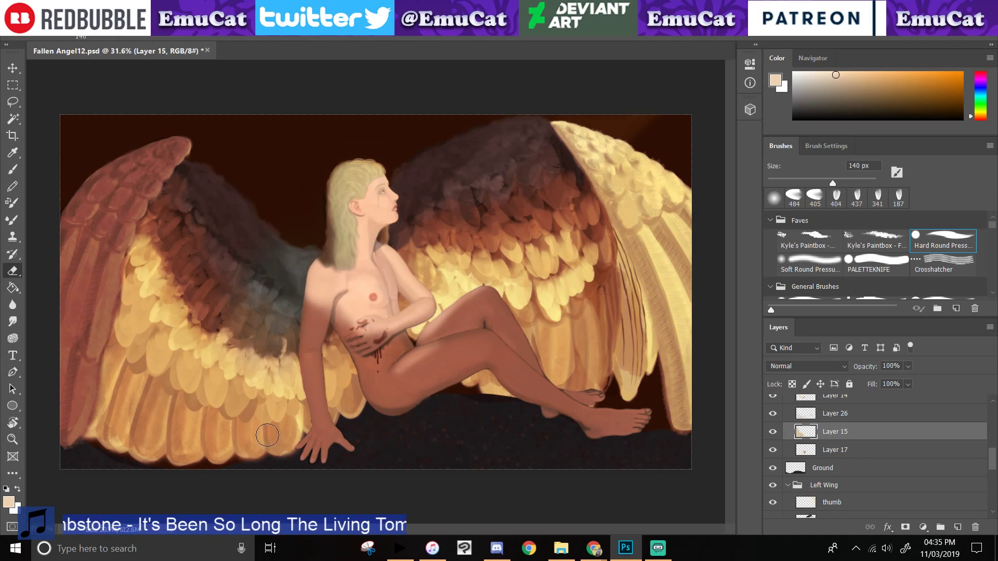
{"action": "mouse_move", "coordinate": [267, 427]}
{"action": "left_mouse_down"}
{"action": "mouse_move", "coordinate": [271, 451]}
{"action": "mouse_move", "coordinate": [290, 464]}
{"action": "mouse_move", "coordinate": [285, 478]}
{"action": "mouse_move", "coordinate": [295, 467]}
{"action": "mouse_move", "coordinate": [261, 428]}
{"action": "mouse_move", "coordinate": [266, 459]}
{"action": "left_mouse_up"}
{"action": "key", "text": "ctrl+z"}
{"action": "key", "text": "ctrl+z"}
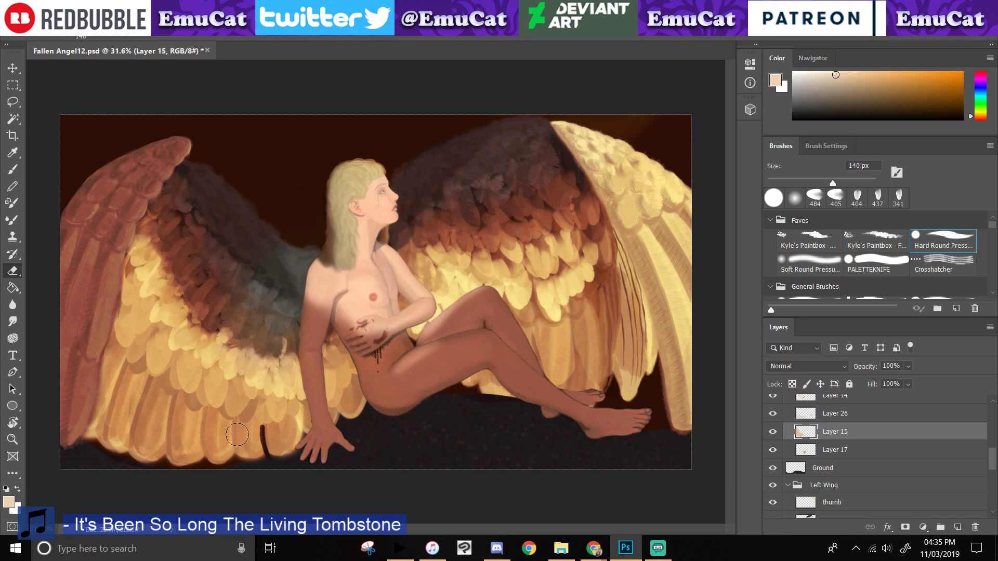
- Try pale peach Hard Round strokes on the flight feathers, reducing the brush to 49 px, and undo them
{"action": "key", "text": "b"}
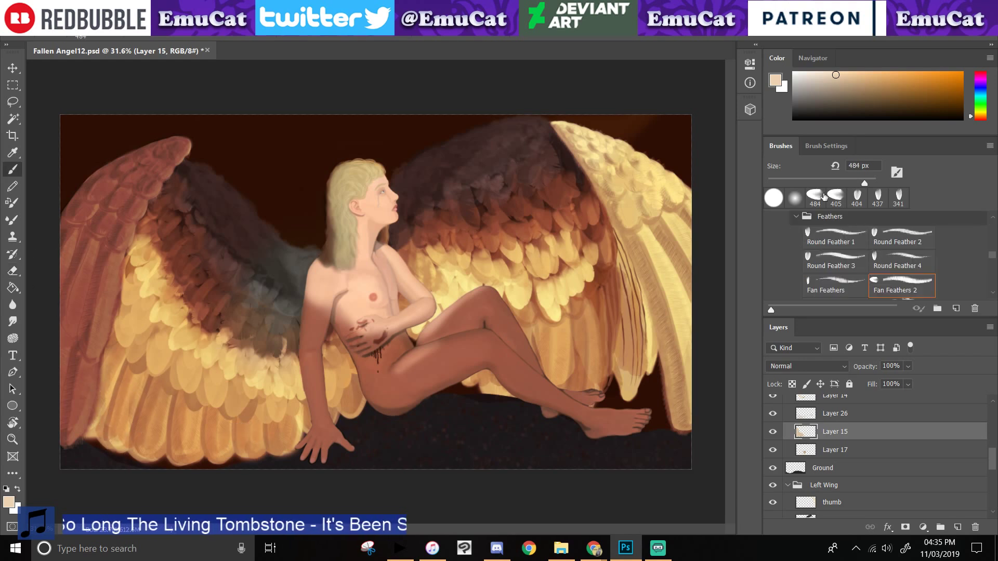
{"action": "left_click", "coordinate": [784, 200]}
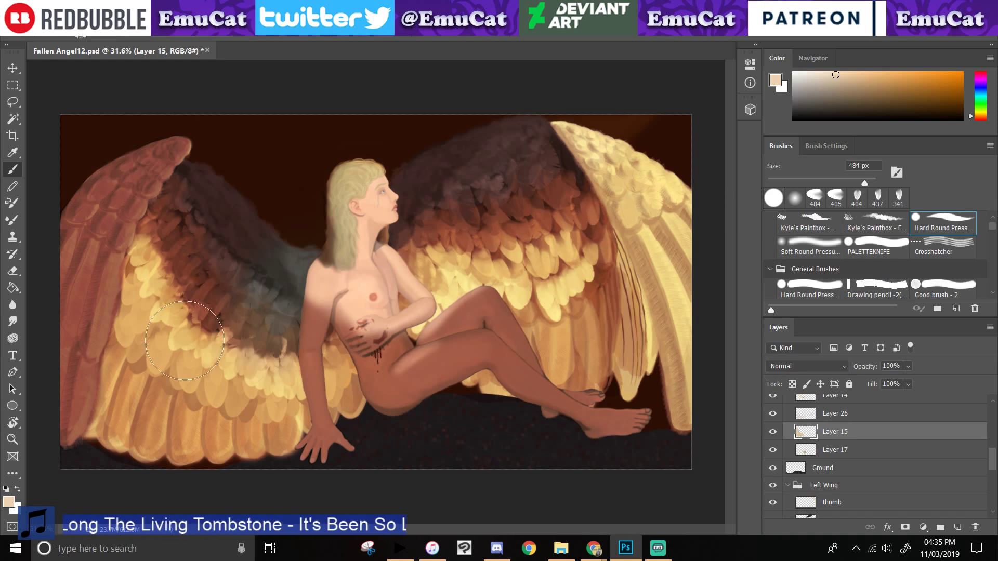
{"action": "mouse_move", "coordinate": [129, 421]}
{"action": "left_mouse_down"}
{"action": "mouse_move", "coordinate": [160, 447]}
{"action": "mouse_move", "coordinate": [121, 422]}
{"action": "mouse_move", "coordinate": [142, 375]}
{"action": "mouse_move", "coordinate": [160, 436]}
{"action": "left_mouse_up"}
{"action": "key", "text": "ctrl+z"}
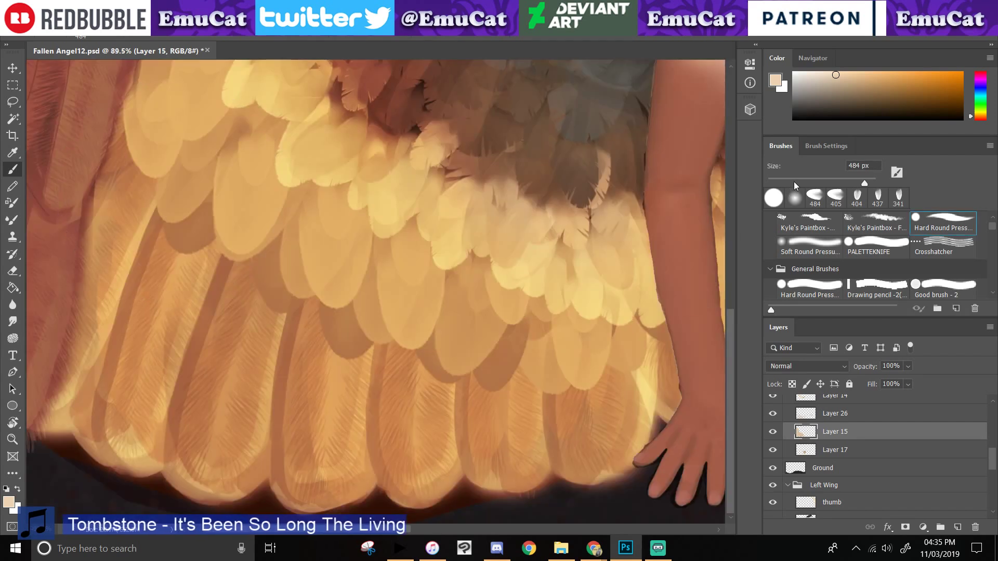
{"action": "left_click", "coordinate": [794, 182]}
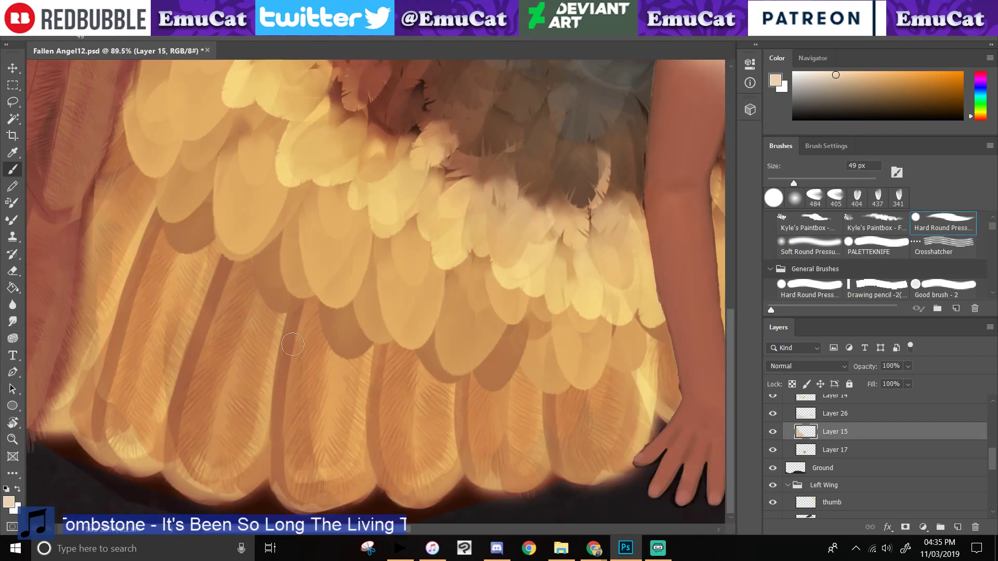
{"action": "mouse_move", "coordinate": [305, 311]}
{"action": "left_mouse_down"}
{"action": "mouse_move", "coordinate": [286, 364]}
{"action": "mouse_move", "coordinate": [282, 472]}
{"action": "left_mouse_up"}
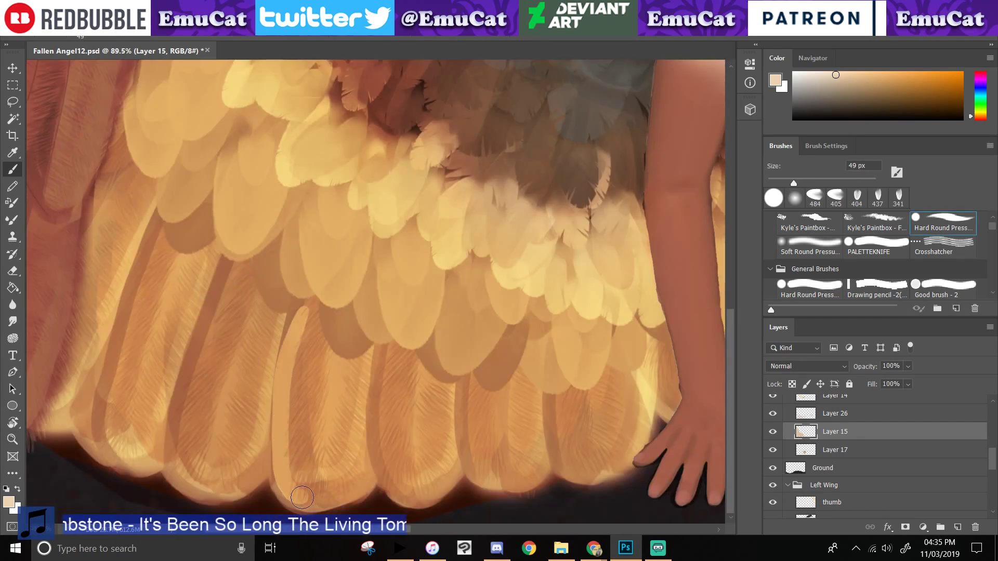
{"action": "key", "text": "ctrl+z"}
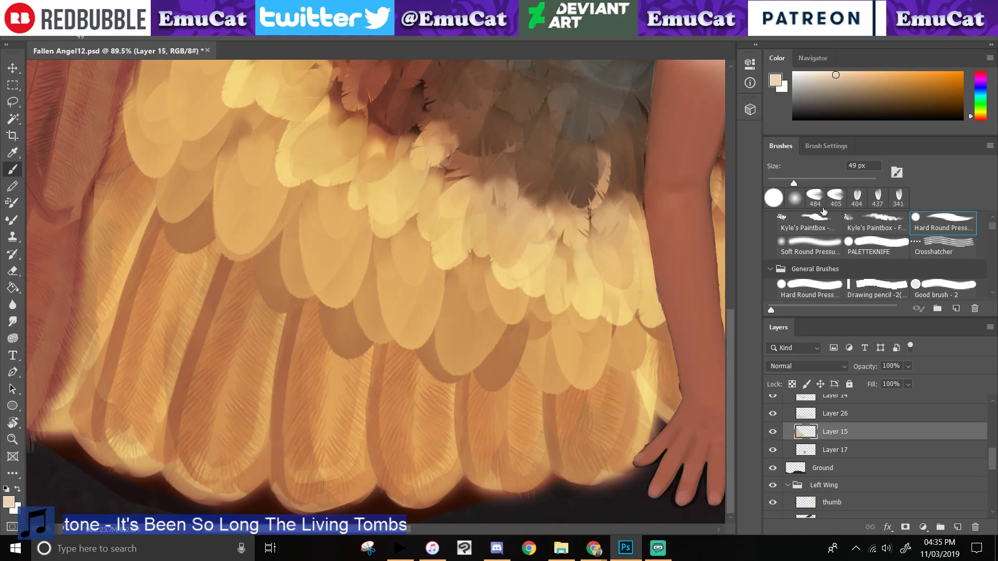
- Soften the dark gaps between the long flight feathers with pale peach strokes using the Soft Round Pressure brush at 123 px
{"action": "left_click", "coordinate": [805, 250]}
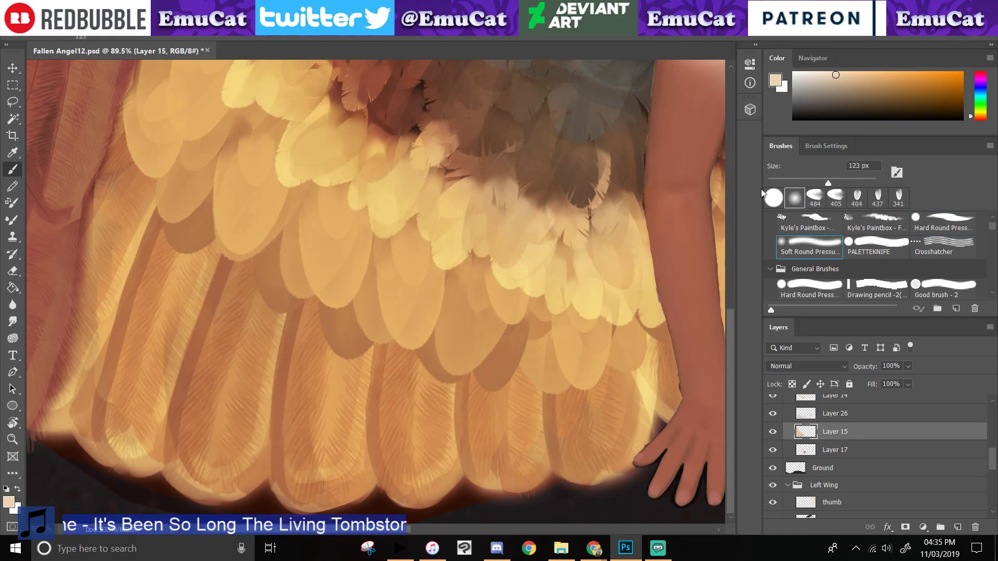
{"action": "mouse_move", "coordinate": [329, 313]}
{"action": "left_mouse_down"}
{"action": "mouse_move", "coordinate": [299, 373]}
{"action": "mouse_move", "coordinate": [295, 466]}
{"action": "mouse_move", "coordinate": [304, 485]}
{"action": "mouse_move", "coordinate": [335, 480]}
{"action": "left_mouse_up"}
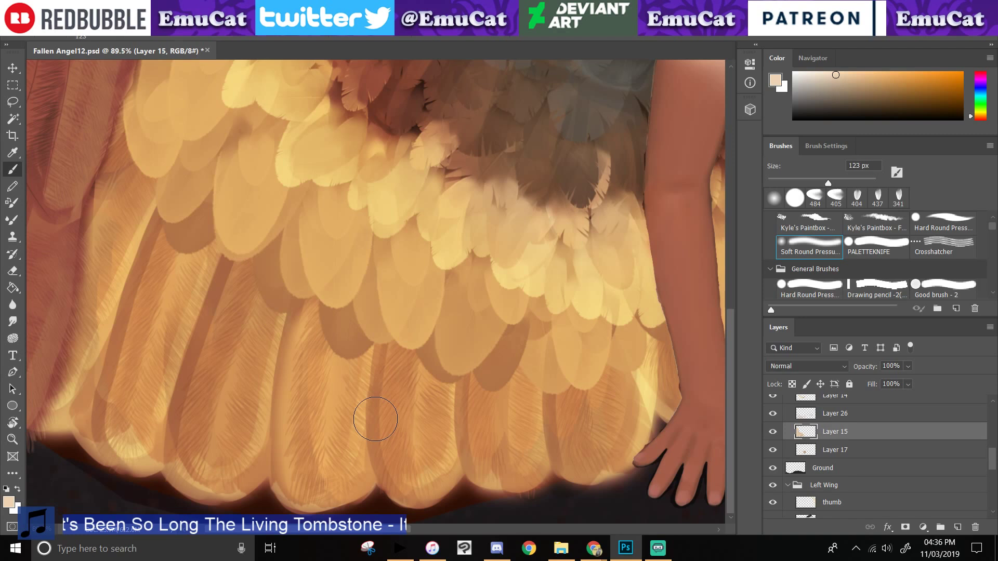
{"action": "left_click_drag", "start_coordinate": [375, 419], "coordinate": [403, 478]}
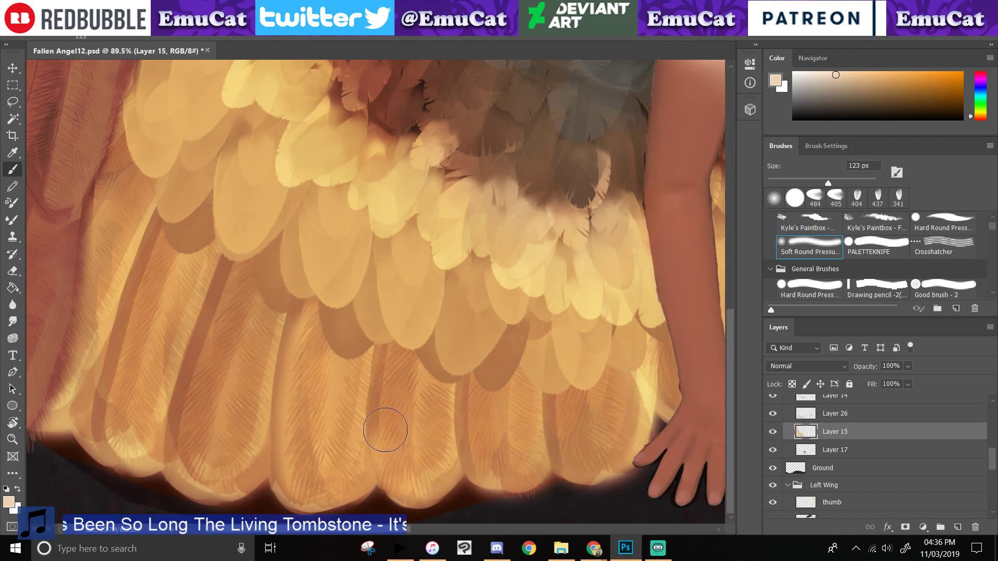
{"action": "left_click_drag", "start_coordinate": [232, 267], "coordinate": [201, 356]}
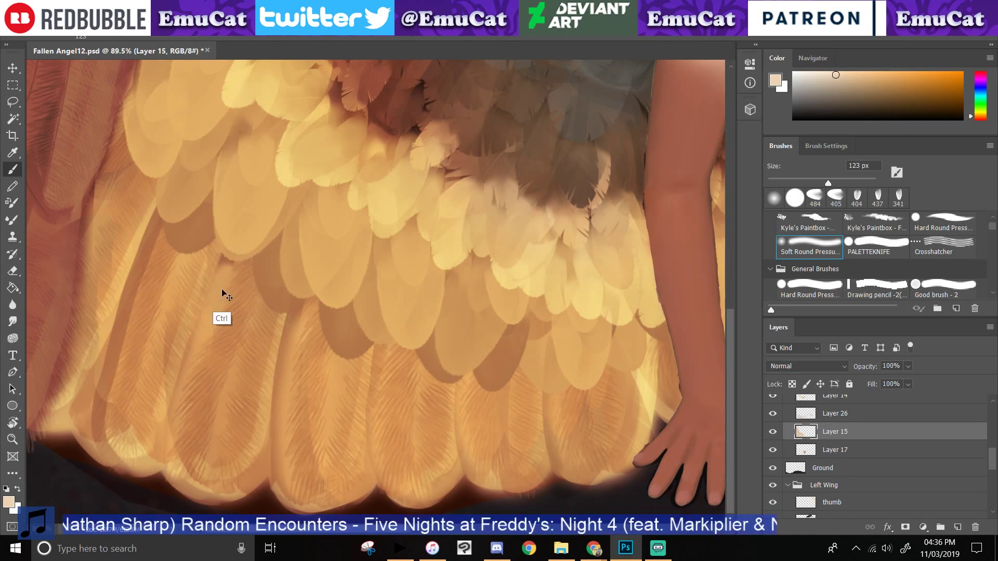
{"action": "key", "text": "ctrl+z"}
{"action": "left_click_drag", "start_coordinate": [234, 262], "coordinate": [184, 453]}
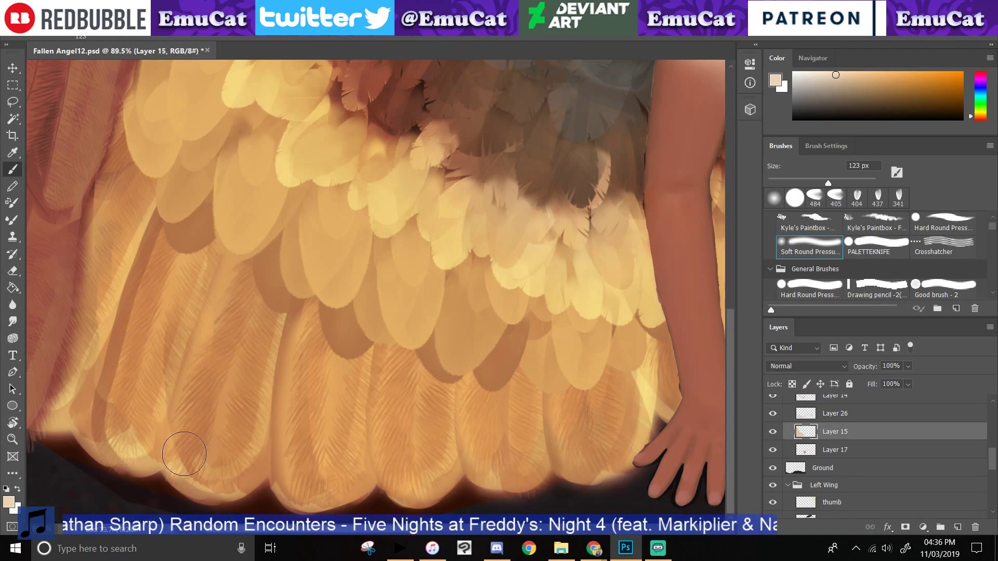
{"action": "mouse_move", "coordinate": [165, 221]}
{"action": "left_mouse_down"}
{"action": "mouse_move", "coordinate": [149, 252]}
{"action": "mouse_move", "coordinate": [119, 447]}
{"action": "left_mouse_up"}
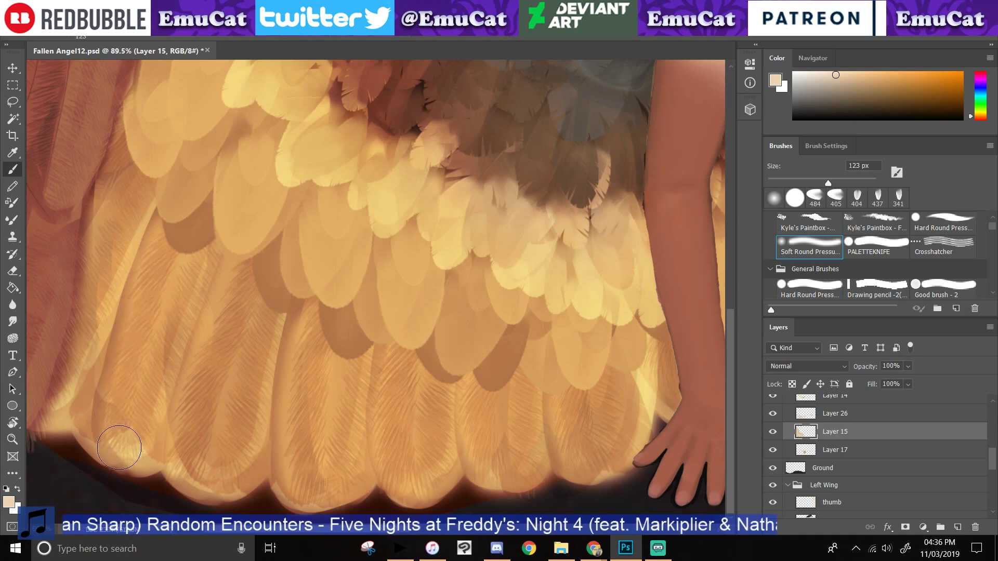
{"action": "mouse_move", "coordinate": [104, 411]}
{"action": "left_mouse_down"}
{"action": "mouse_move", "coordinate": [135, 319]}
{"action": "mouse_move", "coordinate": [185, 229]}
{"action": "mouse_move", "coordinate": [173, 249]}
{"action": "mouse_move", "coordinate": [134, 242]}
{"action": "mouse_move", "coordinate": [145, 216]}
{"action": "mouse_move", "coordinate": [103, 310]}
{"action": "mouse_move", "coordinate": [83, 407]}
{"action": "mouse_move", "coordinate": [93, 435]}
{"action": "left_mouse_up"}
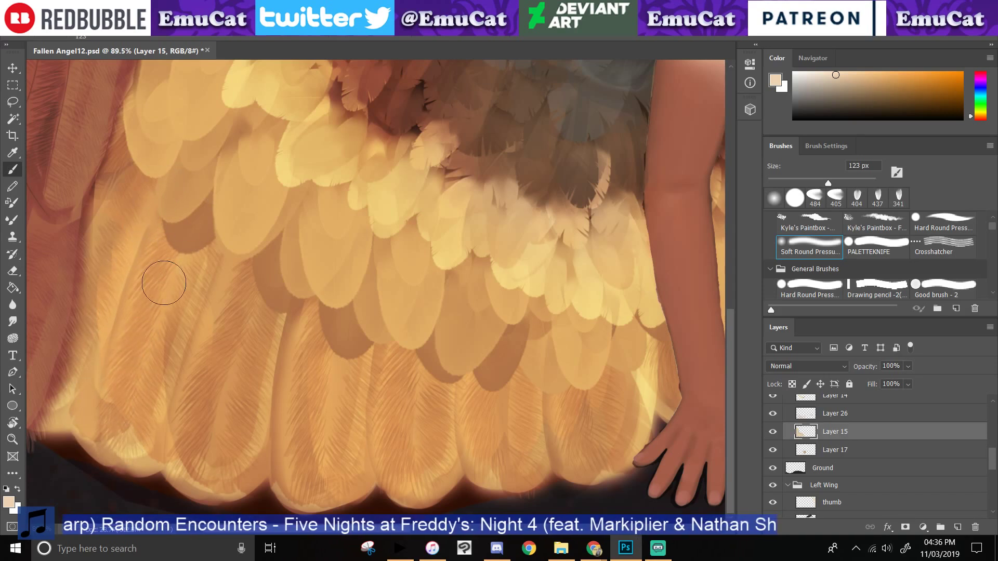
- Sample a darker tan from the flight feathers and paint soft shadows beneath the lowest row of short feathers
{"action": "mouse_move", "coordinate": [272, 426]}
{"action": "left_mouse_down"}
{"action": "mouse_move", "coordinate": [160, 343]}
{"action": "mouse_move", "coordinate": [118, 328]}
{"action": "left_mouse_up"}
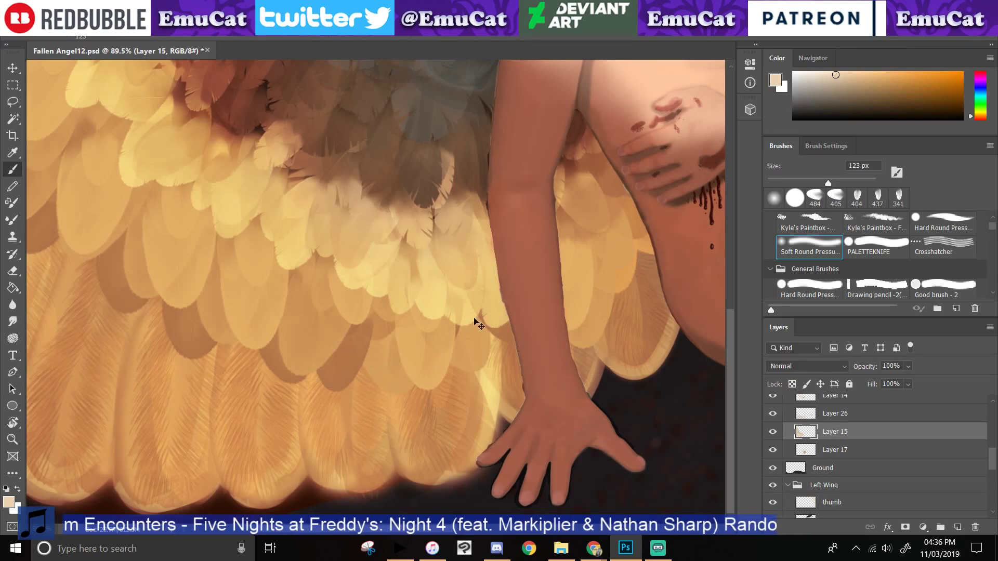
{"action": "left_click", "coordinate": [337, 418], "text": "alt"}
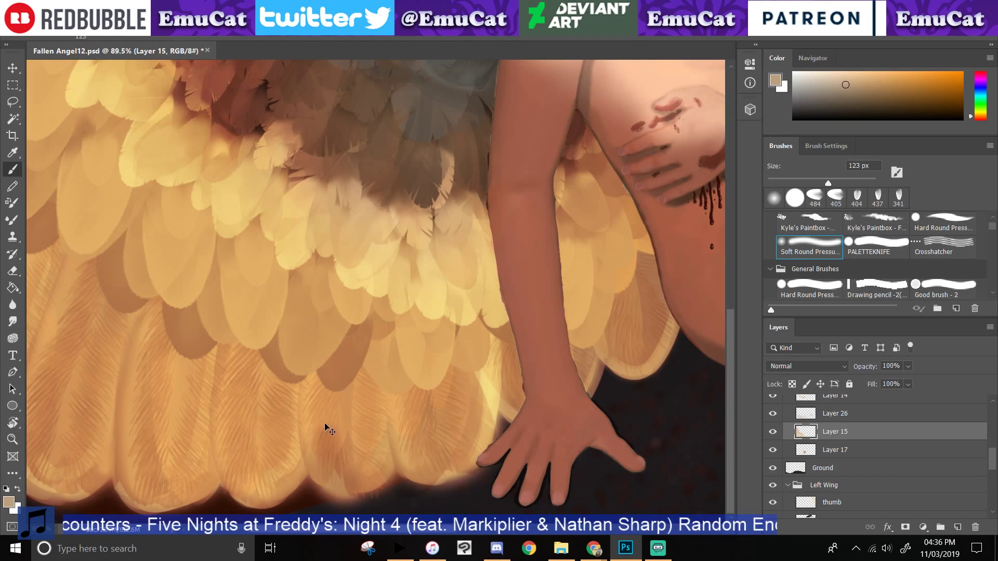
{"action": "key", "text": "ctrl+z"}
{"action": "left_click_drag", "start_coordinate": [309, 394], "coordinate": [326, 415]}
{"action": "key", "text": "ctrl+z"}
{"action": "mouse_move", "coordinate": [317, 376]}
{"action": "left_mouse_down"}
{"action": "mouse_move", "coordinate": [337, 400]}
{"action": "mouse_move", "coordinate": [371, 363]}
{"action": "mouse_move", "coordinate": [372, 379]}
{"action": "mouse_move", "coordinate": [424, 377]}
{"action": "mouse_move", "coordinate": [411, 388]}
{"action": "mouse_move", "coordinate": [426, 390]}
{"action": "mouse_move", "coordinate": [456, 363]}
{"action": "mouse_move", "coordinate": [483, 369]}
{"action": "mouse_move", "coordinate": [497, 345]}
{"action": "left_mouse_up"}
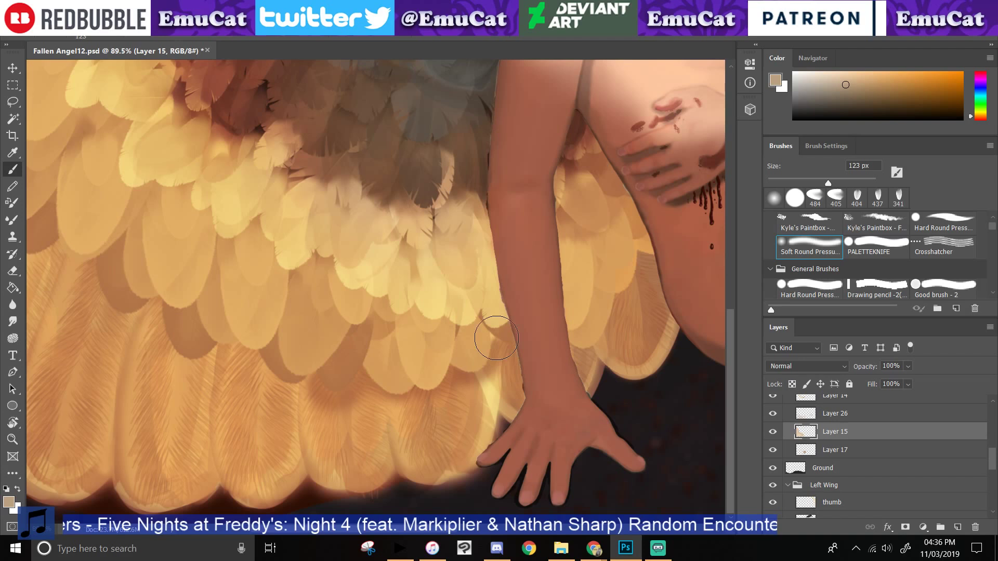
{"action": "mouse_move", "coordinate": [337, 409]}
{"action": "left_mouse_down"}
{"action": "mouse_move", "coordinate": [312, 349]}
{"action": "mouse_move", "coordinate": [256, 360]}
{"action": "mouse_move", "coordinate": [236, 302]}
{"action": "mouse_move", "coordinate": [244, 342]}
{"action": "mouse_move", "coordinate": [237, 309]}
{"action": "mouse_move", "coordinate": [209, 319]}
{"action": "mouse_move", "coordinate": [192, 293]}
{"action": "mouse_move", "coordinate": [199, 303]}
{"action": "mouse_move", "coordinate": [147, 272]}
{"action": "mouse_move", "coordinate": [157, 249]}
{"action": "mouse_move", "coordinate": [165, 307]}
{"action": "mouse_move", "coordinate": [144, 248]}
{"action": "mouse_move", "coordinate": [98, 211]}
{"action": "mouse_move", "coordinate": [109, 211]}
{"action": "mouse_move", "coordinate": [105, 164]}
{"action": "left_mouse_up"}
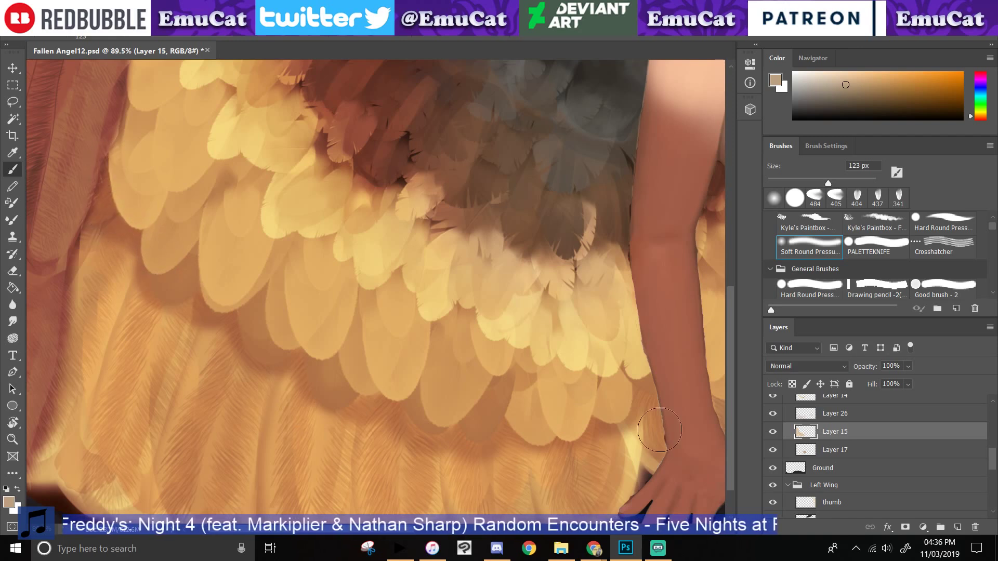
- Hide and reshow Layer 26 to see which feather details it holds, and reselect Layer 15
{"action": "left_click", "coordinate": [808, 416]}
{"action": "left_click", "coordinate": [774, 415]}
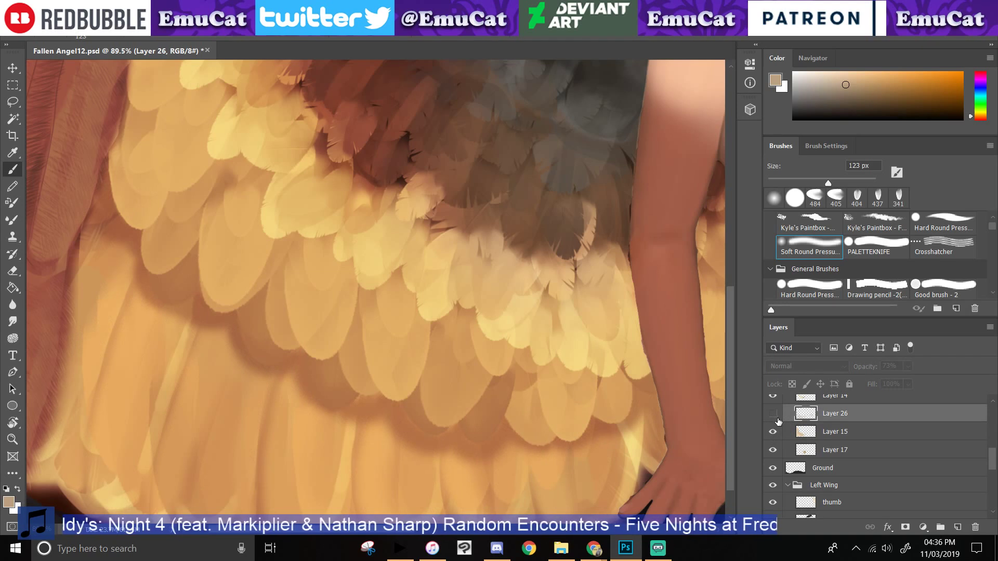
{"action": "left_click", "coordinate": [778, 418]}
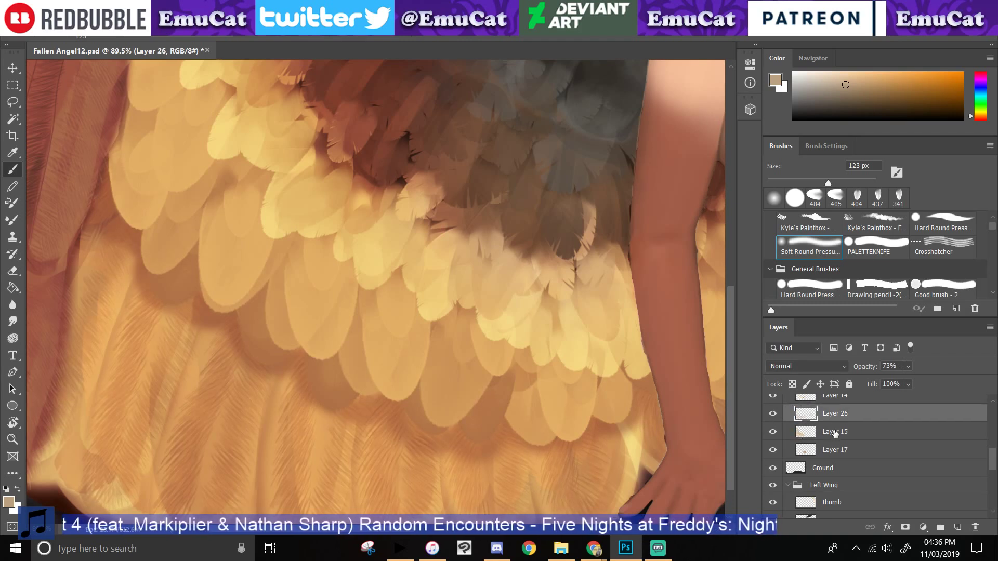
{"action": "left_click", "coordinate": [836, 433]}
- Erase lightly between the lower flight feathers on Layer 15 with the 140 px Hard Round eraser
{"action": "left_click_drag", "start_coordinate": [422, 387], "coordinate": [359, 263]}
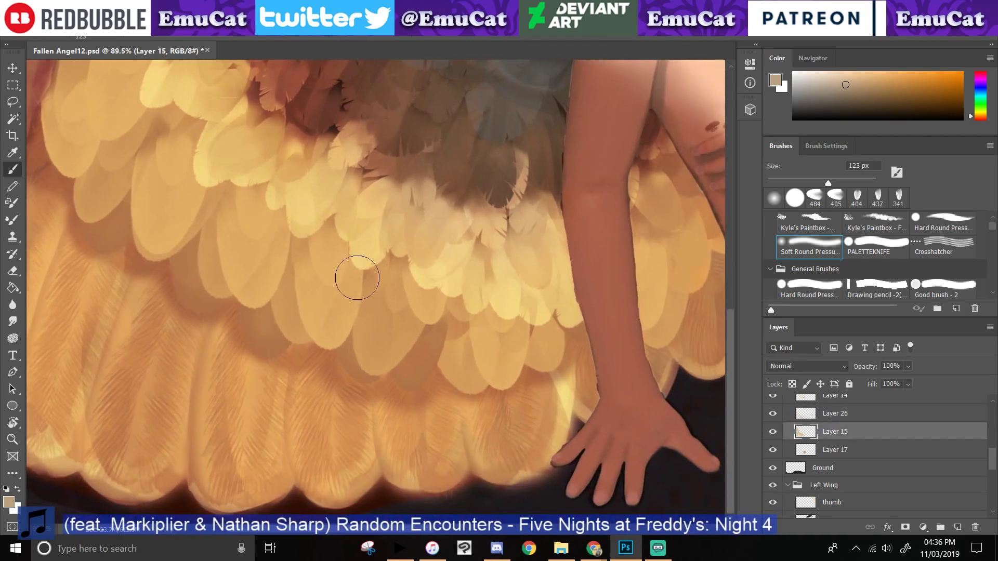
{"action": "left_click", "coordinate": [12, 271]}
{"action": "mouse_move", "coordinate": [317, 394]}
{"action": "left_mouse_down"}
{"action": "mouse_move", "coordinate": [327, 409]}
{"action": "mouse_move", "coordinate": [377, 424]}
{"action": "left_mouse_up"}
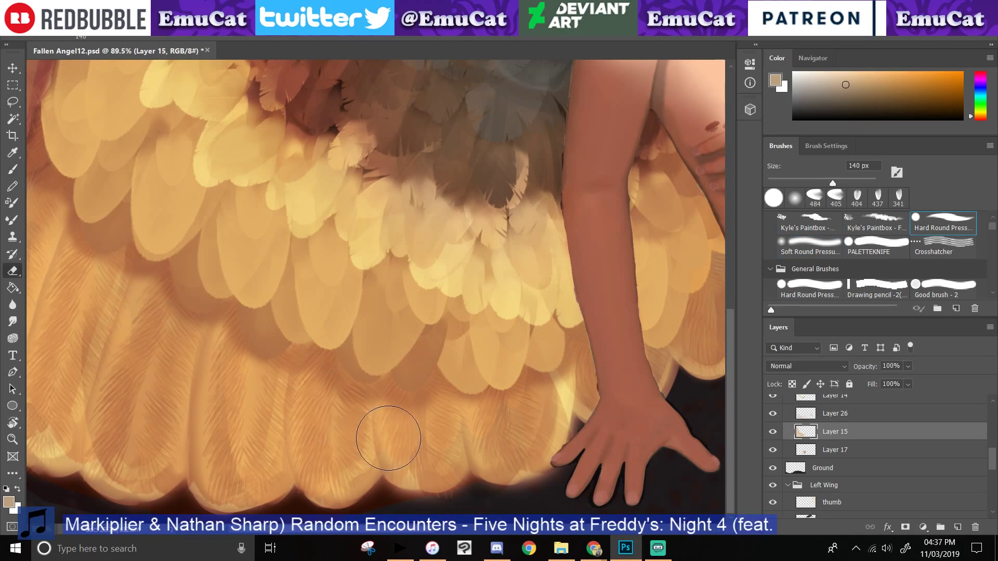
{"action": "left_click_drag", "start_coordinate": [186, 390], "coordinate": [320, 479]}
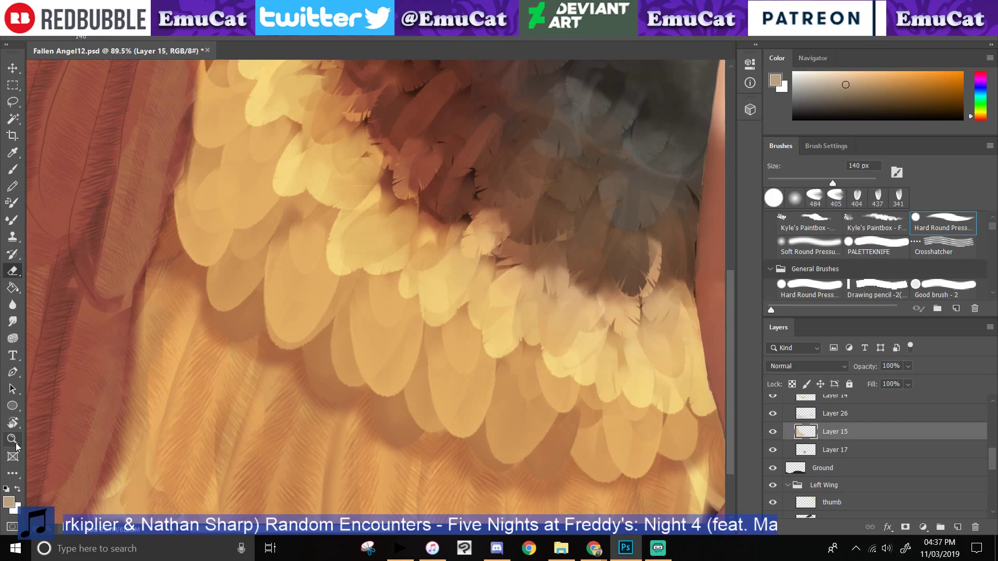
- Try tan Soft Round Pressure strokes at 123 px along the outer flight feathers of the wing, and undo them
{"action": "left_click_drag", "start_coordinate": [216, 409], "coordinate": [212, 481]}
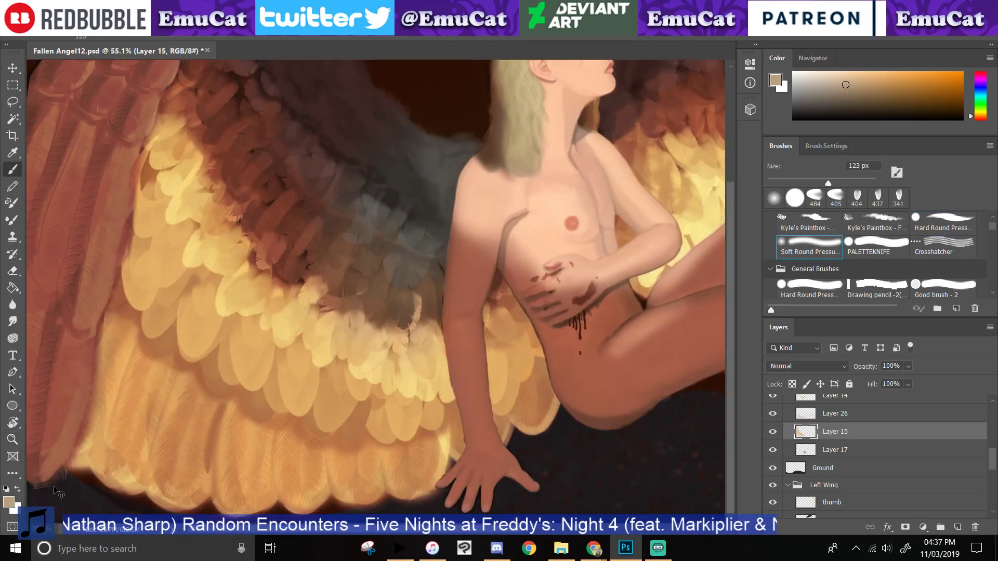
{"action": "key", "text": "ctrl+z"}
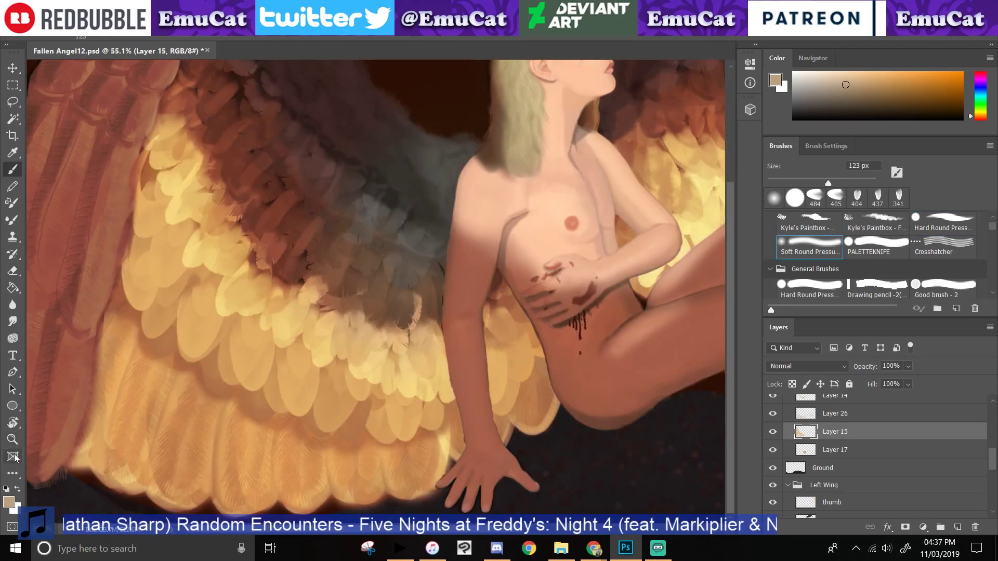
{"action": "left_click", "coordinate": [13, 440]}
{"action": "left_click_drag", "start_coordinate": [107, 453], "coordinate": [214, 438]}
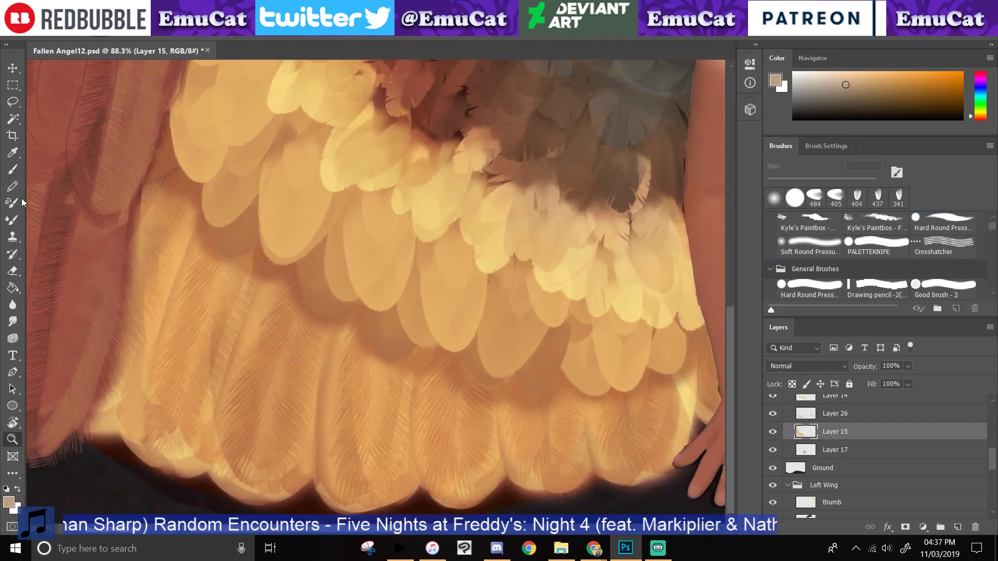
{"action": "left_click", "coordinate": [12, 170]}
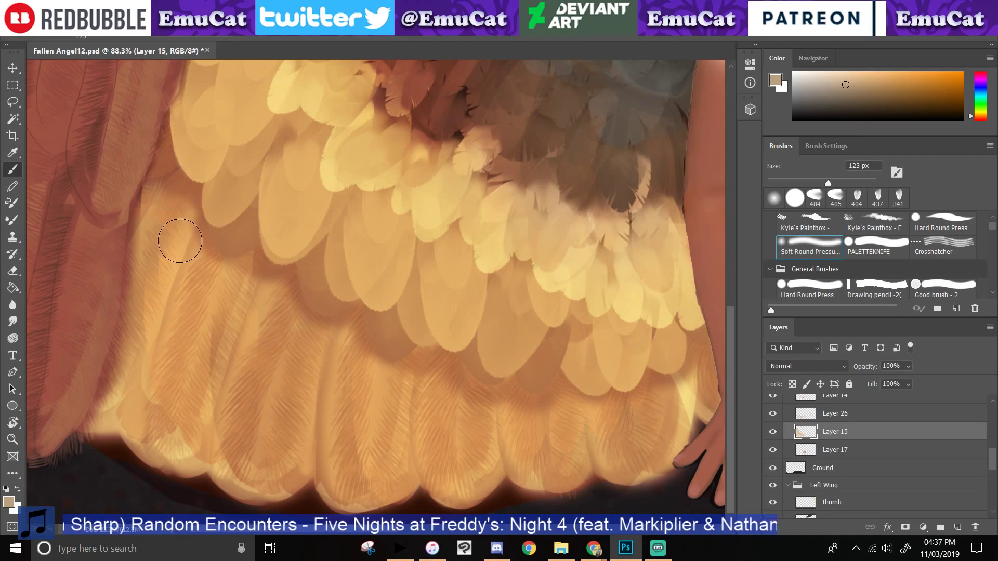
{"action": "mouse_move", "coordinate": [194, 226]}
{"action": "left_mouse_down"}
{"action": "mouse_move", "coordinate": [169, 292]}
{"action": "mouse_move", "coordinate": [154, 400]}
{"action": "left_mouse_up"}
{"action": "key", "text": "ctrl+z"}
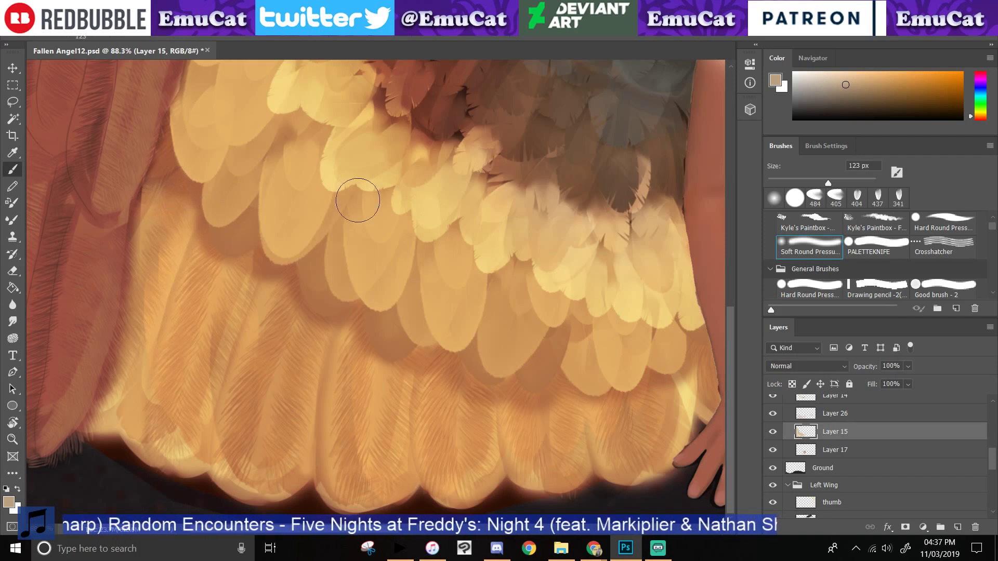
- Test and undo a 70 px Kyle's Paintbox stroke between two flight feathers, and return to the Soft Round Pressure brush at 70 px
{"action": "left_click", "coordinate": [811, 220]}
{"action": "left_click_drag", "start_coordinate": [255, 281], "coordinate": [217, 445]}
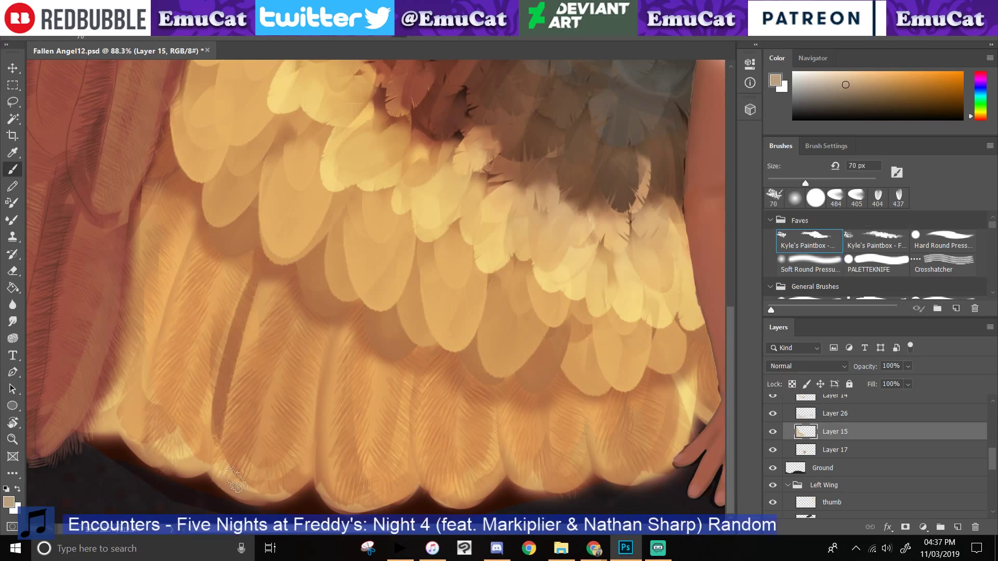
{"action": "key", "text": "ctrl+z"}
{"action": "left_click", "coordinate": [811, 265]}
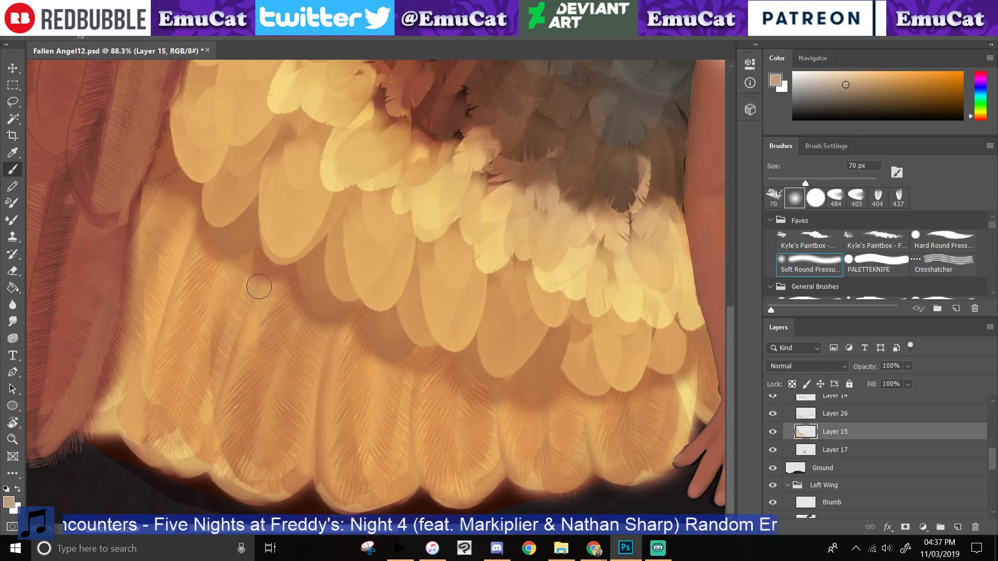
- Try tan 70 px Soft Round Pressure strokes between the second and third long flight feathers from the red feathers, and undo them
{"action": "mouse_move", "coordinate": [256, 275]}
{"action": "left_mouse_down"}
{"action": "mouse_move", "coordinate": [213, 386]}
{"action": "mouse_move", "coordinate": [234, 457]}
{"action": "left_mouse_up"}
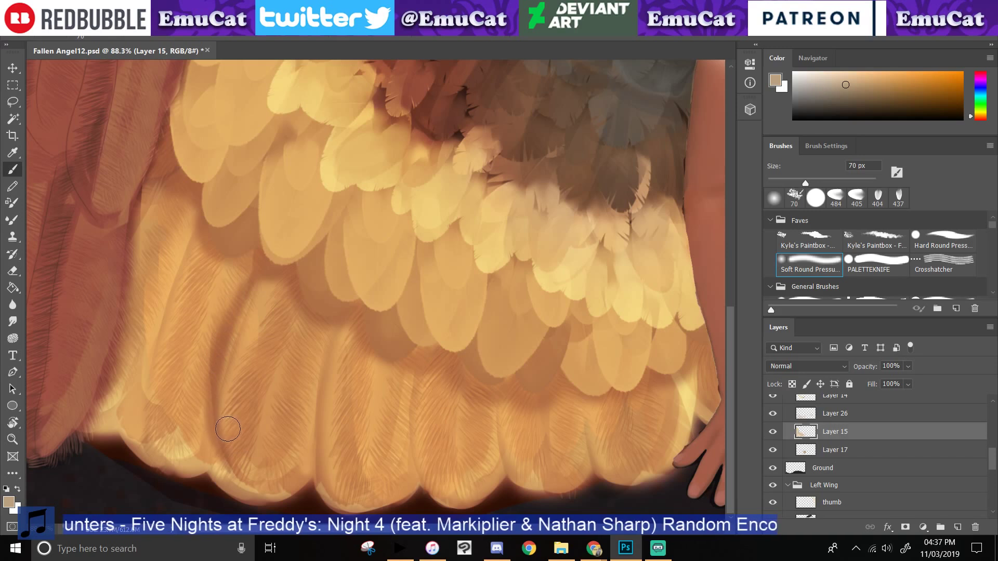
{"action": "key", "text": "ctrl+z"}
{"action": "mouse_move", "coordinate": [271, 255]}
{"action": "left_mouse_down"}
{"action": "mouse_move", "coordinate": [223, 418]}
{"action": "mouse_move", "coordinate": [239, 484]}
{"action": "left_mouse_up"}
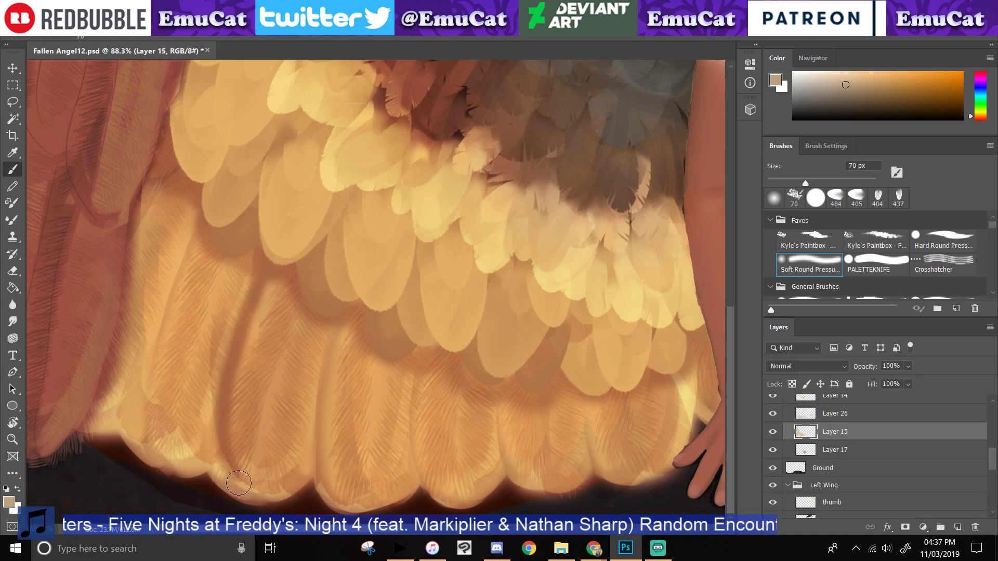
{"action": "key", "text": "ctrl+z"}
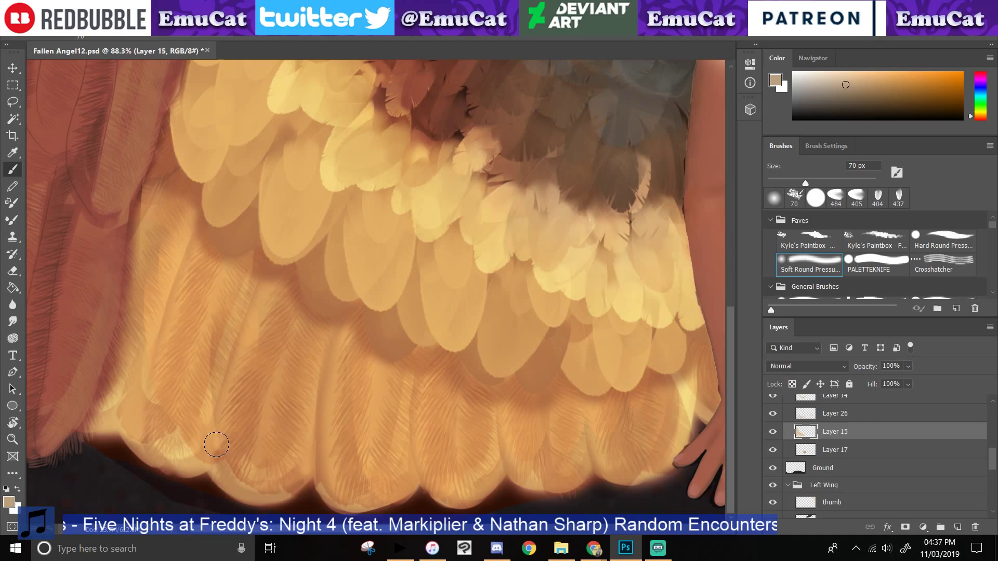
- Check the live stream on the Watch Me Work page in Chrome and return to Photoshop
{"action": "mouse_move", "coordinate": [594, 549]}
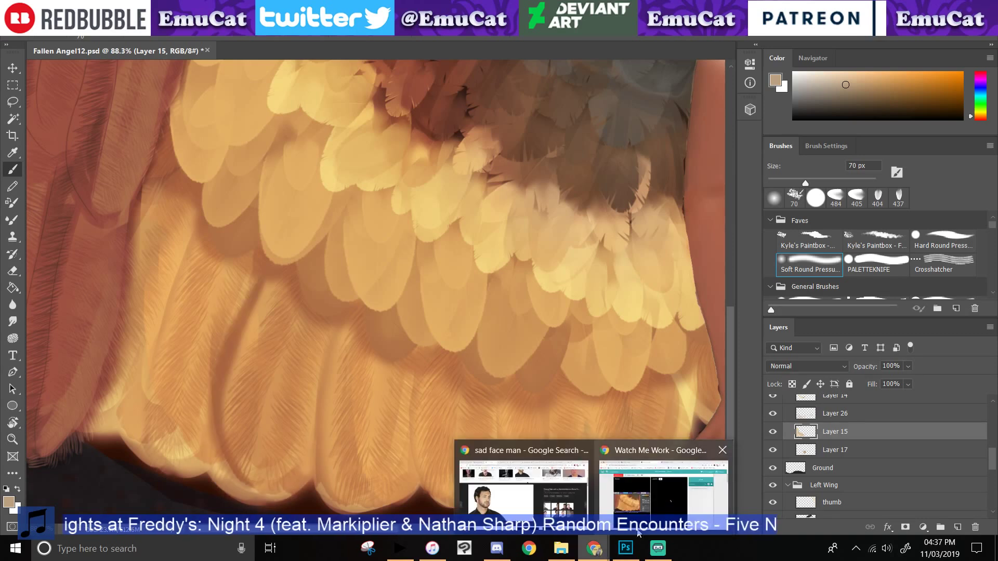
{"action": "left_click", "coordinate": [645, 499]}
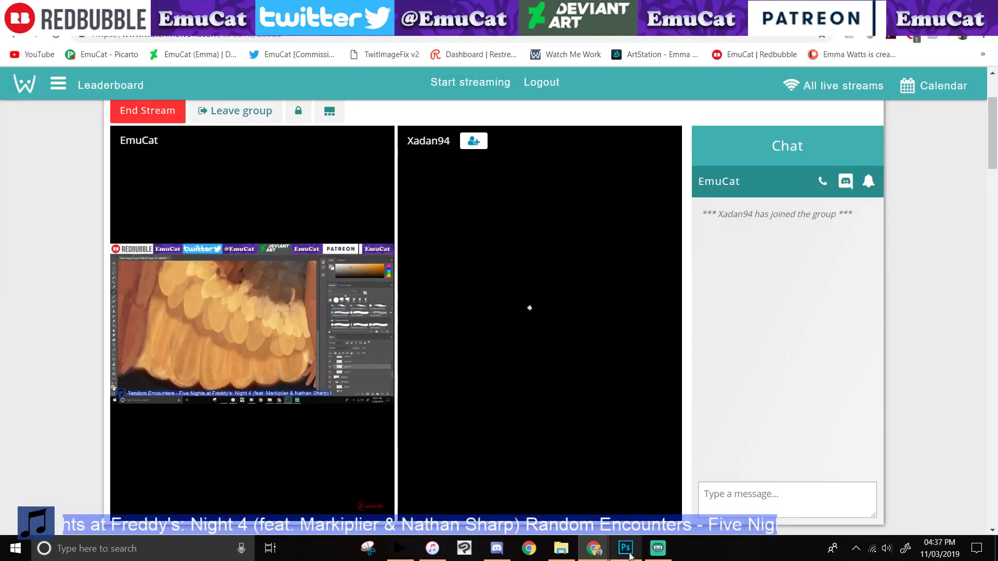
{"action": "left_click", "coordinate": [628, 552]}
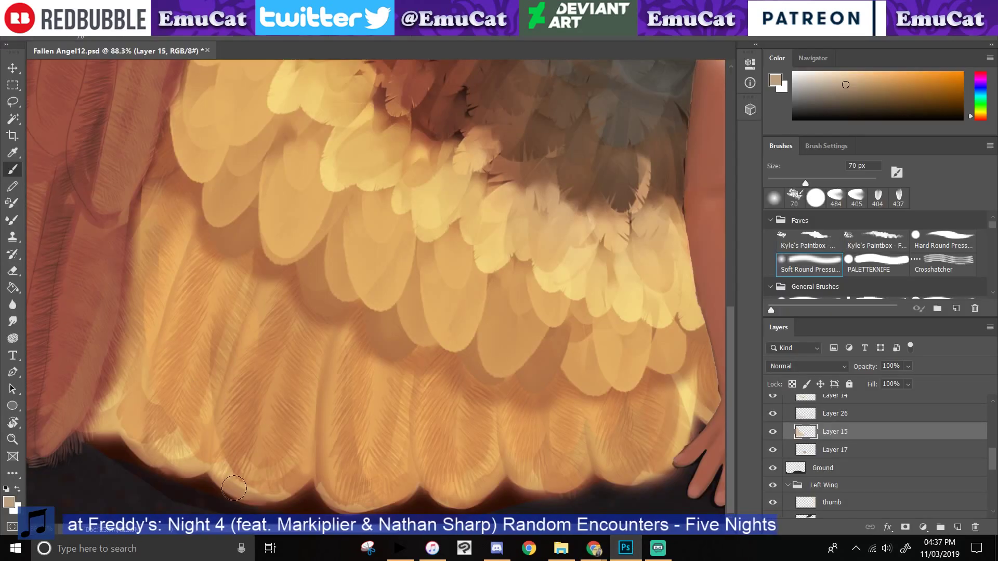
- Shade the edge between the second and third flight feathers on Layer 15, and undo a further stroke along the outermost feather
{"action": "mouse_move", "coordinate": [236, 485]}
{"action": "left_mouse_down"}
{"action": "mouse_move", "coordinate": [220, 455]}
{"action": "mouse_move", "coordinate": [217, 387]}
{"action": "mouse_move", "coordinate": [258, 280]}
{"action": "mouse_move", "coordinate": [278, 258]}
{"action": "left_mouse_up"}
{"action": "mouse_move", "coordinate": [174, 465]}
{"action": "left_mouse_down"}
{"action": "mouse_move", "coordinate": [137, 411]}
{"action": "mouse_move", "coordinate": [156, 328]}
{"action": "left_mouse_up"}
{"action": "key", "text": "ctrl+z"}
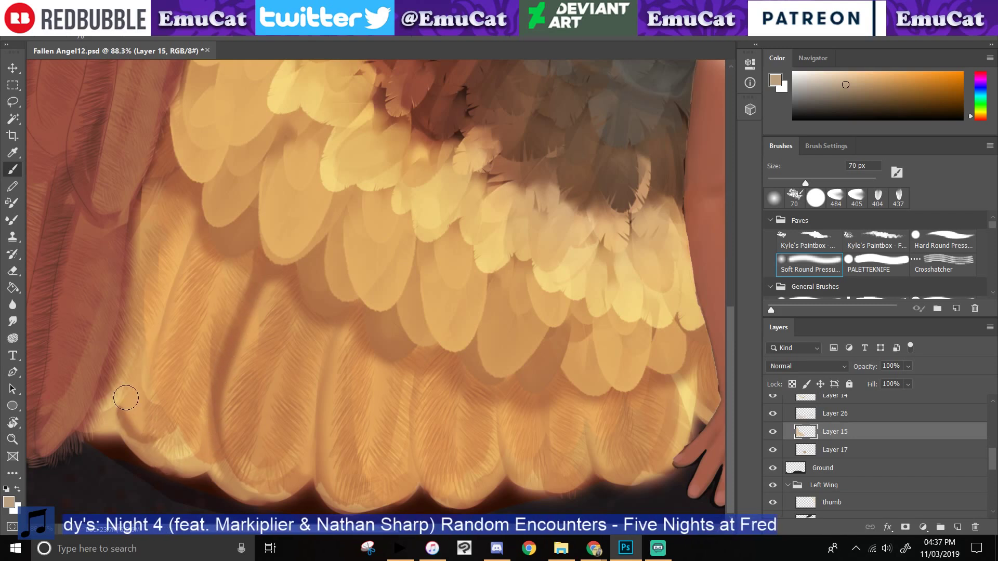
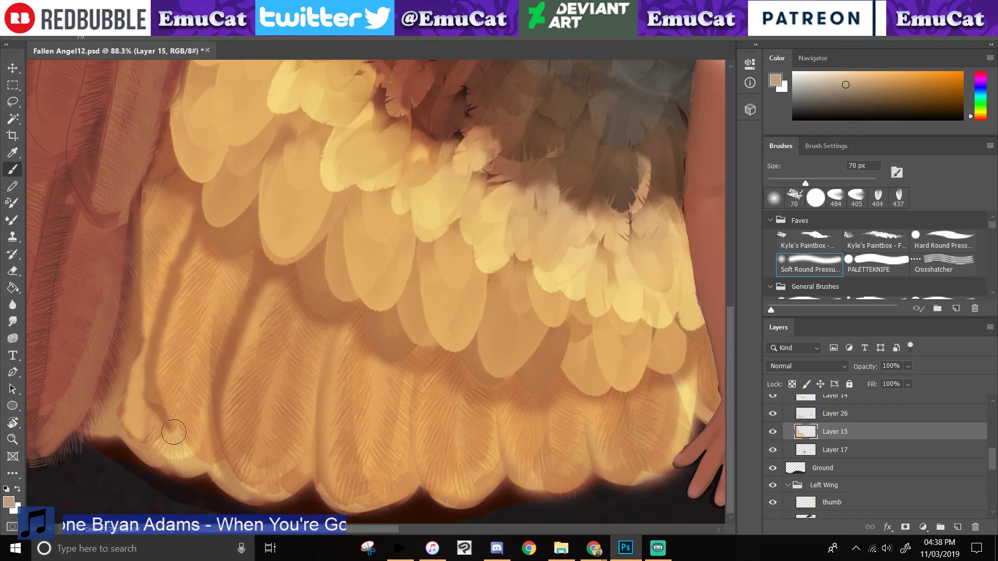
- Shade around the tips of the two outermost flight feathers beside the red feathers, and undo the last stroke
{"action": "left_click_drag", "start_coordinate": [173, 432], "coordinate": [211, 462]}
{"action": "mouse_move", "coordinate": [176, 417]}
{"action": "left_mouse_down"}
{"action": "mouse_move", "coordinate": [193, 455]}
{"action": "mouse_move", "coordinate": [207, 462]}
{"action": "left_mouse_up"}
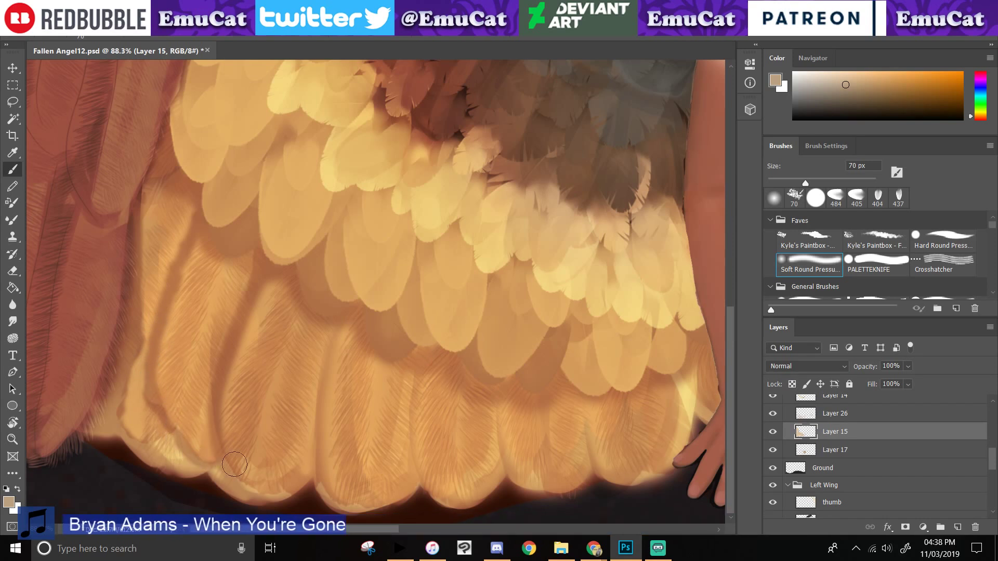
{"action": "left_click_drag", "start_coordinate": [157, 442], "coordinate": [190, 453]}
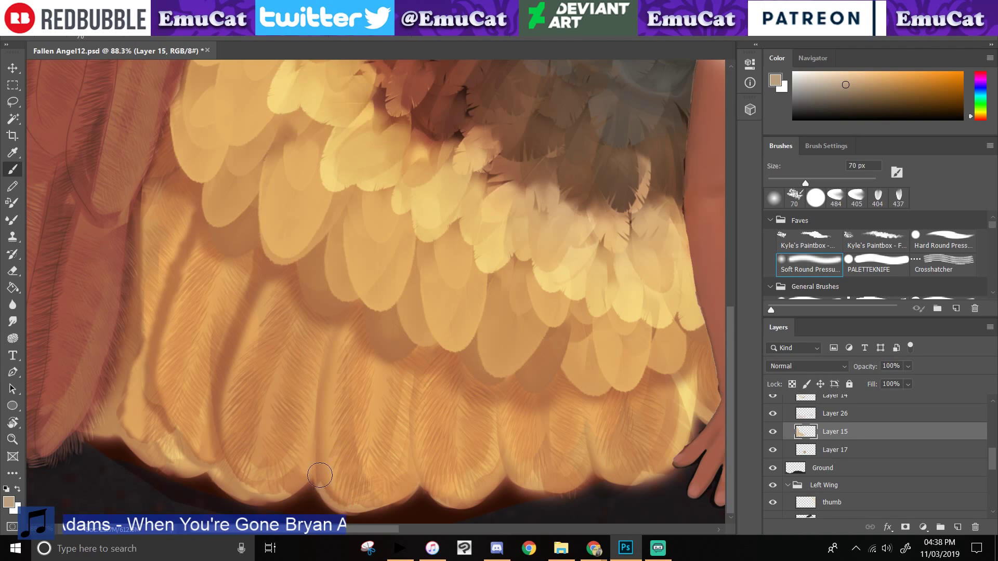
{"action": "key", "text": "ctrl+z"}
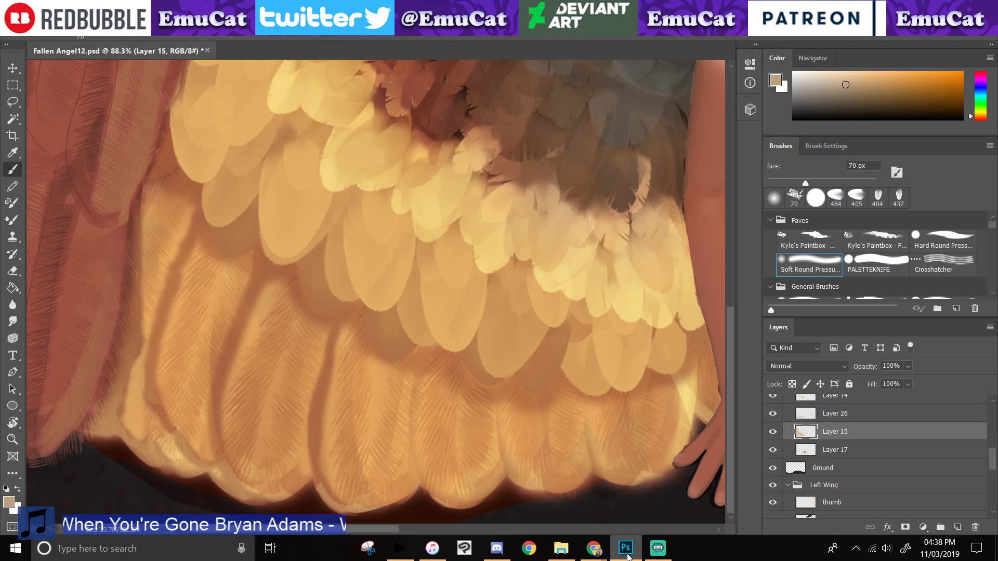
- Shade the edges between the remaining flight feathers with the tan soft brush, from the third feather across to the one beside the hand
{"action": "left_click", "coordinate": [626, 549]}
{"action": "left_click", "coordinate": [626, 549]}
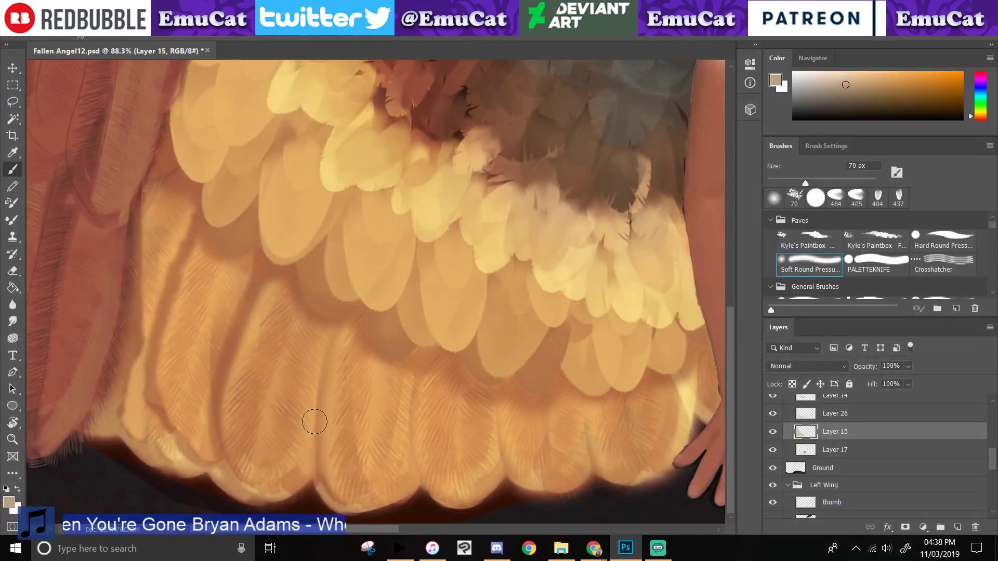
{"action": "mouse_move", "coordinate": [332, 325]}
{"action": "left_mouse_down"}
{"action": "mouse_move", "coordinate": [314, 398]}
{"action": "mouse_move", "coordinate": [320, 483]}
{"action": "left_mouse_up"}
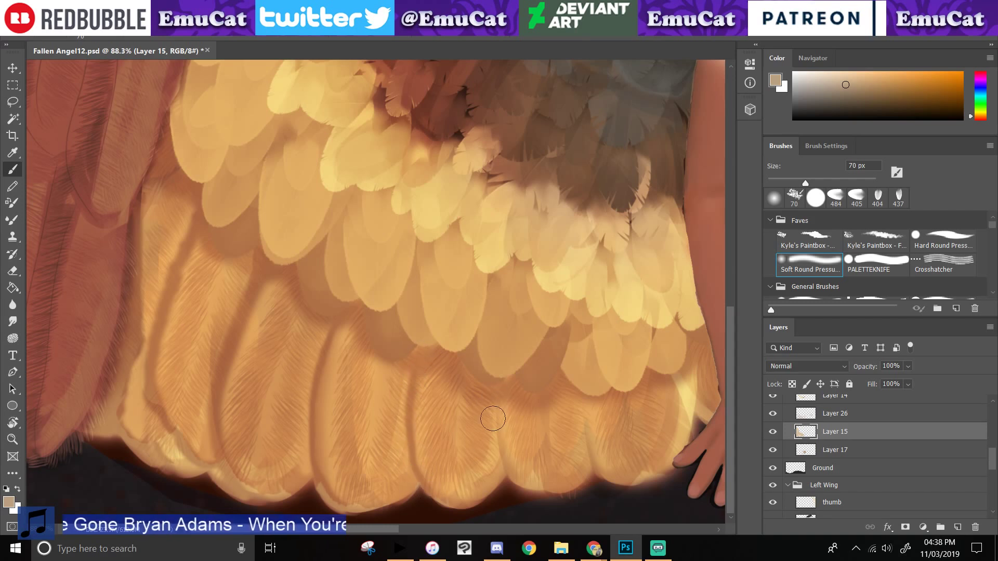
{"action": "mouse_move", "coordinate": [493, 419]}
{"action": "left_mouse_down"}
{"action": "mouse_move", "coordinate": [502, 471]}
{"action": "mouse_move", "coordinate": [506, 460]}
{"action": "left_mouse_up"}
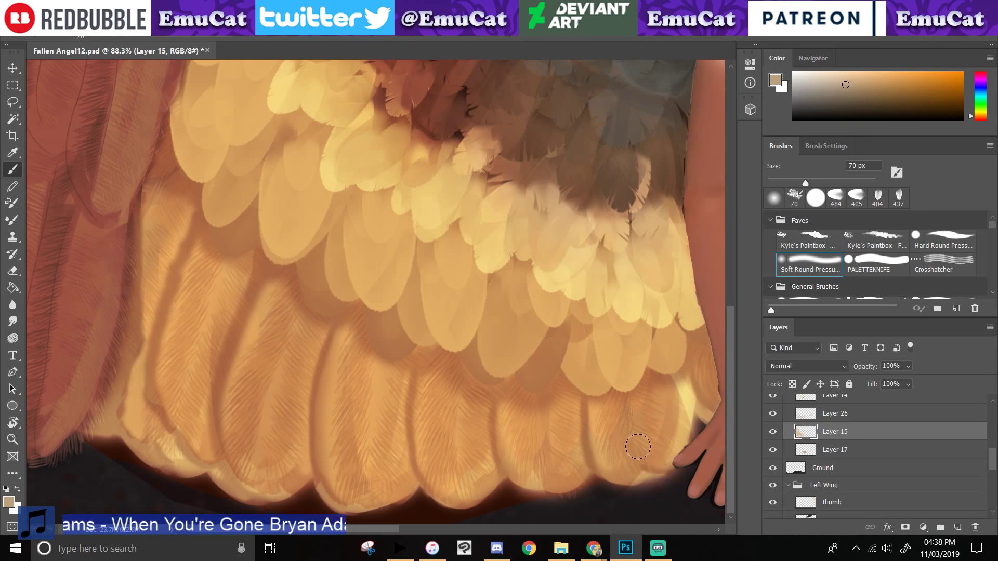
{"action": "left_click_drag", "start_coordinate": [671, 405], "coordinate": [628, 480]}
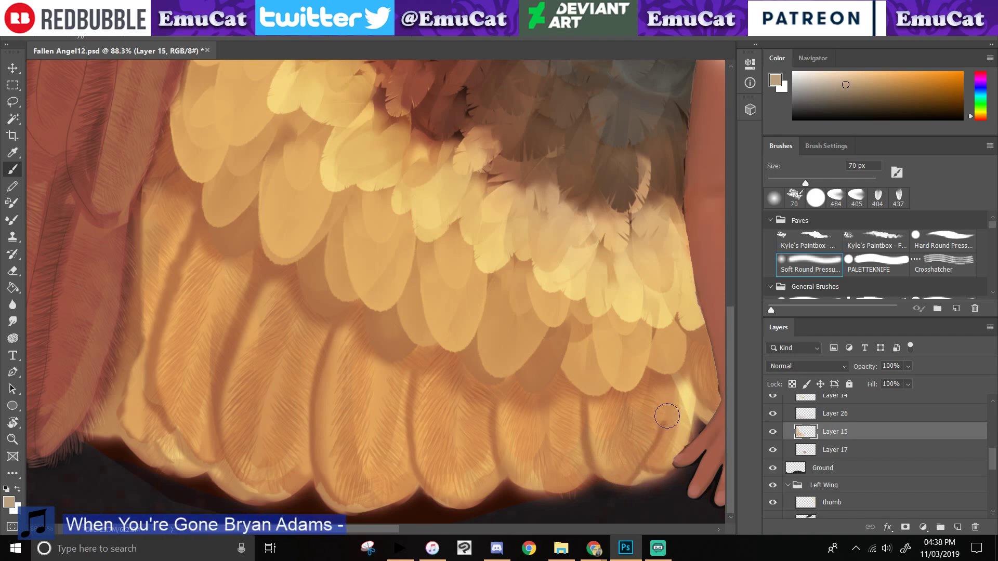
{"action": "left_click_drag", "start_coordinate": [667, 416], "coordinate": [667, 368]}
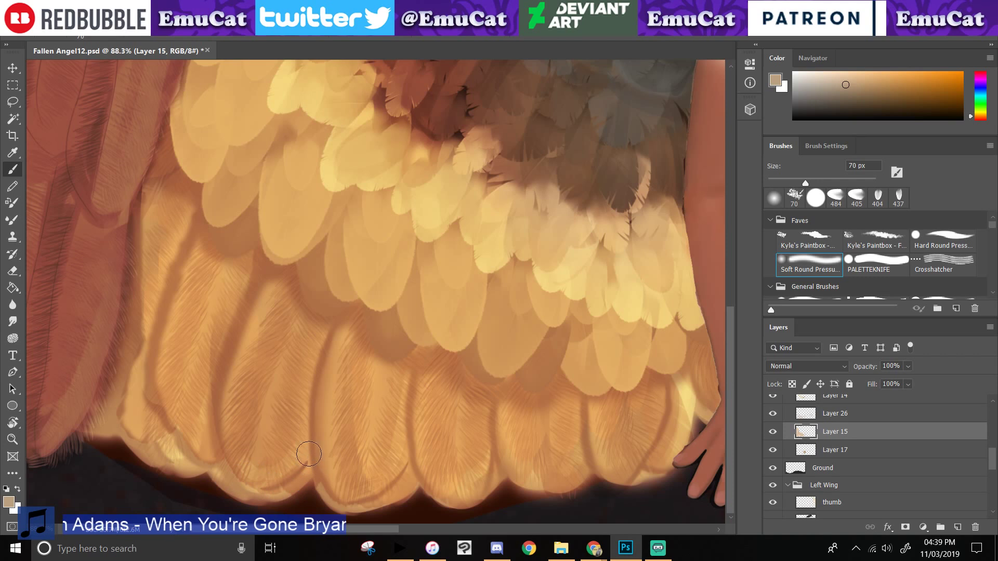
- Darken the lower tip of the third flight feather with short soft strokes, and undo the last stroke
{"action": "left_click_drag", "start_coordinate": [309, 454], "coordinate": [282, 483]}
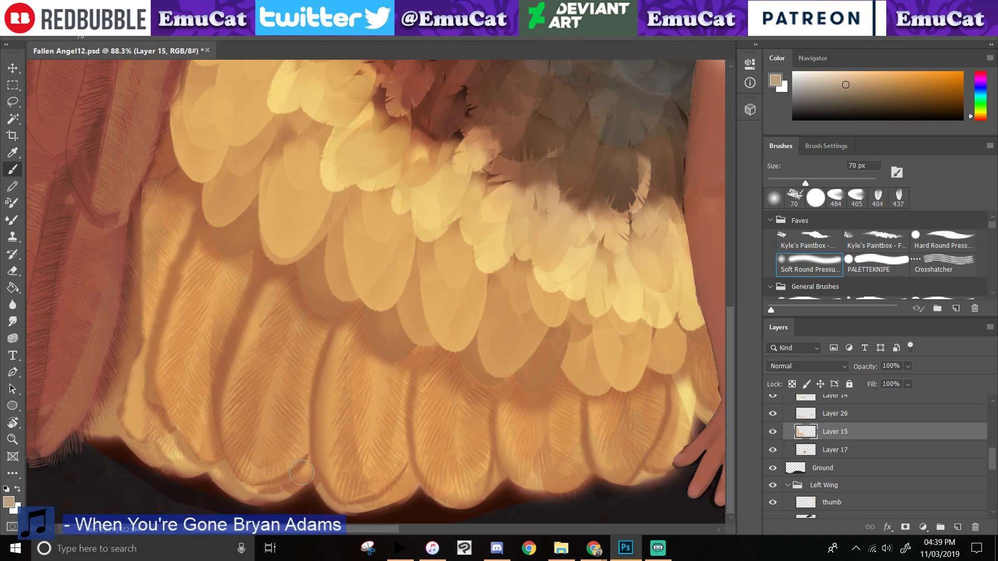
{"action": "mouse_move", "coordinate": [270, 490]}
{"action": "left_mouse_down"}
{"action": "mouse_move", "coordinate": [294, 483]}
{"action": "mouse_move", "coordinate": [305, 447]}
{"action": "mouse_move", "coordinate": [302, 463]}
{"action": "mouse_move", "coordinate": [259, 491]}
{"action": "mouse_move", "coordinate": [263, 476]}
{"action": "mouse_move", "coordinate": [284, 484]}
{"action": "left_mouse_up"}
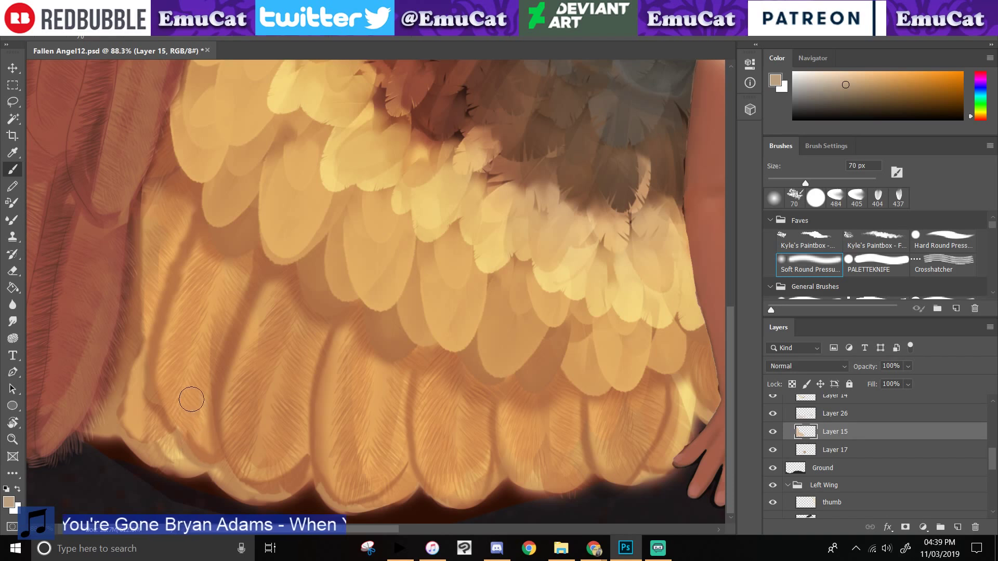
{"action": "key", "text": "ctrl+z"}
- Soften the lower part of the second flight feather and the outermost feather's tip and edge with short tan strokes
{"action": "left_click_drag", "start_coordinate": [209, 397], "coordinate": [195, 449]}
{"action": "key", "text": "ctrl+z"}
{"action": "mouse_move", "coordinate": [204, 407]}
{"action": "left_mouse_down"}
{"action": "mouse_move", "coordinate": [194, 441]}
{"action": "mouse_move", "coordinate": [203, 454]}
{"action": "mouse_move", "coordinate": [206, 411]}
{"action": "mouse_move", "coordinate": [217, 454]}
{"action": "mouse_move", "coordinate": [211, 433]}
{"action": "left_mouse_up"}
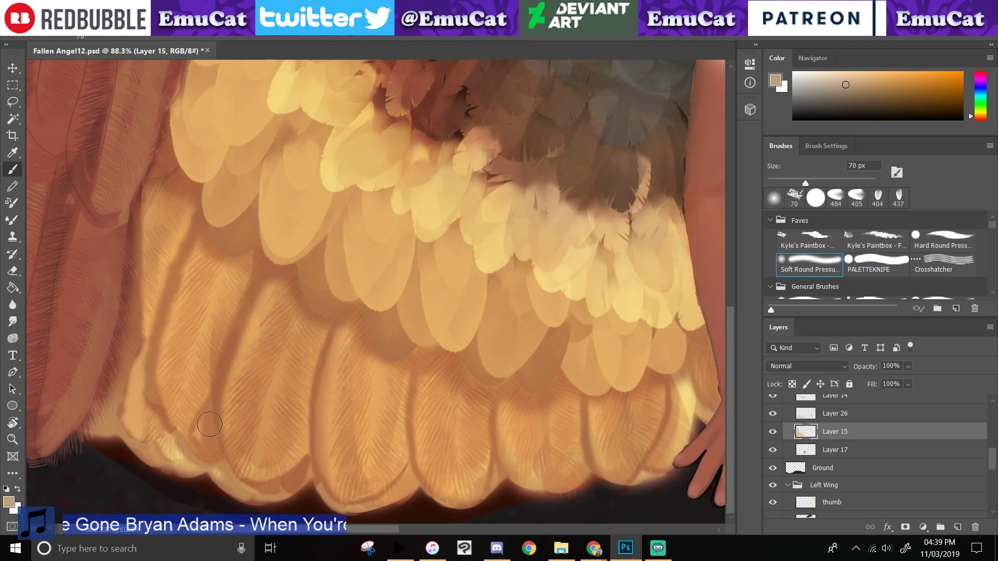
{"action": "mouse_move", "coordinate": [175, 446]}
{"action": "left_mouse_down"}
{"action": "mouse_move", "coordinate": [145, 410]}
{"action": "mouse_move", "coordinate": [143, 436]}
{"action": "left_mouse_up"}
{"action": "mouse_move", "coordinate": [136, 381]}
{"action": "left_mouse_down"}
{"action": "mouse_move", "coordinate": [145, 440]}
{"action": "mouse_move", "coordinate": [131, 398]}
{"action": "mouse_move", "coordinate": [138, 407]}
{"action": "mouse_move", "coordinate": [147, 345]}
{"action": "mouse_move", "coordinate": [144, 407]}
{"action": "mouse_move", "coordinate": [125, 383]}
{"action": "left_mouse_up"}
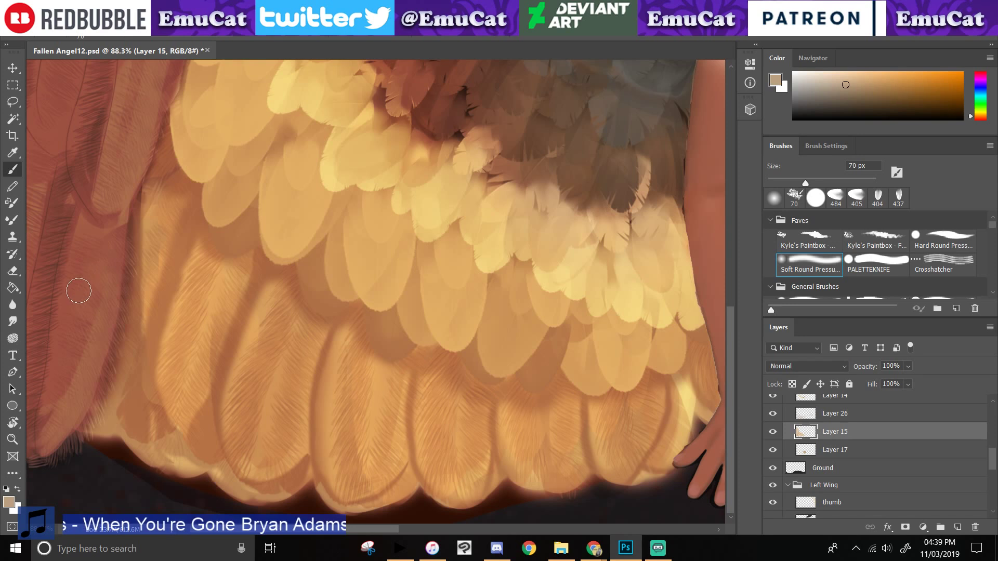
- Save the Fallen Angel12 document and bring the whole illustration into view
{"action": "key", "text": "ctrl+s"}
{"action": "left_click", "coordinate": [132, 486], "text": "alt"}
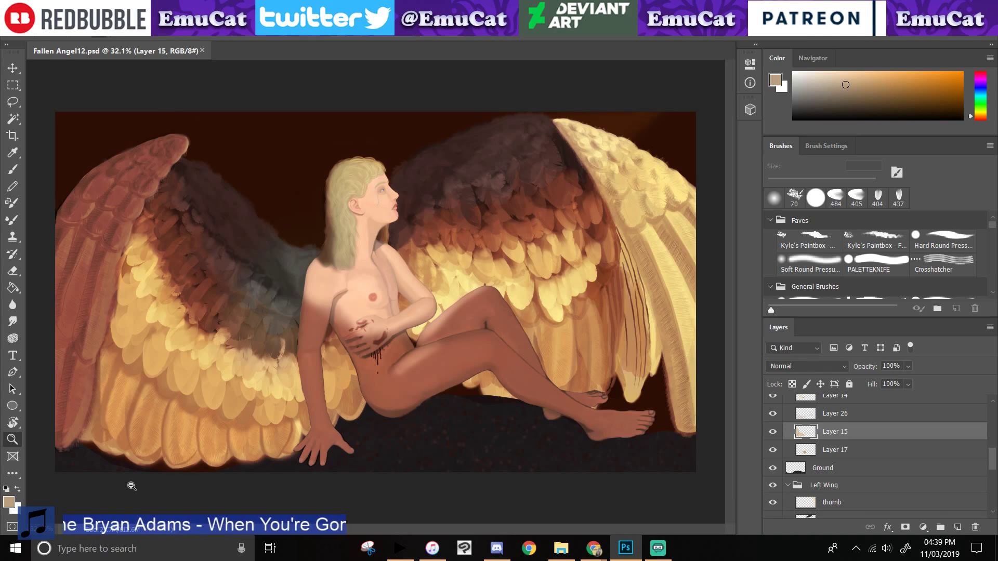
- Check the Watch Me Work page and the chat in the Streamlabs streaming dashboard, and return to Photoshop
{"action": "left_click", "coordinate": [597, 549]}
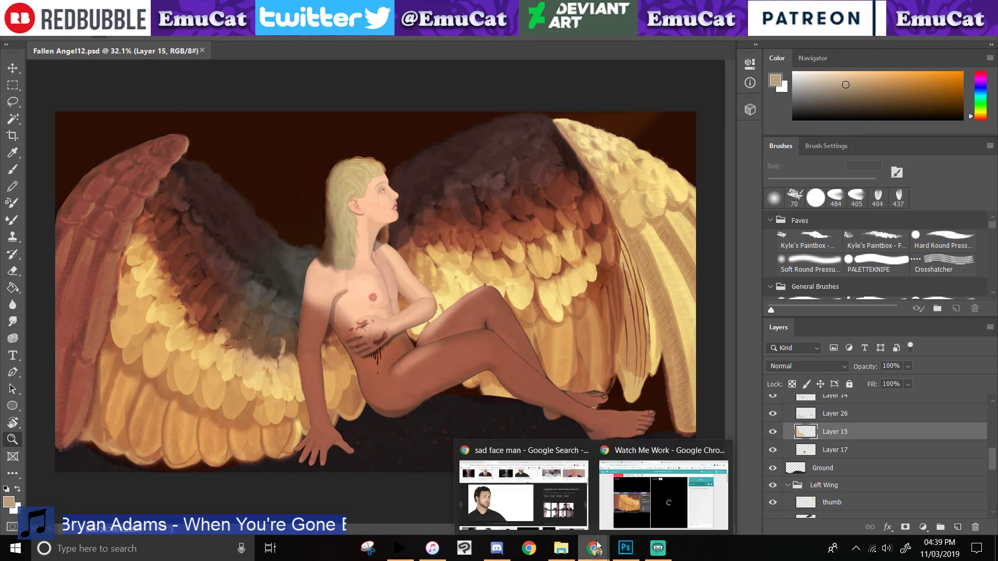
{"action": "left_click", "coordinate": [664, 495]}
{"action": "left_click", "coordinate": [658, 549]}
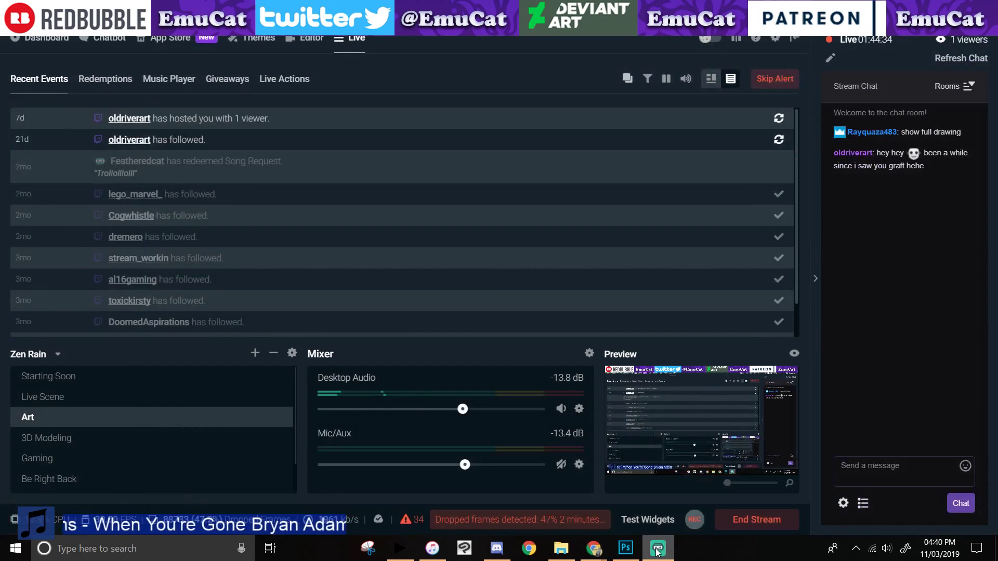
{"action": "left_click", "coordinate": [658, 550]}
{"action": "left_click", "coordinate": [627, 550]}
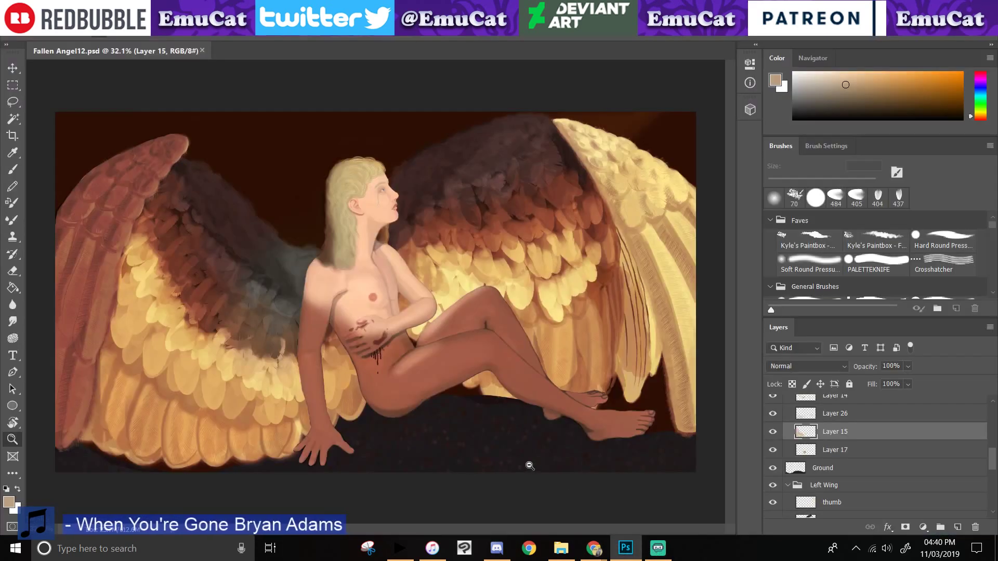
{"action": "left_click", "coordinate": [628, 549]}
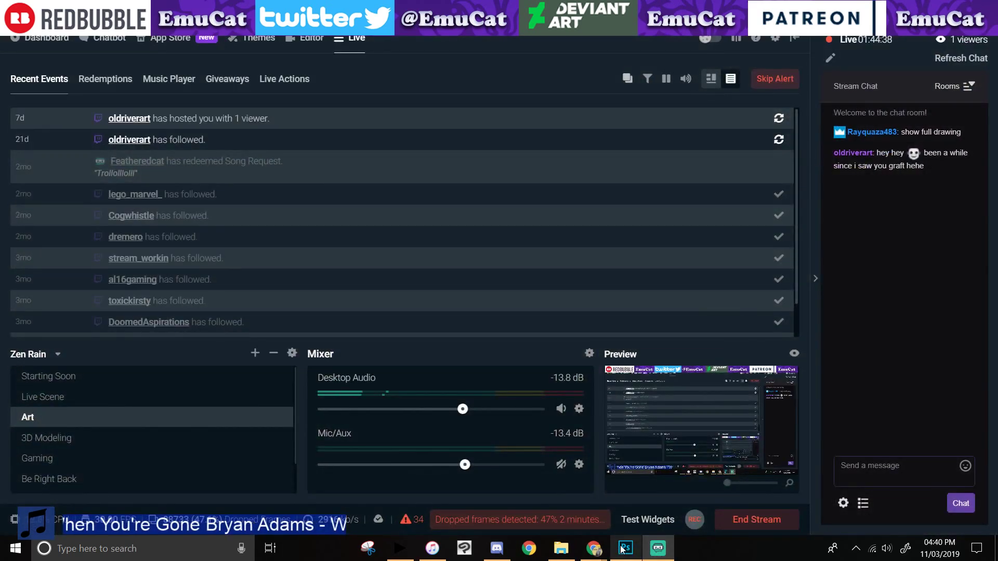
- Switch to the Twitch channel page in Chrome and reply "Sorry only just checked chat, haha" in the stream chat
{"action": "left_click", "coordinate": [624, 549]}
{"action": "mouse_move", "coordinate": [595, 549]}
{"action": "left_click", "coordinate": [643, 519]}
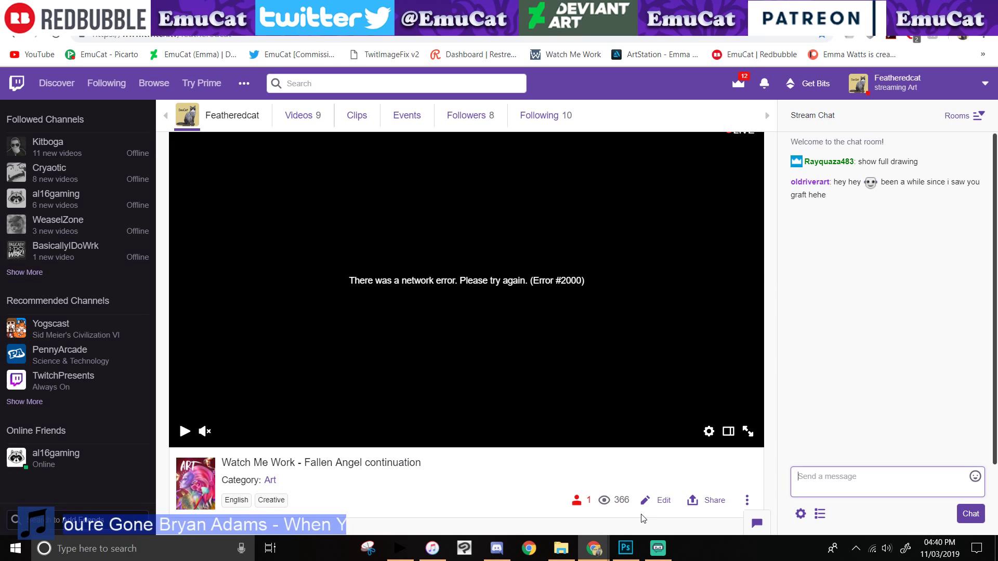
{"action": "type", "text": "Sorry only just checked chat"}
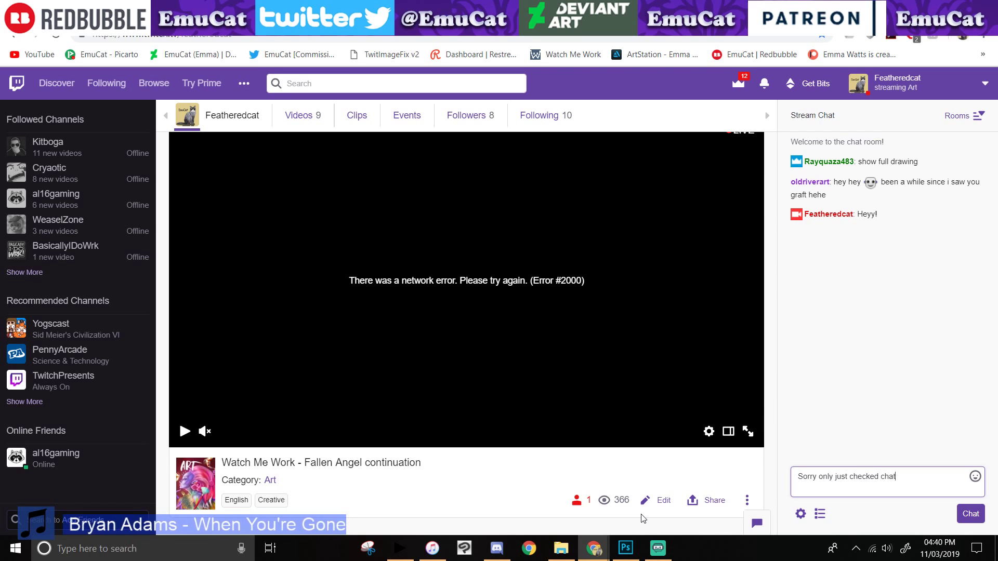
{"action": "type", "text": ", haha"}
{"action": "key", "text": "Return"}
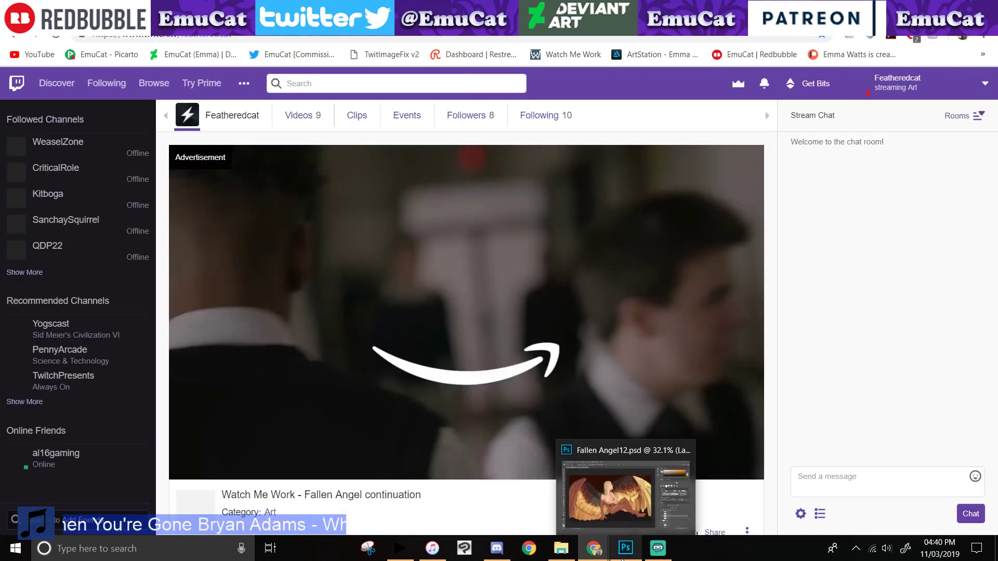
- Switch to Streamlabs OBS and review the stream's chat and its dropped-frames notifications
{"action": "left_click", "coordinate": [624, 558]}
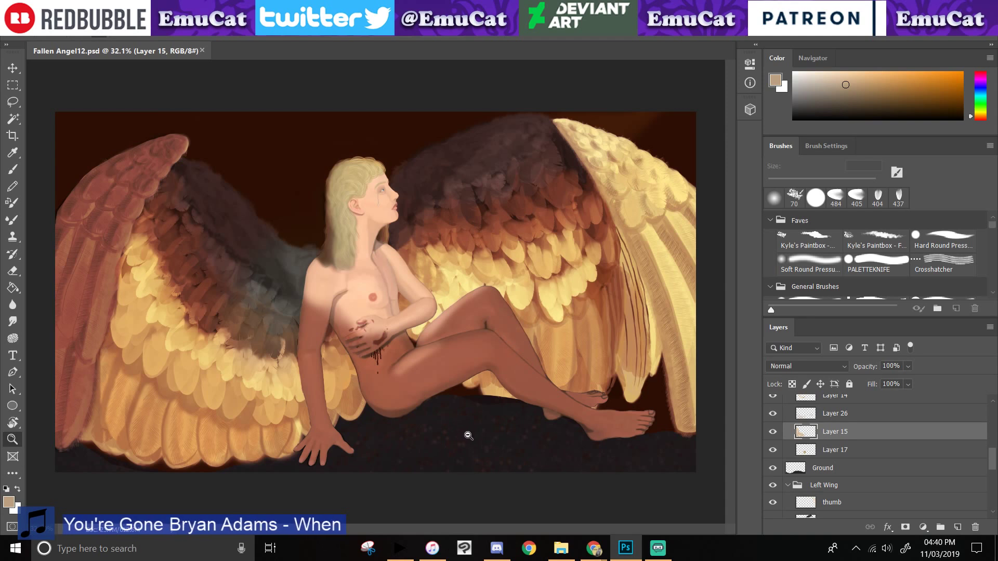
{"action": "left_click", "coordinate": [657, 553]}
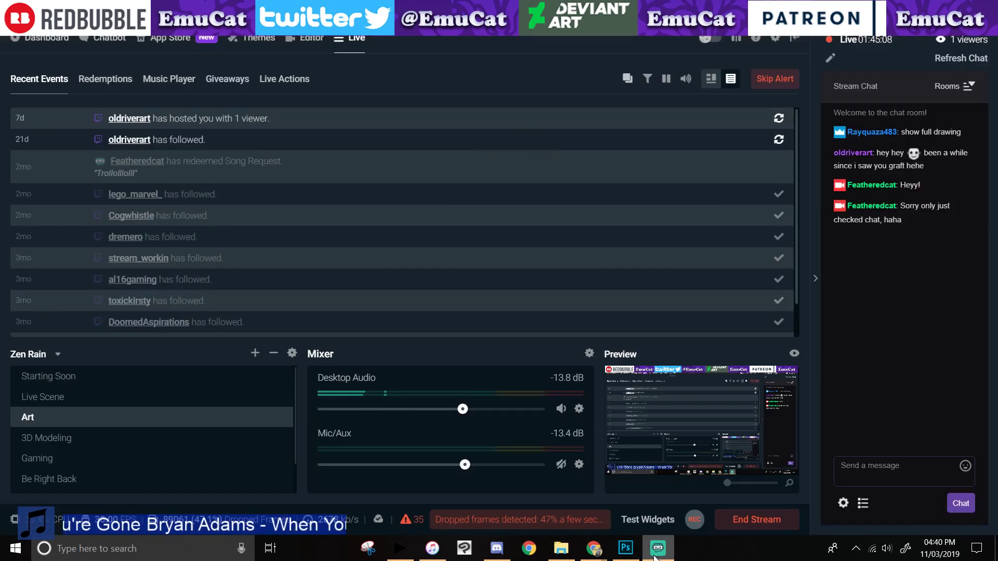
{"action": "left_click", "coordinate": [627, 553]}
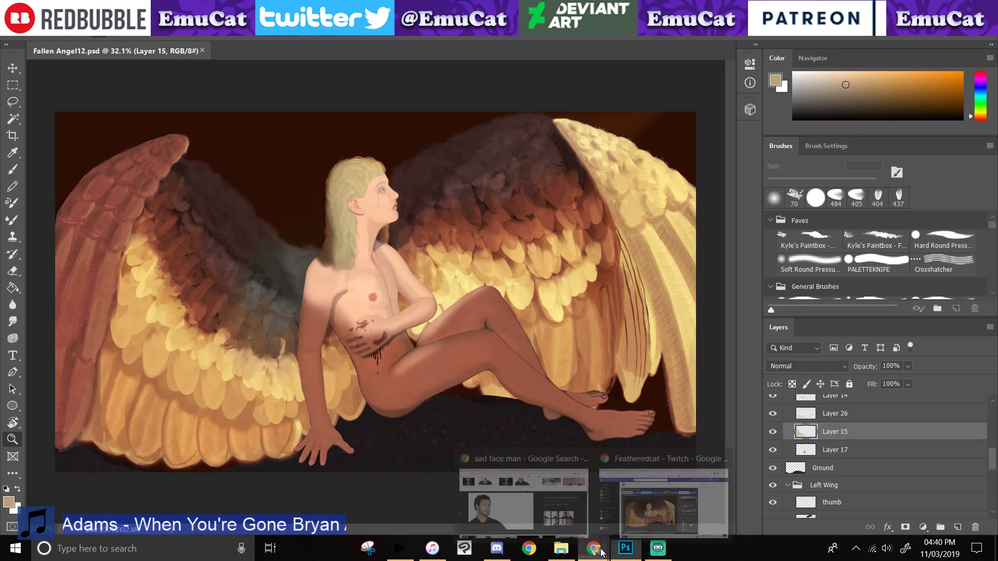
{"action": "left_click", "coordinate": [657, 550]}
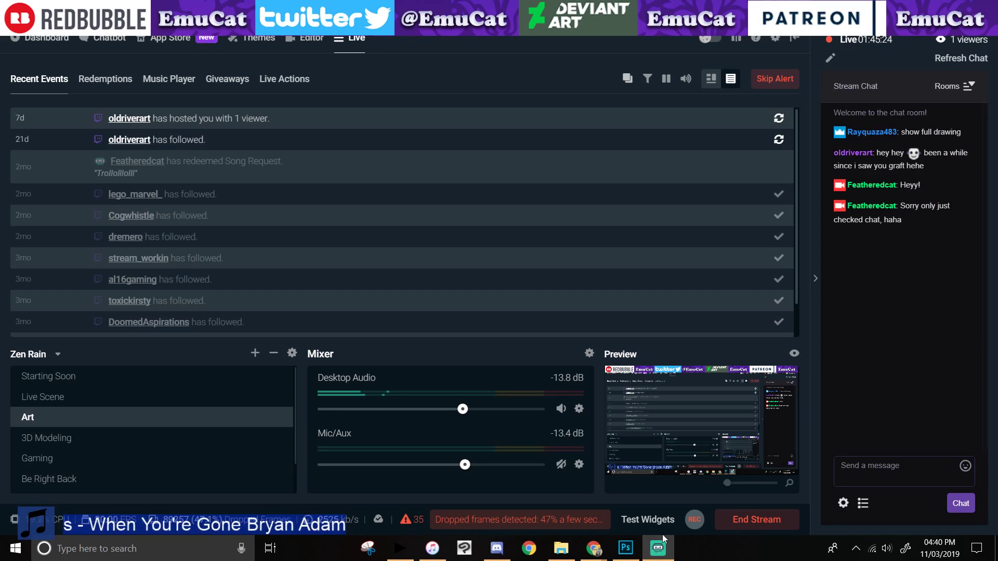
{"action": "left_click", "coordinate": [586, 521]}
{"action": "left_click", "coordinate": [644, 113]}
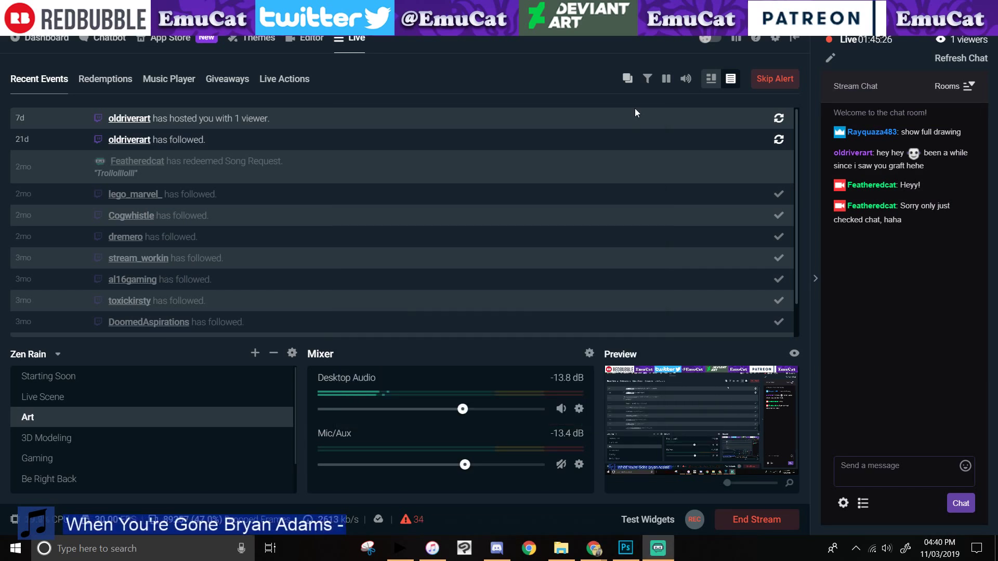
{"action": "left_click", "coordinate": [408, 520]}
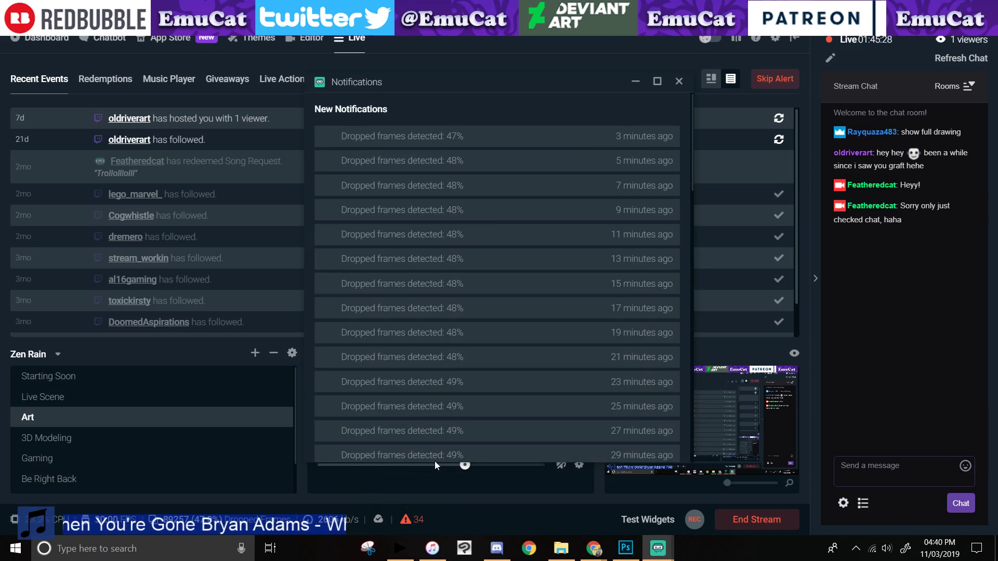
{"action": "left_click", "coordinate": [679, 81]}
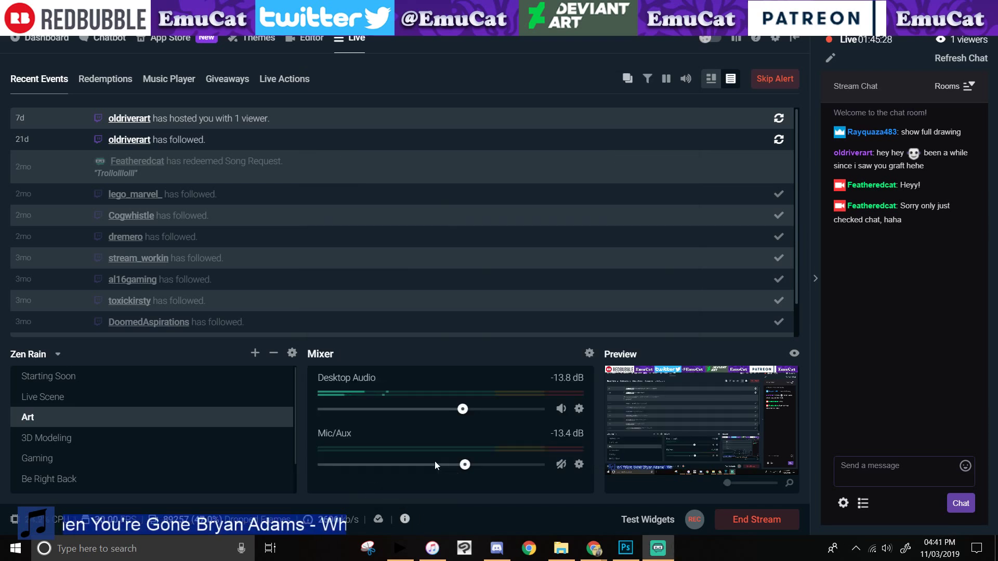
- Switch to the Fallen Angel12.psd painting in Photoshop and check what Layer 15, the fingertip layer and the Right wing group contain by toggling their visibility
{"action": "left_click", "coordinate": [625, 549]}
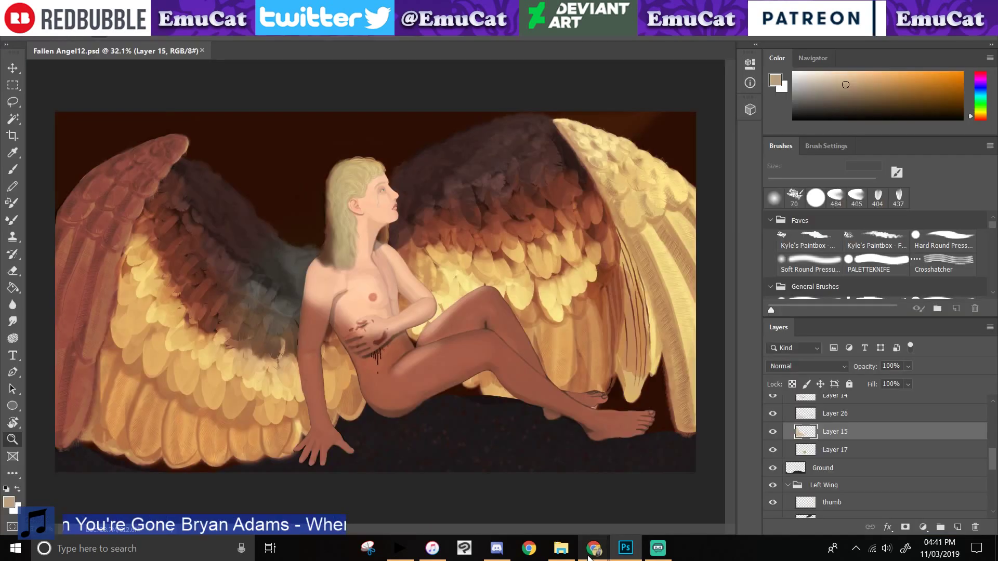
{"action": "left_click", "coordinate": [589, 557]}
{"action": "left_click", "coordinate": [622, 554]}
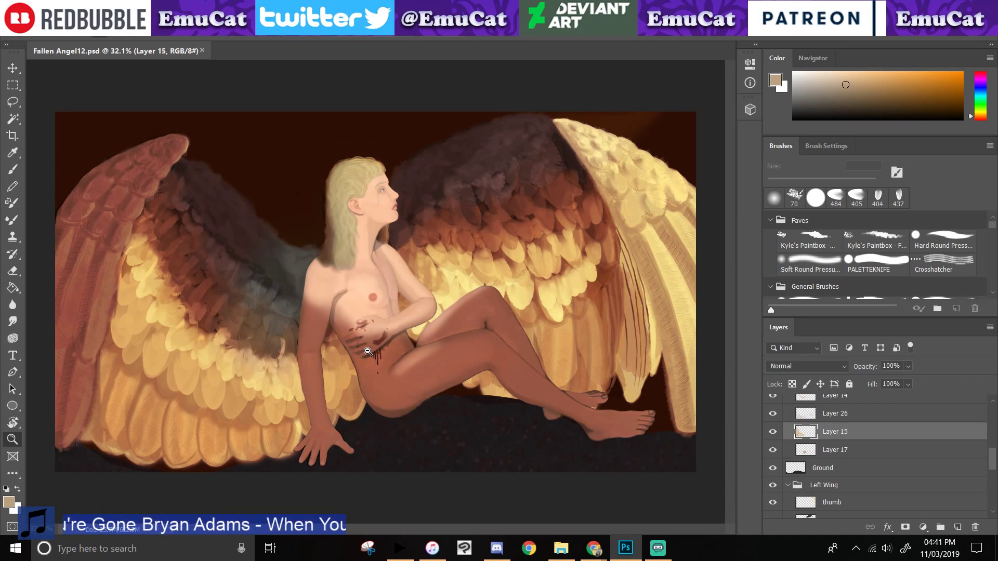
{"action": "left_click", "coordinate": [773, 432]}
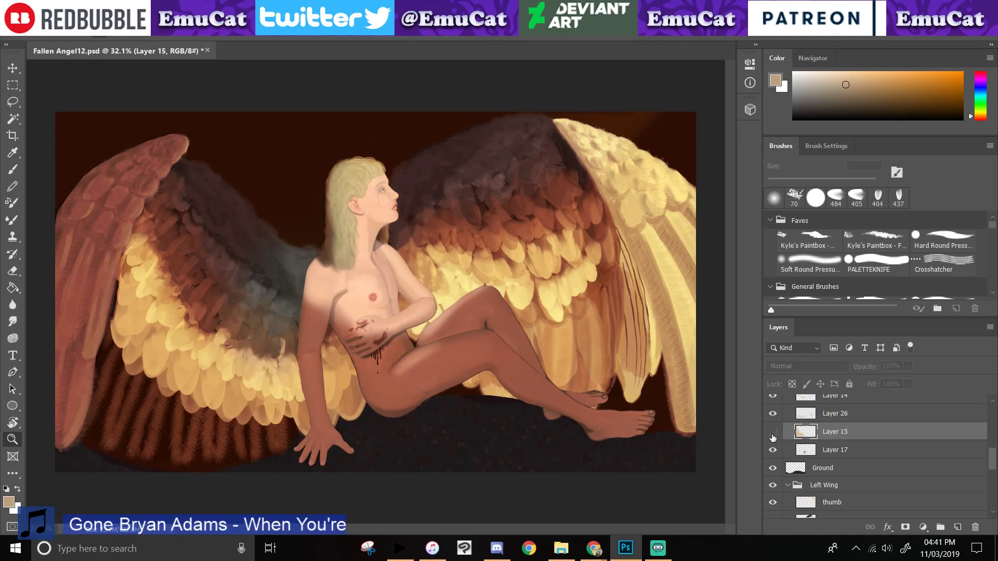
{"action": "left_click", "coordinate": [773, 432]}
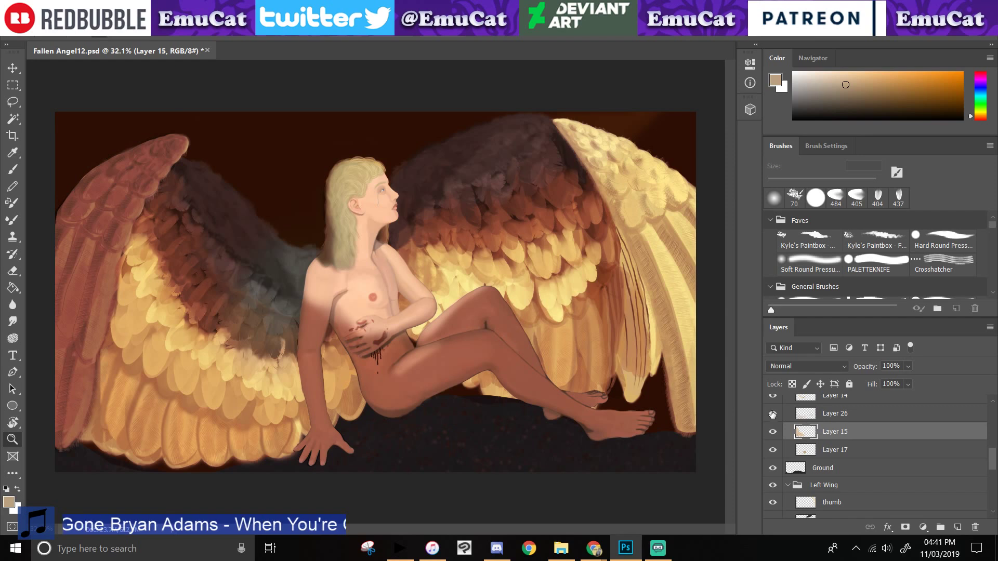
{"action": "scroll", "coordinate": [773, 416], "scroll_direction": "up", "scroll_amount": 3}
{"action": "left_click", "coordinate": [773, 458]}
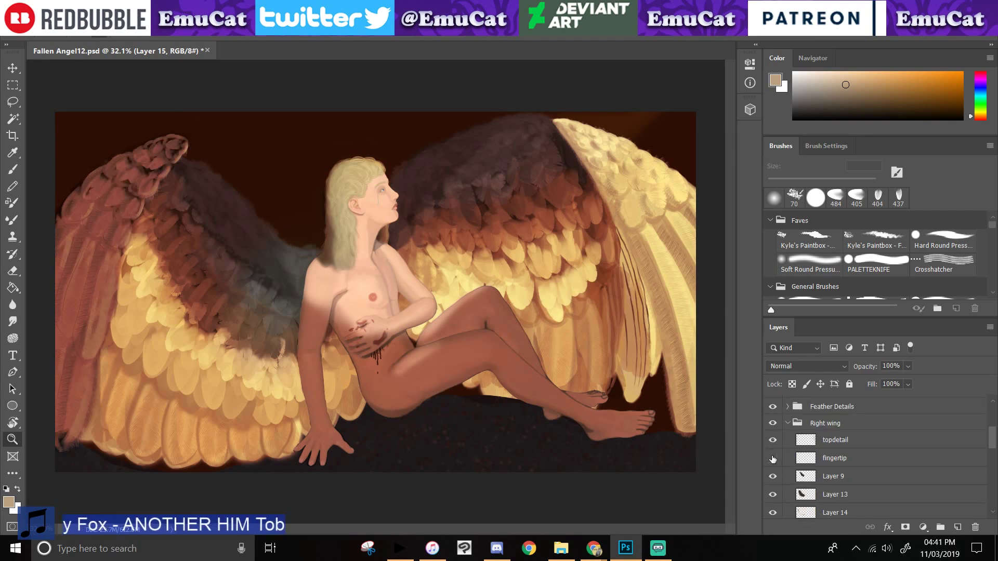
{"action": "left_click", "coordinate": [774, 458]}
{"action": "left_click", "coordinate": [773, 424]}
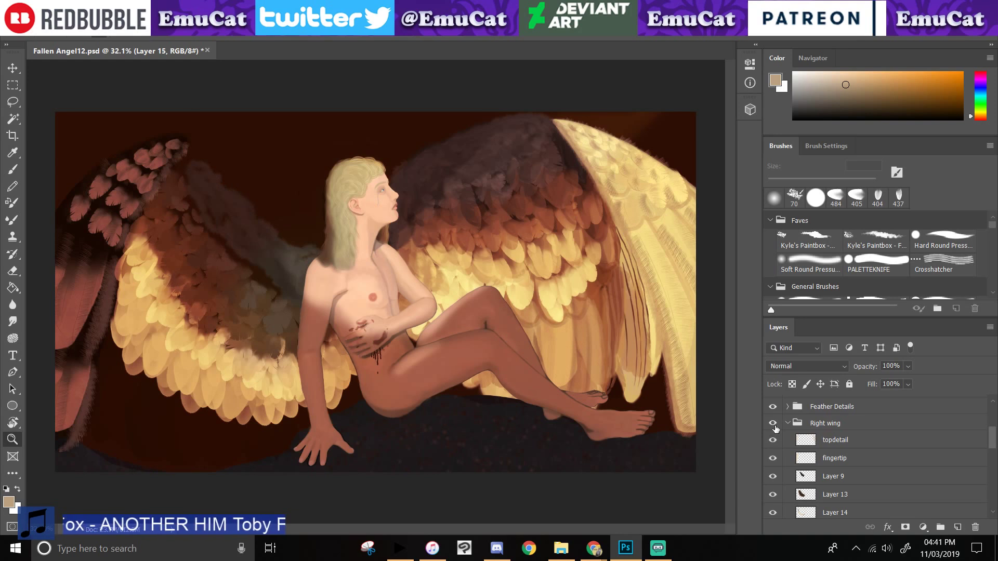
{"action": "left_click", "coordinate": [773, 424]}
- Collapse the Right wing group, expand Feather Details and add a new layer directly above Layer 24
{"action": "left_click", "coordinate": [788, 423]}
{"action": "left_click", "coordinate": [788, 408]}
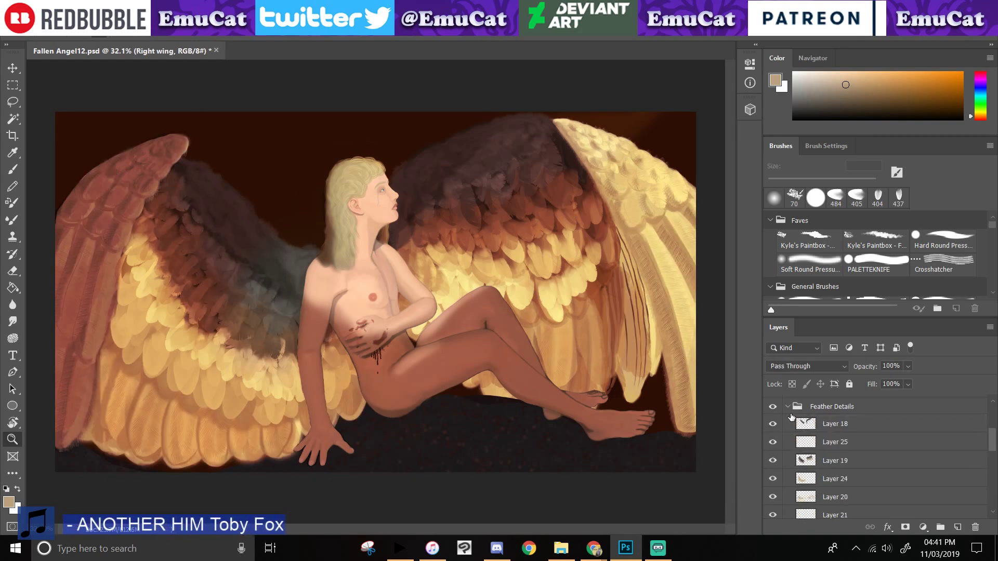
{"action": "left_click", "coordinate": [774, 479]}
{"action": "left_click", "coordinate": [774, 479]}
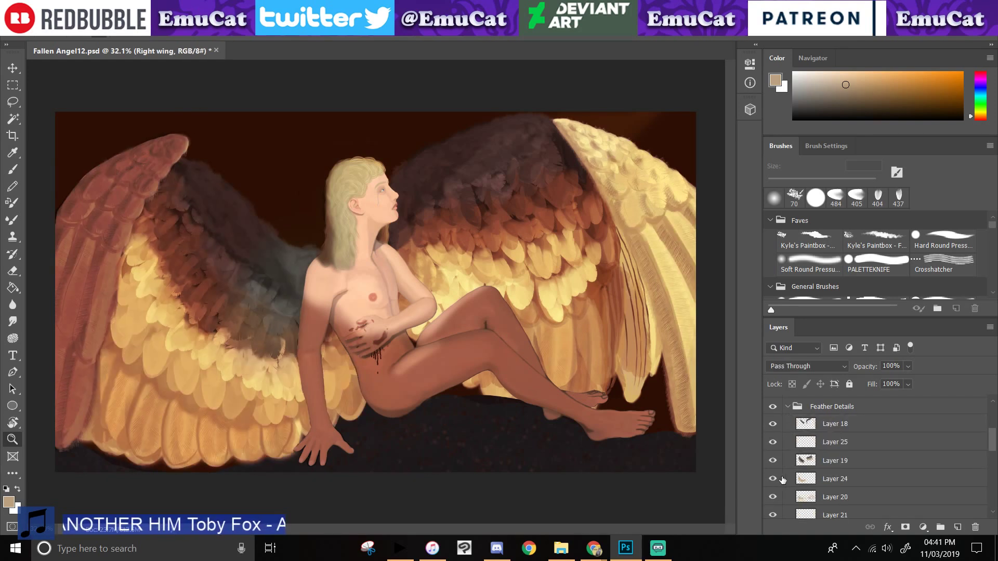
{"action": "left_click", "coordinate": [911, 486]}
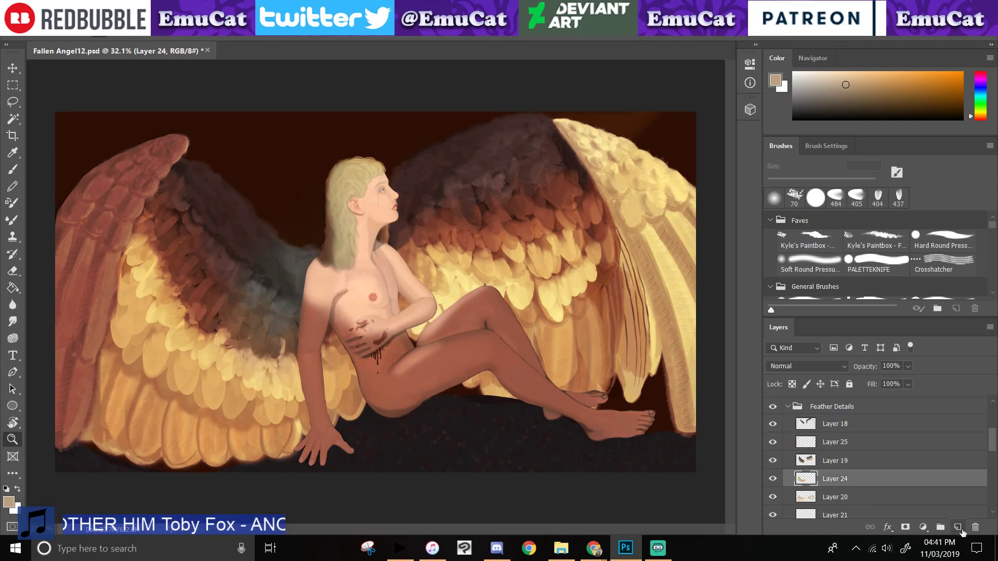
{"action": "left_click", "coordinate": [958, 527]}
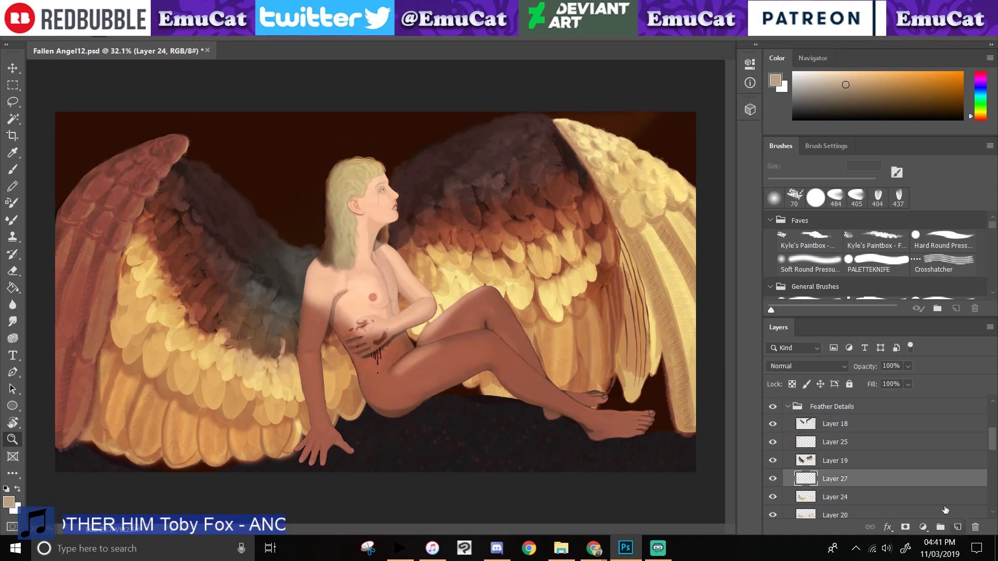
- Paint a test stroke on a large golden feather on Layer 27 with the 70 px Soft Round Pressure brush
{"action": "left_click", "coordinate": [807, 366]}
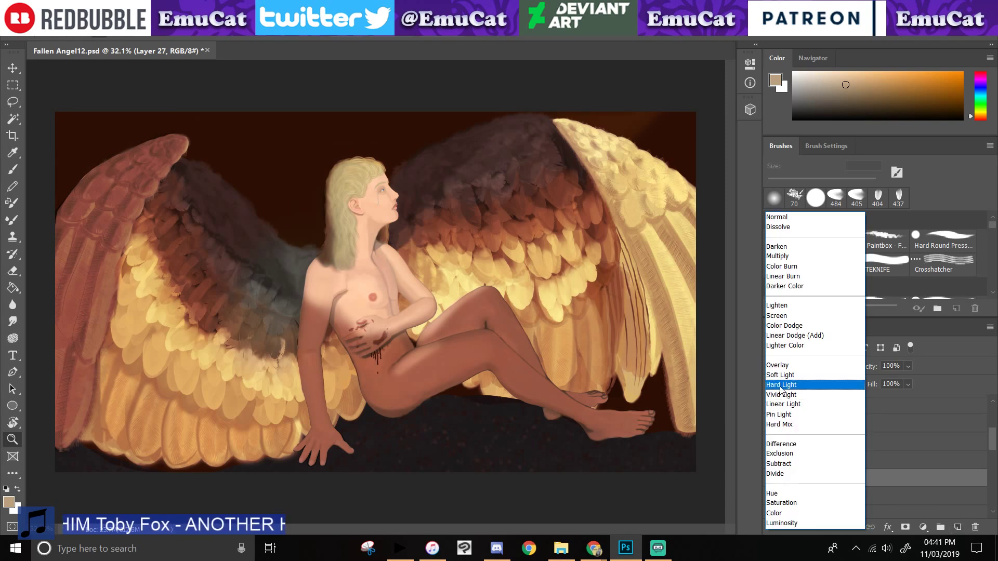
{"action": "left_click", "coordinate": [893, 471]}
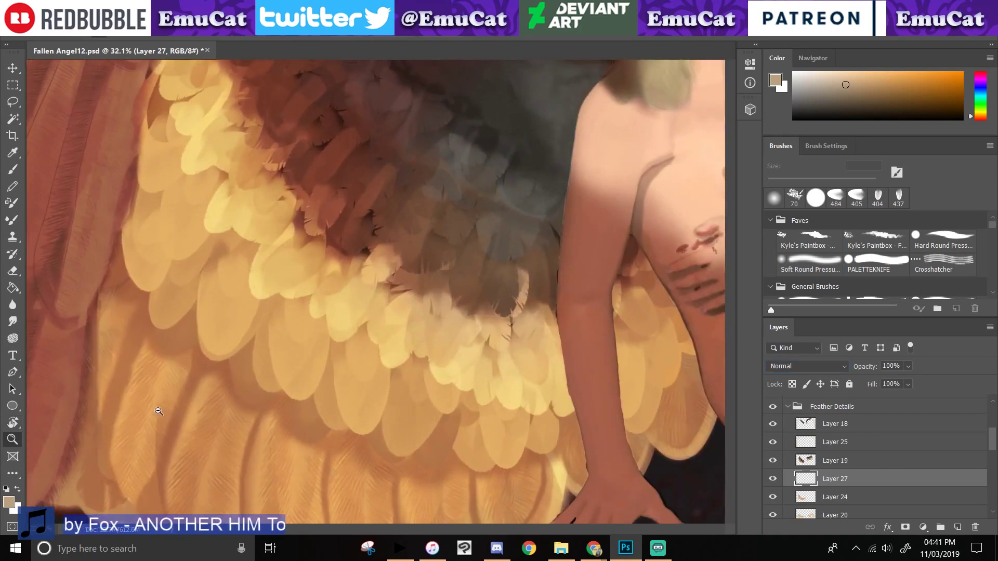
{"action": "left_click", "coordinate": [102, 392]}
{"action": "key", "text": "b"}
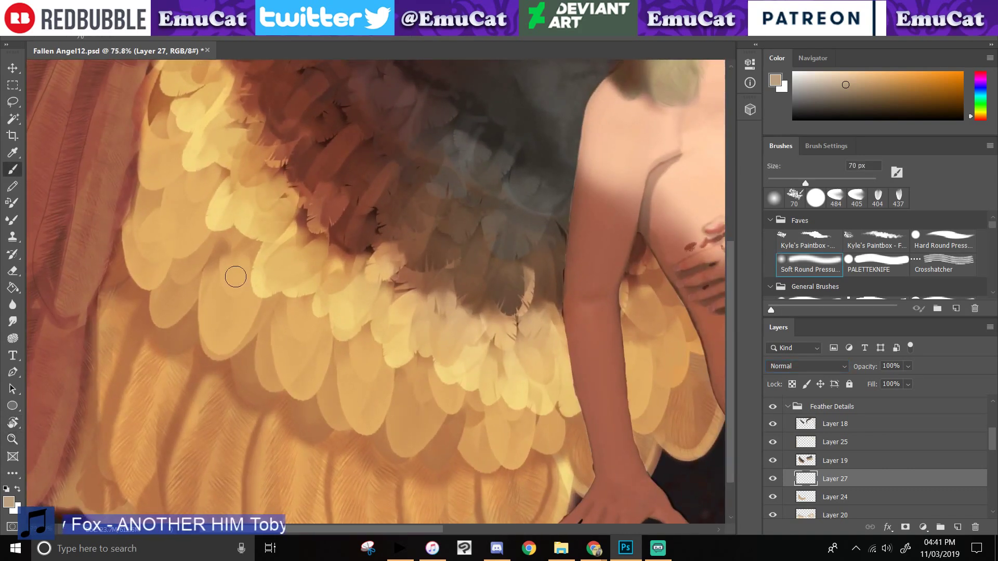
{"action": "mouse_move", "coordinate": [232, 274]}
{"action": "left_mouse_down"}
{"action": "mouse_move", "coordinate": [218, 286]}
{"action": "mouse_move", "coordinate": [223, 312]}
{"action": "left_mouse_up"}
- Set Layer 27's blend mode to Darken and erase the test stroke with the 140 px Hard Round Pressure eraser
{"action": "left_click", "coordinate": [807, 366]}
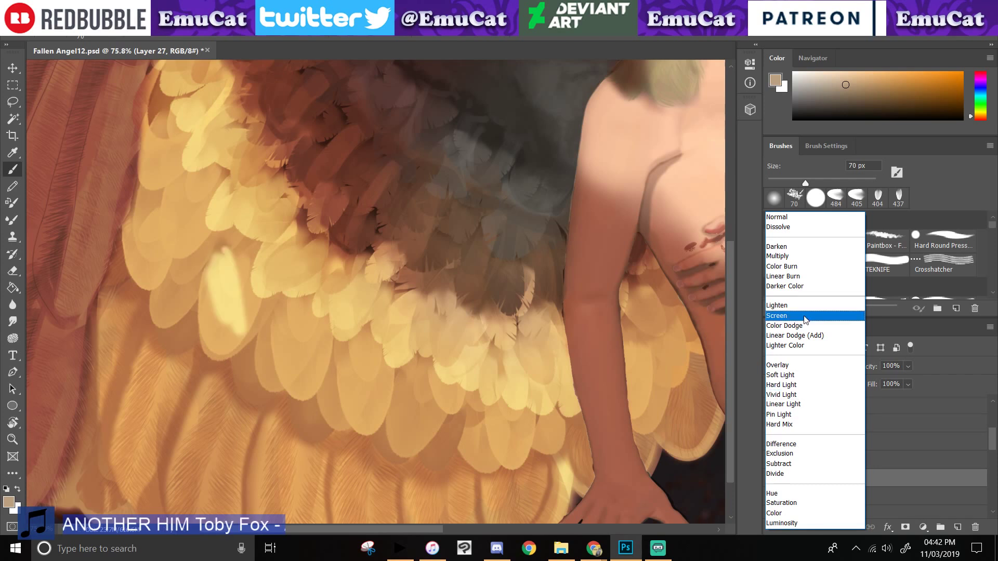
{"action": "left_click", "coordinate": [795, 246]}
{"action": "left_click", "coordinate": [12, 271]}
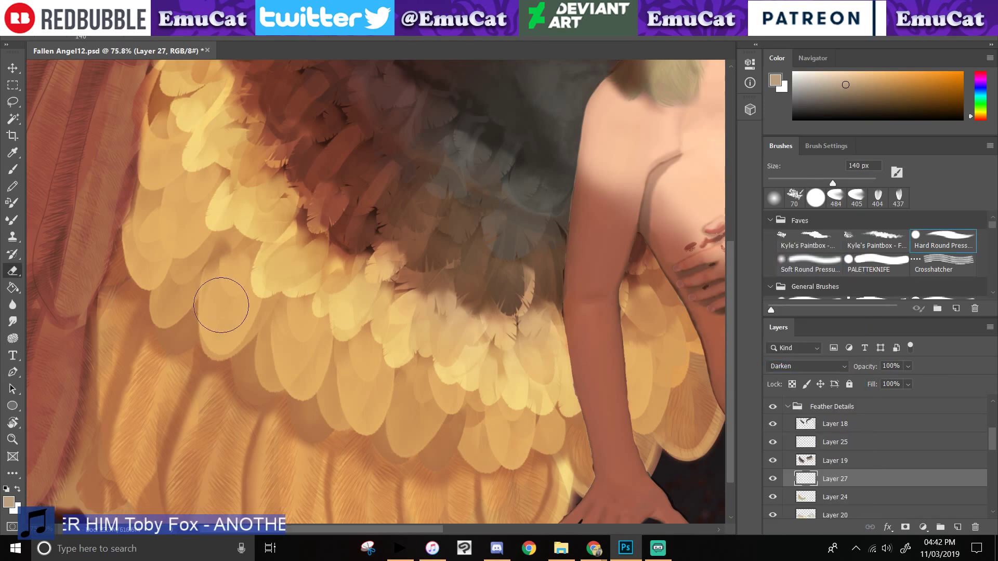
{"action": "left_click_drag", "start_coordinate": [230, 314], "coordinate": [187, 281]}
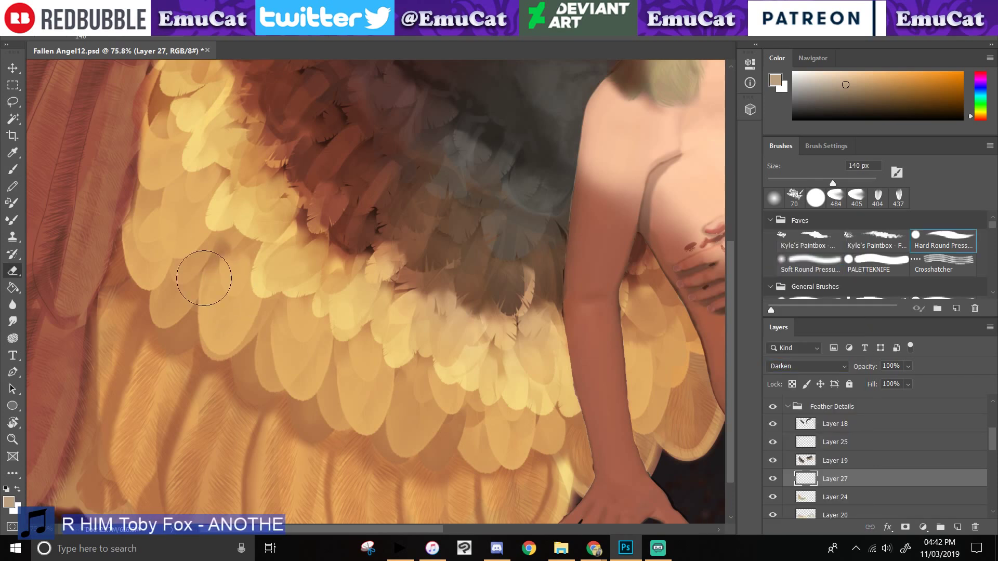
- Choose a dark brown brush colour, test it on a golden feather, undo the stroke and set Layer 27's opacity to 51%
{"action": "left_click", "coordinate": [12, 170]}
{"action": "left_click_drag", "start_coordinate": [141, 151], "coordinate": [144, 231]}
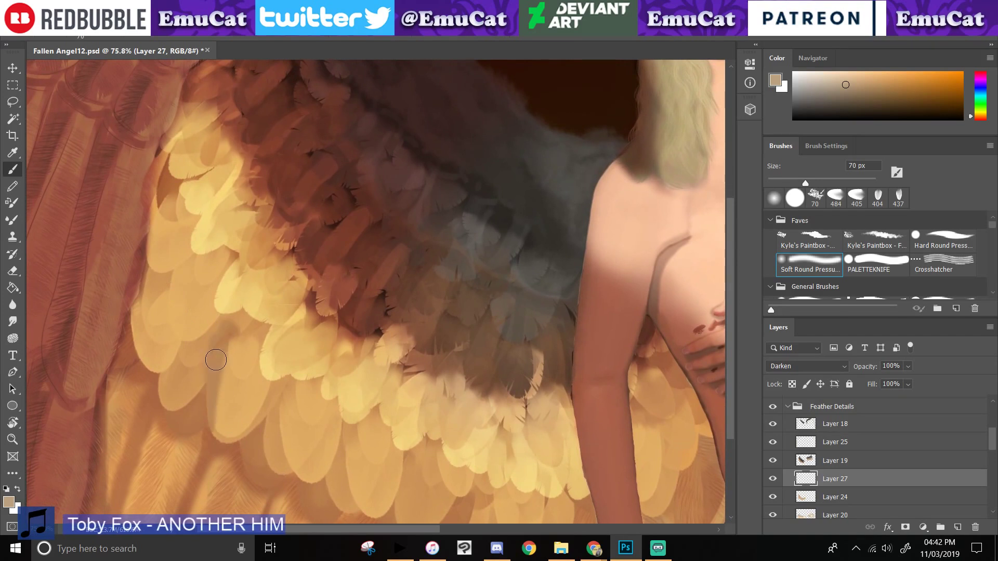
{"action": "left_click", "coordinate": [907, 96]}
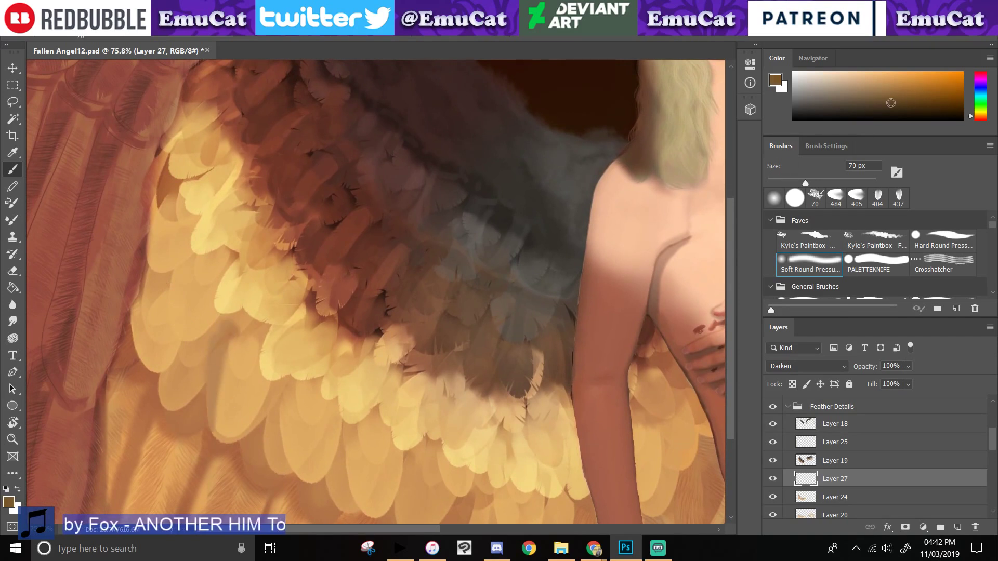
{"action": "left_click_drag", "start_coordinate": [222, 339], "coordinate": [209, 438]}
{"action": "key", "text": "ctrl+z"}
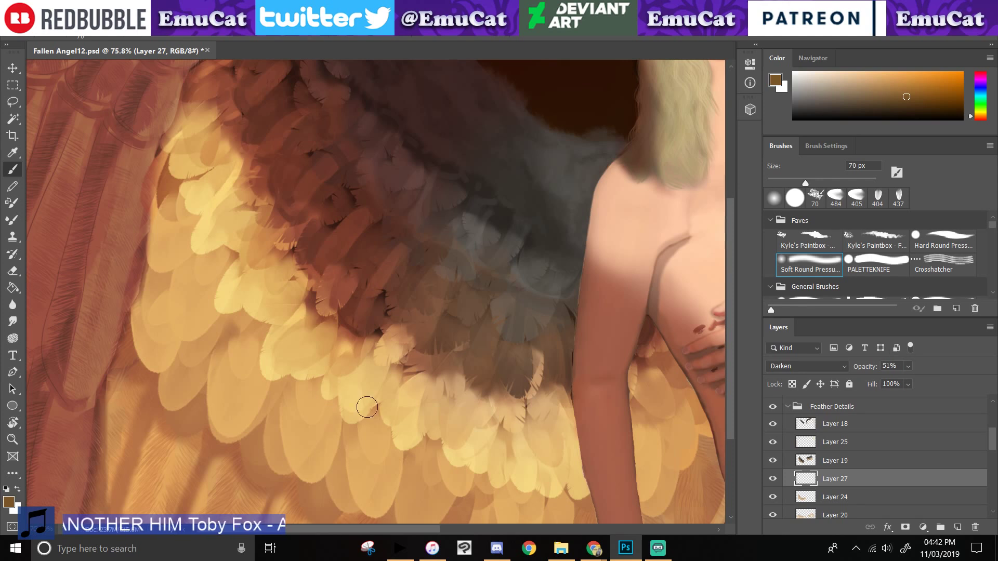
- Try dark brown strokes over the golden feathers with the 484 px brush, and undo them
{"action": "left_click_drag", "start_coordinate": [463, 422], "coordinate": [127, 403]}
{"action": "left_click_drag", "start_coordinate": [405, 428], "coordinate": [479, 398]}
{"action": "mouse_move", "coordinate": [142, 437]}
{"action": "left_mouse_down"}
{"action": "mouse_move", "coordinate": [443, 388]}
{"action": "mouse_move", "coordinate": [444, 437]}
{"action": "left_mouse_up"}
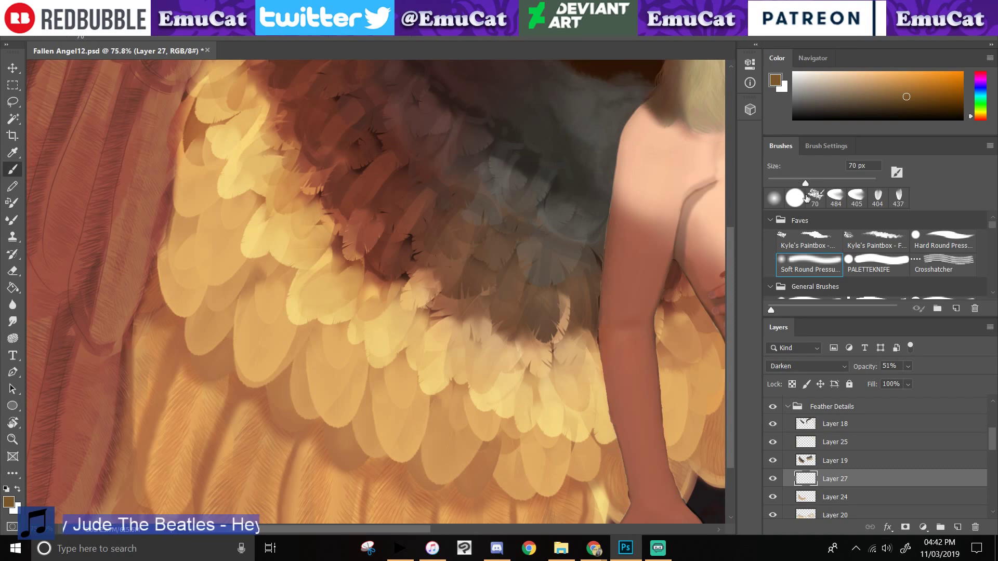
{"action": "left_click", "coordinate": [836, 196]}
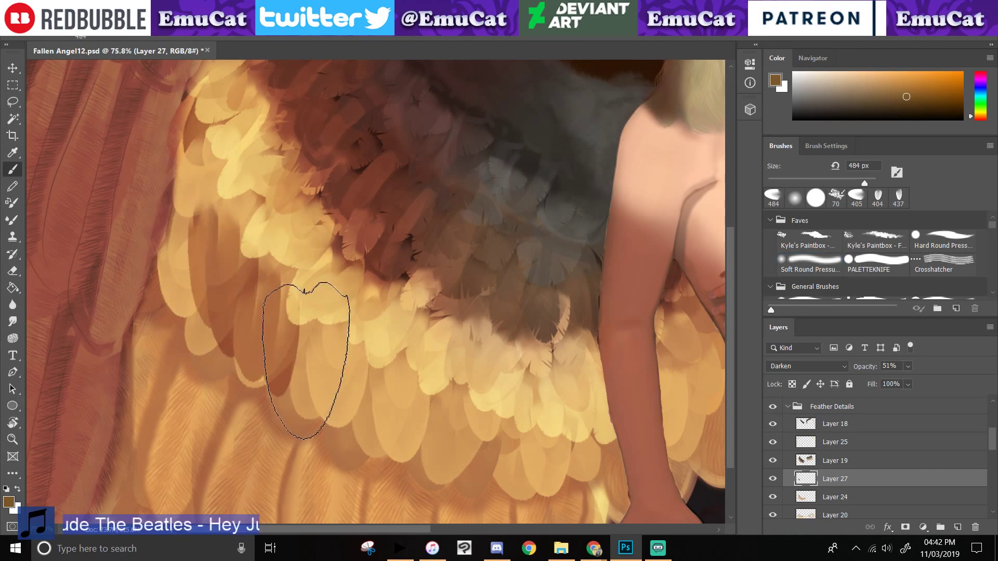
{"action": "key", "text": "ctrl+z"}
- Try brown strokes over the large golden feathers with the 437 px brush, and undo them
{"action": "left_click", "coordinate": [898, 201]}
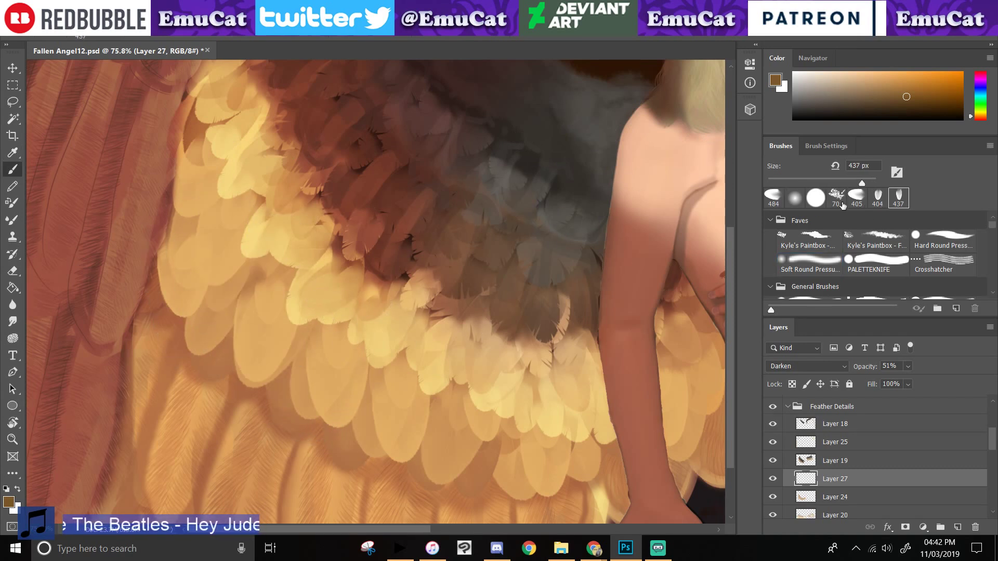
{"action": "left_click_drag", "start_coordinate": [222, 239], "coordinate": [333, 364]}
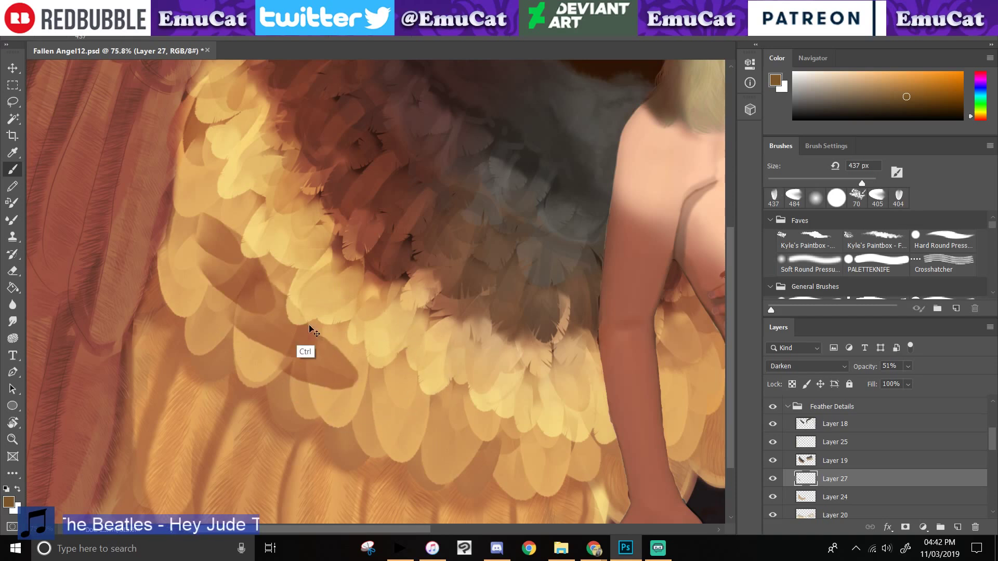
{"action": "key", "text": "ctrl+z"}
{"action": "key", "text": "ctrl+z"}
{"action": "key", "text": "ctrl+z"}
{"action": "key", "text": "ctrl+z"}
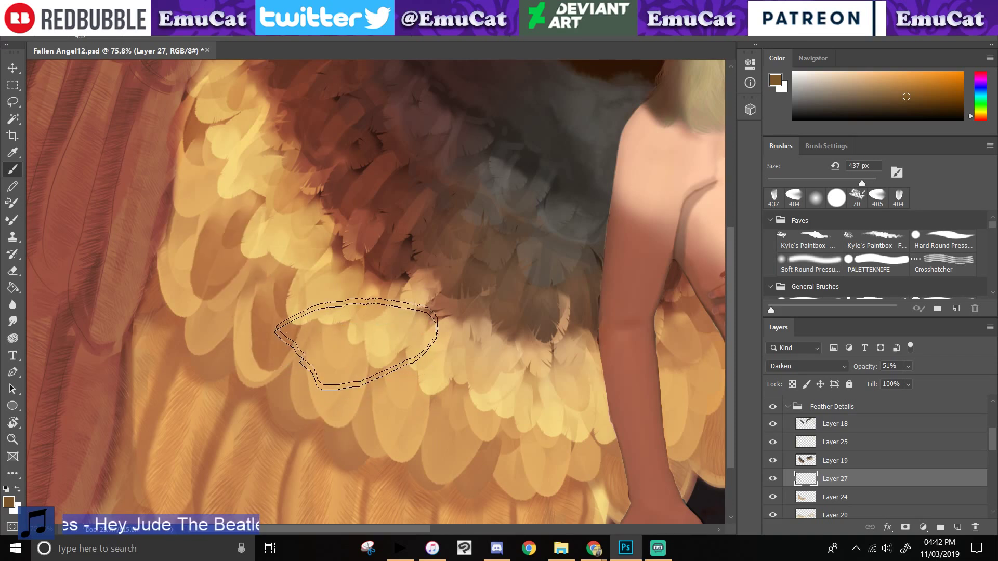
{"action": "left_click_drag", "start_coordinate": [355, 351], "coordinate": [353, 379]}
{"action": "left_click_drag", "start_coordinate": [457, 413], "coordinate": [453, 434]}
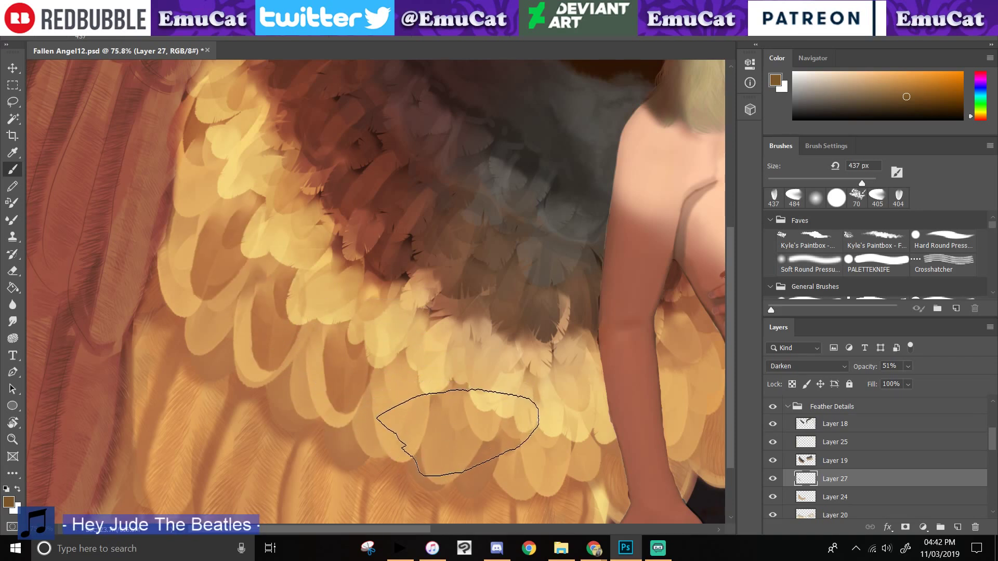
{"action": "key", "text": "ctrl+z"}
- Move Layer 27 below Layer 24 and undo the remaining strokes on the golden feathers
{"action": "mouse_move", "coordinate": [844, 485]}
{"action": "left_mouse_down"}
{"action": "mouse_move", "coordinate": [843, 507]}
{"action": "mouse_move", "coordinate": [824, 472]}
{"action": "left_mouse_up"}
{"action": "key", "text": "ctrl+z"}
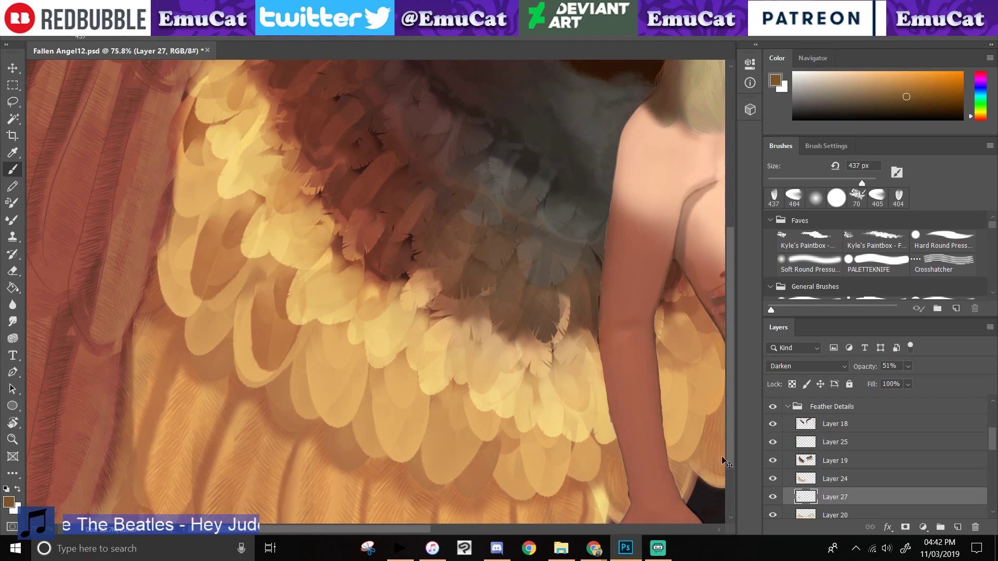
{"action": "key", "text": "ctrl+z"}
{"action": "key", "text": "ctrl+z"}
{"action": "key", "text": "ctrl+z"}
{"action": "key", "text": "ctrl+z"}
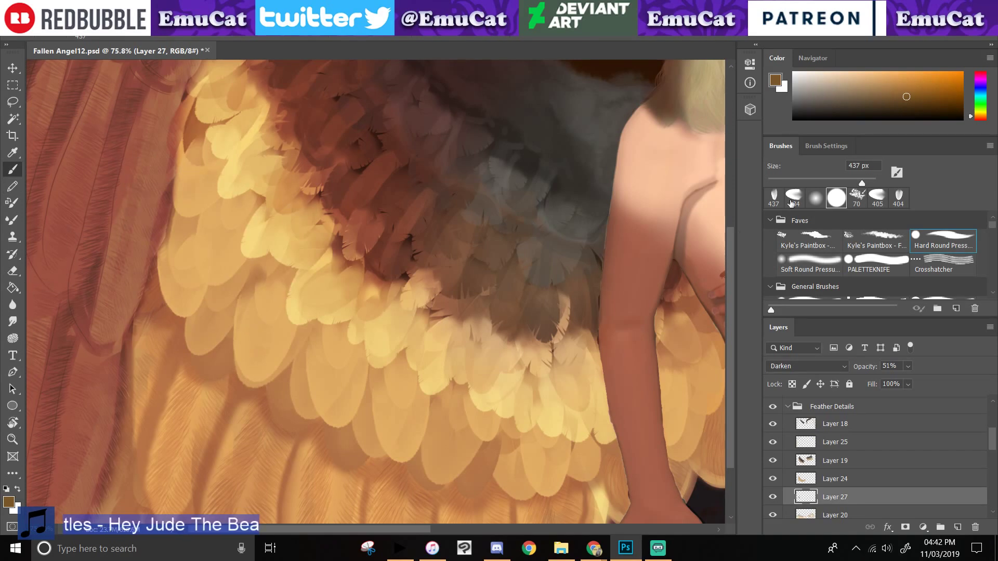
- Set the Hard Round Pressure brush to 20 px, return Layer 27 above Layer 24 and undo the leftover feather strokes
{"action": "left_click", "coordinate": [777, 185]}
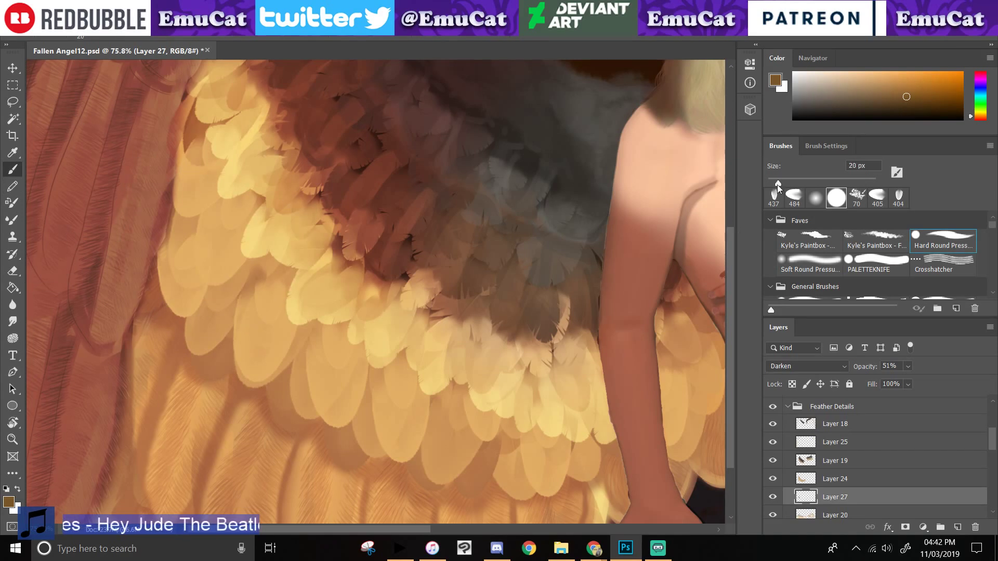
{"action": "left_click", "coordinate": [773, 499]}
{"action": "left_click", "coordinate": [773, 499]}
{"action": "key", "text": "ctrl+bracketright"}
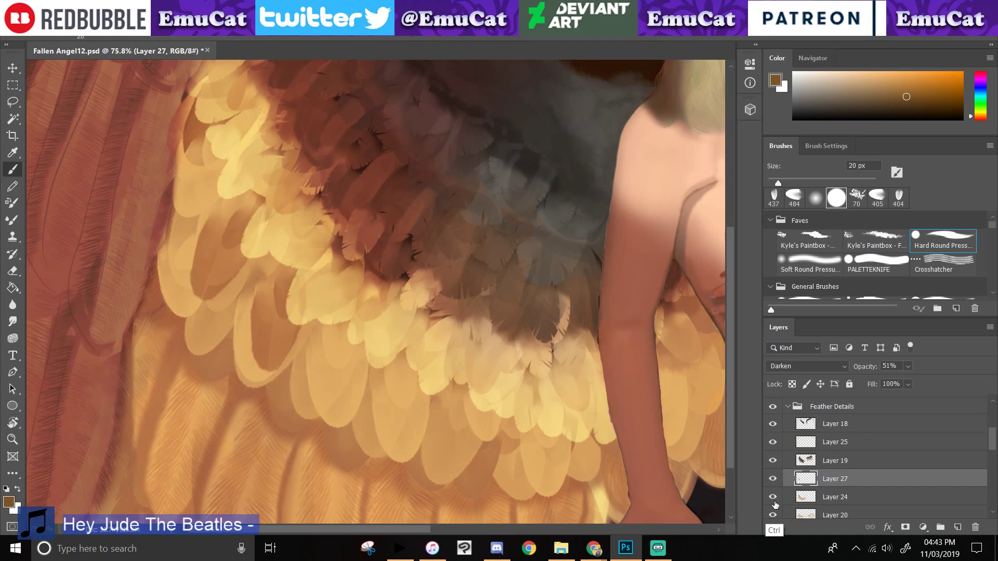
{"action": "key", "text": "ctrl+z"}
{"action": "key", "text": "ctrl+z"}
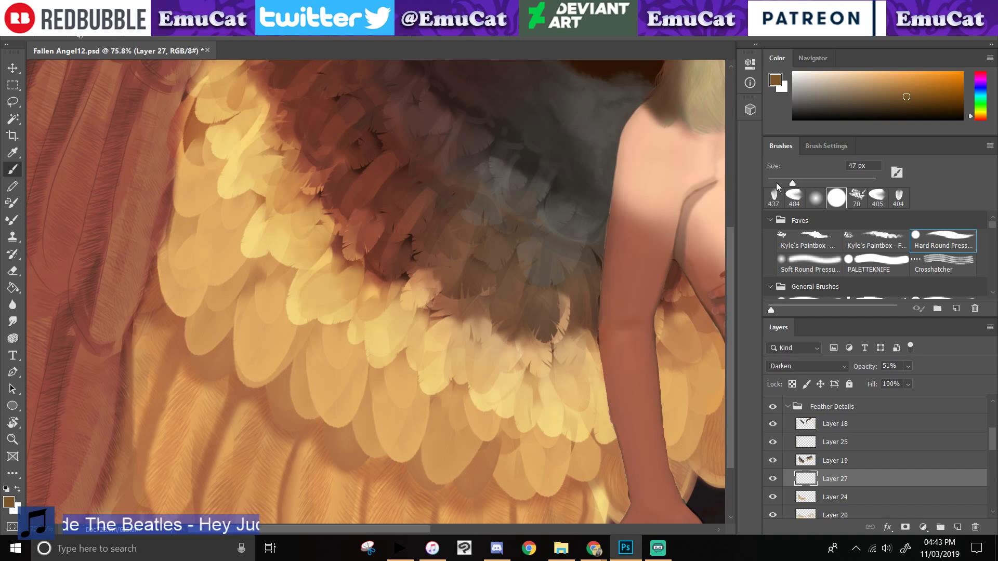
- Test the 47 px Soft Round Pressure brush on a feather in Overlay mode, and switch Layer 27's blend mode to Hard Light
{"action": "key", "text": "period"}
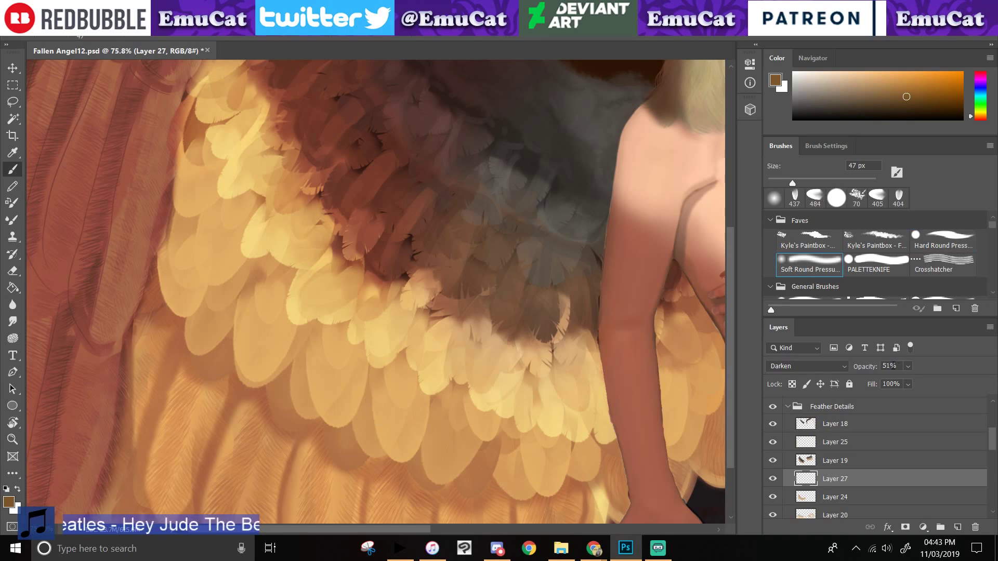
{"action": "left_click", "coordinate": [806, 367]}
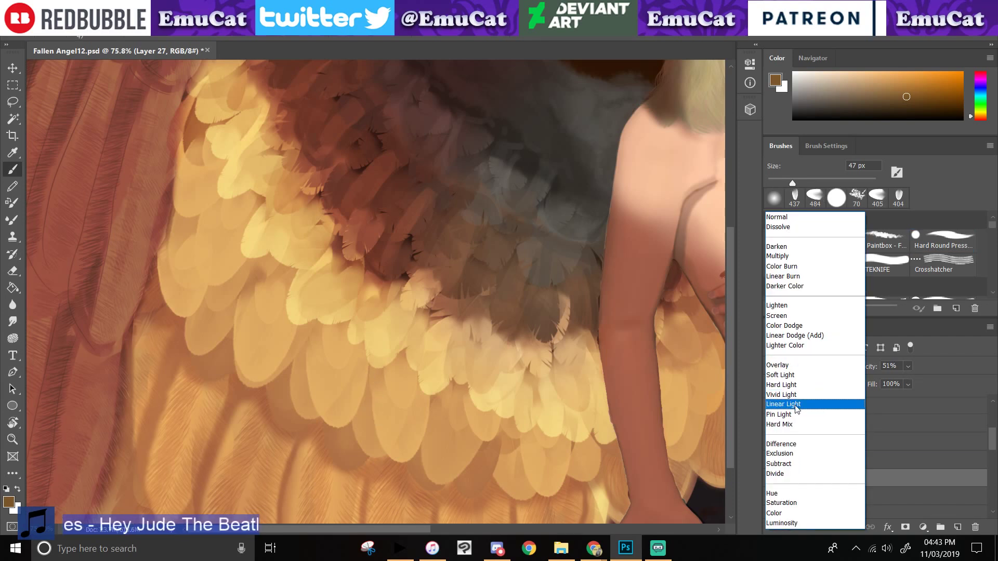
{"action": "left_click", "coordinate": [796, 366]}
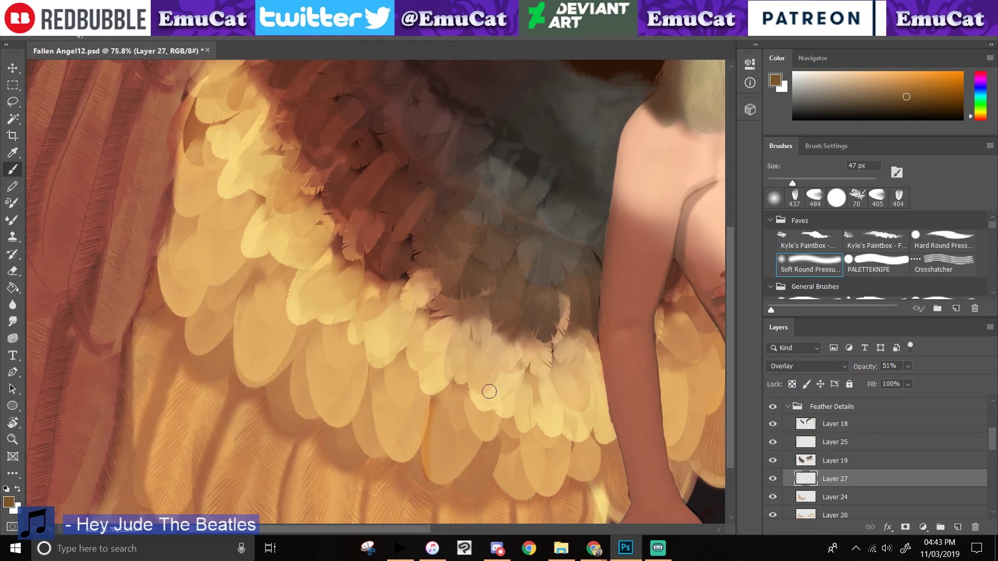
{"action": "mouse_move", "coordinate": [379, 397]}
{"action": "left_mouse_down"}
{"action": "mouse_move", "coordinate": [374, 374]}
{"action": "mouse_move", "coordinate": [352, 423]}
{"action": "mouse_move", "coordinate": [338, 364]}
{"action": "left_mouse_up"}
{"action": "left_click", "coordinate": [785, 368]}
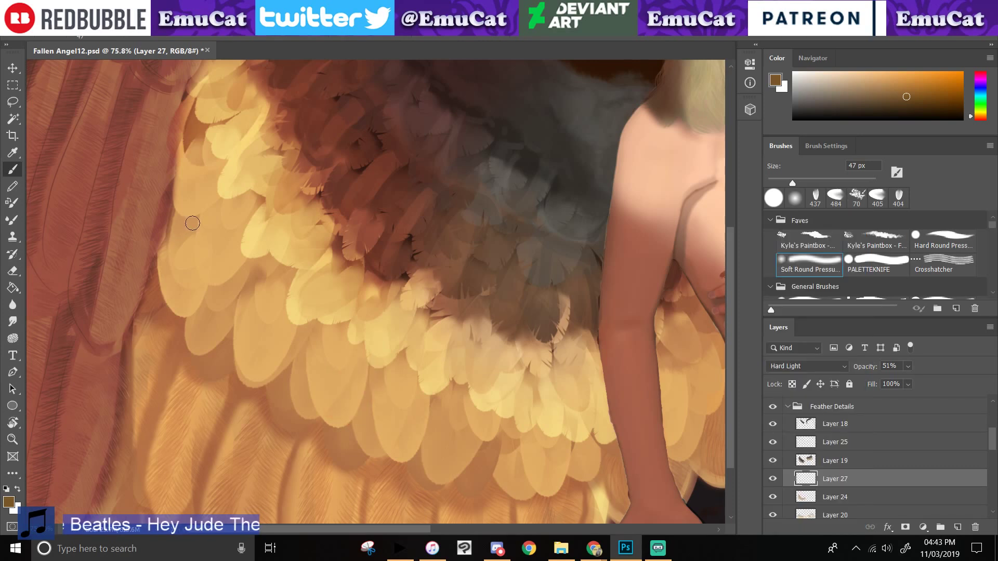
- Paint a soft brown shadow under the tip of the outermost upper golden feather, undoing the trial strokes along the feather below it
{"action": "left_click_drag", "start_coordinate": [193, 221], "coordinate": [201, 287]}
{"action": "key", "text": "ctrl+z"}
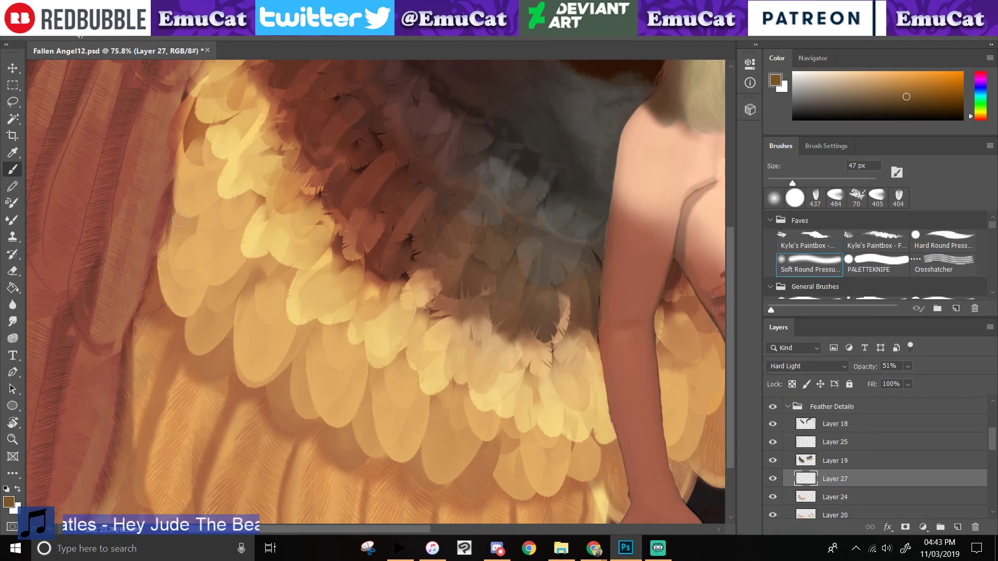
{"action": "mouse_move", "coordinate": [174, 216]}
{"action": "left_mouse_down"}
{"action": "mouse_move", "coordinate": [194, 221]}
{"action": "mouse_move", "coordinate": [202, 263]}
{"action": "mouse_move", "coordinate": [178, 302]}
{"action": "left_mouse_up"}
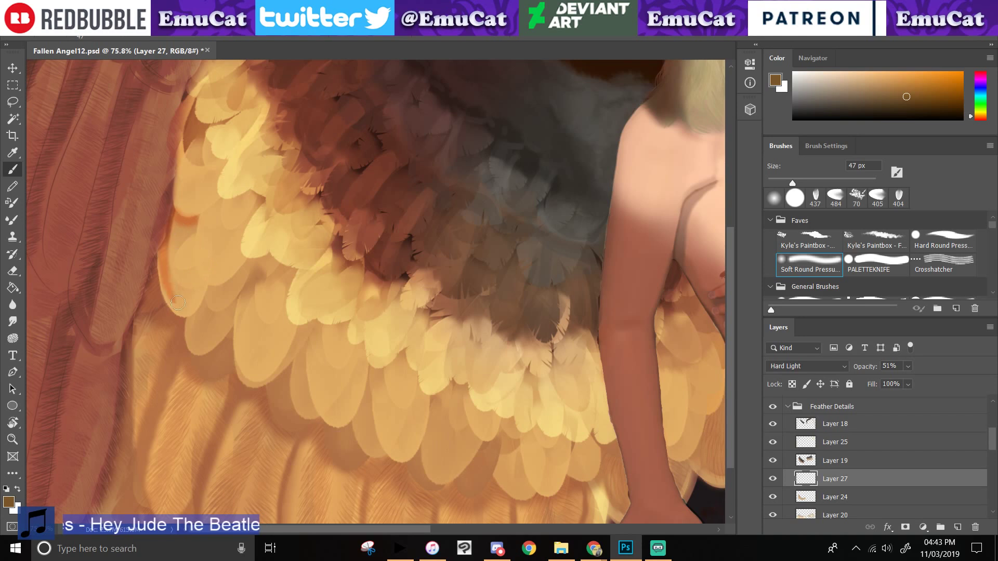
{"action": "left_click_drag", "start_coordinate": [160, 255], "coordinate": [193, 300]}
{"action": "key", "text": "ctrl+z"}
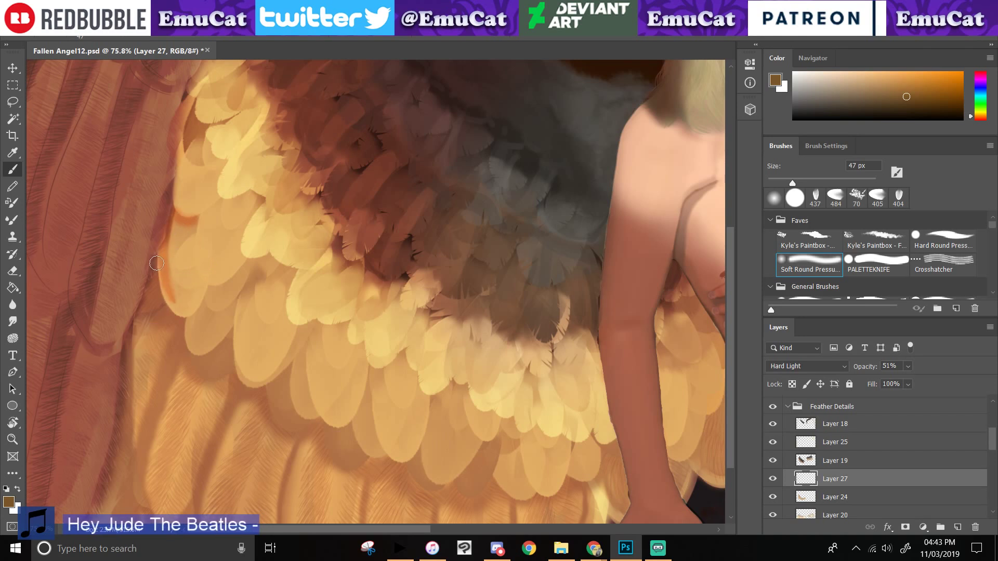
{"action": "left_click_drag", "start_coordinate": [155, 262], "coordinate": [176, 328]}
{"action": "key", "text": "ctrl+z"}
{"action": "left_click_drag", "start_coordinate": [156, 261], "coordinate": [175, 323]}
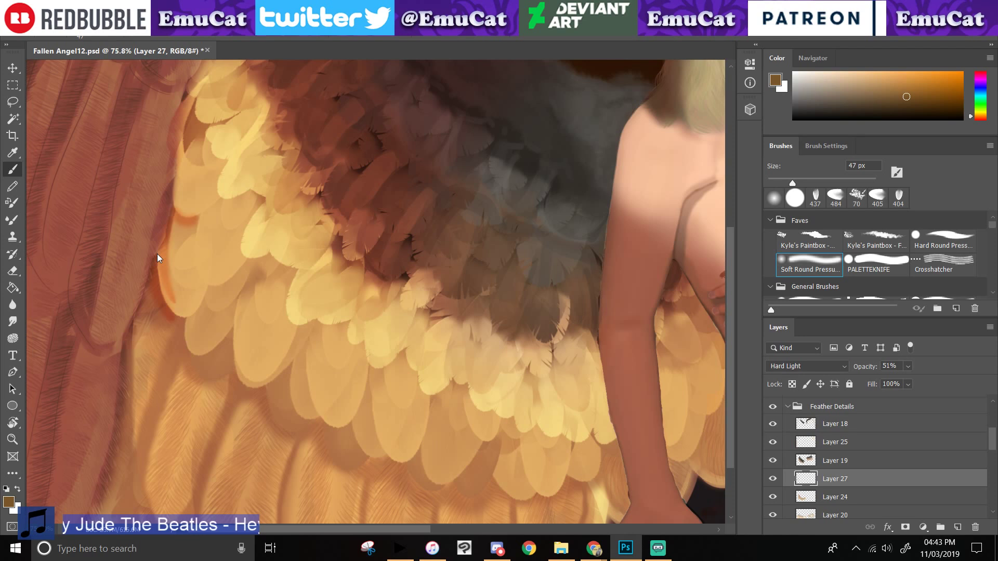
{"action": "key", "text": "ctrl+z"}
{"action": "key", "text": "ctrl+z"}
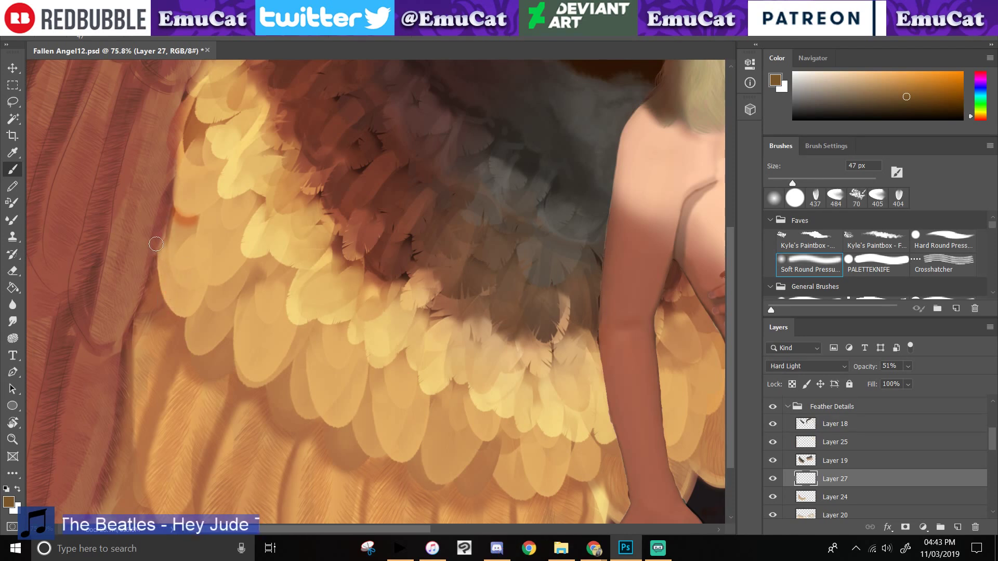
- Shade the lower edges of the two outermost large feathers, and undo the trial outline around the neighbouring large feather
{"action": "left_click_drag", "start_coordinate": [156, 243], "coordinate": [189, 328]}
{"action": "key", "text": "ctrl+z"}
{"action": "mouse_move", "coordinate": [151, 250]}
{"action": "left_mouse_down"}
{"action": "mouse_move", "coordinate": [159, 303]}
{"action": "mouse_move", "coordinate": [182, 315]}
{"action": "mouse_move", "coordinate": [189, 353]}
{"action": "mouse_move", "coordinate": [202, 358]}
{"action": "mouse_move", "coordinate": [232, 331]}
{"action": "mouse_move", "coordinate": [233, 374]}
{"action": "left_mouse_up"}
{"action": "key", "text": "ctrl+z"}
{"action": "left_click_drag", "start_coordinate": [254, 271], "coordinate": [237, 334]}
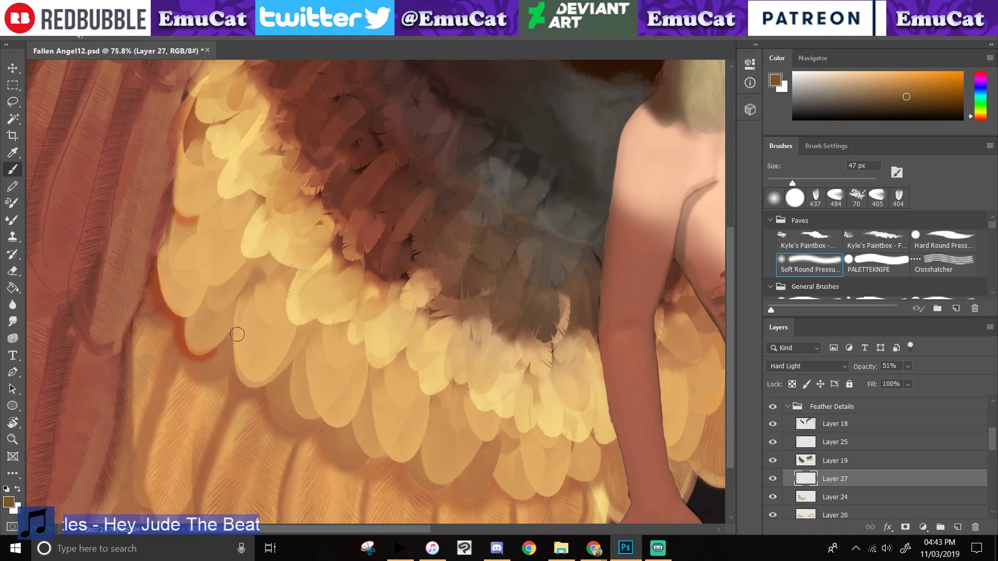
{"action": "key", "text": "ctrl+z"}
{"action": "mouse_move", "coordinate": [255, 273]}
{"action": "left_mouse_down"}
{"action": "mouse_move", "coordinate": [231, 338]}
{"action": "mouse_move", "coordinate": [248, 387]}
{"action": "left_mouse_up"}
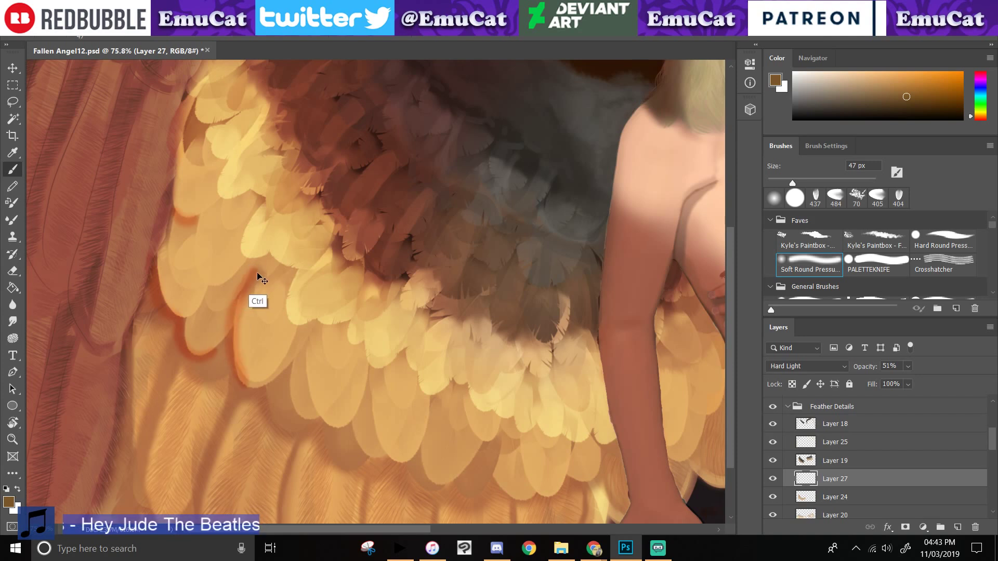
{"action": "key", "text": "ctrl+z"}
- Paint soft brown shadows beneath the row of light yellow feathers across the wing and onto the feathers beyond the arm
{"action": "left_click_drag", "start_coordinate": [258, 200], "coordinate": [242, 229]}
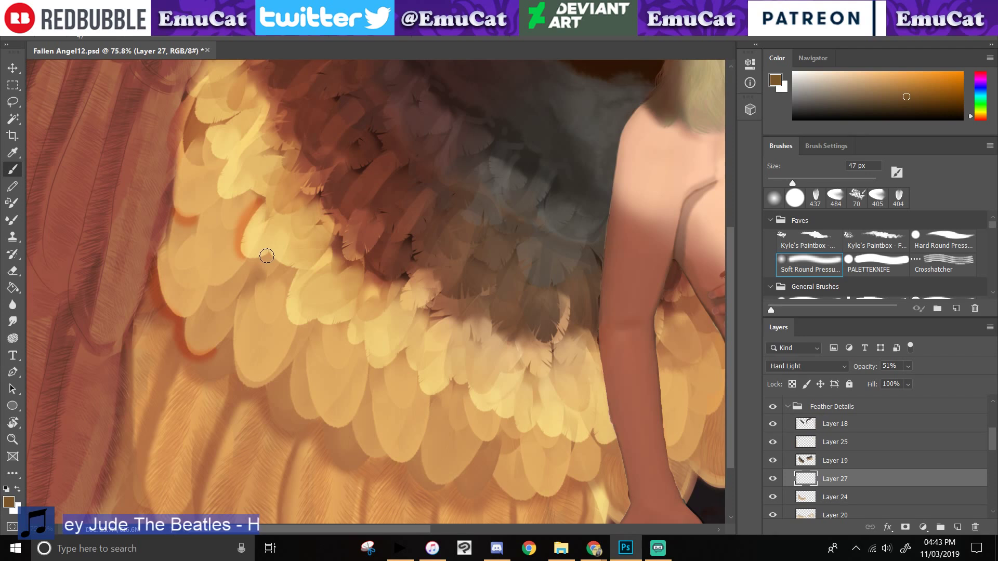
{"action": "mouse_move", "coordinate": [267, 256]}
{"action": "left_mouse_down"}
{"action": "mouse_move", "coordinate": [309, 290]}
{"action": "mouse_move", "coordinate": [349, 328]}
{"action": "left_mouse_up"}
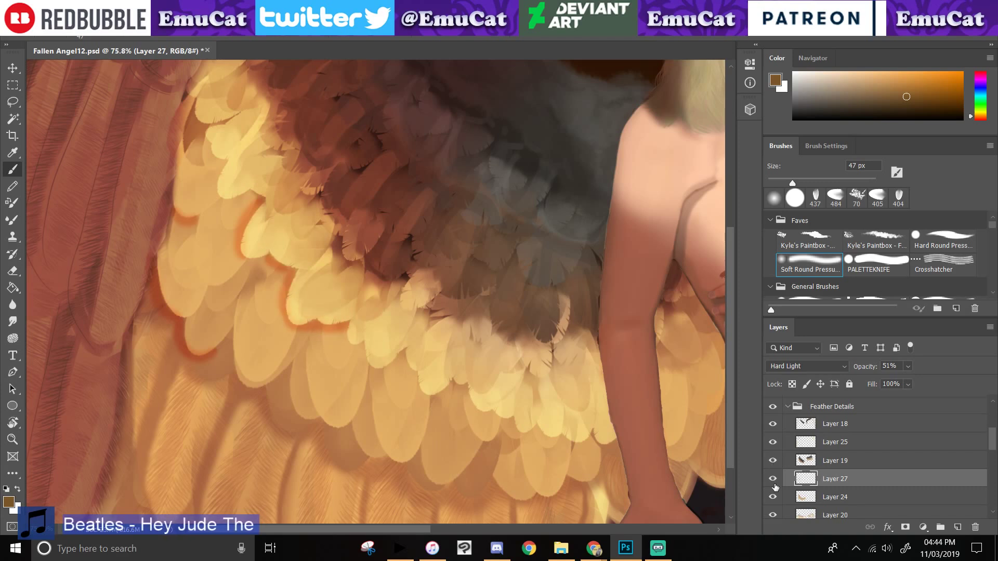
{"action": "mouse_move", "coordinate": [827, 487]}
{"action": "left_mouse_down"}
{"action": "mouse_move", "coordinate": [825, 503]}
{"action": "mouse_move", "coordinate": [830, 479]}
{"action": "left_mouse_up"}
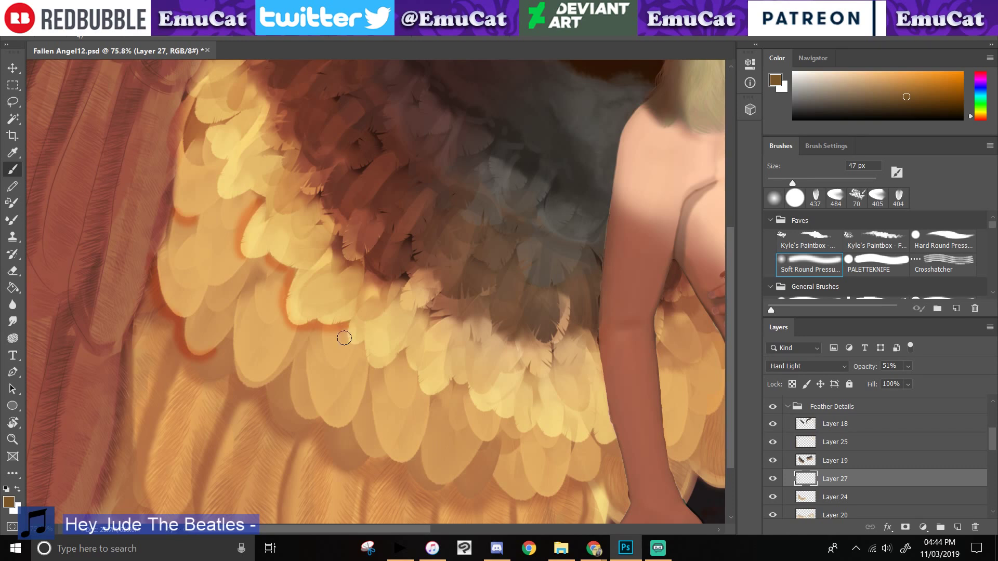
{"action": "mouse_move", "coordinate": [344, 338]}
{"action": "left_mouse_down"}
{"action": "mouse_move", "coordinate": [403, 352]}
{"action": "mouse_move", "coordinate": [560, 438]}
{"action": "mouse_move", "coordinate": [590, 435]}
{"action": "mouse_move", "coordinate": [614, 443]}
{"action": "left_mouse_up"}
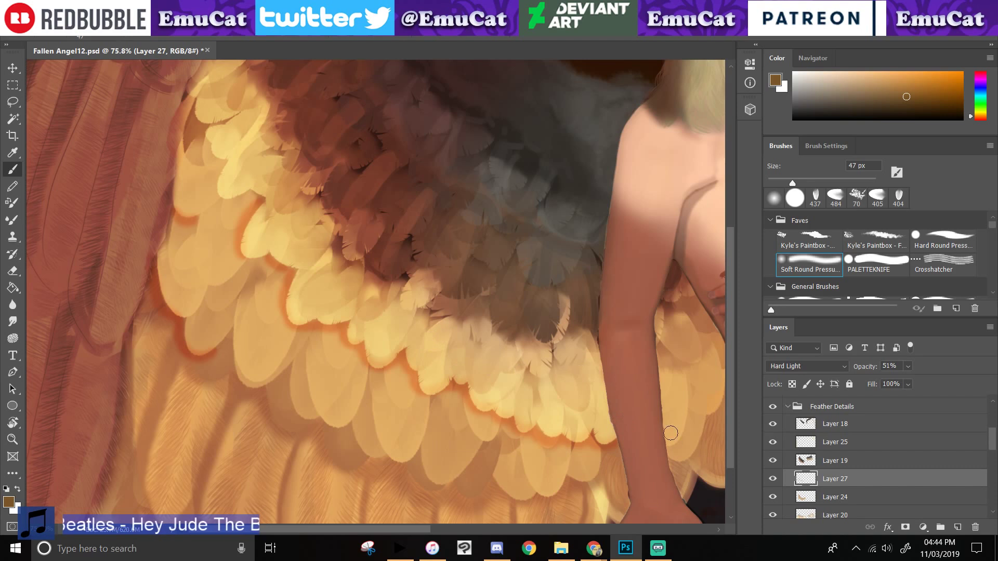
{"action": "left_click_drag", "start_coordinate": [690, 391], "coordinate": [685, 429]}
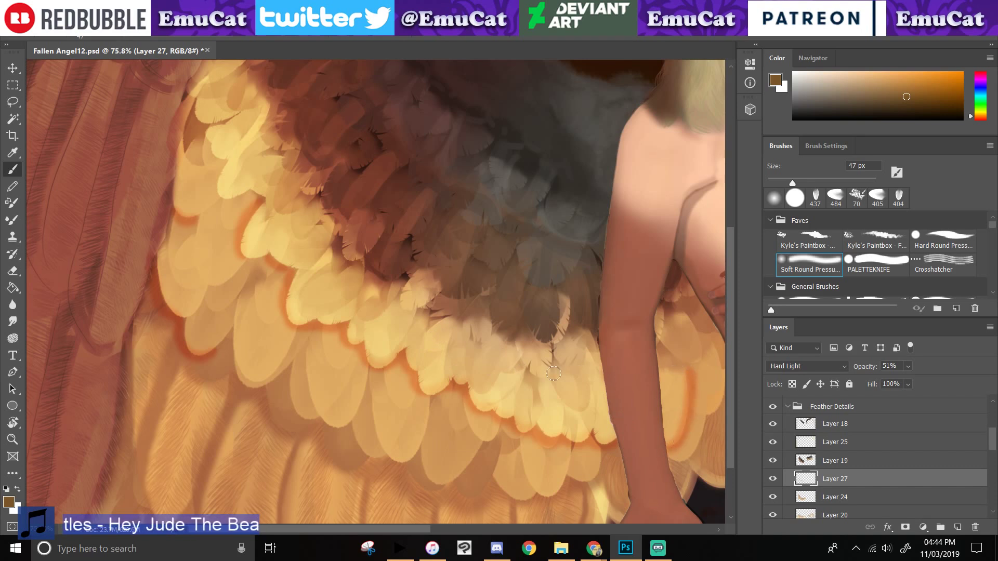
- Refine the shadow on the feathers beyond the arm with the Soft Round Pressure eraser at 41 px, and return to the brush
{"action": "key", "text": "e"}
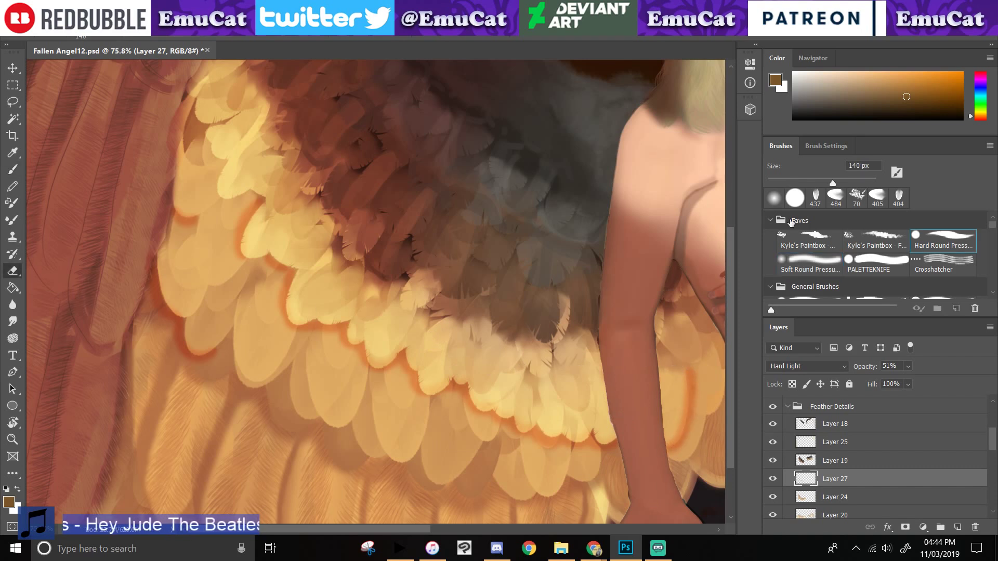
{"action": "left_click", "coordinate": [784, 203]}
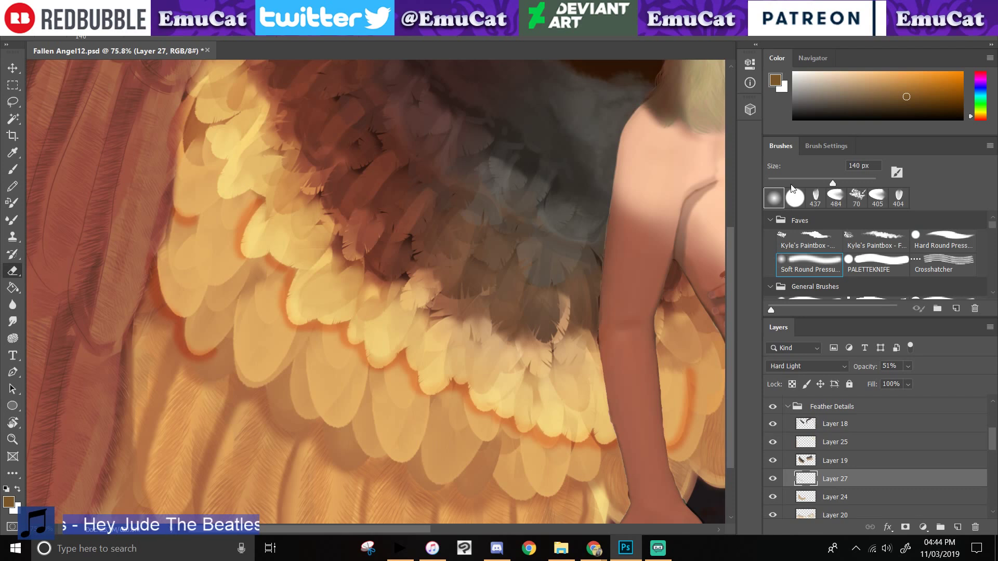
{"action": "left_click", "coordinate": [790, 182]}
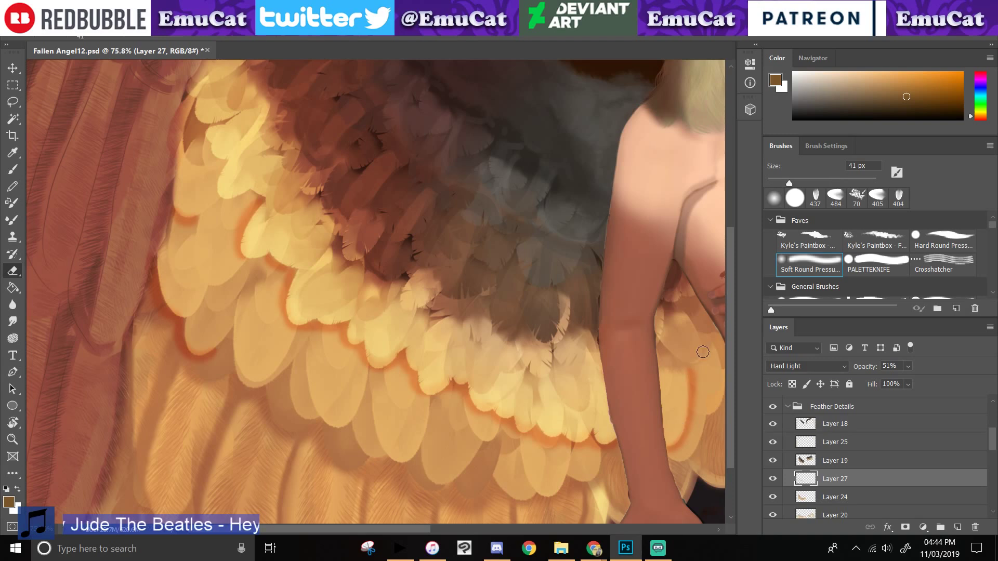
{"action": "key", "text": "b"}
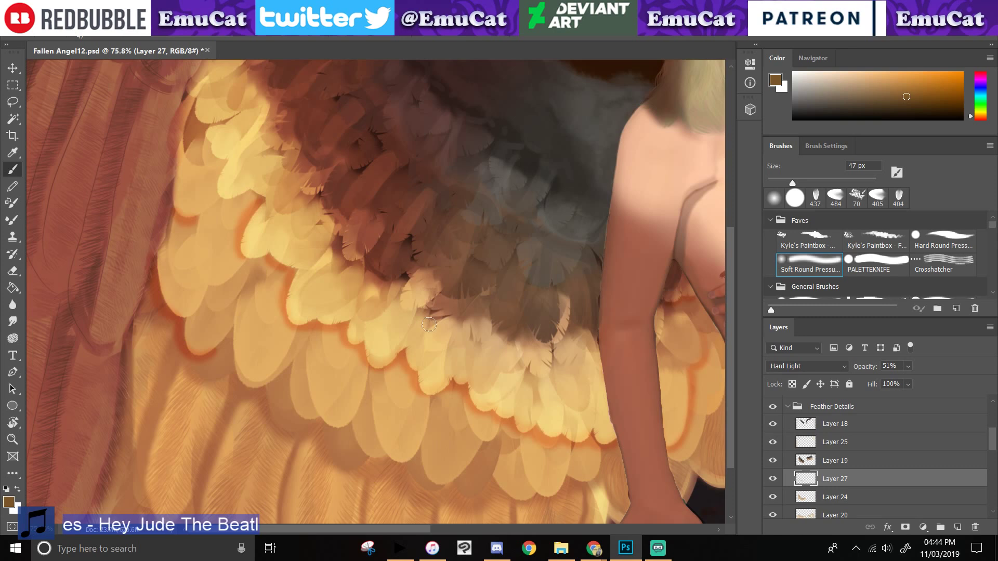
- Switch to Chrome to check the live Twitch stream, and return to Photoshop
{"action": "mouse_move", "coordinate": [593, 549]}
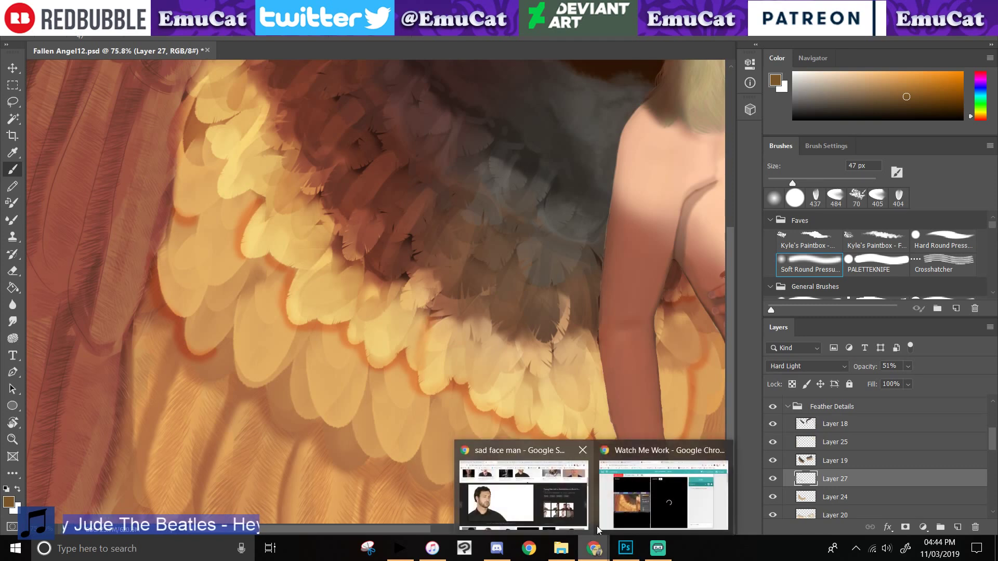
{"action": "left_click", "coordinate": [628, 509]}
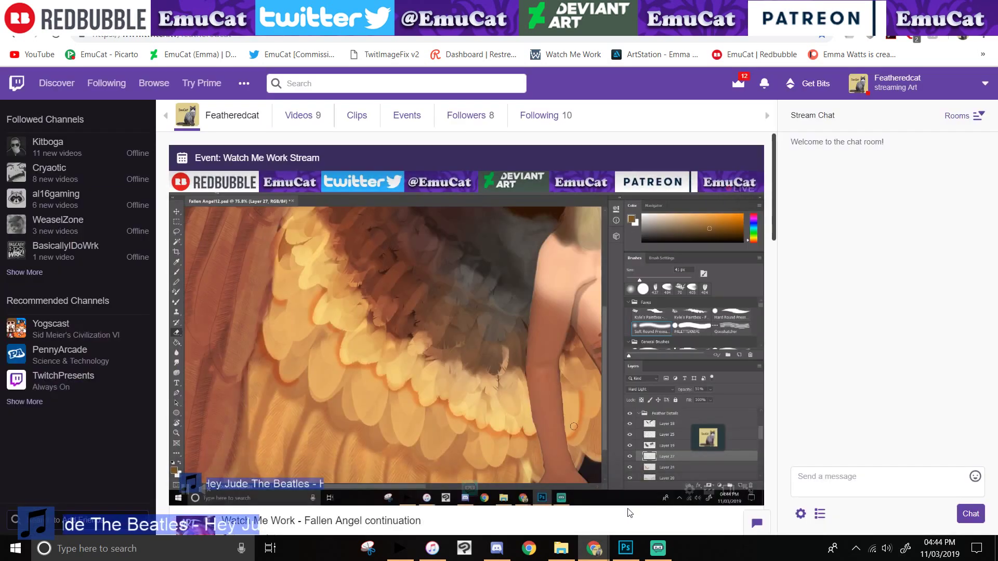
{"action": "left_click", "coordinate": [620, 546]}
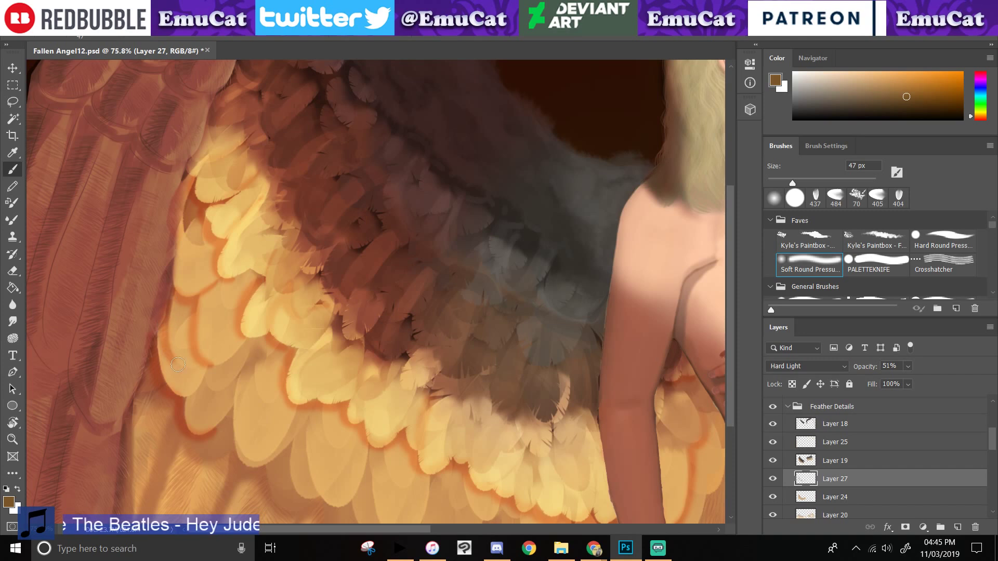
- Shade the lower edges of the large golden feathers across the outer half of the row, and undo the trial strokes between two feathers
{"action": "mouse_move", "coordinate": [169, 353]}
{"action": "left_mouse_down"}
{"action": "mouse_move", "coordinate": [197, 370]}
{"action": "mouse_move", "coordinate": [202, 353]}
{"action": "left_mouse_up"}
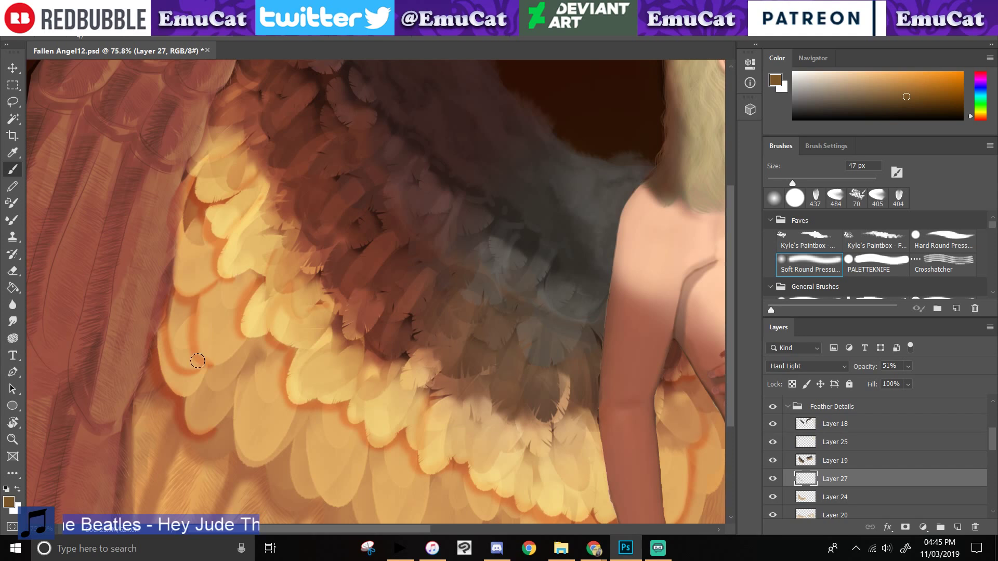
{"action": "mouse_move", "coordinate": [197, 360]}
{"action": "left_mouse_down"}
{"action": "mouse_move", "coordinate": [235, 369]}
{"action": "mouse_move", "coordinate": [197, 280]}
{"action": "mouse_move", "coordinate": [258, 326]}
{"action": "mouse_move", "coordinate": [293, 400]}
{"action": "mouse_move", "coordinate": [312, 395]}
{"action": "mouse_move", "coordinate": [315, 411]}
{"action": "mouse_move", "coordinate": [342, 425]}
{"action": "left_mouse_up"}
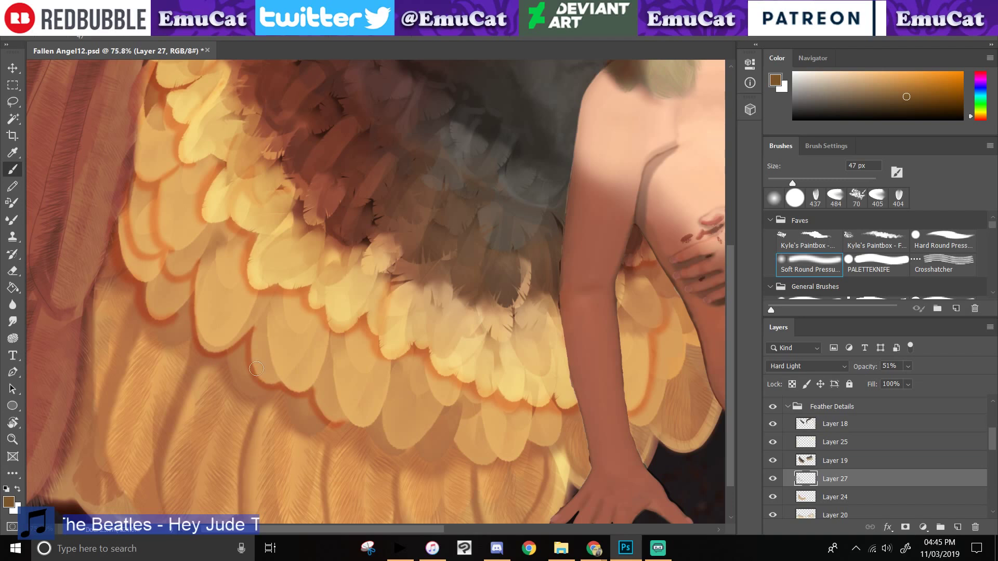
{"action": "key", "text": "ctrl+z"}
{"action": "left_click_drag", "start_coordinate": [327, 337], "coordinate": [341, 404]}
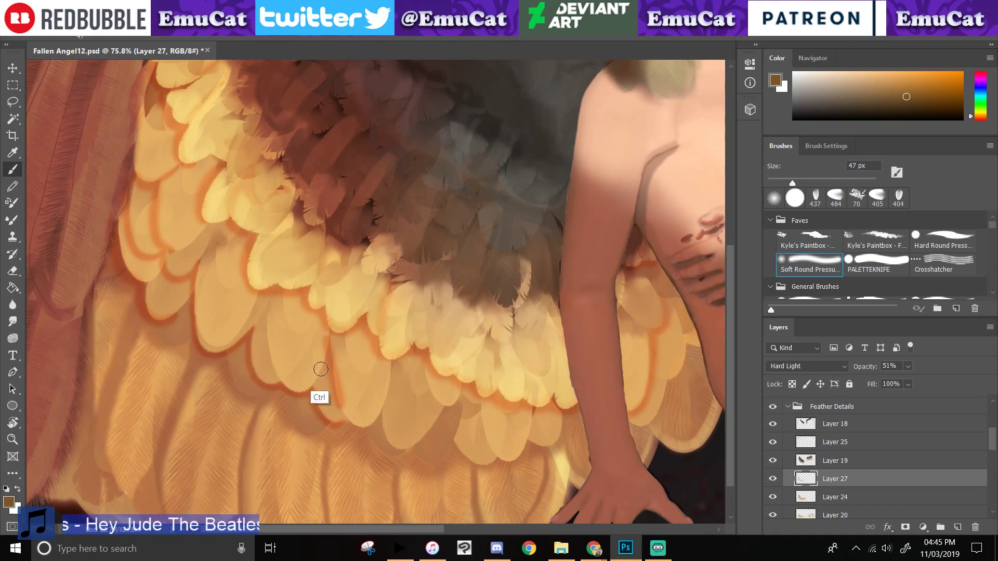
{"action": "left_click", "coordinate": [626, 549]}
{"action": "left_click", "coordinate": [625, 550]}
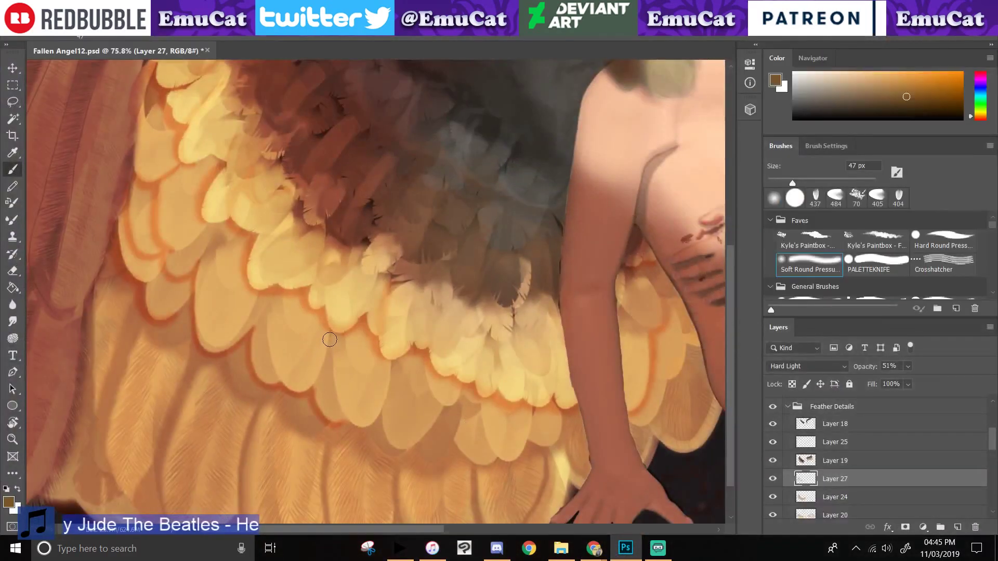
- Shade the edges of the remaining golden feathers in the row up to the arm, and of the feathers beyond the arm
{"action": "mouse_move", "coordinate": [330, 339]}
{"action": "left_mouse_down"}
{"action": "mouse_move", "coordinate": [336, 405]}
{"action": "mouse_move", "coordinate": [353, 426]}
{"action": "mouse_move", "coordinate": [380, 424]}
{"action": "mouse_move", "coordinate": [392, 409]}
{"action": "mouse_move", "coordinate": [380, 422]}
{"action": "mouse_move", "coordinate": [381, 413]}
{"action": "mouse_move", "coordinate": [384, 441]}
{"action": "mouse_move", "coordinate": [405, 452]}
{"action": "mouse_move", "coordinate": [437, 429]}
{"action": "left_mouse_up"}
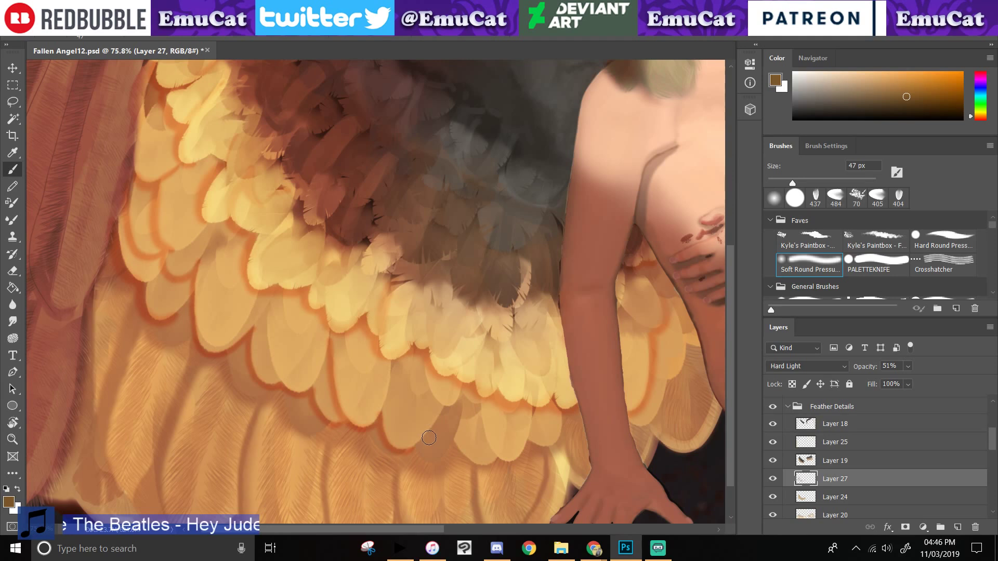
{"action": "mouse_move", "coordinate": [429, 437]}
{"action": "left_mouse_down"}
{"action": "mouse_move", "coordinate": [529, 430]}
{"action": "mouse_move", "coordinate": [546, 447]}
{"action": "mouse_move", "coordinate": [559, 439]}
{"action": "mouse_move", "coordinate": [558, 390]}
{"action": "mouse_move", "coordinate": [580, 421]}
{"action": "left_mouse_up"}
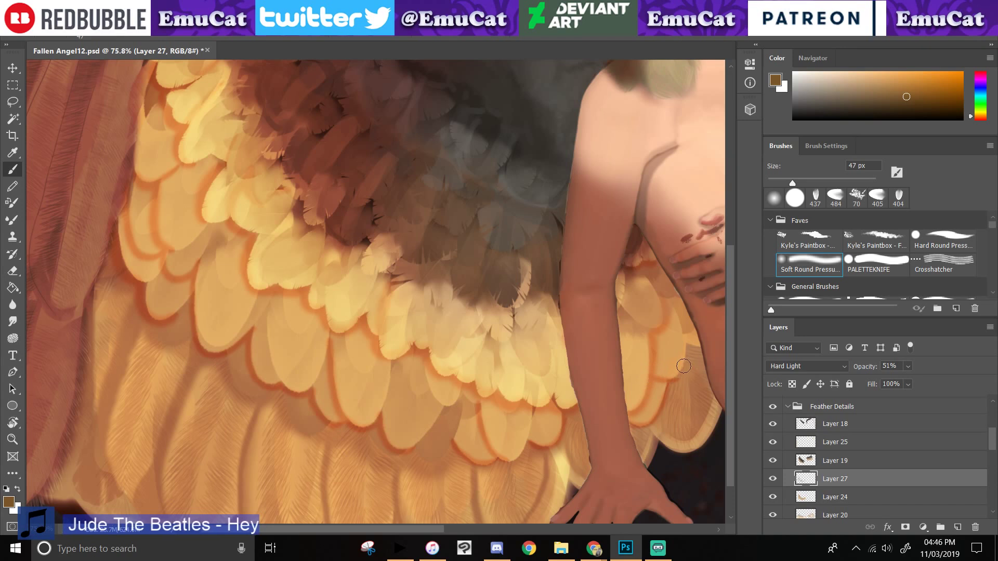
{"action": "mouse_move", "coordinate": [671, 380]}
{"action": "left_mouse_down"}
{"action": "mouse_move", "coordinate": [688, 326]}
{"action": "mouse_move", "coordinate": [687, 346]}
{"action": "mouse_move", "coordinate": [677, 314]}
{"action": "mouse_move", "coordinate": [685, 335]}
{"action": "left_mouse_up"}
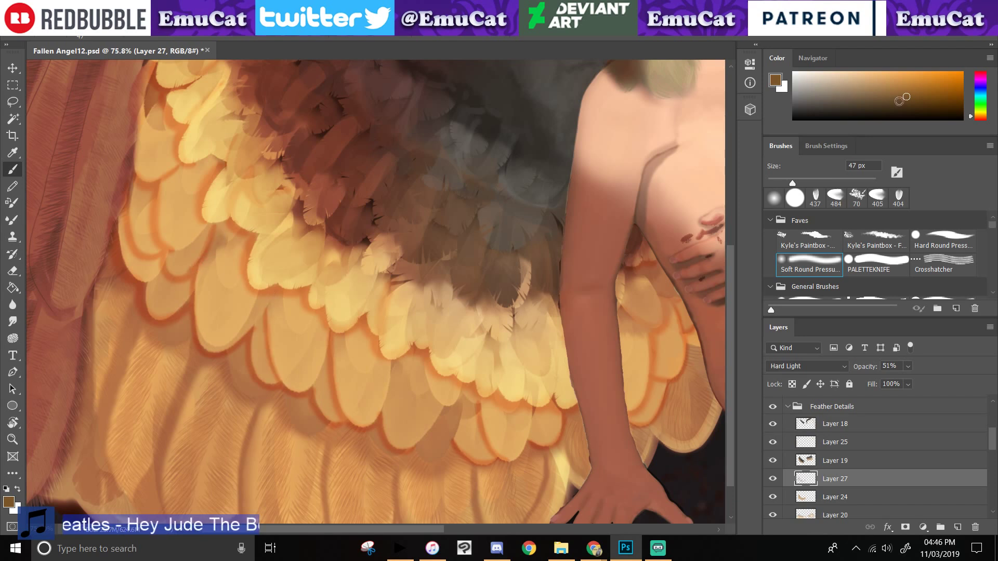
- Choose a darker brown and deepen the gaps between the outermost golden feathers, undoing the unwanted strokes
{"action": "left_click", "coordinate": [917, 102]}
{"action": "mouse_move", "coordinate": [209, 231]}
{"action": "left_mouse_down"}
{"action": "mouse_move", "coordinate": [191, 276]}
{"action": "mouse_move", "coordinate": [170, 273]}
{"action": "mouse_move", "coordinate": [208, 221]}
{"action": "mouse_move", "coordinate": [221, 226]}
{"action": "mouse_move", "coordinate": [212, 247]}
{"action": "mouse_move", "coordinate": [218, 229]}
{"action": "mouse_move", "coordinate": [229, 240]}
{"action": "mouse_move", "coordinate": [251, 238]}
{"action": "left_mouse_up"}
{"action": "key", "text": "ctrl+z"}
{"action": "key", "text": "ctrl+z"}
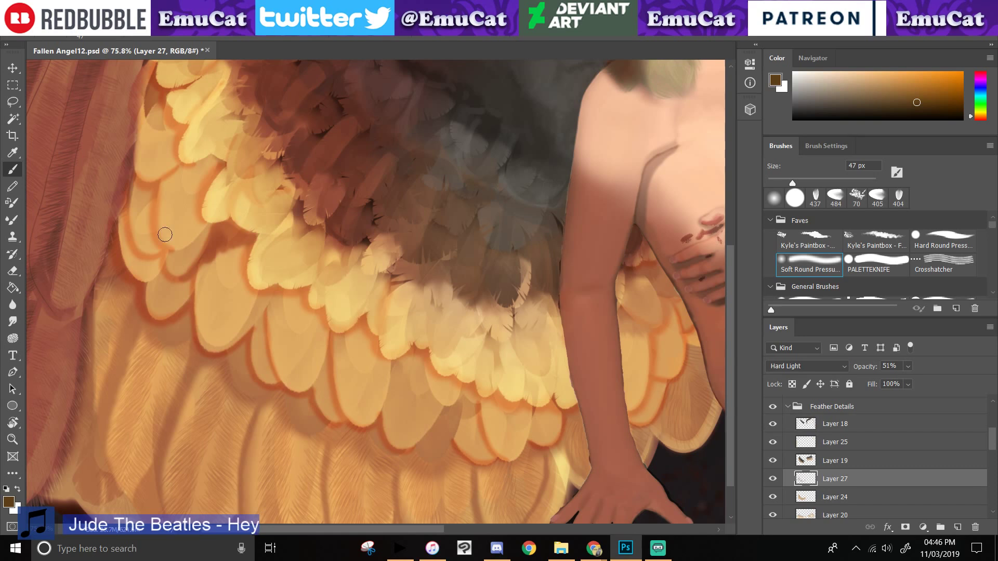
{"action": "left_click_drag", "start_coordinate": [219, 165], "coordinate": [197, 162]}
{"action": "mouse_move", "coordinate": [178, 127]}
{"action": "left_mouse_down"}
{"action": "mouse_move", "coordinate": [166, 93]}
{"action": "mouse_move", "coordinate": [149, 83]}
{"action": "mouse_move", "coordinate": [142, 148]}
{"action": "mouse_move", "coordinate": [154, 125]}
{"action": "mouse_move", "coordinate": [137, 159]}
{"action": "mouse_move", "coordinate": [141, 128]}
{"action": "mouse_move", "coordinate": [137, 191]}
{"action": "mouse_move", "coordinate": [134, 127]}
{"action": "mouse_move", "coordinate": [148, 175]}
{"action": "mouse_move", "coordinate": [135, 165]}
{"action": "mouse_move", "coordinate": [129, 223]}
{"action": "mouse_move", "coordinate": [127, 171]}
{"action": "left_mouse_up"}
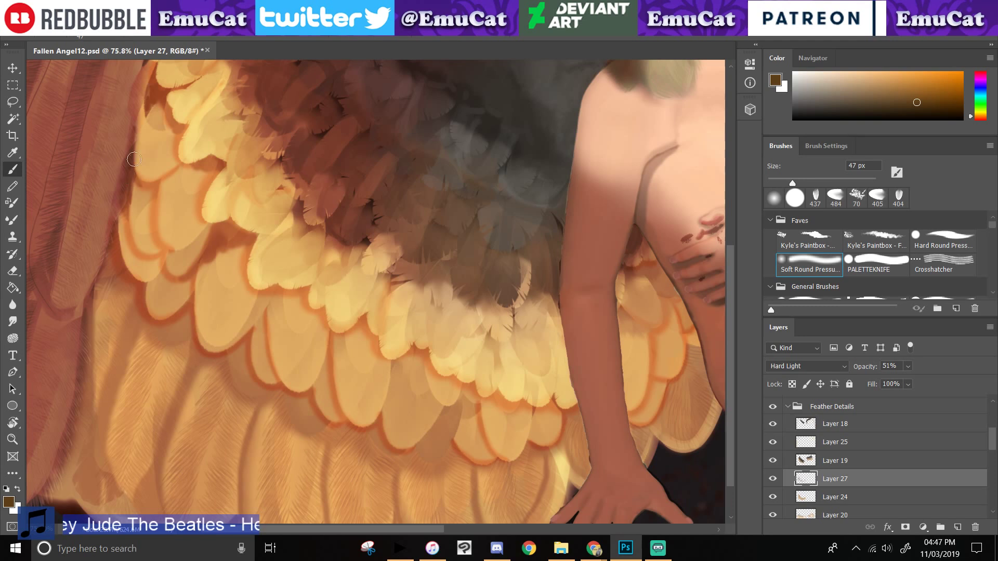
{"action": "key", "text": "ctrl+z"}
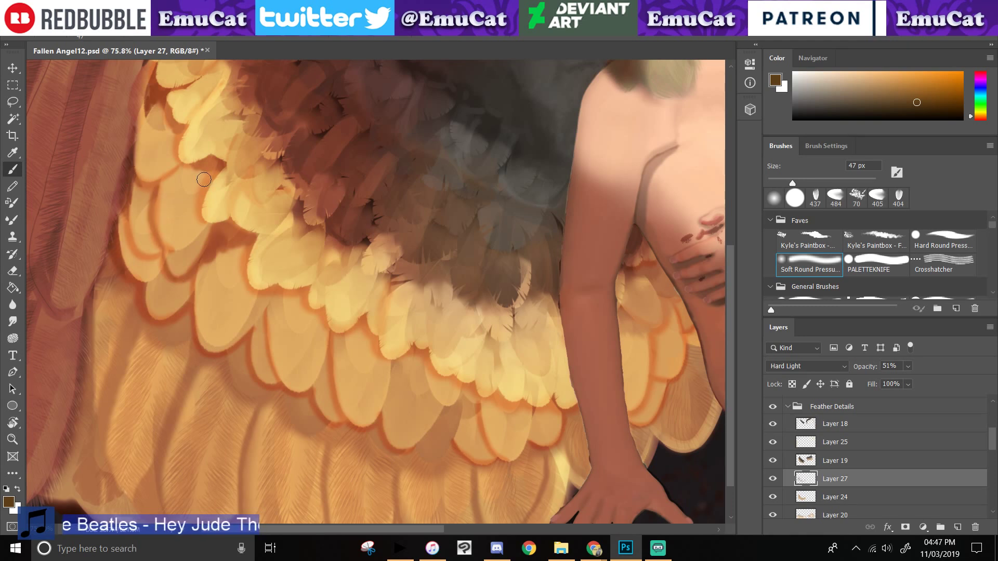
{"action": "key", "text": "ctrl+z"}
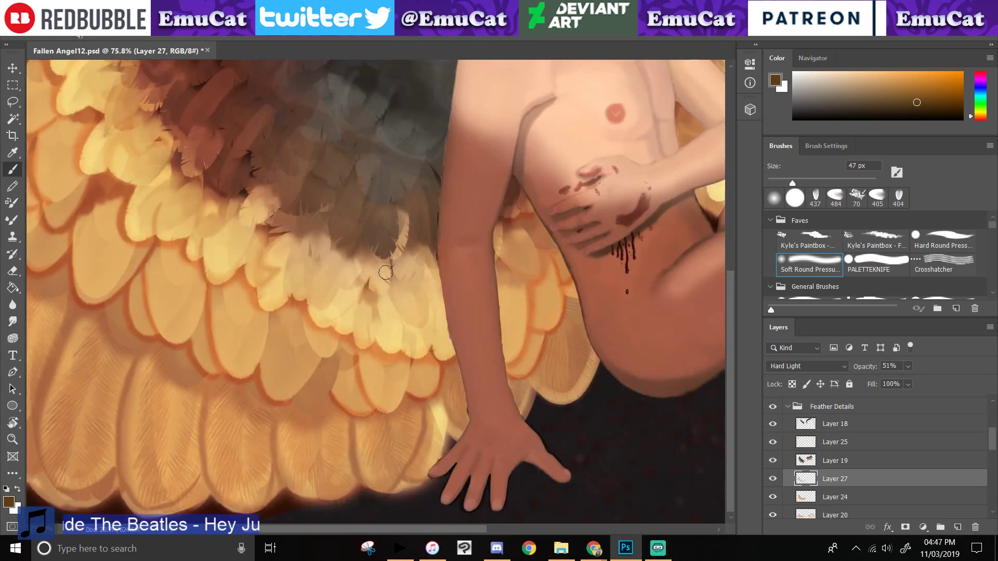
- Paint small dark accents between the pale feathers beside the arm, undoing the strokes that do not fit
{"action": "mouse_move", "coordinate": [392, 264]}
{"action": "left_mouse_down"}
{"action": "mouse_move", "coordinate": [397, 282]}
{"action": "mouse_move", "coordinate": [404, 261]}
{"action": "mouse_move", "coordinate": [388, 264]}
{"action": "mouse_move", "coordinate": [394, 281]}
{"action": "left_mouse_up"}
{"action": "key", "text": "ctrl+z"}
{"action": "key", "text": "ctrl+z"}
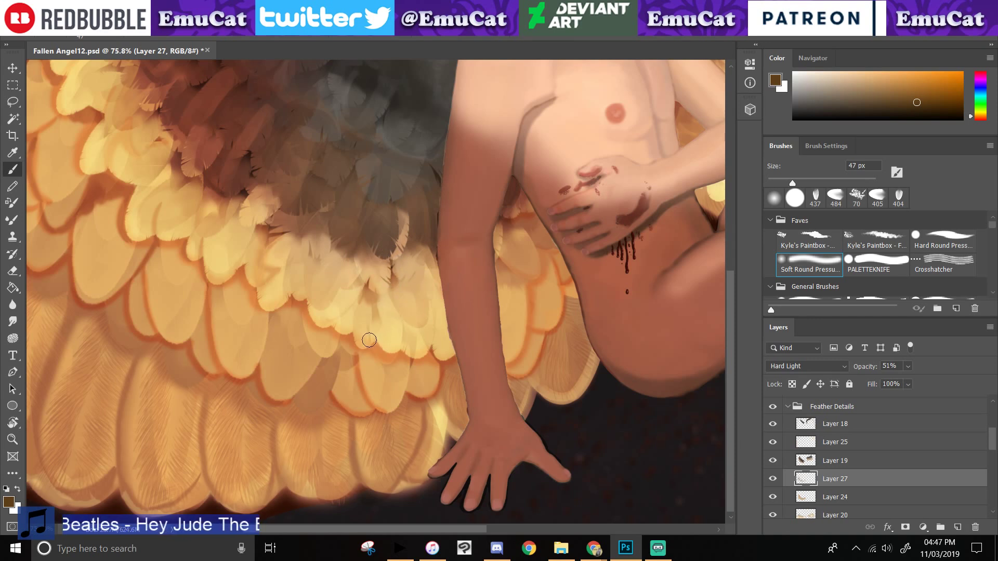
{"action": "key", "text": "ctrl"}
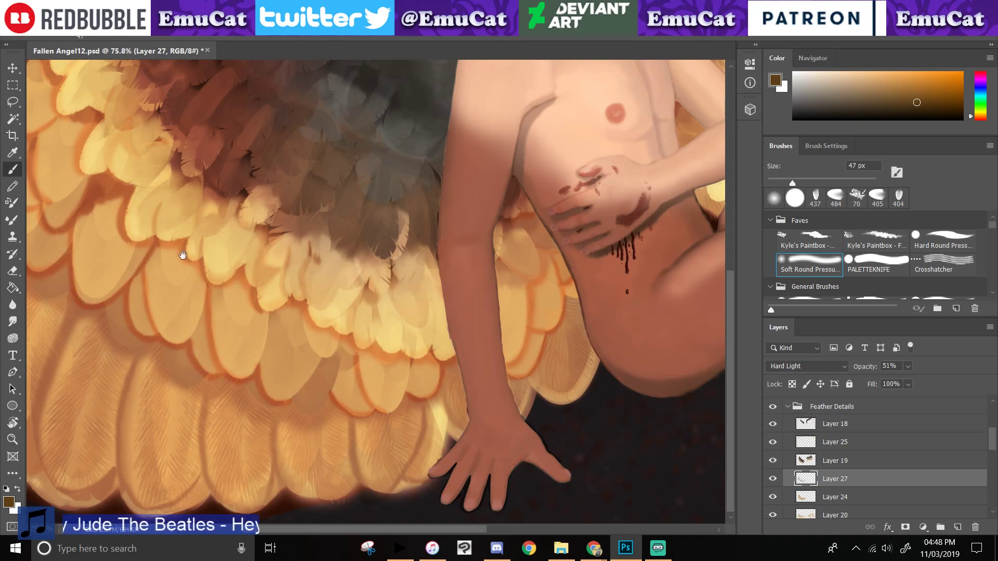
- Add soft brown shadows between the light yellow feathers along the upper outer part of the wing, undoing a misplaced stroke
{"action": "left_click_drag", "start_coordinate": [183, 256], "coordinate": [253, 308]}
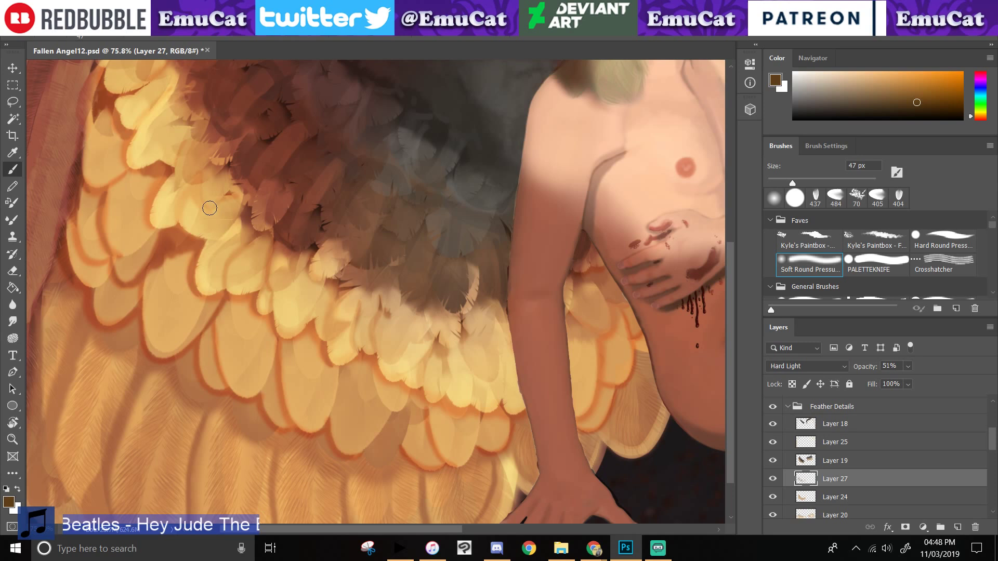
{"action": "mouse_move", "coordinate": [217, 182]}
{"action": "left_mouse_down"}
{"action": "mouse_move", "coordinate": [189, 179]}
{"action": "mouse_move", "coordinate": [265, 200]}
{"action": "mouse_move", "coordinate": [200, 238]}
{"action": "left_mouse_up"}
{"action": "left_click_drag", "start_coordinate": [240, 165], "coordinate": [216, 211]}
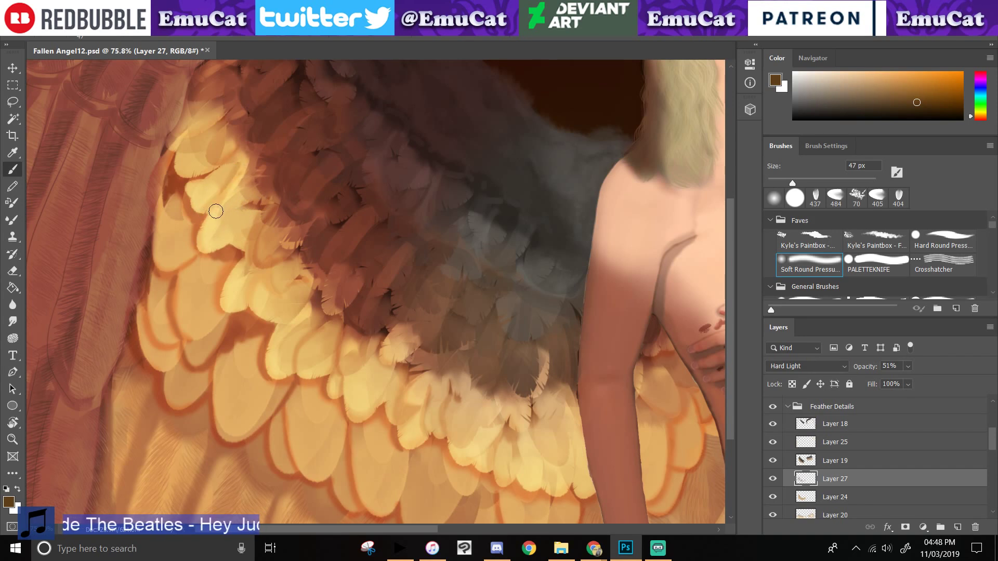
{"action": "key", "text": "ctrl+z"}
{"action": "left_click_drag", "start_coordinate": [242, 156], "coordinate": [209, 203]}
{"action": "left_click_drag", "start_coordinate": [226, 160], "coordinate": [193, 193]}
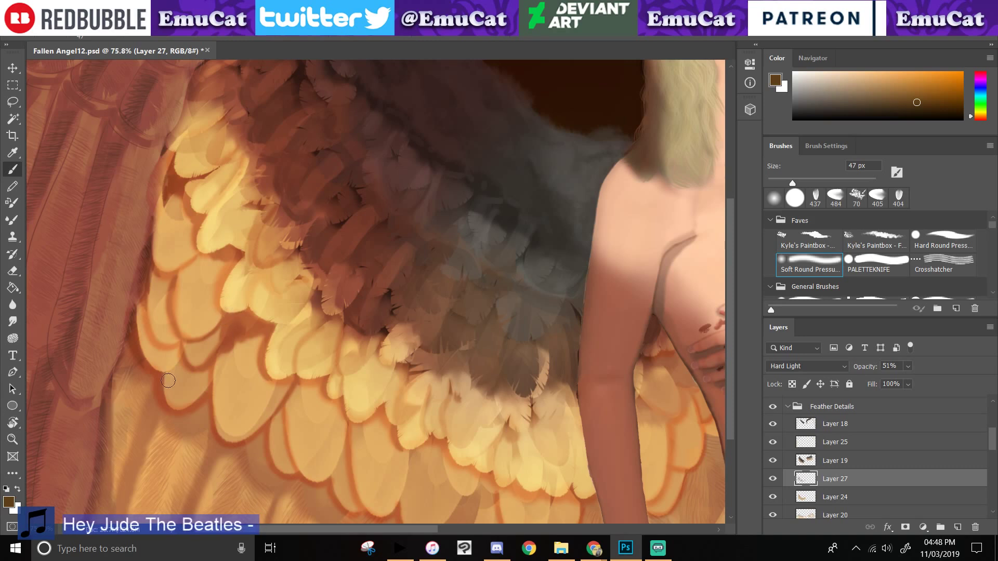
- Set Layer 27 to Soft Light at 29% opacity while viewing the whole painting, and save the file
{"action": "left_click", "coordinate": [12, 439]}
{"action": "left_click", "coordinate": [119, 445], "text": "alt"}
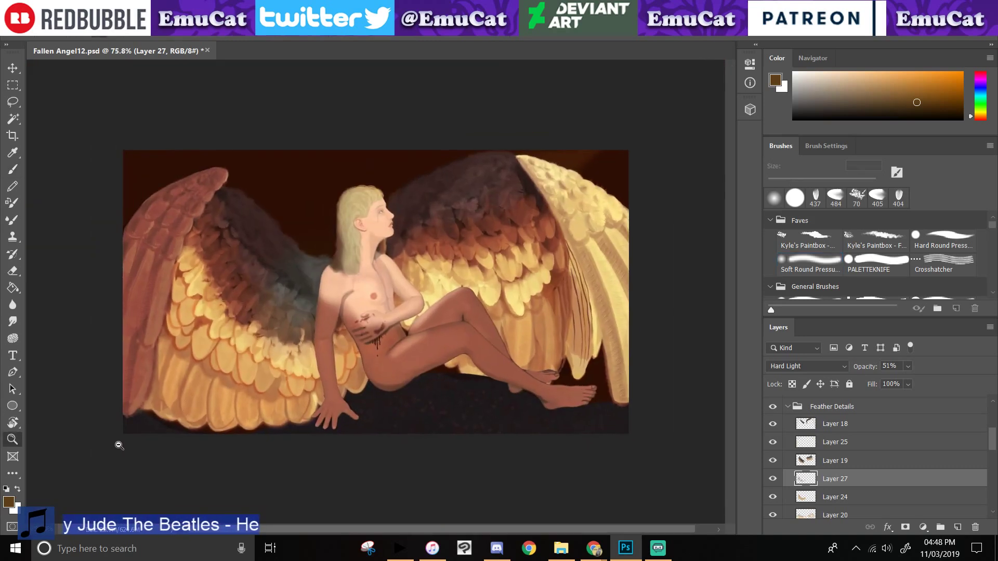
{"action": "left_click", "coordinate": [804, 367]}
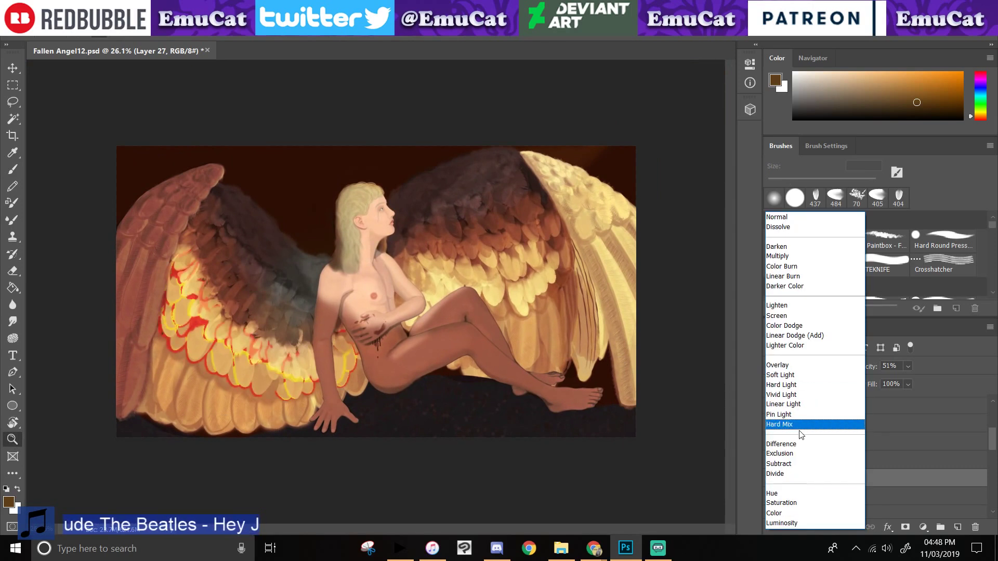
{"action": "left_click", "coordinate": [794, 375]}
{"action": "key", "text": "2"}
{"action": "key", "text": "9"}
{"action": "key", "text": "ctrl+s"}
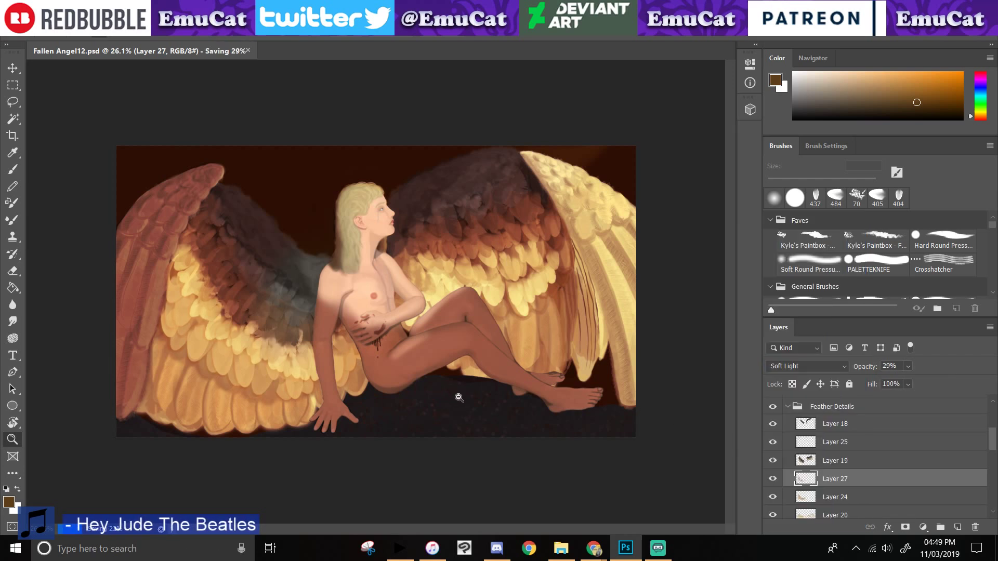
- Shade the overlapping edges of the long bottom-row feathers with the 47 px Soft Round Pressure brush, and save the painting
{"action": "left_click", "coordinate": [242, 415]}
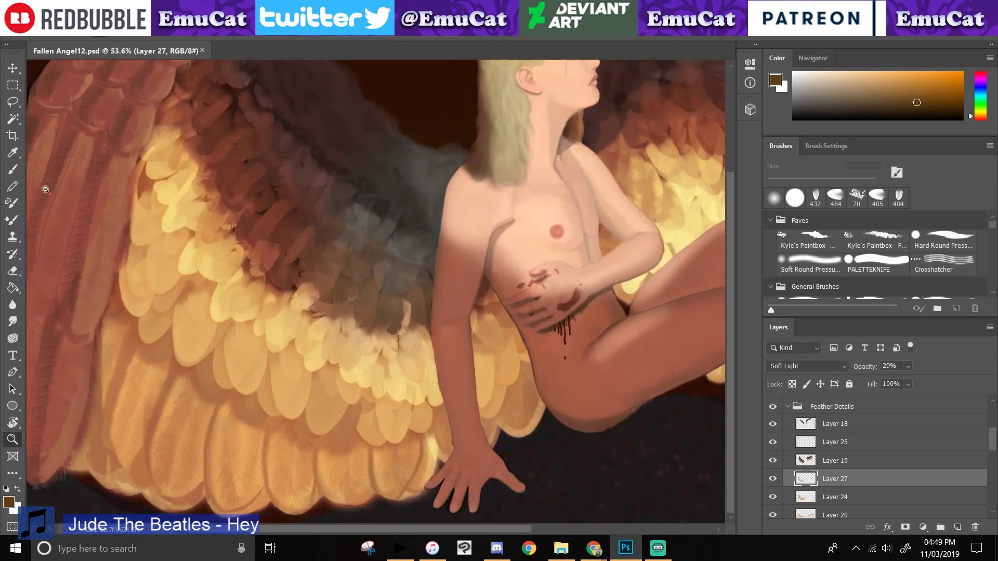
{"action": "left_click", "coordinate": [13, 170]}
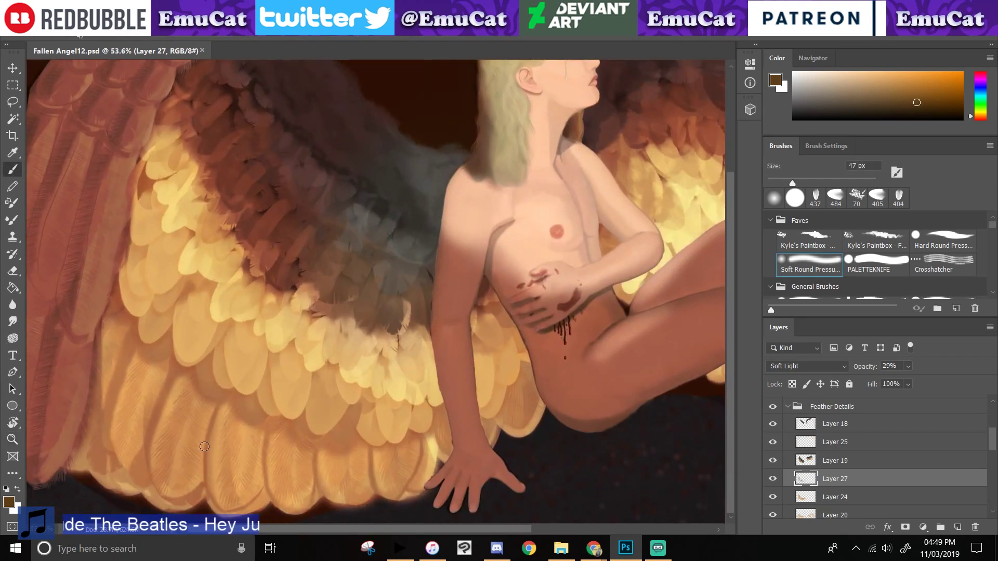
{"action": "left_click_drag", "start_coordinate": [204, 447], "coordinate": [223, 399]}
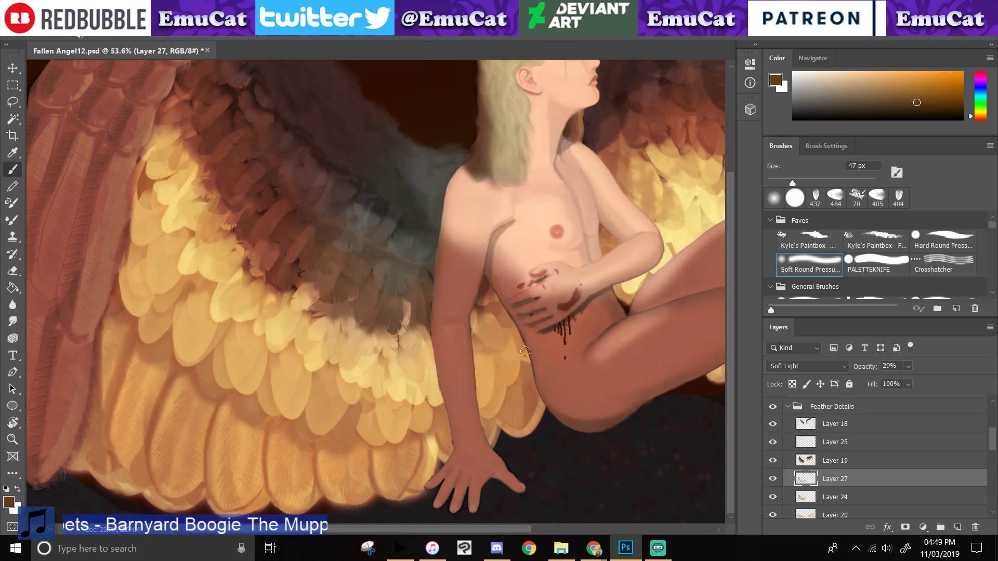
{"action": "left_click", "coordinate": [13, 440]}
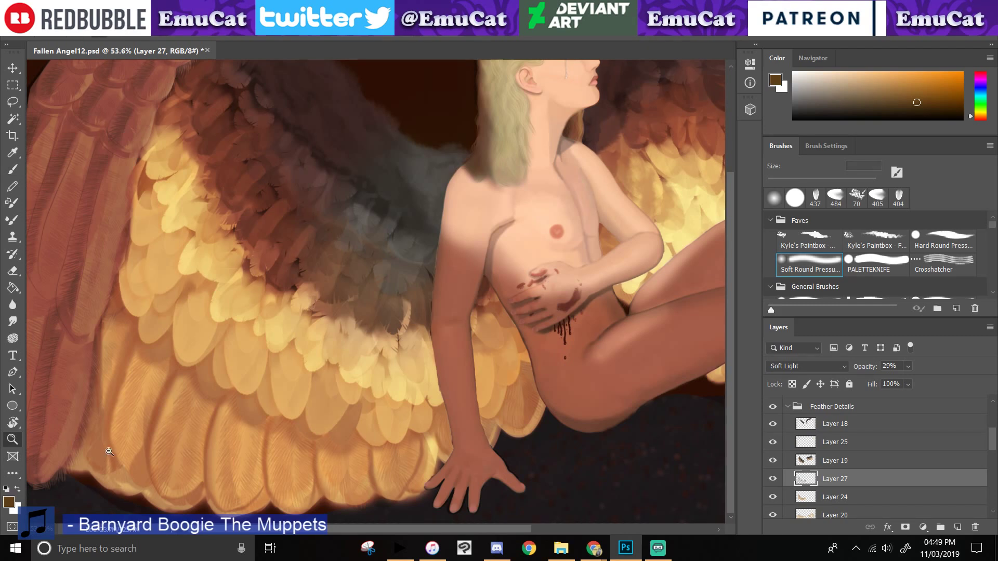
- Switch to Streamlabs OBS to check the stream chat, and return to Photoshop
{"action": "left_click", "coordinate": [658, 548]}
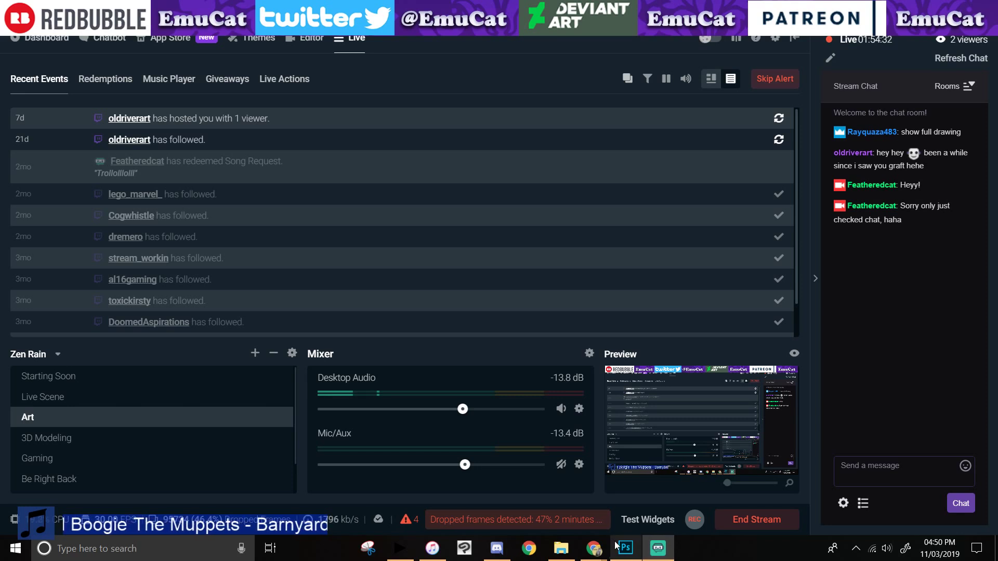
{"action": "mouse_move", "coordinate": [626, 553]}
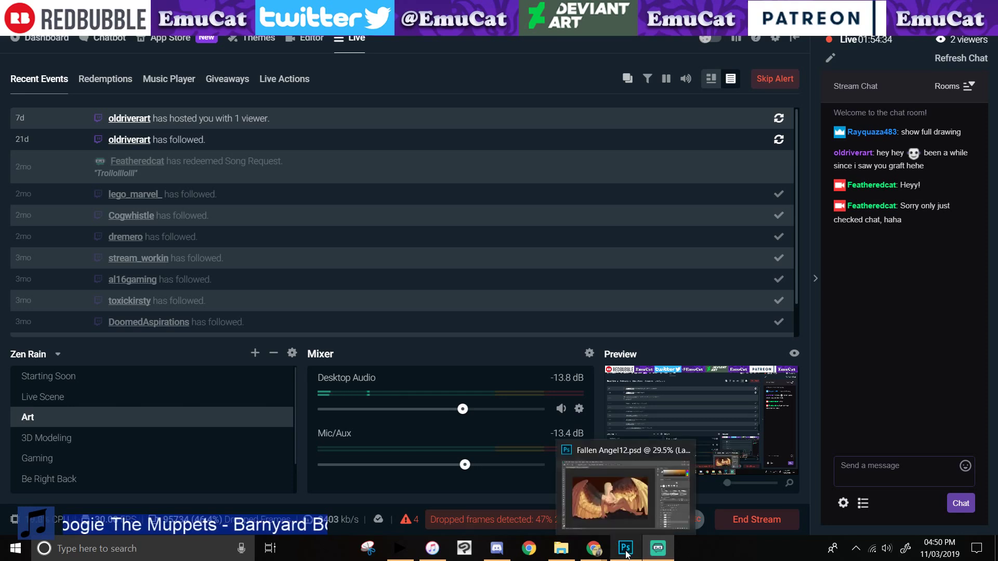
{"action": "left_click", "coordinate": [627, 552]}
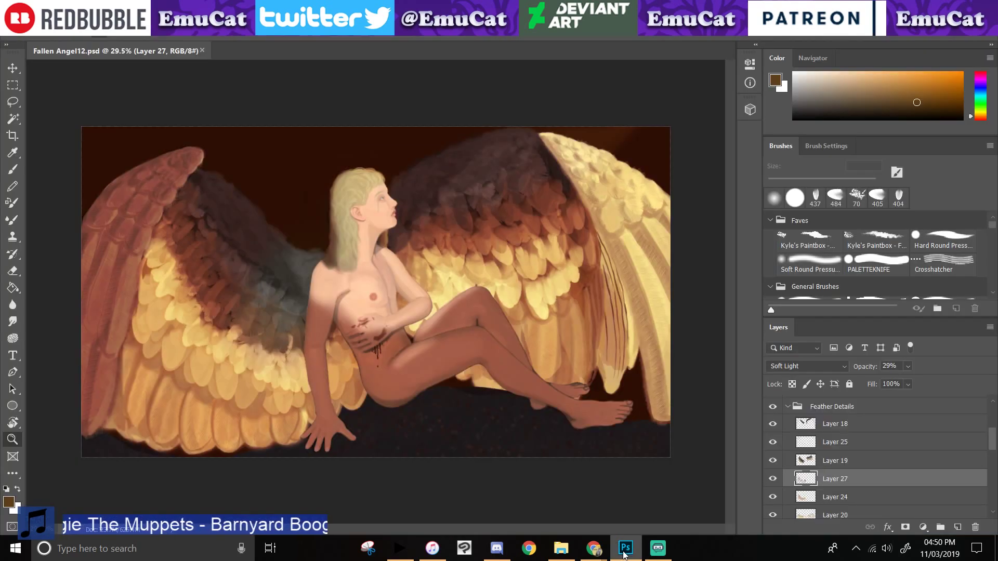
{"action": "left_click", "coordinate": [625, 552]}
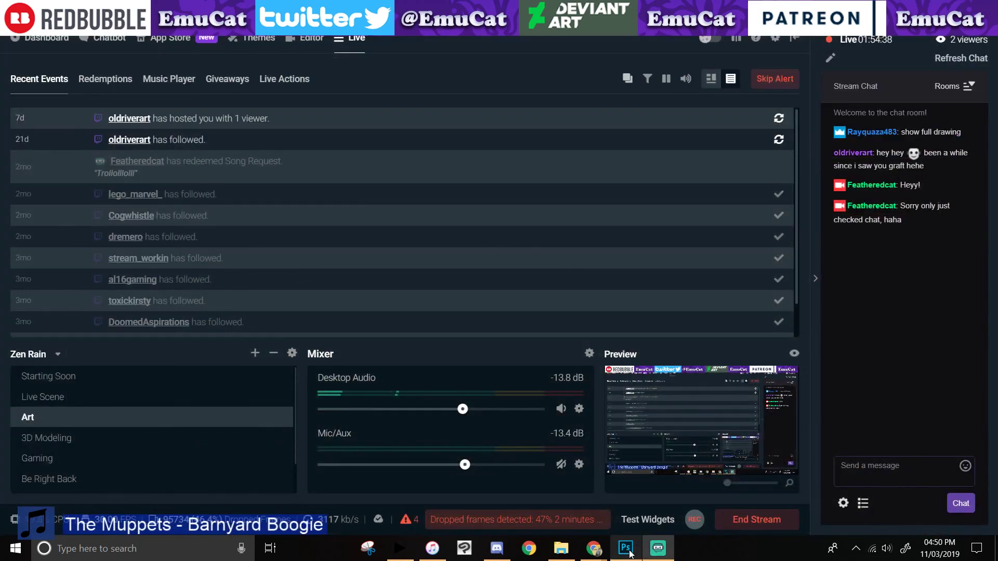
{"action": "left_click", "coordinate": [629, 553]}
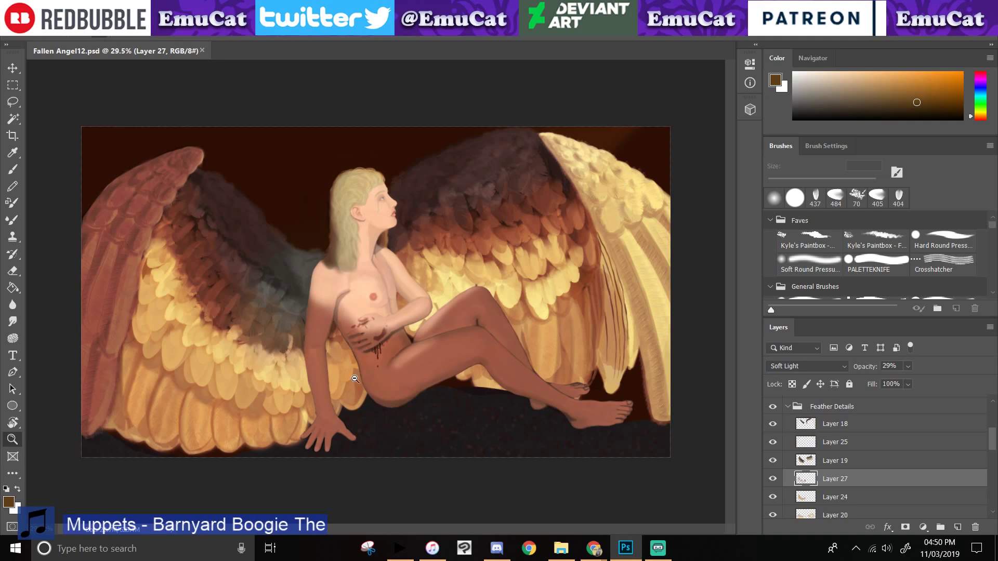
- Examine the whole painting at different magnifications to judge the wing shading
{"action": "scroll", "coordinate": [355, 379], "scroll_direction": "up", "scroll_amount": 3}
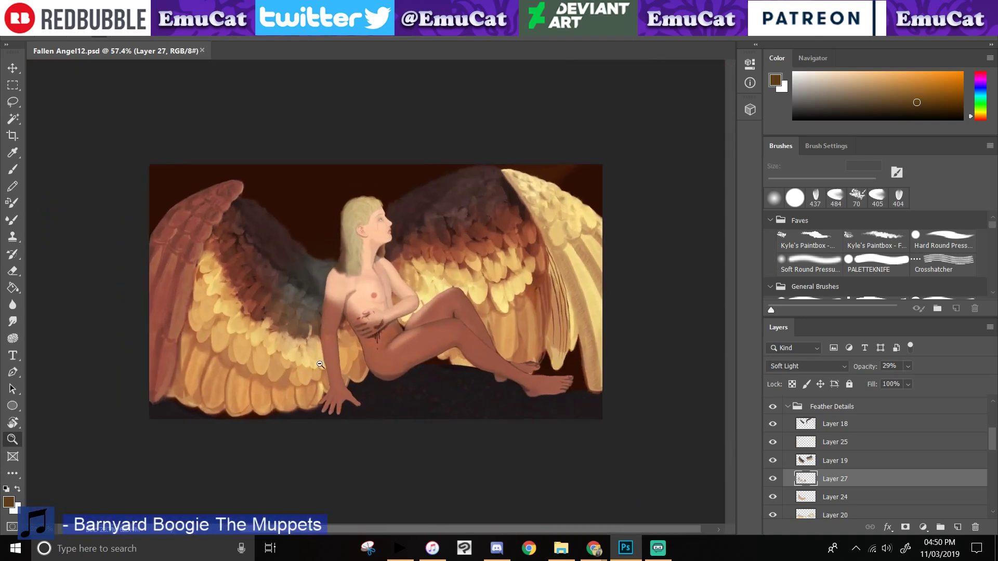
{"action": "left_click_drag", "start_coordinate": [320, 365], "coordinate": [324, 364]}
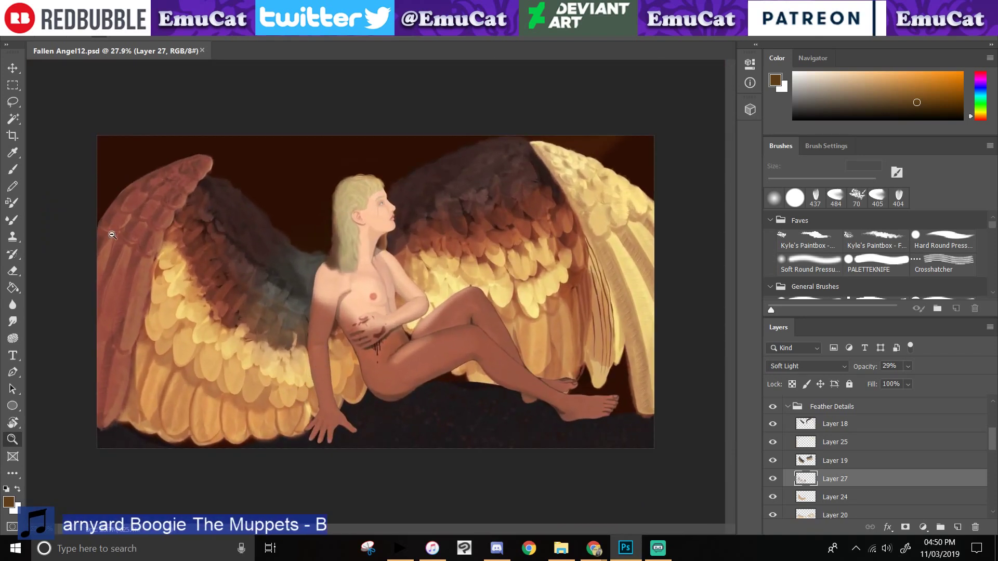
{"action": "scroll", "coordinate": [113, 236], "scroll_direction": "up", "scroll_amount": 4}
{"action": "scroll", "coordinate": [159, 270], "scroll_direction": "down", "scroll_amount": 4}
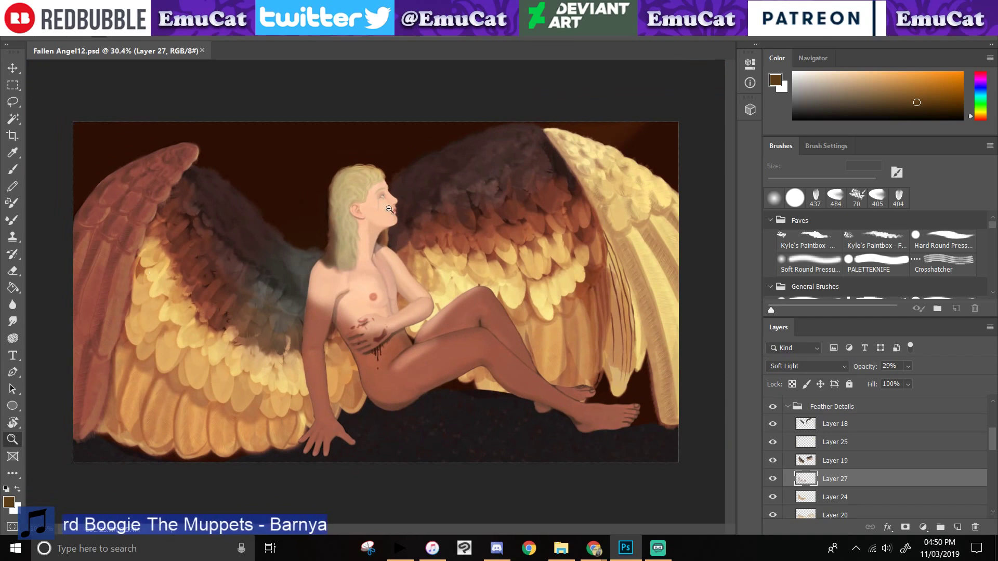
{"action": "scroll", "coordinate": [385, 224], "scroll_direction": "up", "scroll_amount": 3}
{"action": "scroll", "coordinate": [408, 243], "scroll_direction": "up", "scroll_amount": 4}
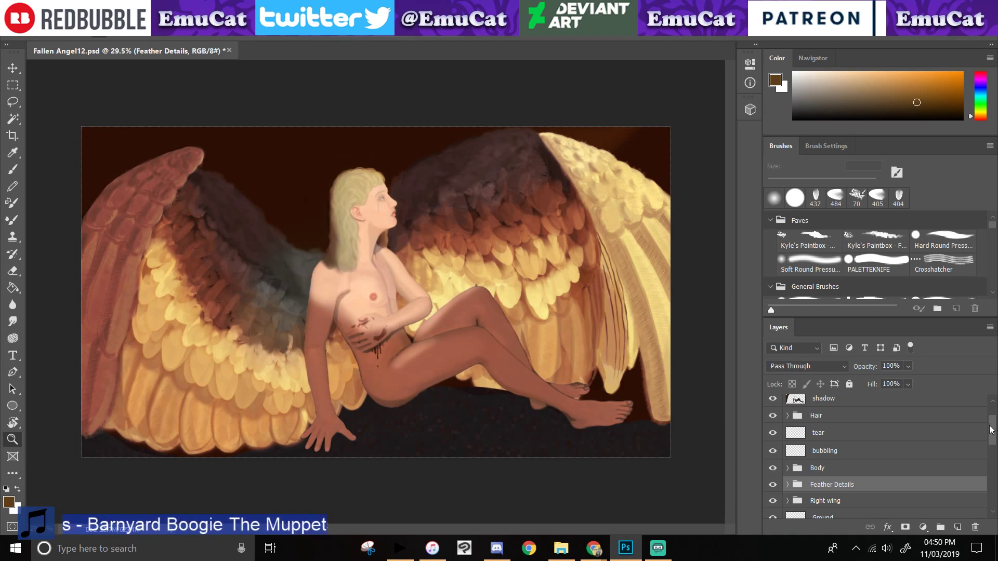
- Expand the Body layer group to reach the figure's skin, expression and wound layers
{"action": "mouse_move", "coordinate": [991, 431]}
{"action": "left_mouse_down"}
{"action": "mouse_move", "coordinate": [994, 418]}
{"action": "mouse_move", "coordinate": [986, 445]}
{"action": "left_mouse_up"}
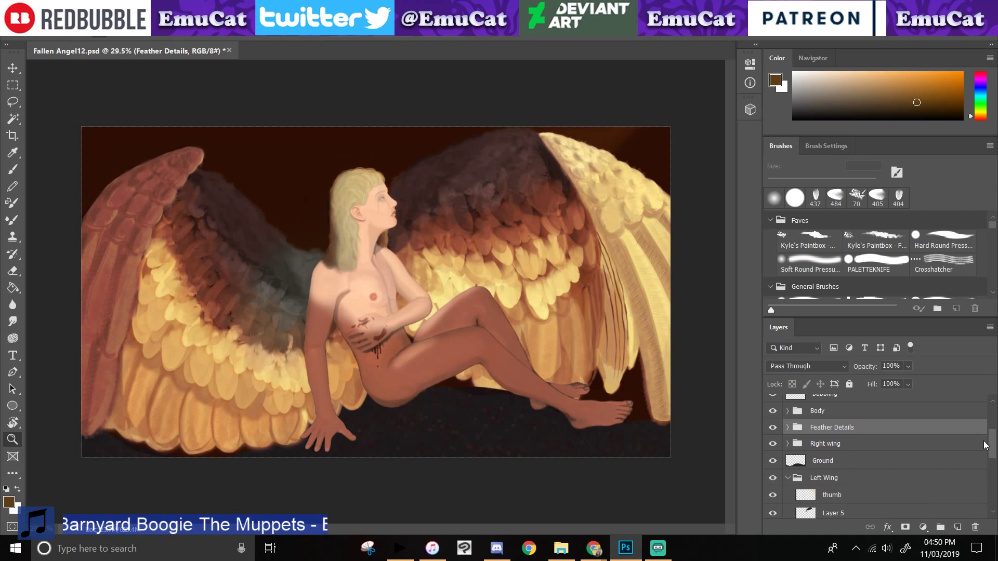
{"action": "left_click_drag", "start_coordinate": [986, 445], "coordinate": [984, 443]}
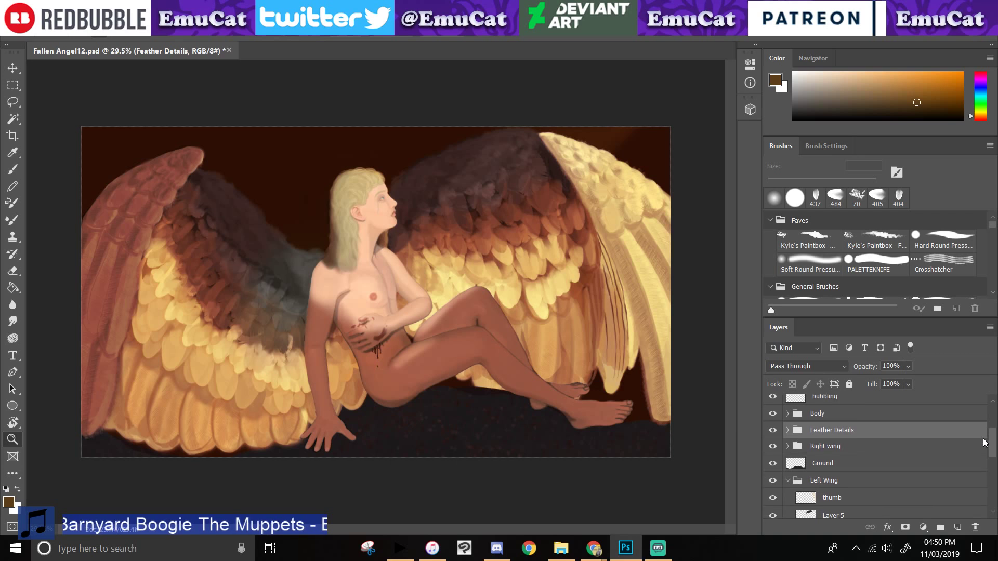
{"action": "left_click_drag", "start_coordinate": [986, 449], "coordinate": [982, 461]}
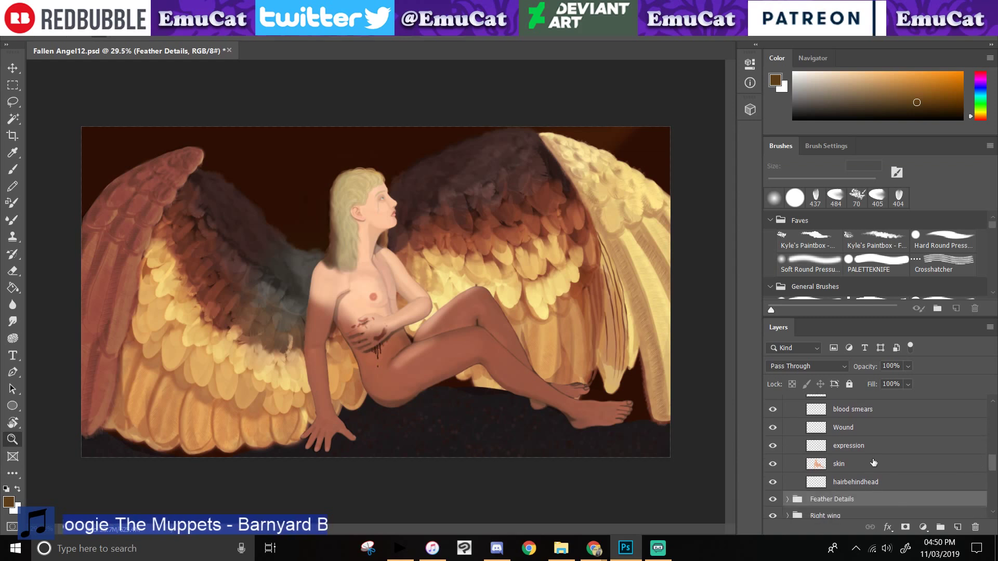
- Bring the angel's face into close view and make the expression layer active
{"action": "left_click", "coordinate": [874, 463]}
{"action": "left_click_drag", "start_coordinate": [355, 188], "coordinate": [448, 282]}
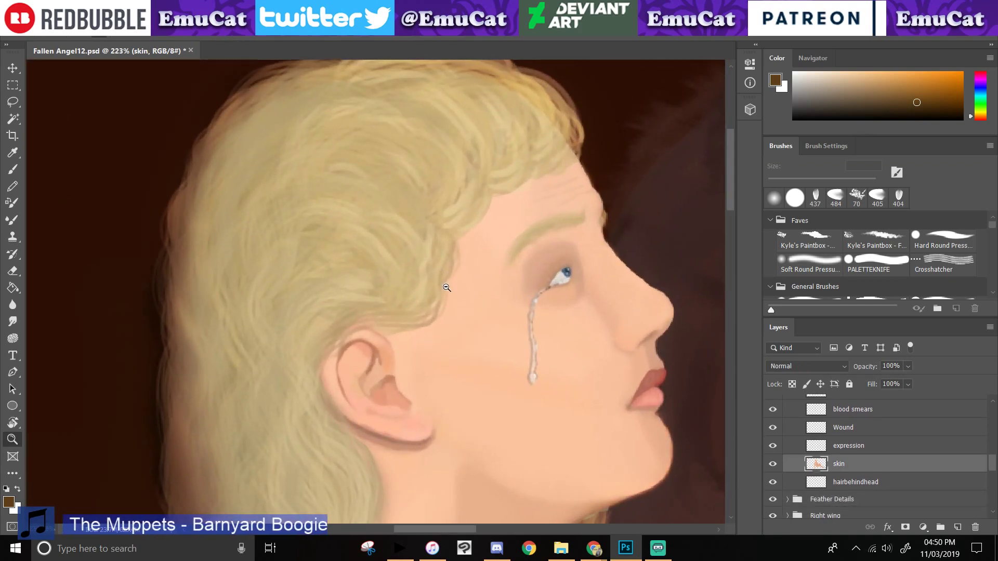
{"action": "left_click_drag", "start_coordinate": [500, 313], "coordinate": [418, 245]}
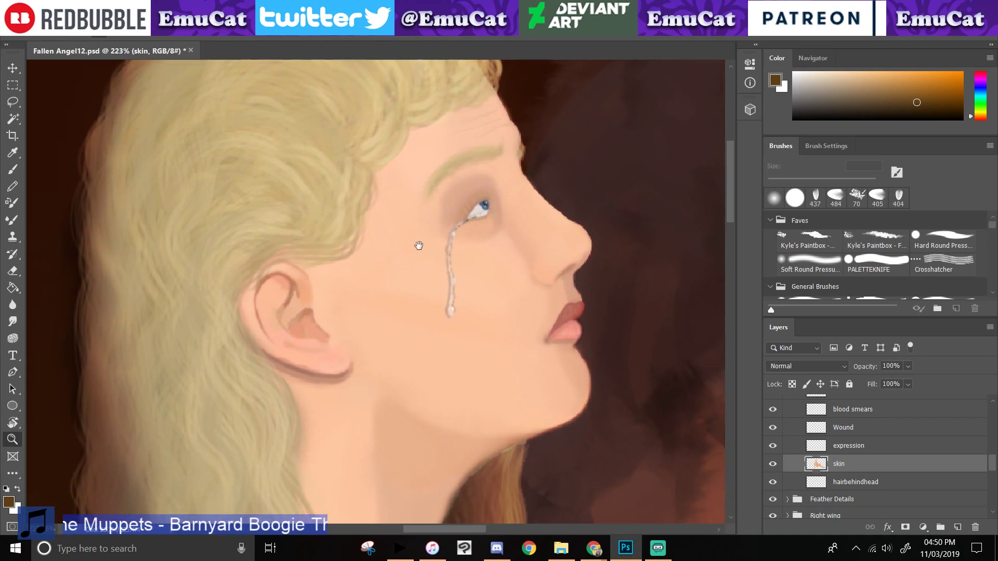
{"action": "left_click_drag", "start_coordinate": [440, 312], "coordinate": [414, 307]}
{"action": "left_click_drag", "start_coordinate": [500, 291], "coordinate": [531, 336]}
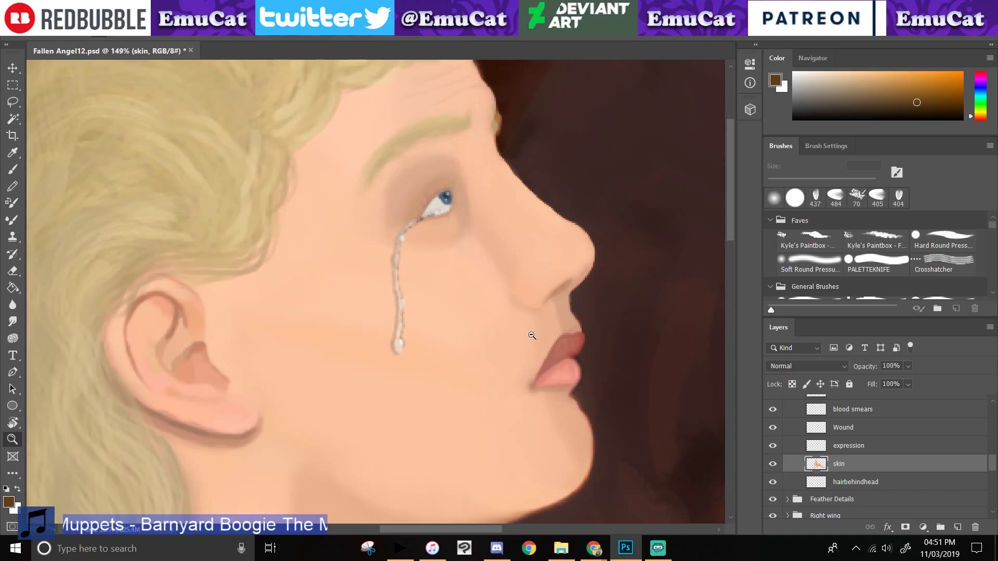
{"action": "left_click_drag", "start_coordinate": [532, 336], "coordinate": [540, 344]}
{"action": "left_click", "coordinate": [849, 447]}
- Check the eyelid layer by hiding and showing it, and try a dark brown 47 px Hard Round Pressure stroke across the nose
{"action": "left_click_drag", "start_coordinate": [992, 462], "coordinate": [992, 433]}
{"action": "left_click", "coordinate": [796, 197]}
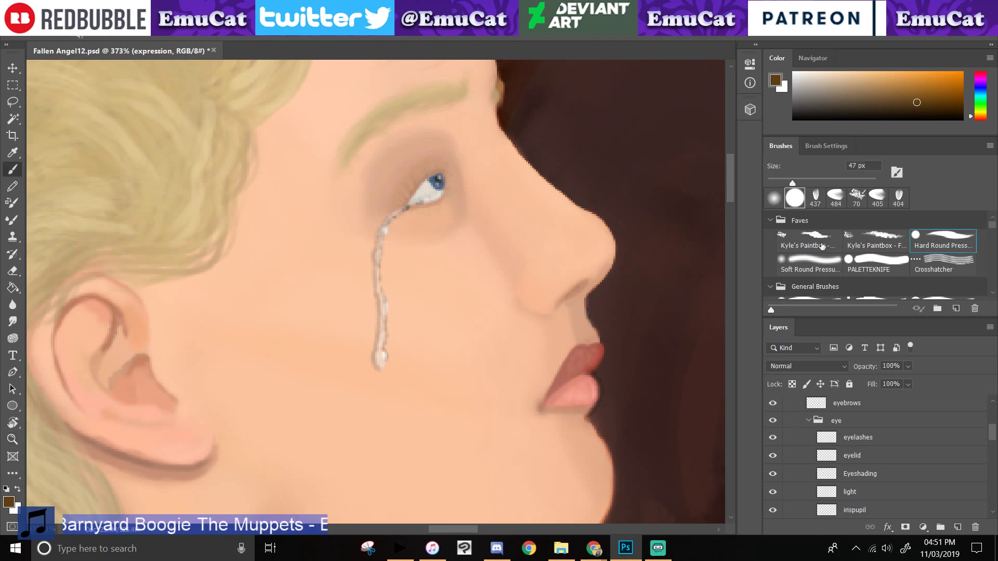
{"action": "left_click", "coordinate": [772, 457]}
{"action": "left_click", "coordinate": [772, 457]}
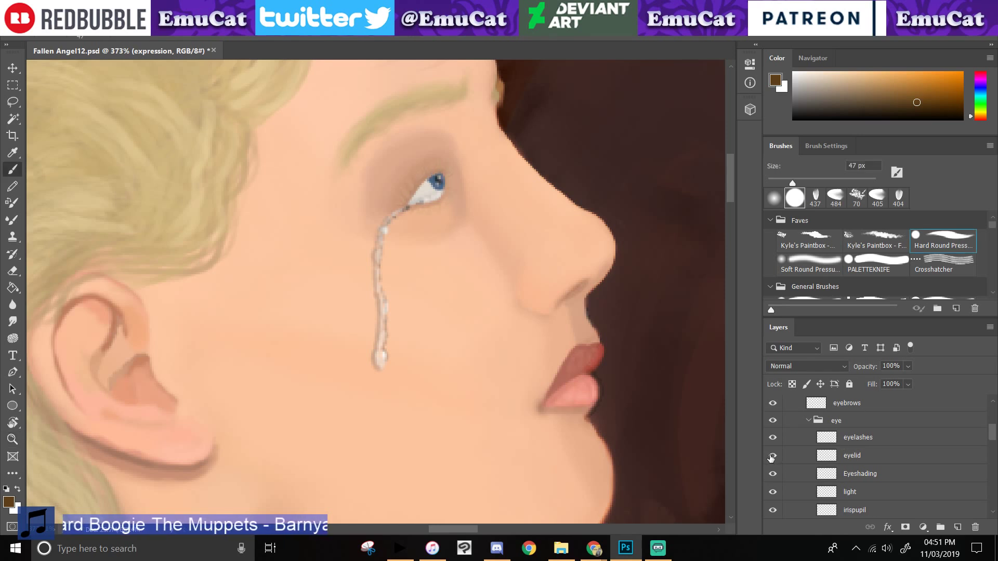
{"action": "mouse_move", "coordinate": [530, 159]}
{"action": "left_mouse_down"}
{"action": "mouse_move", "coordinate": [564, 178]}
{"action": "mouse_move", "coordinate": [544, 206]}
{"action": "left_mouse_up"}
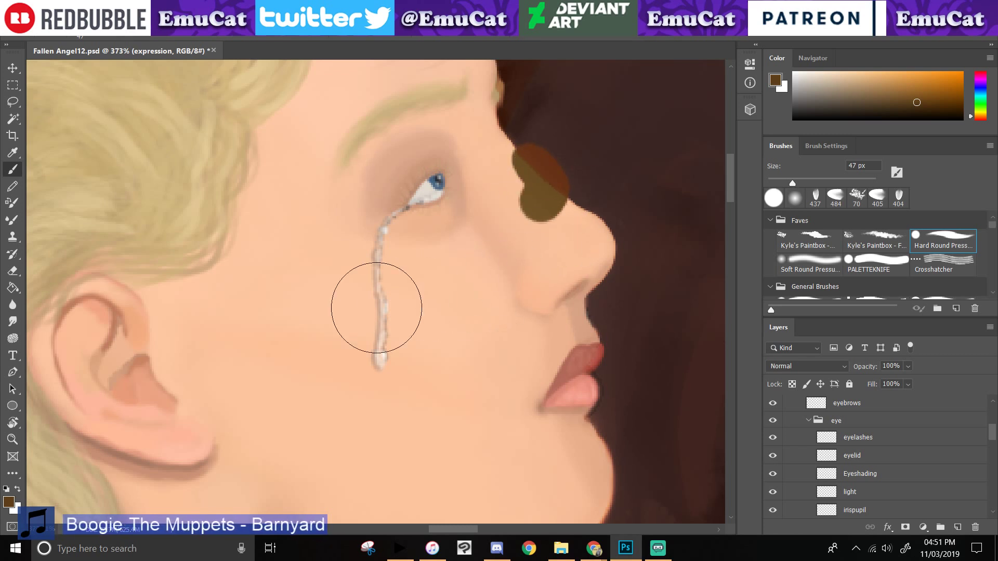
{"action": "key", "text": "ctrl+z"}
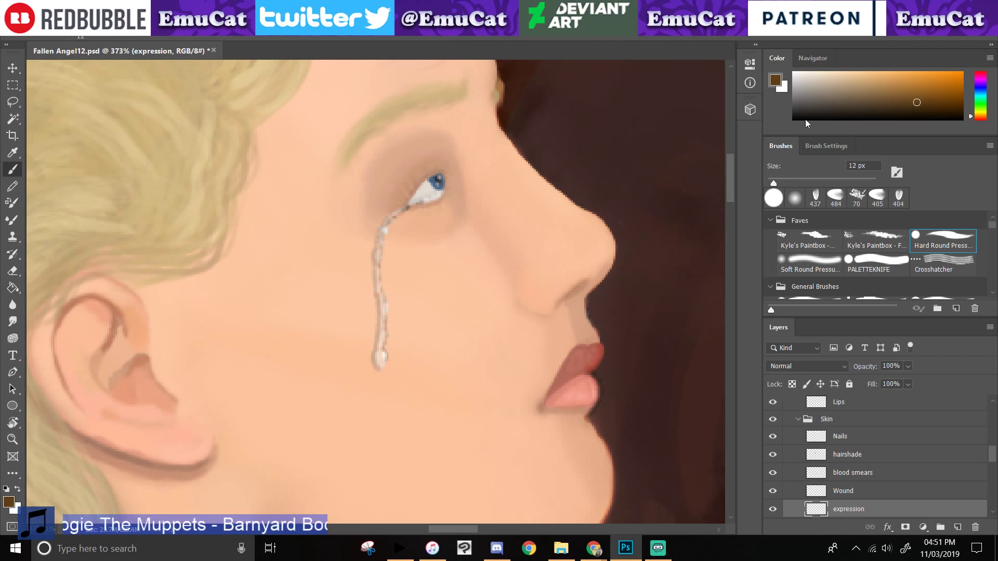
- Set the foreground colour to black, and hide and reshow the Eyeshading layer to examine the shading around the eye
{"action": "left_click_drag", "start_coordinate": [806, 119], "coordinate": [793, 120]}
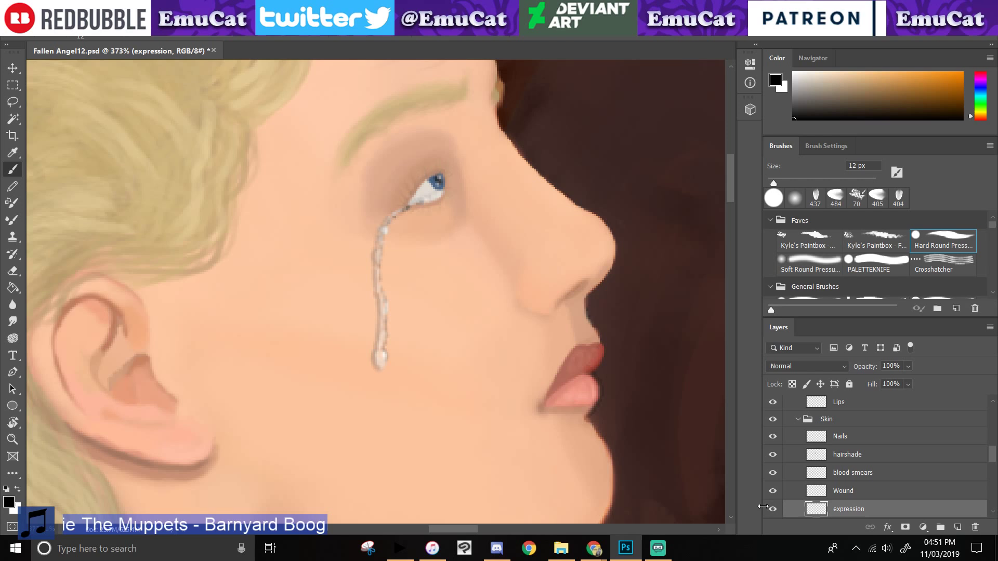
{"action": "scroll", "coordinate": [775, 494], "scroll_direction": "up", "scroll_amount": 5}
{"action": "left_click", "coordinate": [773, 473]}
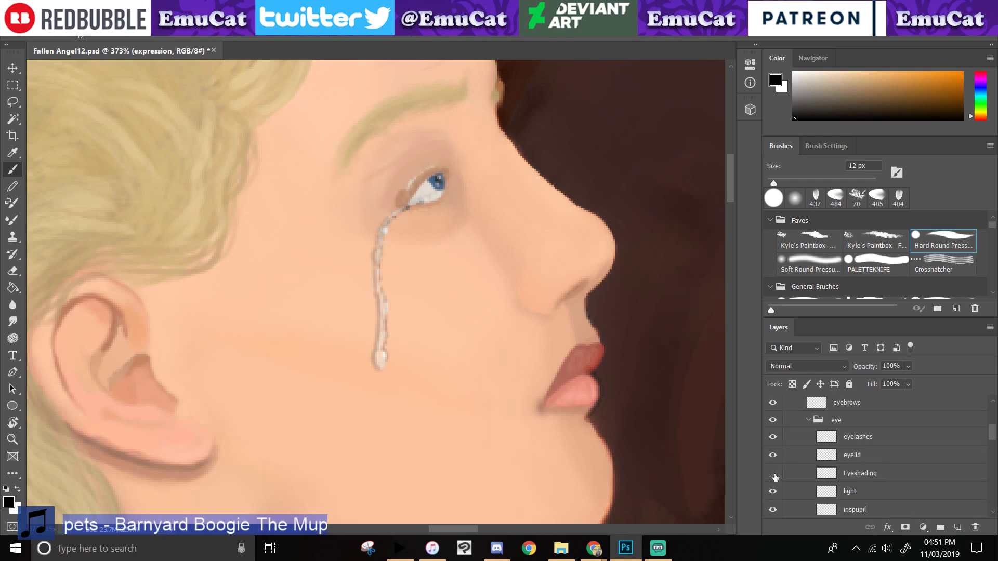
{"action": "left_click", "coordinate": [773, 473]}
{"action": "mouse_move", "coordinate": [568, 267]}
{"action": "left_mouse_down"}
{"action": "mouse_move", "coordinate": [490, 241]}
{"action": "mouse_move", "coordinate": [484, 286]}
{"action": "mouse_move", "coordinate": [495, 316]}
{"action": "left_mouse_up"}
- Sample the light skin tone beside the hairline and choose skin brush 2 at 37 px
{"action": "left_click", "coordinate": [9, 154]}
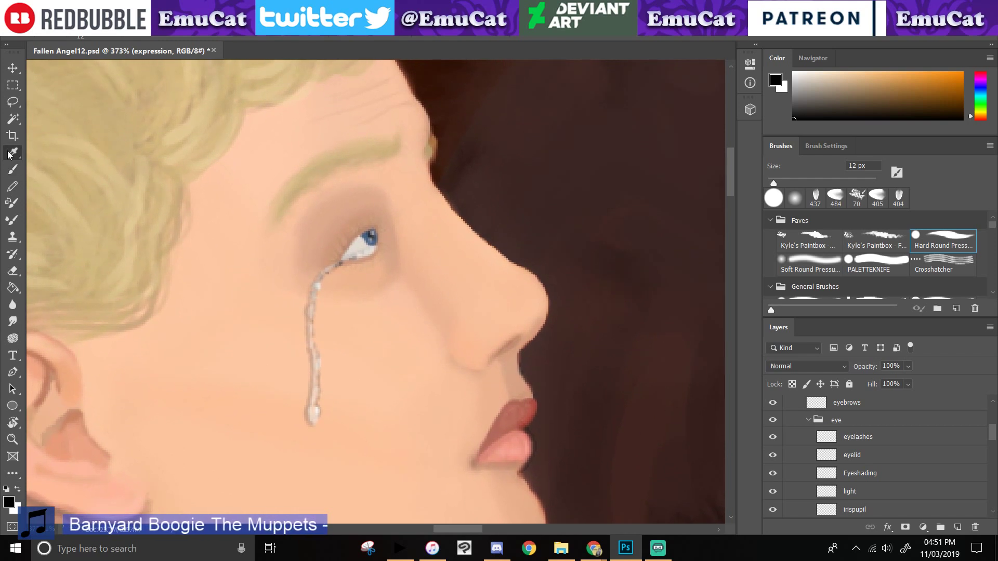
{"action": "left_click", "coordinate": [246, 164]}
{"action": "left_click", "coordinate": [14, 169]}
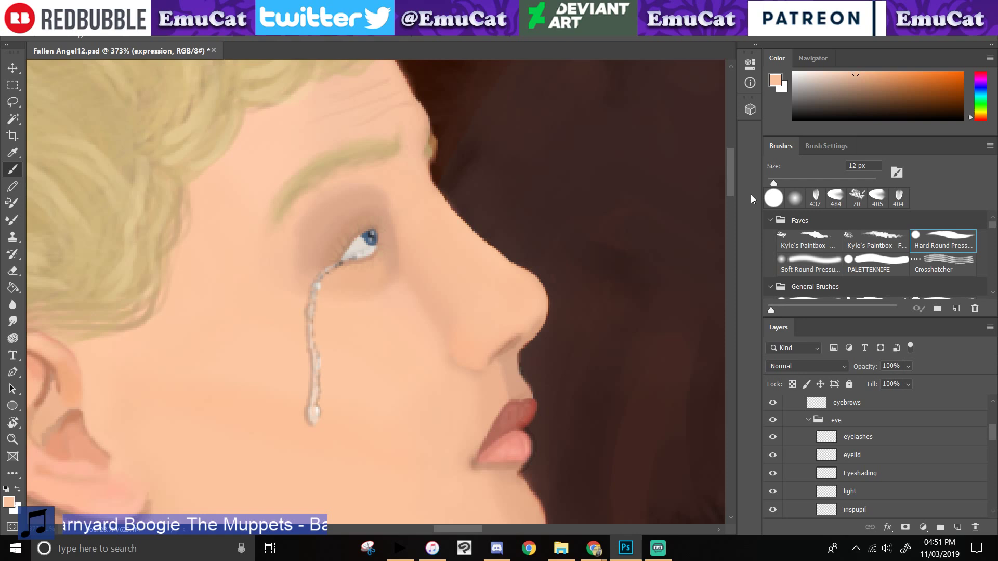
{"action": "scroll", "coordinate": [874, 260], "scroll_direction": "down", "scroll_amount": 10}
{"action": "left_click", "coordinate": [836, 280]}
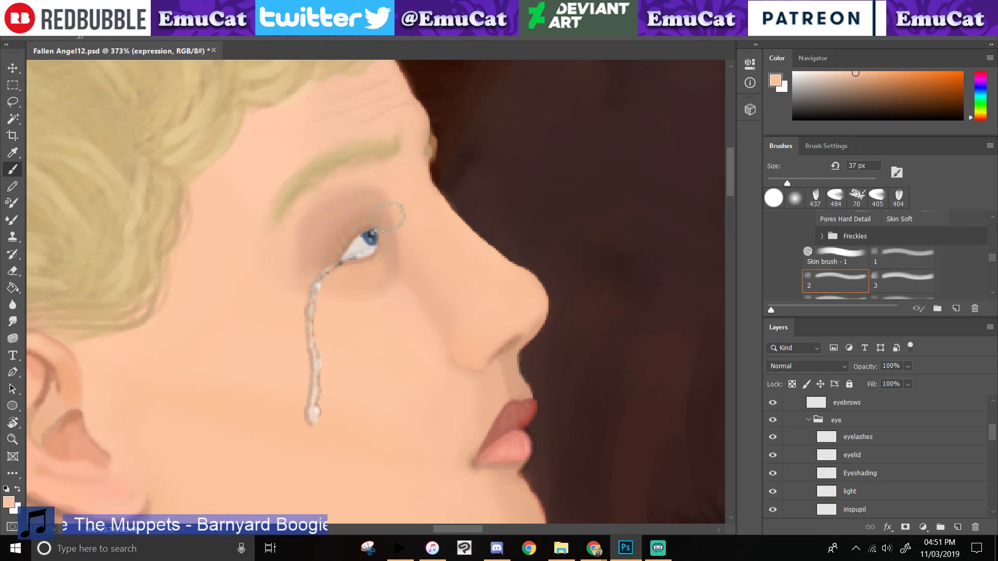
- Try shading the upper eye socket on the expression layer with a tone sampled above the eye
{"action": "left_click", "coordinate": [13, 152]}
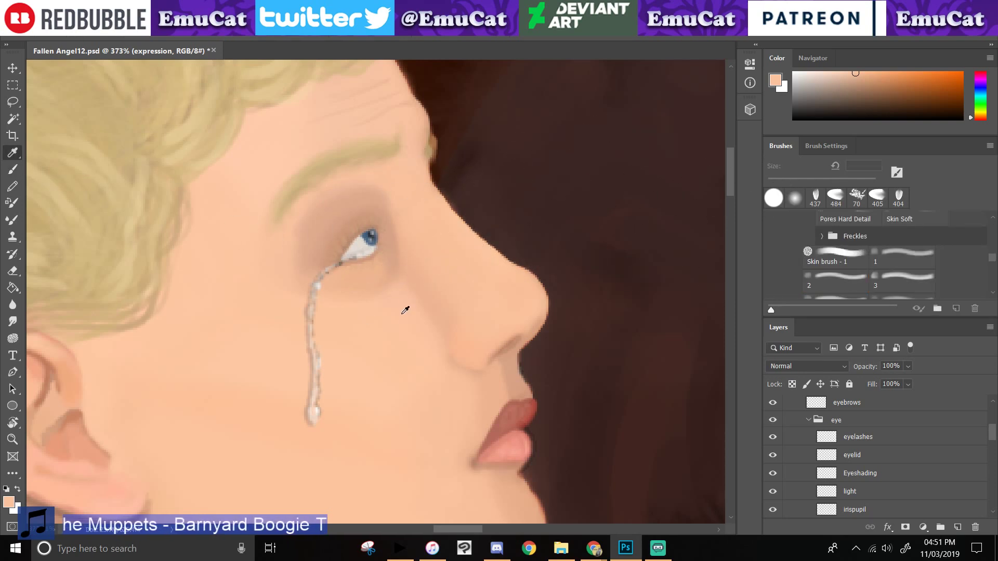
{"action": "left_click", "coordinate": [372, 216]}
{"action": "left_click", "coordinate": [13, 169]}
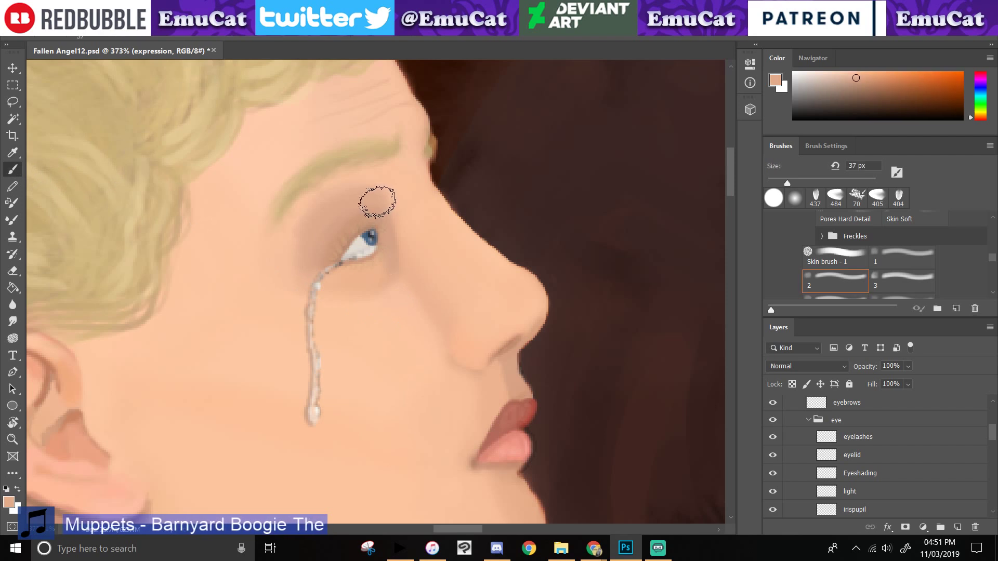
{"action": "mouse_move", "coordinate": [323, 213]}
{"action": "left_mouse_down"}
{"action": "mouse_move", "coordinate": [372, 199]}
{"action": "mouse_move", "coordinate": [339, 205]}
{"action": "left_mouse_up"}
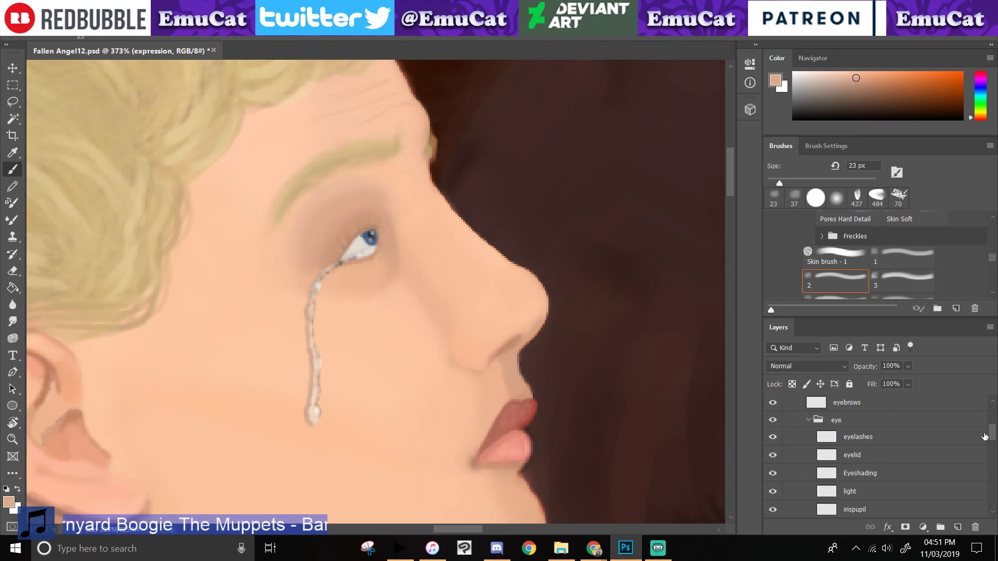
{"action": "mouse_move", "coordinate": [986, 437]}
{"action": "left_mouse_down"}
{"action": "mouse_move", "coordinate": [989, 473]}
{"action": "mouse_move", "coordinate": [995, 424]}
{"action": "mouse_move", "coordinate": [995, 438]}
{"action": "left_mouse_up"}
{"action": "key", "text": "ctrl+z"}
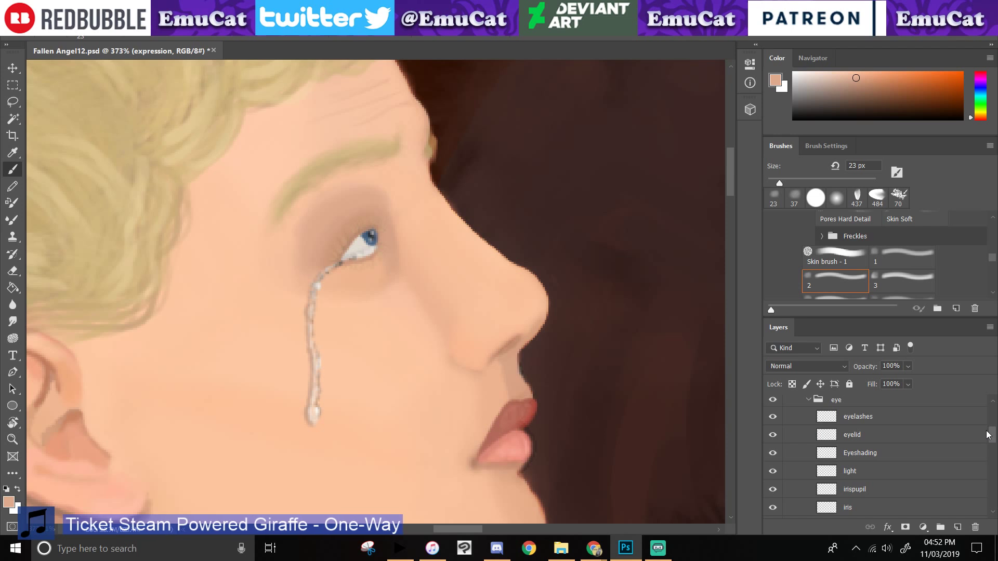
- Make the Eyeshading layer active, undo the recent edits, and show the layer again
{"action": "left_click", "coordinate": [861, 452]}
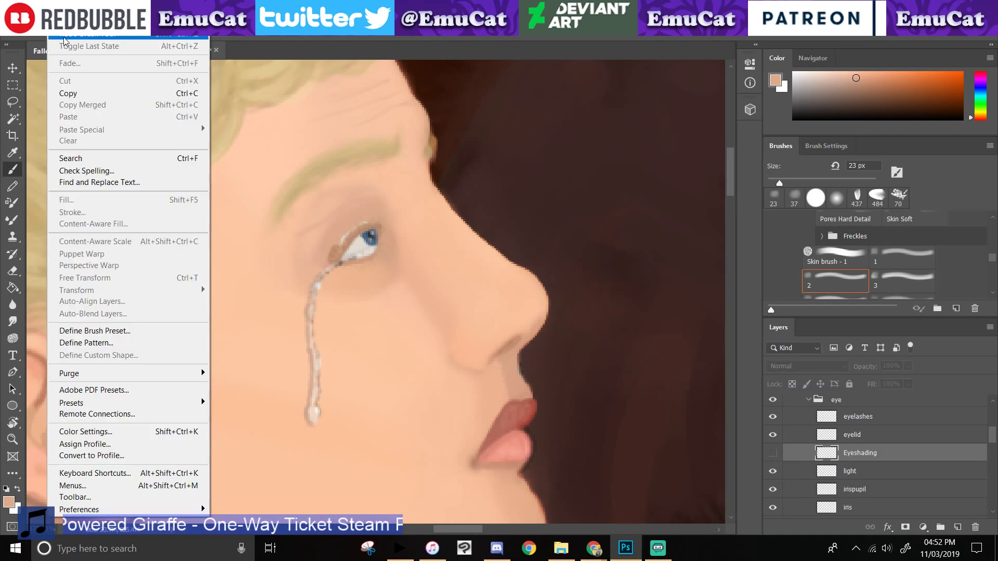
{"action": "left_click", "coordinate": [65, 38]}
{"action": "left_click", "coordinate": [55, 8]}
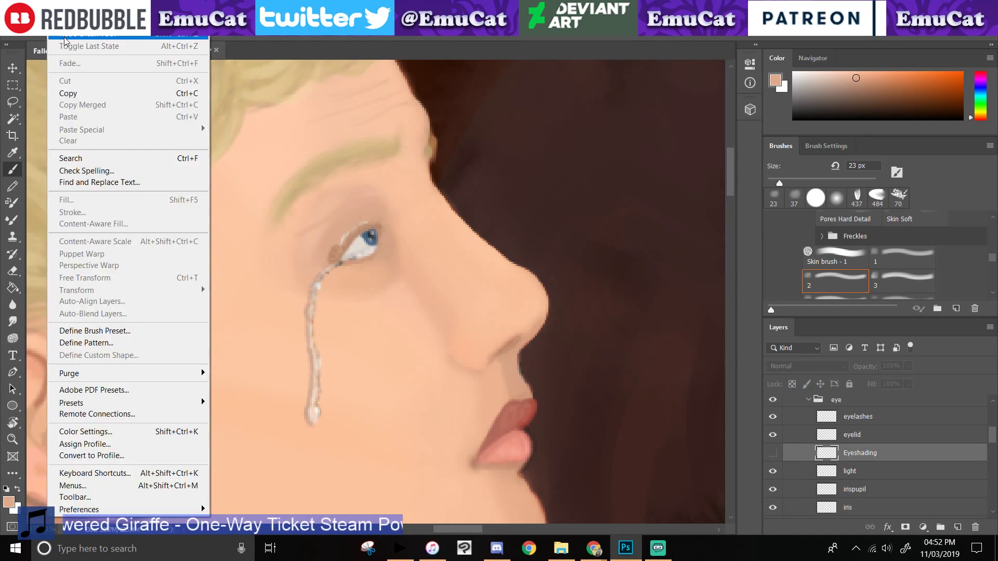
{"action": "left_click", "coordinate": [64, 38]}
{"action": "left_click", "coordinate": [64, 38]}
{"action": "left_click", "coordinate": [64, 38]}
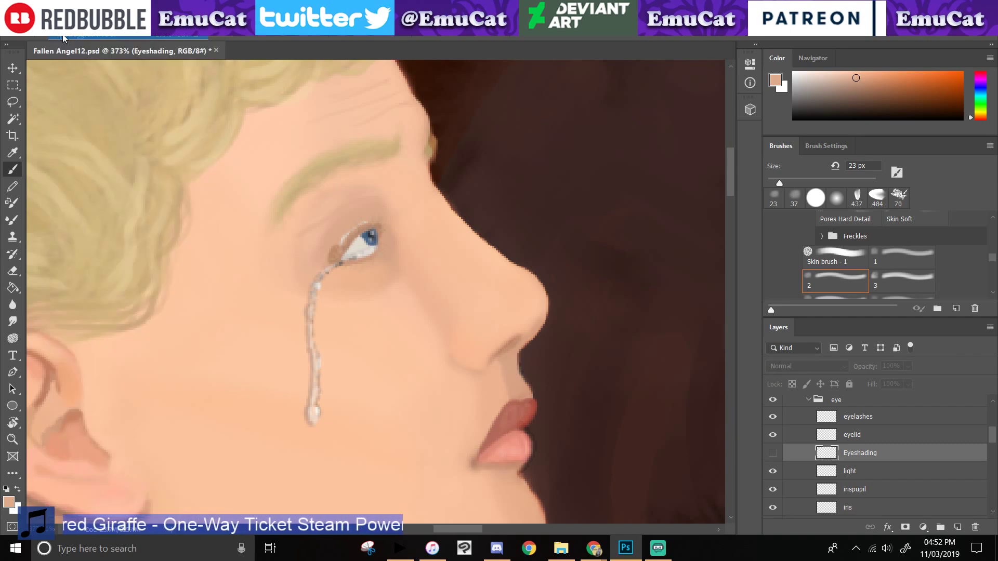
{"action": "left_click", "coordinate": [774, 453]}
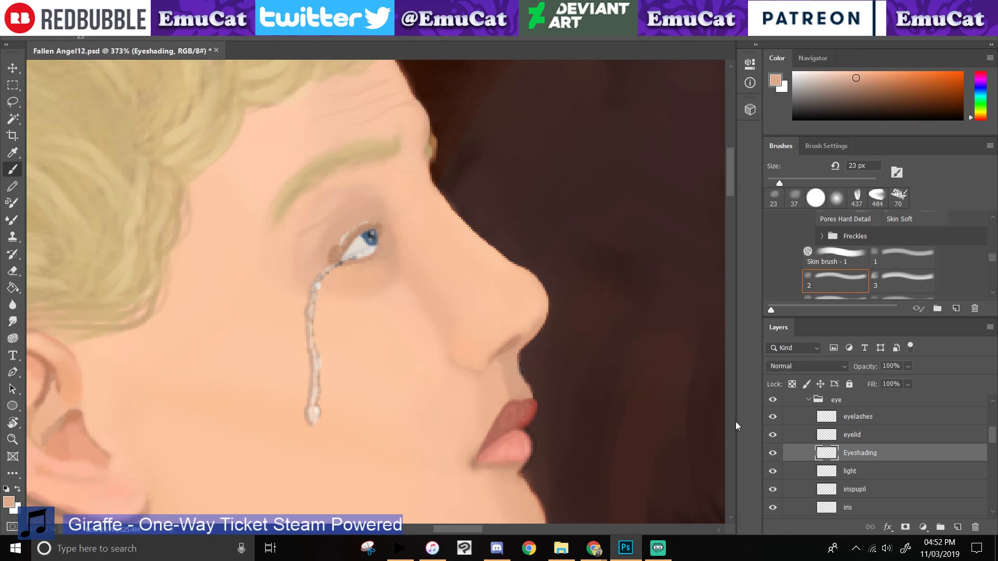
- Sample the brownish shading tone beside the outer corner of the eye for the brush
{"action": "left_click", "coordinate": [9, 154]}
{"action": "left_click", "coordinate": [325, 260]}
{"action": "key", "text": "b"}
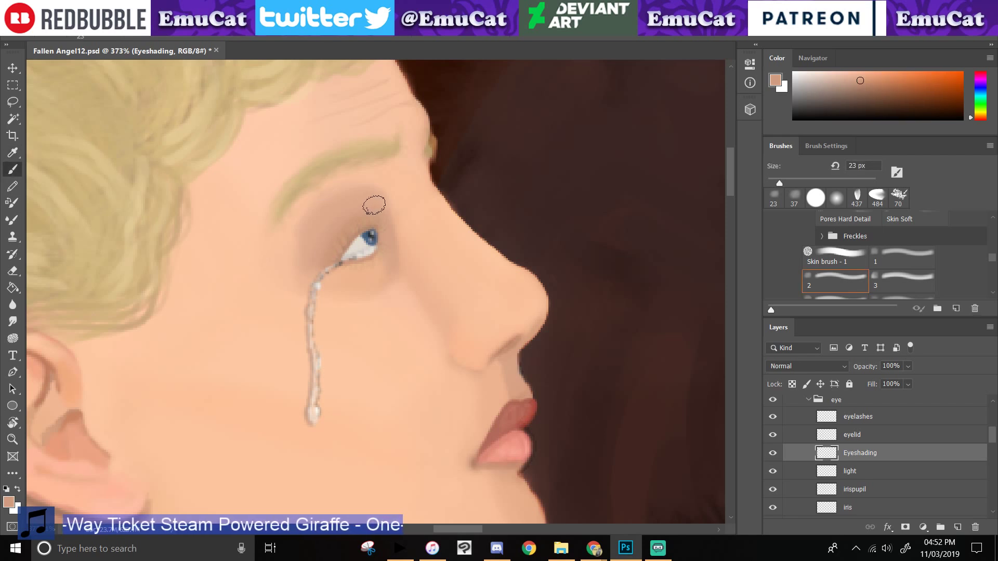
- Try broad 23 px strokes of the brownish tone across the eye and its socket on the Eyeshading layer
{"action": "left_click_drag", "start_coordinate": [368, 196], "coordinate": [276, 270]}
{"action": "key", "text": "ctrl+z"}
{"action": "left_click_drag", "start_coordinate": [221, 228], "coordinate": [367, 344]}
{"action": "mouse_move", "coordinate": [238, 217]}
{"action": "left_mouse_down"}
{"action": "mouse_move", "coordinate": [356, 279]}
{"action": "mouse_move", "coordinate": [395, 263]}
{"action": "mouse_move", "coordinate": [375, 192]}
{"action": "mouse_move", "coordinate": [429, 223]}
{"action": "left_mouse_up"}
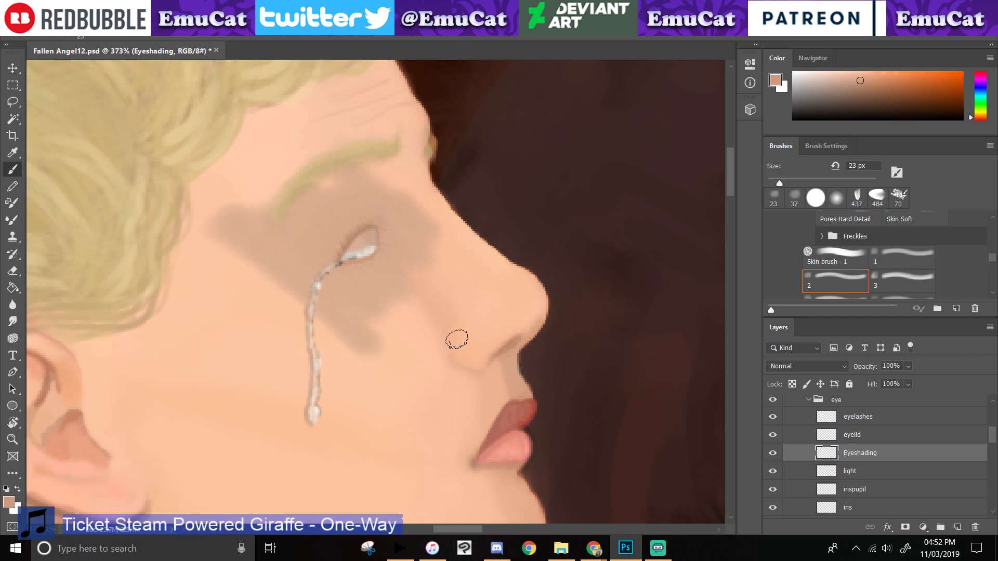
{"action": "key", "text": "ctrl+z"}
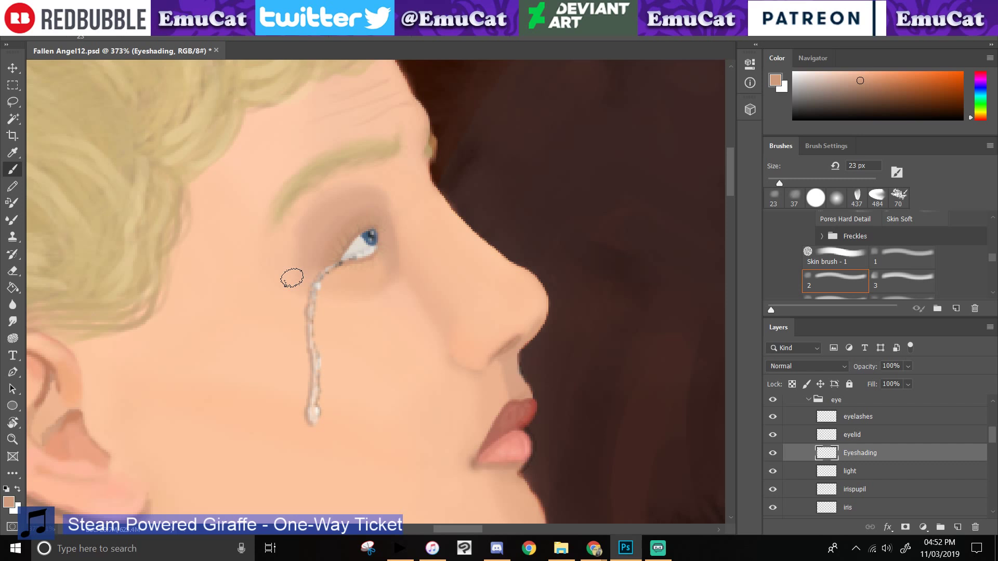
- Blend warm peach tones under the eyebrow and around the outer eye socket, sampling colours from the eyelid and above the lips
{"action": "left_click_drag", "start_coordinate": [292, 278], "coordinate": [357, 189]}
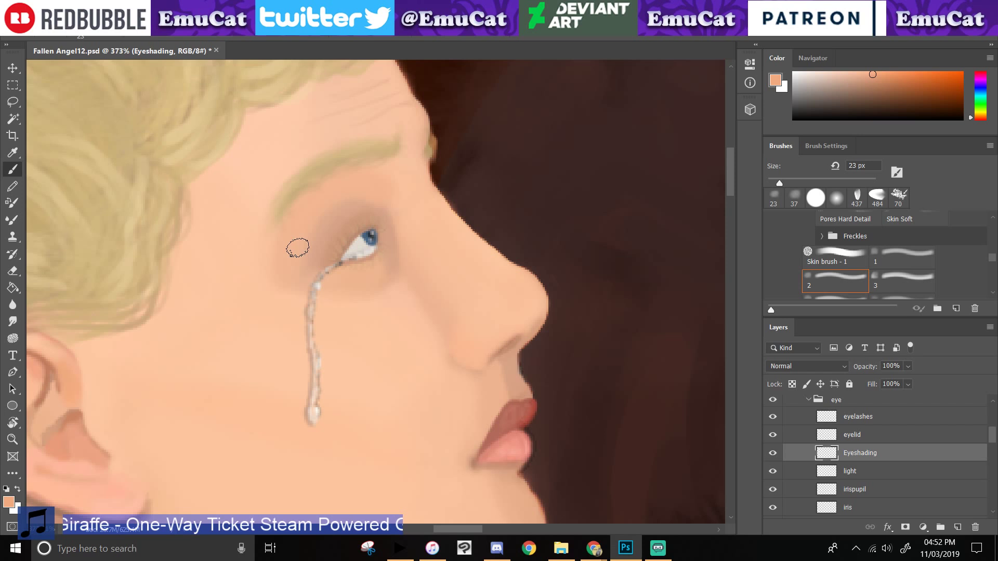
{"action": "left_click", "coordinate": [309, 215], "text": "alt"}
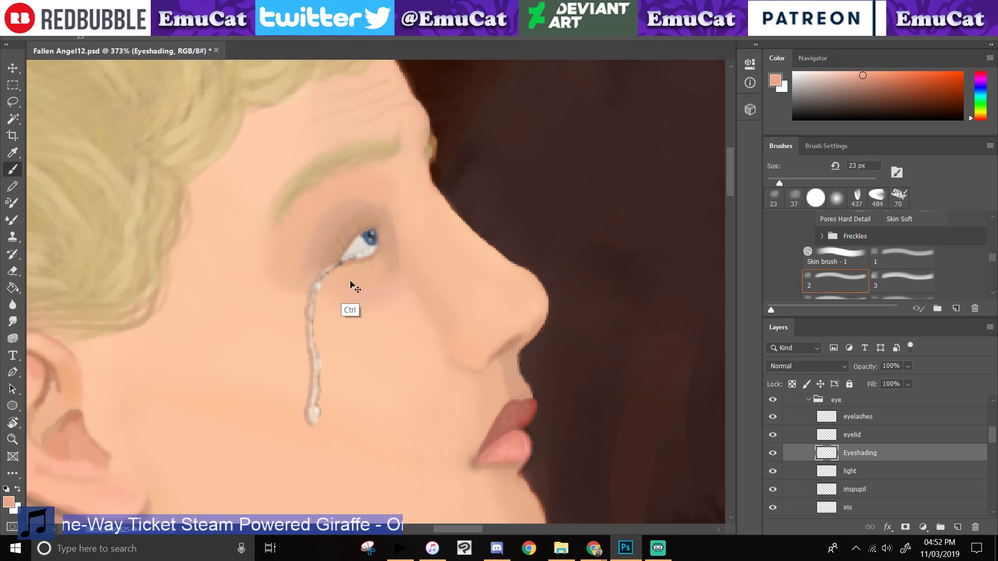
{"action": "key", "text": "i"}
{"action": "left_click", "coordinate": [496, 395]}
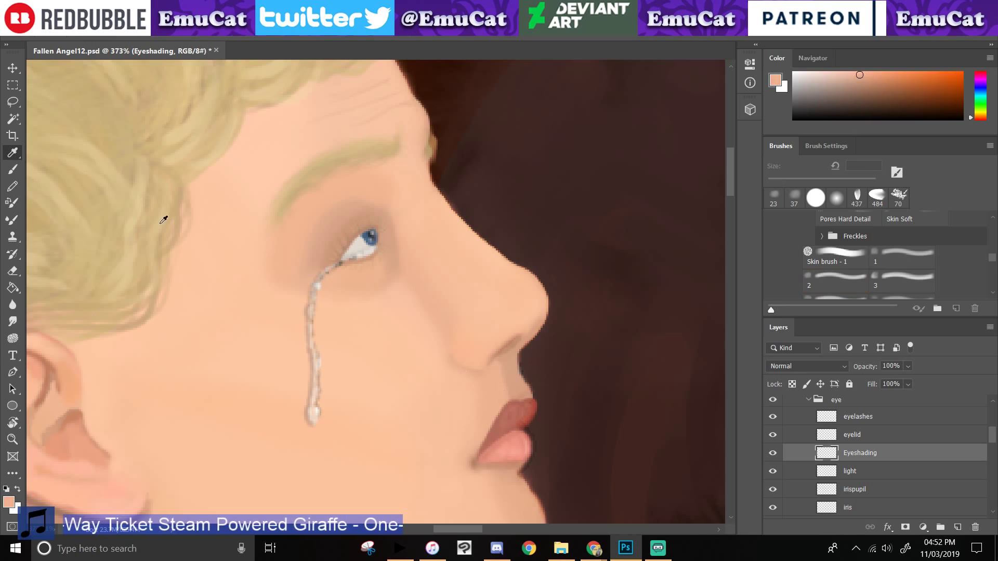
{"action": "left_click", "coordinate": [13, 169]}
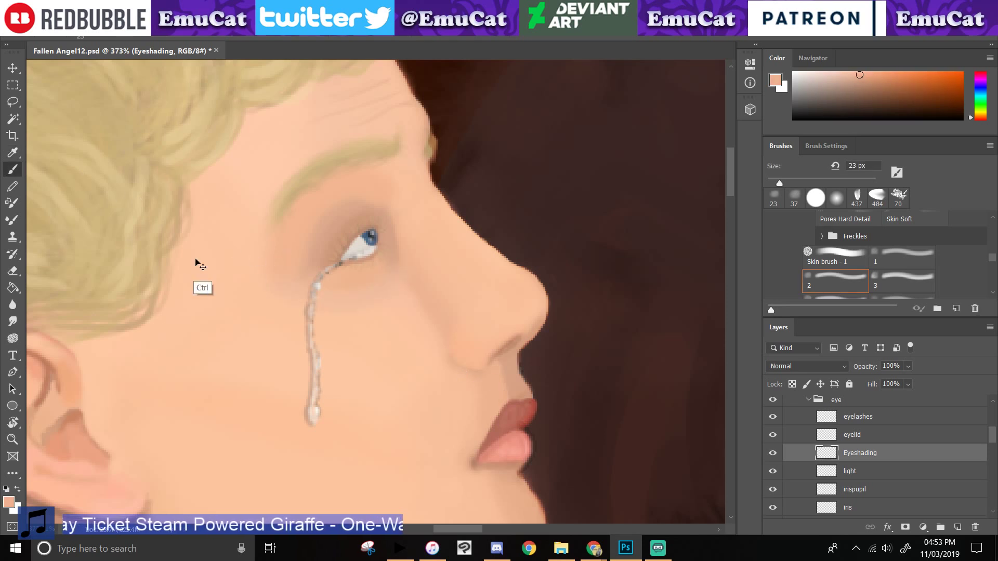
- Shade the area beneath the eye with the 23 px skin brush, using tones sampled from the ear and below the eyebrow's tail
{"action": "left_click", "coordinate": [13, 152]}
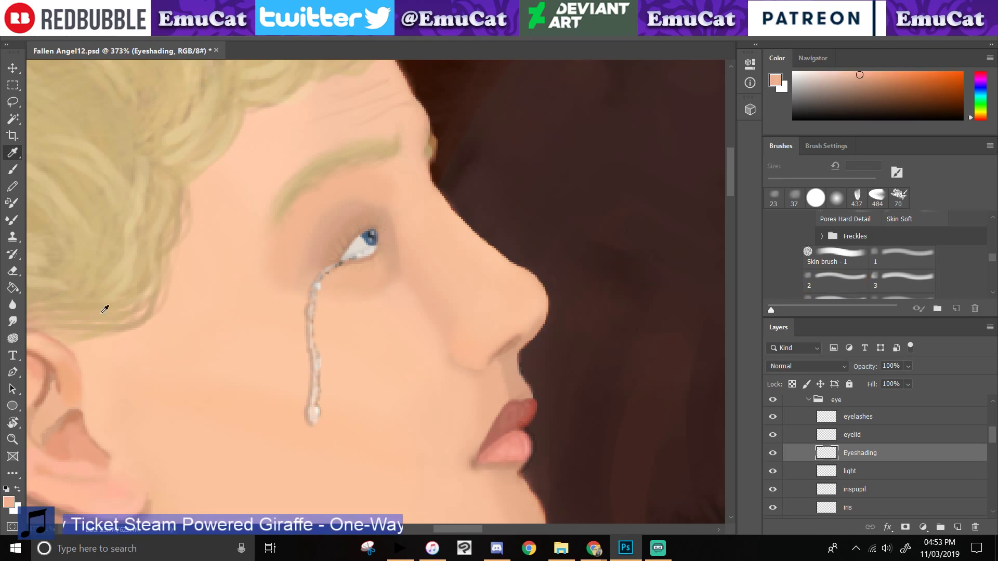
{"action": "left_click", "coordinate": [63, 441]}
{"action": "left_click", "coordinate": [13, 169]}
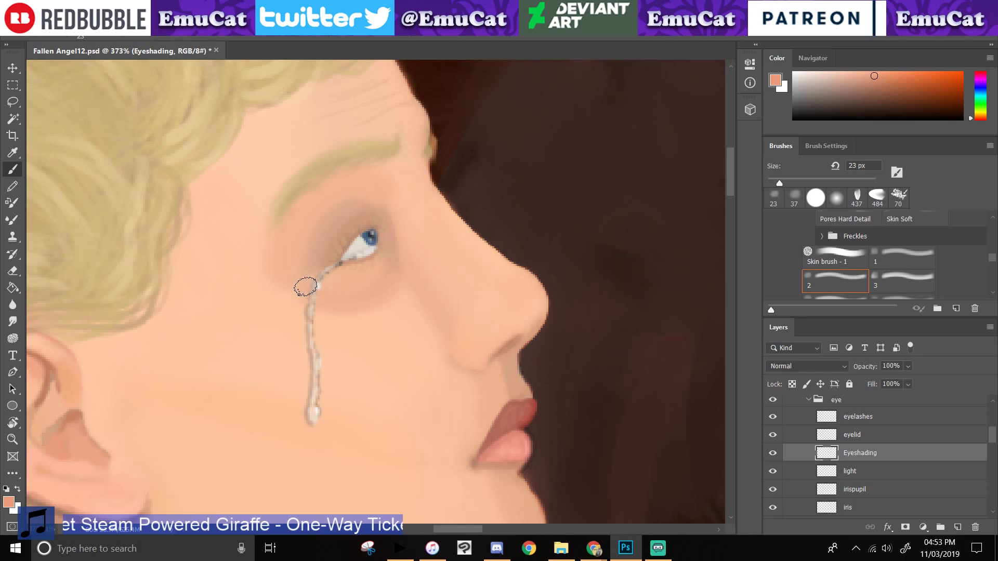
{"action": "key", "text": "i"}
{"action": "left_click", "coordinate": [280, 228]}
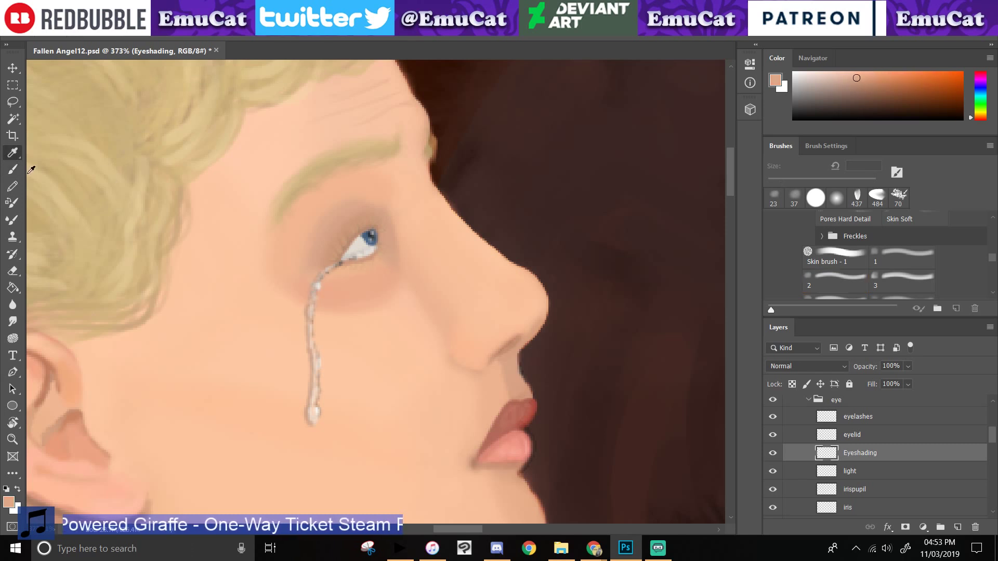
{"action": "left_click", "coordinate": [12, 169]}
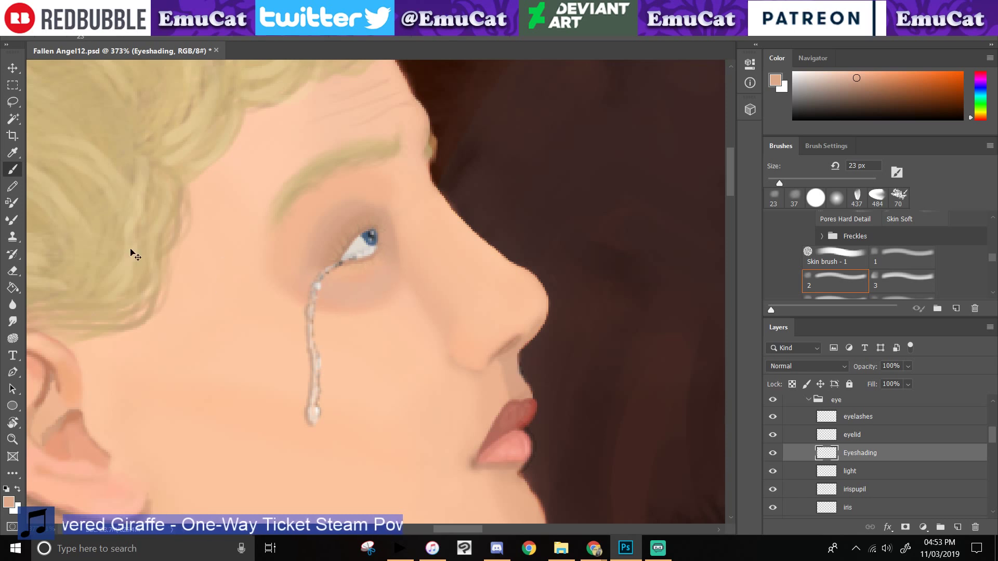
- Soften the shading beneath the eye's outer corner with the 23 px brush, using a light peach tone sampled from the lower cheek
{"action": "left_click", "coordinate": [12, 153]}
{"action": "left_click", "coordinate": [120, 450]}
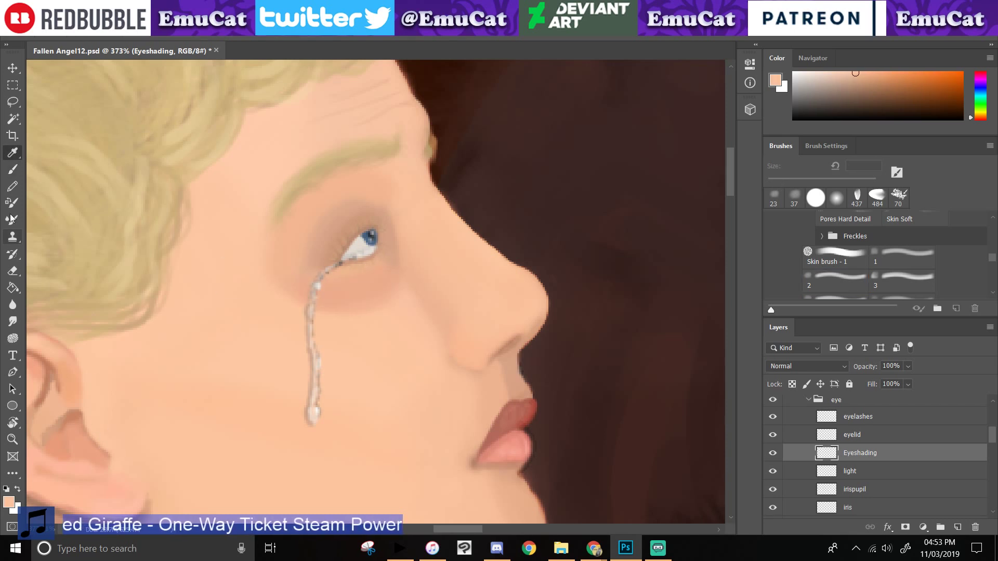
{"action": "left_click", "coordinate": [13, 168]}
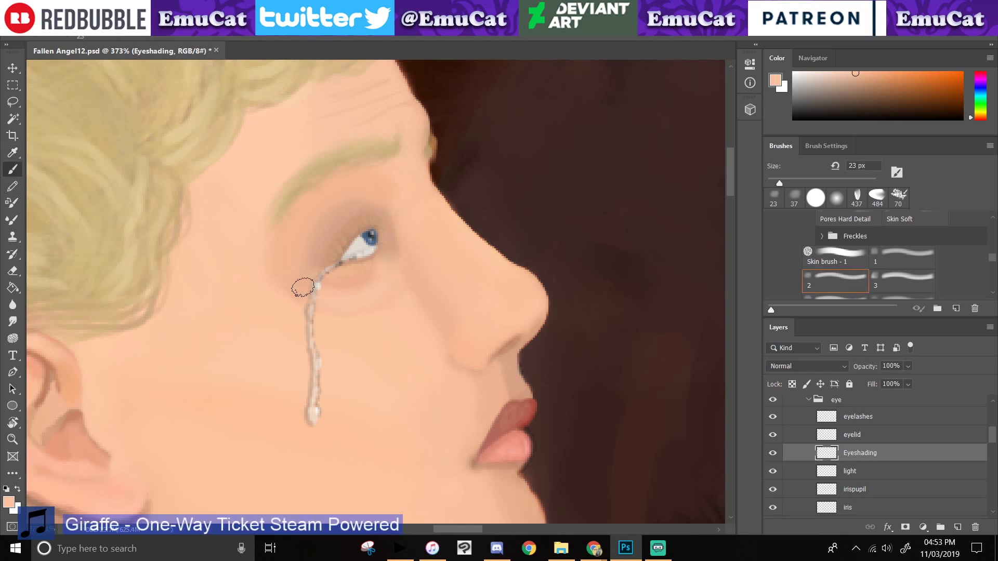
{"action": "left_click", "coordinate": [13, 152]}
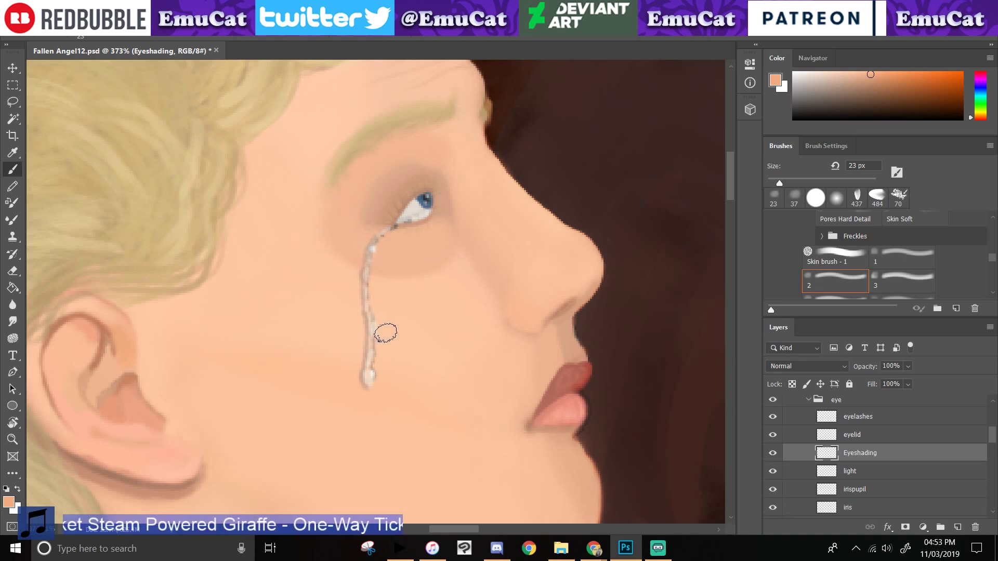
- Blend the skin between the eyebrow and eyelid with the 23 px brush, sampling tones from the upper lid and under the eyebrow's inner end
{"action": "key", "text": "i"}
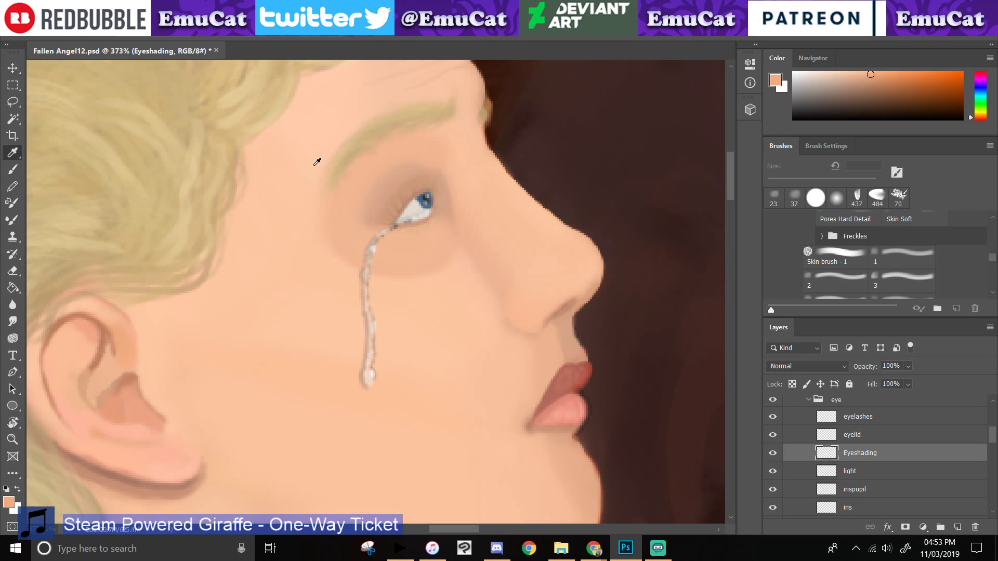
{"action": "left_click", "coordinate": [392, 173]}
{"action": "key", "text": "b"}
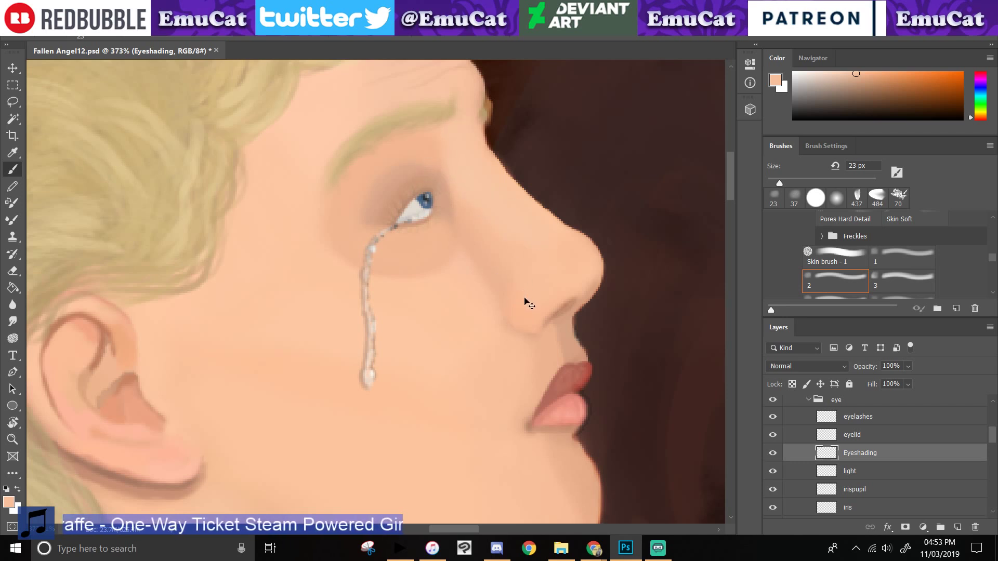
{"action": "left_click", "coordinate": [626, 549]}
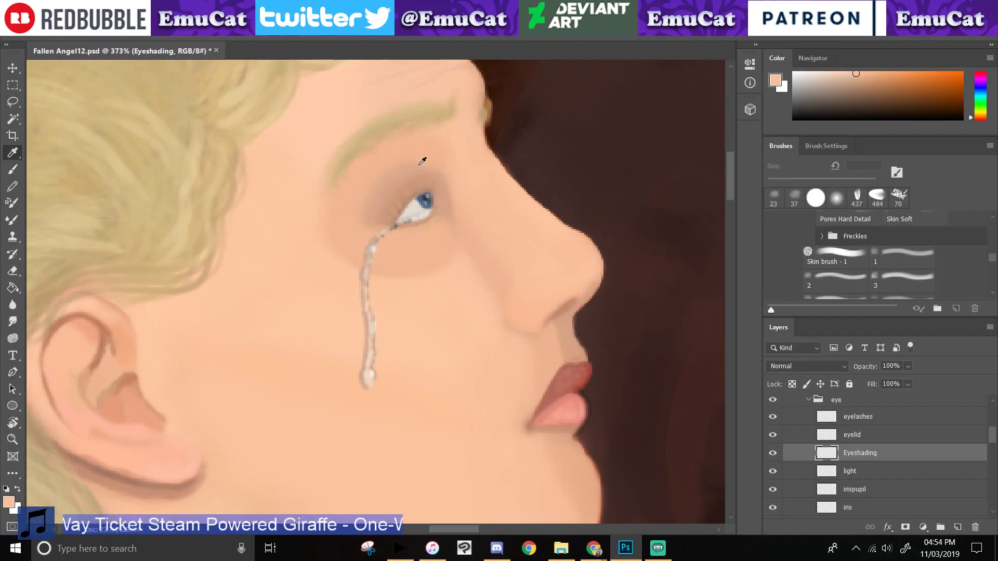
{"action": "left_click", "coordinate": [435, 148], "text": "alt"}
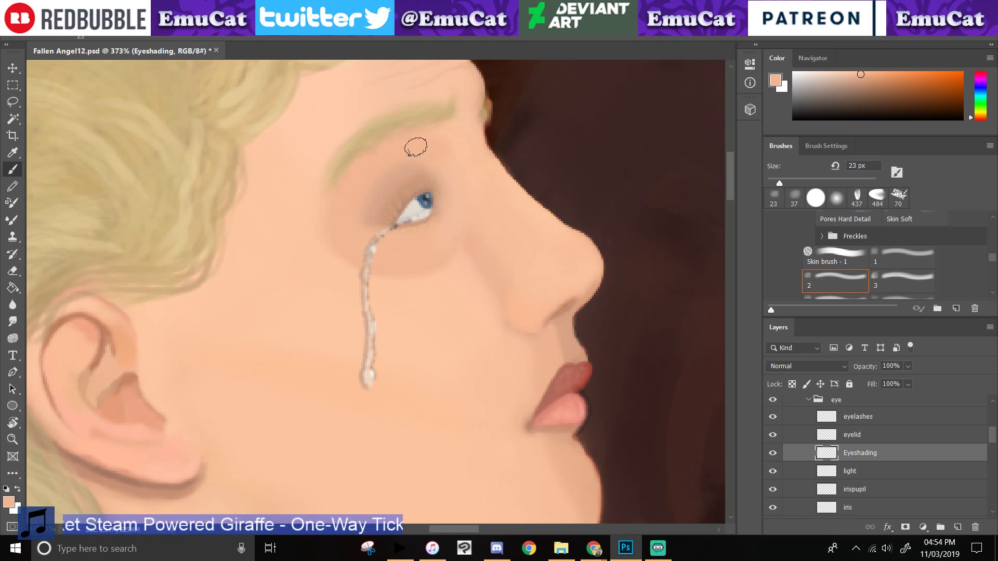
{"action": "left_click_drag", "start_coordinate": [423, 290], "coordinate": [298, 377]}
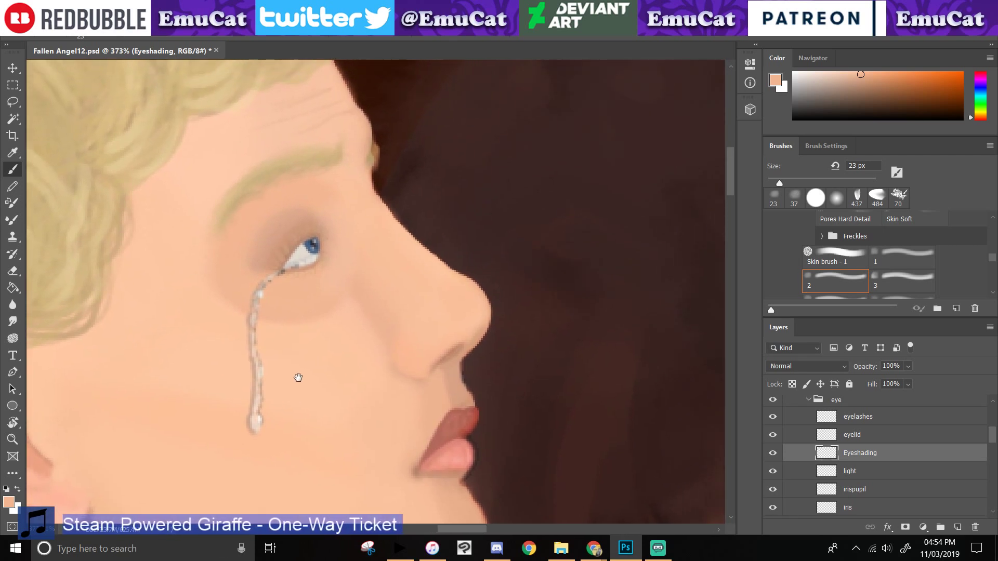
- Try 20 px brownish strokes around the eye's inner corner on the Eyeshading layer, including a darker tone sampled at the lash line
{"action": "left_click", "coordinate": [14, 439]}
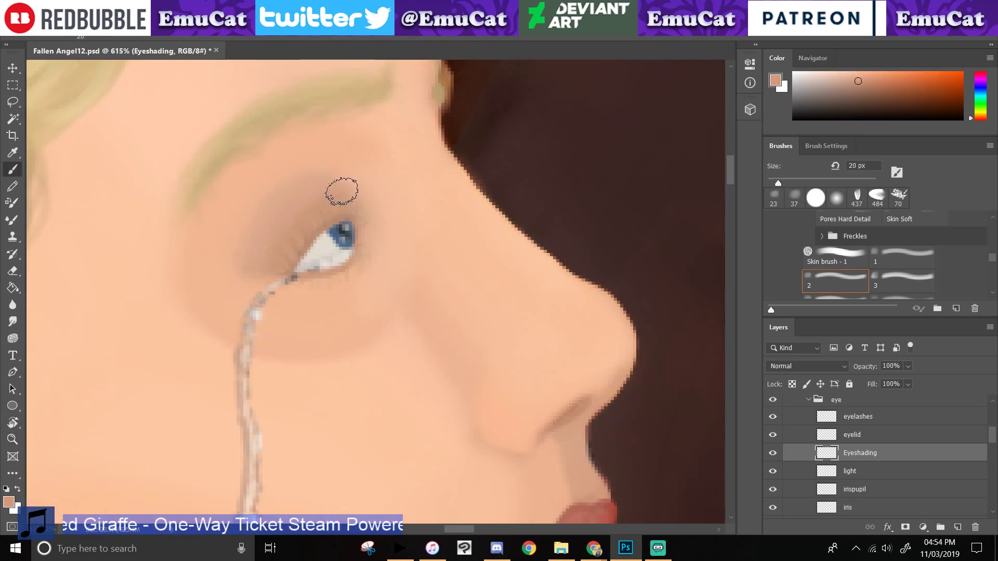
{"action": "left_click_drag", "start_coordinate": [361, 209], "coordinate": [358, 297]}
{"action": "key", "text": "ctrl+z"}
{"action": "left_click_drag", "start_coordinate": [335, 178], "coordinate": [384, 259]}
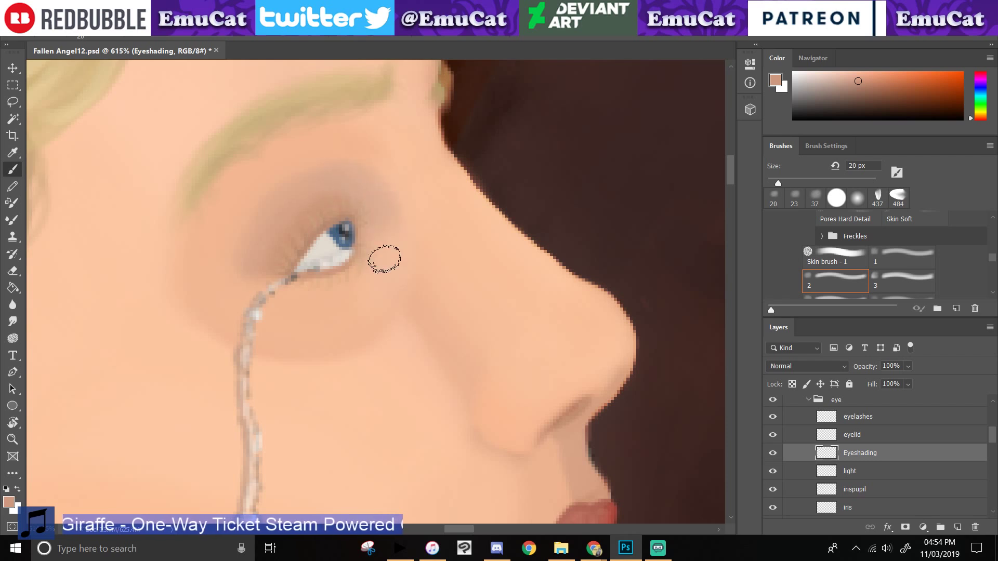
{"action": "left_click", "coordinate": [12, 152]}
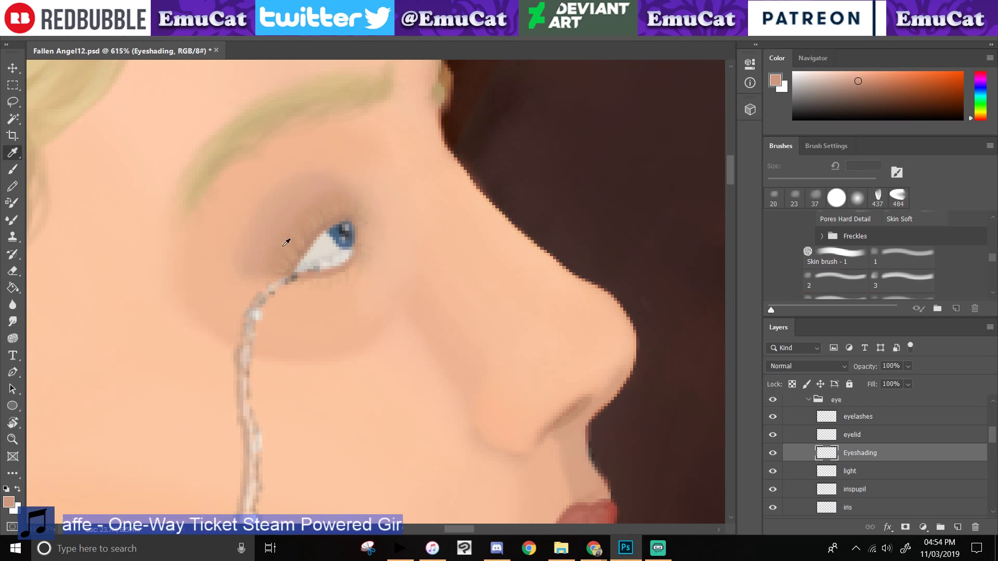
{"action": "left_click", "coordinate": [306, 252]}
{"action": "left_click", "coordinate": [12, 169]}
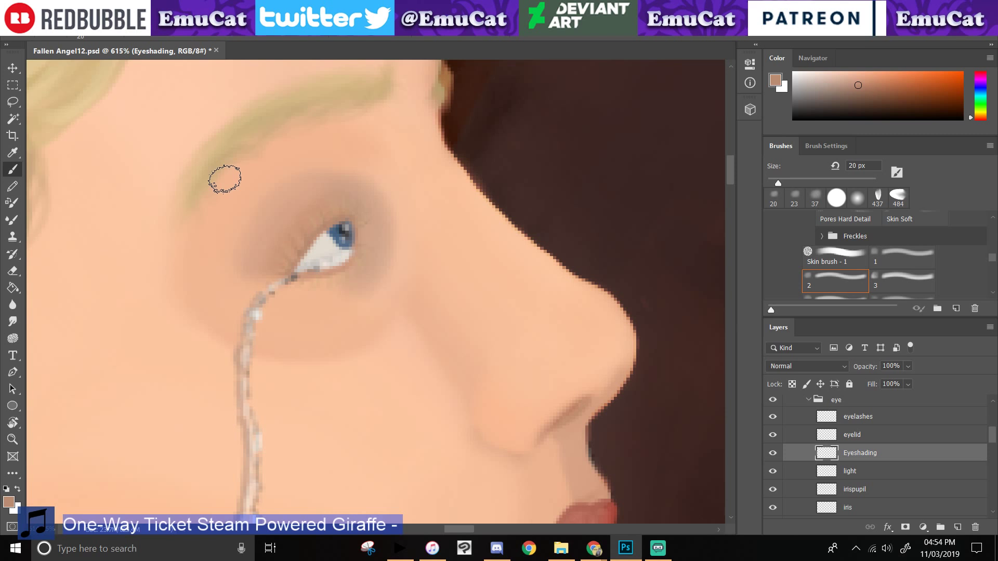
- Keep the Eyeshading layer's blend mode at Normal and test a saturated brown on the cheek below the eye, undoing the test strokes
{"action": "left_click", "coordinate": [776, 367]}
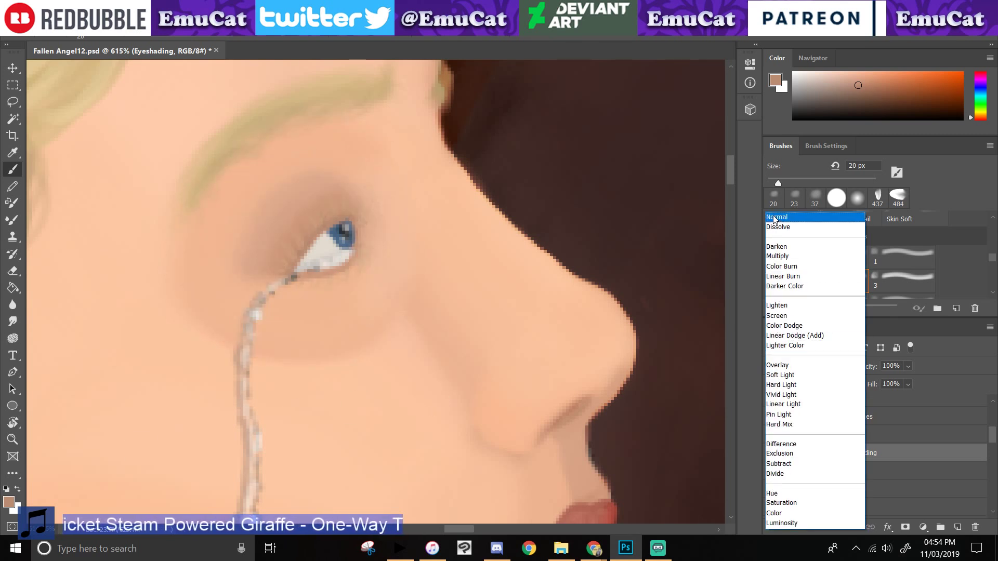
{"action": "left_click", "coordinate": [775, 219]}
{"action": "mouse_move", "coordinate": [441, 446]}
{"action": "left_mouse_down"}
{"action": "mouse_move", "coordinate": [333, 293]}
{"action": "mouse_move", "coordinate": [325, 348]}
{"action": "mouse_move", "coordinate": [309, 331]}
{"action": "left_mouse_up"}
{"action": "left_click", "coordinate": [917, 92]}
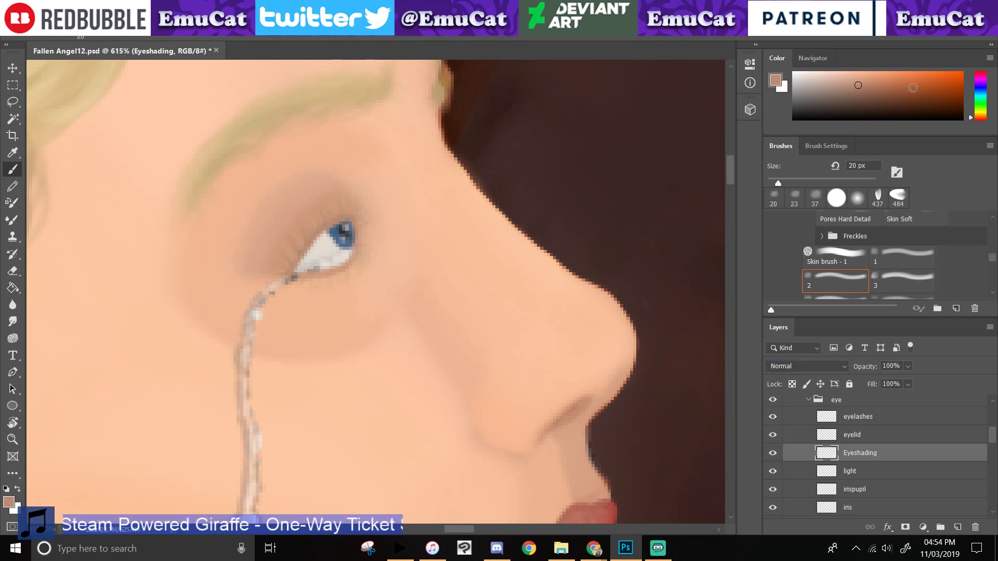
{"action": "mouse_move", "coordinate": [379, 317]}
{"action": "left_mouse_down"}
{"action": "mouse_move", "coordinate": [345, 299]}
{"action": "mouse_move", "coordinate": [375, 407]}
{"action": "mouse_move", "coordinate": [347, 430]}
{"action": "left_mouse_up"}
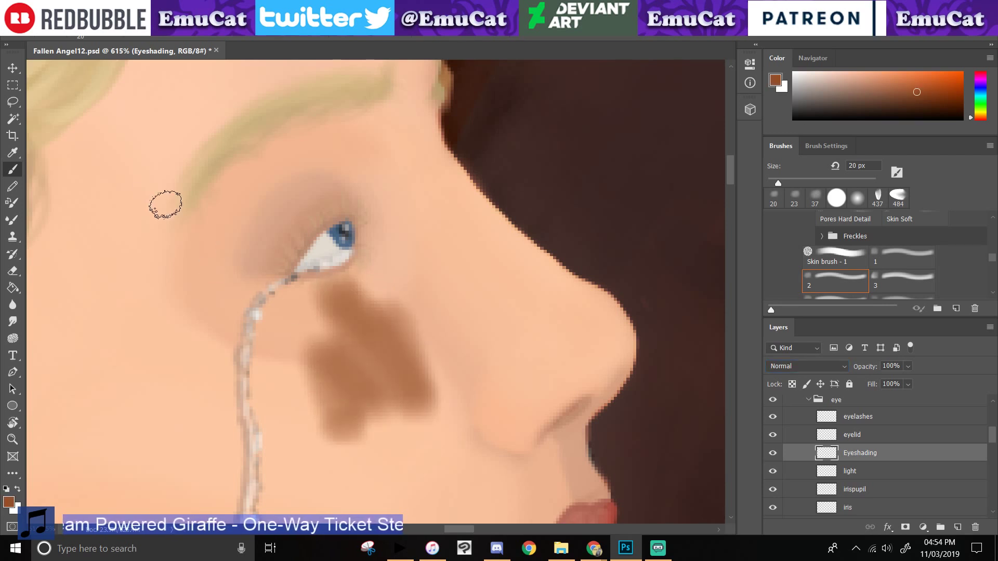
{"action": "key", "text": "ctrl+z"}
- Shade the upper eyelid and inner eye corner with a brownish tone sampled at the lower lid, using the 20 px brush
{"action": "left_click", "coordinate": [13, 152]}
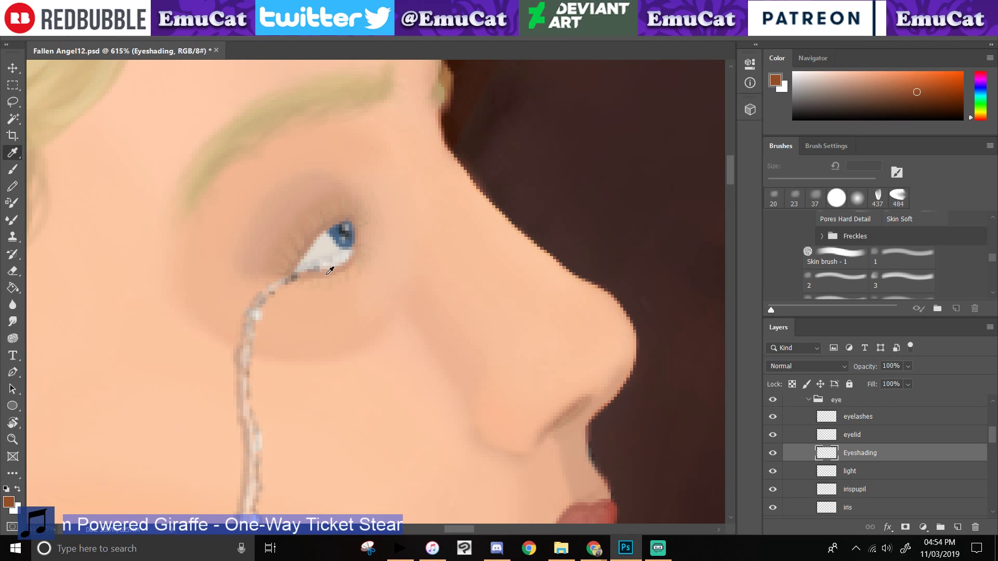
{"action": "left_click", "coordinate": [330, 271]}
{"action": "key", "text": "b"}
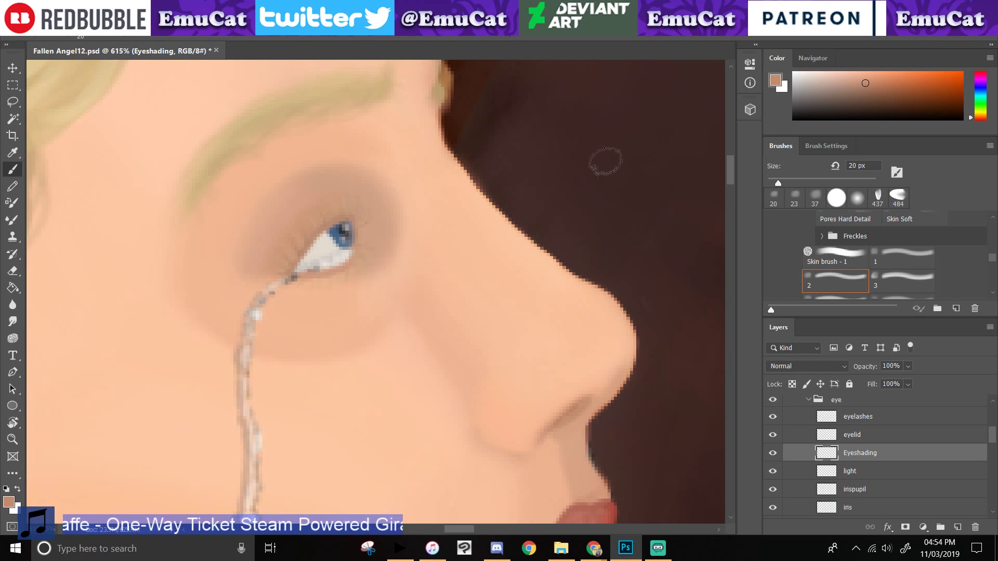
- Try strokes of a lighter tan from the eyebrow's tail down across the cheek, and undo them
{"action": "left_click", "coordinate": [856, 78]}
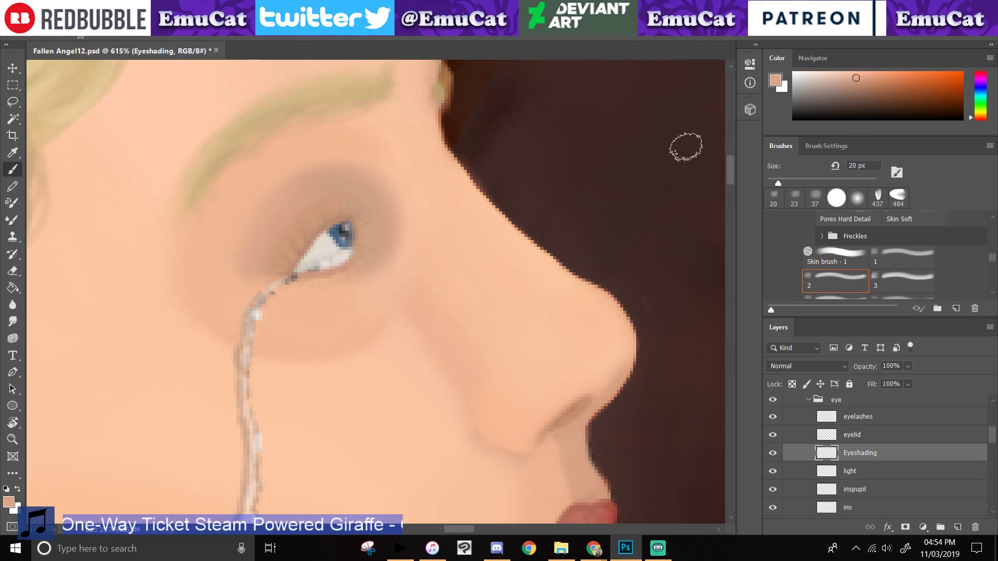
{"action": "mouse_move", "coordinate": [158, 206]}
{"action": "left_mouse_down"}
{"action": "mouse_move", "coordinate": [276, 312]}
{"action": "mouse_move", "coordinate": [338, 386]}
{"action": "left_mouse_up"}
{"action": "left_click_drag", "start_coordinate": [153, 252], "coordinate": [281, 386]}
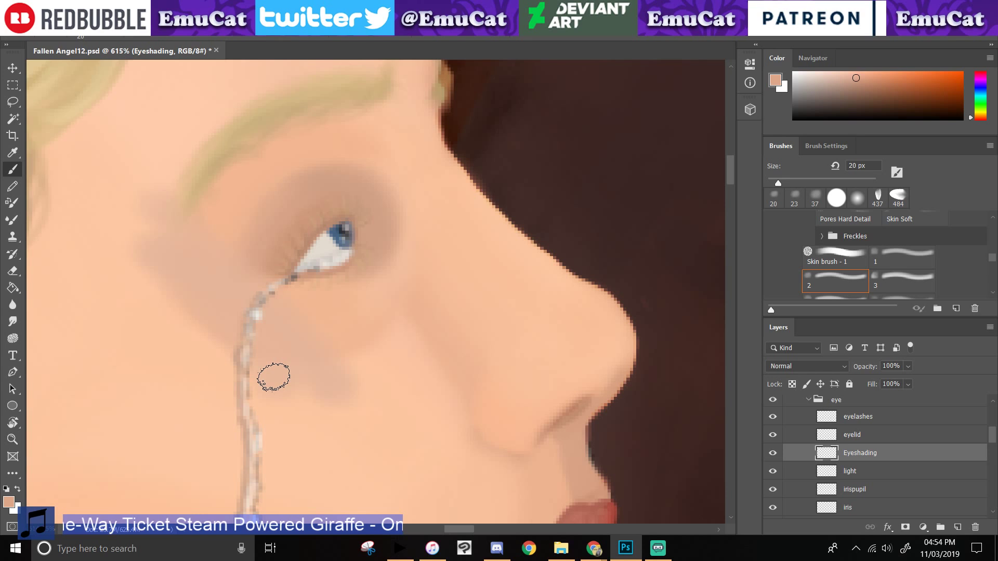
{"action": "key", "text": "ctrl+z"}
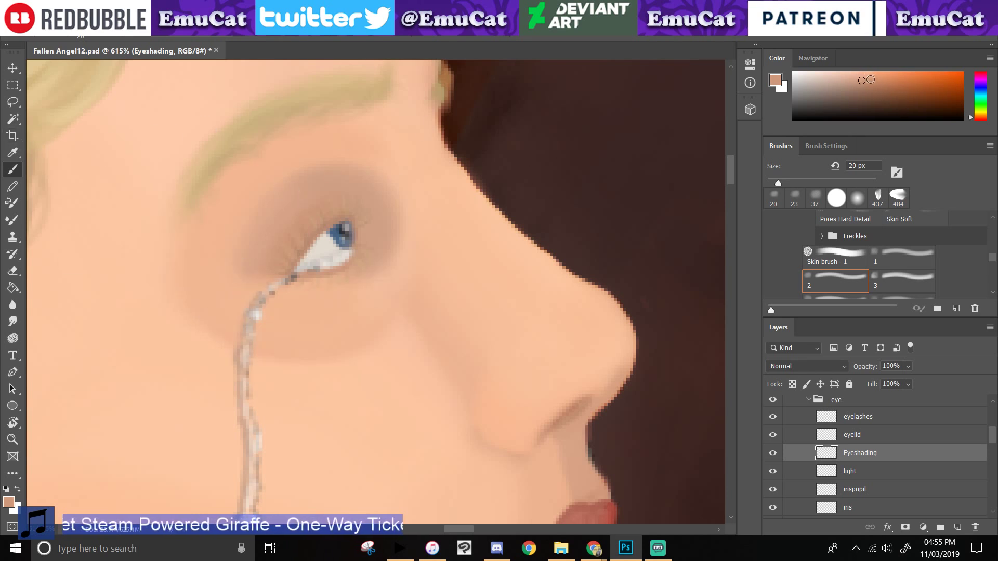
- Soften the shading around the inner eye corner with a brighter peach, the 29 px soft eraser and a tone sampled under the eyebrow
{"action": "left_click", "coordinate": [871, 76]}
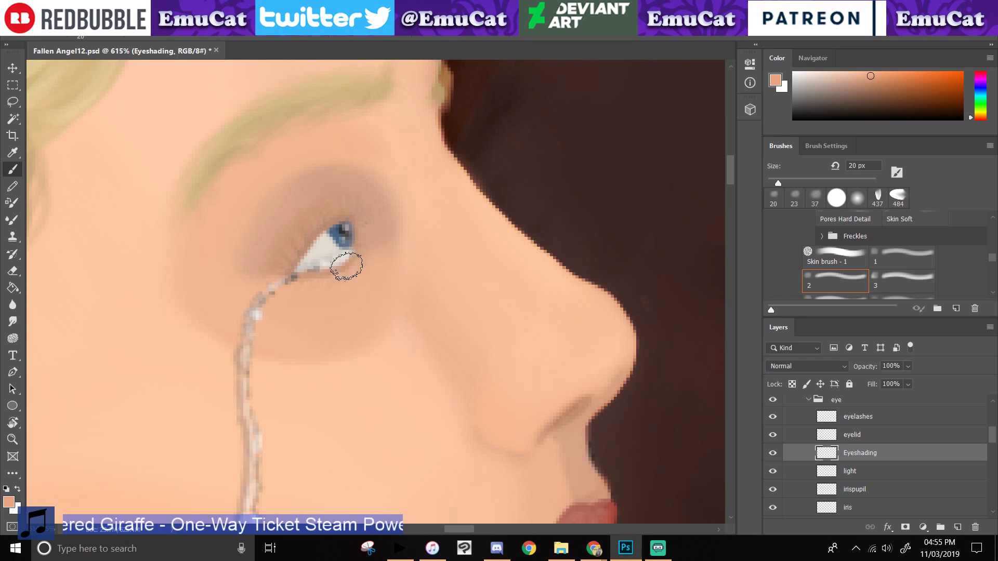
{"action": "key", "text": "e"}
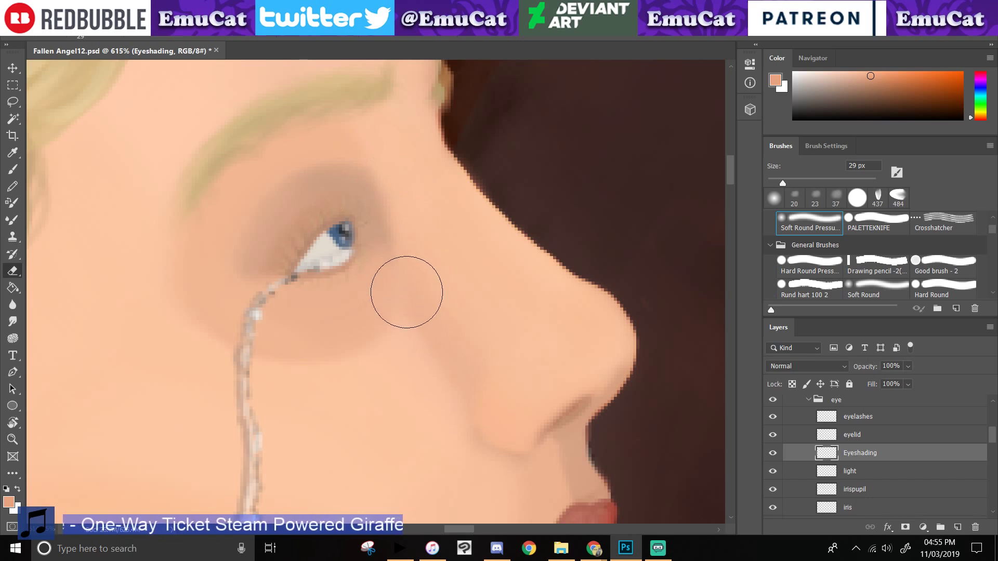
{"action": "left_click", "coordinate": [12, 152]}
{"action": "left_click", "coordinate": [260, 146]}
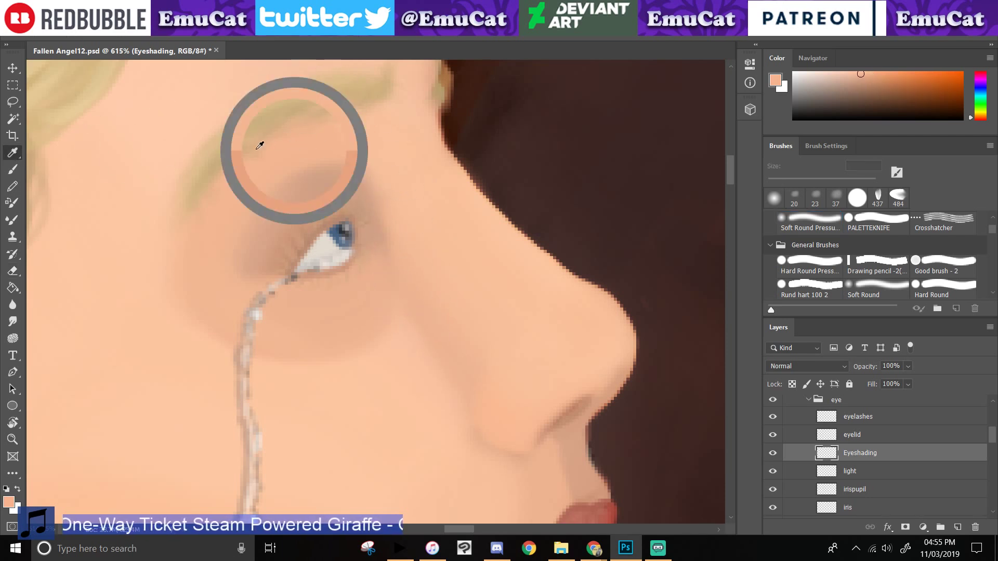
{"action": "key", "text": "b"}
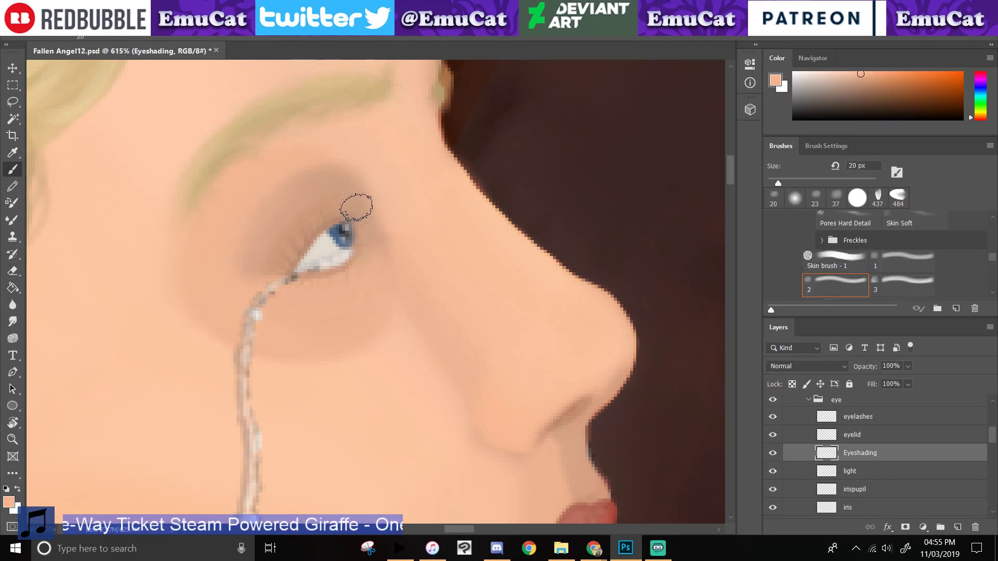
- Sample peach tones from just beneath the eyebrow for the 20 px brush to blend the upper eye socket
{"action": "left_click", "coordinate": [12, 155]}
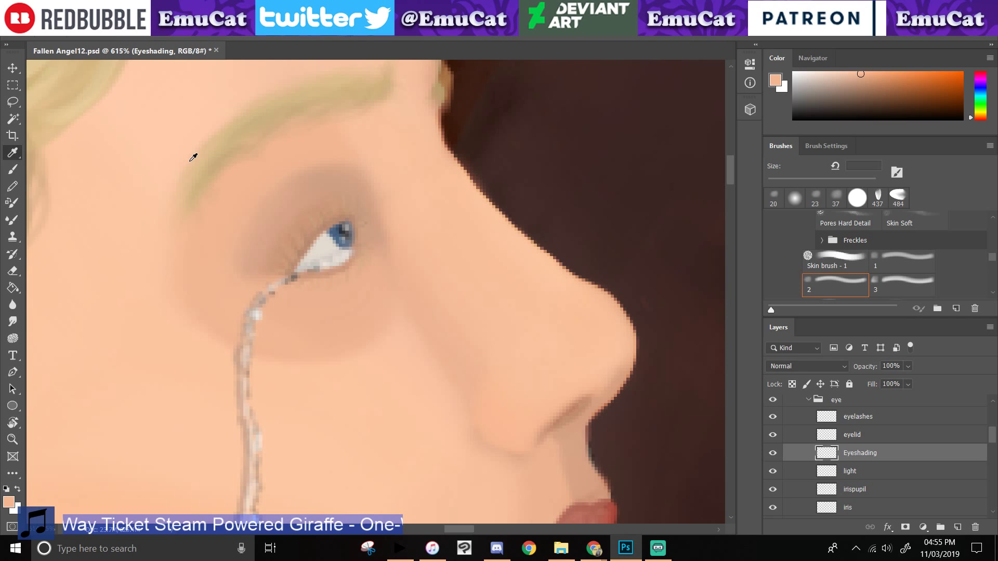
{"action": "left_click", "coordinate": [306, 149]}
{"action": "left_click", "coordinate": [13, 169]}
{"action": "left_click", "coordinate": [13, 152]}
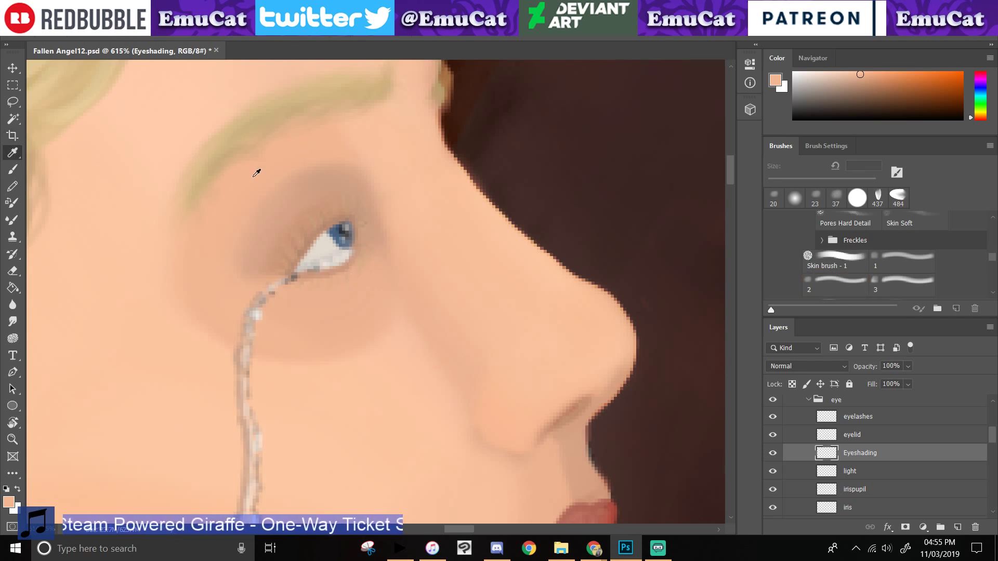
{"action": "left_click", "coordinate": [297, 138]}
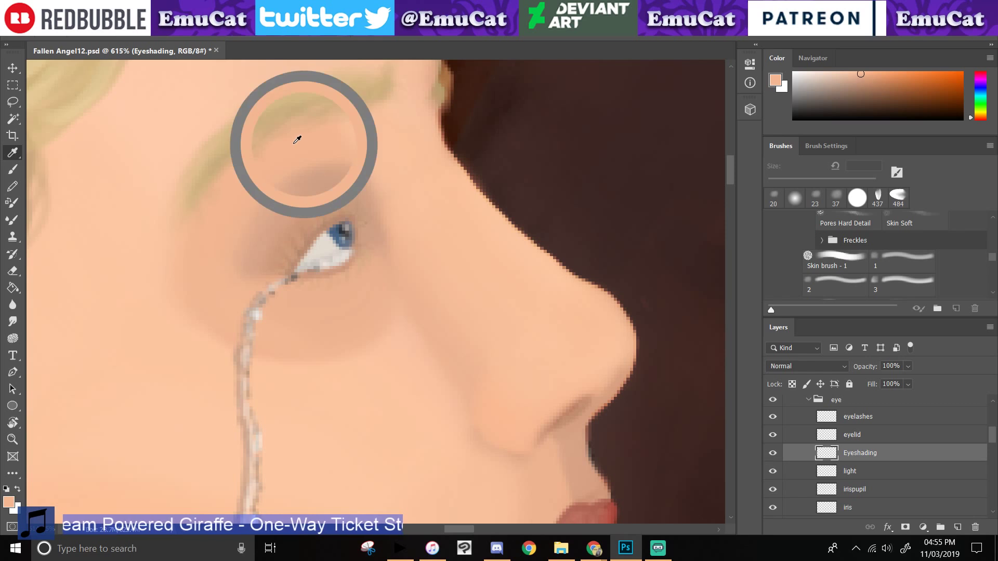
{"action": "left_click", "coordinate": [13, 173]}
- Hide the ray, Light and shadow layers and return to the Eyeshading layer
{"action": "left_click_drag", "start_coordinate": [993, 435], "coordinate": [993, 410]}
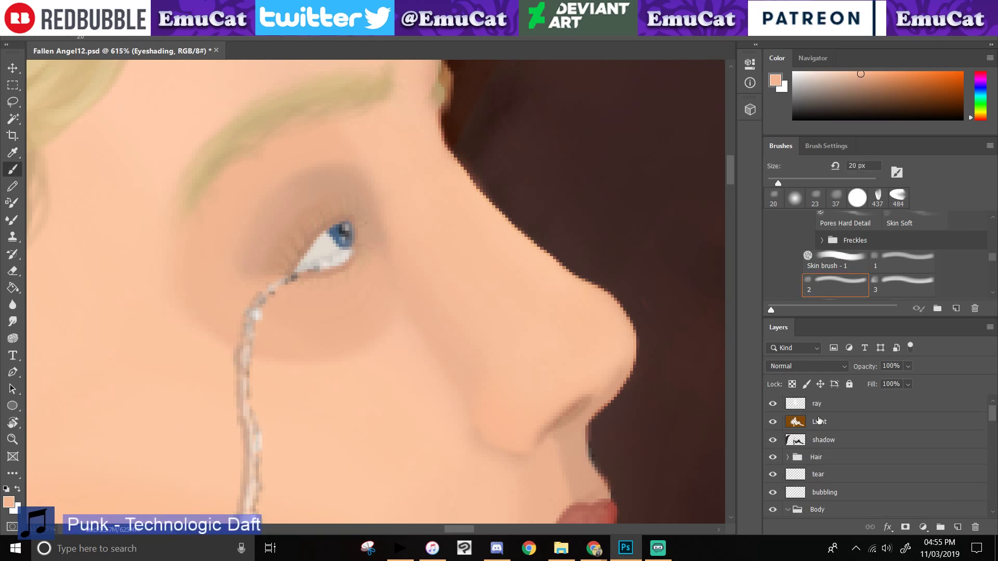
{"action": "left_click_drag", "start_coordinate": [773, 404], "coordinate": [774, 440]}
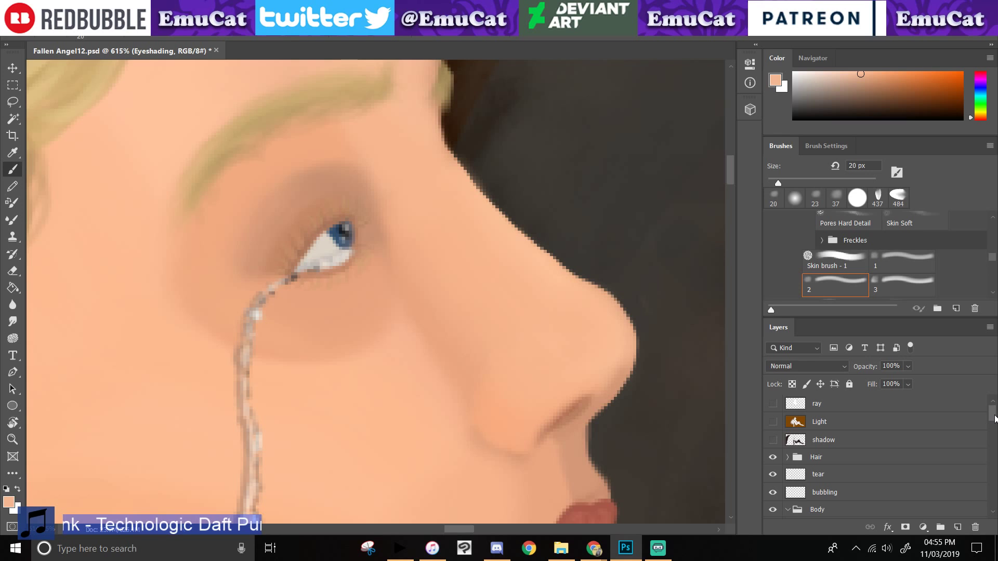
{"action": "left_click_drag", "start_coordinate": [994, 418], "coordinate": [994, 436]}
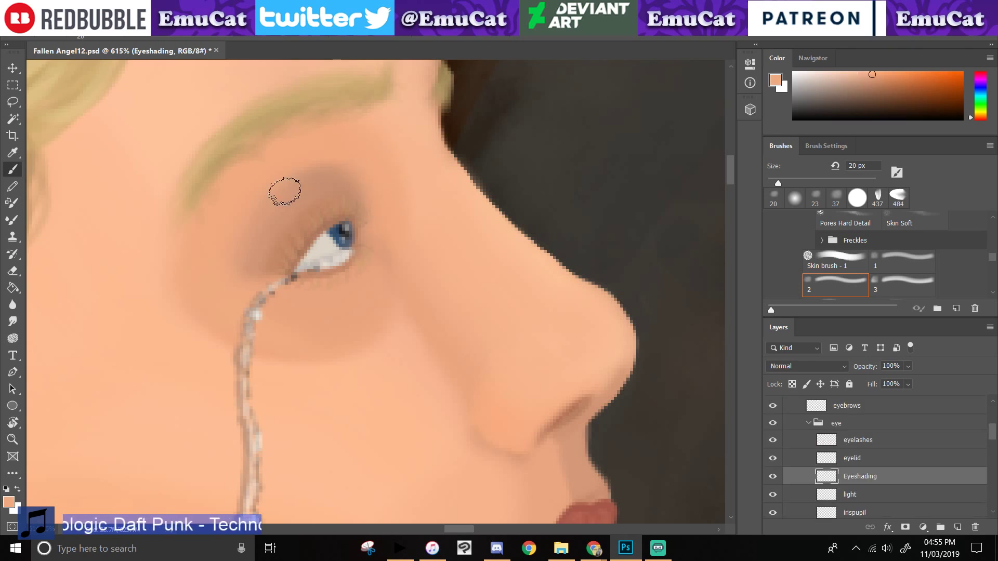
- Compare the painting with and without the Eyeshading layer, and erase excess shading around the inner eye corner with the 29 px soft eraser
{"action": "left_click", "coordinate": [13, 271]}
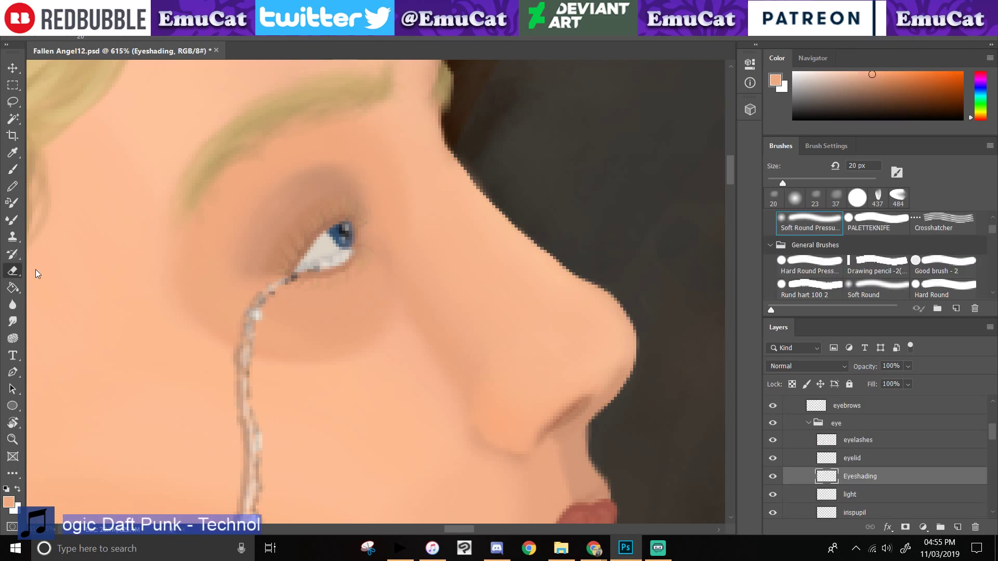
{"action": "left_click", "coordinate": [773, 478]}
{"action": "left_click", "coordinate": [773, 479]}
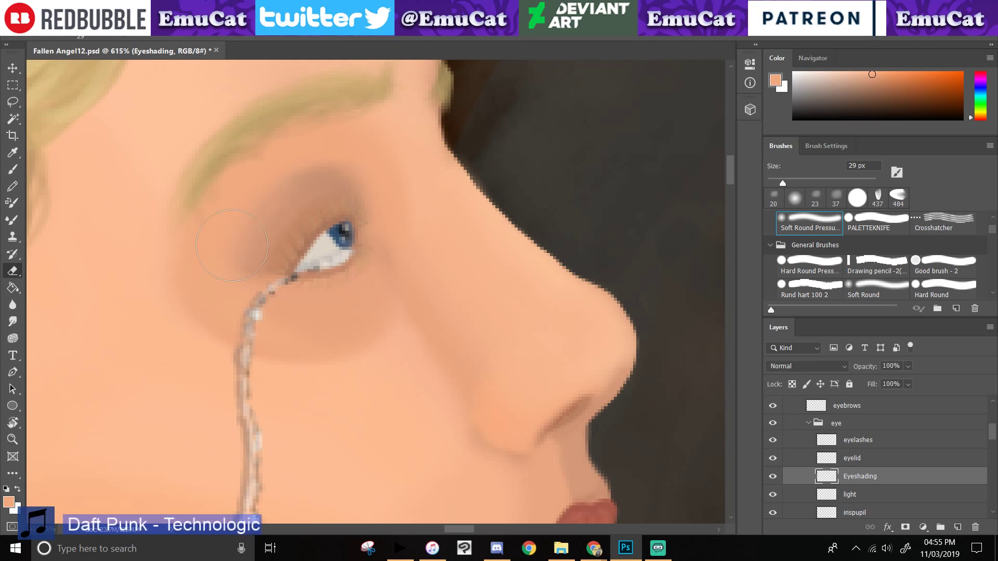
{"action": "left_click_drag", "start_coordinate": [355, 229], "coordinate": [330, 225]}
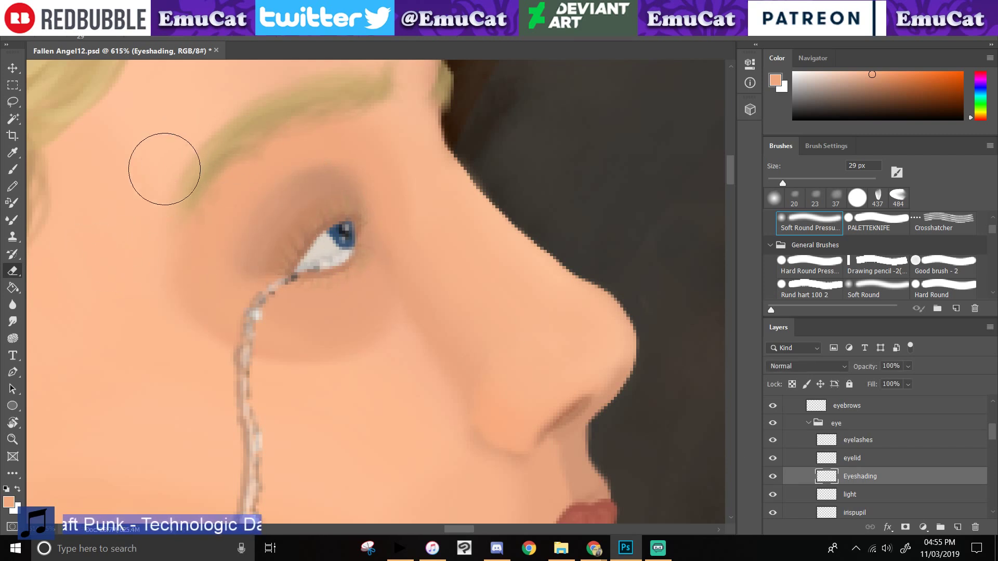
- Check the live broadcast on the Twitch channel page in the browser, and return to the painting in Photoshop
{"action": "mouse_move", "coordinate": [594, 549]}
{"action": "left_click", "coordinate": [626, 515]}
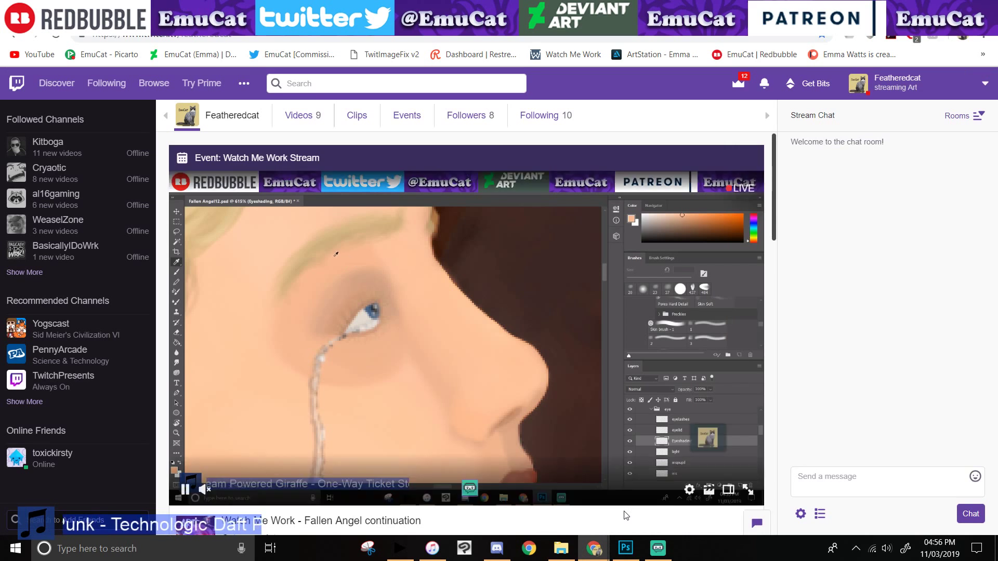
{"action": "left_click", "coordinate": [626, 548]}
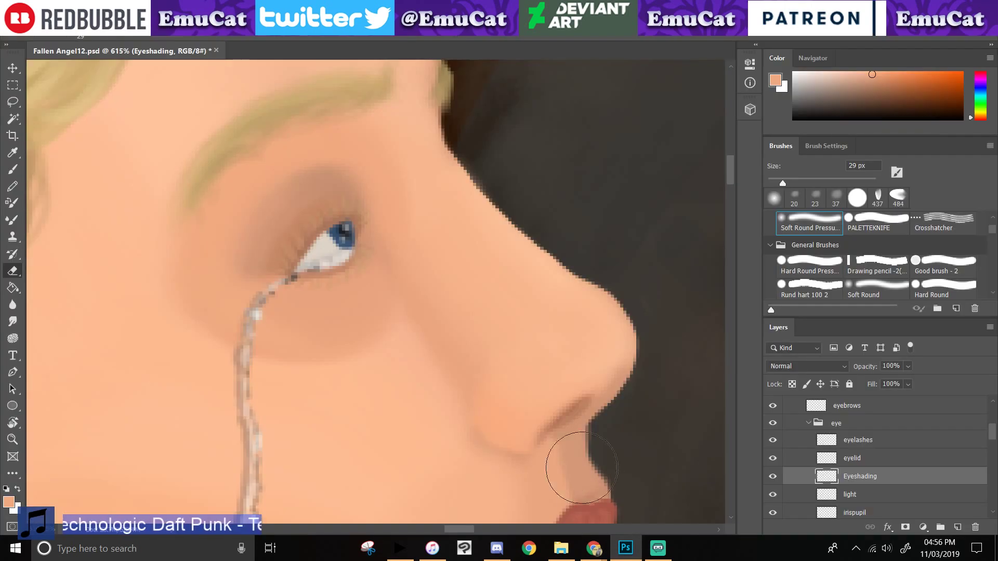
- Sample the tan shading tones above the eye and paint an even shadow around the whole eye with the 20 px brush
{"action": "left_click", "coordinate": [12, 152]}
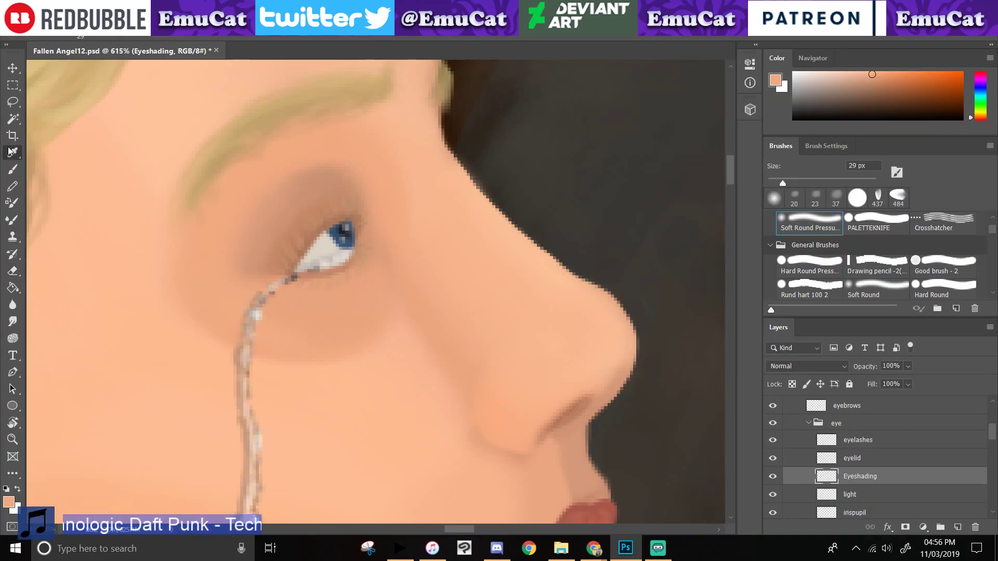
{"action": "left_click", "coordinate": [344, 182]}
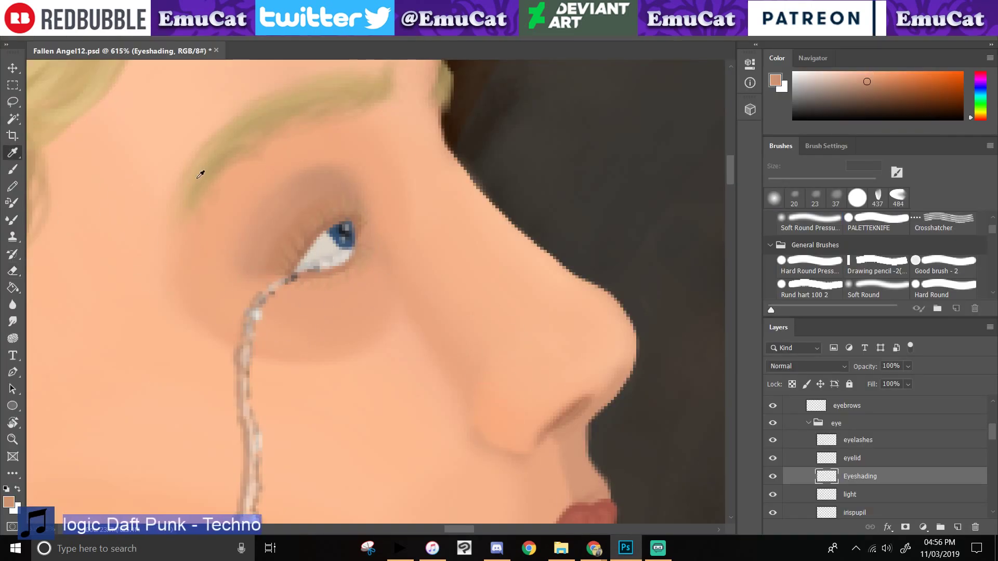
{"action": "left_click", "coordinate": [12, 169]}
{"action": "mouse_move", "coordinate": [273, 222]}
{"action": "left_mouse_down"}
{"action": "mouse_move", "coordinate": [321, 179]}
{"action": "mouse_move", "coordinate": [372, 212]}
{"action": "mouse_move", "coordinate": [357, 222]}
{"action": "left_mouse_up"}
{"action": "key", "text": "ctrl+z"}
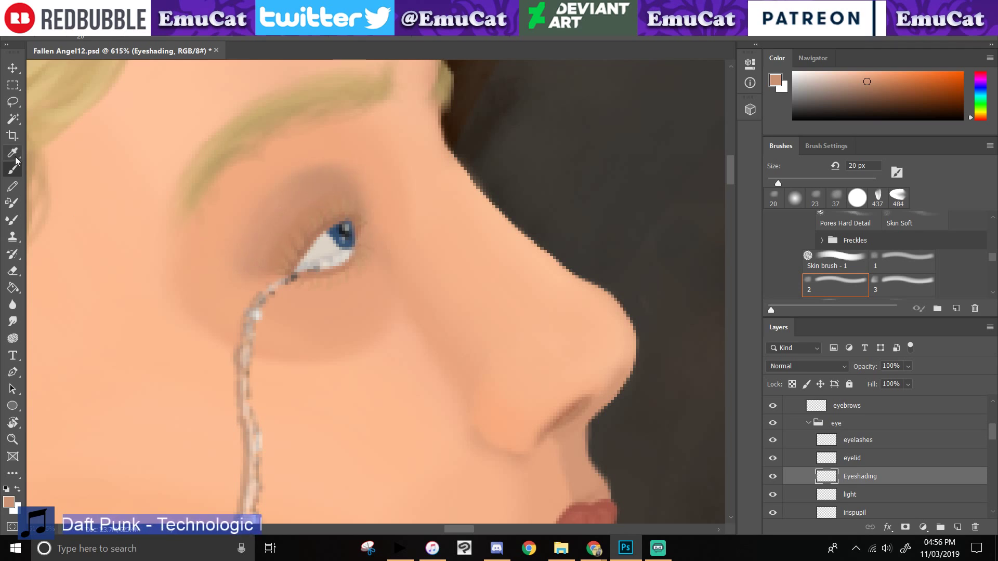
{"action": "left_click", "coordinate": [12, 155]}
{"action": "left_click", "coordinate": [277, 228]}
{"action": "left_click", "coordinate": [11, 173]}
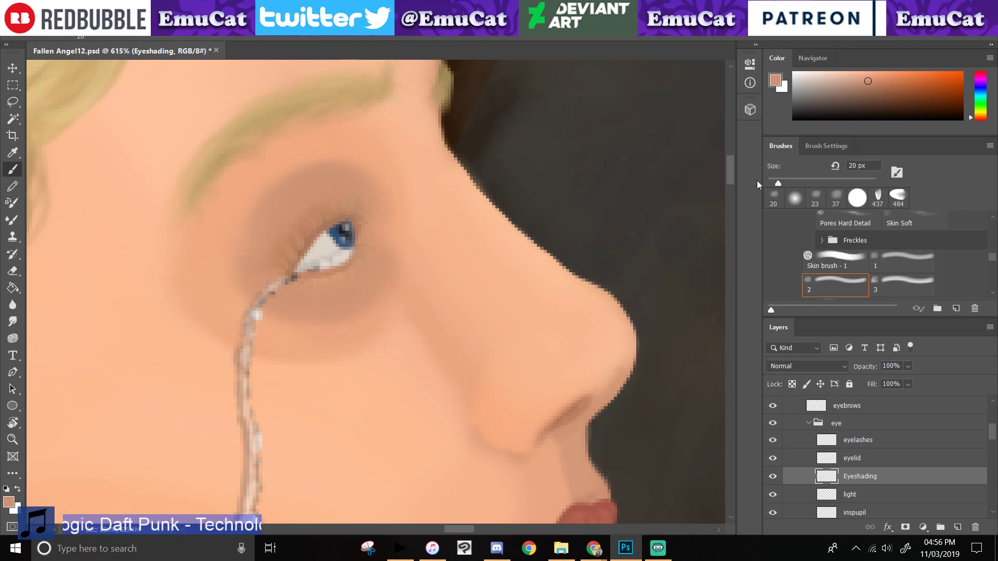
- Sample peach skin tones from the forehead and blend back the outer edge of the shading below and beside the eye with the 20 px brush
{"action": "left_click_drag", "start_coordinate": [779, 183], "coordinate": [768, 183]}
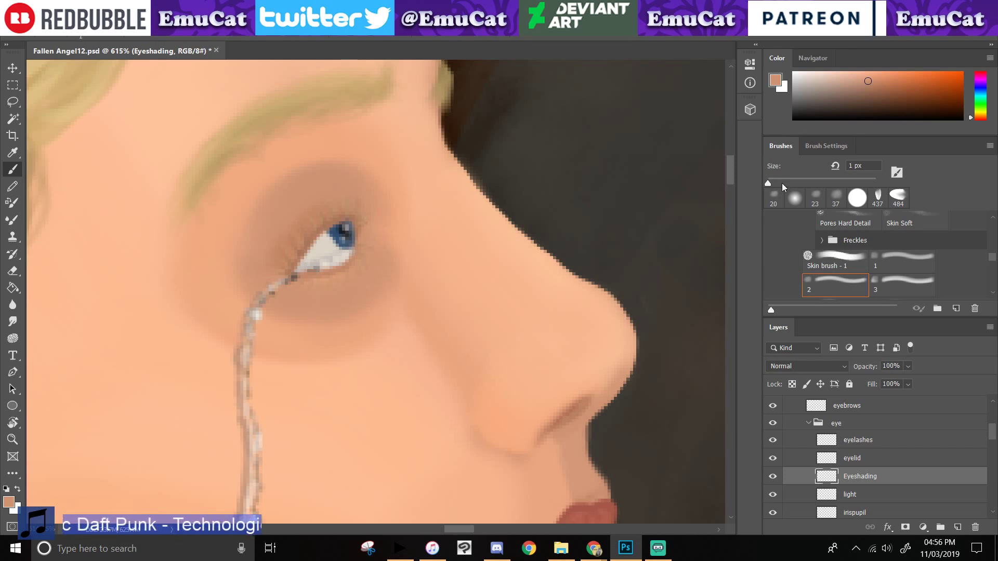
{"action": "left_click", "coordinate": [782, 184]}
{"action": "left_click_drag", "start_coordinate": [780, 179], "coordinate": [774, 183]}
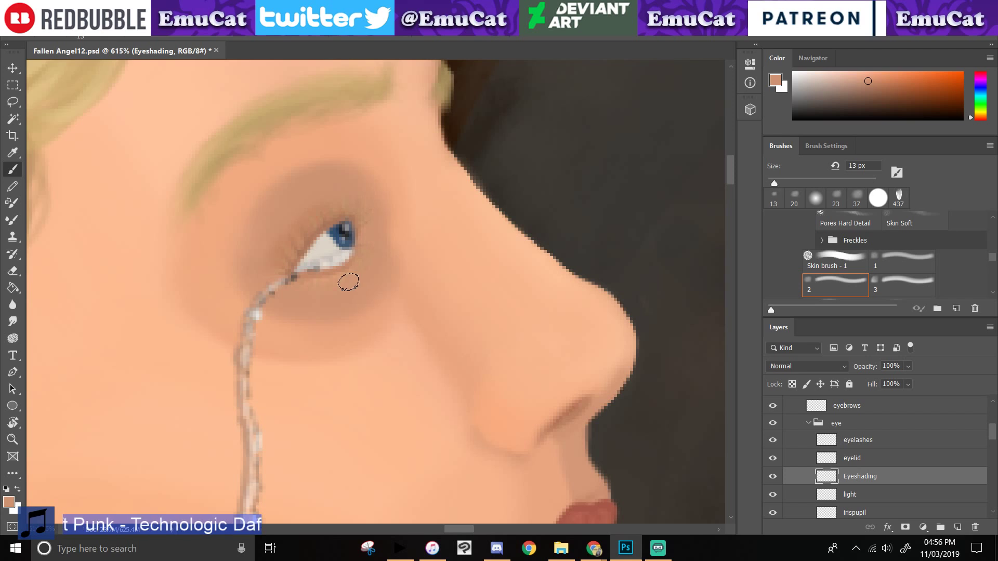
{"action": "key", "text": "i"}
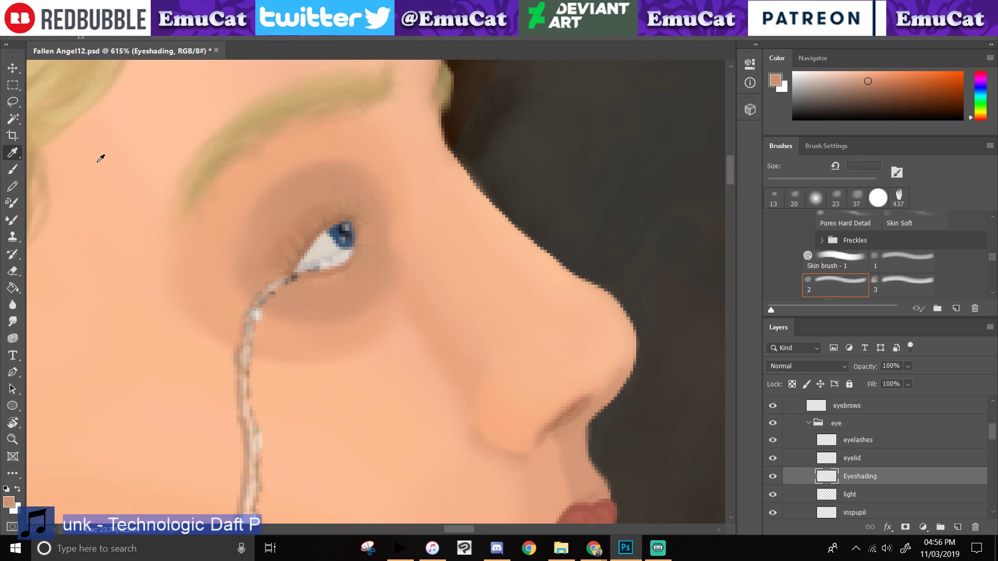
{"action": "left_click", "coordinate": [101, 158]}
{"action": "key", "text": "b"}
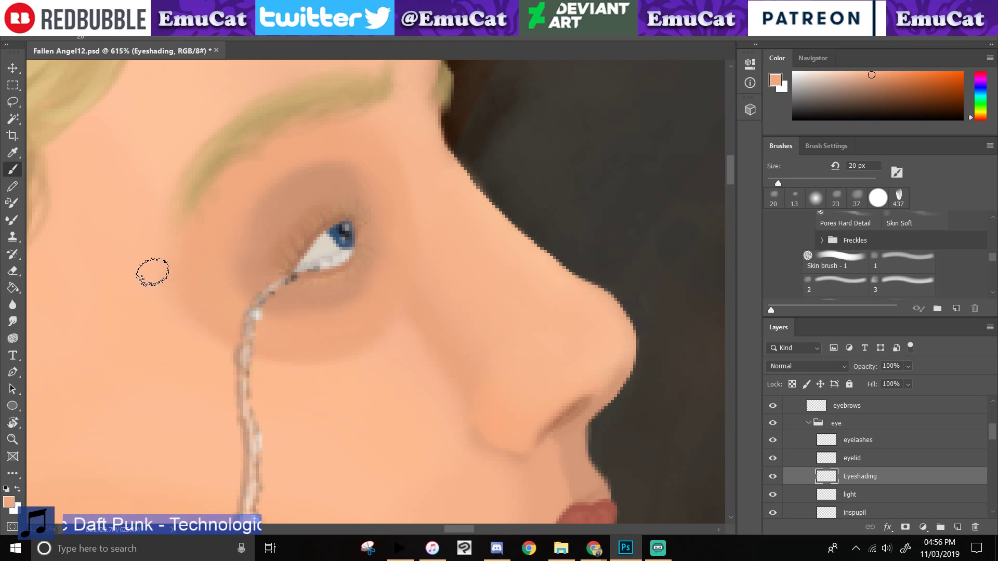
{"action": "key", "text": "ctrl+z"}
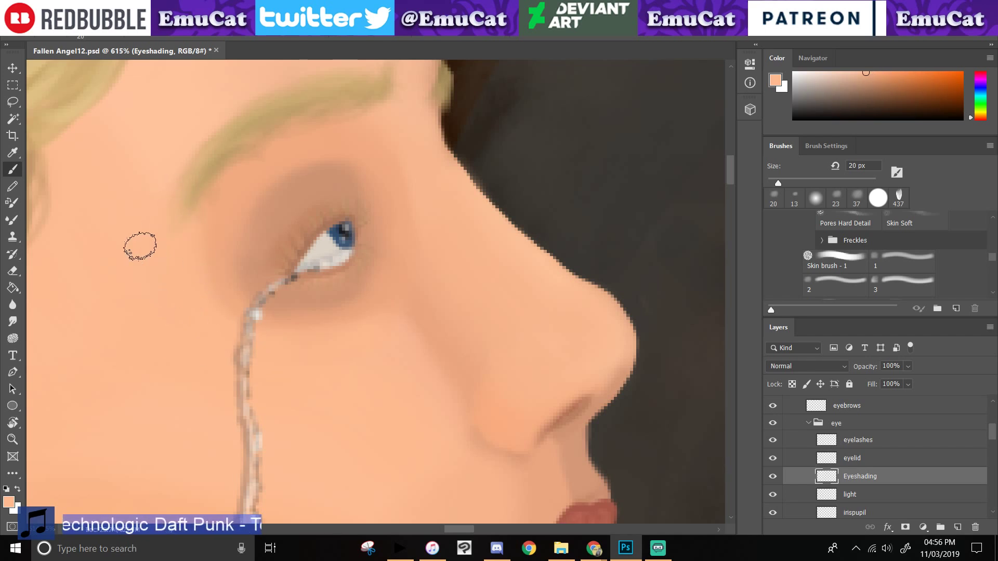
- Sample the tan tone between the eyebrow and eye and restore the soft shadow ring around the eye with the 20 px brush
{"action": "left_click", "coordinate": [11, 156]}
{"action": "left_click", "coordinate": [239, 181]}
{"action": "left_click", "coordinate": [18, 171]}
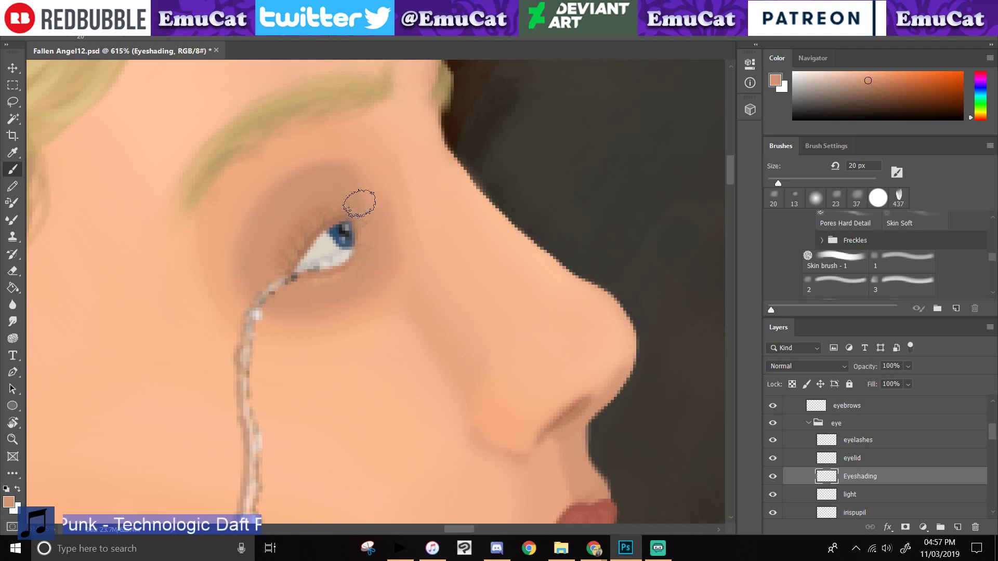
- Check the group livestream page and its chat in the browser, and return to the painting in Photoshop
{"action": "left_click", "coordinate": [13, 153]}
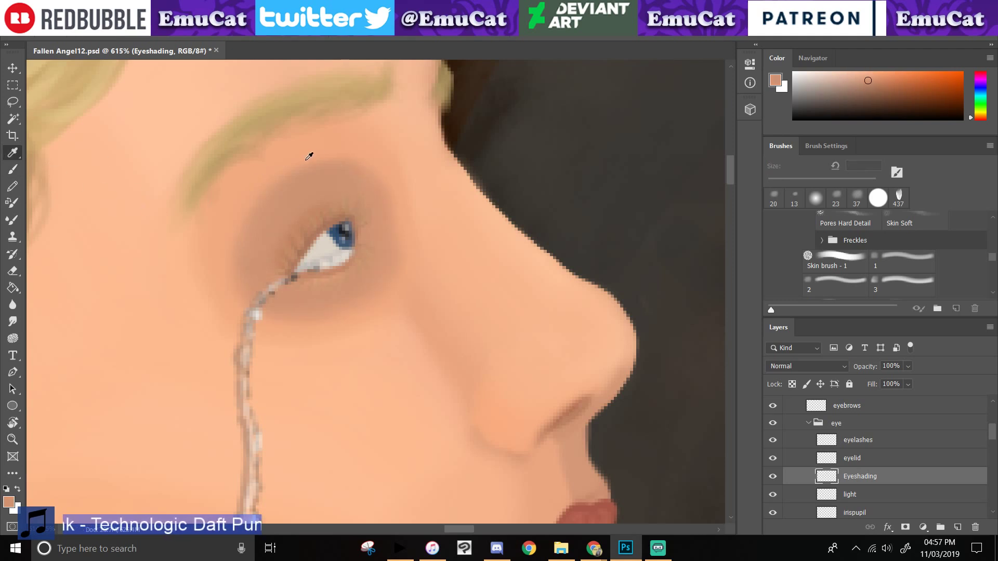
{"action": "left_click", "coordinate": [627, 552]}
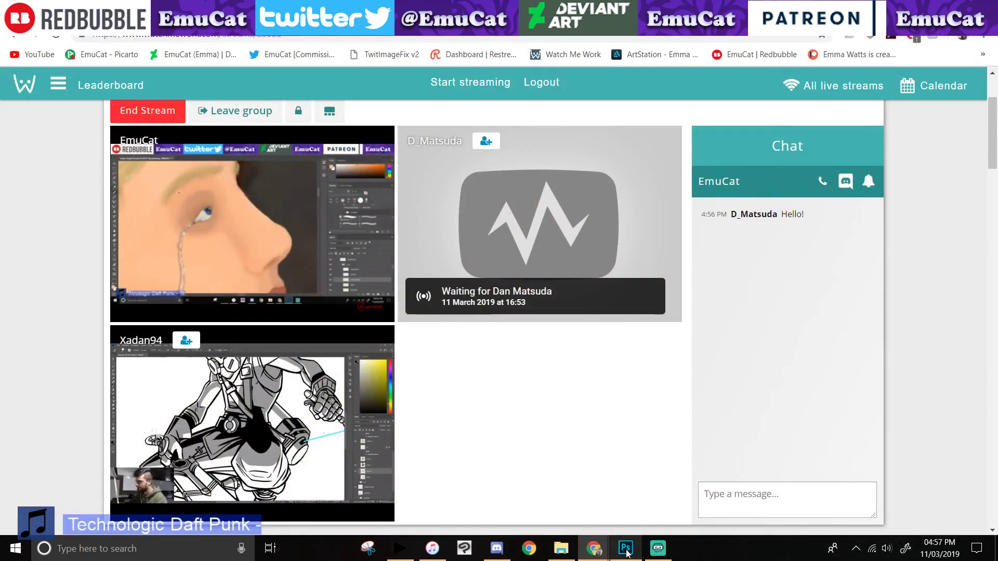
{"action": "left_click", "coordinate": [627, 552]}
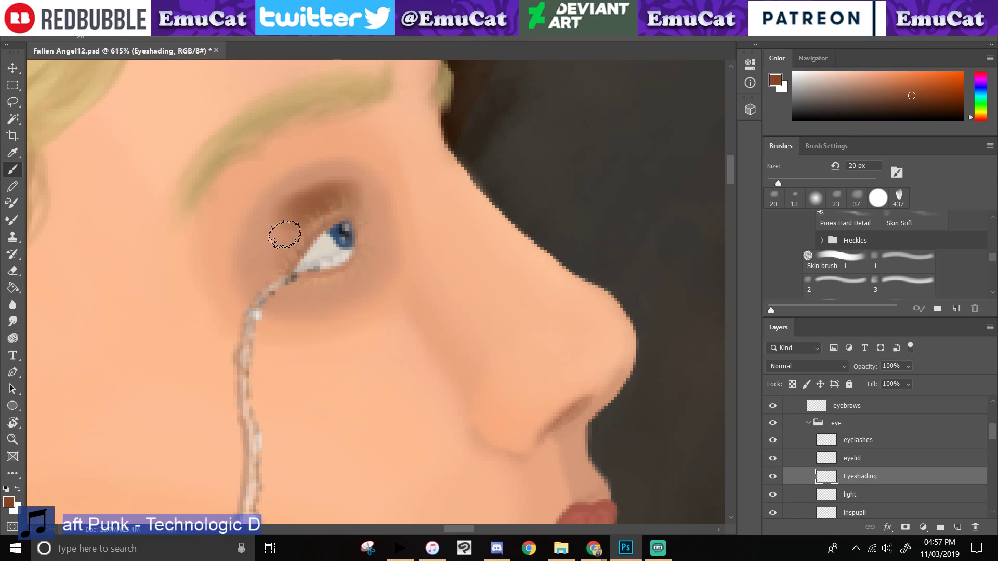
- Undo the dark brown patch above the eye, choose a lighter brown, and paint the upper eyelid with the 7 px brush
{"action": "scroll", "coordinate": [285, 226], "scroll_direction": "down", "scroll_amount": 1}
{"action": "key", "text": "ctrl+z"}
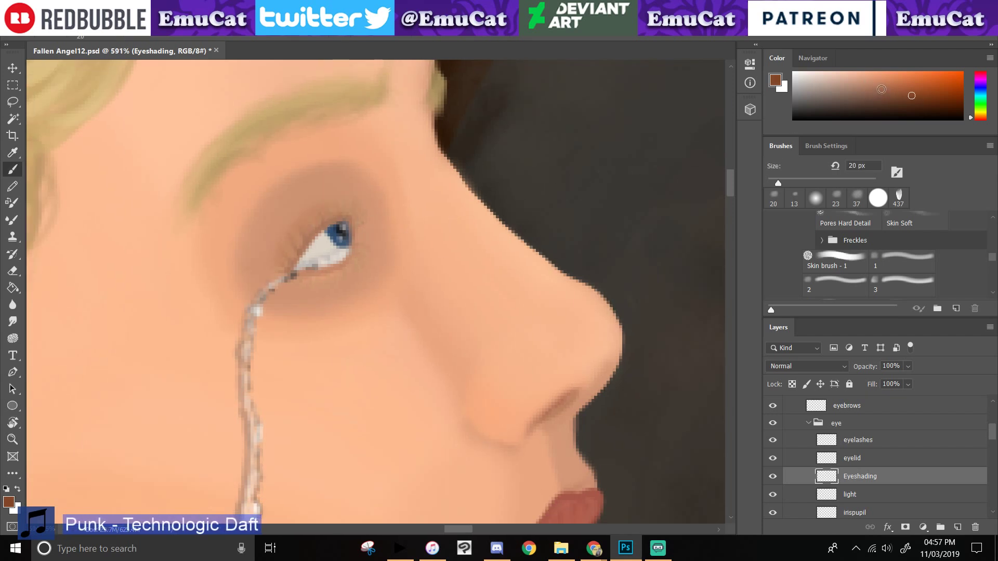
{"action": "left_click", "coordinate": [887, 92]}
{"action": "left_click", "coordinate": [771, 183]}
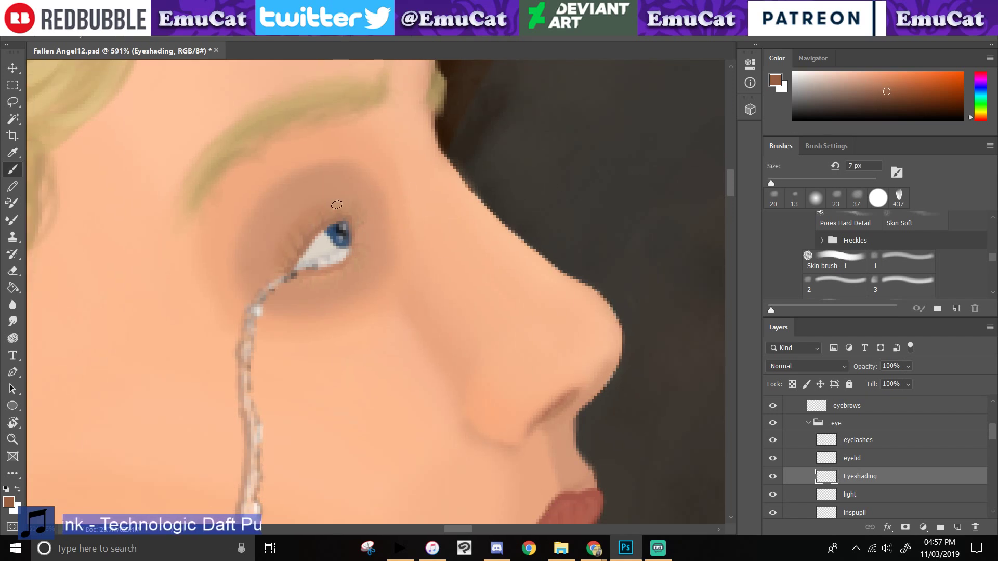
{"action": "left_click_drag", "start_coordinate": [338, 203], "coordinate": [281, 255]}
{"action": "mouse_move", "coordinate": [334, 206]}
{"action": "left_mouse_down"}
{"action": "mouse_move", "coordinate": [279, 247]}
{"action": "mouse_move", "coordinate": [276, 266]}
{"action": "mouse_move", "coordinate": [278, 230]}
{"action": "mouse_move", "coordinate": [275, 263]}
{"action": "left_mouse_up"}
{"action": "mouse_move", "coordinate": [333, 188]}
{"action": "left_mouse_down"}
{"action": "mouse_move", "coordinate": [281, 224]}
{"action": "mouse_move", "coordinate": [272, 274]}
{"action": "left_mouse_up"}
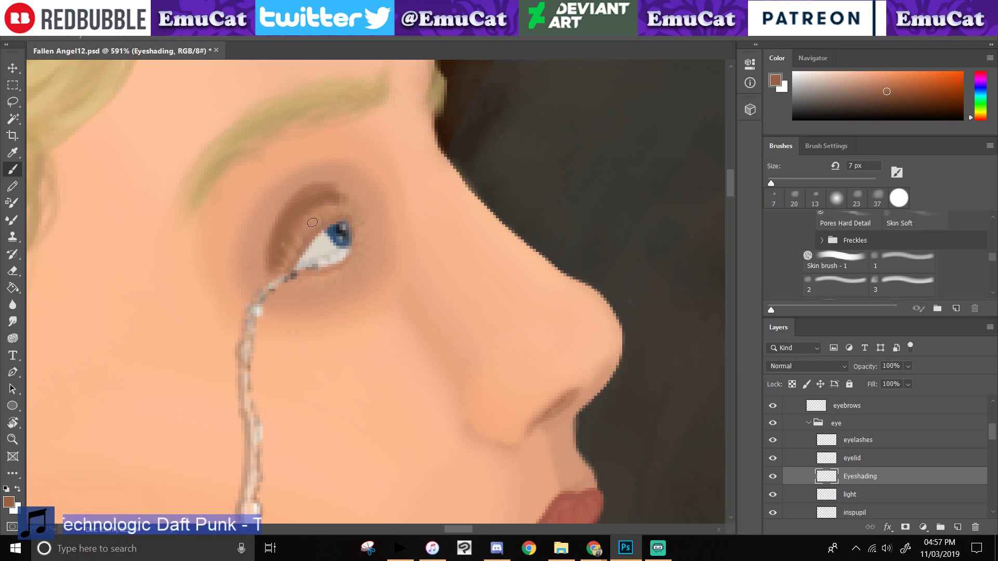
{"action": "left_click_drag", "start_coordinate": [355, 210], "coordinate": [322, 189]}
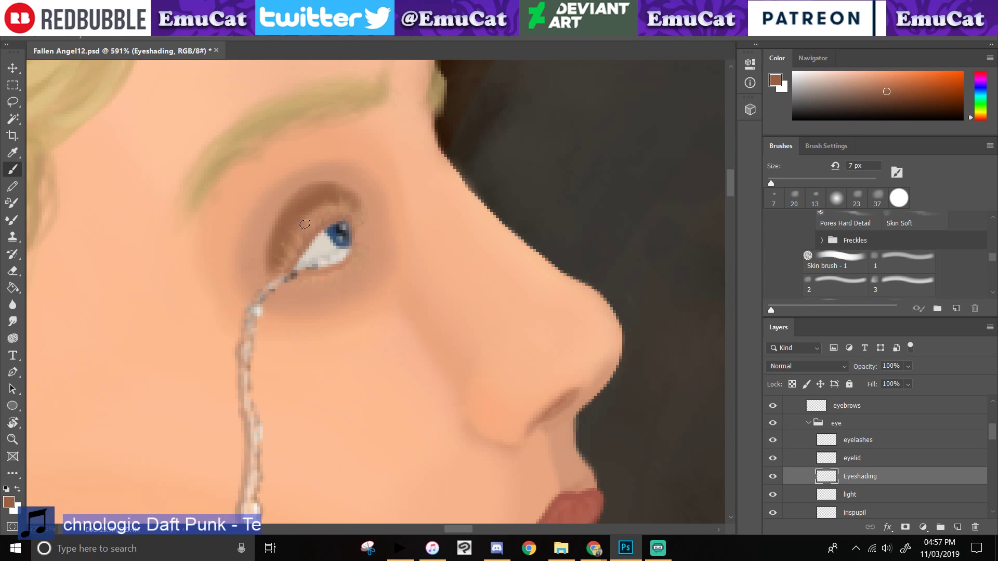
- Deepen the upper lash line with a darker brown and outline the lower lid and inner eye corner in brown at 7 px
{"action": "left_click", "coordinate": [306, 205], "text": "alt"}
{"action": "mouse_move", "coordinate": [337, 206]}
{"action": "left_mouse_down"}
{"action": "mouse_move", "coordinate": [307, 213]}
{"action": "mouse_move", "coordinate": [285, 252]}
{"action": "left_mouse_up"}
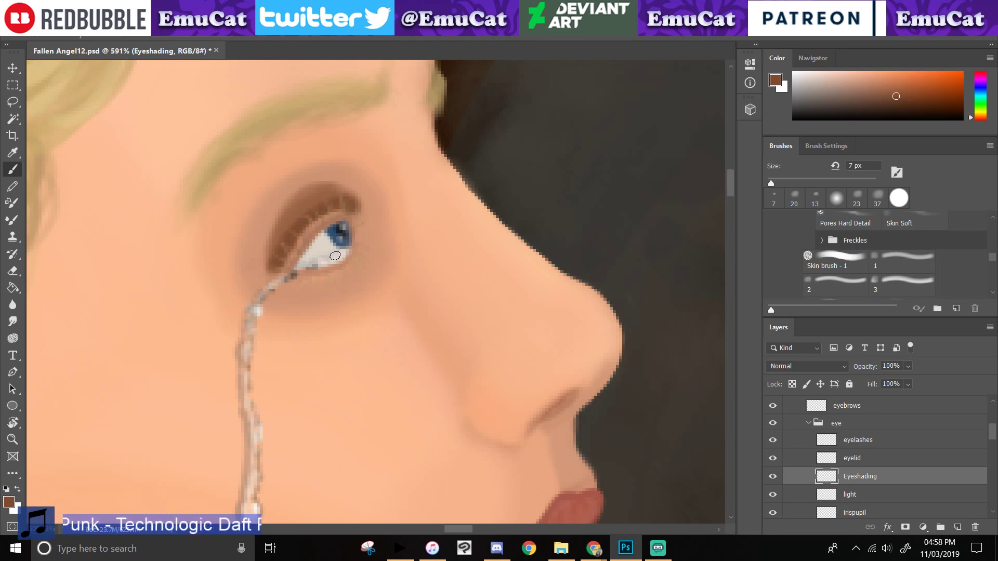
{"action": "mouse_move", "coordinate": [297, 277]}
{"action": "left_mouse_down"}
{"action": "mouse_move", "coordinate": [316, 279]}
{"action": "mouse_move", "coordinate": [345, 261]}
{"action": "left_mouse_up"}
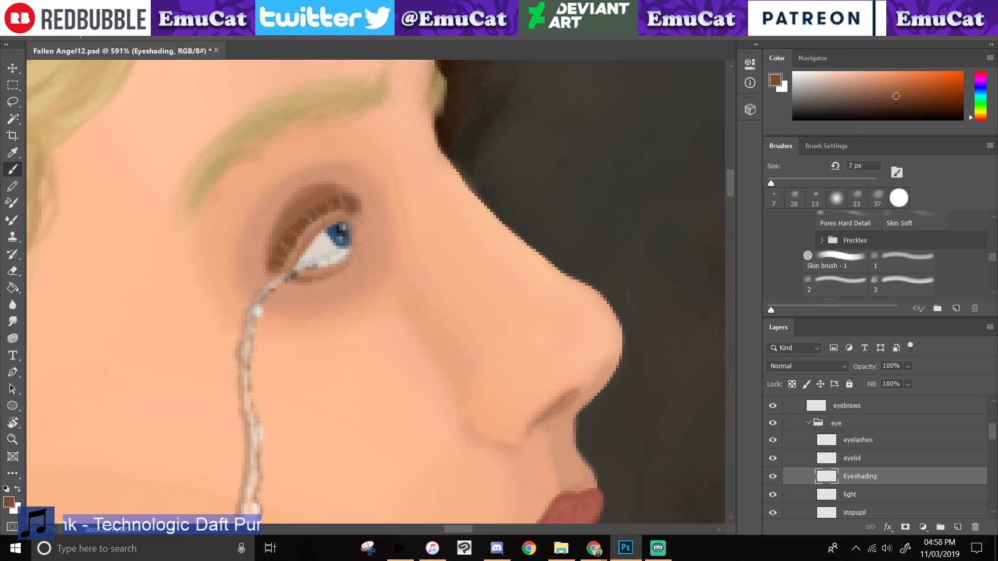
{"action": "left_click", "coordinate": [873, 92]}
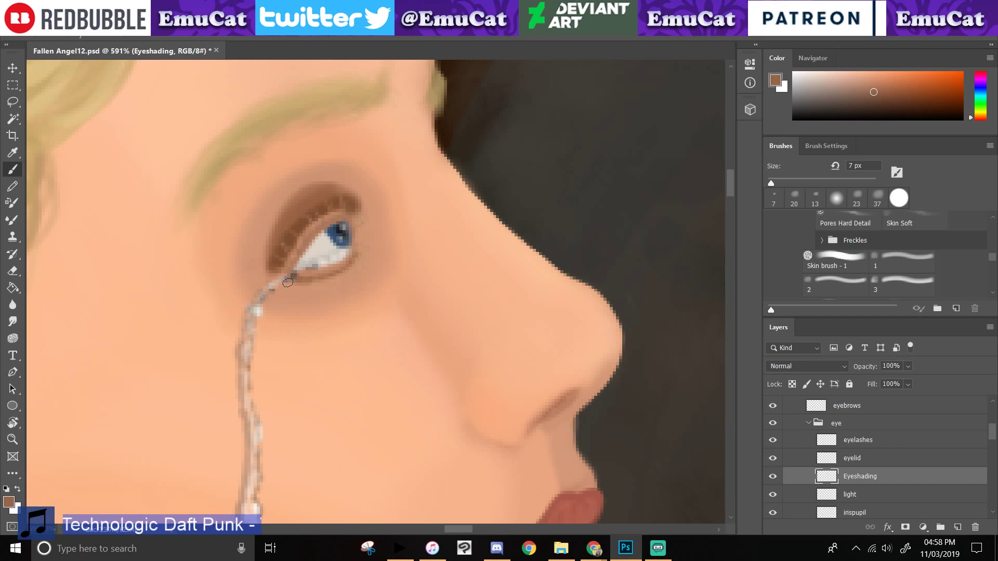
{"action": "left_click_drag", "start_coordinate": [288, 284], "coordinate": [359, 213]}
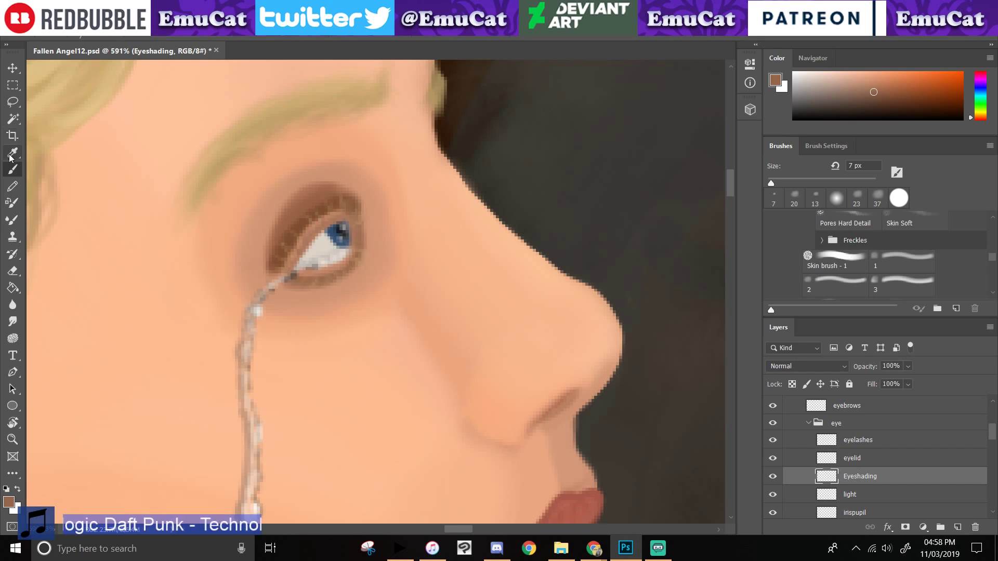
- Try to soften the upper eyelid's brown shading using a sampled tan tone and the 20 px brush, and undo the strokes
{"action": "left_click", "coordinate": [14, 154]}
{"action": "left_click", "coordinate": [346, 176]}
{"action": "left_click", "coordinate": [18, 165]}
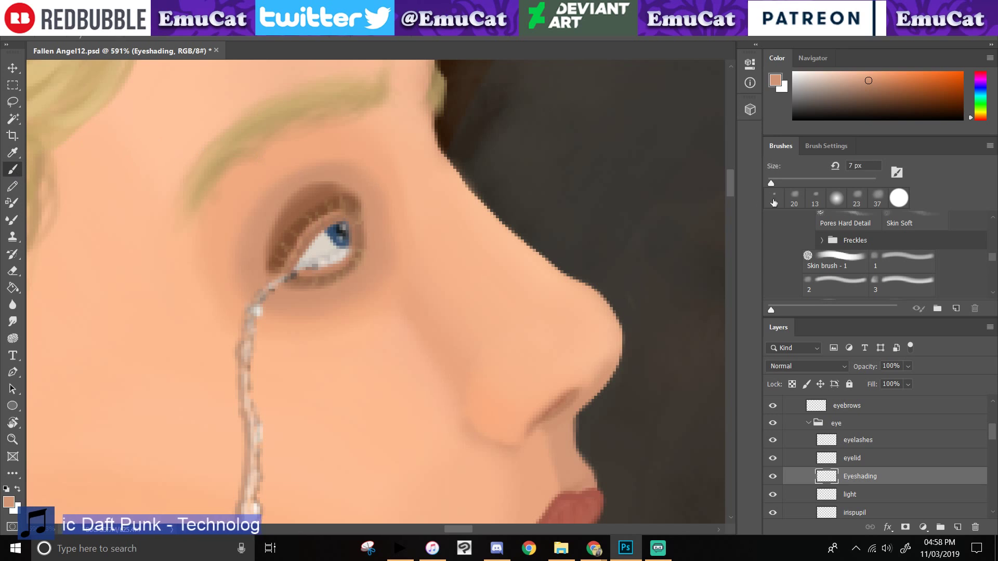
{"action": "left_click", "coordinate": [794, 199]}
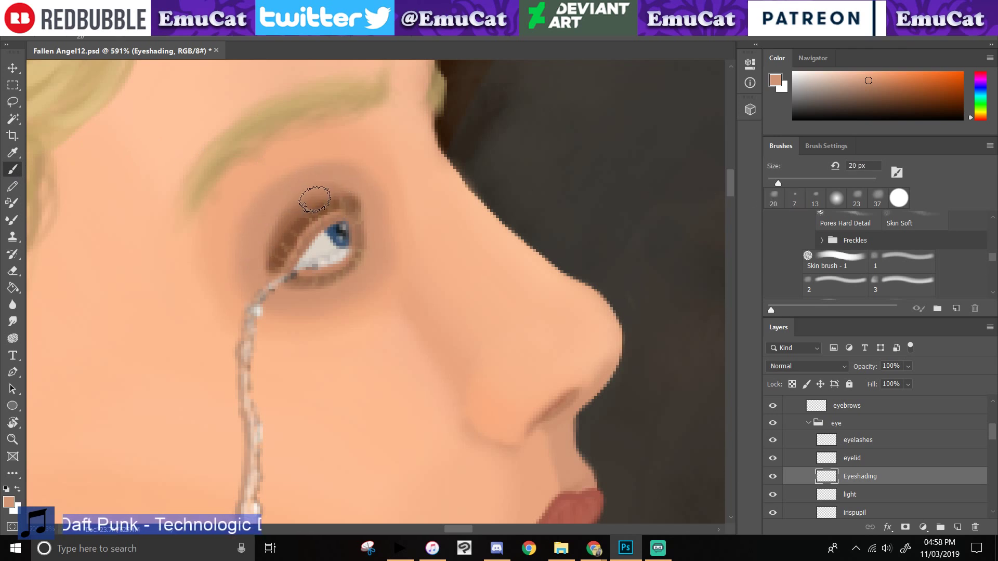
{"action": "mouse_move", "coordinate": [366, 201]}
{"action": "left_mouse_down"}
{"action": "mouse_move", "coordinate": [287, 219]}
{"action": "mouse_move", "coordinate": [252, 281]}
{"action": "left_mouse_up"}
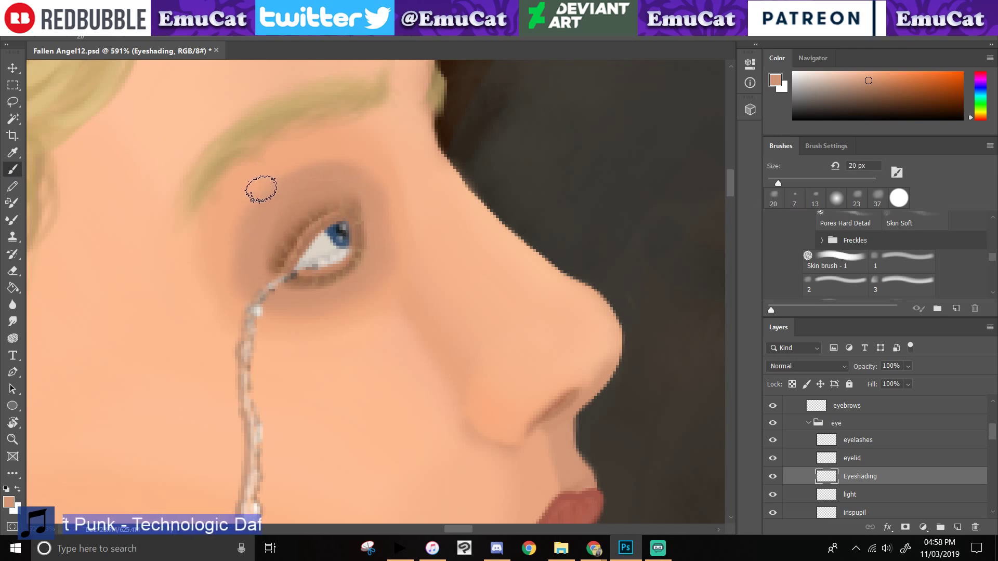
{"action": "key", "text": "ctrl+z"}
{"action": "key", "text": "ctrl+z"}
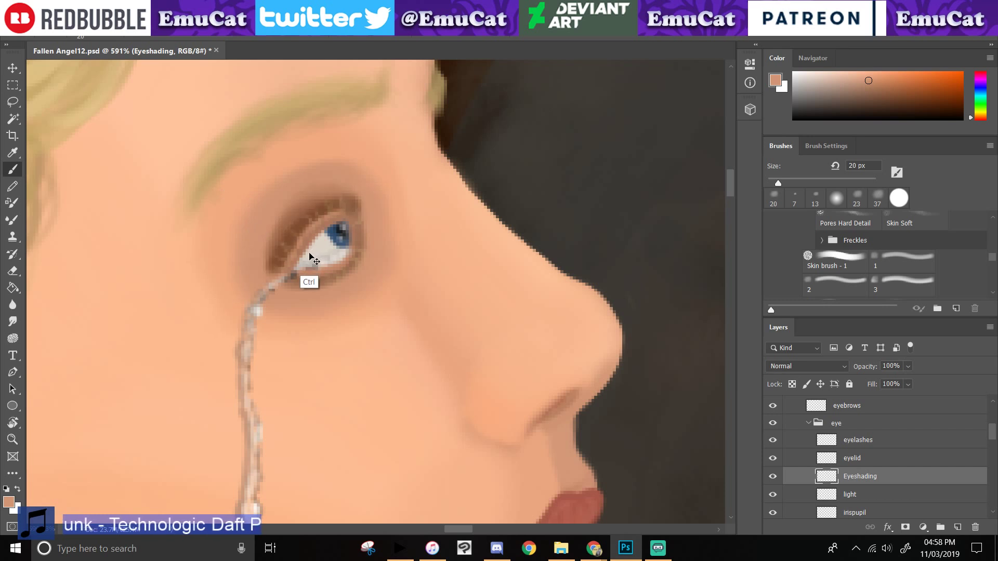
- Sample the mid-brown from the upper eyelid and extend the brown shading across the eye socket with the 13 px brush
{"action": "left_click", "coordinate": [12, 155]}
{"action": "left_click", "coordinate": [298, 228]}
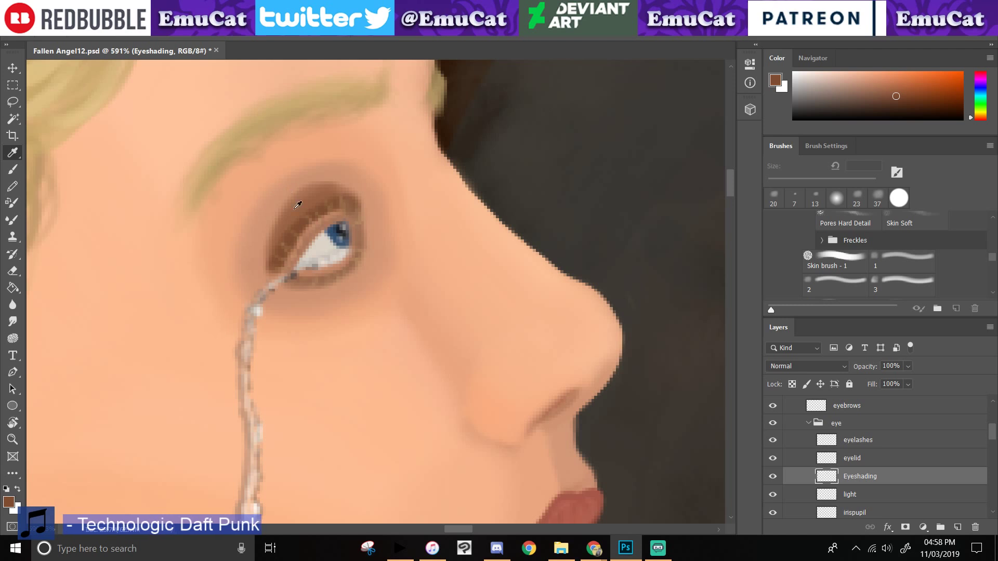
{"action": "left_click", "coordinate": [298, 205]}
{"action": "key", "text": "b"}
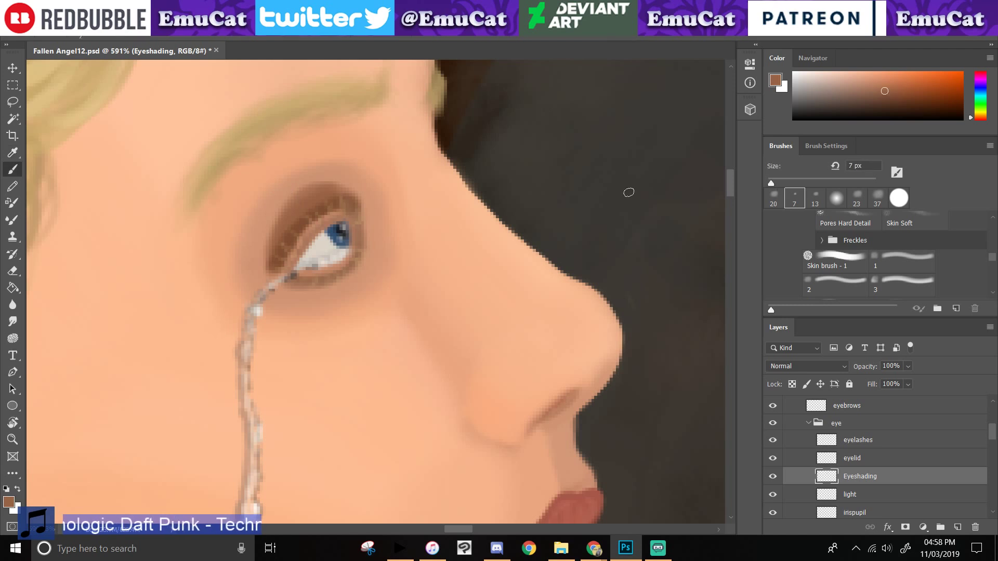
{"action": "left_click", "coordinate": [812, 202]}
{"action": "mouse_move", "coordinate": [359, 205]}
{"action": "left_mouse_down"}
{"action": "mouse_move", "coordinate": [306, 185]}
{"action": "mouse_move", "coordinate": [337, 185]}
{"action": "mouse_move", "coordinate": [258, 263]}
{"action": "left_mouse_up"}
{"action": "key", "text": "ctrl+z"}
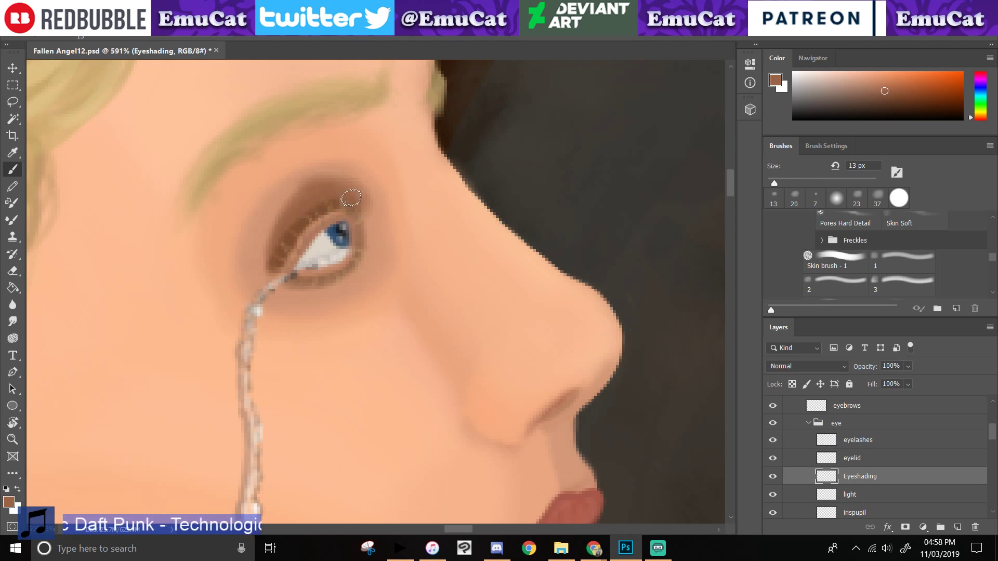
{"action": "mouse_move", "coordinate": [350, 197]}
{"action": "left_mouse_down"}
{"action": "mouse_move", "coordinate": [293, 201]}
{"action": "mouse_move", "coordinate": [263, 269]}
{"action": "mouse_move", "coordinate": [288, 223]}
{"action": "left_mouse_up"}
{"action": "key", "text": "ctrl+z"}
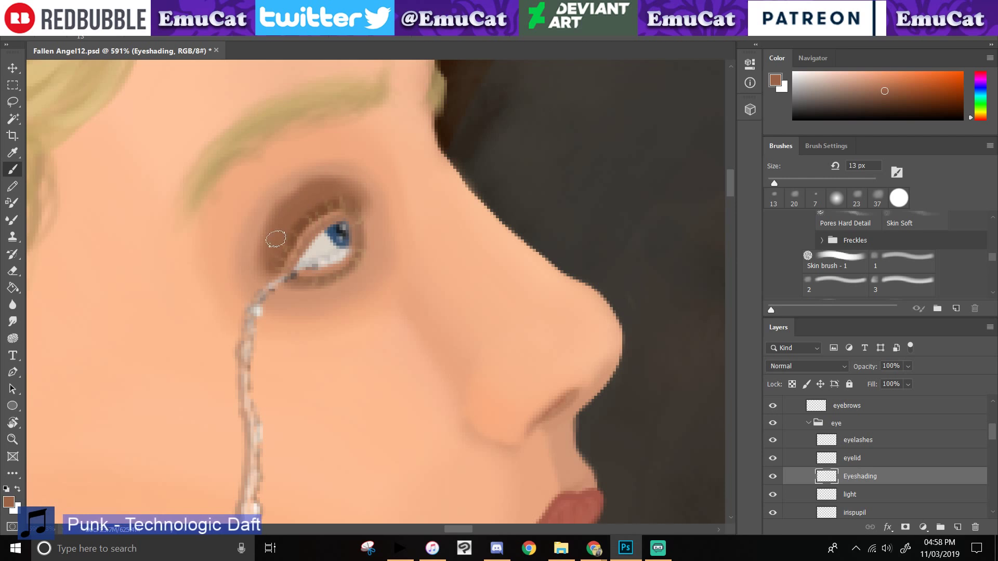
{"action": "left_click_drag", "start_coordinate": [360, 211], "coordinate": [296, 200]}
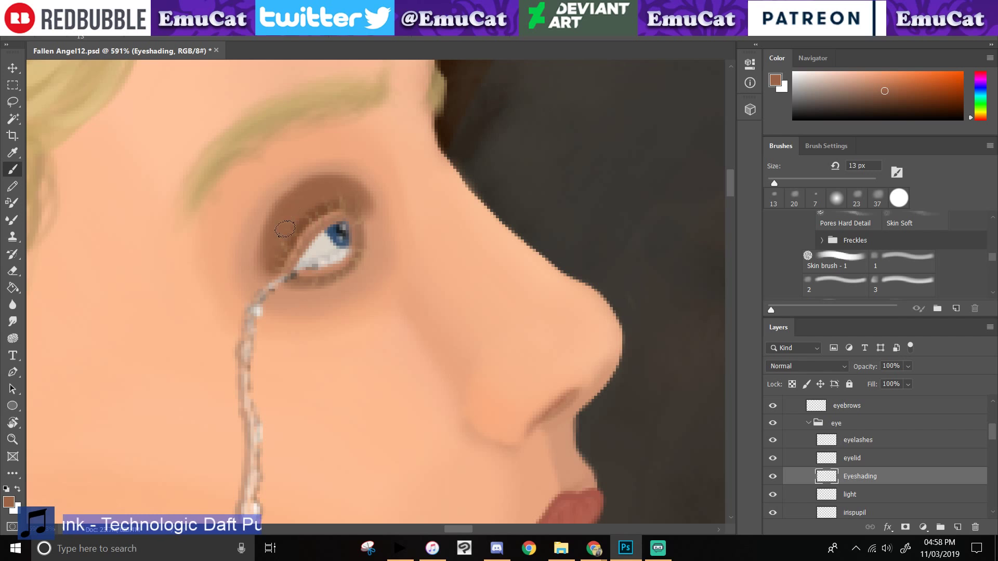
{"action": "left_click_drag", "start_coordinate": [366, 214], "coordinate": [284, 287]}
- Sample the tan tone beneath the eye and blend back the outer edges of the brown eyelid shading with the 13 px brush
{"action": "left_click", "coordinate": [286, 296], "text": "alt"}
{"action": "mouse_move", "coordinate": [285, 288]}
{"action": "left_mouse_down"}
{"action": "mouse_move", "coordinate": [348, 290]}
{"action": "mouse_move", "coordinate": [377, 264]}
{"action": "mouse_move", "coordinate": [329, 293]}
{"action": "mouse_move", "coordinate": [363, 268]}
{"action": "mouse_move", "coordinate": [375, 220]}
{"action": "mouse_move", "coordinate": [355, 265]}
{"action": "mouse_move", "coordinate": [362, 269]}
{"action": "mouse_move", "coordinate": [294, 291]}
{"action": "left_mouse_up"}
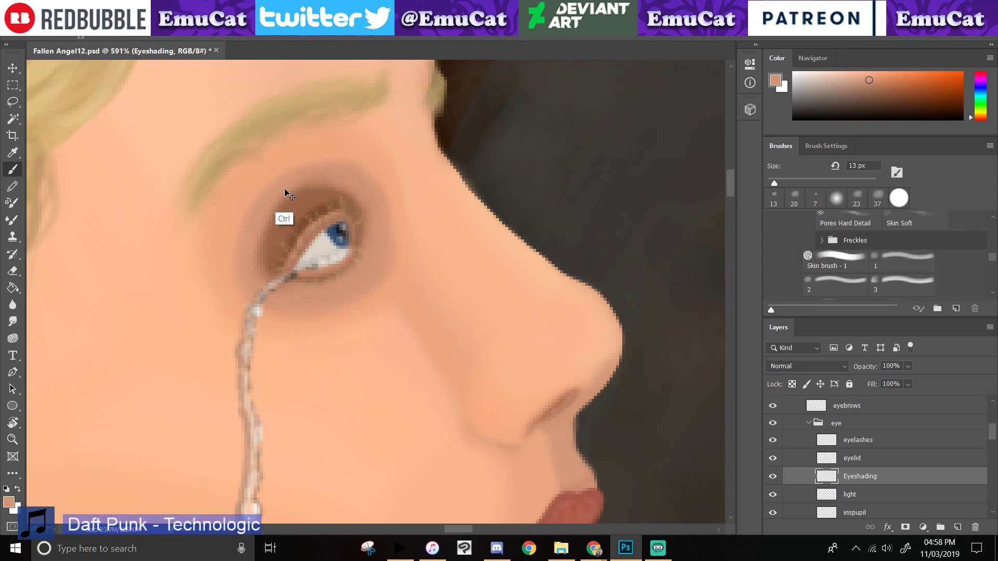
{"action": "key", "text": "ctrl+z"}
{"action": "left_click_drag", "start_coordinate": [373, 216], "coordinate": [335, 175]}
{"action": "mouse_move", "coordinate": [372, 219]}
{"action": "left_mouse_down"}
{"action": "mouse_move", "coordinate": [344, 179]}
{"action": "mouse_move", "coordinate": [298, 187]}
{"action": "mouse_move", "coordinate": [265, 236]}
{"action": "mouse_move", "coordinate": [269, 256]}
{"action": "mouse_move", "coordinate": [295, 192]}
{"action": "mouse_move", "coordinate": [263, 239]}
{"action": "mouse_move", "coordinate": [260, 281]}
{"action": "left_mouse_up"}
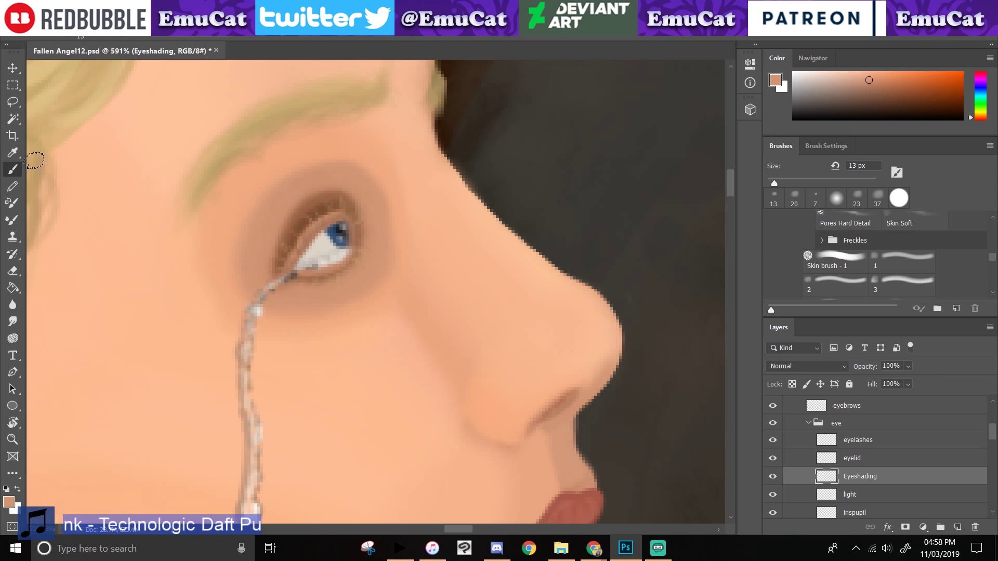
- Sample the brown at the upper eyelid and repaint the shading above the eye and beneath the lower lid at 13 px
{"action": "left_click", "coordinate": [319, 198], "text": "alt"}
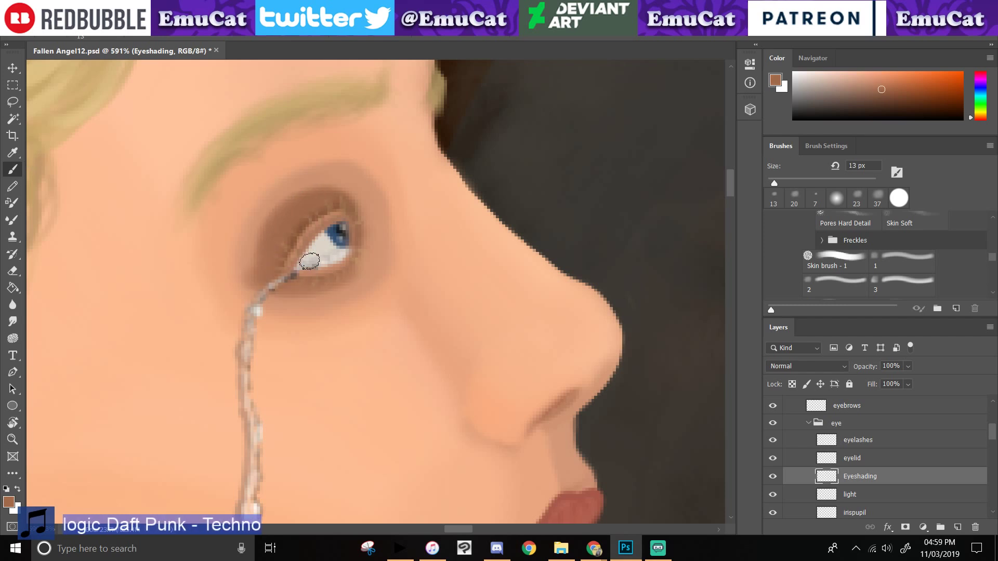
{"action": "key", "text": "ctrl+z"}
{"action": "left_click_drag", "start_coordinate": [356, 260], "coordinate": [297, 286]}
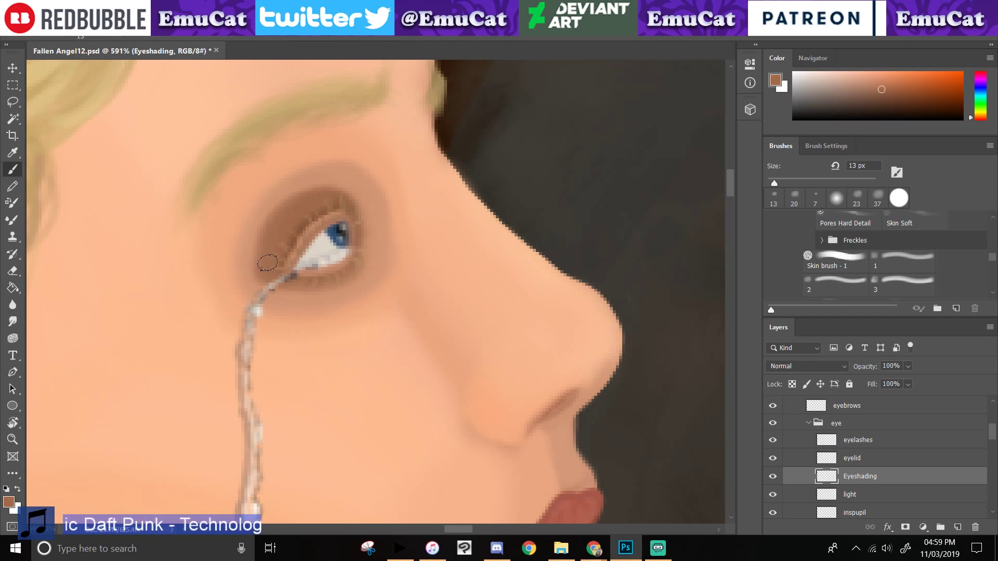
{"action": "key", "text": "ctrl+z"}
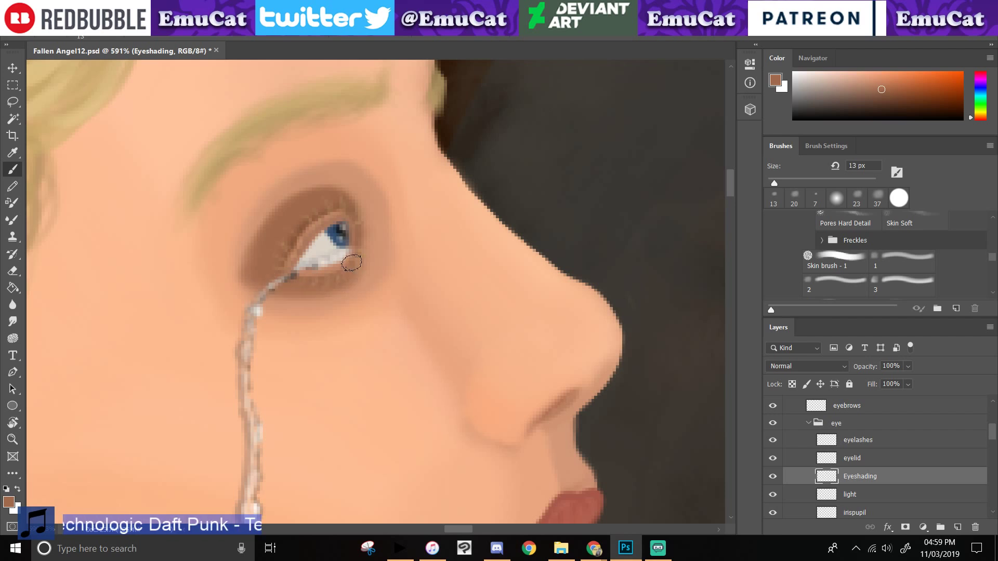
- Paint a lighter brown over the upper eyelid shading from the tear's start toward the iris with the 13 px brush
{"action": "key", "text": "z"}
{"action": "mouse_move", "coordinate": [376, 359]}
{"action": "left_mouse_down"}
{"action": "mouse_move", "coordinate": [333, 338]}
{"action": "mouse_move", "coordinate": [390, 333]}
{"action": "left_mouse_up"}
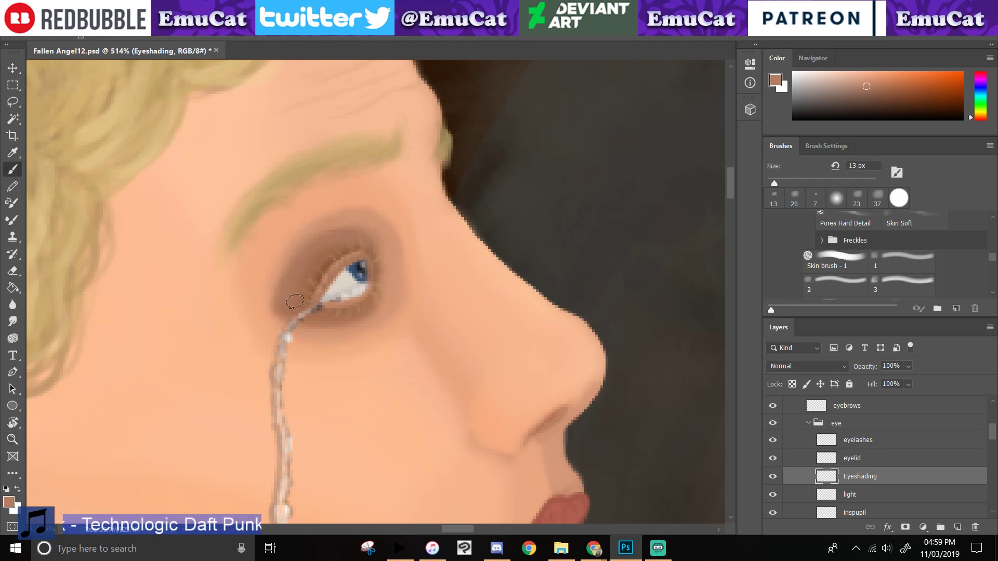
{"action": "left_click_drag", "start_coordinate": [291, 306], "coordinate": [344, 251]}
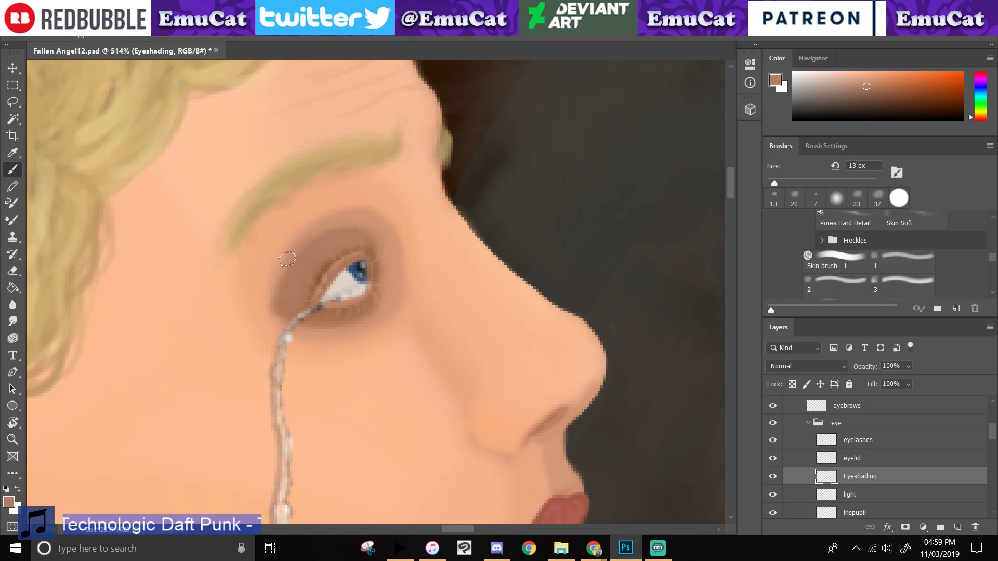
- Sample the tan tone beside the nostril and lighten the brown shading across the upper eyelid at 13 px
{"action": "left_click", "coordinate": [12, 153]}
{"action": "left_click", "coordinate": [530, 427]}
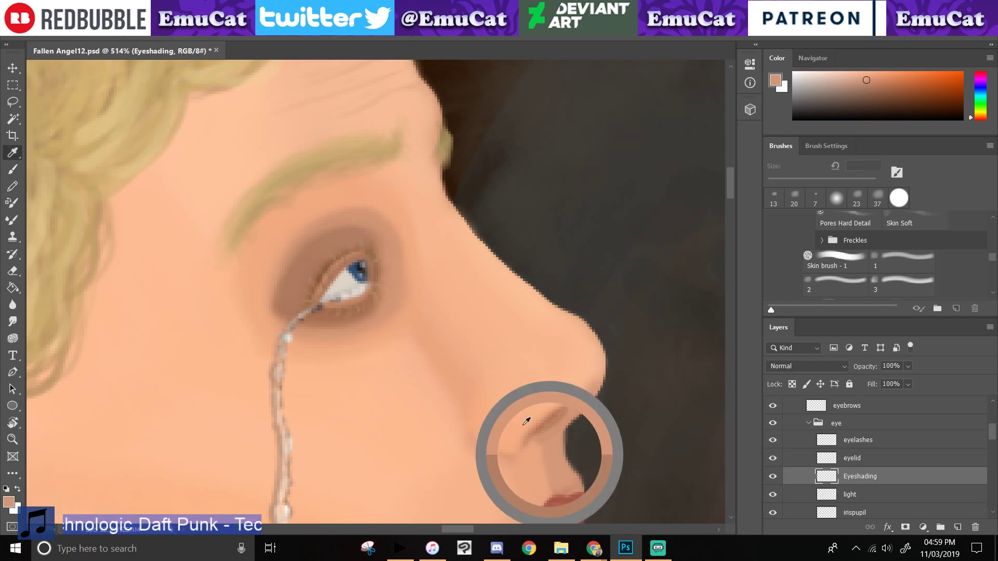
{"action": "key", "text": "b"}
{"action": "mouse_move", "coordinate": [370, 231]}
{"action": "left_mouse_down"}
{"action": "mouse_move", "coordinate": [292, 279]}
{"action": "mouse_move", "coordinate": [296, 297]}
{"action": "left_mouse_up"}
{"action": "key", "text": "ctrl+z"}
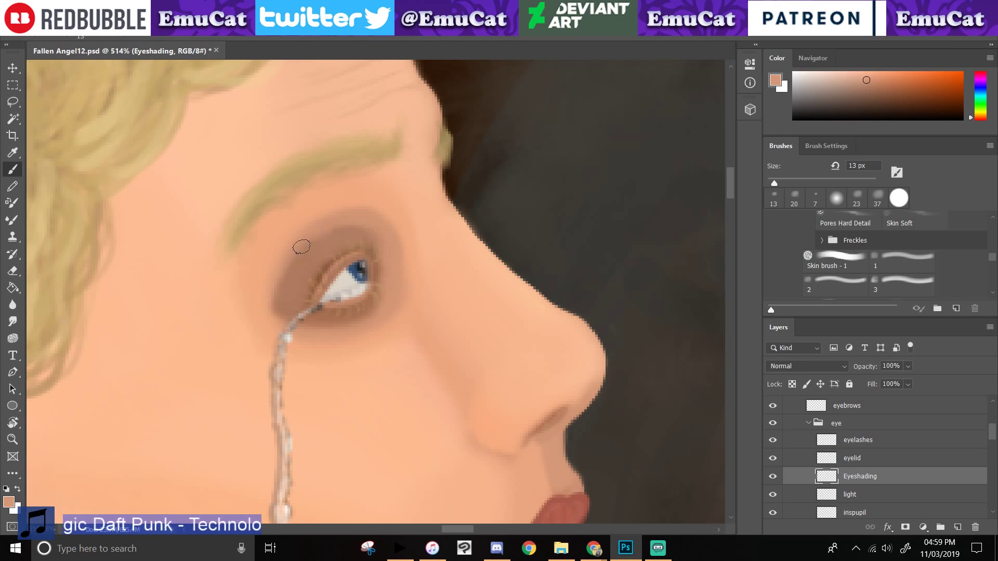
{"action": "mouse_move", "coordinate": [301, 244]}
{"action": "left_mouse_down"}
{"action": "mouse_move", "coordinate": [278, 316]}
{"action": "mouse_move", "coordinate": [292, 271]}
{"action": "mouse_move", "coordinate": [328, 238]}
{"action": "mouse_move", "coordinate": [367, 233]}
{"action": "left_mouse_up"}
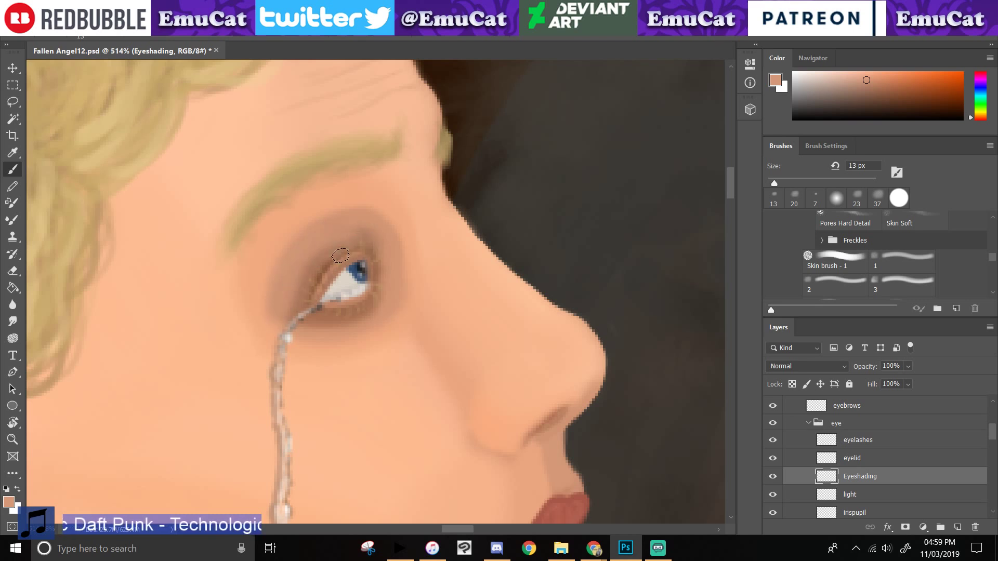
- Sample the reddish tone near the corner of the lips, tint the eye shading with it at 13 px, and undo the latest strokes
{"action": "left_click_drag", "start_coordinate": [340, 256], "coordinate": [336, 60]}
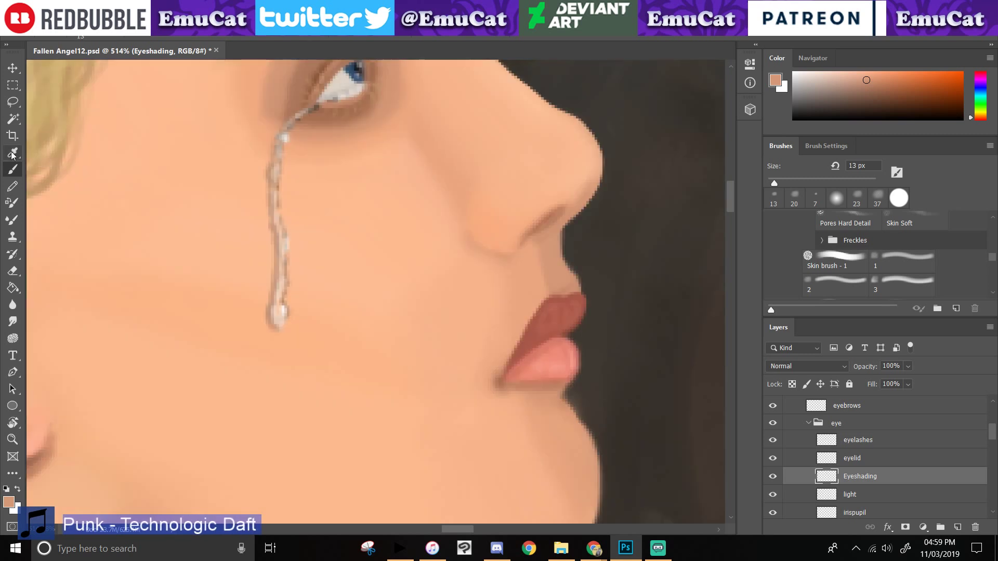
{"action": "left_click", "coordinate": [12, 153]}
{"action": "left_click", "coordinate": [529, 386]}
{"action": "mouse_move", "coordinate": [349, 265]}
{"action": "left_mouse_down"}
{"action": "mouse_move", "coordinate": [383, 393]}
{"action": "mouse_move", "coordinate": [397, 523]}
{"action": "left_mouse_up"}
{"action": "key", "text": "b"}
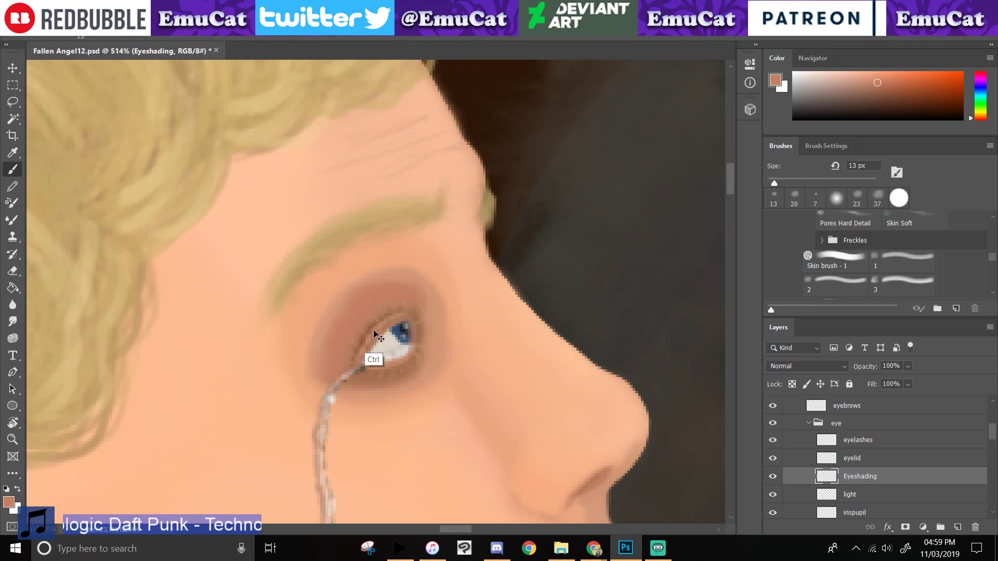
{"action": "key", "text": "ctrl+z"}
{"action": "key", "text": "ctrl+z"}
{"action": "key", "text": "ctrl+z"}
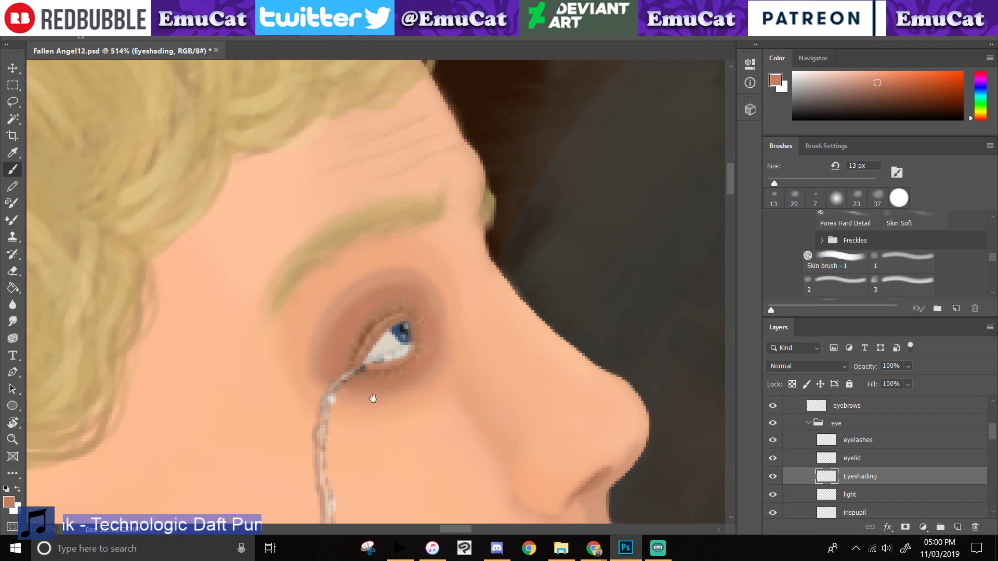
- Sample the brown shadow under the nostril and repaint the shading all around the eye with the 13 px brush
{"action": "left_click_drag", "start_coordinate": [373, 399], "coordinate": [299, 204]}
{"action": "left_click_drag", "start_coordinate": [355, 372], "coordinate": [346, 226]}
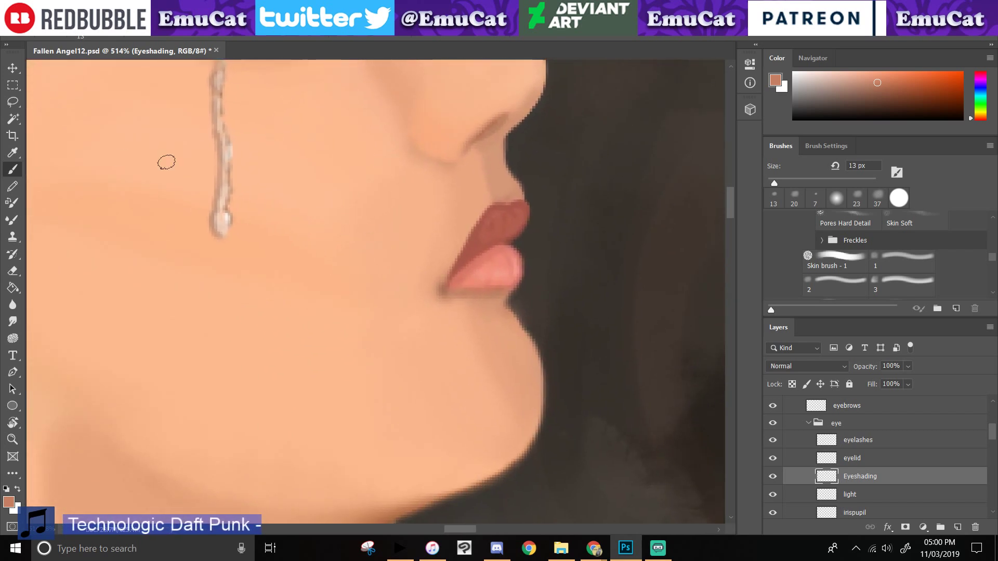
{"action": "left_click", "coordinate": [12, 152]}
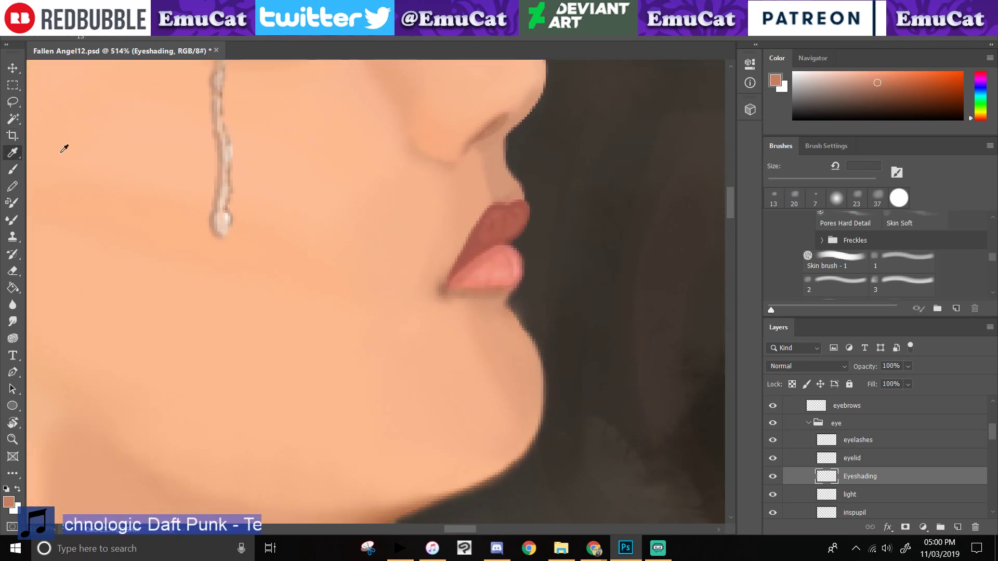
{"action": "left_click", "coordinate": [491, 130]}
{"action": "mouse_move", "coordinate": [320, 146]}
{"action": "left_mouse_down"}
{"action": "mouse_move", "coordinate": [436, 395]}
{"action": "mouse_move", "coordinate": [455, 411]}
{"action": "left_mouse_up"}
{"action": "key", "text": "b"}
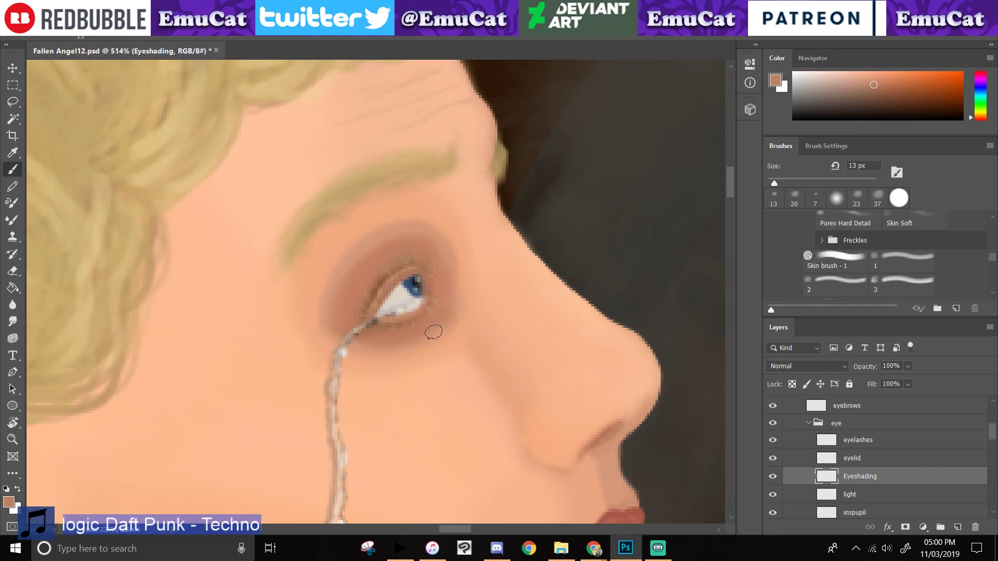
{"action": "mouse_move", "coordinate": [434, 332]}
{"action": "left_mouse_down"}
{"action": "mouse_move", "coordinate": [433, 250]}
{"action": "mouse_move", "coordinate": [390, 242]}
{"action": "mouse_move", "coordinate": [351, 270]}
{"action": "mouse_move", "coordinate": [339, 331]}
{"action": "left_mouse_up"}
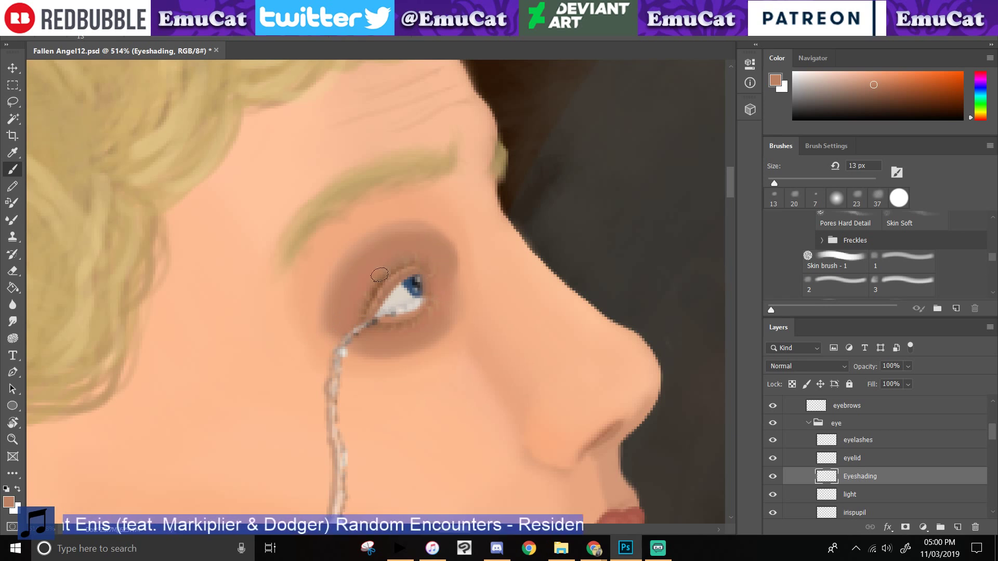
- Try to lighten the upper eyelid shading with the peach tone sampled just above it, and undo the strokes
{"action": "key", "text": "i"}
{"action": "left_click", "coordinate": [424, 212]}
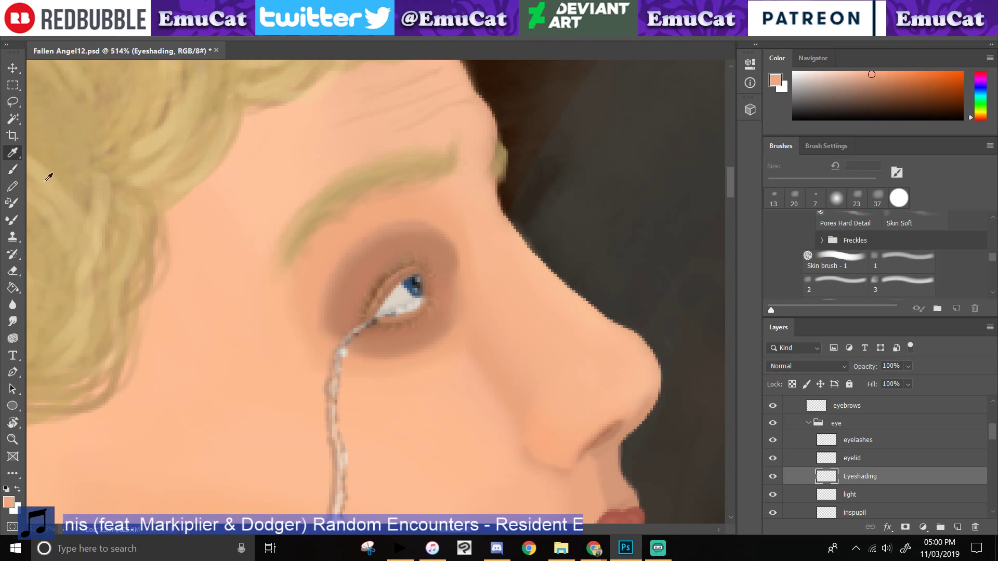
{"action": "key", "text": "b"}
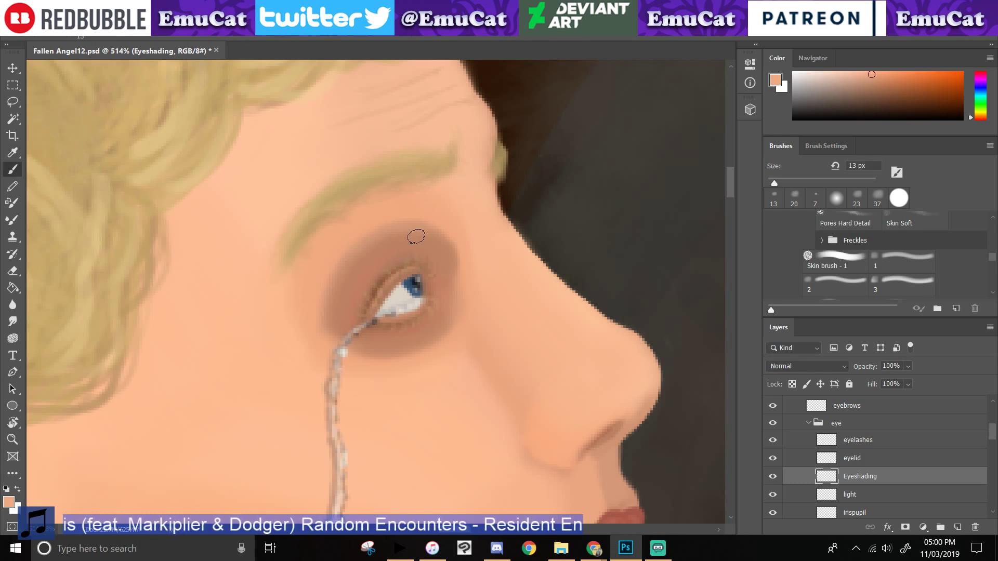
{"action": "left_click_drag", "start_coordinate": [416, 237], "coordinate": [358, 263]}
{"action": "key", "text": "i"}
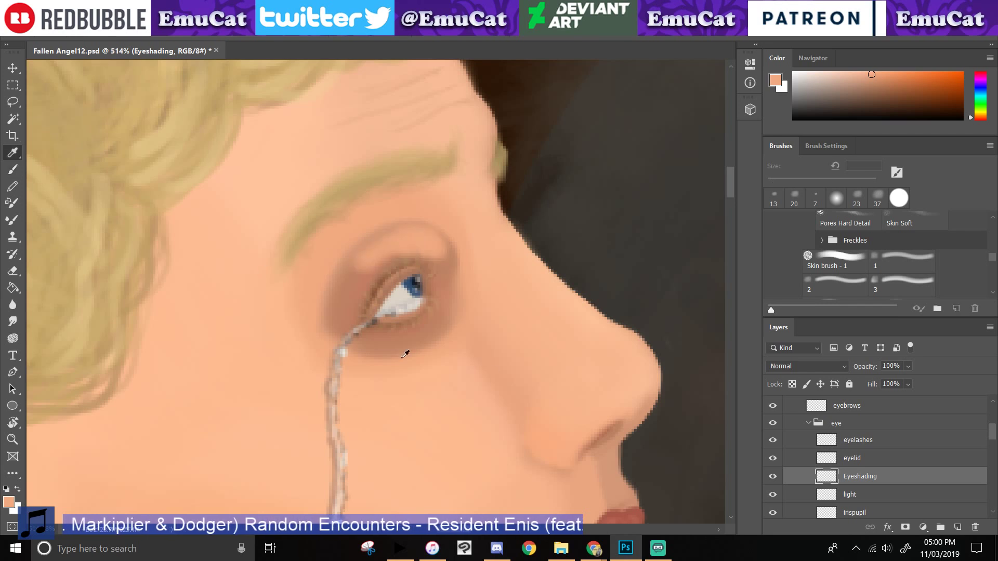
{"action": "left_click", "coordinate": [601, 461]}
{"action": "key", "text": "ctrl+z"}
{"action": "key", "text": "b"}
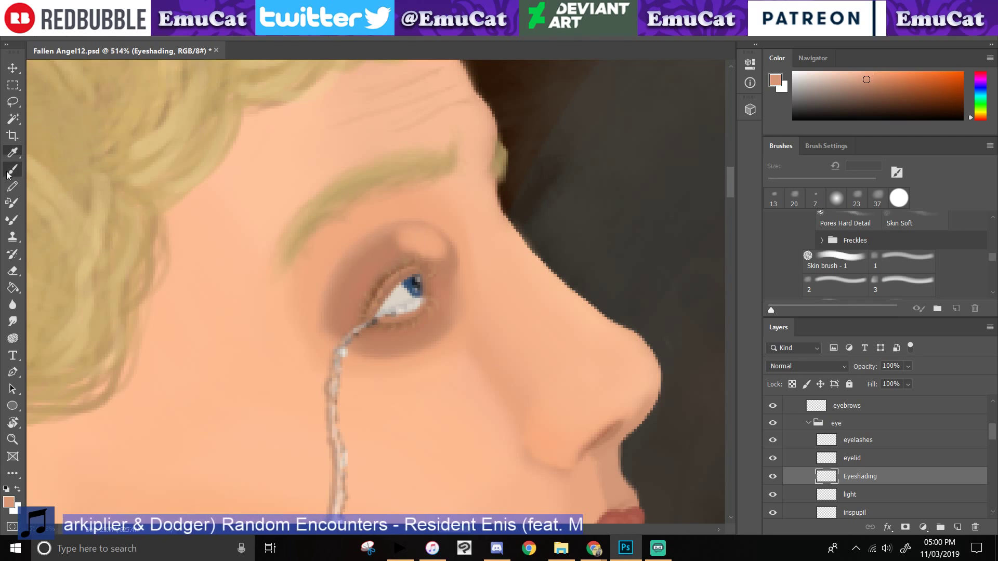
{"action": "key", "text": "ctrl+z"}
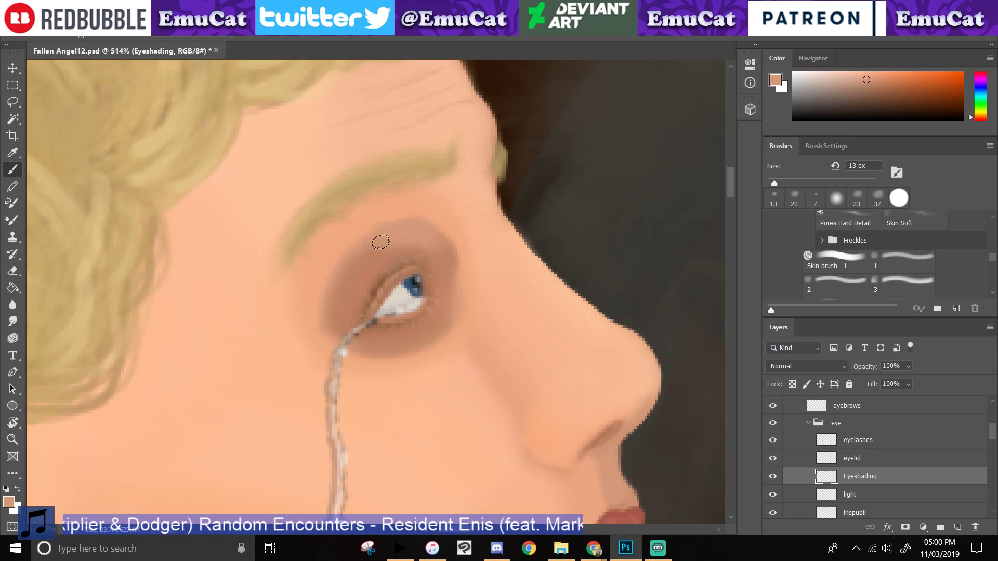
- Sample the light peach skin tone from the nose bridge and lighten the shading around the eye with 13 px and 86 px brushes
{"action": "key", "text": "i"}
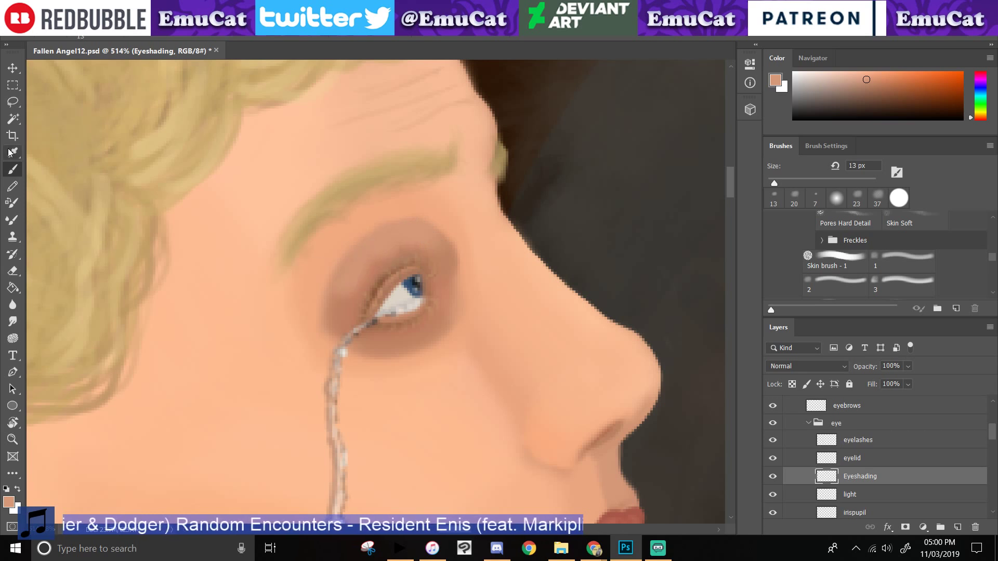
{"action": "left_click", "coordinate": [355, 225]}
{"action": "left_click", "coordinate": [495, 261]}
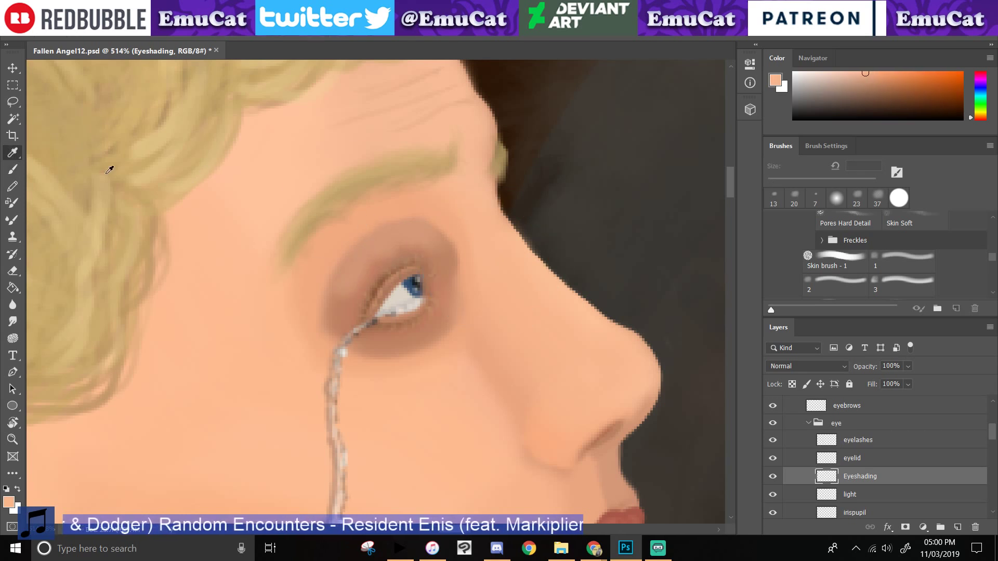
{"action": "left_click", "coordinate": [12, 170]}
{"action": "left_click_drag", "start_coordinate": [418, 247], "coordinate": [435, 234]}
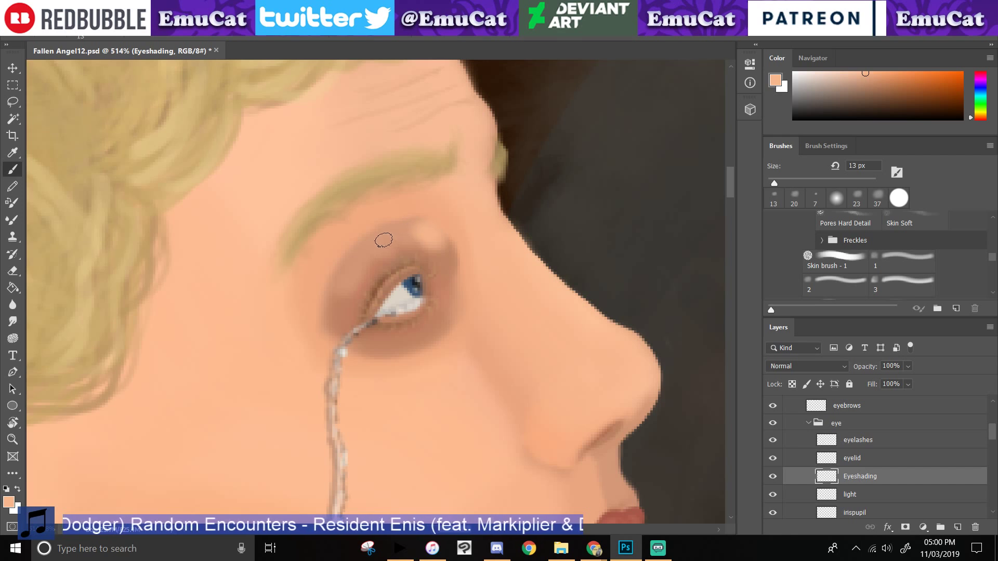
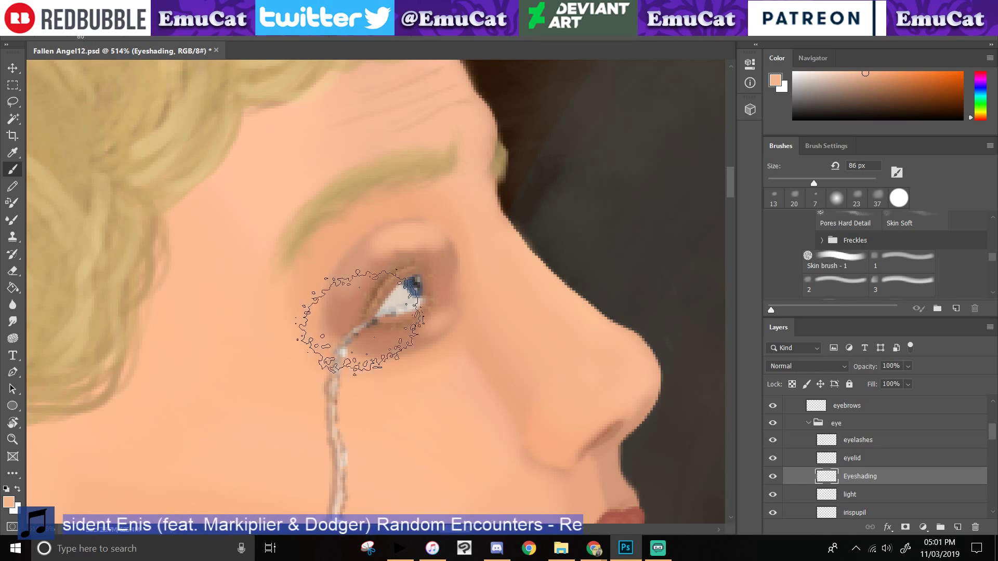
{"action": "mouse_move", "coordinate": [360, 321]}
{"action": "left_mouse_down"}
{"action": "mouse_move", "coordinate": [385, 252]}
{"action": "mouse_move", "coordinate": [352, 320]}
{"action": "mouse_move", "coordinate": [417, 313]}
{"action": "mouse_move", "coordinate": [358, 288]}
{"action": "left_mouse_up"}
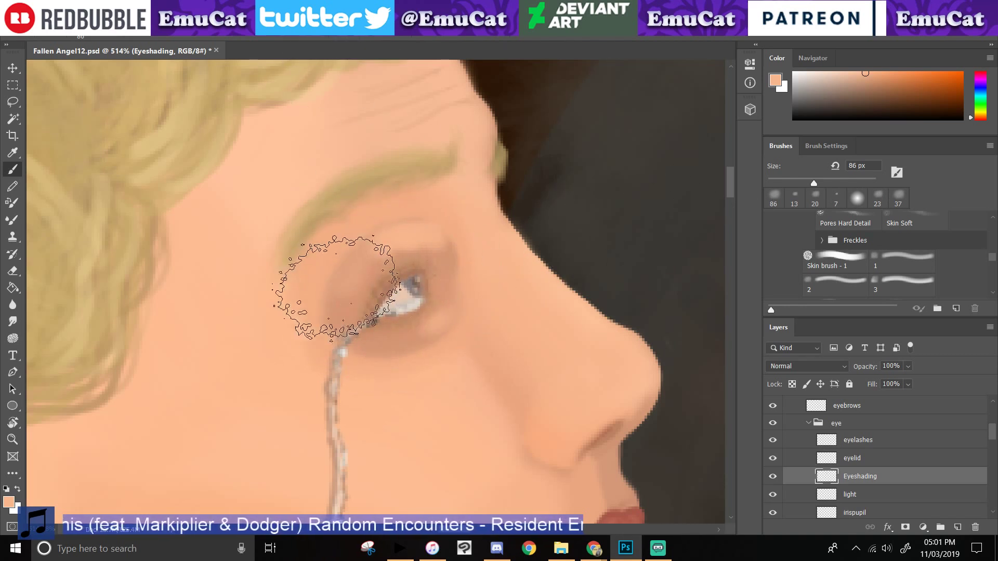
{"action": "key", "text": "ctrl"}
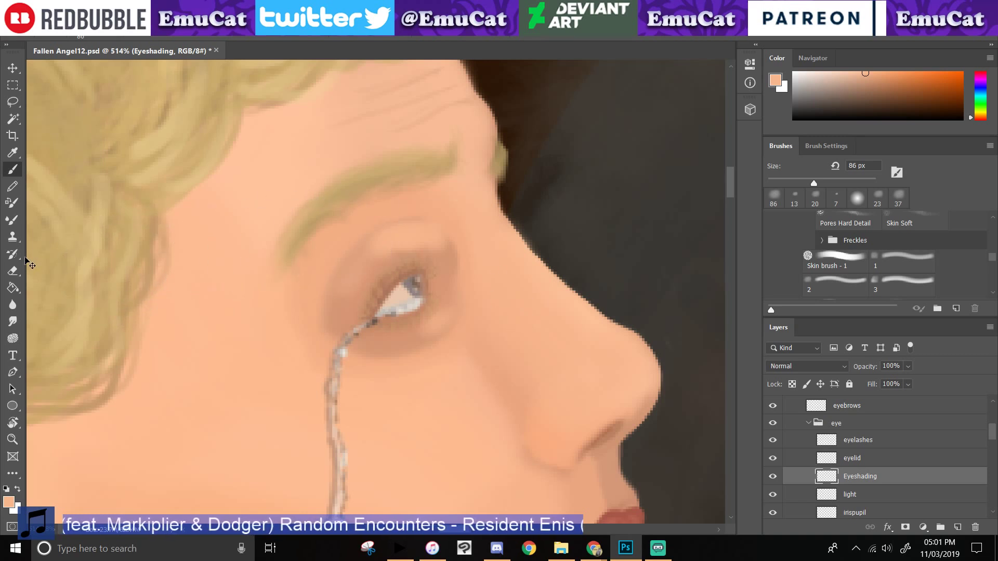
- Switch to the browser, send "Hey :)" in the group stream's chat, and return to Photoshop
{"action": "type", "text": "Hey :)"}
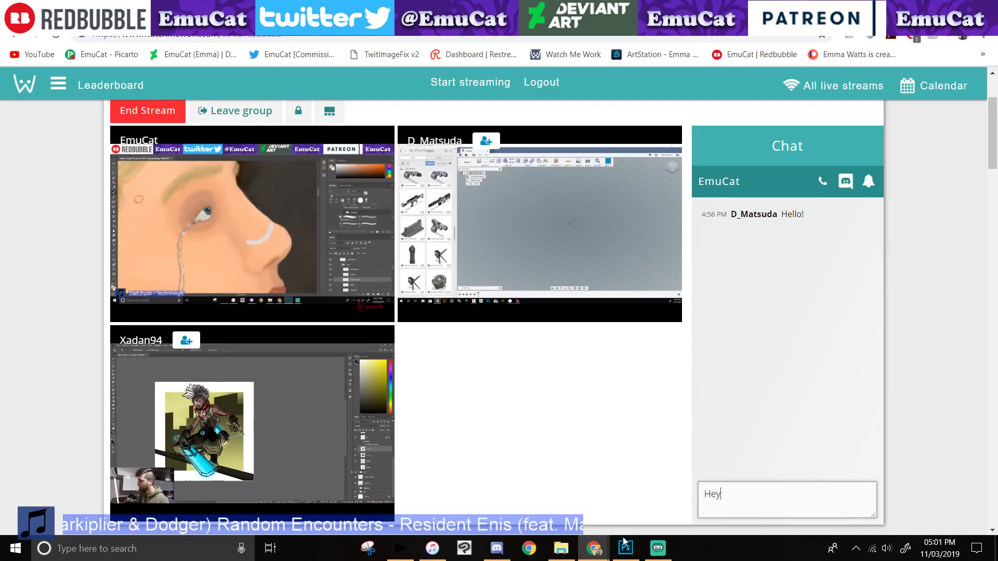
{"action": "key", "text": "Return"}
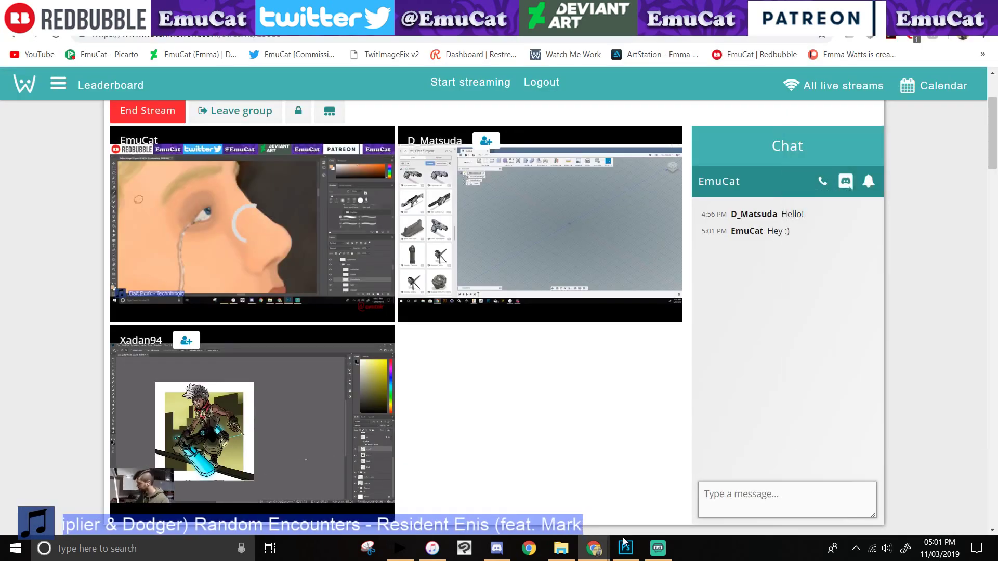
{"action": "left_click", "coordinate": [626, 548]}
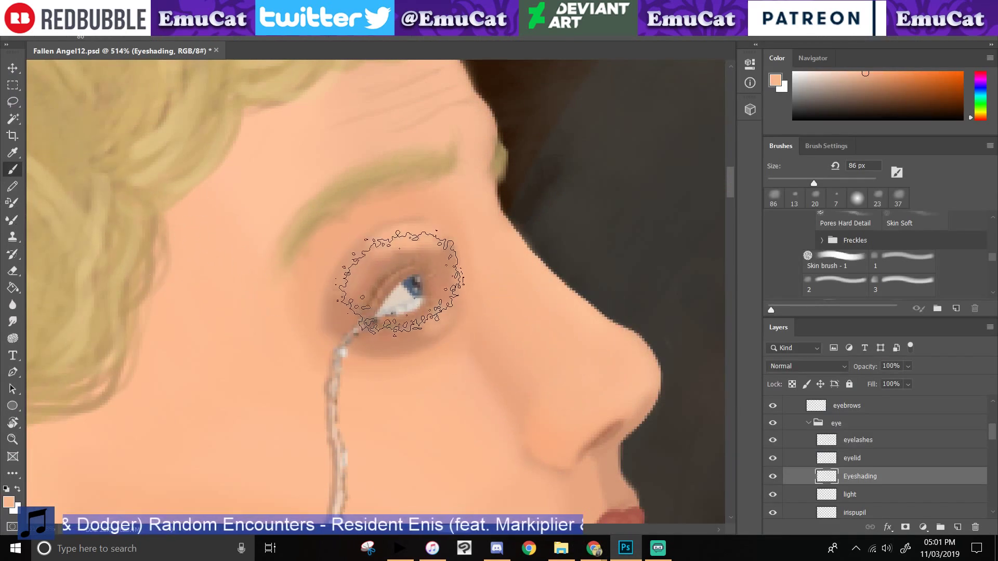
- Erase the peach haze covering the eyeball with the 29 px eraser and blend the surrounding shading with the 31 px brush
{"action": "left_click", "coordinate": [13, 270]}
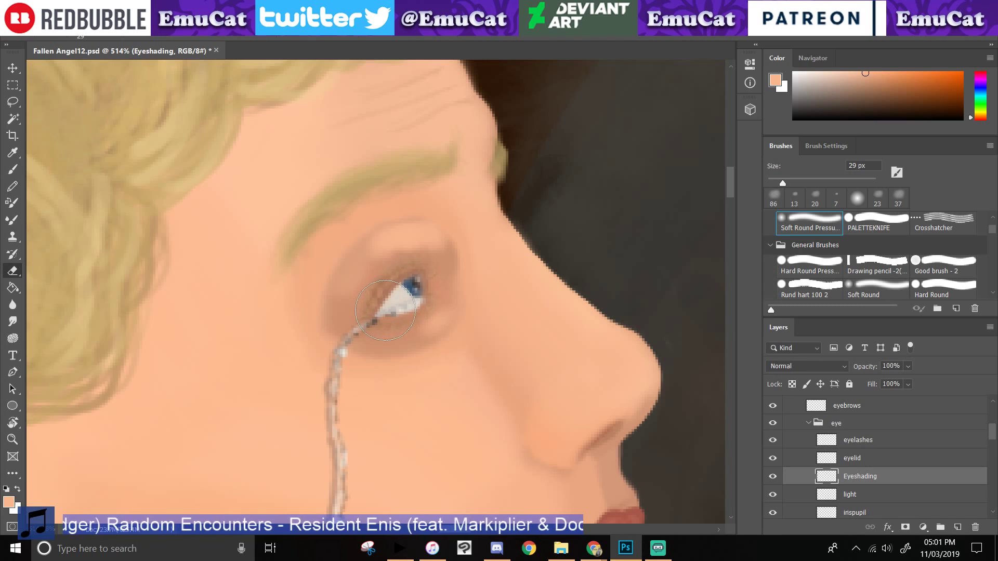
{"action": "key", "text": "b"}
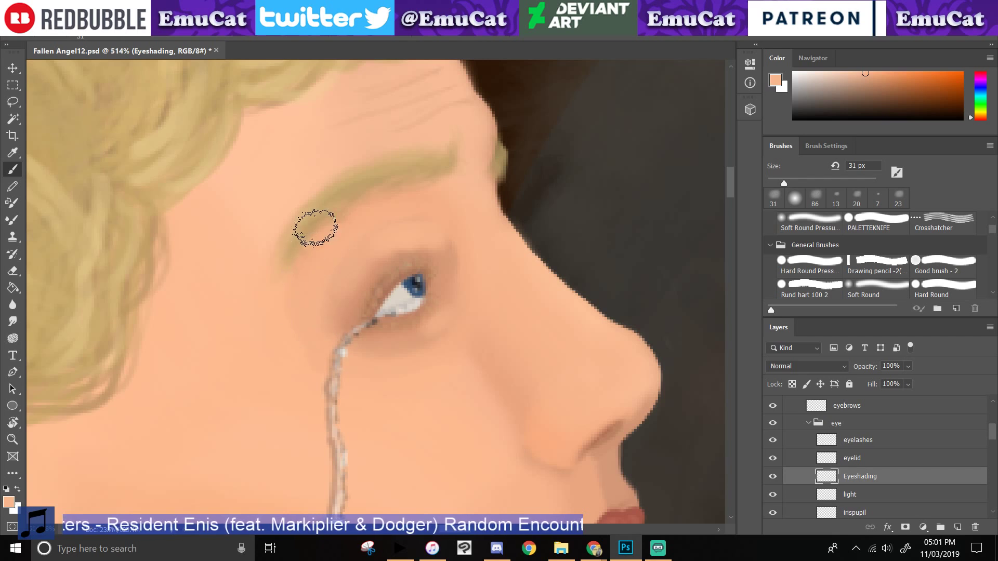
- Sample peach tones from between the brow and eyelid and blend out the outer edges of the eye shading at 19 px
{"action": "key", "text": "i"}
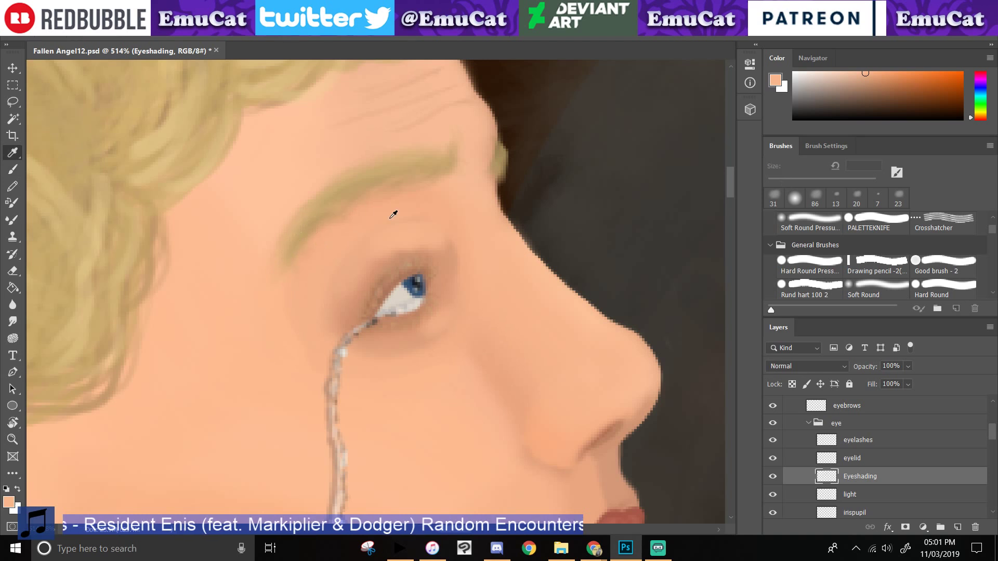
{"action": "left_click", "coordinate": [393, 214]}
{"action": "key", "text": "b"}
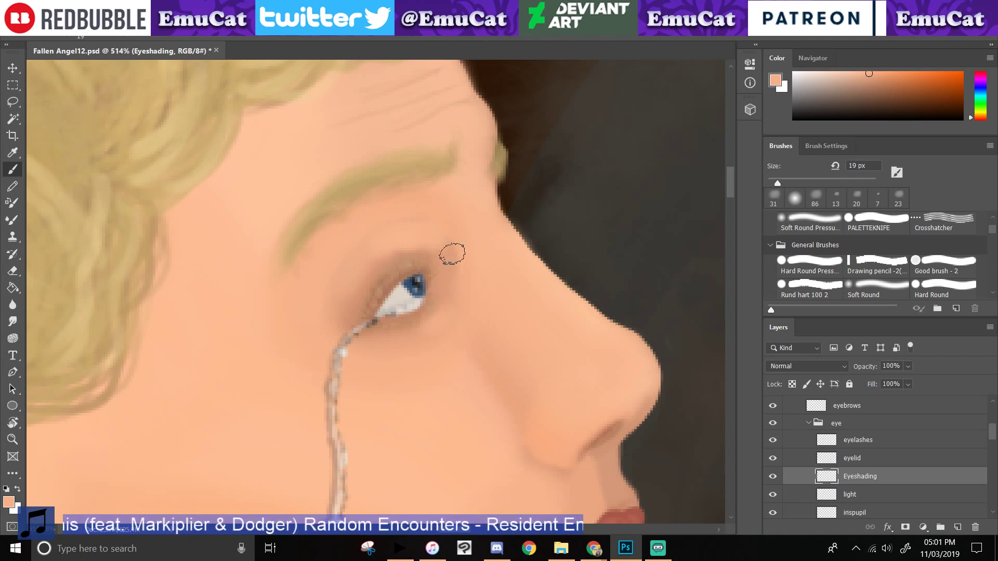
{"action": "left_click_drag", "start_coordinate": [437, 224], "coordinate": [462, 276]}
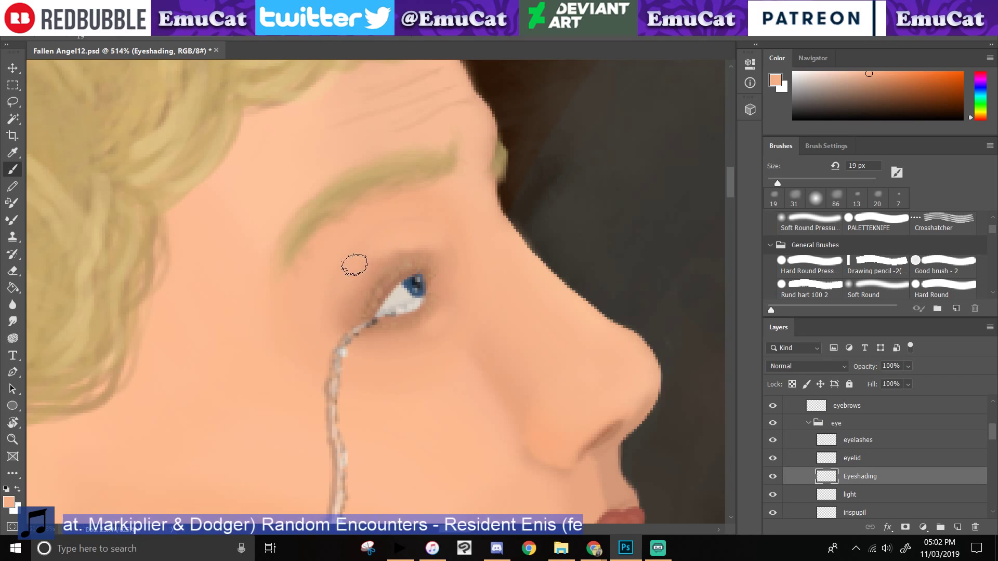
{"action": "left_click_drag", "start_coordinate": [354, 265], "coordinate": [343, 313]}
{"action": "left_click", "coordinate": [439, 240], "text": "alt"}
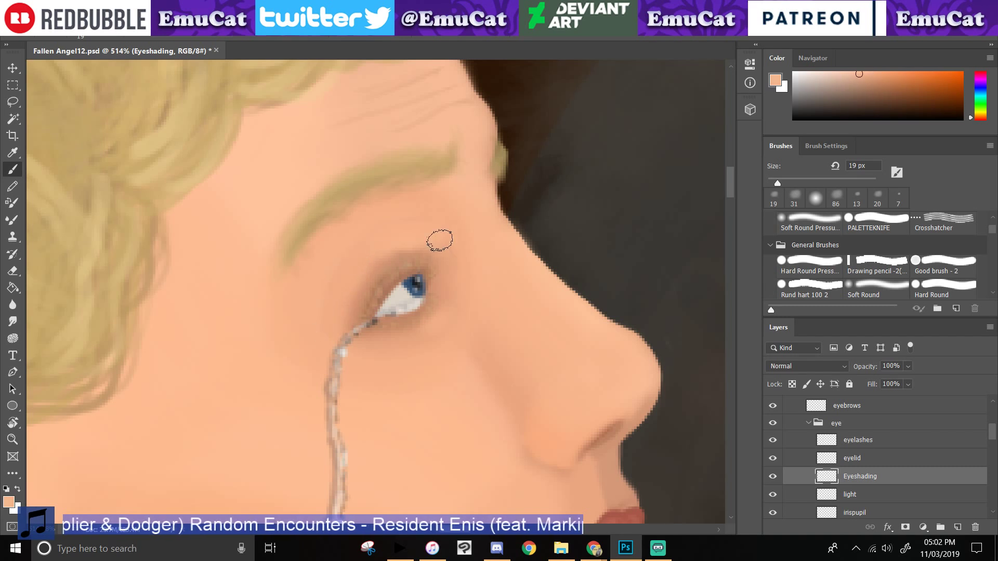
{"action": "left_click_drag", "start_coordinate": [438, 241], "coordinate": [357, 301]}
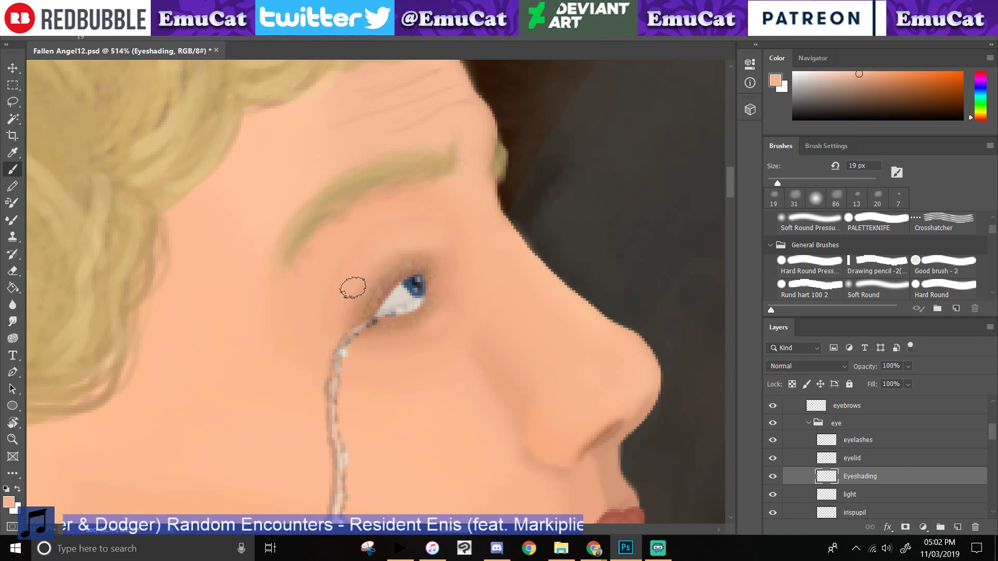
- Sample the brown at the upper lash line and softly deepen the shading along the upper eyelid at 19 px
{"action": "key", "text": "i"}
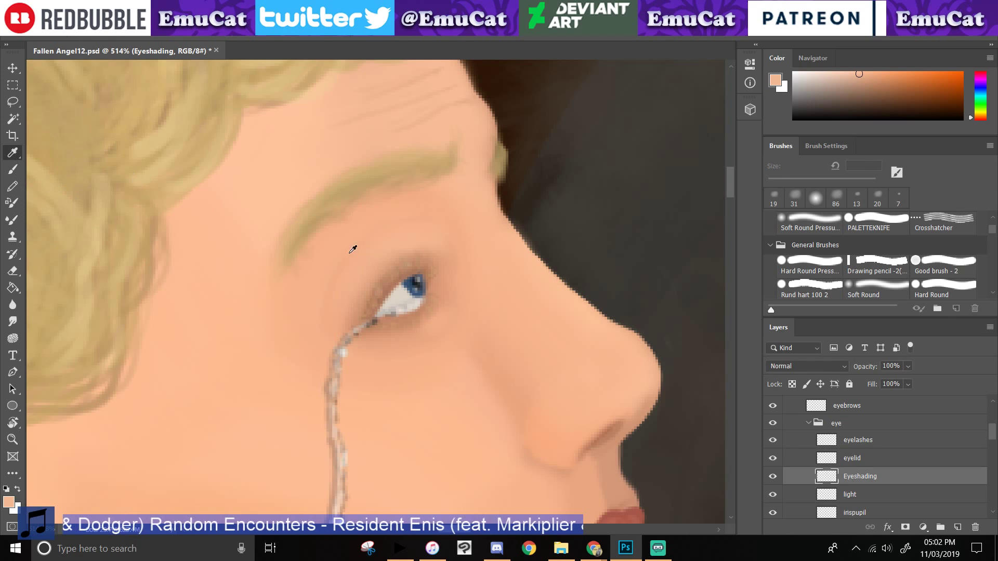
{"action": "left_click", "coordinate": [409, 257]}
{"action": "key", "text": "b"}
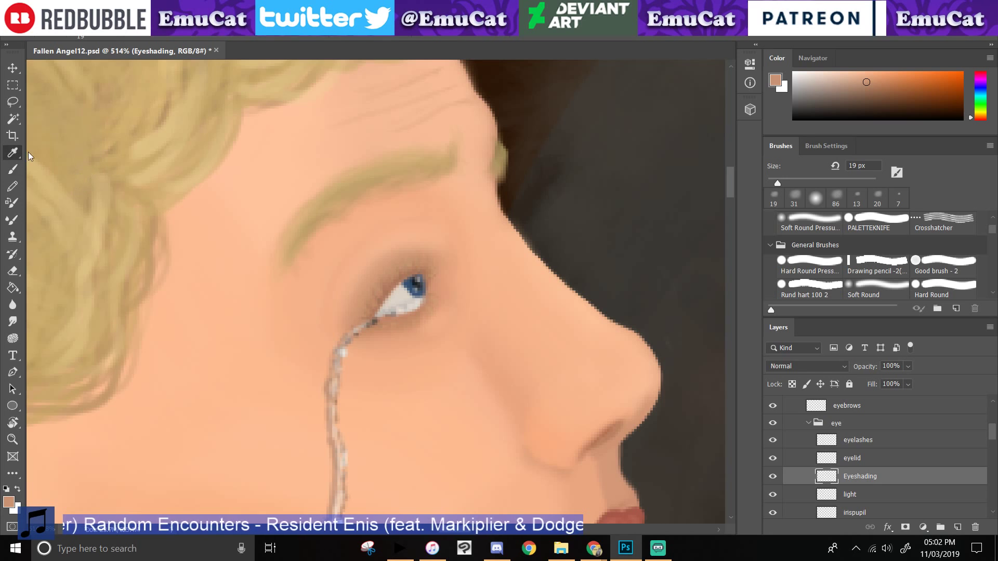
- Sample the peach skin beside the brow's outer end, shift it to a redder pink, and make the eyelid layer active for painting
{"action": "key", "text": "i"}
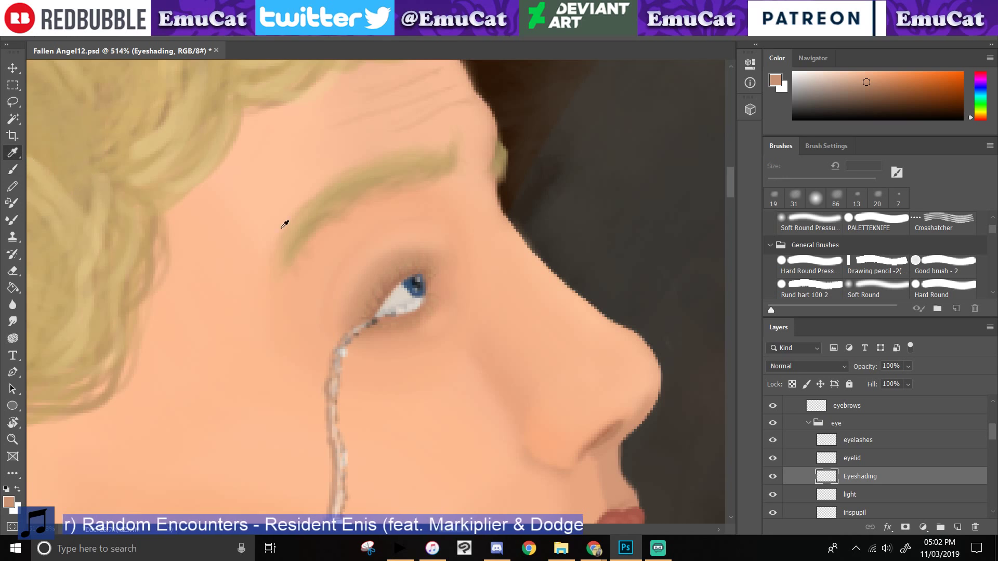
{"action": "left_click", "coordinate": [285, 224]}
{"action": "key", "text": "b"}
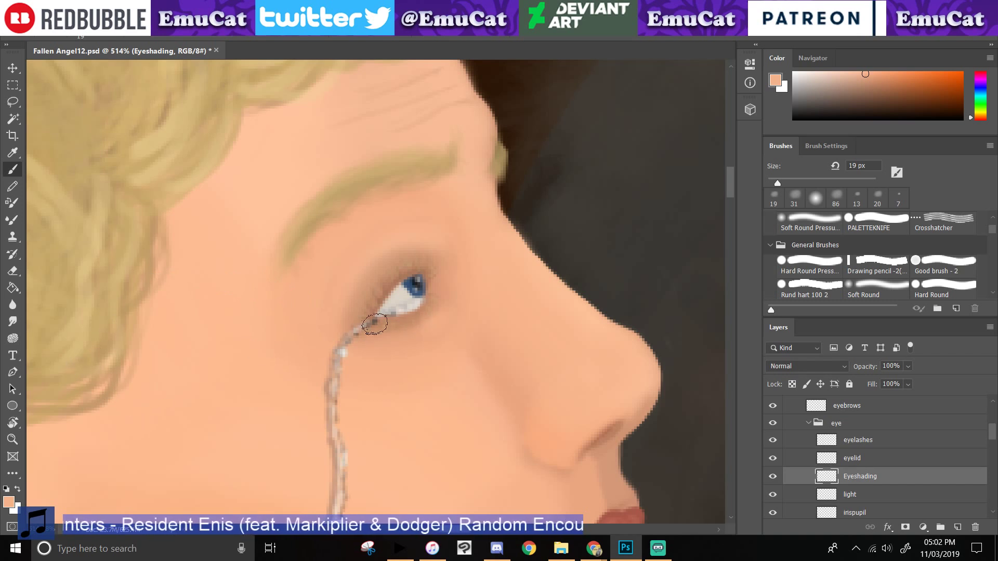
{"action": "left_click", "coordinate": [979, 119]}
{"action": "left_click", "coordinate": [872, 77]}
{"action": "key", "text": "z"}
{"action": "left_click_drag", "start_coordinate": [432, 354], "coordinate": [527, 376]}
{"action": "left_click", "coordinate": [863, 462]}
{"action": "key", "text": "b"}
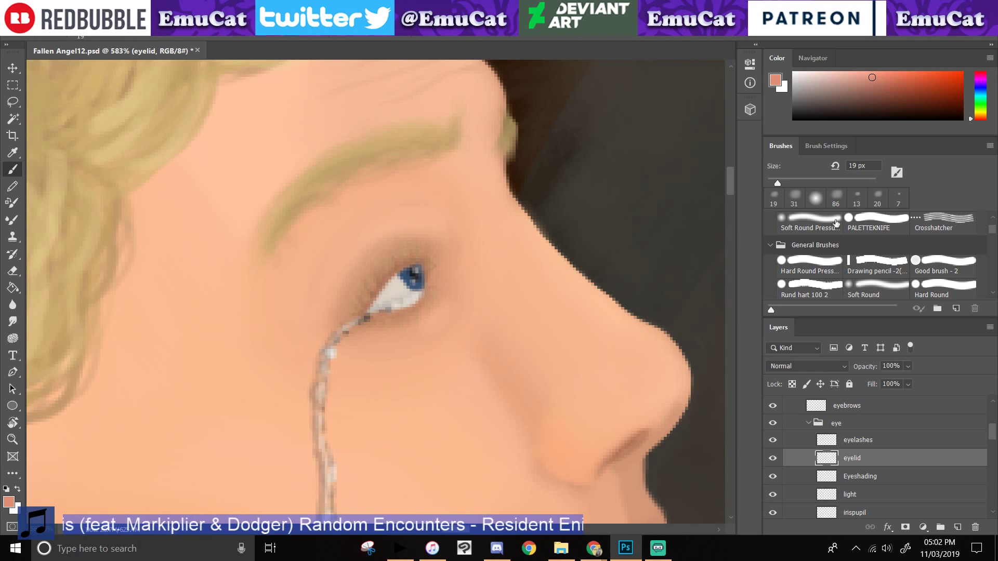
- Paint a thin pink rim around the eye's front corner and lower lid with the Hard Round Pressure brush at 7 px
{"action": "scroll", "coordinate": [979, 224], "scroll_direction": "up", "scroll_amount": 3}
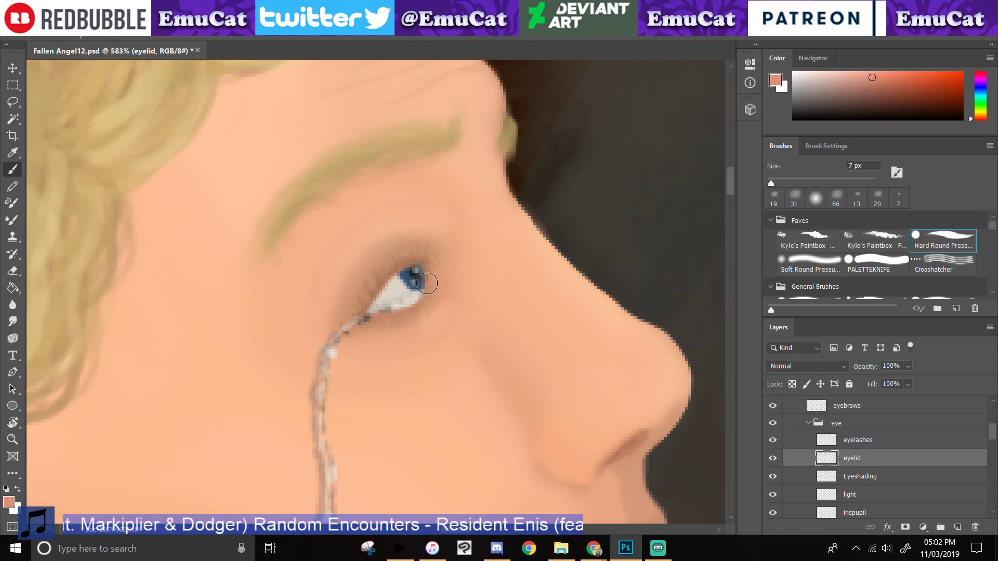
{"action": "left_click_drag", "start_coordinate": [427, 283], "coordinate": [429, 277]}
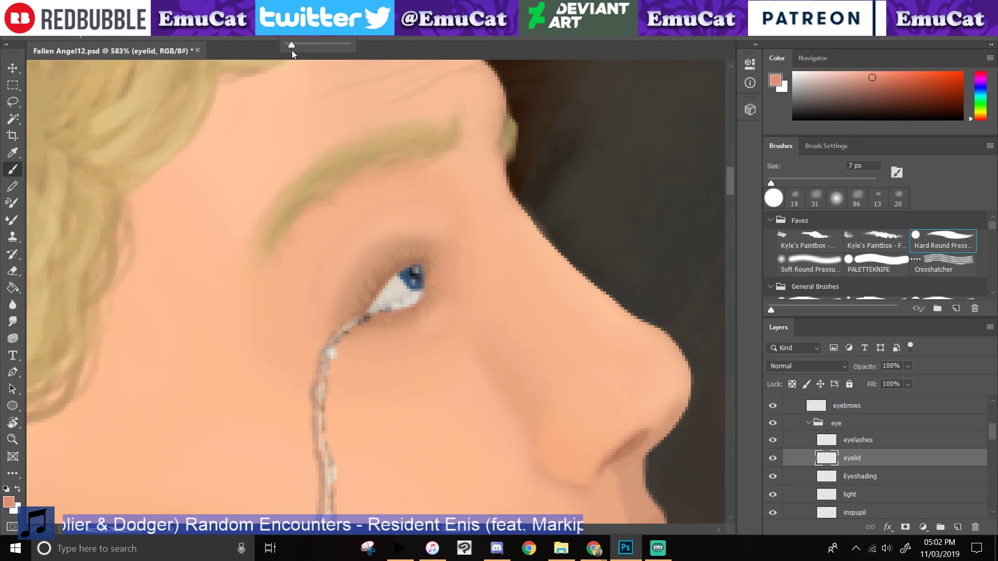
{"action": "left_click_drag", "start_coordinate": [431, 284], "coordinate": [431, 282]}
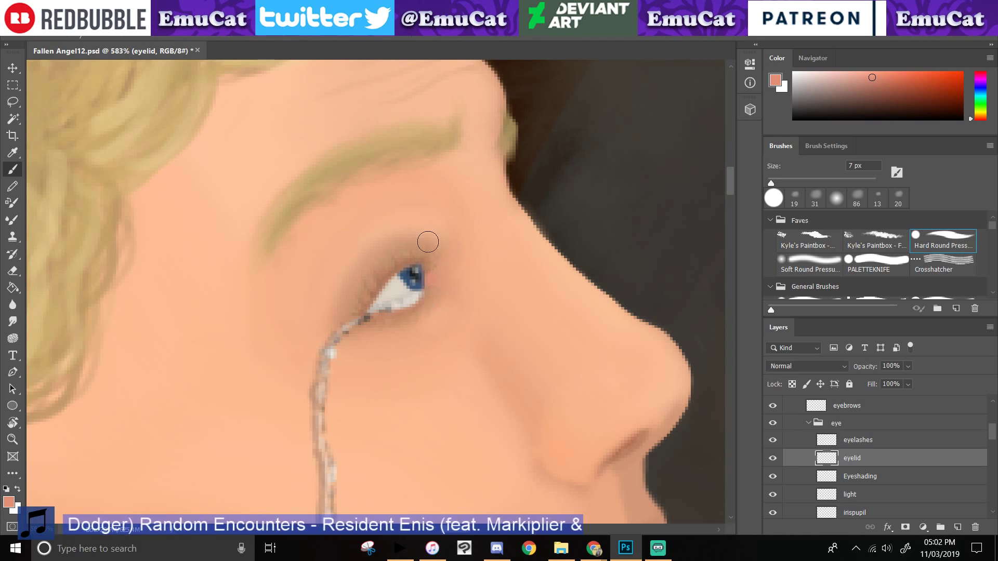
{"action": "key", "text": "ctrl+z"}
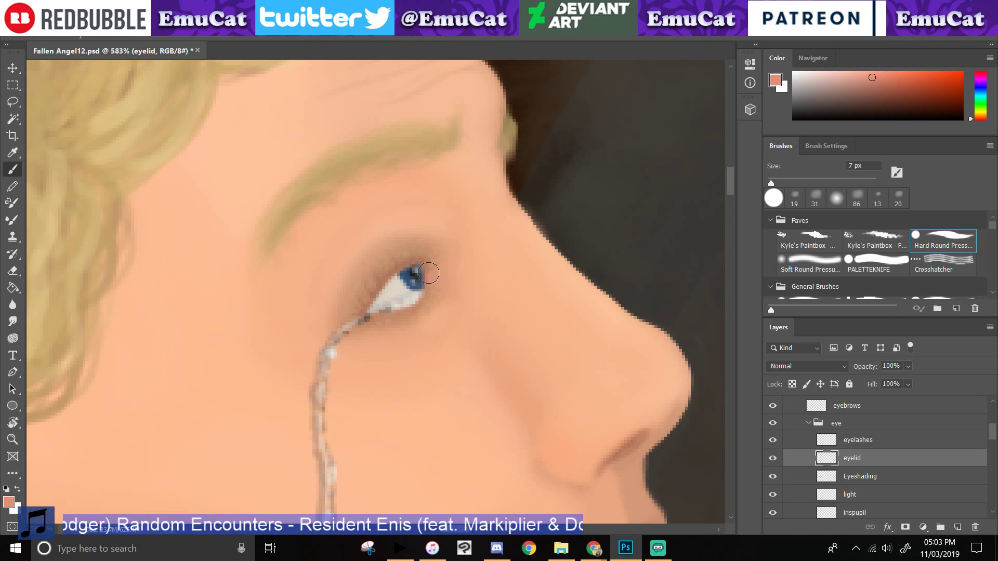
{"action": "mouse_move", "coordinate": [429, 280]}
{"action": "left_mouse_down"}
{"action": "mouse_move", "coordinate": [411, 312]}
{"action": "mouse_move", "coordinate": [365, 312]}
{"action": "left_mouse_up"}
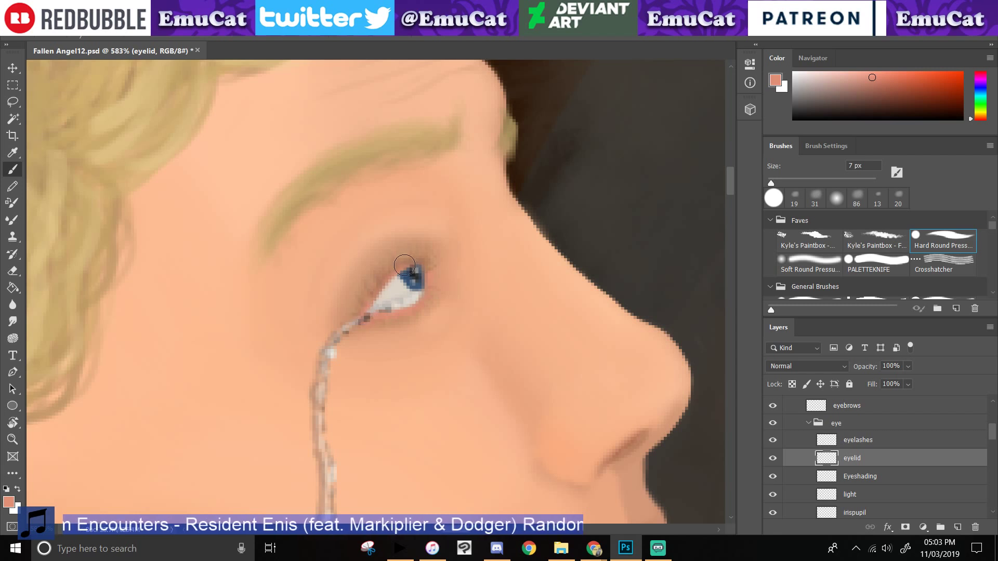
- Darken the pink slightly and deepen the rims along the lower and upper eyelids at 7 px
{"action": "left_click", "coordinate": [872, 83]}
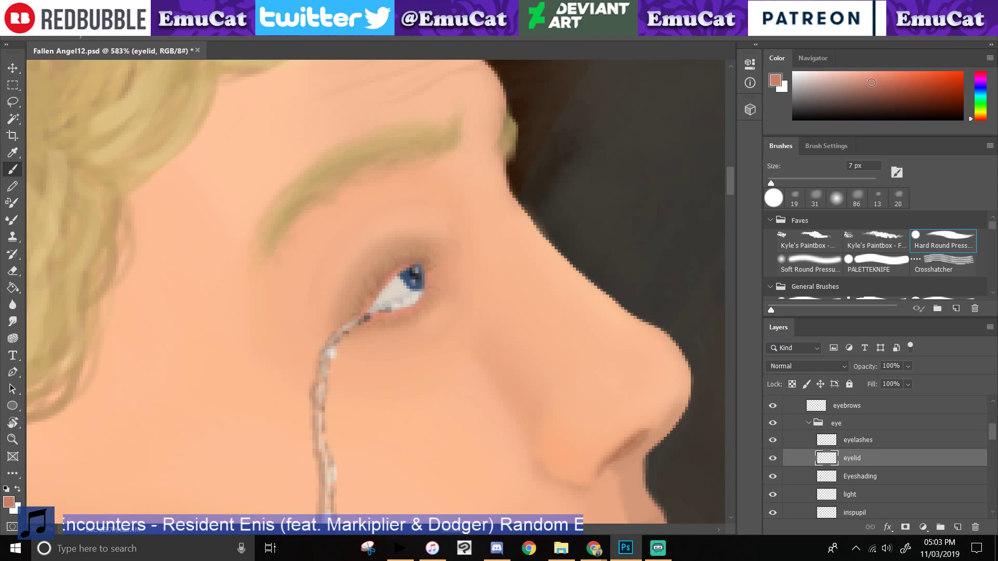
{"action": "left_click_drag", "start_coordinate": [410, 307], "coordinate": [374, 314]}
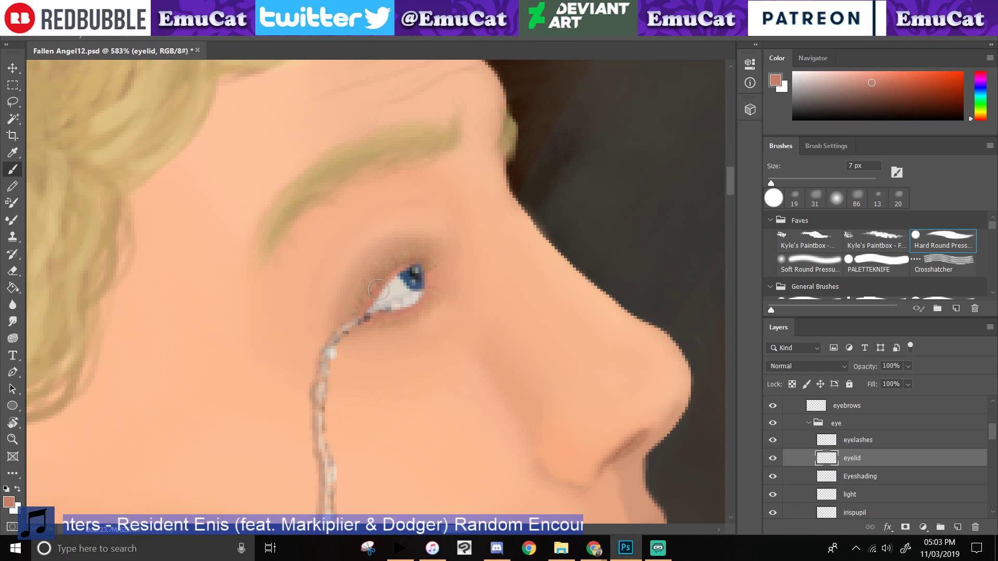
{"action": "left_click_drag", "start_coordinate": [395, 272], "coordinate": [417, 266]}
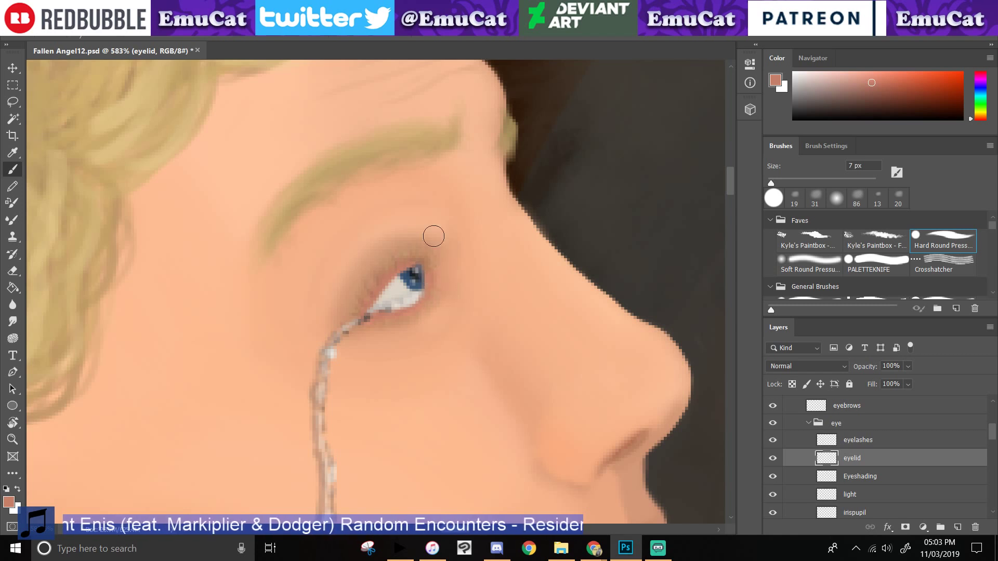
- Erase the excess pink at the iris with the 14 px soft eraser and repaint the upper lid rim at 7 px
{"action": "key", "text": "z"}
{"action": "left_click_drag", "start_coordinate": [163, 439], "coordinate": [277, 260]}
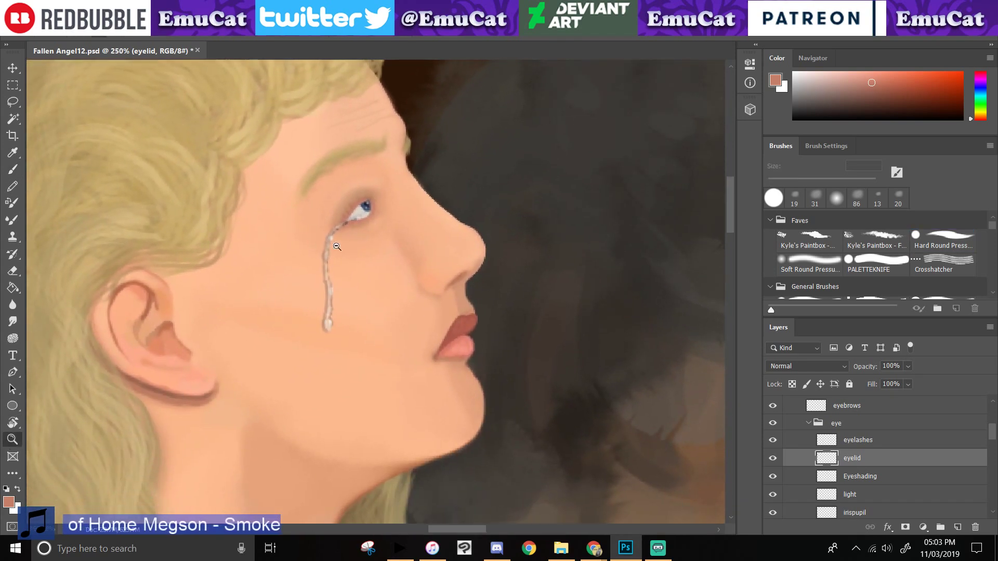
{"action": "scroll", "coordinate": [417, 223], "scroll_direction": "up", "scroll_amount": 4}
{"action": "scroll", "coordinate": [427, 274], "scroll_direction": "down", "scroll_amount": 2}
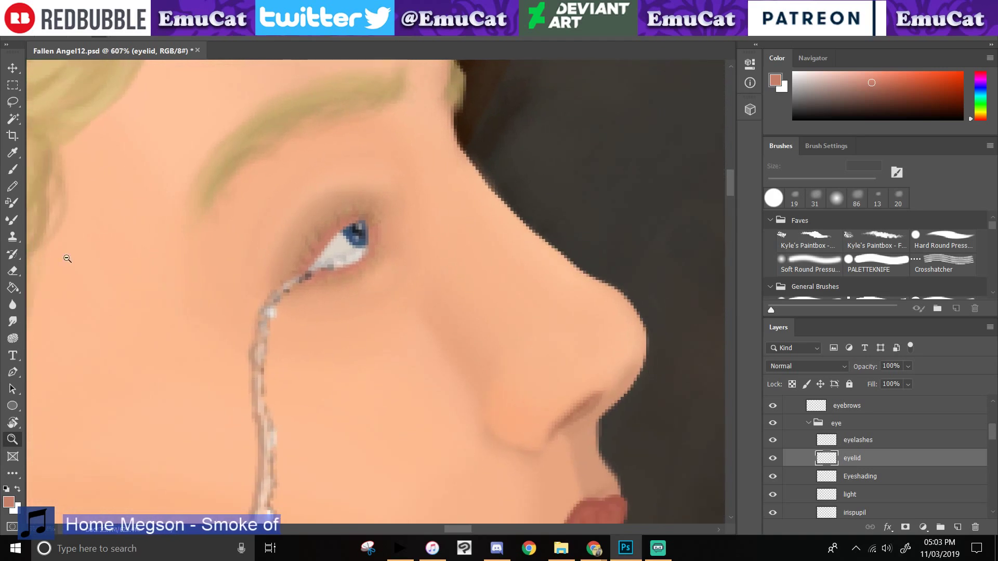
{"action": "key", "text": "e"}
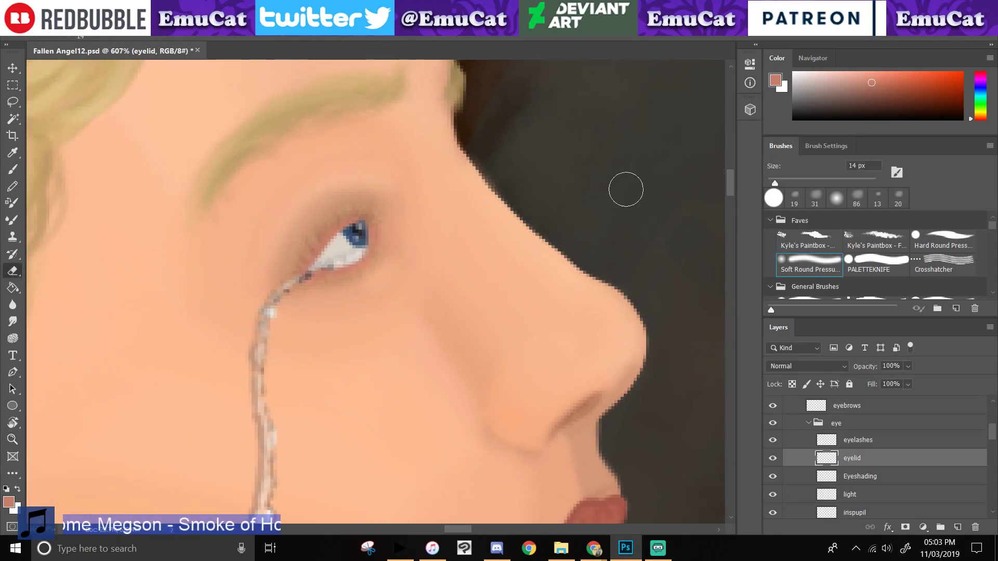
{"action": "left_click_drag", "start_coordinate": [355, 228], "coordinate": [347, 231]}
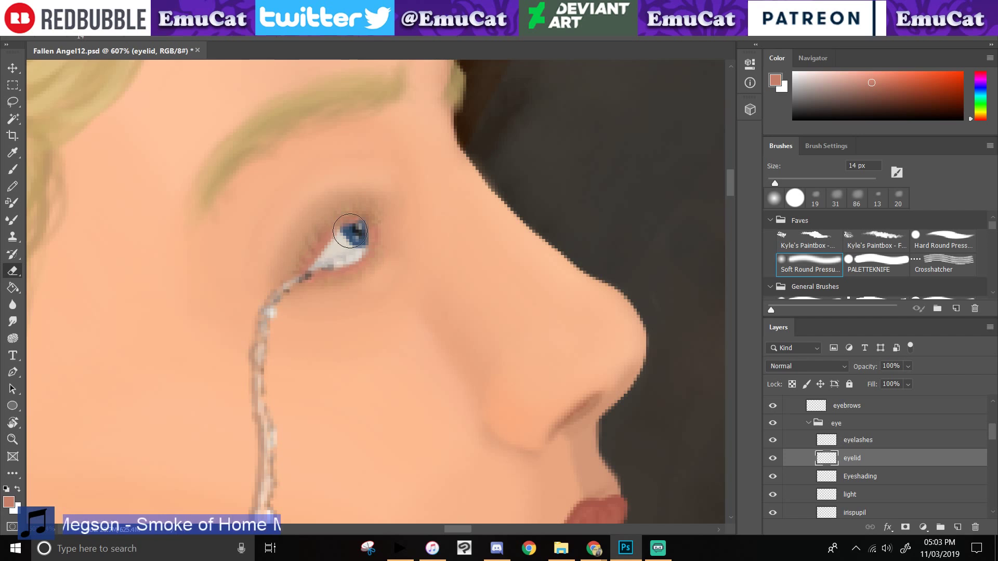
{"action": "key", "text": "b"}
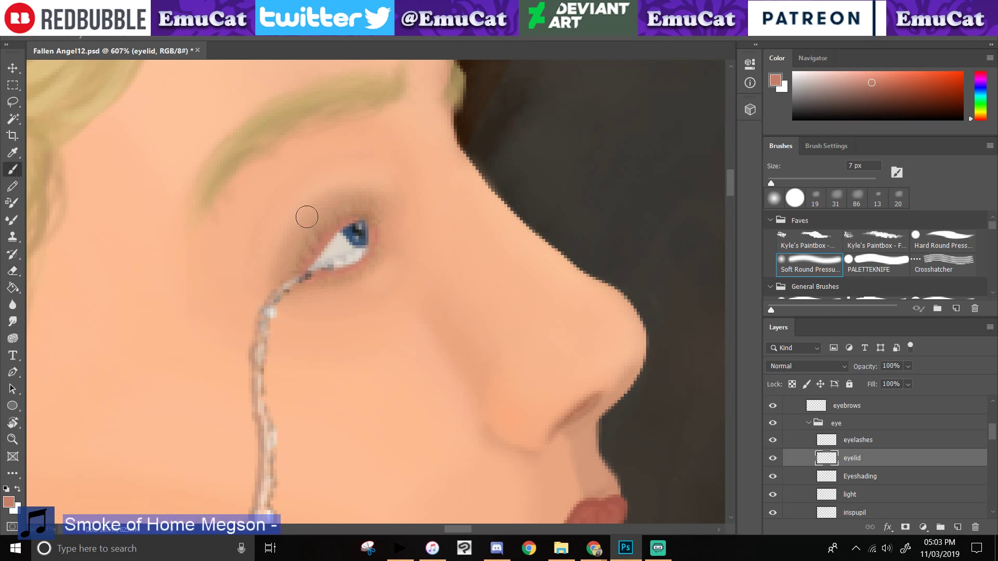
{"action": "left_click_drag", "start_coordinate": [365, 215], "coordinate": [333, 236]}
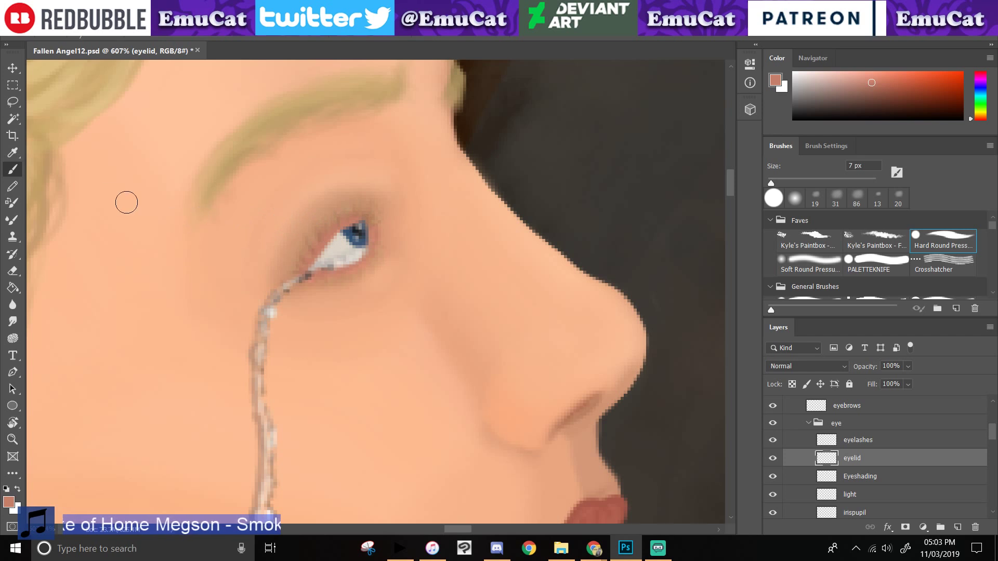
- Sample a warmer brownish peach for the eyelid and save the painting
{"action": "left_click", "coordinate": [12, 152]}
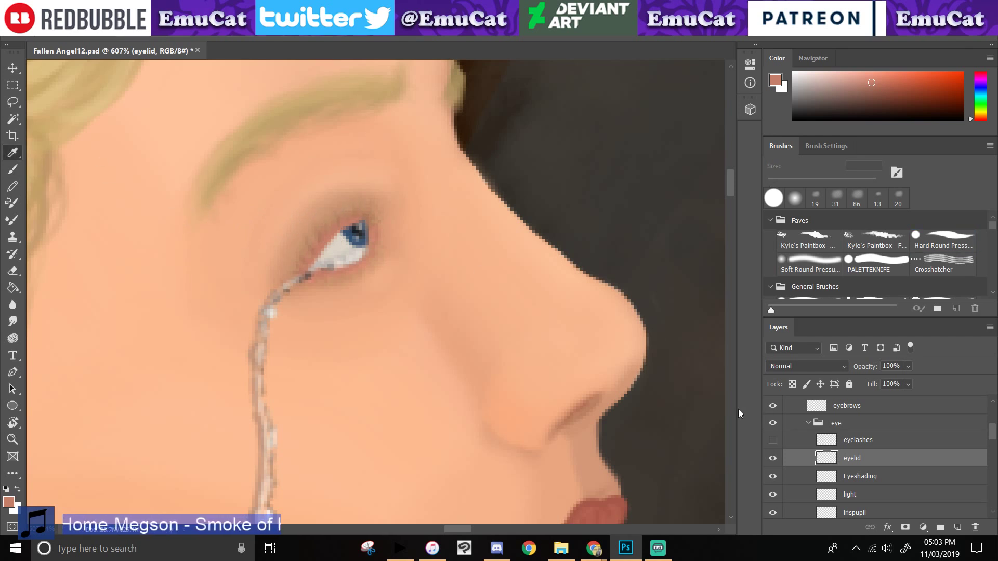
{"action": "left_click", "coordinate": [657, 361], "text": "alt"}
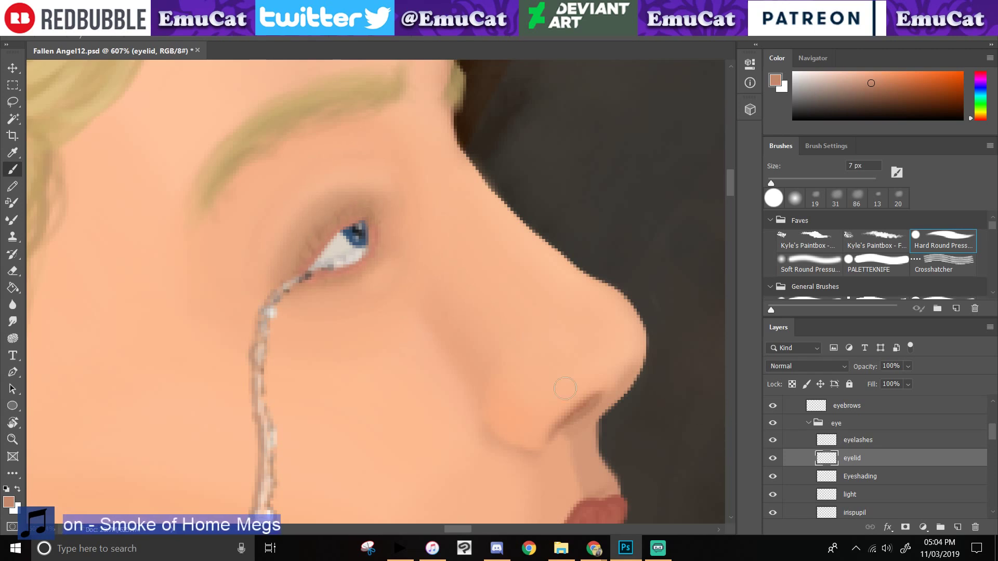
{"action": "left_click", "coordinate": [10, 442]}
{"action": "left_click_drag", "start_coordinate": [227, 428], "coordinate": [128, 420]}
{"action": "left_click_drag", "start_coordinate": [195, 427], "coordinate": [233, 300]}
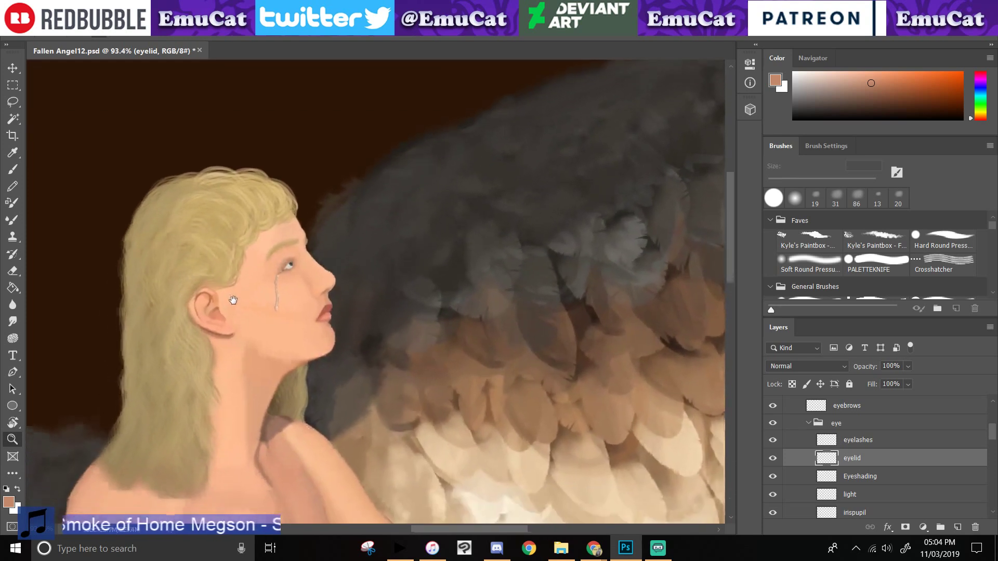
{"action": "key", "text": "ctrl+s"}
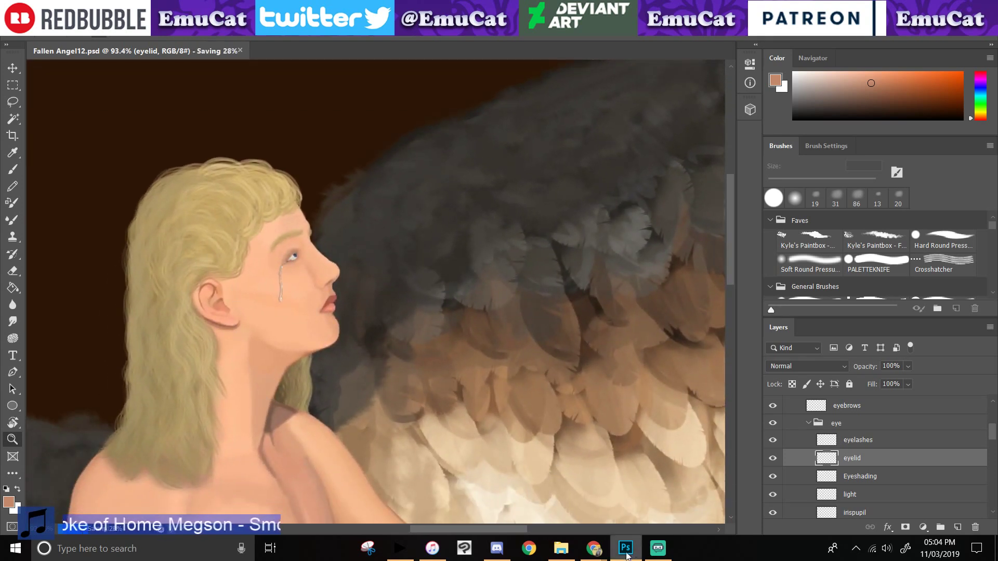
- Check the group stream's chat in the browser, return to Photoshop and review the whole painting
{"action": "left_click", "coordinate": [626, 551]}
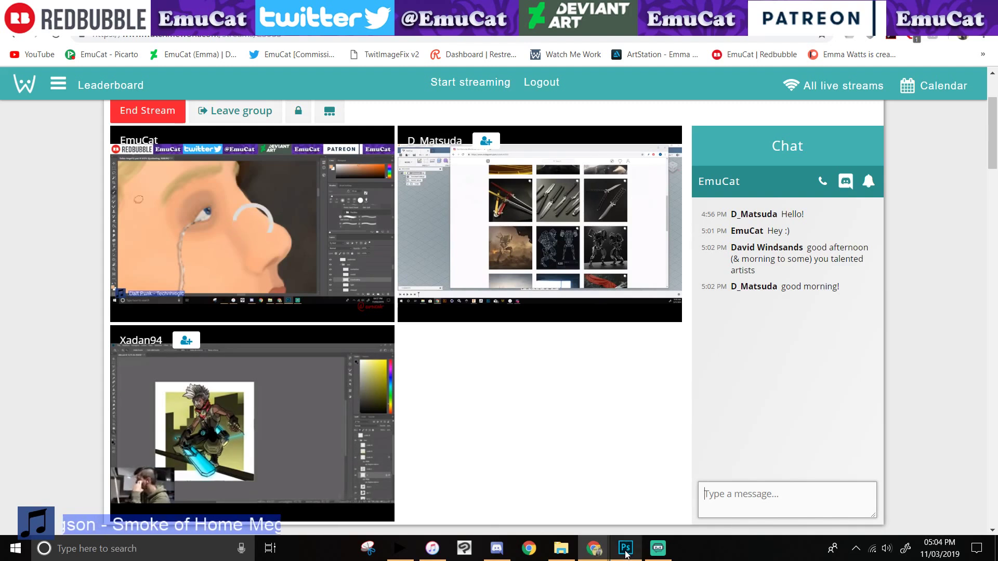
{"action": "mouse_move", "coordinate": [625, 553]}
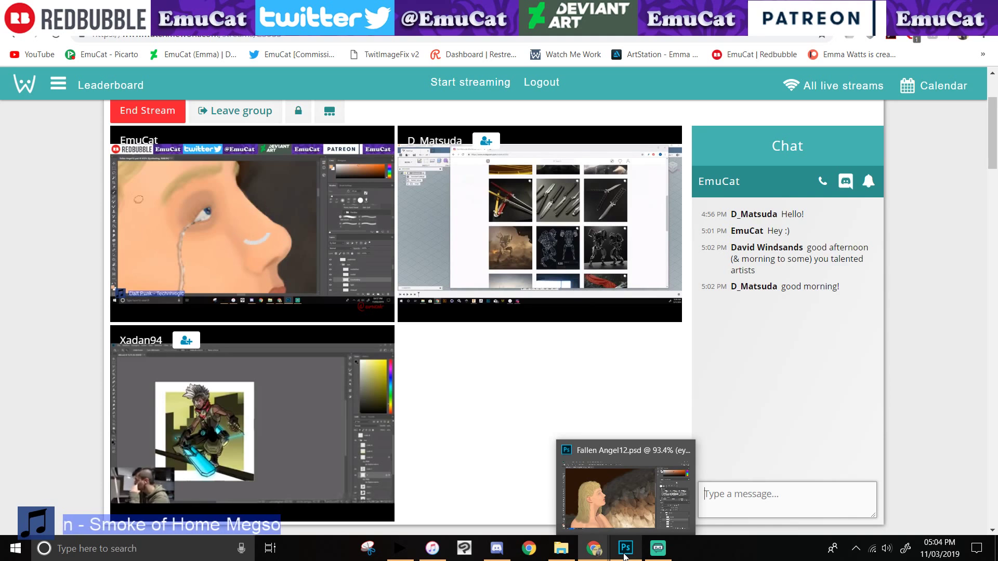
{"action": "left_click", "coordinate": [627, 549]}
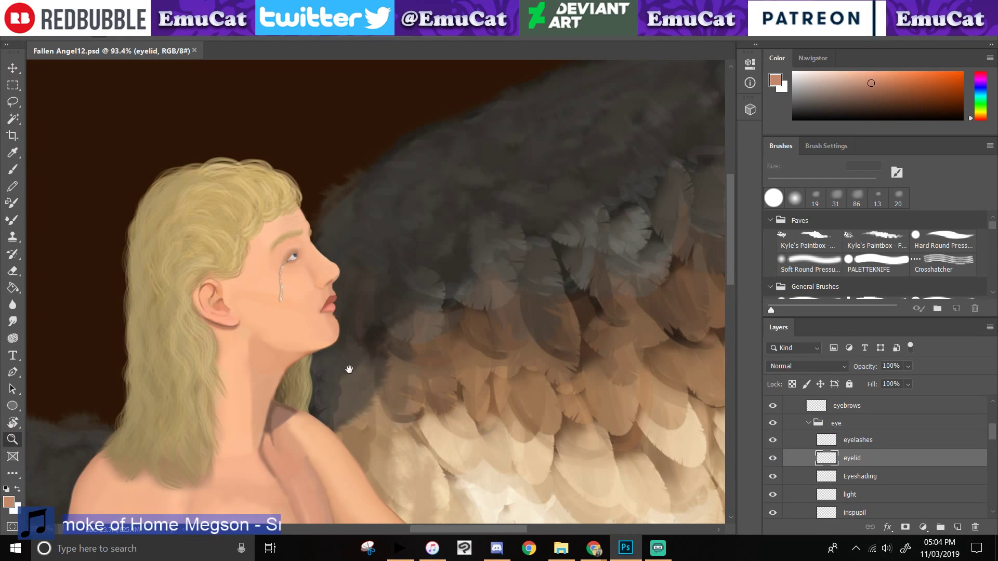
{"action": "key", "text": "ctrl+0"}
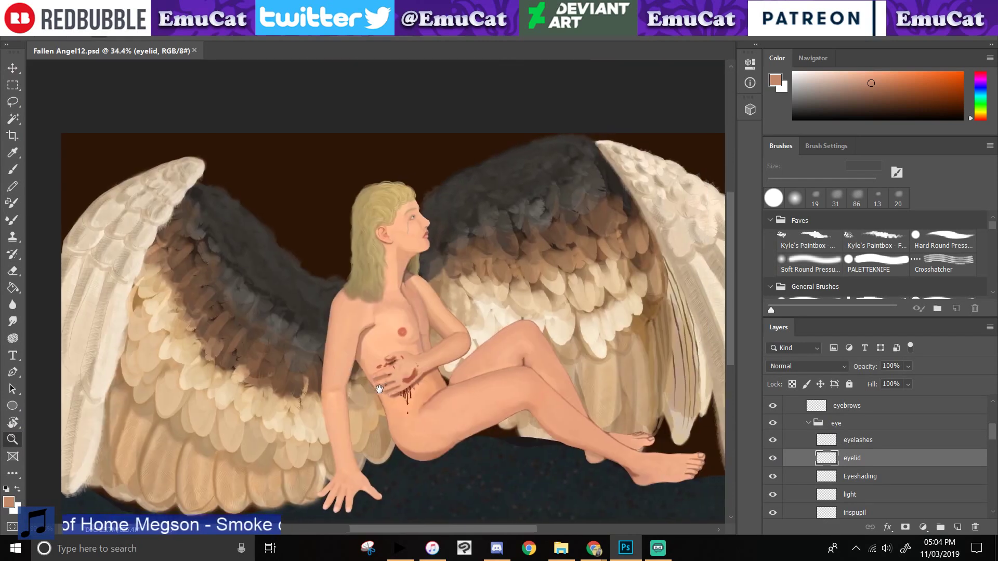
- Switch to the browser, send "Thank-you, you too! :)" in the group stream's chat, and return to Photoshop
{"action": "left_click", "coordinate": [628, 545]}
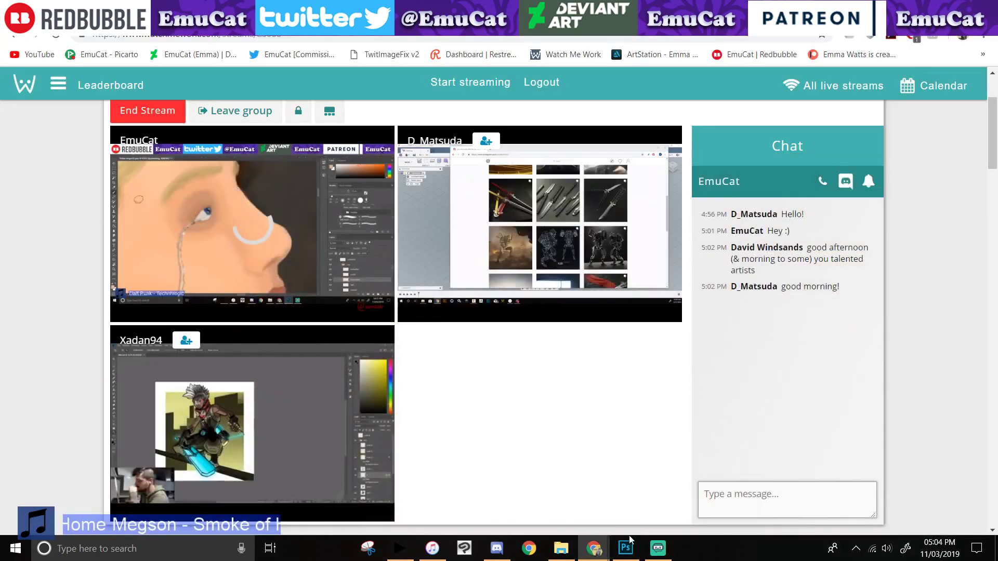
{"action": "type", "text": "Thank"}
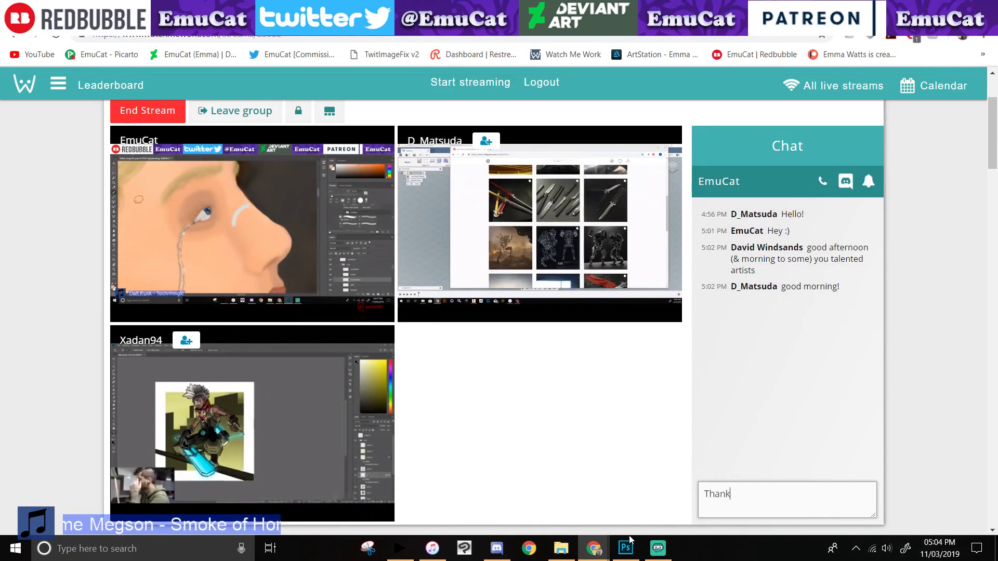
{"action": "type", "text": "-yo"}
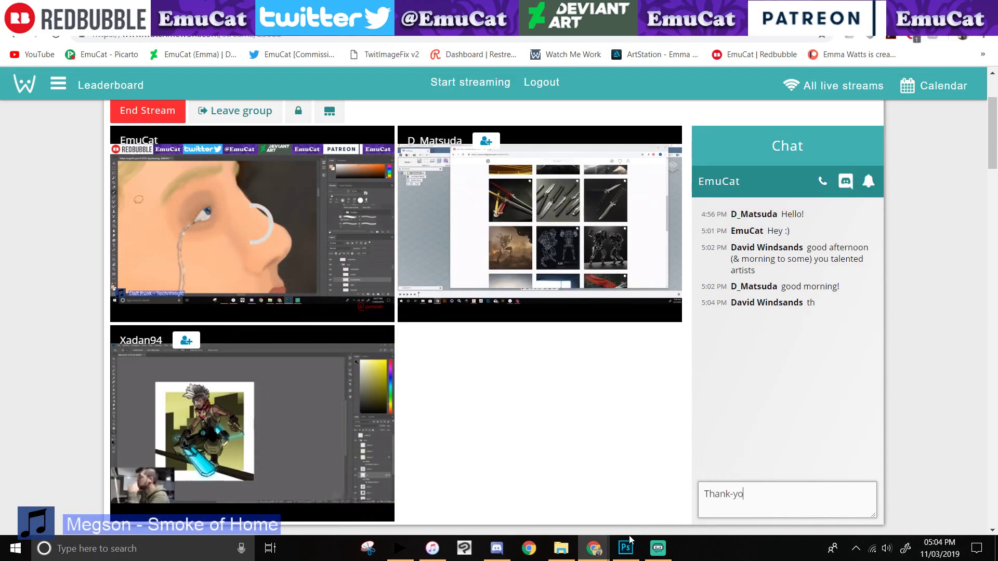
{"action": "type", "text": "u, you"}
{"action": "type", "text": "too! :)"}
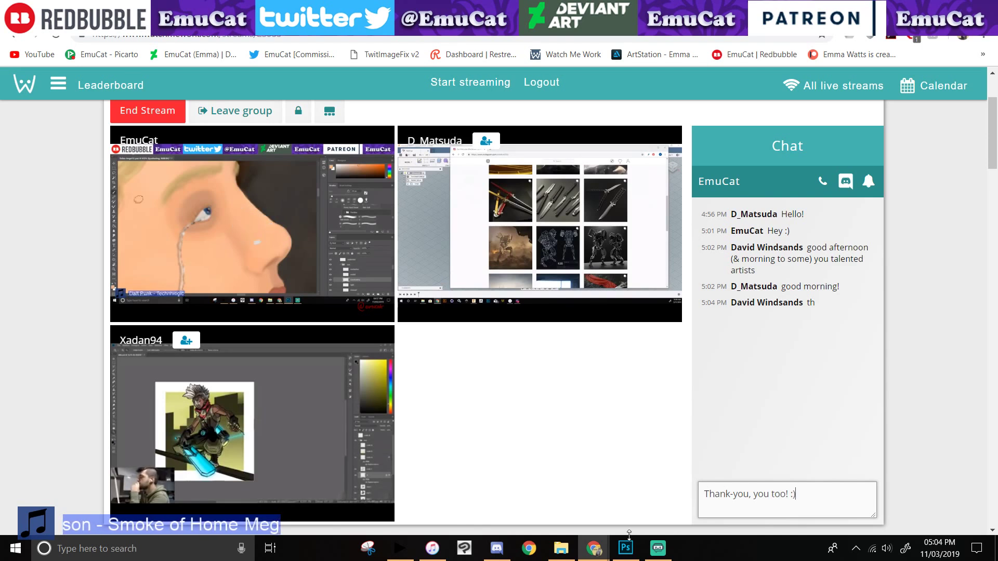
{"action": "key", "text": "Return"}
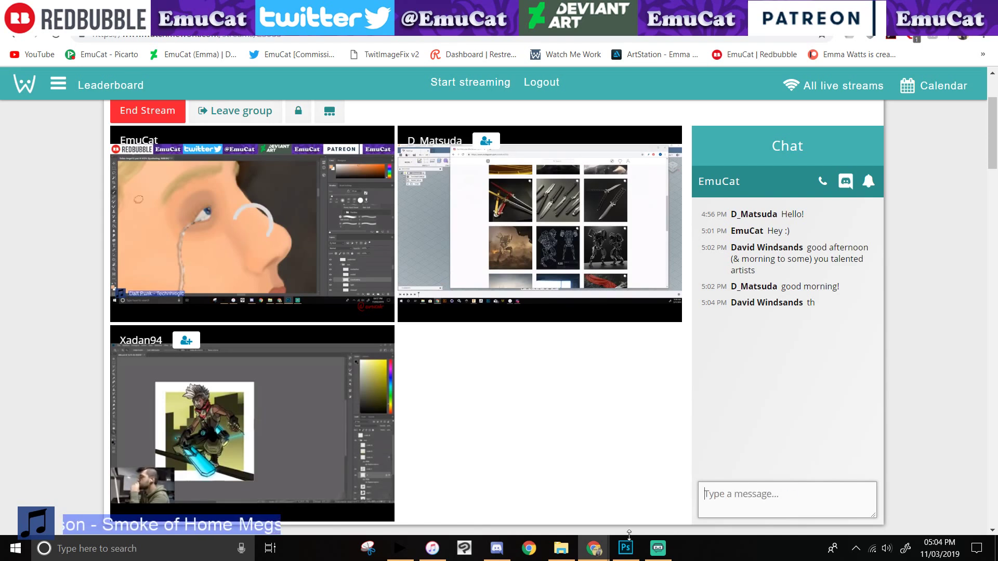
{"action": "left_click", "coordinate": [626, 548]}
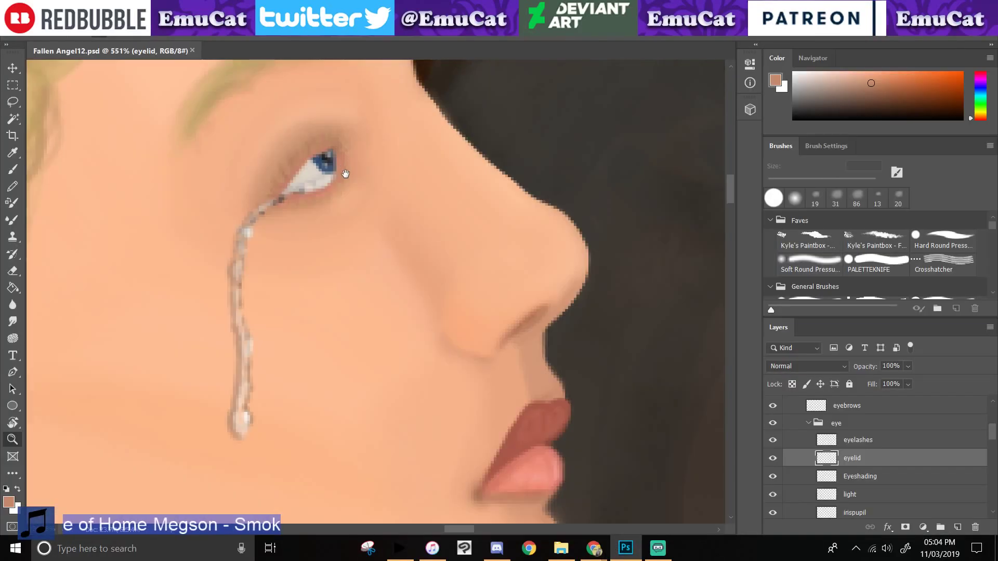
- Erase the eyelid paint overlapping the upper edge of the iris with the 7 px soft round eraser
{"action": "left_click", "coordinate": [247, 207], "text": "alt"}
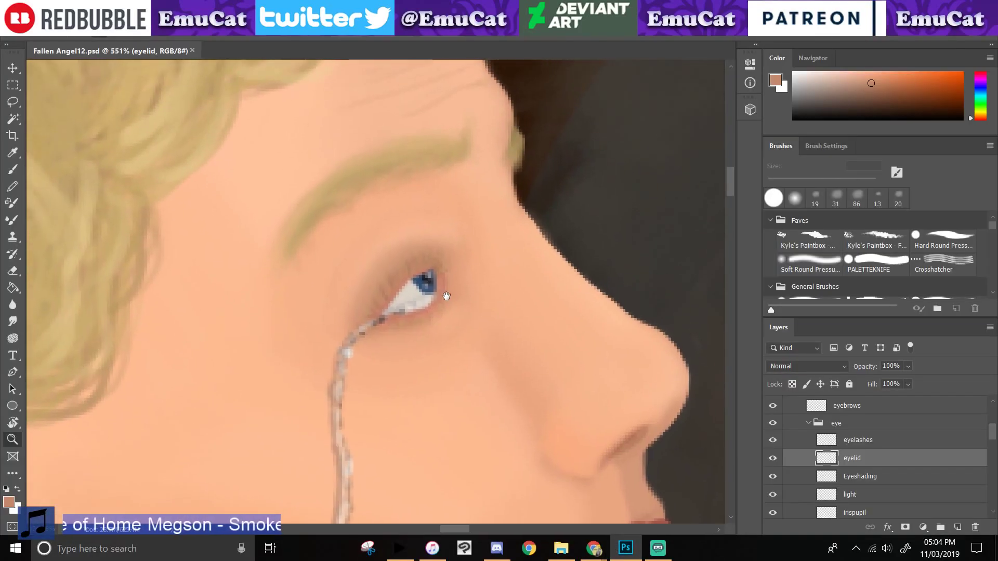
{"action": "key", "text": "i"}
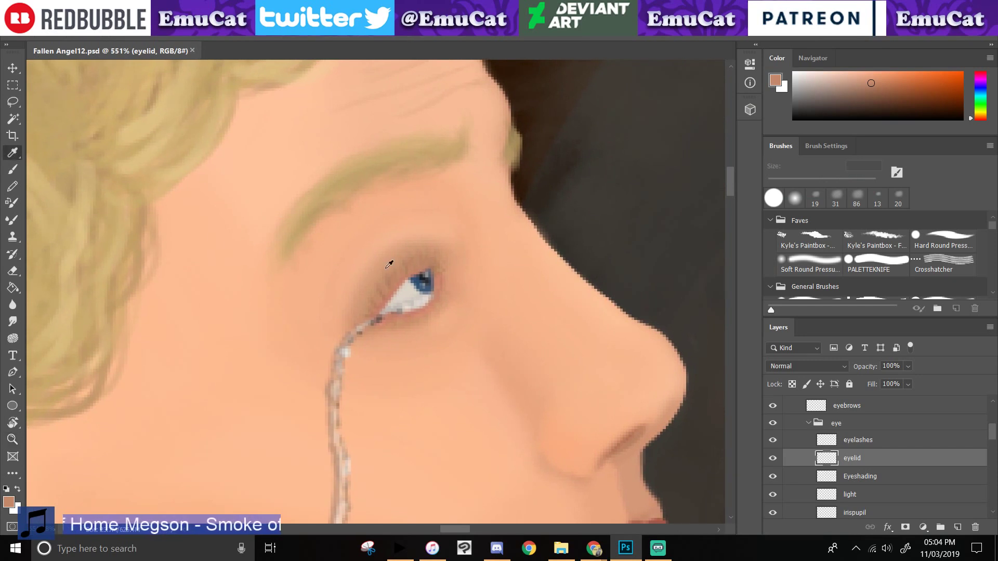
{"action": "key", "text": "b"}
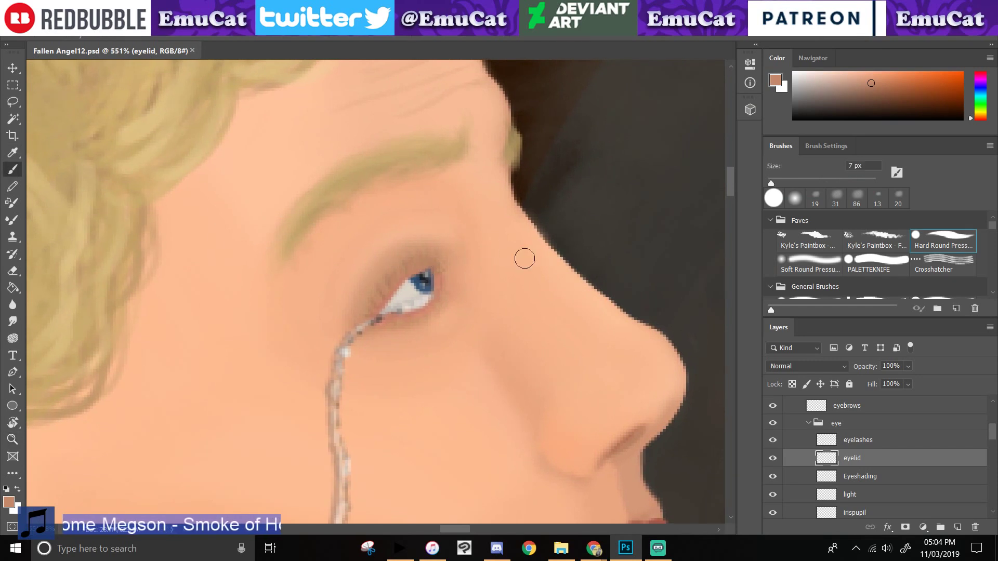
{"action": "left_click", "coordinate": [13, 271]}
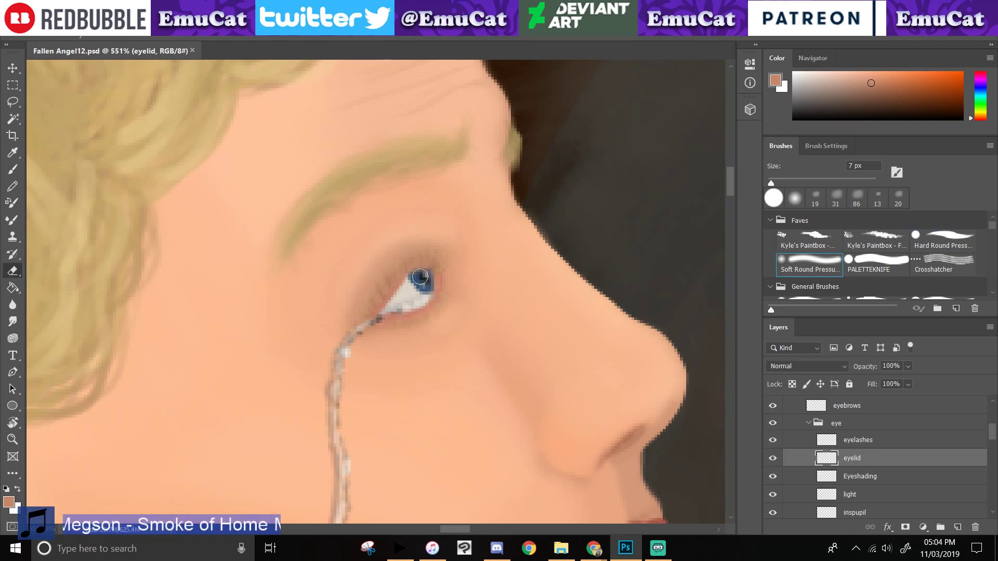
{"action": "left_click", "coordinate": [420, 277]}
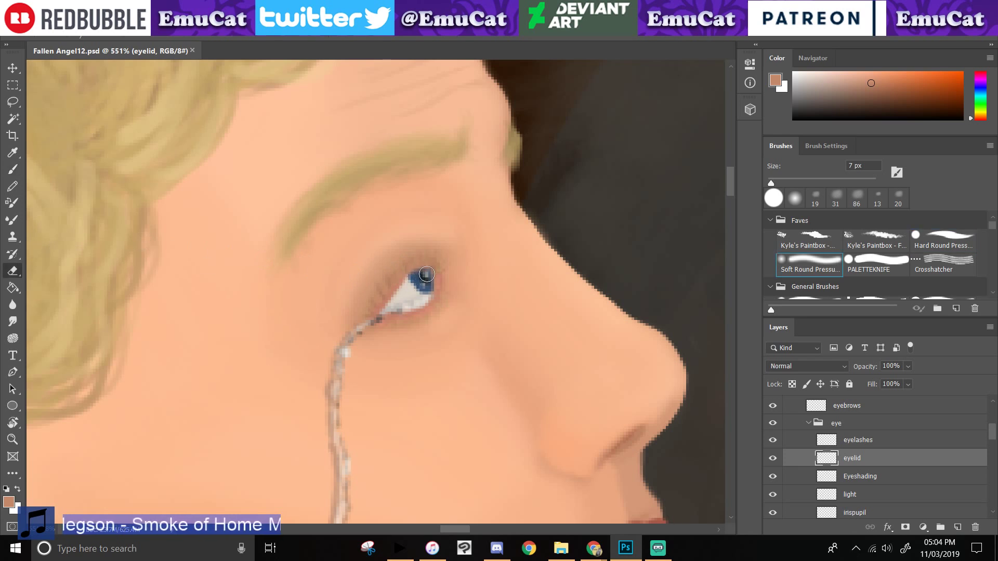
- Sample a dark brown from the upper lid with the 7 px hard round brush and undo the last eyelid strokes
{"action": "left_click", "coordinate": [14, 171]}
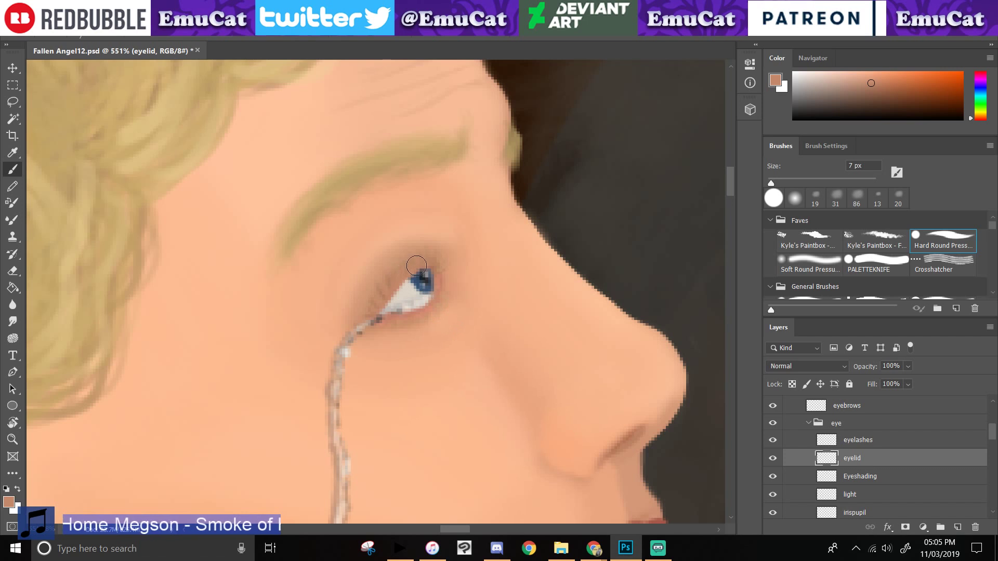
{"action": "key", "text": "ctrl"}
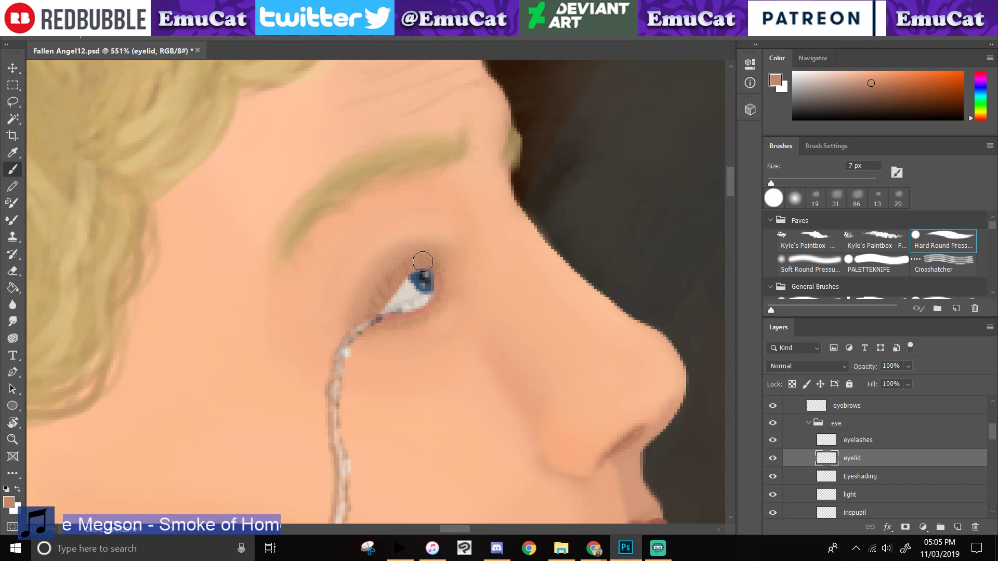
{"action": "left_click", "coordinate": [423, 263], "text": "alt"}
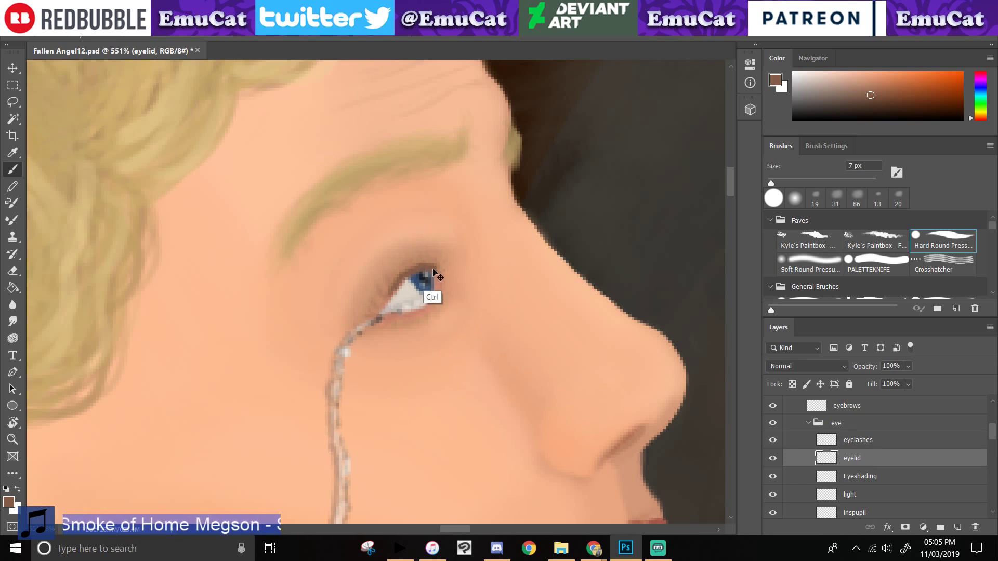
{"action": "key", "text": "ctrl+z"}
{"action": "key", "text": "ctrl+z"}
{"action": "key", "text": "ctrl+z"}
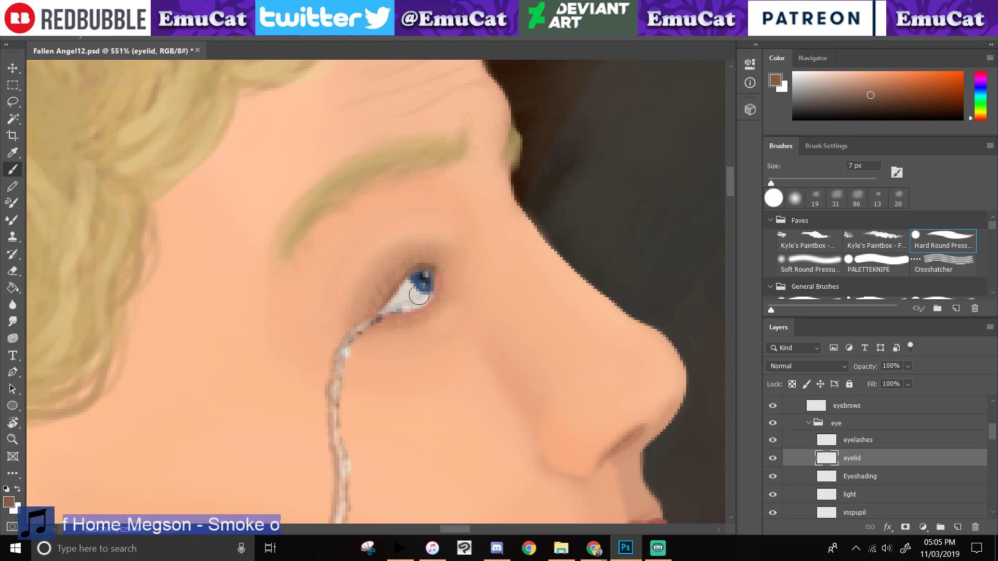
- Touch up the front edge of the eye beside the iris in dark brown and save the painting
{"action": "left_click_drag", "start_coordinate": [438, 275], "coordinate": [438, 292]}
{"action": "key", "text": "ctrl"}
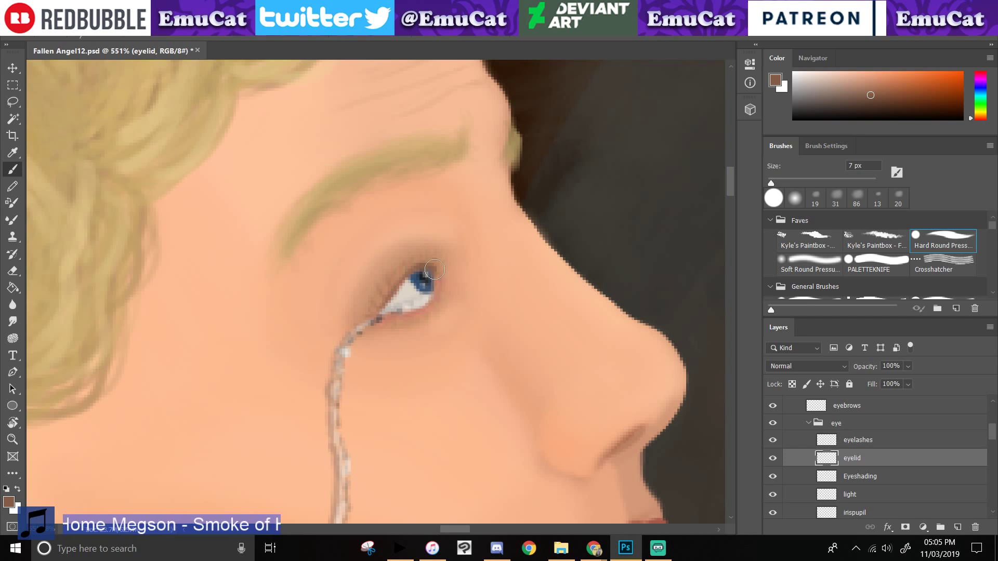
{"action": "key", "text": "z"}
{"action": "mouse_move", "coordinate": [218, 439]}
{"action": "left_mouse_down"}
{"action": "mouse_move", "coordinate": [166, 447]}
{"action": "mouse_move", "coordinate": [240, 445]}
{"action": "mouse_move", "coordinate": [319, 338]}
{"action": "mouse_move", "coordinate": [321, 305]}
{"action": "mouse_move", "coordinate": [352, 287]}
{"action": "left_mouse_up"}
{"action": "key", "text": "space"}
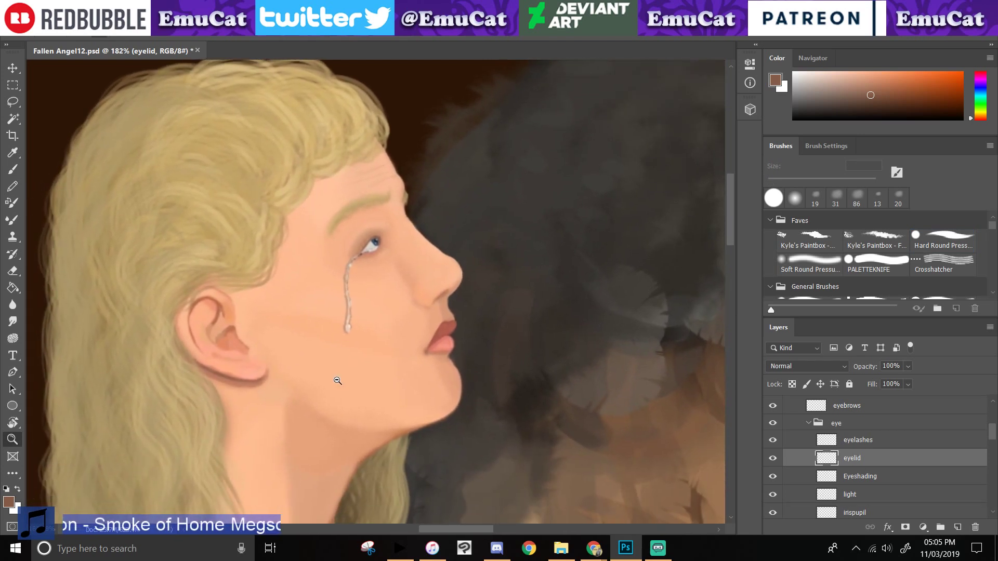
{"action": "key", "text": "ctrl+s"}
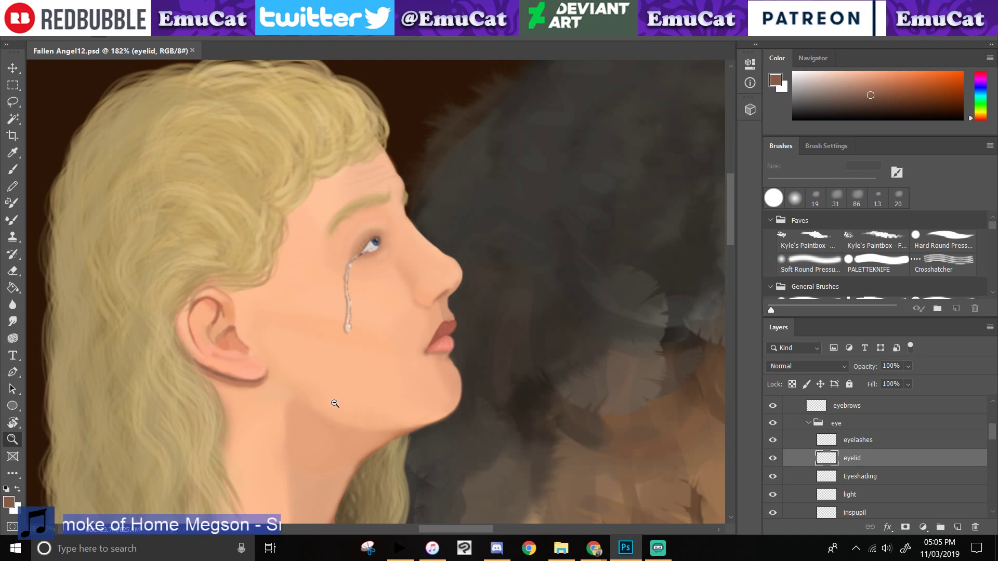
- On the Eyeshading layer, sample a skin tone and soften the shading above the upper eyelid with the 19 px brush
{"action": "scroll", "coordinate": [365, 228], "scroll_direction": "up", "scroll_amount": 5}
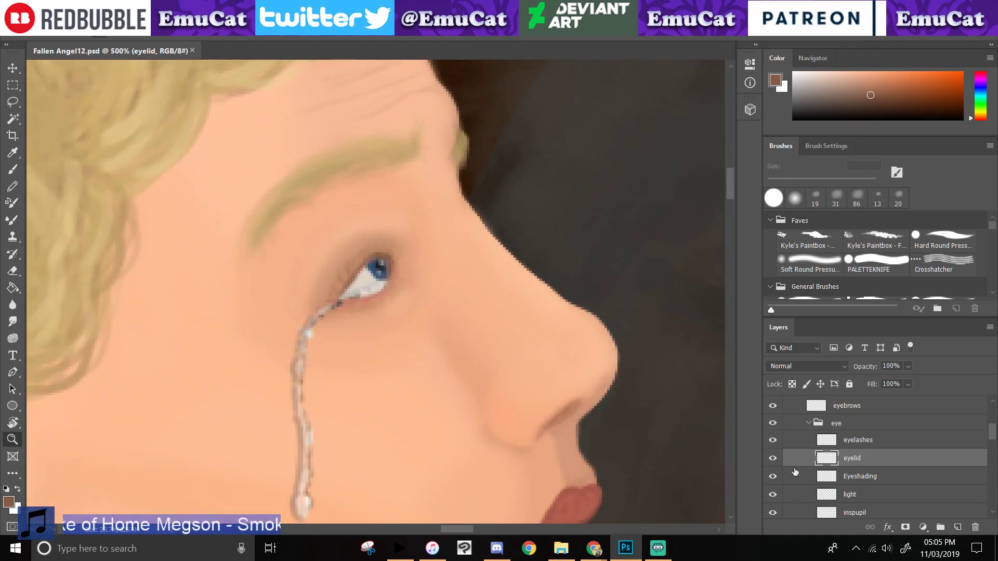
{"action": "left_click", "coordinate": [838, 480]}
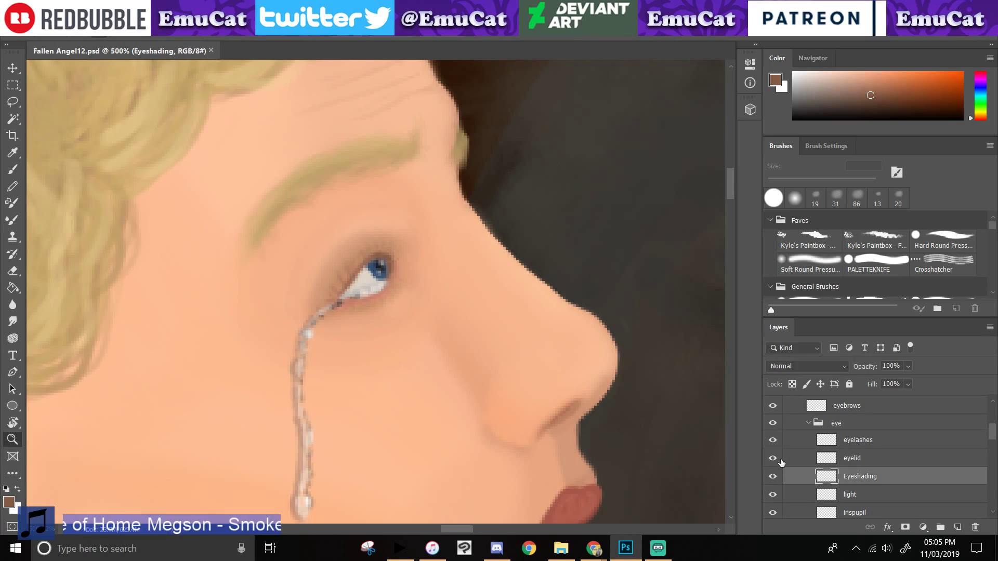
{"action": "key", "text": "b"}
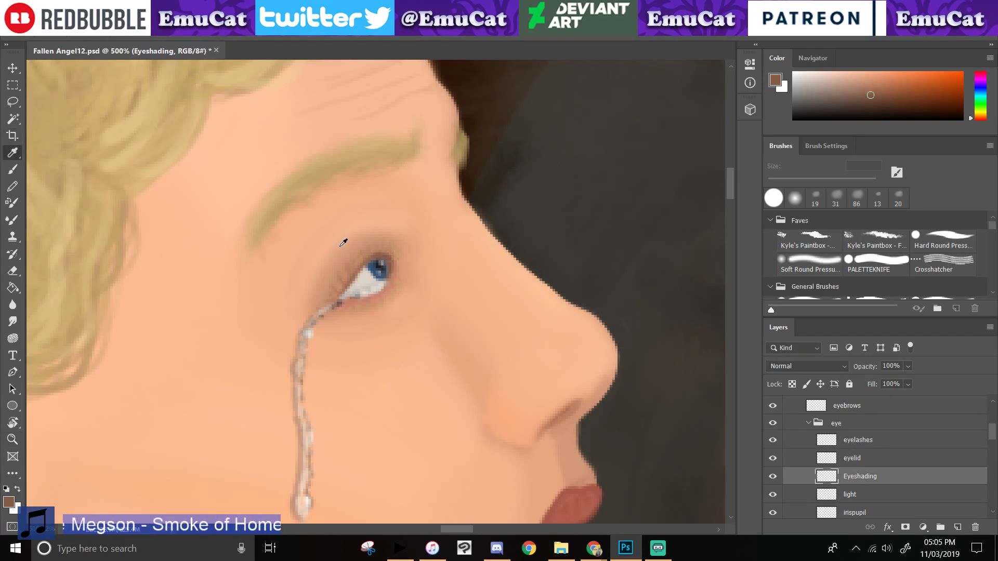
{"action": "left_click", "coordinate": [127, 183], "text": "alt"}
{"action": "left_click", "coordinate": [815, 201]}
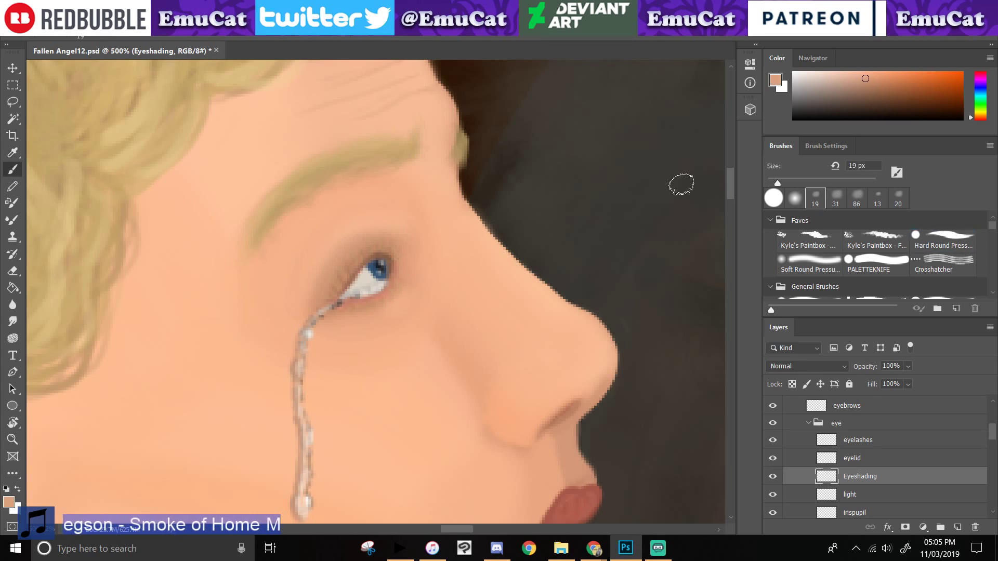
{"action": "left_click_drag", "start_coordinate": [381, 237], "coordinate": [334, 260]}
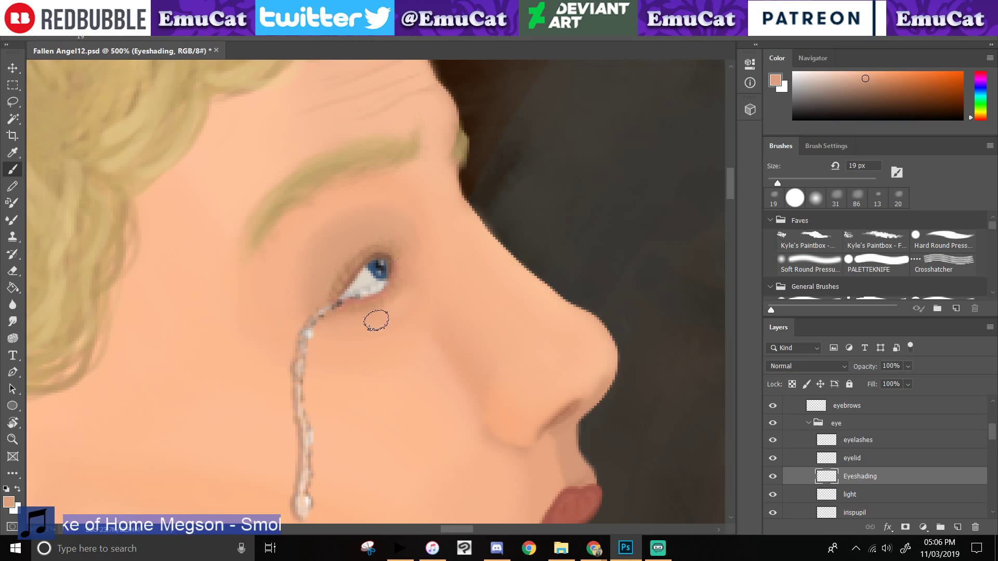
- Shade the skin beneath the lower lid with a more muted peach and resample the skin colour below the eye
{"action": "left_click", "coordinate": [850, 82]}
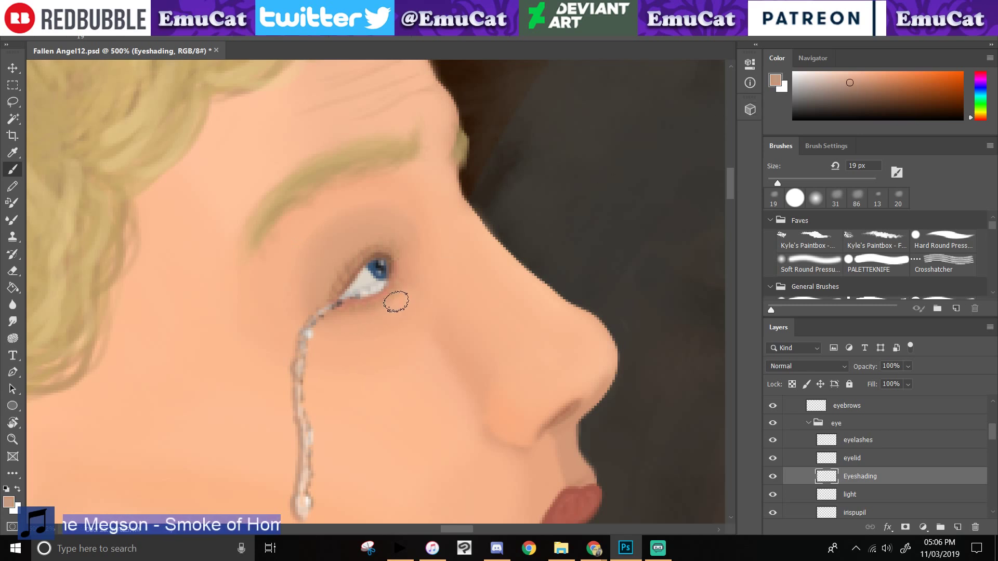
{"action": "left_click_drag", "start_coordinate": [400, 299], "coordinate": [328, 313]}
{"action": "left_click", "coordinate": [12, 152]}
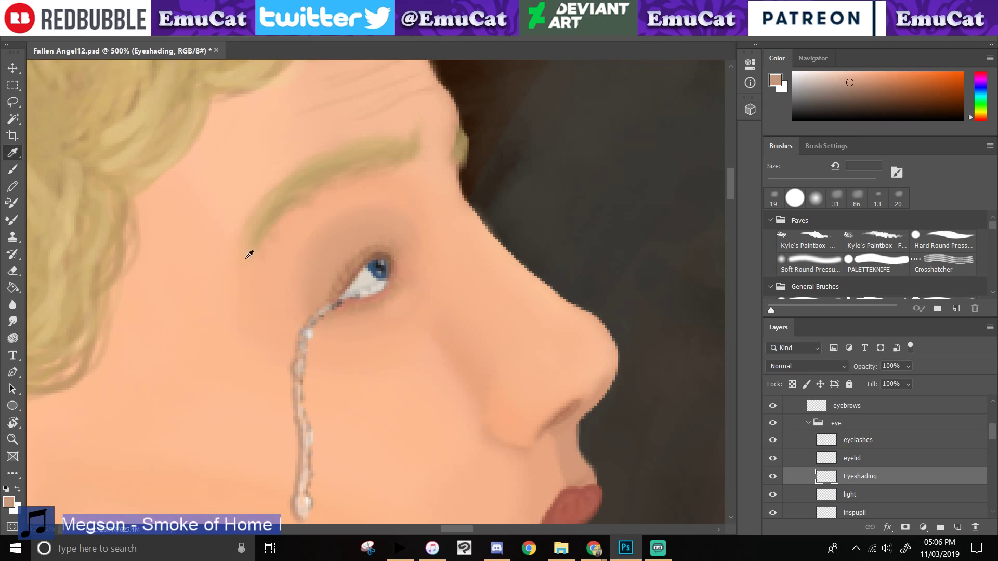
{"action": "left_click", "coordinate": [368, 313]}
{"action": "left_click", "coordinate": [13, 169]}
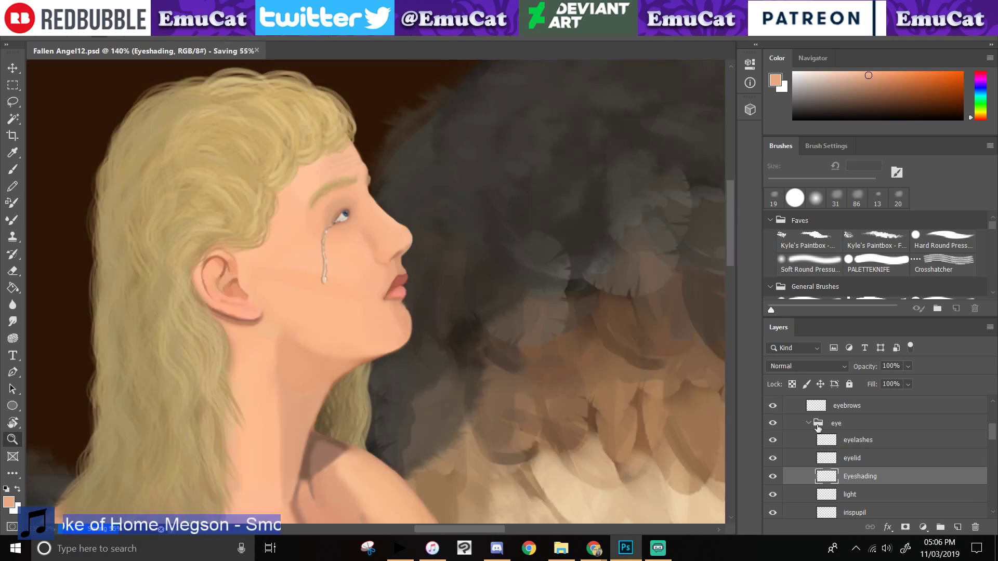
- Collapse the eye group and add a new layer named "Faceskindetails" above the eyebrows layer
{"action": "left_click", "coordinate": [808, 424]}
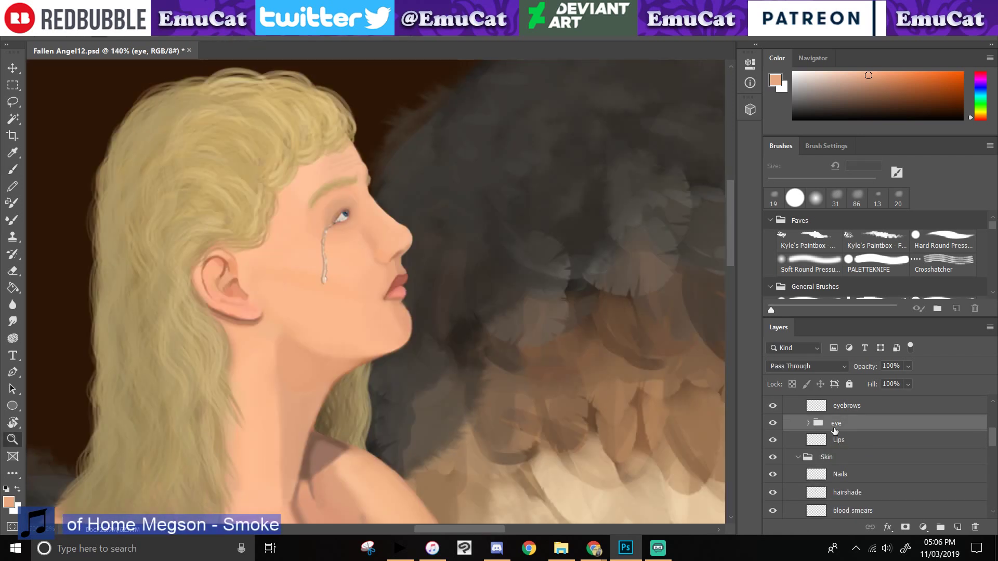
{"action": "left_click_drag", "start_coordinate": [990, 443], "coordinate": [992, 437]}
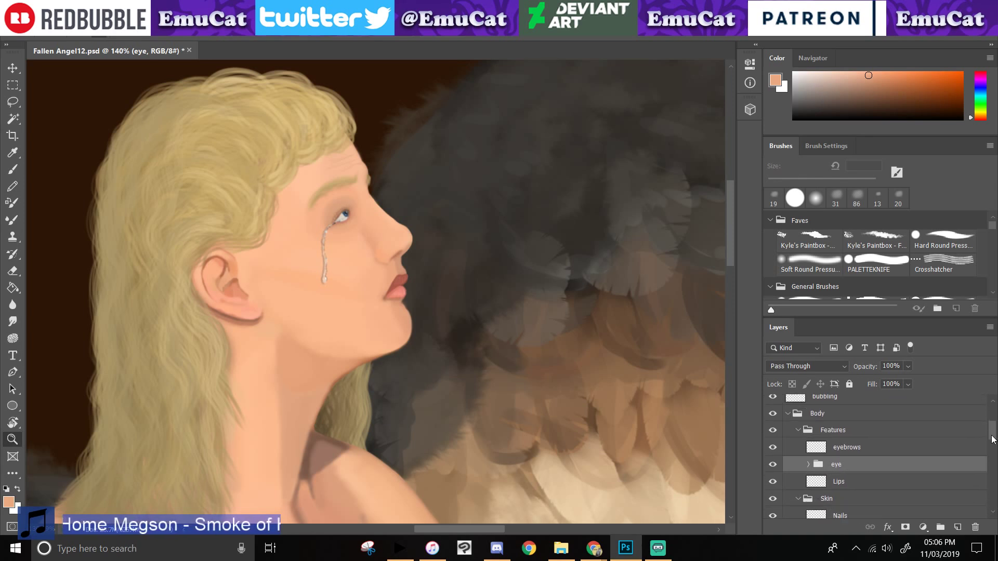
{"action": "left_click", "coordinate": [860, 453]}
{"action": "left_click", "coordinate": [958, 528]}
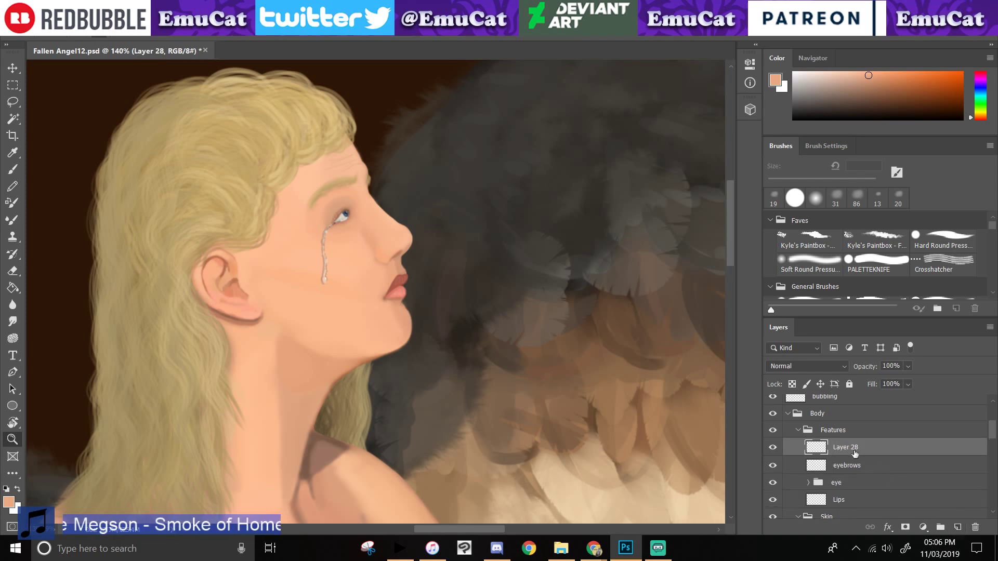
{"action": "double_click", "coordinate": [846, 447]}
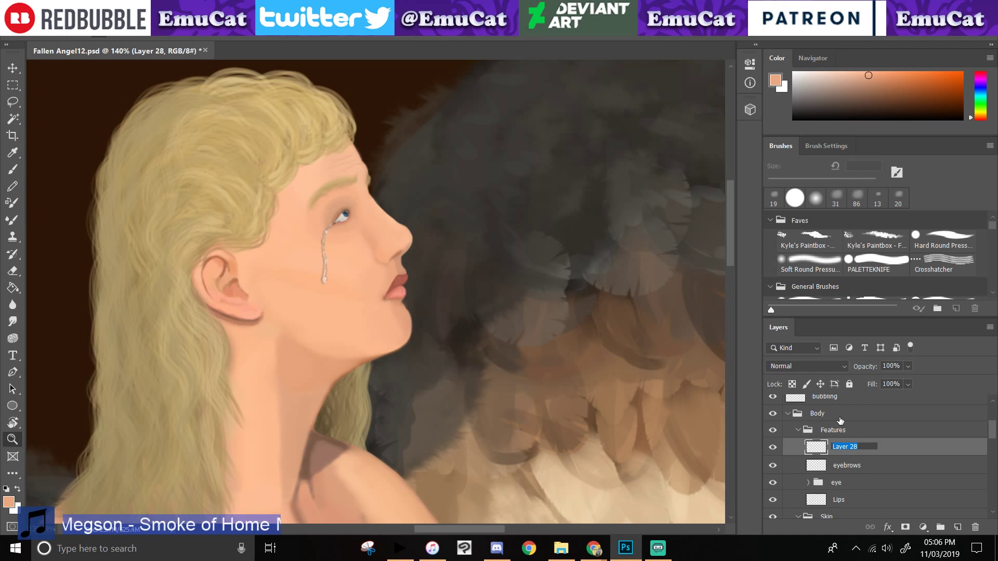
{"action": "type", "text": "Faceskindetails"}
{"action": "key", "text": "Return"}
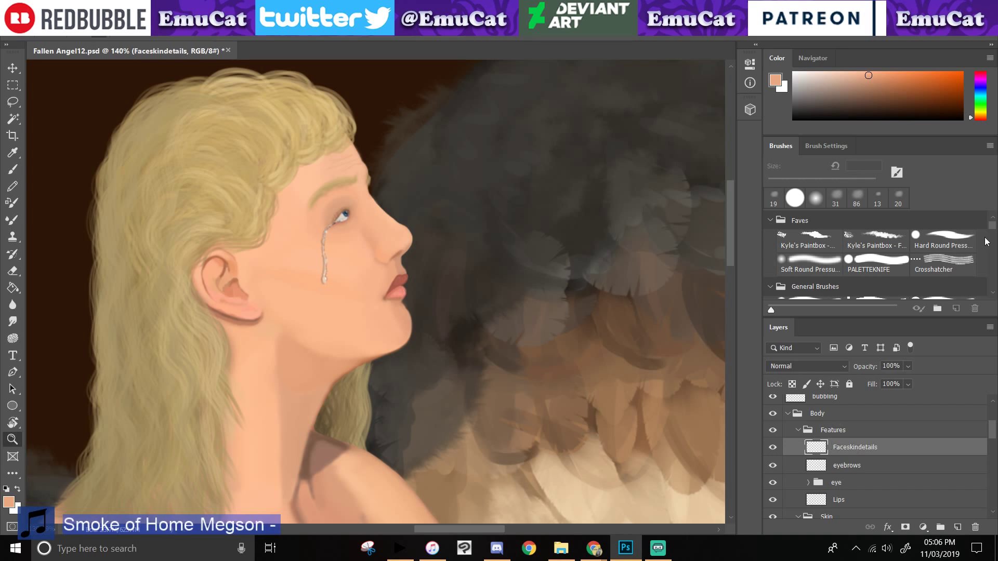
- Choose the Pores Hard Detail brush from the Skin Details set and sample the cheek's skin colour for it
{"action": "left_click_drag", "start_coordinate": [992, 229], "coordinate": [991, 261]}
{"action": "left_click", "coordinate": [845, 242]}
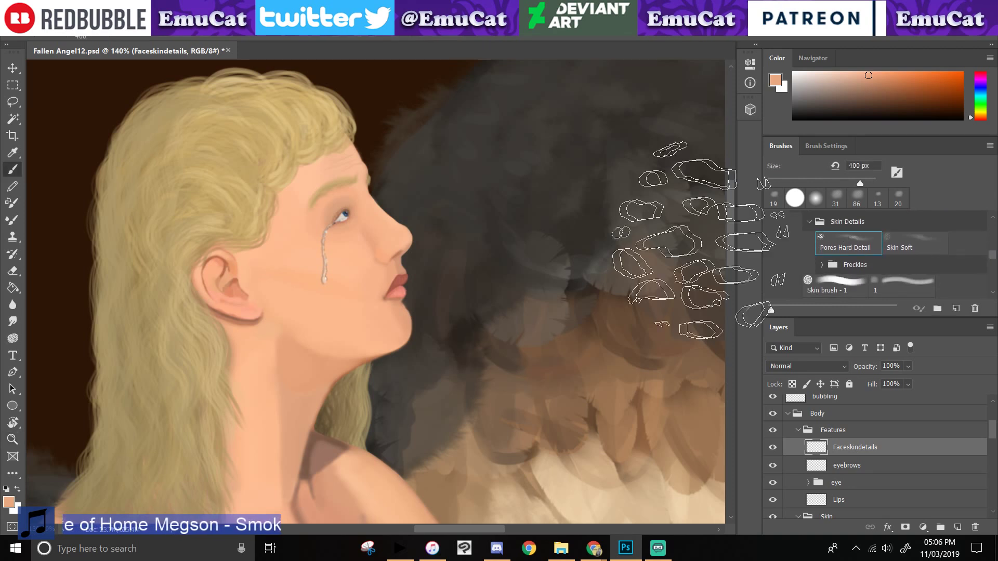
{"action": "left_click", "coordinate": [11, 444]}
{"action": "left_click_drag", "start_coordinate": [260, 331], "coordinate": [208, 376]}
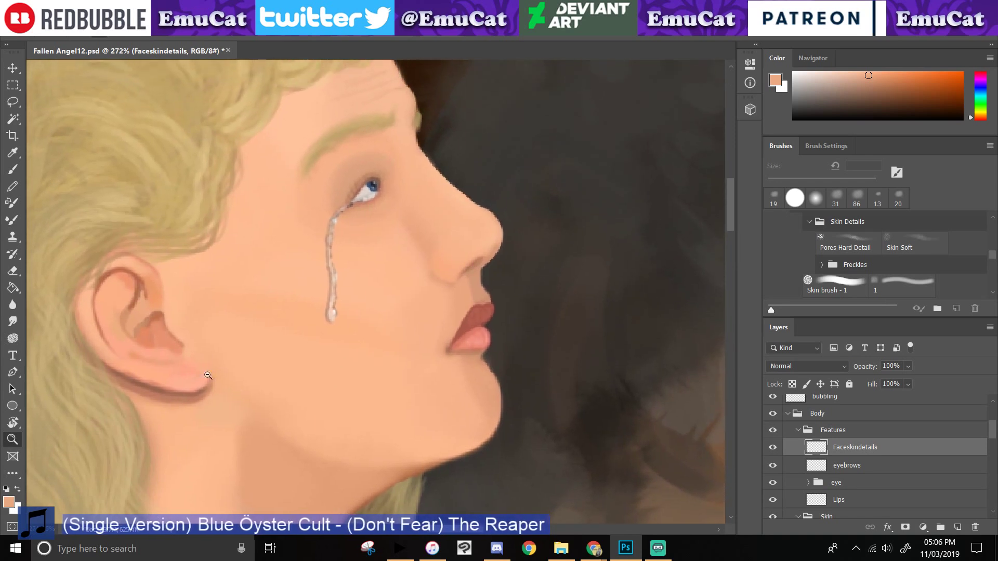
{"action": "key", "text": "i"}
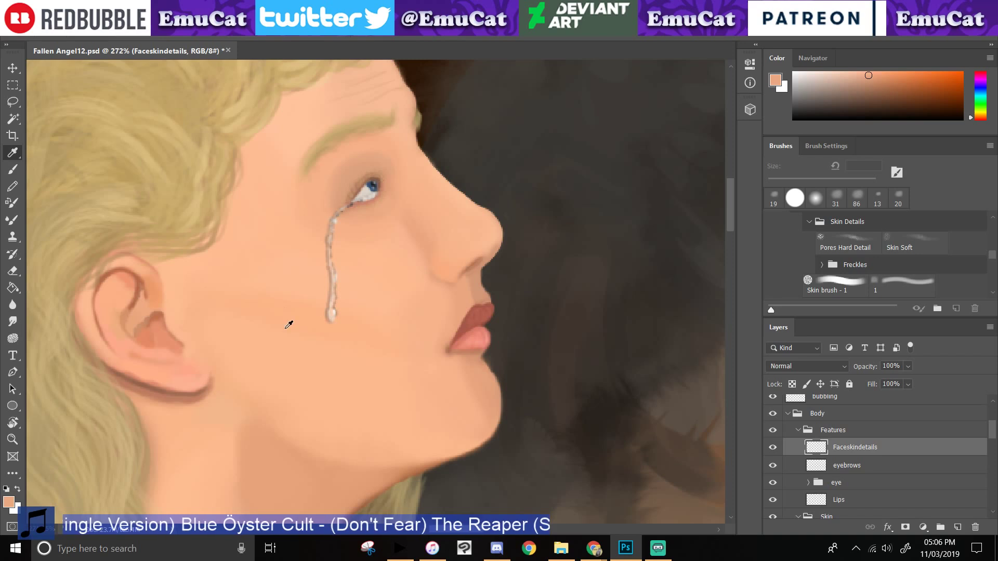
{"action": "left_click", "coordinate": [289, 325]}
{"action": "key", "text": "b"}
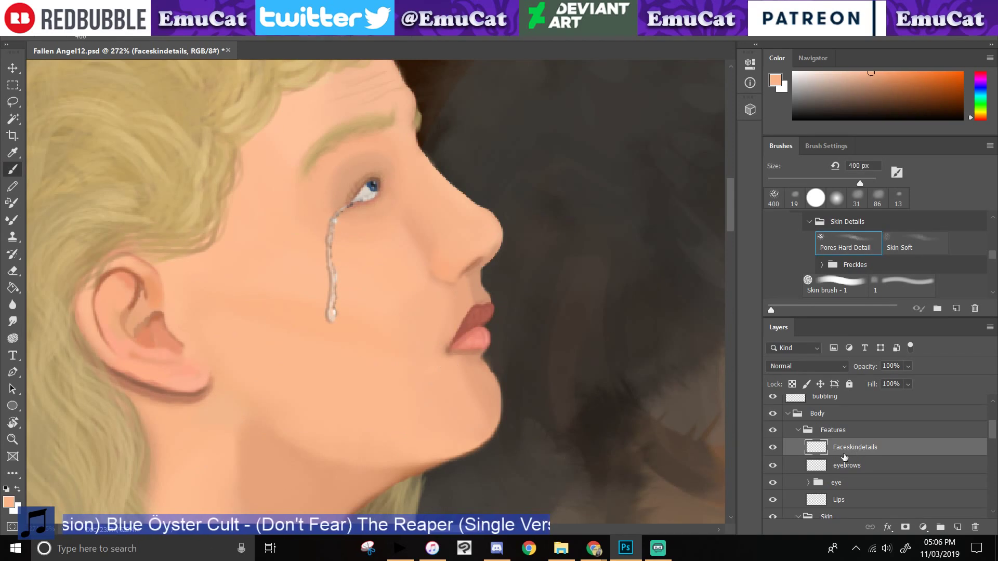
{"action": "key", "text": "ctrl+z"}
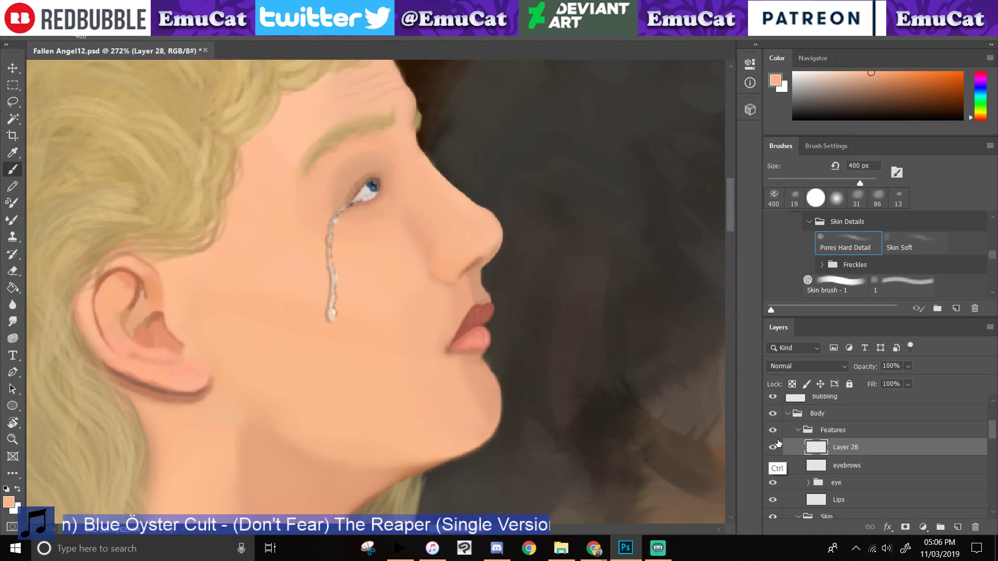
{"action": "left_click", "coordinate": [55, 8]}
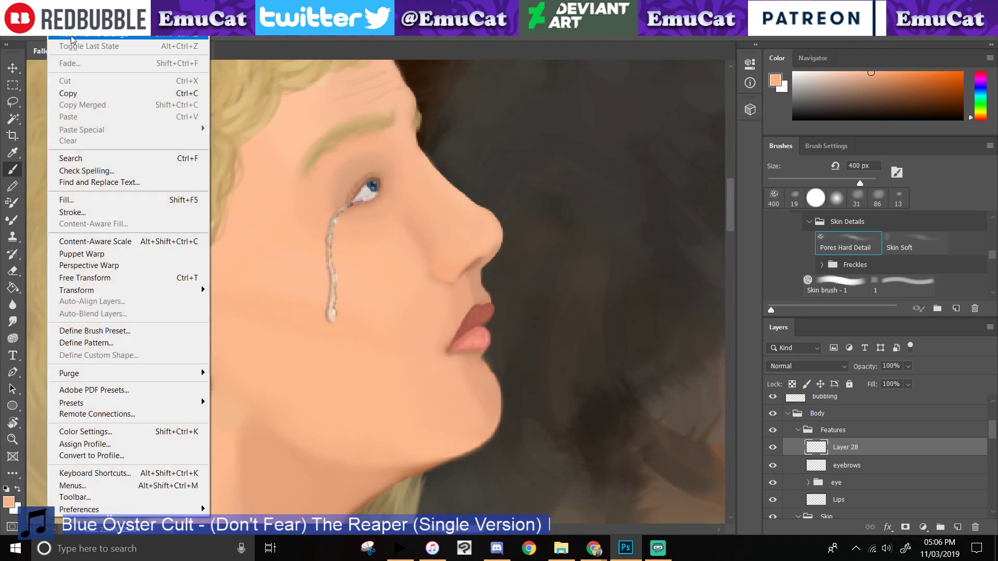
{"action": "left_click", "coordinate": [70, 34]}
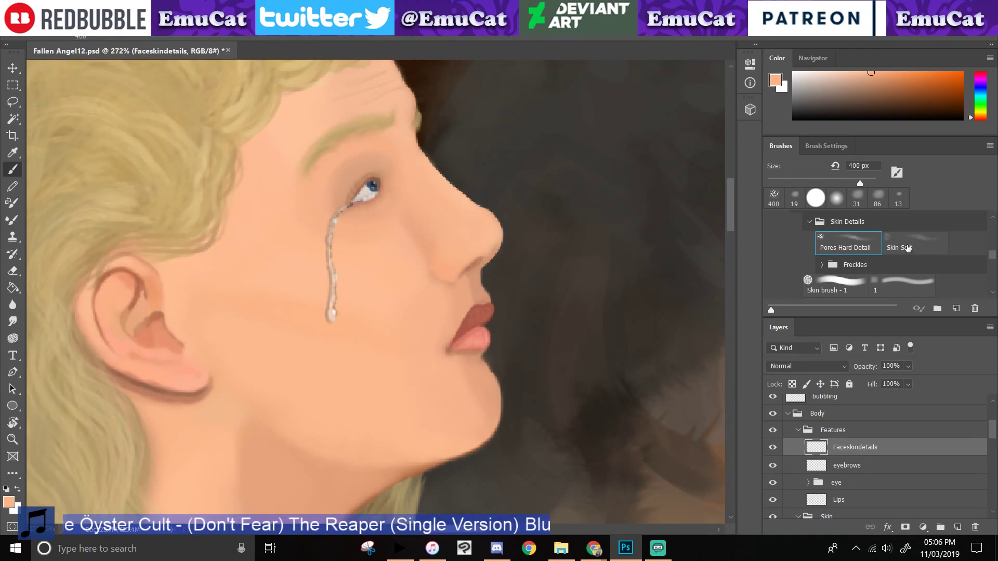
- Switch to the Skin Soft brush, undo its pore texture on the cheek, and set the brush size to 64 px
{"action": "left_click", "coordinate": [908, 248]}
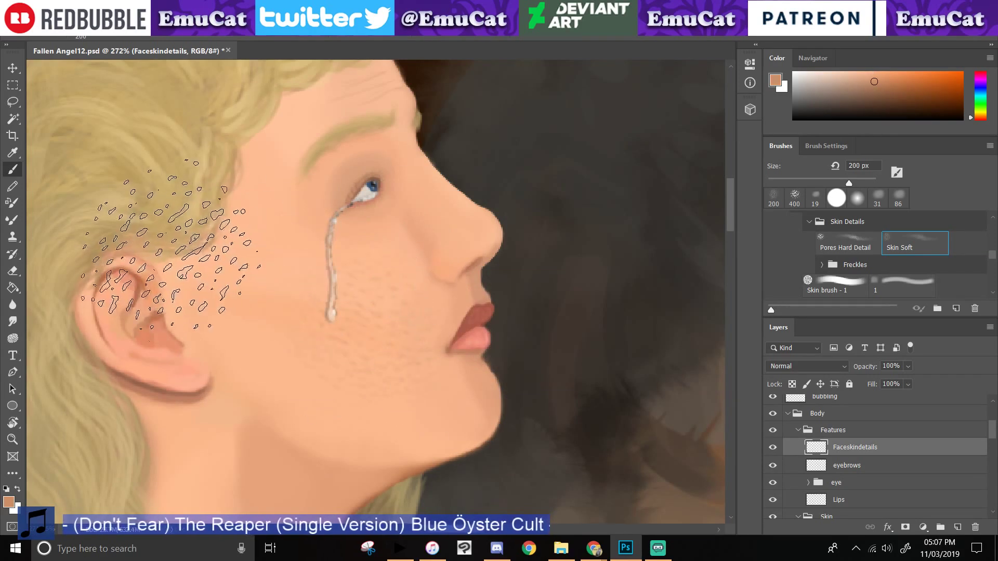
{"action": "key", "text": "ctrl+z"}
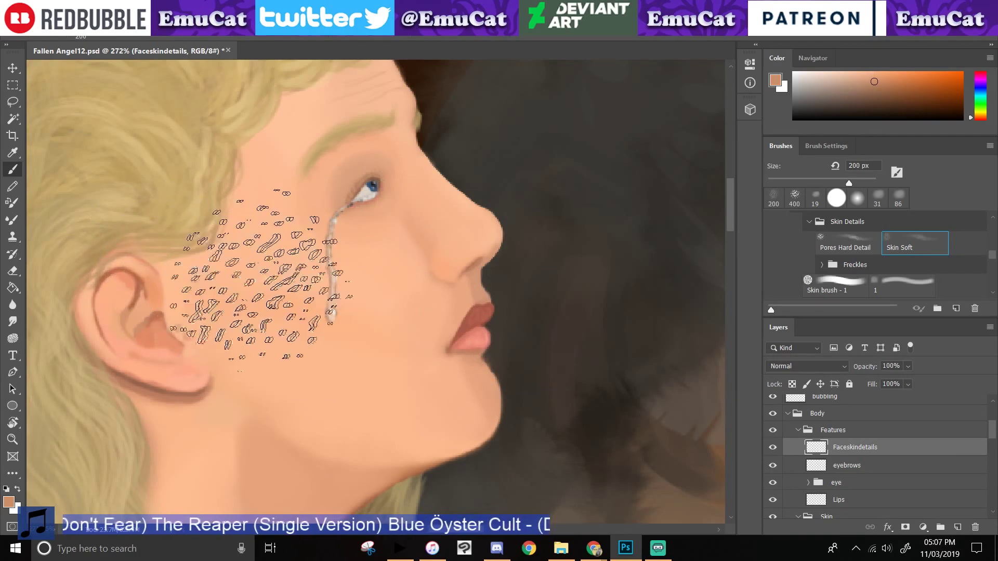
{"action": "left_click", "coordinate": [789, 179]}
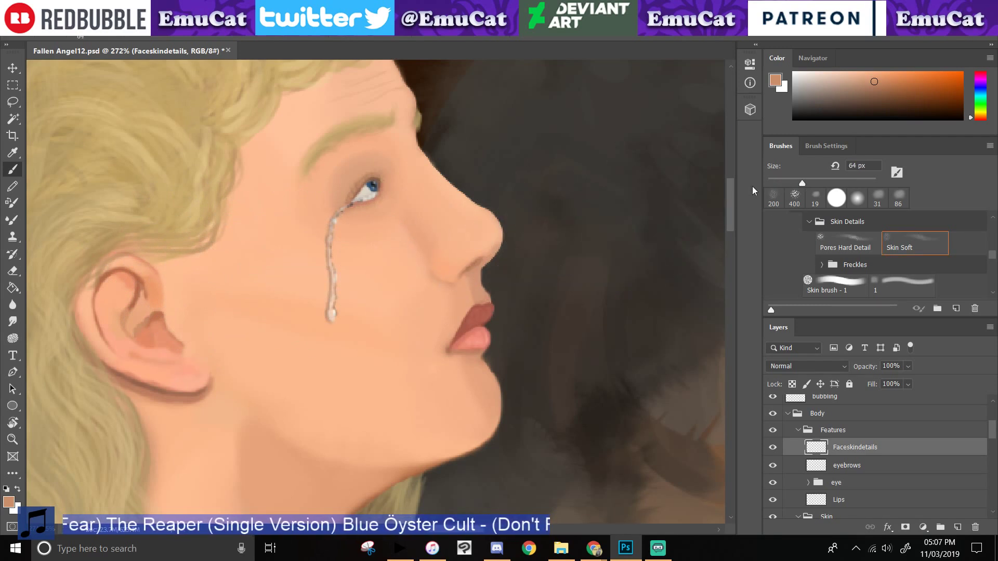
- Texture the cheek with the Skin Soft brush, try the 200 px preset, and return to the 64 px size
{"action": "mouse_move", "coordinate": [373, 264]}
{"action": "left_mouse_down"}
{"action": "mouse_move", "coordinate": [395, 268]}
{"action": "mouse_move", "coordinate": [355, 270]}
{"action": "mouse_move", "coordinate": [364, 293]}
{"action": "left_mouse_up"}
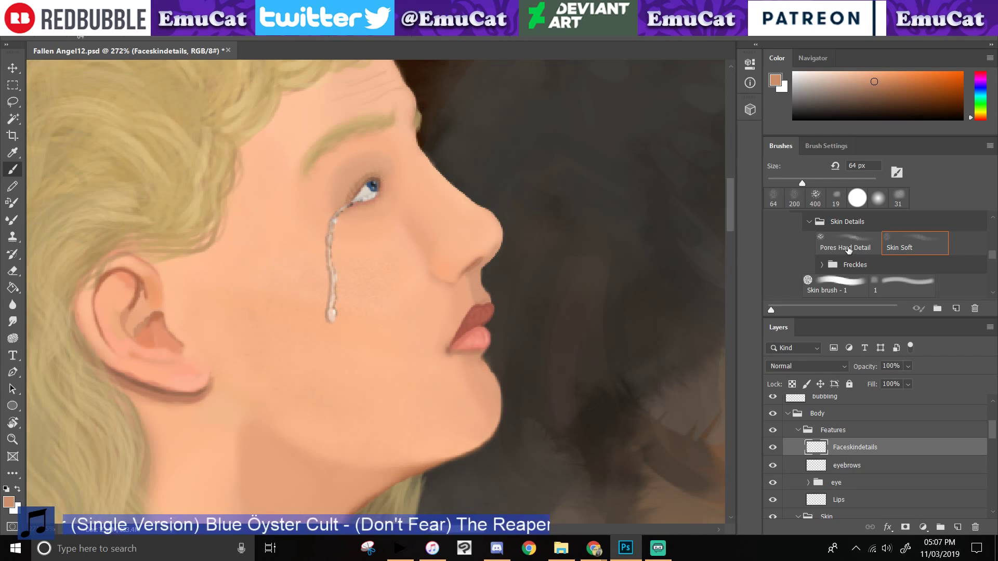
{"action": "left_click", "coordinate": [795, 198]}
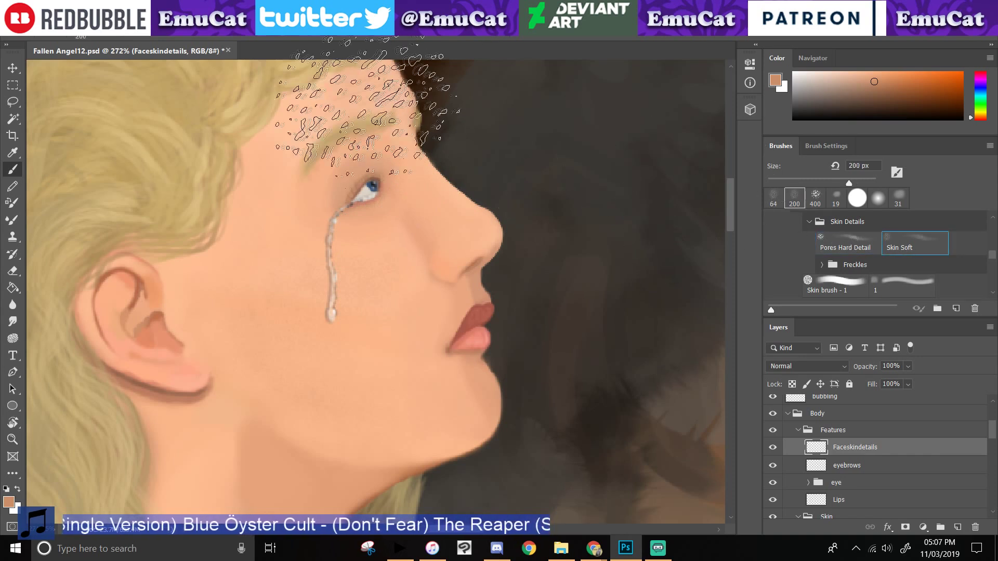
{"action": "left_click", "coordinate": [774, 198]}
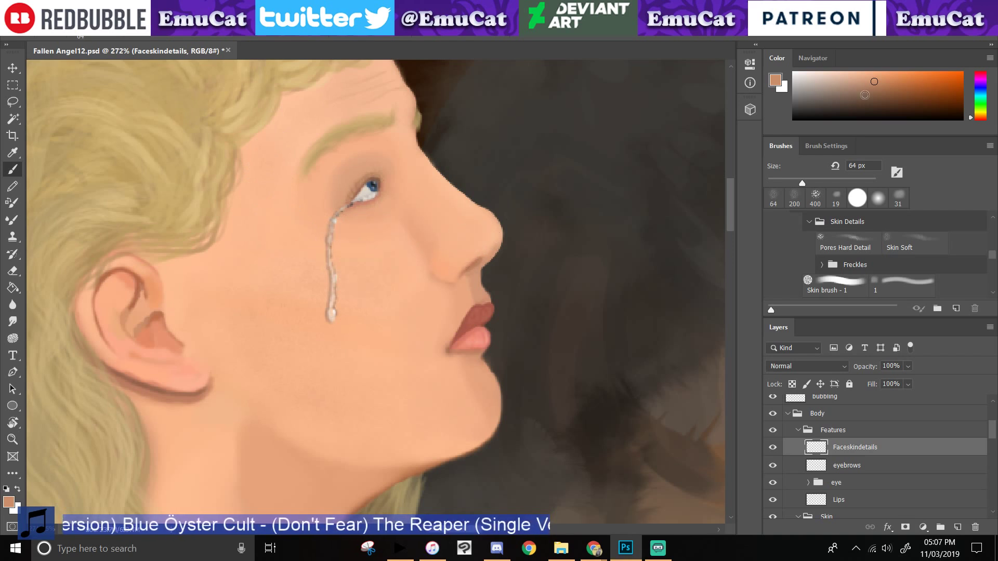
- Erase texture at the eyebrow's inner end with the 7 px eraser and return to the 64 px texture brush
{"action": "key", "text": "e"}
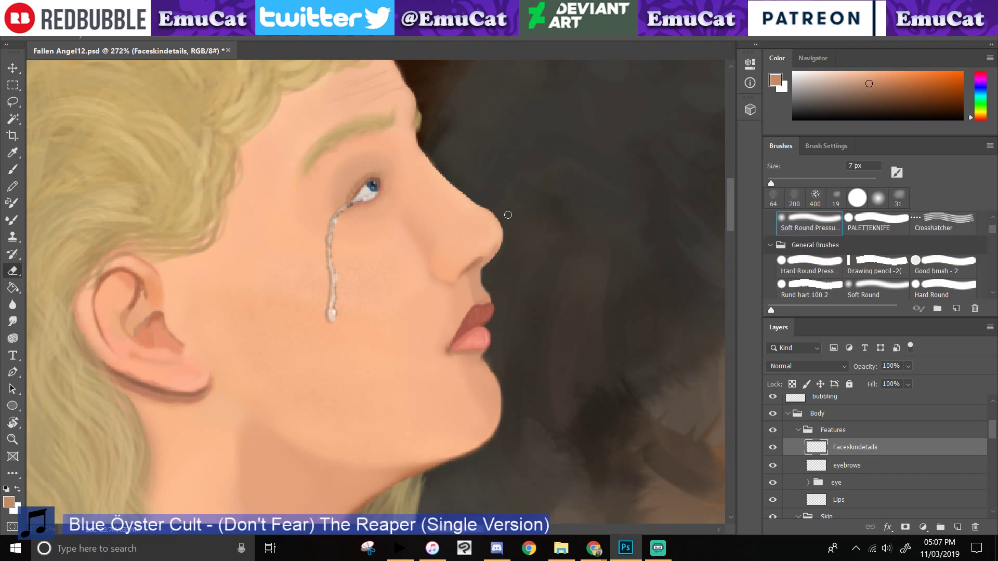
{"action": "left_click_drag", "start_coordinate": [393, 118], "coordinate": [387, 127]}
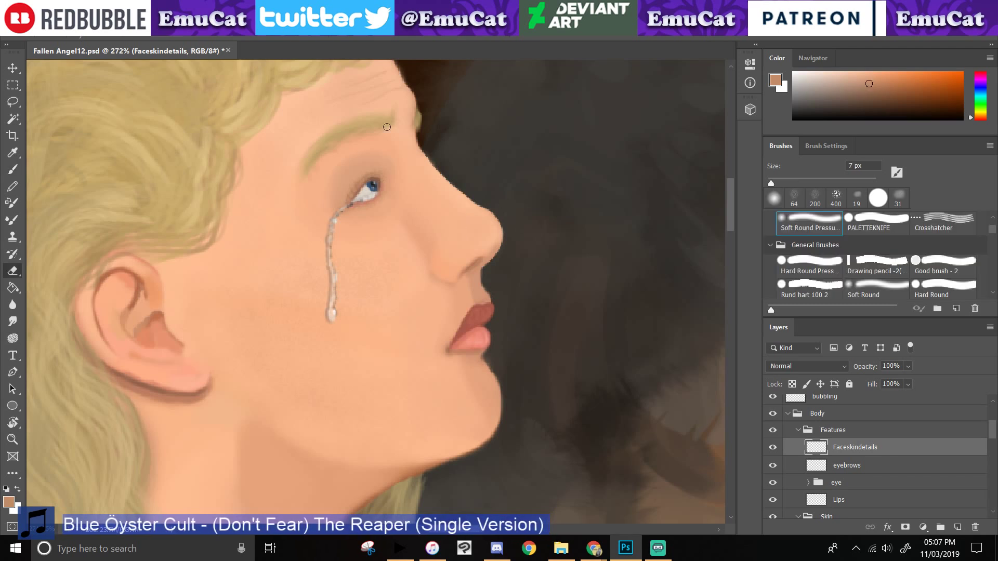
{"action": "left_click", "coordinate": [13, 169]}
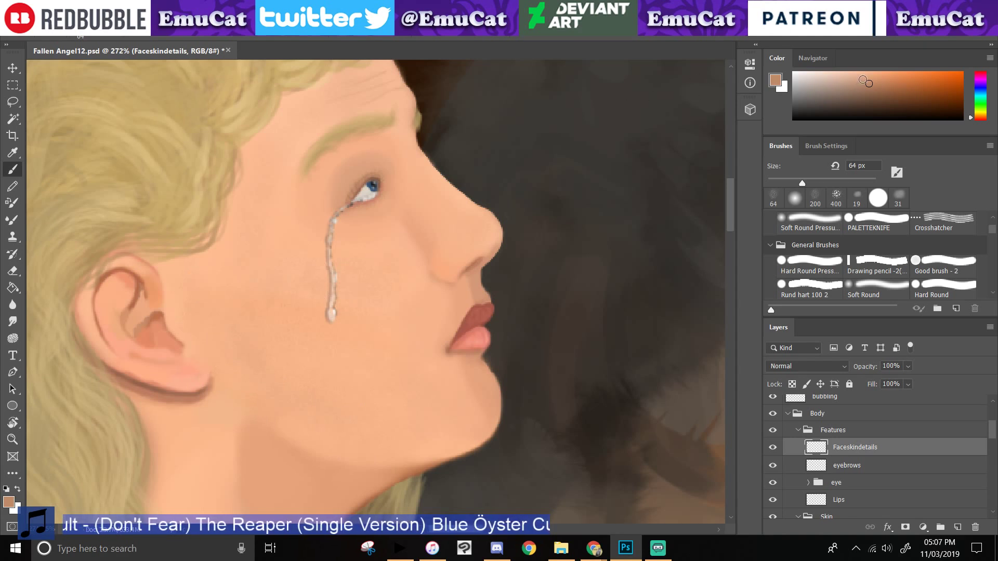
- Change the paint colour to a lighter muted peach, texture the cheek at 64 px, and look through the layer blend modes
{"action": "left_click", "coordinate": [829, 97]}
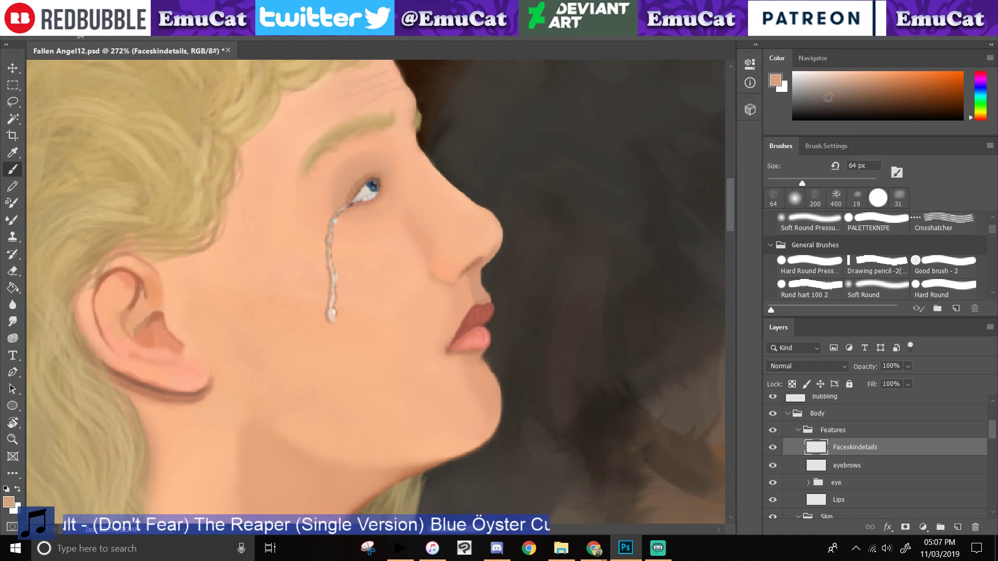
{"action": "left_click", "coordinate": [862, 79]}
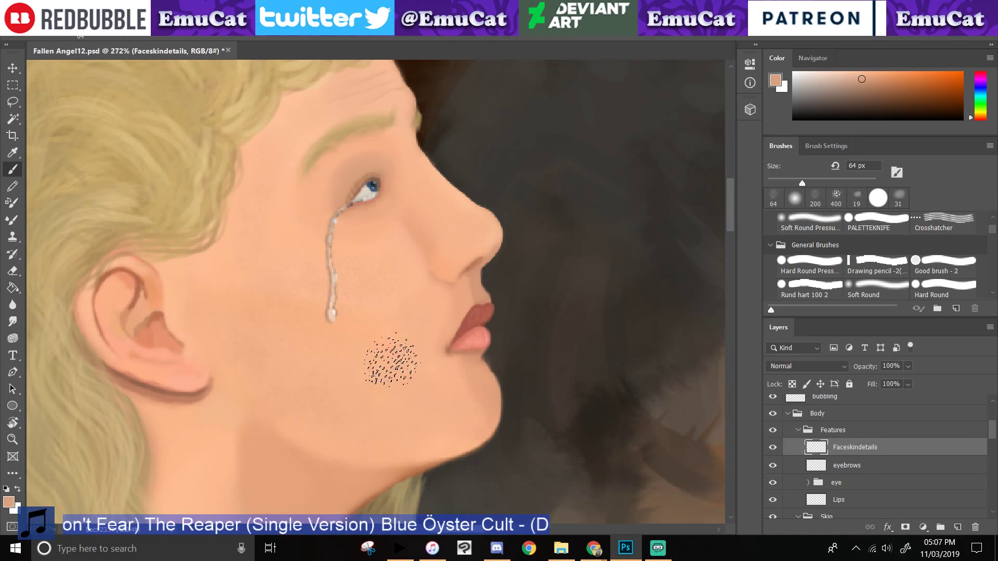
{"action": "left_click", "coordinate": [807, 366]}
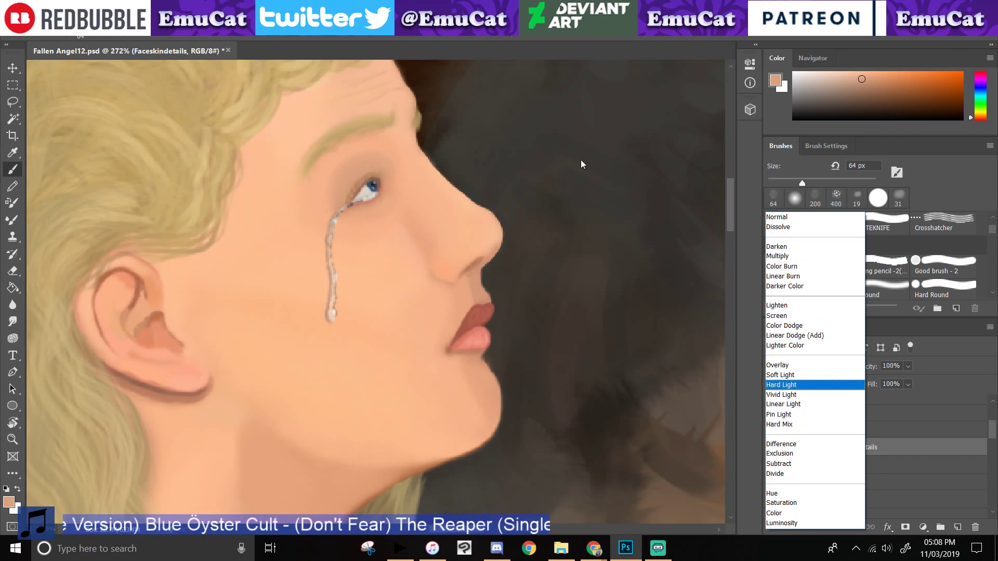
{"action": "key", "text": "Escape"}
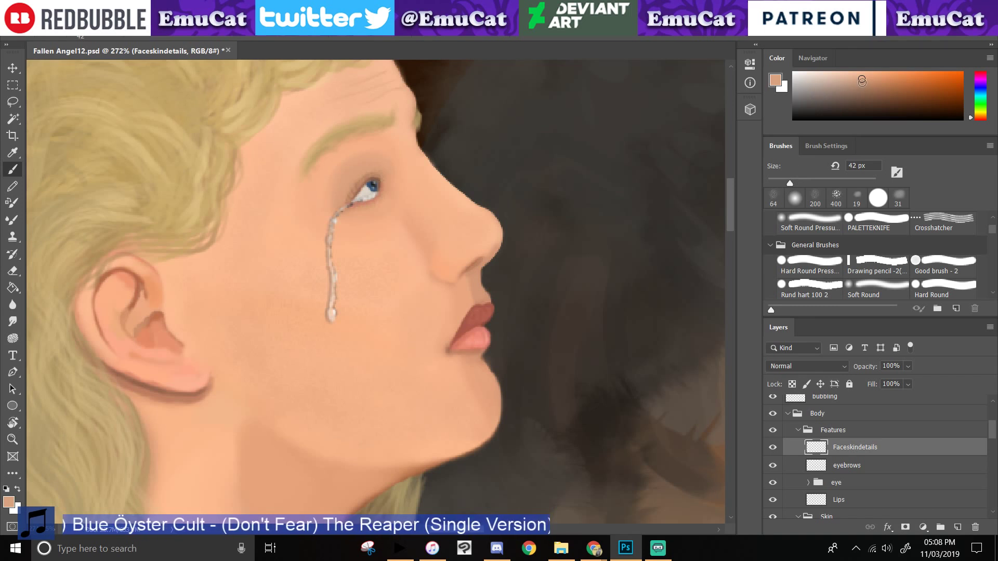
- Texture the cheek at 42 px in a more saturated peach and lower the Faceskindetails layer's opacity to 66%
{"action": "left_click_drag", "start_coordinate": [862, 79], "coordinate": [873, 77]}
{"action": "left_click", "coordinate": [12, 153]}
{"action": "left_click", "coordinate": [13, 170]}
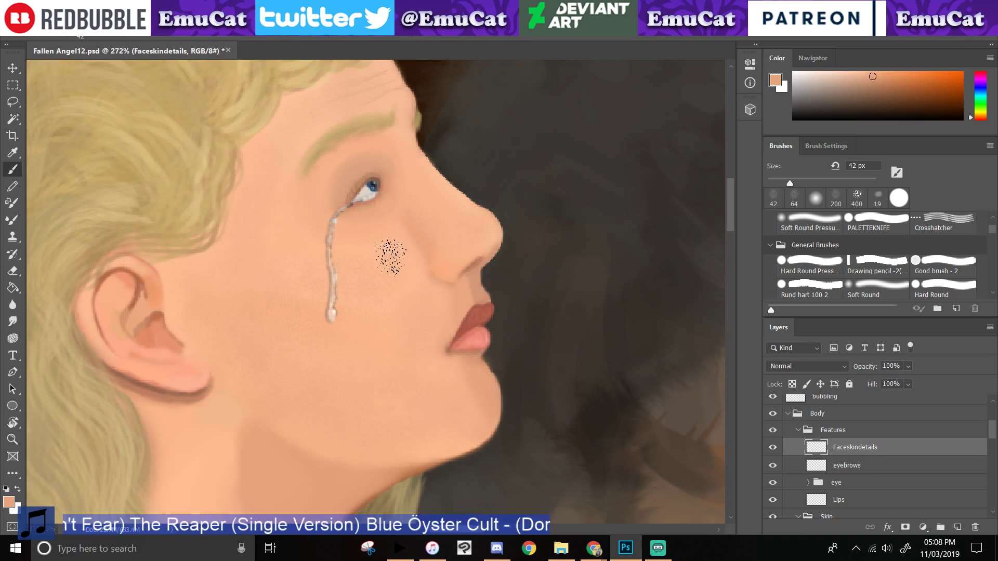
{"action": "left_click_drag", "start_coordinate": [909, 366], "coordinate": [895, 387]}
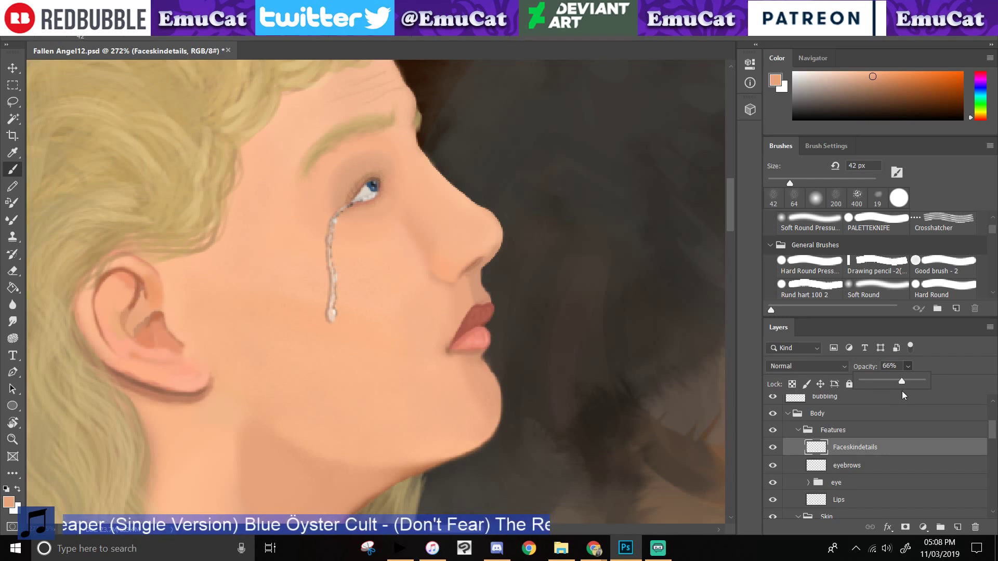
- Sample the light skin colour at the bridge of the nose, make it slightly paler, and texture the face at 42 px
{"action": "key", "text": "i"}
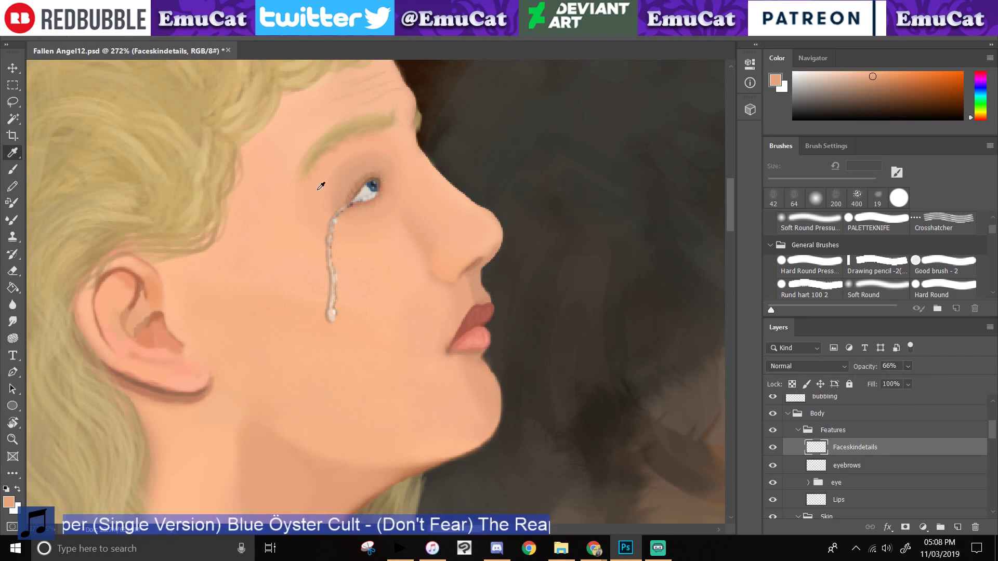
{"action": "left_click", "coordinate": [466, 217]}
{"action": "left_click", "coordinate": [13, 169]}
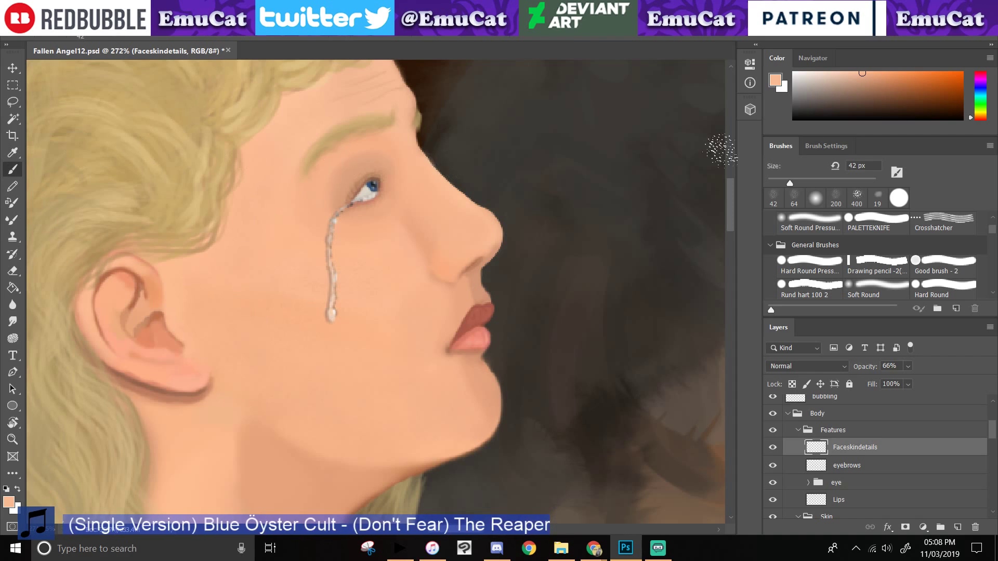
{"action": "left_click", "coordinate": [856, 72]}
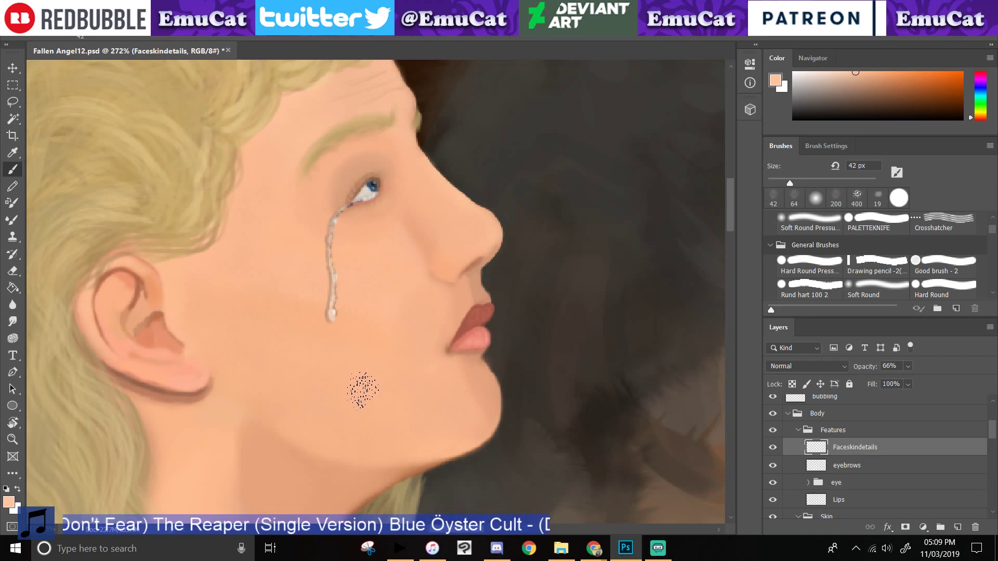
- Compare the face's skin texture close up and within the whole figure, and save the painting
{"action": "scroll", "coordinate": [401, 377], "scroll_direction": "down", "scroll_amount": 3}
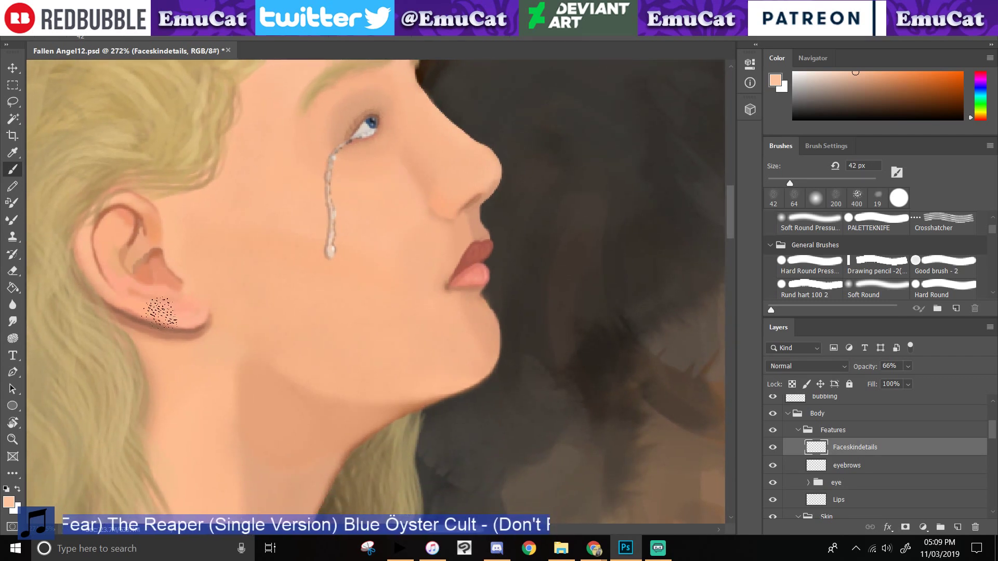
{"action": "left_click_drag", "start_coordinate": [251, 356], "coordinate": [322, 181]}
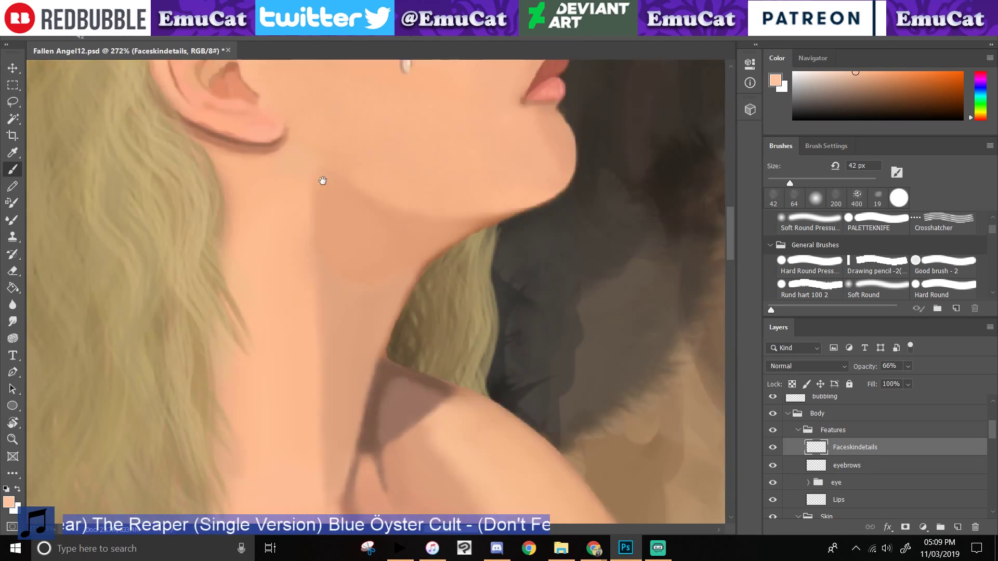
{"action": "key", "text": "z"}
{"action": "left_click_drag", "start_coordinate": [243, 303], "coordinate": [135, 303]}
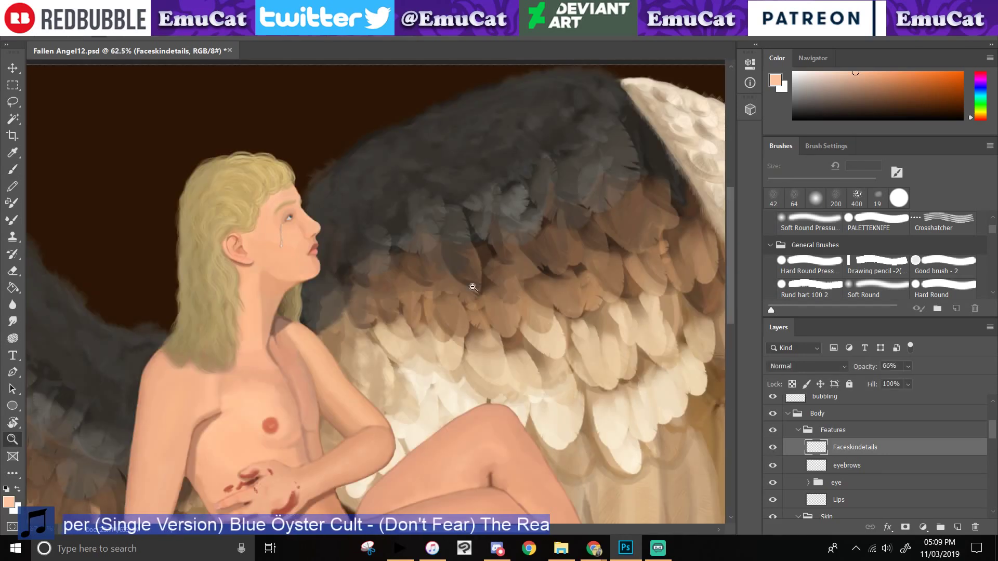
{"action": "scroll", "coordinate": [349, 285], "scroll_direction": "up", "scroll_amount": 6}
{"action": "scroll", "coordinate": [334, 285], "scroll_direction": "down", "scroll_amount": 2}
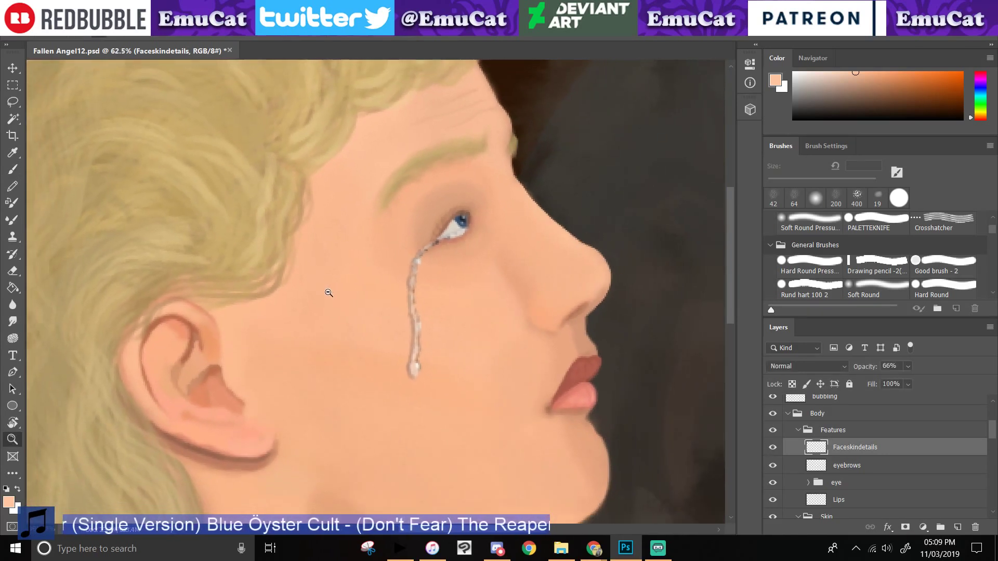
{"action": "scroll", "coordinate": [328, 293], "scroll_direction": "down", "scroll_amount": 2}
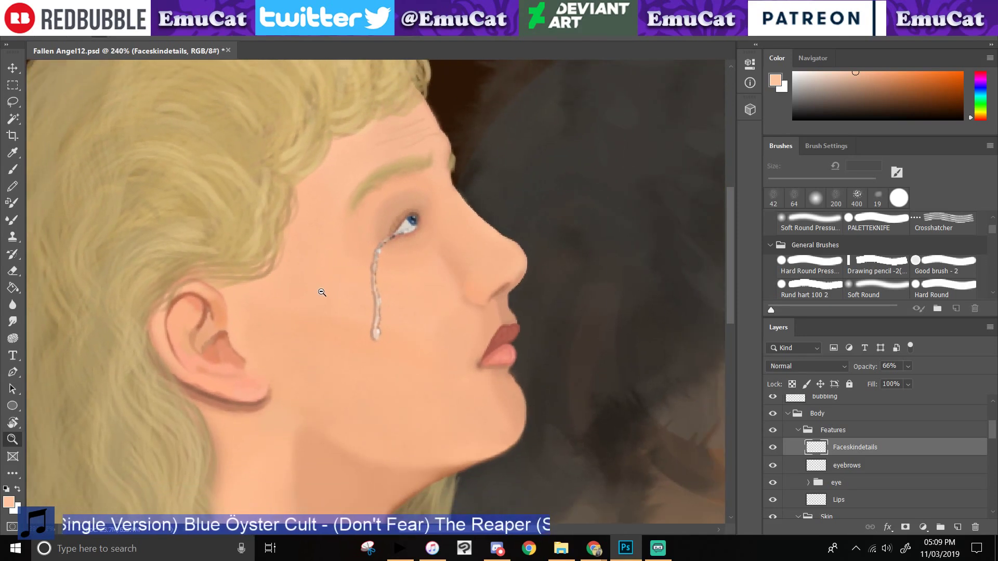
{"action": "left_click_drag", "start_coordinate": [414, 428], "coordinate": [397, 359]}
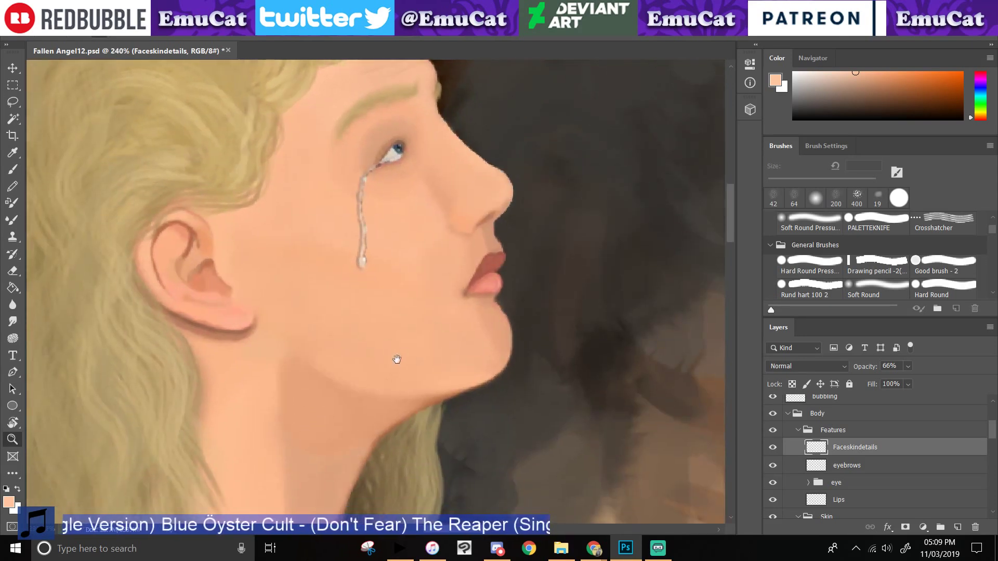
{"action": "scroll", "coordinate": [422, 428], "scroll_direction": "down", "scroll_amount": 1}
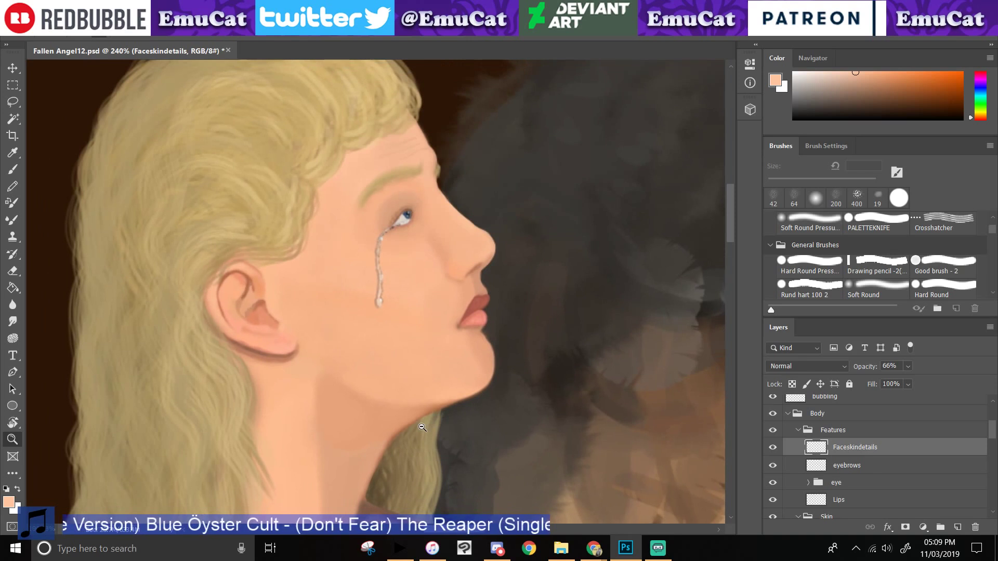
{"action": "scroll", "coordinate": [422, 427], "scroll_direction": "down", "scroll_amount": 8}
{"action": "key", "text": "ctrl+s"}
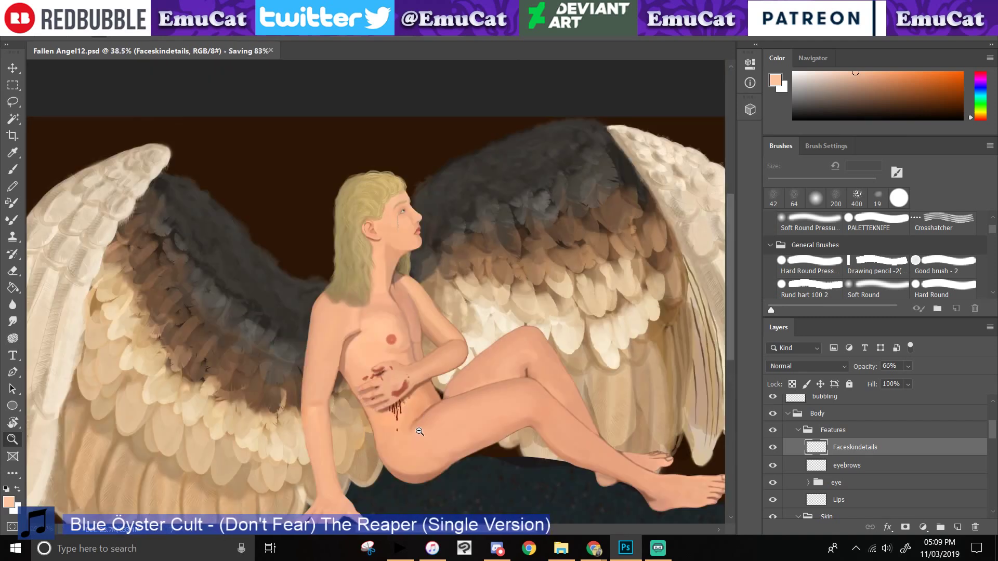
- Switch to Discord to read the new messages in the lounge channel, and return to Photoshop
{"action": "left_click", "coordinate": [498, 550]}
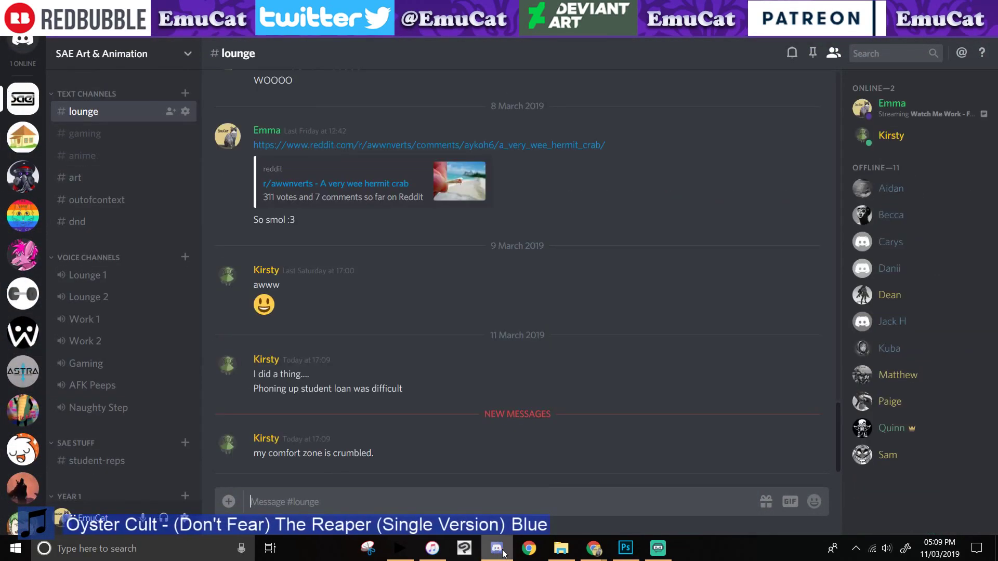
{"action": "left_click", "coordinate": [497, 547]}
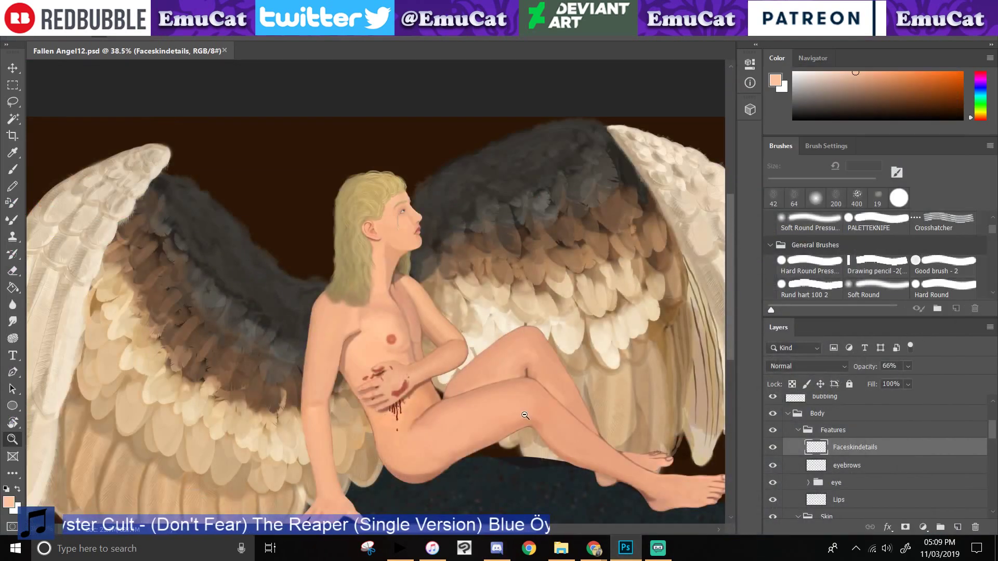
- Show the ray, Light and shadow layers, examine the lit angel, and save the painting
{"action": "scroll", "coordinate": [492, 448], "scroll_direction": "down", "scroll_amount": 5}
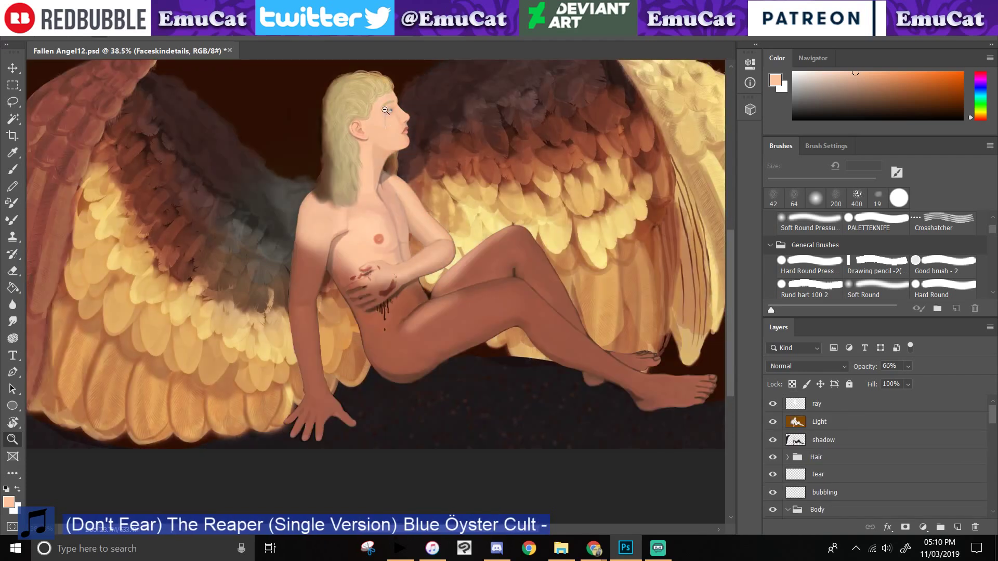
{"action": "left_click", "coordinate": [459, 178]}
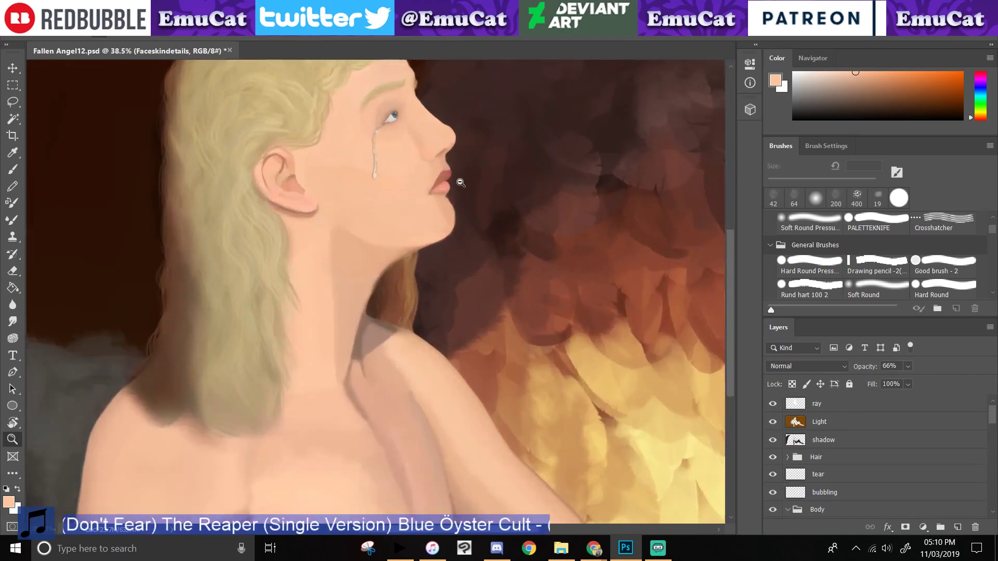
{"action": "mouse_move", "coordinate": [519, 376]}
{"action": "left_mouse_down"}
{"action": "mouse_move", "coordinate": [479, 390]}
{"action": "mouse_move", "coordinate": [418, 281]}
{"action": "left_mouse_up"}
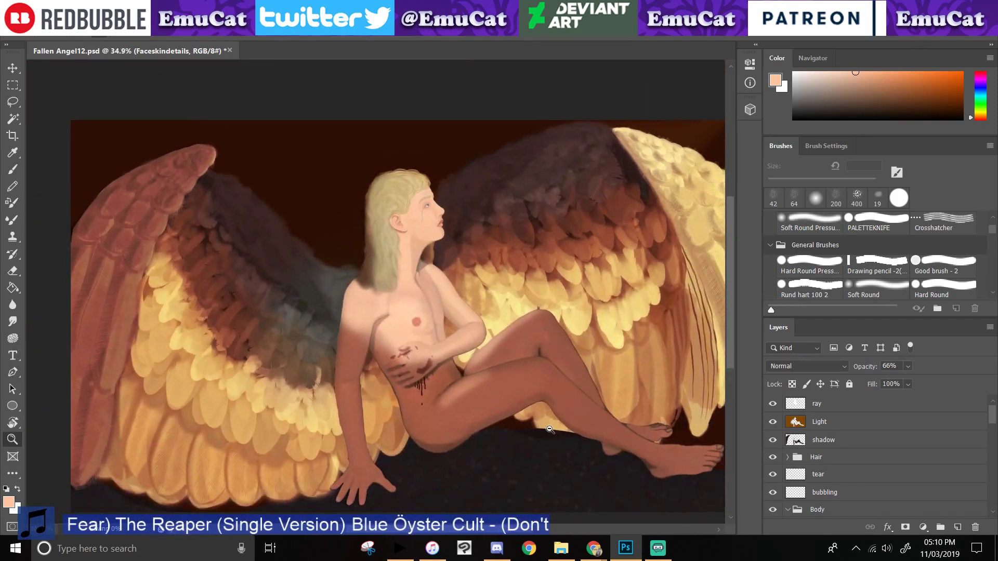
{"action": "key", "text": "ctrl+s"}
- Switch to the Watch Me Work stream page in Chrome to check its chat, and return to Photoshop
{"action": "mouse_move", "coordinate": [602, 550]}
{"action": "left_click", "coordinate": [622, 520]}
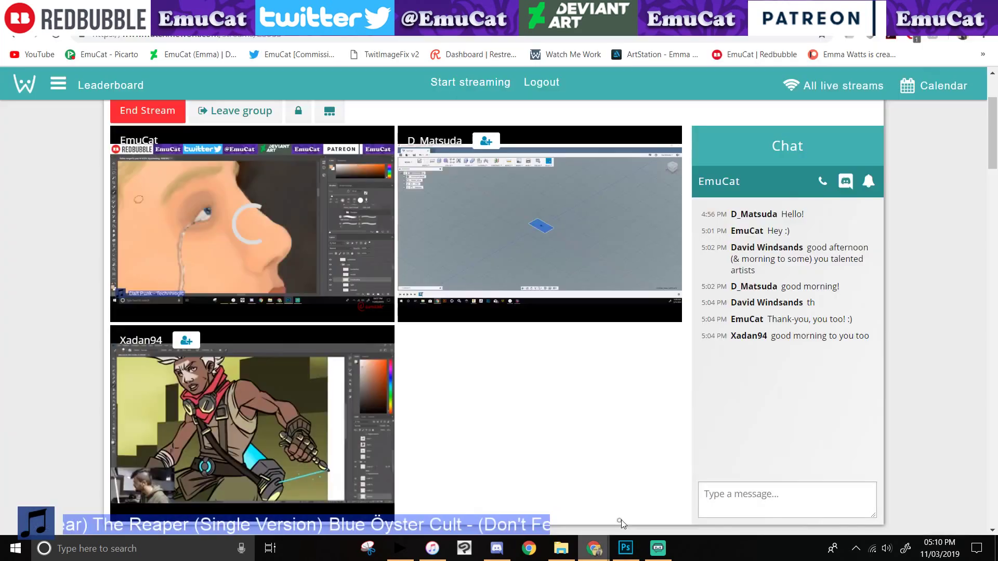
{"action": "left_click", "coordinate": [626, 548]}
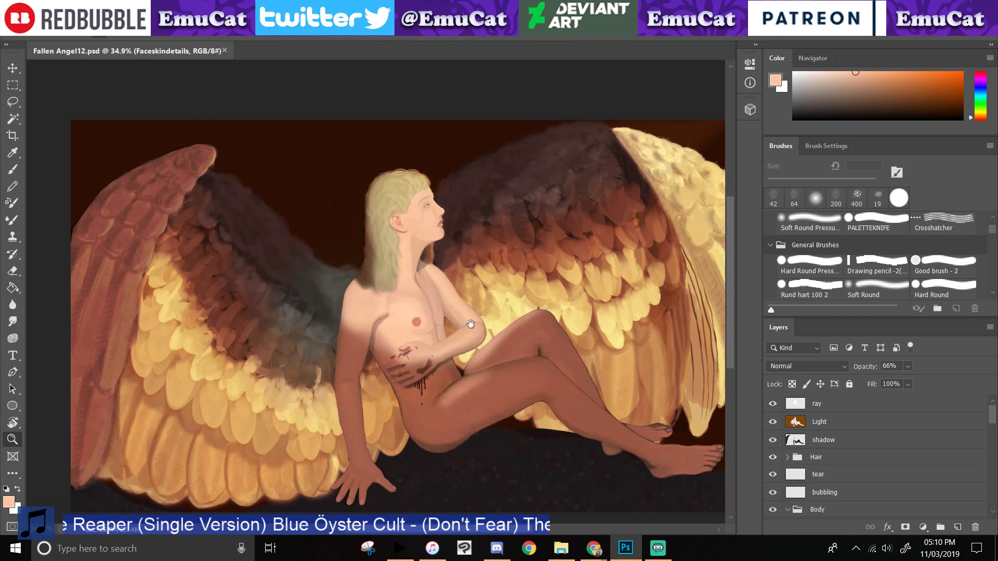
- Examine the lit torso, arms and legs, toggling the shadow and skin layers off and on to compare their effect
{"action": "left_click_drag", "start_coordinate": [470, 324], "coordinate": [381, 344]}
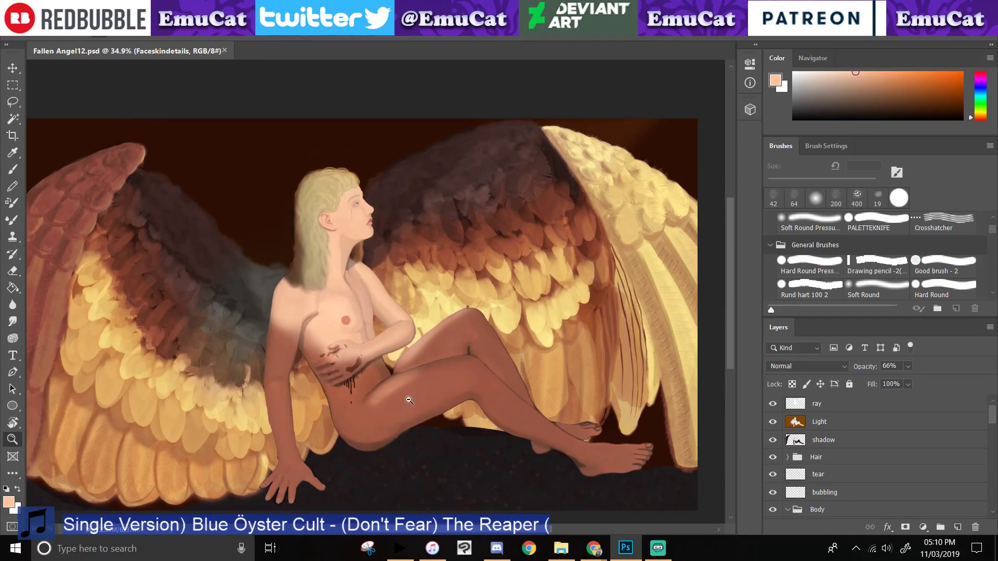
{"action": "left_click_drag", "start_coordinate": [315, 378], "coordinate": [355, 418]}
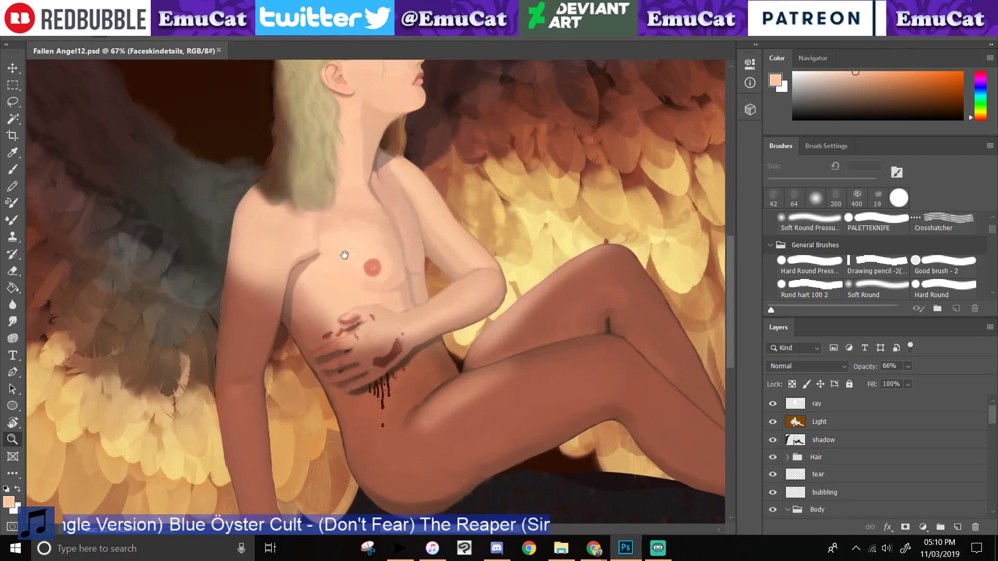
{"action": "left_click_drag", "start_coordinate": [365, 230], "coordinate": [315, 244]}
{"action": "left_click_drag", "start_coordinate": [328, 397], "coordinate": [341, 269]}
{"action": "left_click_drag", "start_coordinate": [337, 336], "coordinate": [356, 280]}
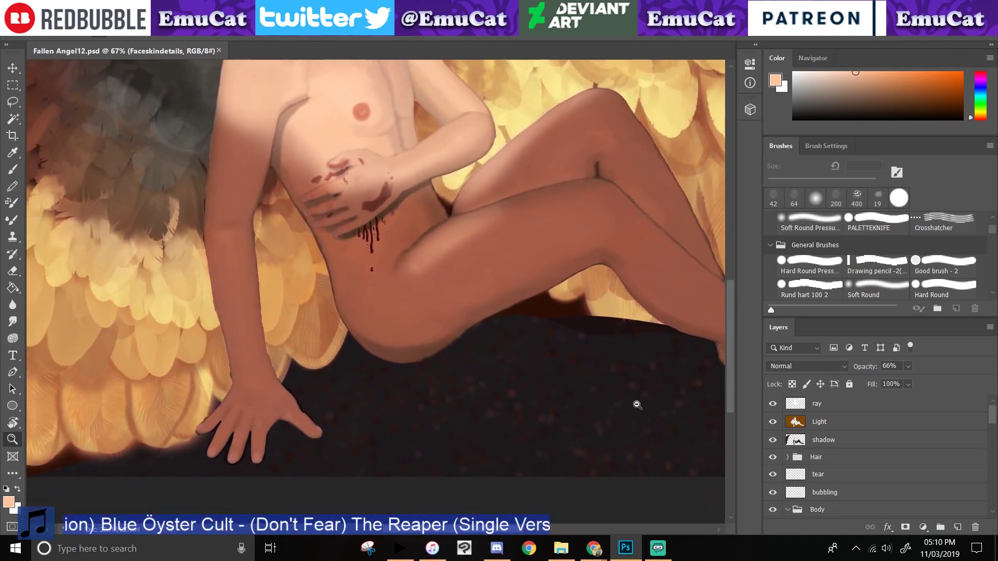
{"action": "left_click", "coordinate": [773, 441]}
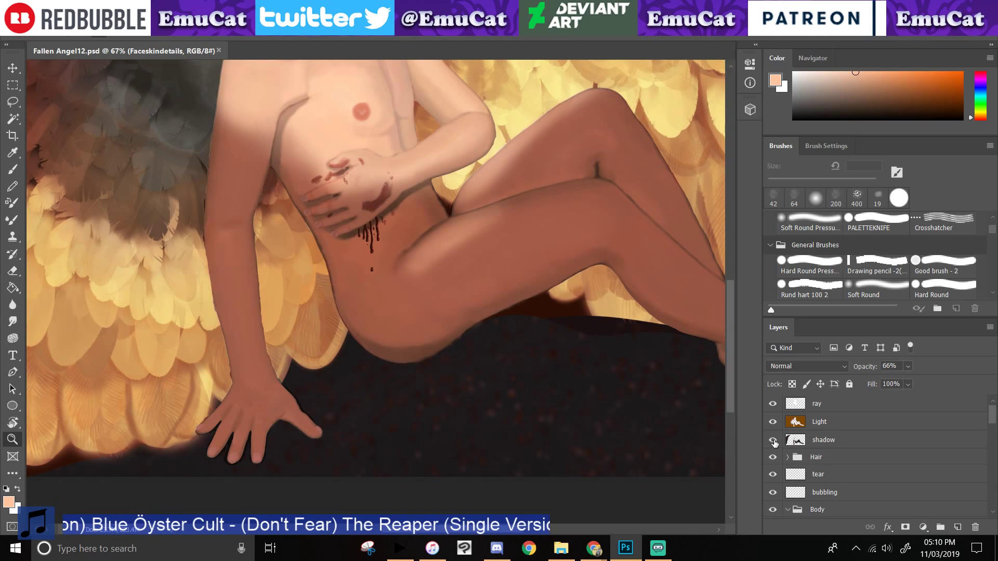
{"action": "scroll", "coordinate": [832, 468], "scroll_direction": "down", "scroll_amount": 5}
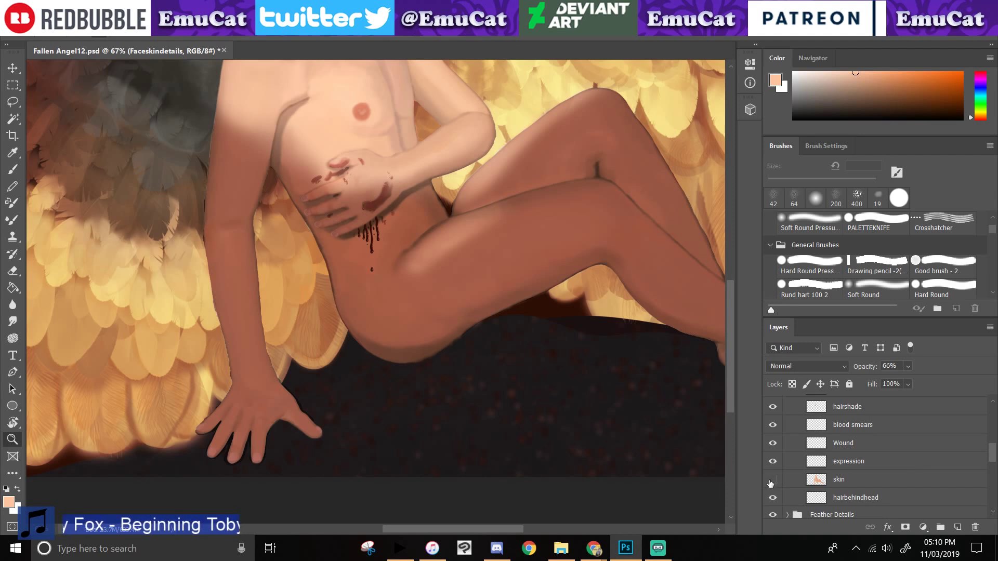
{"action": "left_click", "coordinate": [771, 481]}
{"action": "left_click", "coordinate": [772, 480]}
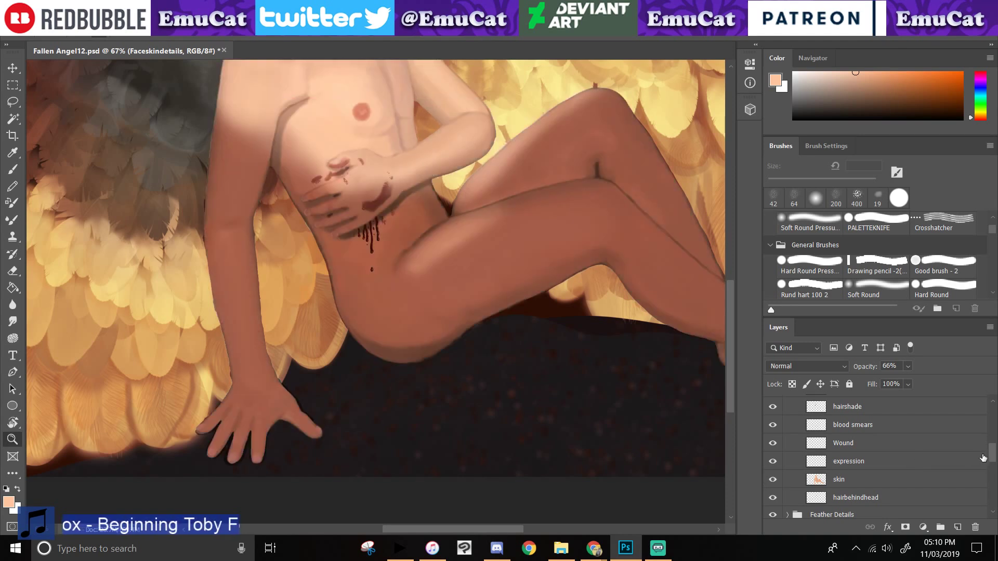
{"action": "scroll", "coordinate": [983, 457], "scroll_direction": "up", "scroll_amount": 10}
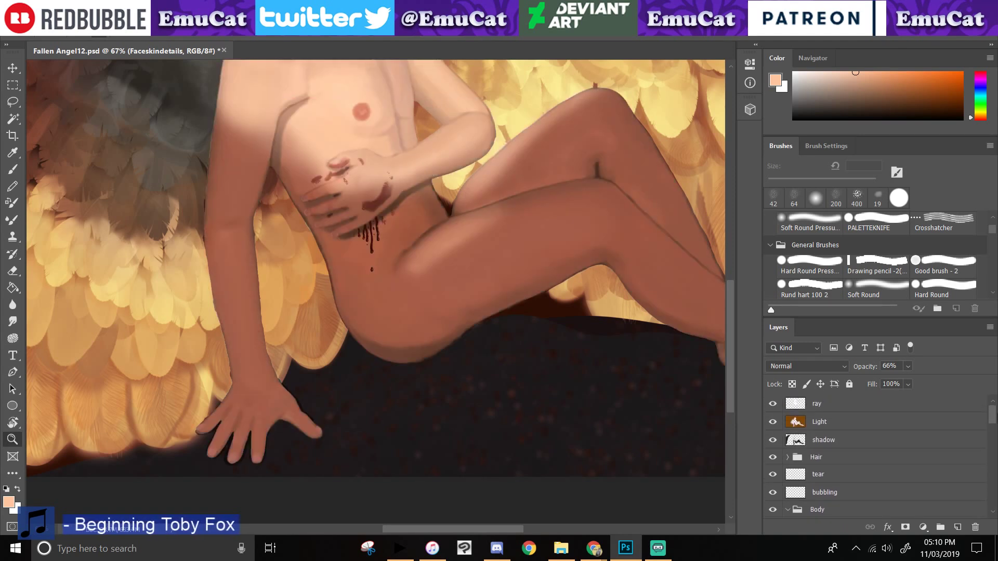
- Switch to the streaming software to check the stream chat and recent events
{"action": "left_click", "coordinate": [657, 548]}
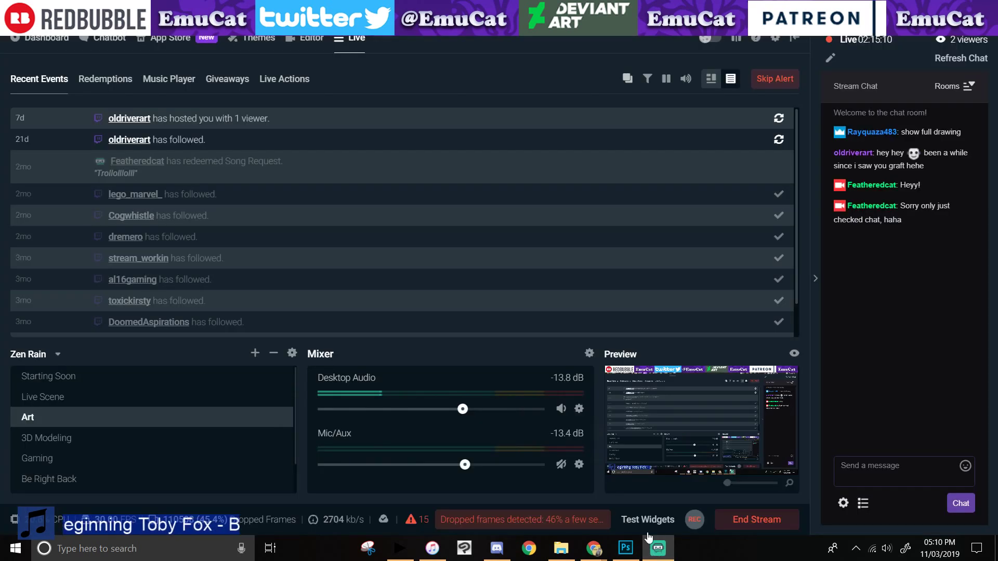